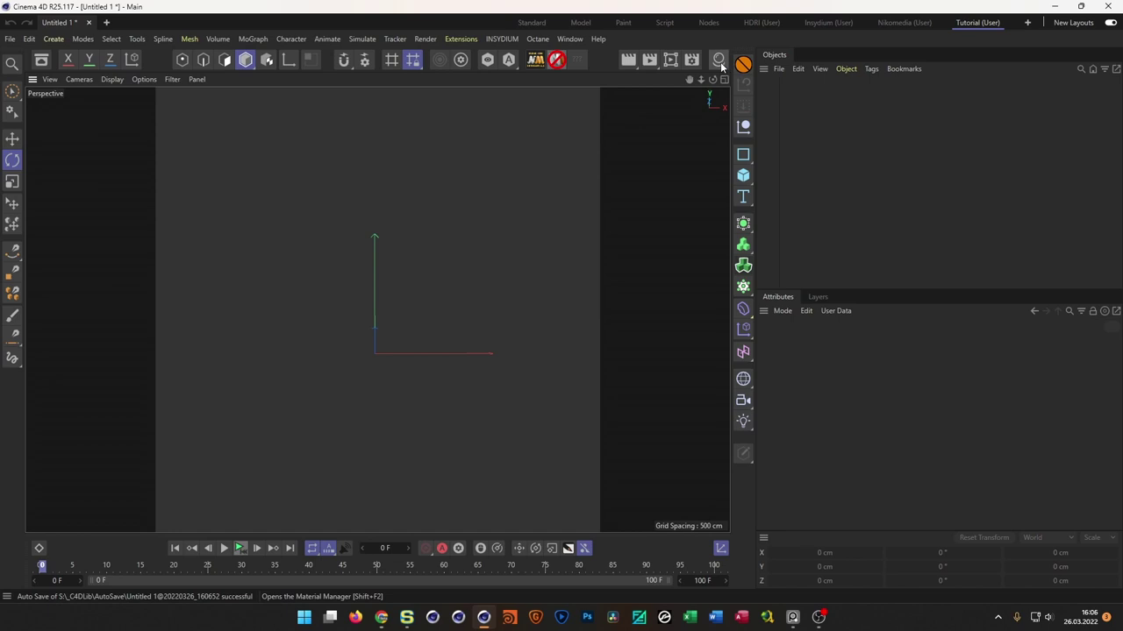
- Replace a trial cube with a Platonic solid primitive and orbit in on it
left_click(742, 175)
left_click_drag(398, 350, 348, 375, "alt")
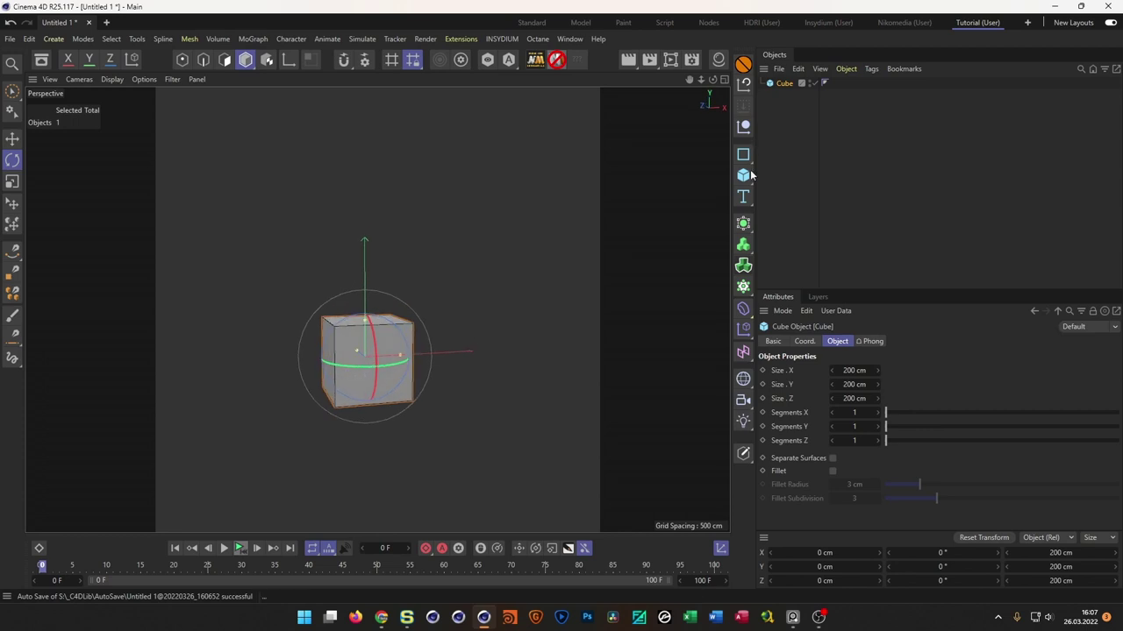
left_click_drag(455, 234, 447, 279)
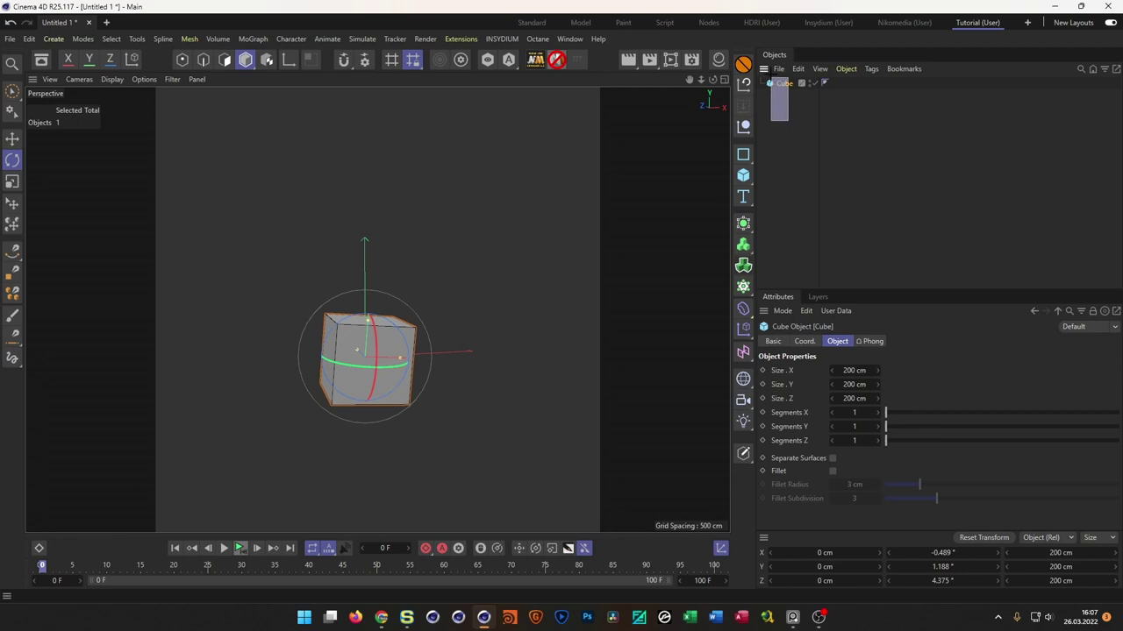
key("ctrl+z")
key("ctrl+z")
key("ctrl+z")
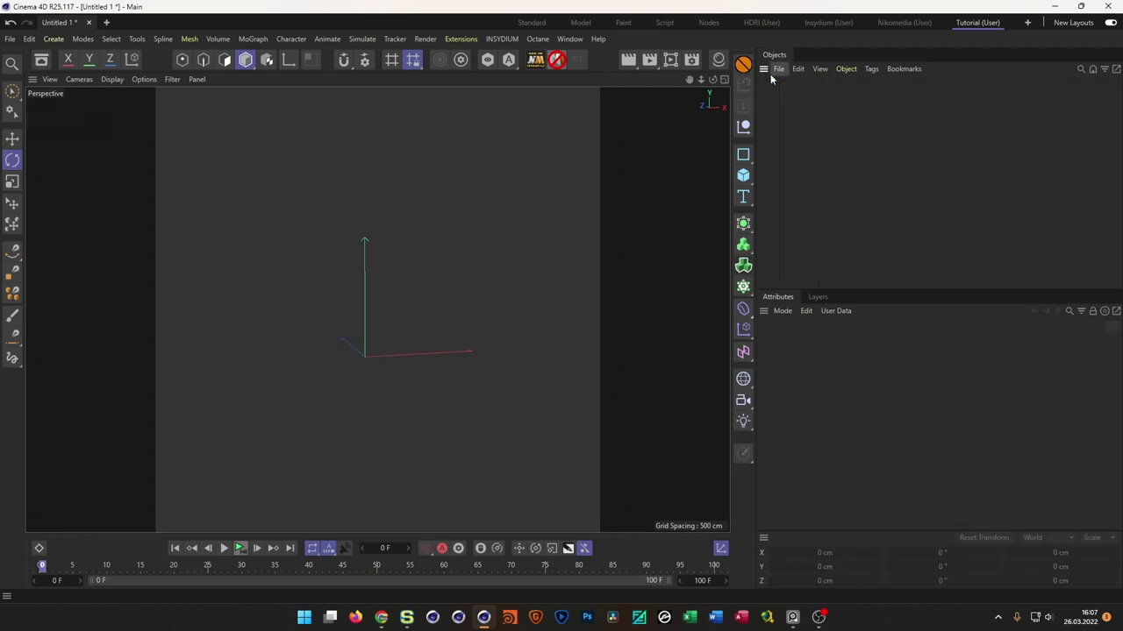
left_click(745, 176)
left_click(791, 317)
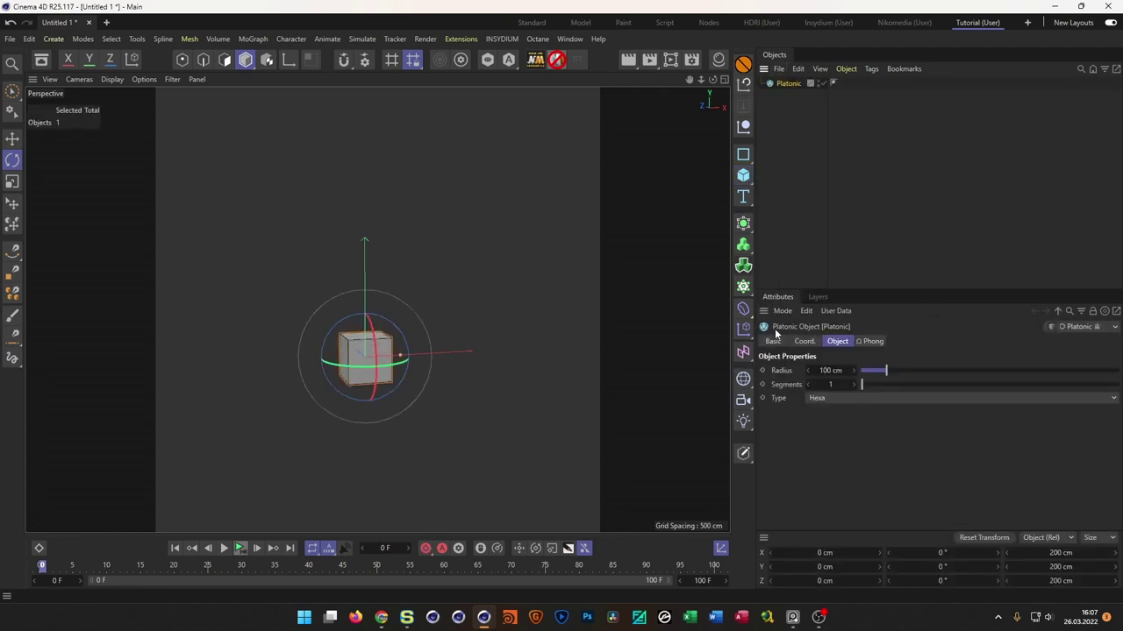
left_click_drag(397, 328, 408, 359, "alt")
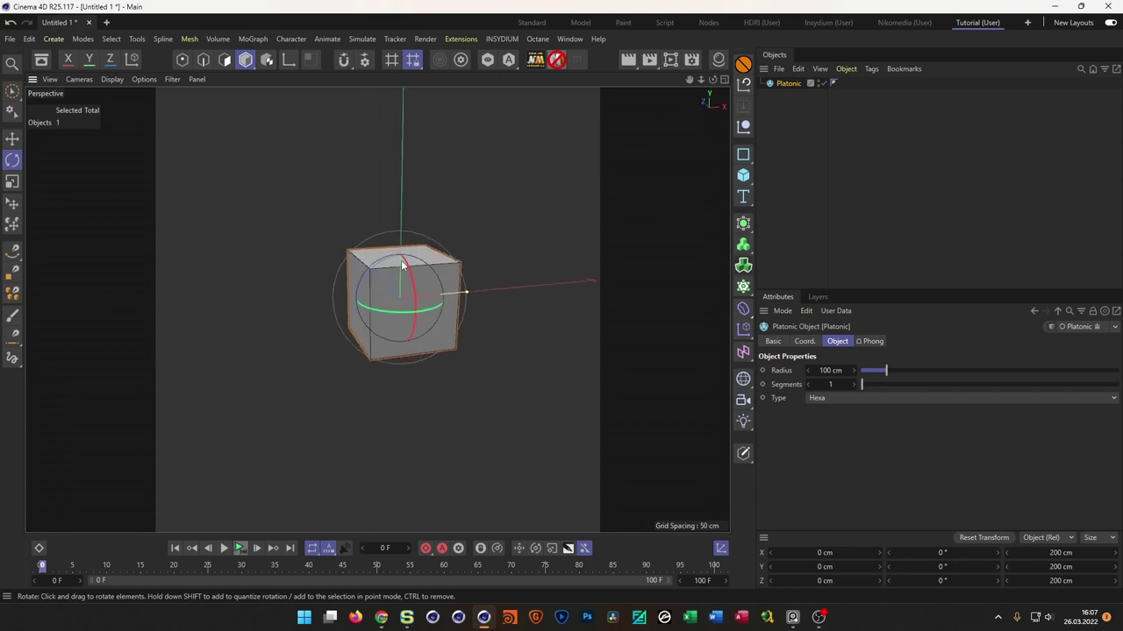
left_click_drag(374, 291, 380, 260)
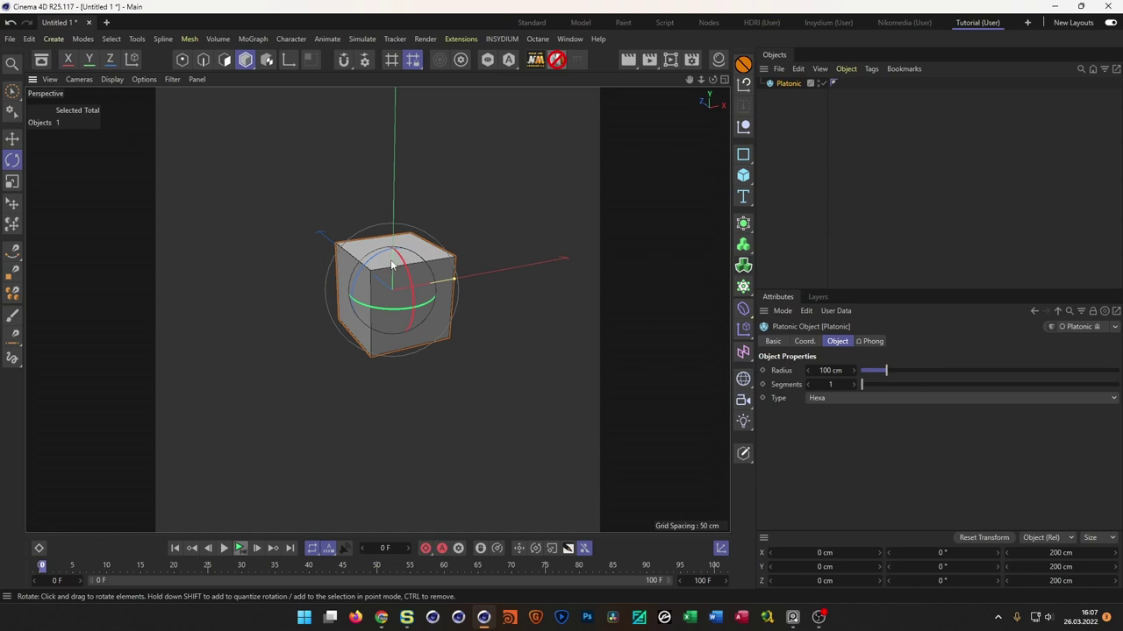
scroll(412, 272, "up", 3)
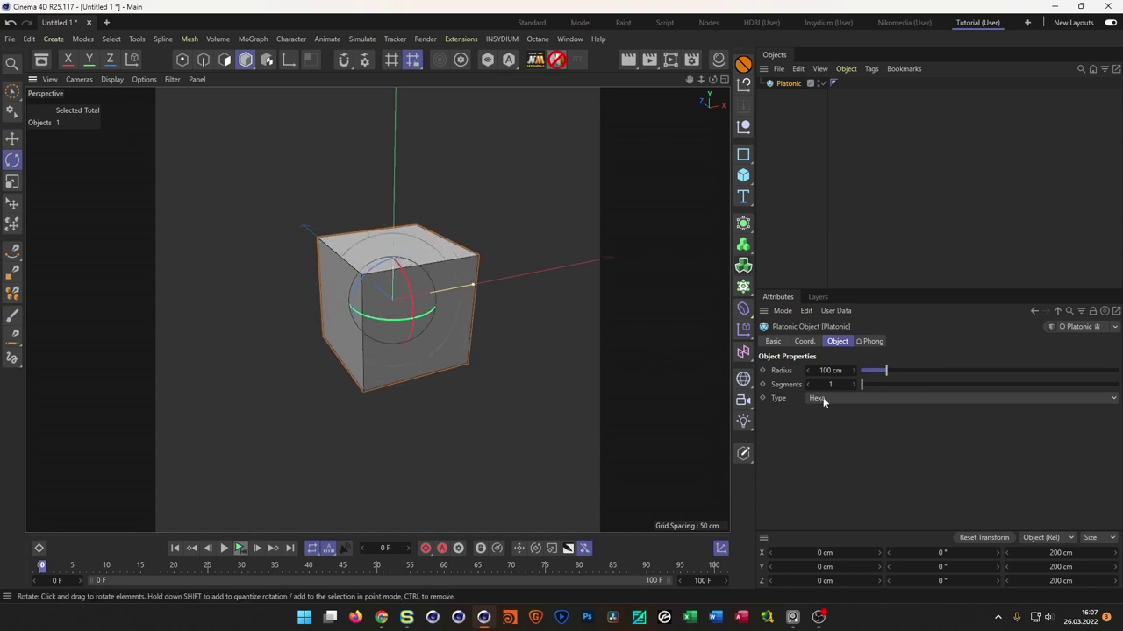
- Try Platonic Segments 3, 8, 4 and 3, return to 1, then duplicate it as Platonic.1
left_click(854, 384)
left_click(855, 384)
left_click(854, 384)
left_click(854, 384)
left_click(855, 384)
left_click(854, 384)
left_click(855, 384)
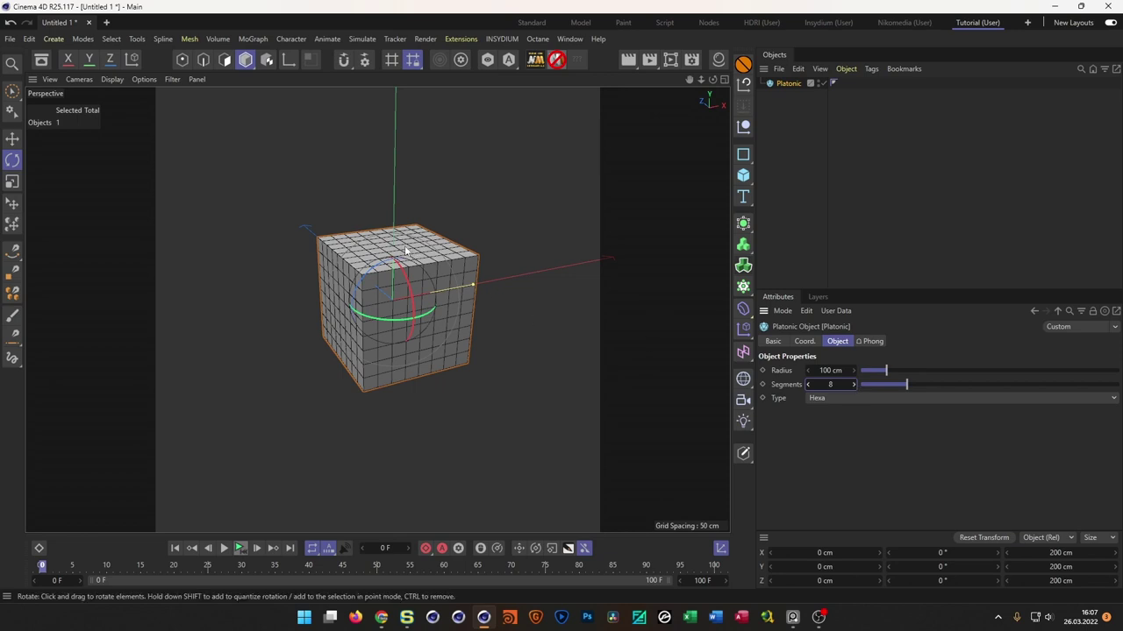
left_click(815, 384)
type("4")
key("Return")
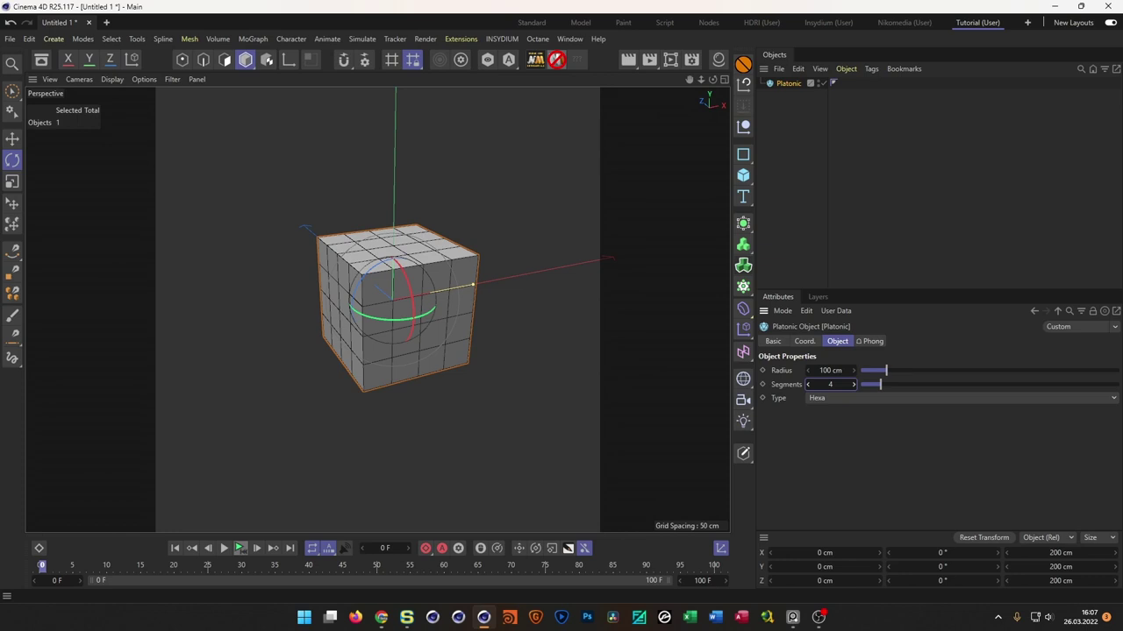
left_click(808, 384)
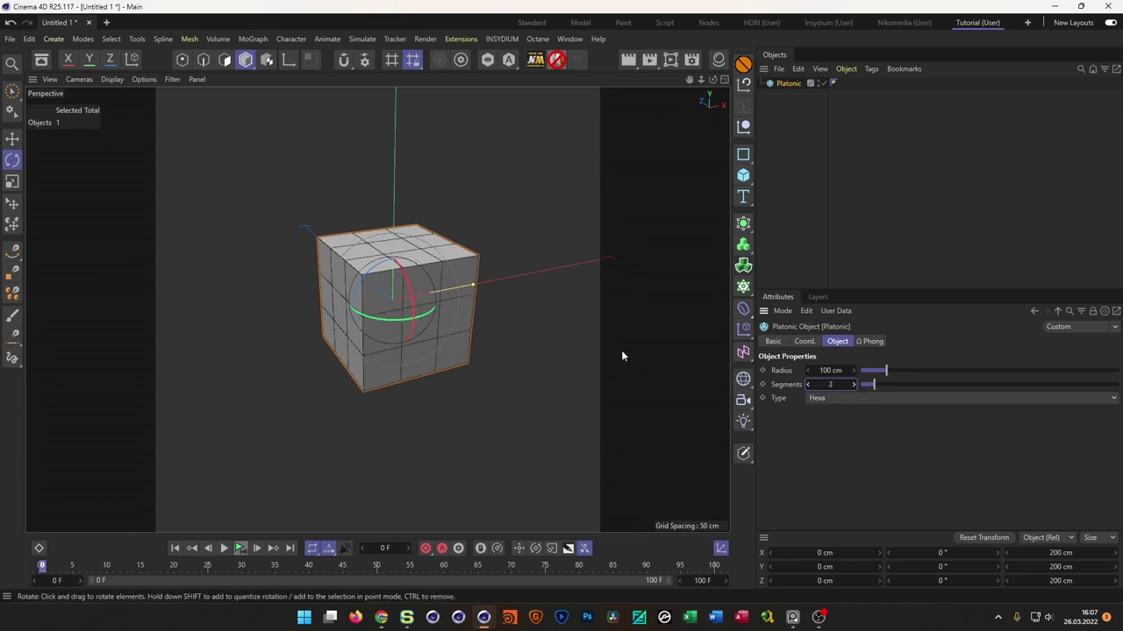
scroll(405, 285, "up", 3)
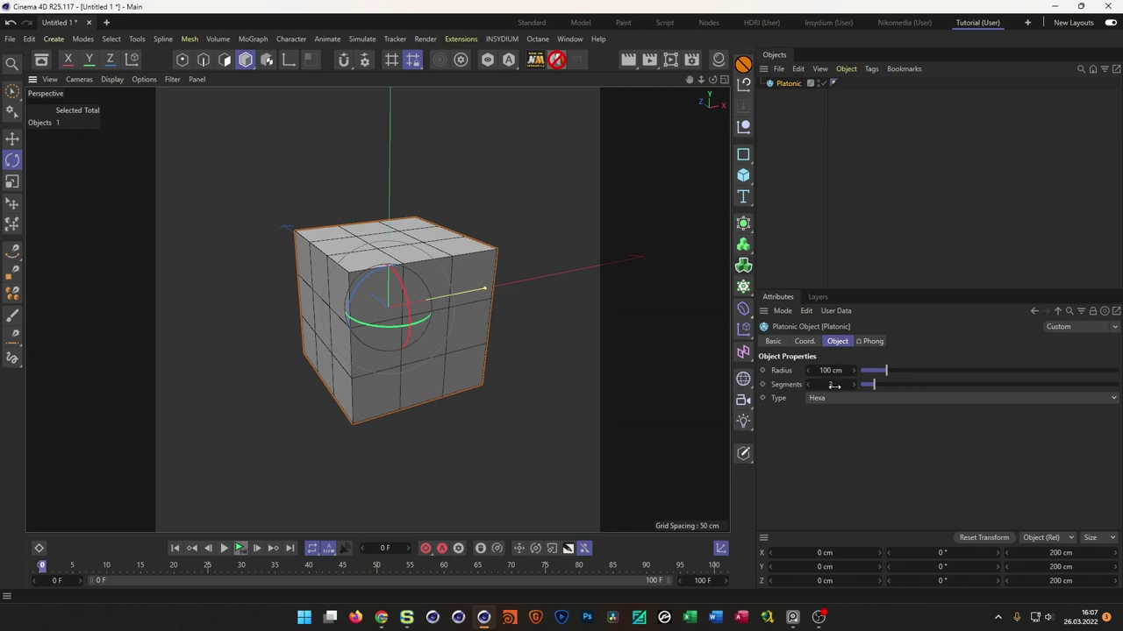
left_click_drag(830, 385, 816, 385)
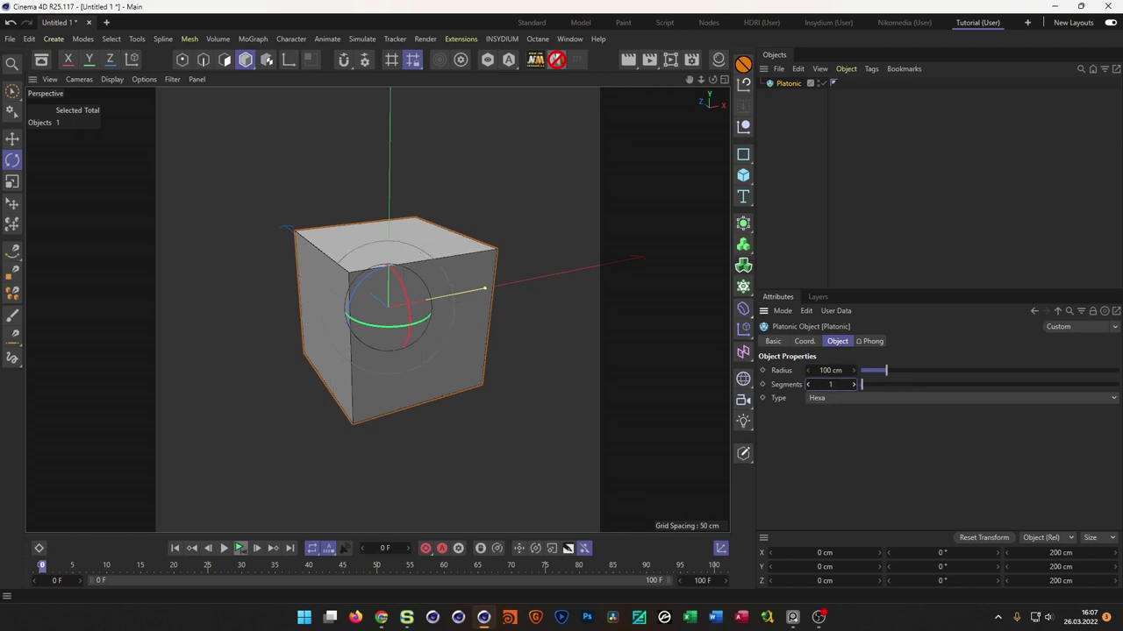
left_click_drag(789, 82, 825, 102, "ctrl")
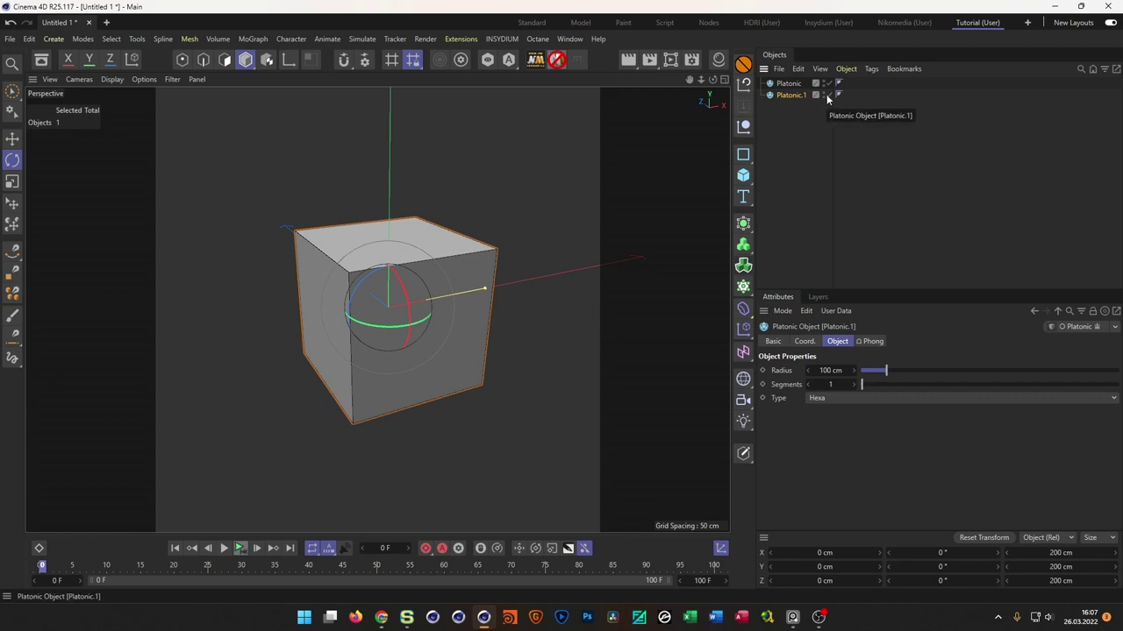
- Disable the original Platonic so only Platonic.1 shows, then open the Material Manager
left_click(829, 82)
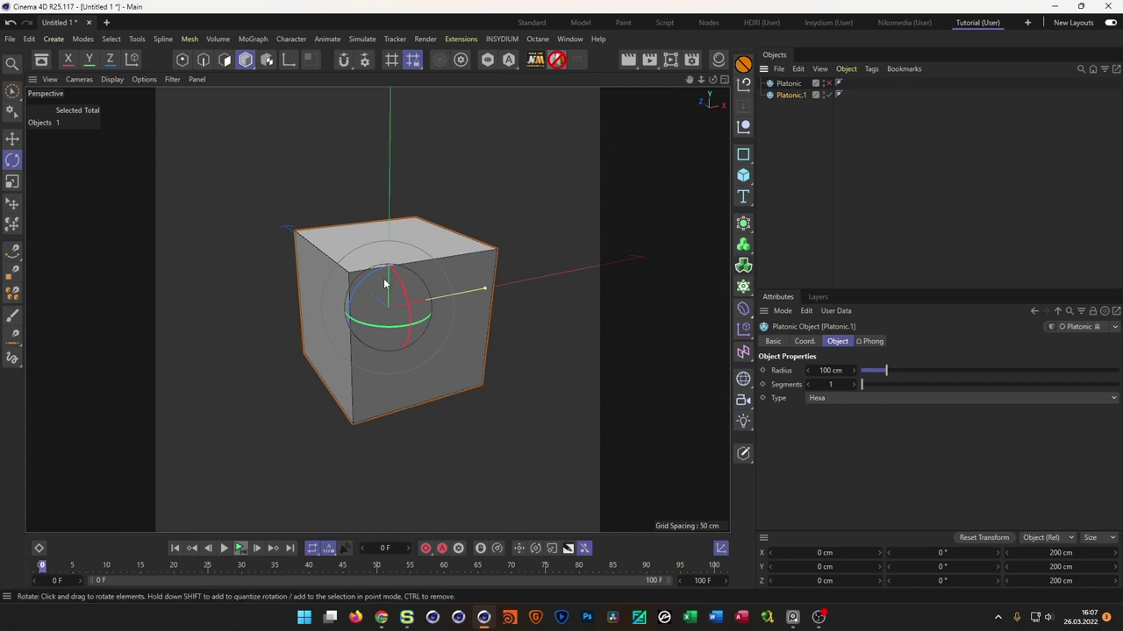
left_click_drag(396, 263, 407, 236)
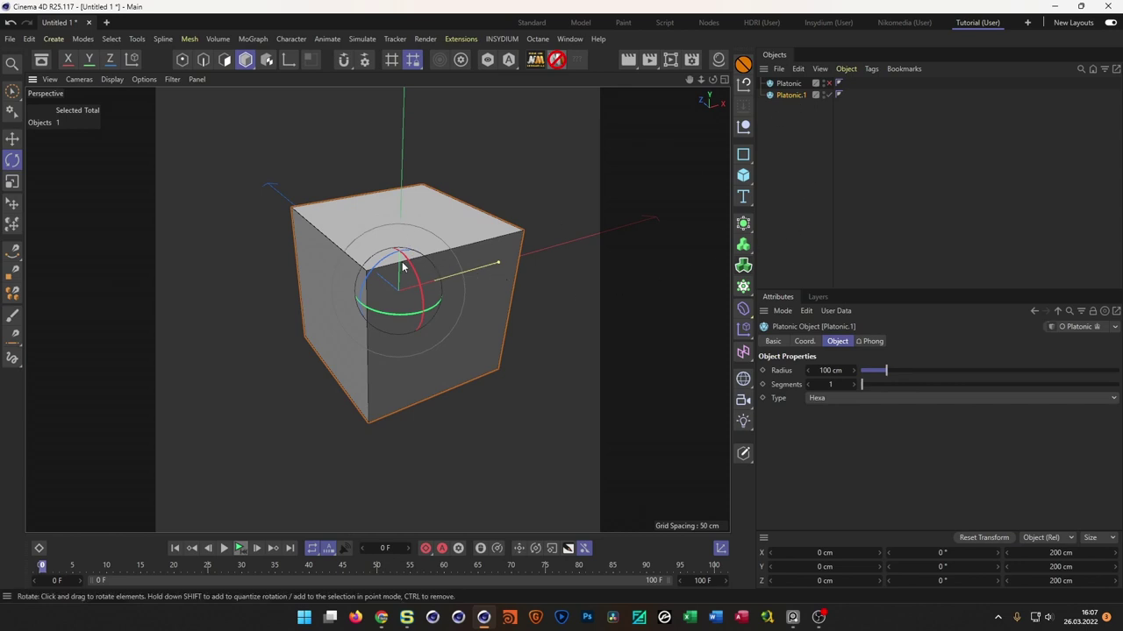
left_click_drag(402, 260, 368, 290, "alt")
scroll(368, 289, "up", 2)
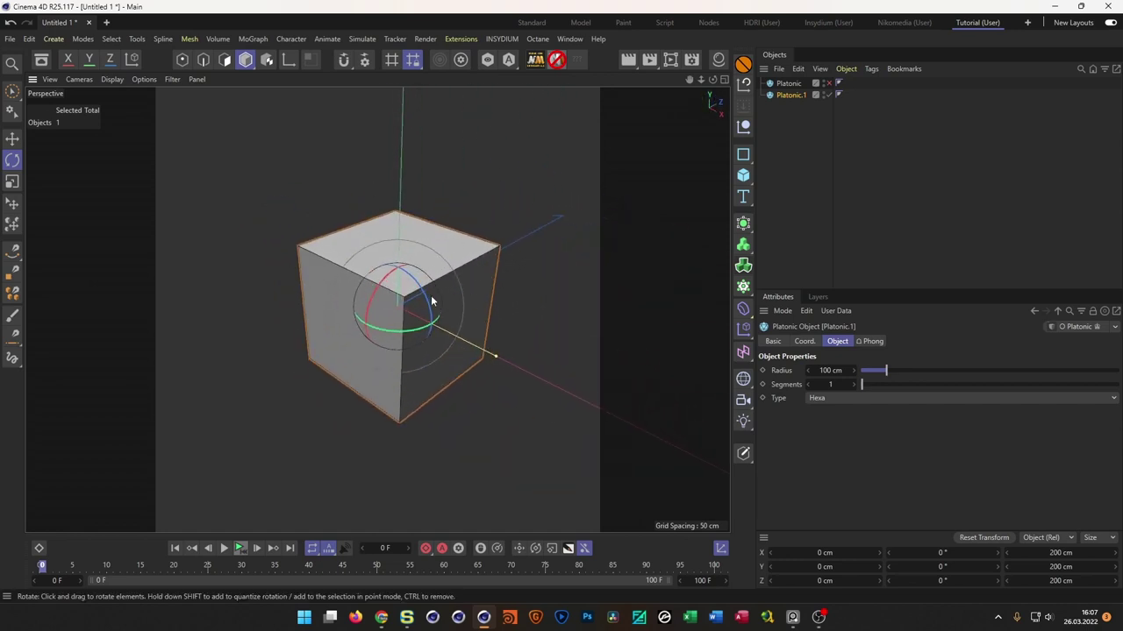
scroll(434, 296, "up", 2)
left_click_drag(436, 286, 464, 227, "alt")
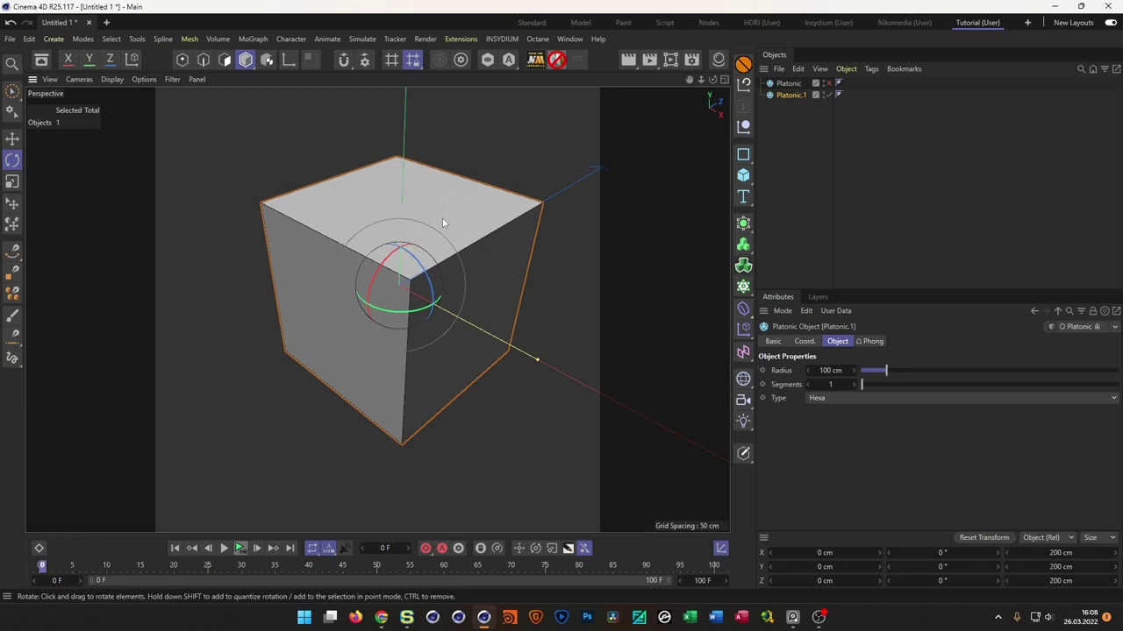
mouse_move(402, 268)
left_mouse_down()
mouse_move(430, 261)
mouse_move(391, 267)
left_mouse_up()
middle_click_drag(391, 267, 362, 267, "alt")
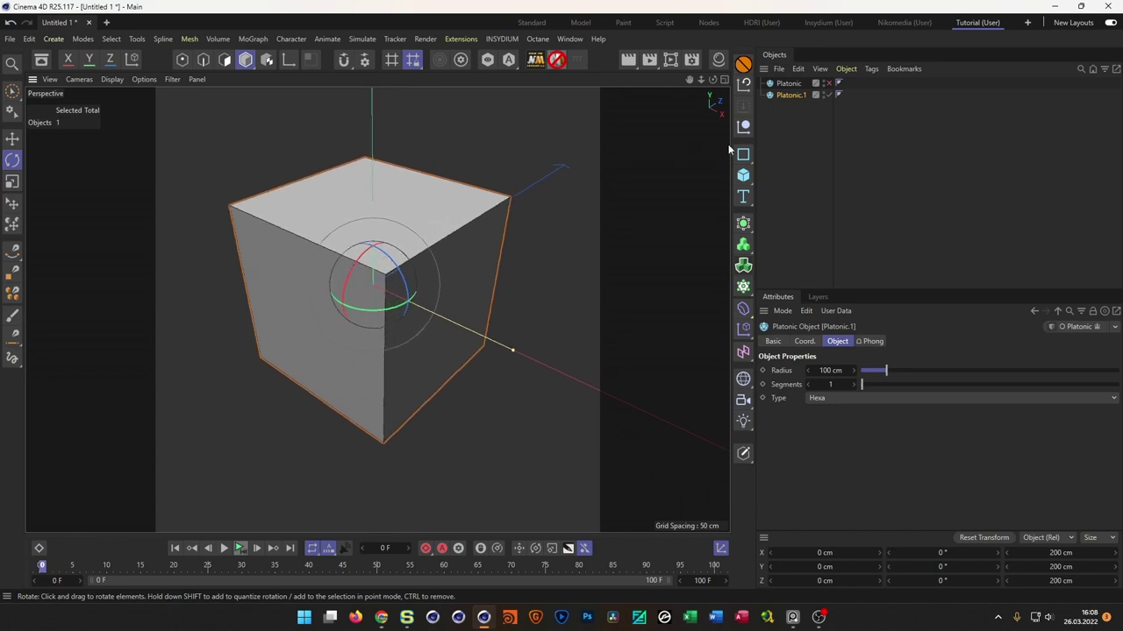
left_click(718, 61)
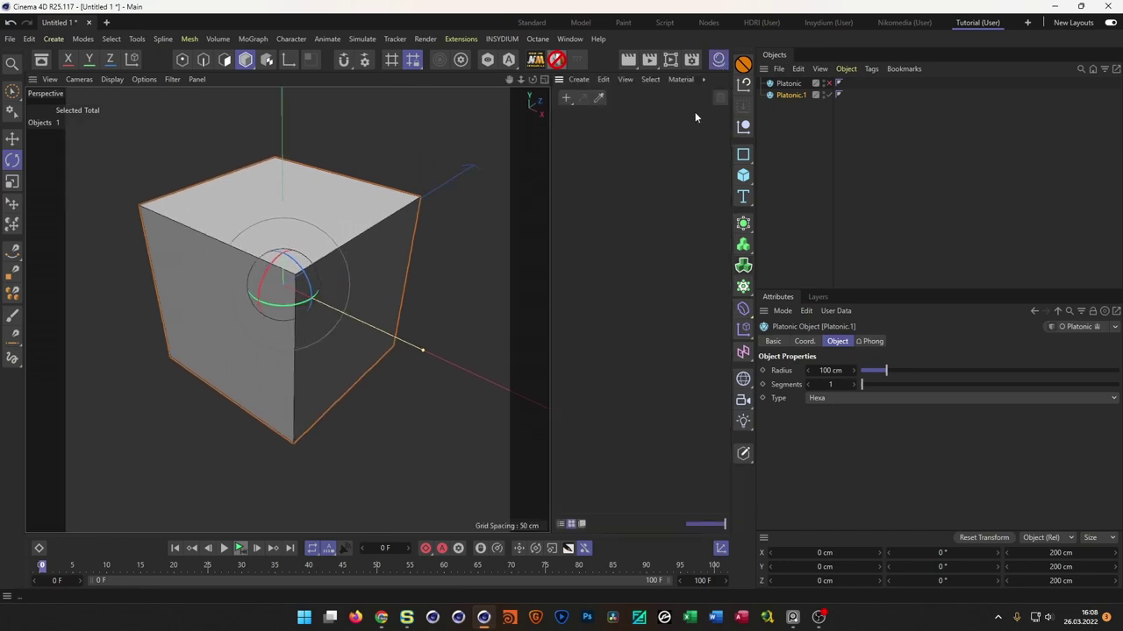
- Create a new material Mat with Color and Reflectance off and only Luminance on
double_click(581, 143)
double_click(582, 143)
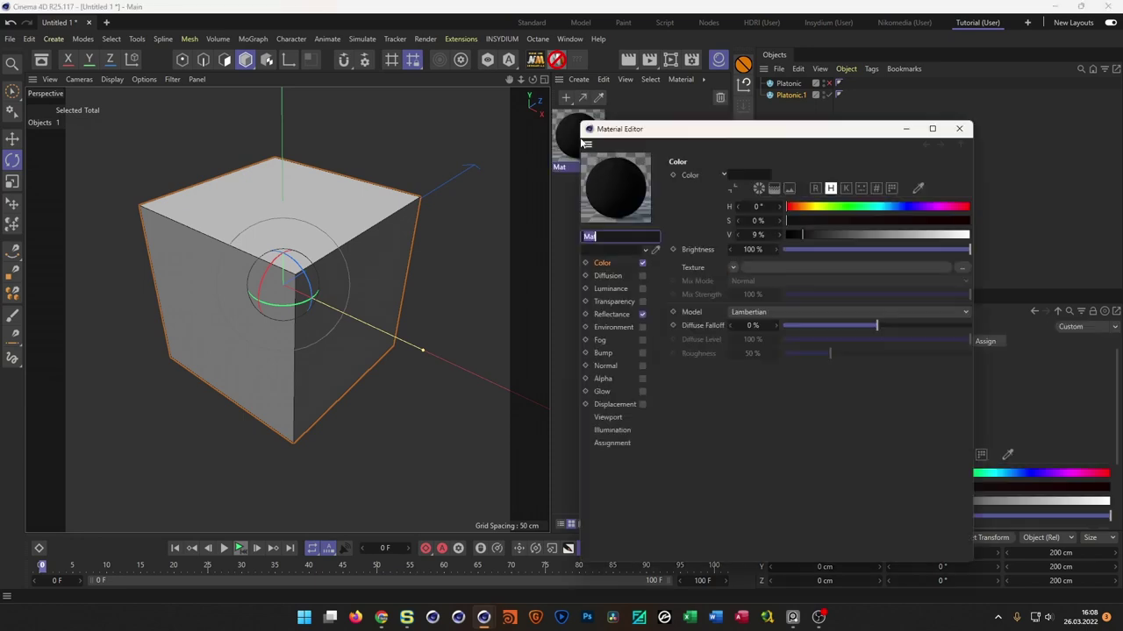
left_click(643, 263)
left_click(642, 314)
left_click(642, 288)
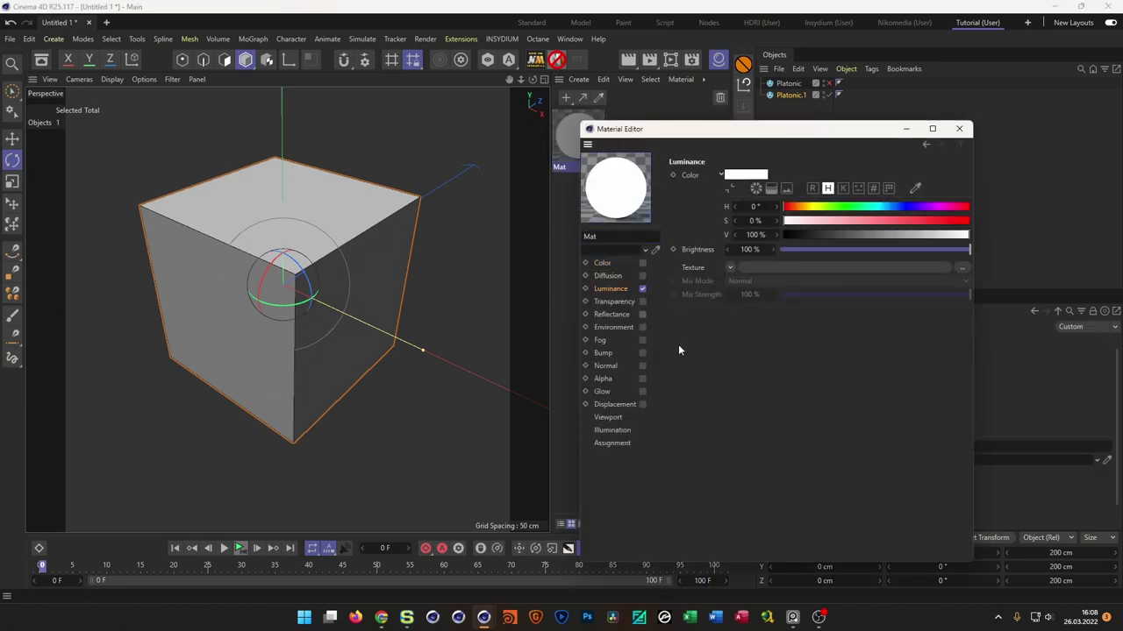
- Set Mat's Luminance texture to Gradient and bring up its gradient presets
left_click(730, 267)
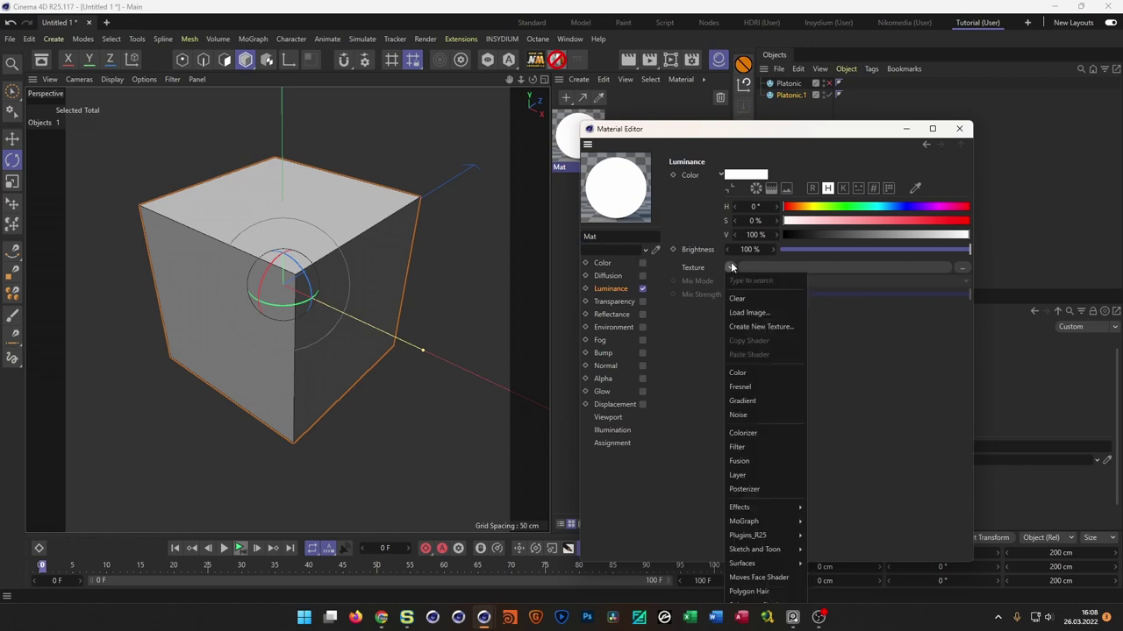
left_click(745, 401)
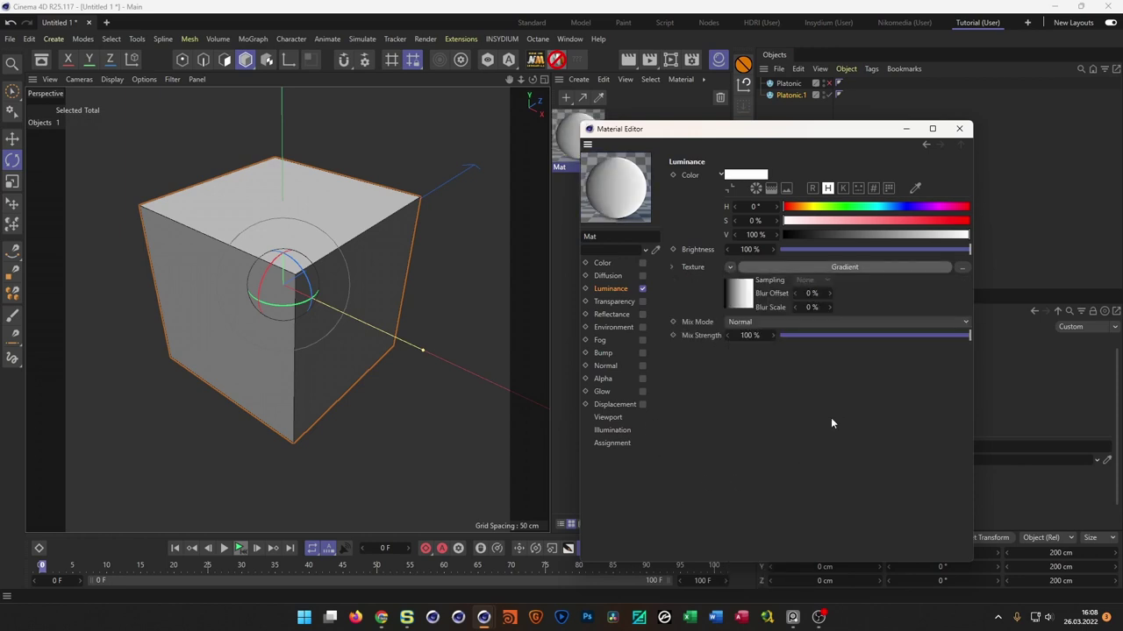
left_click(748, 300)
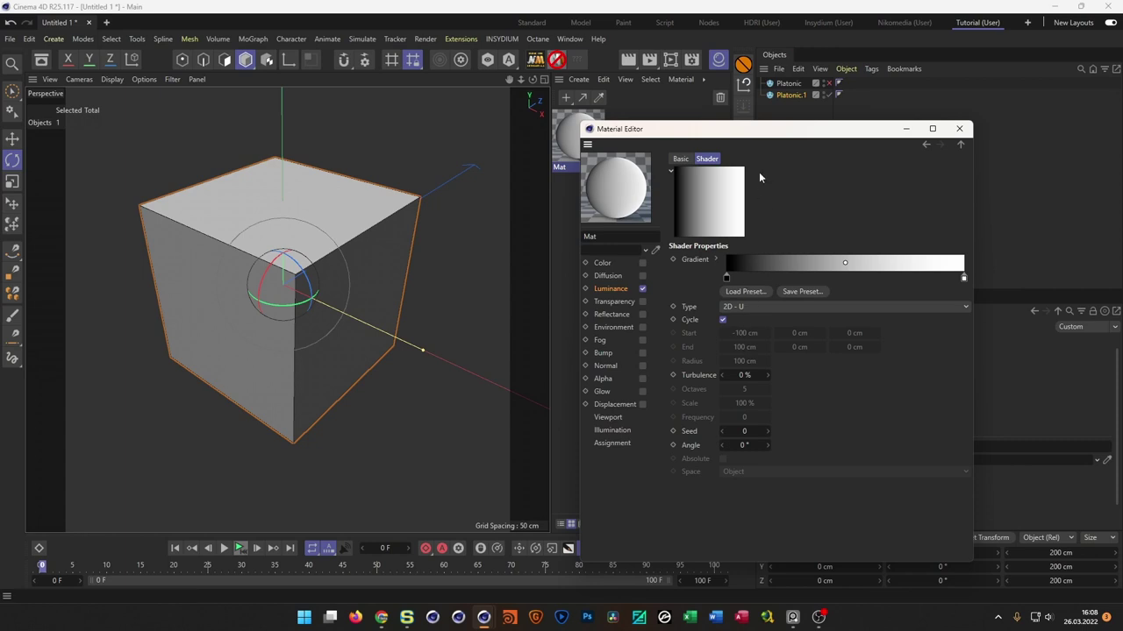
left_click_drag(760, 132, 692, 128)
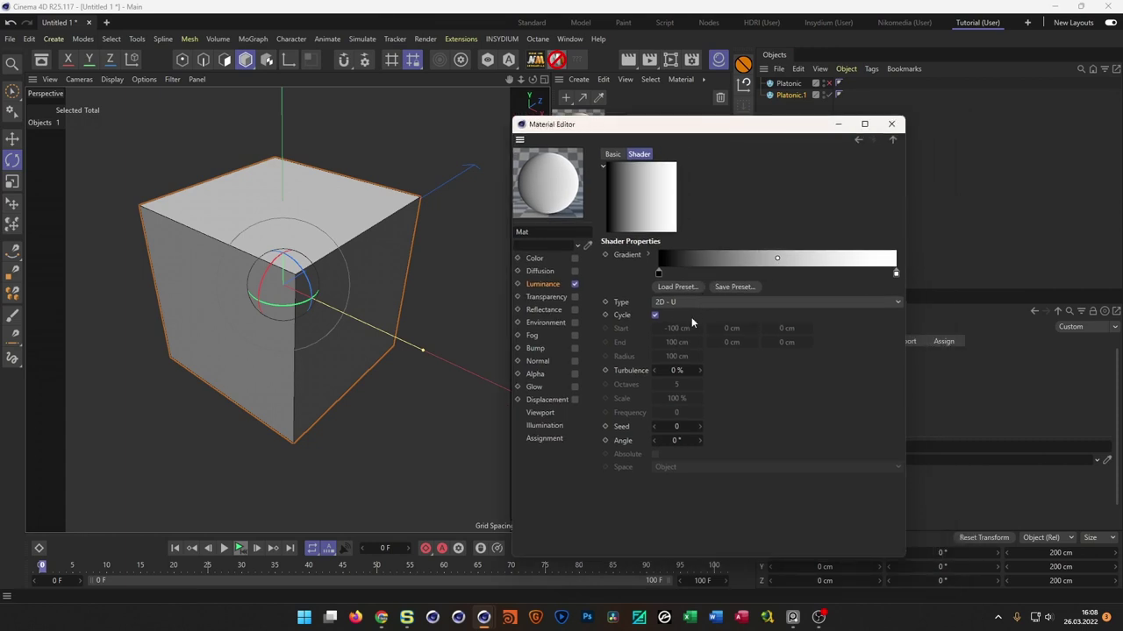
left_click(677, 287)
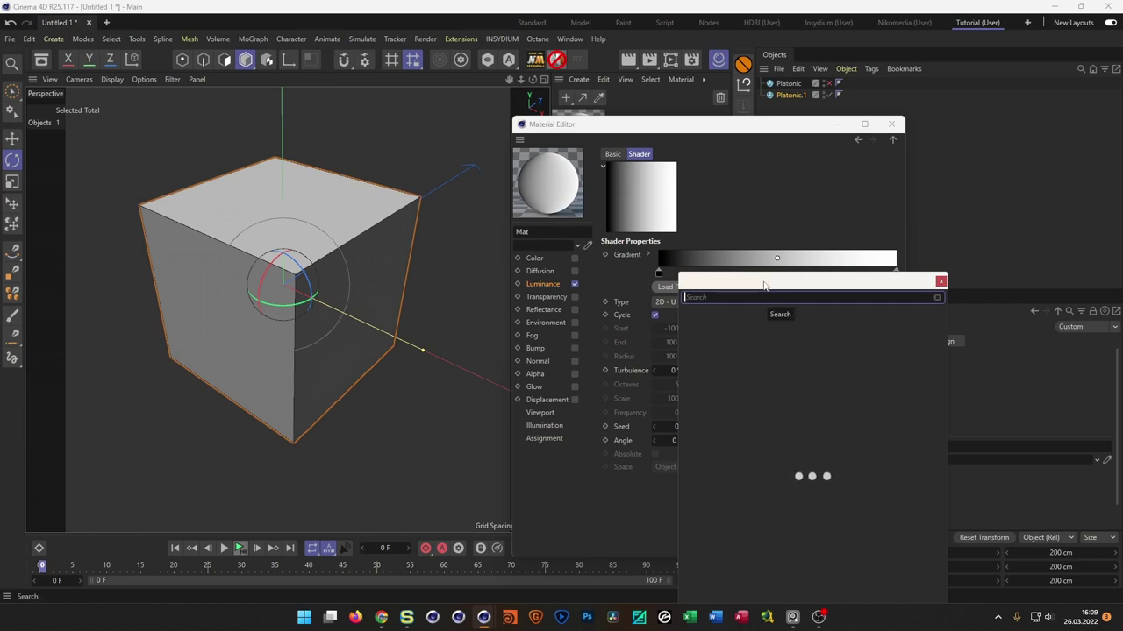
- Load the Heat 3 preset into Mat's luminance gradient
left_click_drag(769, 285, 775, 196)
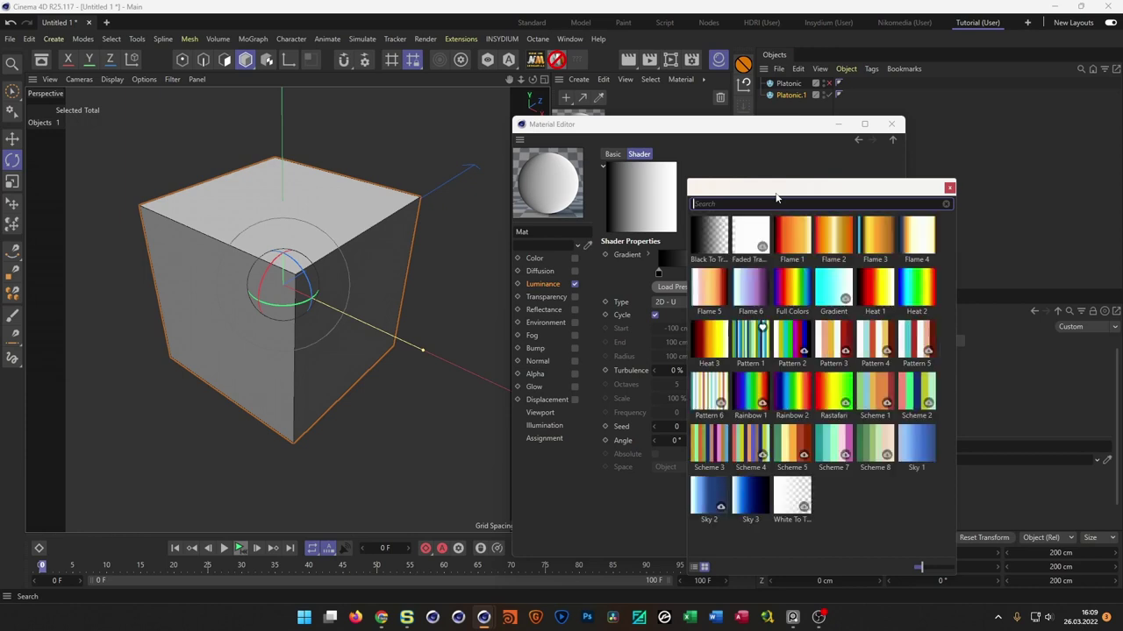
key("Escape")
left_click(42, 62)
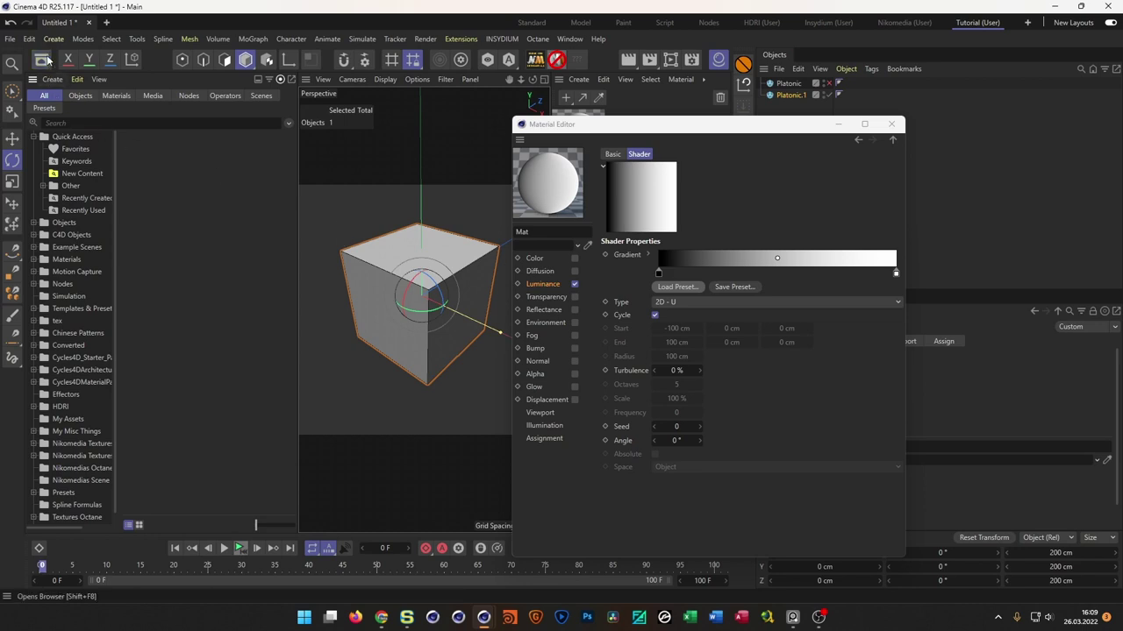
left_click(41, 58)
left_click(690, 288)
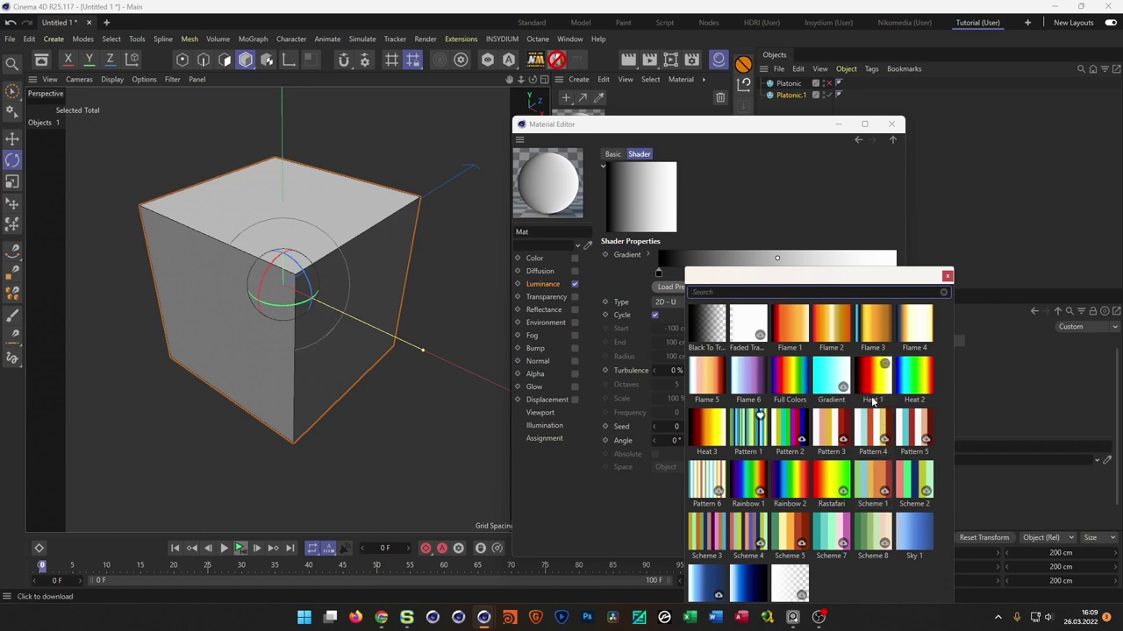
left_click(719, 440)
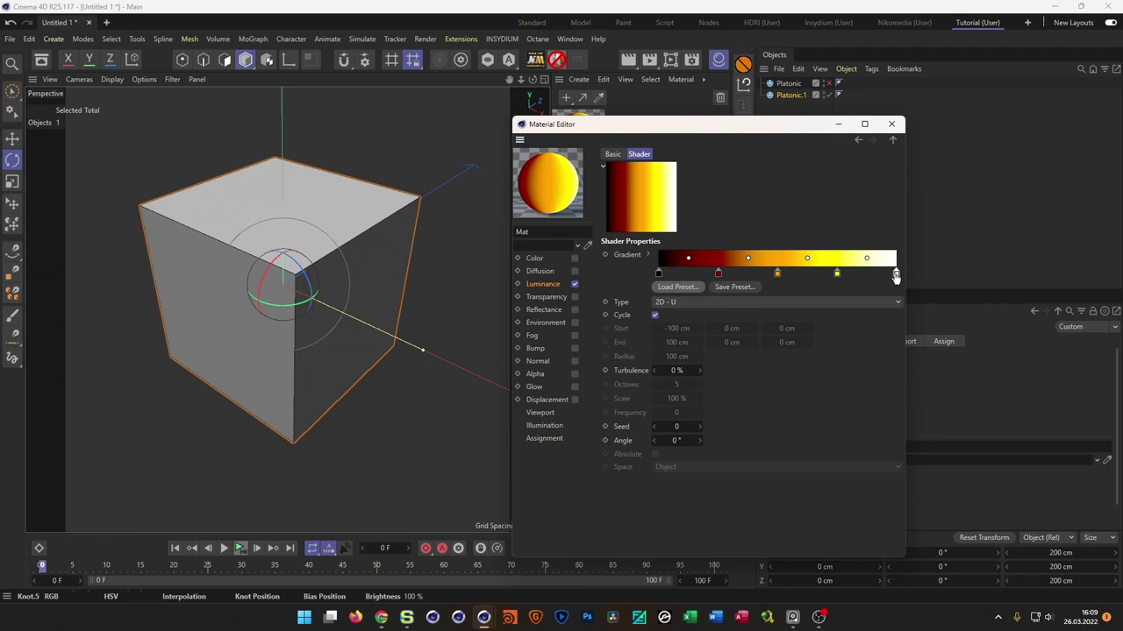
- Remove the white end knot, distribute the remaining knots evenly, and select them all
left_click_drag(896, 274, 892, 301)
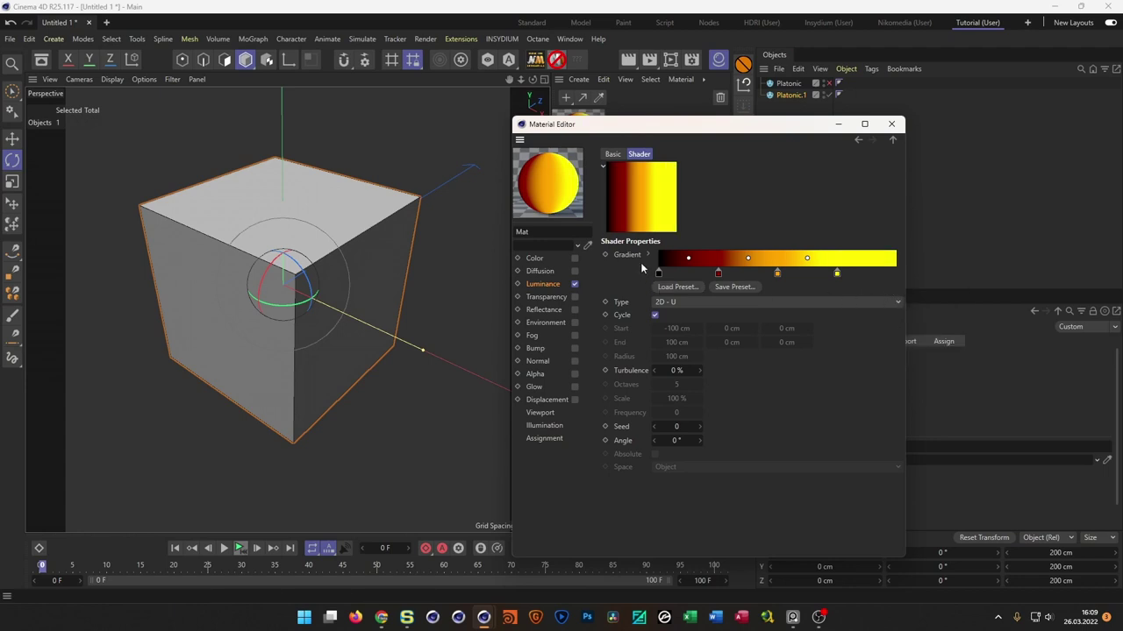
right_click(789, 262)
left_click(825, 312)
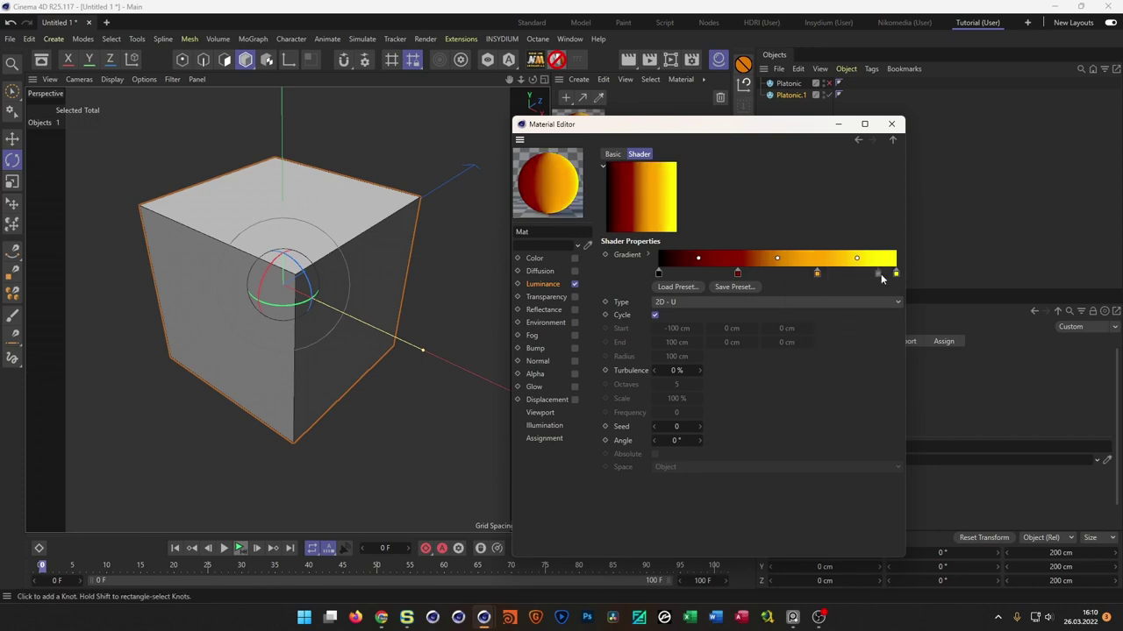
left_click_drag(895, 294, 639, 296)
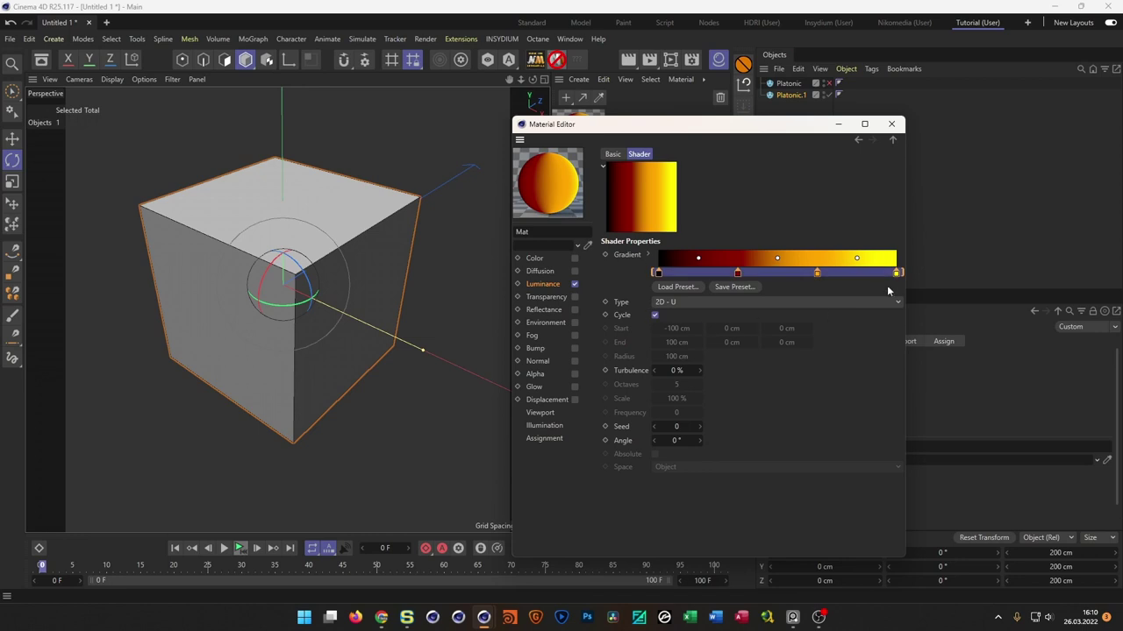
left_click_drag(906, 272, 722, 275)
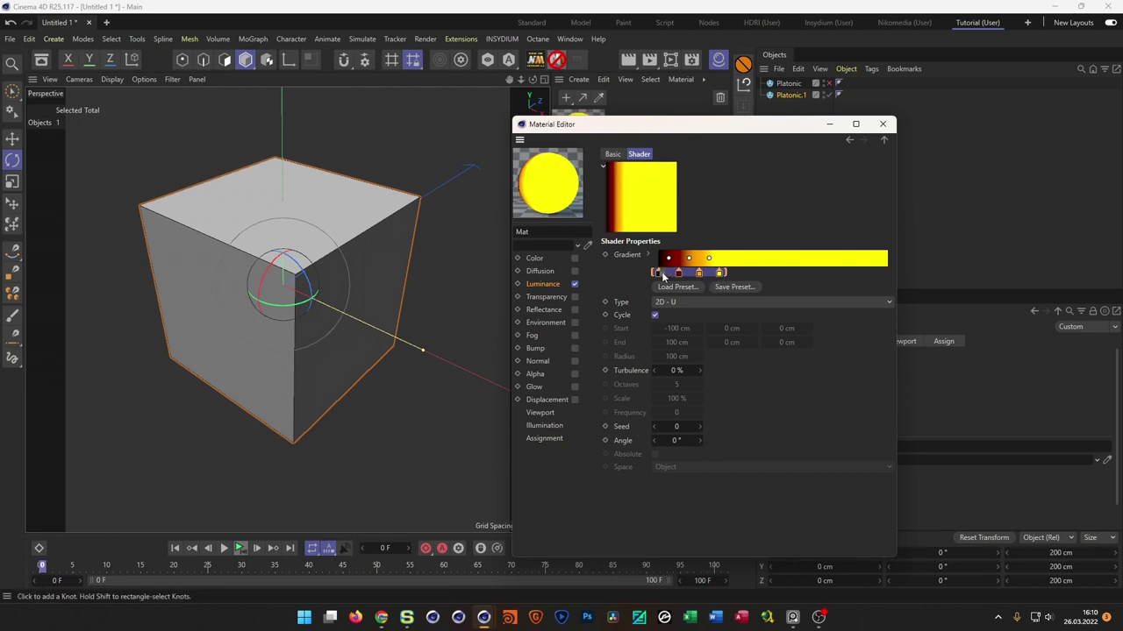
- Slide the selected knots left to squeeze the dark-to-orange ramp into the left end
mouse_move(690, 275)
left_mouse_down()
mouse_move(747, 278)
mouse_move(692, 279)
left_mouse_up()
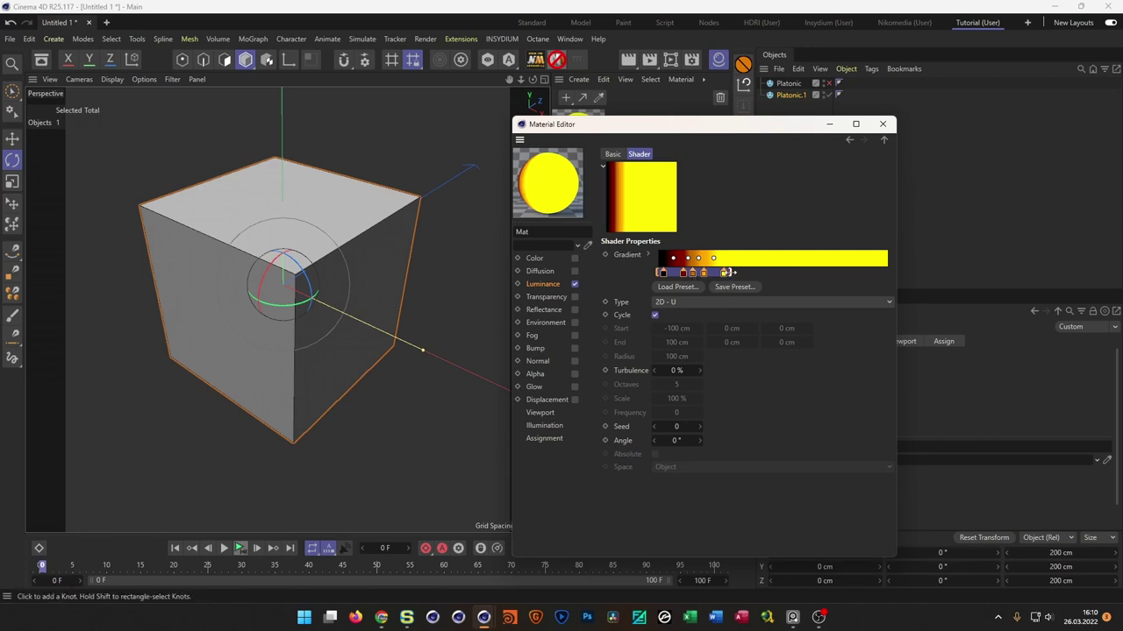
mouse_move(719, 279)
left_mouse_down()
mouse_move(700, 274)
mouse_move(733, 277)
left_mouse_up()
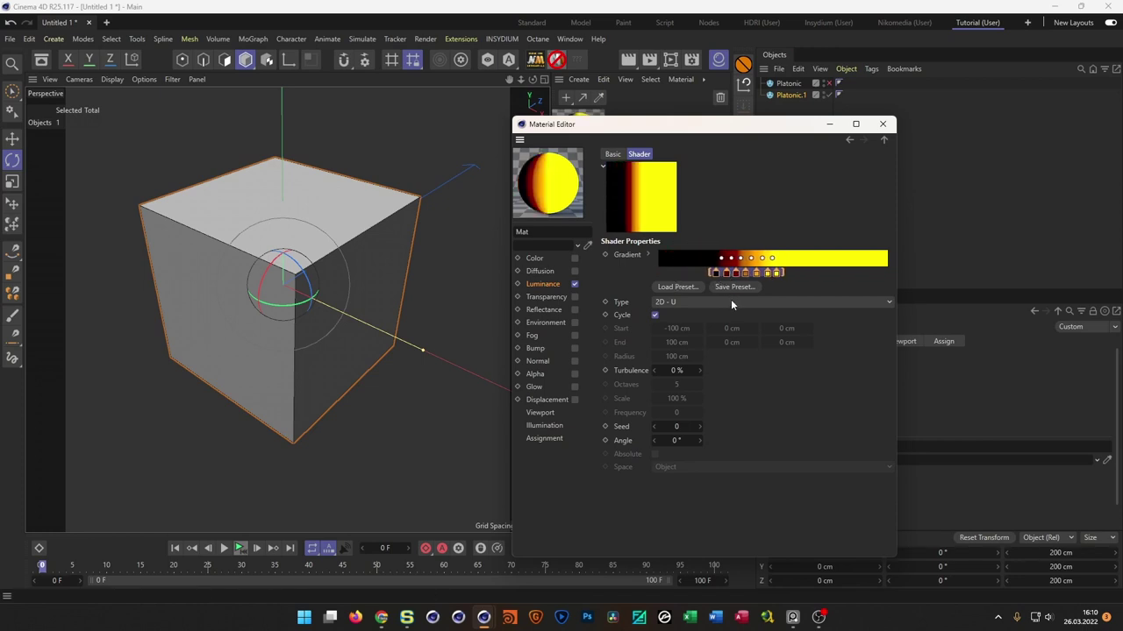
key("ctrl+z")
key("ctrl+z")
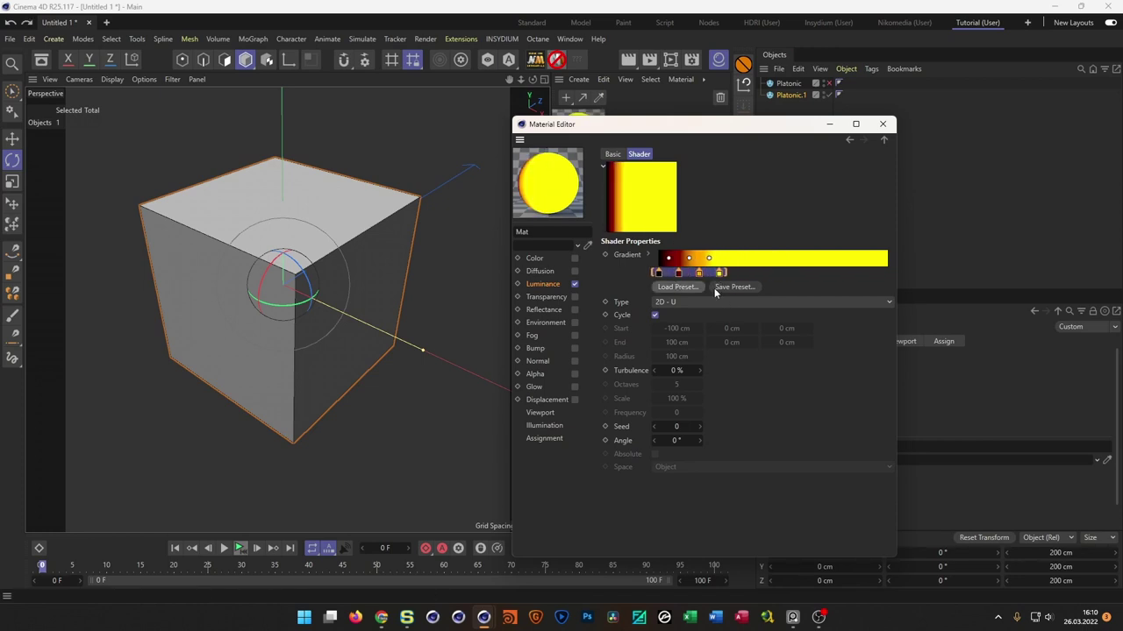
mouse_move(689, 275)
left_mouse_down()
mouse_move(715, 277)
mouse_move(697, 277)
left_mouse_up()
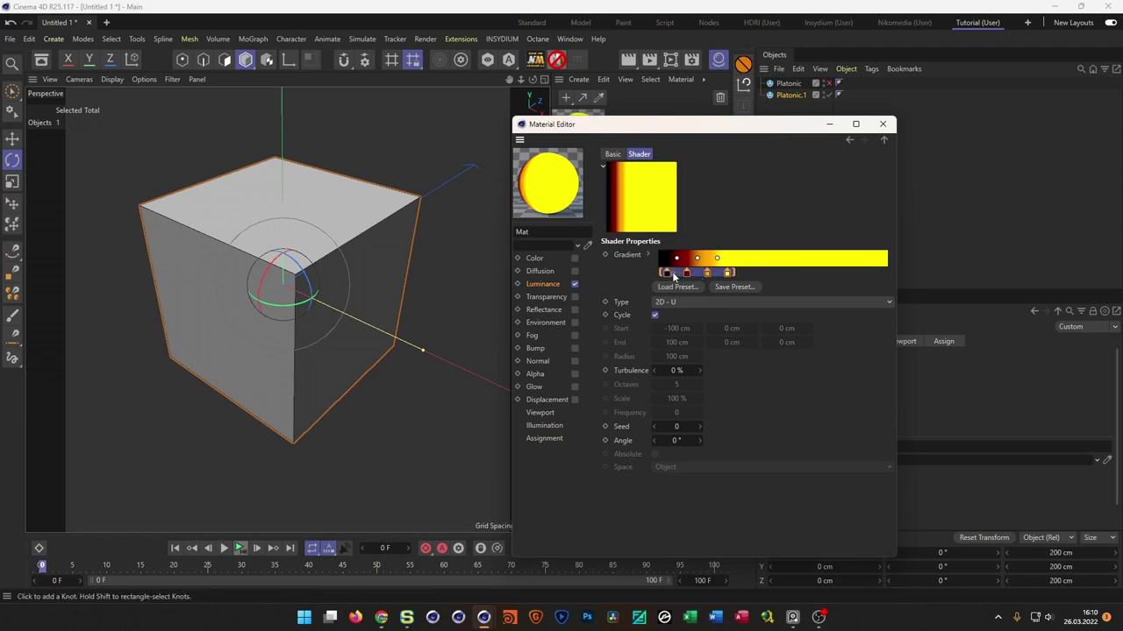
left_click_drag(660, 272, 683, 274)
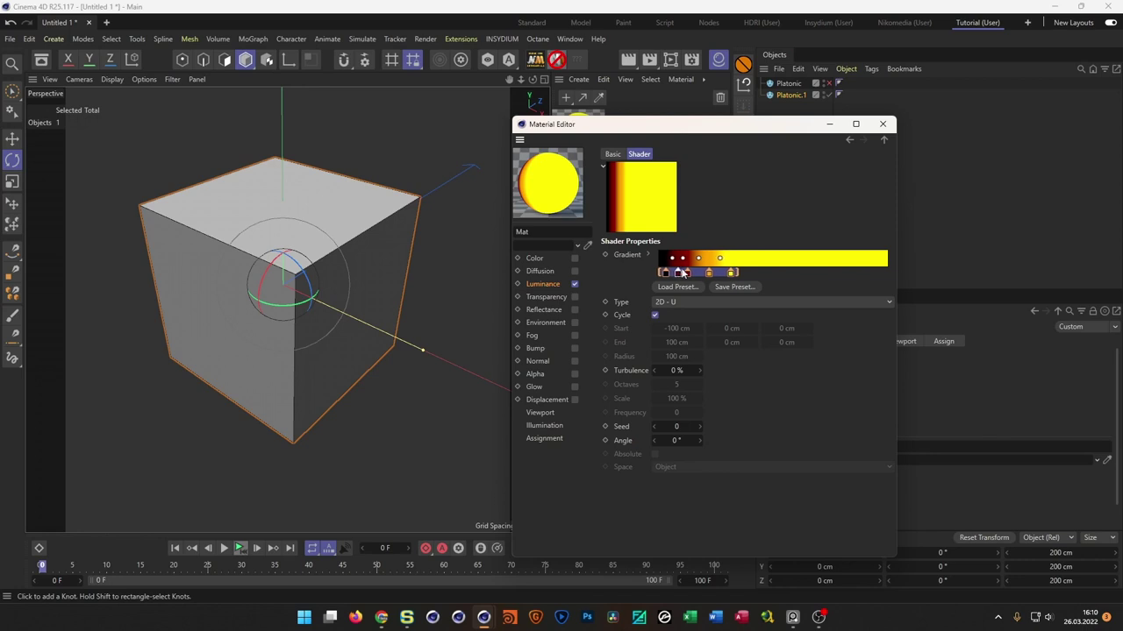
left_click(734, 274)
- Duplicate the ramp knots to the right and invert the copies to run yellow to dark red
left_click_drag(734, 274, 852, 274, "ctrl")
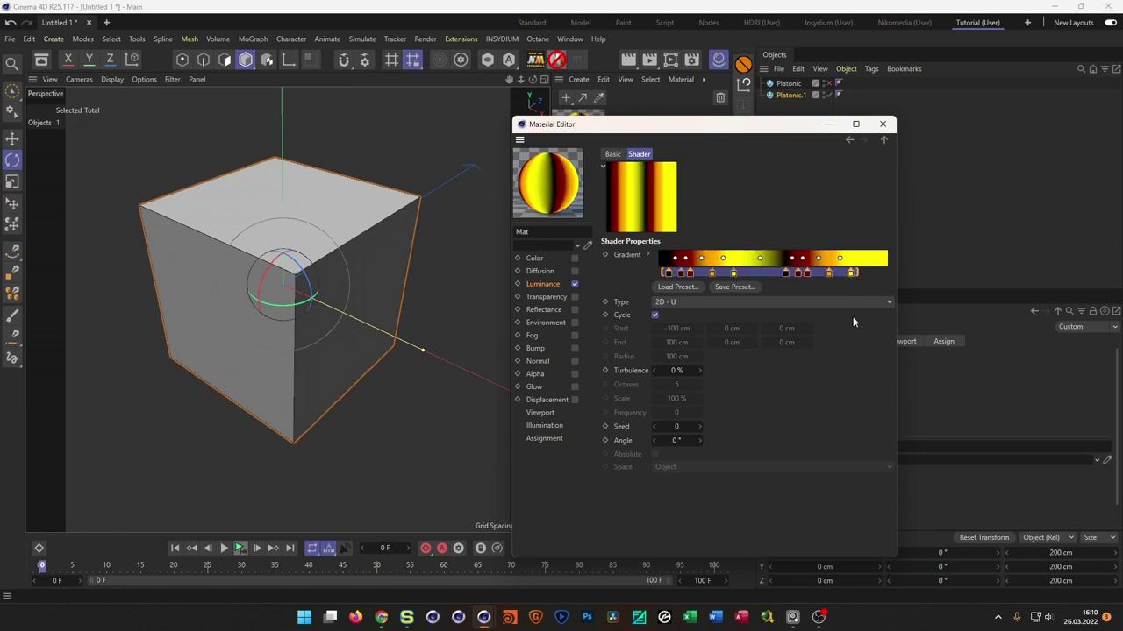
left_click(875, 267)
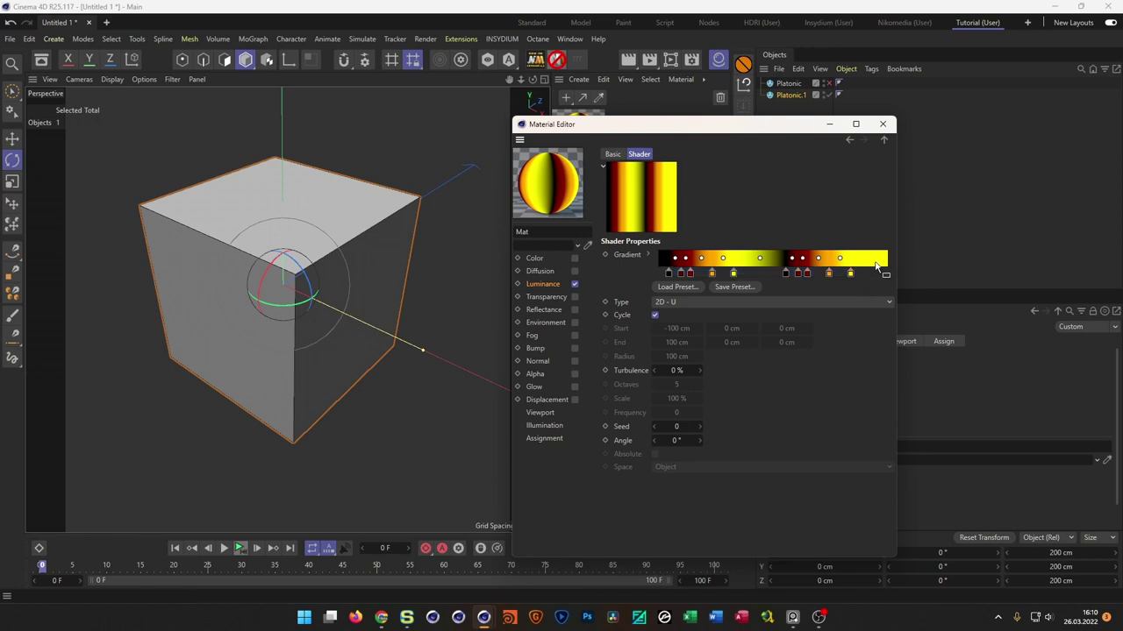
left_click_drag(872, 268, 765, 295, "shift")
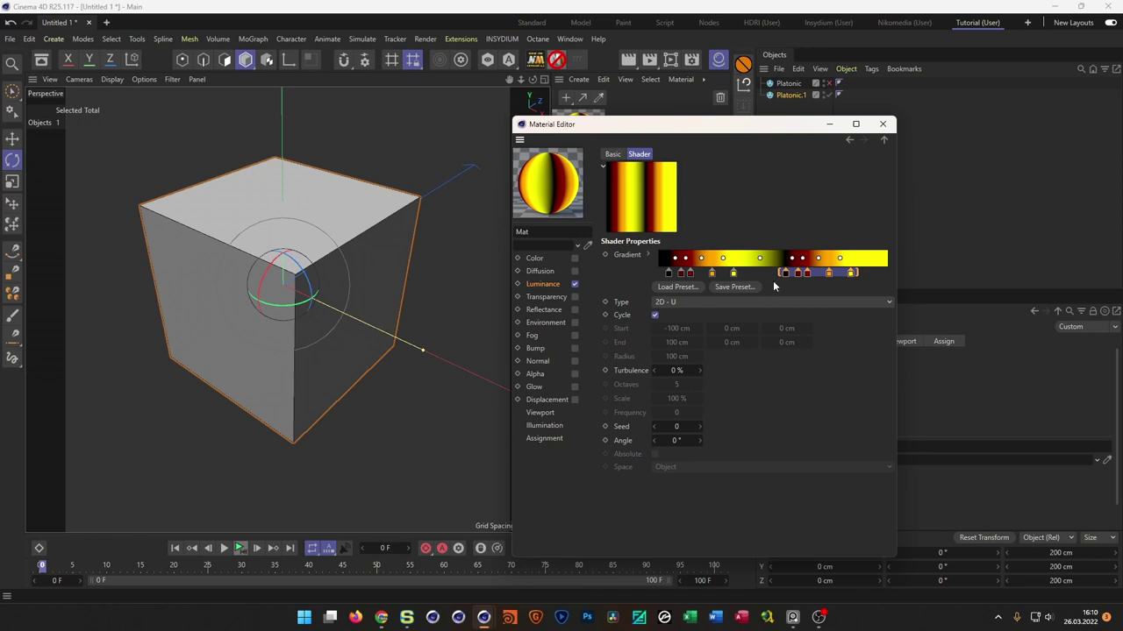
right_click(832, 263)
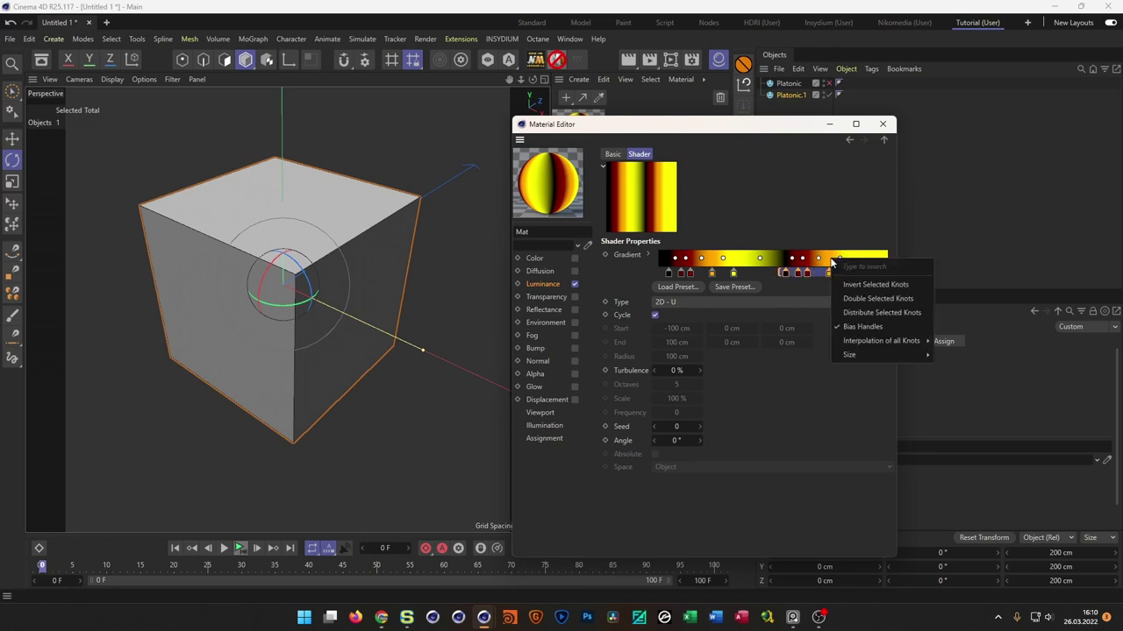
left_click(884, 285)
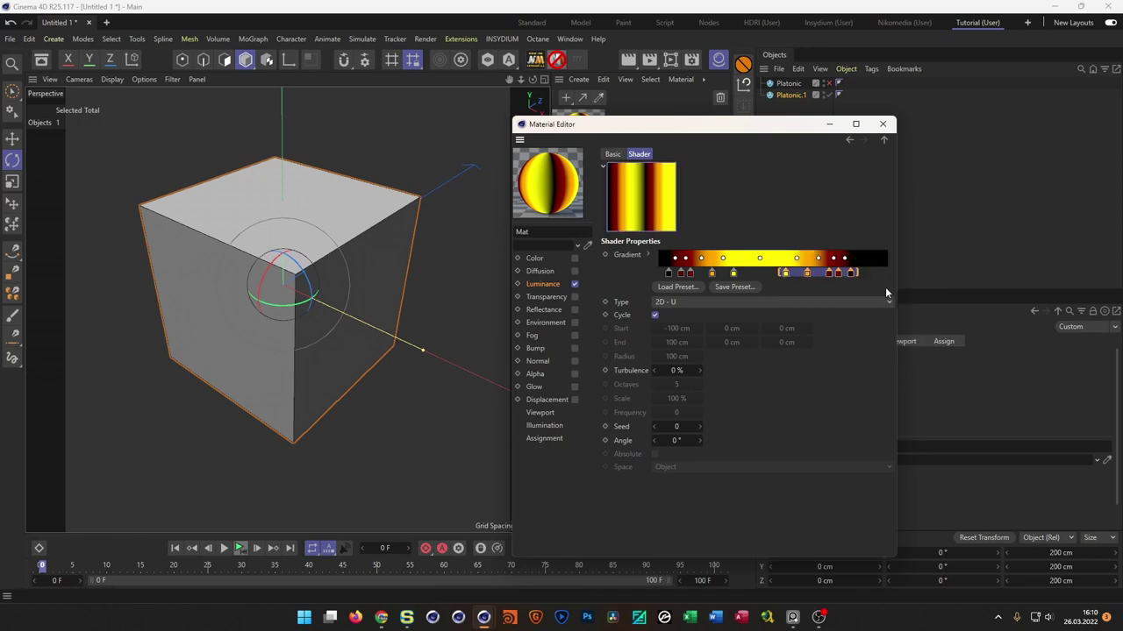
- Remove one surplus yellow knot and distribute all gradient knots evenly
left_click(782, 273)
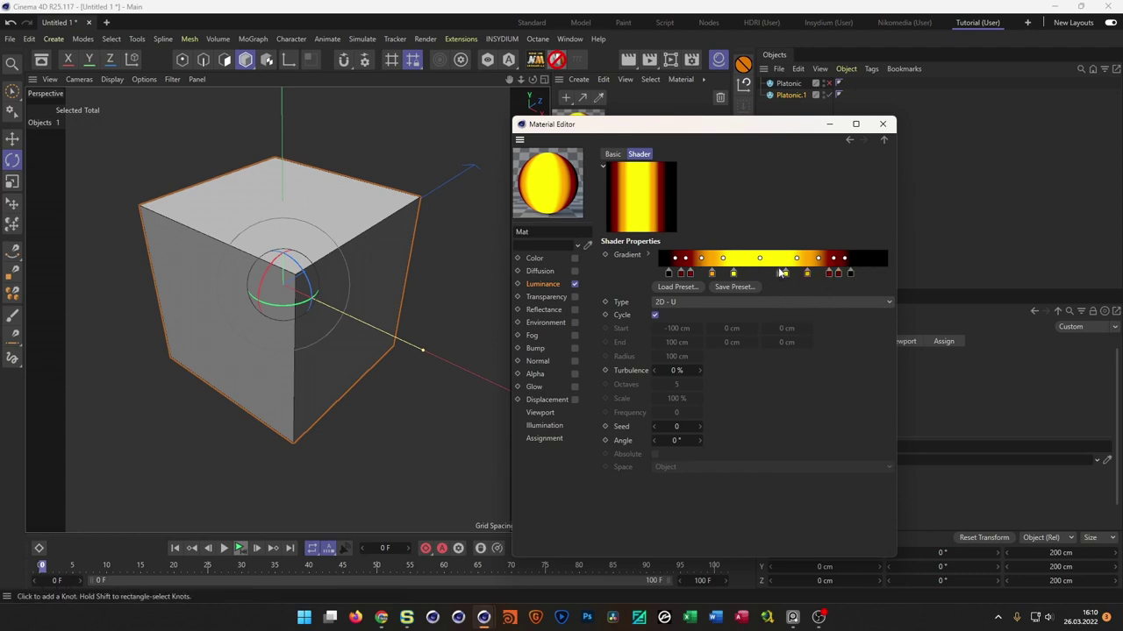
right_click(775, 261)
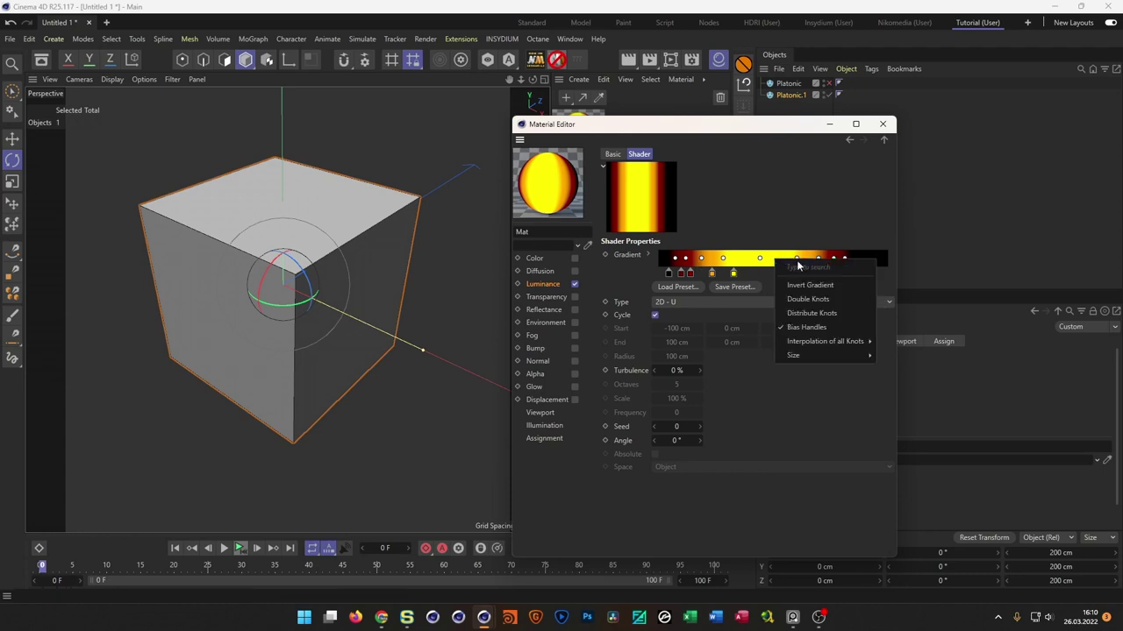
left_click(803, 314)
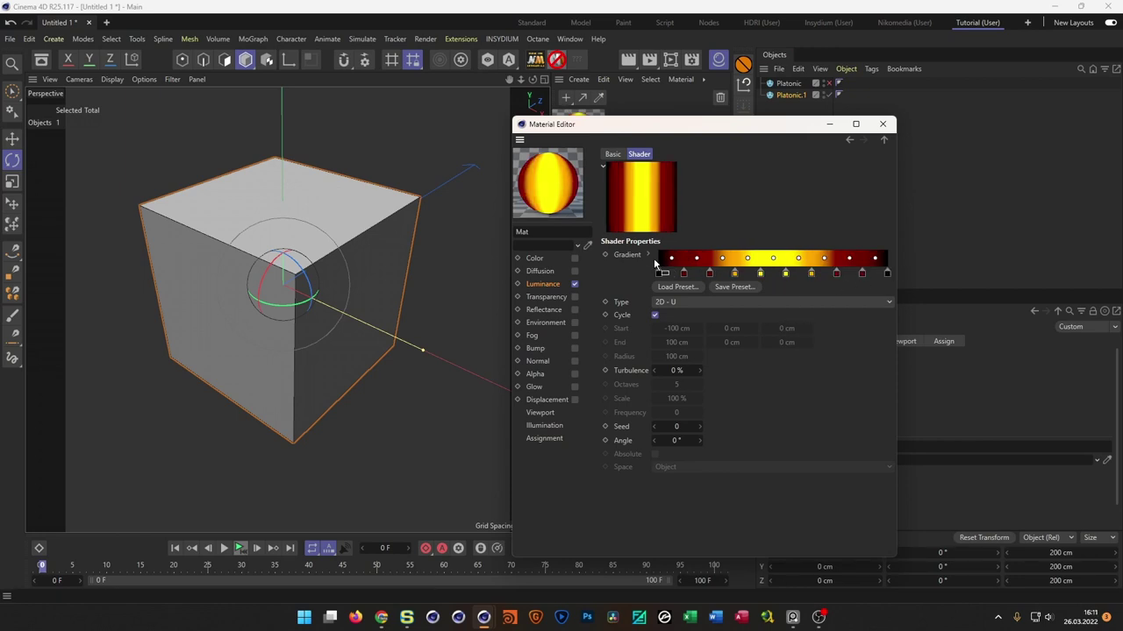
mouse_move(786, 274)
left_mouse_down()
mouse_move(786, 329)
mouse_move(768, 267)
left_mouse_up()
right_click(769, 267)
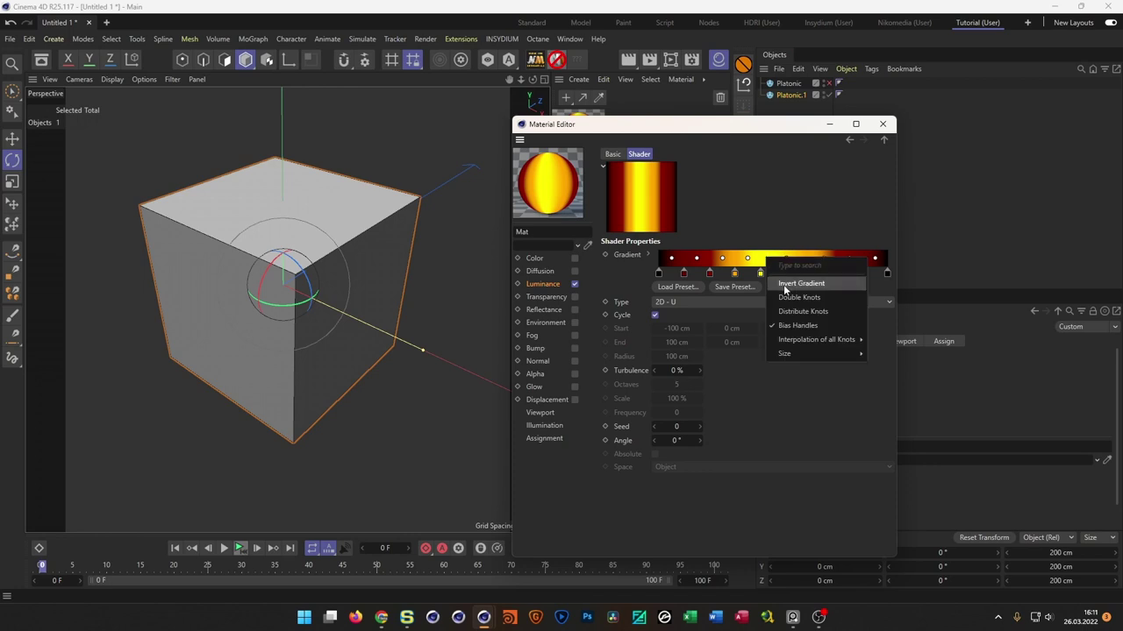
left_click(784, 314)
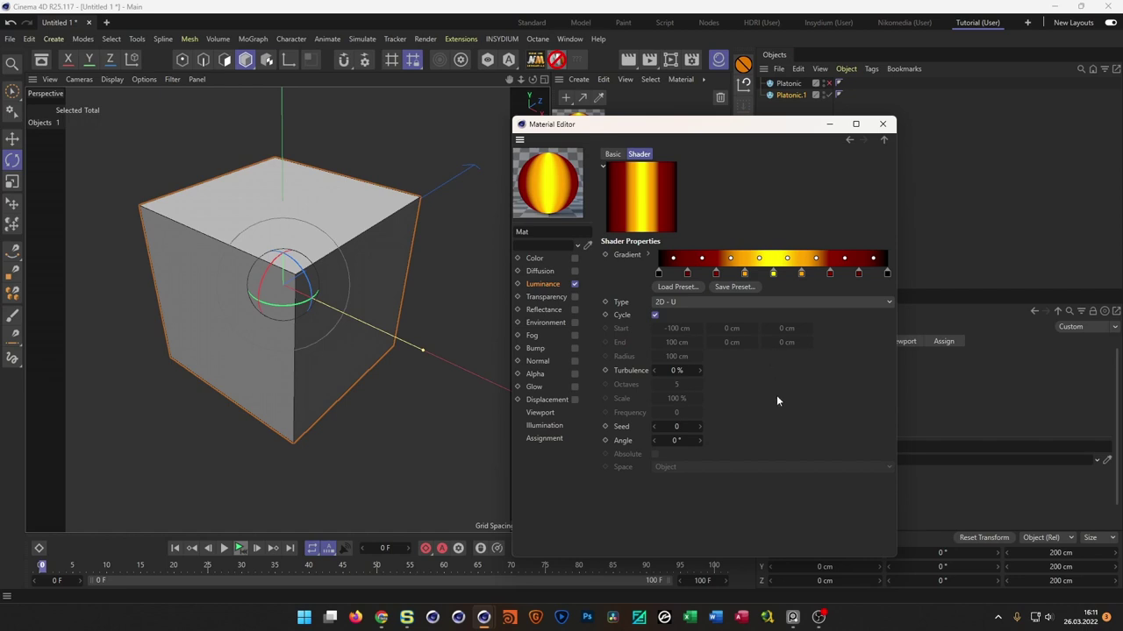
- Apply Mat to Platonic.1, giving the cube dark red and yellow vertical stripes
left_click(884, 125)
left_click_drag(793, 95, 842, 159)
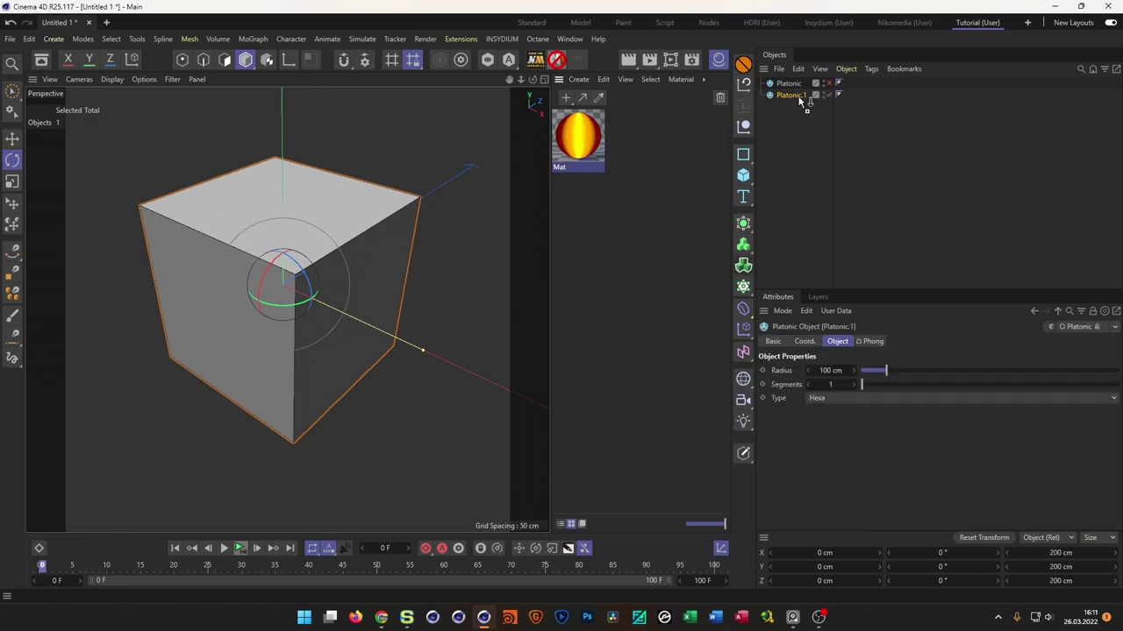
left_click_drag(799, 101, 800, 101)
mouse_move(306, 307)
left_mouse_down("alt")
mouse_move(340, 298)
mouse_move(291, 325)
mouse_move(308, 298)
mouse_move(291, 314)
mouse_move(303, 314)
left_mouse_up("alt")
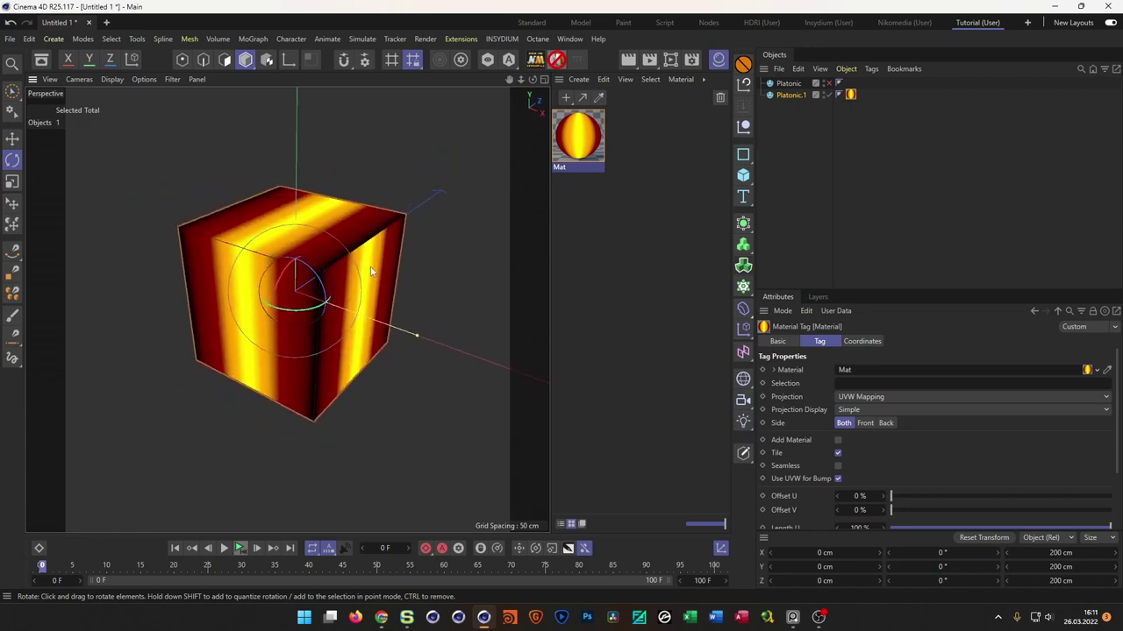
mouse_move(308, 294)
left_mouse_down("alt")
mouse_move(251, 310)
mouse_move(291, 303)
left_mouse_up("alt")
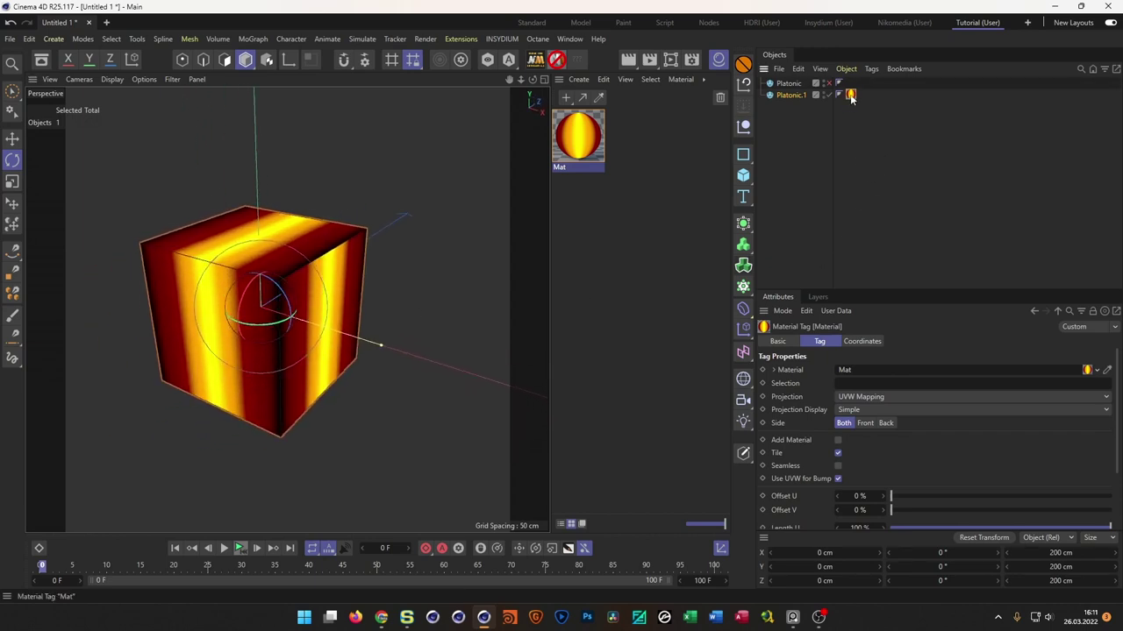
- Set Platonic.1's Mat tag projection to Flat
left_click(859, 398)
left_click(869, 439)
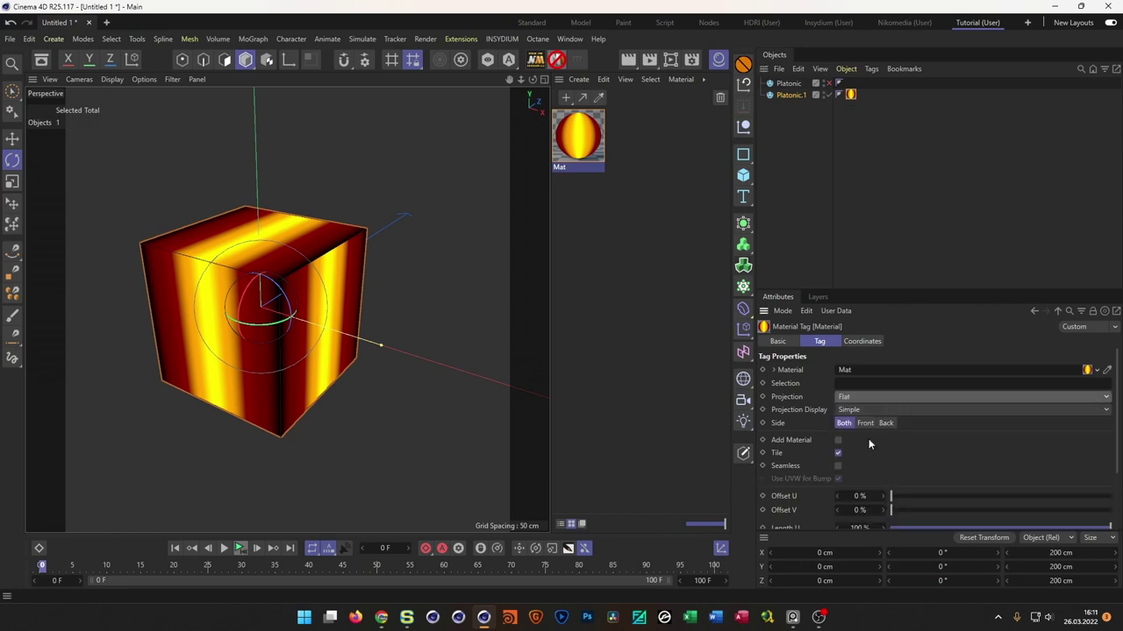
left_click(796, 95)
left_click(850, 94)
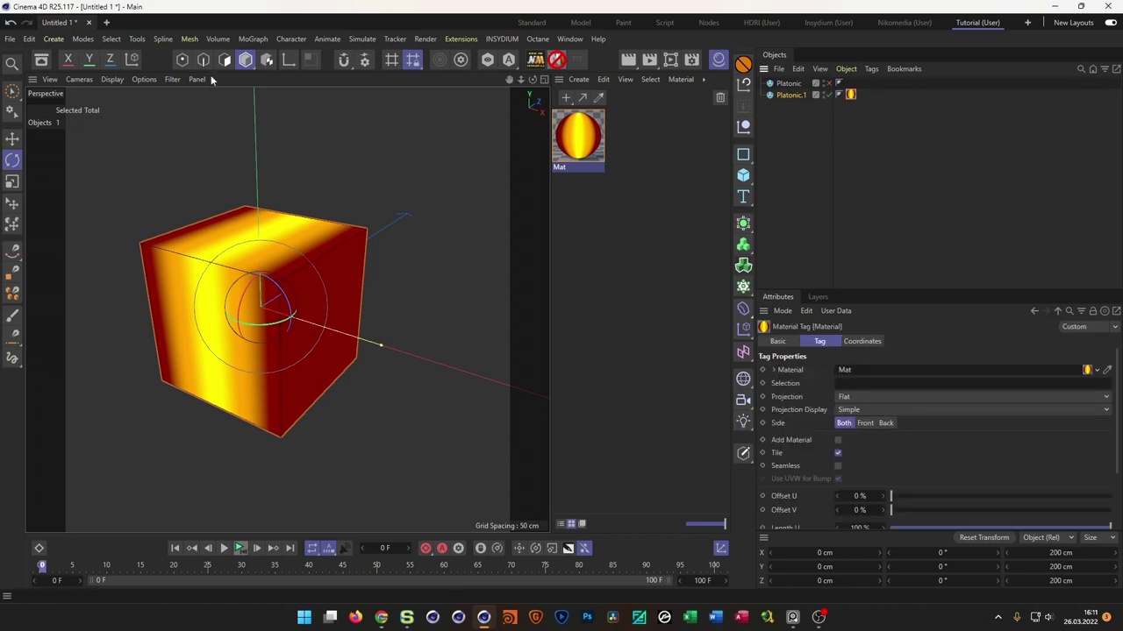
- Rotate the texture projection diagonally to about -45° and keep Offset U at 0%
left_click(267, 61)
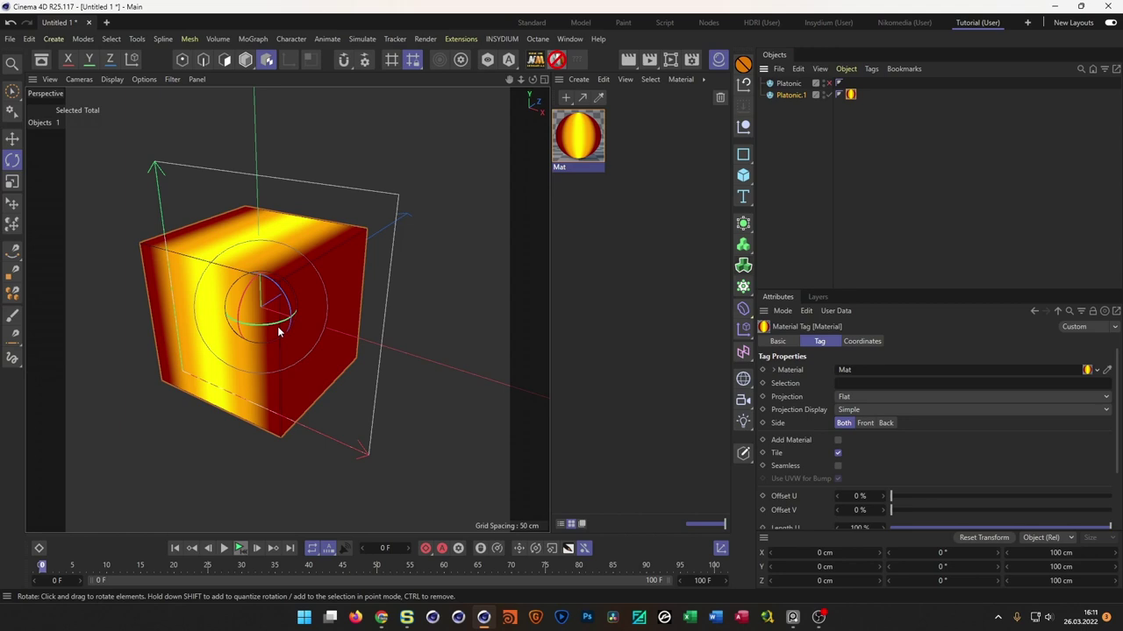
left_click_drag(277, 329, 200, 325)
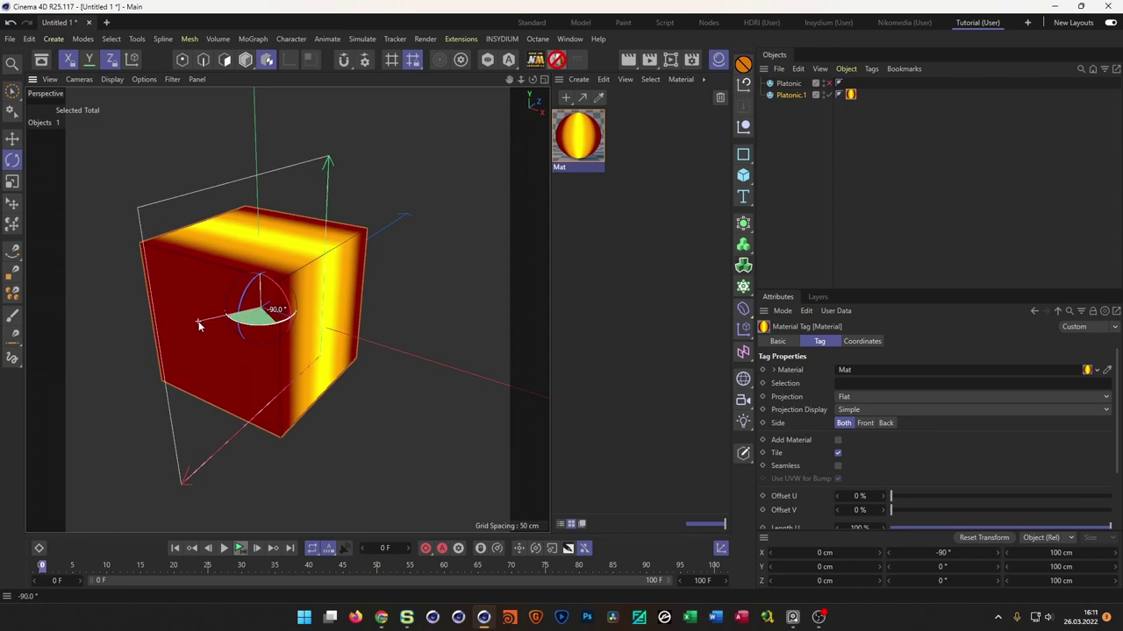
left_click_drag(200, 326, 245, 333)
left_click_drag(264, 292, 303, 323)
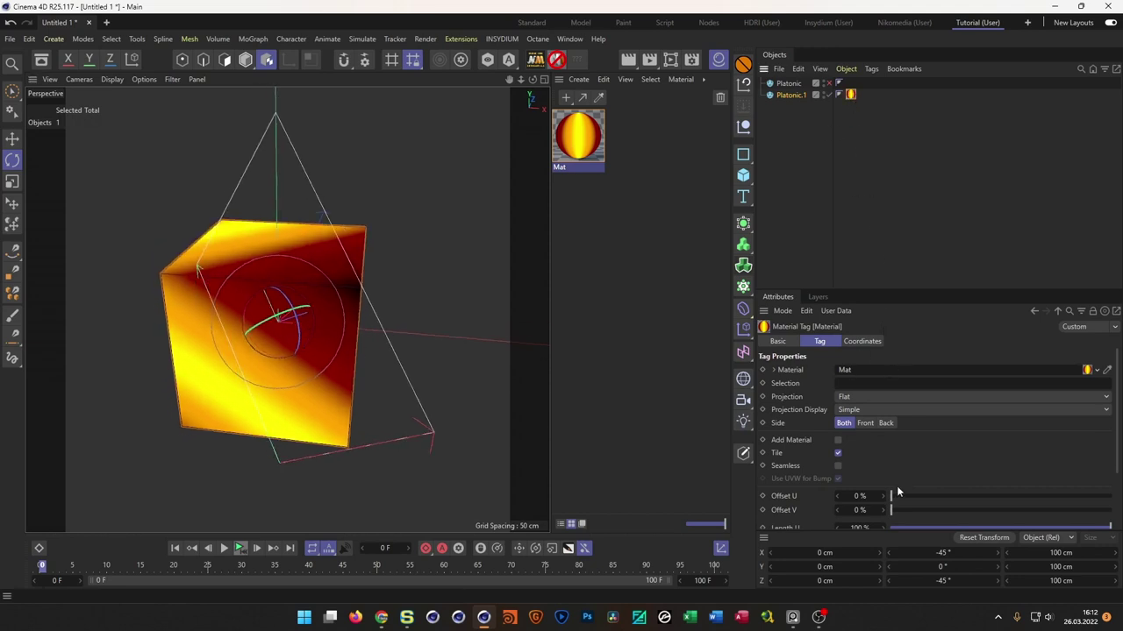
left_click_drag(851, 497, 612, 496)
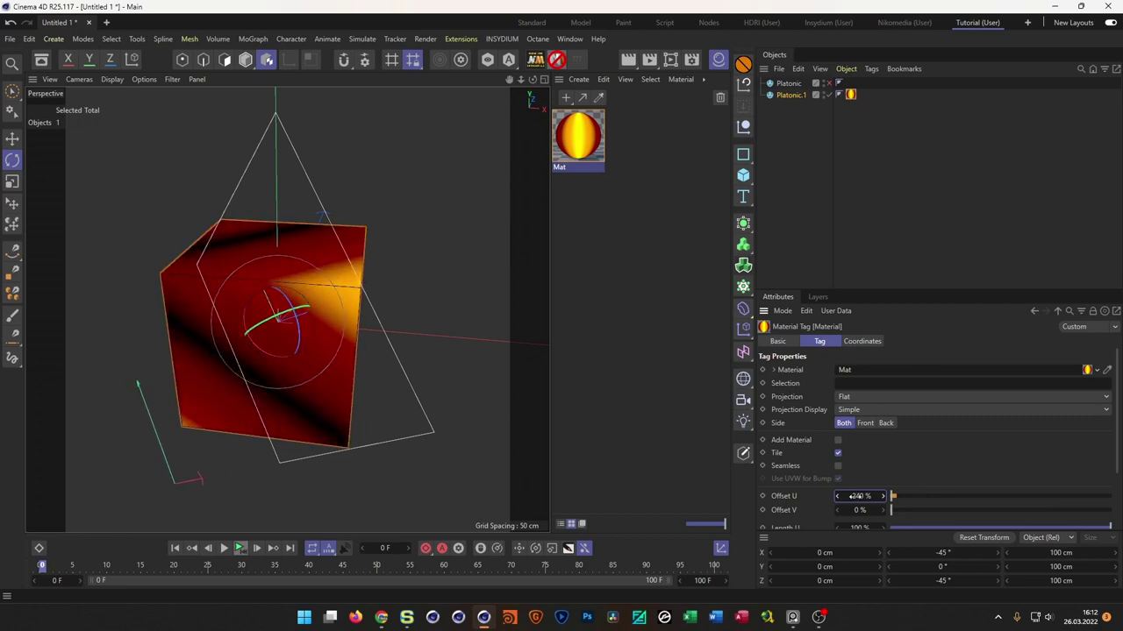
key("ctrl+z")
left_click_drag(345, 267, 379, 259)
- Make the first gradient knot dark red with saturation 100% and value 20%
double_click(593, 134)
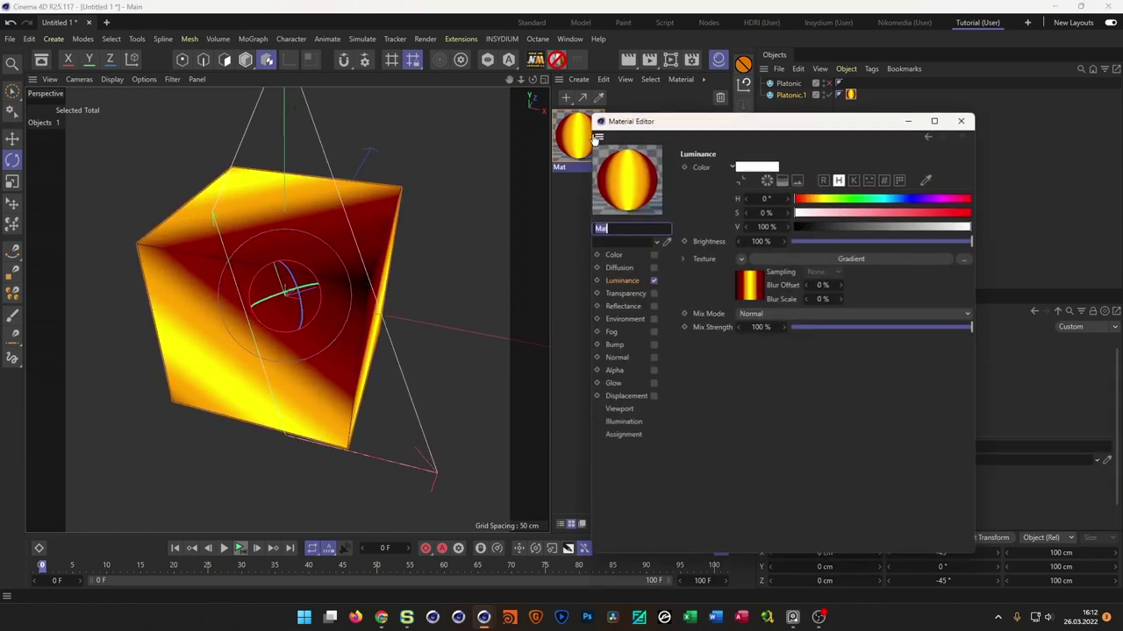
left_click(674, 277)
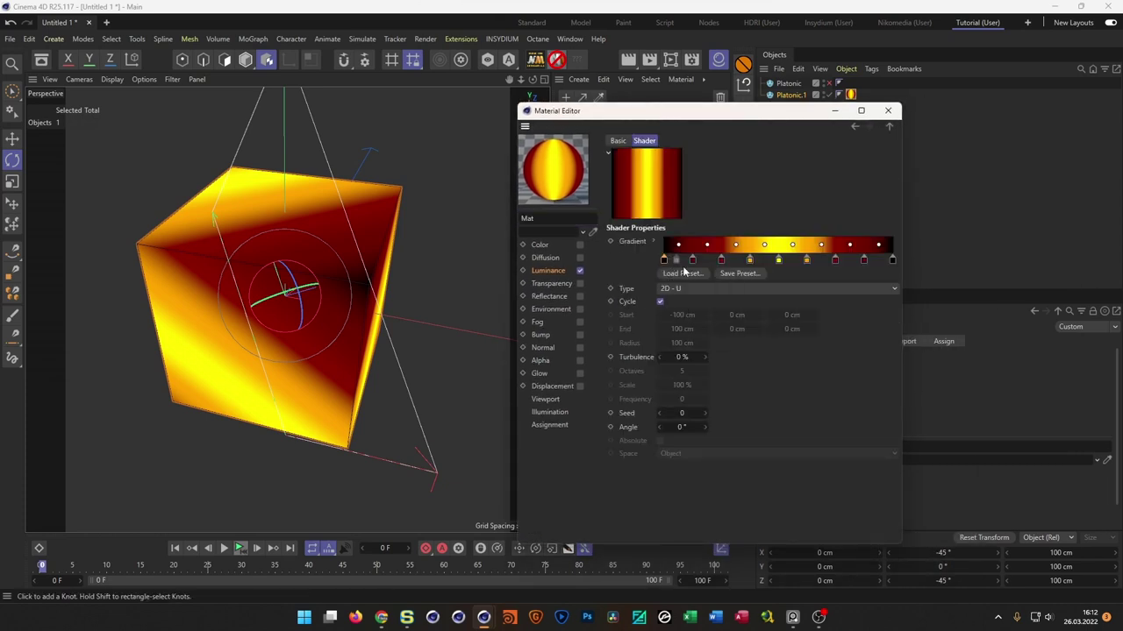
left_click(892, 262)
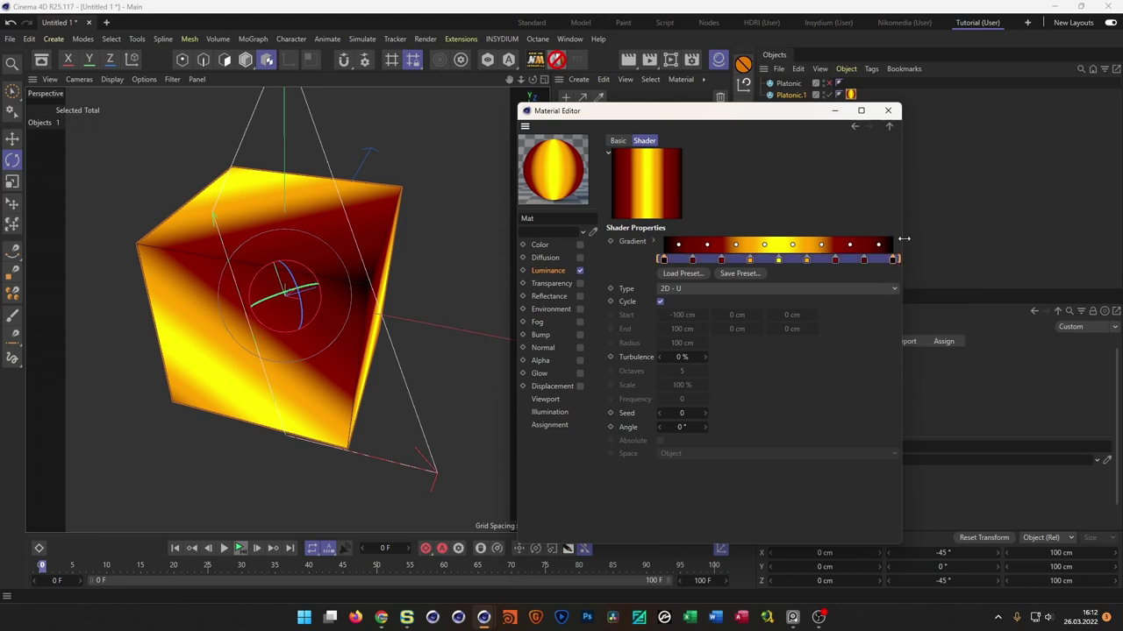
left_click(653, 241)
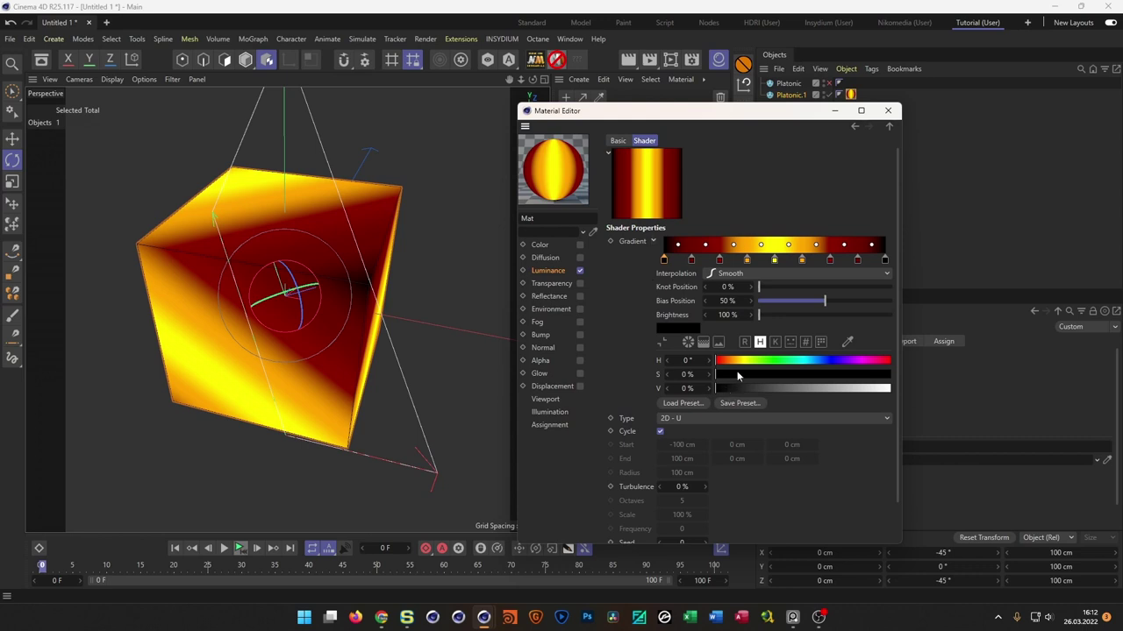
left_click_drag(752, 374, 890, 375)
mouse_move(761, 389)
left_mouse_down()
mouse_move(733, 389)
mouse_move(742, 388)
left_mouse_up()
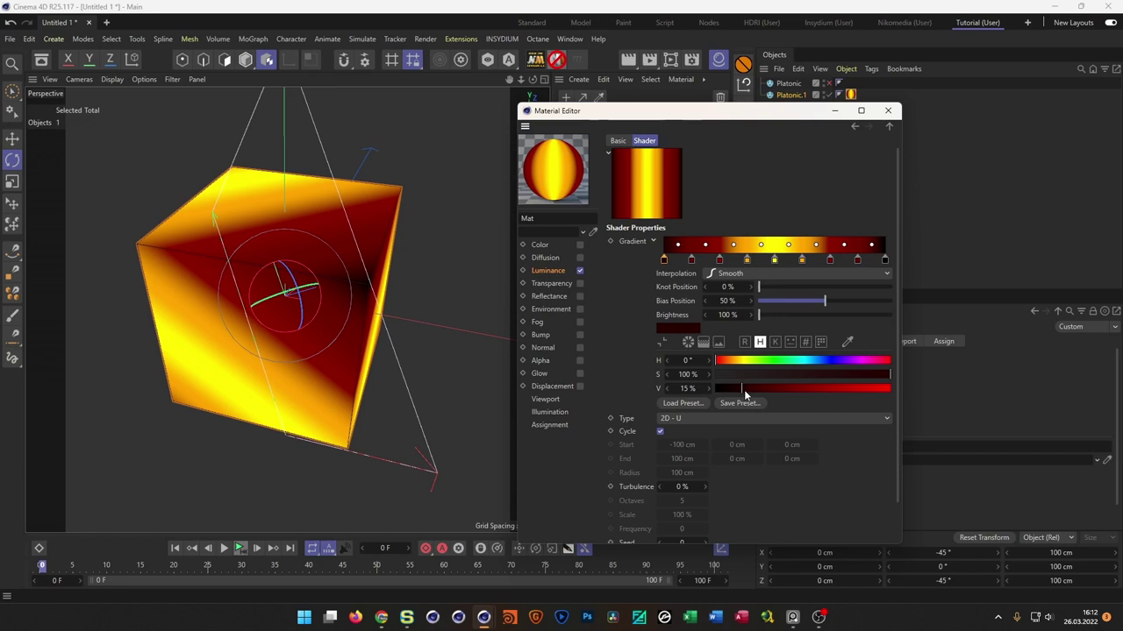
left_click(687, 388)
type("20")
key("Return")
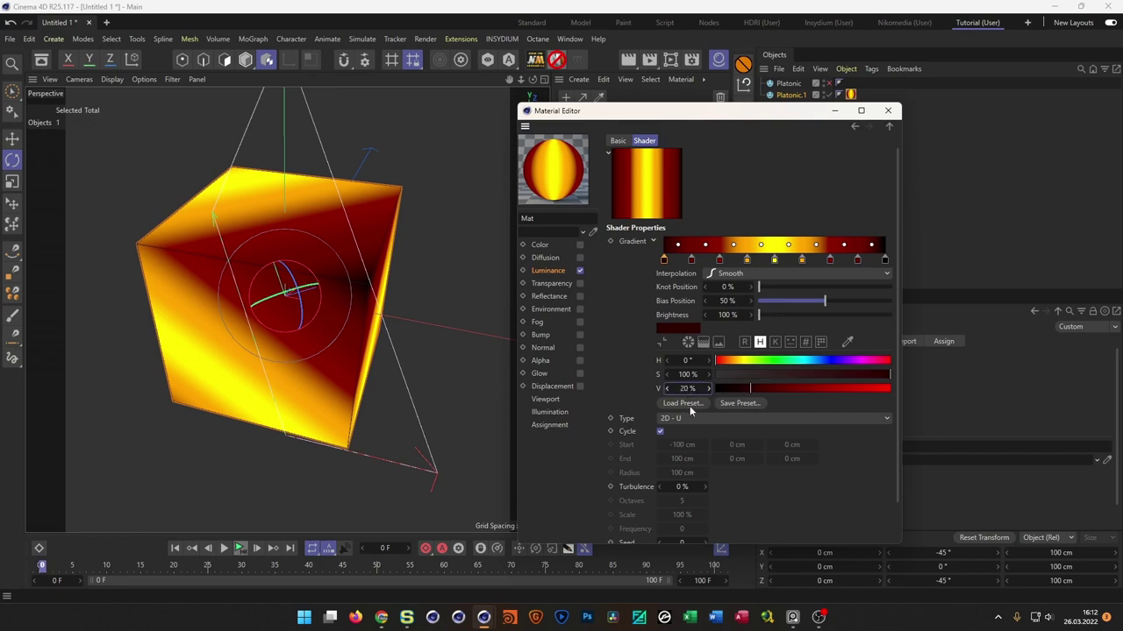
- Set the last knot's value to 20% and change the gradient interpolation to Linear
left_click(883, 259)
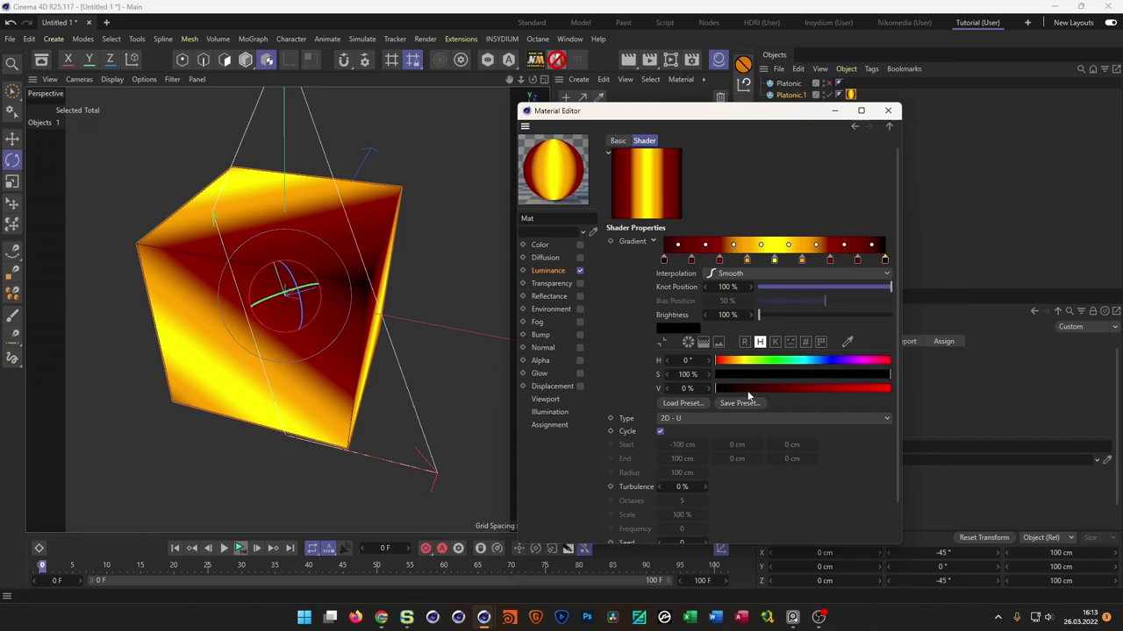
left_click(687, 389)
type("20")
key("Return")
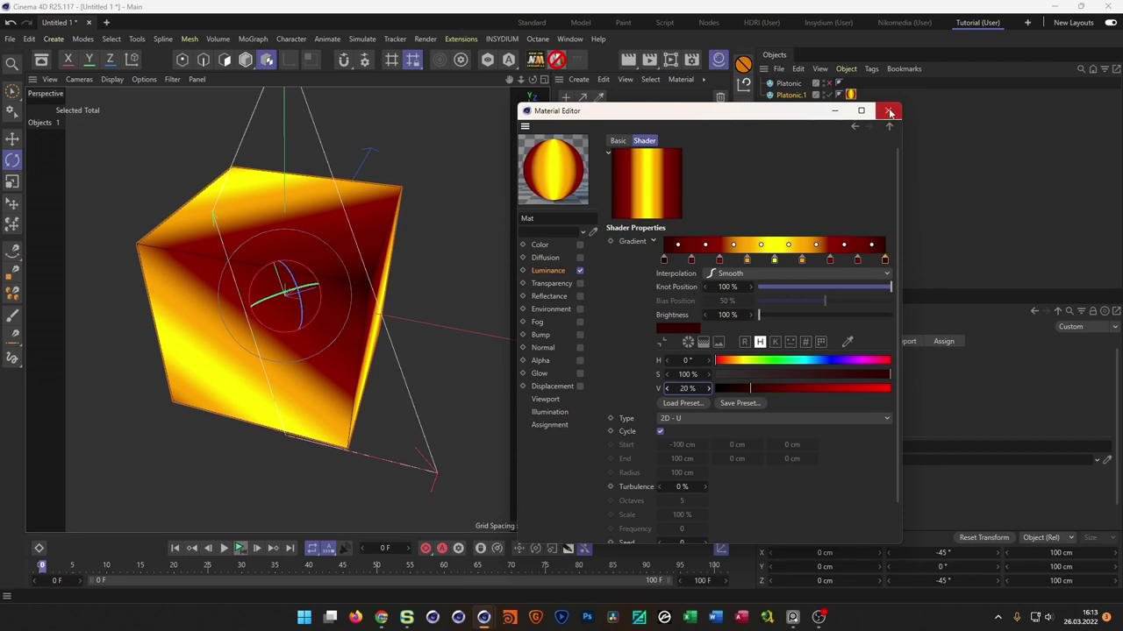
left_click(733, 275)
left_click(734, 325)
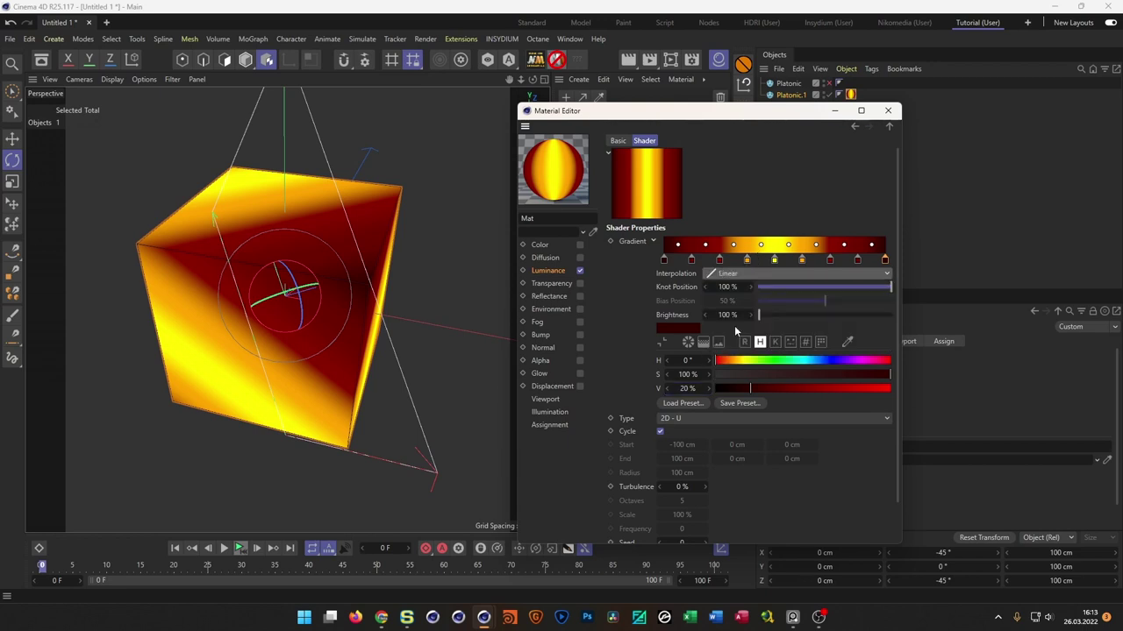
- Switch to Model mode and reposition the gradient texture, with Offset U reset to 0%
left_click(887, 110)
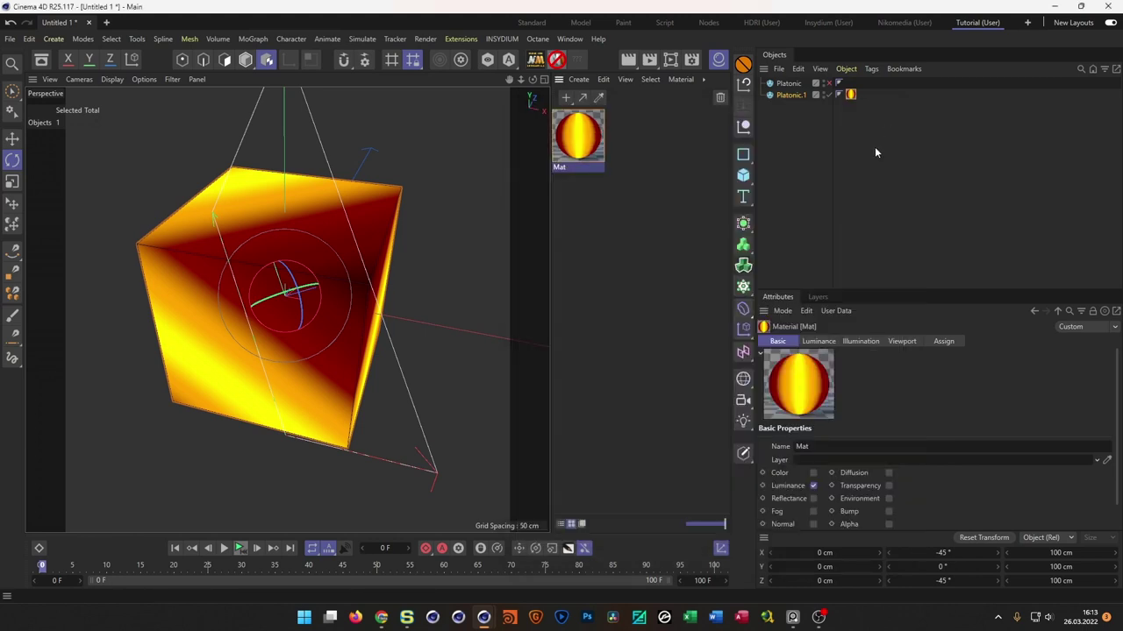
left_click(849, 94)
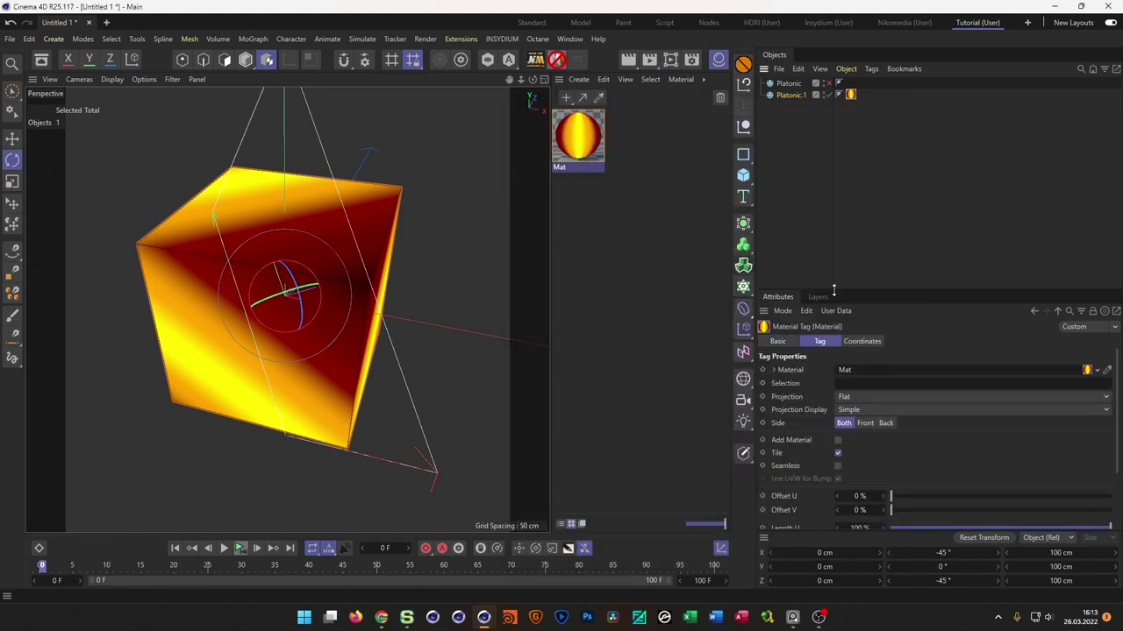
left_click(245, 59)
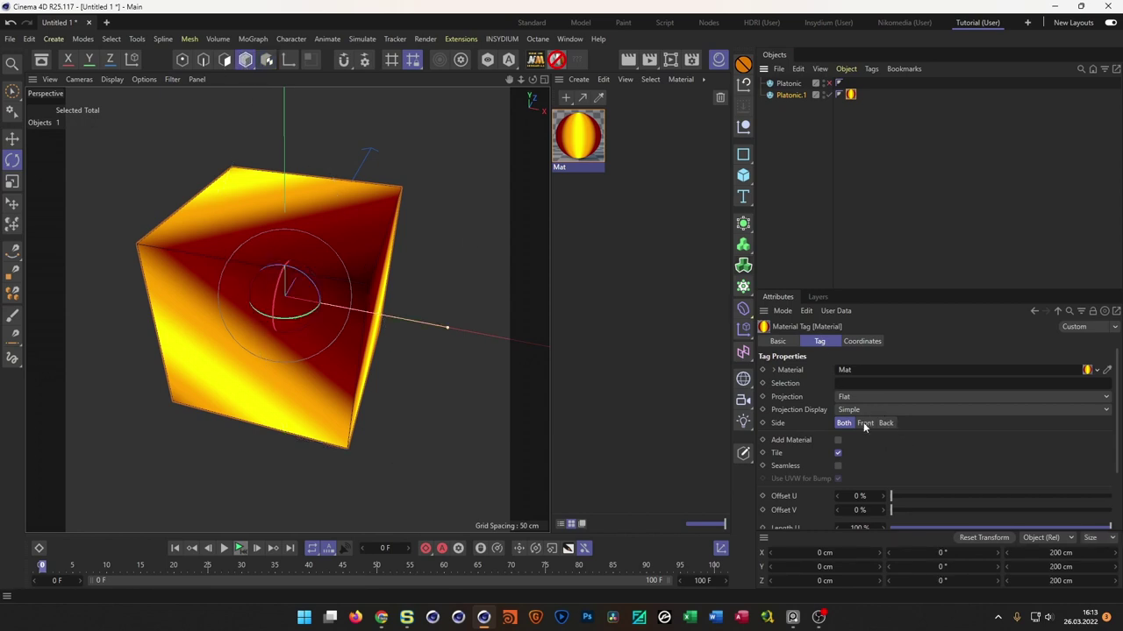
left_click_drag(864, 496, 703, 496)
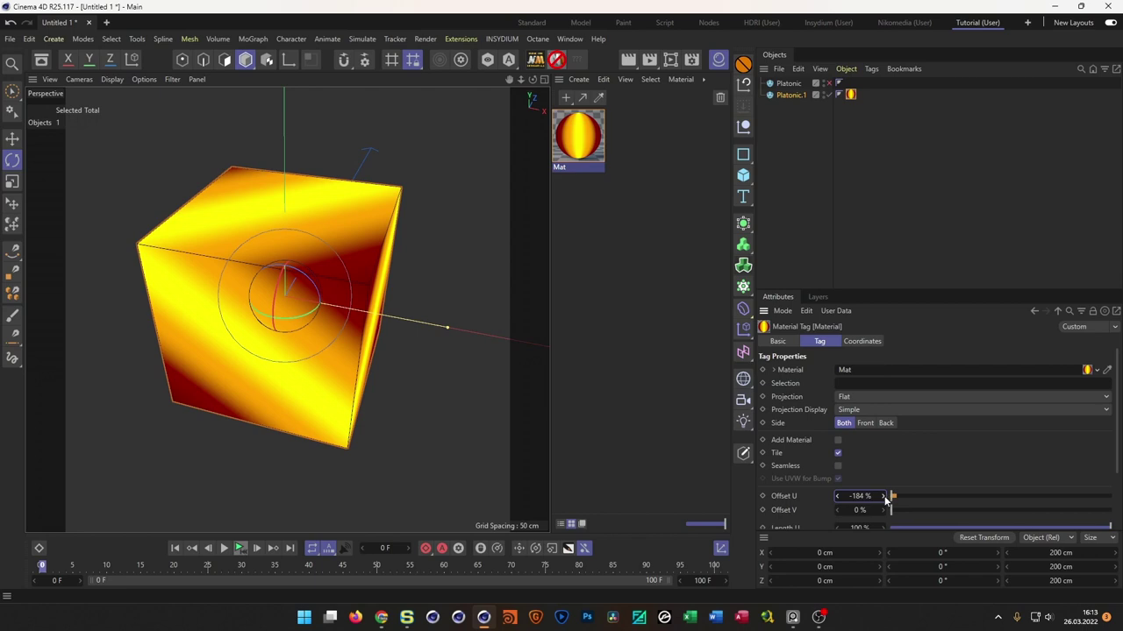
right_click(882, 500)
left_click_drag(333, 290, 393, 261)
- Apply the Rastafari preset to Mat's luminance gradient
double_click(568, 138)
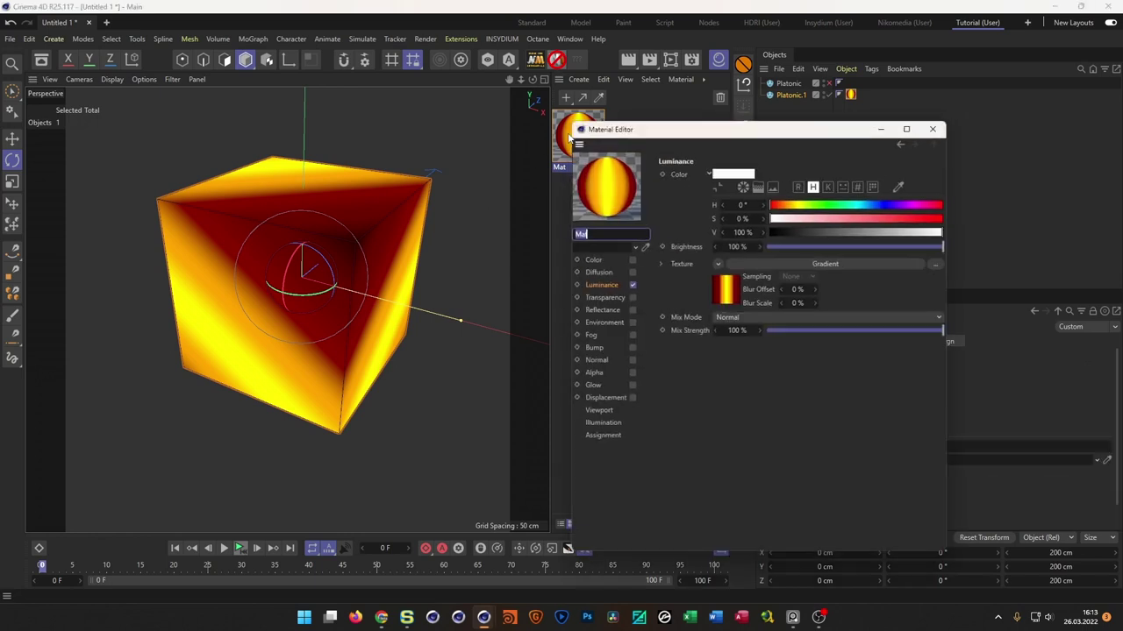
left_click(733, 299)
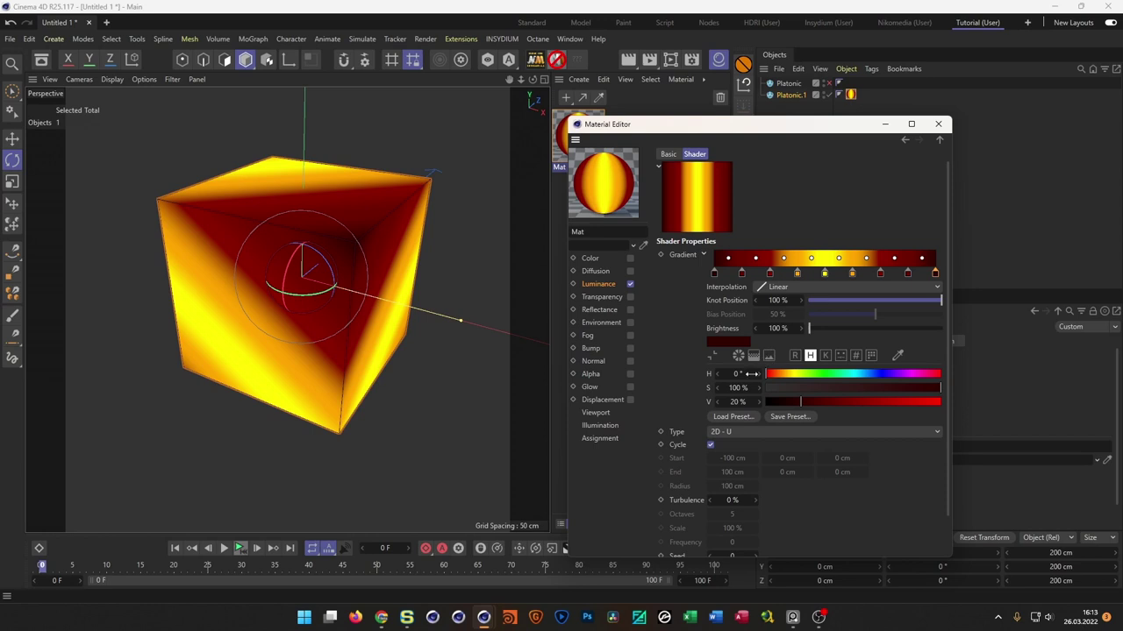
left_click(734, 418)
left_click_drag(852, 410, 851, 238)
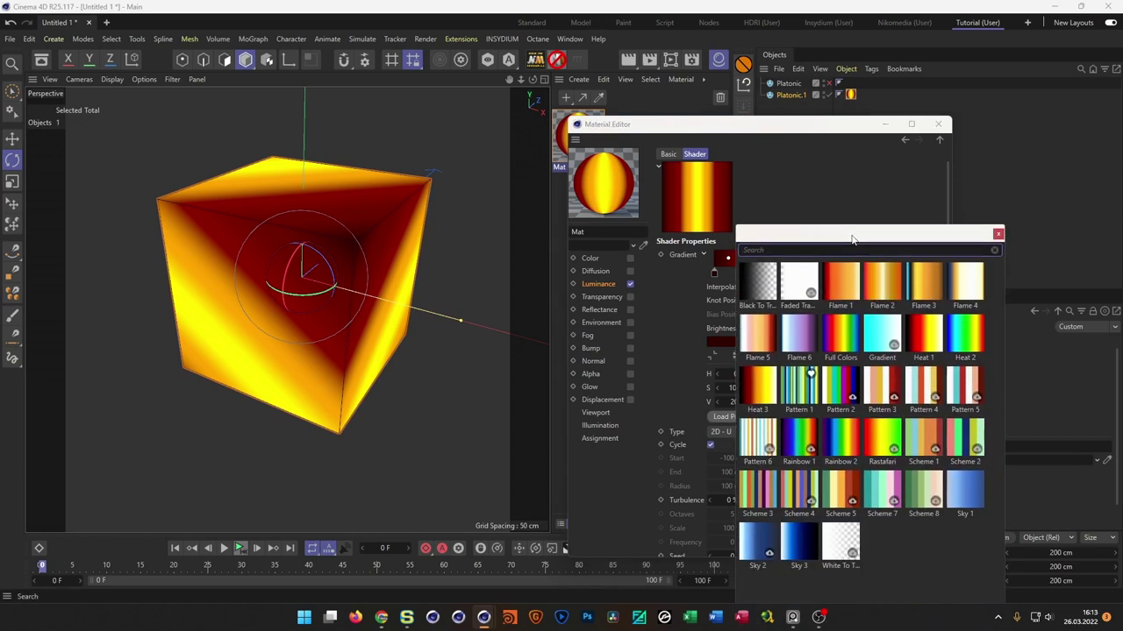
double_click(881, 445)
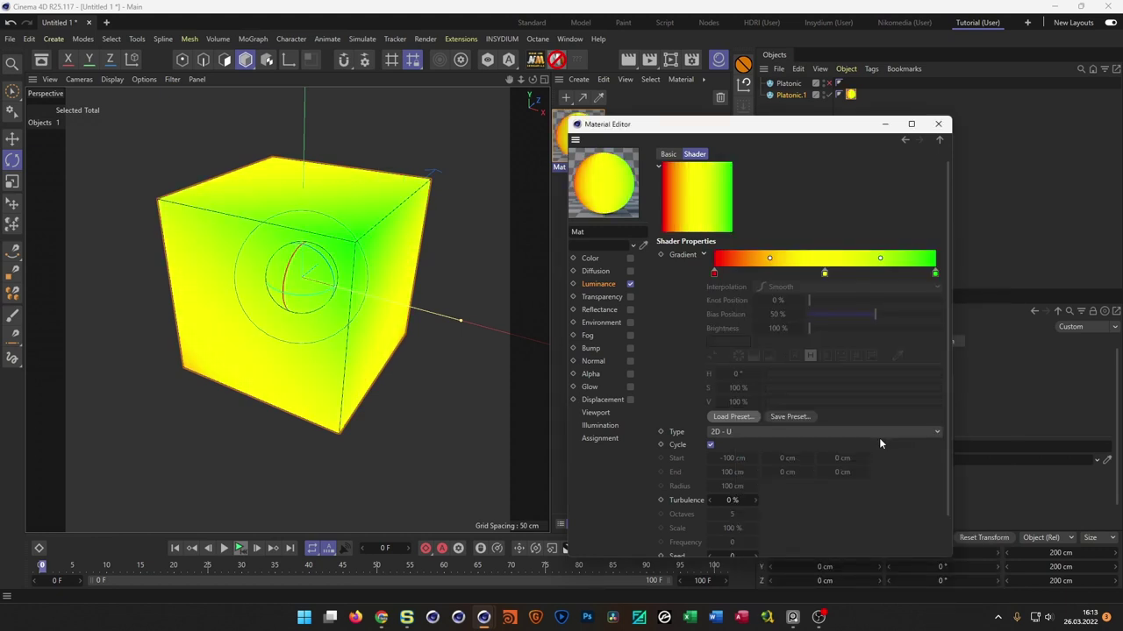
- Compress the knots and add new ones so the gradient runs red–yellow–green–yellow–red
left_click_drag(941, 262, 707, 284)
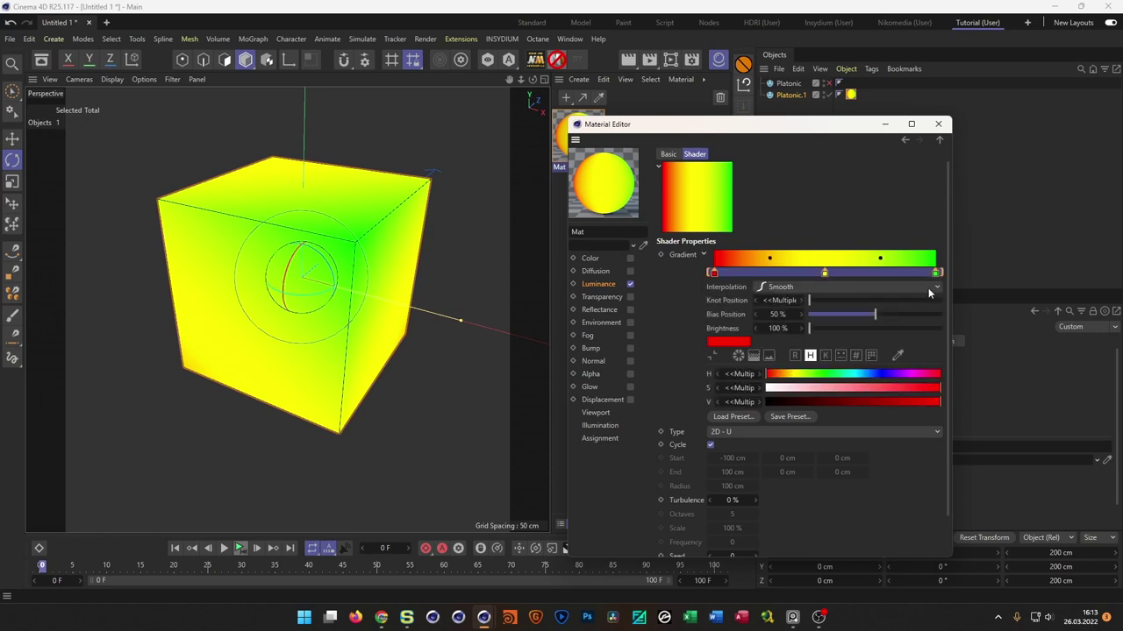
left_click_drag(939, 272, 827, 272)
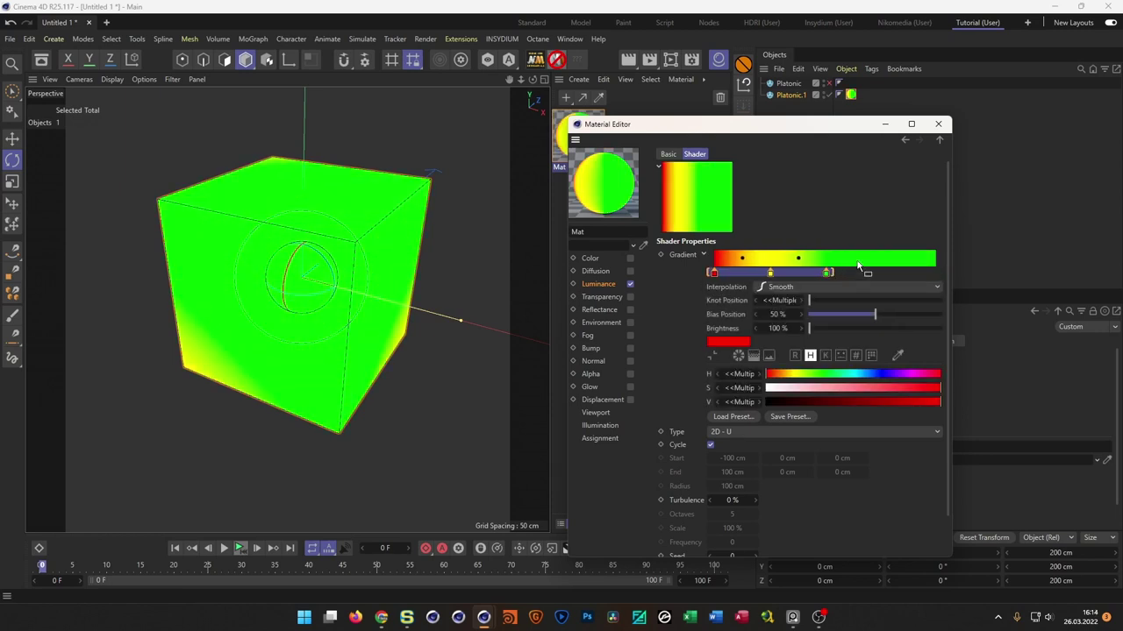
left_click(841, 274)
left_click_drag(764, 274, 865, 274)
left_click(734, 274)
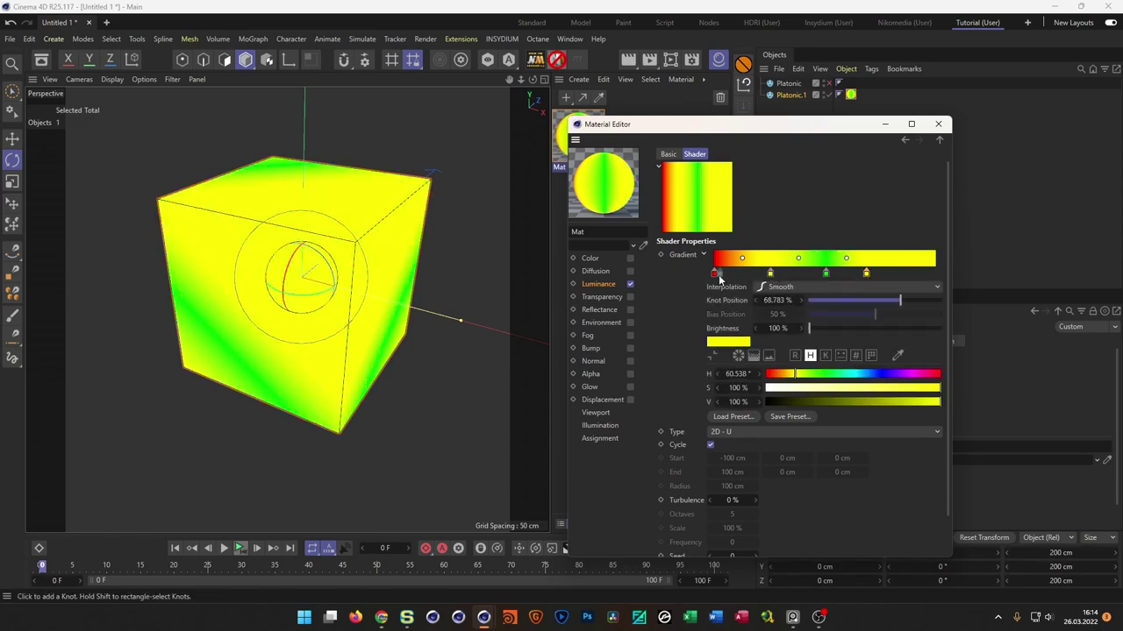
left_click(735, 274)
left_click_drag(736, 273, 935, 275)
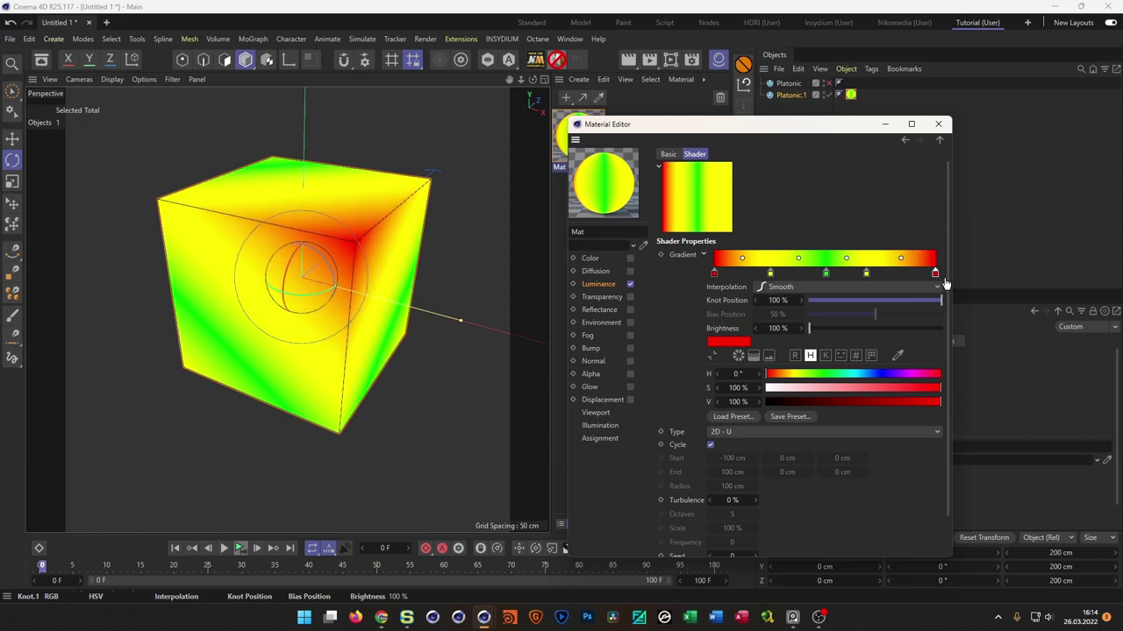
- Distribute the gradient knots evenly, nudge both end knots inward, and close the Material Editor
right_click(871, 261)
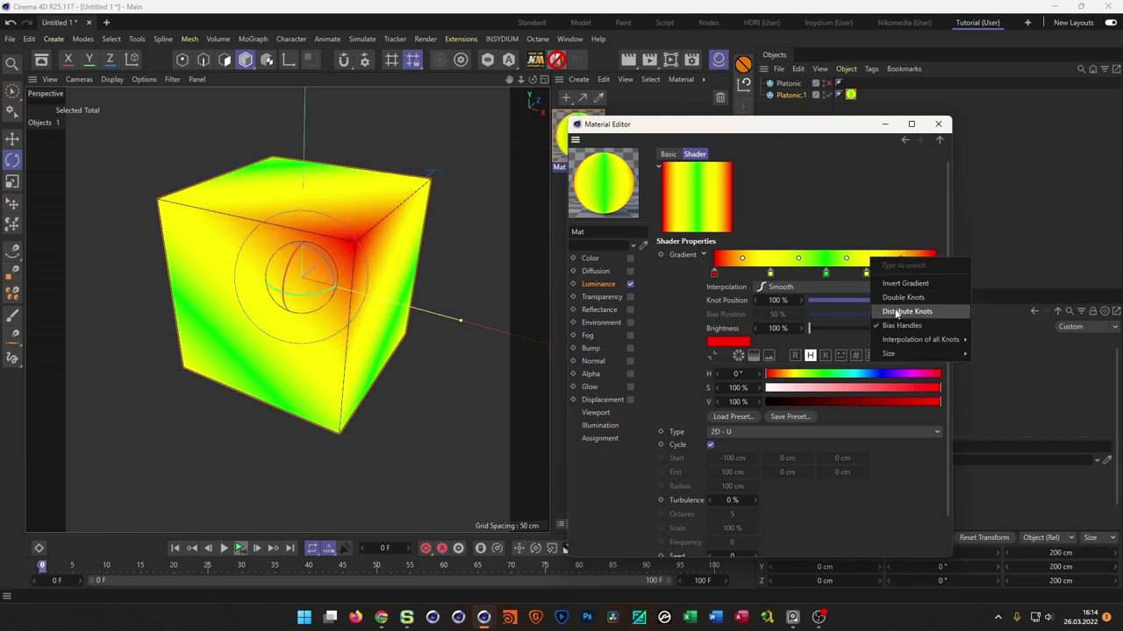
left_click(903, 312)
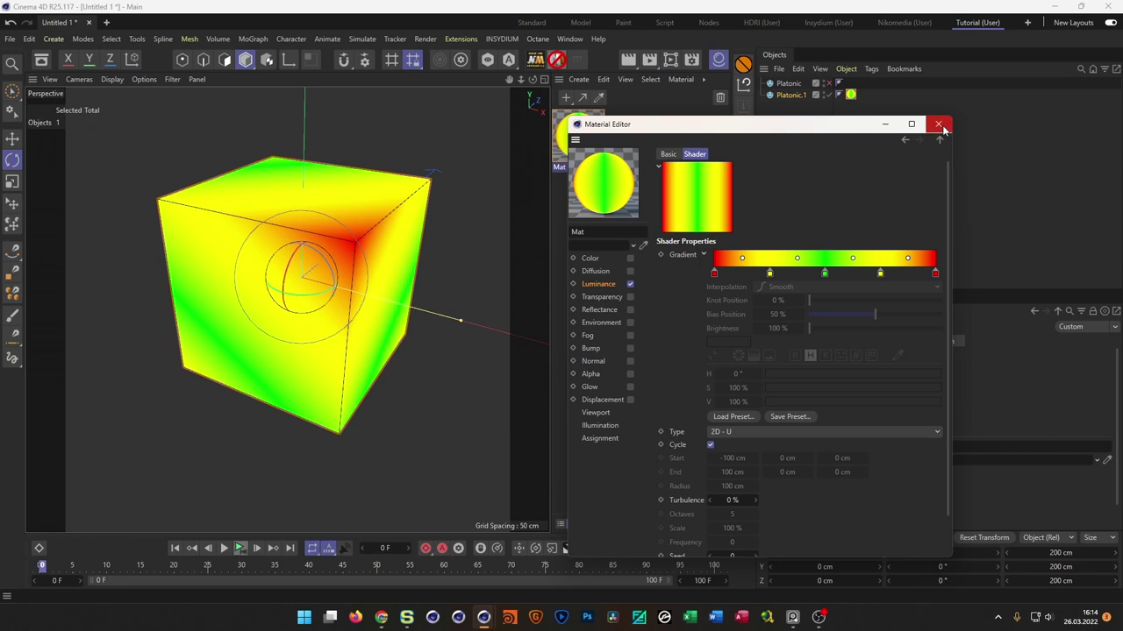
left_click_drag(715, 273, 724, 278)
left_click_drag(936, 275, 928, 279)
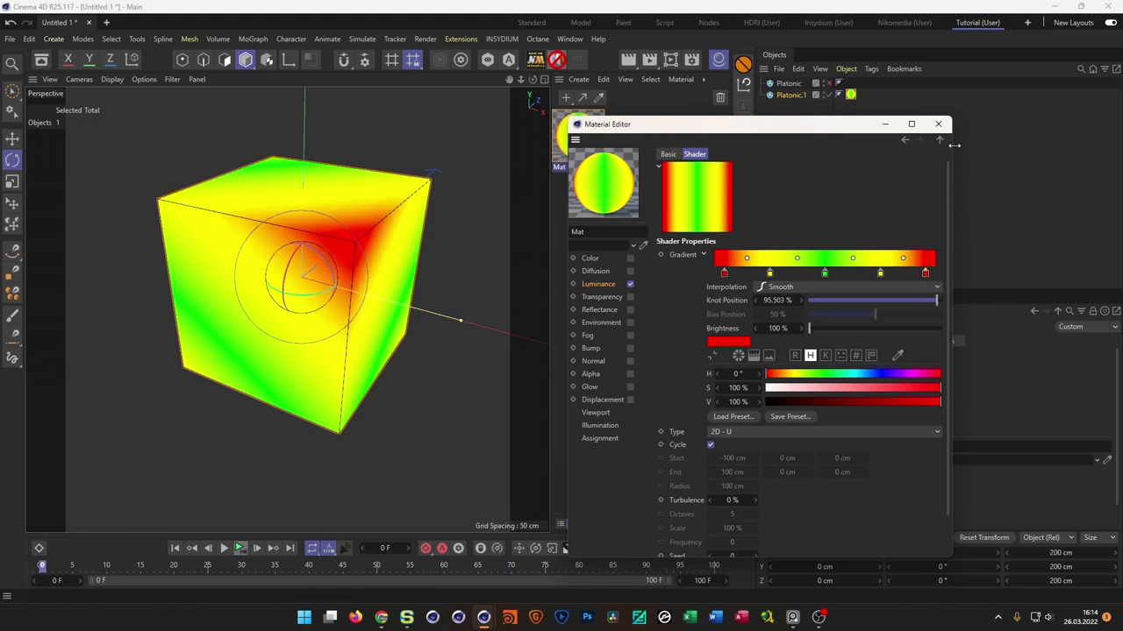
left_click(938, 124)
- Slide the gradient's Offset U across the cube and darken the green knot to roughly 51%
left_click(850, 94)
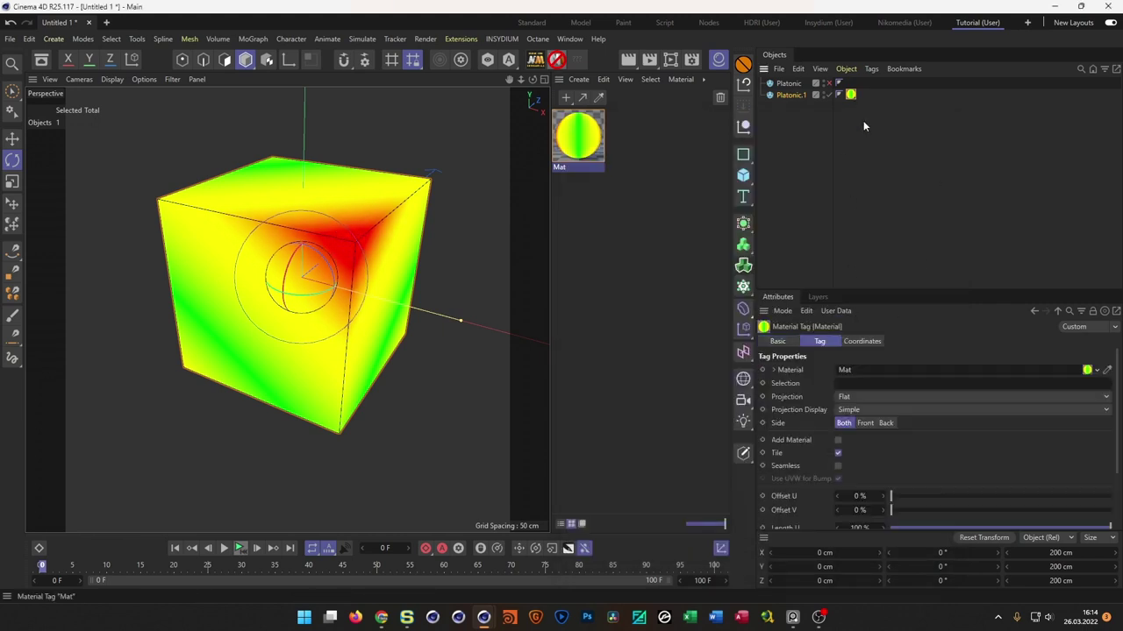
left_click_drag(857, 498, 676, 497)
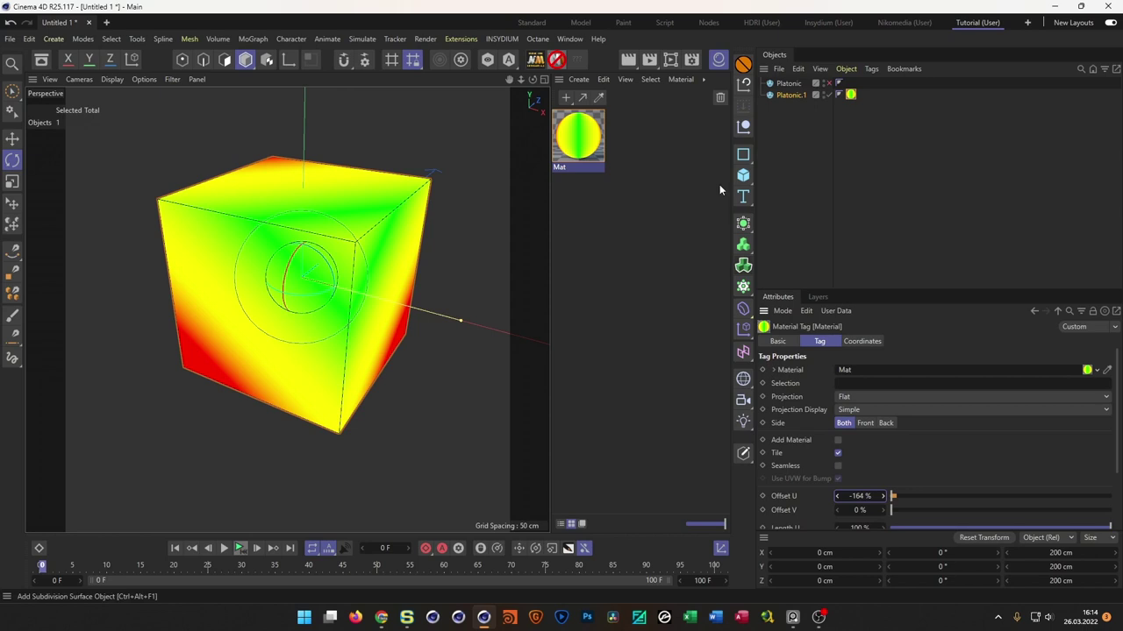
double_click(578, 136)
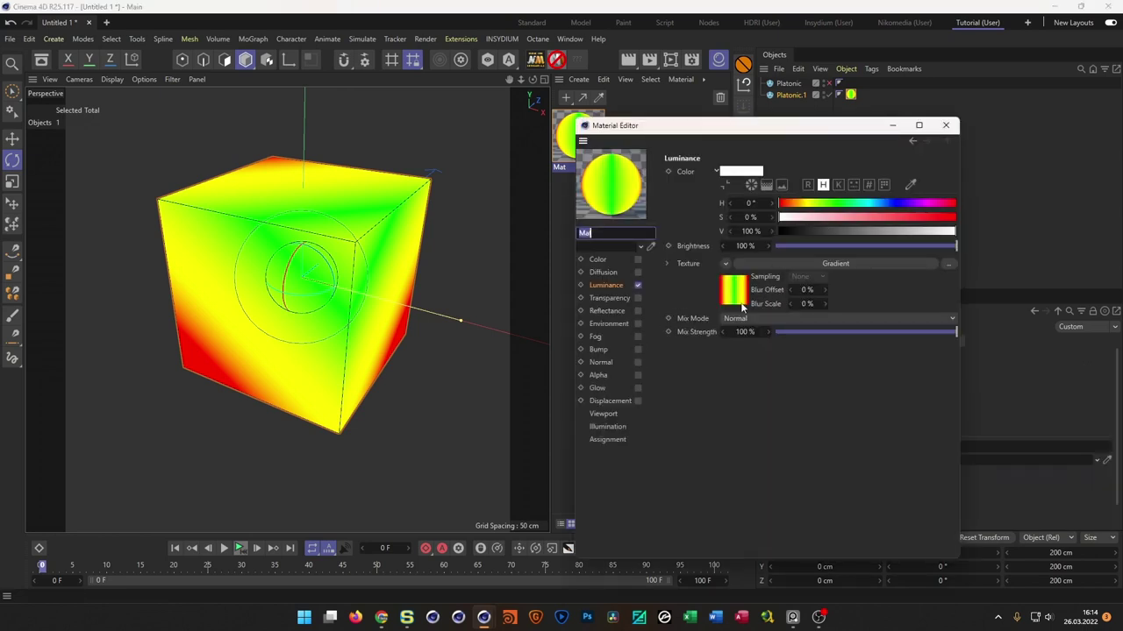
left_click(740, 303)
left_click(832, 274)
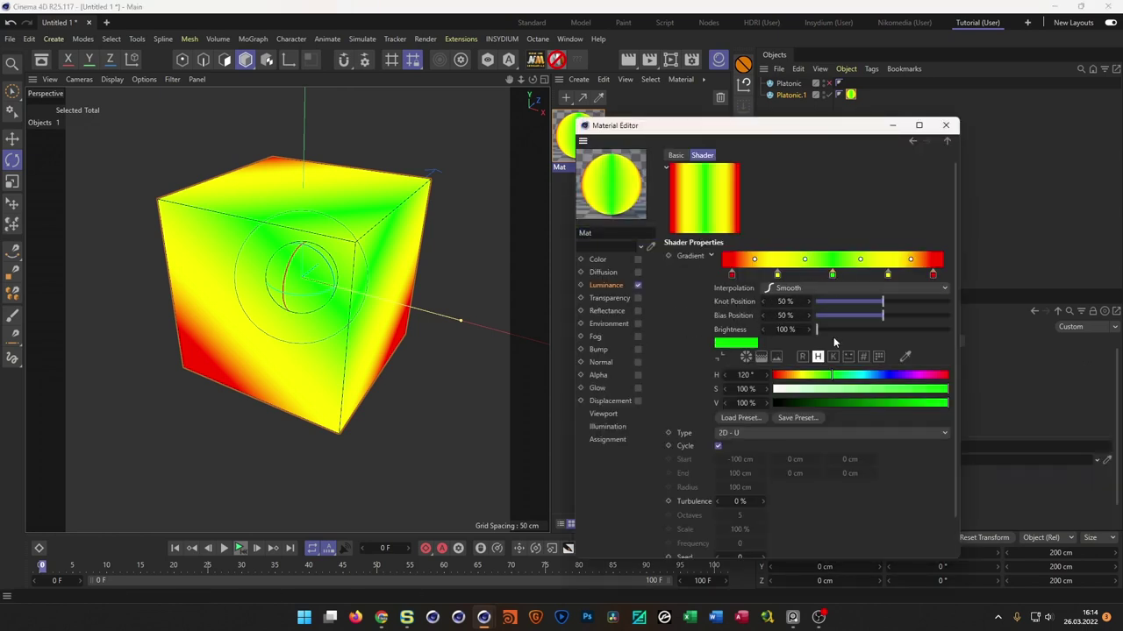
left_click(896, 403)
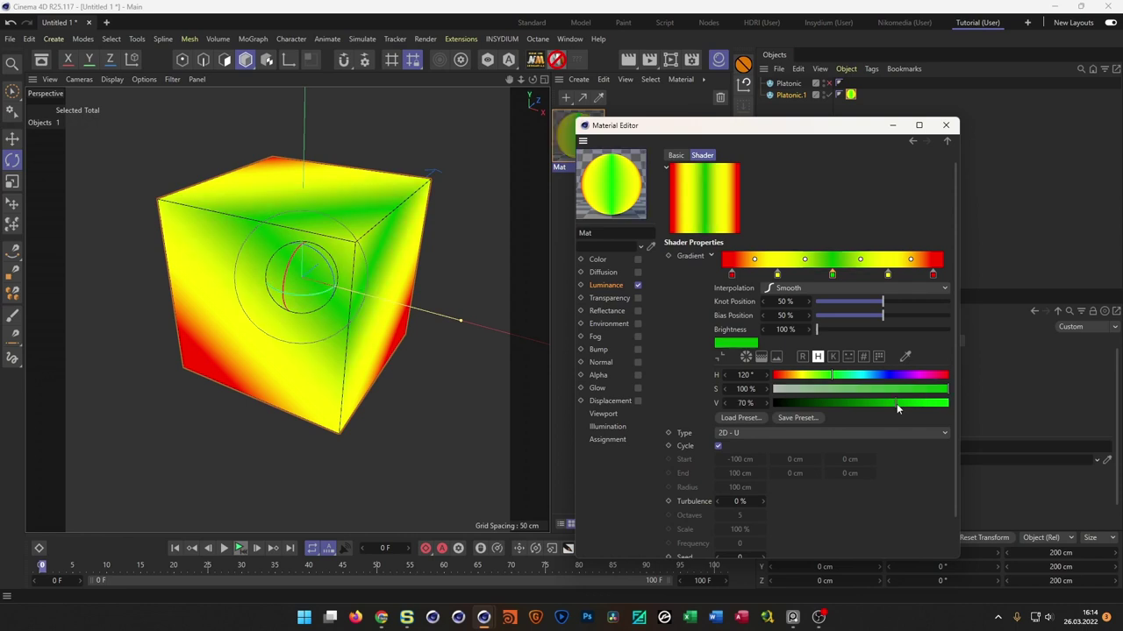
left_click_drag(892, 403, 890, 404)
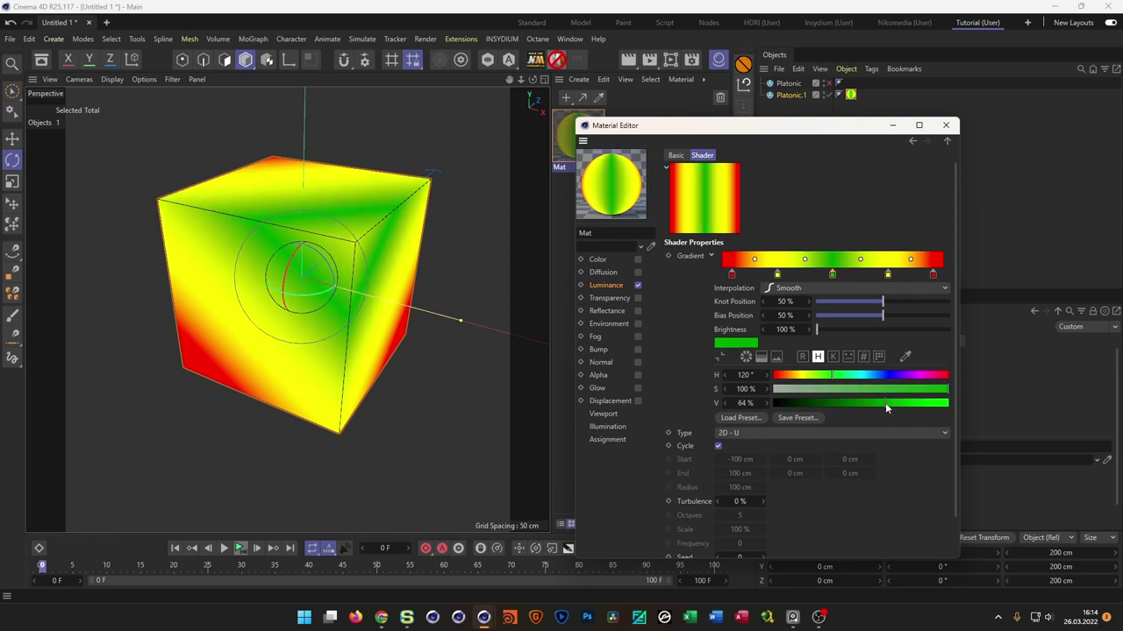
left_click_drag(881, 402, 864, 404)
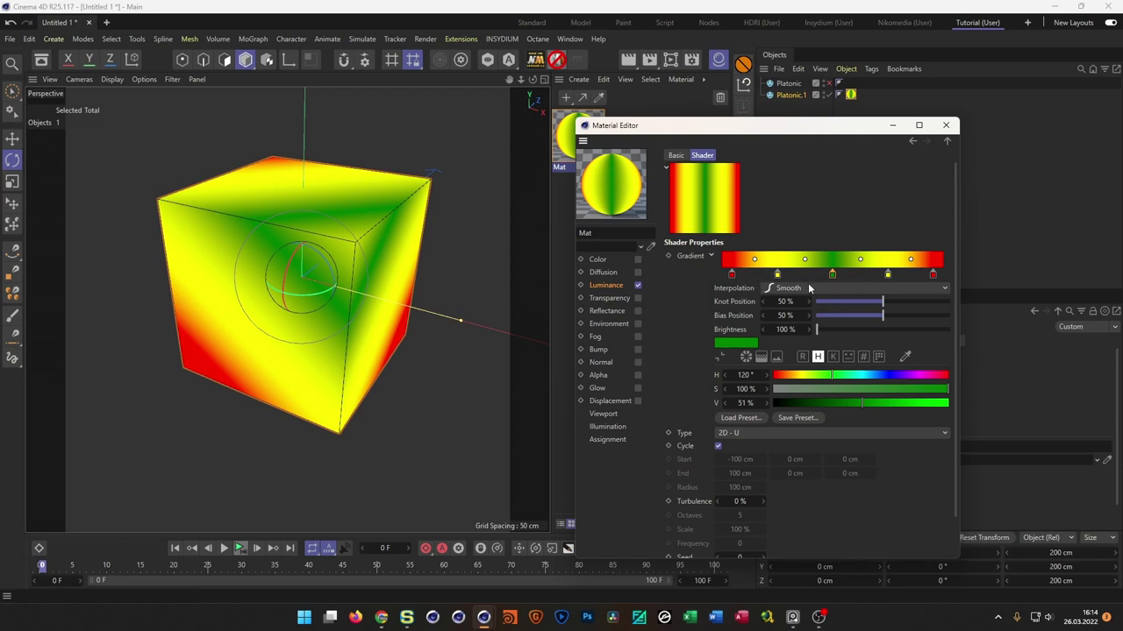
mouse_move(776, 277)
left_click(946, 125)
- Duplicate Platonic.1 as Platonic.2 and hide the original textured cube
left_click_drag(396, 273, 410, 292, "alt")
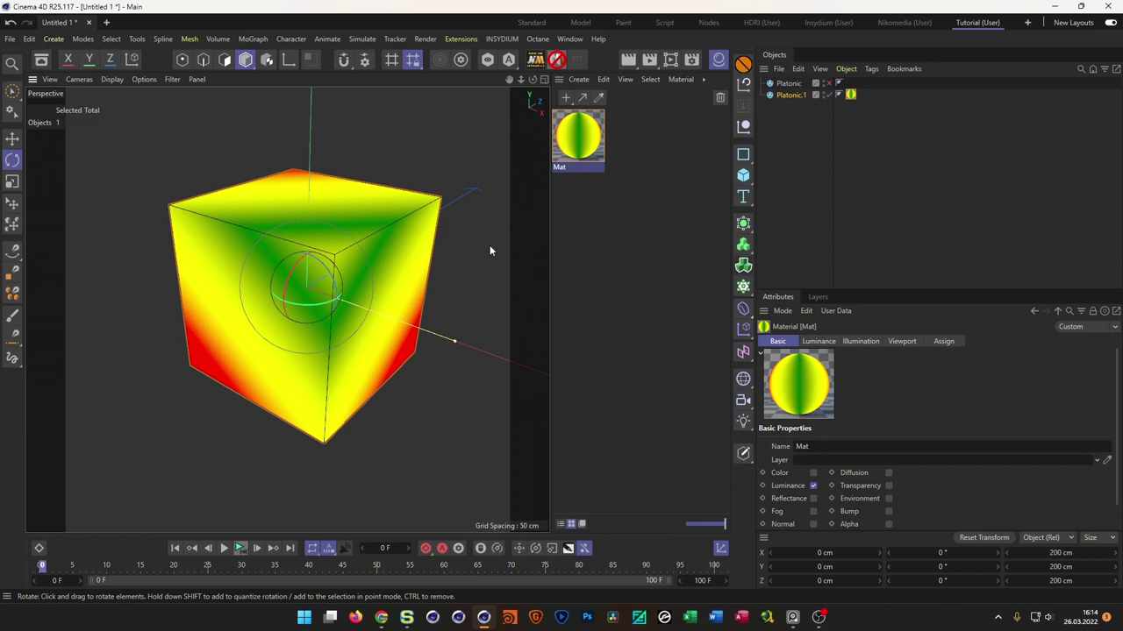
left_click(792, 95)
left_click_drag(792, 95, 797, 109, "ctrl")
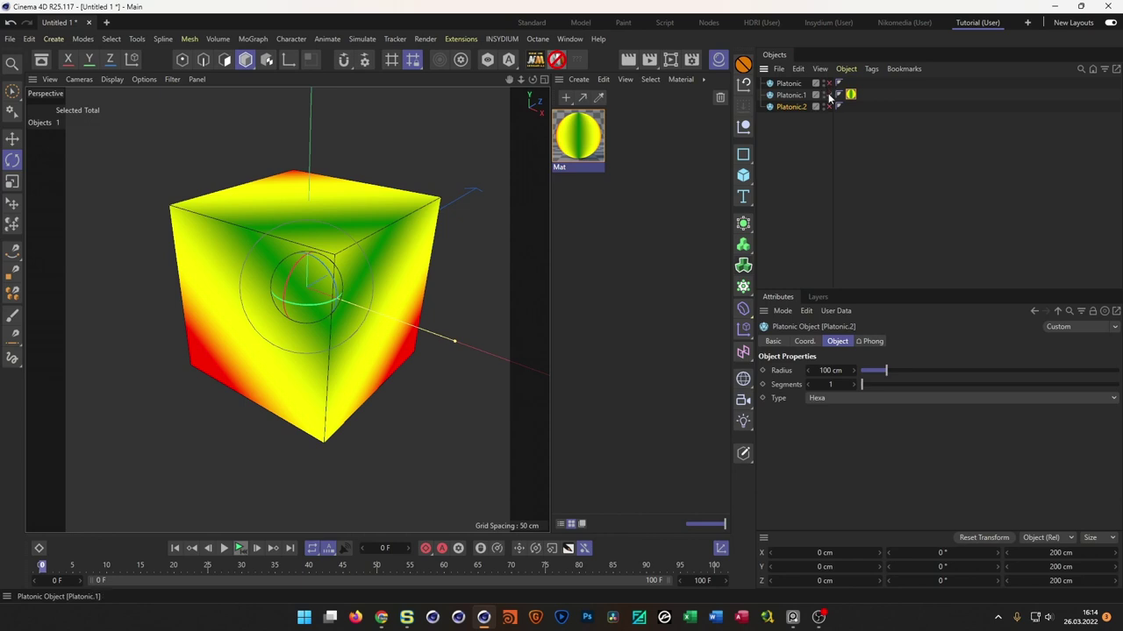
left_click(829, 95)
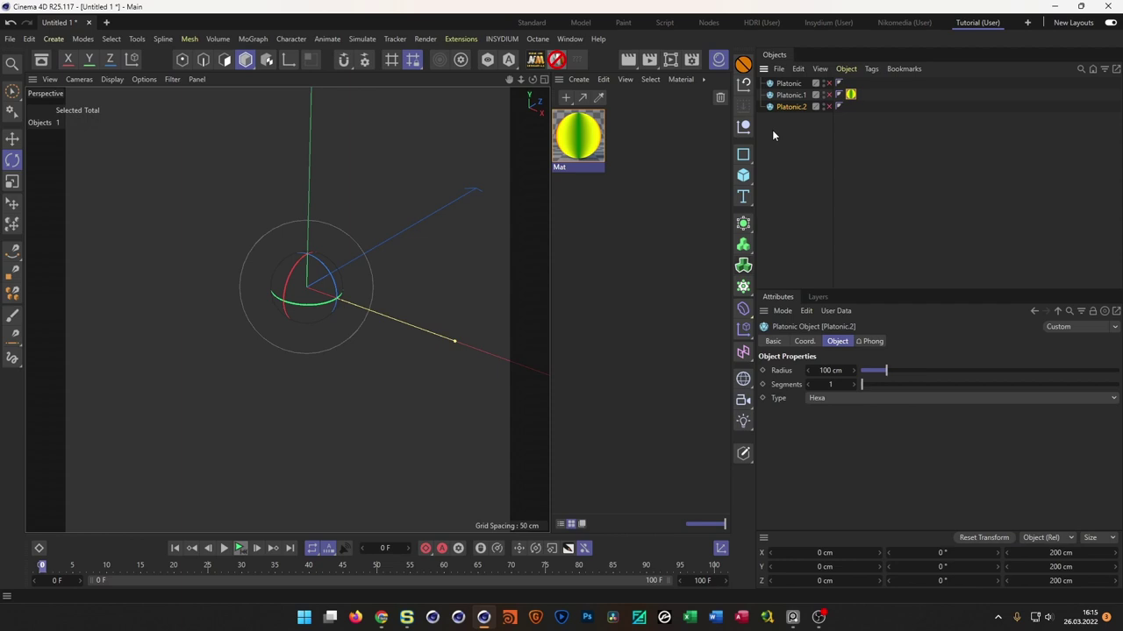
- Save the scene as lightstreaks_tut.c4d
key("ctrl+s")
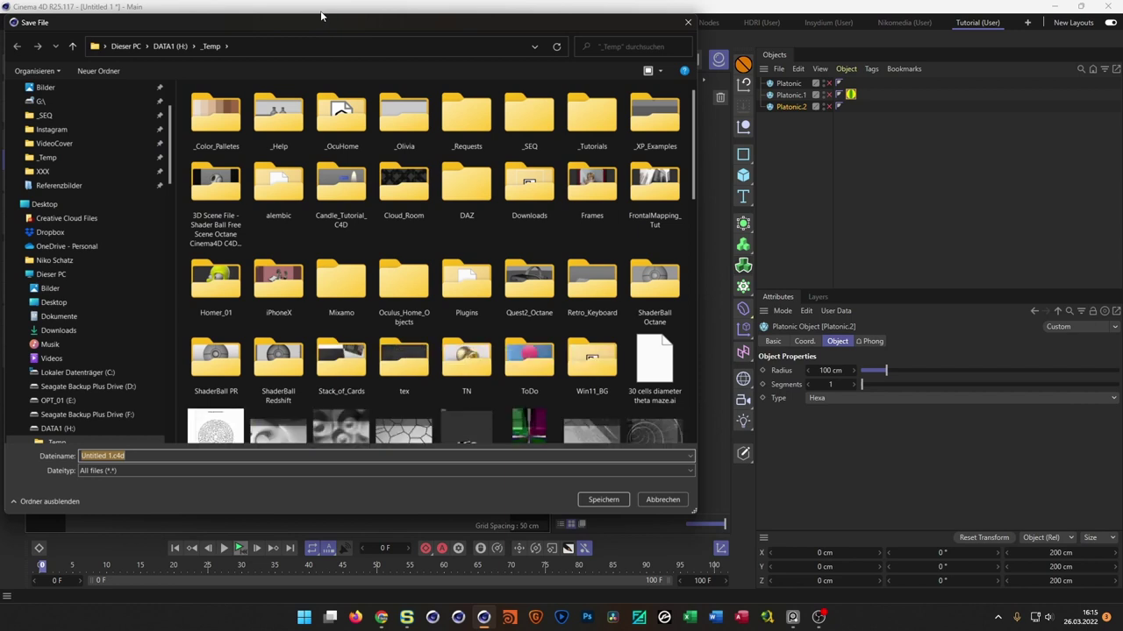
type("lightstreaks_tut")
key("Return")
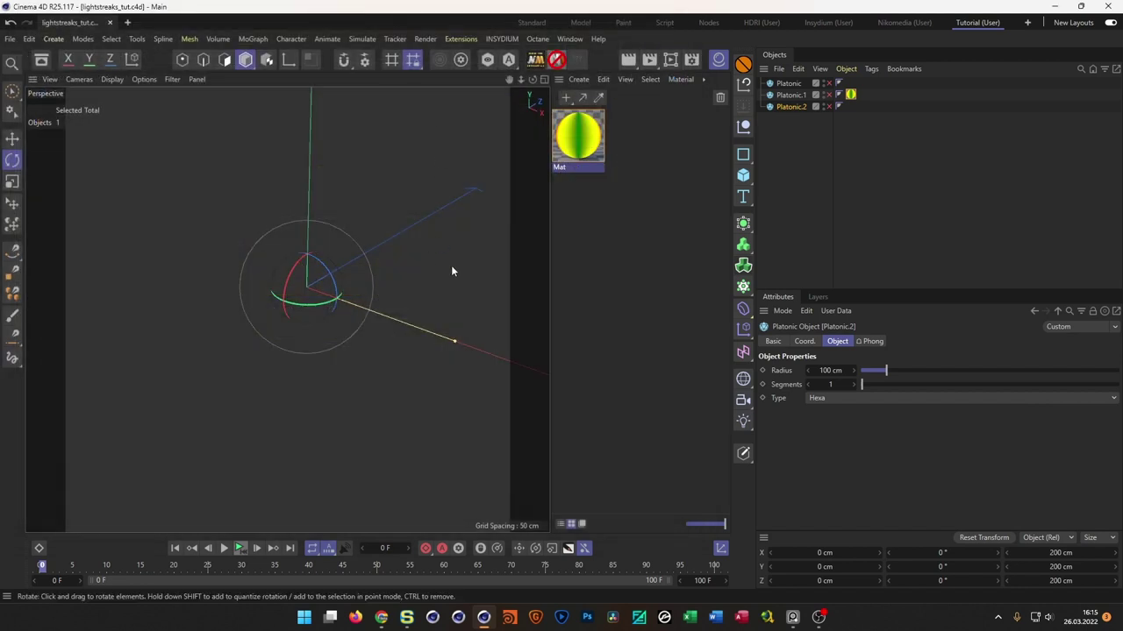
- Unhide Platonic.2 and nest it under a new INSYDIUM mtSubDivider set to Subdivision 2
left_click(824, 104)
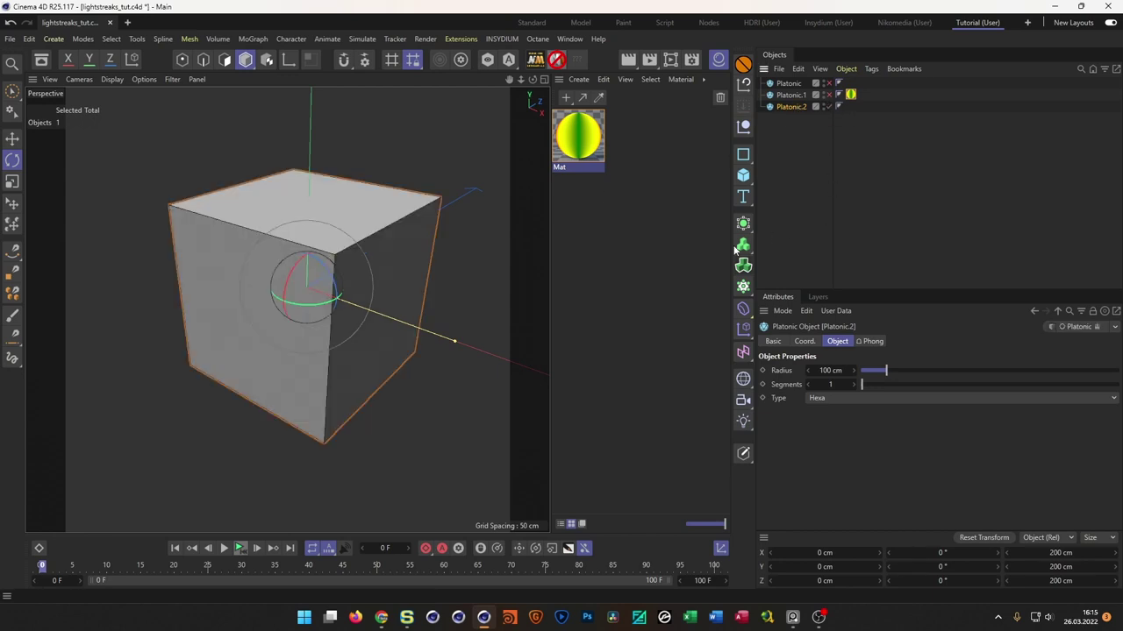
left_click_drag(350, 253, 313, 270)
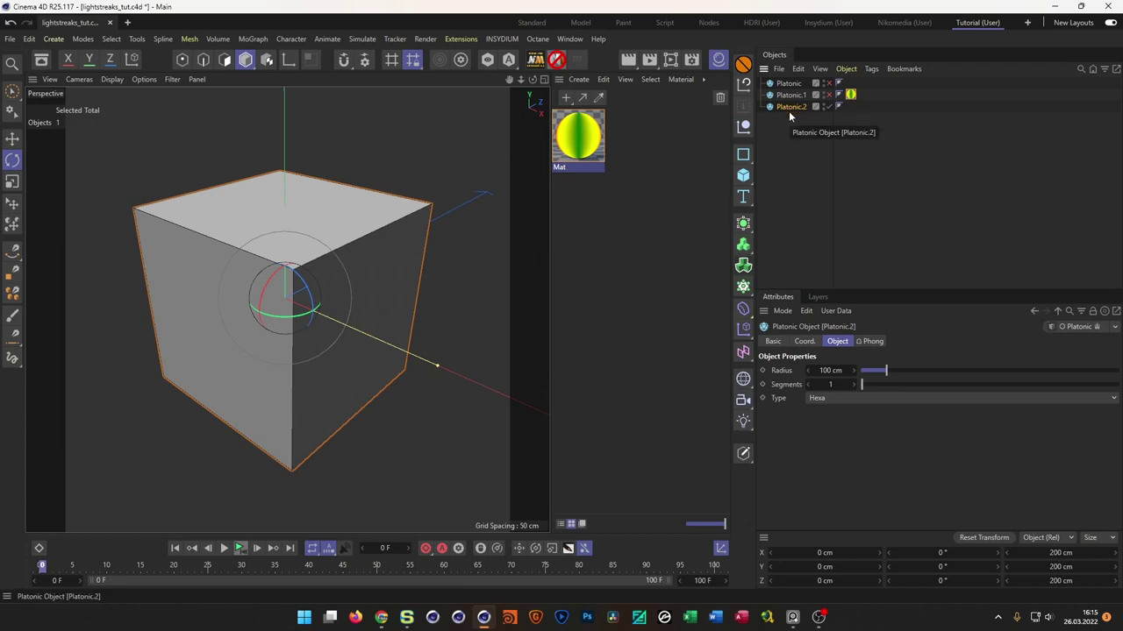
left_click(500, 38)
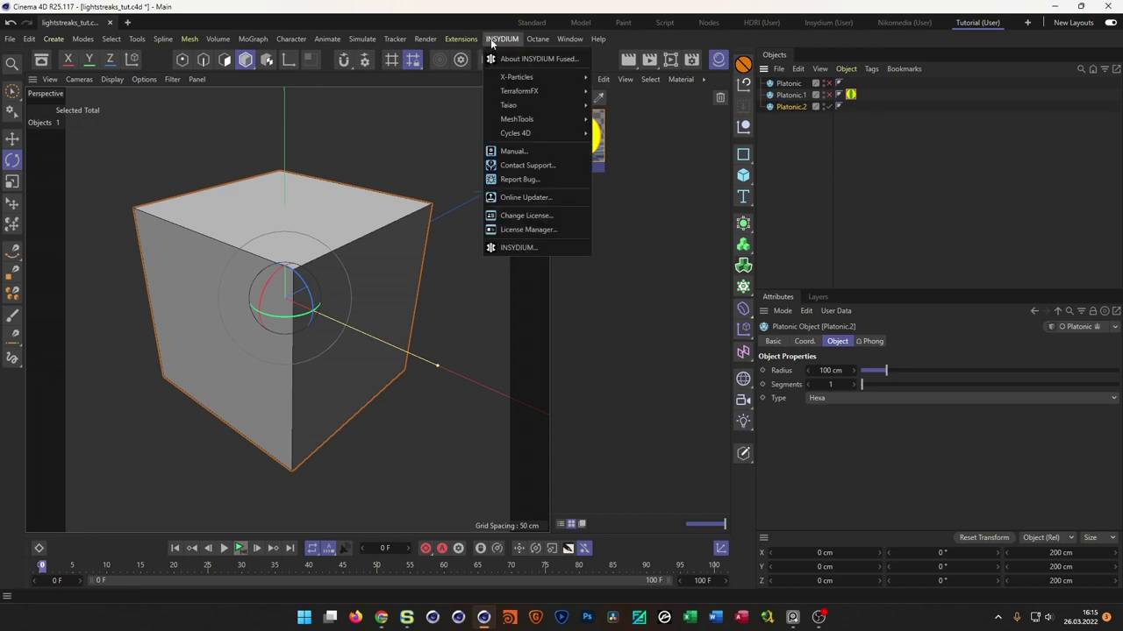
mouse_move(516, 118)
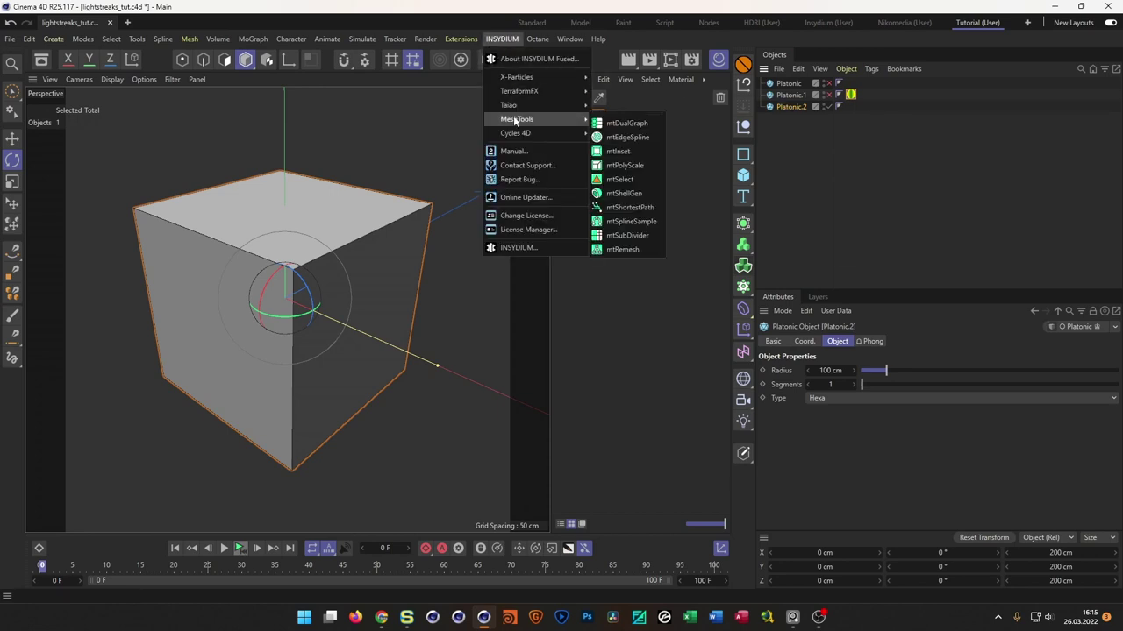
left_click(620, 236)
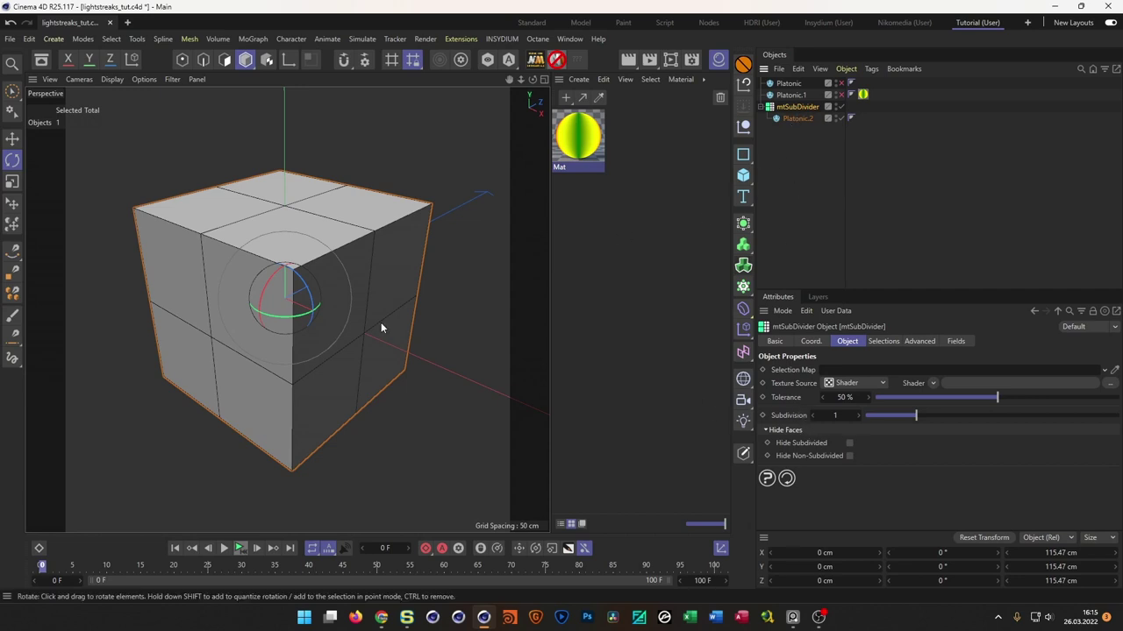
mouse_move(836, 415)
left_mouse_down()
mouse_move(873, 415)
mouse_move(829, 416)
left_mouse_up()
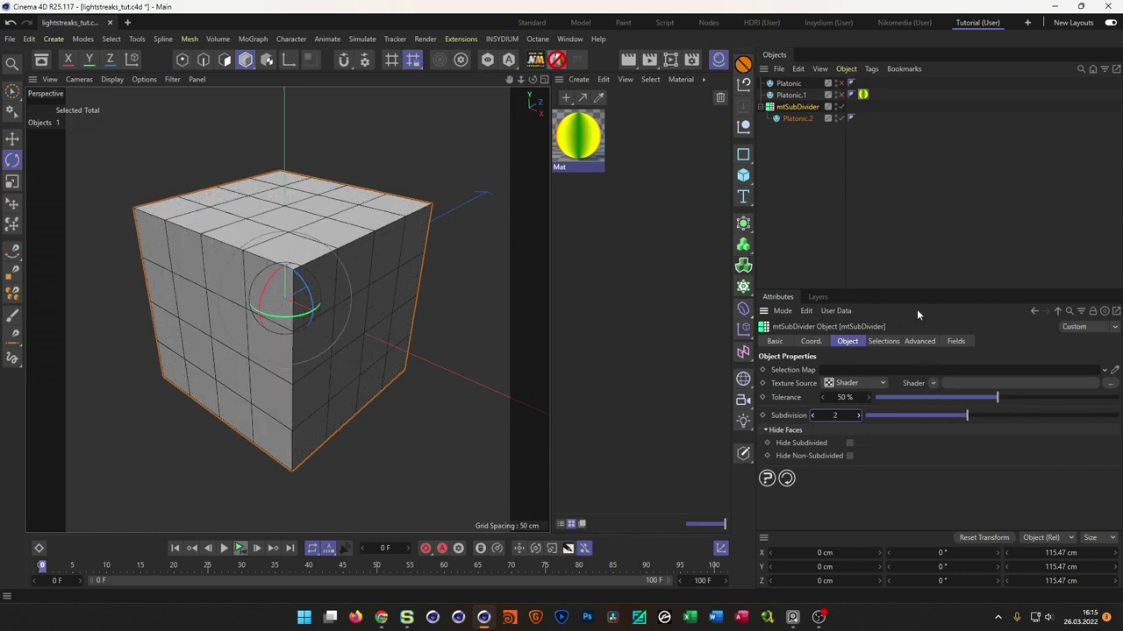
left_click_drag(922, 290, 922, 258)
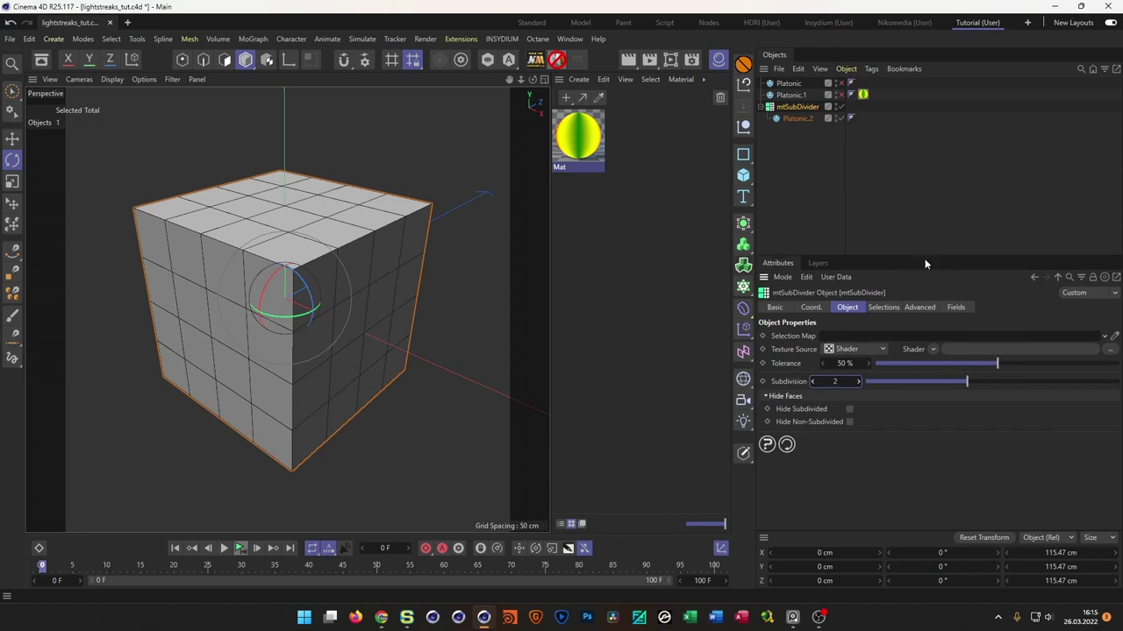
- Drive the mtSubDivider with a Noise shader at 25% Global Scale
left_click(932, 349)
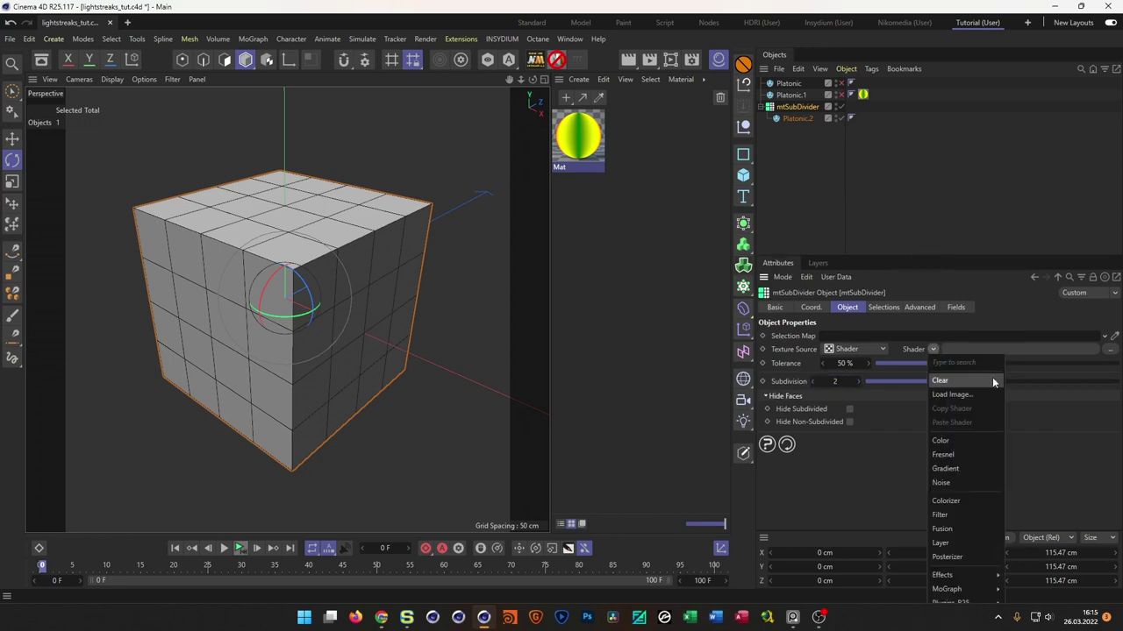
left_click(951, 484)
left_click(944, 379)
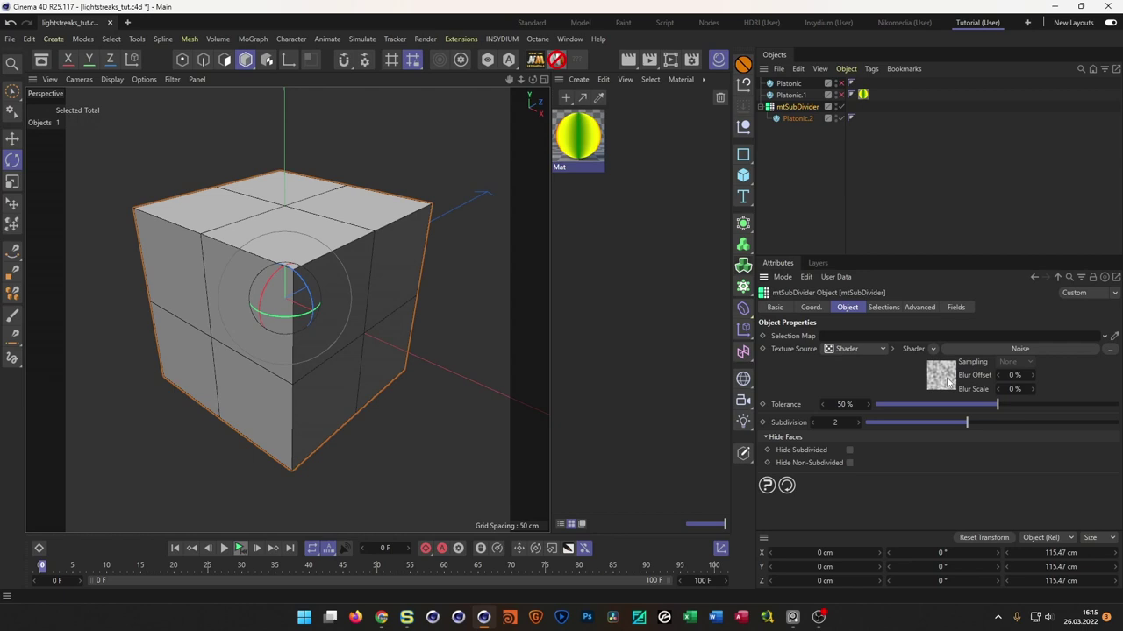
left_click(881, 488)
type("25")
key("Return")
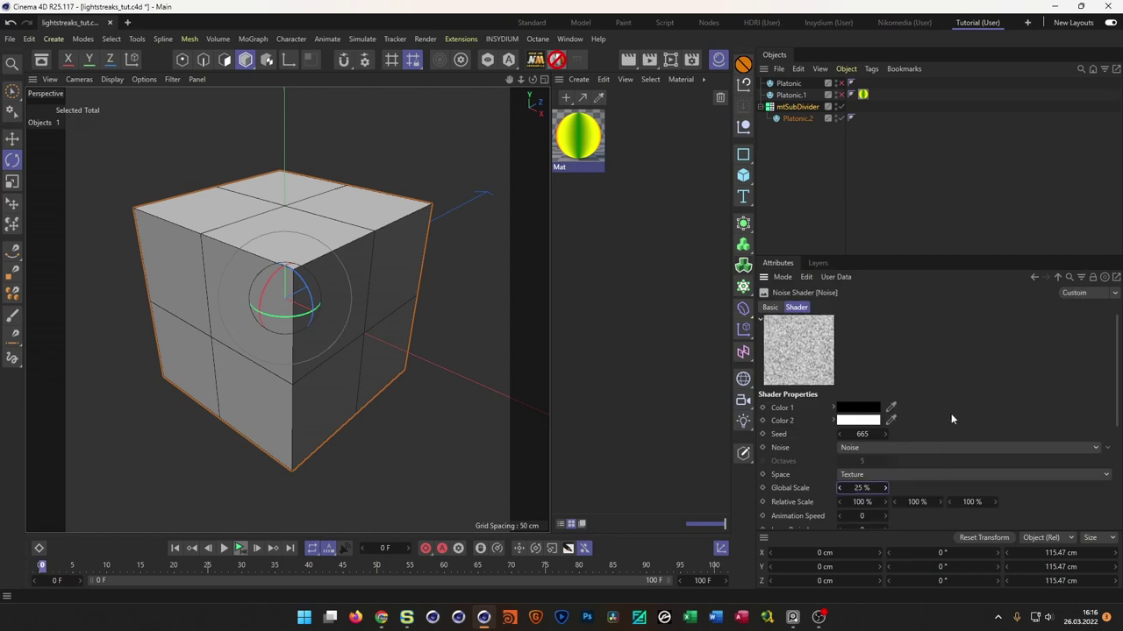
left_click(809, 107)
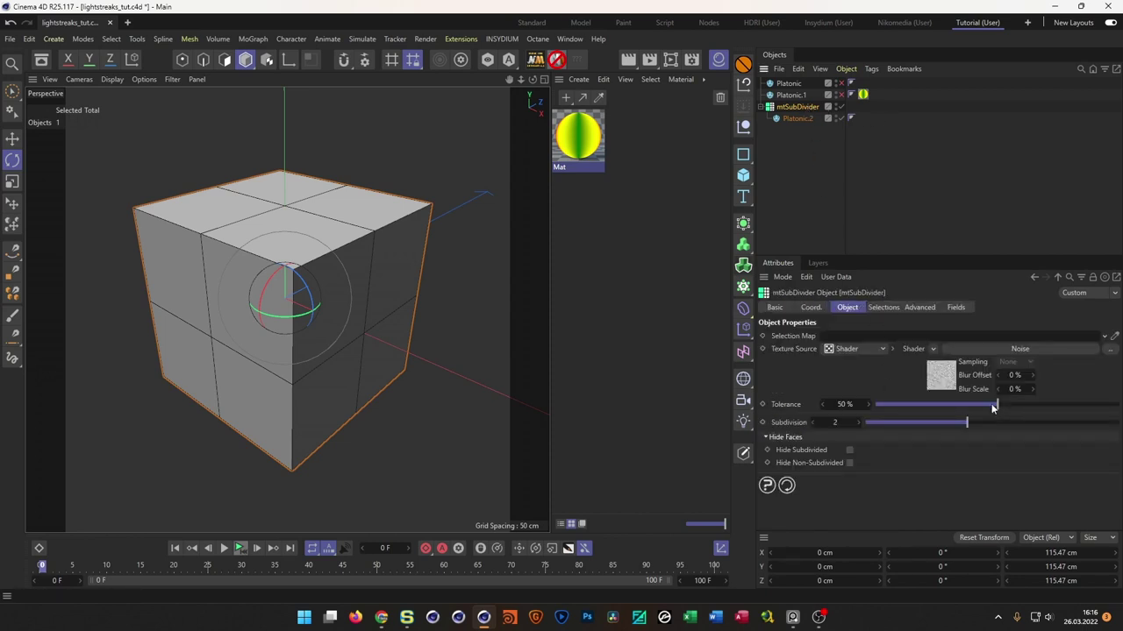
- Set the mtSubDivider's Subdivision to 6 and Tolerance to about 33%
left_click(834, 422)
type("6")
key("Return")
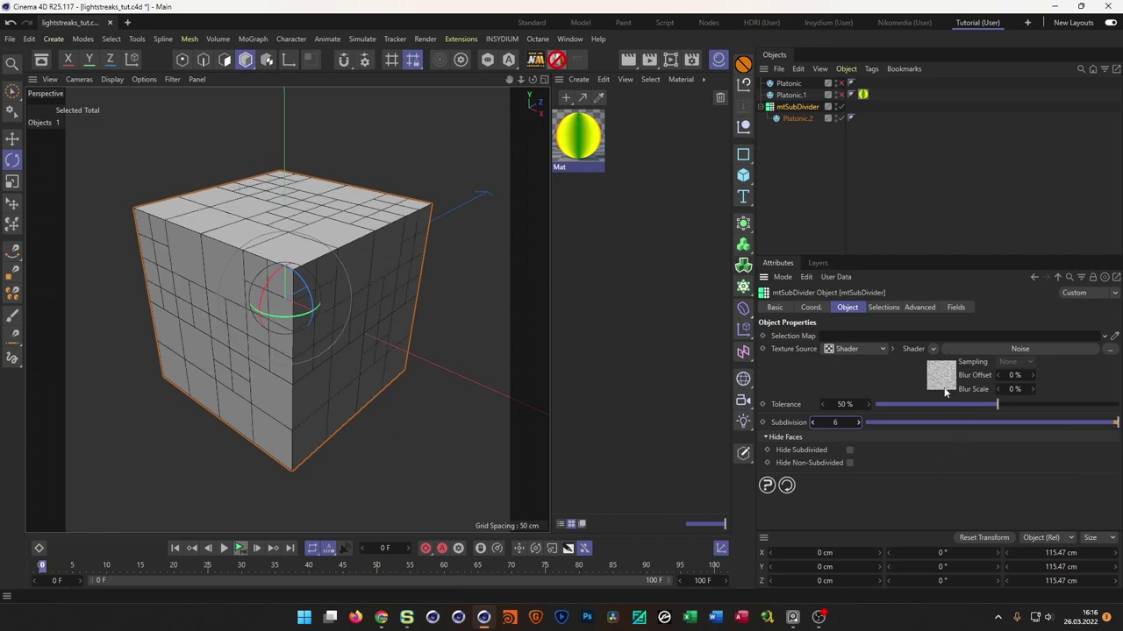
left_click_drag(992, 409, 957, 406)
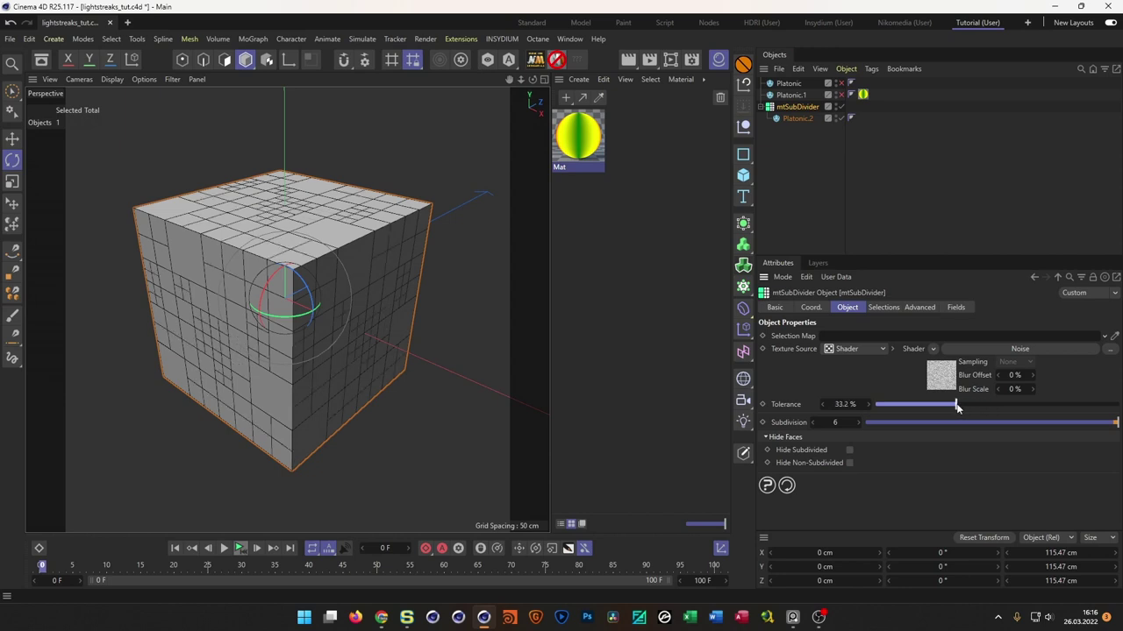
left_click_drag(404, 292, 390, 263, "alt")
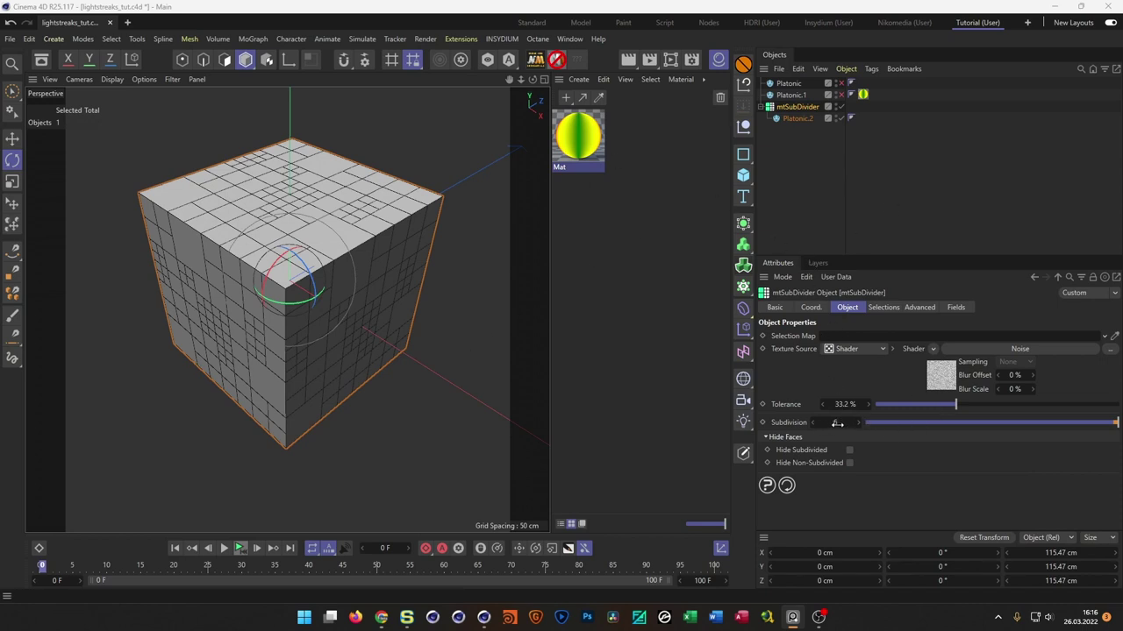
- Increase Platonic.2's Segments to 3 and orbit to inspect the denser irregular panels
left_click(794, 118)
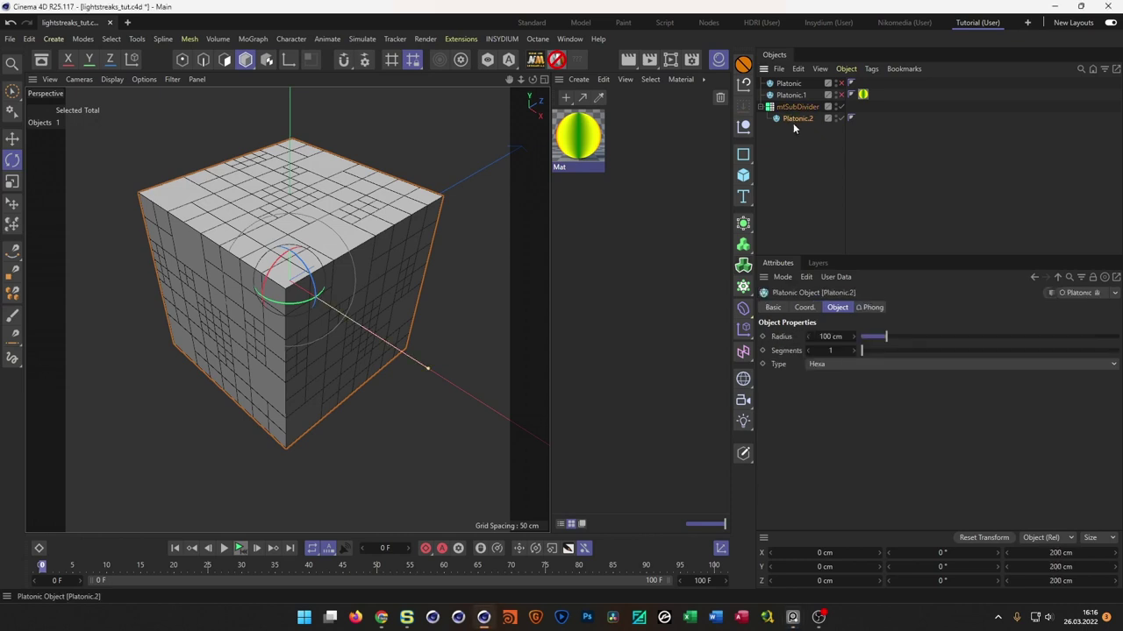
left_click(853, 351)
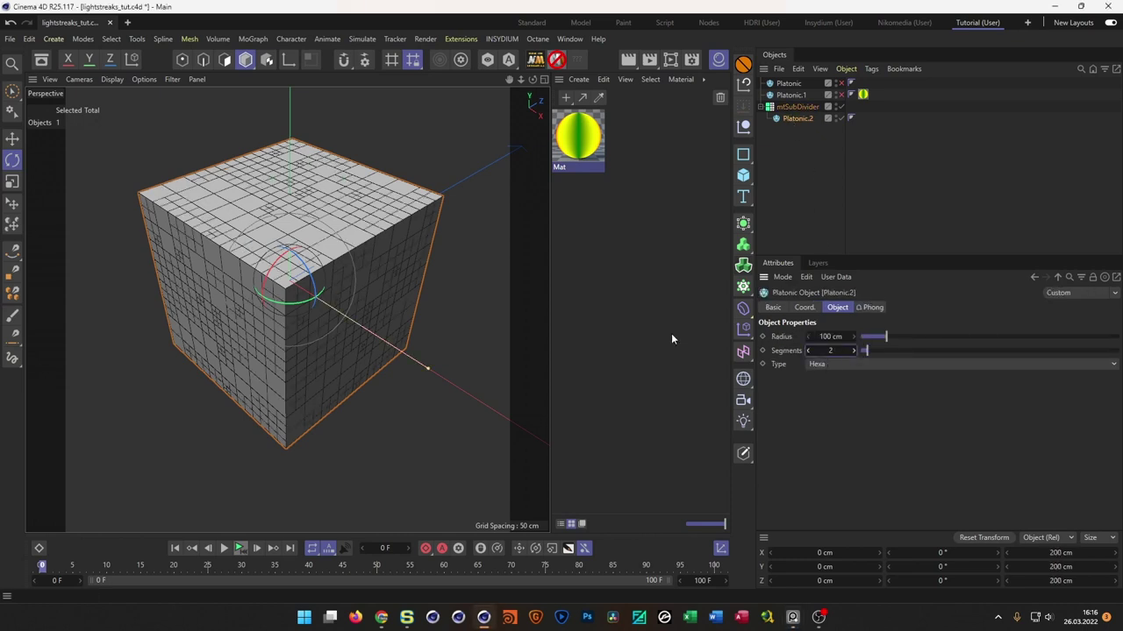
scroll(298, 279, "up", 5)
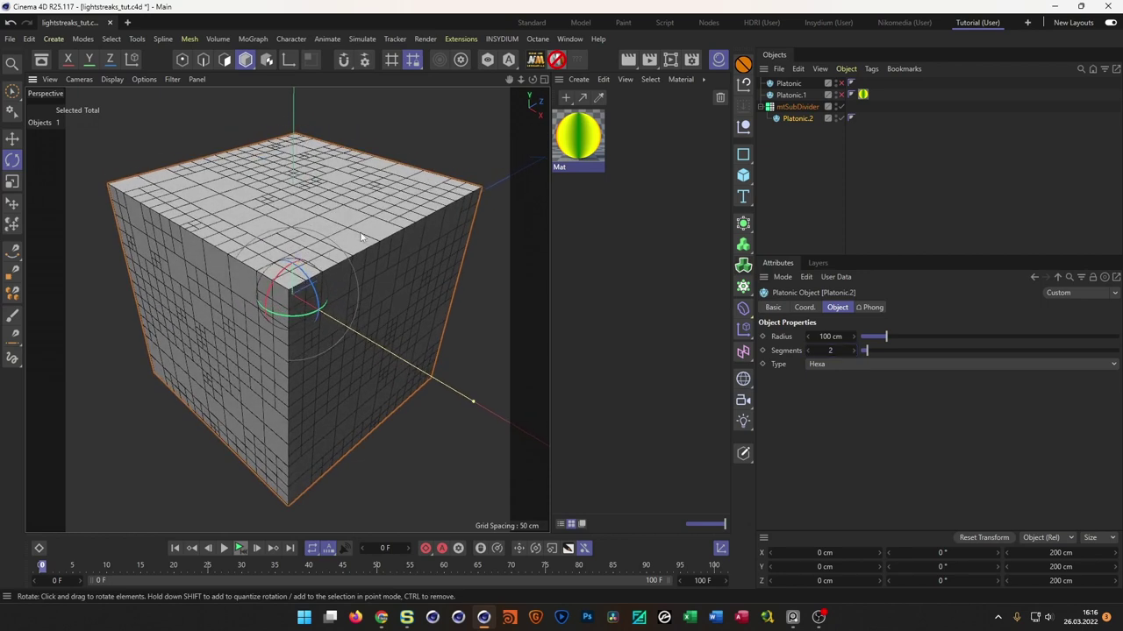
left_click(854, 350)
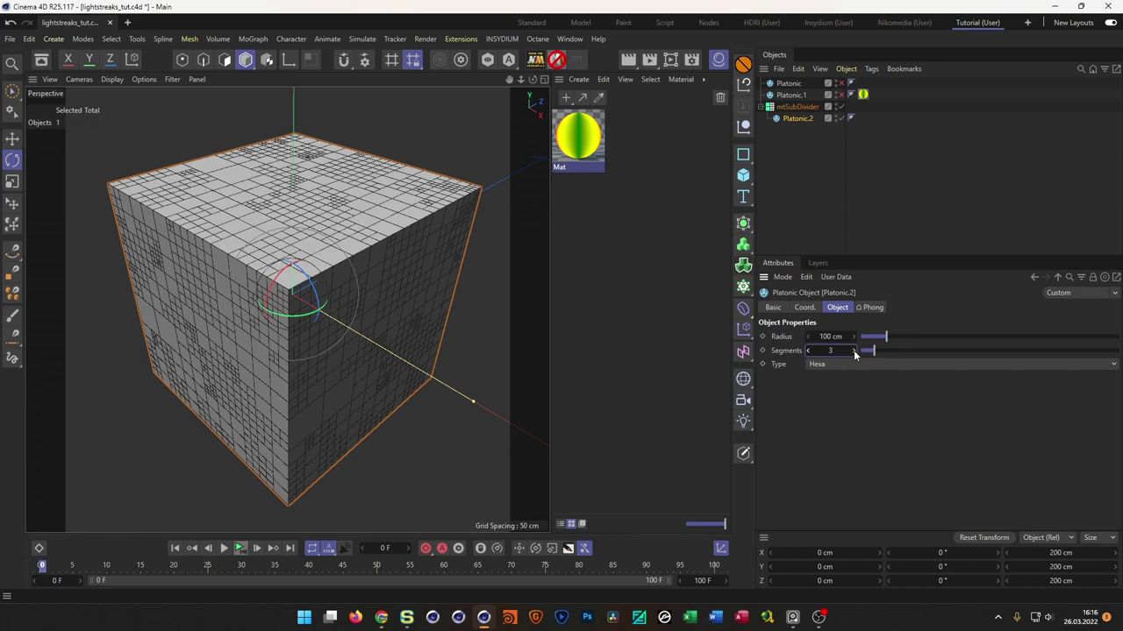
left_click_drag(316, 224, 439, 254, "alt")
left_click_drag(296, 292, 283, 264, "alt")
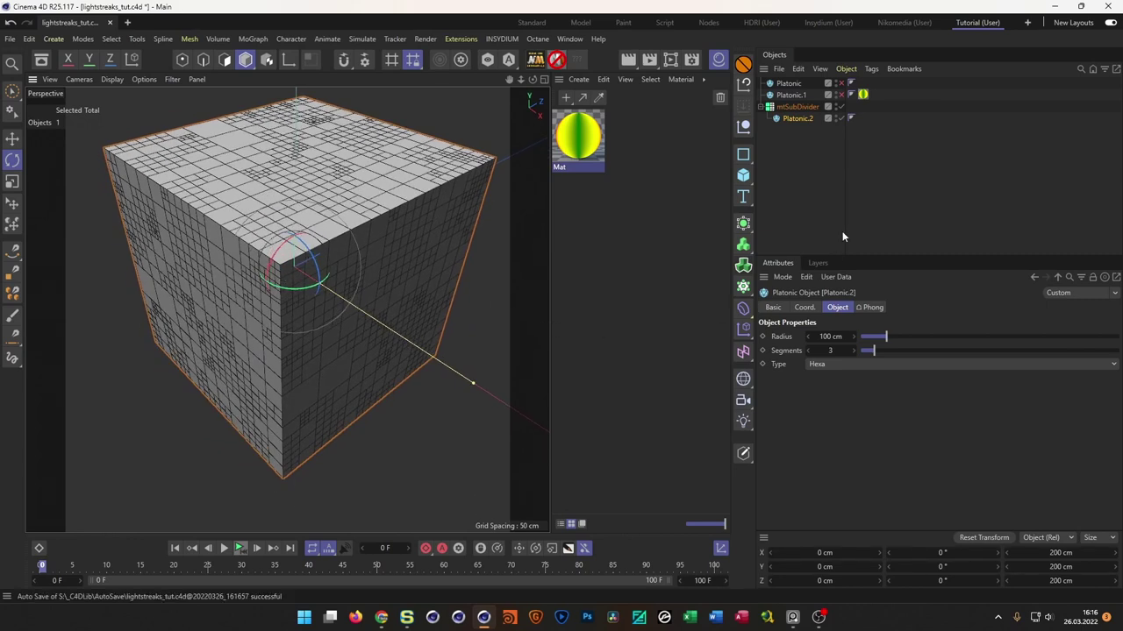
- Raise the mtSubDivider Noise shader's Seed to 673
left_click(800, 106)
left_click(943, 392)
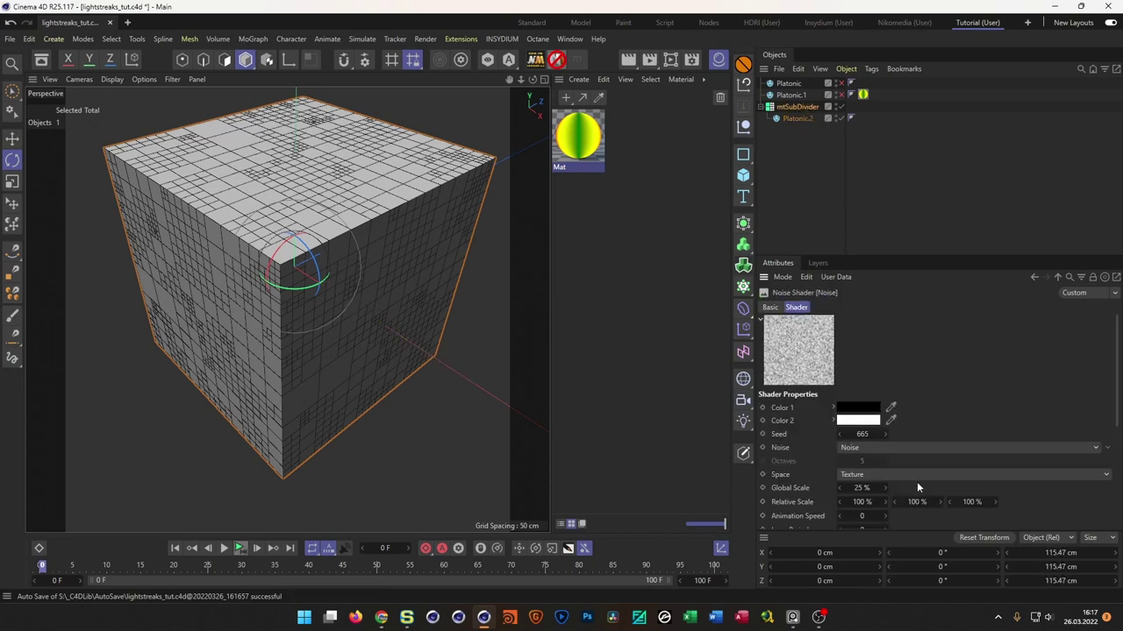
left_click_drag(950, 257, 947, 146)
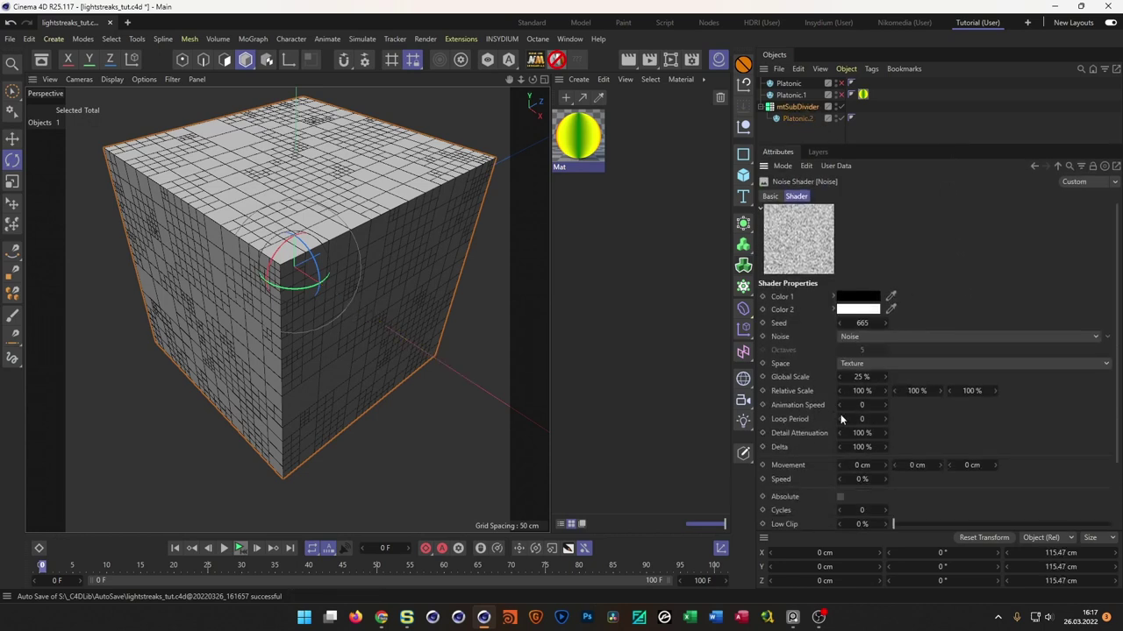
left_click(885, 324)
left_click(885, 324)
left_click(884, 323)
left_click(885, 323)
left_click(885, 324)
left_click(885, 323)
left_click(885, 323)
left_click(885, 324)
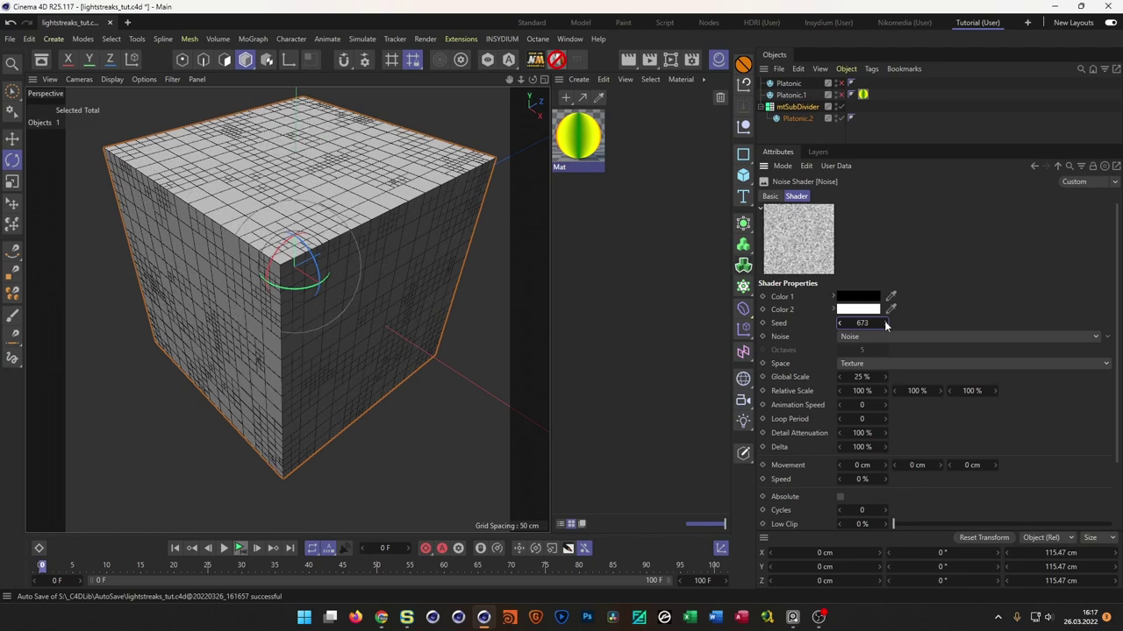
left_click_drag(319, 312, 286, 299, "alt")
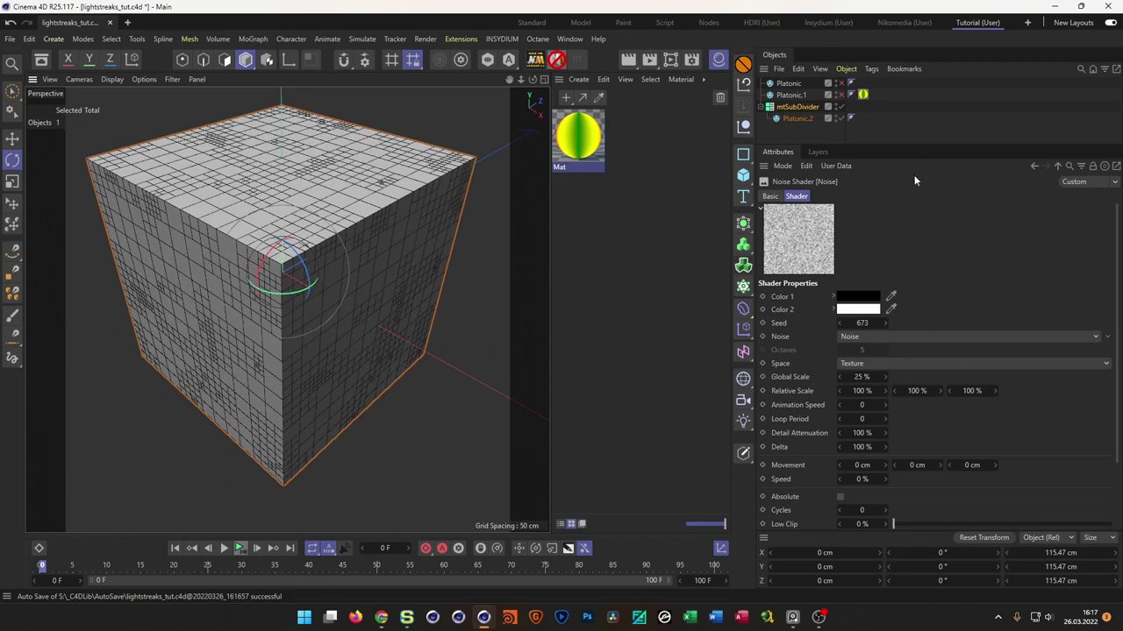
- Move Platonic.2 out of mtSubDivider to the top level of the Object Manager
left_click_drag(927, 145, 931, 395)
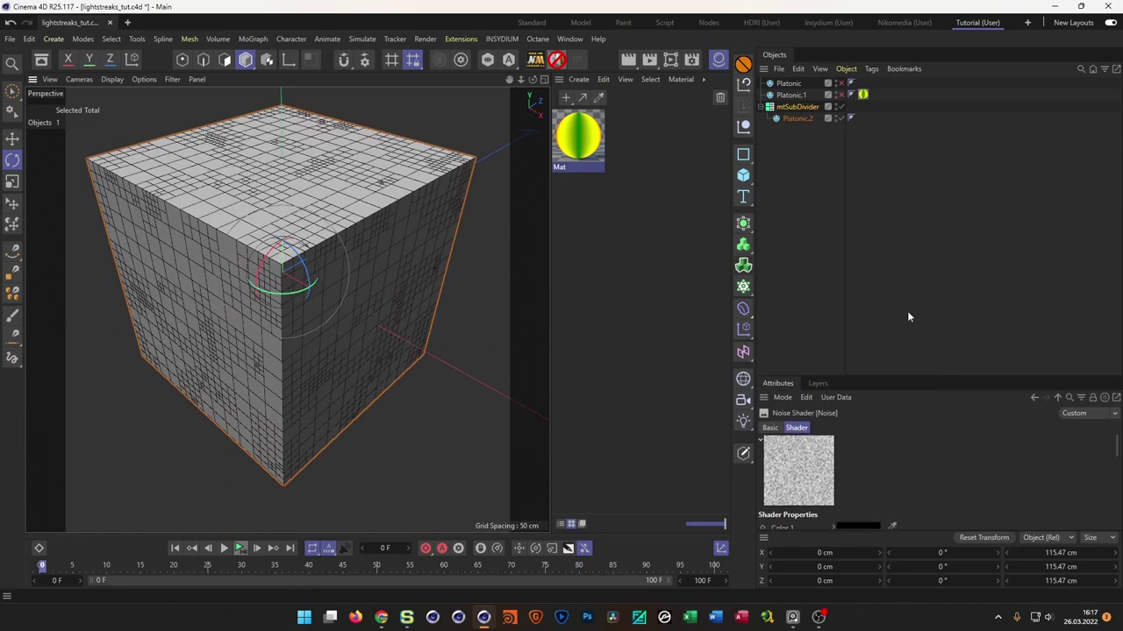
left_click(794, 119)
left_click_drag(792, 120, 786, 177)
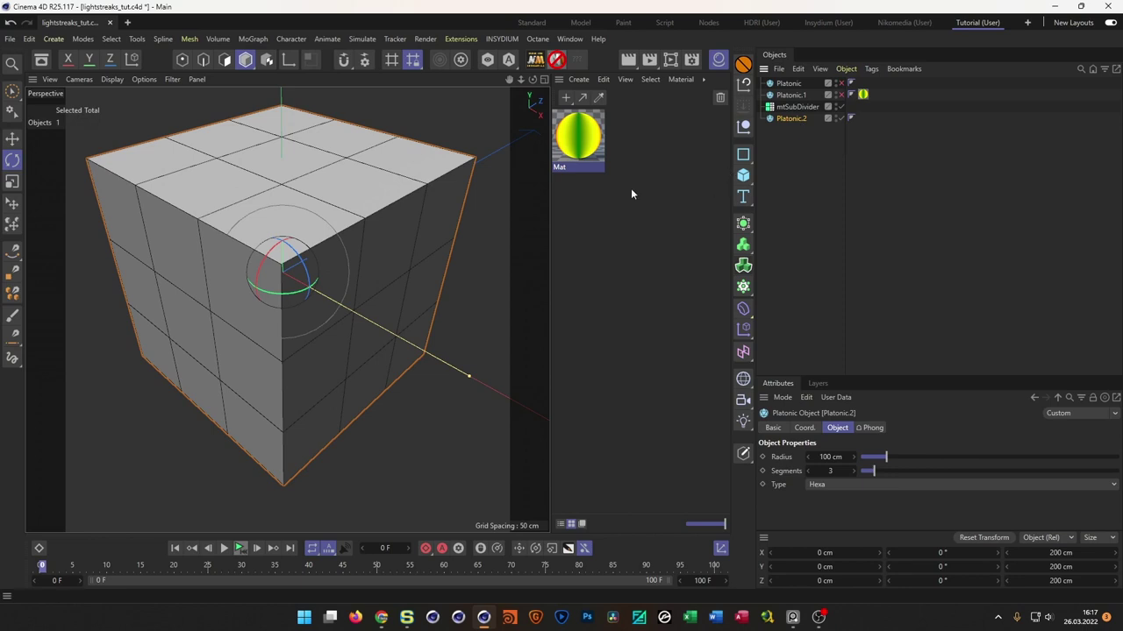
- Add a Geometry Modifier Group from the Asset Construction nodes as a child of Platonic.2
key("shift+F8")
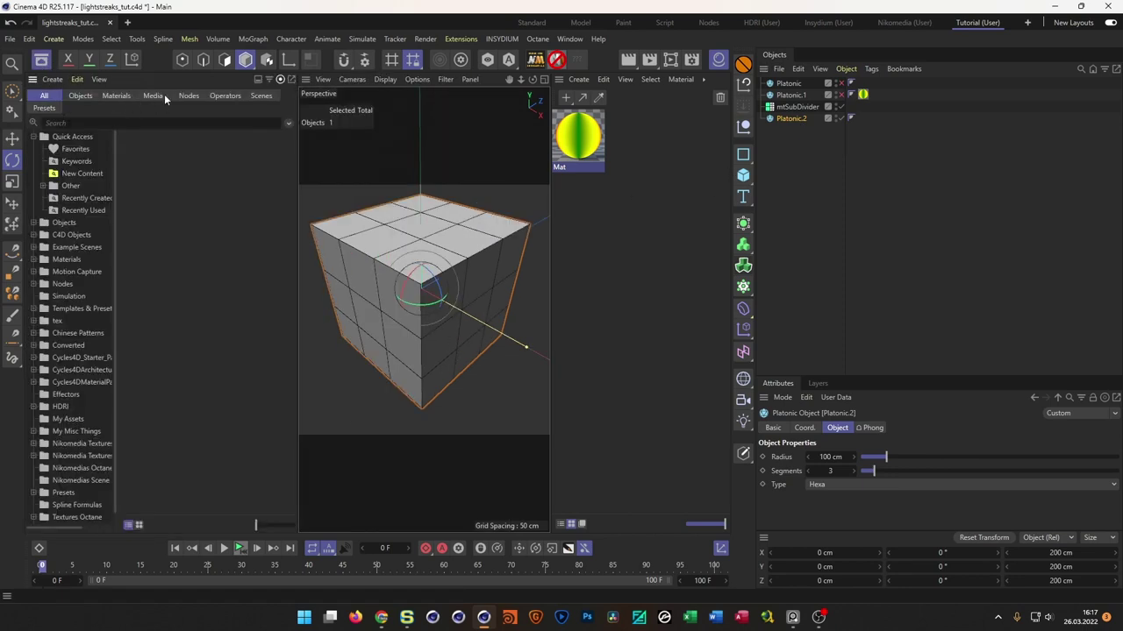
left_click(188, 95)
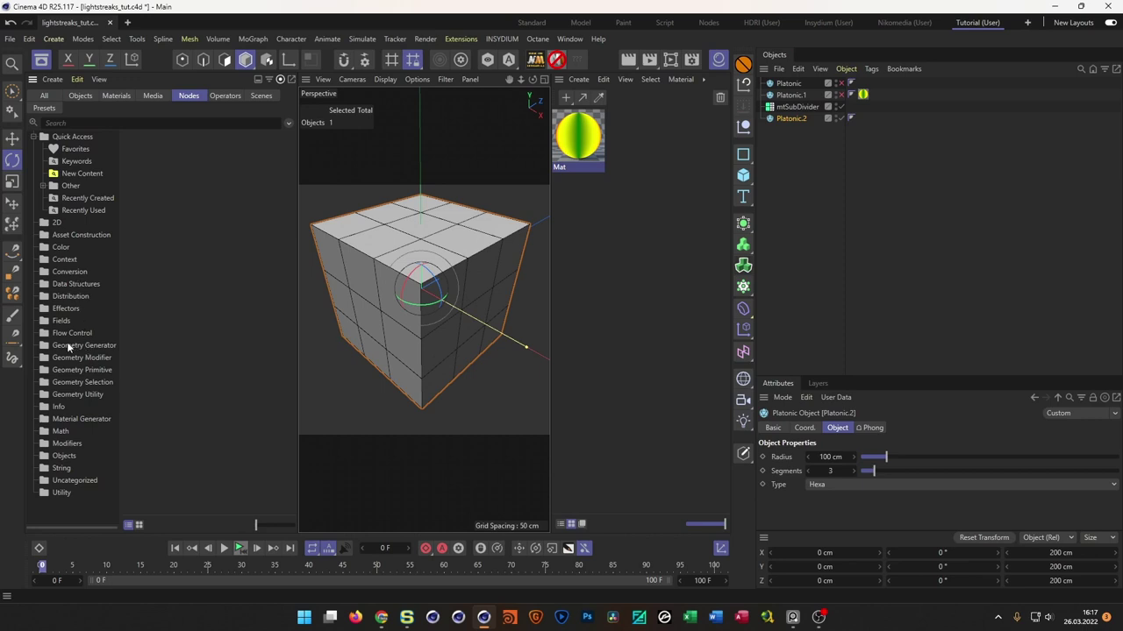
left_click(70, 234)
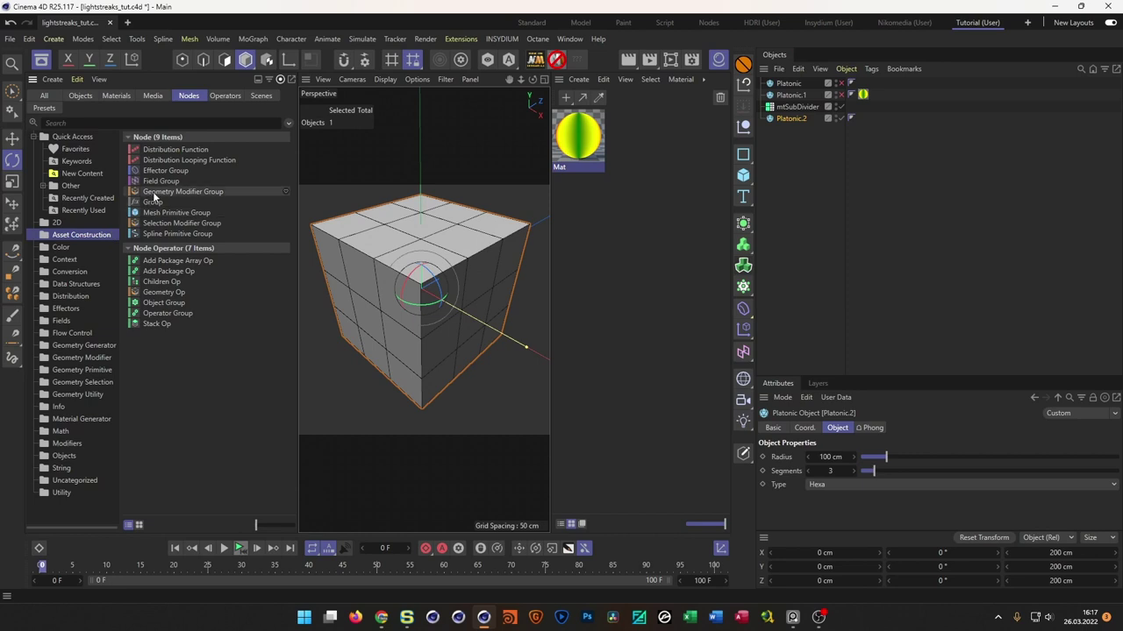
left_click_drag(168, 194, 794, 120)
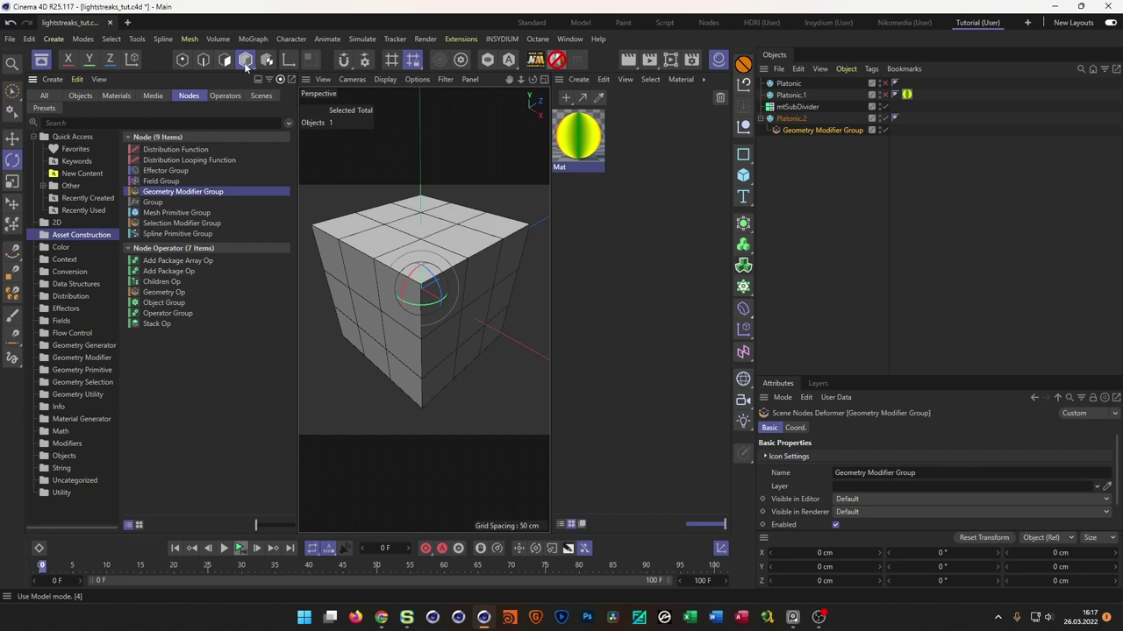
left_click(41, 63)
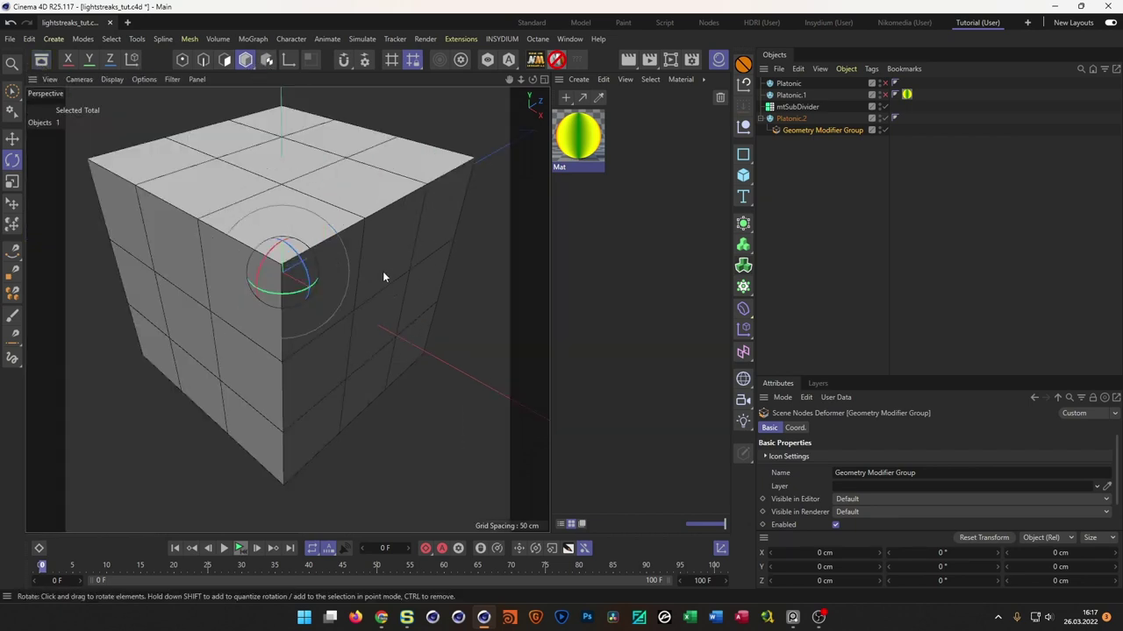
- Open the Geometry Modifier Group's node graph, keeping its name, and position the Node Editor window
double_click(824, 130)
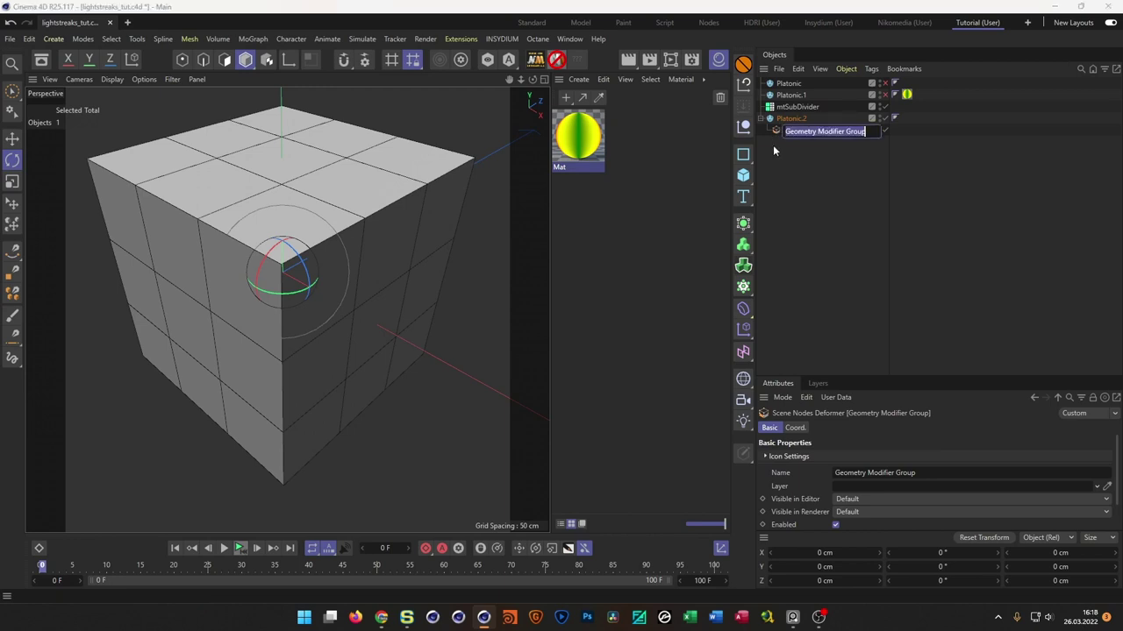
key("Return")
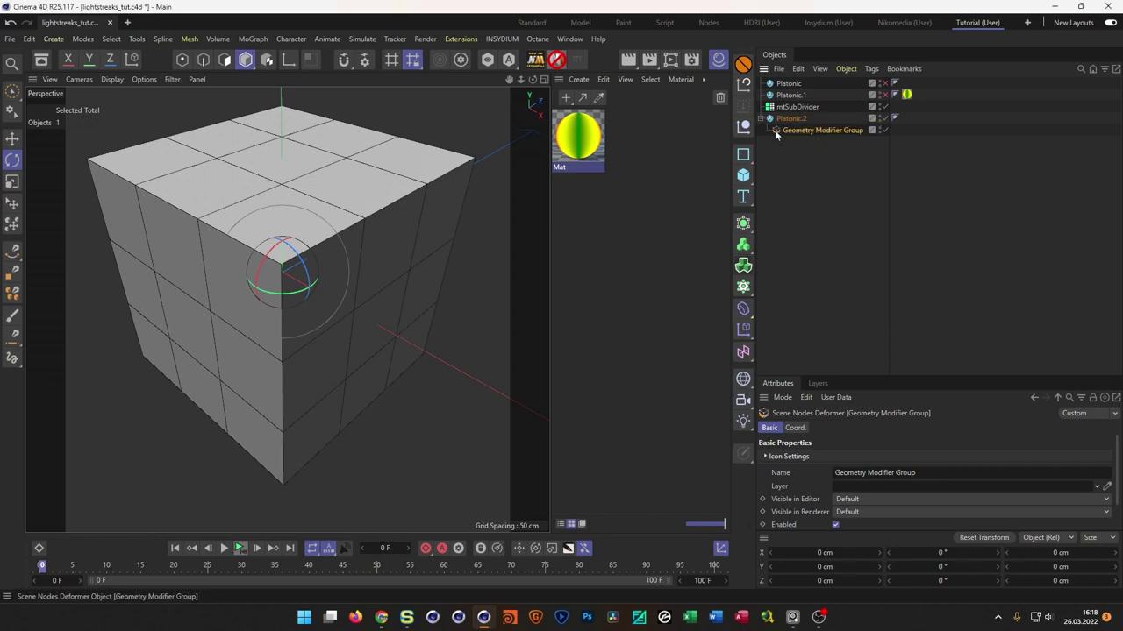
double_click(775, 130)
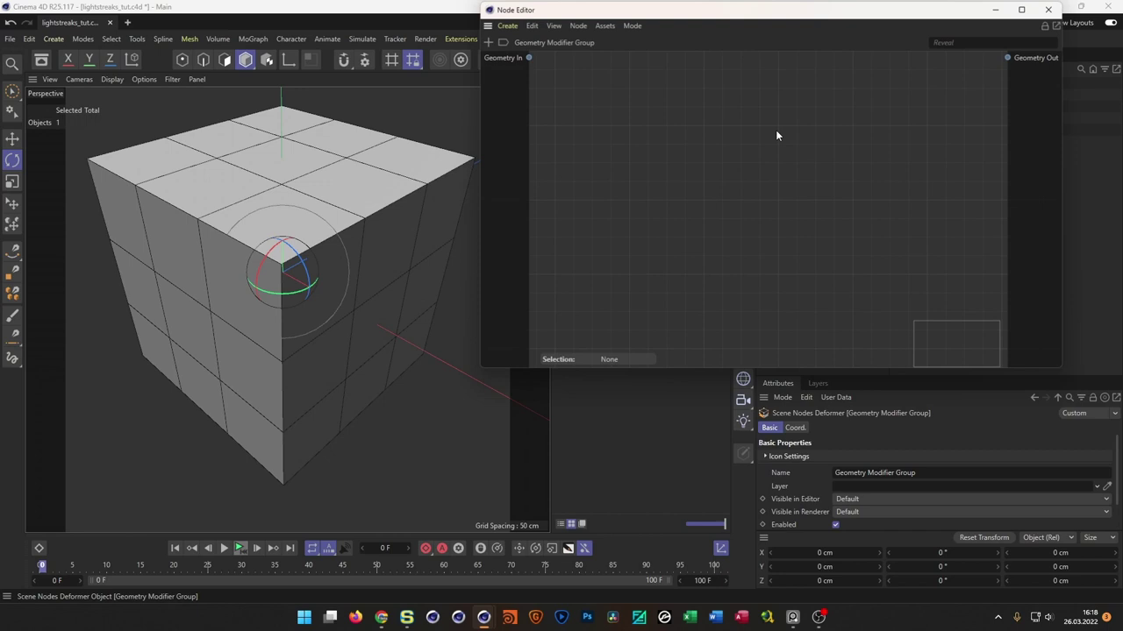
left_click_drag(765, 36, 526, 170)
left_click_drag(623, 180, 820, 204)
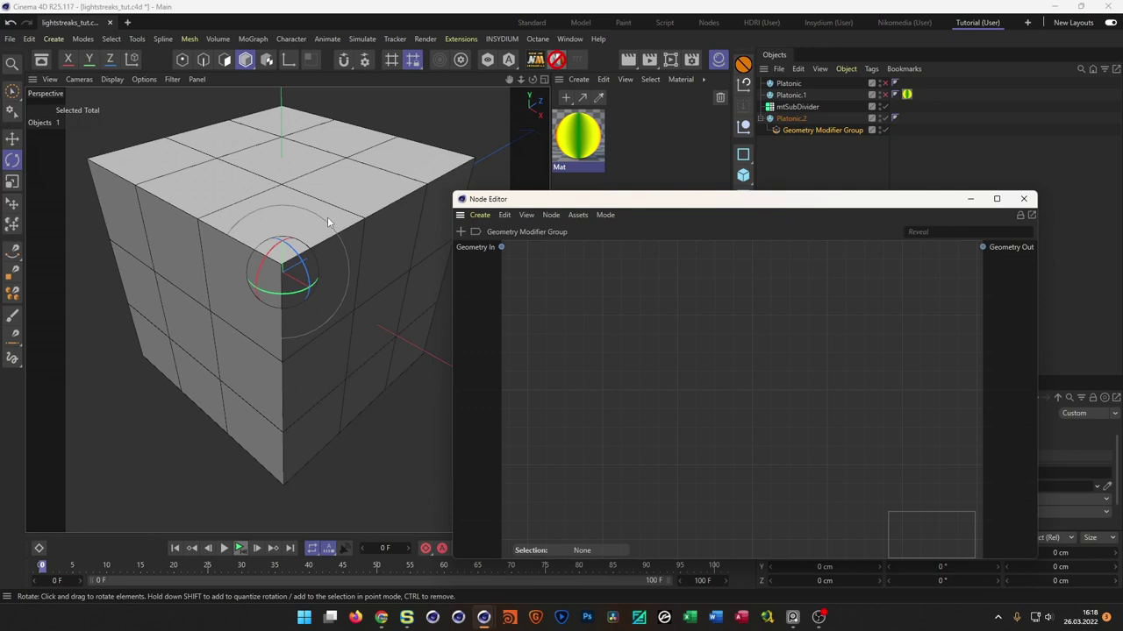
left_click_drag(648, 202, 695, 206)
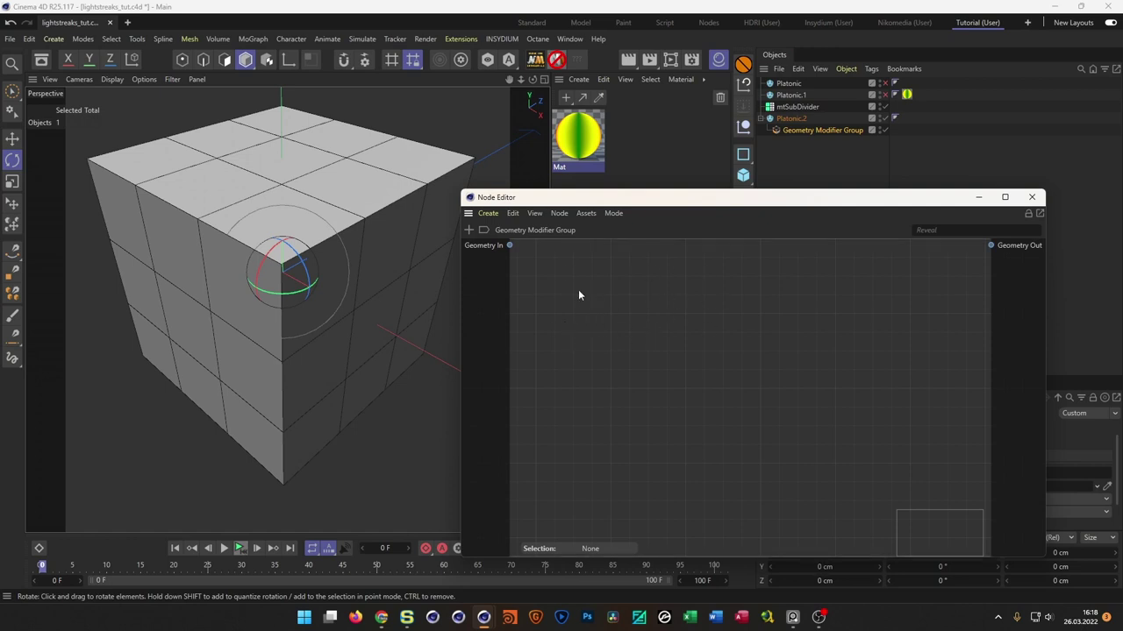
- Browse the Geometry Selection nodes in the node browser
left_click(468, 230)
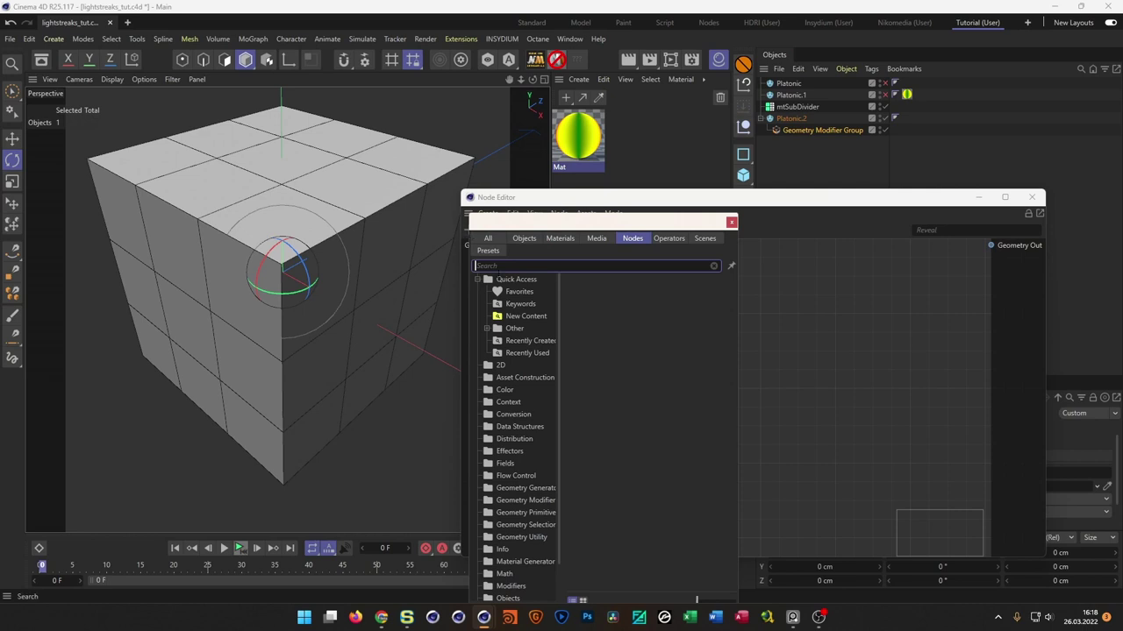
left_click_drag(535, 221, 180, 129)
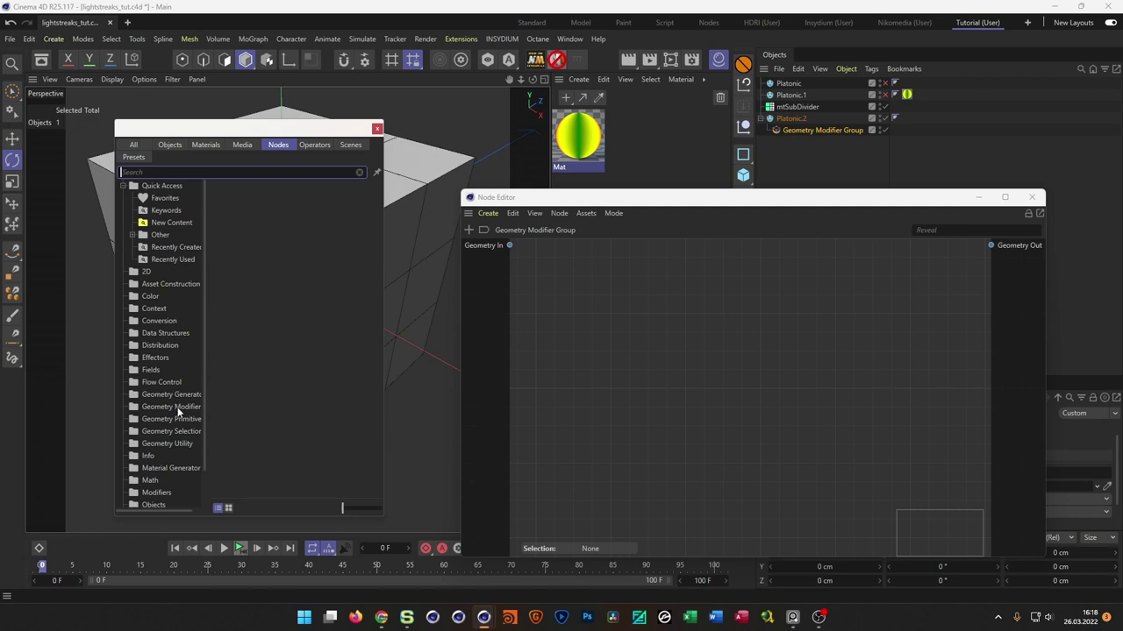
left_click(182, 430)
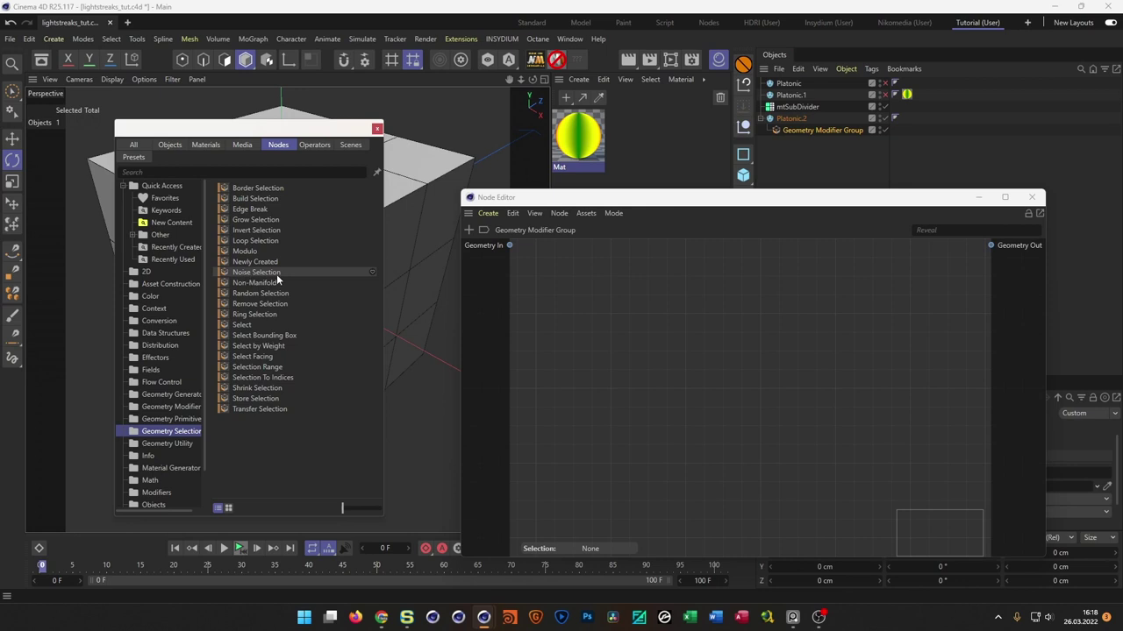
left_click(378, 130)
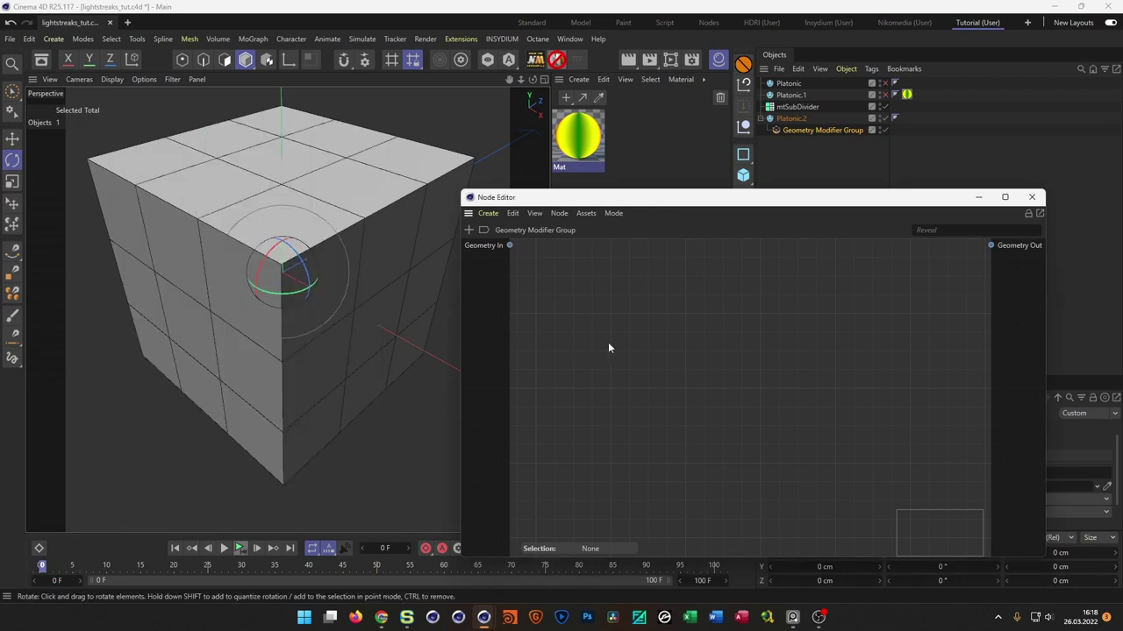
- Add a Noise Selection node via 'noise' search and feed it from Geometry In
double_click(660, 340)
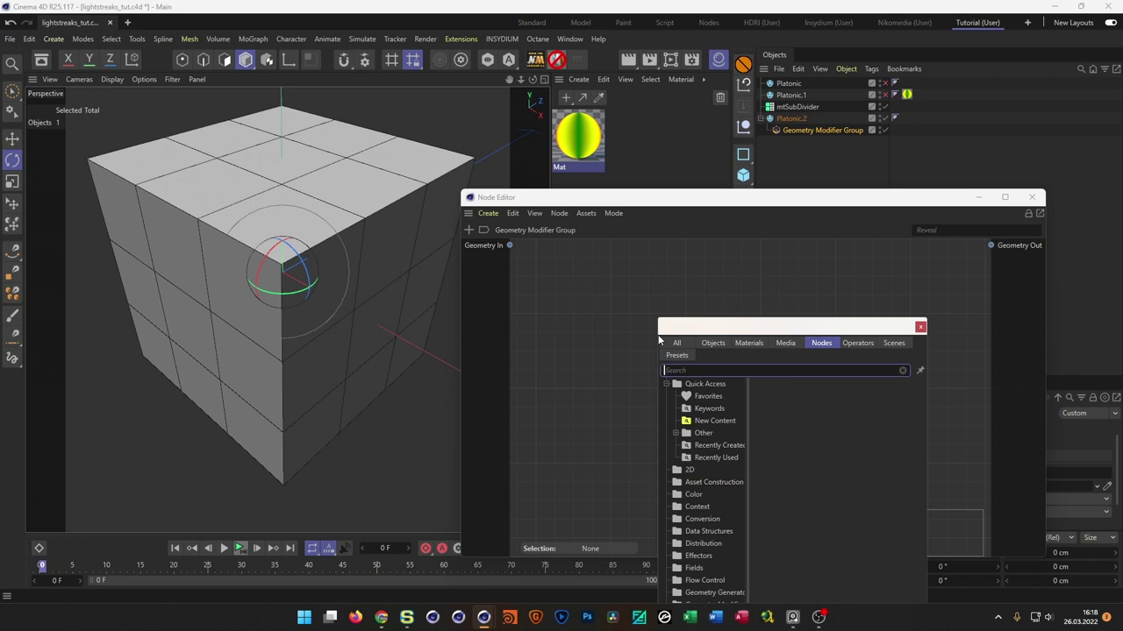
type("noise")
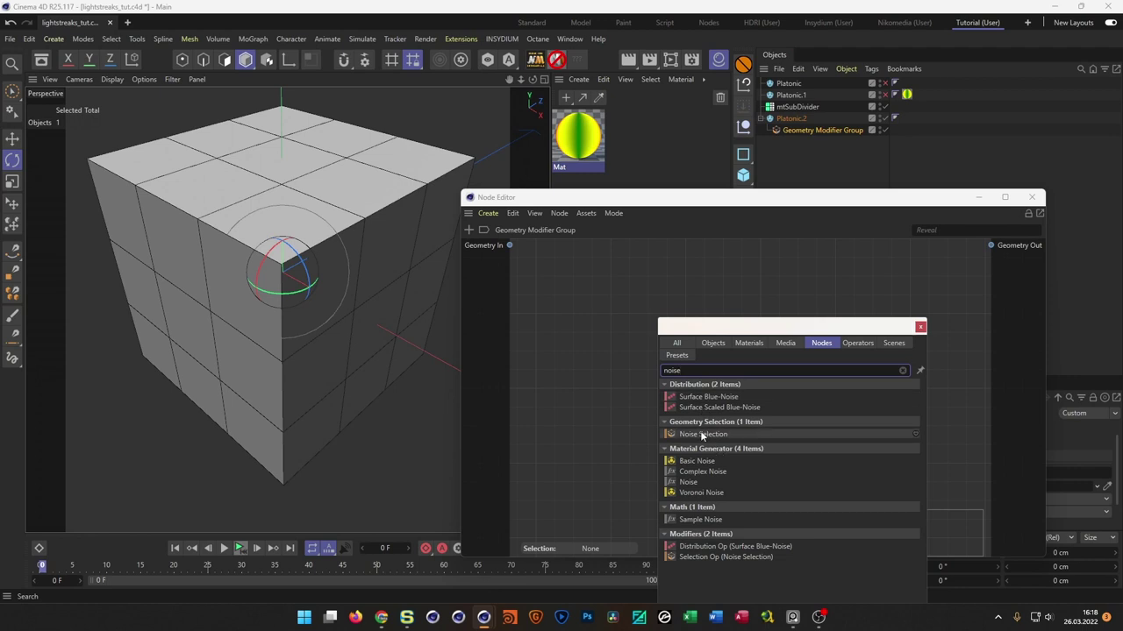
double_click(702, 435)
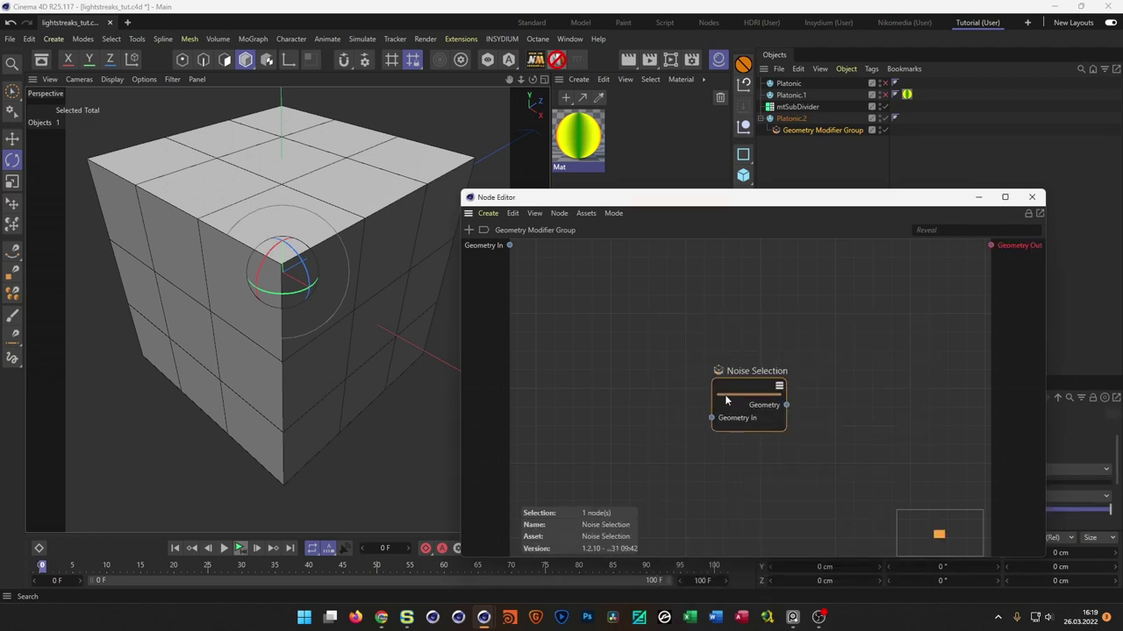
left_click_drag(747, 391, 594, 282)
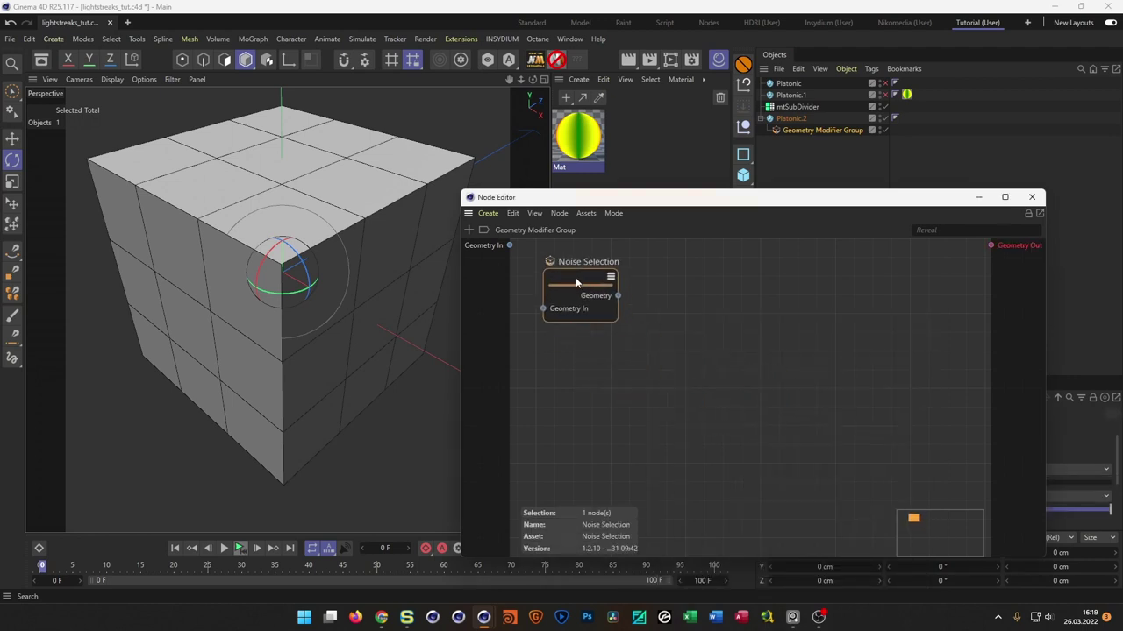
left_click_drag(510, 244, 558, 308)
- Add a Subdivide node wired from Noise Selection's Geometry to Geometry Out
left_click(733, 406)
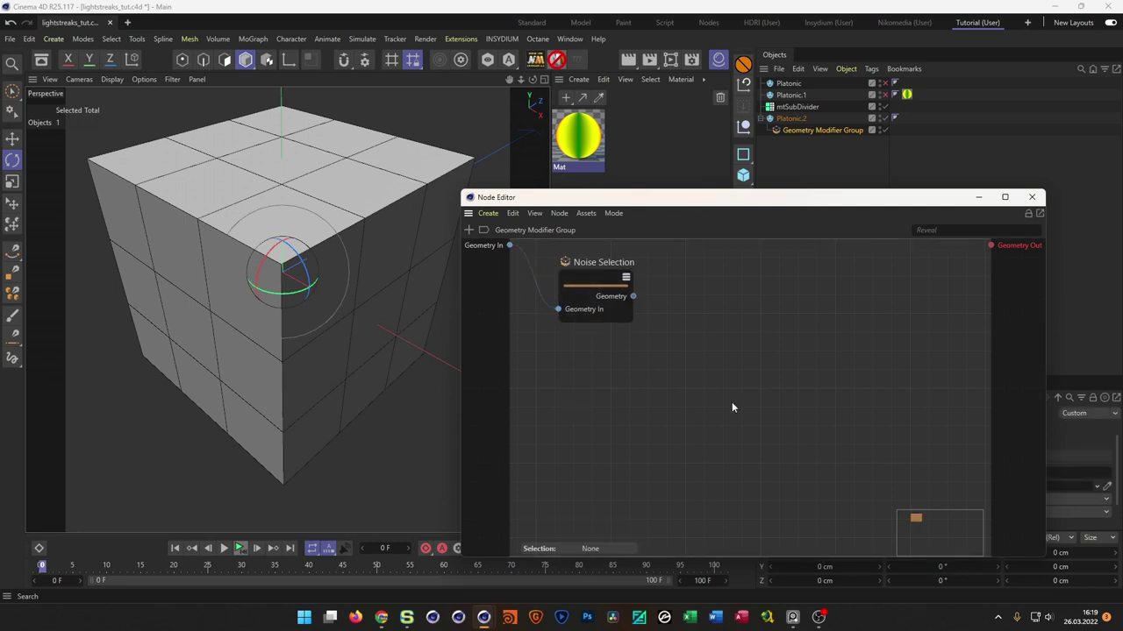
double_click(733, 407)
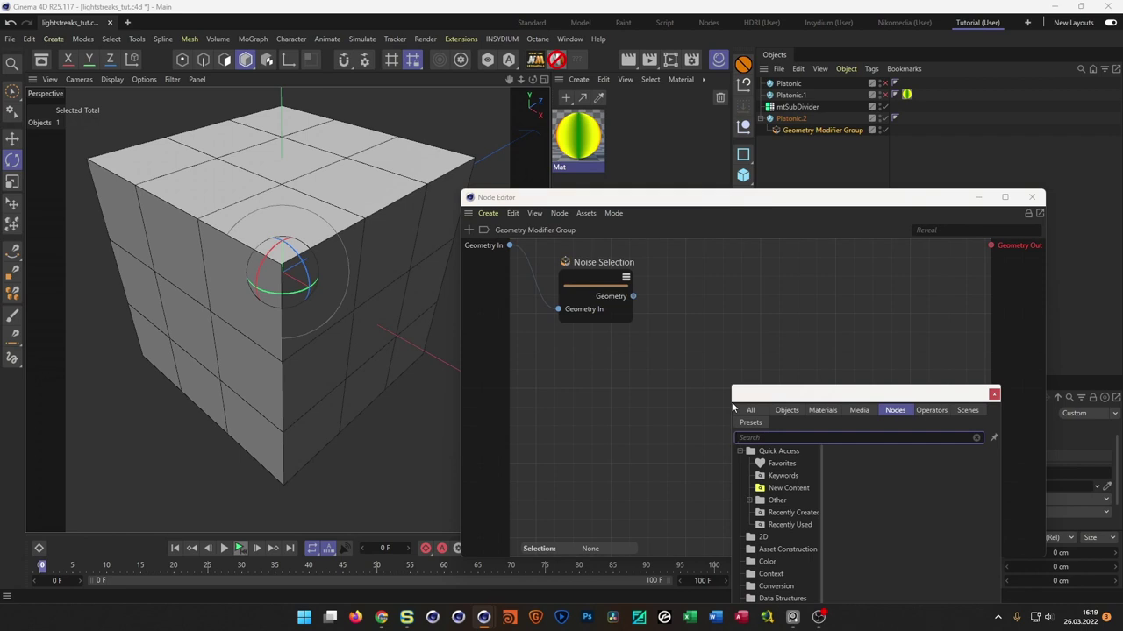
type("subd")
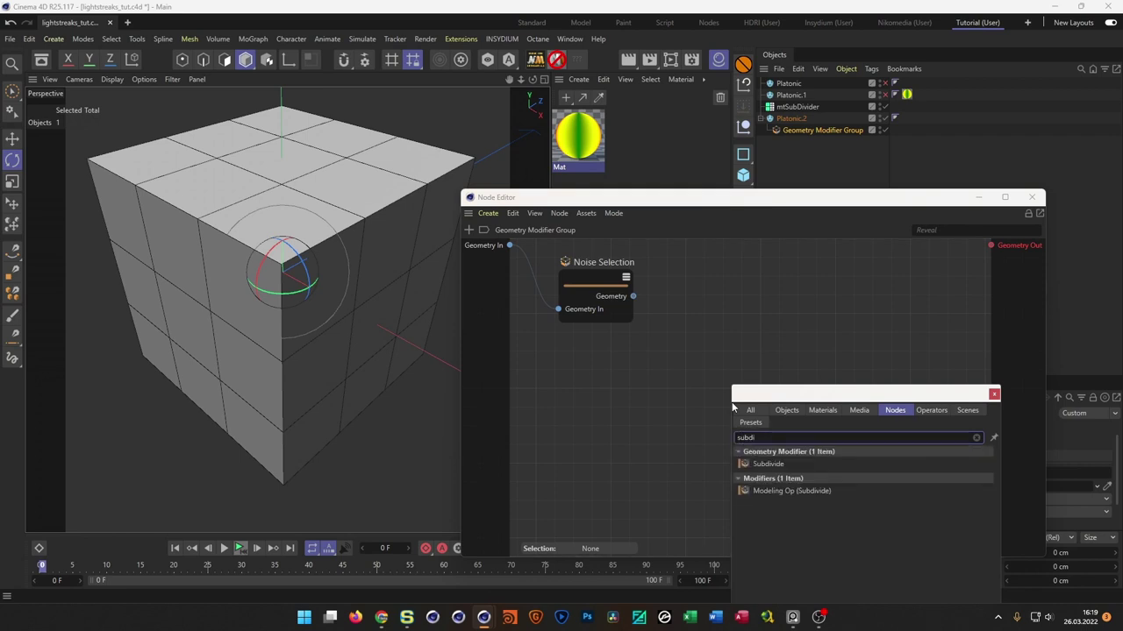
double_click(768, 463)
left_click_drag(748, 368, 739, 279)
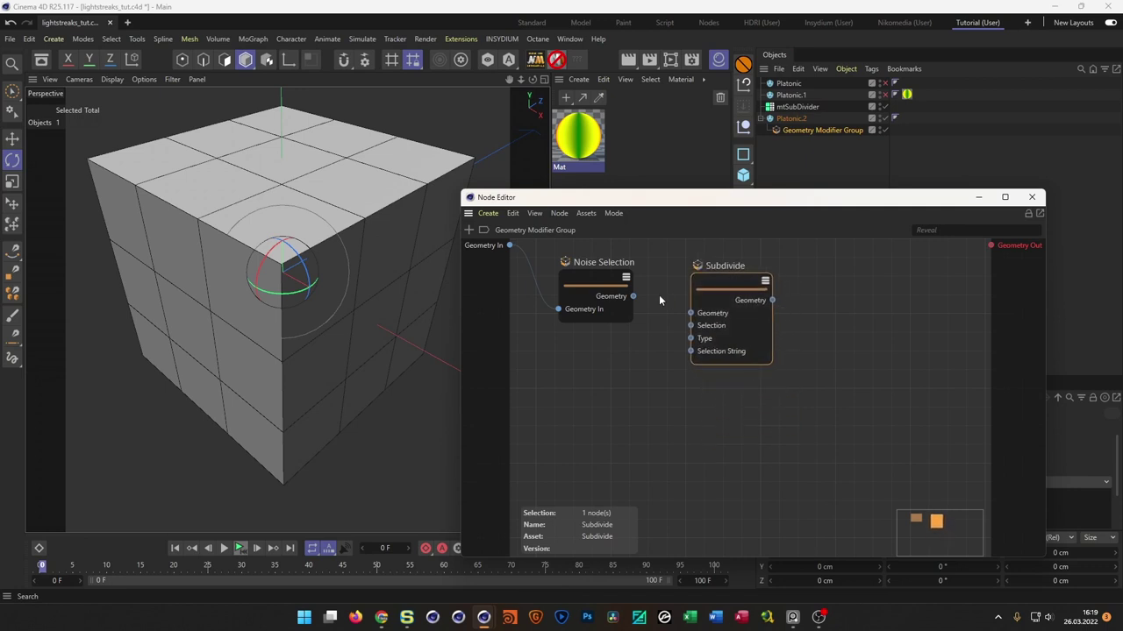
left_click_drag(688, 318, 691, 313)
left_click_drag(772, 300, 990, 245)
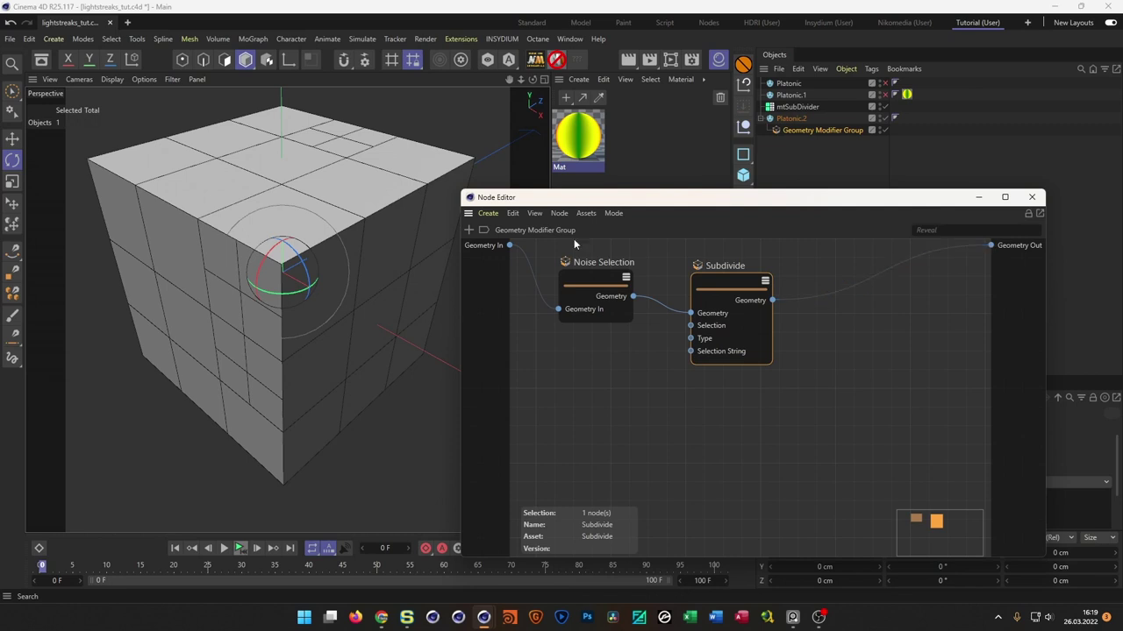
left_click_drag(662, 207, 521, 55)
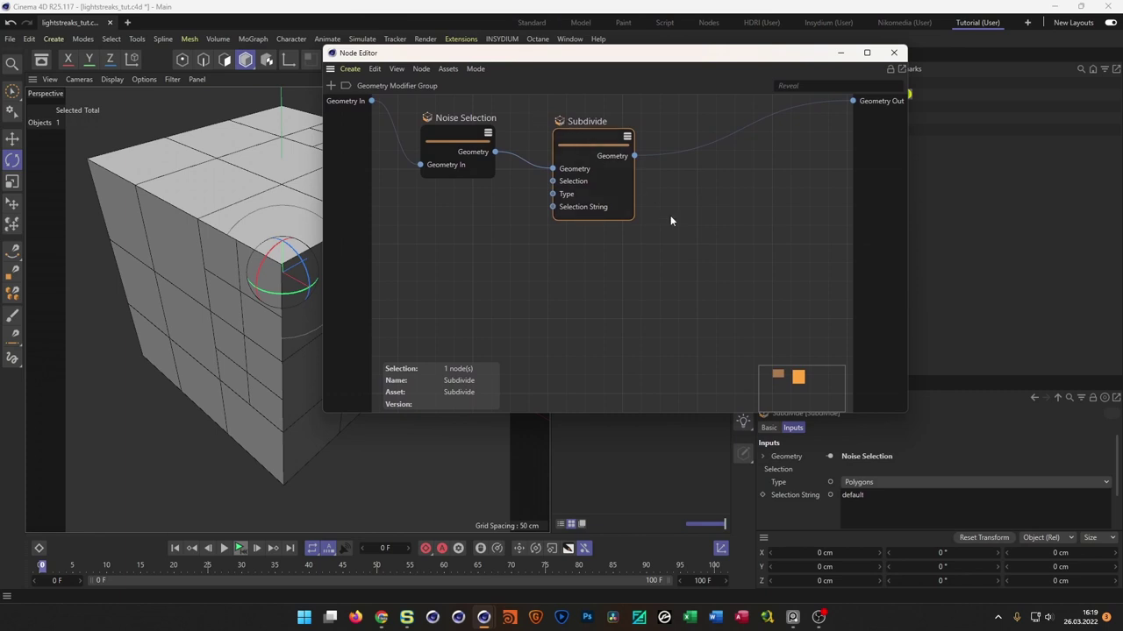
- Try higher Subdivide Subdivisions values, then return Subdivisions to 1
left_click_drag(907, 175, 769, 175)
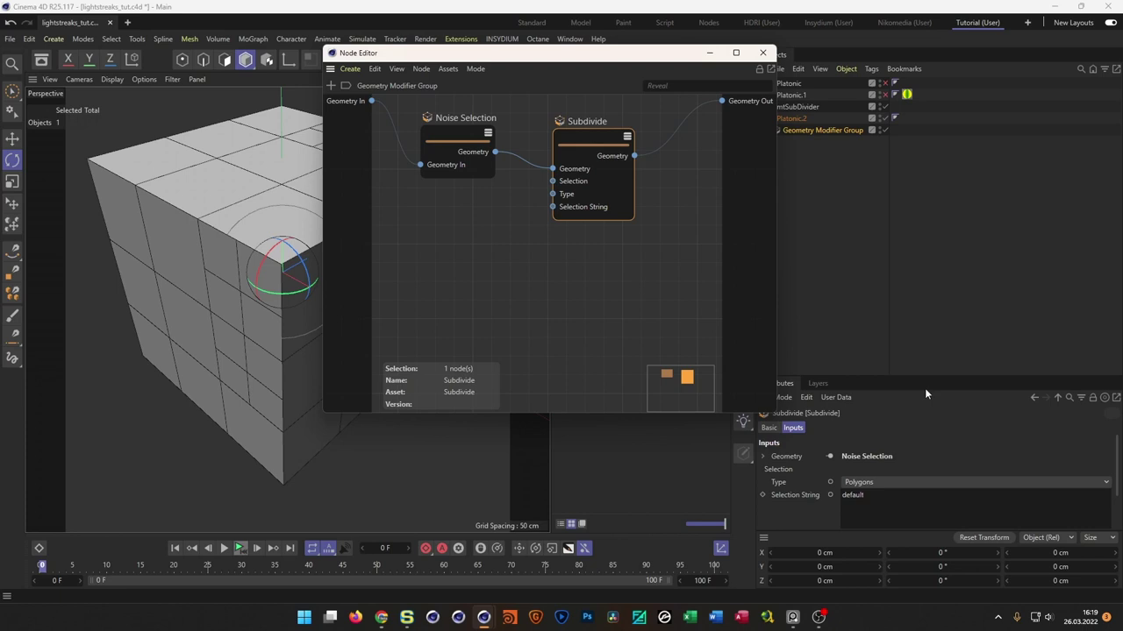
left_click_drag(932, 378, 941, 252)
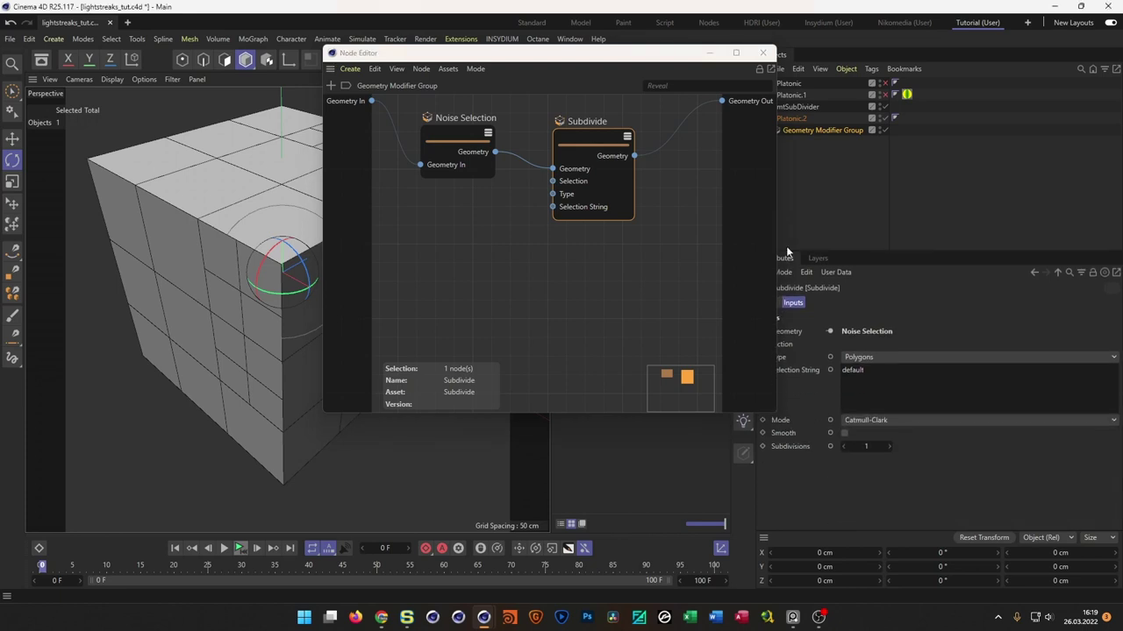
left_click(593, 141)
left_click(889, 447)
left_click(888, 447)
left_click(889, 446)
left_click(888, 446)
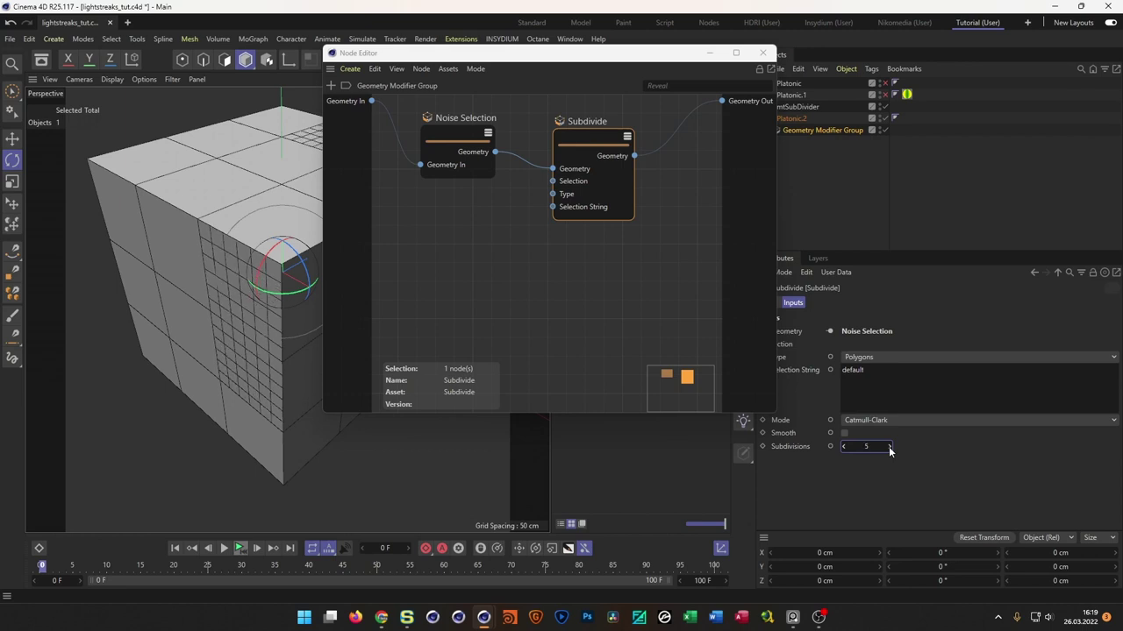
left_click(843, 447)
left_click(844, 447)
left_click(844, 447)
left_click(844, 446)
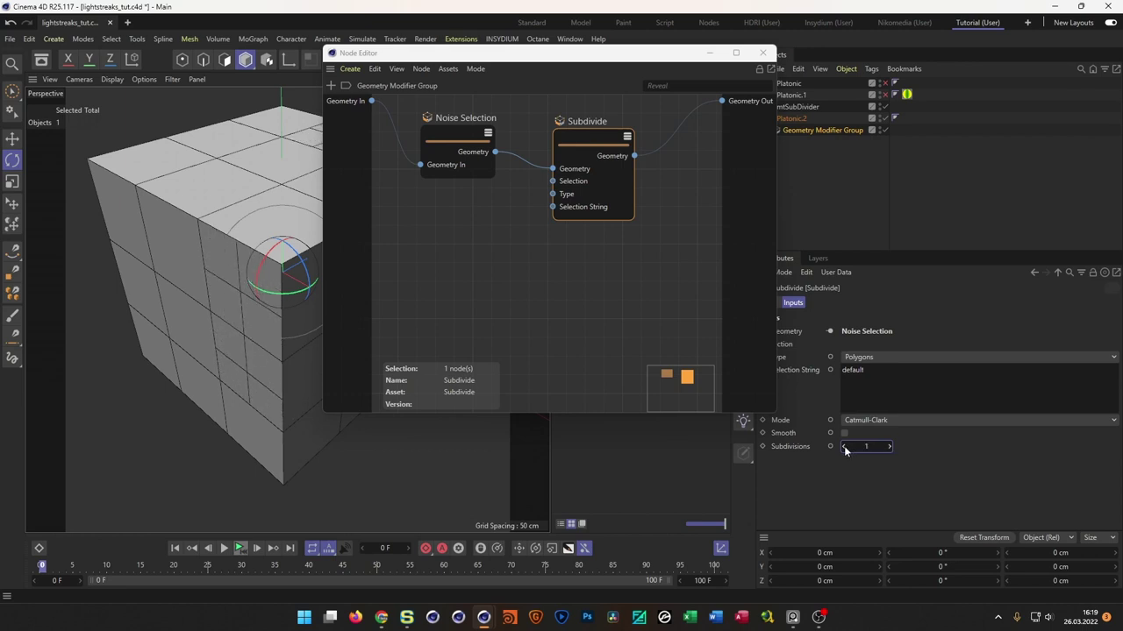
- Raise Platonic.2's Segments from 3 to 5 for a denser cube grid
left_click(797, 117)
left_click(854, 345)
left_click(854, 345)
left_click_drag(684, 55, 677, 157)
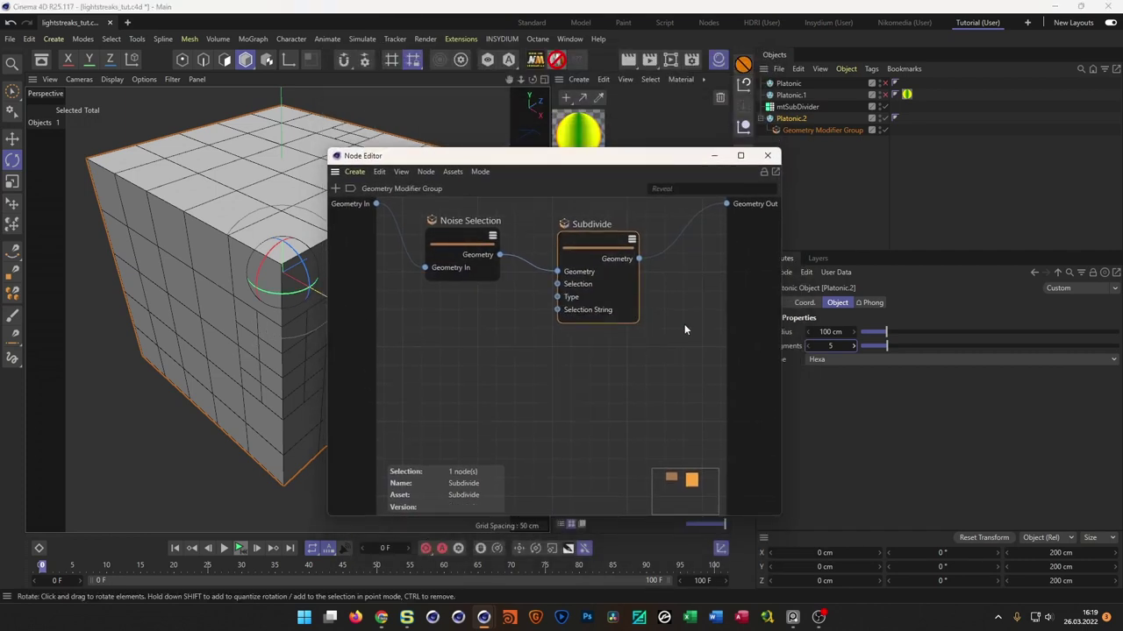
left_click(616, 277)
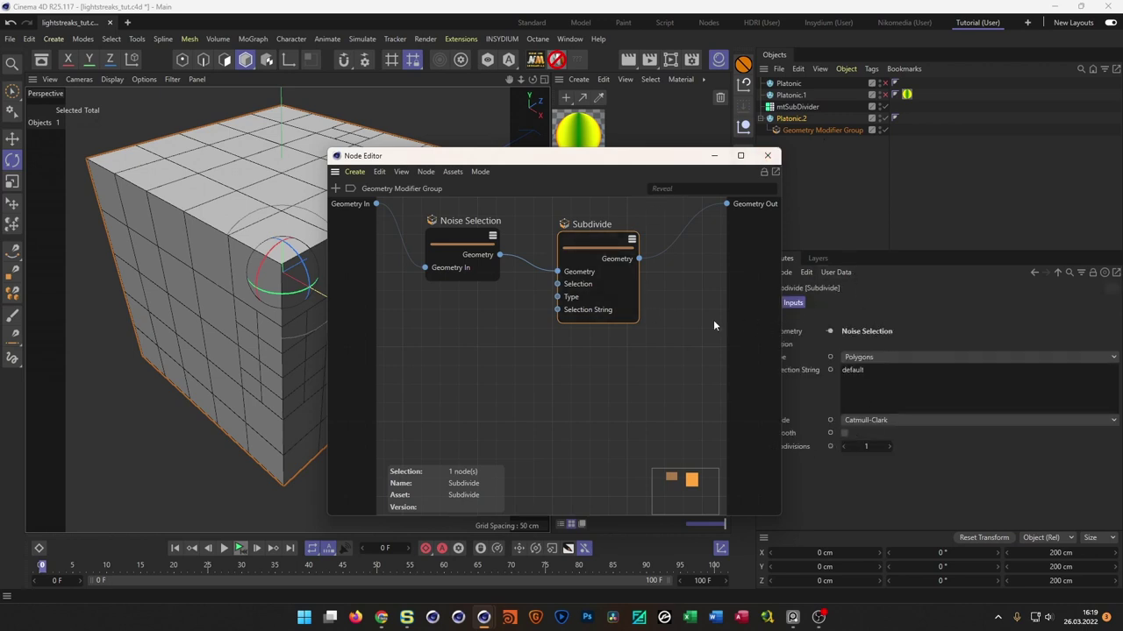
- Set the Noise Selection to Threshold 33%, Scale 25% and Seed 124
left_click(457, 235)
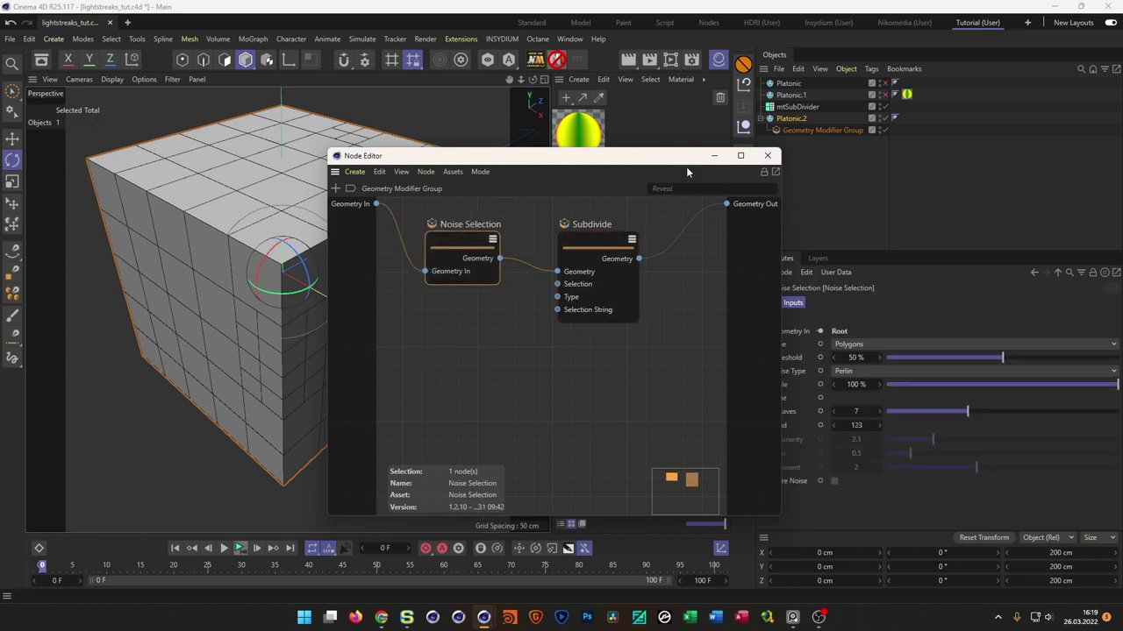
left_click_drag(667, 165, 431, 522)
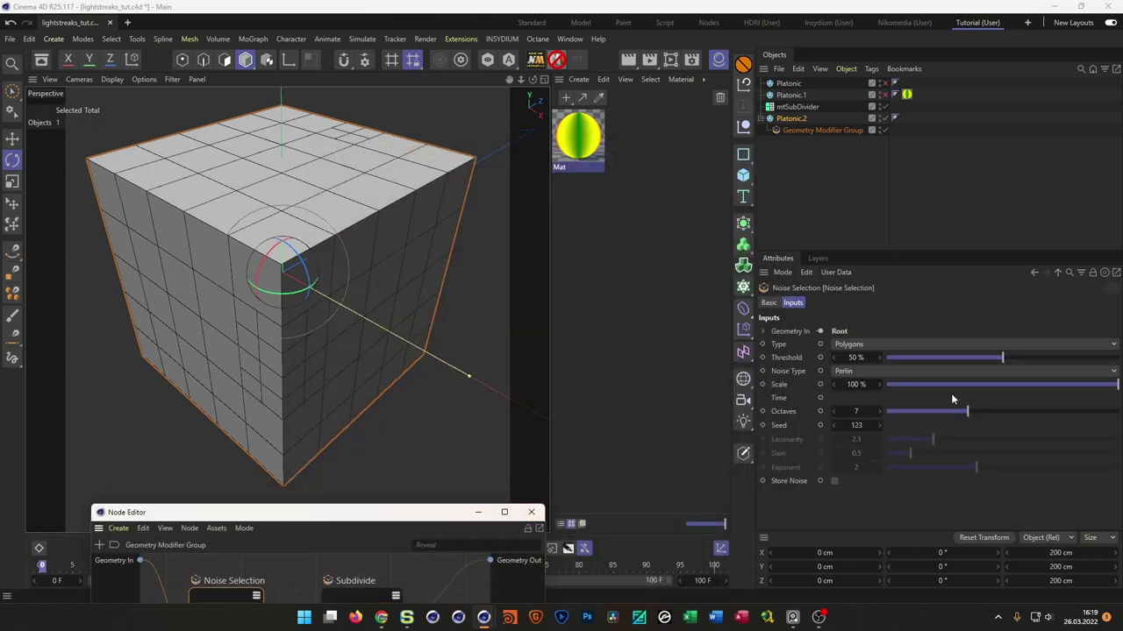
left_click_drag(1004, 360, 963, 358)
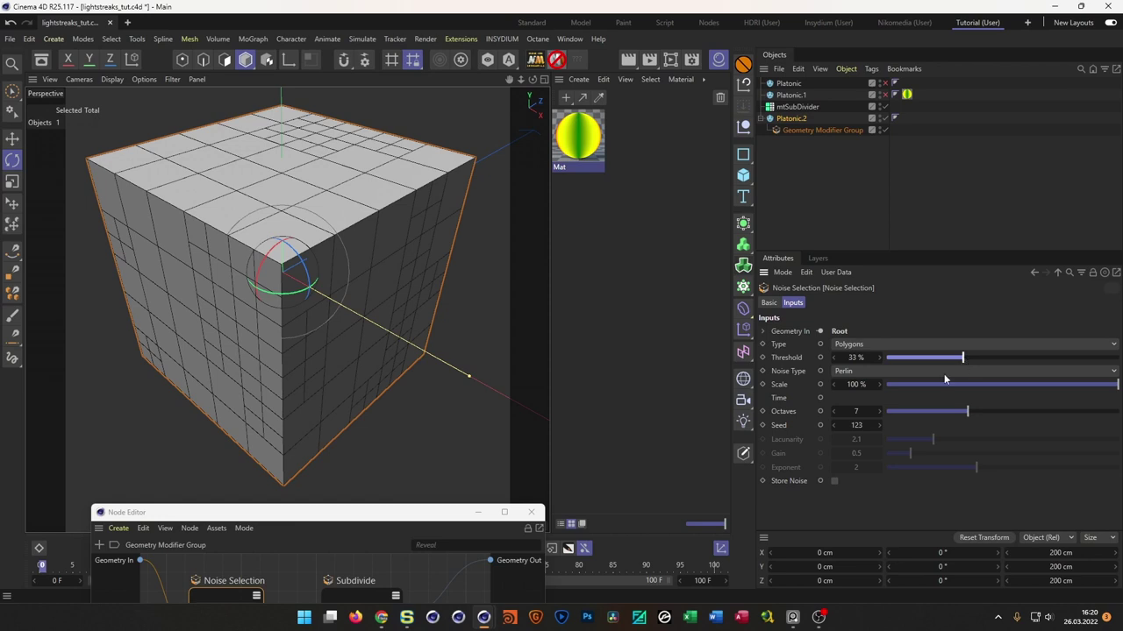
double_click(855, 385)
type("50")
key("Return")
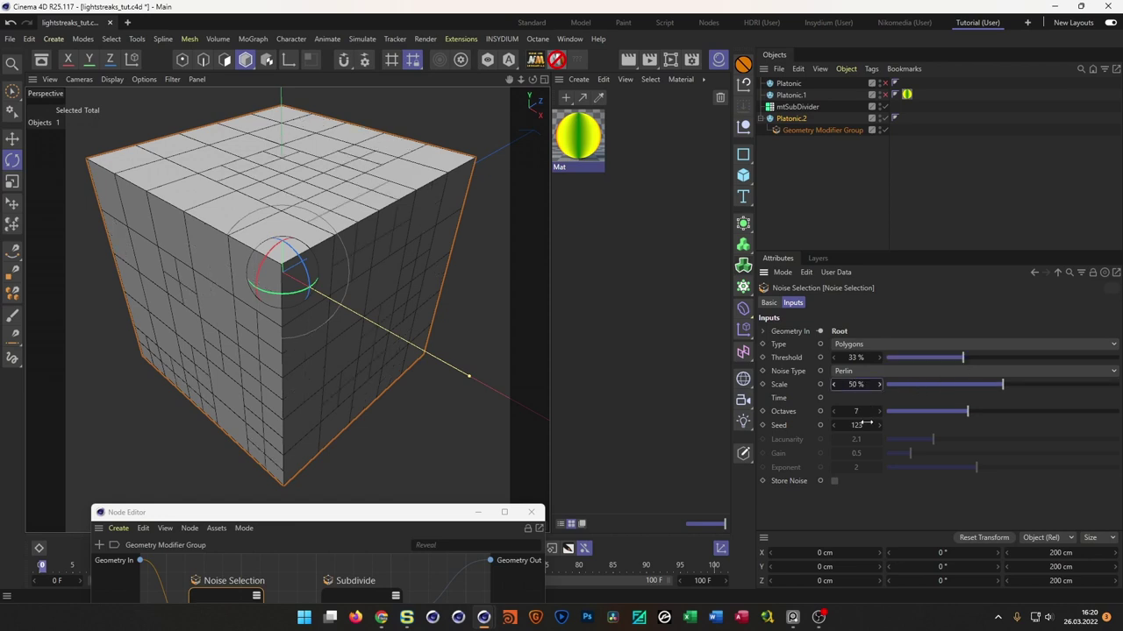
double_click(855, 385)
type("25")
key("Return")
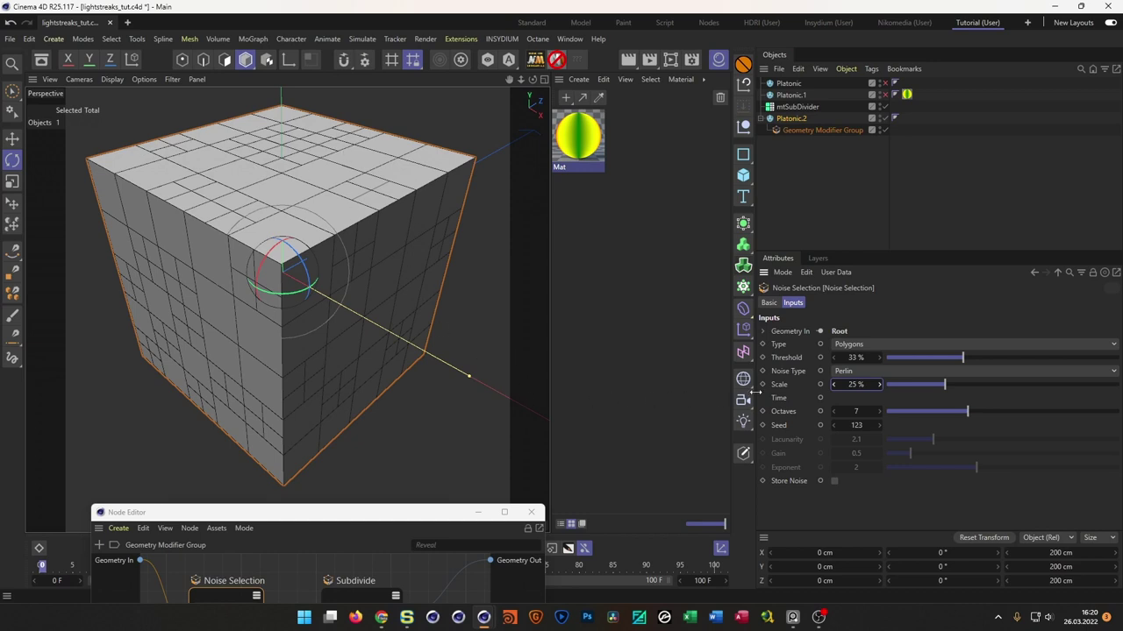
left_click(878, 426)
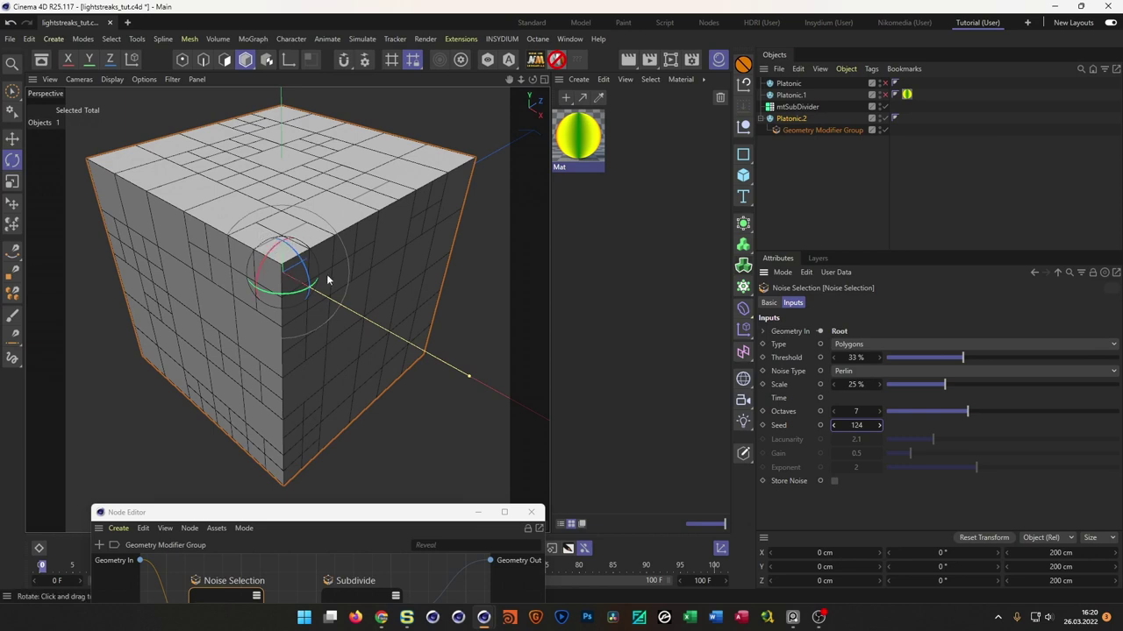
left_click_drag(395, 518, 698, 229)
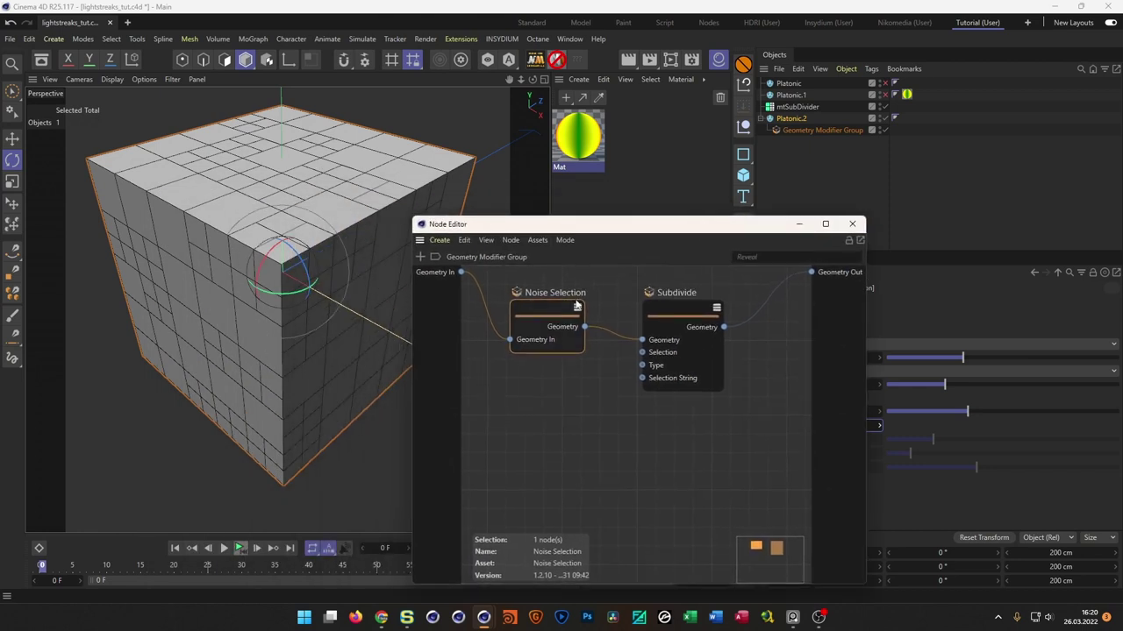
- Duplicate Noise Selection, remove the Geometry Out wire, and feed the first Subdivide into the copy
left_click_drag(547, 311, 516, 299)
left_click_drag(685, 309, 614, 296)
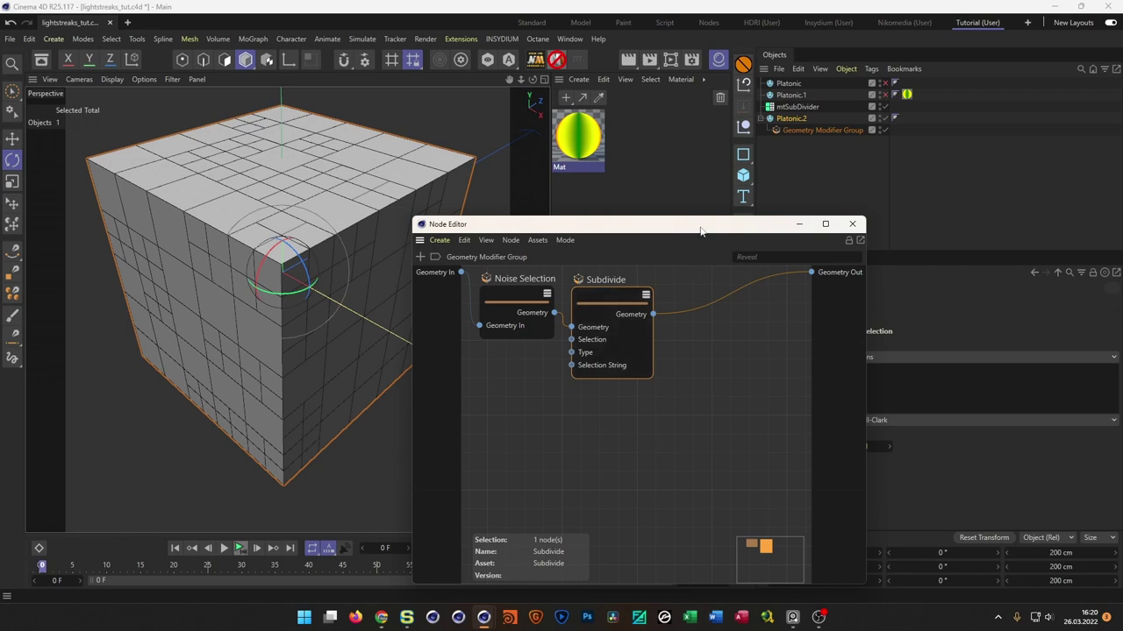
left_click_drag(701, 231, 724, 224)
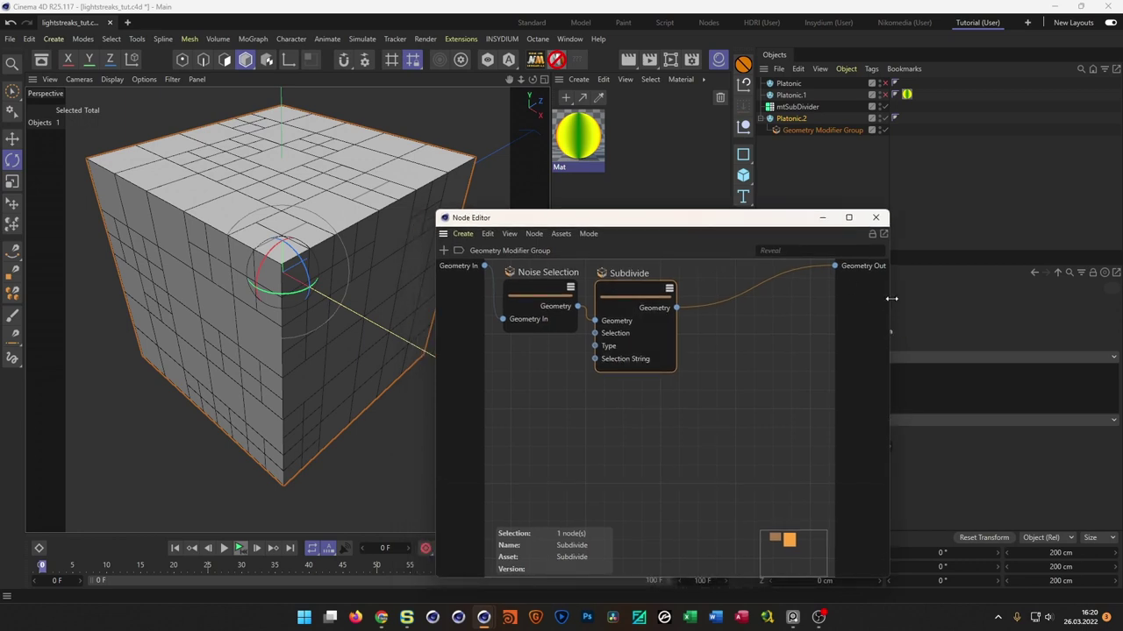
left_click_drag(891, 299, 1030, 298)
left_click(537, 290)
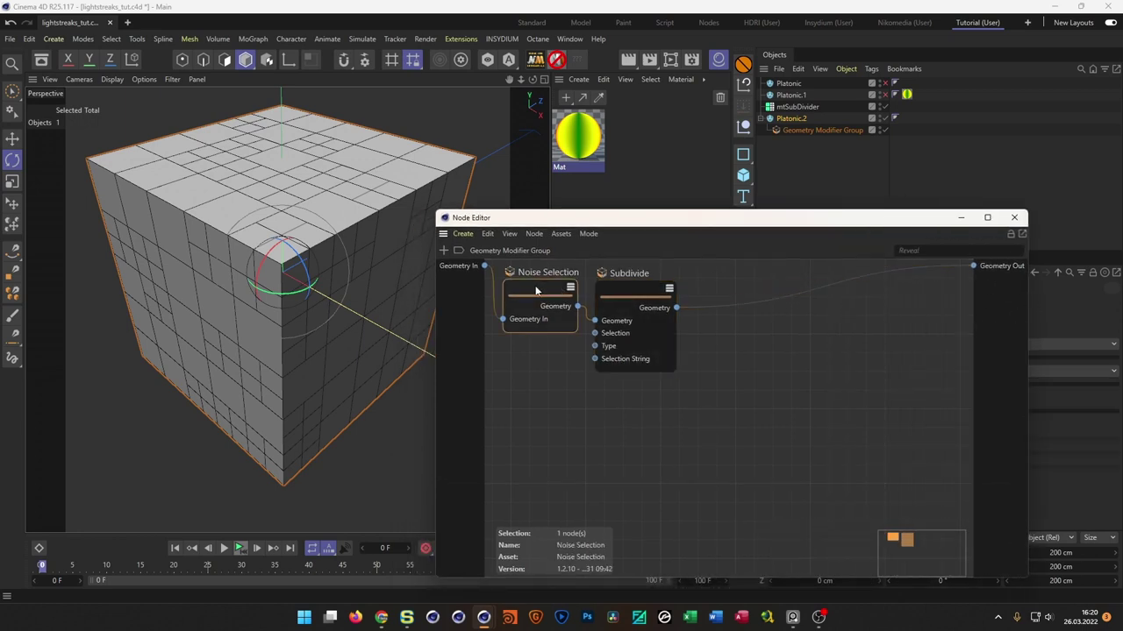
left_click_drag(537, 289, 770, 360, "ctrl")
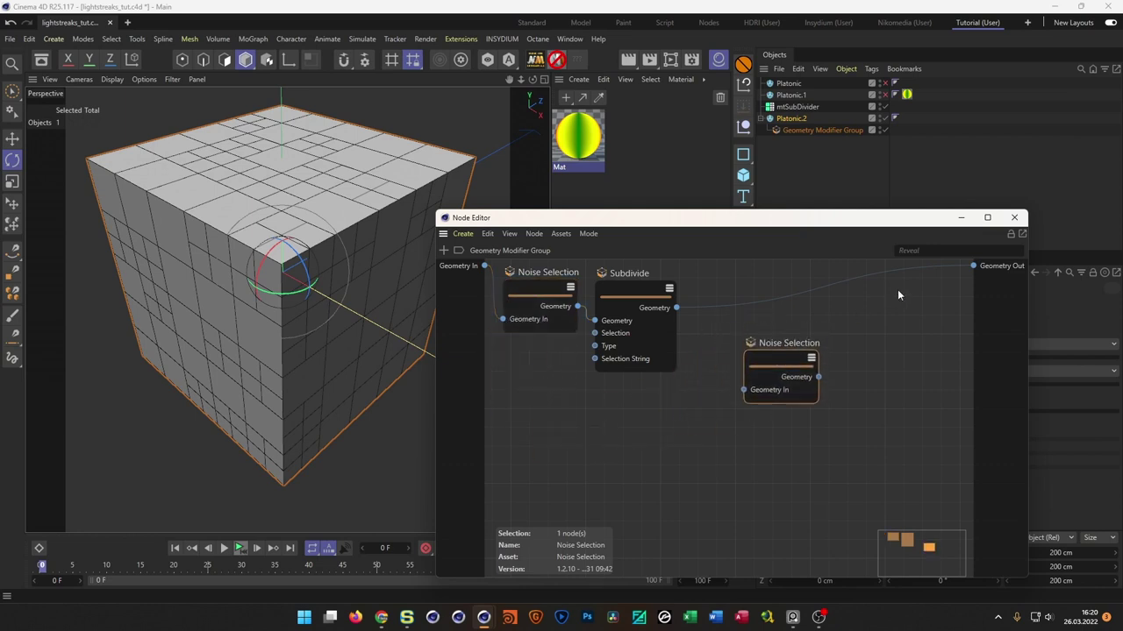
left_click_drag(973, 265, 724, 368)
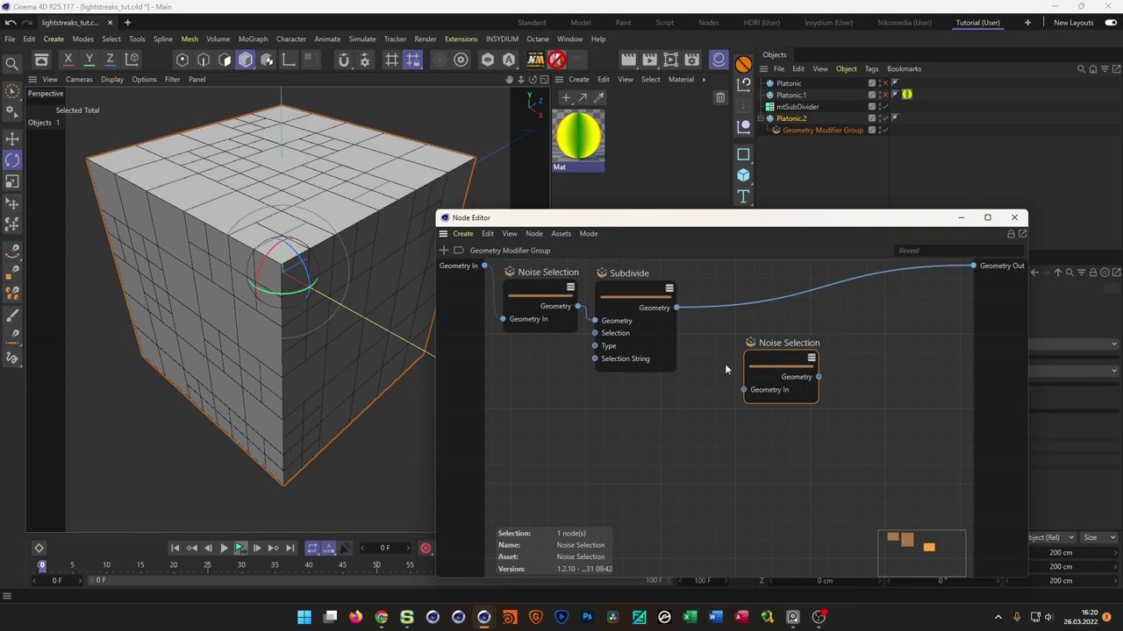
left_click(741, 299)
key("Delete")
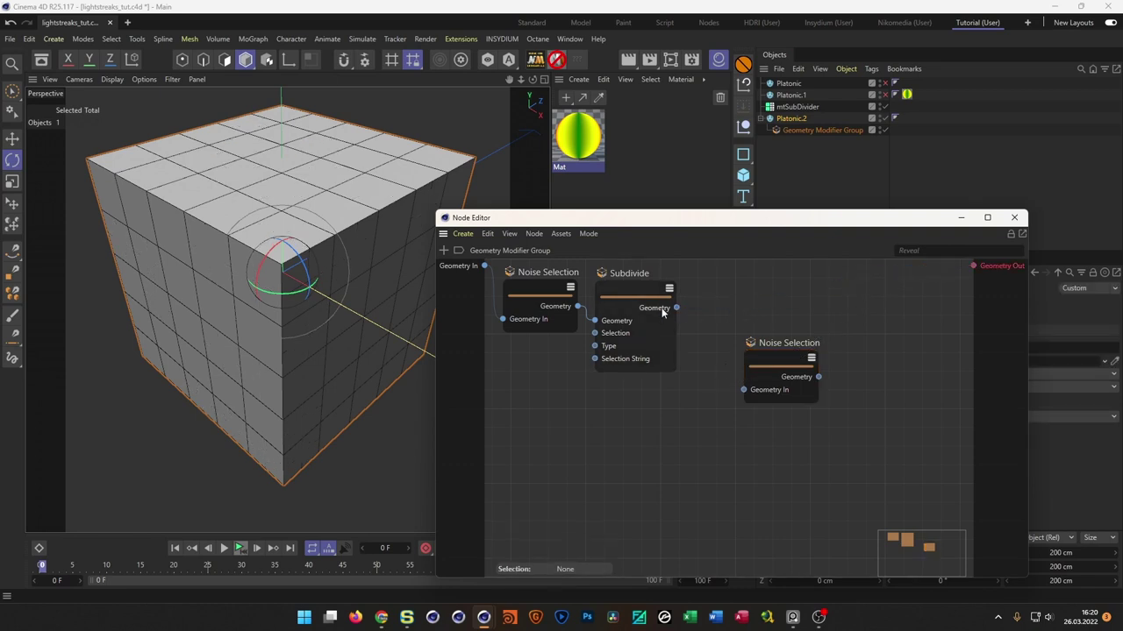
left_click_drag(676, 308, 735, 315)
- Duplicate Subdivide and wire the second Noise Selection through it to Geometry Out
left_click(627, 290)
left_click(748, 410)
left_click(624, 289)
left_click_drag(624, 290, 853, 334, "ctrl")
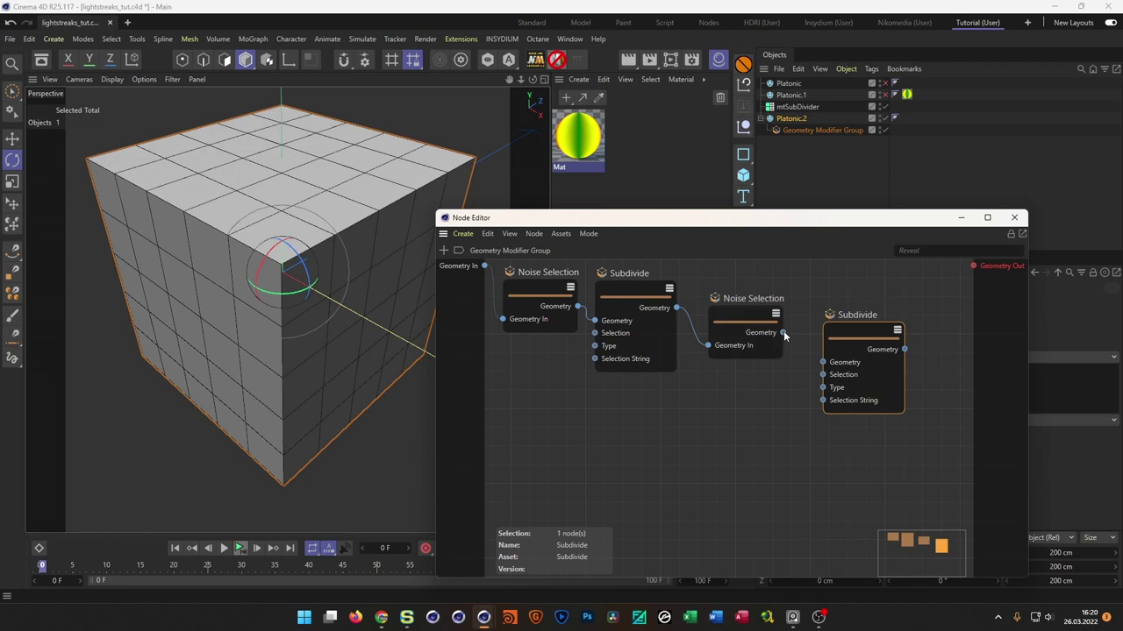
left_click_drag(783, 332, 822, 362)
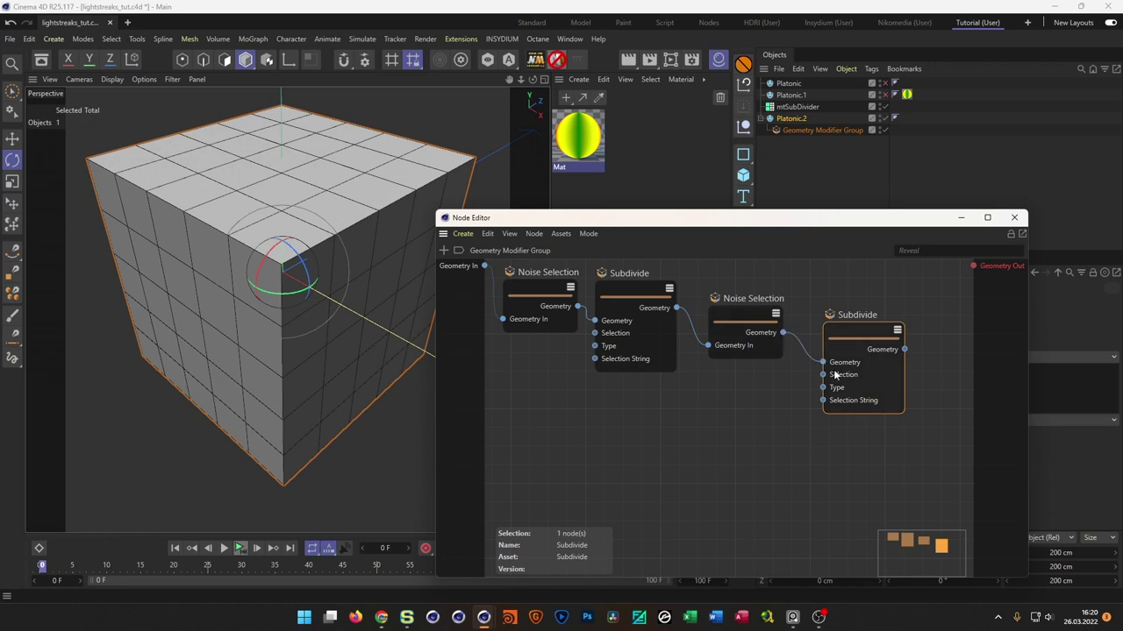
left_click_drag(904, 350, 972, 265)
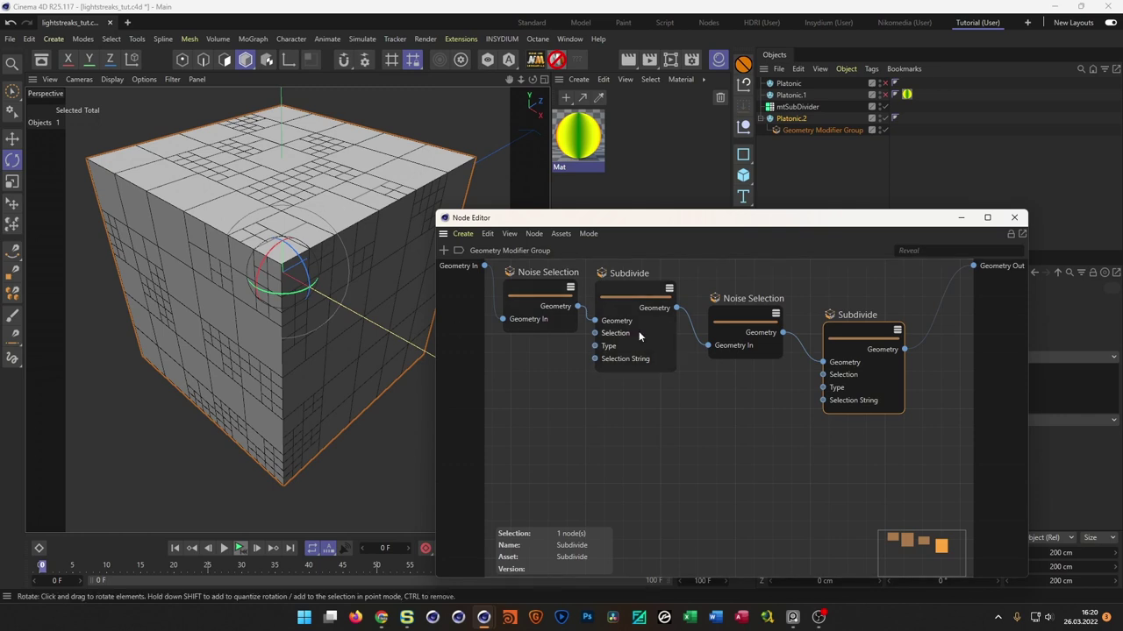
left_click_drag(736, 320, 730, 312)
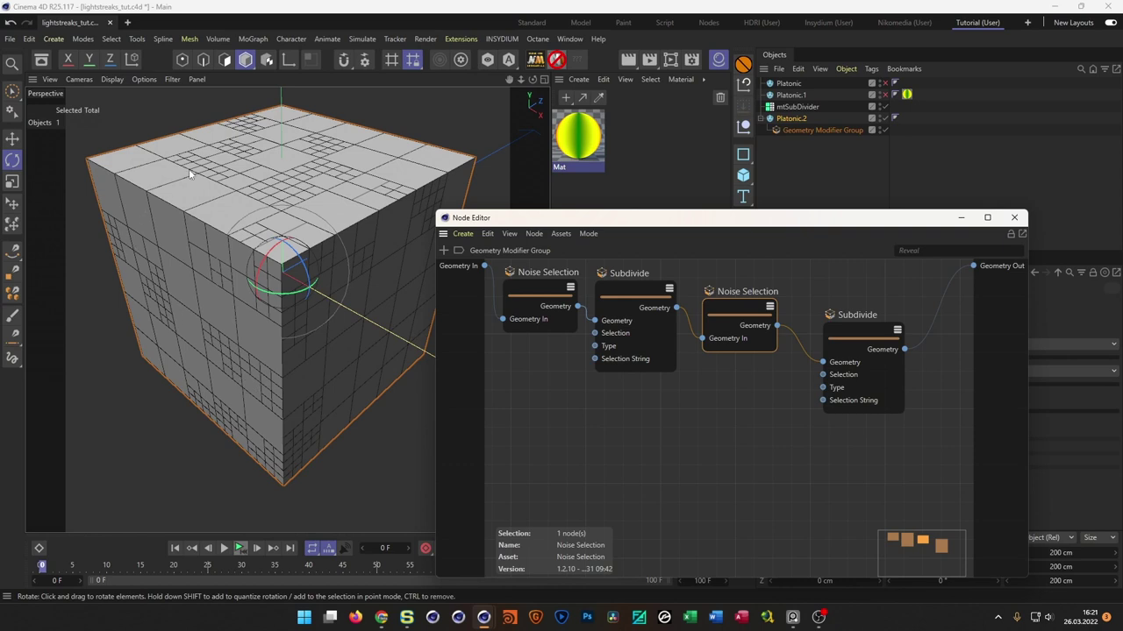
- Set the second Noise Selection's Seed to 125 and frame the cube with H
left_click_drag(790, 223, 448, 409)
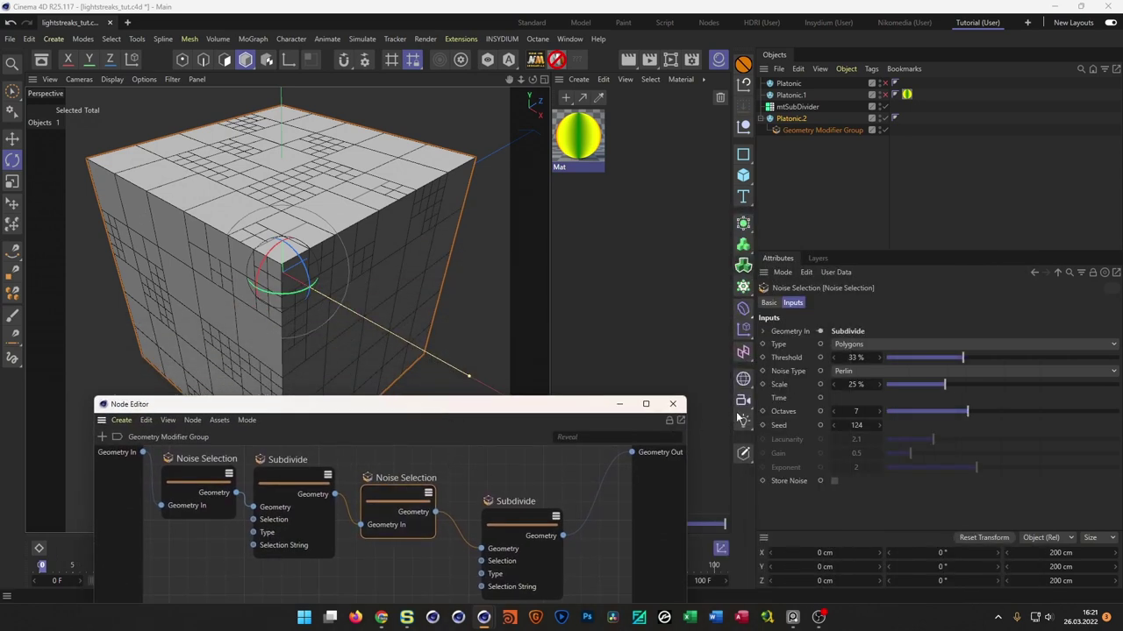
left_click(880, 426)
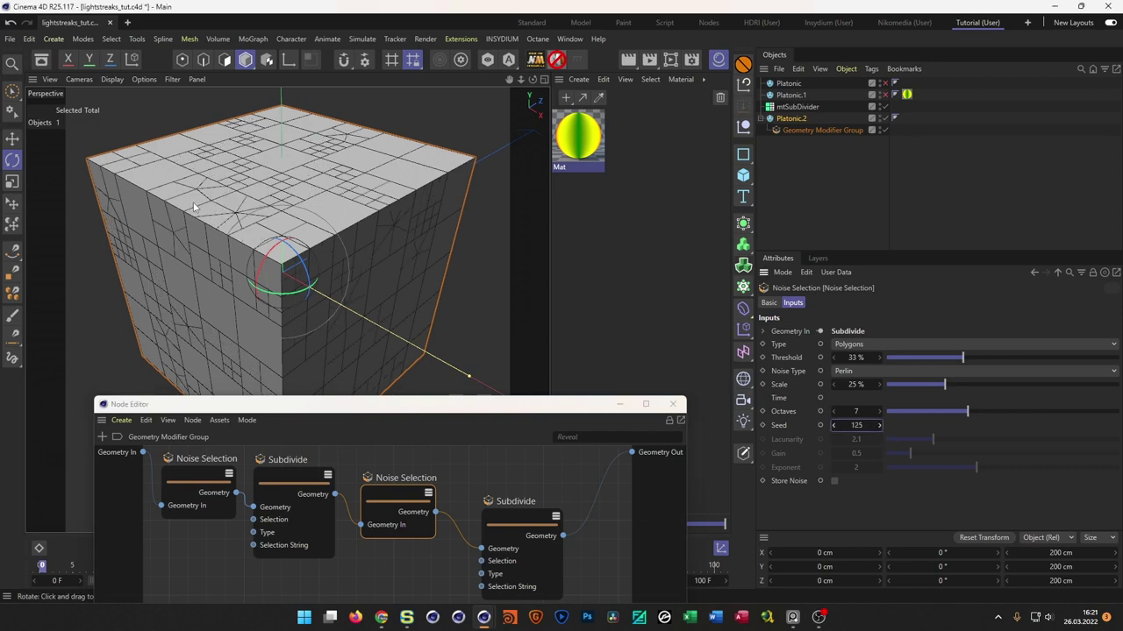
left_click_drag(337, 400, 521, 281)
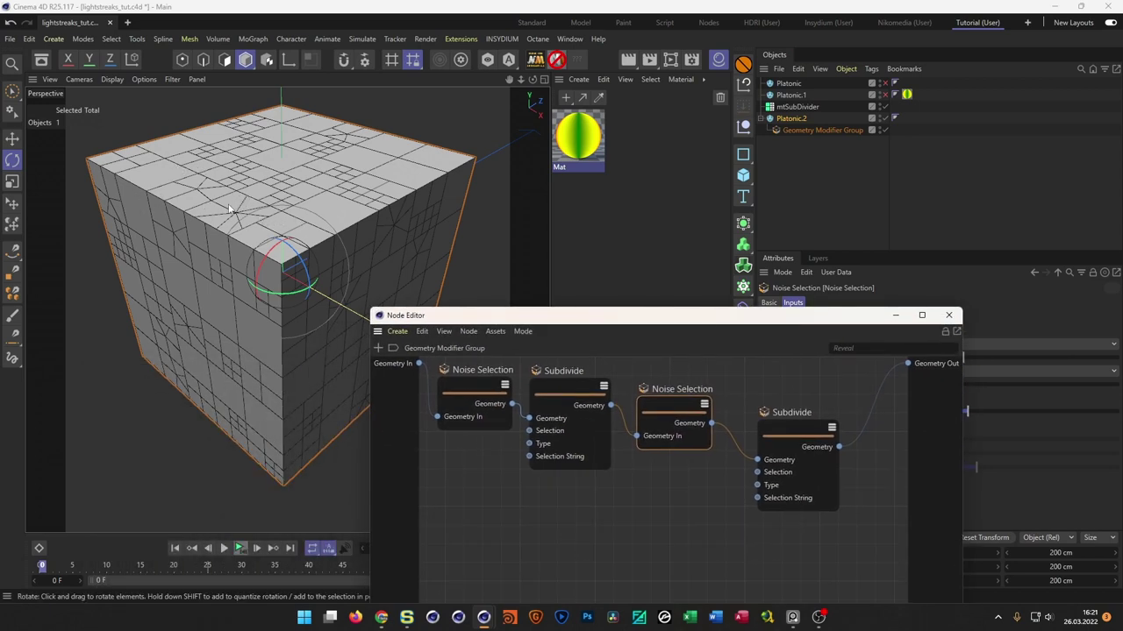
scroll(263, 195, "up", 2)
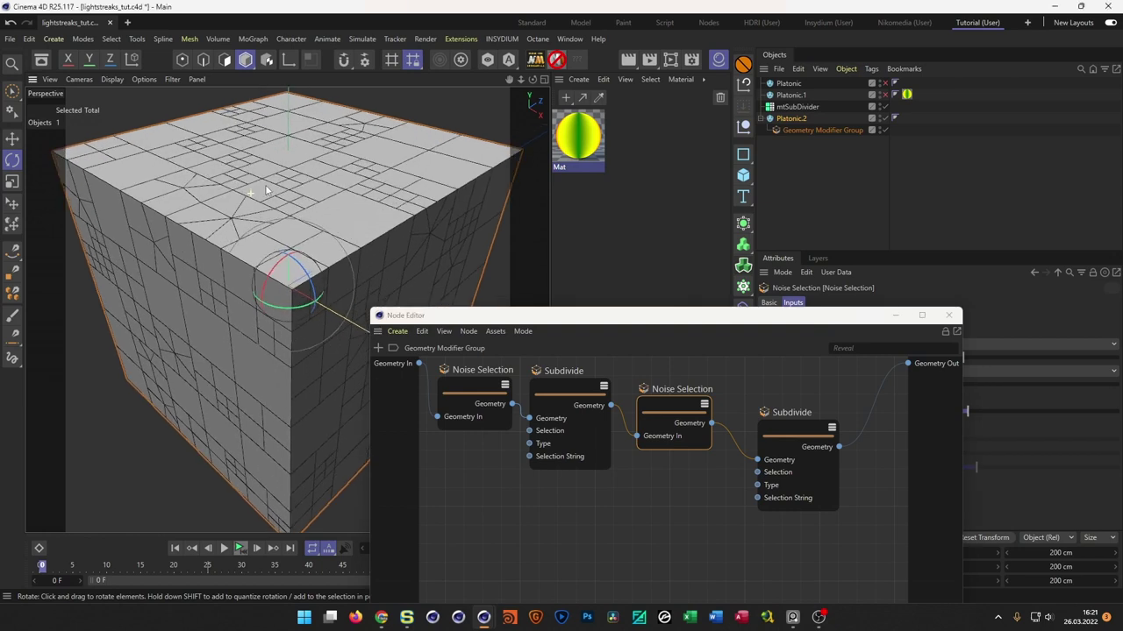
scroll(267, 189, "up", 4)
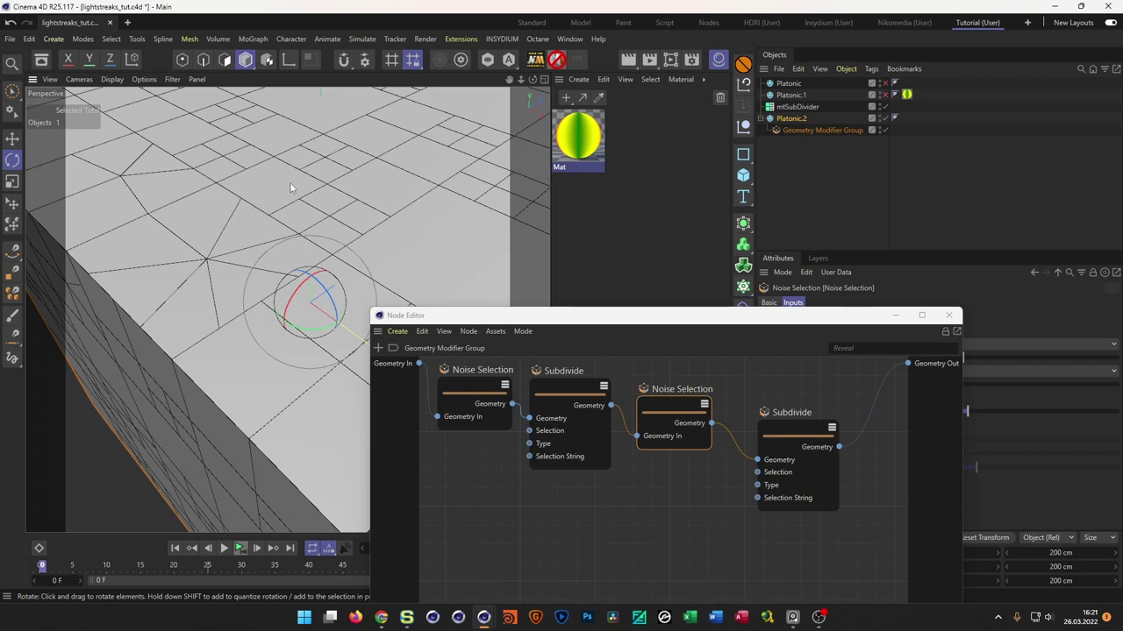
key("h")
- Wire the first Subdivide to Geometry Out and select the second Noise Selection/Subdivide pair
left_click_drag(558, 315, 432, 294)
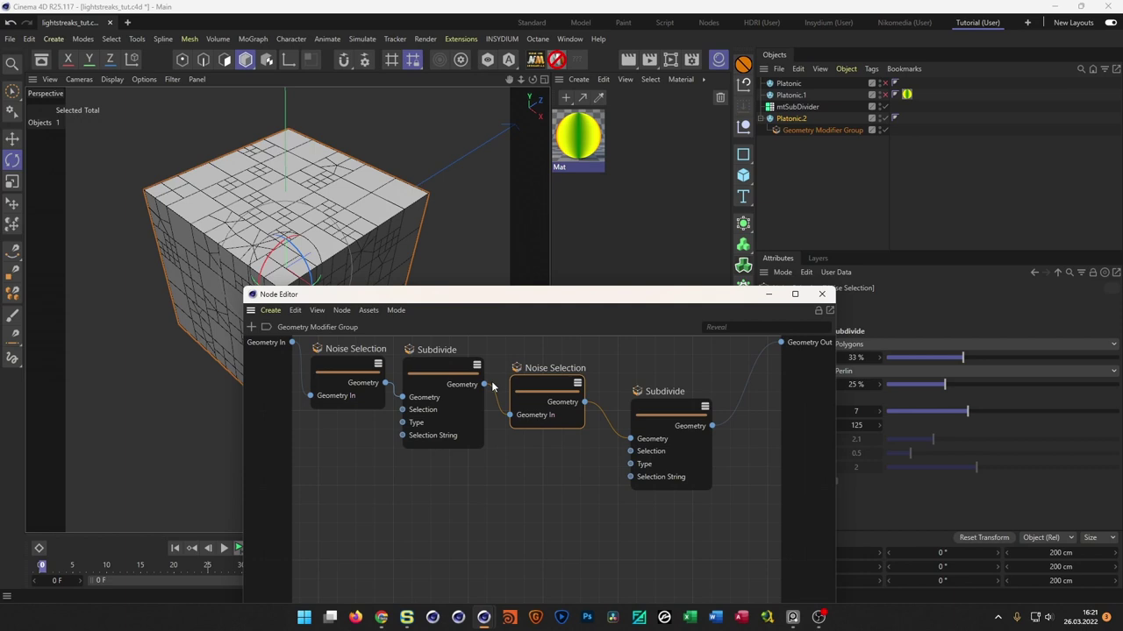
left_click_drag(484, 384, 745, 377)
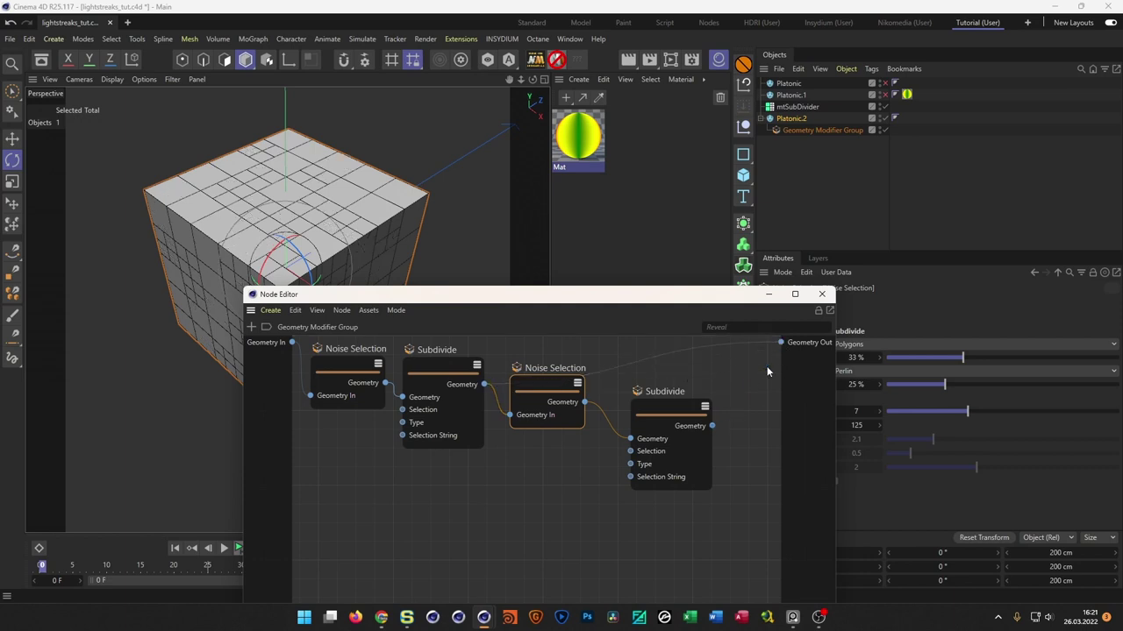
left_click_drag(702, 523, 551, 416)
- Delete the second Noise Selection and Subdivide nodes from the graph
key("Delete")
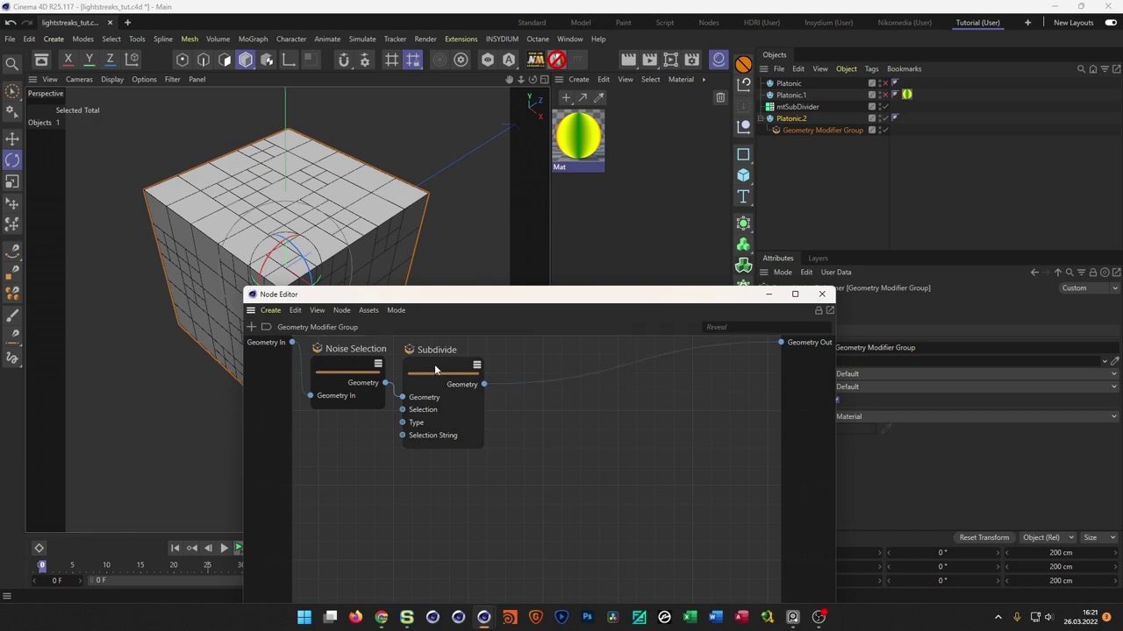
left_click_drag(437, 365, 522, 378)
left_click_drag(636, 295, 445, 413)
- Bake Platonic.2 with Current State to Object, hide the original, and select the copy
left_click(790, 119)
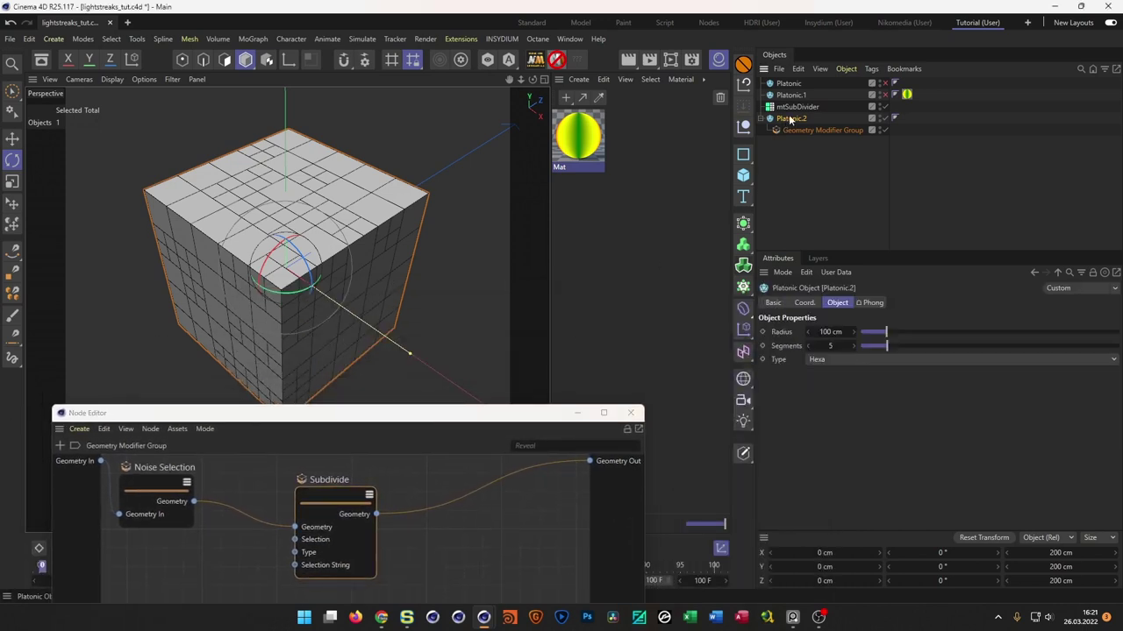
right_click(791, 119)
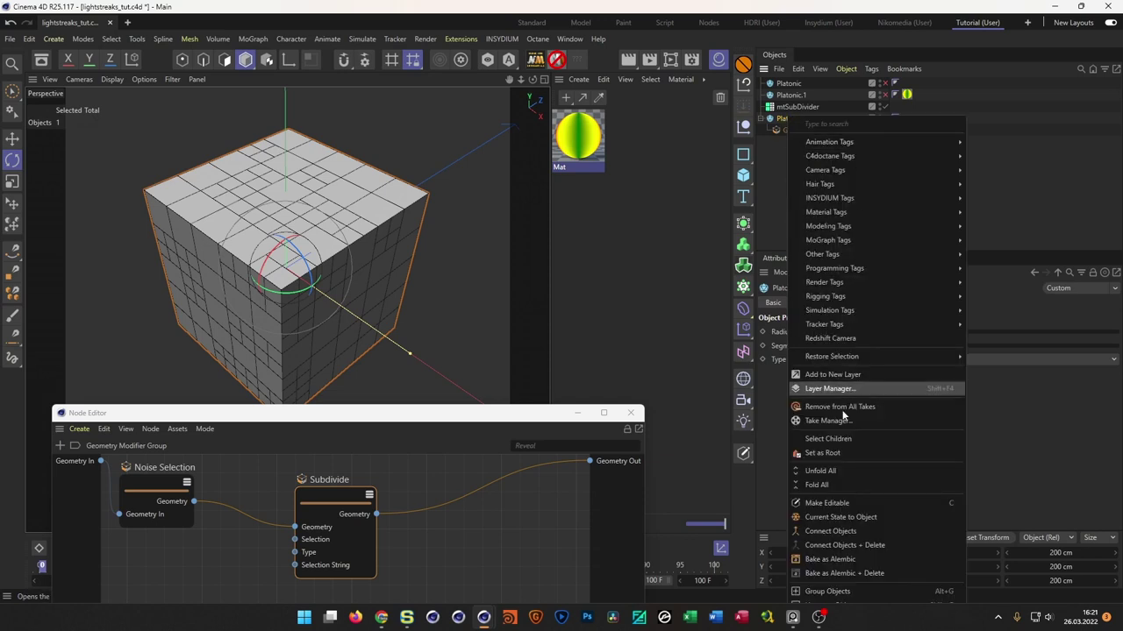
left_click(836, 517)
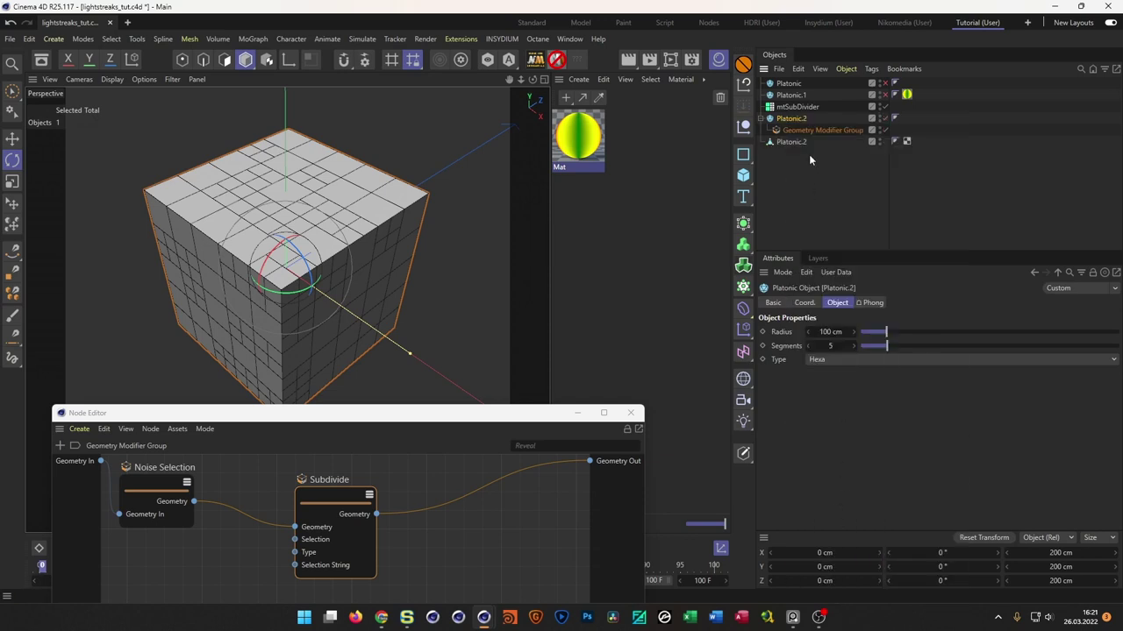
left_click(883, 121)
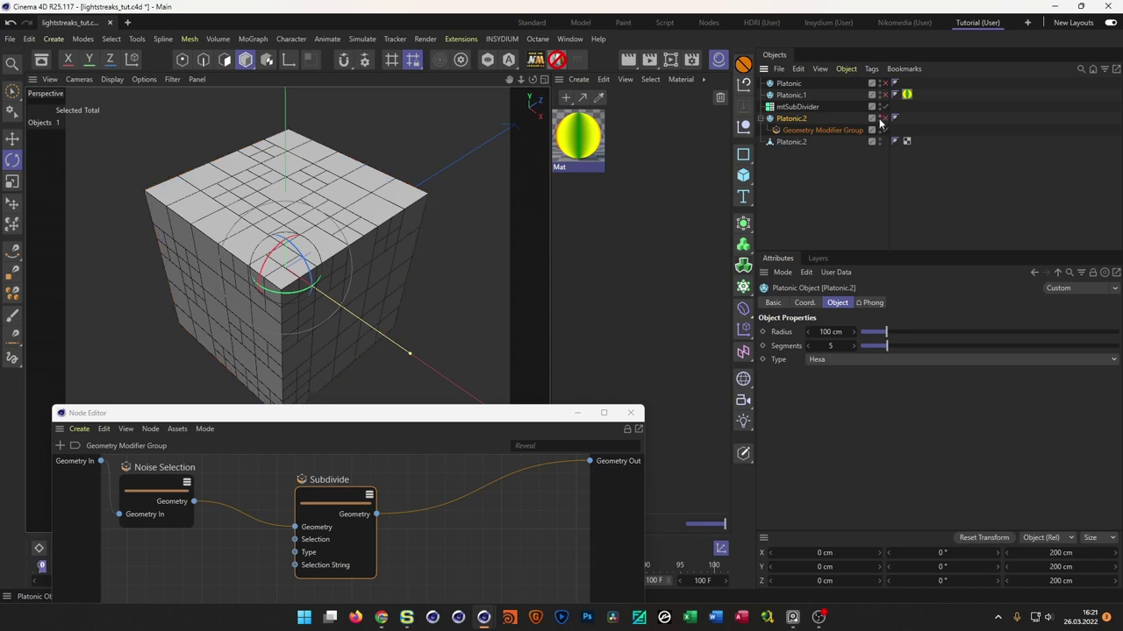
left_click(792, 142)
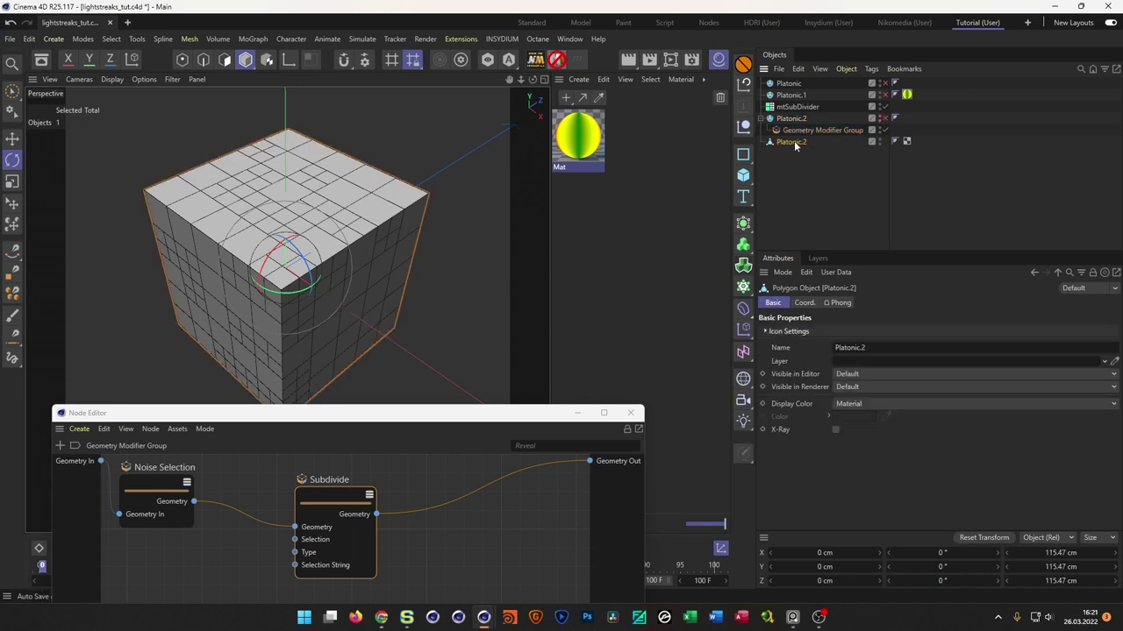
left_click_drag(404, 224, 378, 216, "alt")
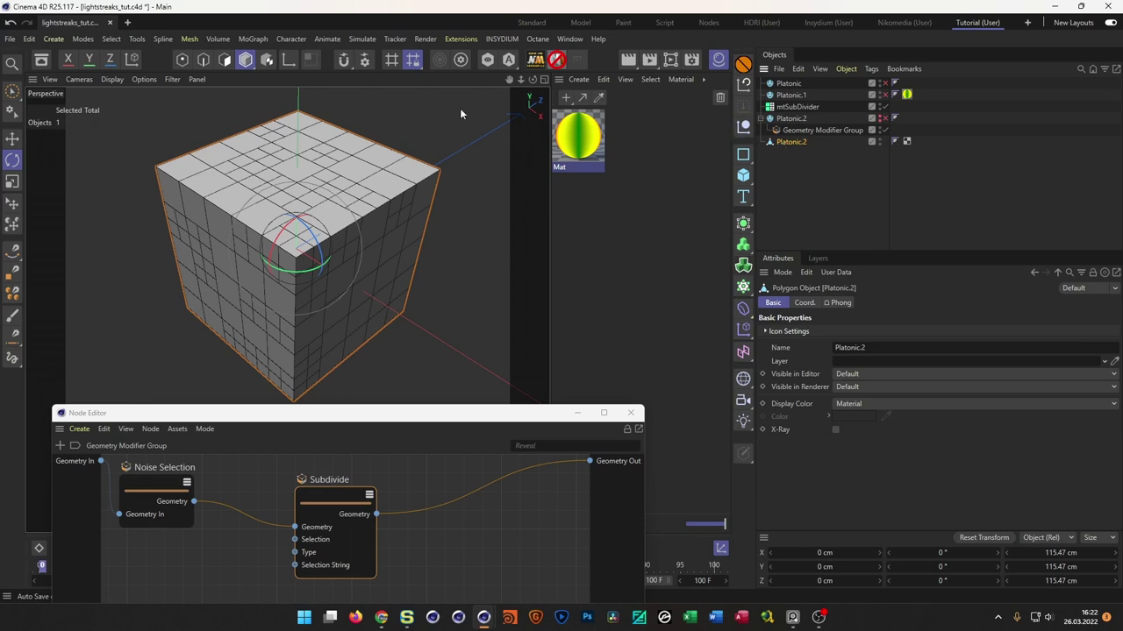
- Select all edges of the baked cube and Disconnect them, raising edges to 1282
left_click(204, 59)
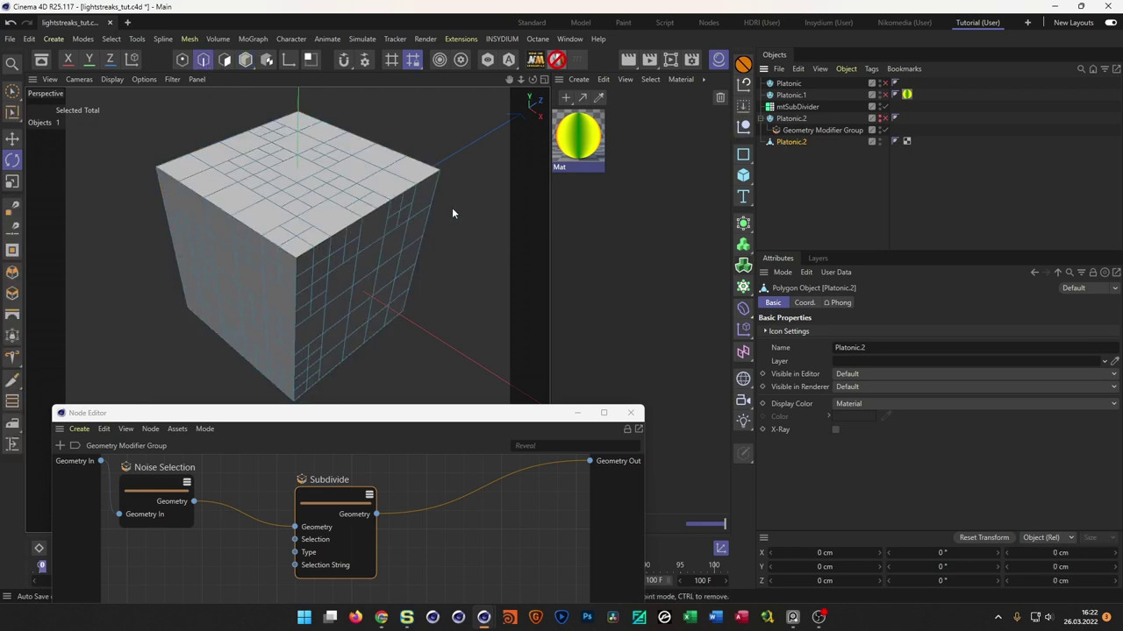
key("ctrl+a")
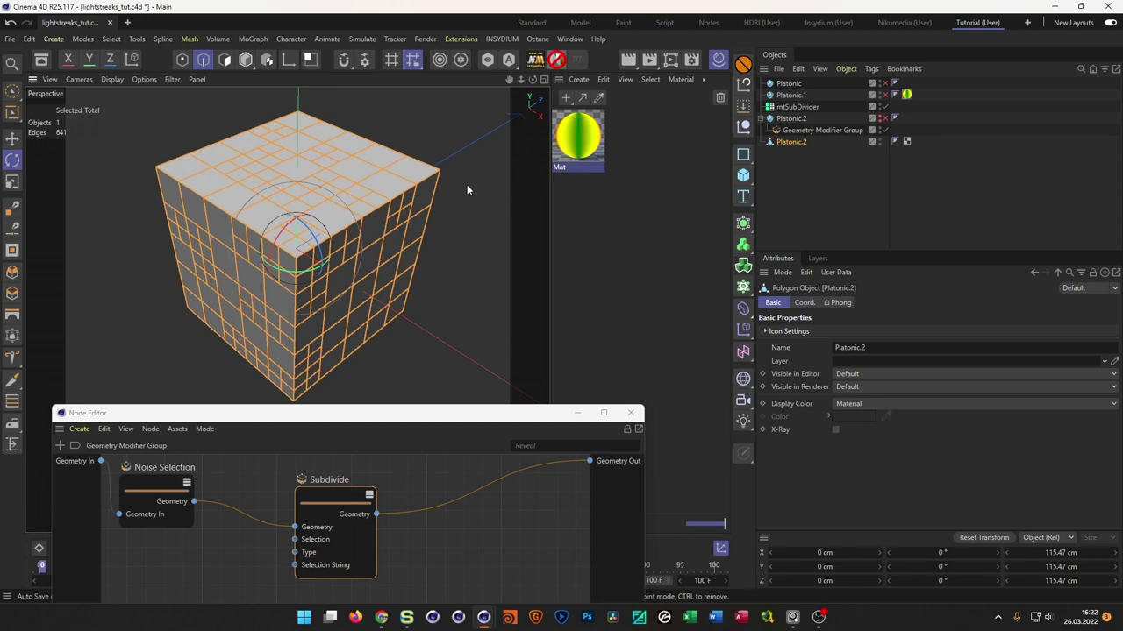
right_click(467, 183)
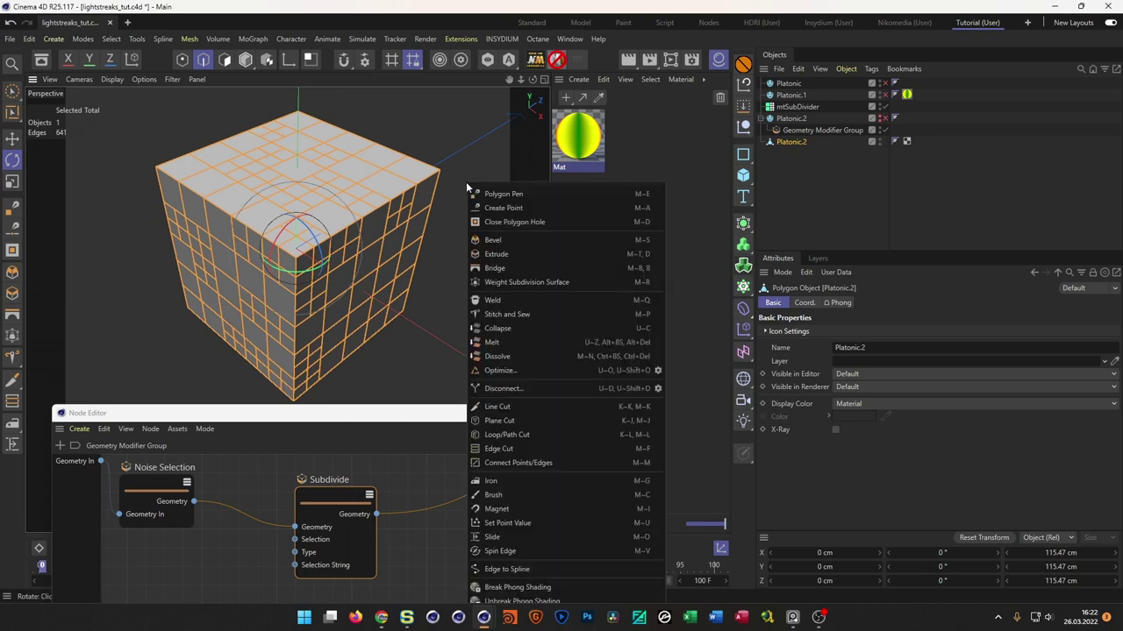
left_click(504, 388)
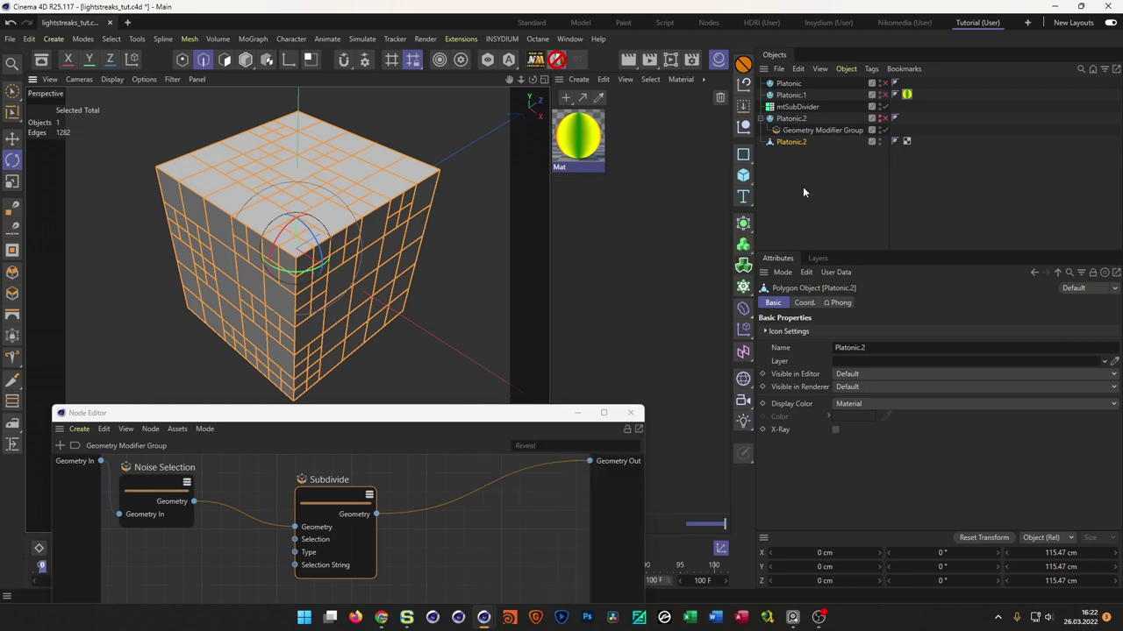
- Use Check Mesh to select and delete the 130 stray edge points, then disable it
left_click(510, 224)
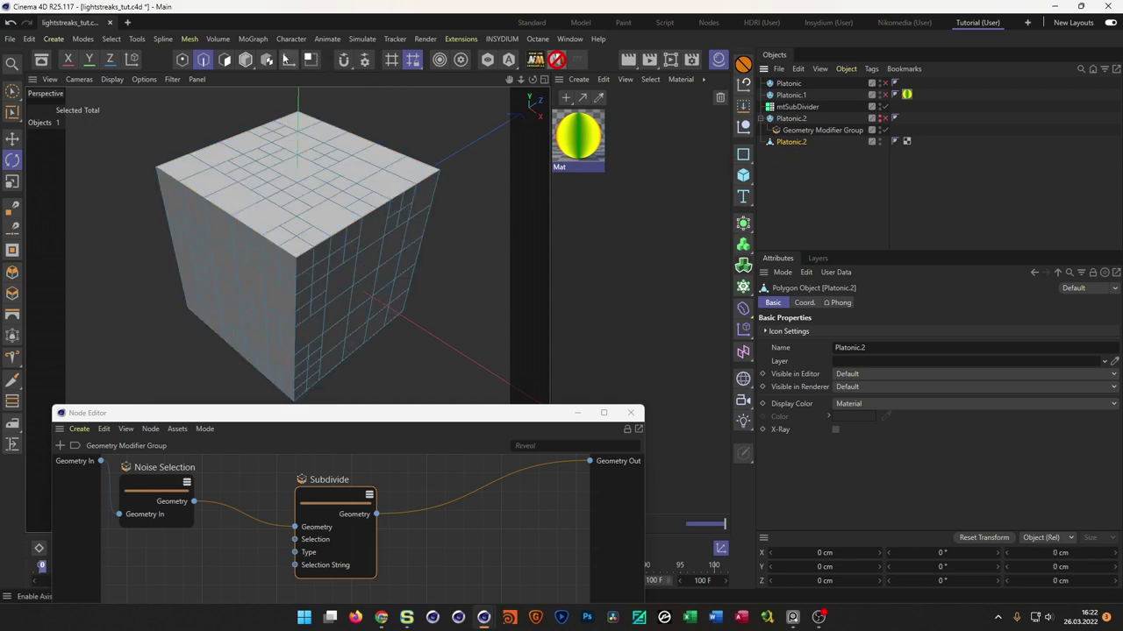
left_click(365, 60)
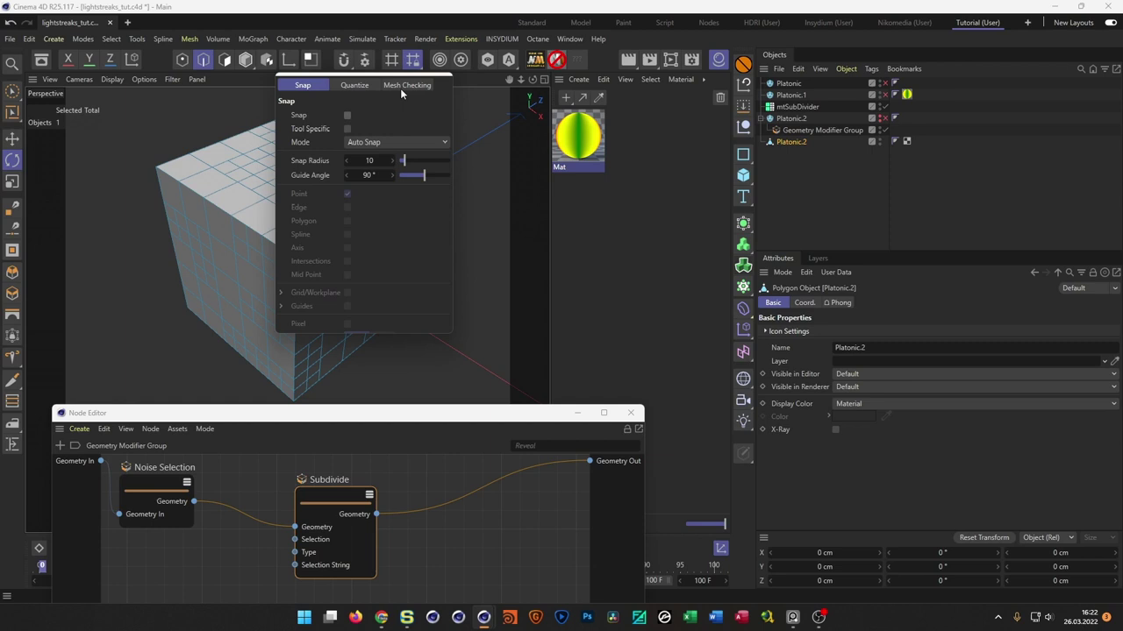
left_click(398, 85)
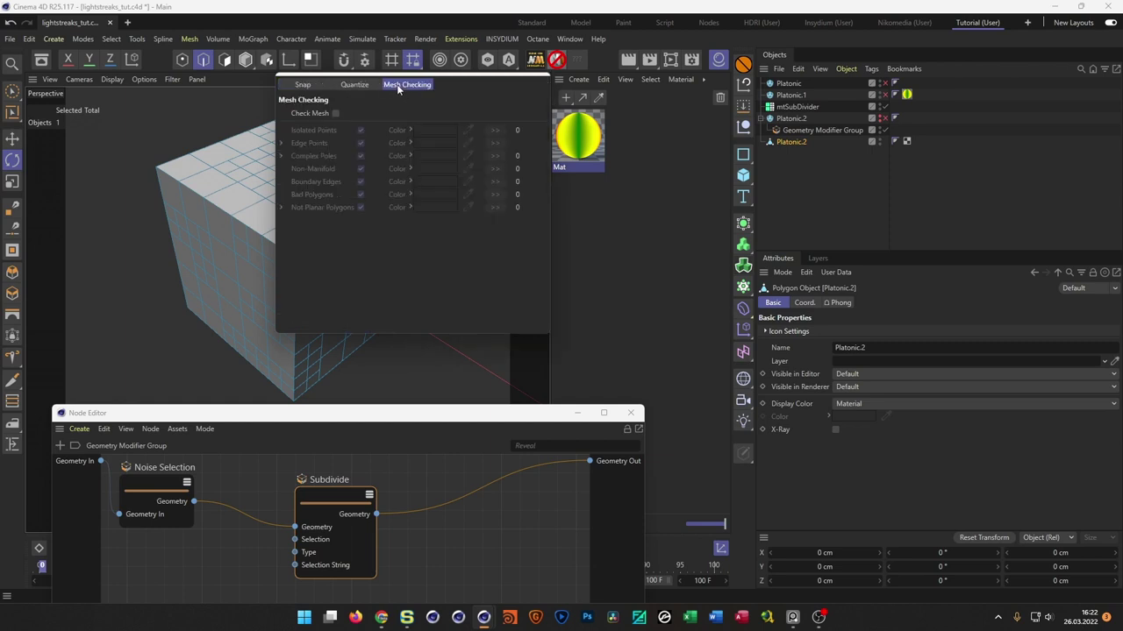
left_click(336, 113)
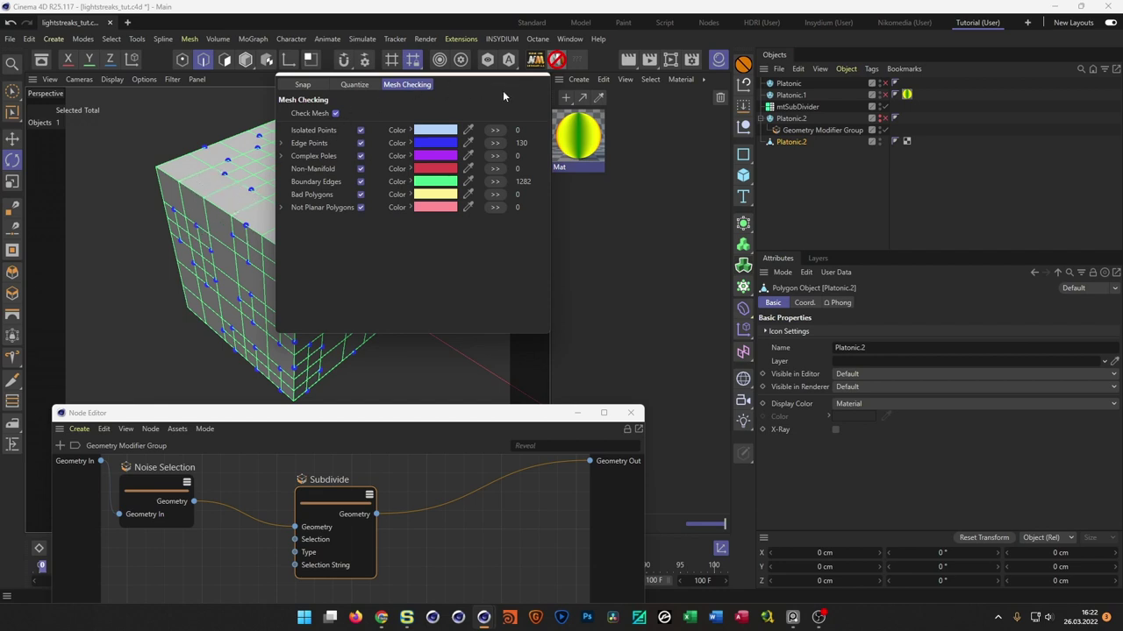
left_click(495, 143)
key("Delete")
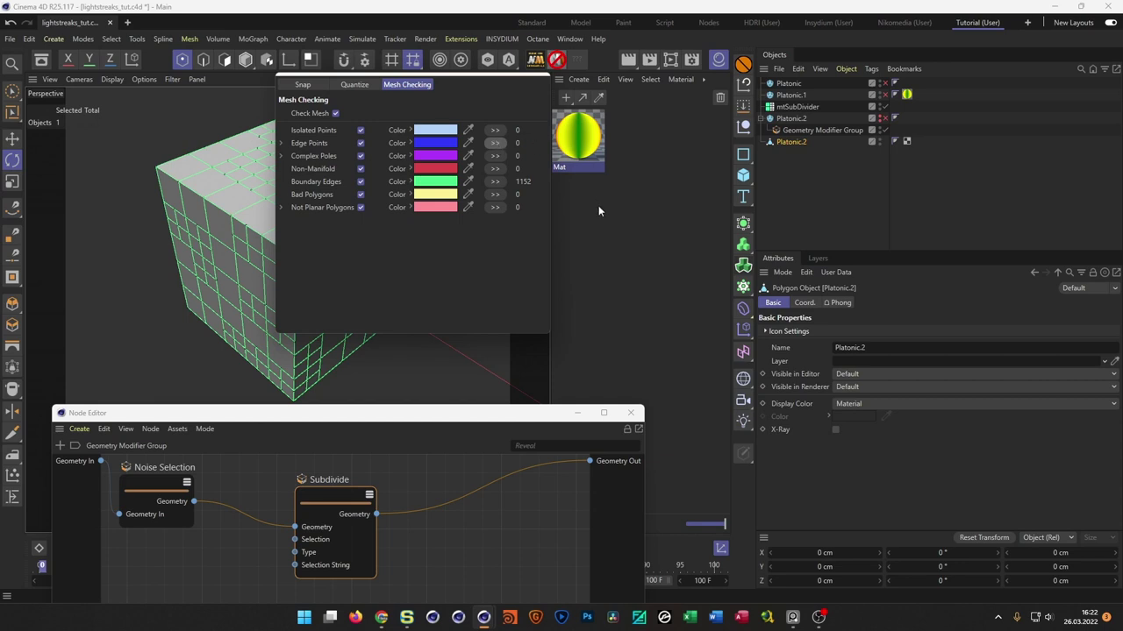
left_click(336, 113)
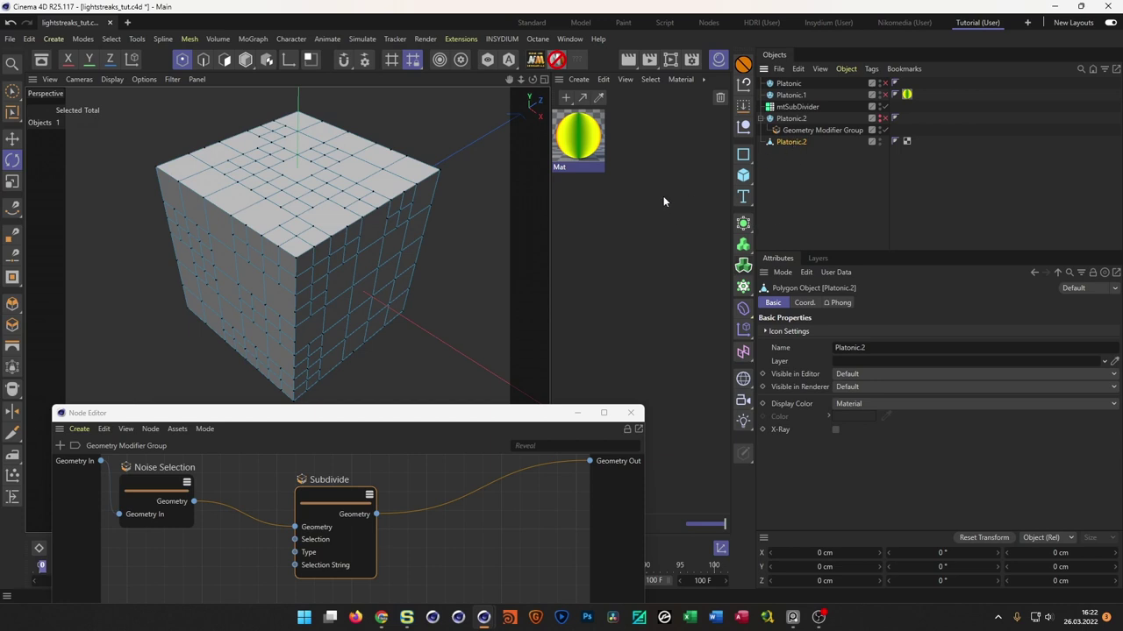
- Move the Geometry Modifier Group under Platonic.2 in the Object Manager
left_click(246, 60)
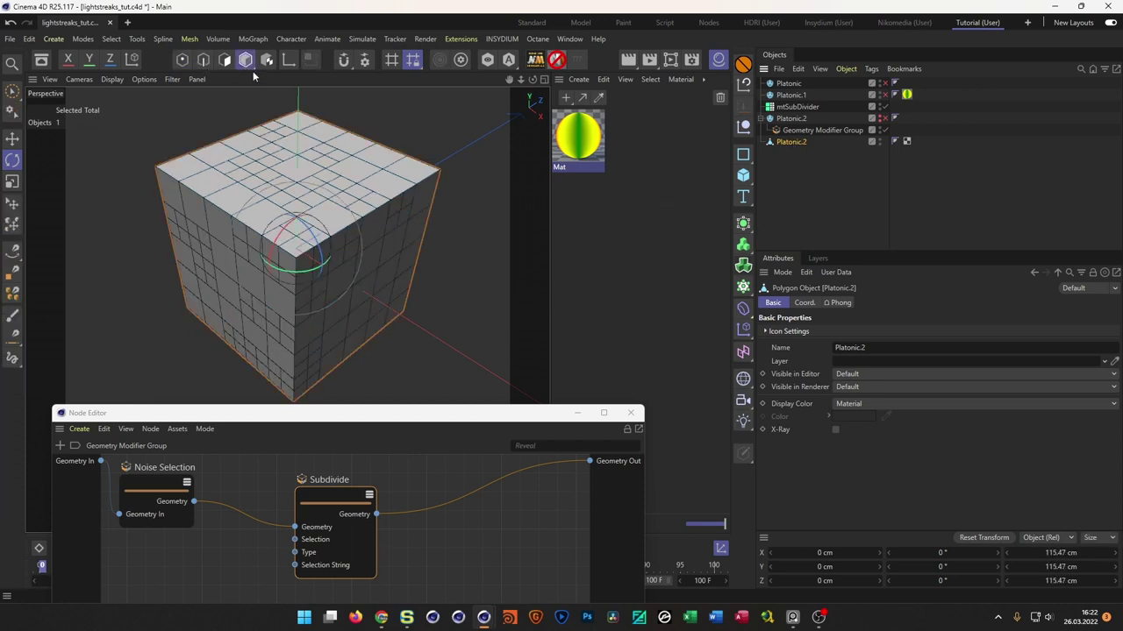
left_click(802, 131)
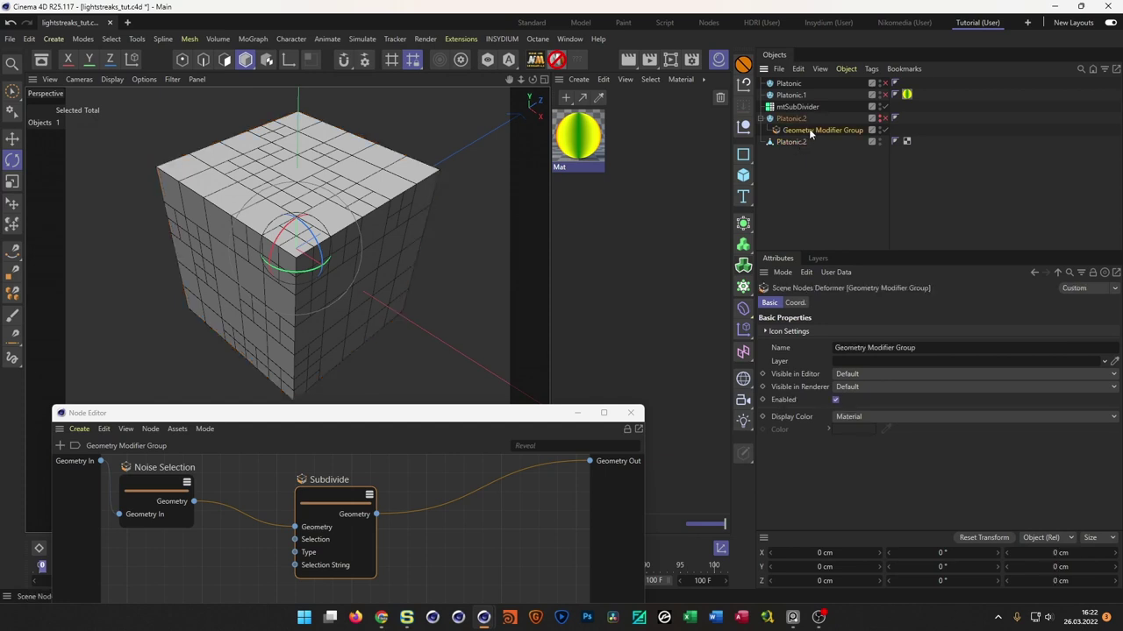
left_click_drag(809, 132, 801, 142)
left_click_drag(518, 415, 567, 330)
- Raise the noise Seed to 129 and set Subdivide's Subdivisions to 2
left_click(202, 396)
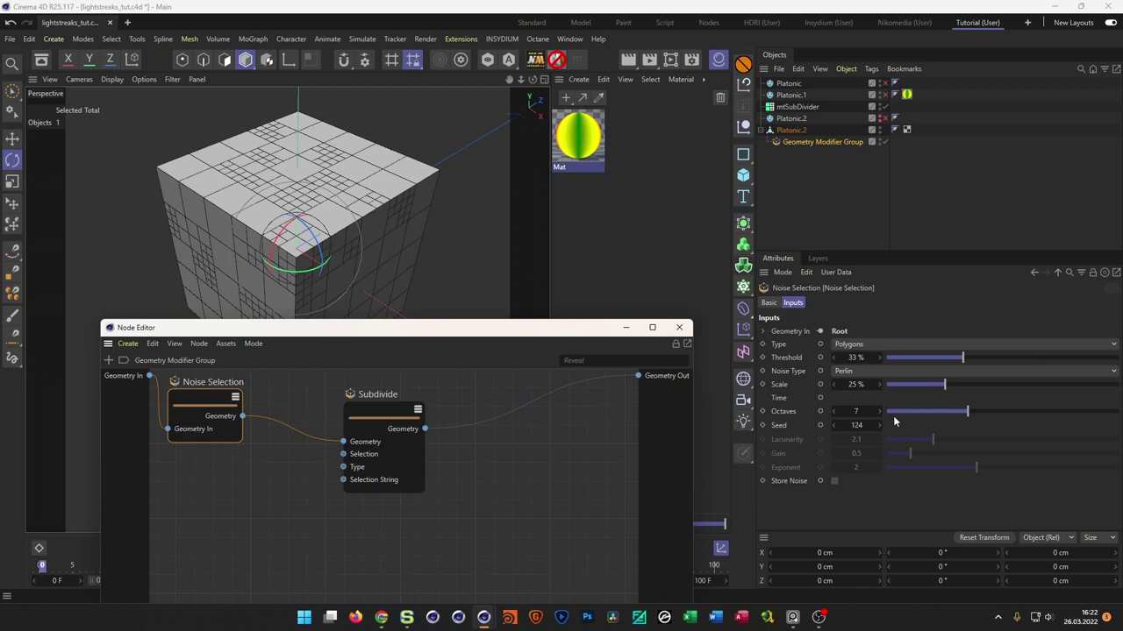
left_click(880, 425)
left_click(880, 426)
left_click(880, 425)
left_click(880, 425)
left_click(879, 425)
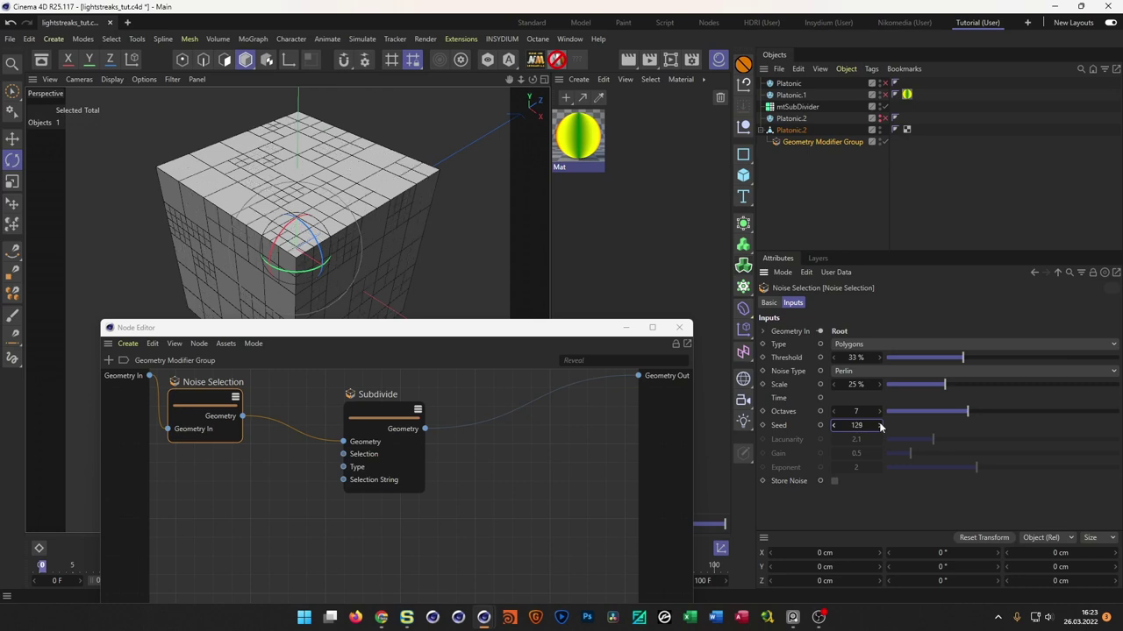
left_click(378, 416)
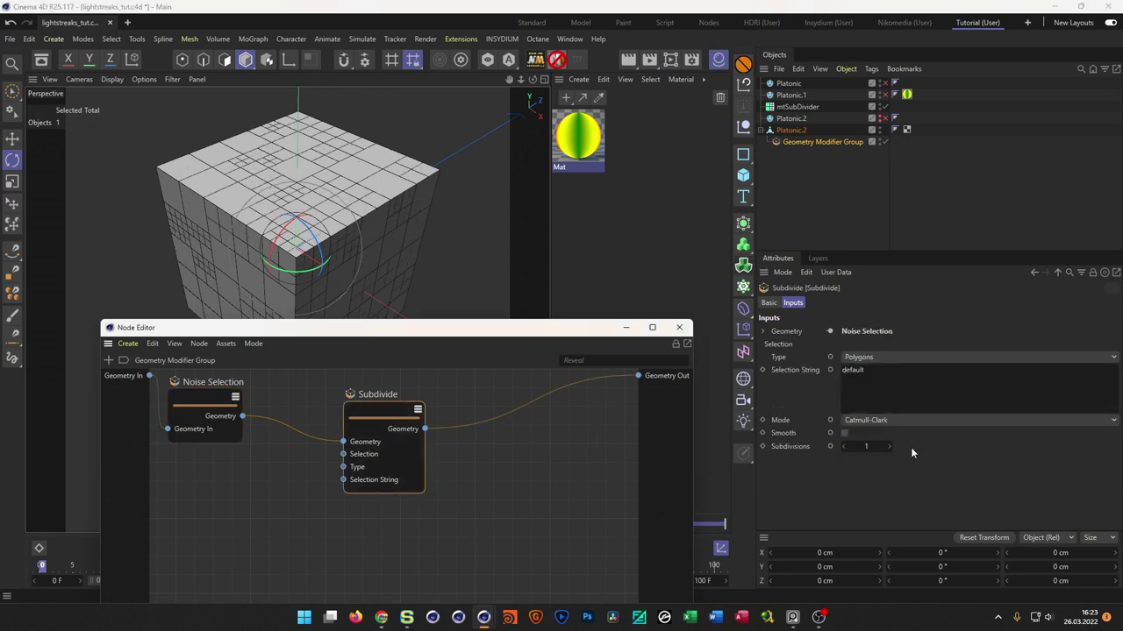
left_click(889, 447)
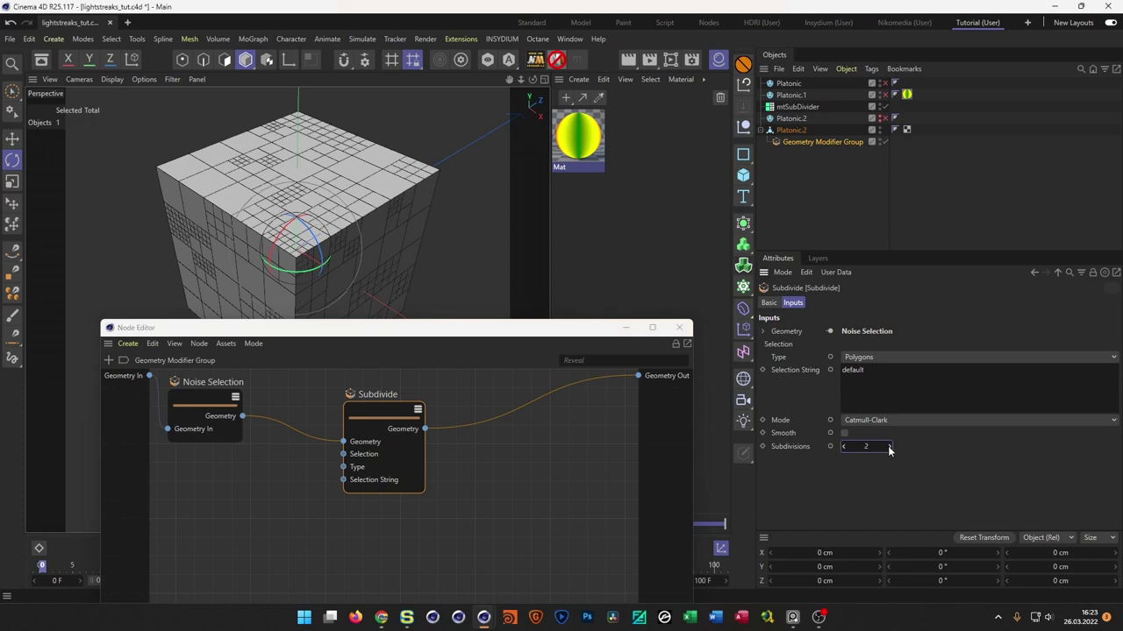
- Step the Noise Selection Seed further up to 137
left_click(235, 399)
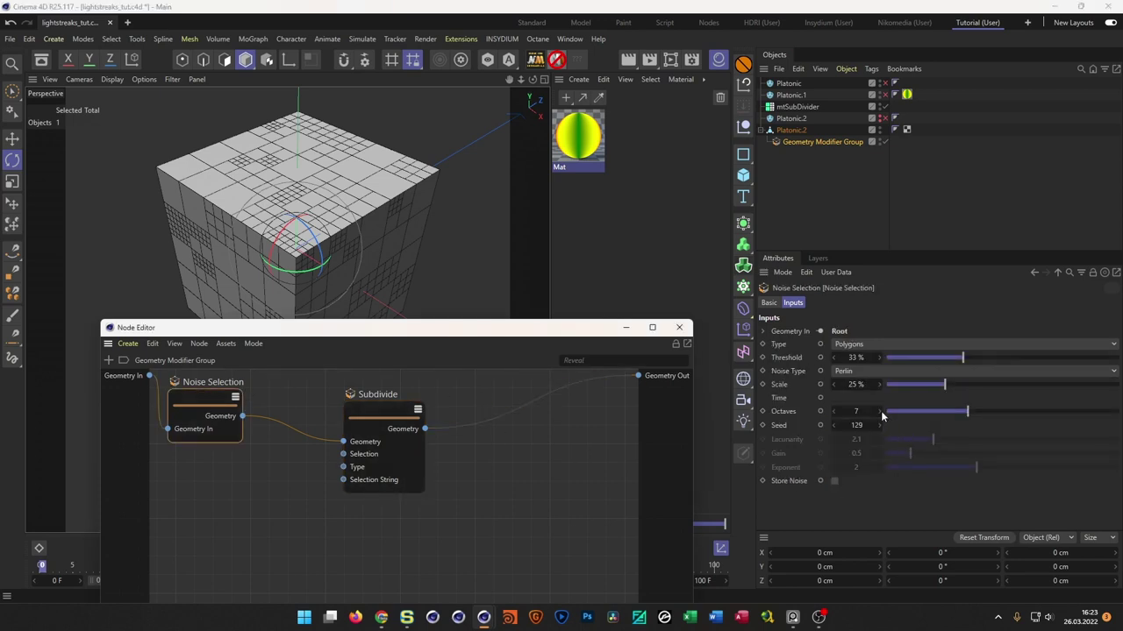
left_click(879, 425)
left_click(880, 425)
left_click(879, 425)
left_click(880, 424)
left_click(879, 424)
left_click(880, 424)
left_click(880, 425)
left_click(880, 425)
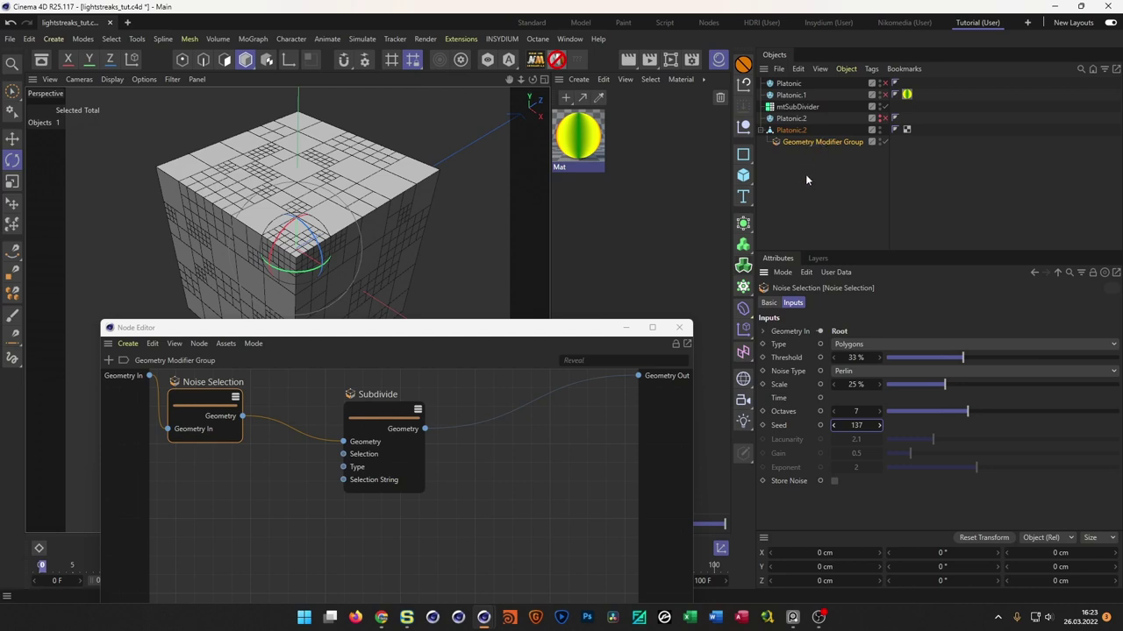
left_click_drag(411, 329, 362, 355)
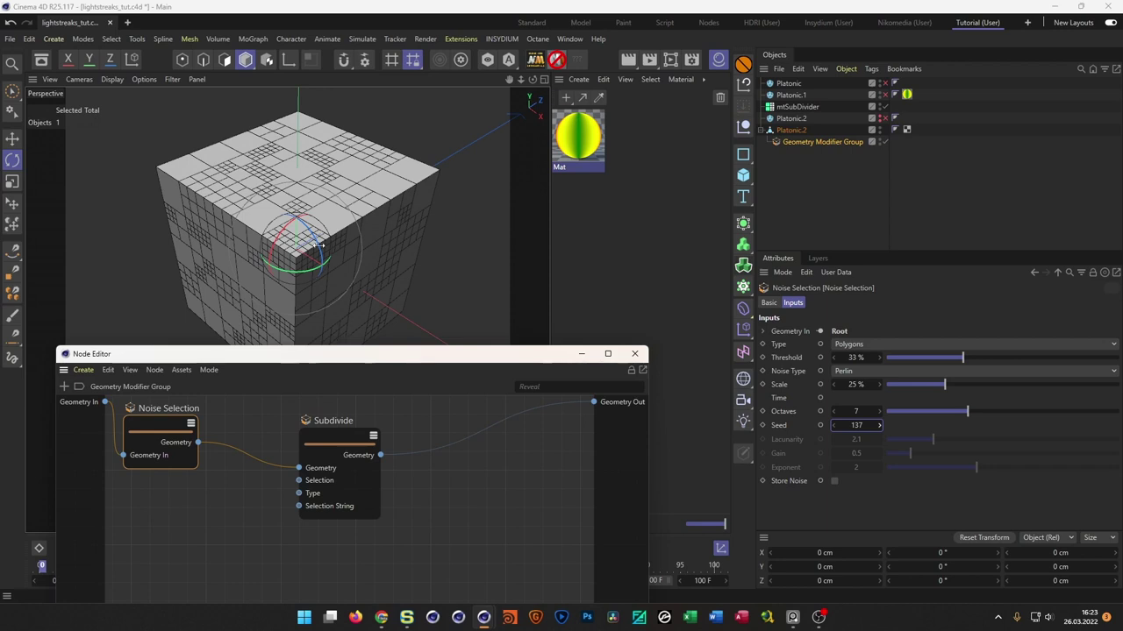
- Orbit the cube and shift the Subdivide node left to make room in the graph
scroll(321, 246, "up", 3)
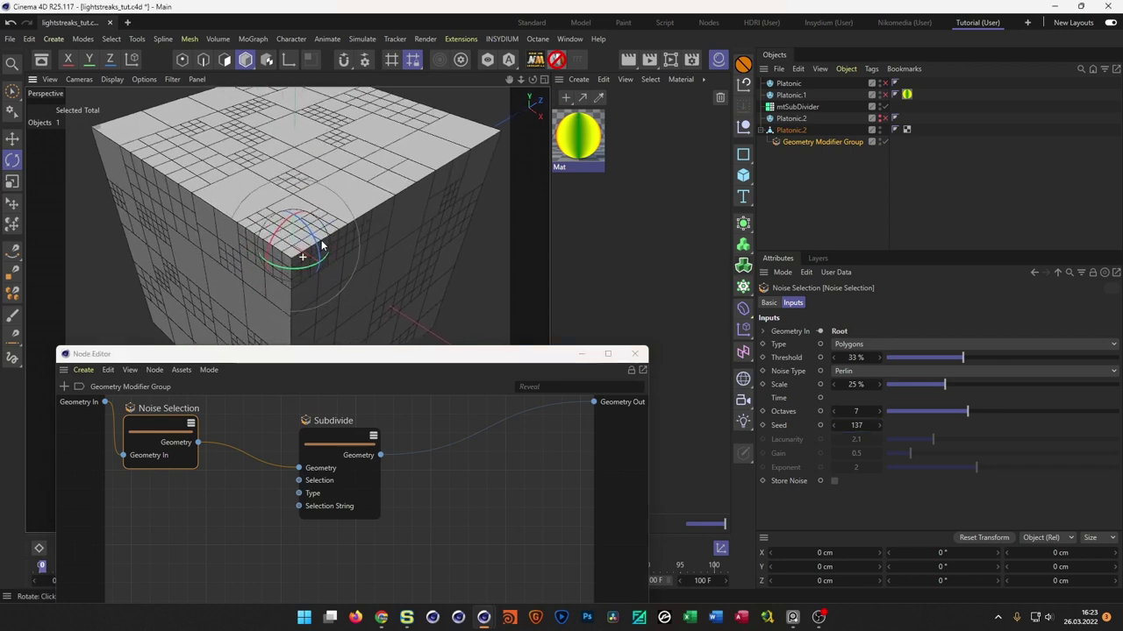
scroll(321, 245, "down", 4)
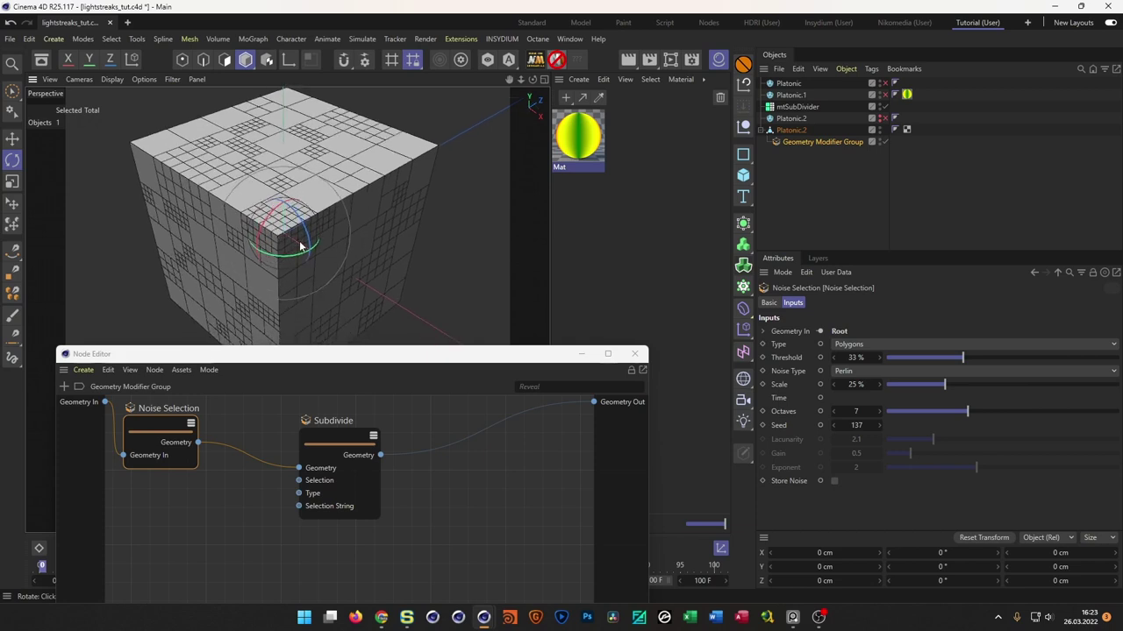
scroll(282, 246, "up", 5)
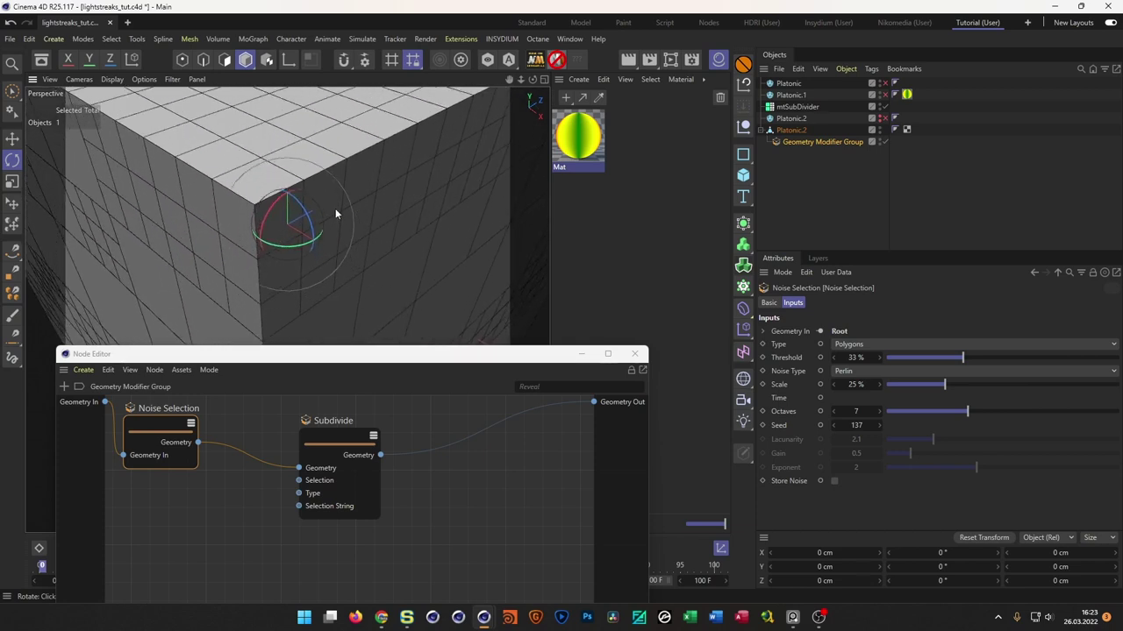
left_click_drag(296, 215, 332, 198)
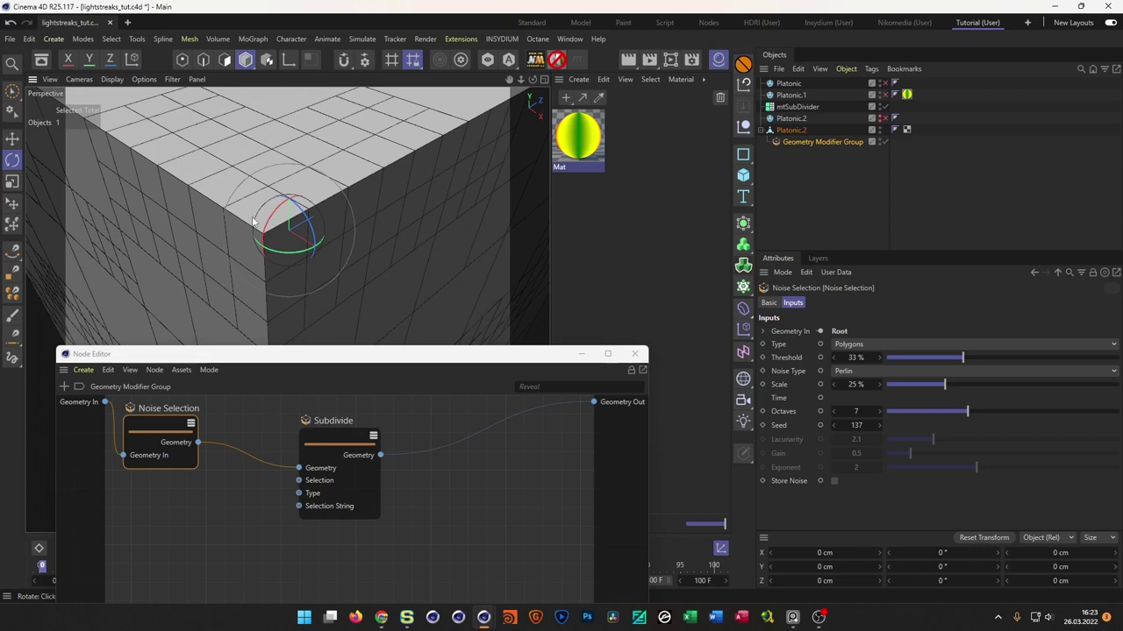
left_click_drag(384, 355, 763, 261)
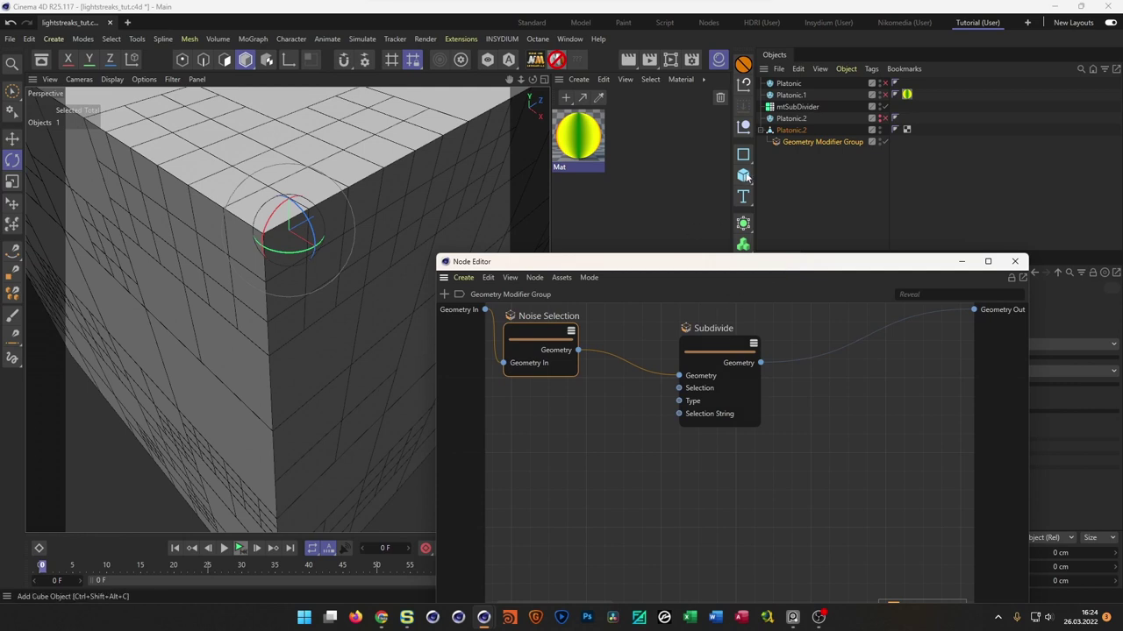
left_click_drag(307, 341, 276, 388, "alt")
left_click(704, 347)
left_click_drag(706, 348, 650, 355)
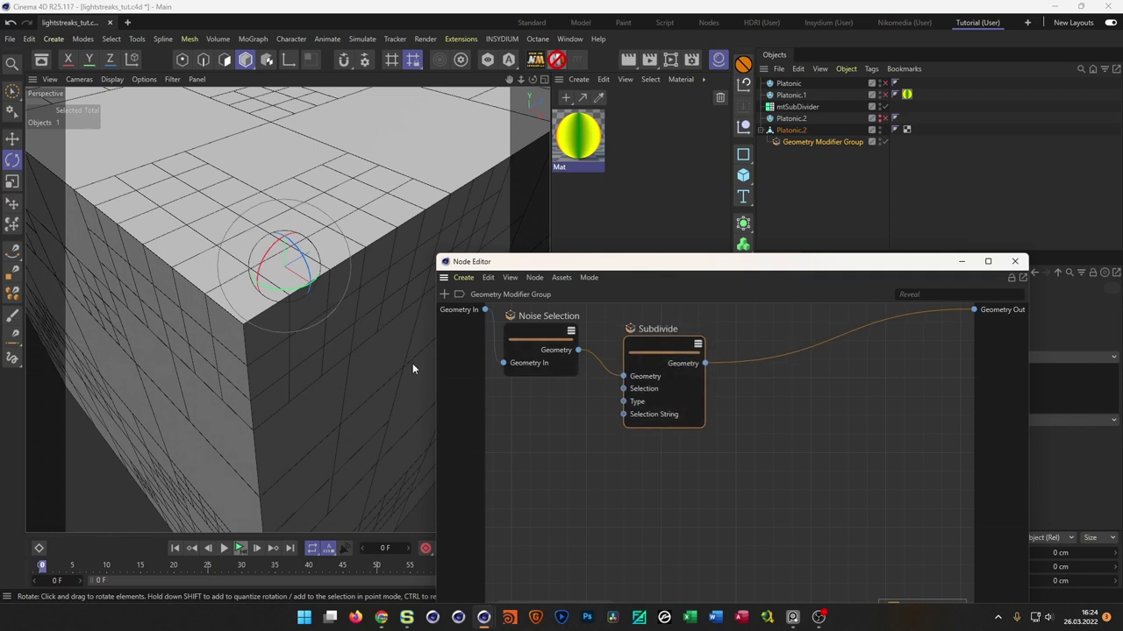
left_click_drag(656, 347, 662, 353)
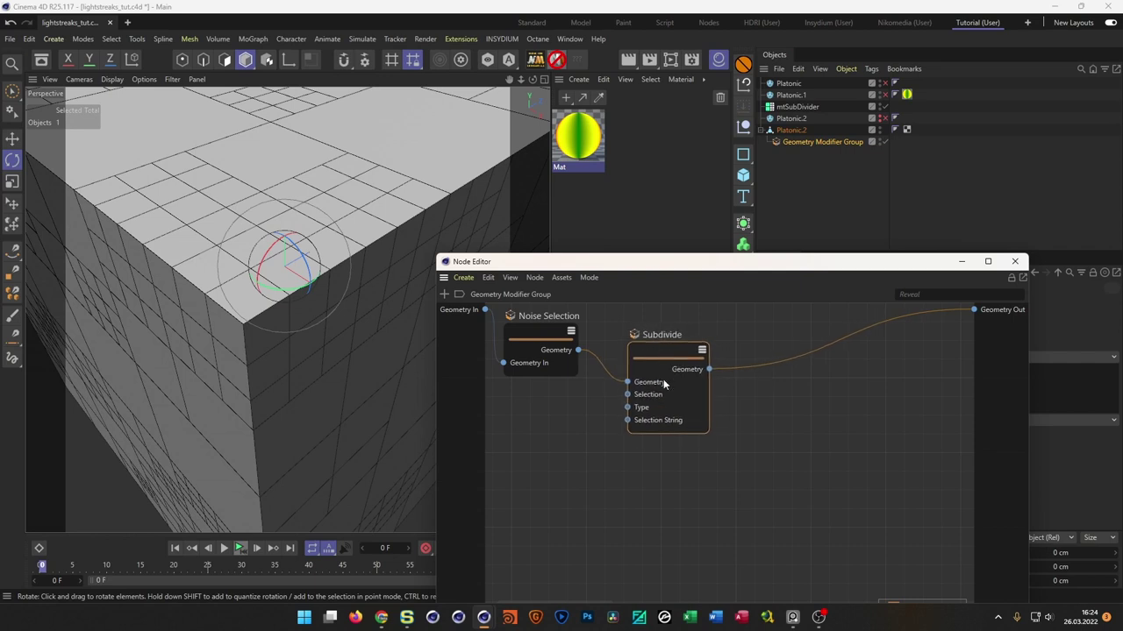
left_click(736, 473)
- Insert a 20% Inset node between Subdivide and Geometry Out
double_click(742, 471)
type("inset")
key("Down")
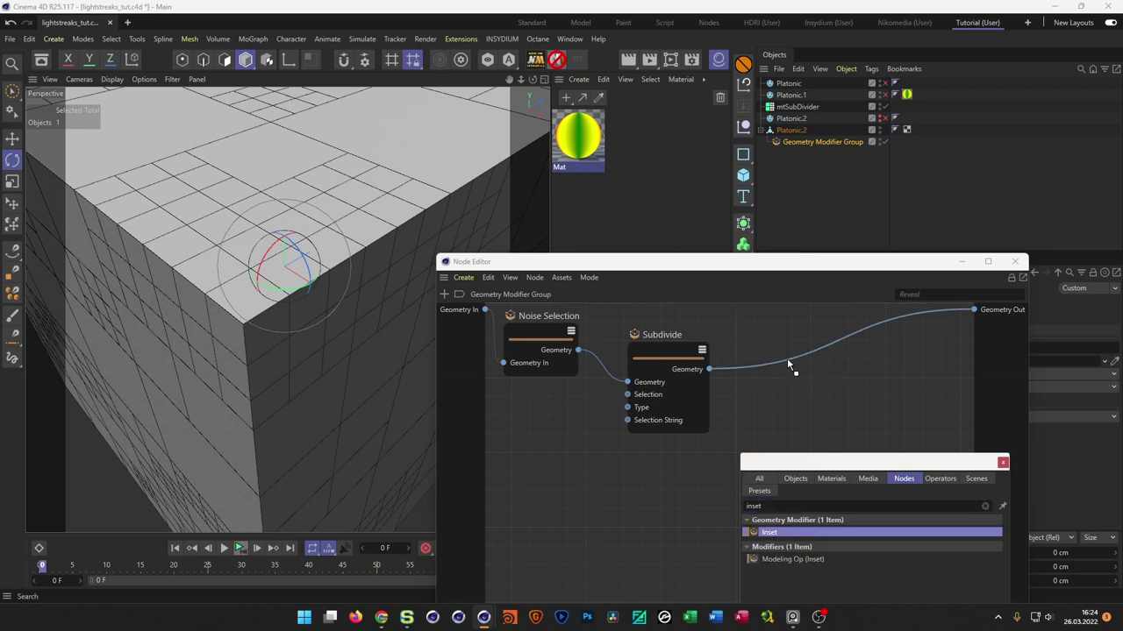
key("Return")
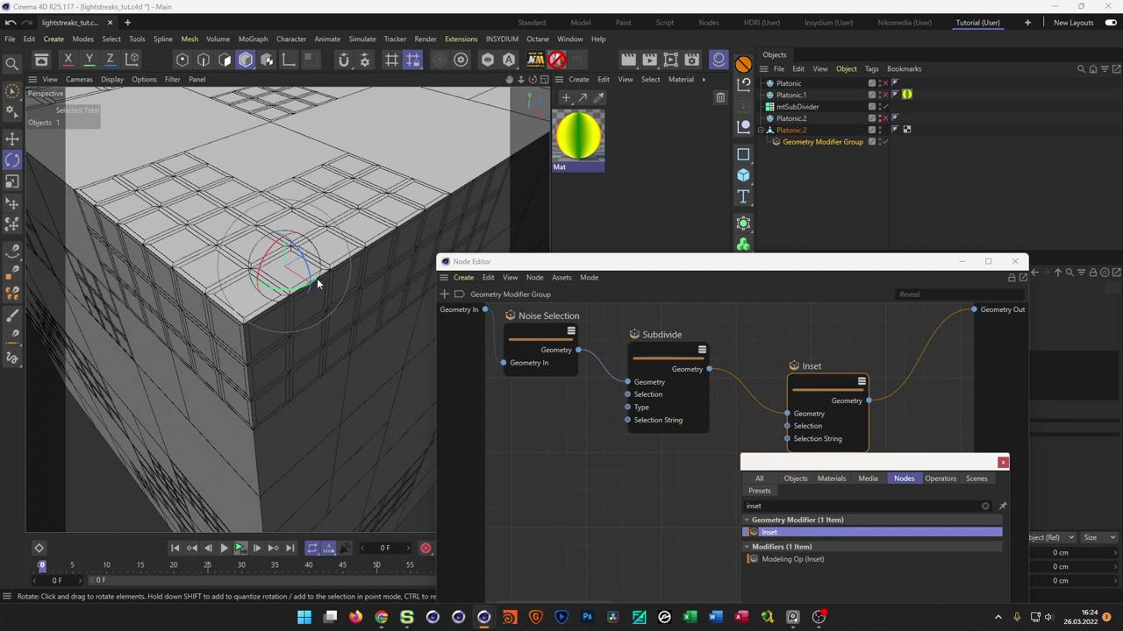
left_click(766, 279)
left_click_drag(766, 279, 661, 503)
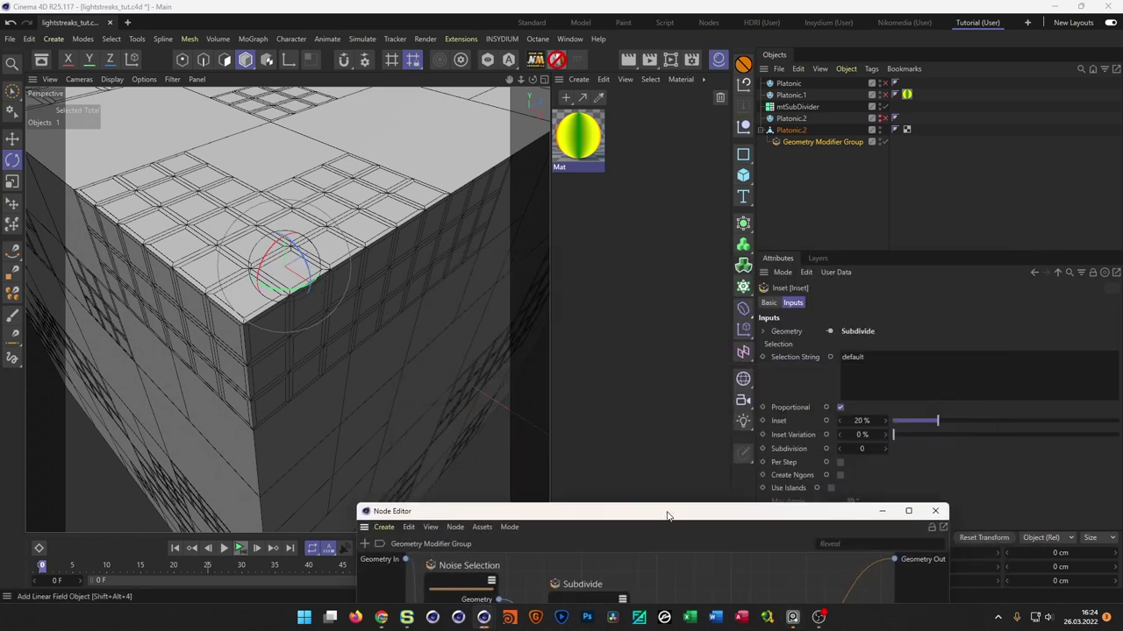
- Inspect the inset panels around the cube and reposition the Inset node in the graph
scroll(352, 280, "up", 4)
scroll(341, 356, "up", 1)
mouse_move(203, 249)
left_mouse_down("alt")
mouse_move(459, 242)
mouse_move(190, 249)
left_mouse_up("alt")
scroll(276, 349, "down", 3)
left_click_drag(276, 349, 338, 230, "alt")
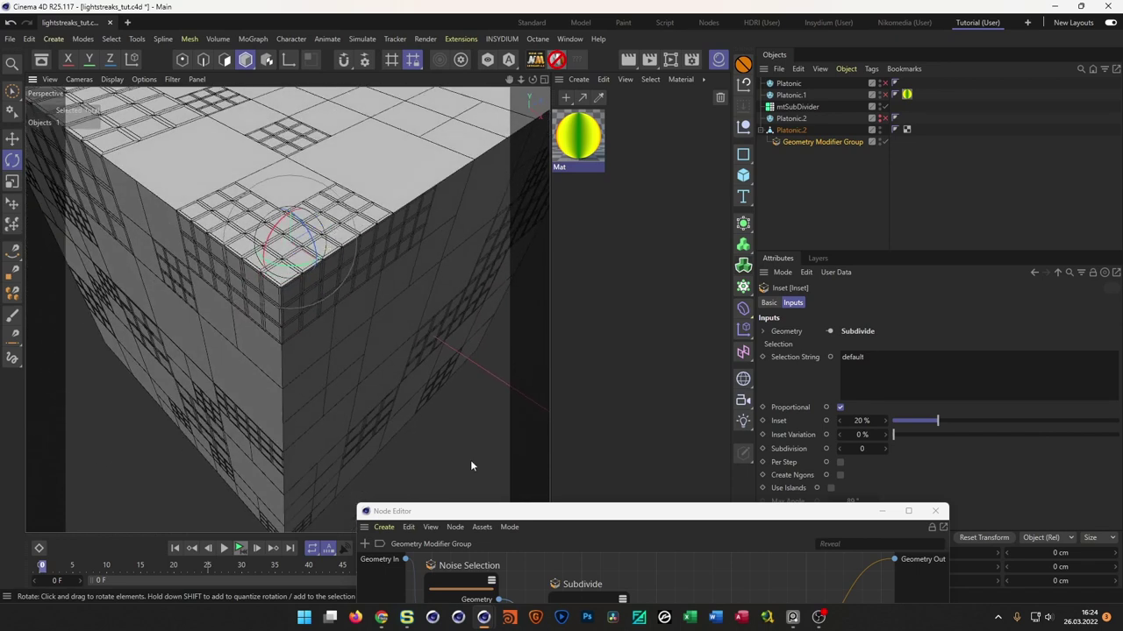
left_click_drag(522, 513, 457, 334)
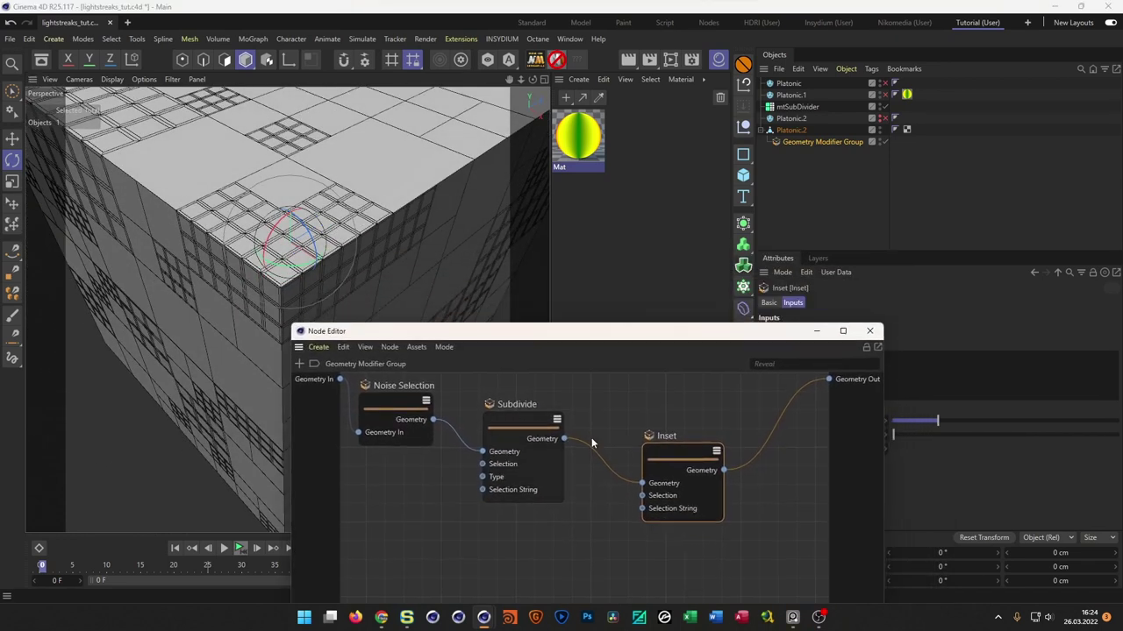
left_click_drag(661, 452, 751, 406)
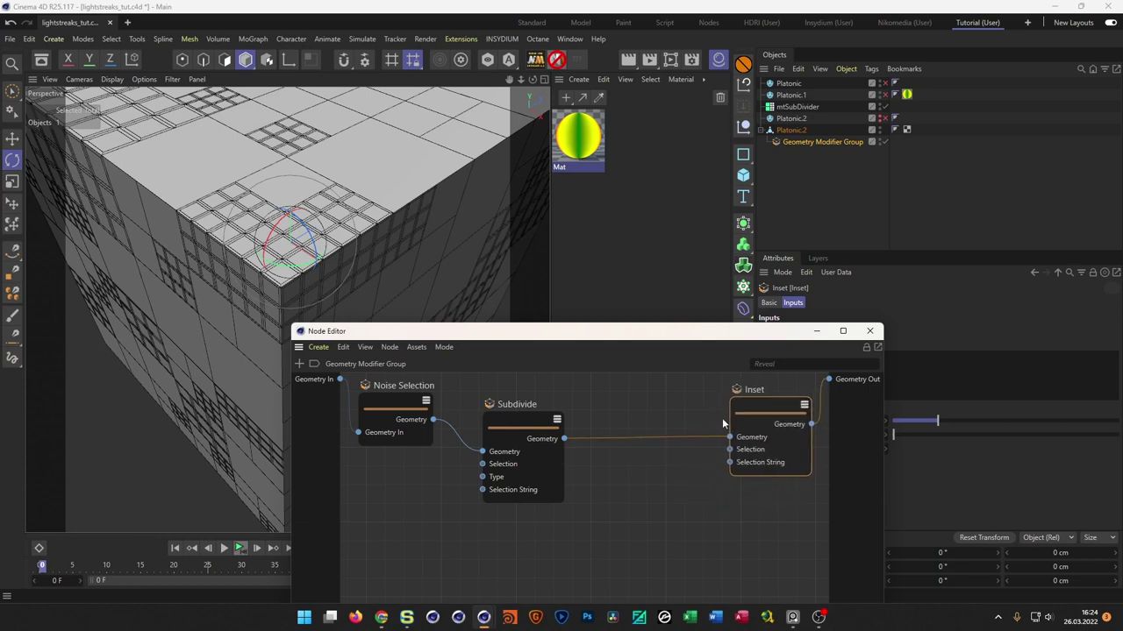
- Add a Select node from the node search between Subdivide and Inset
left_click(634, 491)
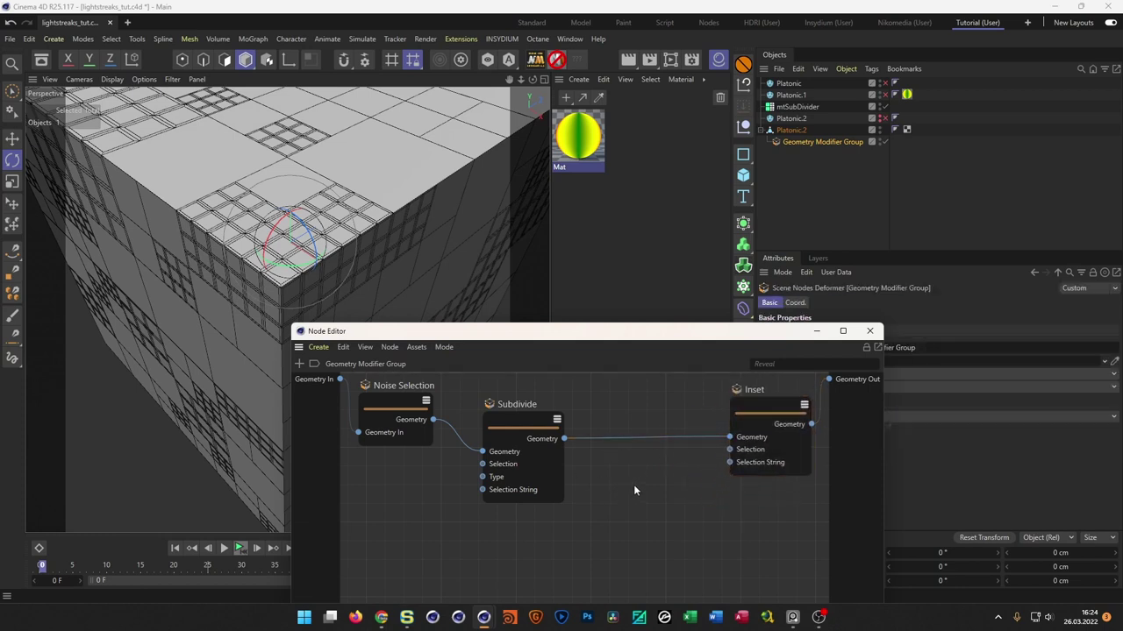
double_click(634, 491)
type("sele")
left_click_drag(675, 481, 910, 294)
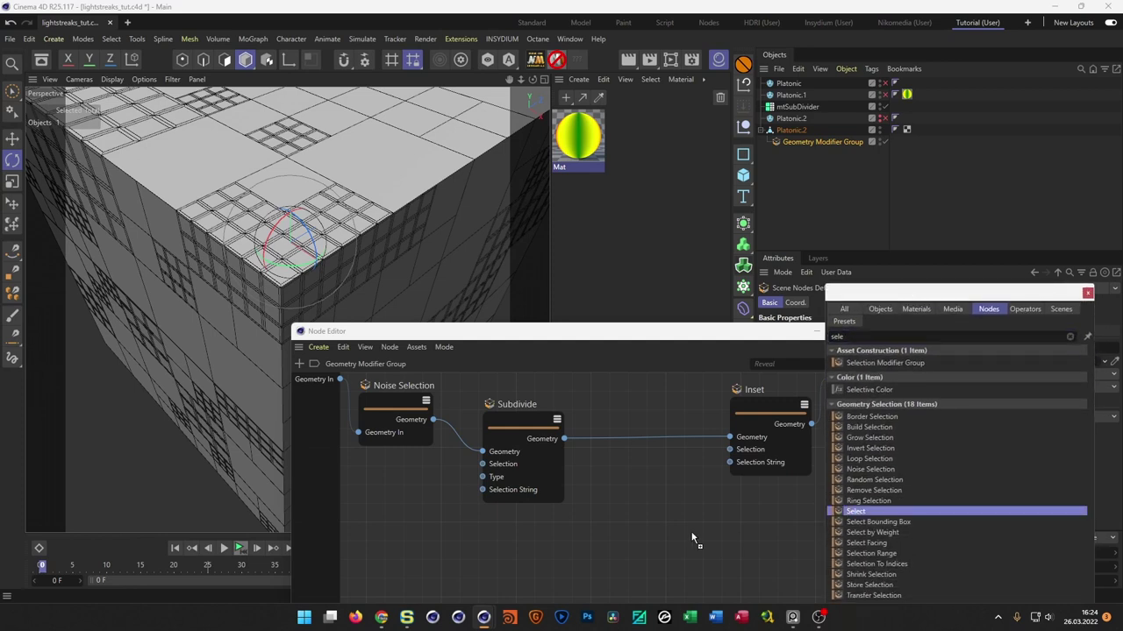
left_click(638, 436)
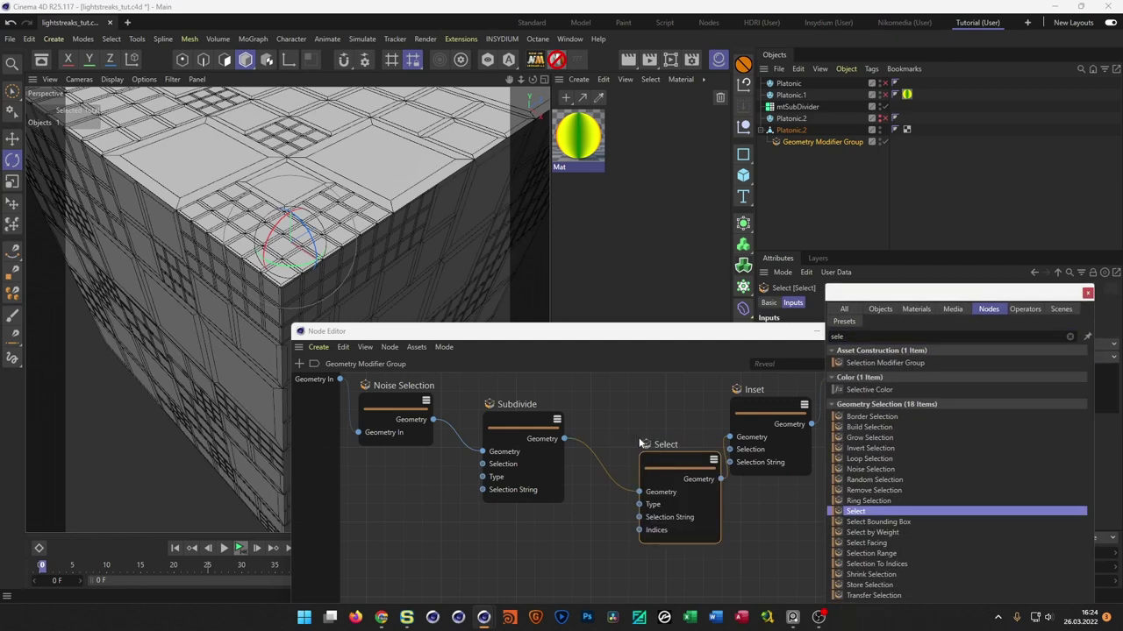
left_click(1087, 294)
- Seat the Select node in the chain before Inset, then select the Inset node
left_click_drag(751, 338, 669, 414)
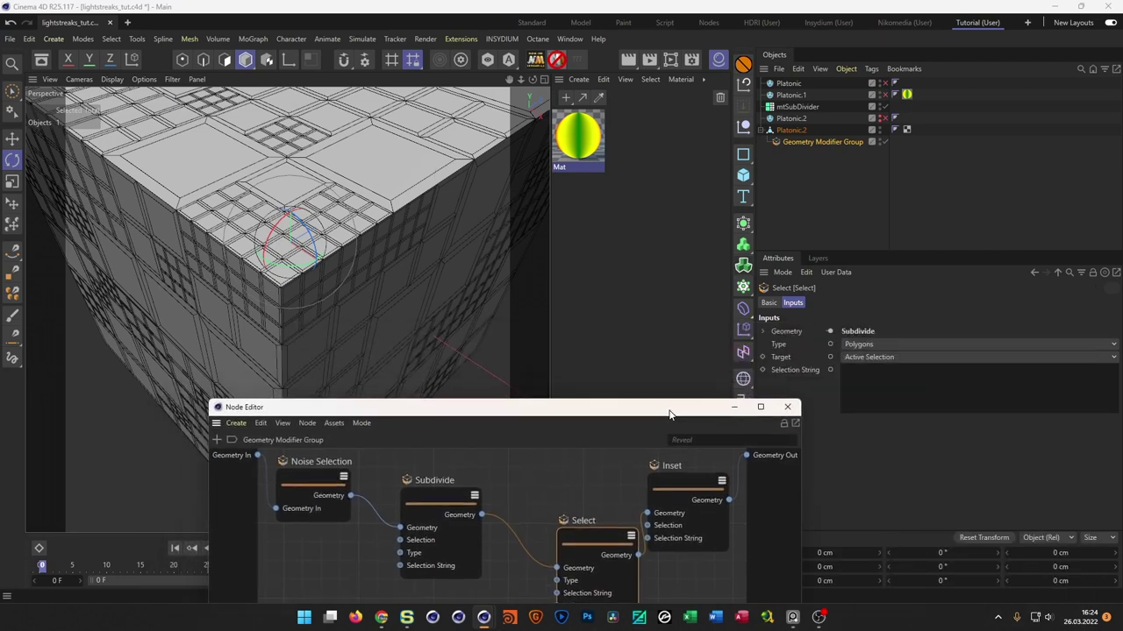
left_click_drag(186, 202, 285, 242, "alt")
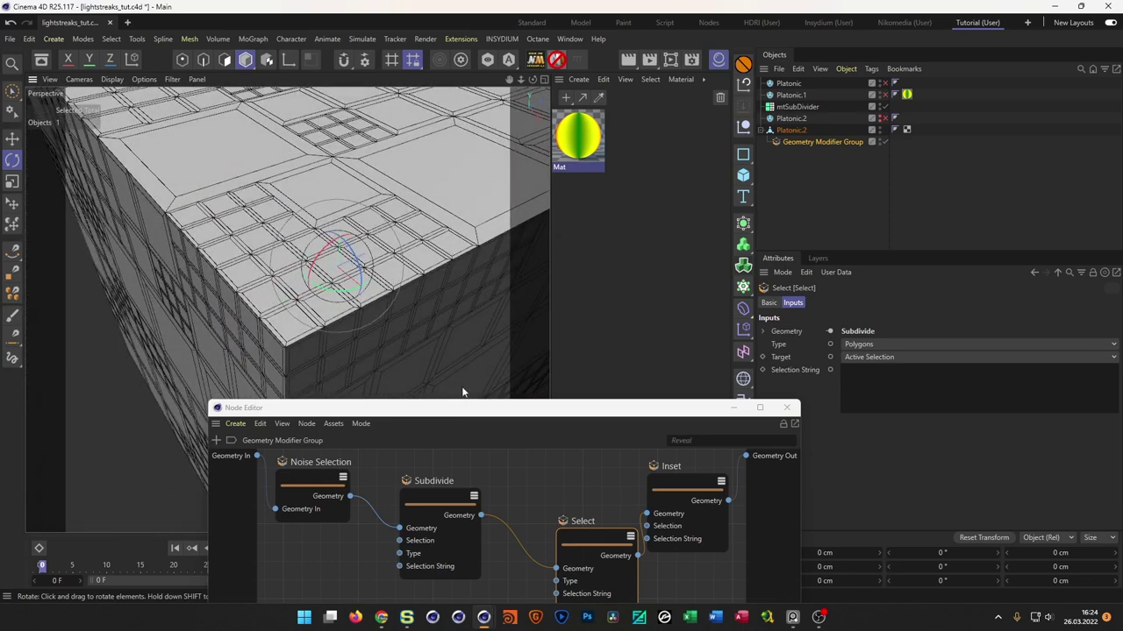
left_click_drag(471, 408, 474, 307)
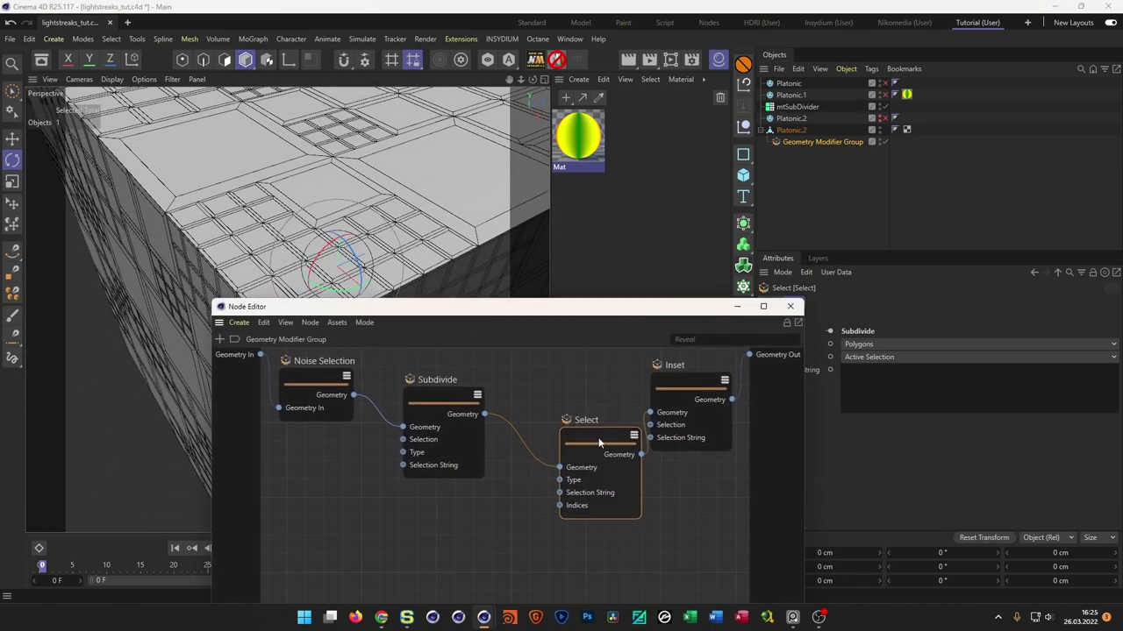
left_click_drag(599, 442, 563, 409)
left_click_drag(670, 384, 656, 392)
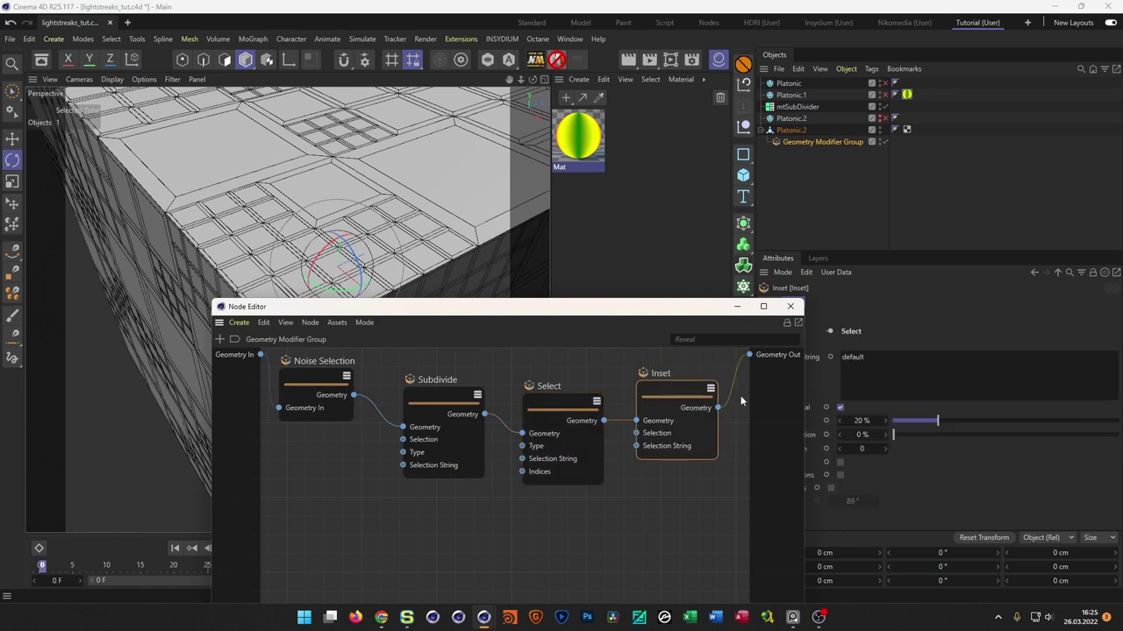
left_click_drag(635, 311, 564, 420)
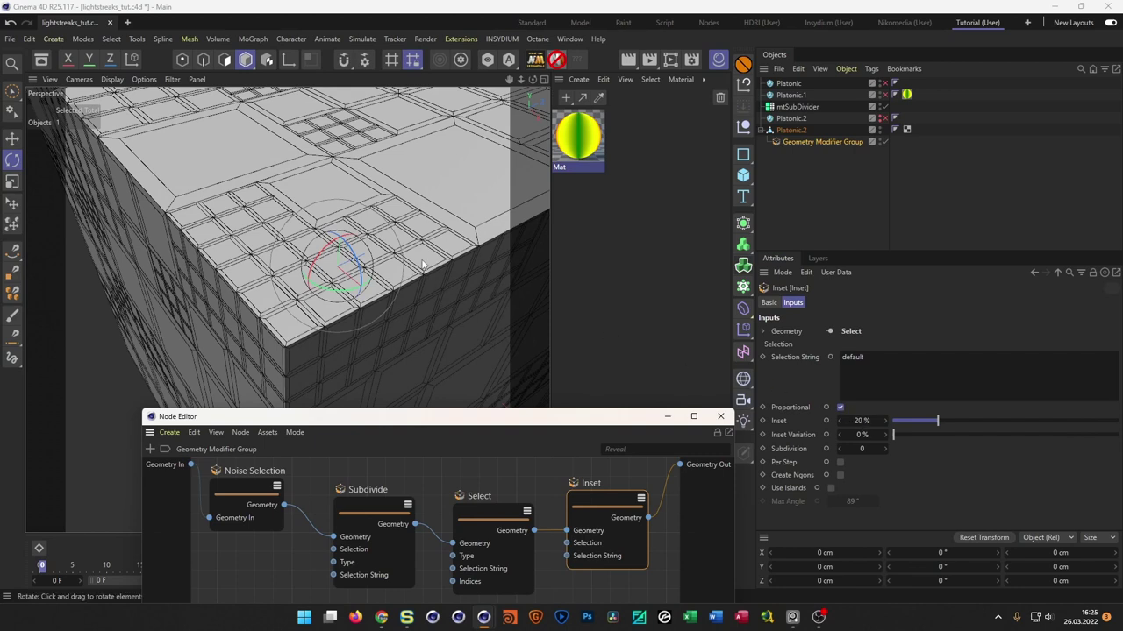
- Switch the inset to a fixed 0.1 cm distance and inspect the gaps
left_click(840, 408)
left_click(860, 421)
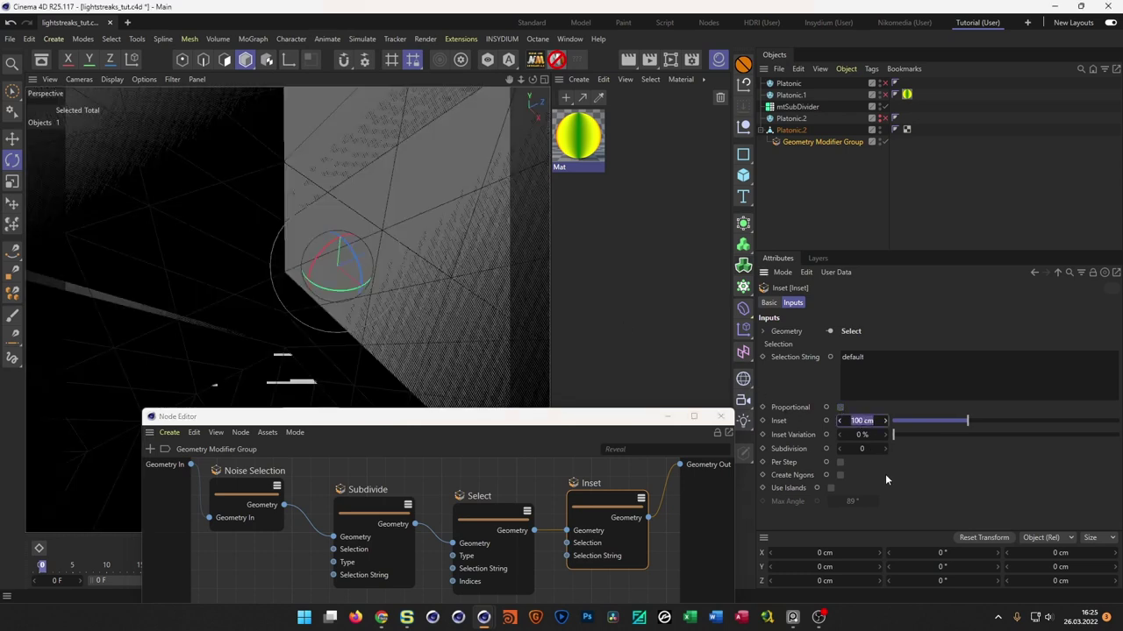
type("0.1")
key("Return")
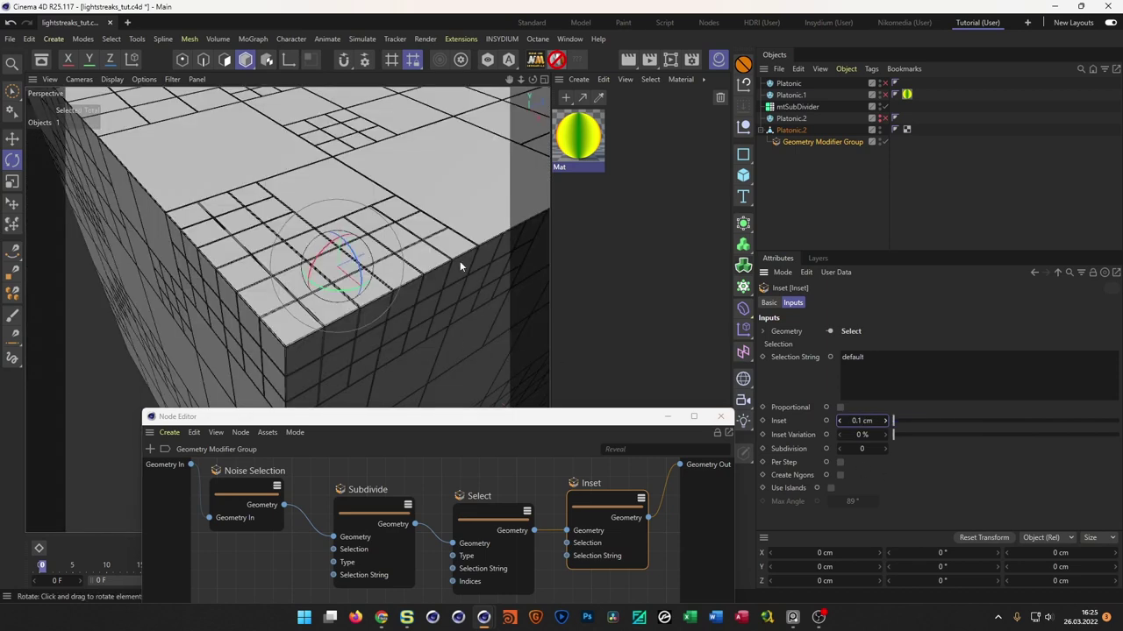
scroll(299, 316, "up", 5)
left_click_drag(171, 275, 307, 301, "alt")
left_click_drag(184, 326, 299, 292, "alt")
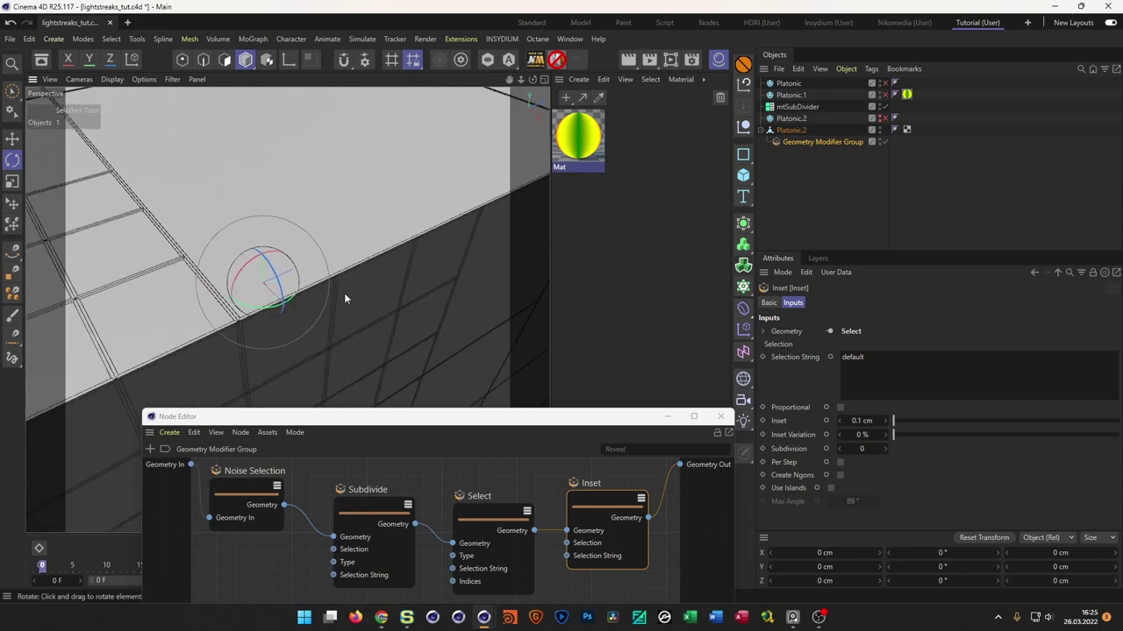
scroll(302, 297, "down", 5)
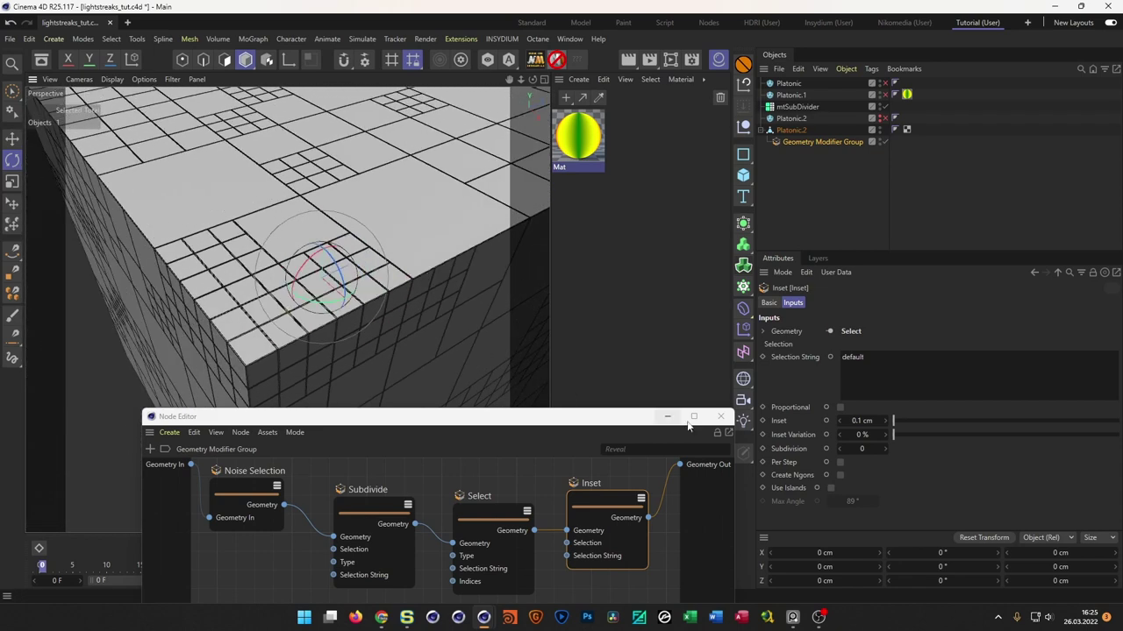
- Make the inset proportional again, trying 1 % and then 5 %
left_click(840, 408)
type("1")
key("Return")
type("5")
key("Return")
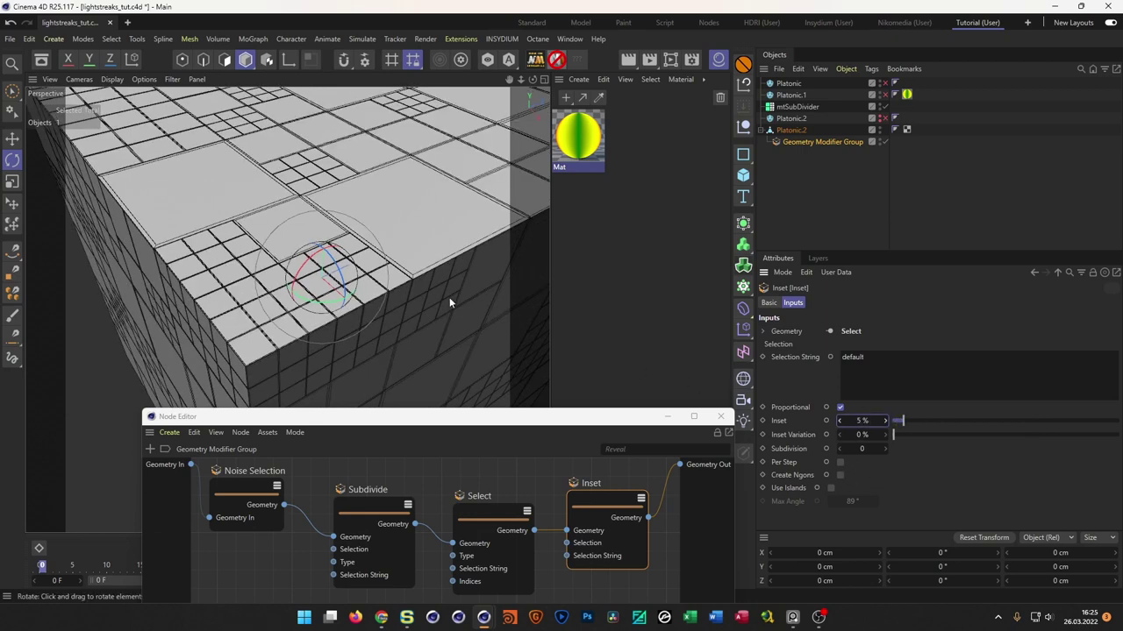
scroll(449, 298, "up", 5)
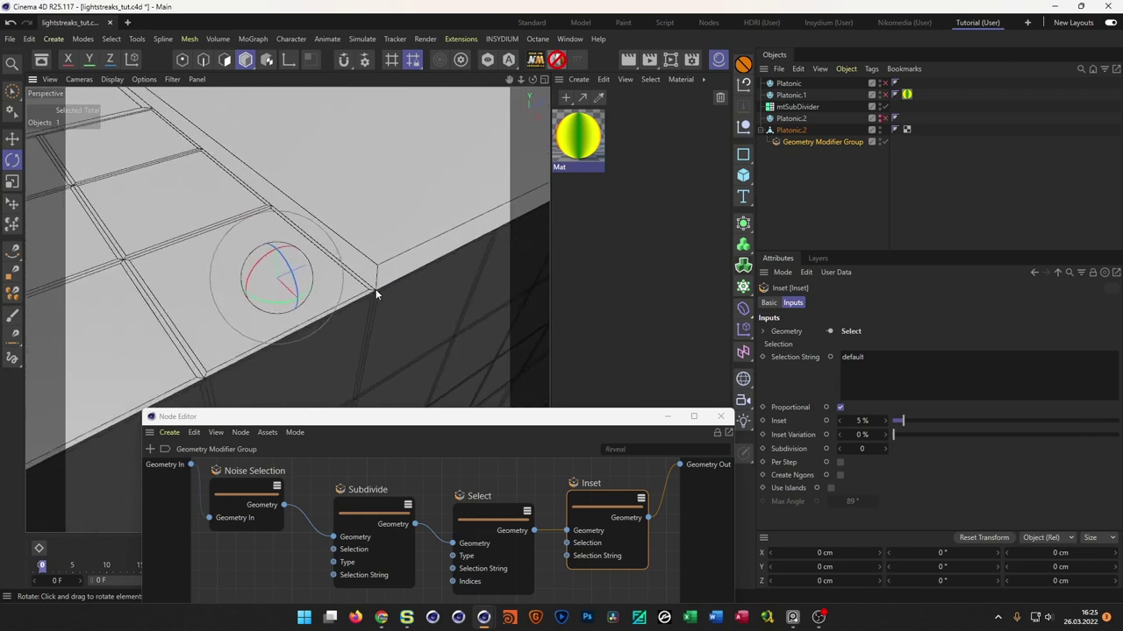
scroll(357, 270, "down", 6)
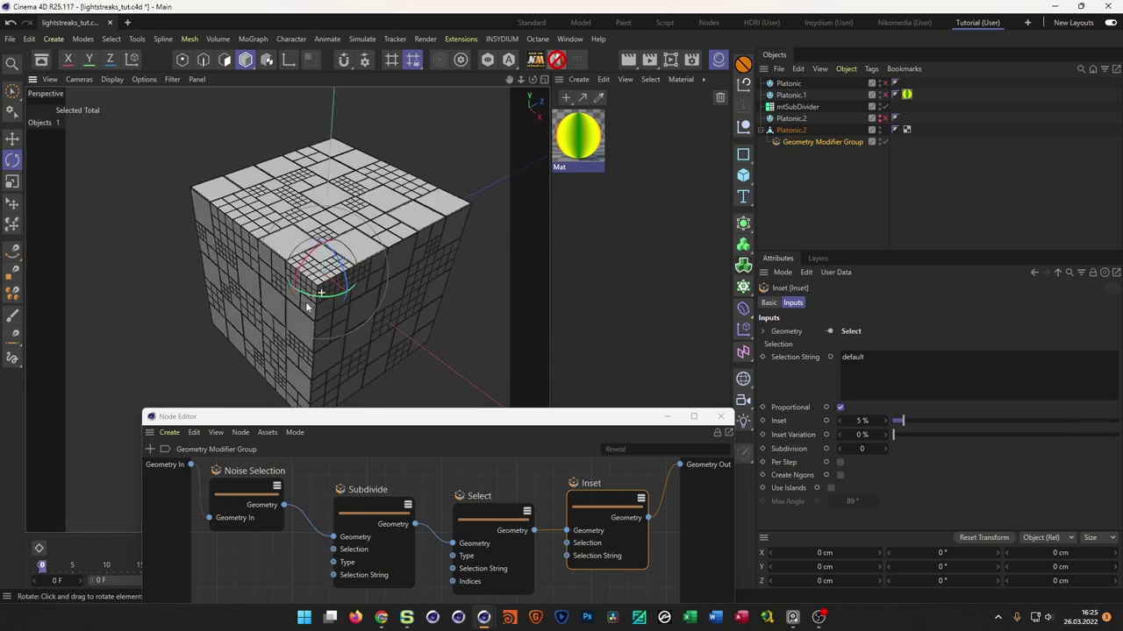
scroll(297, 288, "up", 5)
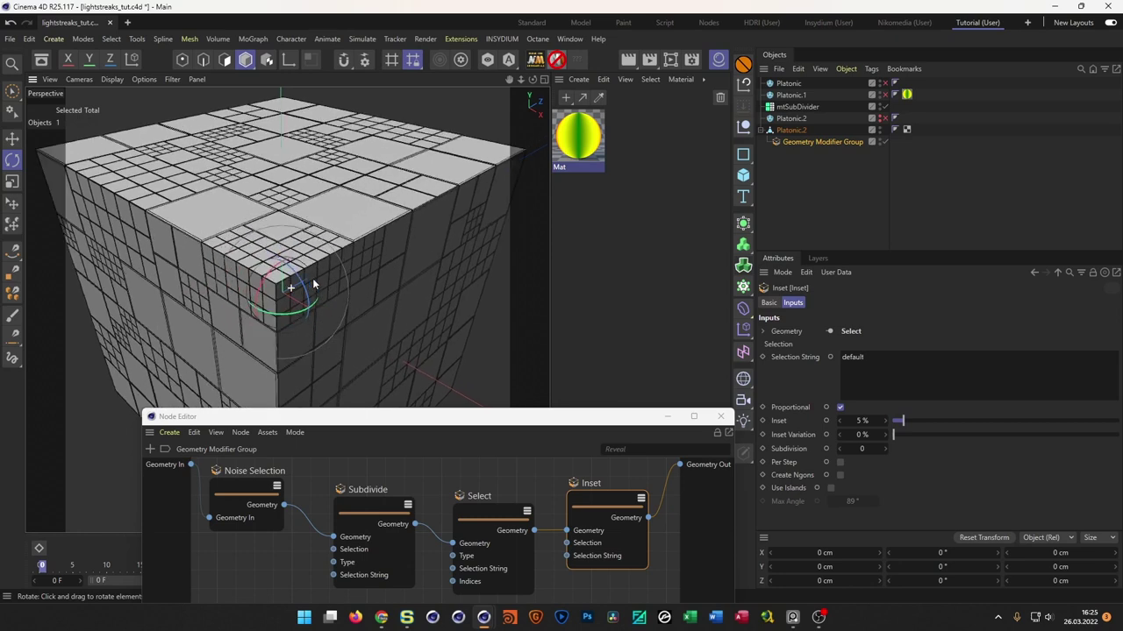
scroll(315, 266, "up", 3)
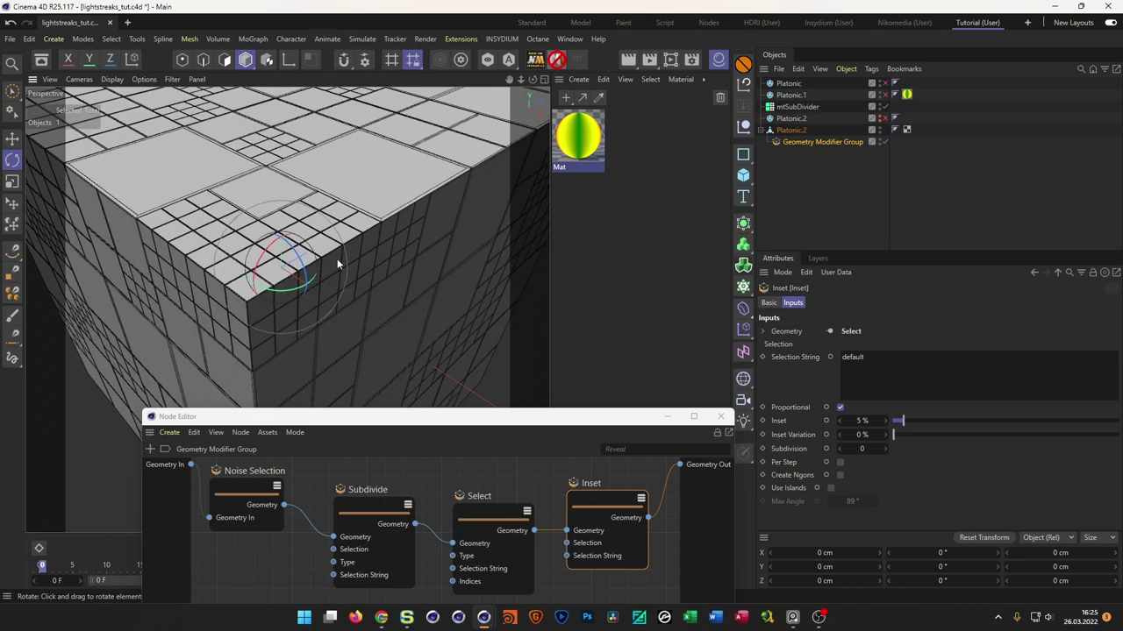
- Turn Proportional off and set a fixed 0.2 cm inset, checking the cube corner
left_click(840, 407)
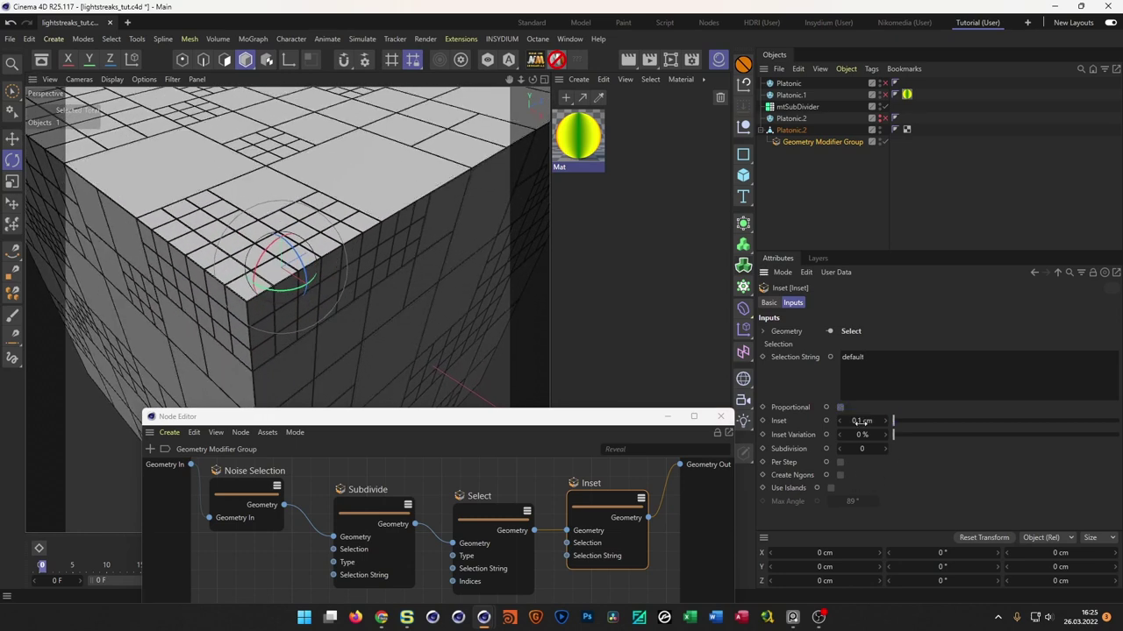
scroll(395, 219, "up", 5)
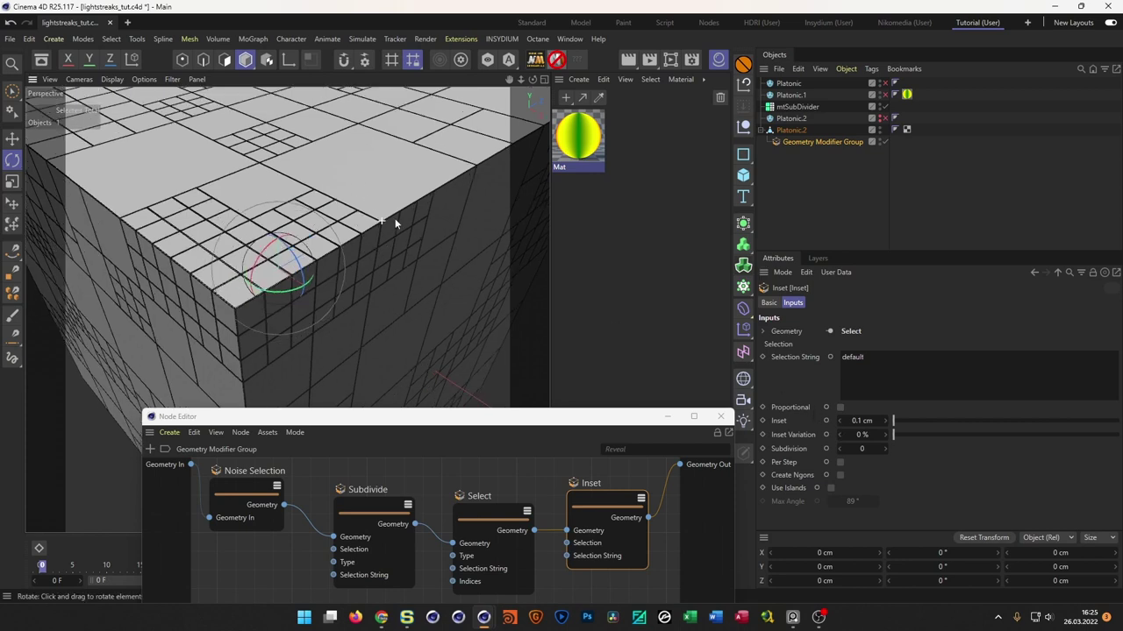
scroll(431, 206, "down", 8)
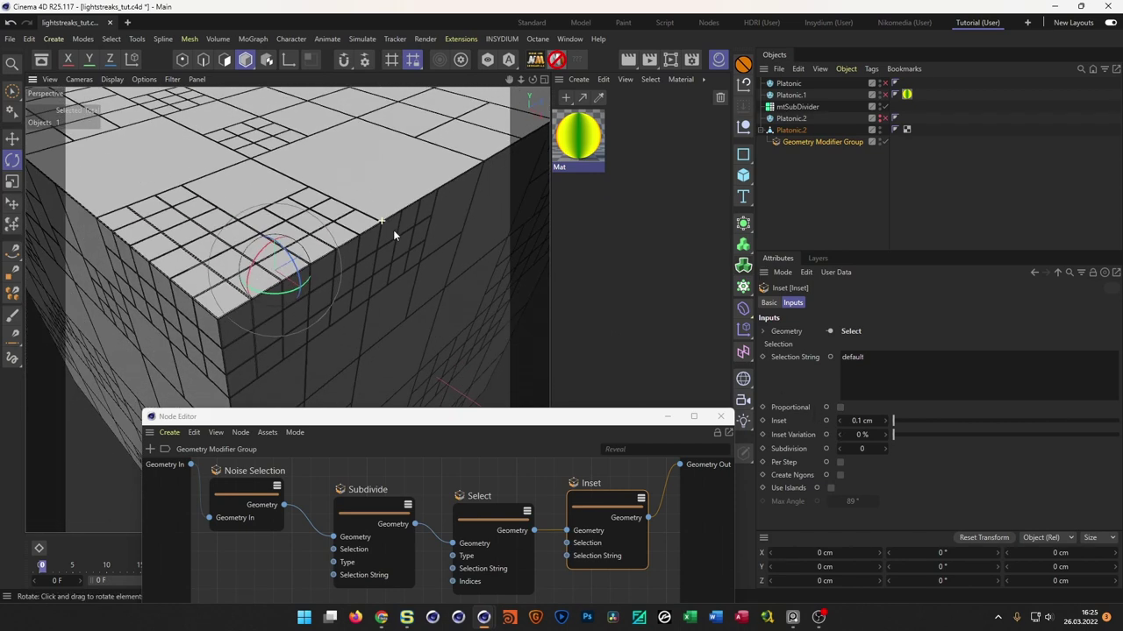
left_click(861, 420)
type(".2")
key("Return")
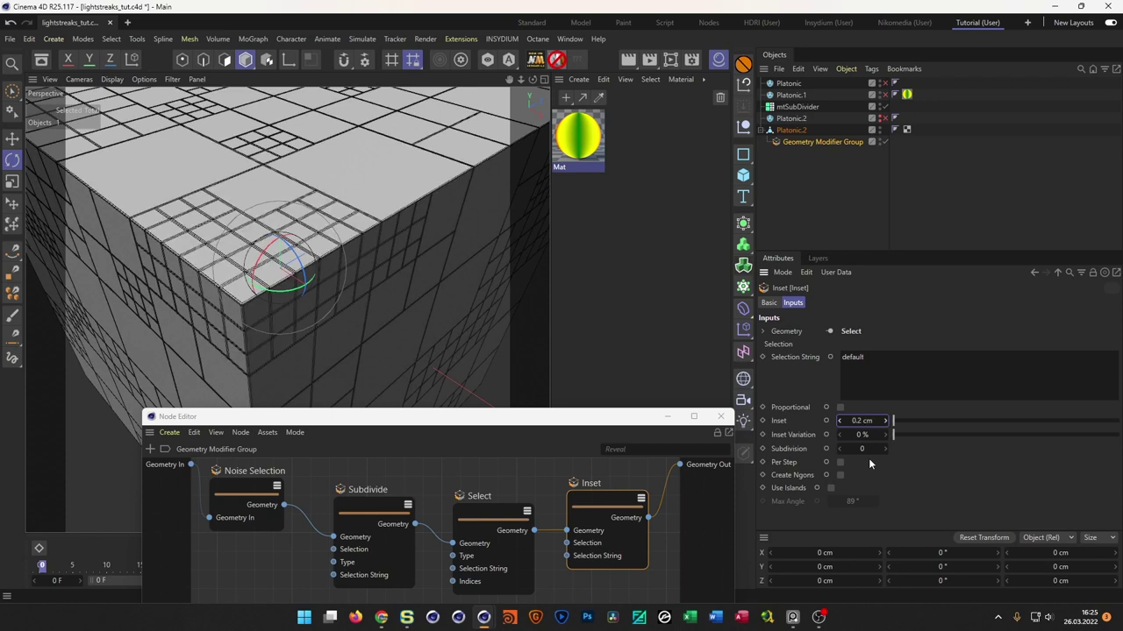
scroll(406, 191, "up", 3)
scroll(407, 190, "down", 3)
left_click_drag(407, 189, 296, 250, "alt")
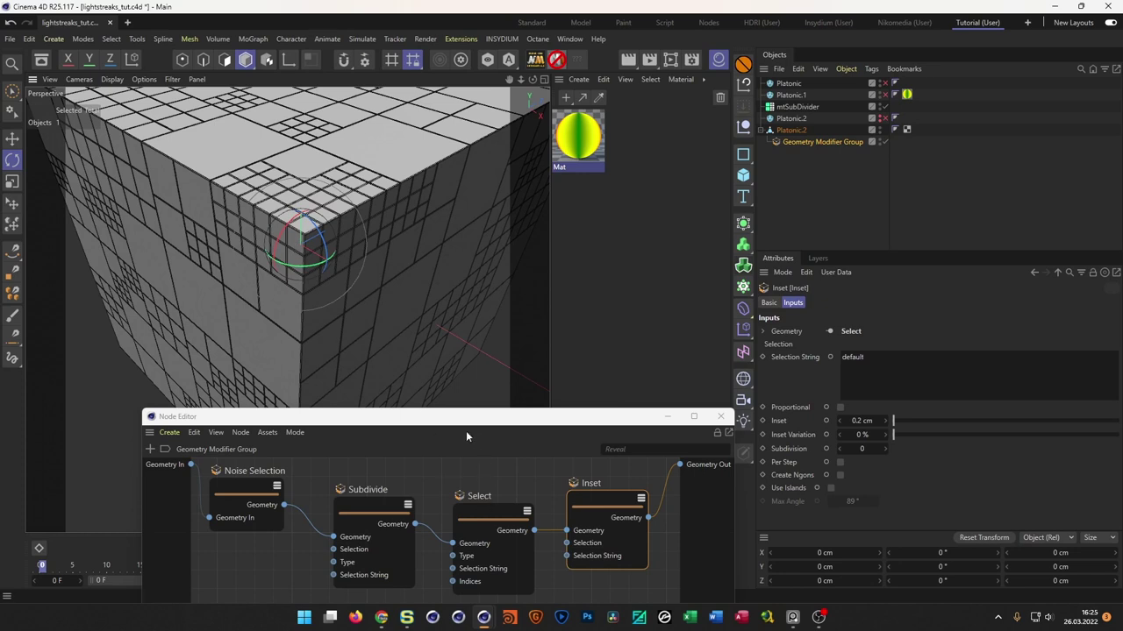
left_click_drag(362, 205, 298, 263, "alt")
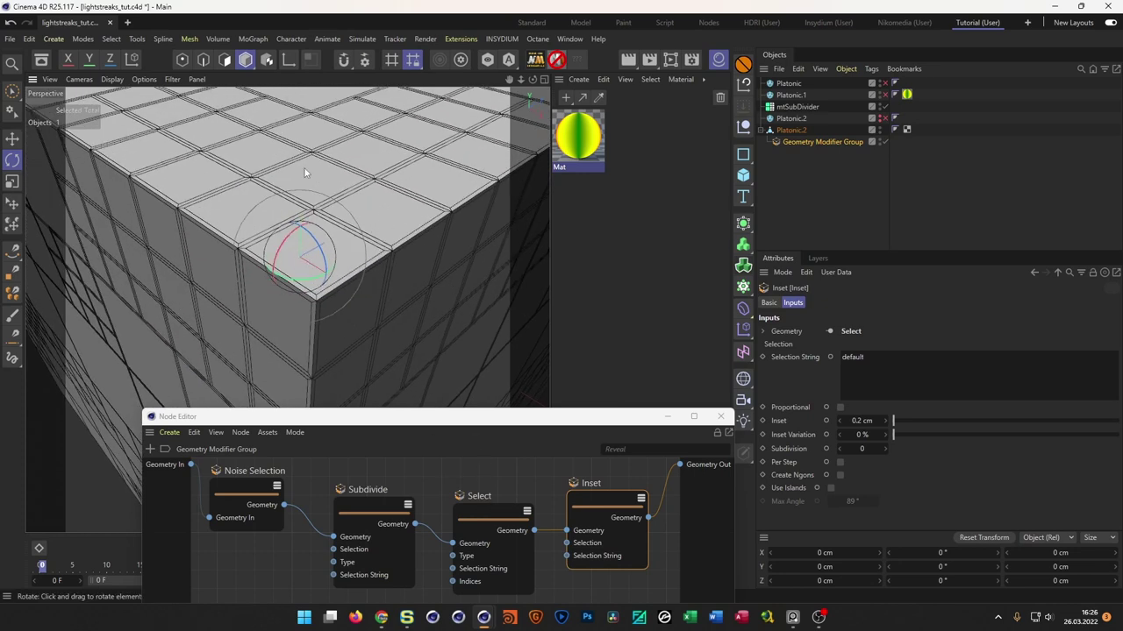
left_click_drag(517, 421, 735, 295)
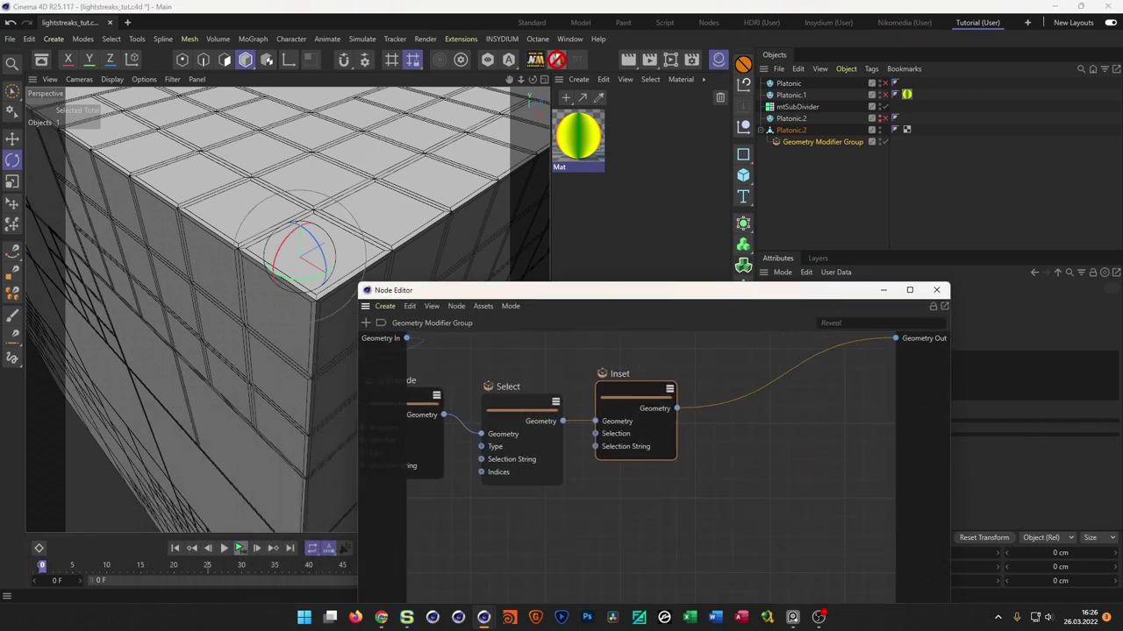
- Add an Extrude node onto the wire after the Inset node
left_click(748, 484)
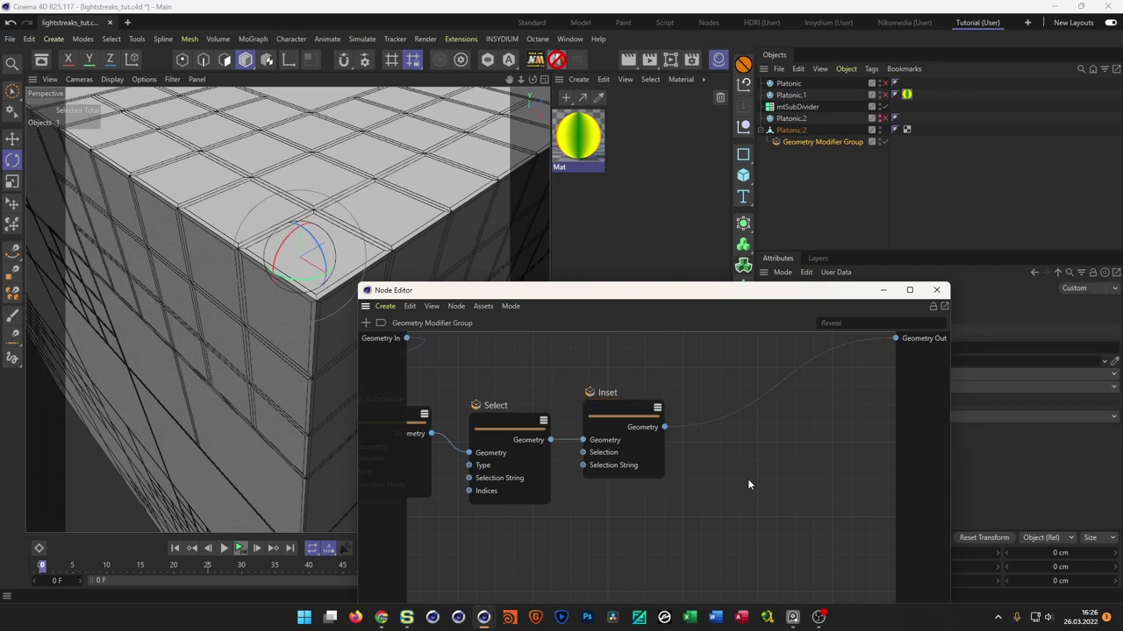
double_click(748, 480)
type("extru")
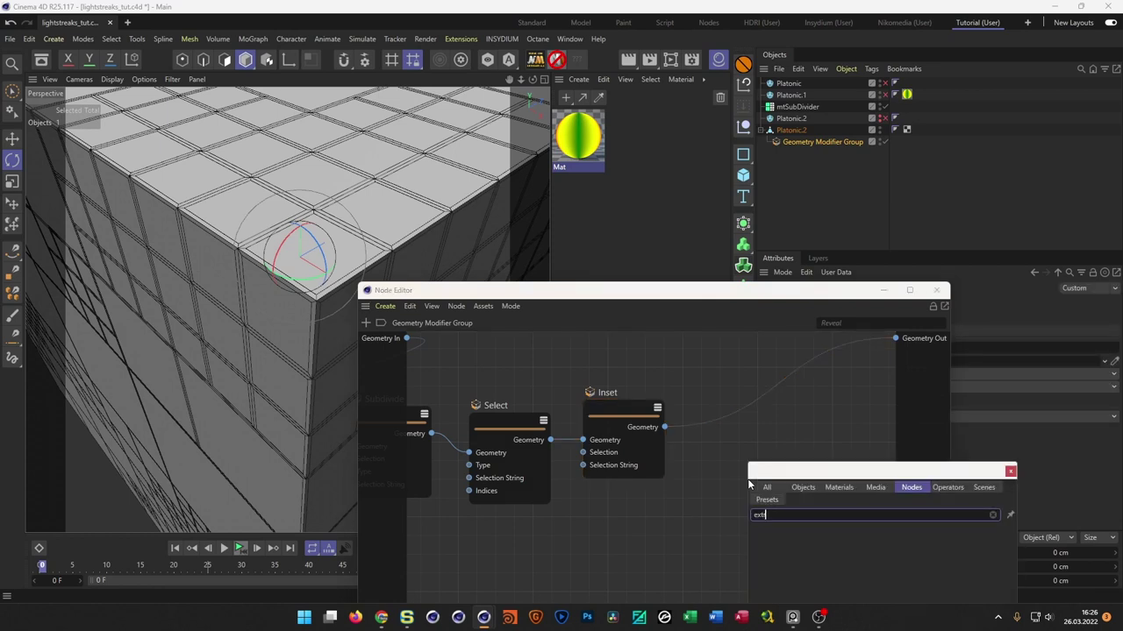
left_click(778, 568)
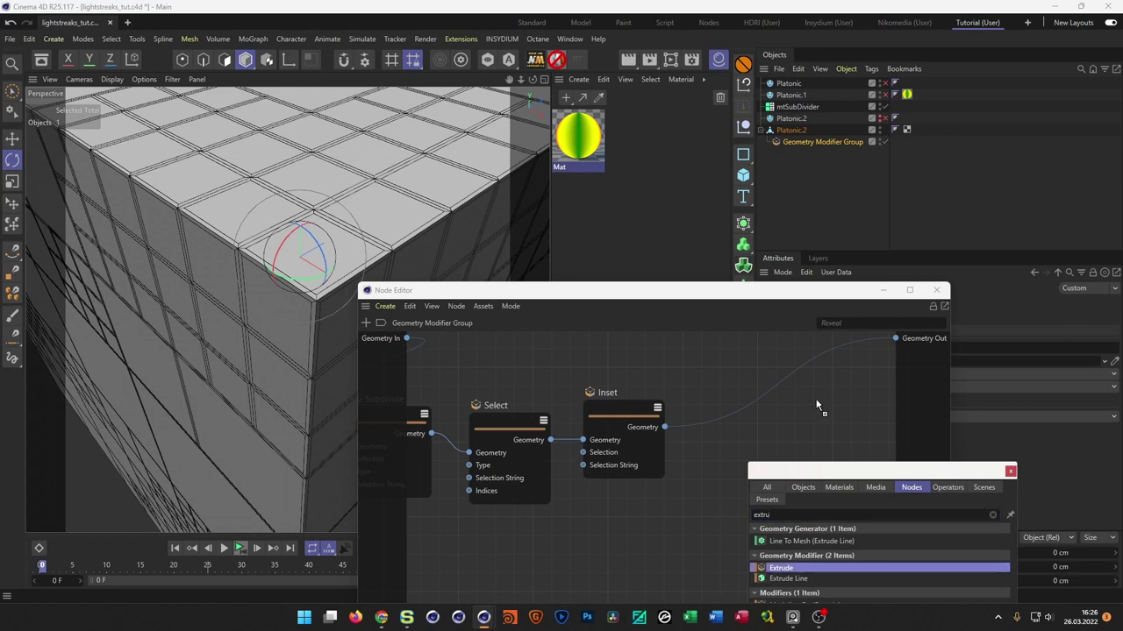
left_click(770, 388)
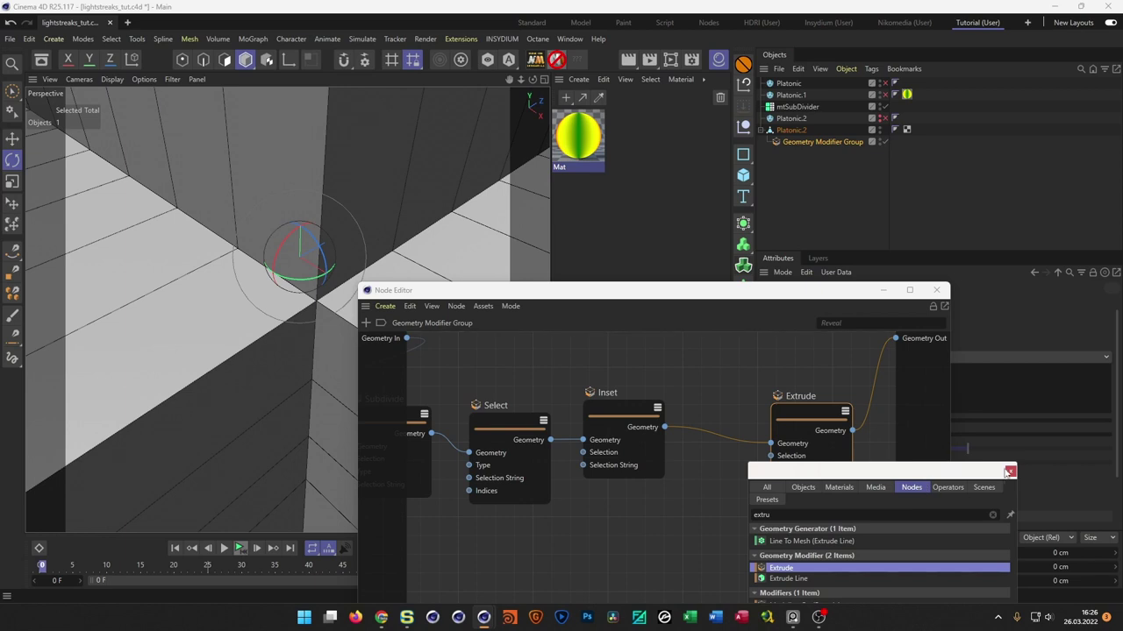
left_click(1009, 473)
- Set the Extrude offset to 0.2 cm and check the raised corner
left_click_drag(826, 307, 638, 470)
left_click(865, 421)
type("0.2")
key("Return")
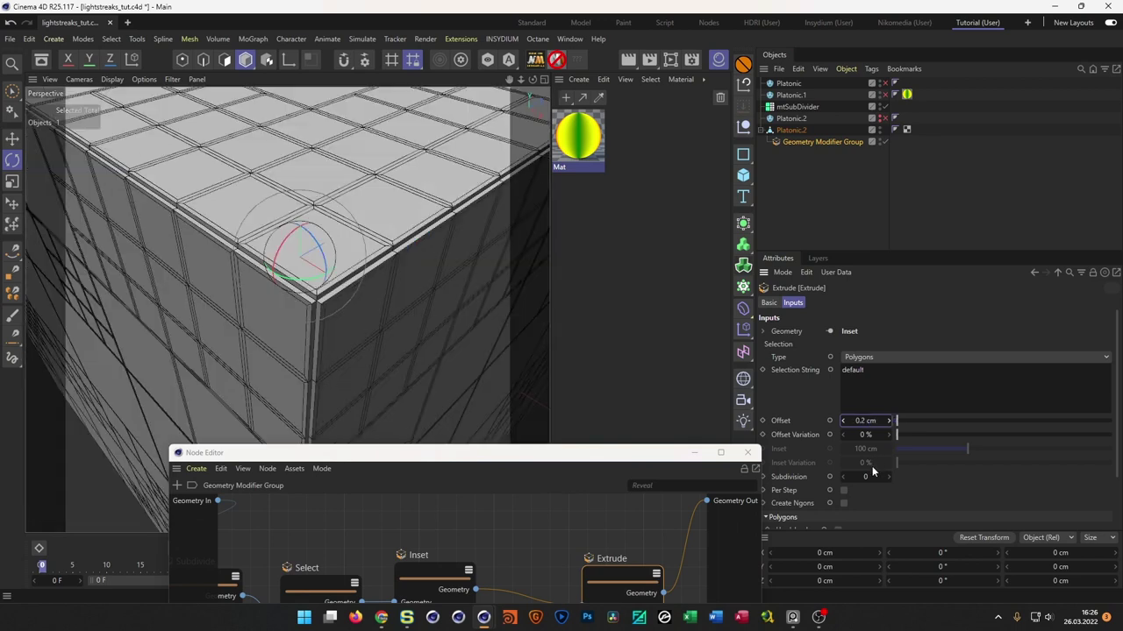
scroll(367, 255, "up", 3)
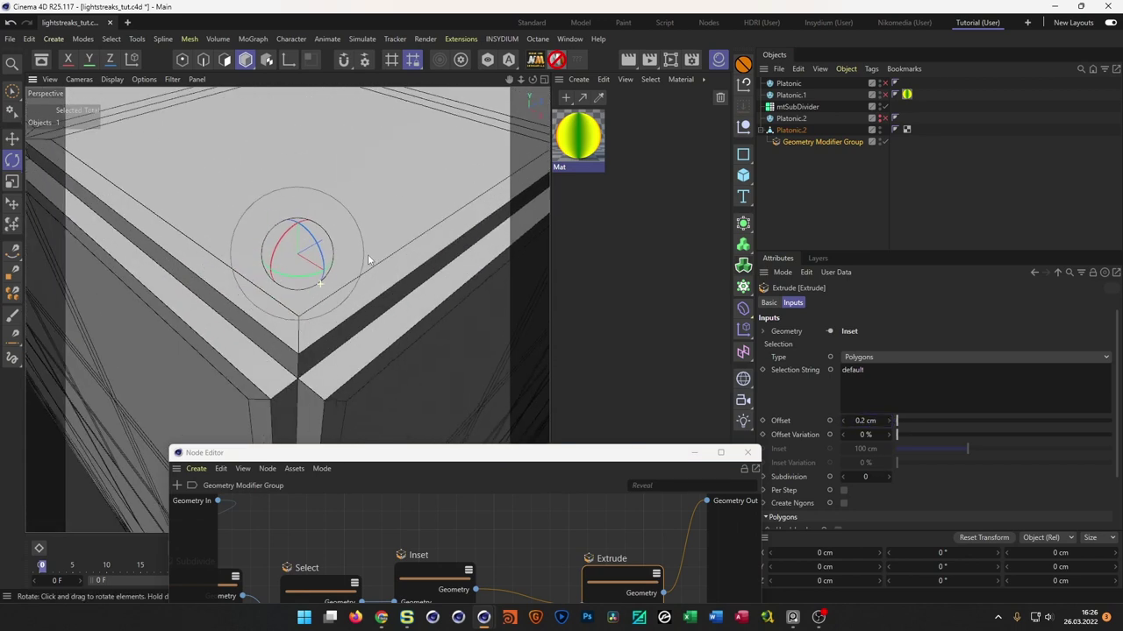
left_click_drag(319, 344, 310, 356, "alt")
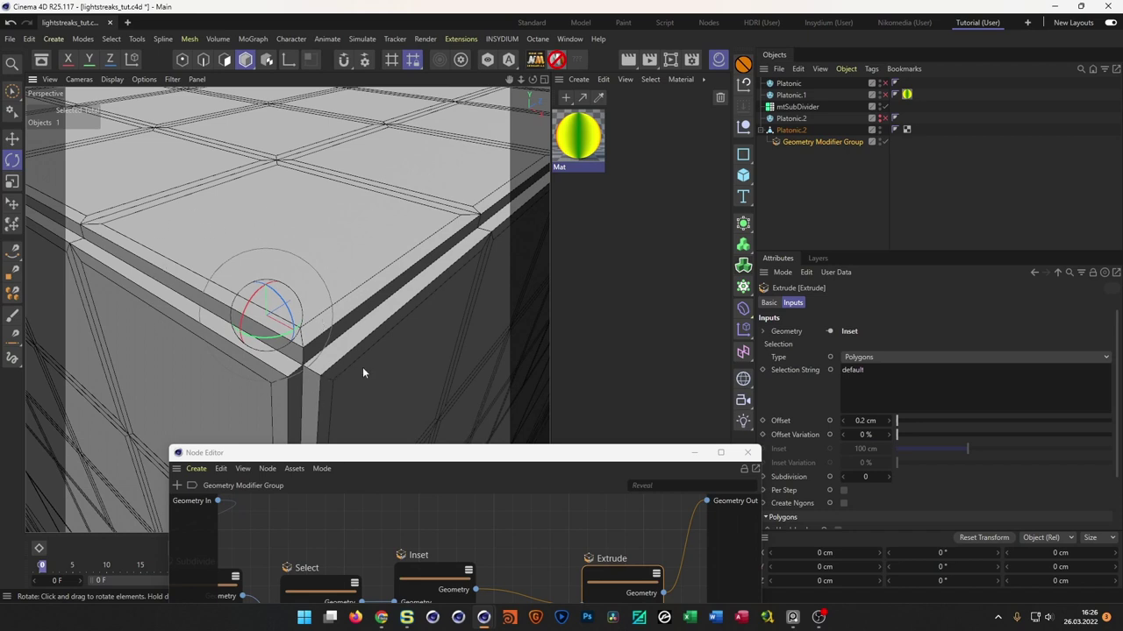
- Tidy the graph by shifting the Inset and Extrude nodes to the right
left_click_drag(436, 457, 564, 344)
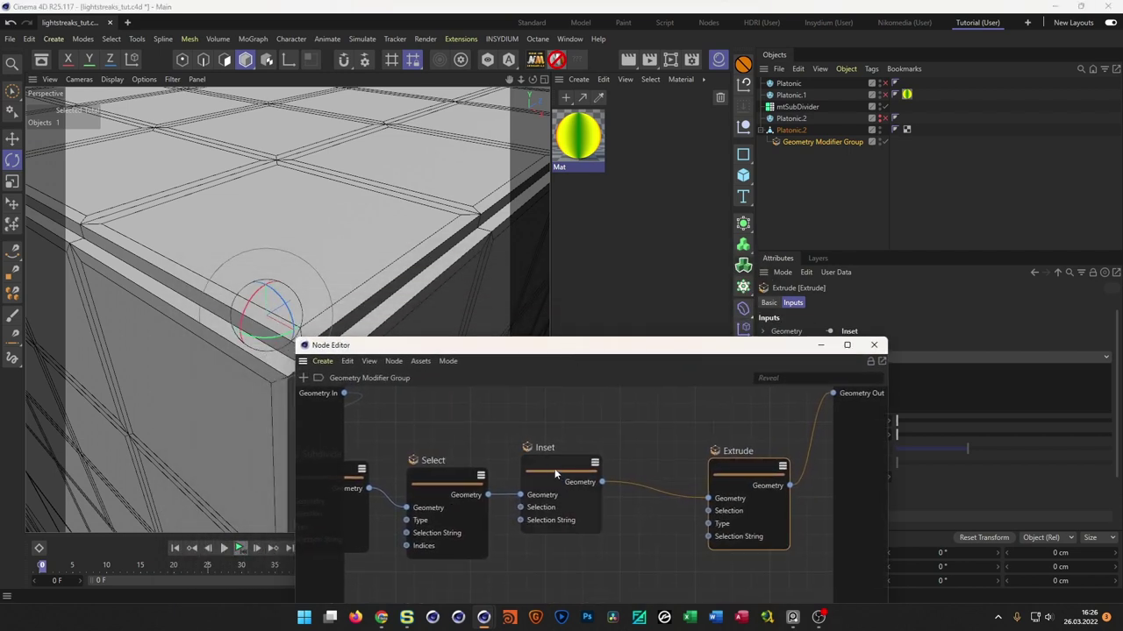
left_click_drag(547, 457, 554, 458)
left_click_drag(748, 469, 771, 457)
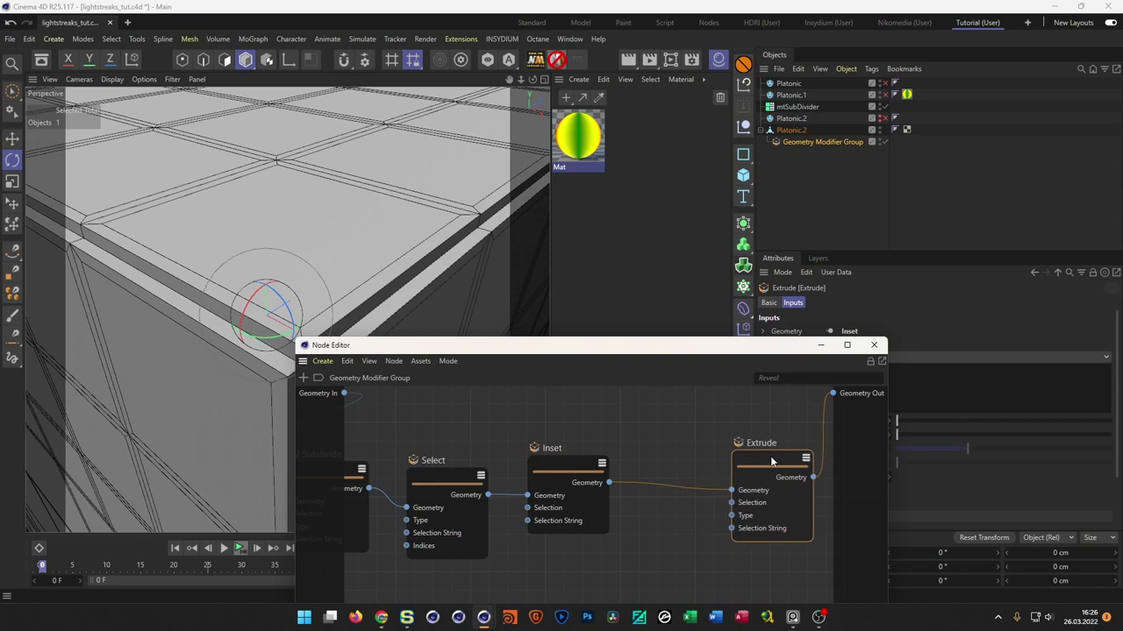
left_click(682, 514)
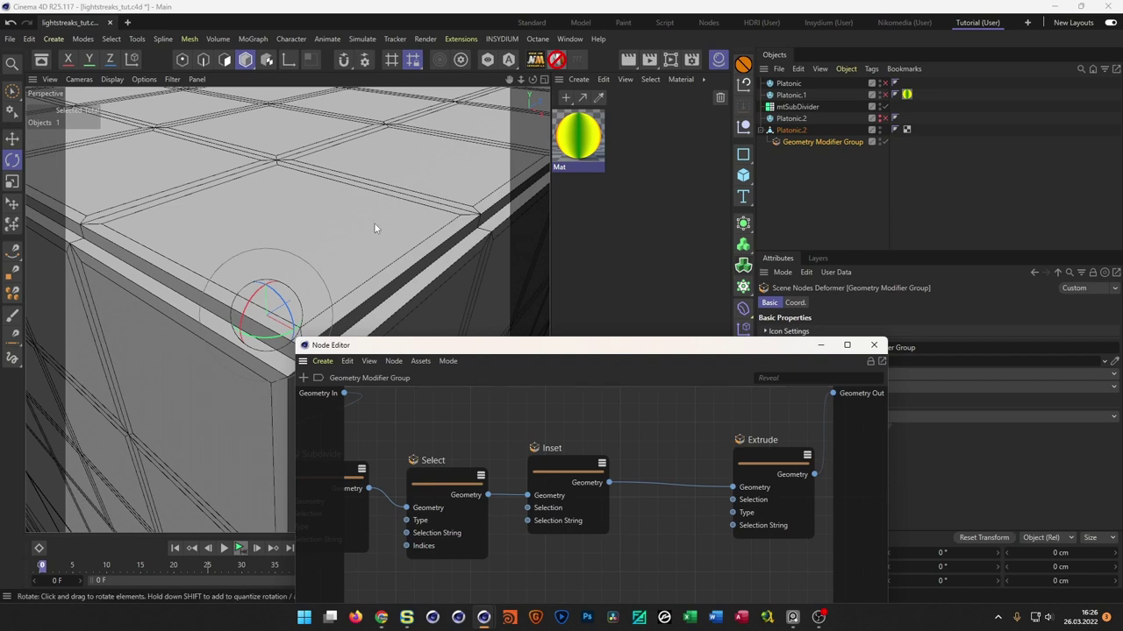
- Insert a Select node between Inset and Extrude with Selection String 'default'
double_click(625, 556)
type("sele")
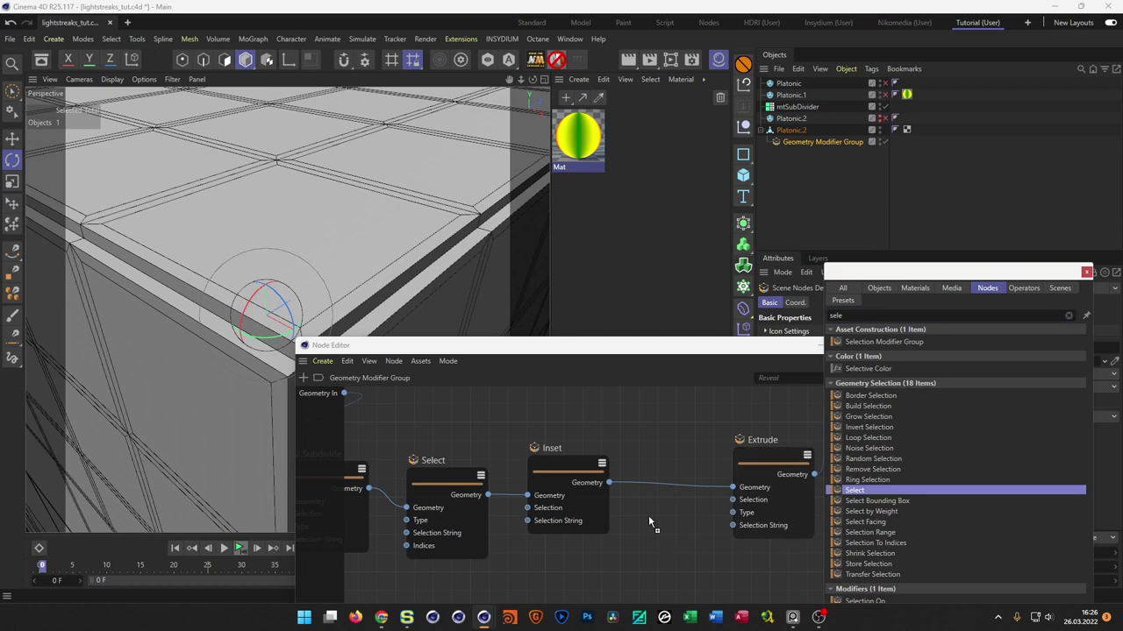
key("Return")
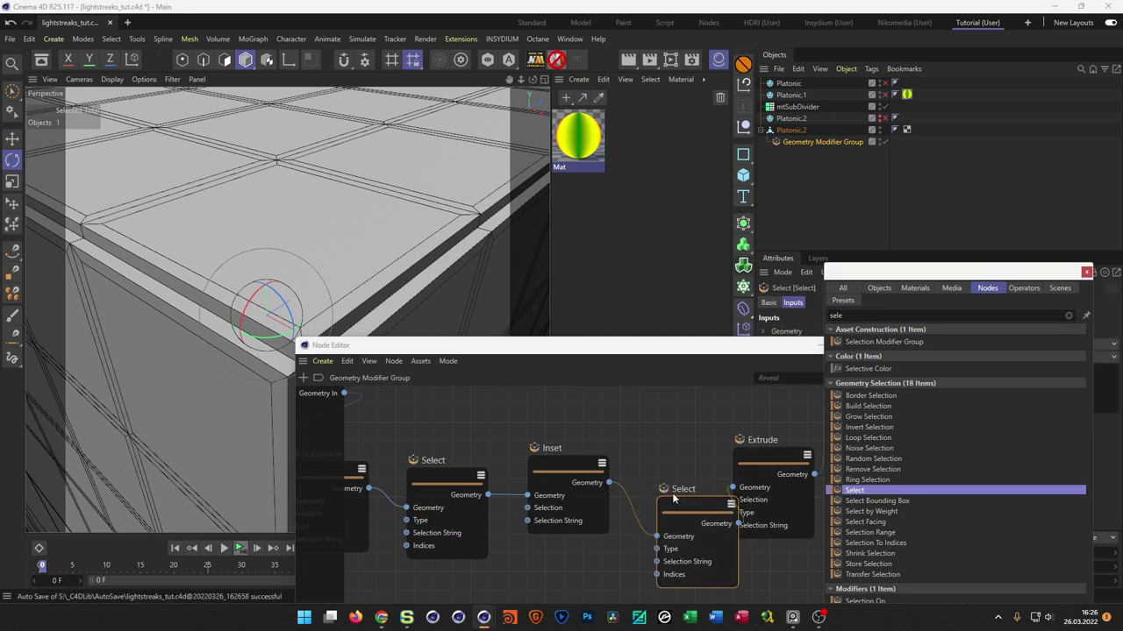
left_click_drag(670, 502, 641, 461)
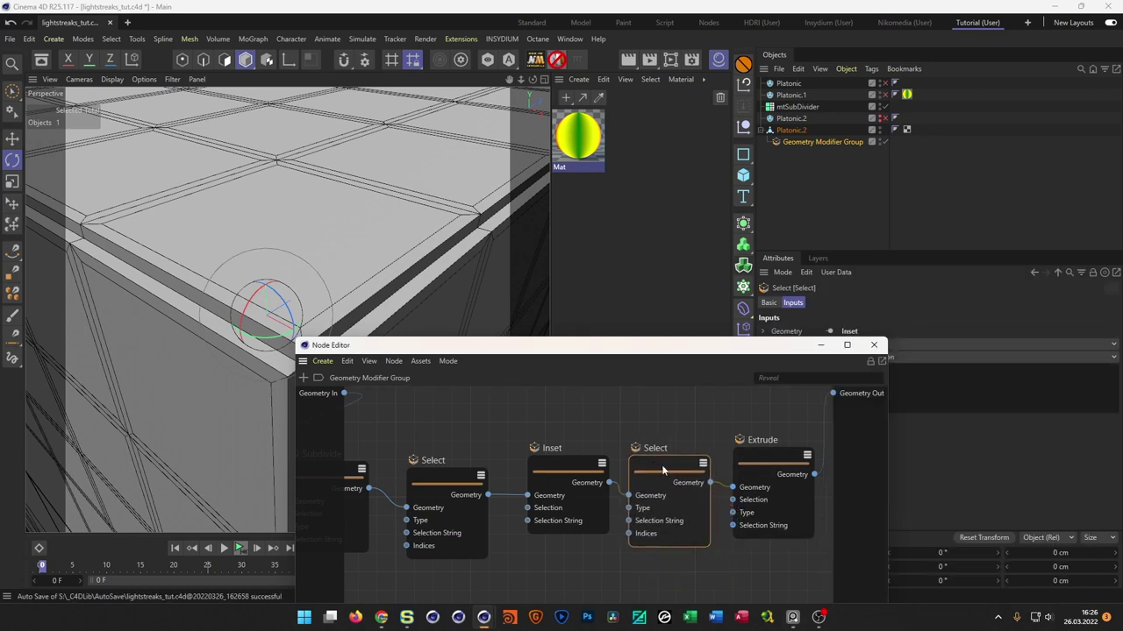
left_click_drag(686, 349, 565, 451)
left_click(900, 383)
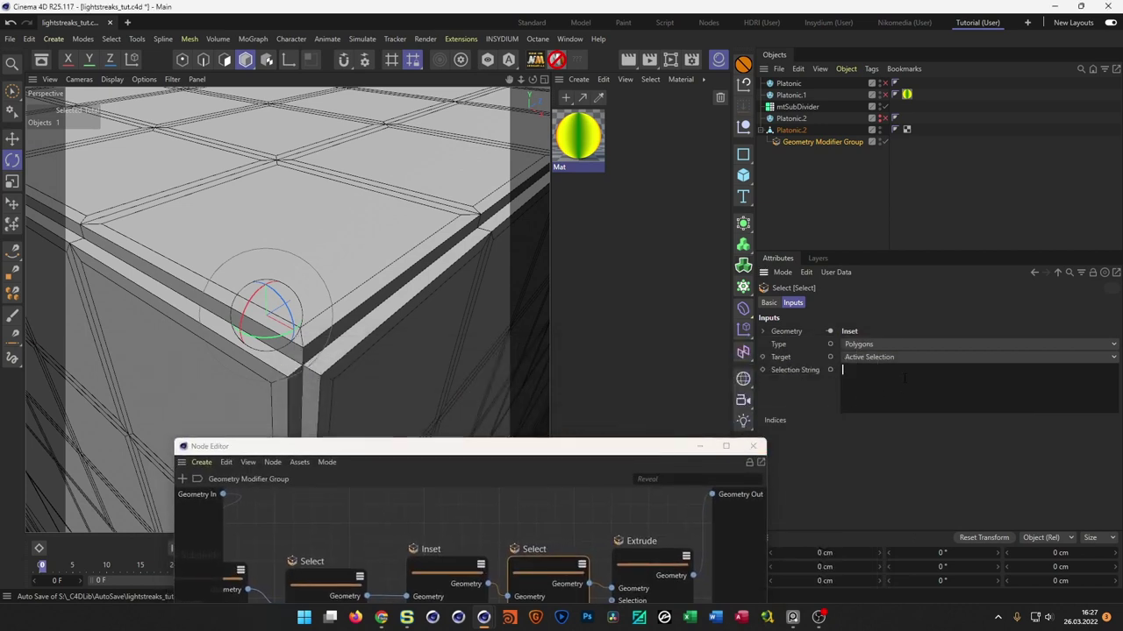
type("default")
- Nudge the Inset node and re-enter the second Select node's Selection String
left_click_drag(480, 451, 689, 358)
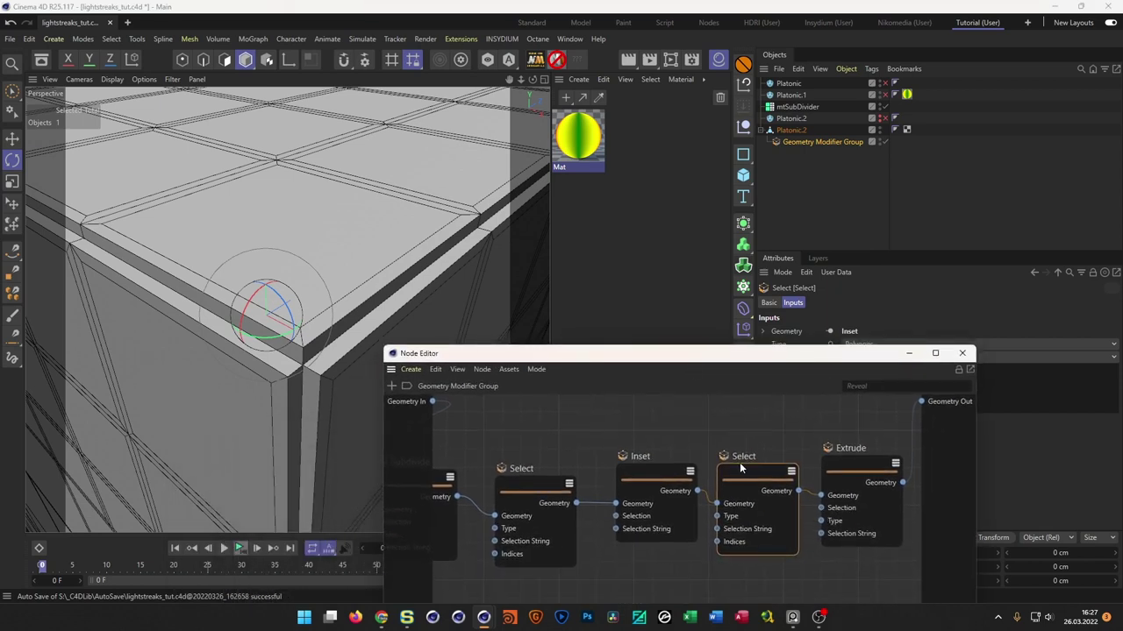
left_click_drag(654, 480, 631, 477)
left_click(752, 469)
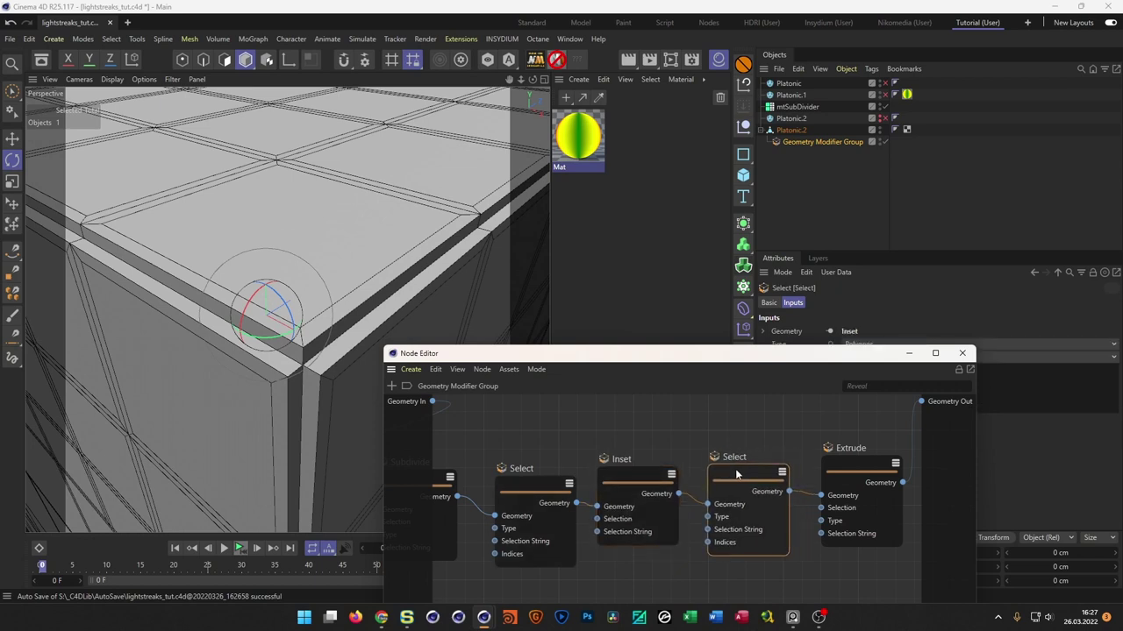
left_click_drag(797, 358, 703, 457)
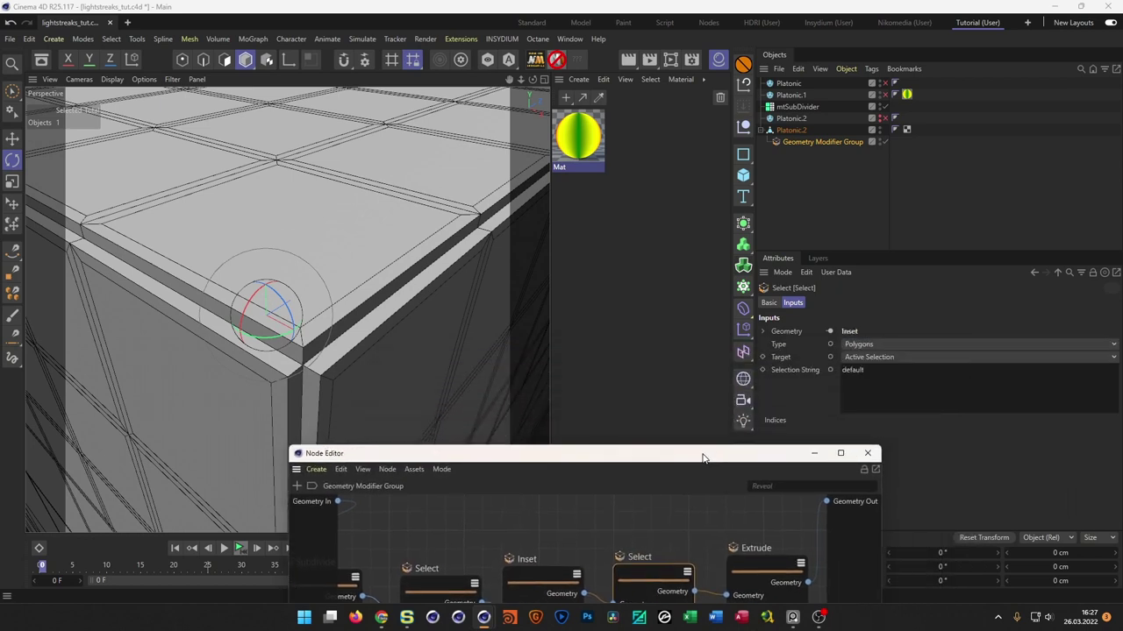
left_click(855, 370)
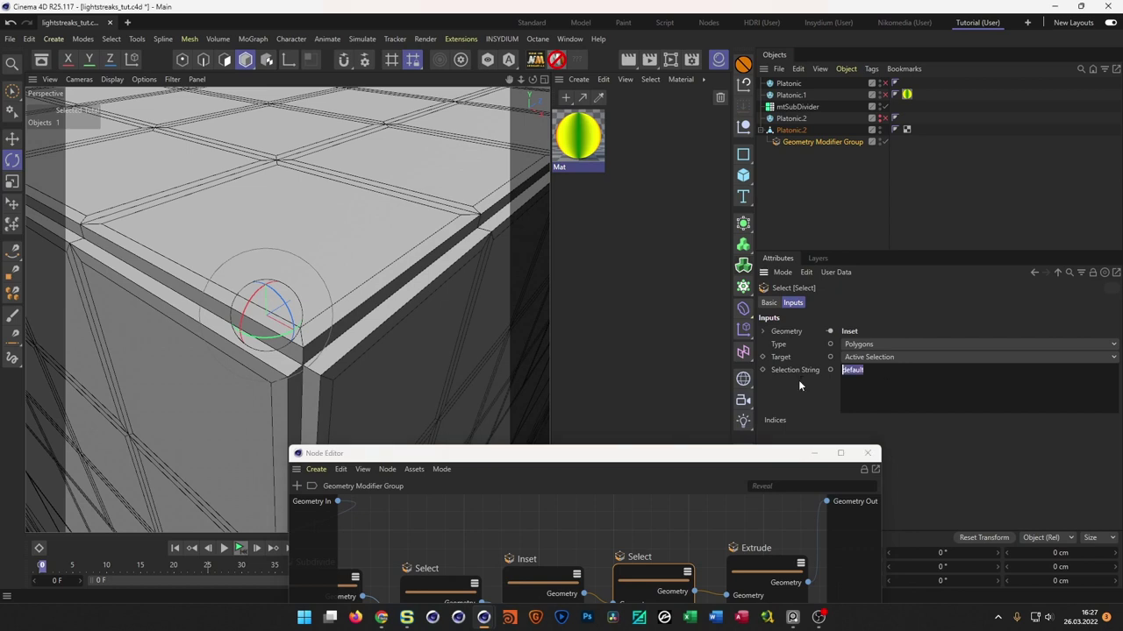
type("all")
type("default")
left_click_drag(709, 454, 699, 386)
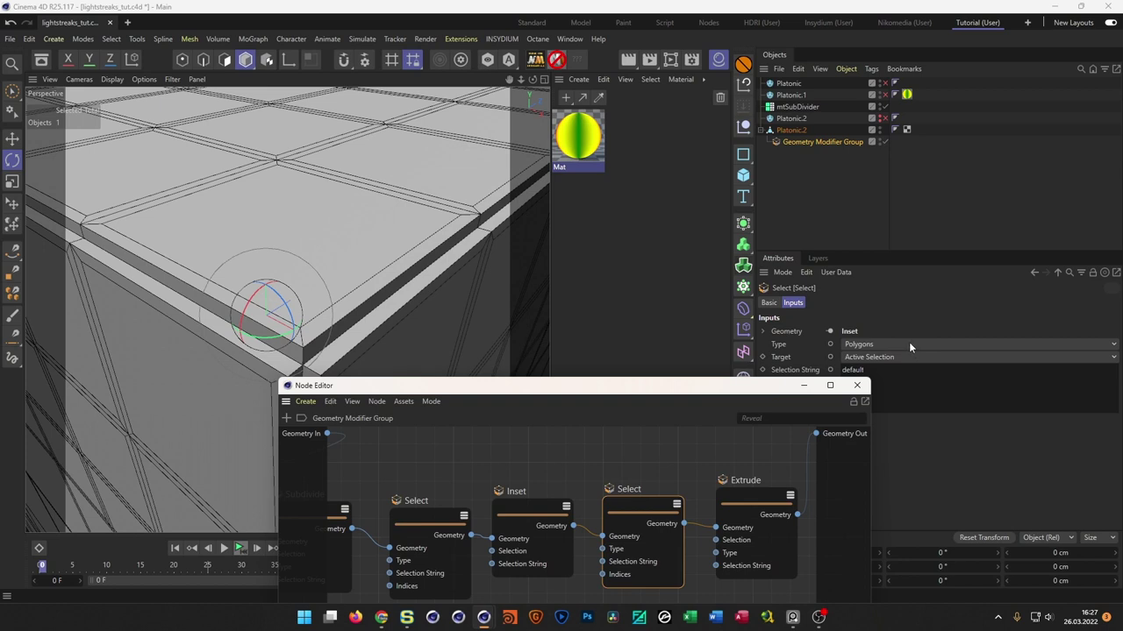
- Set the first Select node's Selection String to 'all'
left_click_drag(764, 392, 885, 346)
left_click_drag(572, 472, 569, 466)
left_click_drag(756, 346, 694, 448)
left_click(915, 383)
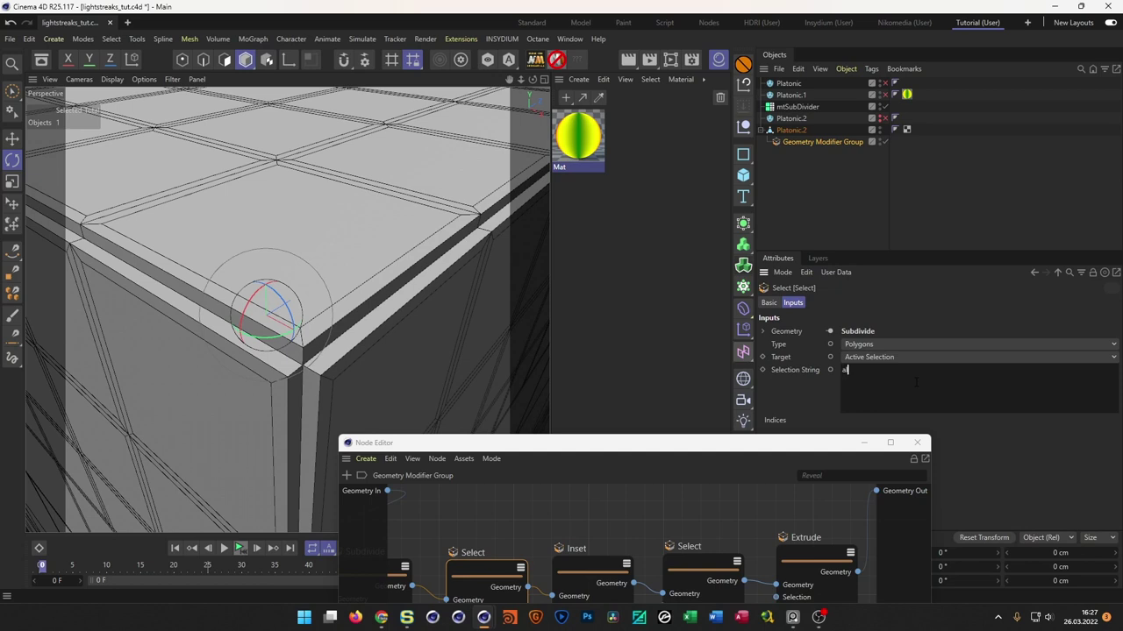
type("all")
key("Return")
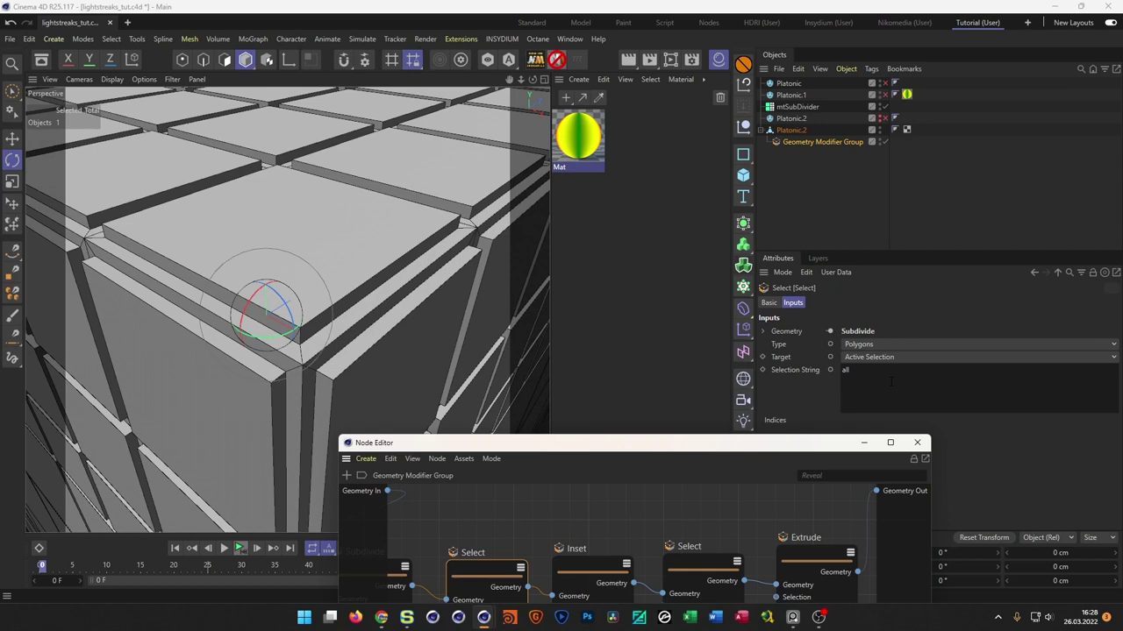
- Try 'default' for that Selection String, then change it back to 'all'
double_click(846, 369)
type("default")
key("Return")
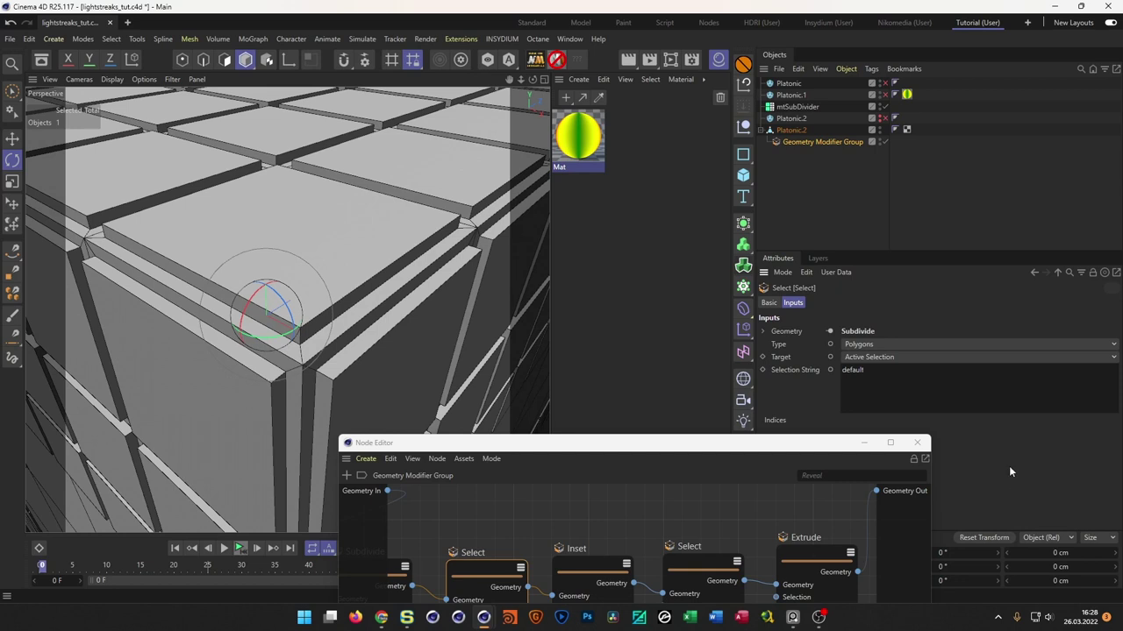
double_click(897, 369)
type("all")
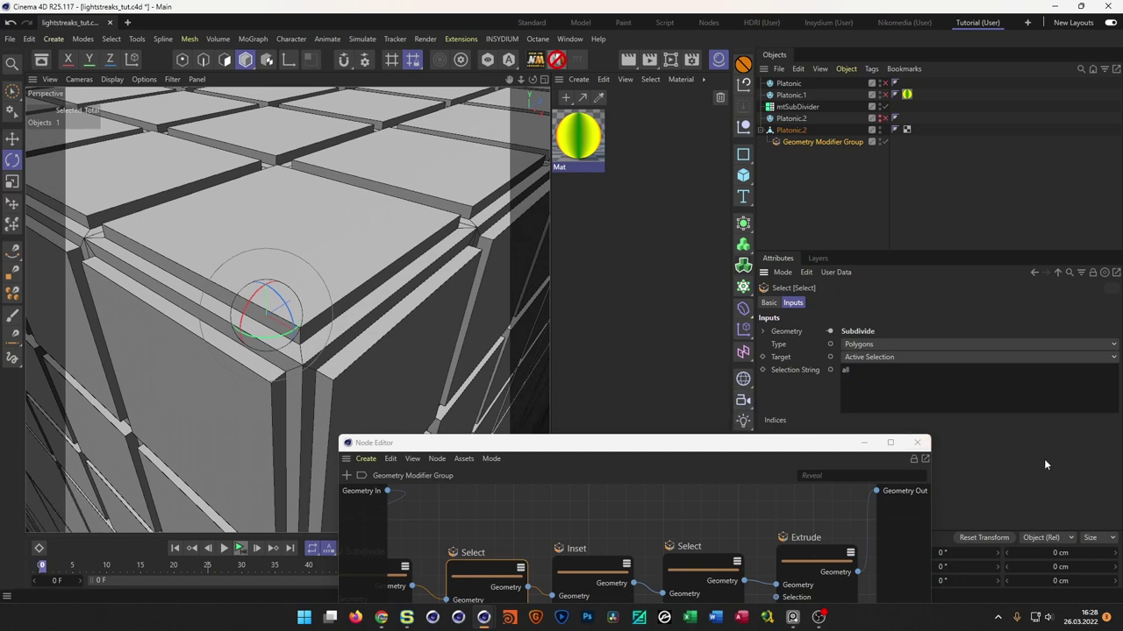
- Clear the Selection String text on the Select node after Inset
left_click(701, 563)
left_click(761, 370)
key("BackSpace")
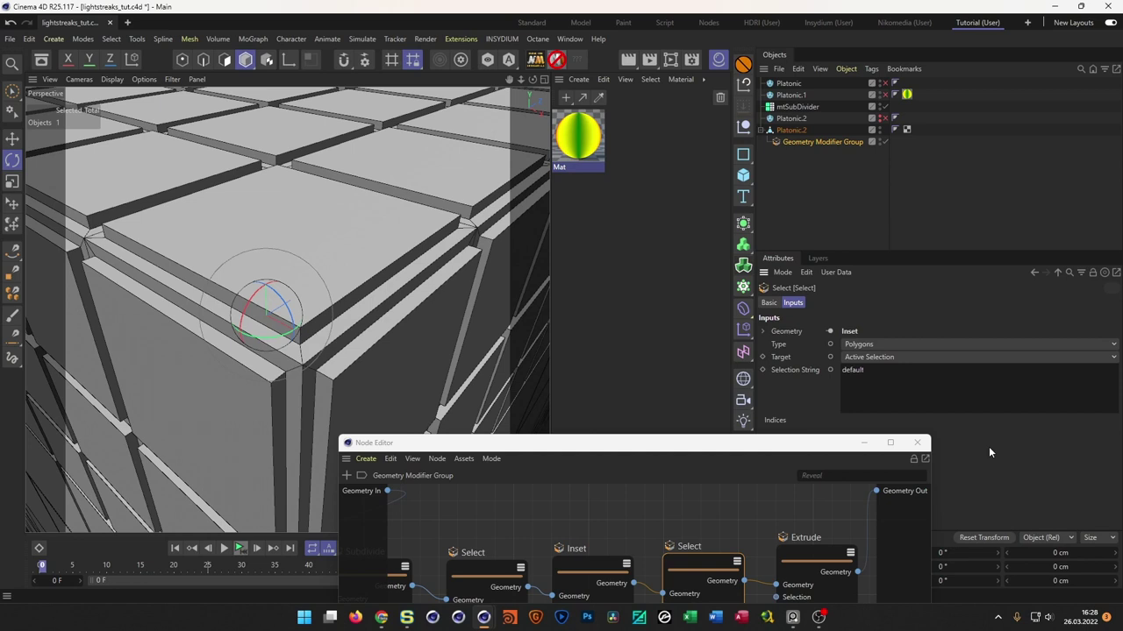
- Select the Inset node and set its inset amount to 0.1 cm
left_click_drag(656, 443, 478, 542)
scroll(261, 359, "up", 8)
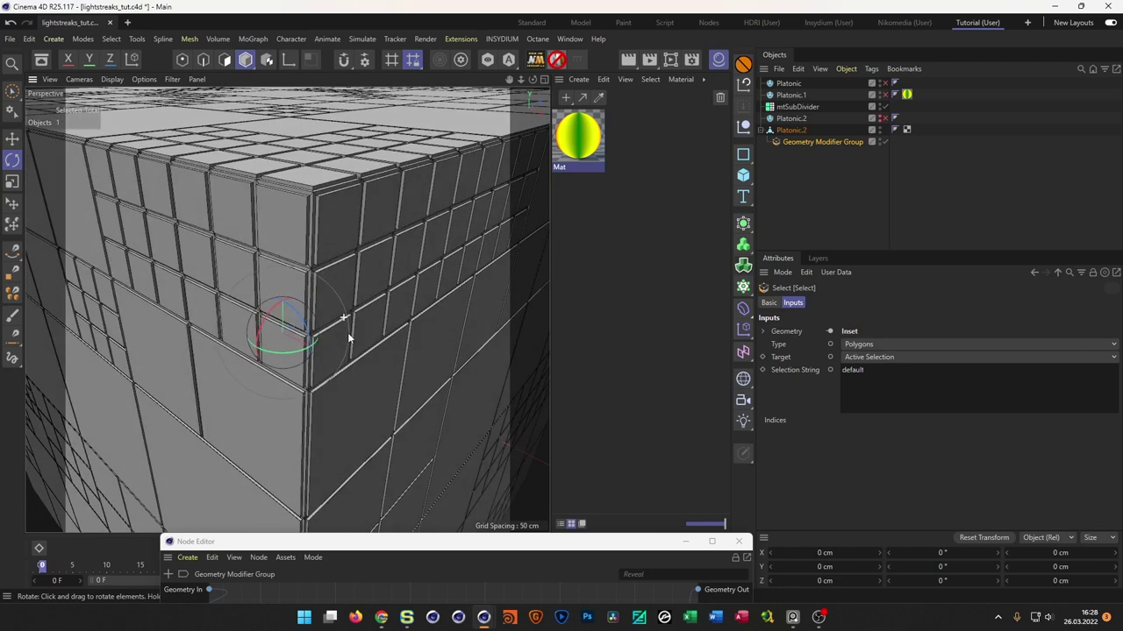
left_click_drag(332, 315, 311, 303, "alt")
left_click_drag(421, 542, 464, 418)
left_click(449, 549)
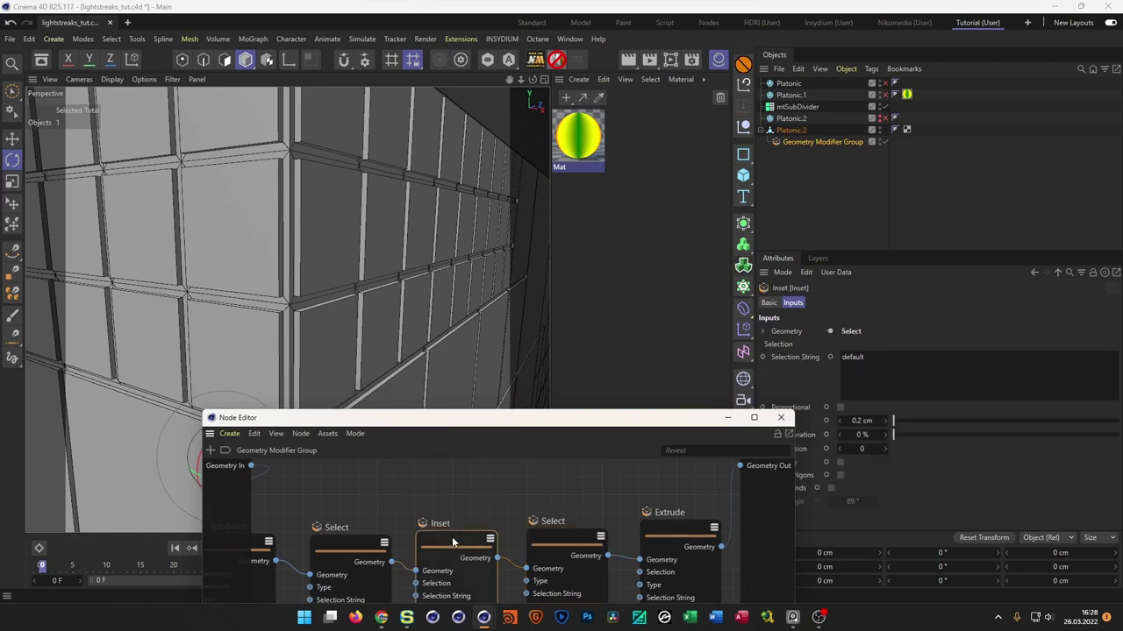
left_click(862, 421)
type("0.1")
key("Return")
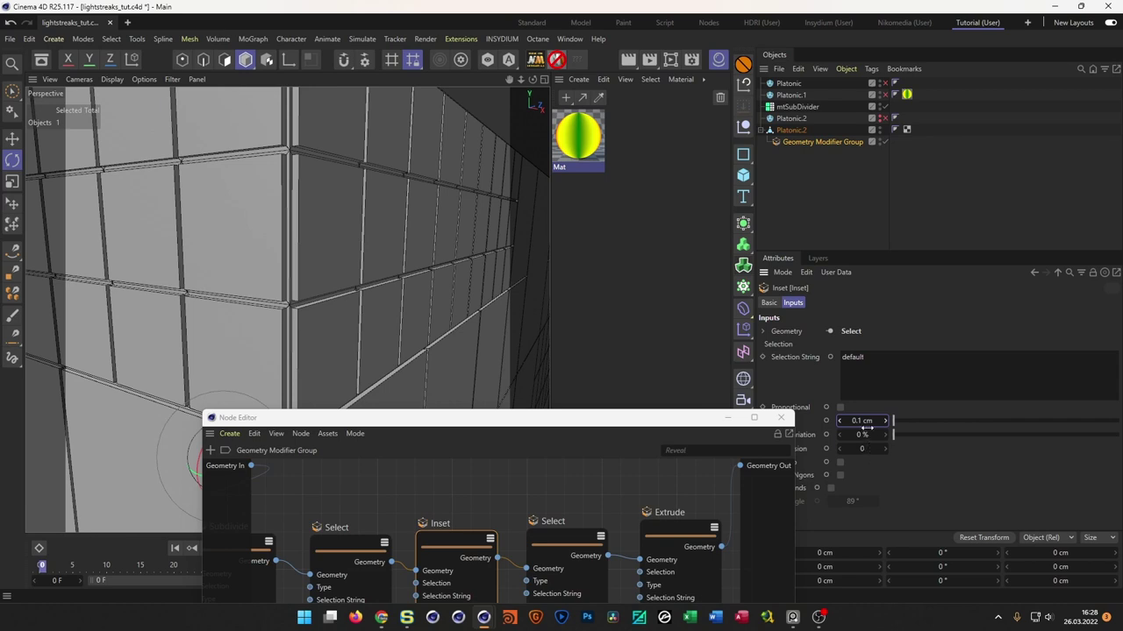
- Reduce the inset to 0.05 cm and close the Node Editor
left_click(862, 421)
type(",05")
key("Return")
left_click_drag(300, 240, 258, 192, "alt")
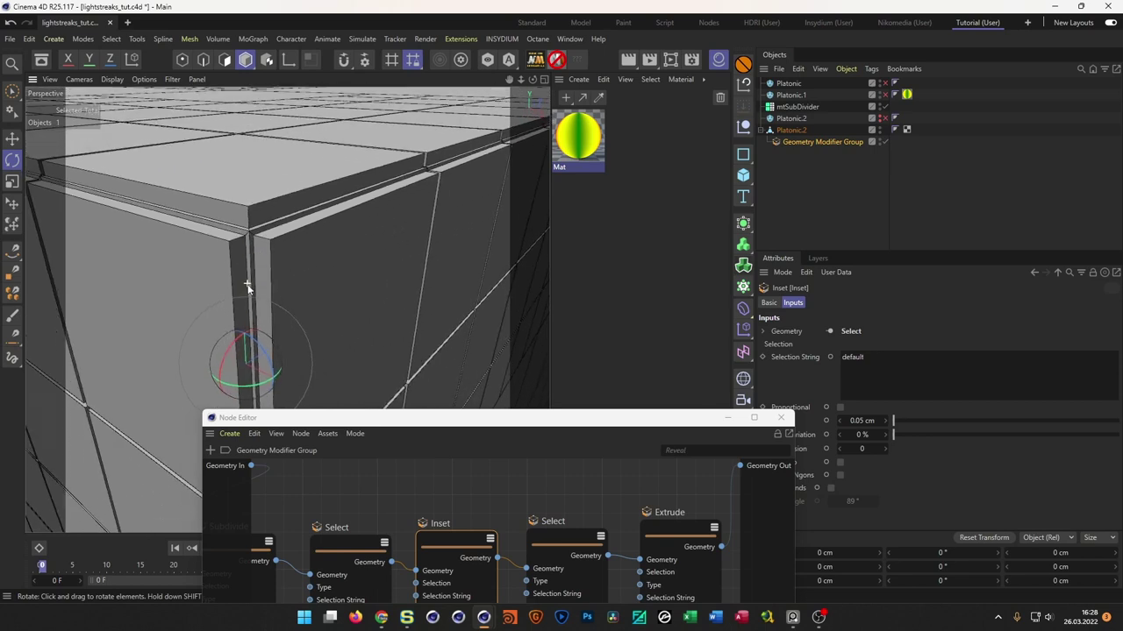
left_click(781, 419)
left_click_drag(351, 268, 446, 305, "alt")
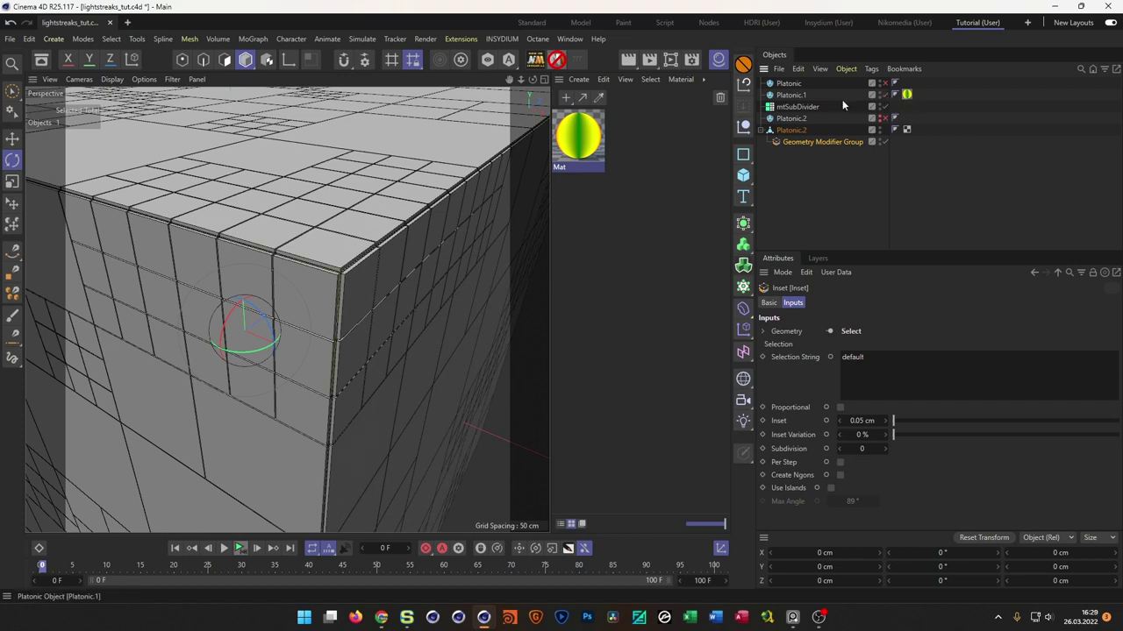
- Give the inner Platonic.1 cube a Radius of 100.01 cm
left_click(795, 97)
scroll(333, 279, "up", 6)
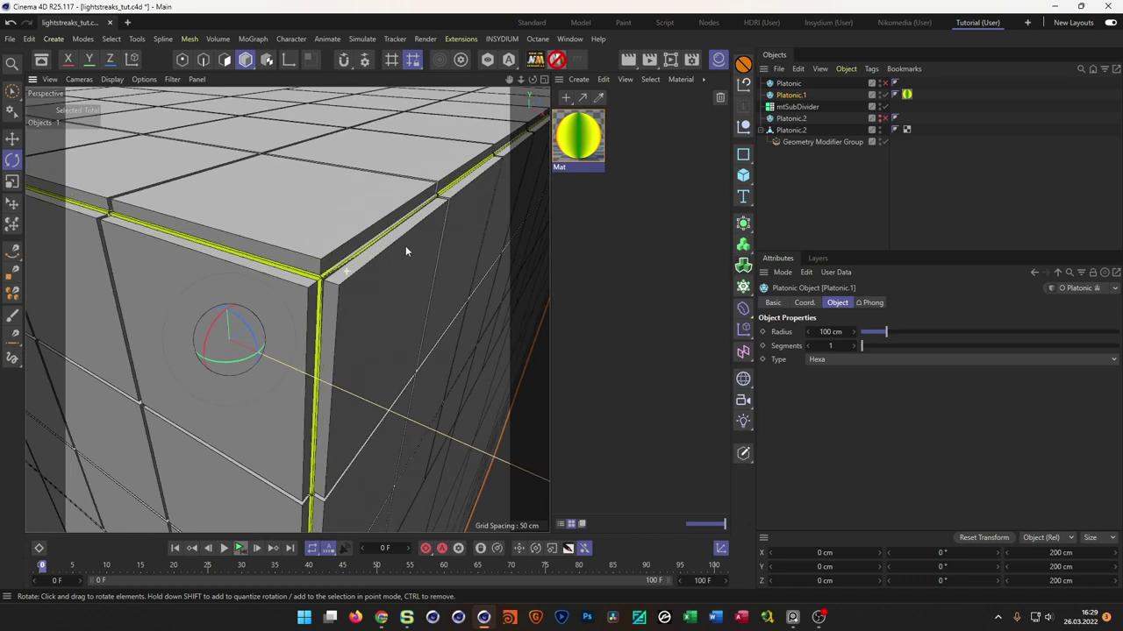
scroll(338, 263, "up", 3)
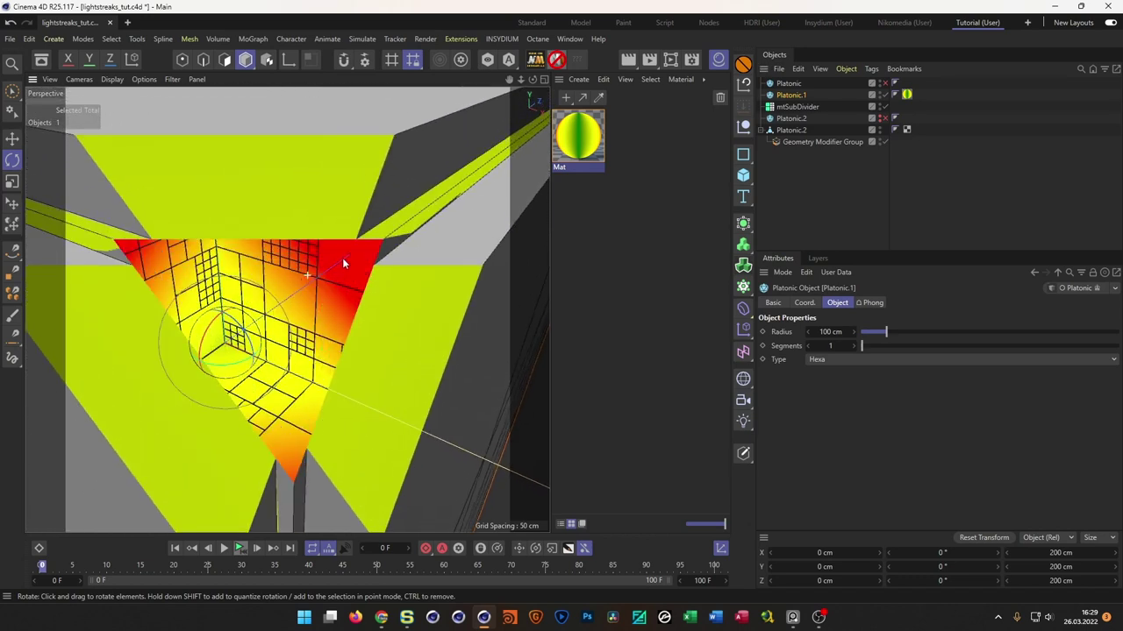
scroll(342, 258, "down", 4)
scroll(330, 281, "down", 3)
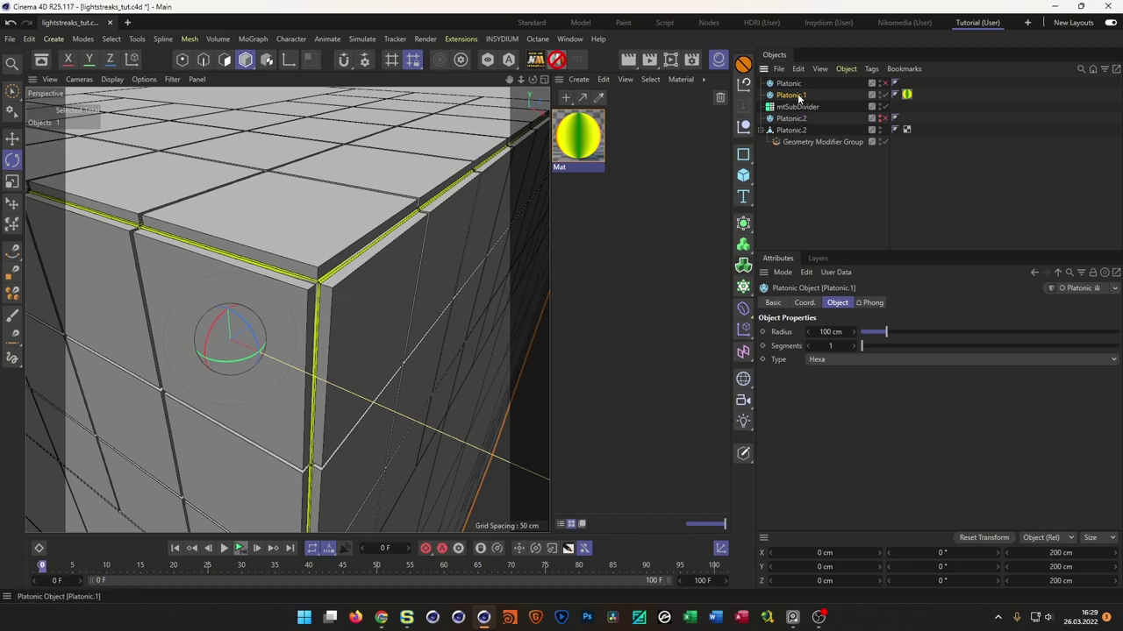
left_click(826, 332)
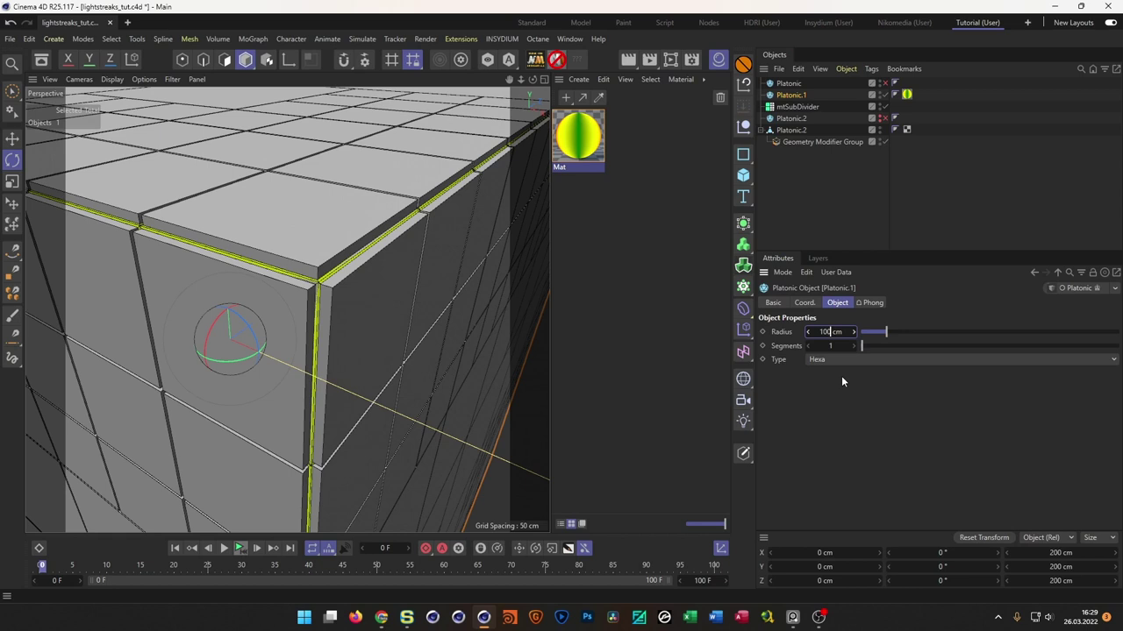
type(",01")
key("Return")
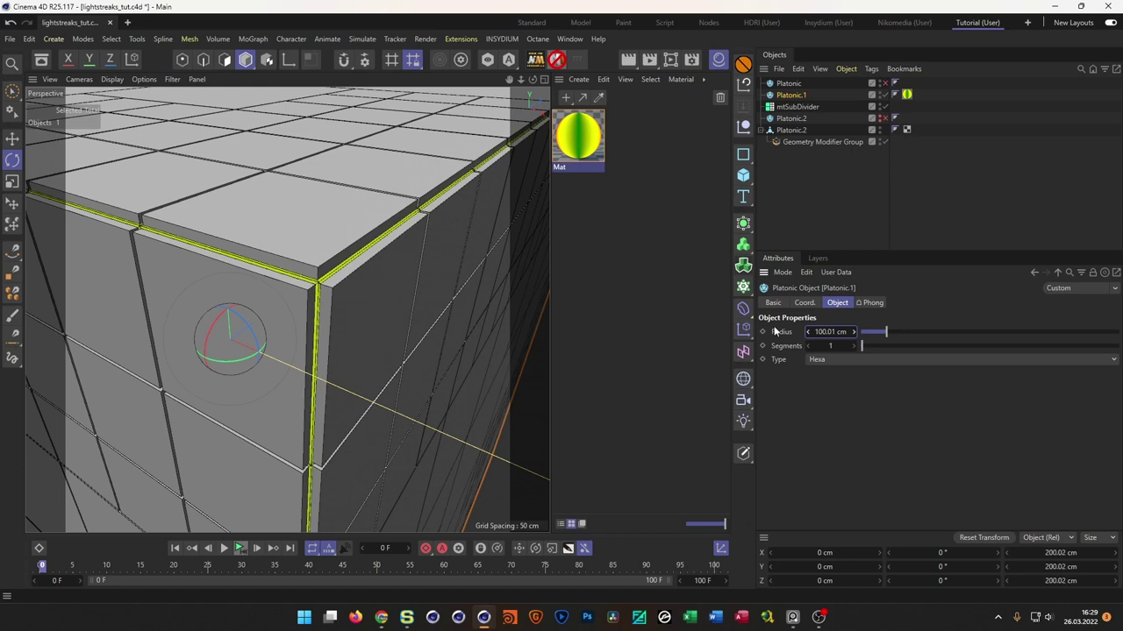
scroll(343, 278, "up", 5)
scroll(344, 278, "down", 4)
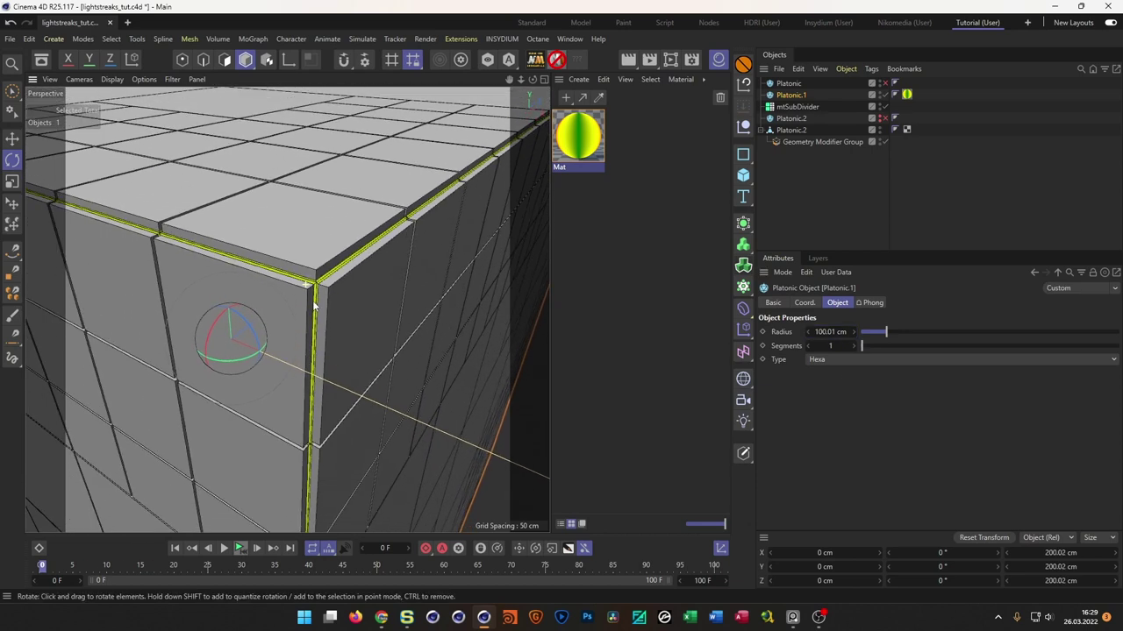
scroll(330, 277, "up", 3)
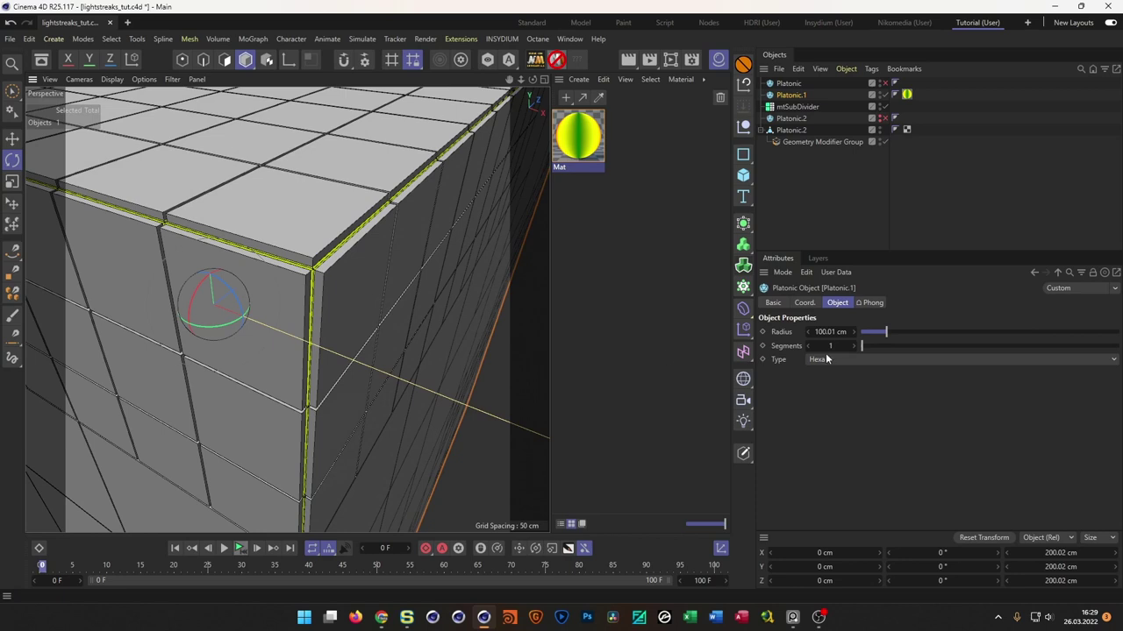
- Shift the Platonic.1 Mat tag's Offset U to -224% and inspect the yellow gaps
left_click(906, 94)
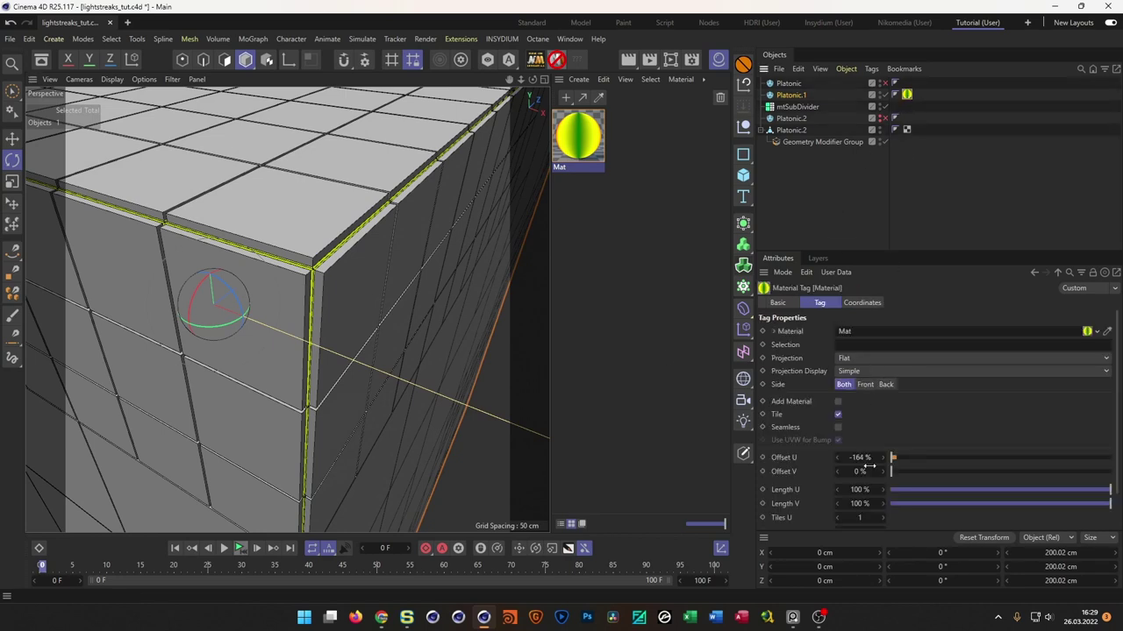
left_click_drag(891, 459, 871, 457)
left_click_drag(510, 421, 310, 407, "alt")
left_click_drag(208, 330, 294, 384, "alt")
left_click_drag(481, 259, 354, 336, "alt")
right_click_drag(355, 336, 418, 346, "alt")
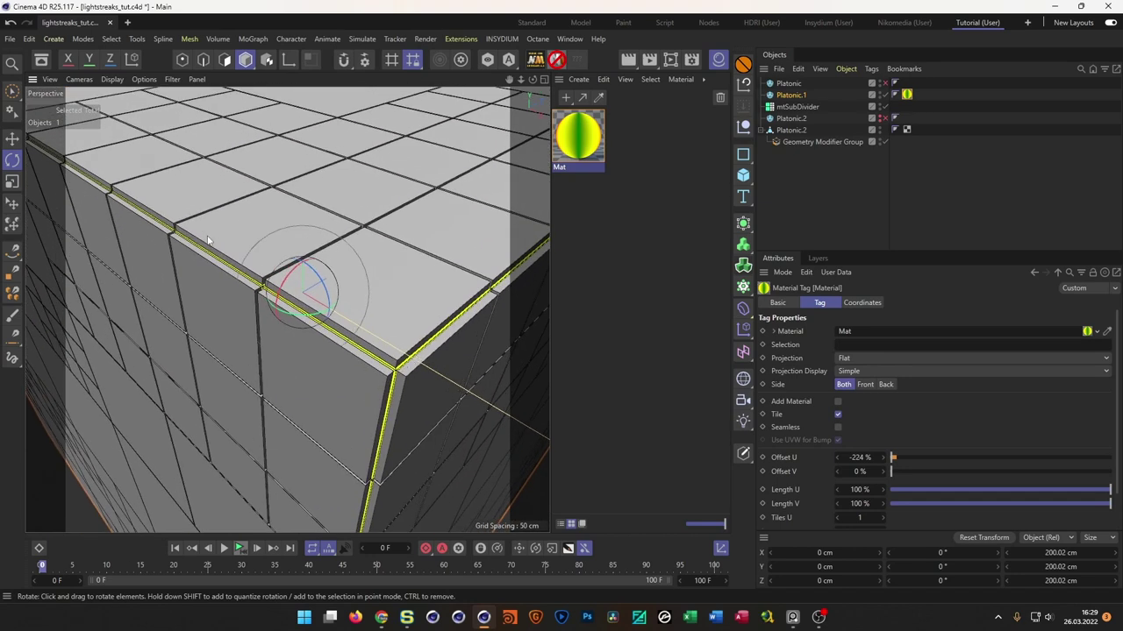
left_click_drag(434, 353, 348, 292, "alt")
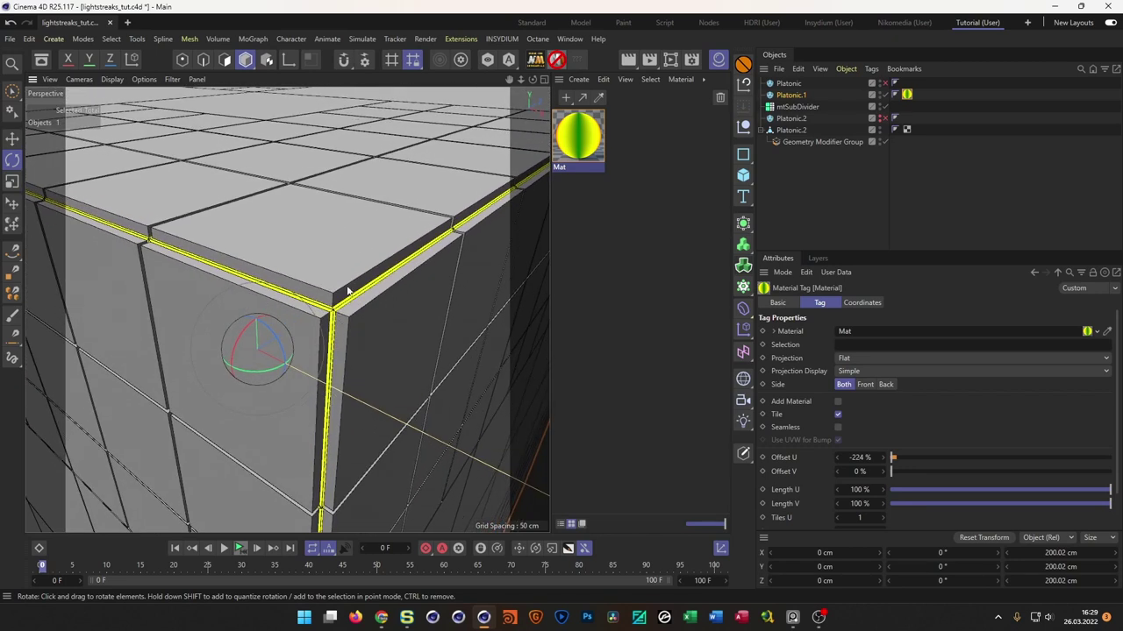
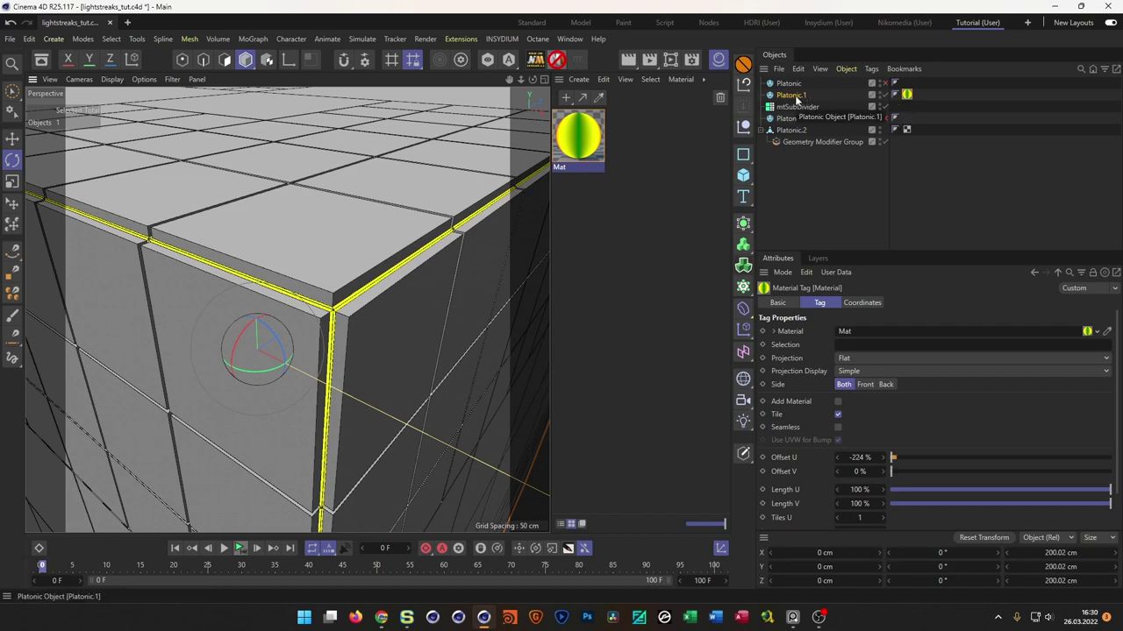
- Hide Platonic.1 in the viewport and select Platonic.2
left_click(883, 95)
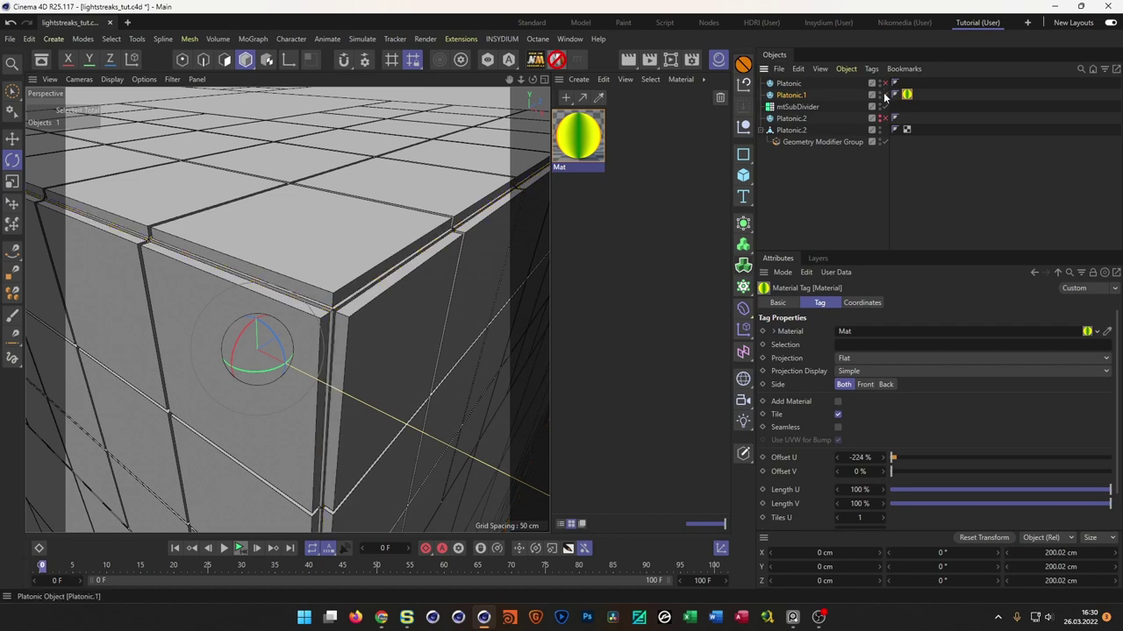
scroll(301, 307, "down", 6)
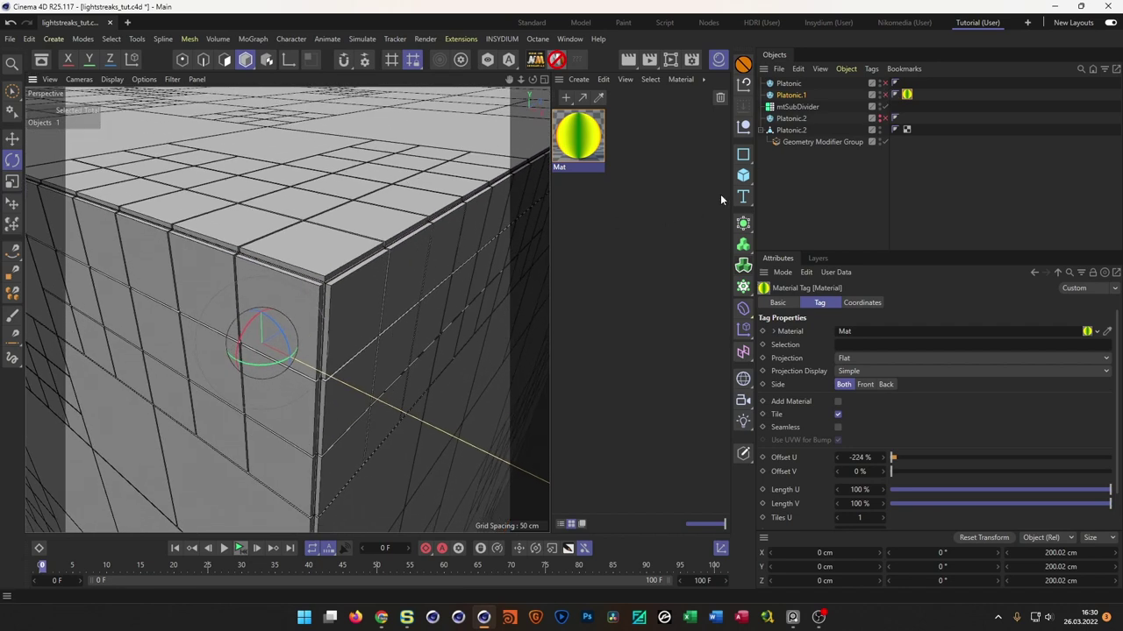
left_click(790, 130)
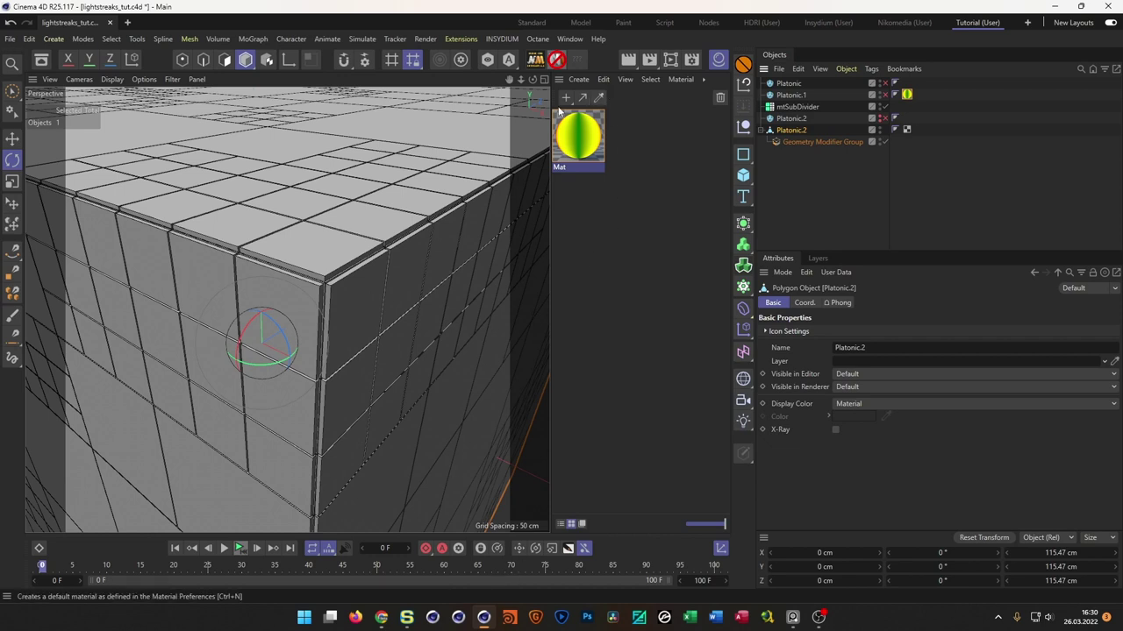
- Create material Mat.1 with reflectance off and a pure red colour (S 100%, V 100%)
double_click(660, 136)
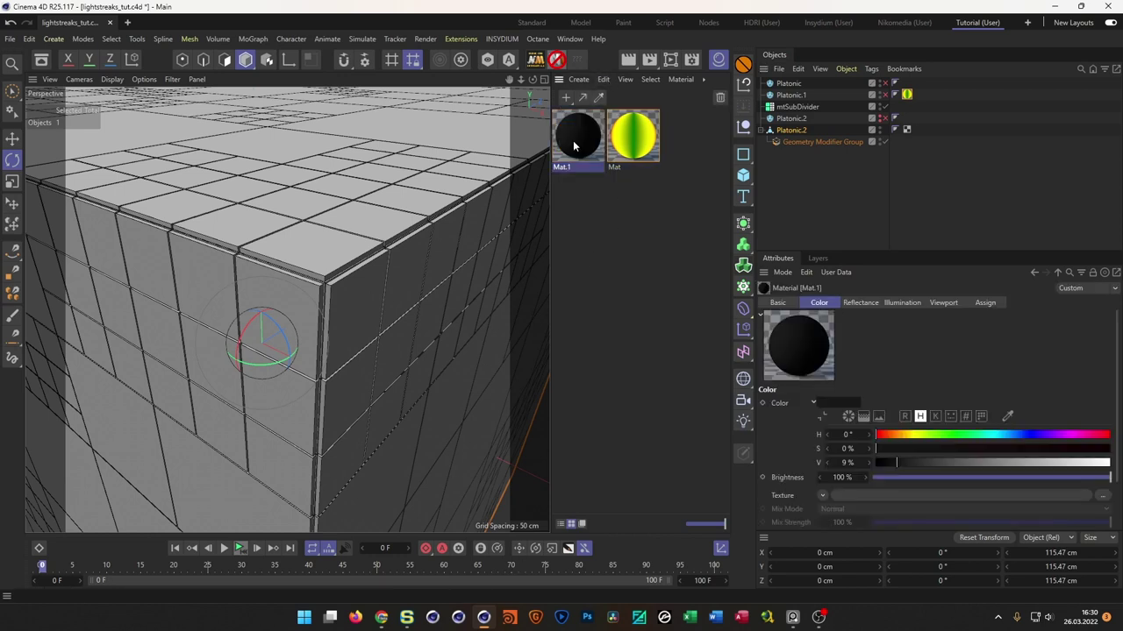
double_click(570, 154)
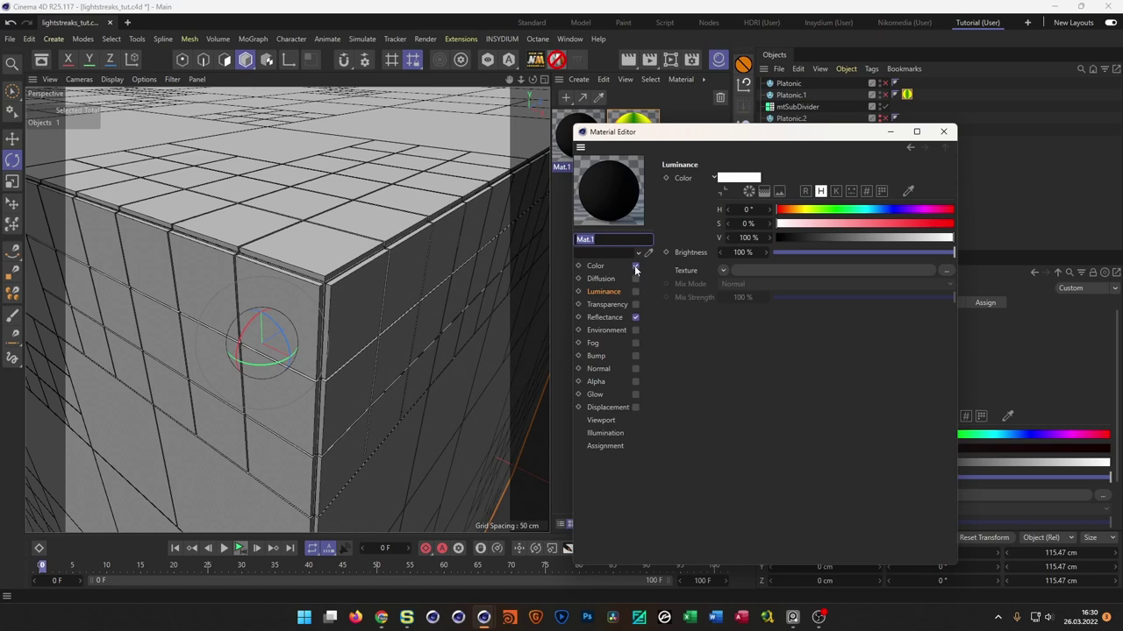
left_click(635, 318)
left_click(604, 265)
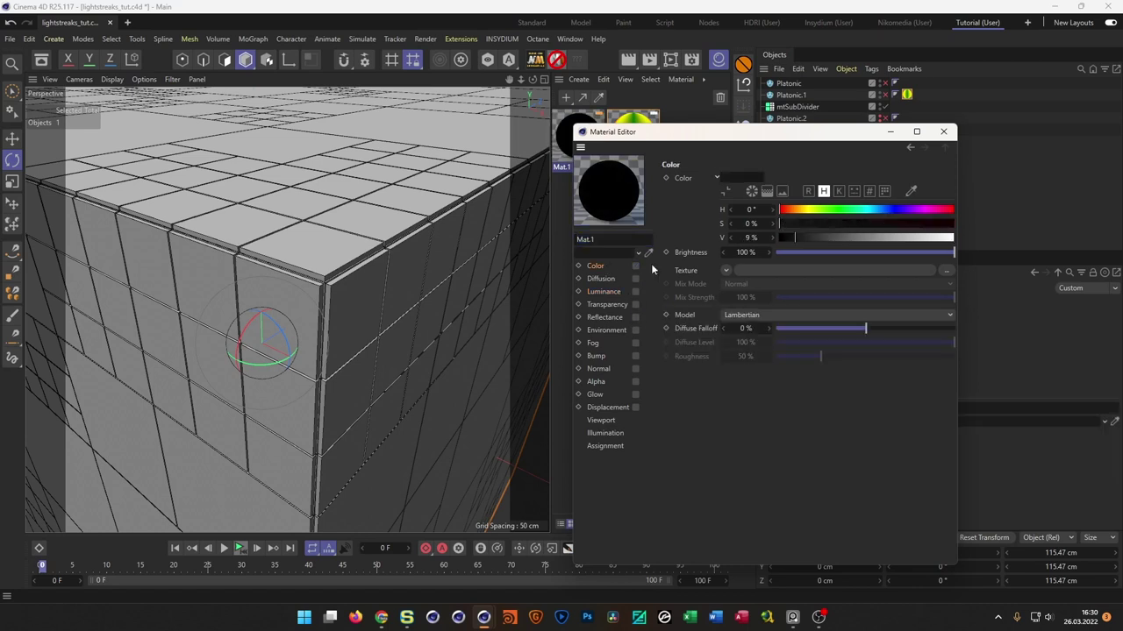
left_click(635, 265)
left_click_drag(840, 243, 1011, 245)
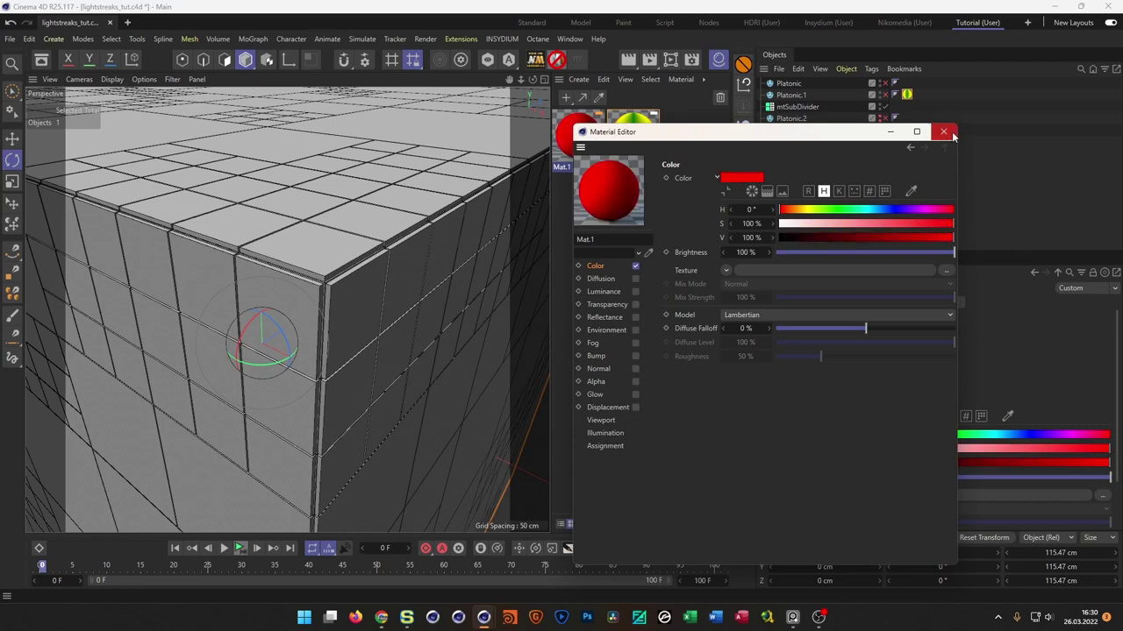
left_click(944, 133)
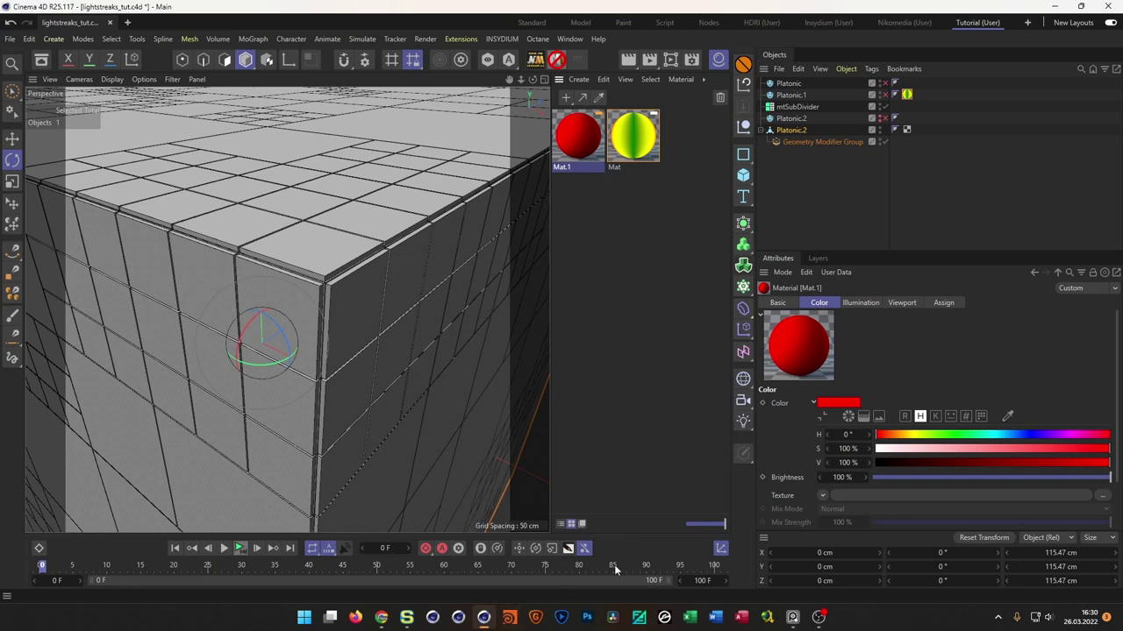
- Add a Store Selection node after Extrude in the modifier graph and name its selection '1'
double_click(777, 141)
left_click_drag(760, 16, 382, 289)
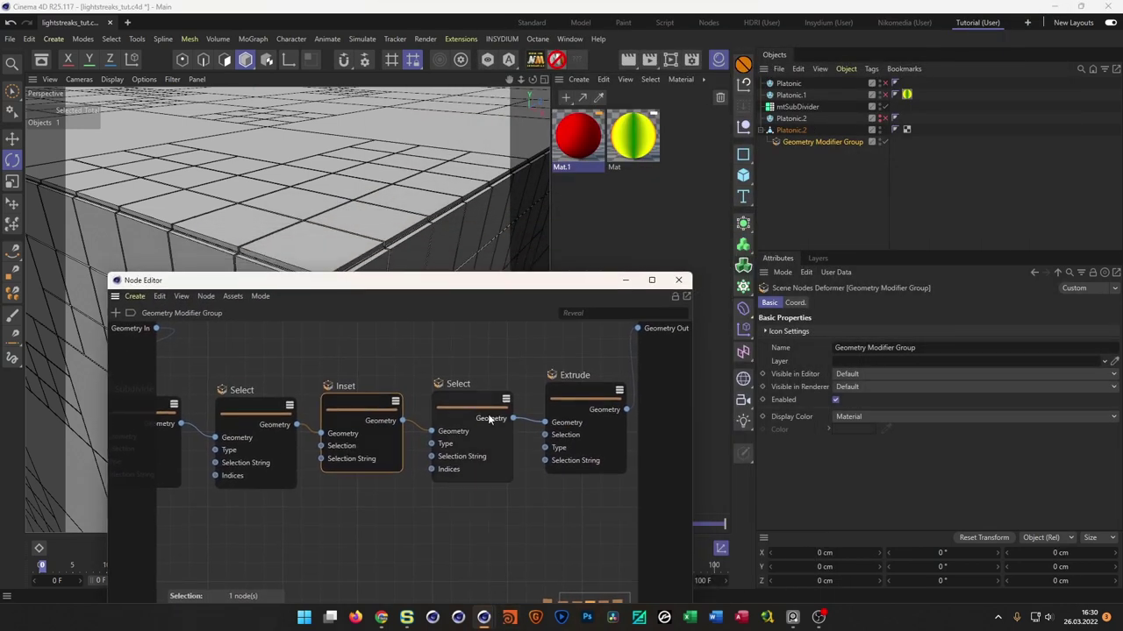
middle_click_drag(407, 392, 357, 396)
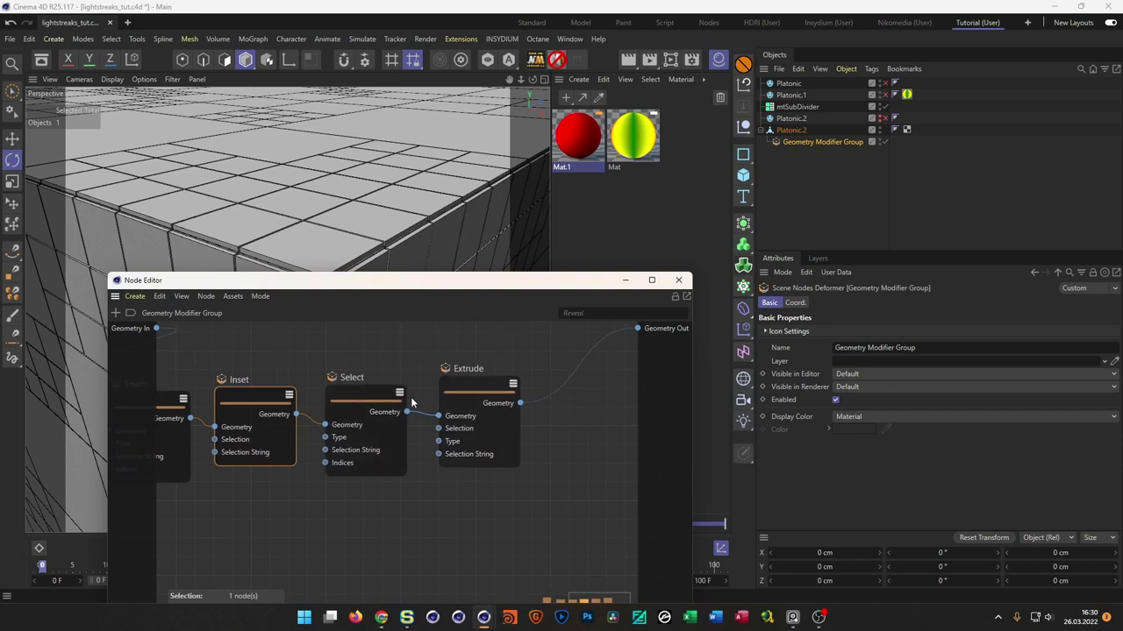
mouse_move(469, 387)
left_mouse_down()
mouse_move(492, 381)
mouse_move(484, 391)
left_mouse_up()
middle_click_drag(399, 392, 302, 390)
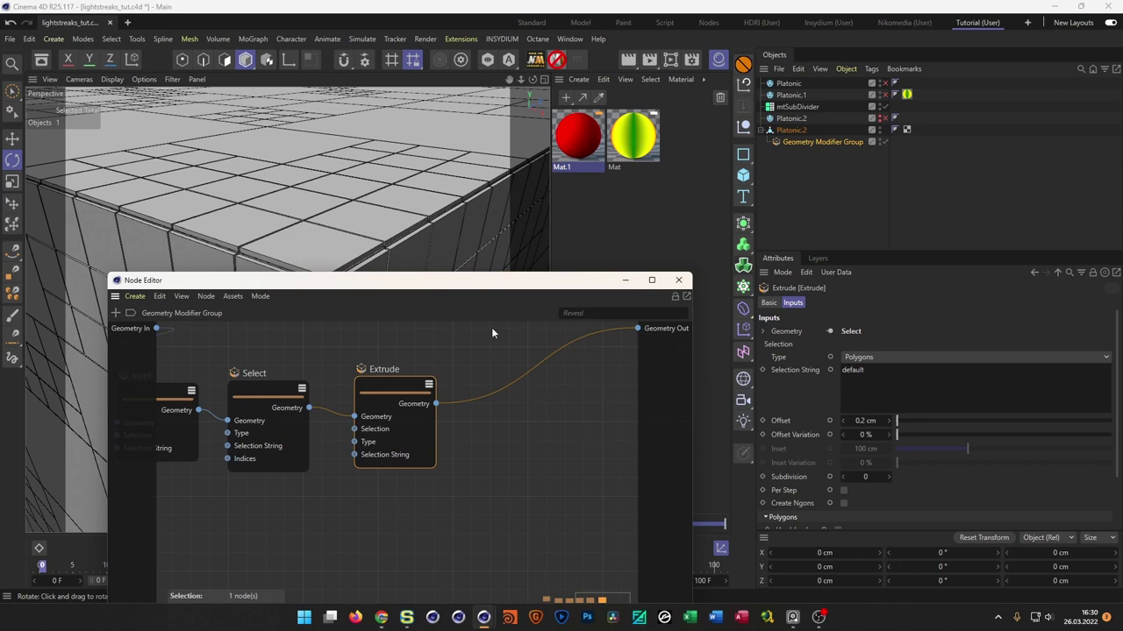
left_click(557, 471)
double_click(556, 475)
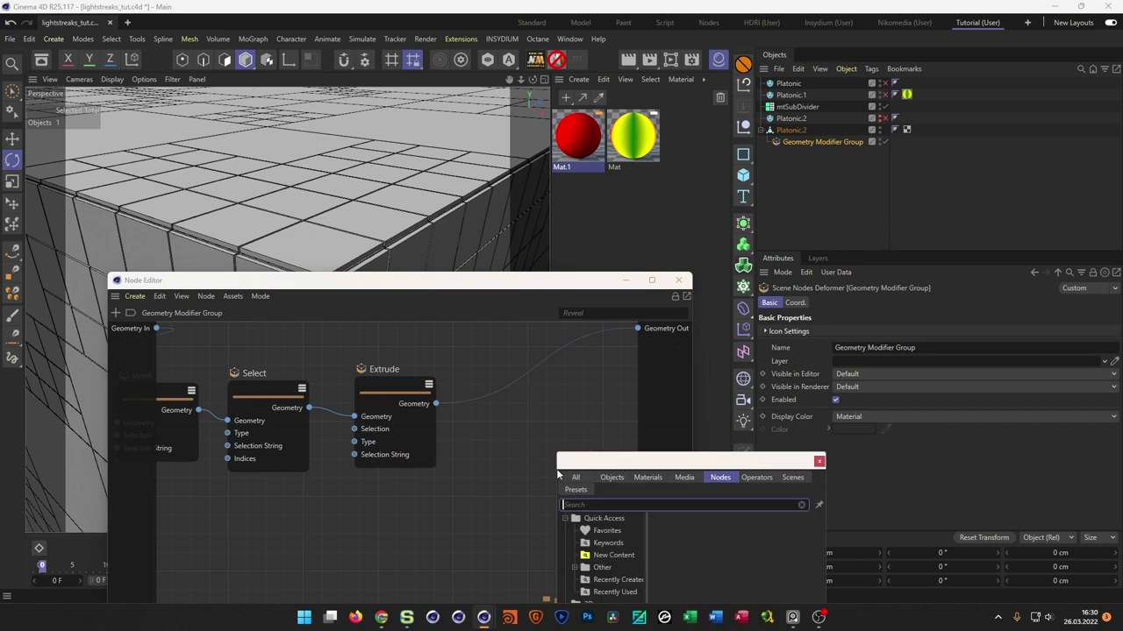
left_click_drag(599, 463, 711, 241)
type("store")
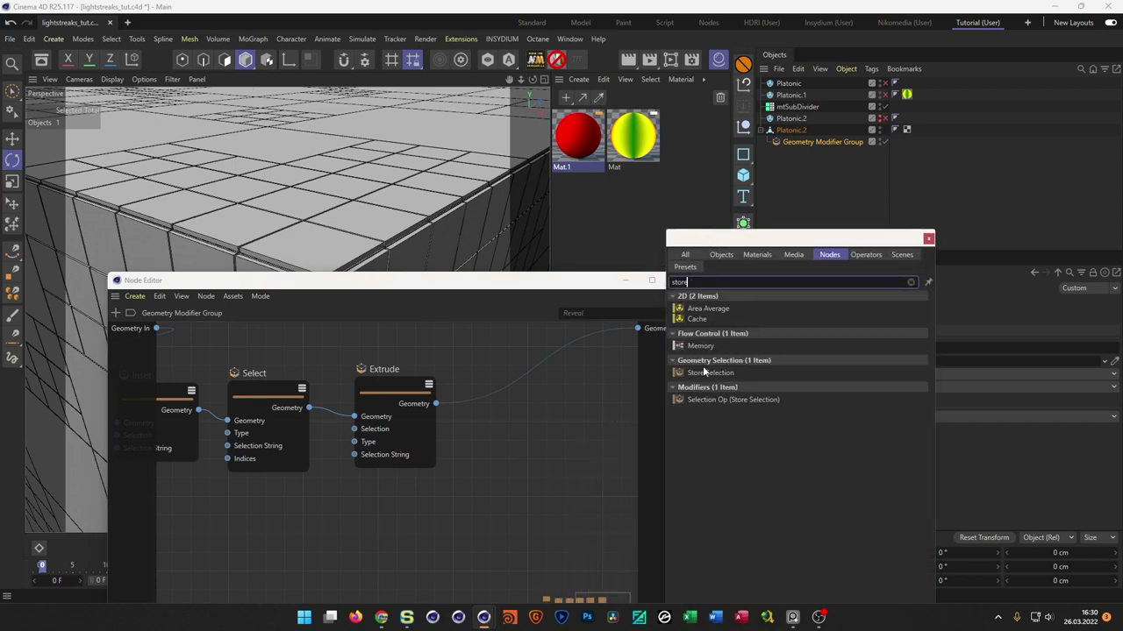
left_click_drag(702, 379, 570, 375)
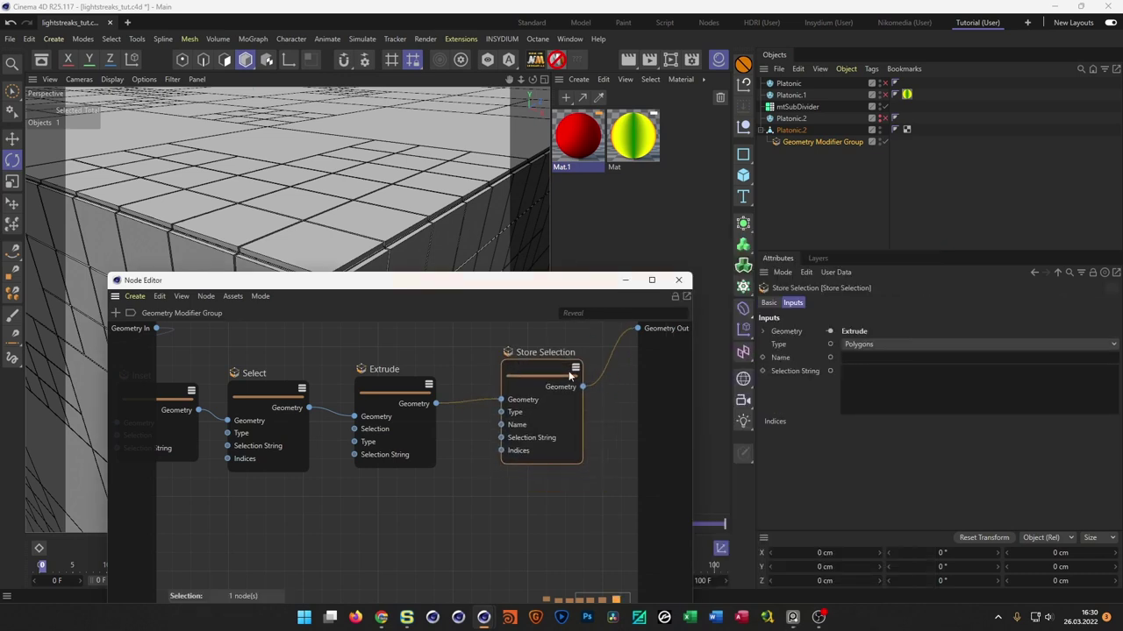
left_click(855, 359)
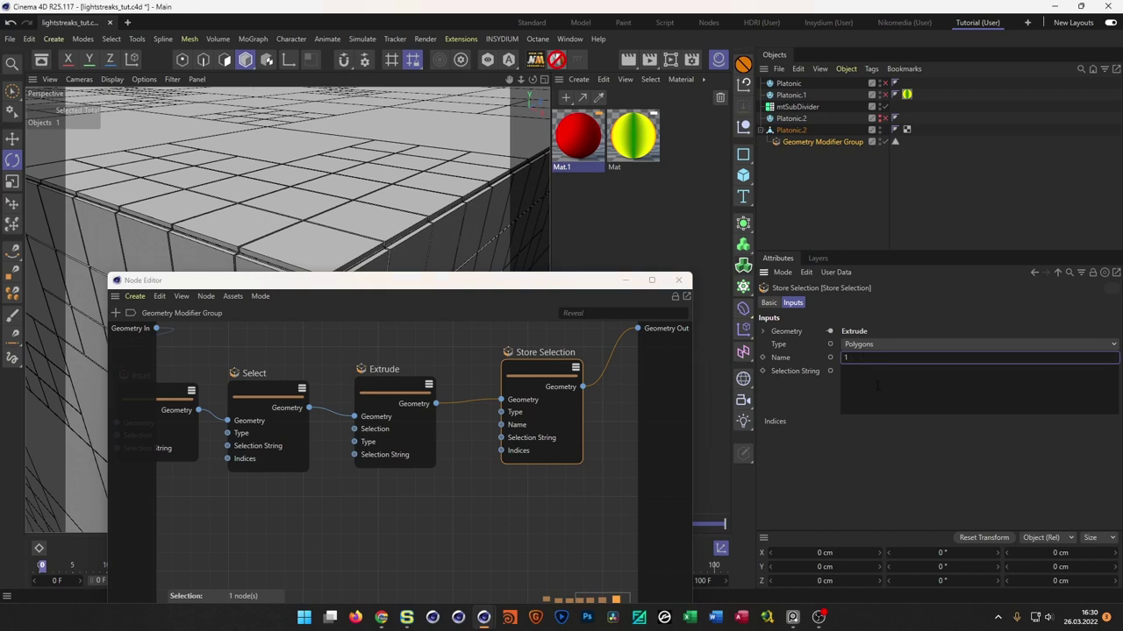
- Apply Mat.1 to Platonic.2, restricted to polygon selection '1'
left_click(893, 142)
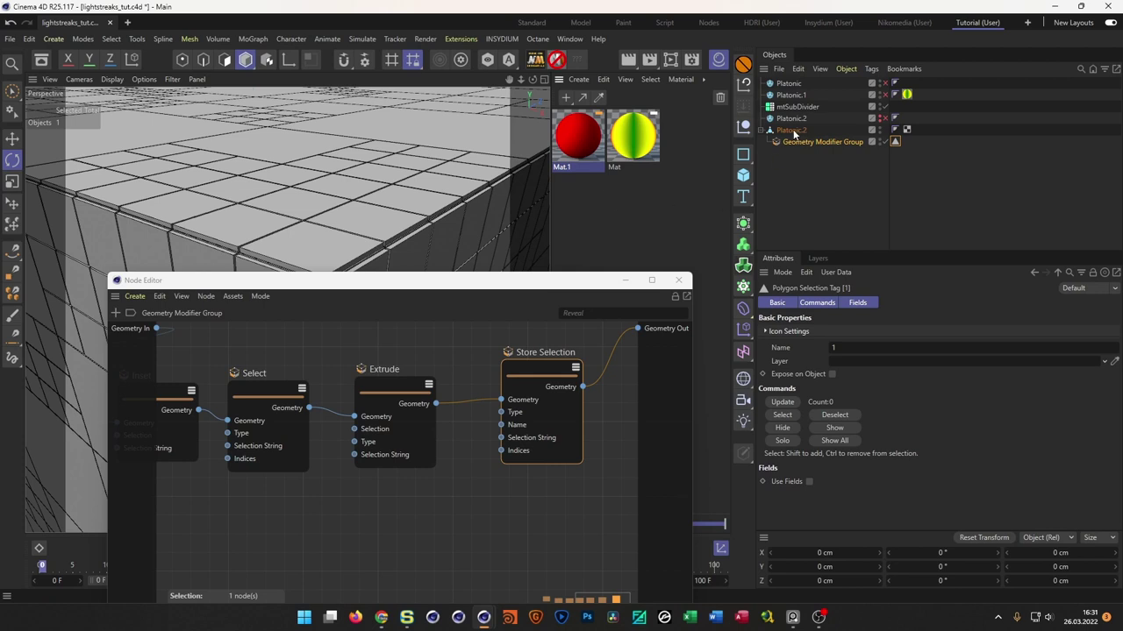
left_click_drag(792, 129, 793, 129)
left_click_drag(894, 142, 872, 343)
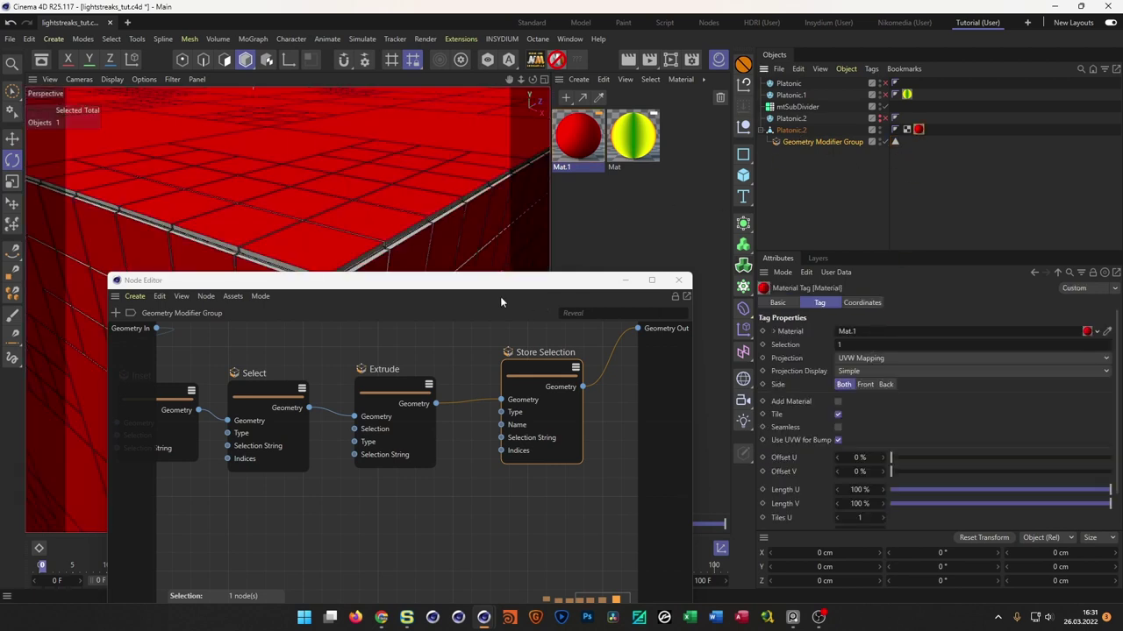
- Inspect the cube's edge frame and move Store Selection further right of Extrude
left_click_drag(498, 286, 799, 310)
scroll(369, 259, "up", 3)
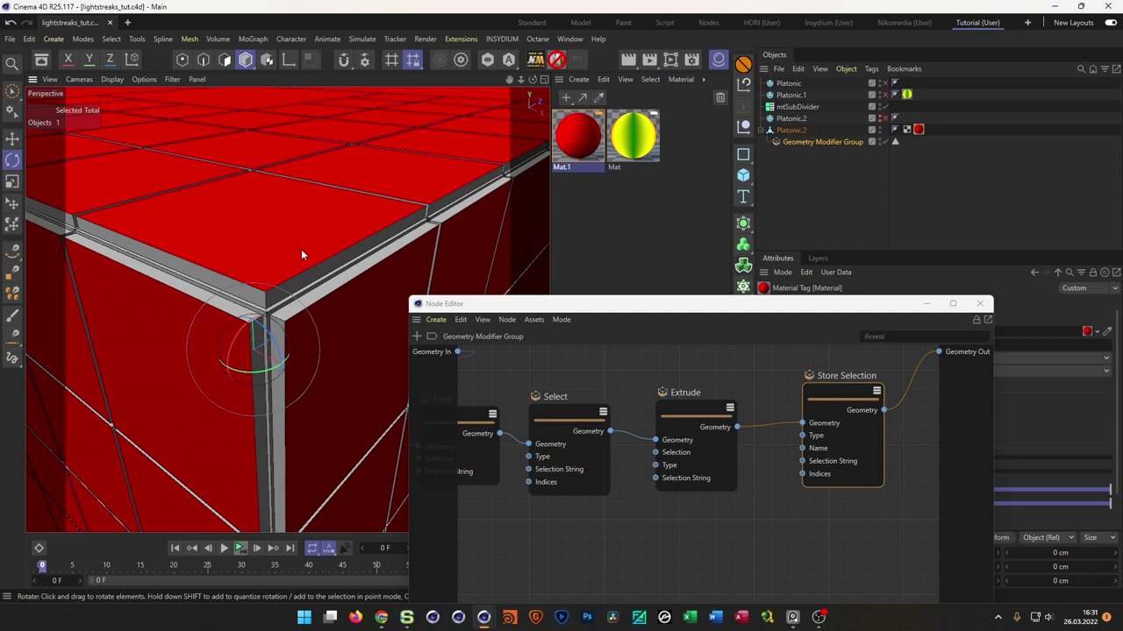
left_click_drag(301, 249, 272, 272)
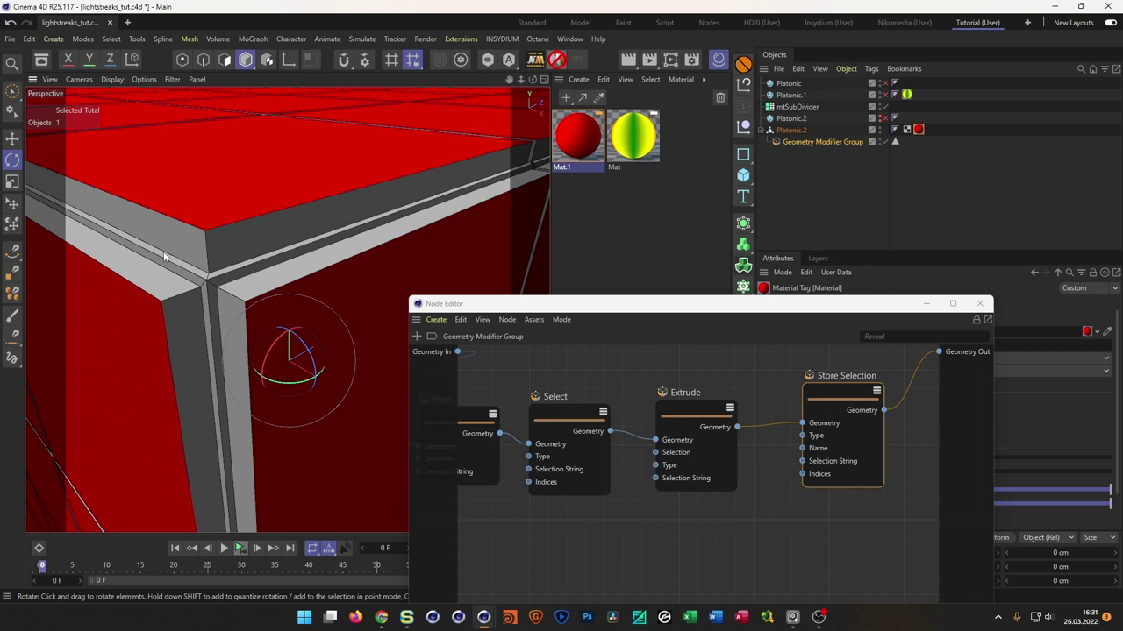
left_click_drag(247, 279, 197, 316)
left_click_drag(717, 306, 654, 297)
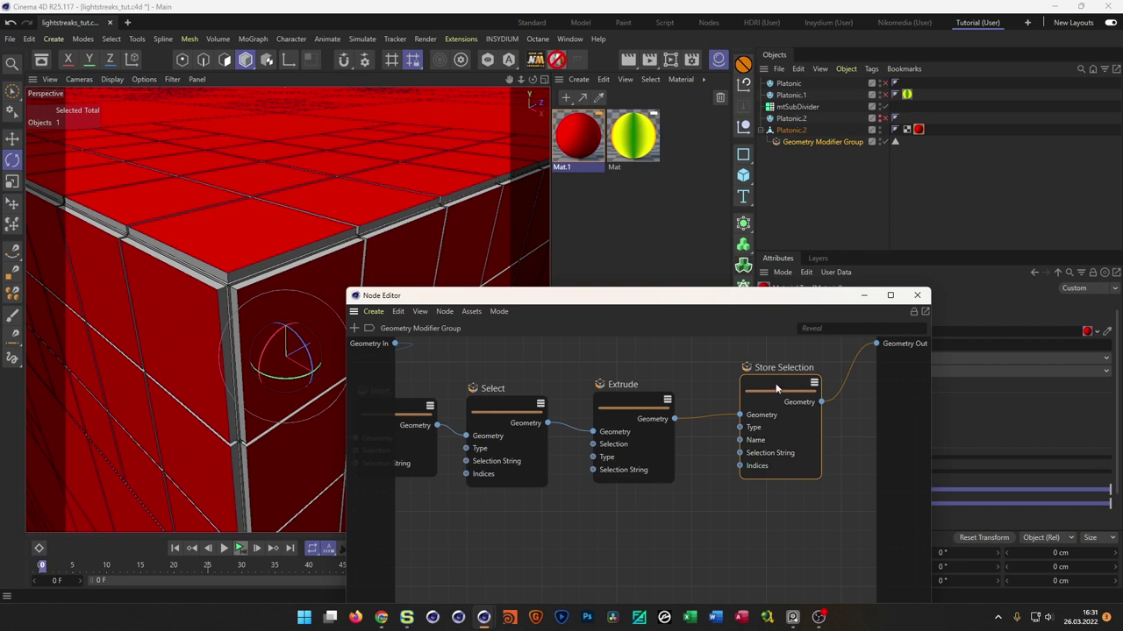
middle_click_drag(767, 394, 590, 406)
left_click_drag(589, 405, 758, 405)
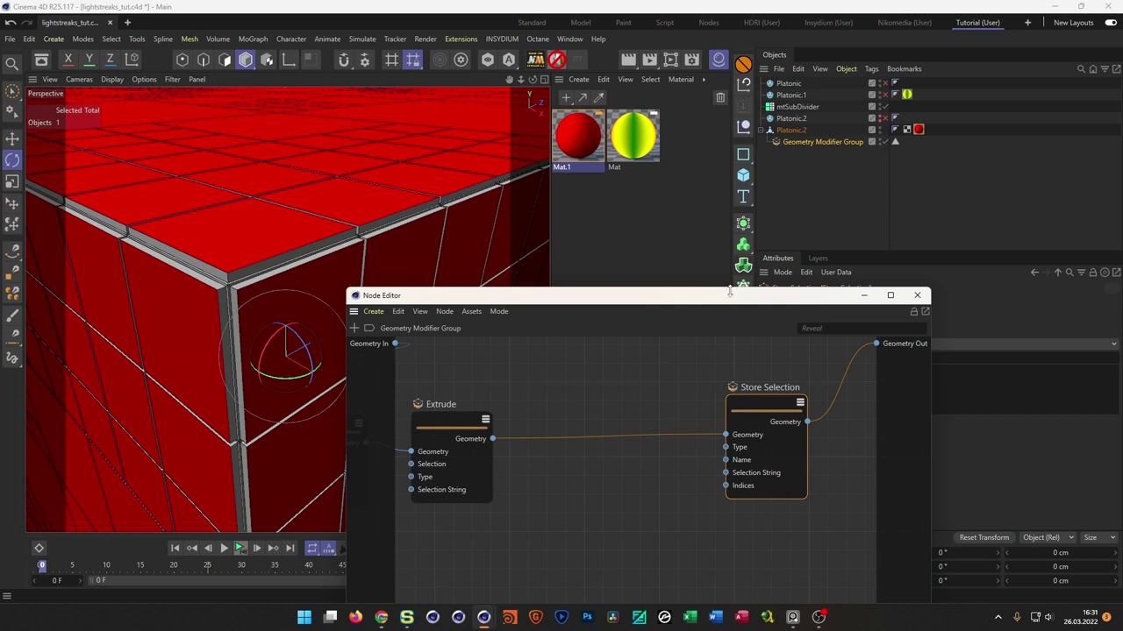
- Insert an Invert Selection node between Extrude and Store Selection
left_click(626, 490)
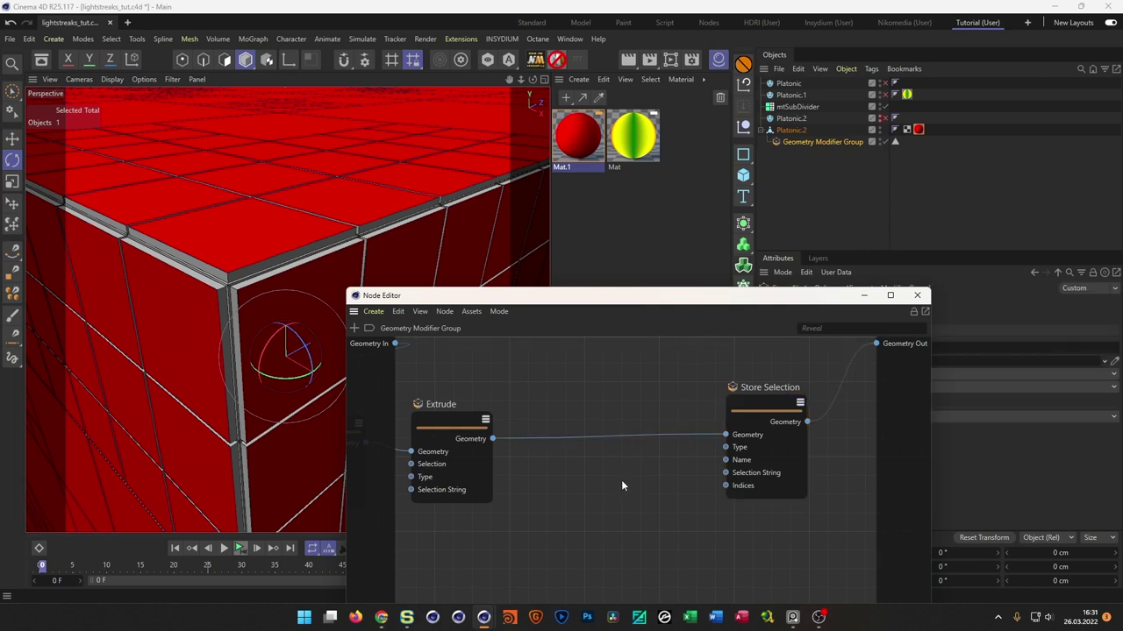
double_click(622, 482)
left_click_drag(682, 466, 868, 332)
type("invert")
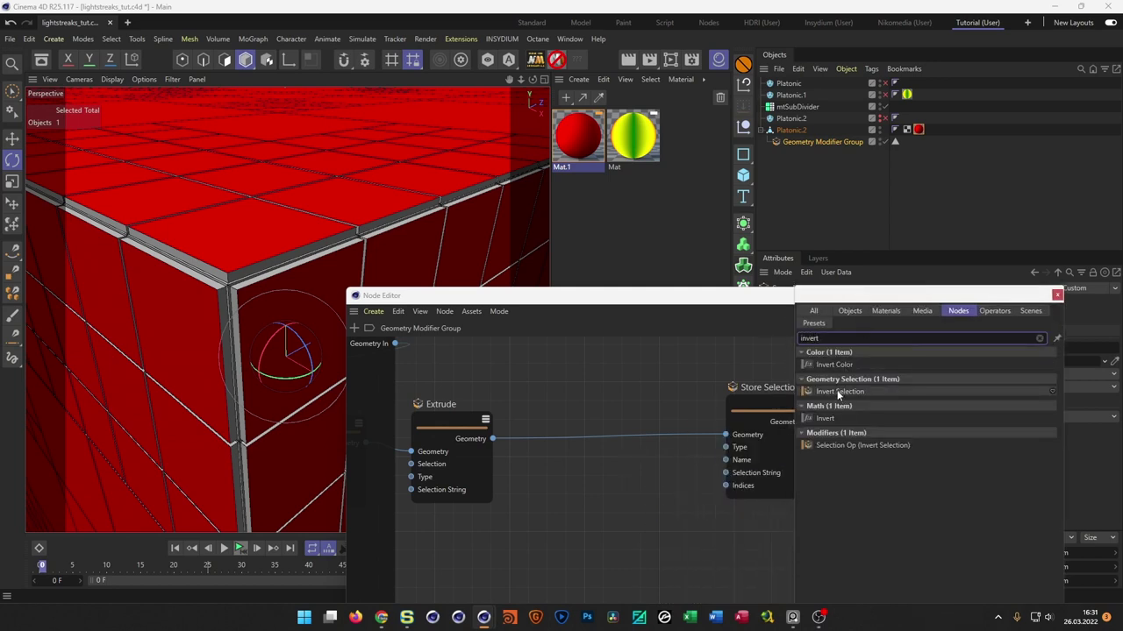
left_click_drag(840, 391, 606, 442)
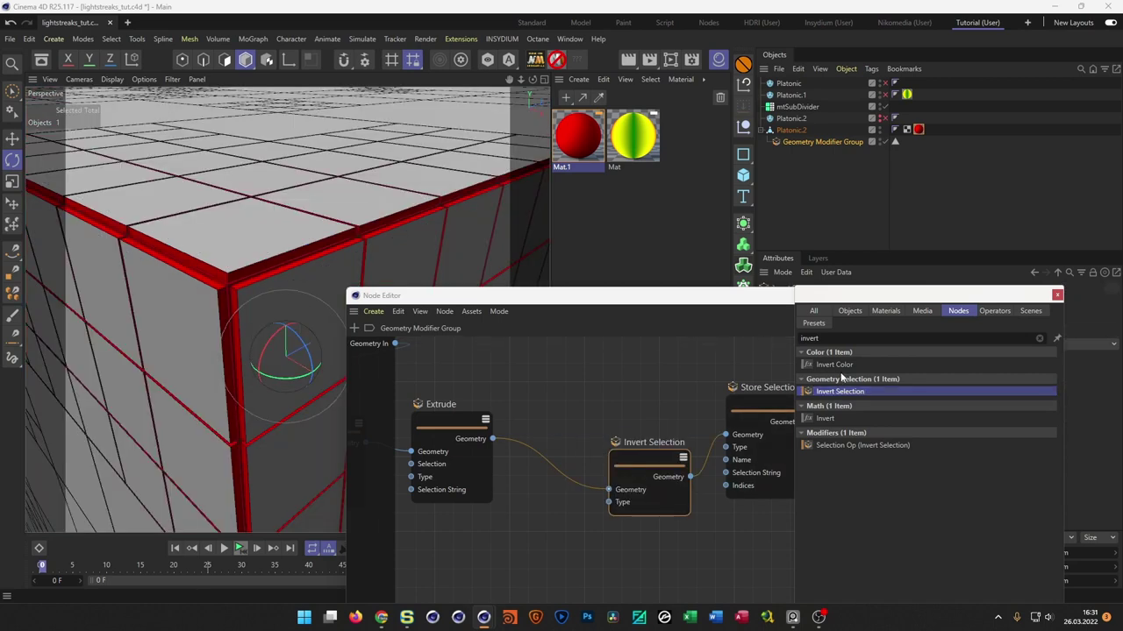
left_click(556, 421)
left_click_drag(635, 459, 550, 424)
left_click_drag(241, 271, 214, 284, "alt")
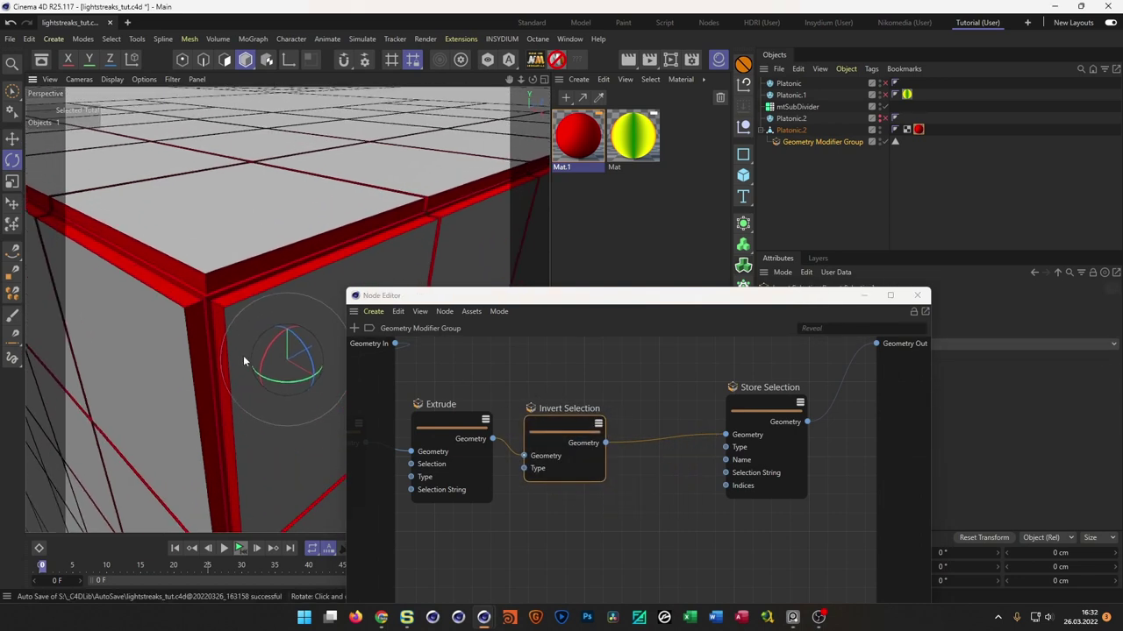
left_click_drag(752, 404, 779, 408)
- Try a Shrink Selection node before Store Selection, then delete it
double_click(675, 497)
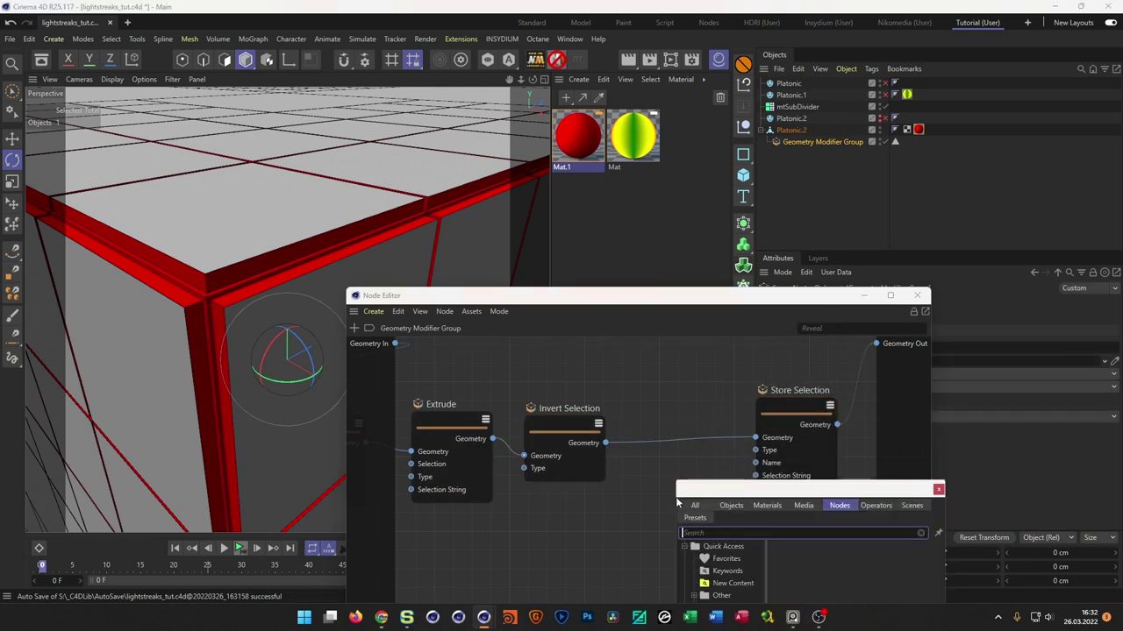
left_click_drag(754, 486, 896, 278)
type("shr")
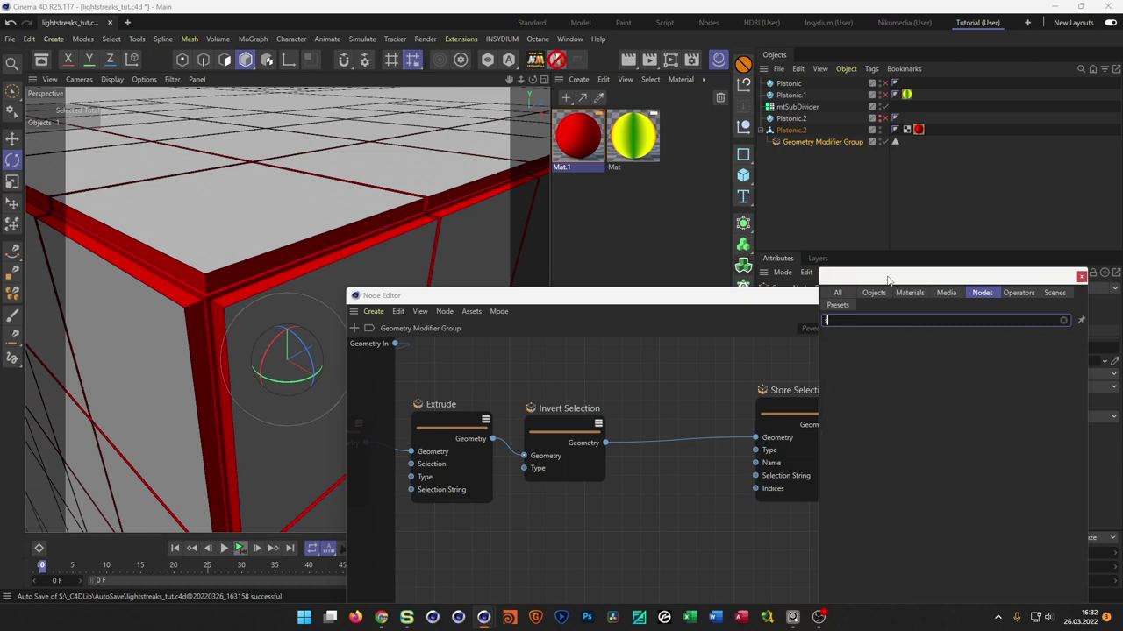
type("in")
left_click(866, 374)
left_click_drag(671, 448, 671, 411)
left_click_drag(741, 298, 735, 354)
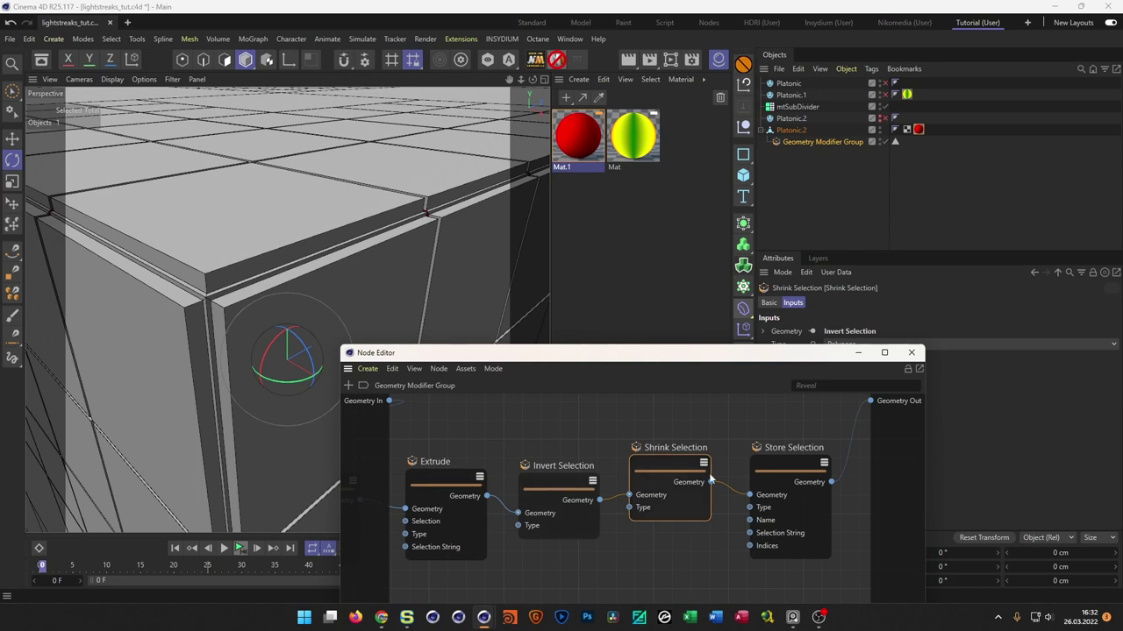
mouse_move(692, 353)
left_mouse_down()
mouse_move(692, 396)
mouse_move(702, 384)
mouse_move(693, 374)
left_mouse_up()
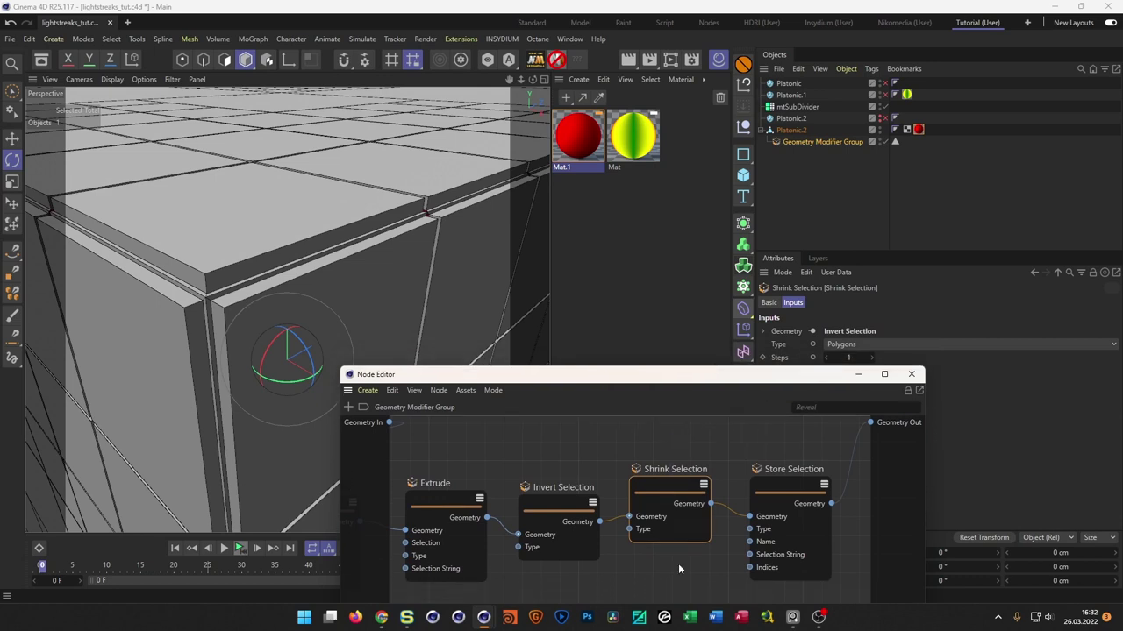
key("Delete")
- Disconnect Invert Selection and wire Extrude's output straight into Store Selection
left_click_drag(543, 500, 633, 488)
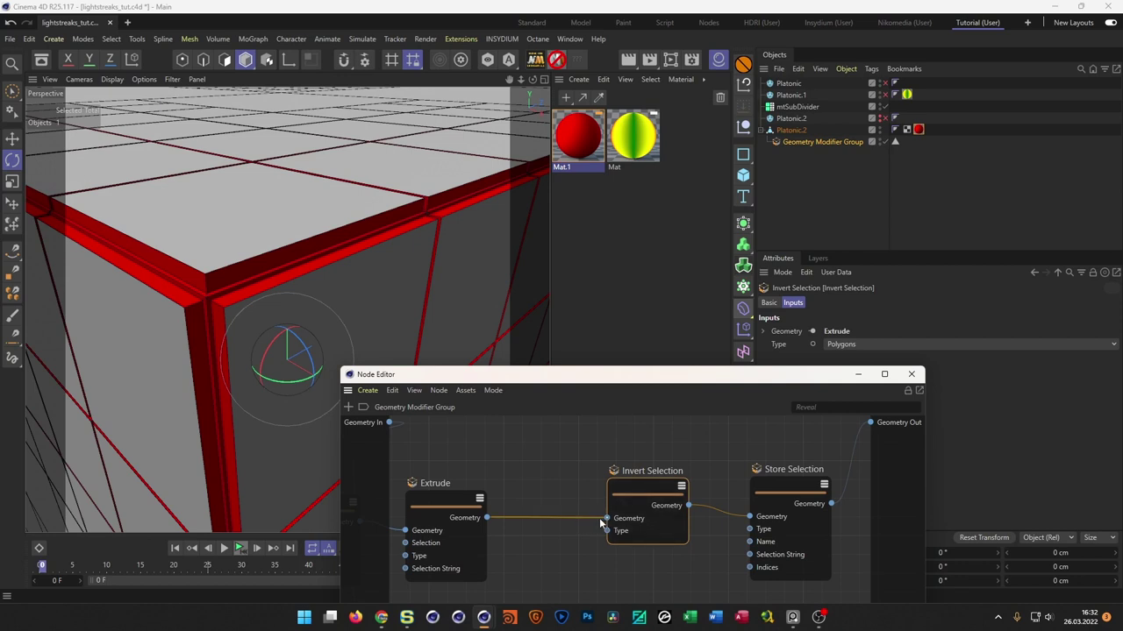
mouse_move(592, 518)
left_mouse_down()
mouse_move(585, 529)
mouse_move(606, 519)
left_mouse_up()
left_click_drag(644, 480, 767, 550)
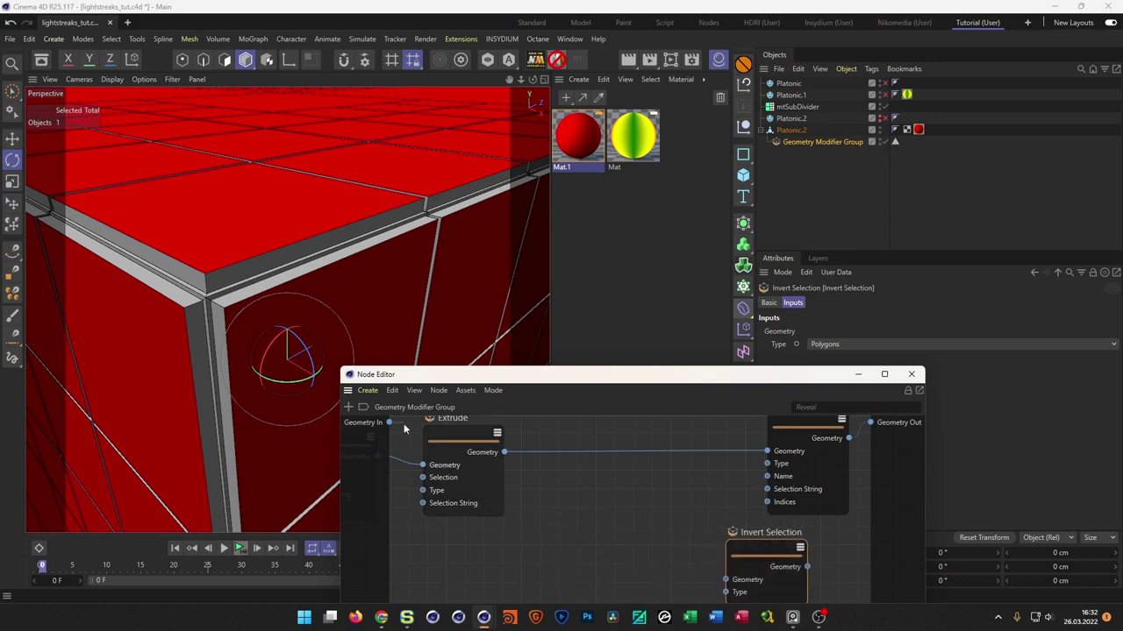
- Insert a Grow Selection node after Extrude
left_click(553, 565)
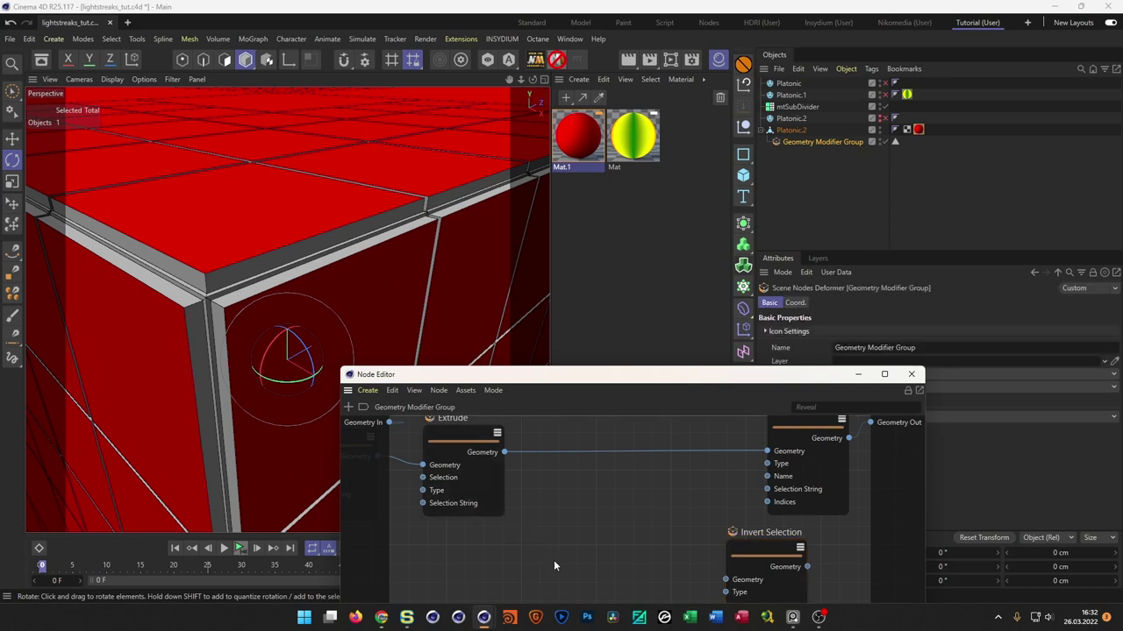
double_click(553, 566)
left_click_drag(602, 554, 808, 273)
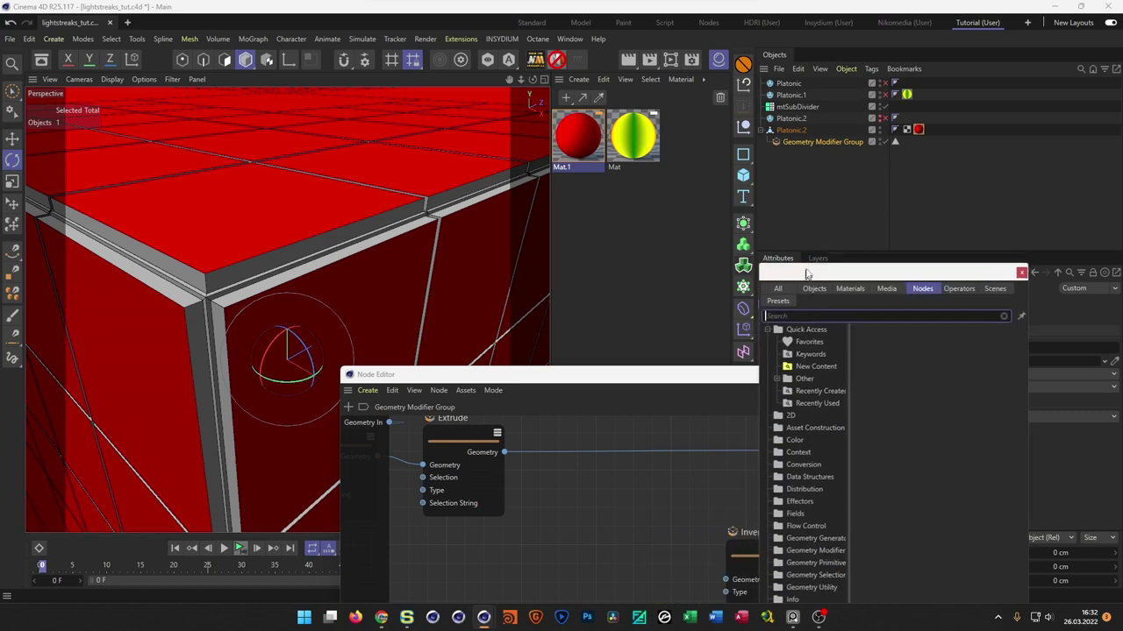
type("grow")
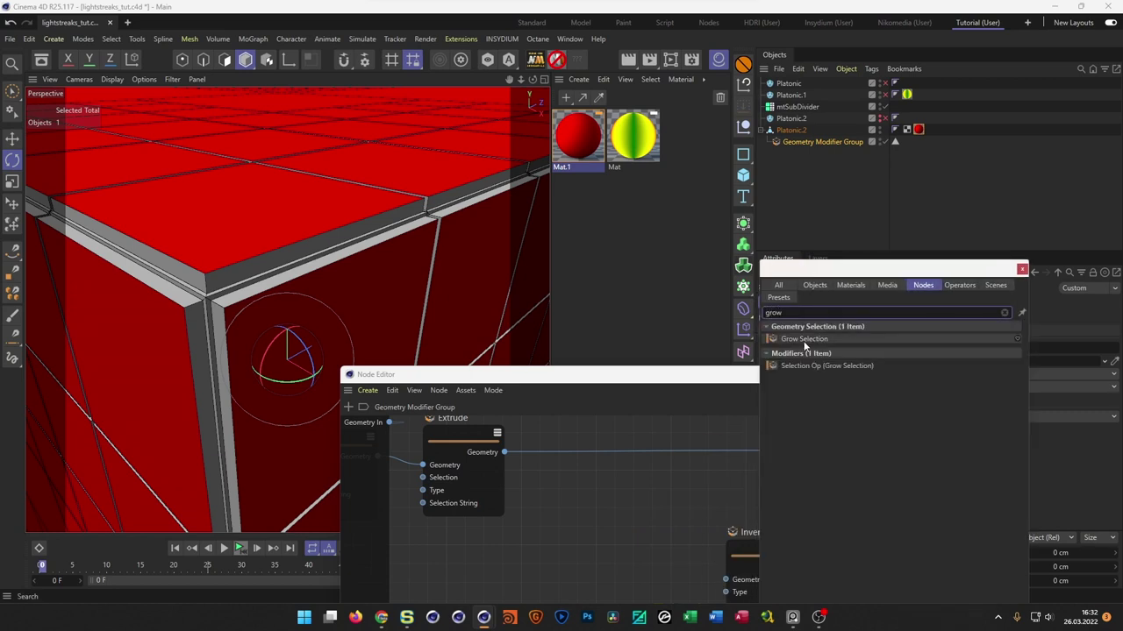
left_click_drag(803, 339, 565, 455)
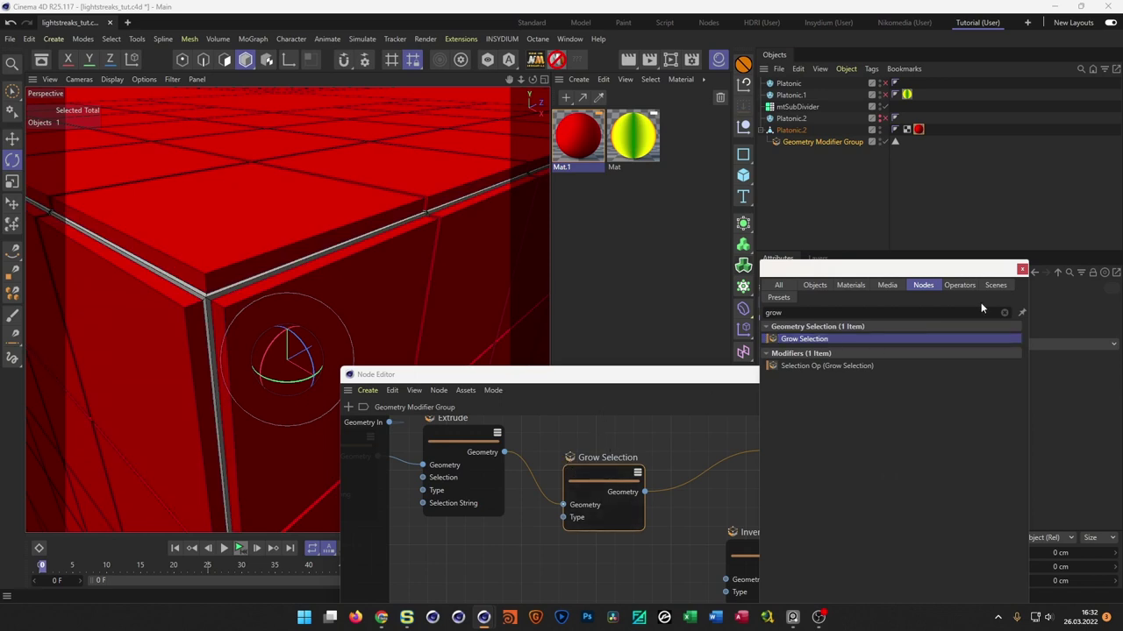
left_click(1021, 270)
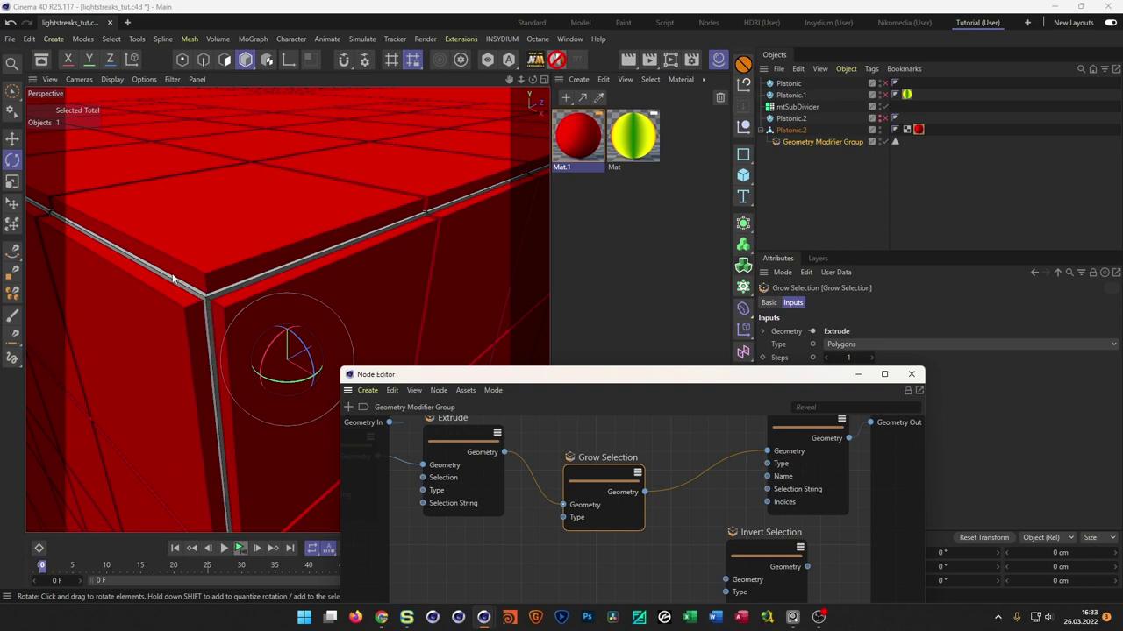
left_click_drag(600, 471, 564, 450)
- Wire Grow Selection through Invert Selection into Store Selection
middle_click_drag(689, 470, 584, 469)
middle_click_drag(699, 426, 699, 444)
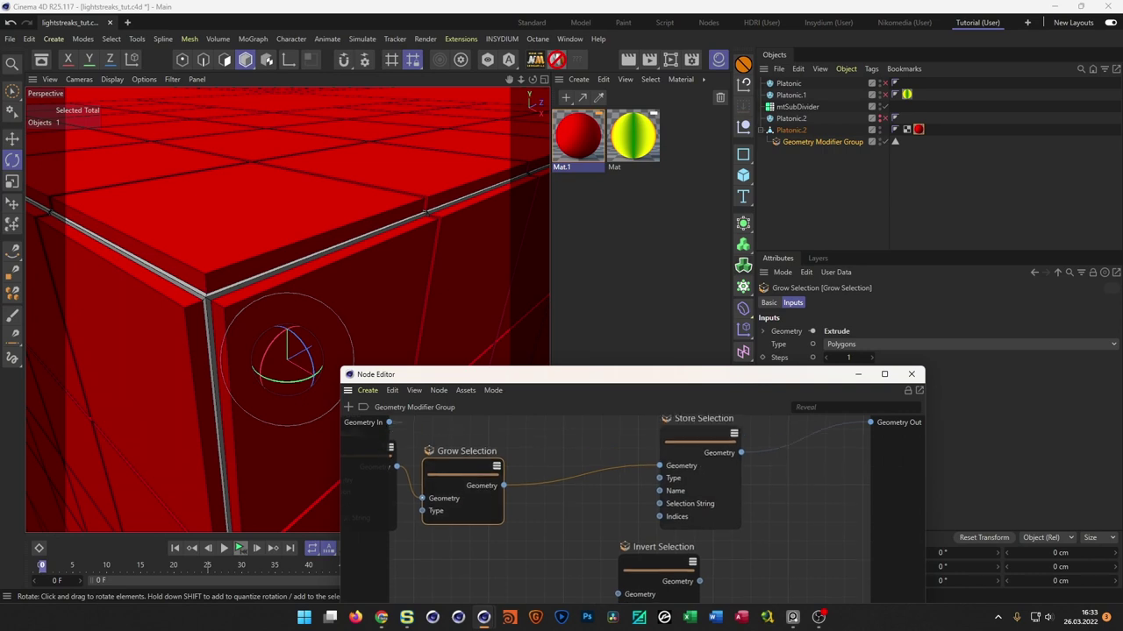
left_click_drag(696, 441, 764, 452)
middle_click_drag(764, 452, 755, 417)
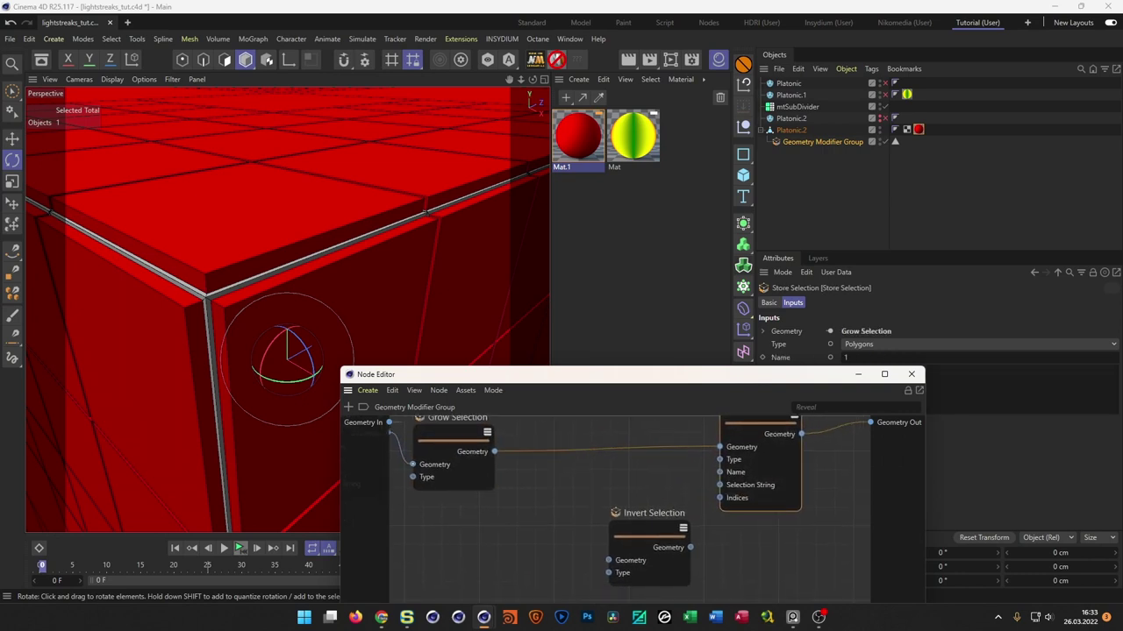
mouse_move(719, 447)
left_mouse_down()
mouse_move(604, 556)
mouse_move(605, 492)
mouse_move(581, 455)
mouse_move(692, 474)
mouse_move(719, 449)
left_mouse_up()
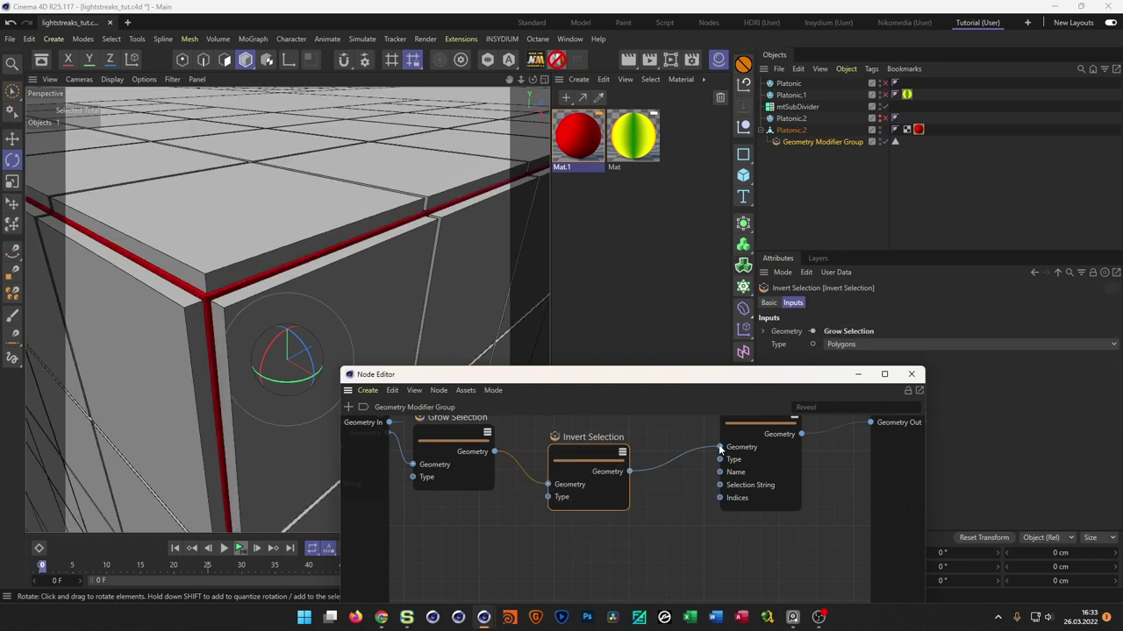
left_click_drag(267, 244, 391, 290, "alt")
- Replace Platonic.2's red tag with a copy of the gradient Mat tag limited to selection 1
left_click(918, 129)
key("Delete")
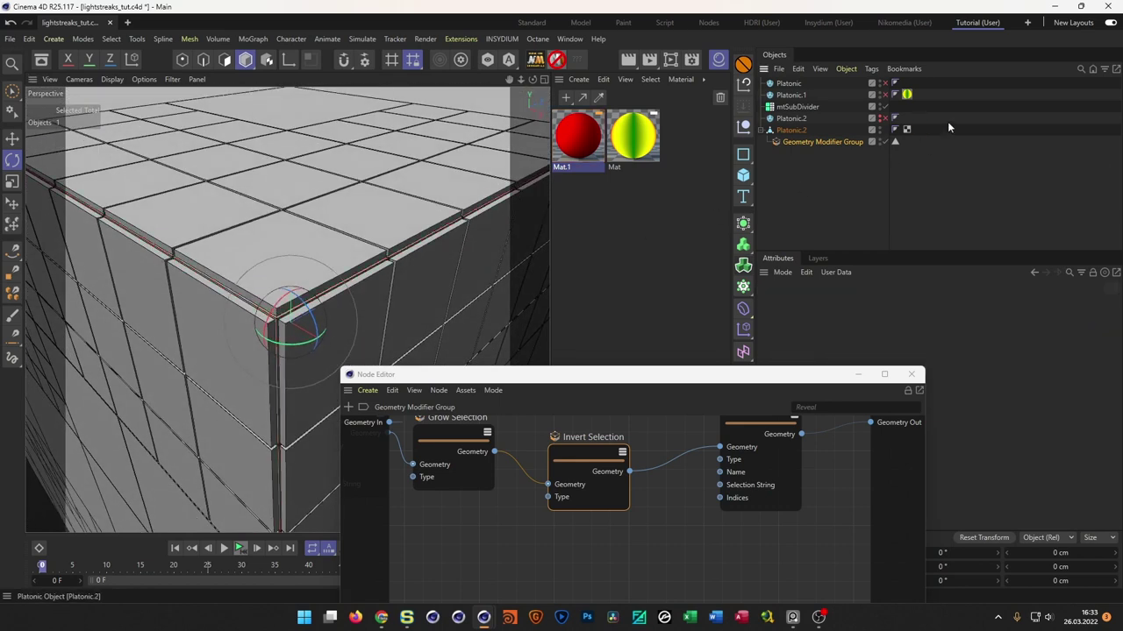
left_click(908, 95)
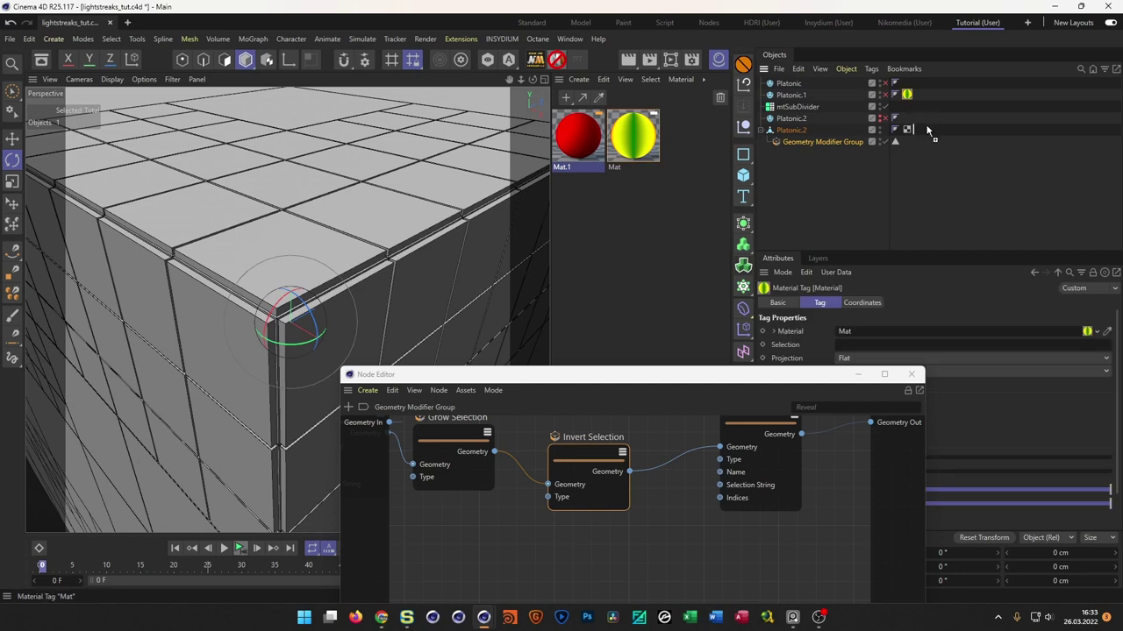
left_click_drag(930, 130, 928, 130, "ctrl")
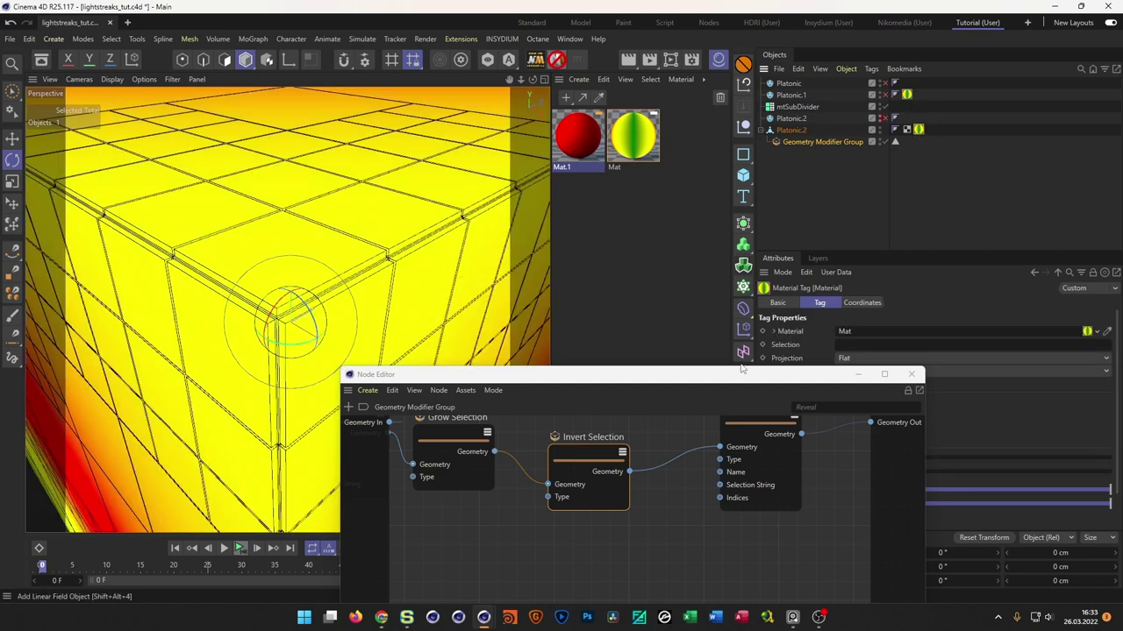
left_click_drag(729, 379, 546, 403)
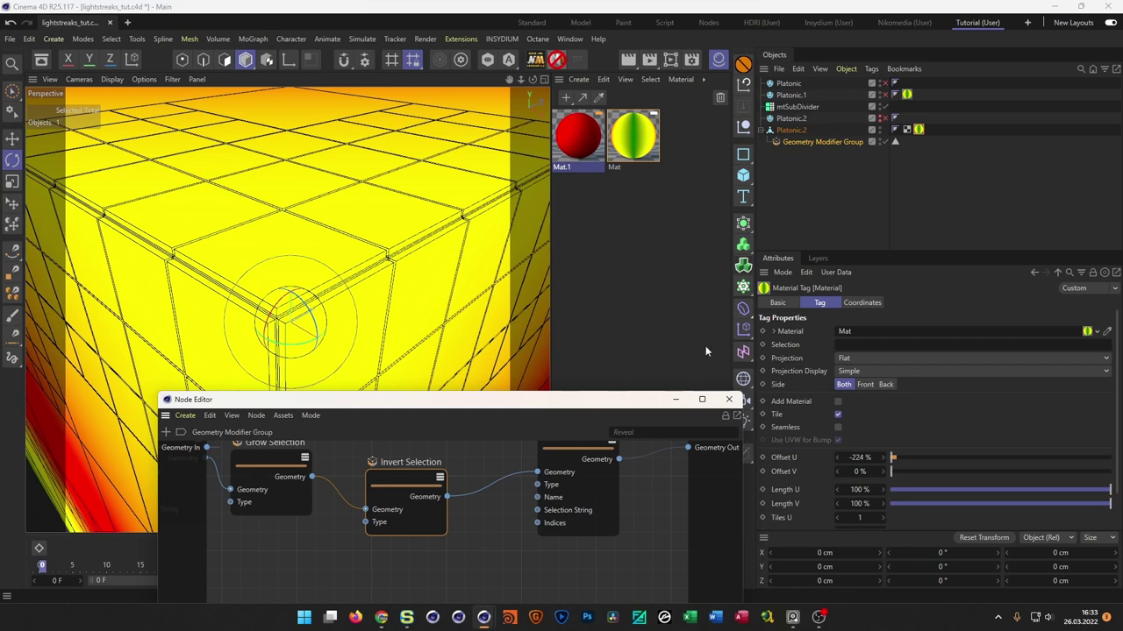
left_click_drag(894, 141, 877, 349)
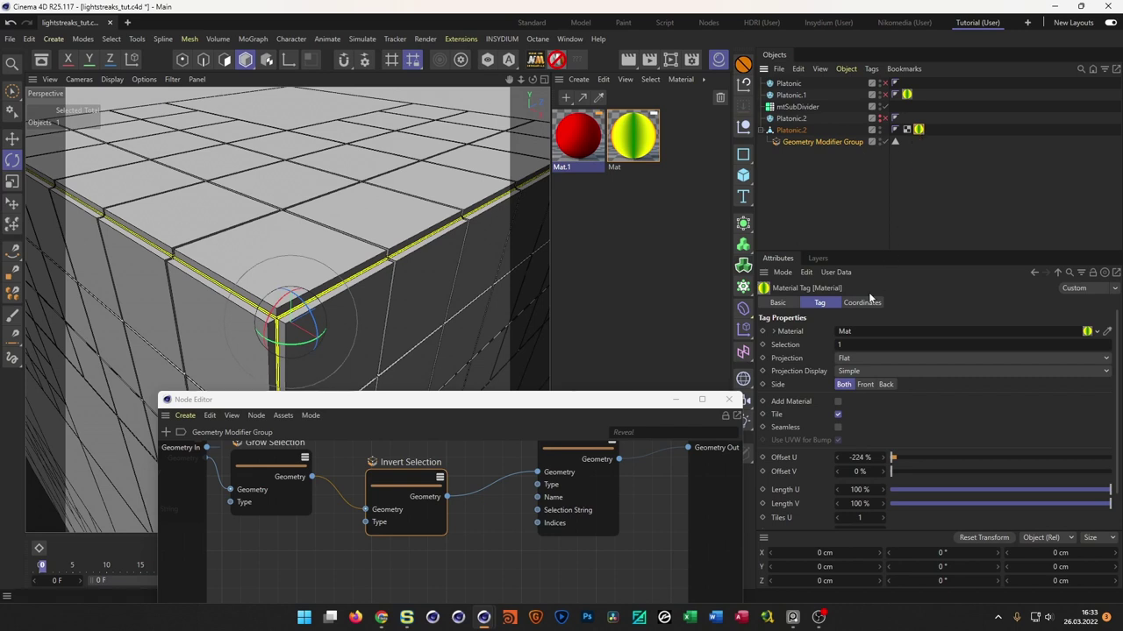
- Preview the streak by shifting Offset U, then return it to 0 %
right_click(884, 460)
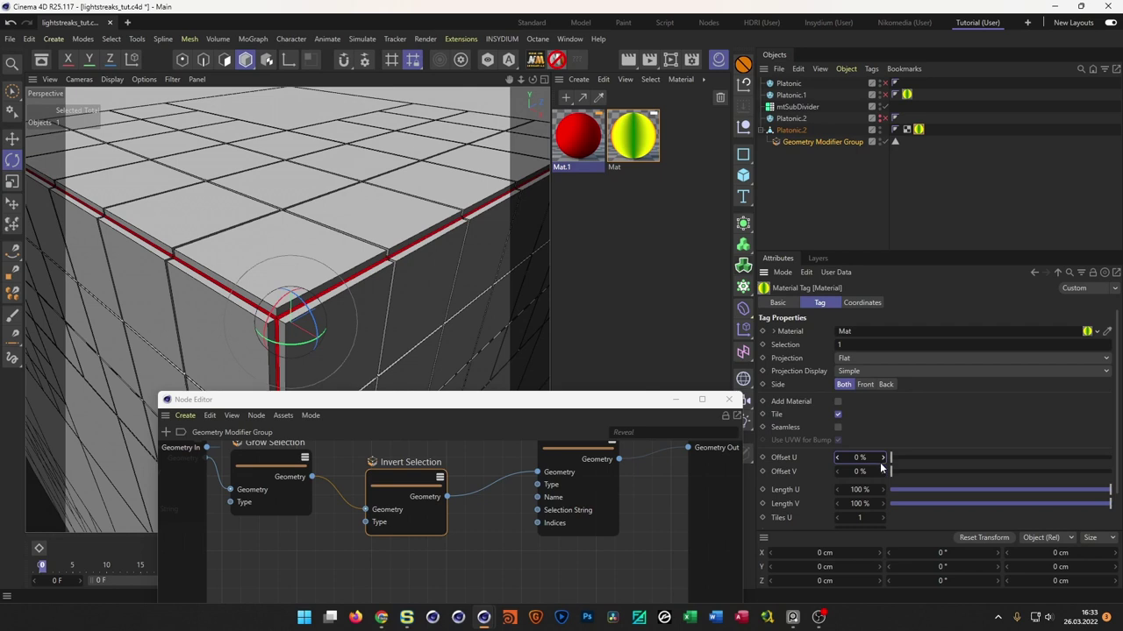
left_click_drag(883, 457, 776, 457)
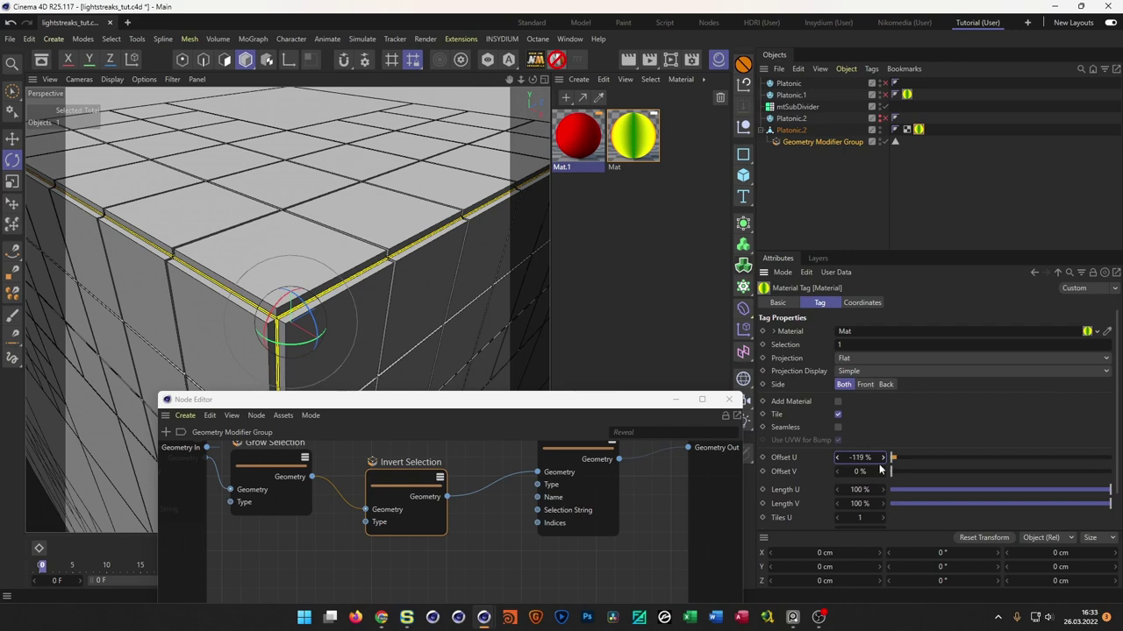
key("ctrl+z")
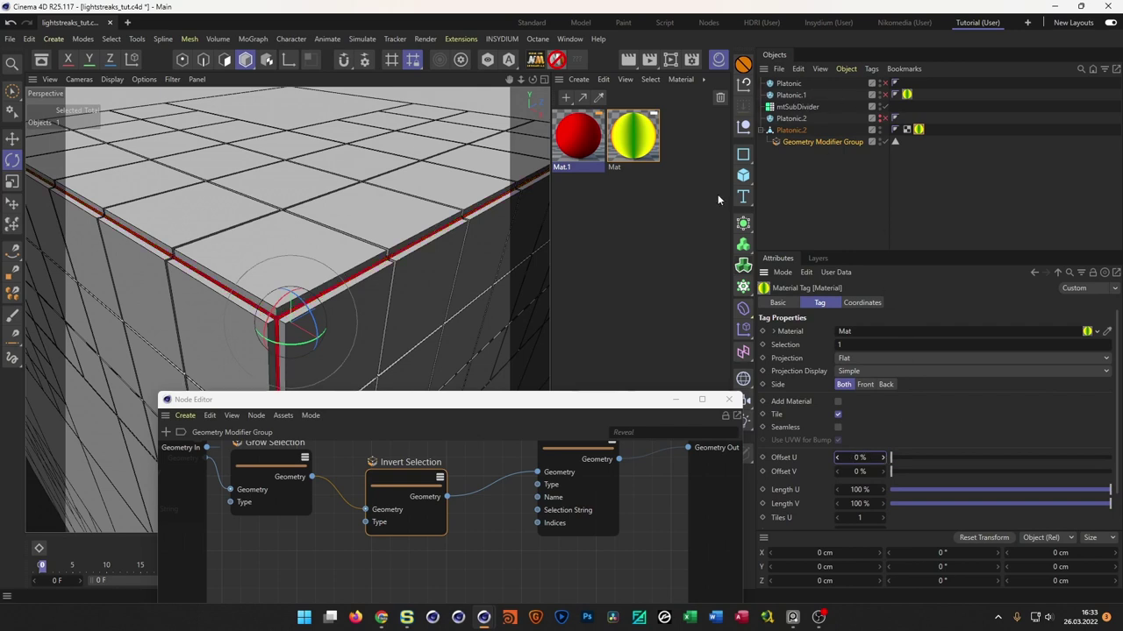
left_click_drag(591, 413, 816, 283)
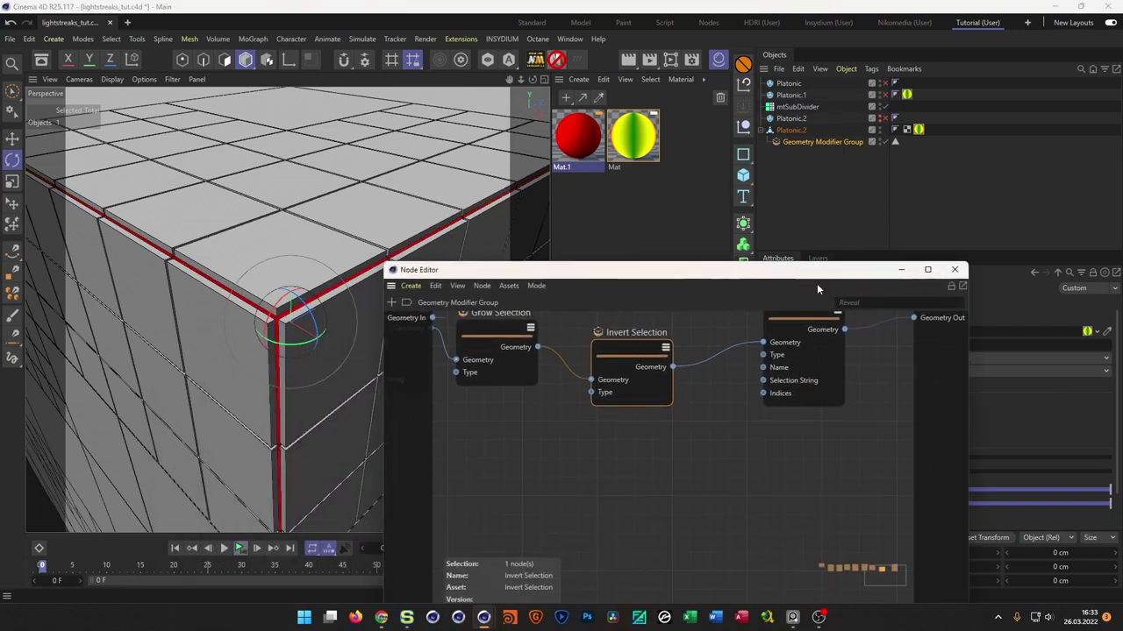
- Remove the Mat material tag from Platonic.2
left_click(954, 270)
left_click_drag(282, 351, 324, 237, "alt")
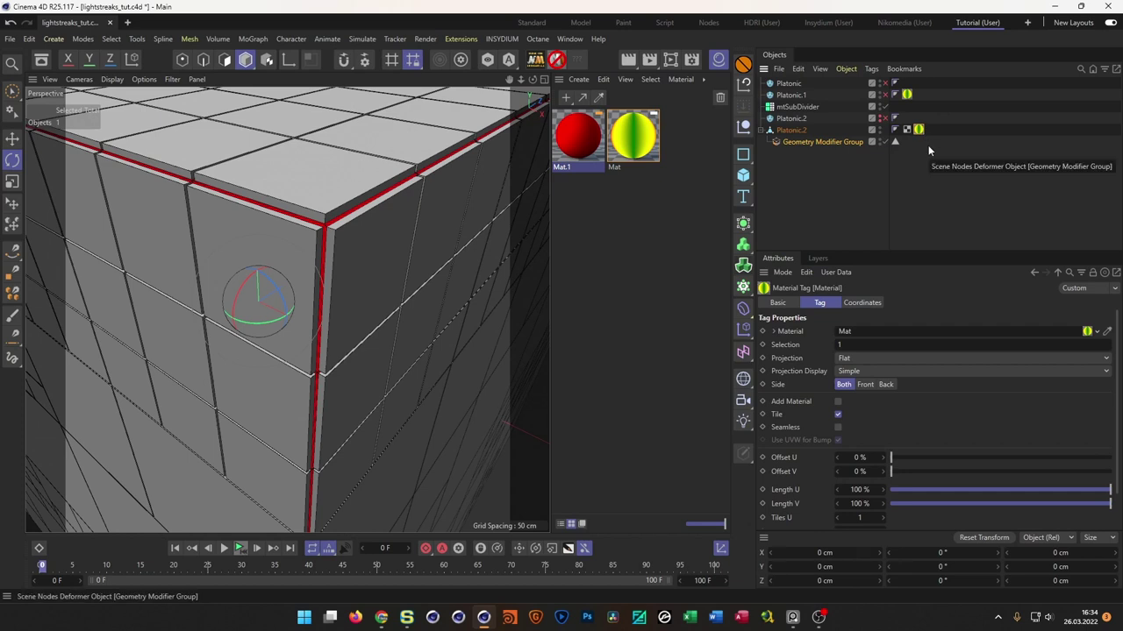
key("Delete")
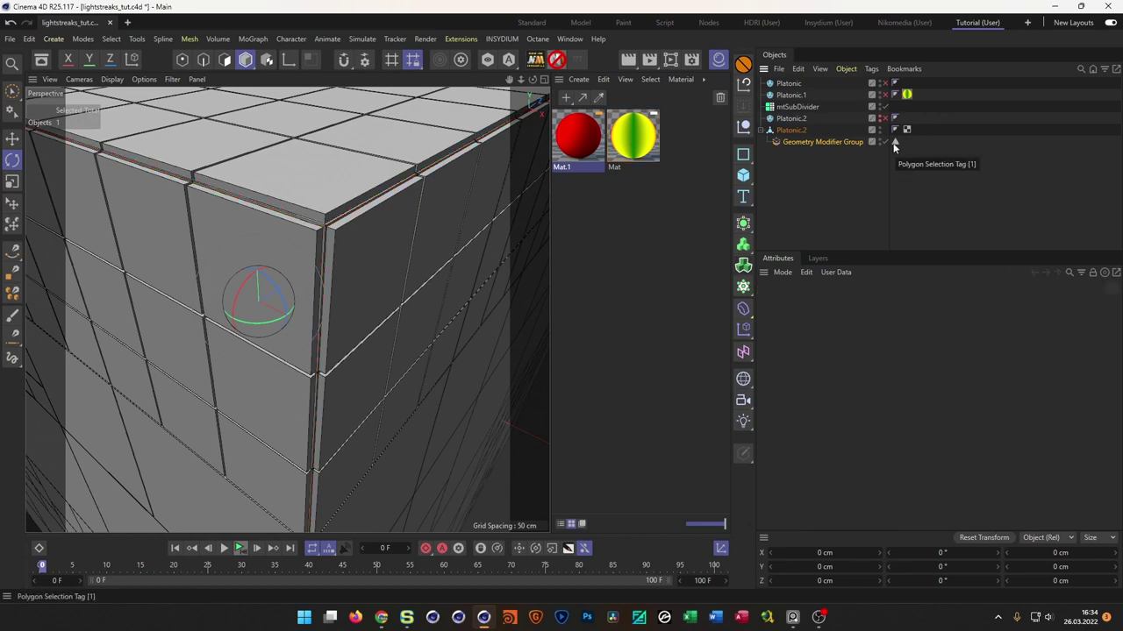
- Review Platonic.2's modifier graph, then hide Platonic.2 in the viewport
left_click(829, 143)
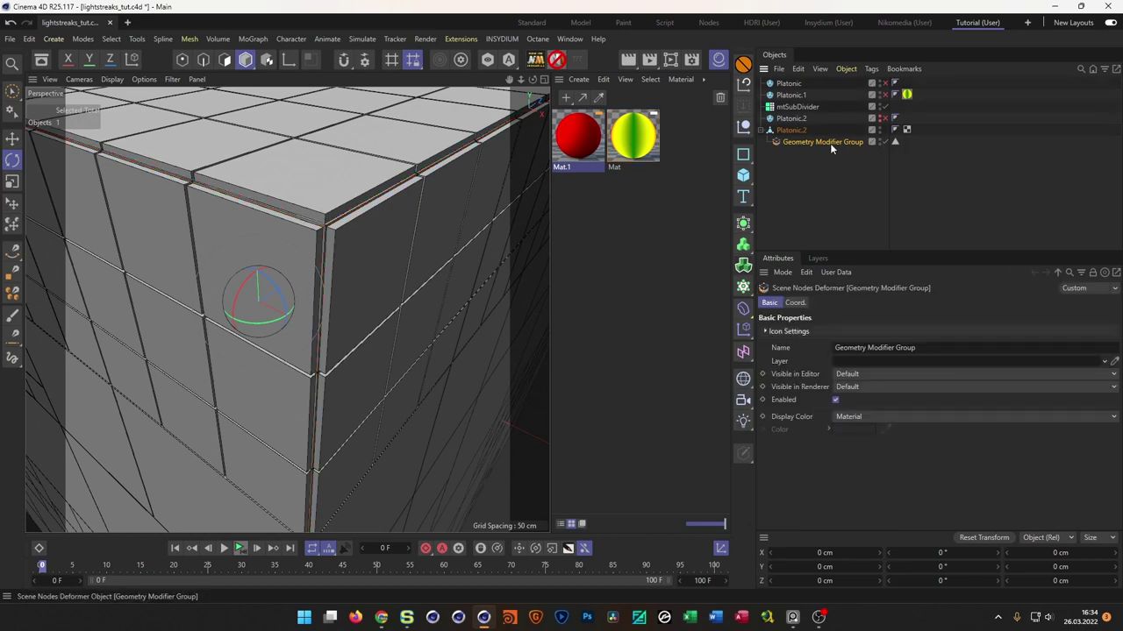
double_click(778, 142)
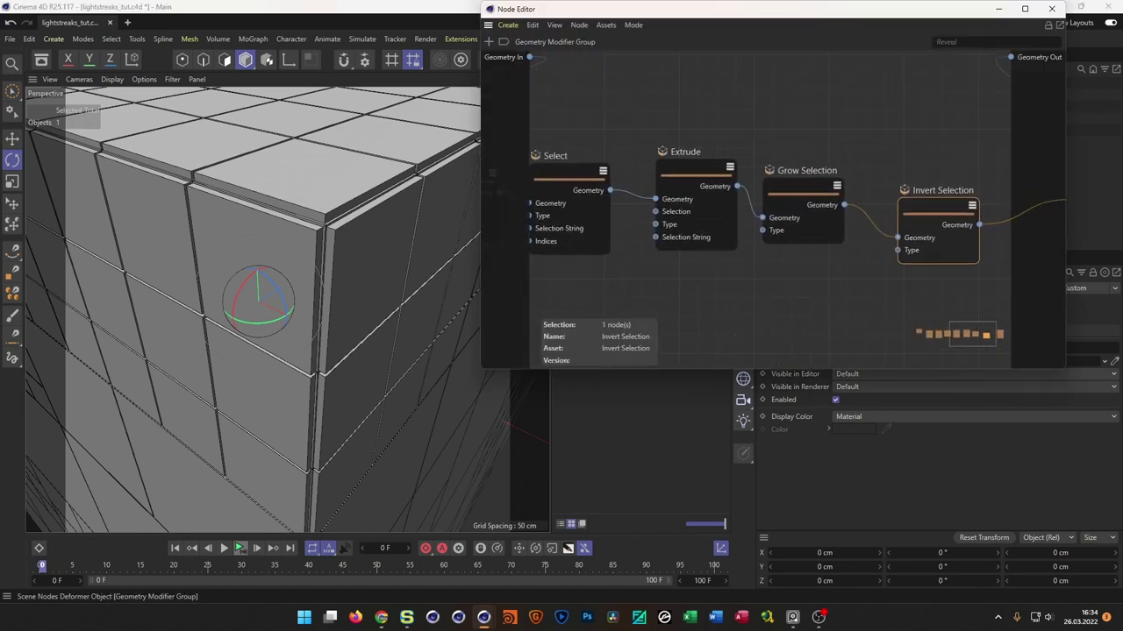
middle_click_drag(691, 213, 758, 219)
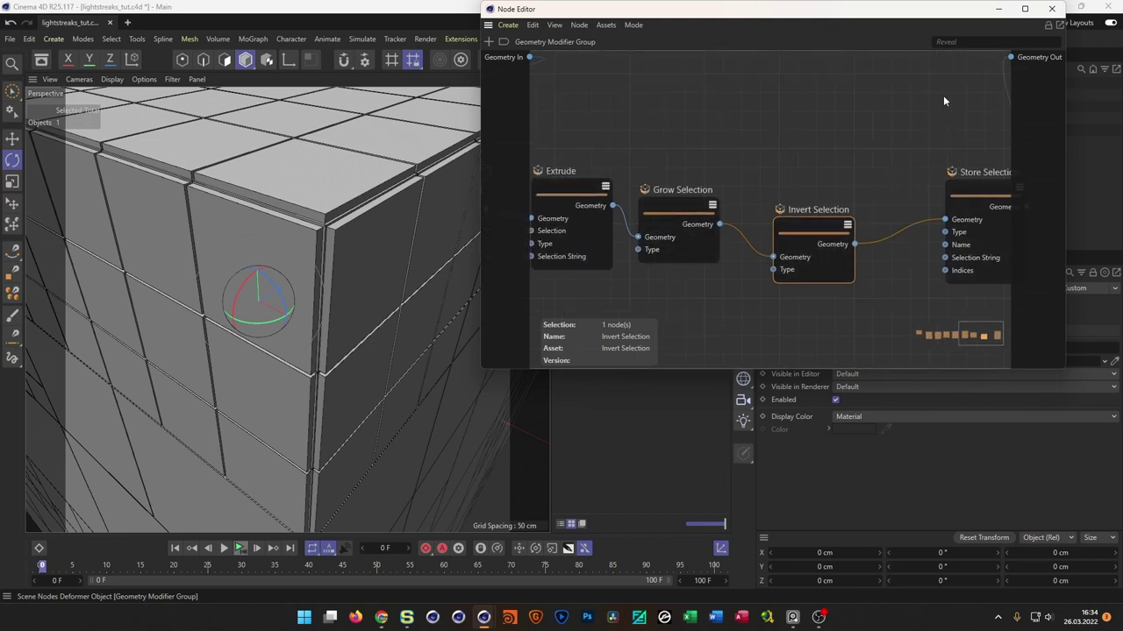
left_click_drag(912, 13, 796, 125)
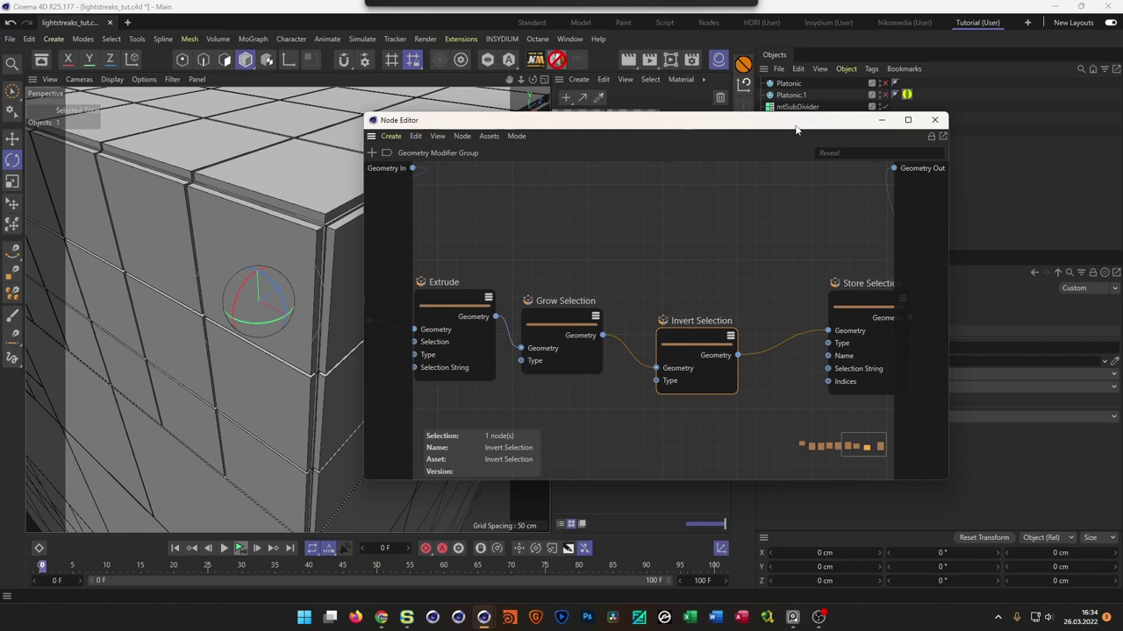
left_click(933, 120)
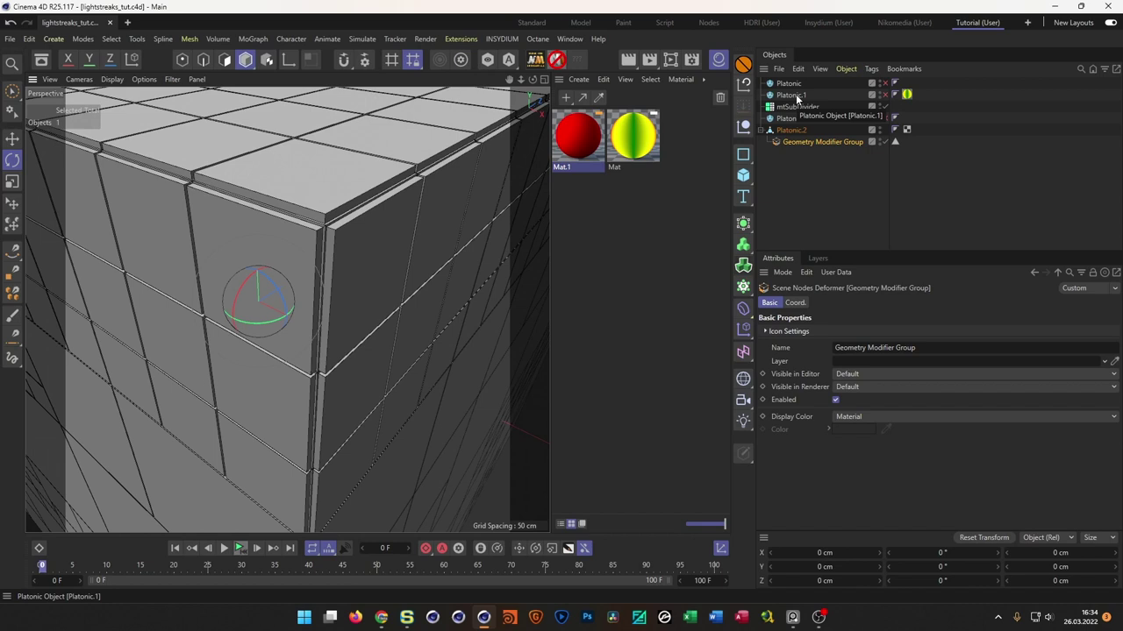
left_click(873, 141)
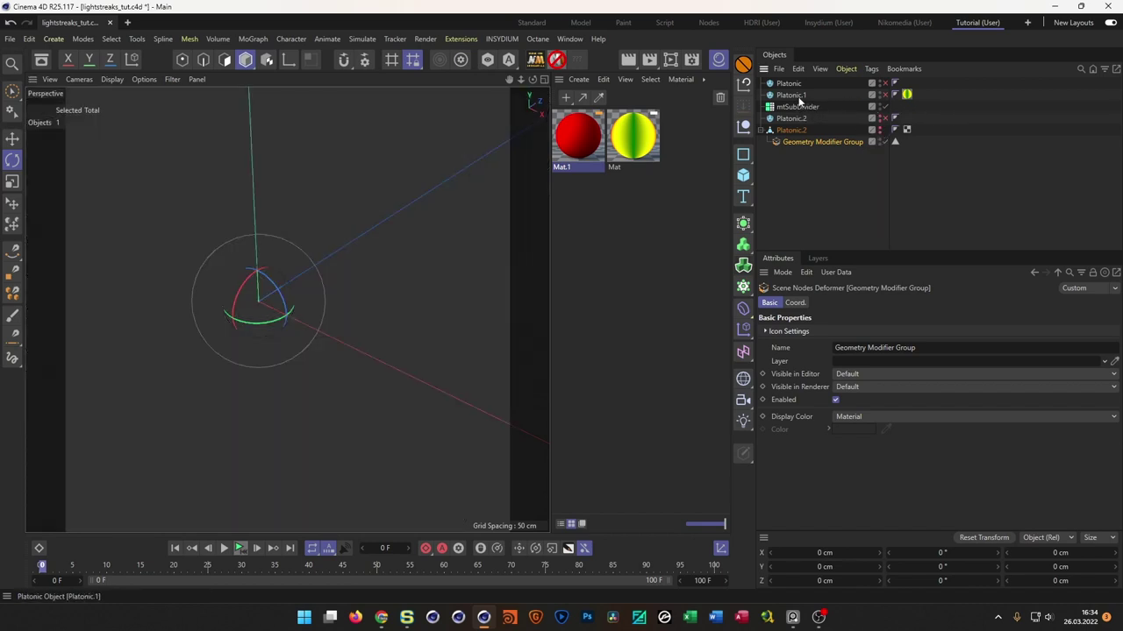
- Re-enable Platonic.1 and nest a Geometry Modifier Group from the asset browser under it
left_click(792, 95)
left_click(884, 94)
scroll(458, 240, "down", 10)
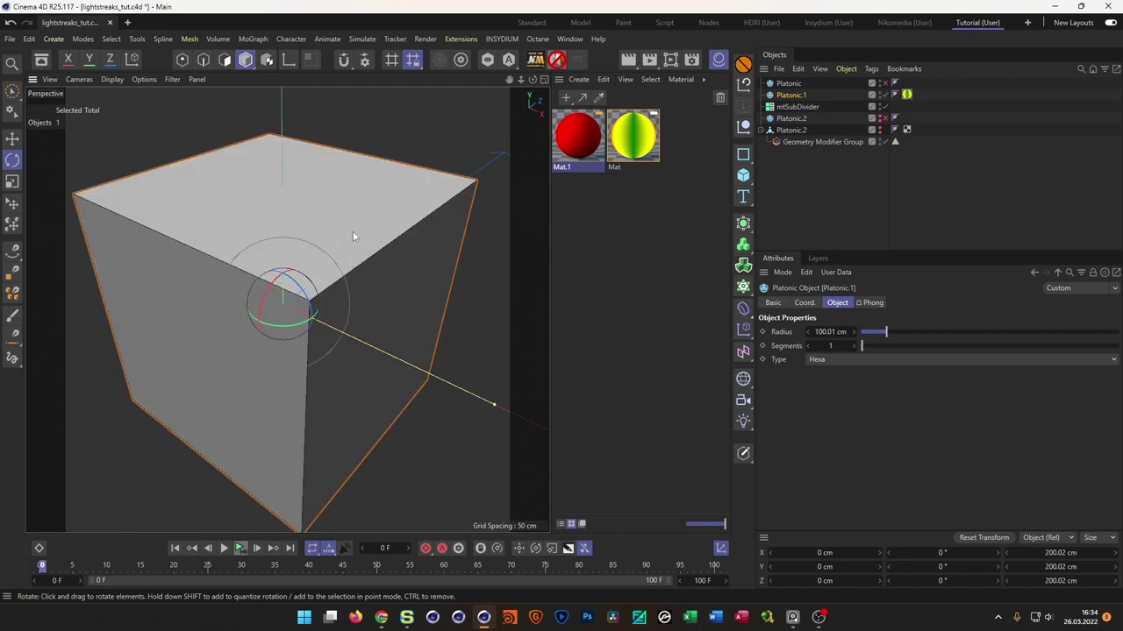
scroll(309, 300, "up", 4)
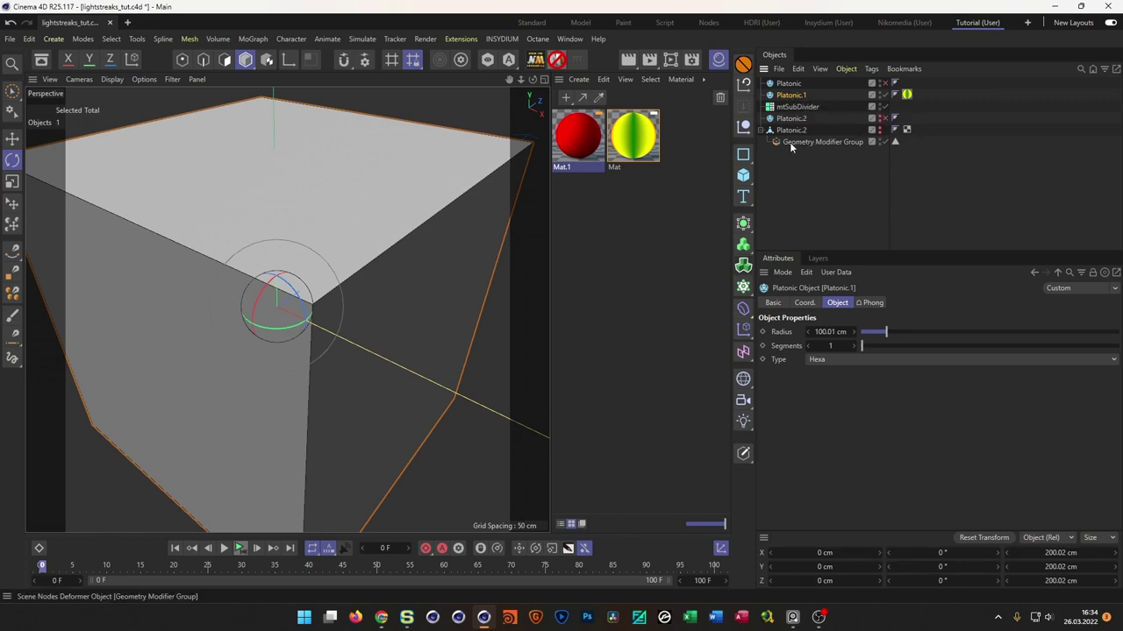
left_click(41, 60)
left_click_drag(158, 193, 799, 98)
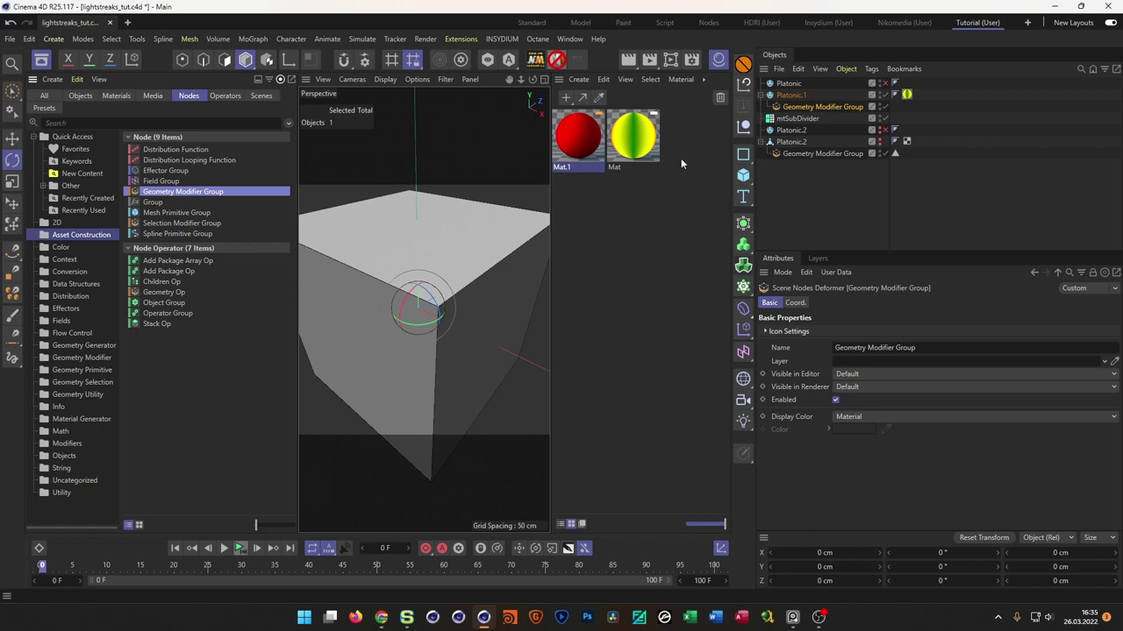
- Clear the selection, hide the asset browser and open Platonic.1's empty modifier node graph
left_click(814, 189)
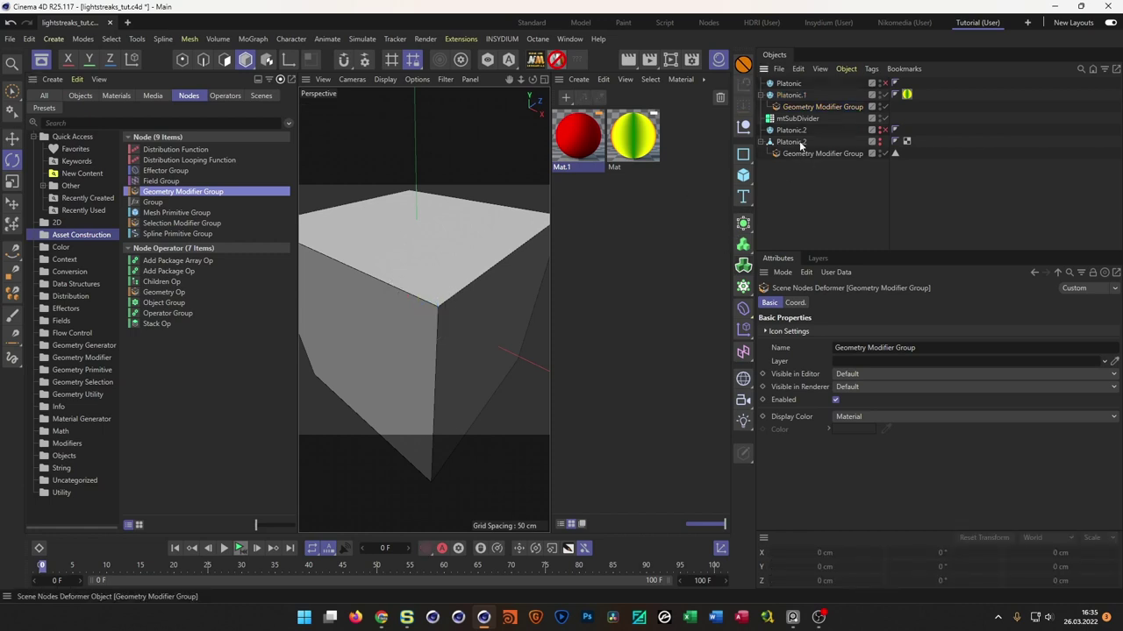
left_click(799, 143)
left_click(818, 221)
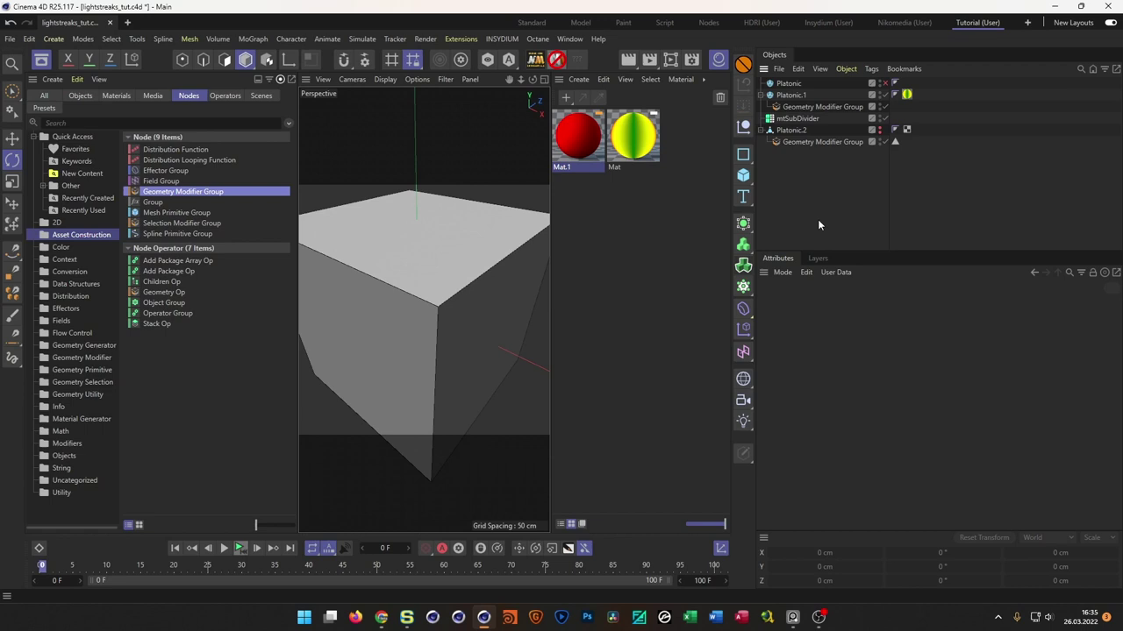
left_click(40, 59)
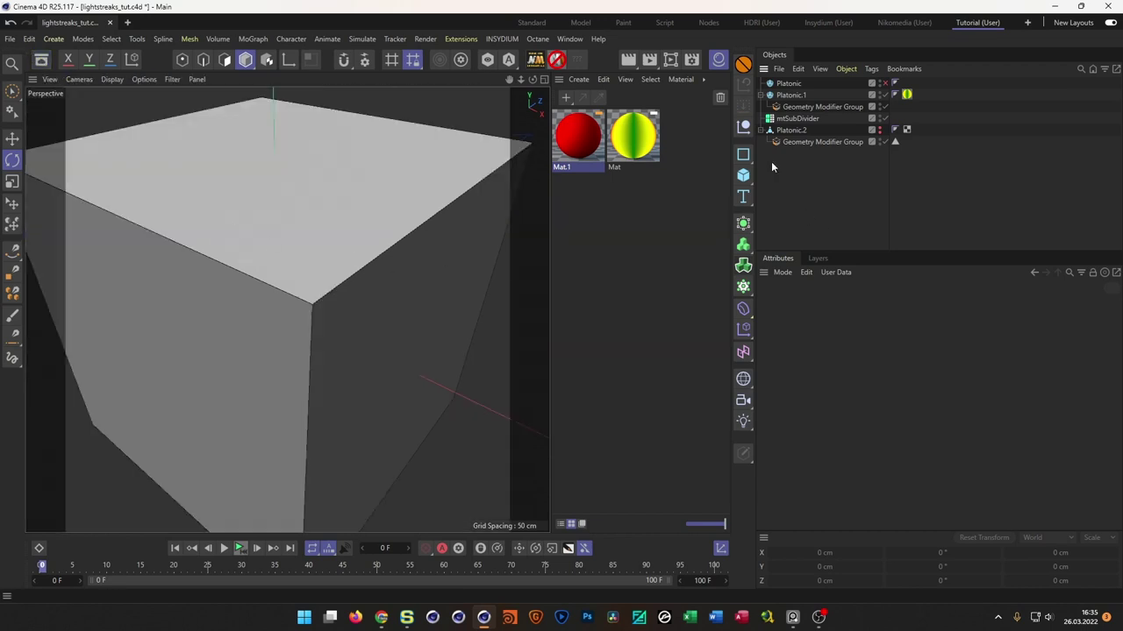
double_click(776, 106)
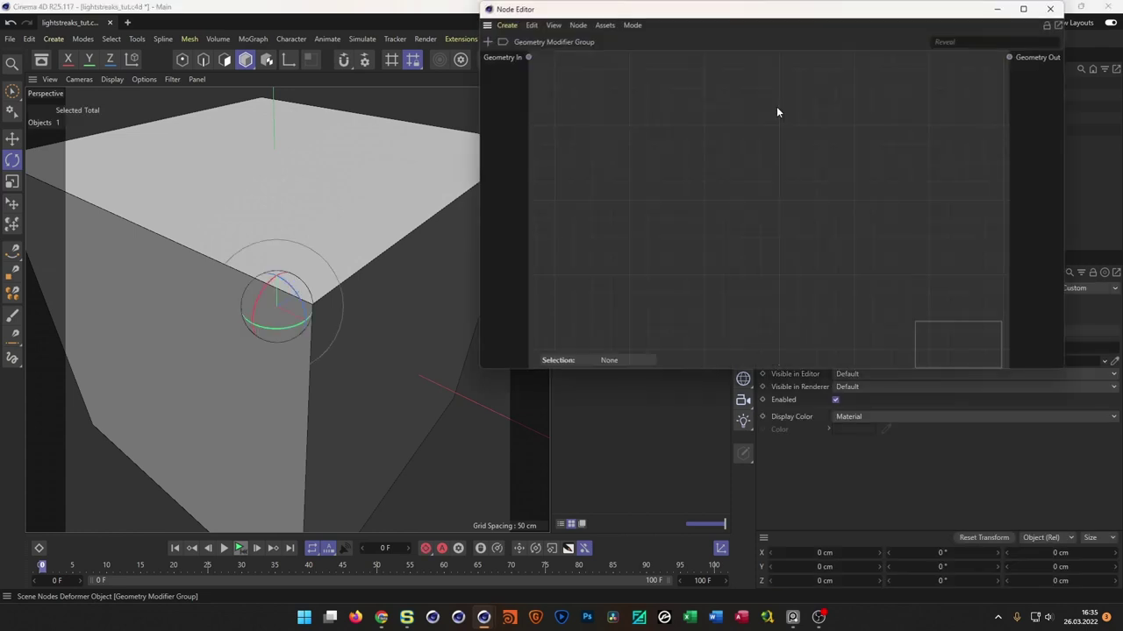
left_click_drag(762, 13, 765, 212)
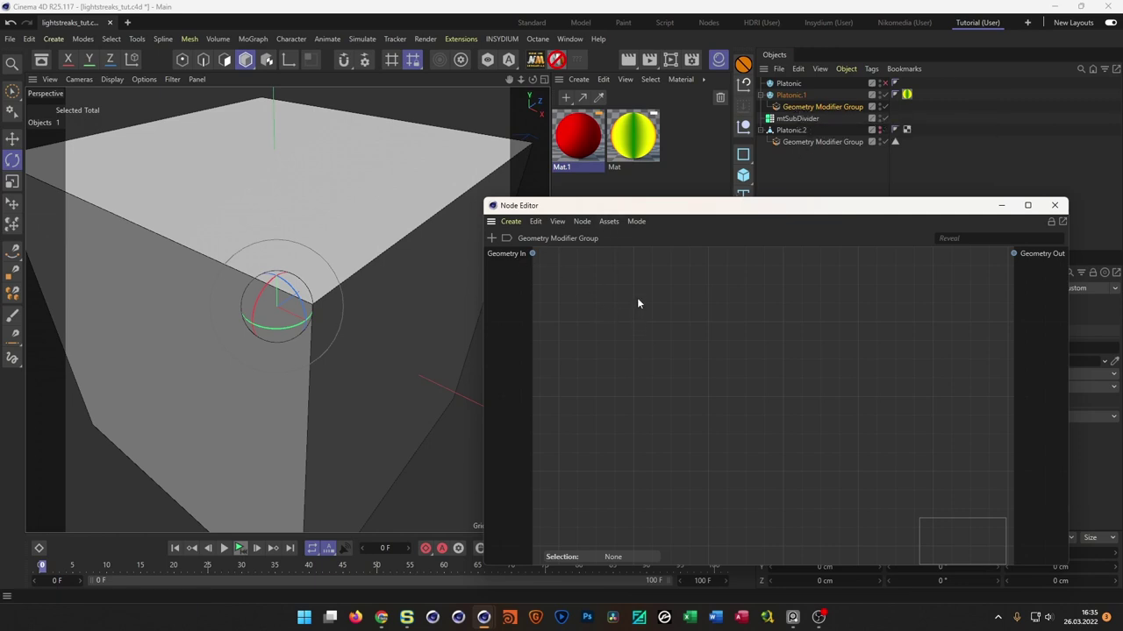
- Add an Inset node wired from Geometry In to Geometry Out
double_click(608, 305)
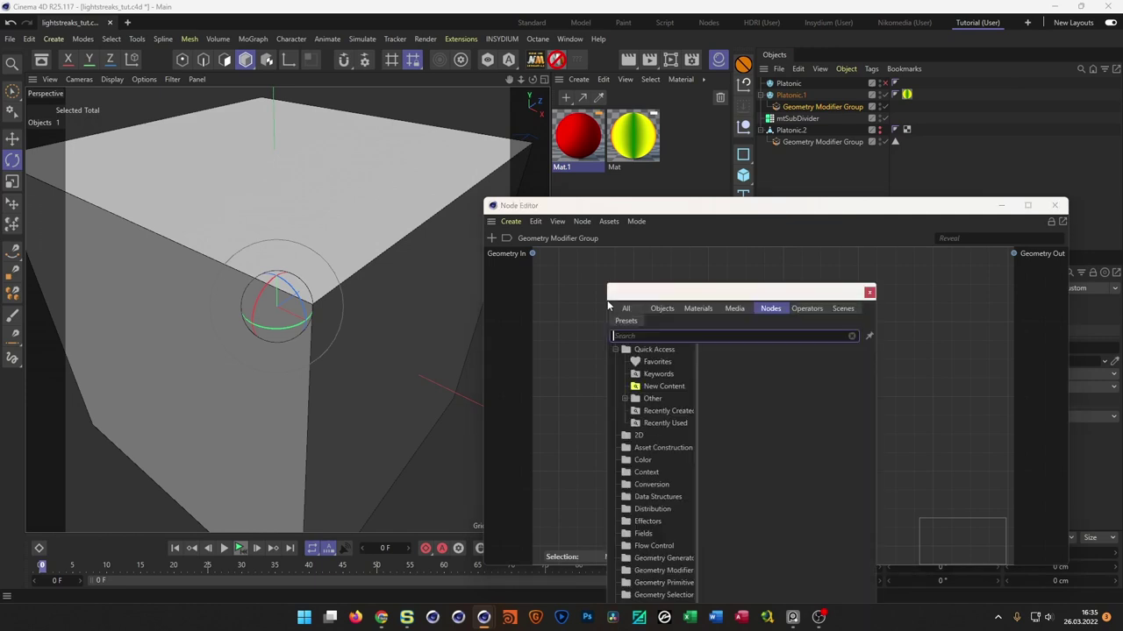
type("inset")
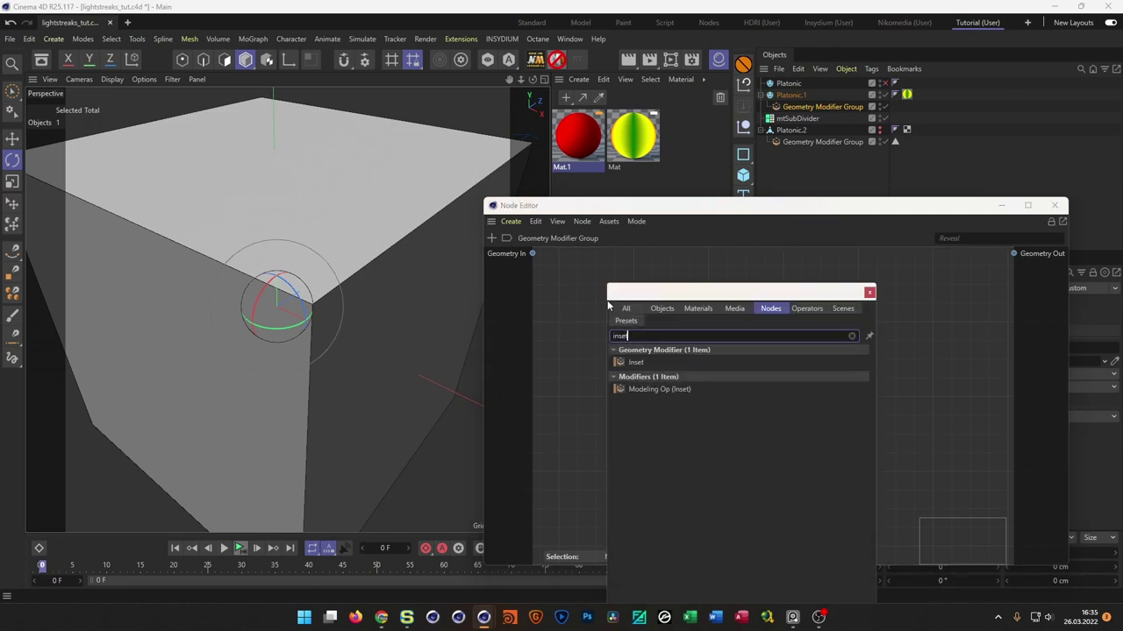
double_click(636, 364)
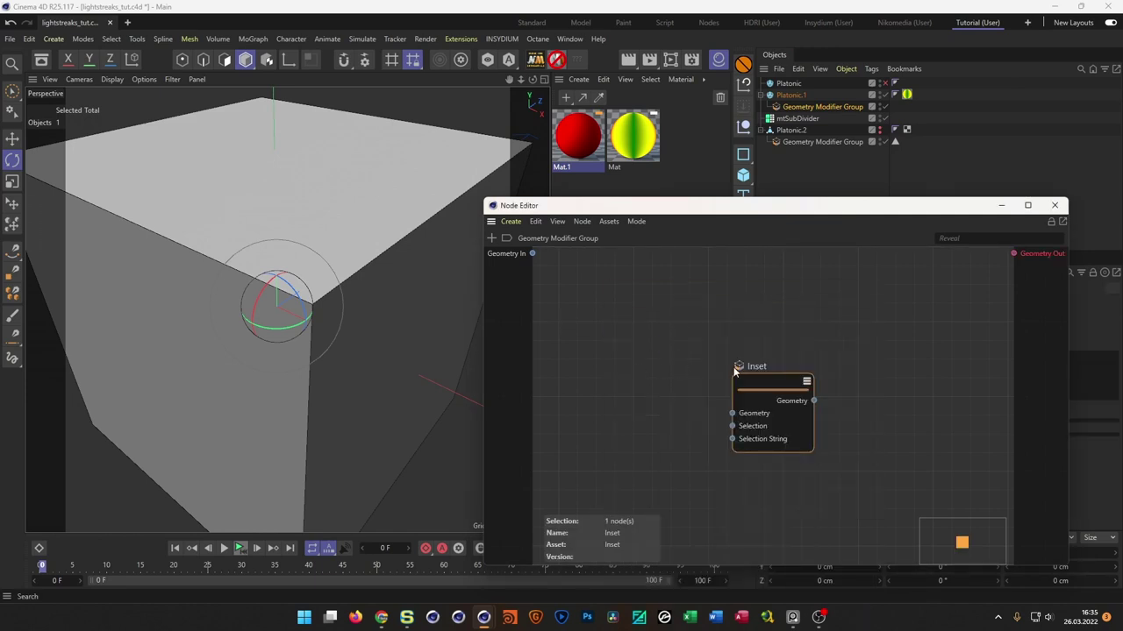
left_click_drag(759, 382, 596, 279)
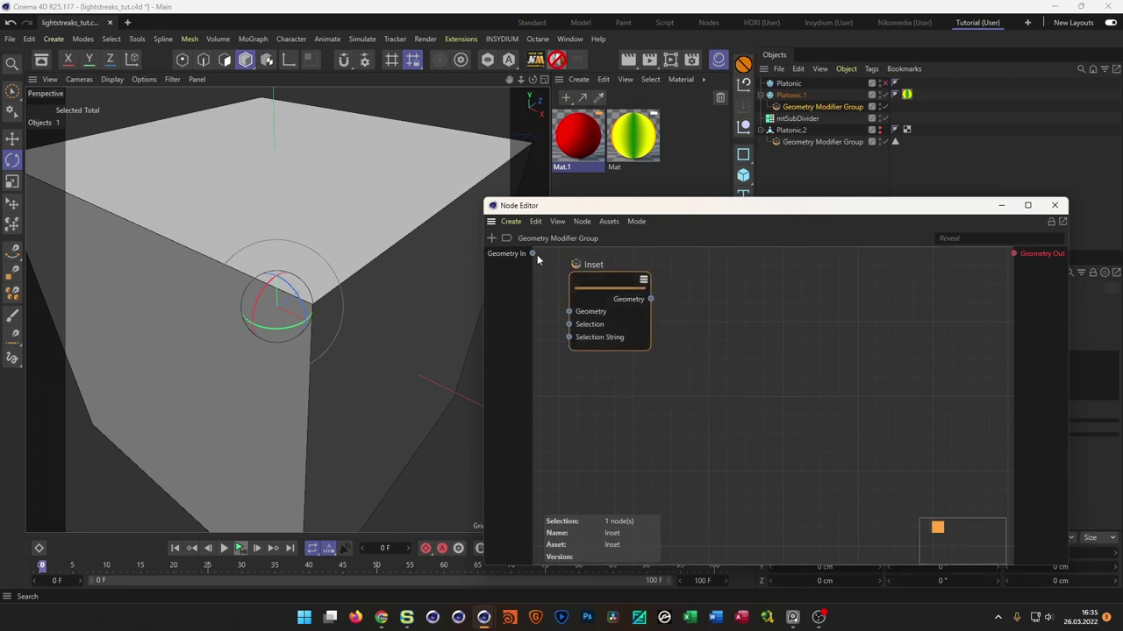
left_click_drag(533, 253, 568, 313)
left_click_drag(650, 300, 1013, 254)
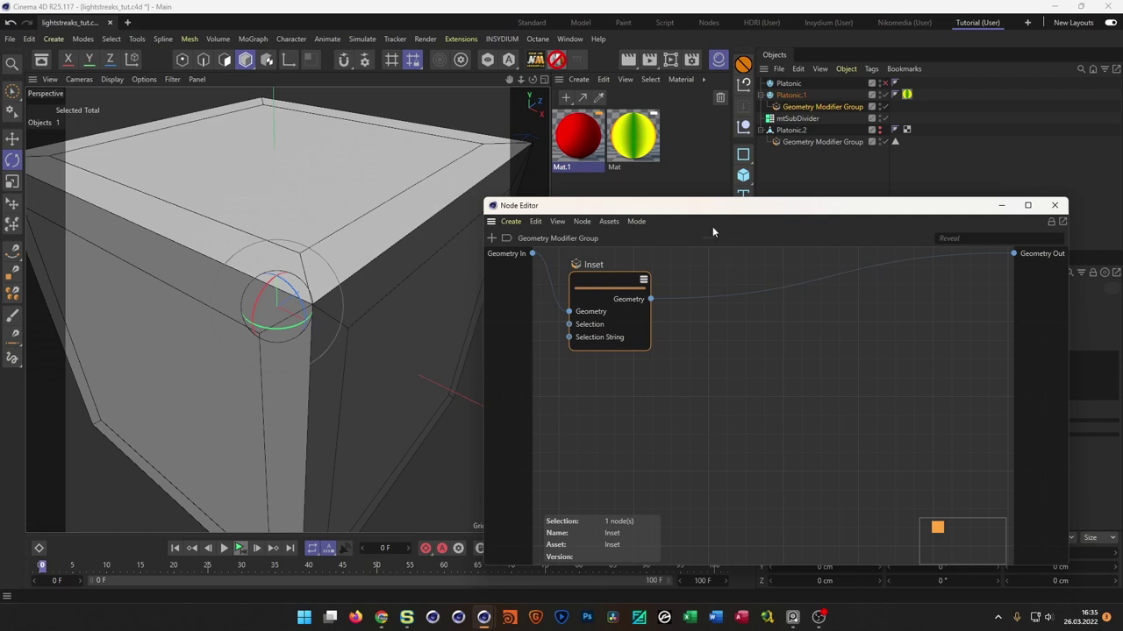
- Set the Inset amount to 1 % and check the thin inset along the cube edges
left_click_drag(707, 209, 364, 334)
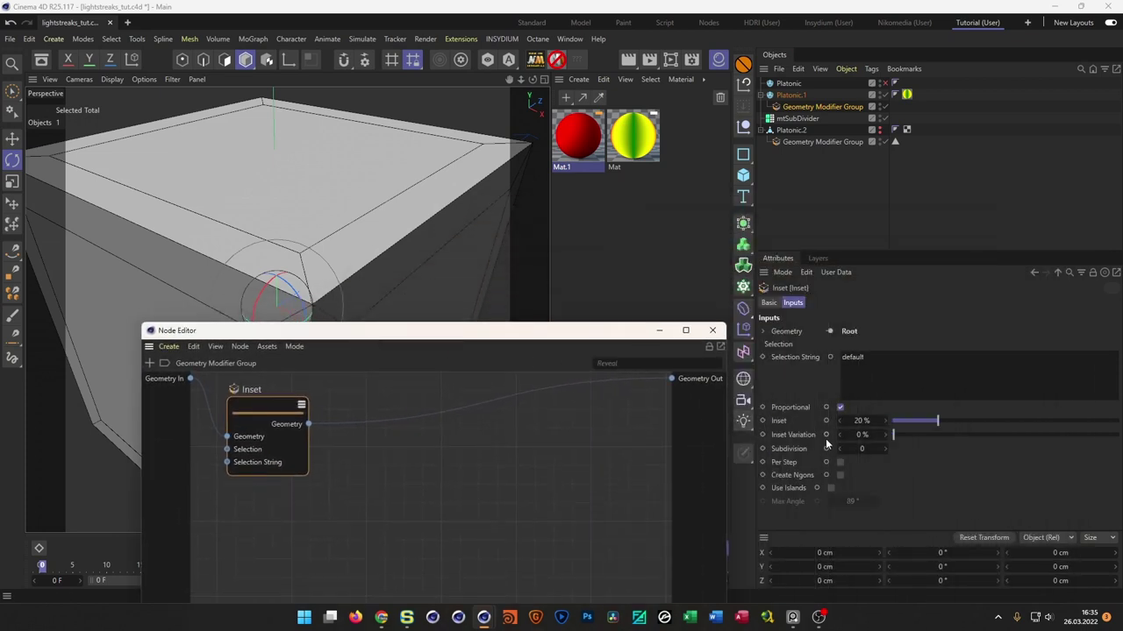
double_click(864, 421)
type("1")
key("Return")
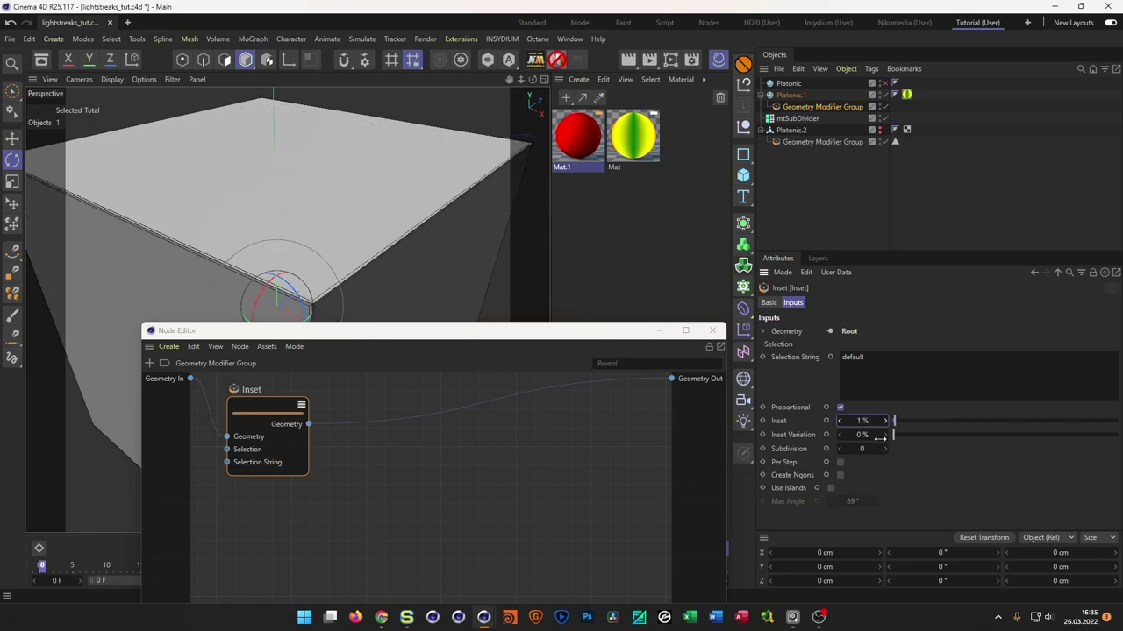
left_click_drag(524, 328, 869, 211)
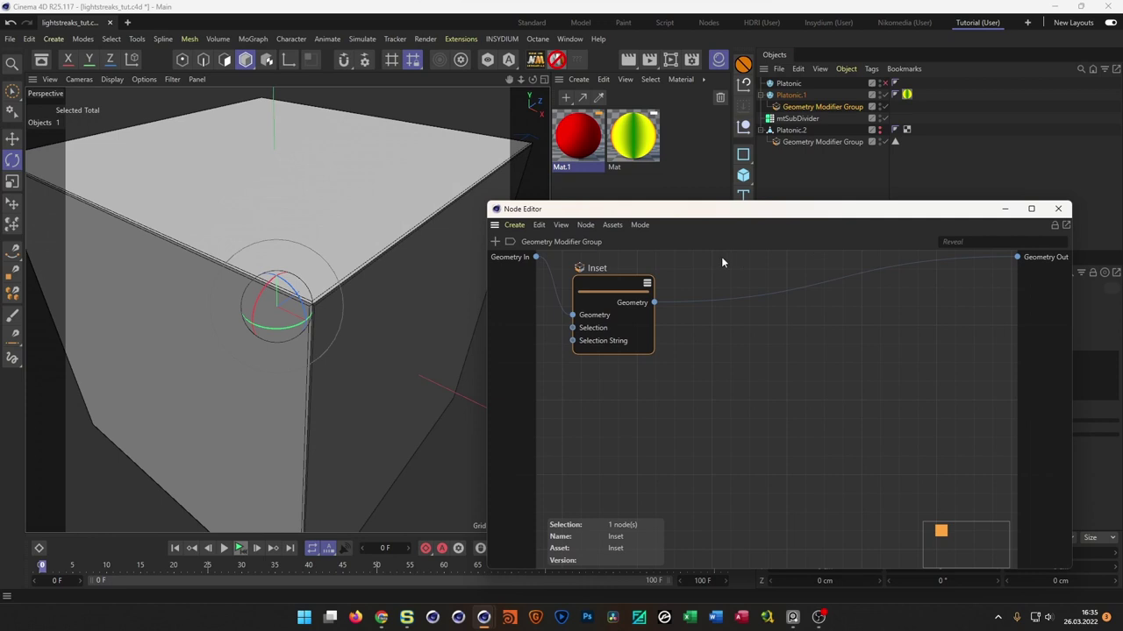
left_click_drag(335, 279, 353, 253, "alt")
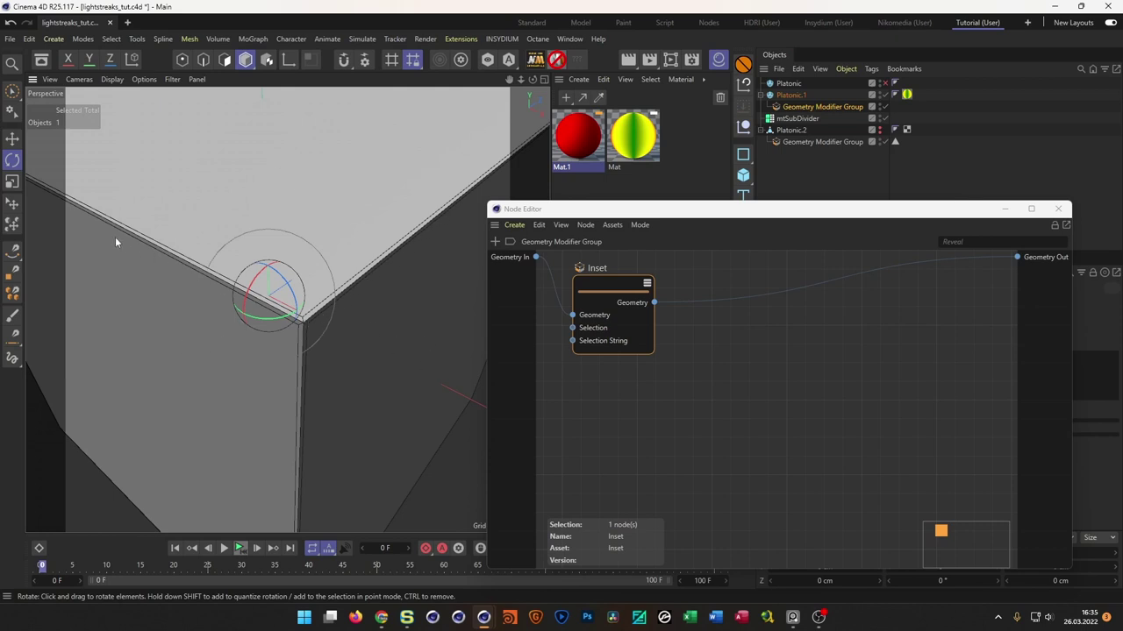
left_click_drag(614, 290, 616, 306)
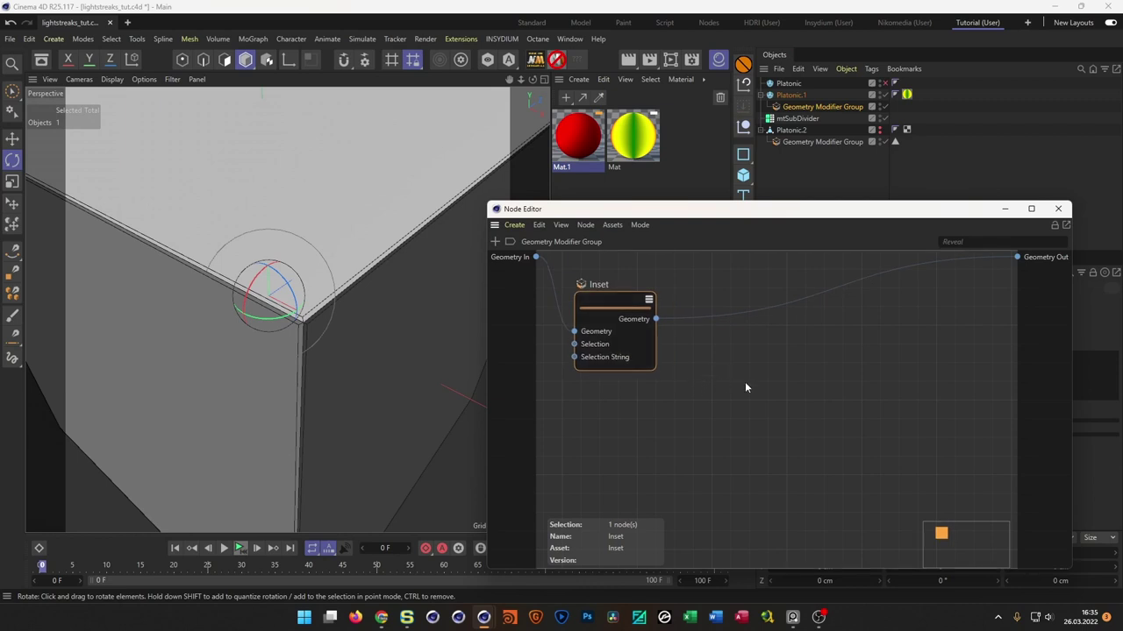
left_click(803, 380)
key("shift+c")
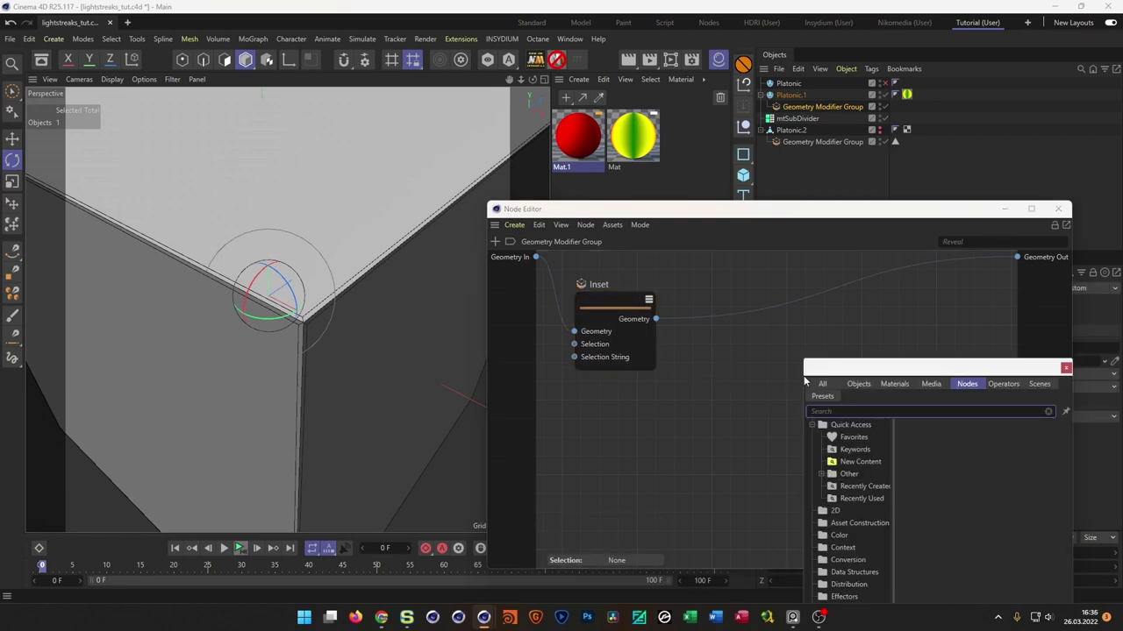
- Insert a Delete node on the wire between Inset and Geometry Out
type("deleter")
key("BackSpace")
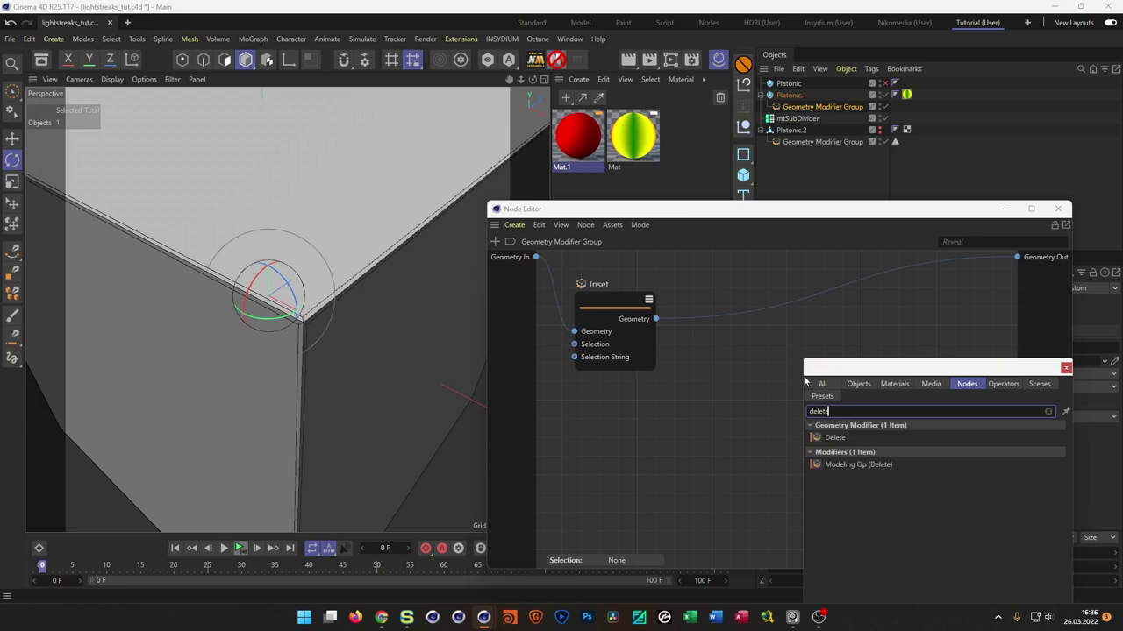
left_click_drag(836, 437, 776, 310)
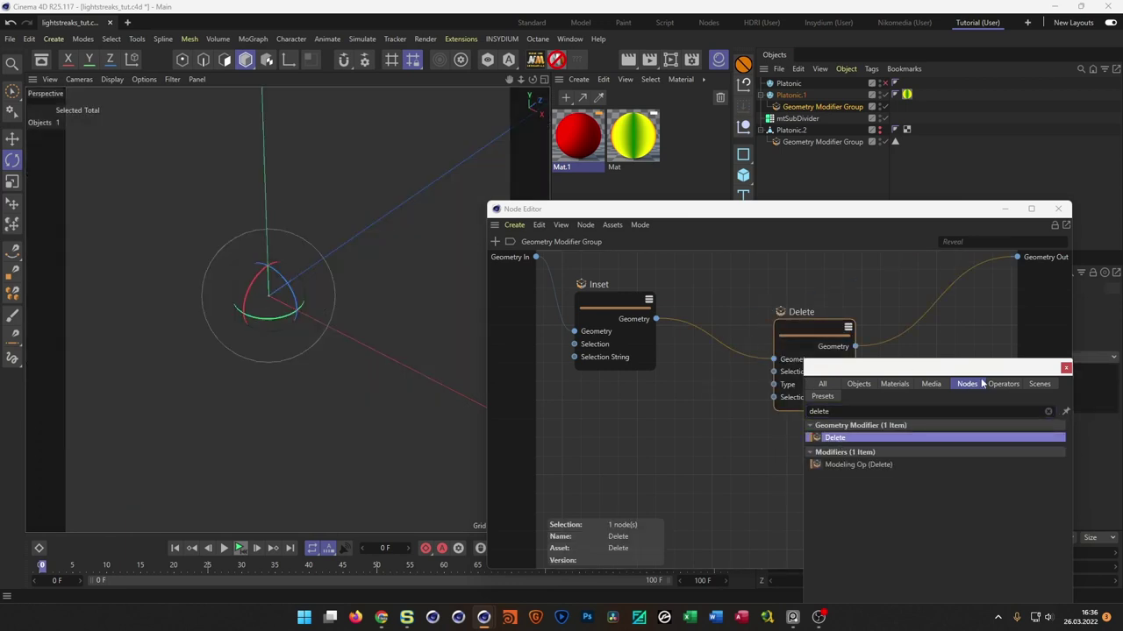
left_click(1066, 368)
left_click_drag(810, 328, 822, 315)
- Clear the Delete node's default Selection String so it is empty
double_click(838, 210)
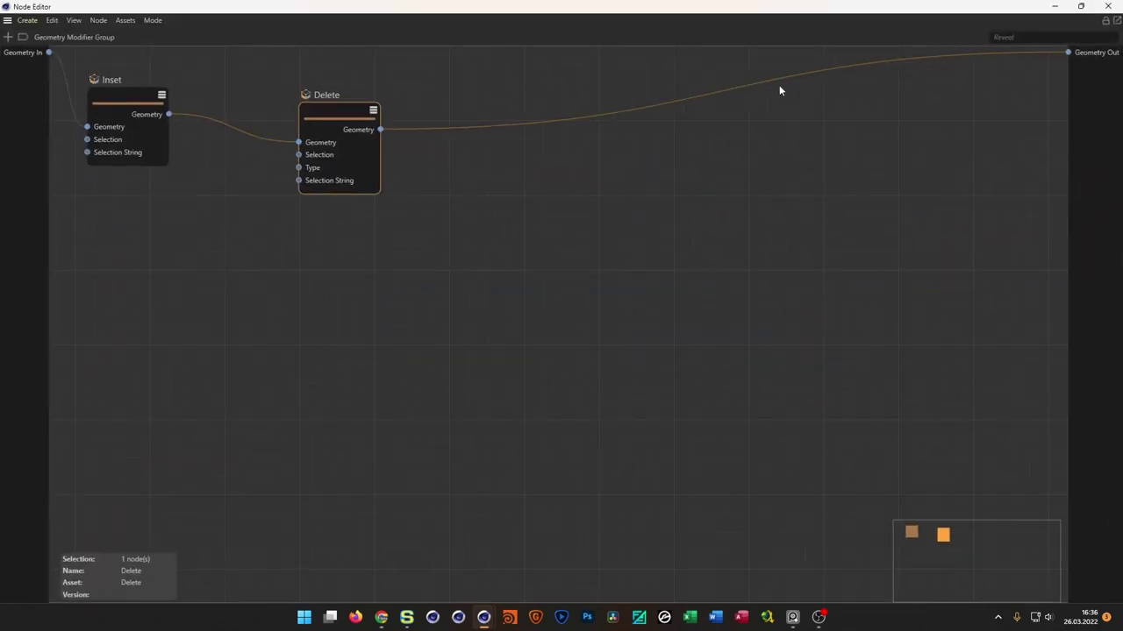
double_click(777, 6)
left_click_drag(832, 212, 515, 360)
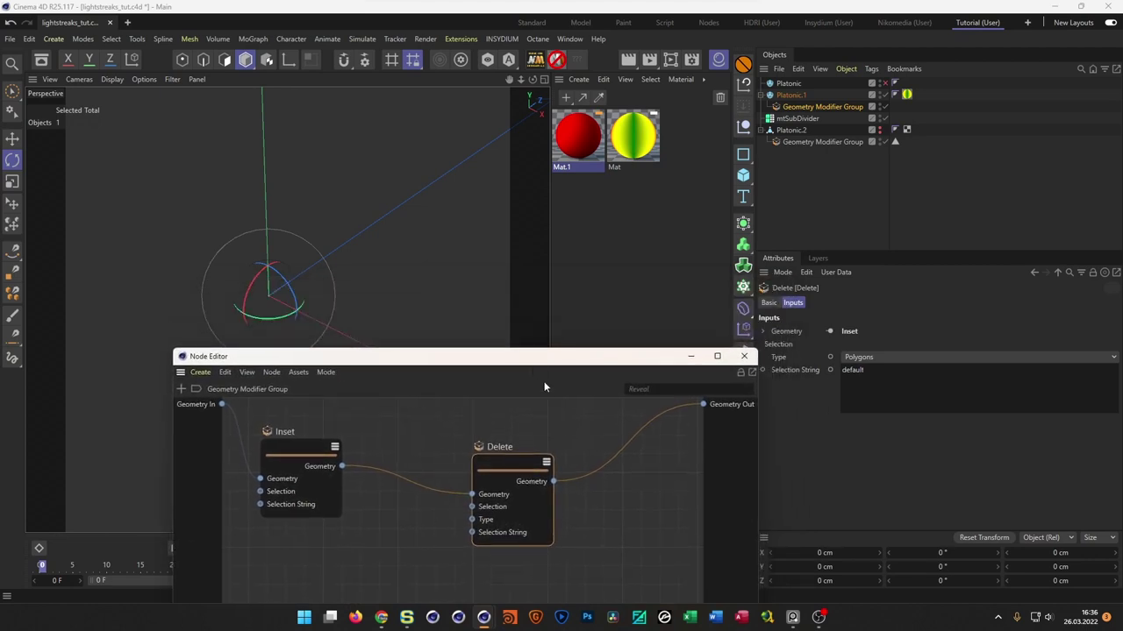
double_click(853, 369)
key("BackSpace")
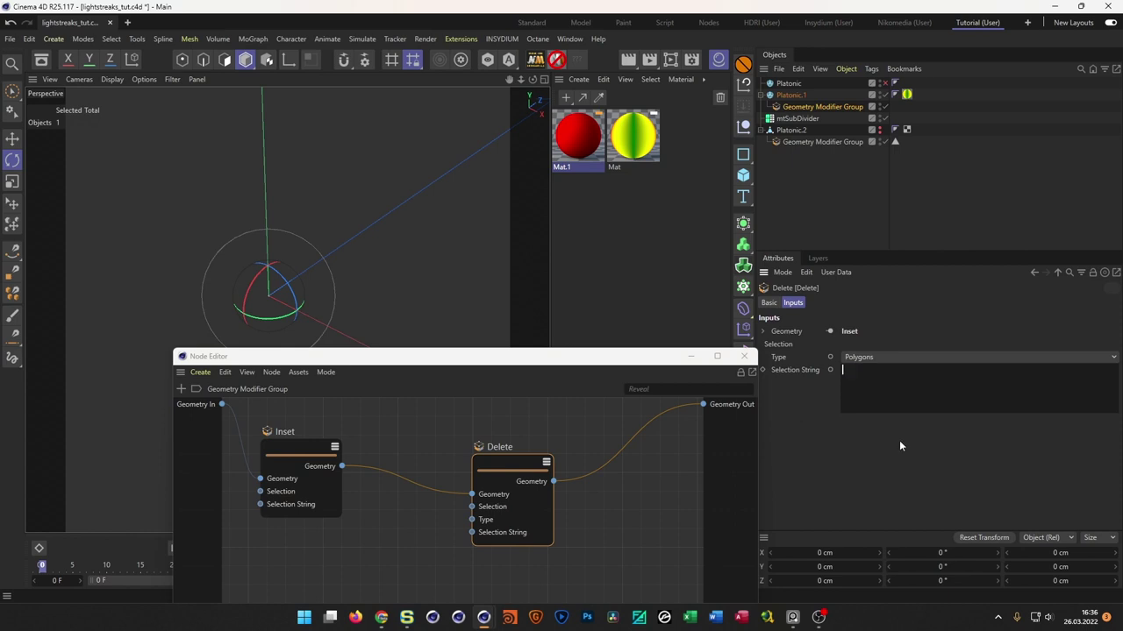
key("Return")
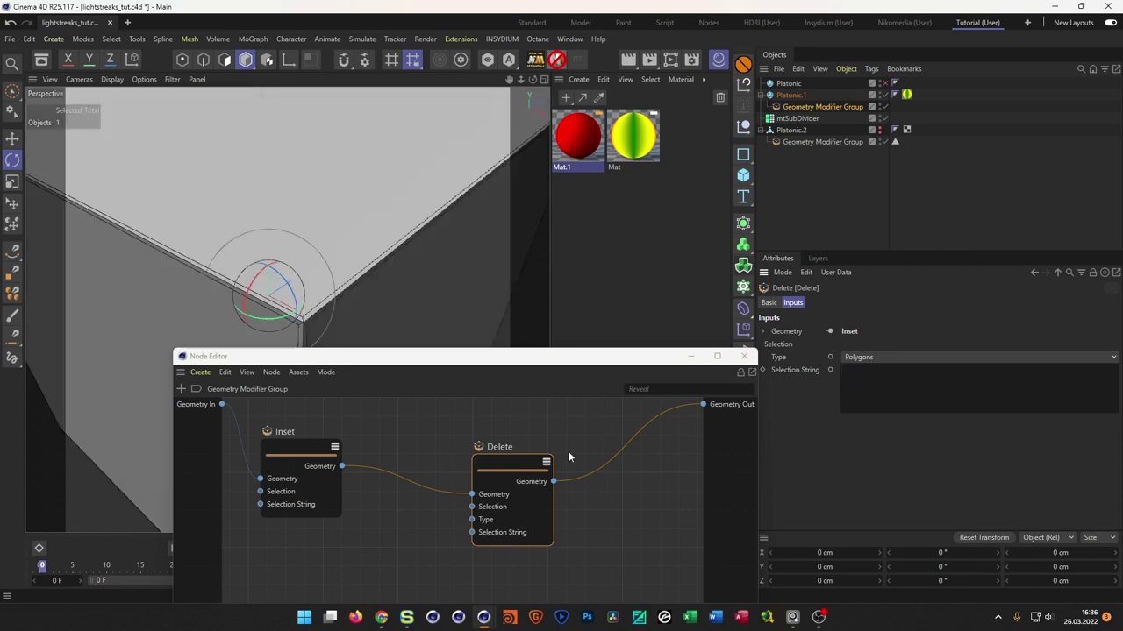
- Rearrange the Delete and Inset nodes to make room for another node
left_click_drag(524, 356, 808, 290)
left_click_drag(792, 400, 826, 386)
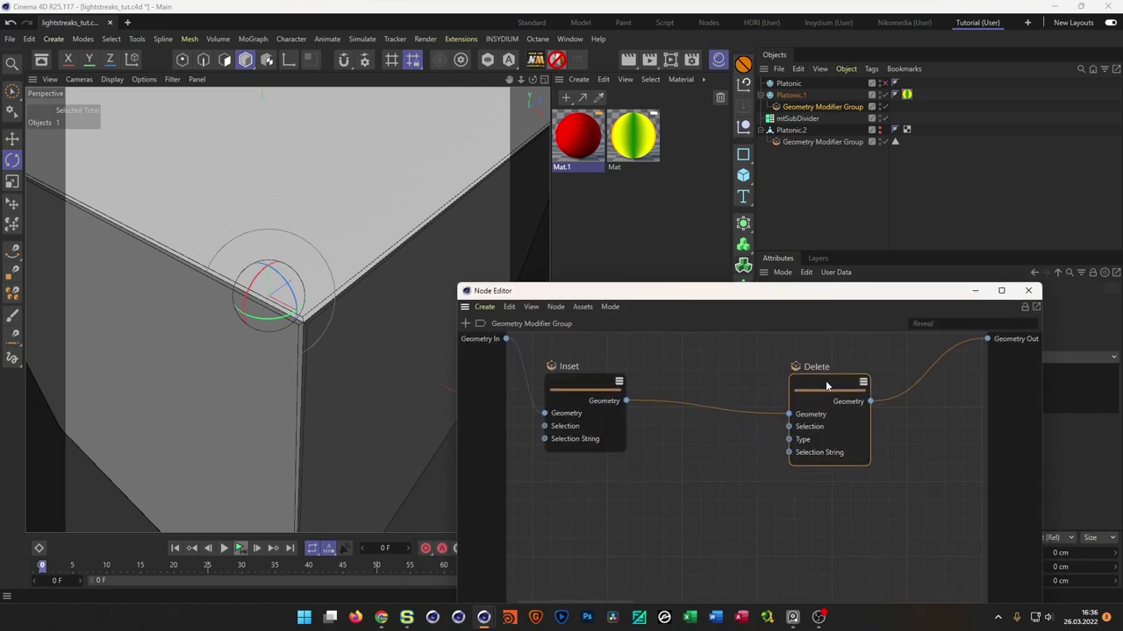
left_click(609, 399)
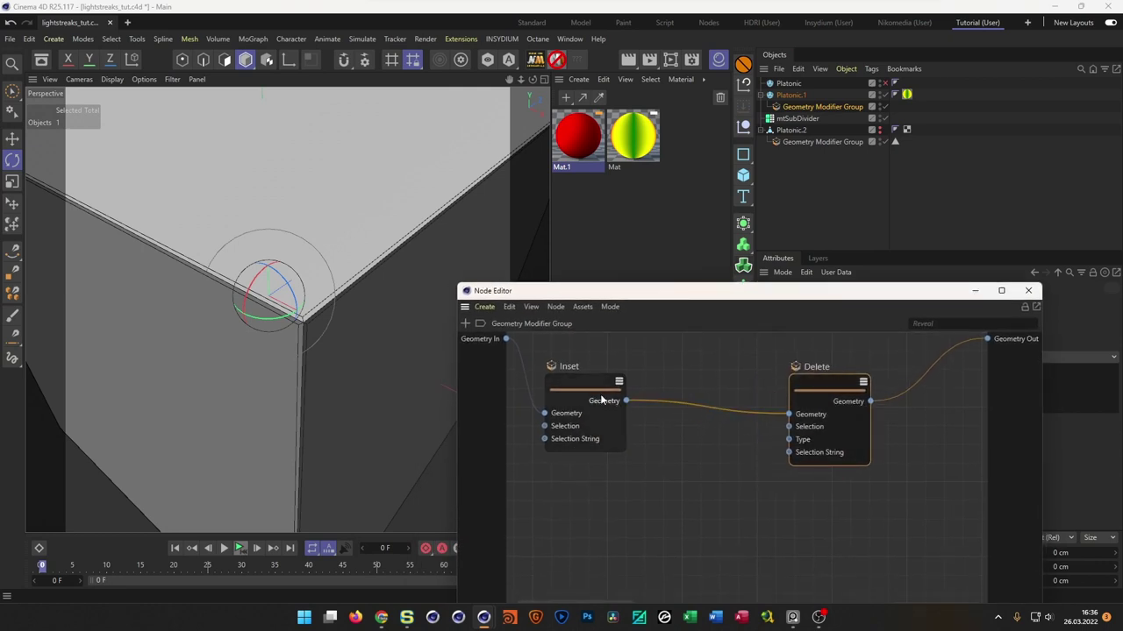
left_click_drag(580, 383, 651, 384)
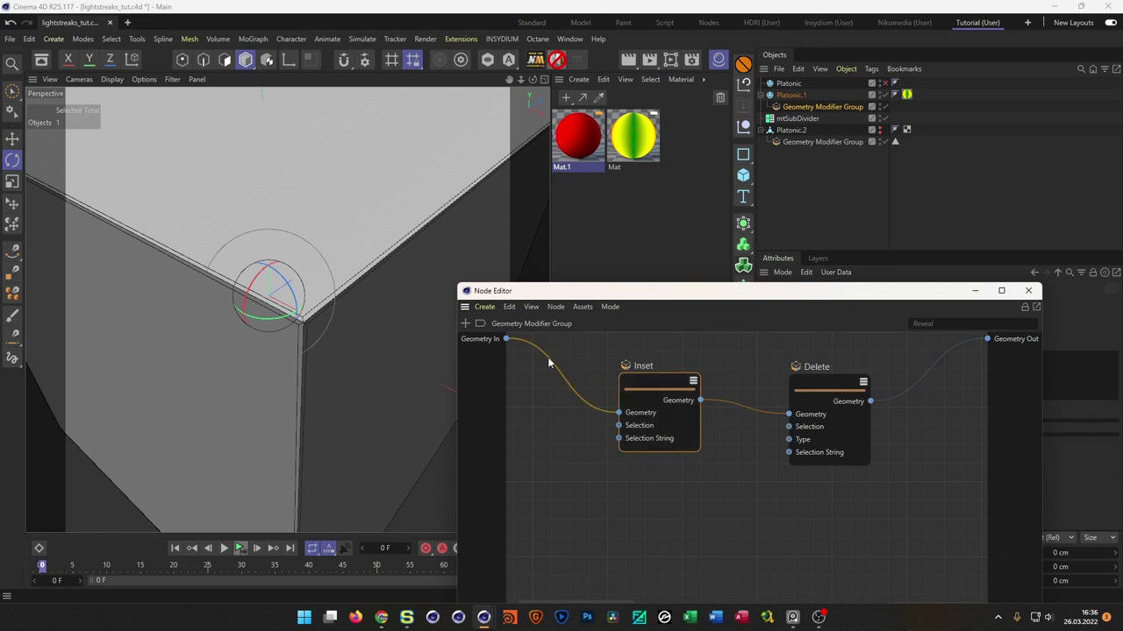
left_click_drag(662, 388, 698, 383)
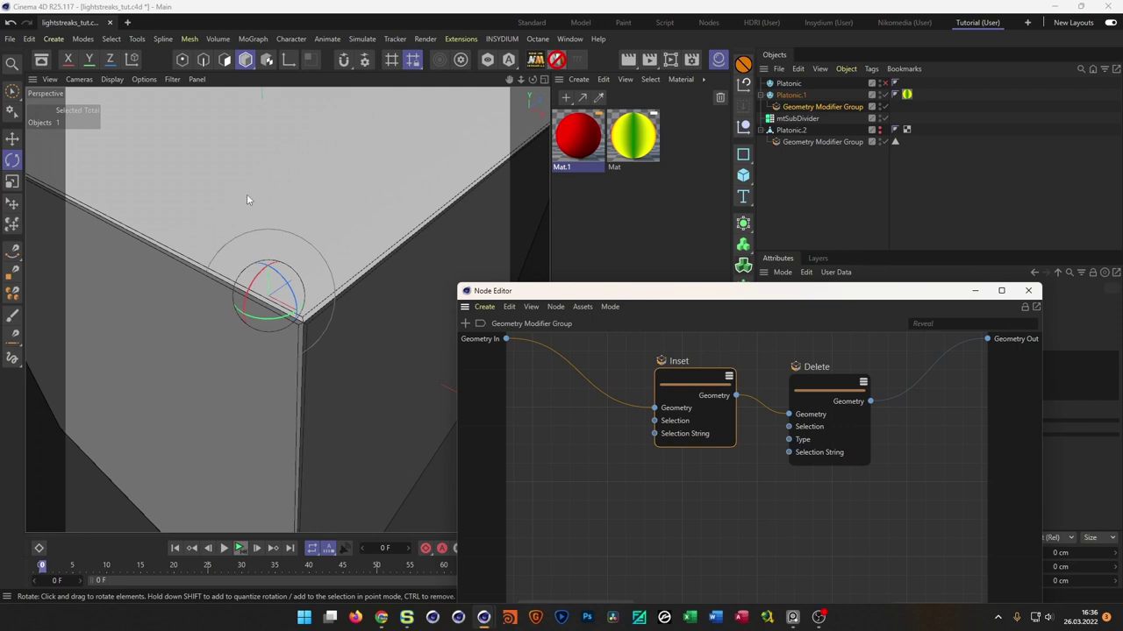
left_click(592, 469)
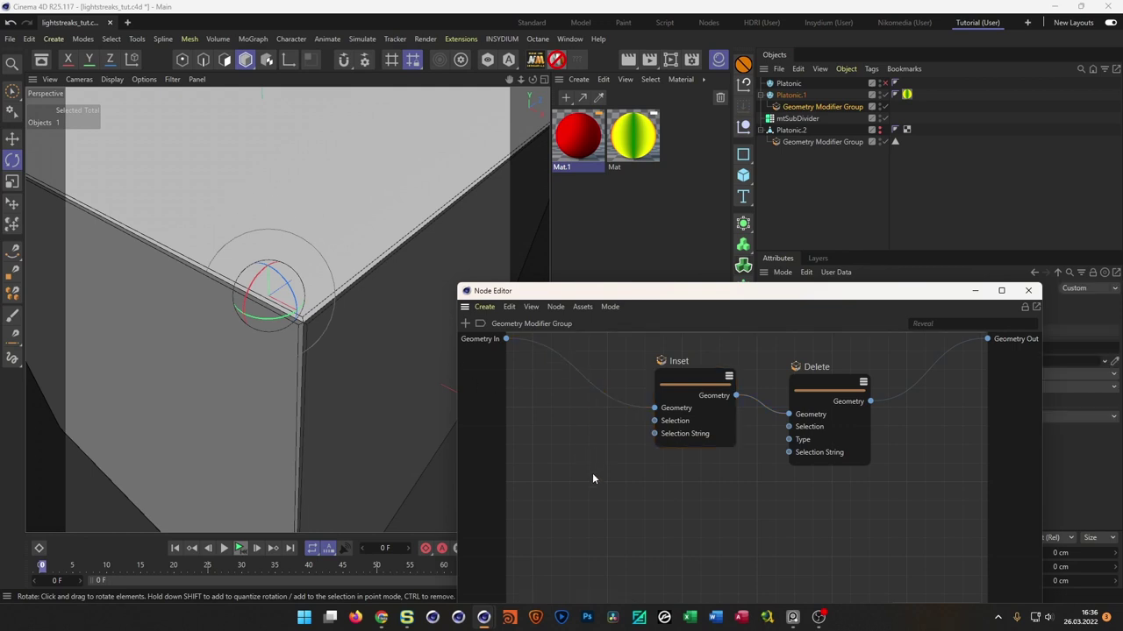
double_click(592, 473)
- Add a Select node before Inset and line up the Select, Inset and Delete nodes
type("sele")
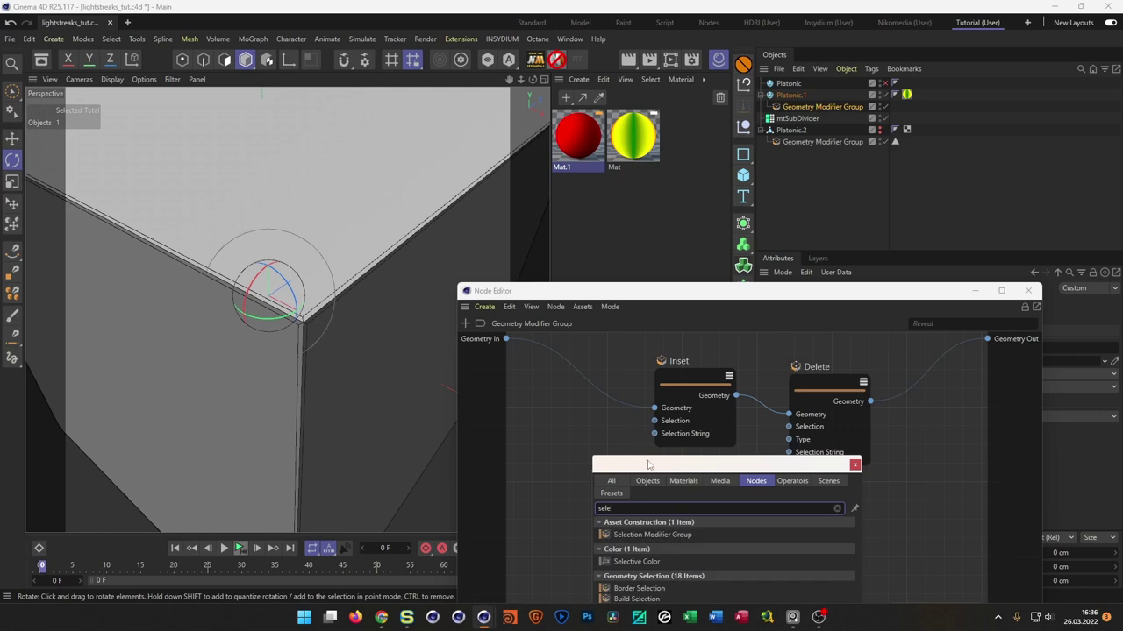
left_click_drag(648, 465, 832, 333)
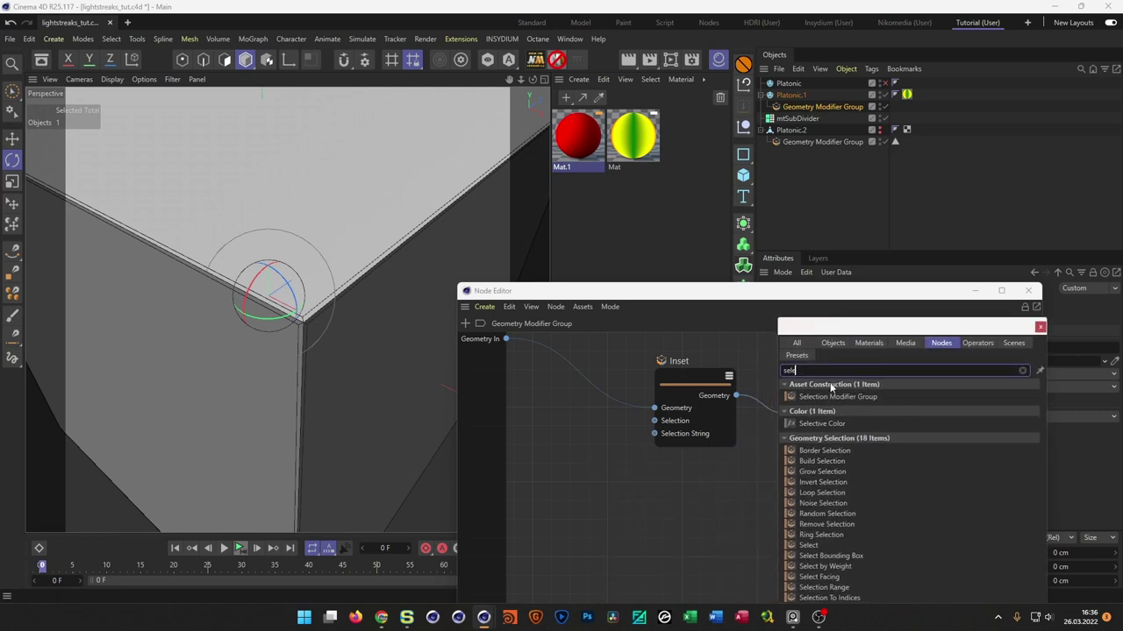
left_click(576, 366)
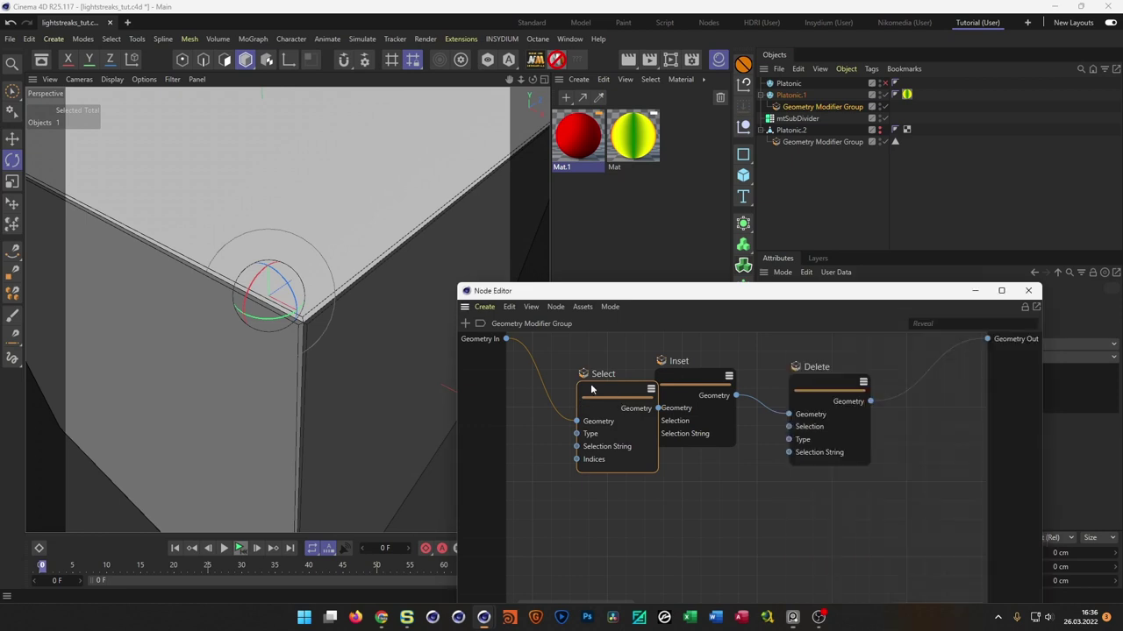
left_click_drag(612, 396, 571, 379)
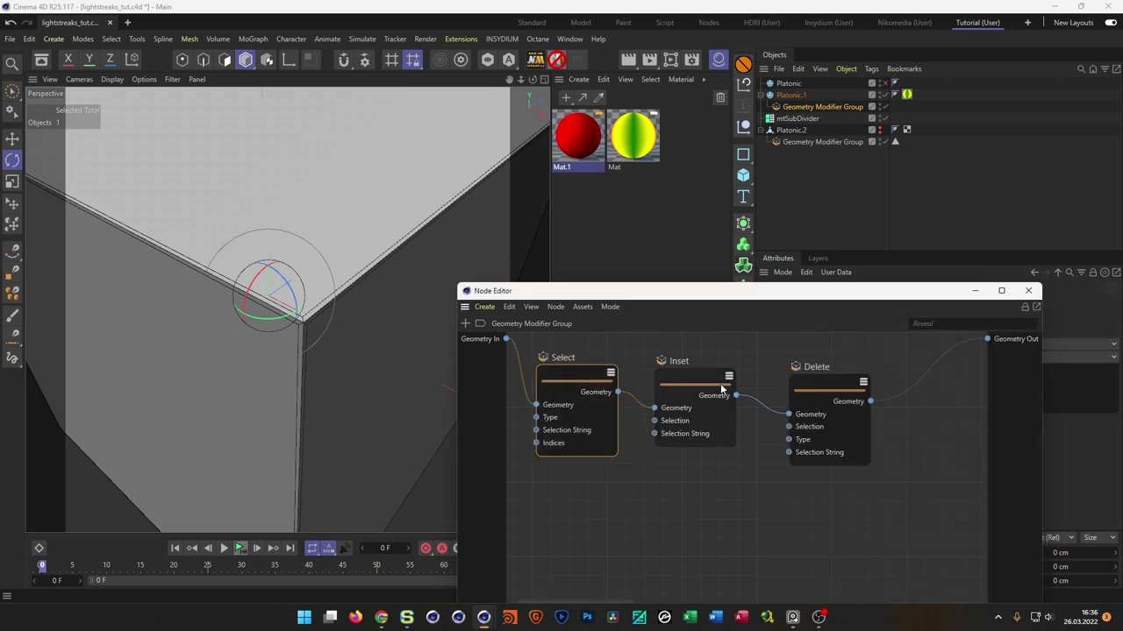
left_click_drag(706, 382, 704, 404)
left_click_drag(828, 386, 837, 402)
left_click_drag(690, 399, 694, 388)
left_click_drag(819, 398, 832, 402)
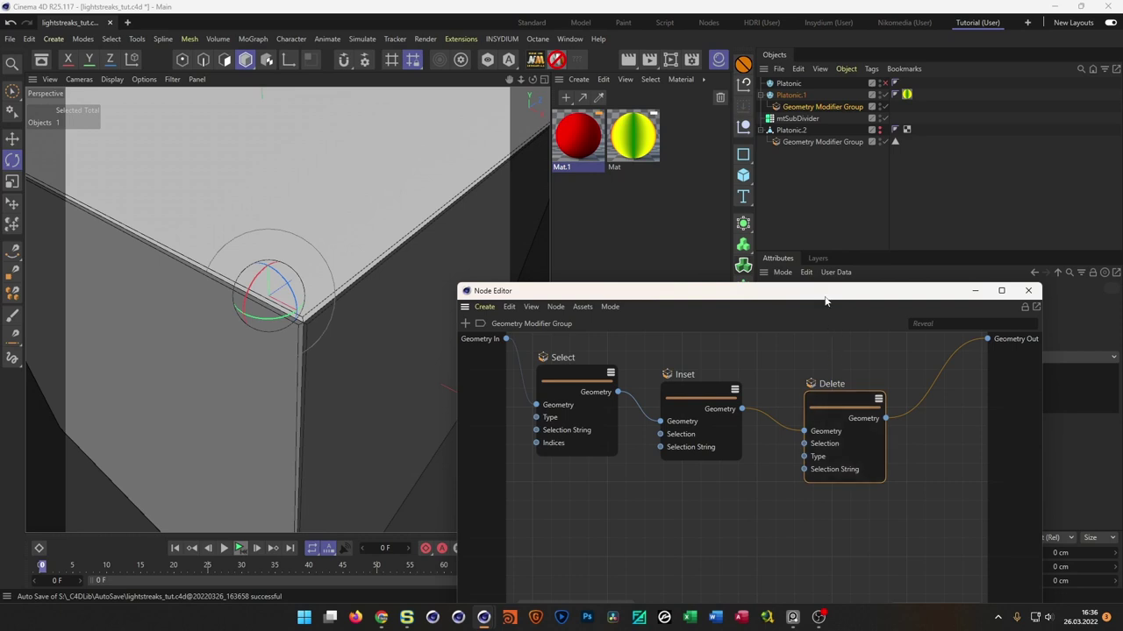
- Check the Select node's settings (Polygons, 'all')
left_click_drag(820, 300, 731, 321)
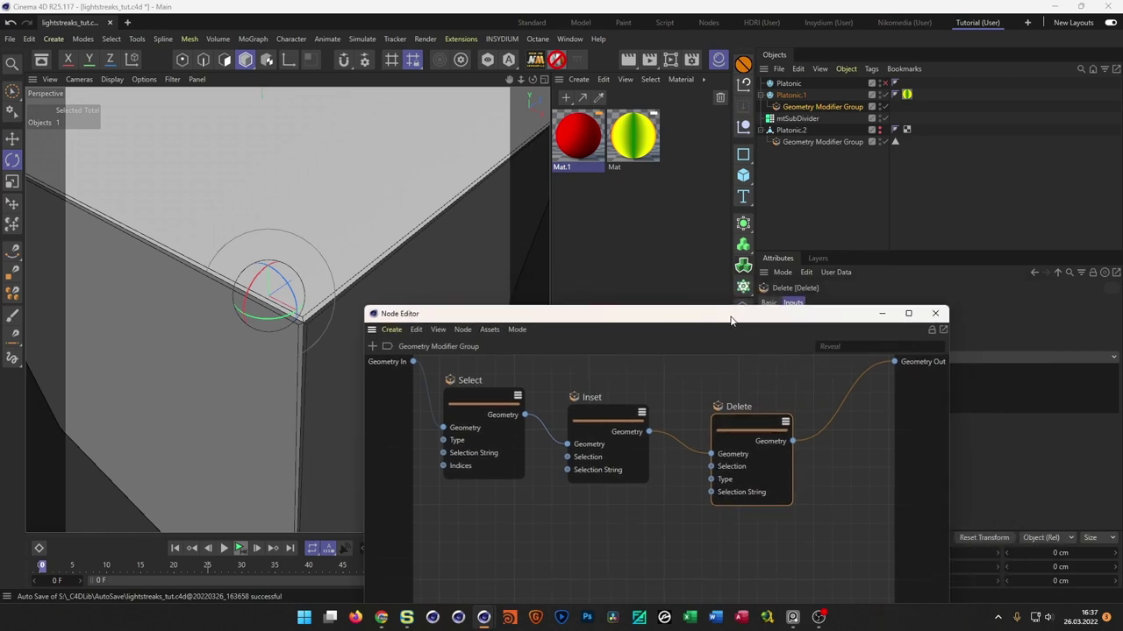
left_click(480, 402)
left_click_drag(772, 320, 626, 378)
left_click(915, 389)
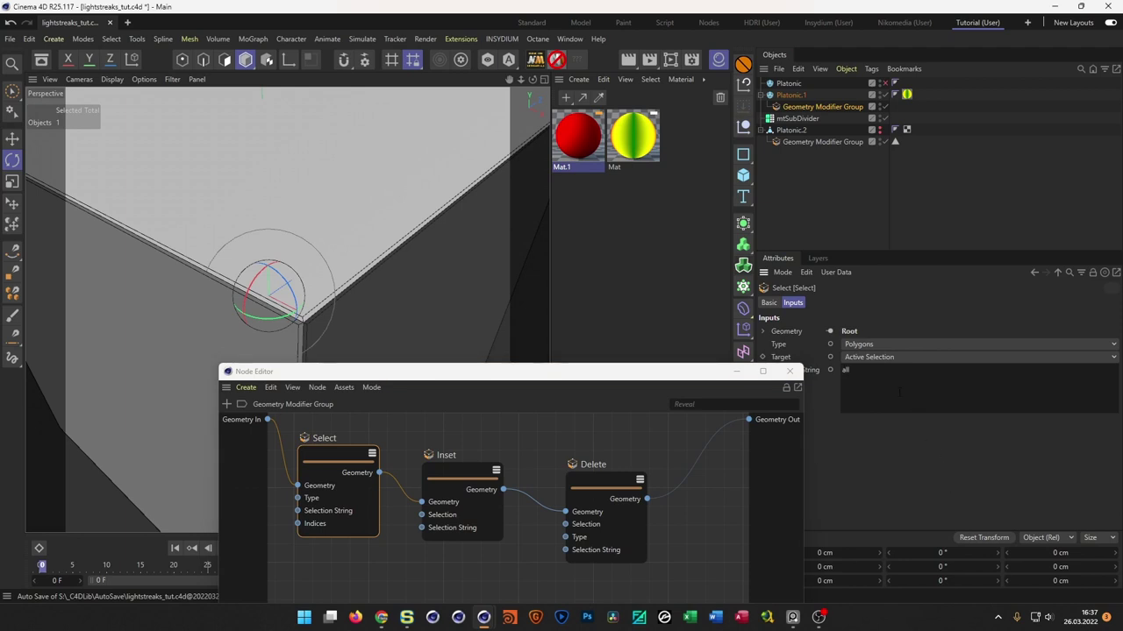
- Set the Delete node's Selection String to 'default', leaving only thin edge strips
left_click_drag(595, 475, 613, 465)
type("defau")
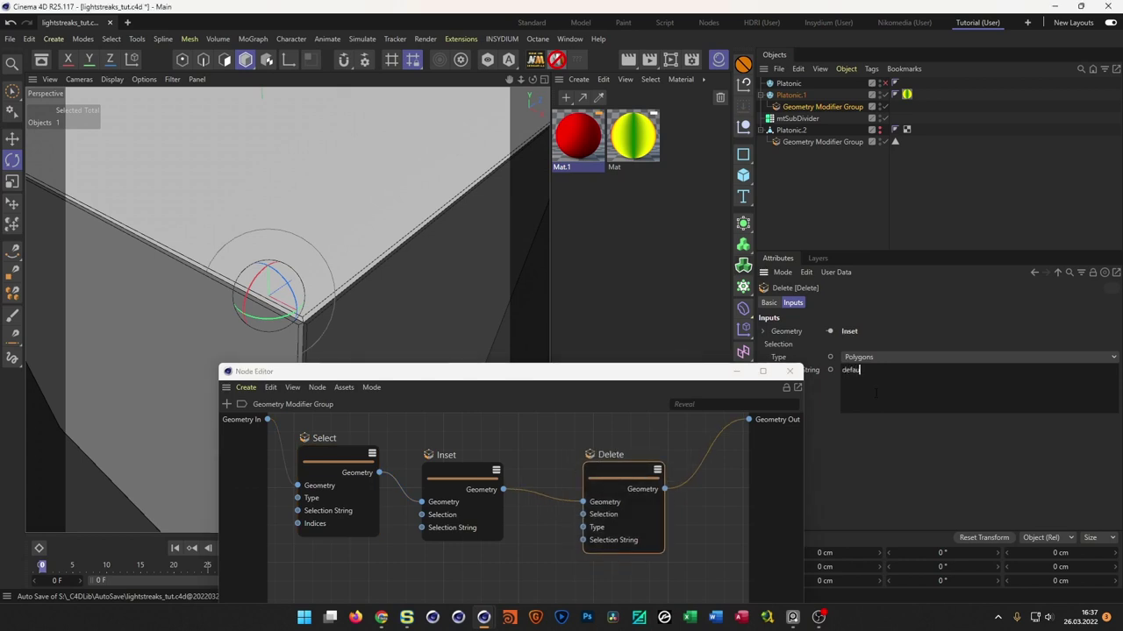
type("lt")
key("Return")
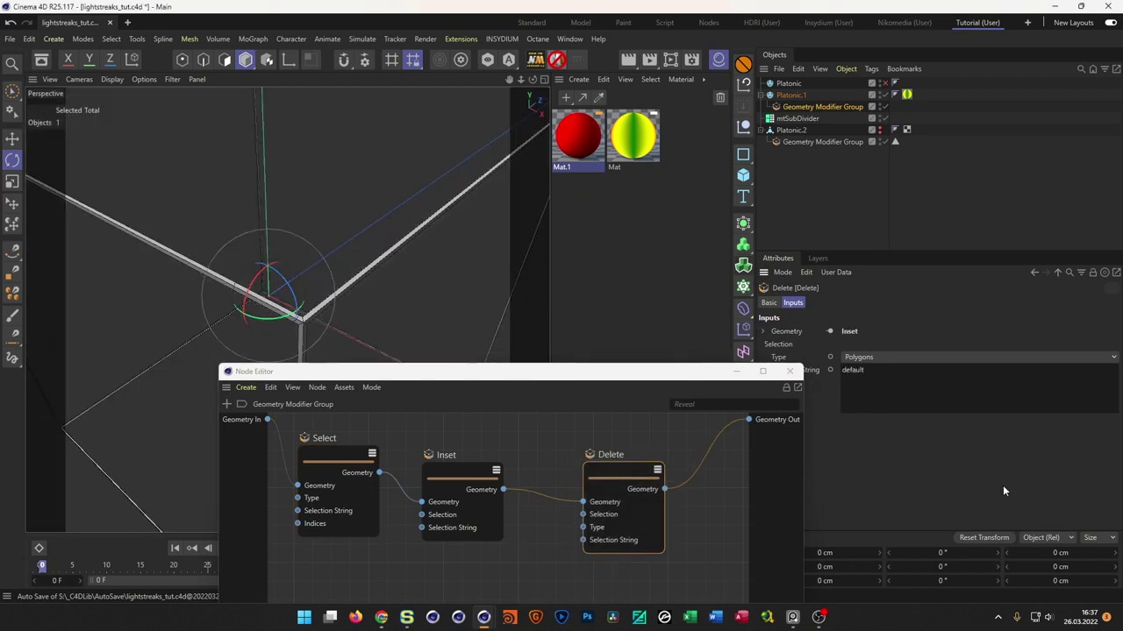
left_click_drag(579, 374, 781, 438)
left_click_drag(410, 319, 391, 286, "alt")
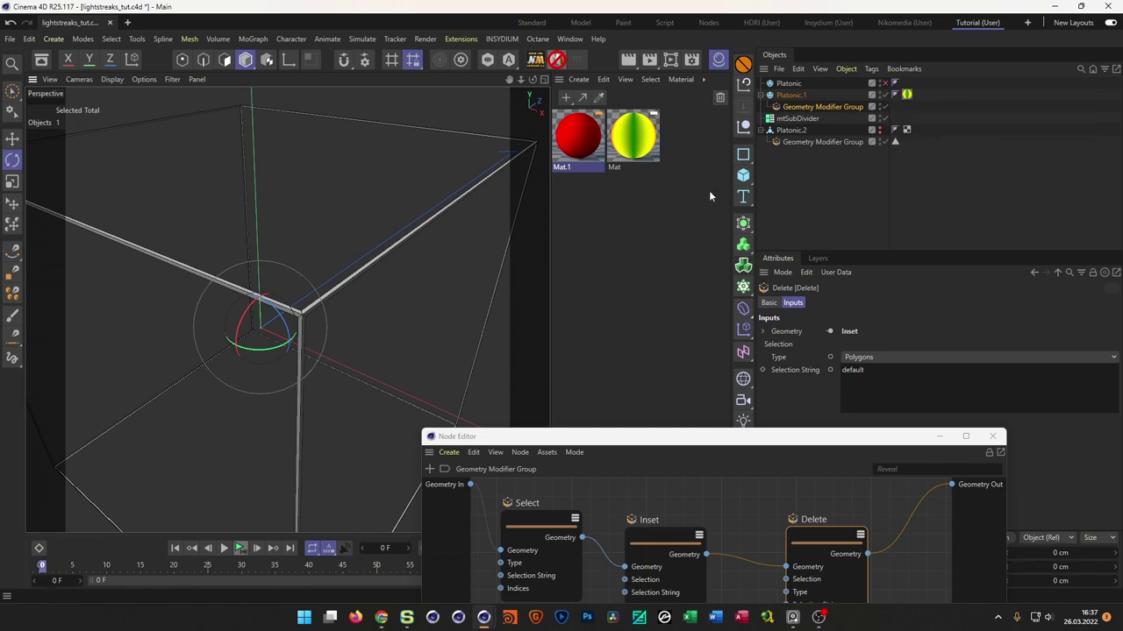
- Switch the viewport shading so the edge strips show in yellow
key("n")
key("a")
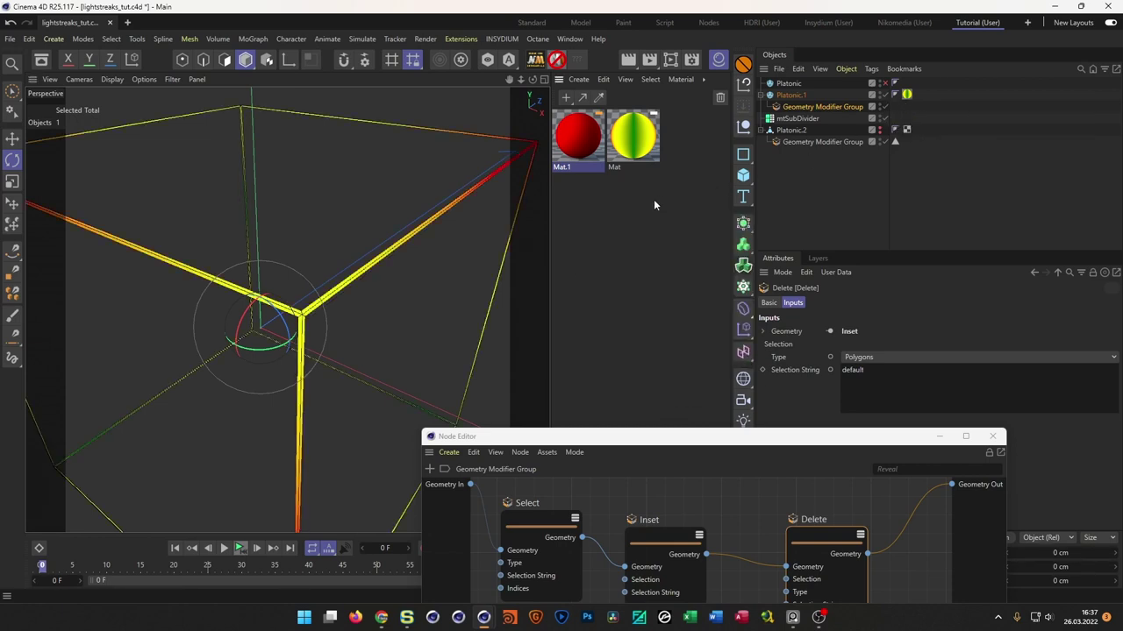
left_click_drag(363, 263, 386, 256, "alt")
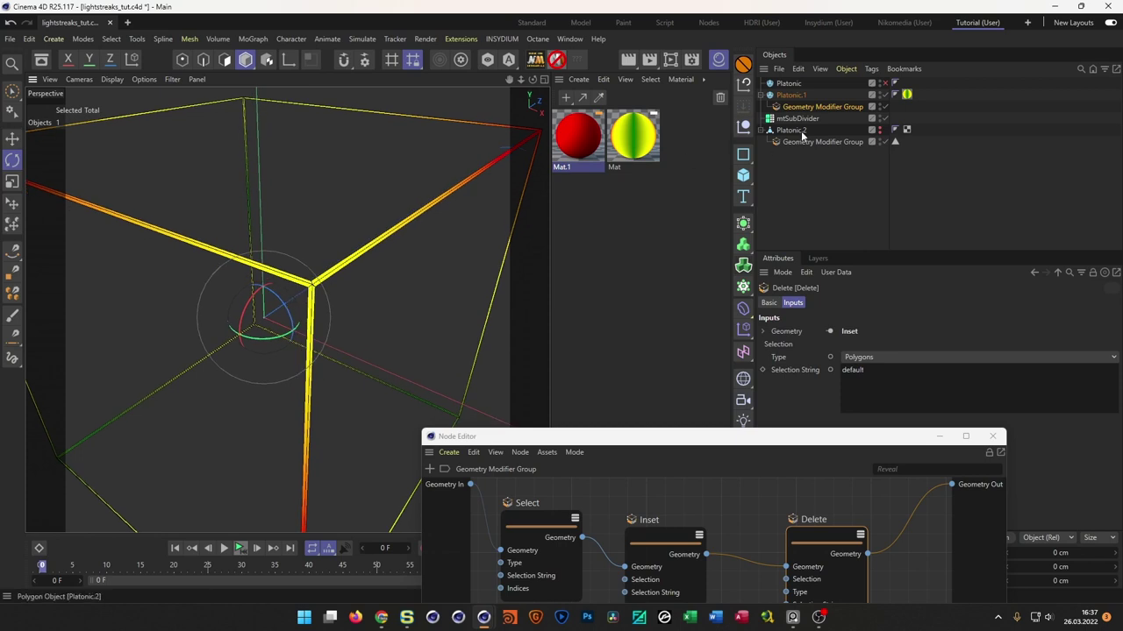
- Make Platonic.2 visible again and orbit and zoom around the cube's corner
left_click(879, 129)
scroll(299, 290, "up", 5)
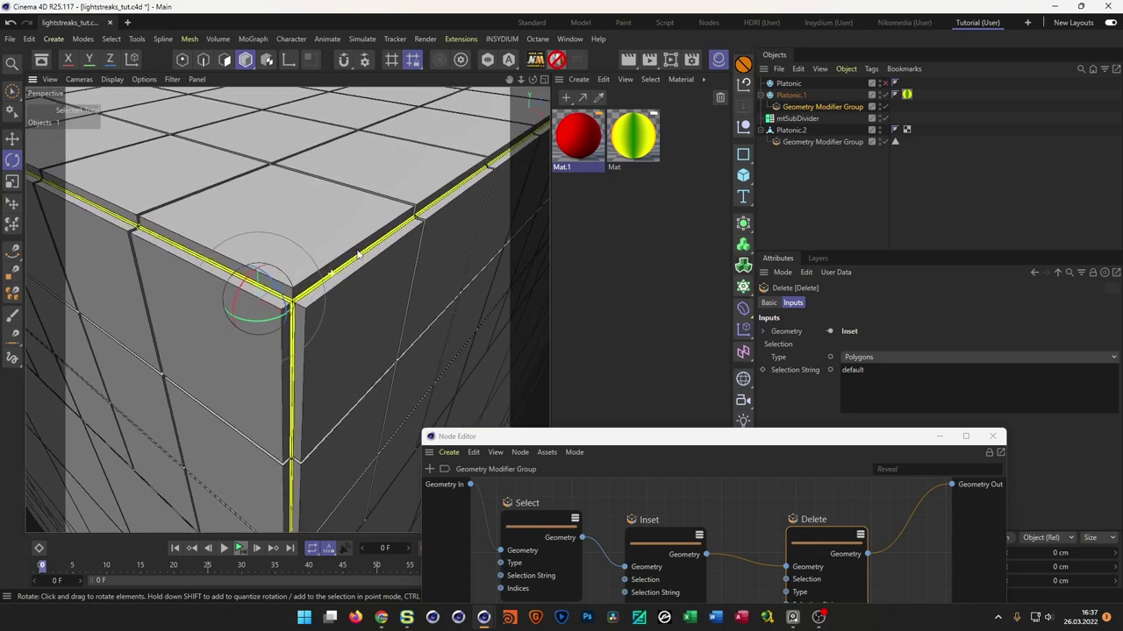
left_click_drag(357, 253, 386, 243, "alt")
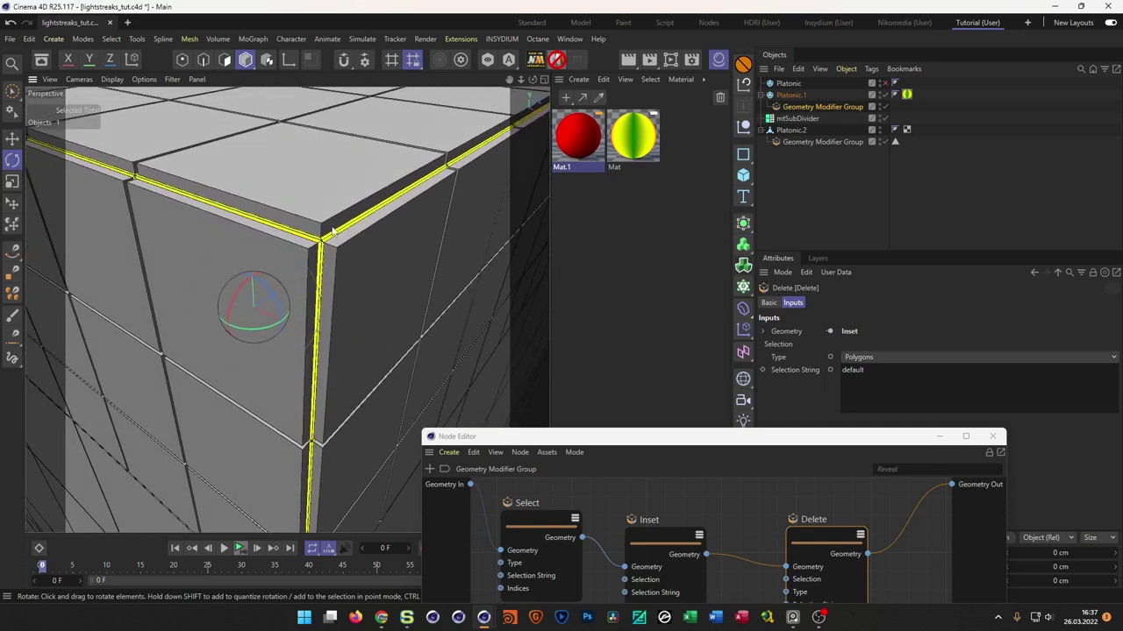
left_click_drag(286, 435, 237, 483, "alt")
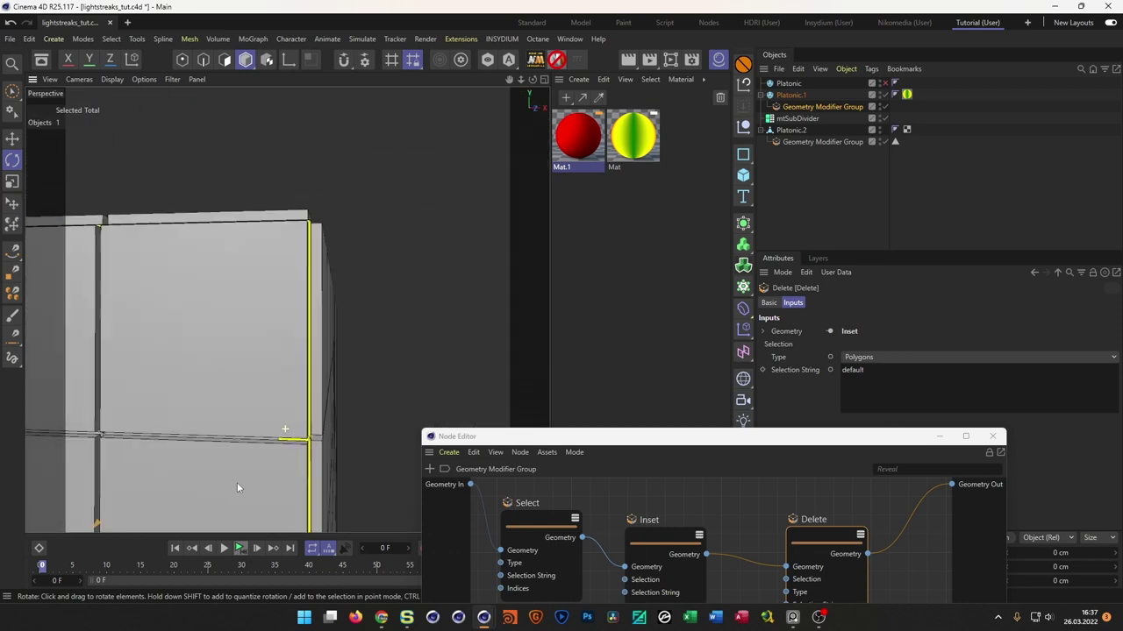
scroll(267, 446, "up", 4)
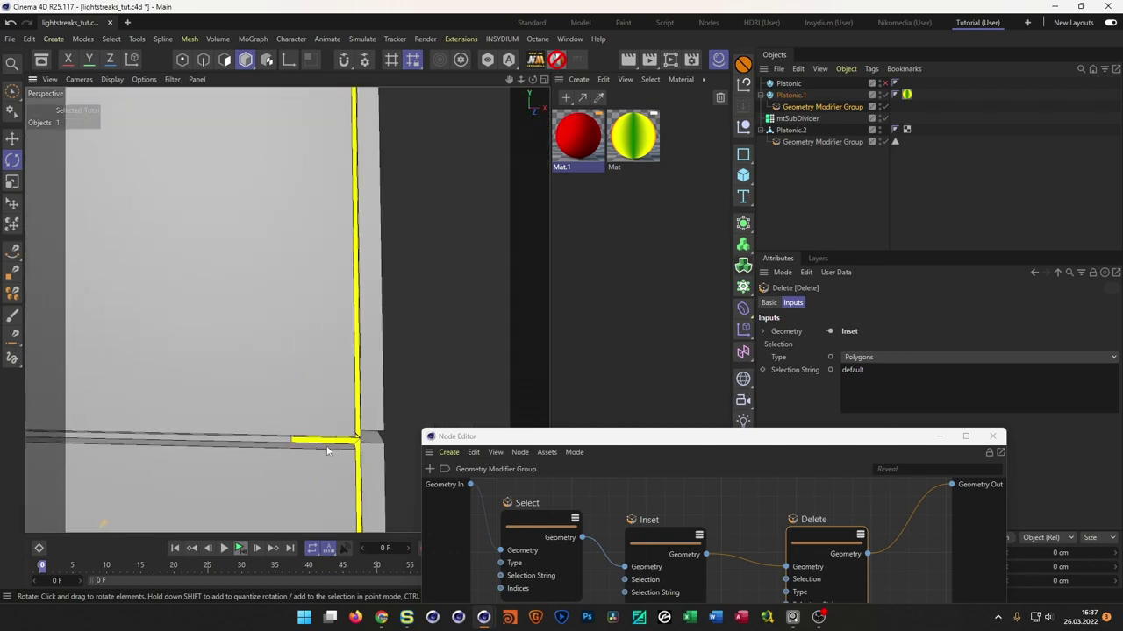
scroll(263, 421, "down", 3)
left_click_drag(271, 413, 263, 436, "alt")
scroll(330, 386, "up", 8)
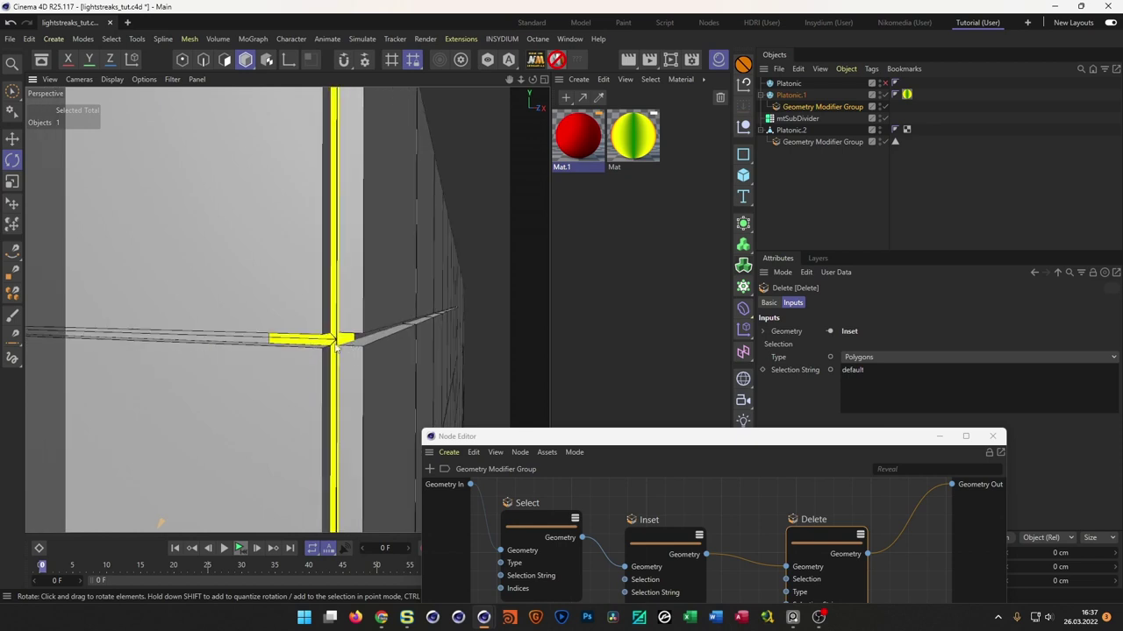
left_click_drag(355, 345, 397, 342, "alt")
left_click_drag(522, 439, 223, 387)
- Set the Inset node's amount to 0.1 % for much thinner edge strips
left_click(363, 482)
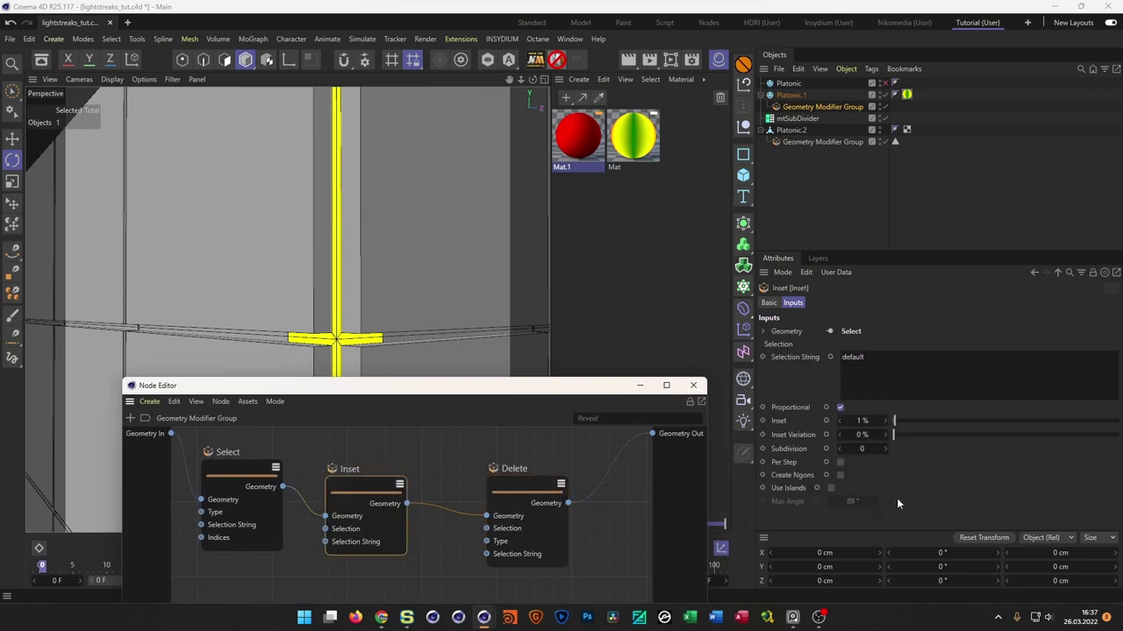
left_click(866, 427)
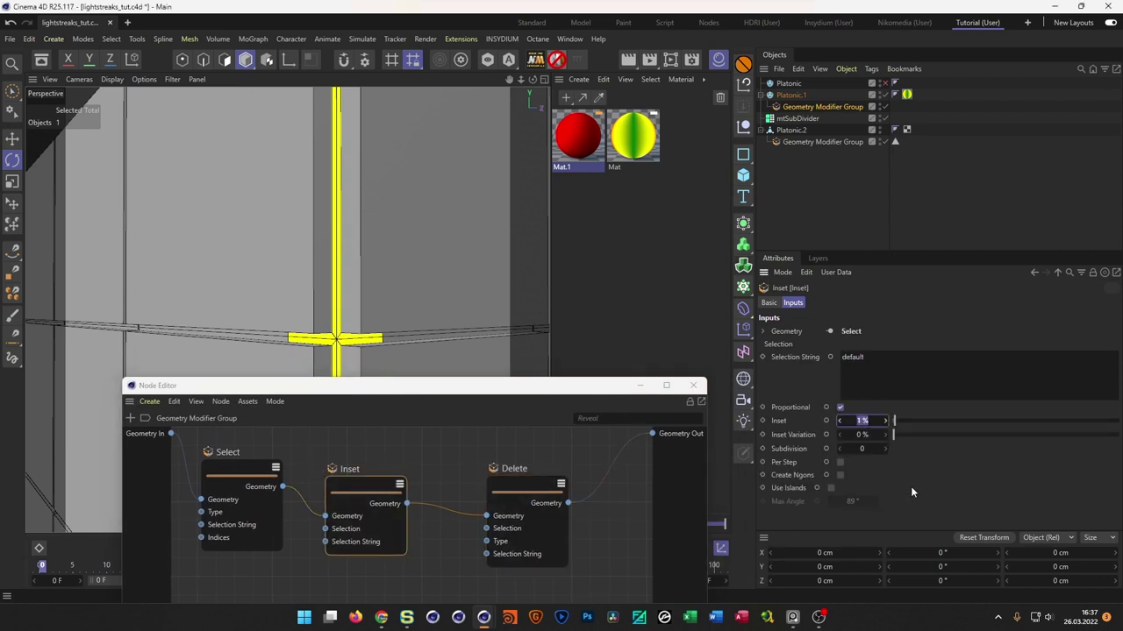
type(",1")
key("Return")
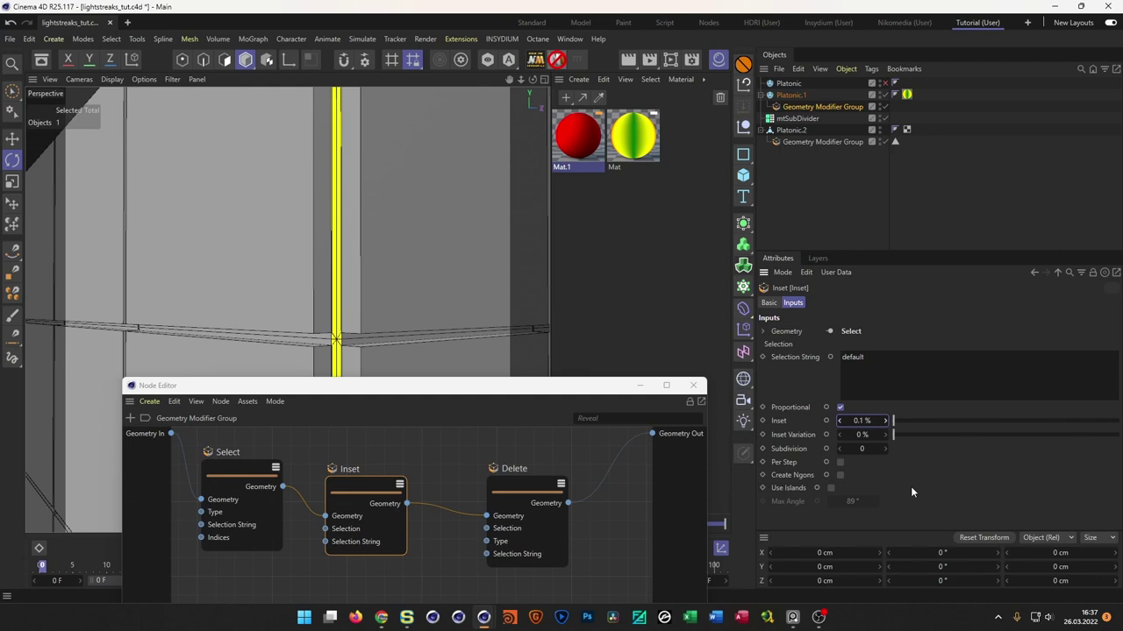
left_click_drag(373, 264, 381, 211, "alt")
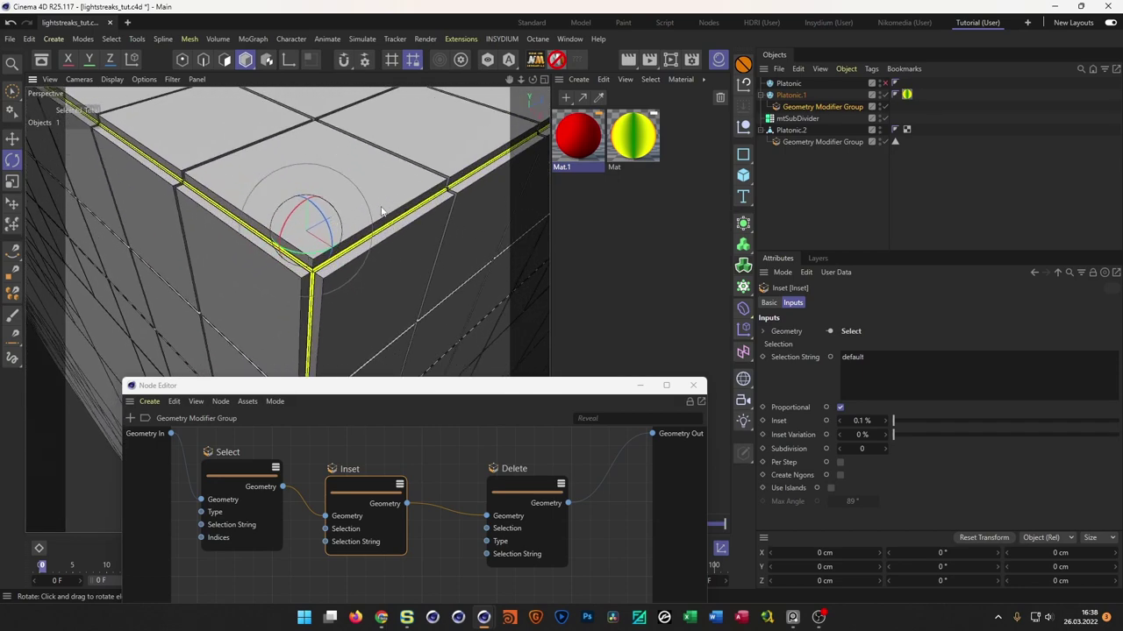
left_click_drag(294, 263, 352, 276, "alt")
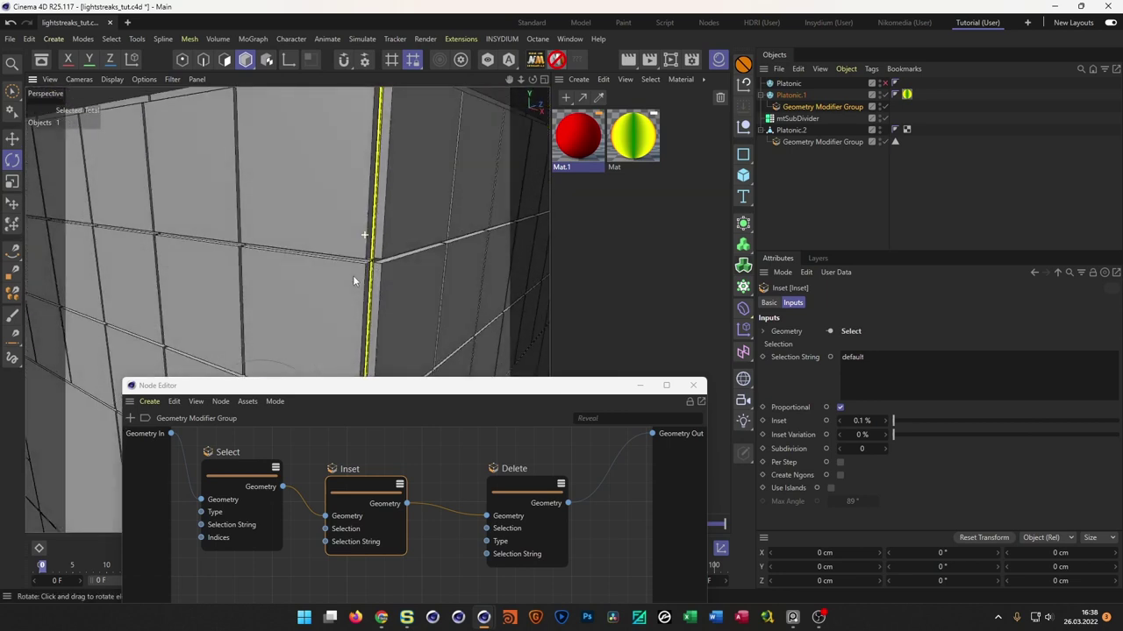
- Toggle the Geometry Modifier Group off and on to compare, then save the scene
left_click(885, 106)
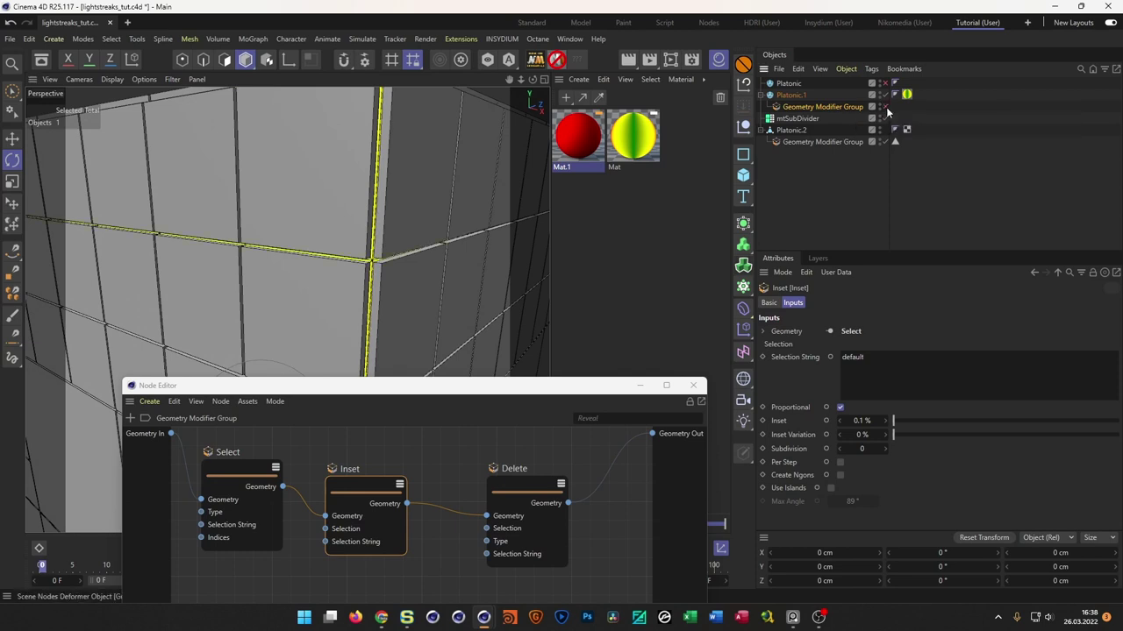
left_click(886, 108)
left_click(886, 107)
left_click(886, 107)
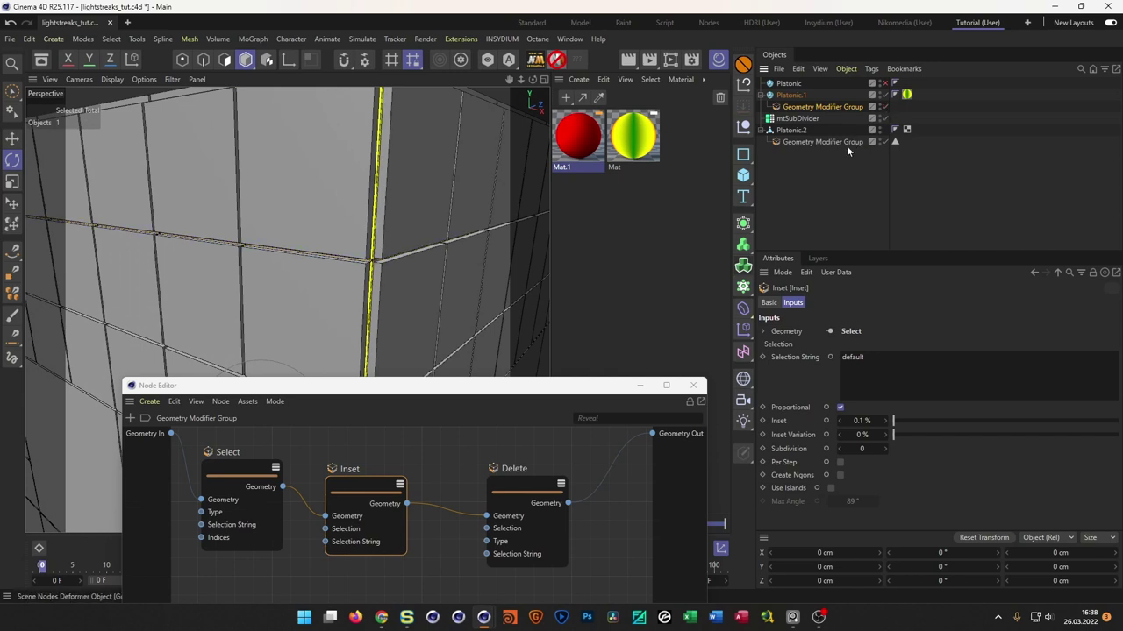
key("ctrl+s")
- Reposition the node editor and begin spreading out the Select and Inset nodes
scroll(336, 239, "down", 5)
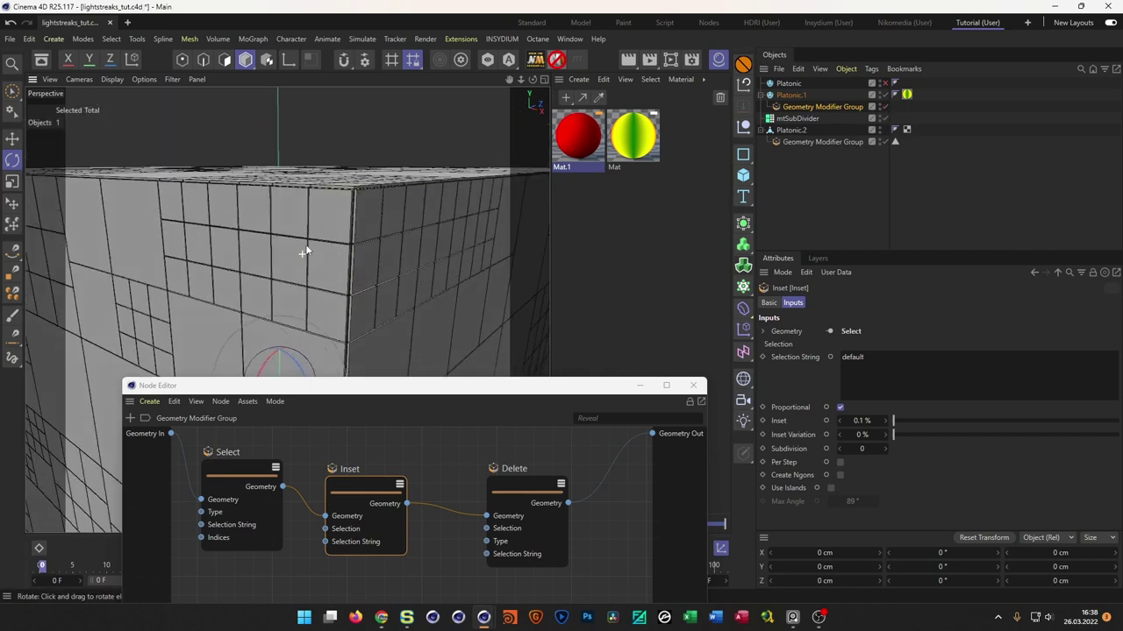
left_click_drag(402, 387, 687, 251)
left_click_drag(363, 270, 250, 368, "alt")
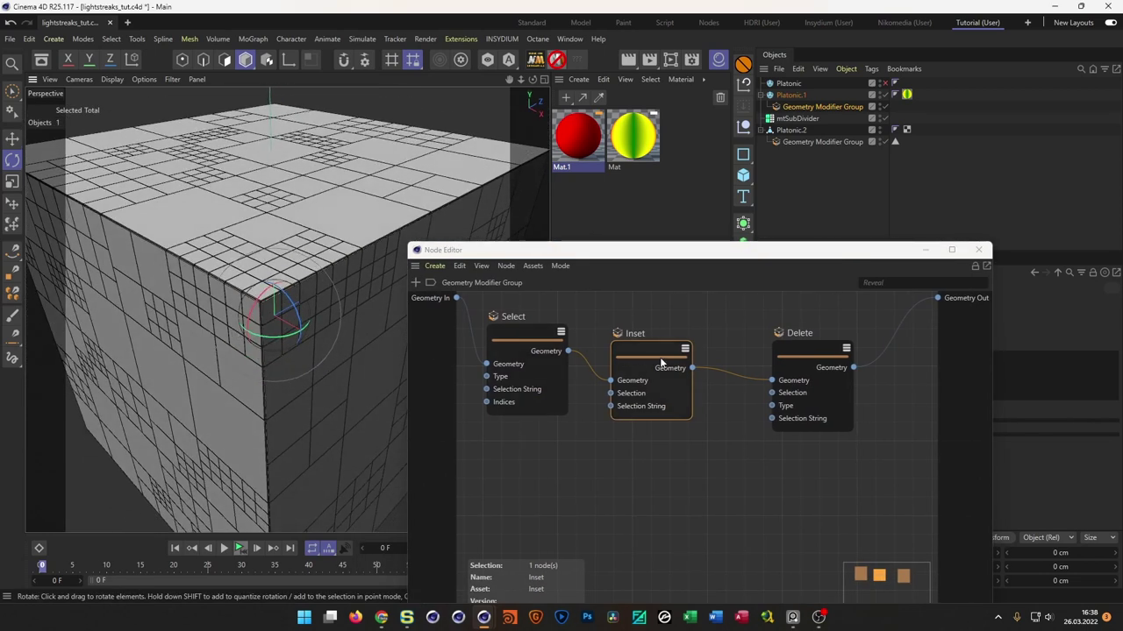
left_click(526, 335)
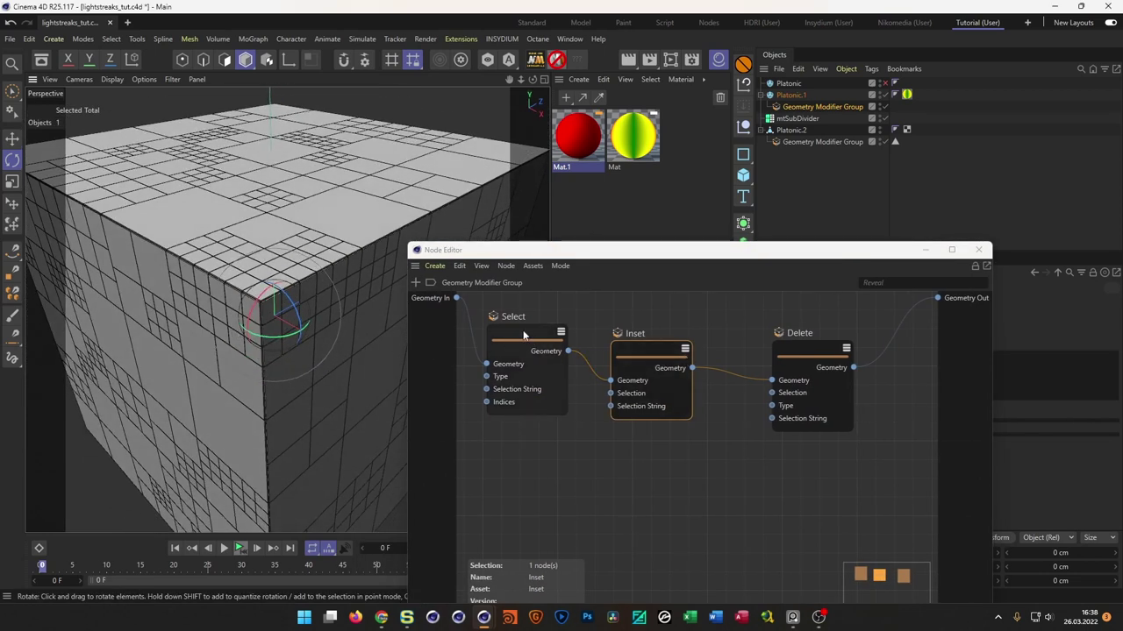
left_click_drag(528, 335, 536, 333)
mouse_move(617, 344)
left_mouse_down()
mouse_move(664, 345)
mouse_move(639, 343)
left_mouse_up()
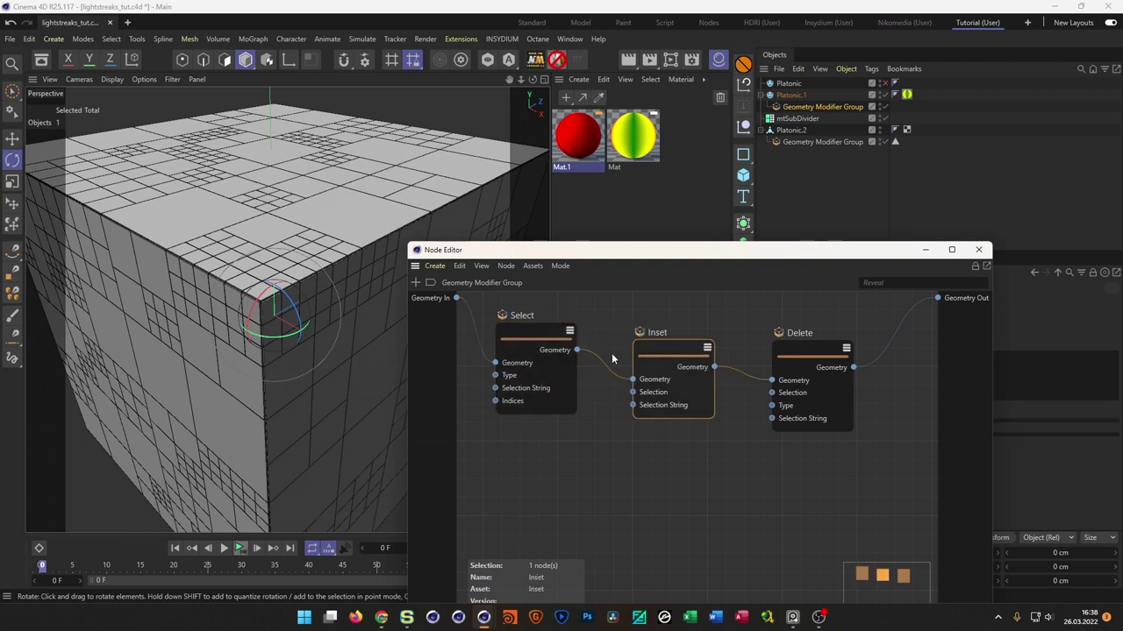
- Hide the subdivided Platonic.2 cube and finish spacing the Select, Inset and Delete nodes
left_click(880, 129)
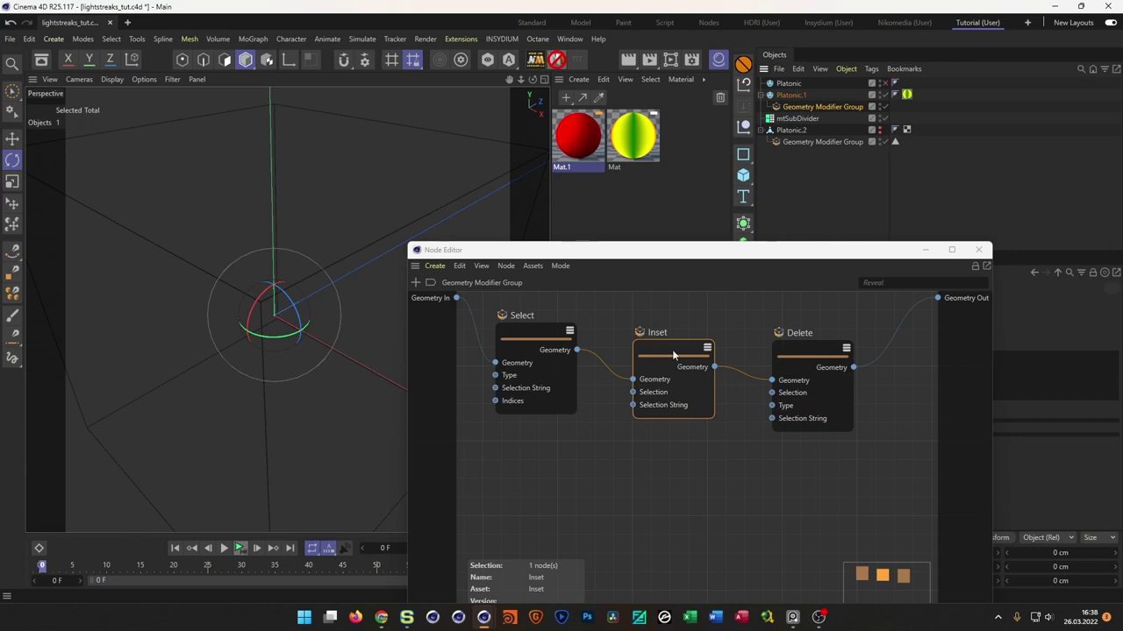
left_click_drag(672, 349, 704, 351)
left_click_drag(535, 342, 520, 338)
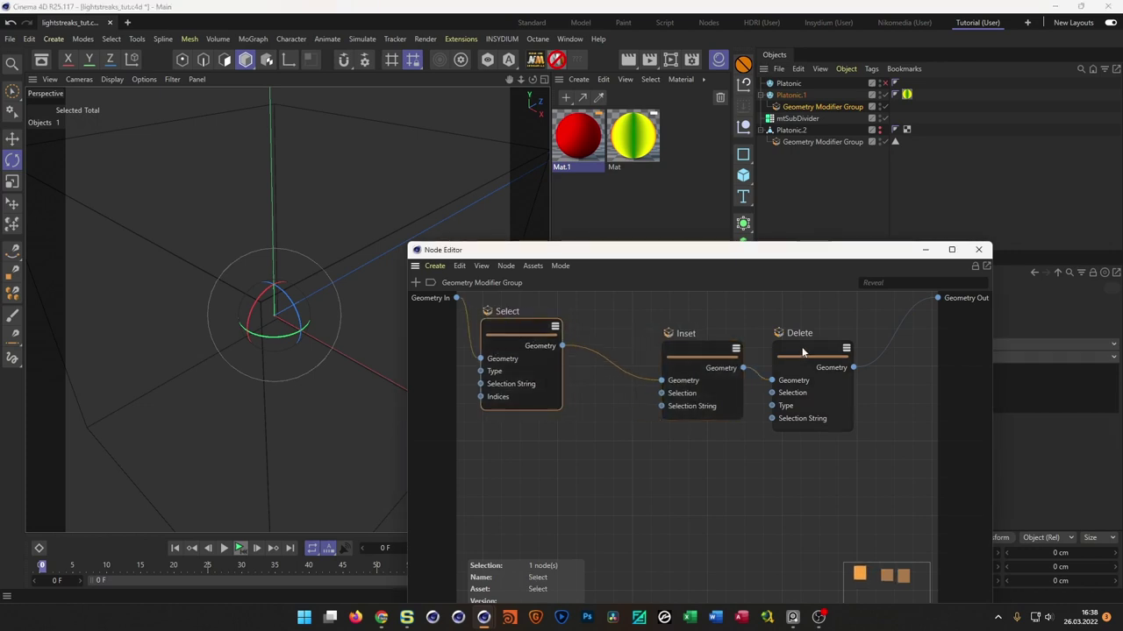
left_click_drag(790, 347, 827, 342)
left_click_drag(676, 350, 696, 353)
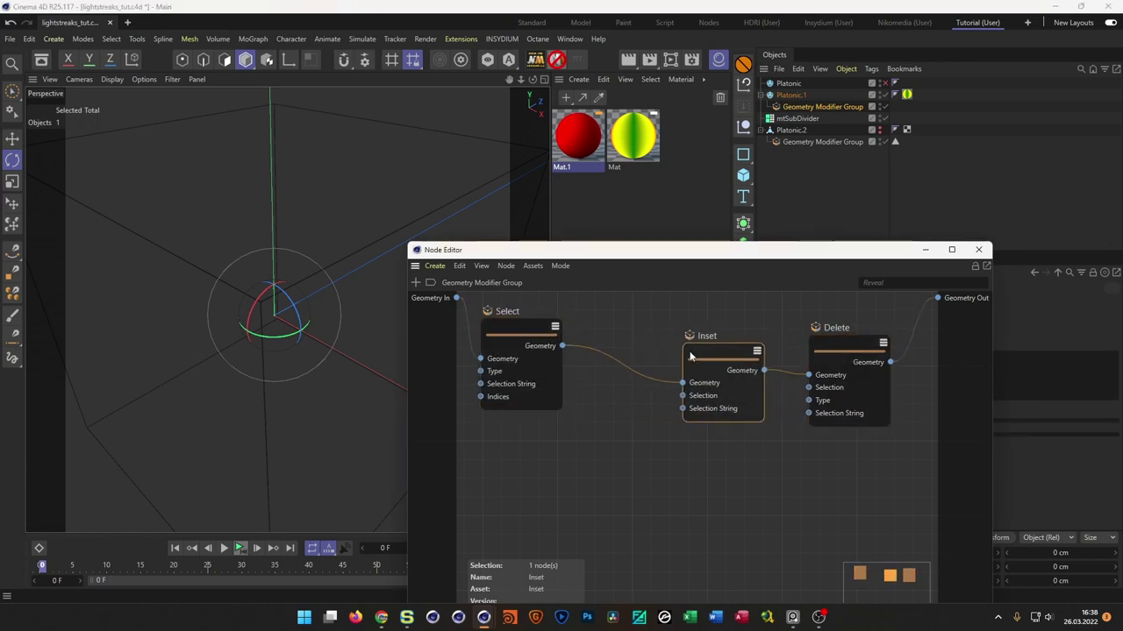
left_click_drag(735, 260, 740, 260)
left_click_drag(722, 356, 720, 356)
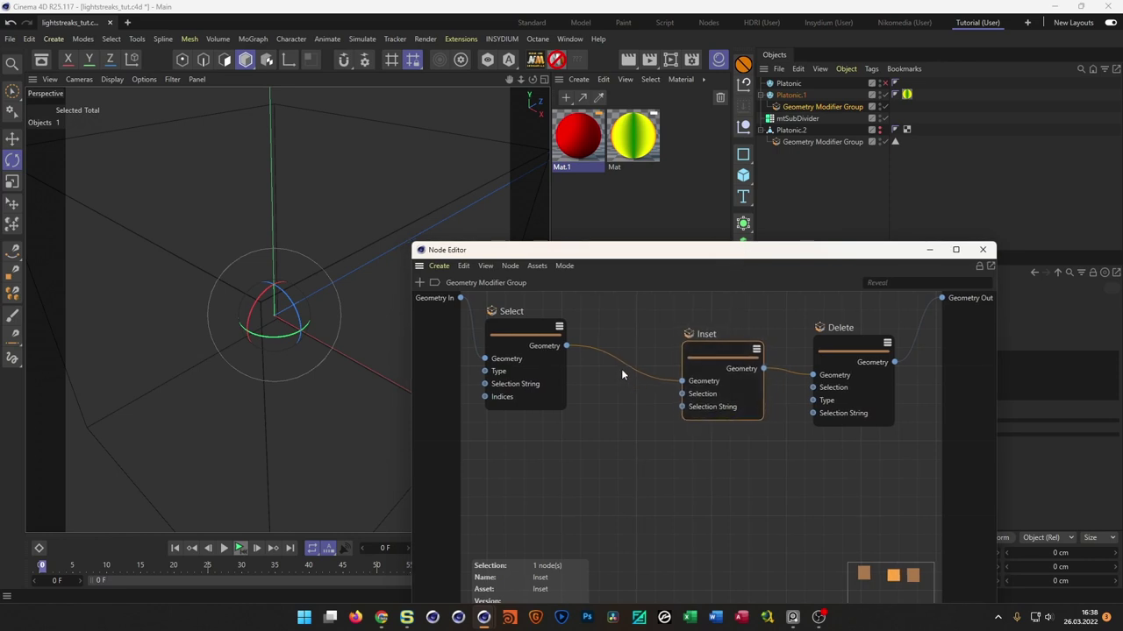
left_click(657, 525)
- Add a Store Selection node between Select and Inset and name its selection 1
double_click(659, 527)
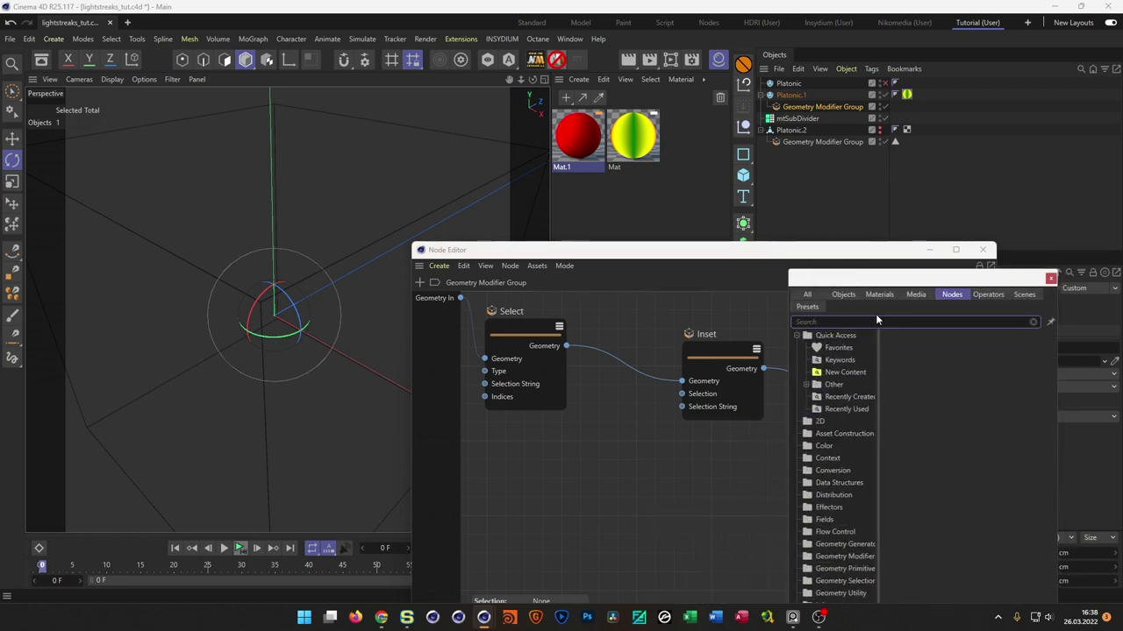
type("store")
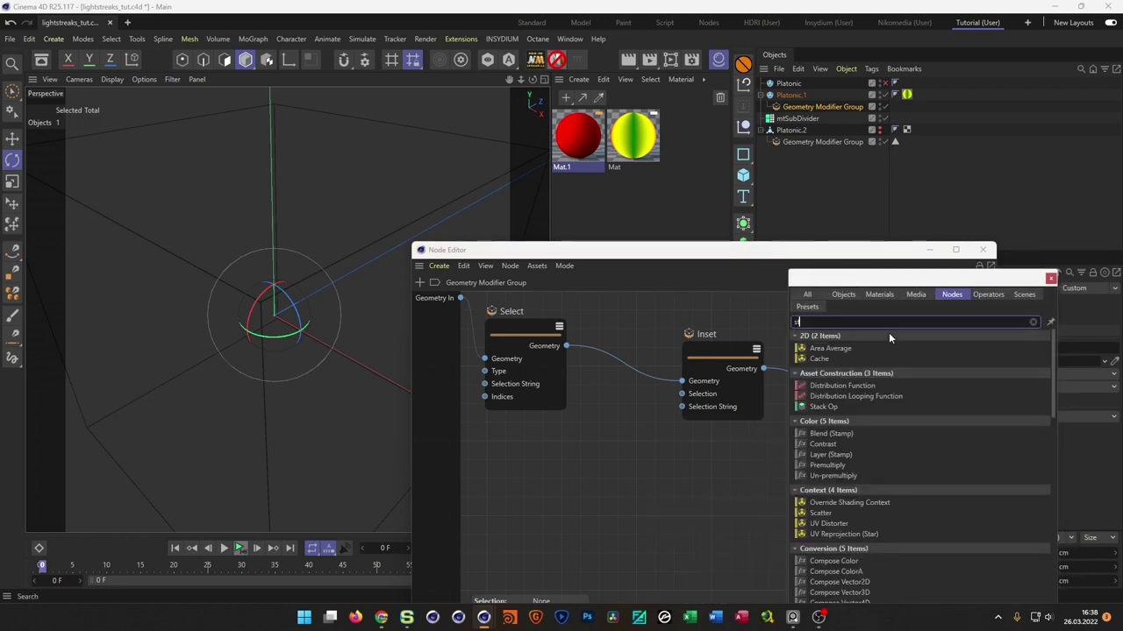
left_click_drag(838, 413, 598, 354)
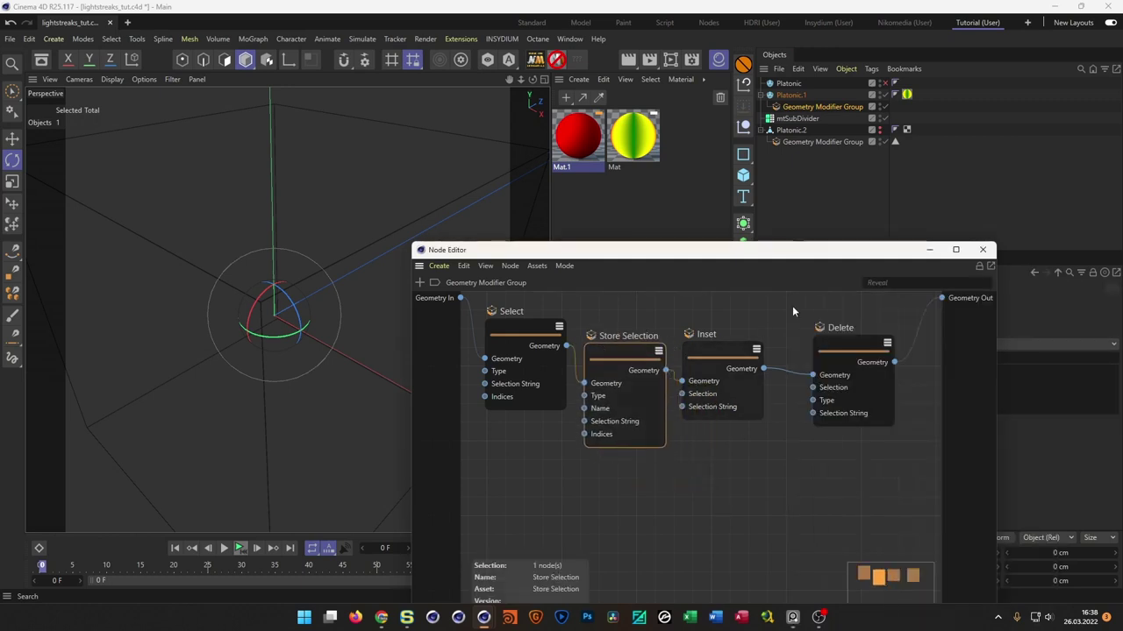
left_click_drag(803, 257, 544, 326)
left_click(905, 359)
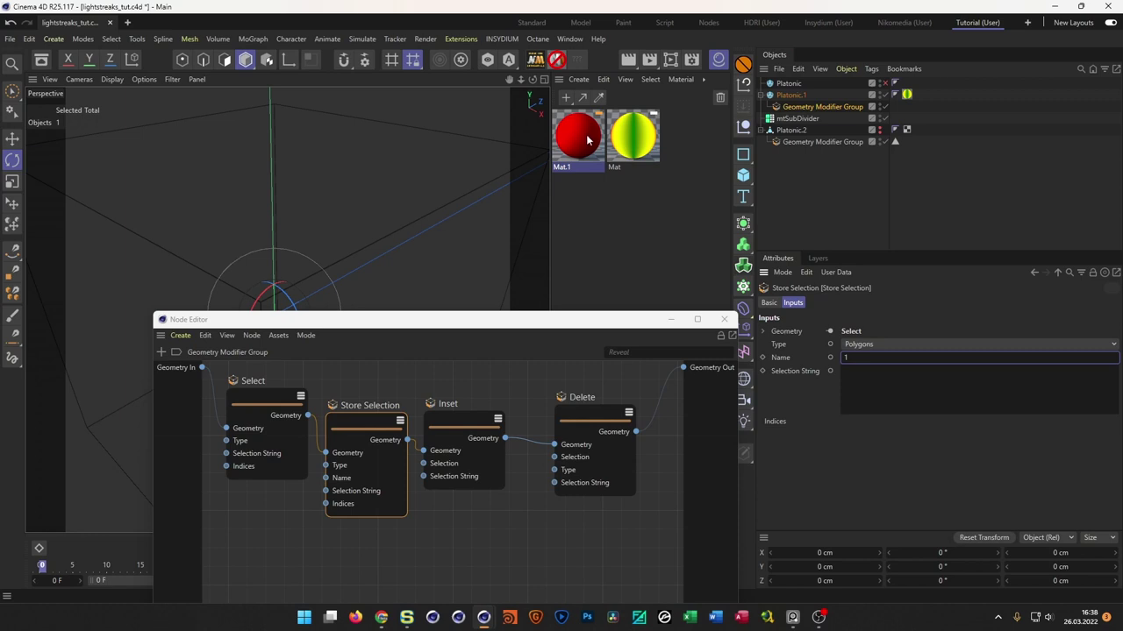
- Wire Inset straight to Geometry Out and apply Mat.1 to Platonic.1, restricted to selection 1
left_click(583, 416)
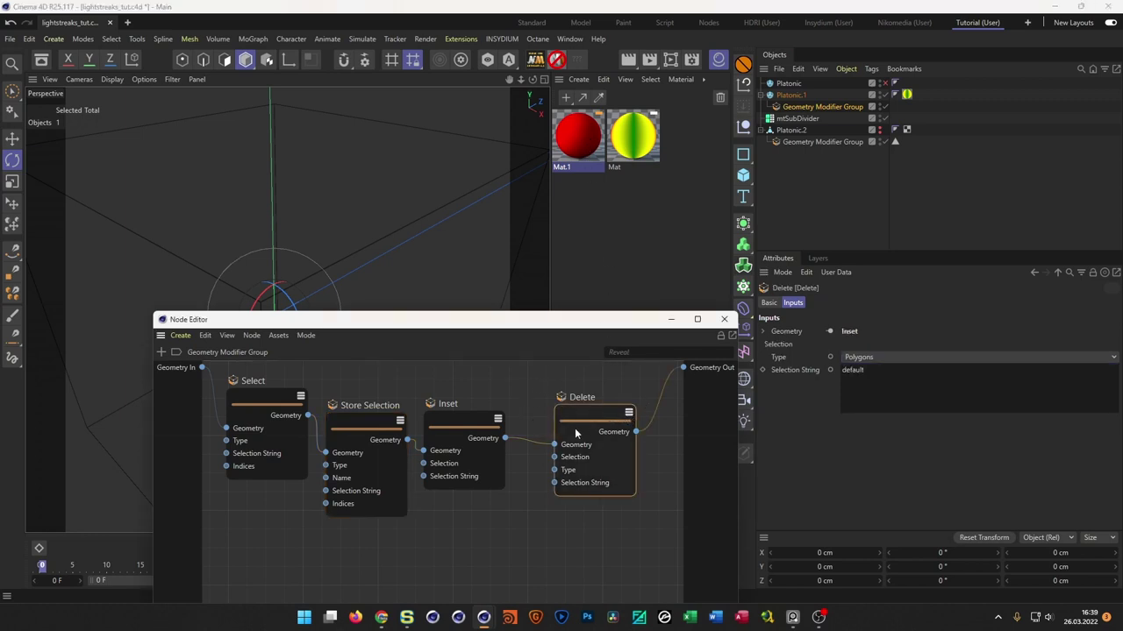
left_click_drag(505, 440, 683, 368)
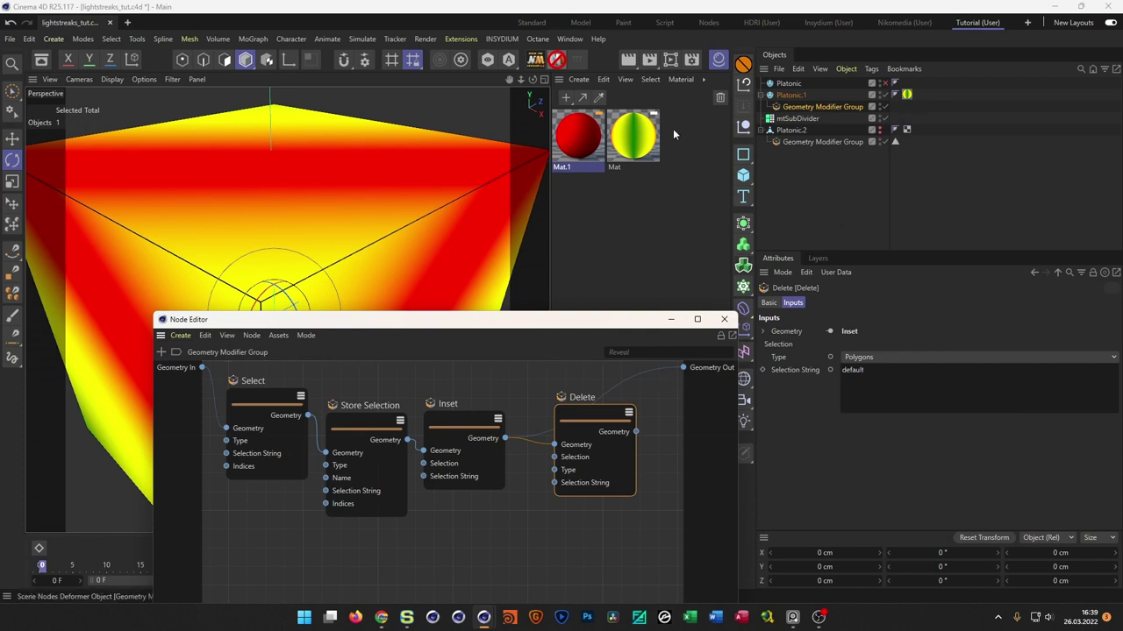
left_click(577, 141)
left_click_drag(766, 144, 795, 99)
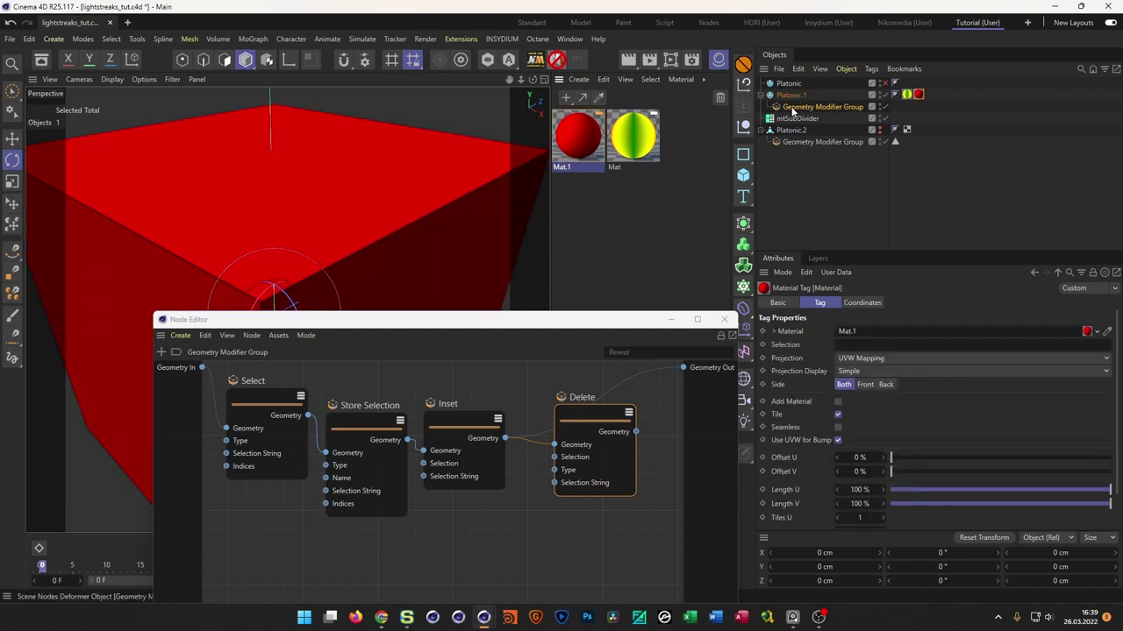
left_click(878, 343)
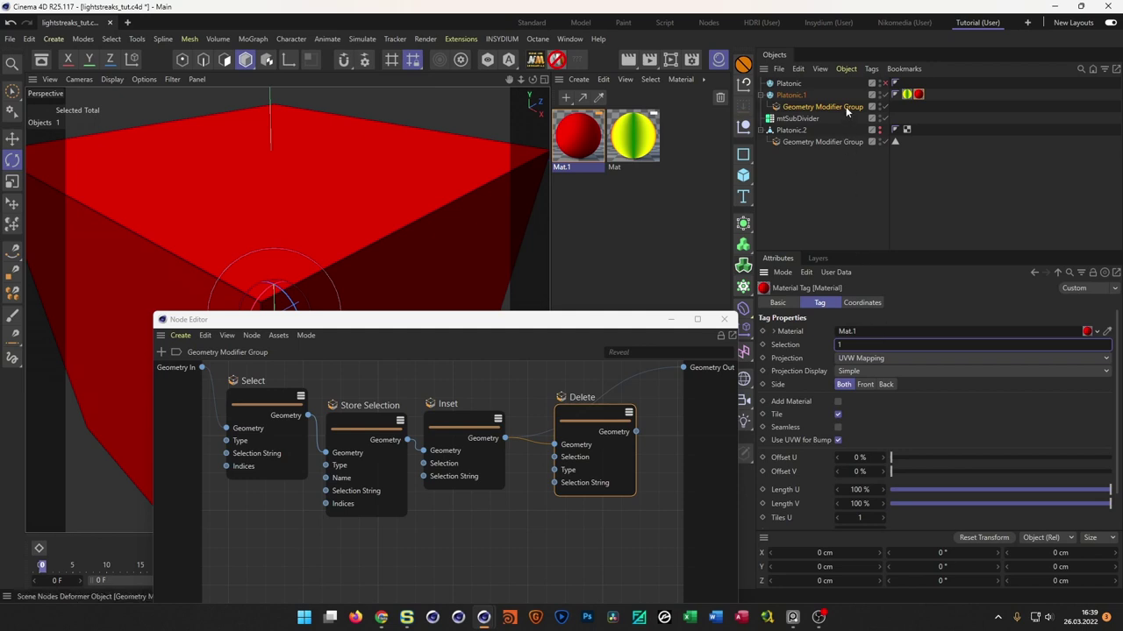
left_click(434, 415)
- Move the Store Selection and Inset nodes and set the Delete node aside
left_click_drag(368, 406, 364, 402)
left_click_drag(463, 420, 463, 382)
left_click_drag(594, 417, 600, 460)
- Remove the Inset-to-Delete wire and connect Store Selection's output to Geometry Out
left_click(543, 473)
key("Delete")
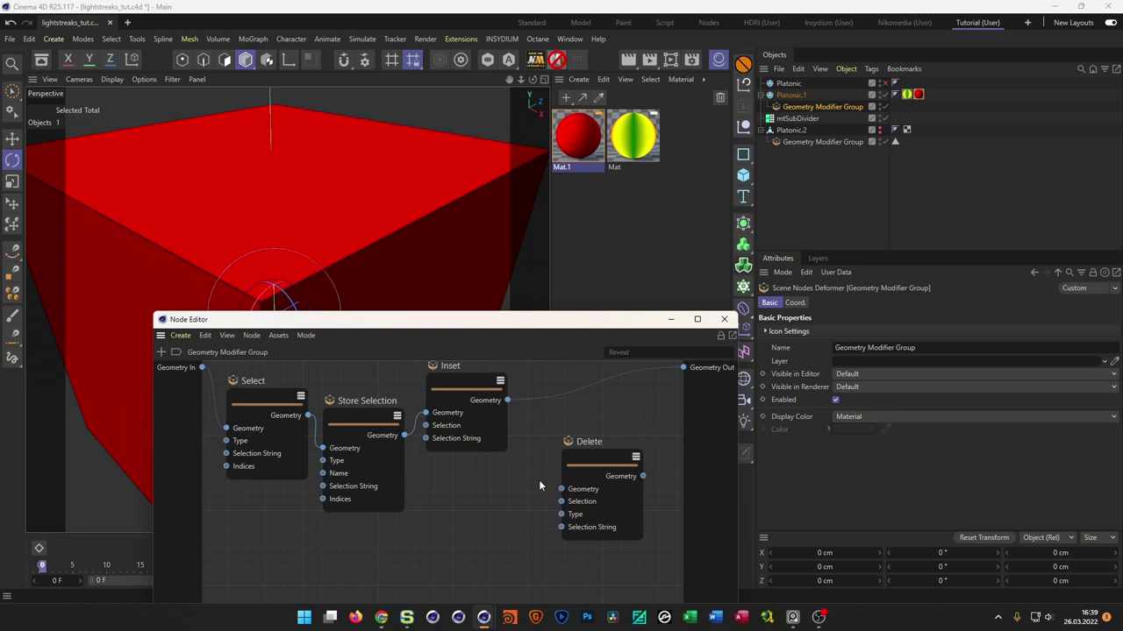
left_click_drag(469, 382, 480, 393)
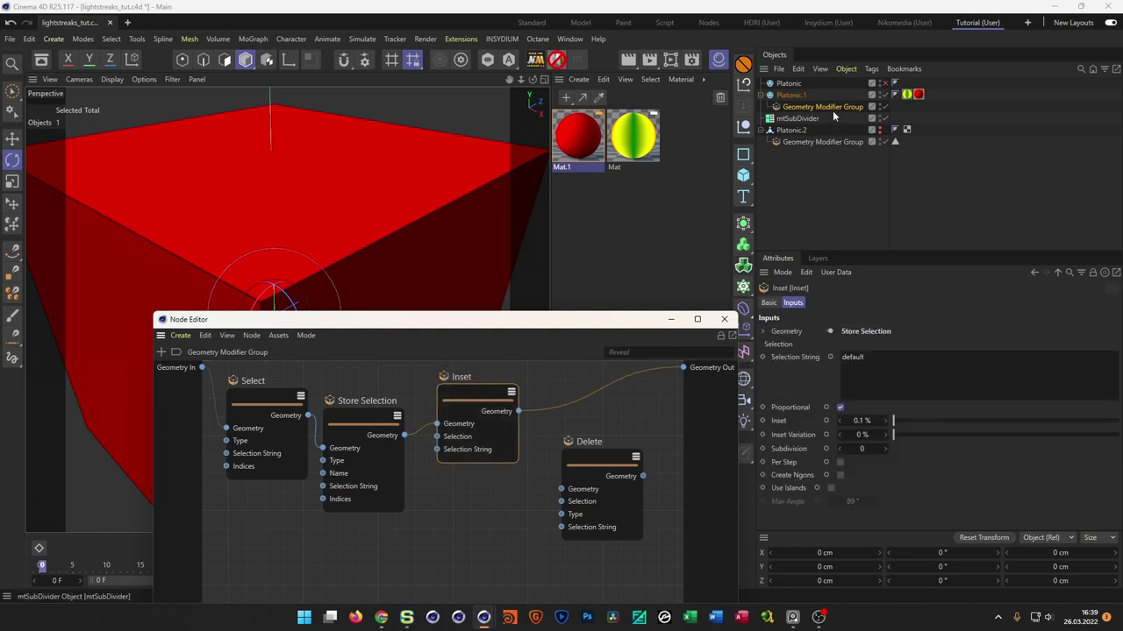
left_click_drag(351, 419, 358, 419)
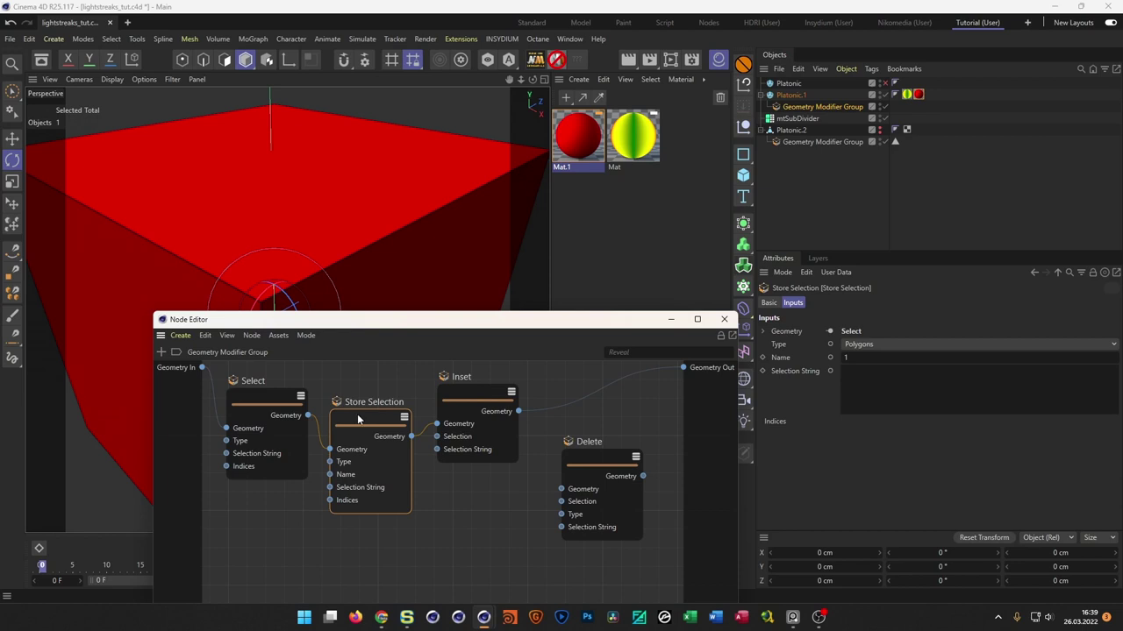
left_click_drag(266, 395, 267, 392)
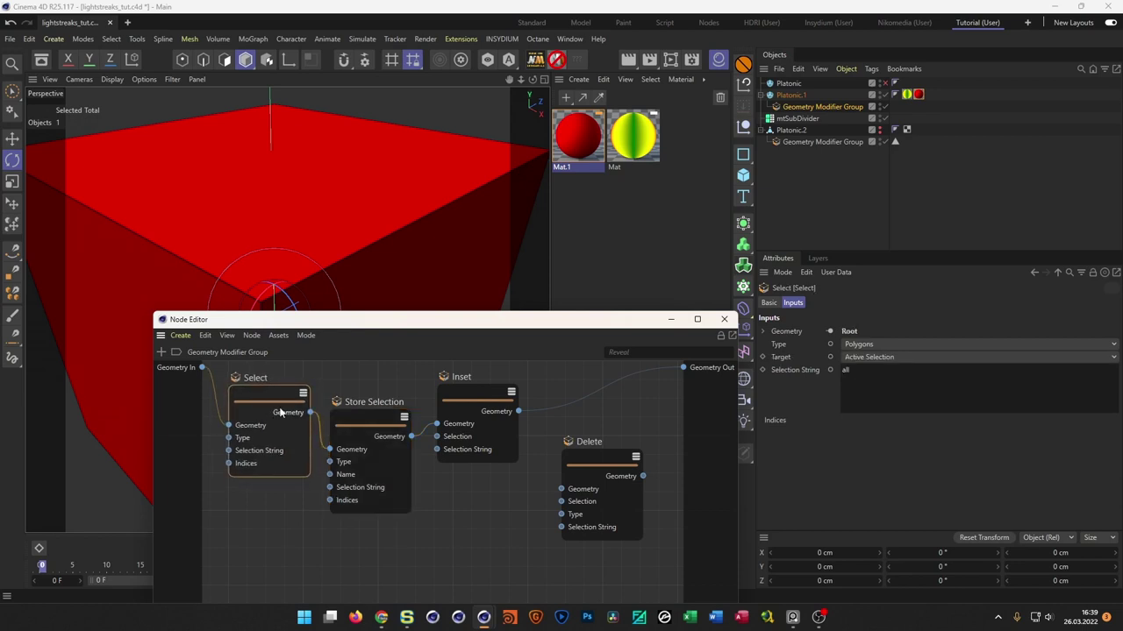
left_click_drag(352, 415, 355, 404)
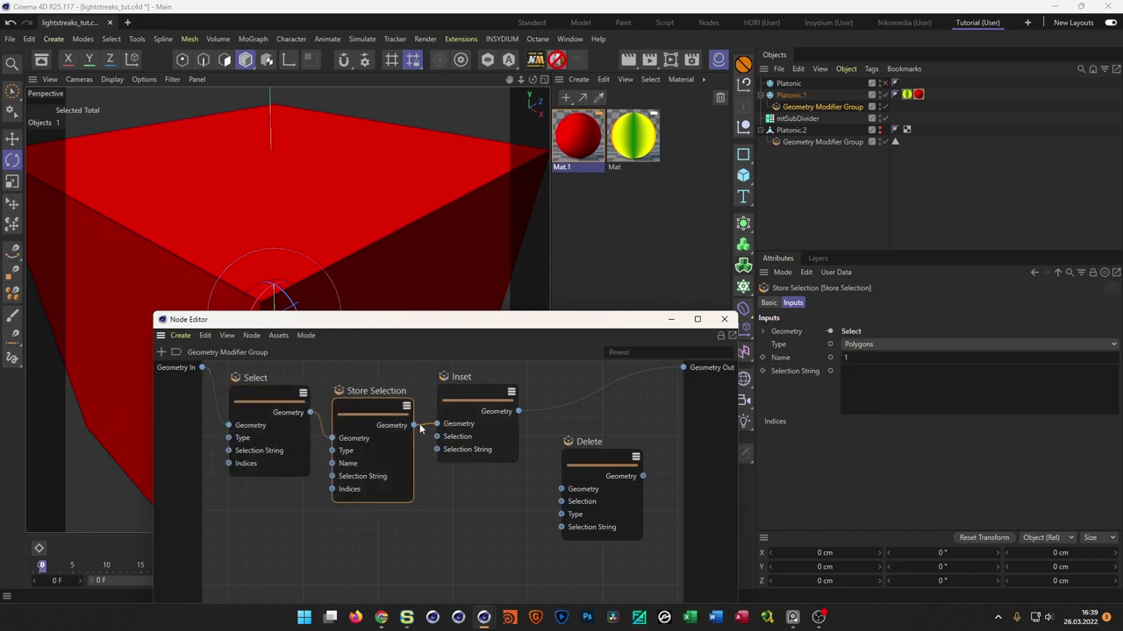
left_click_drag(413, 426, 683, 369)
- Disconnect Store Selection from Inset and wire Select's output into Inset
left_click_drag(470, 396, 471, 481)
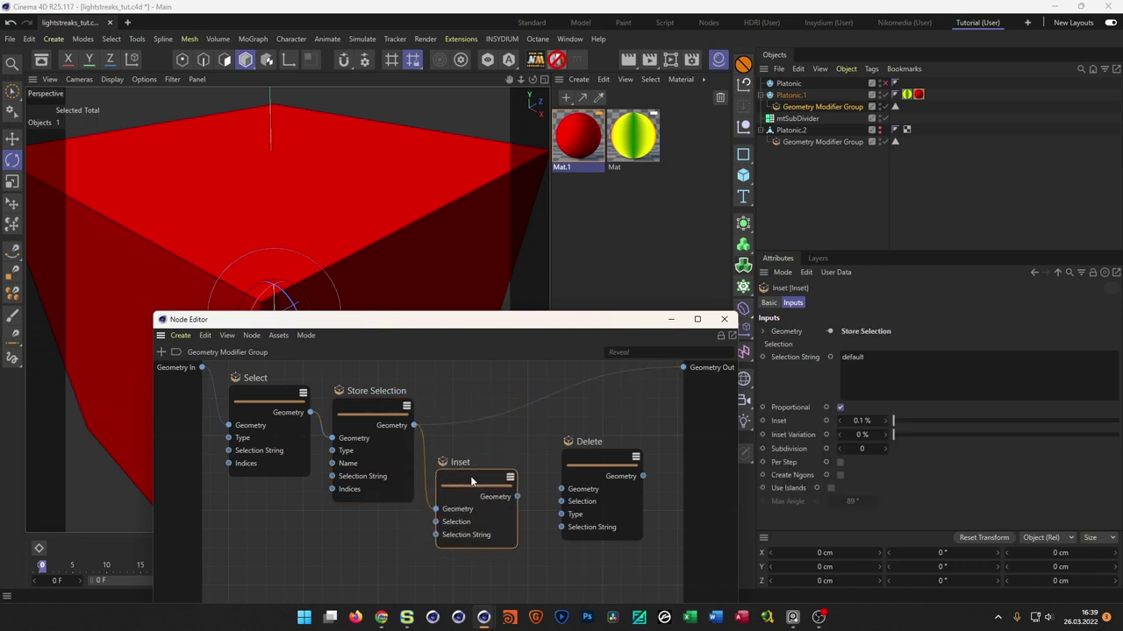
left_click(427, 451)
key("Delete")
left_click_drag(378, 398, 387, 385)
left_click_drag(298, 396, 294, 396)
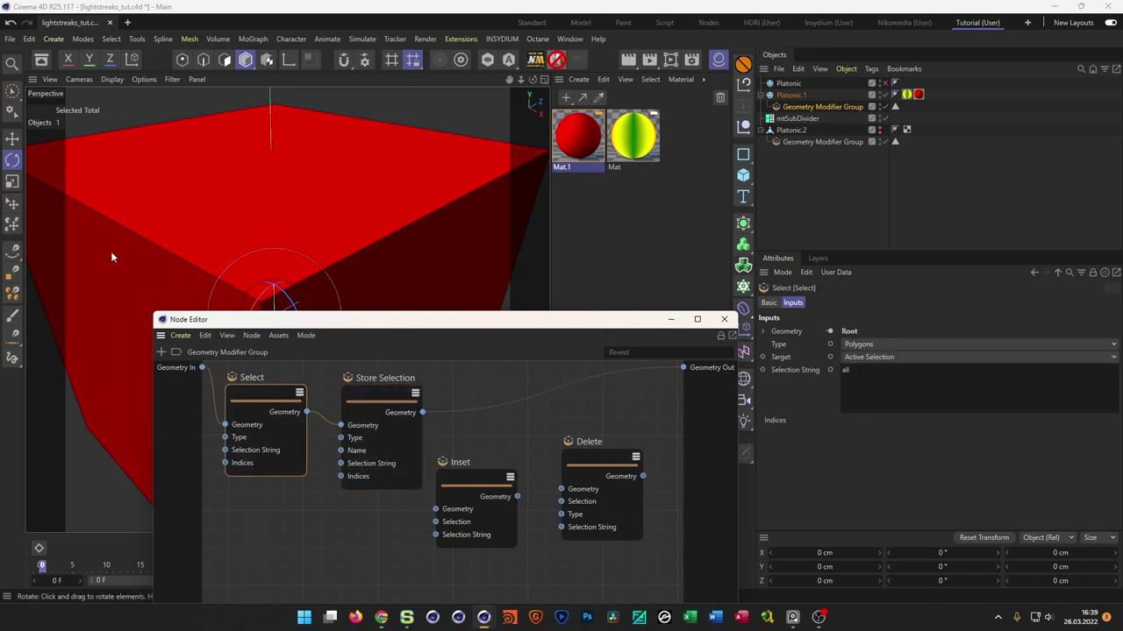
left_click_drag(382, 400, 387, 537)
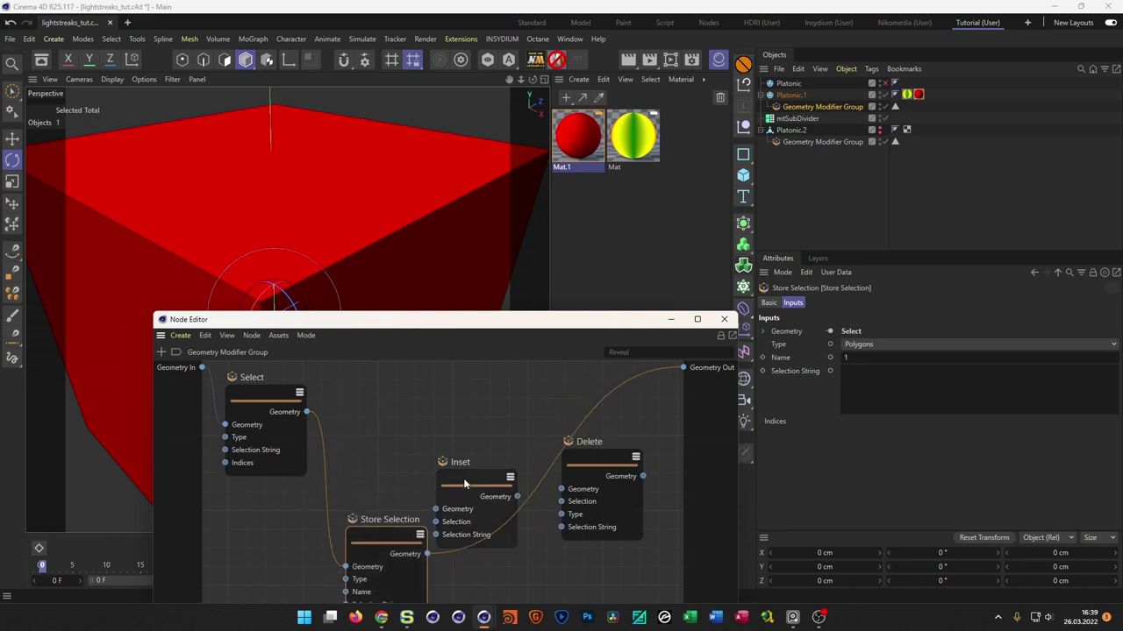
left_click_drag(463, 478, 420, 393)
left_click_drag(346, 566, 369, 499)
left_click_drag(364, 413, 391, 420)
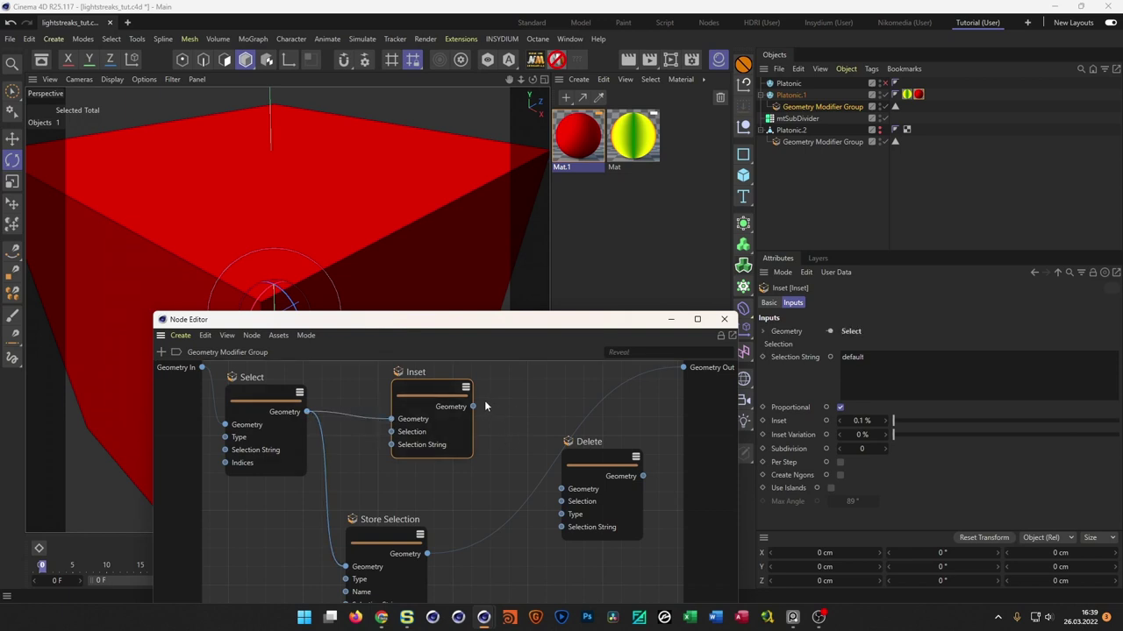
- Place Store Selection after Inset in the chain and raise the Inset amount to 11.1 %
left_click_drag(459, 403, 346, 567)
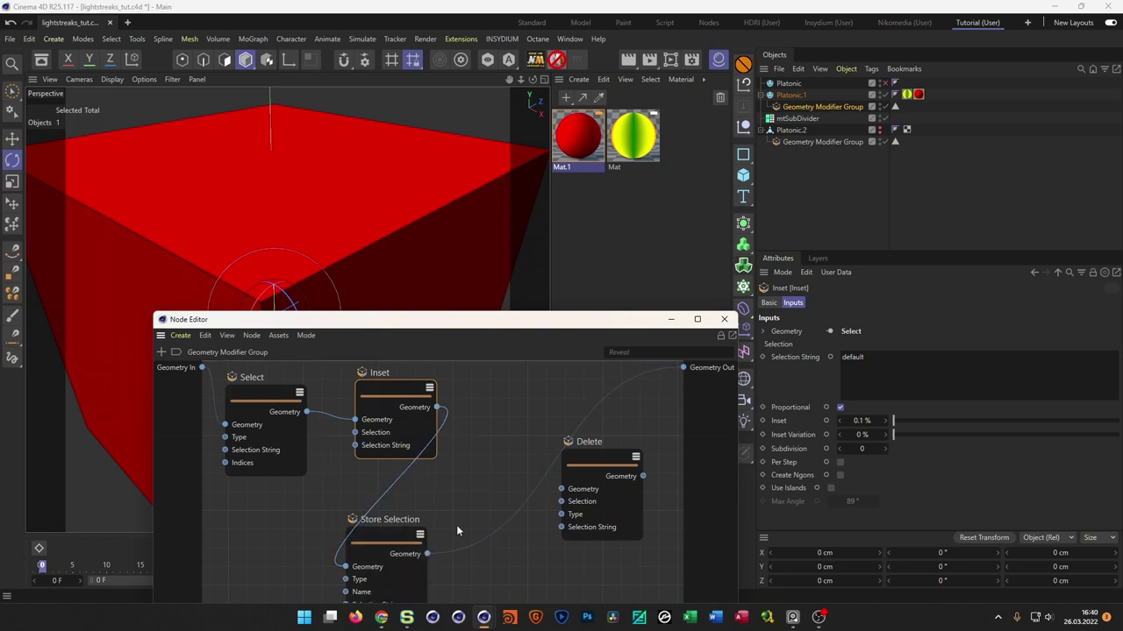
left_click_drag(614, 454, 625, 486)
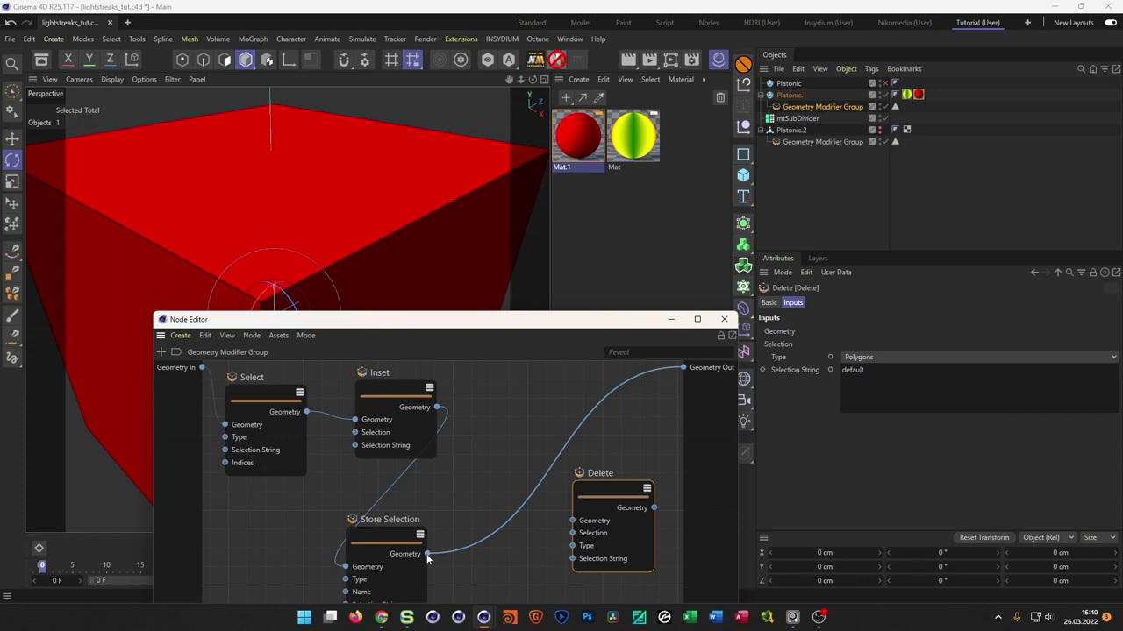
left_click_drag(385, 540, 501, 404)
left_click_drag(390, 392, 368, 401)
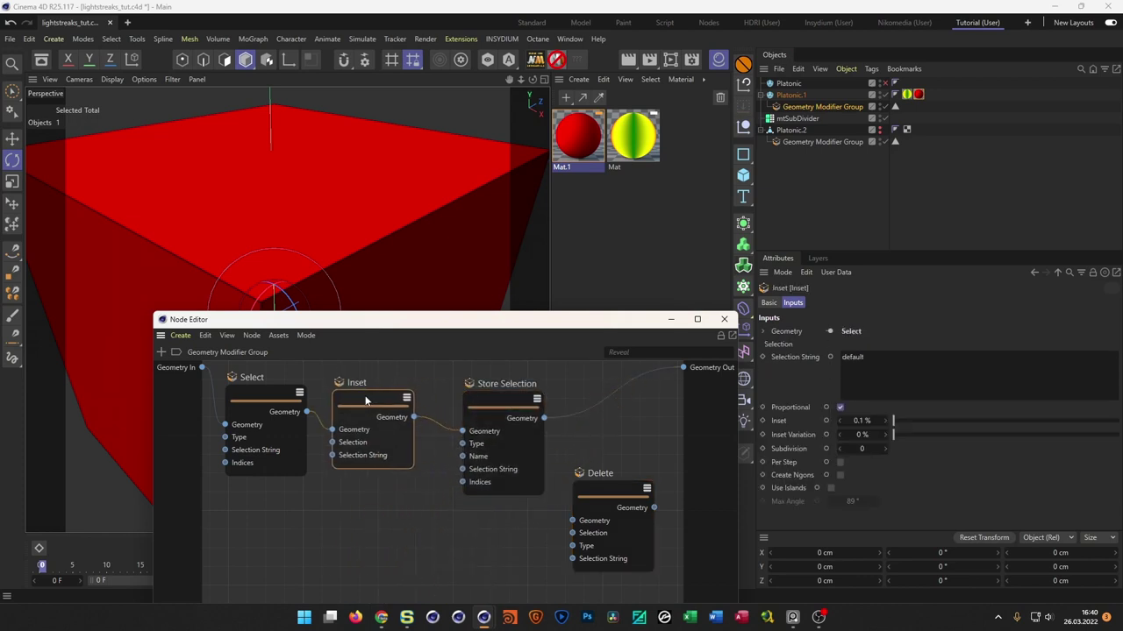
left_click_drag(505, 397, 487, 397)
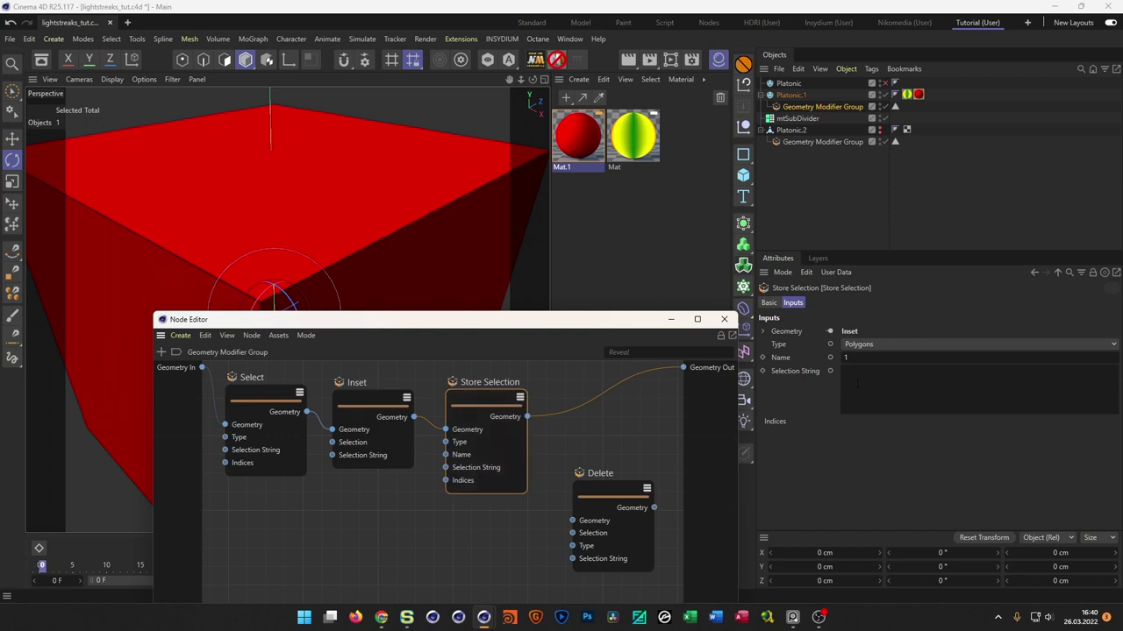
left_click(257, 393)
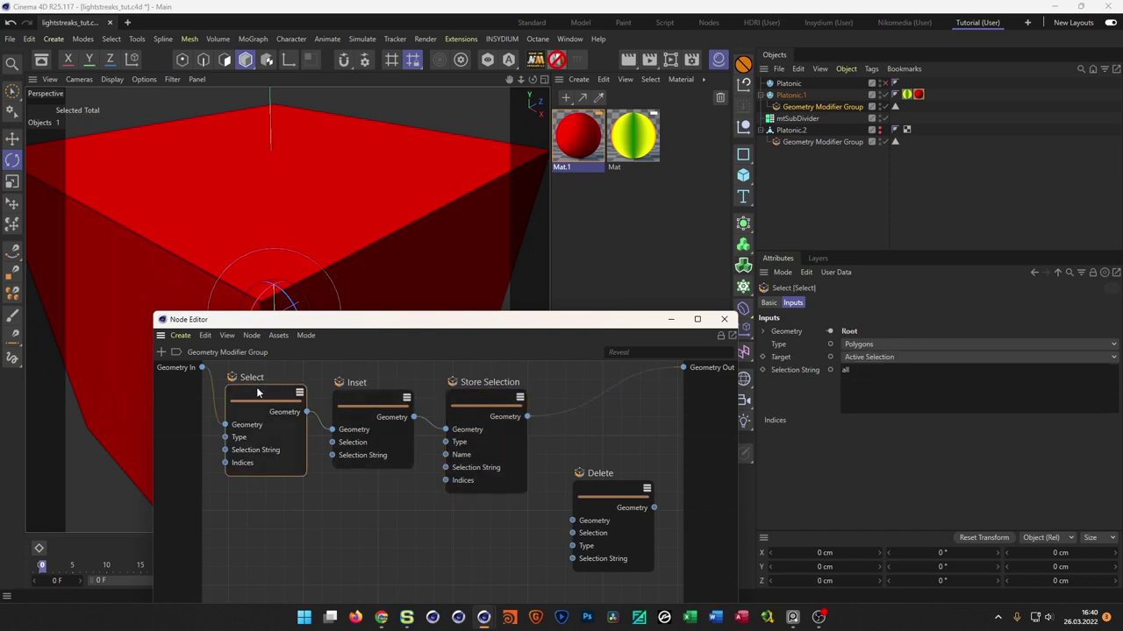
left_click(485, 396)
left_click(932, 397)
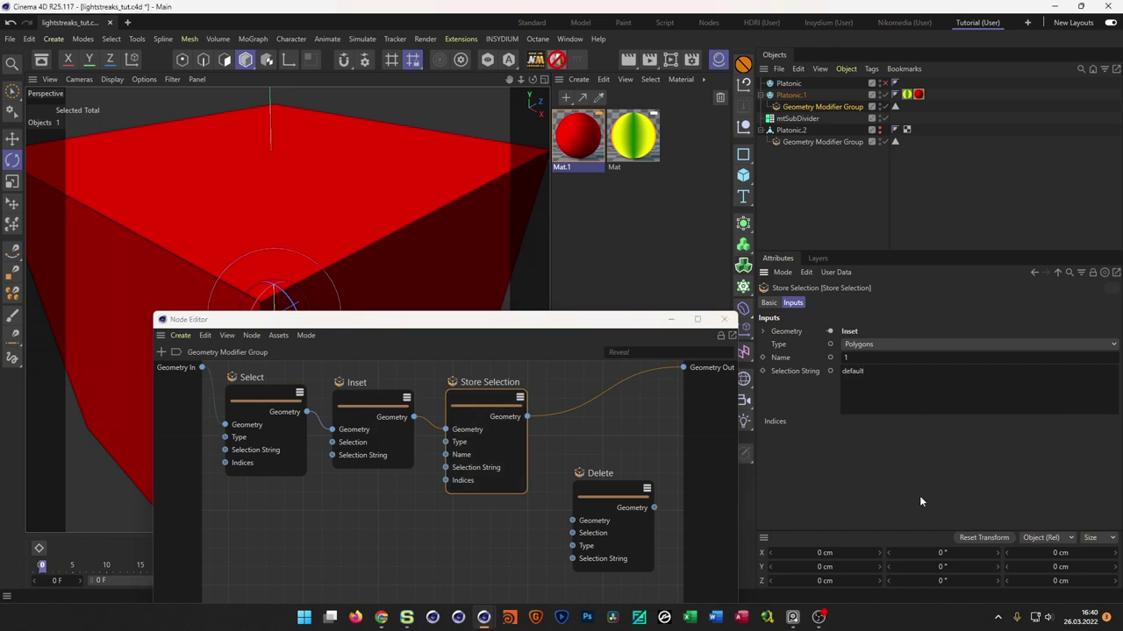
left_click_drag(358, 398, 358, 387)
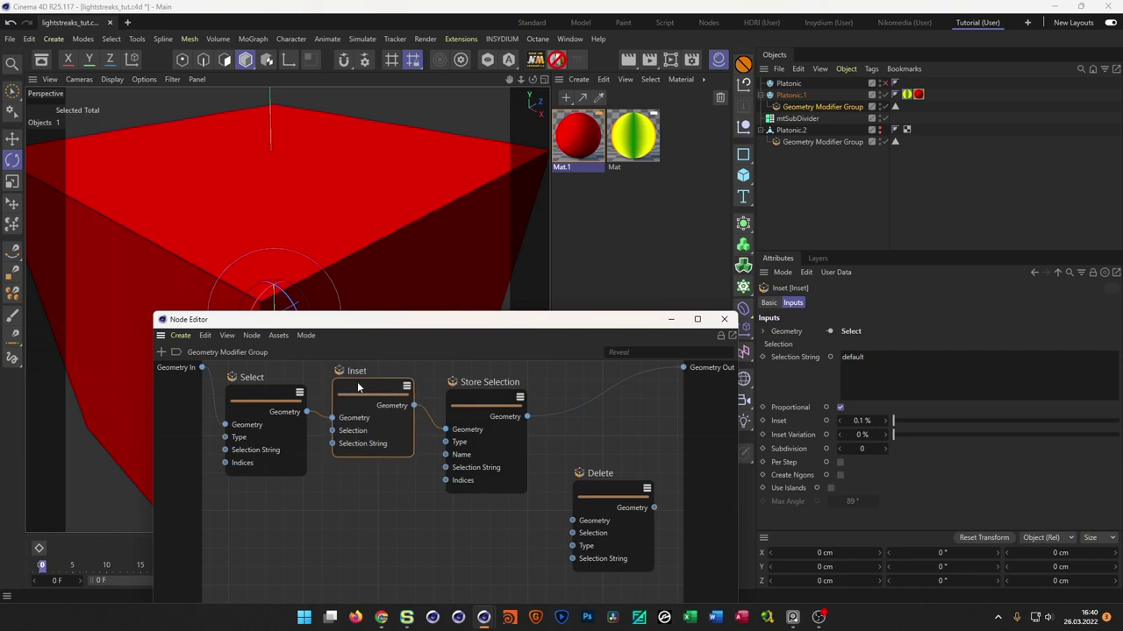
left_click_drag(864, 421, 961, 421)
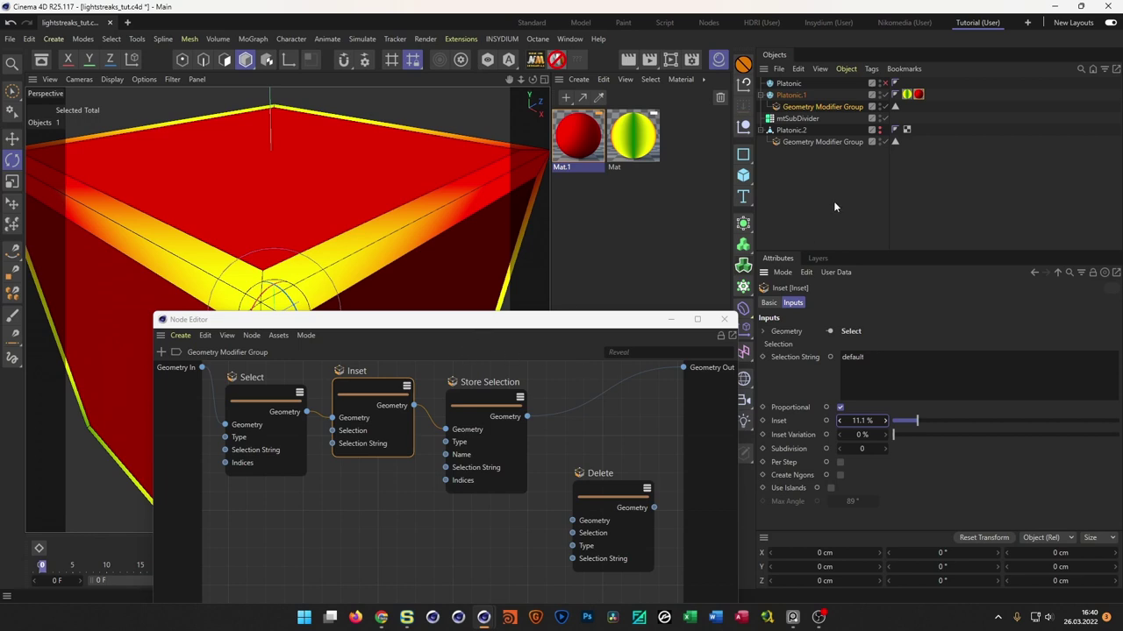
left_click(906, 94)
- Enter 0 in the material tag's Selection field and reposition the Inset and Store Selection nodes
left_click(879, 344)
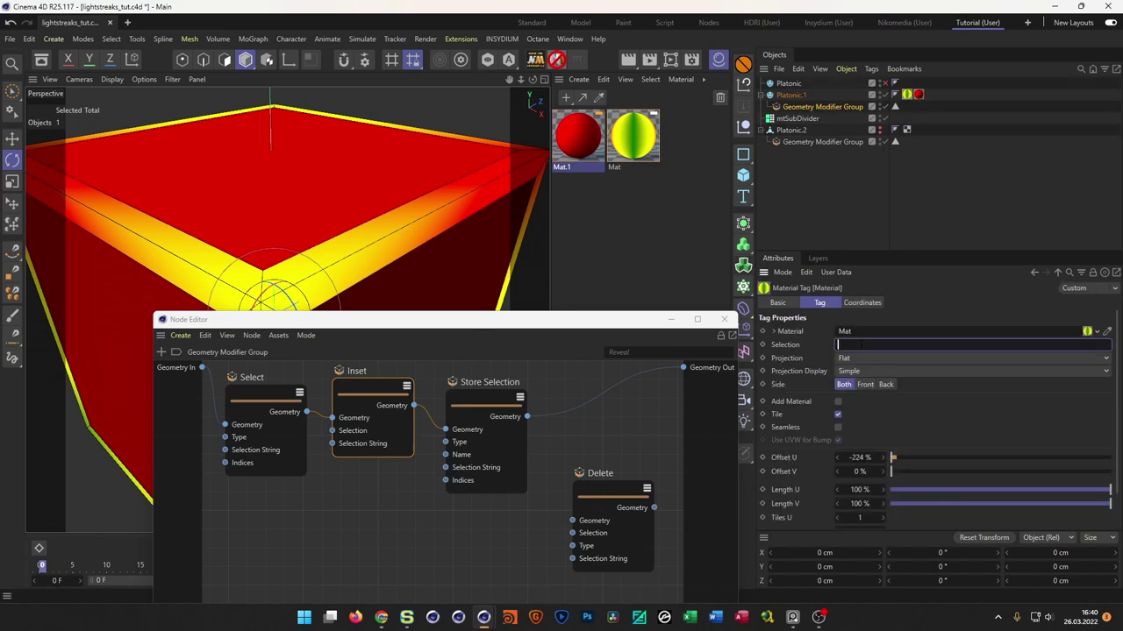
type("0")
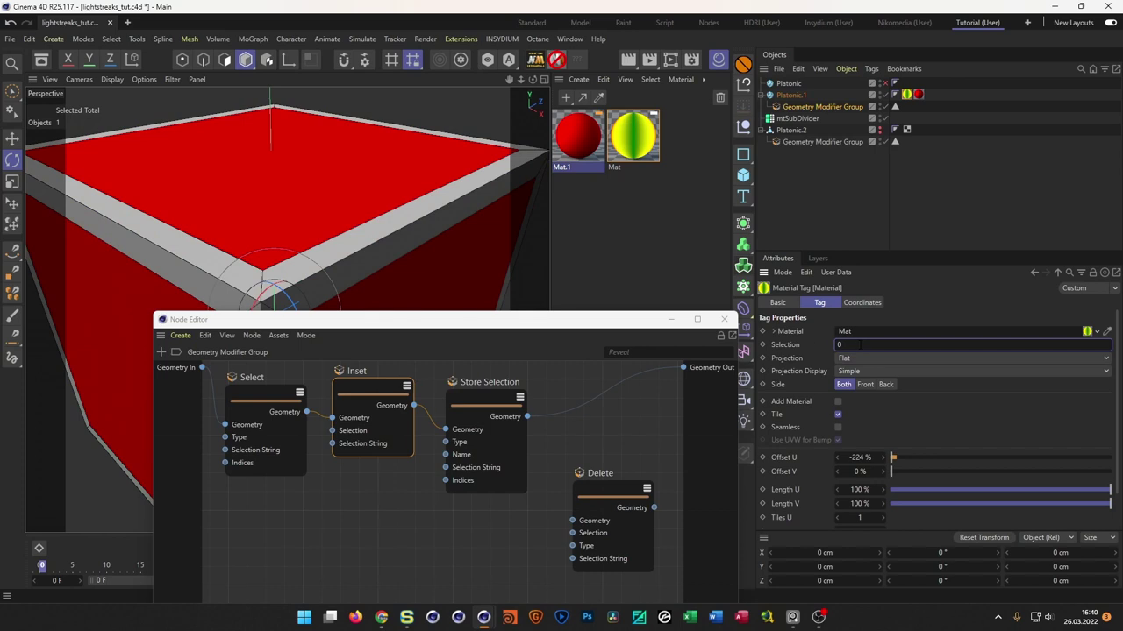
left_click_drag(364, 392, 366, 435)
left_click_drag(491, 405, 506, 405)
left_click_drag(380, 431, 388, 406)
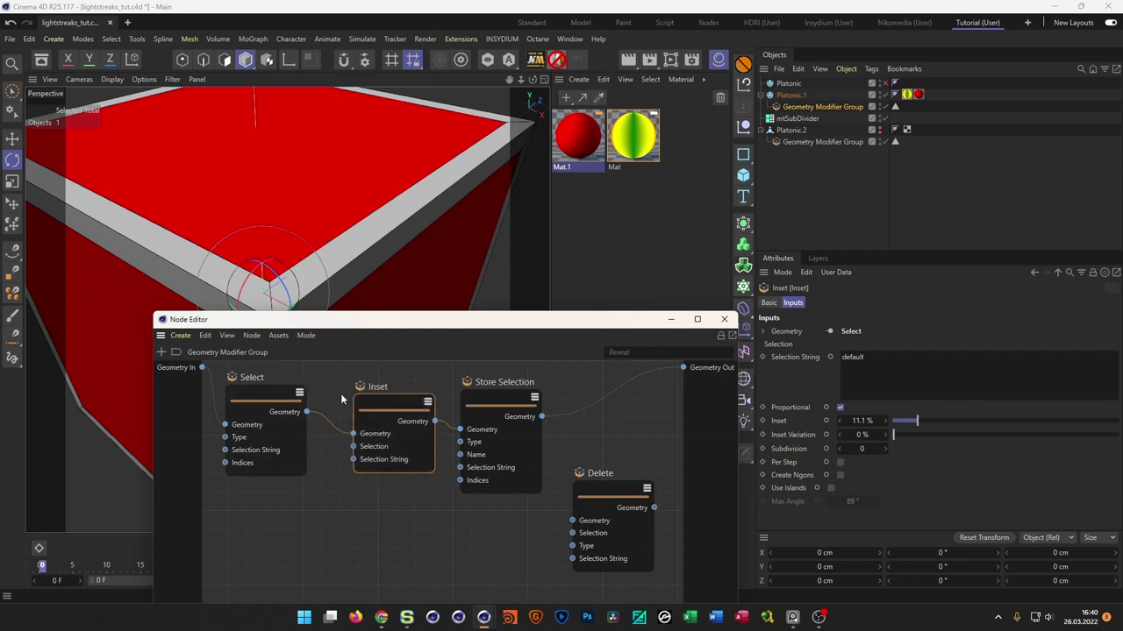
- Wire Inset's output into Store Selection and begin wiring Inset into the Delete node
left_click_drag(309, 414, 460, 429)
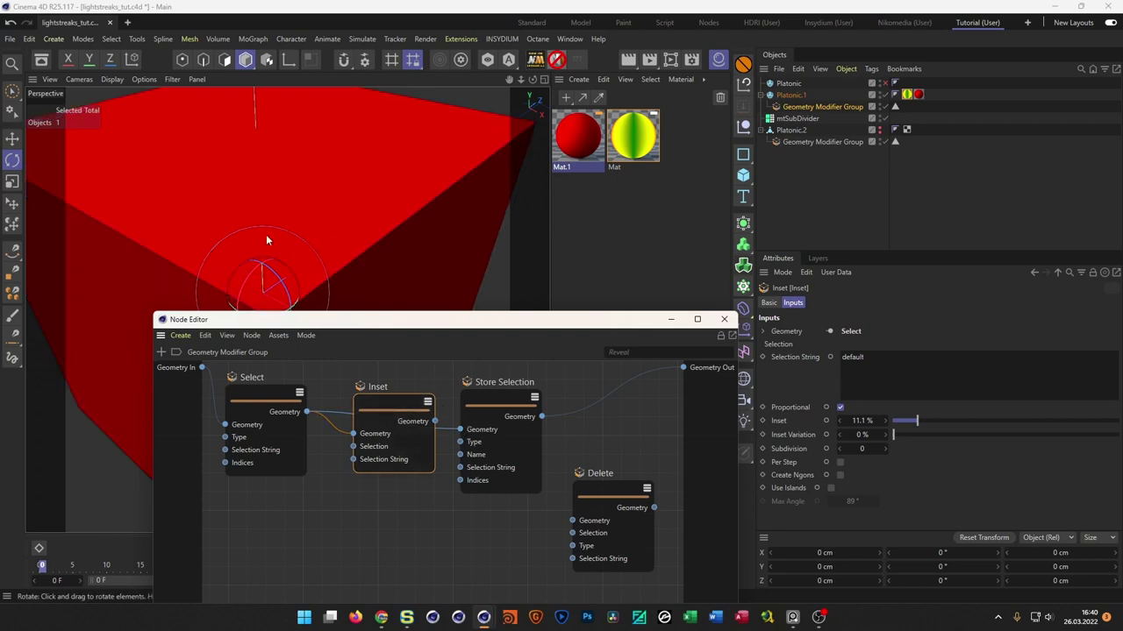
left_click_drag(381, 404, 374, 406)
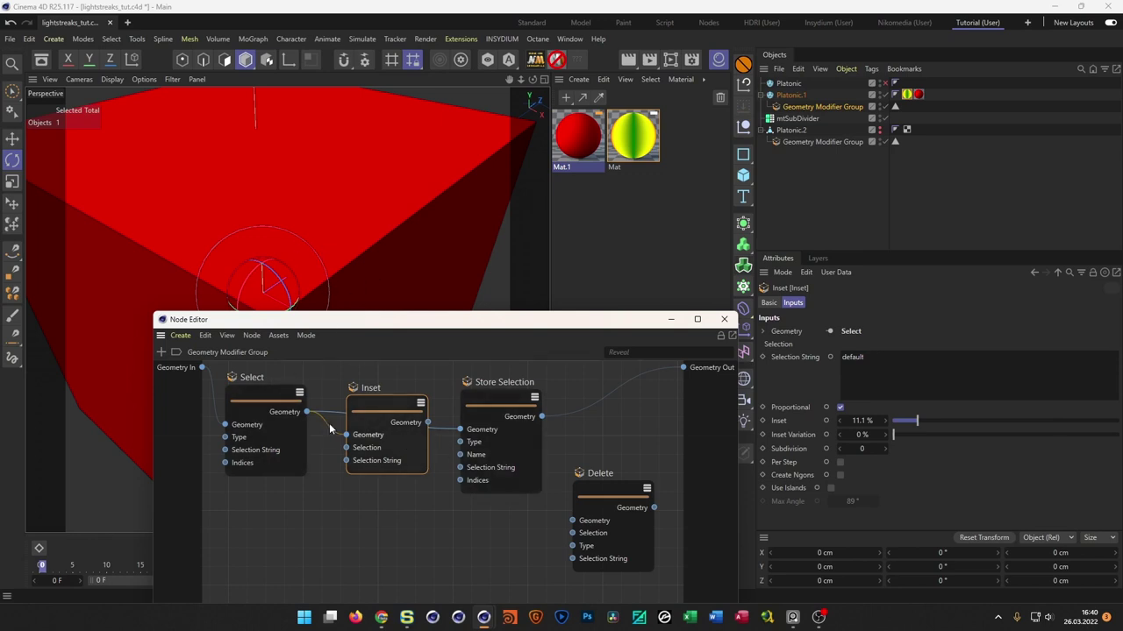
left_click_drag(370, 408, 357, 439)
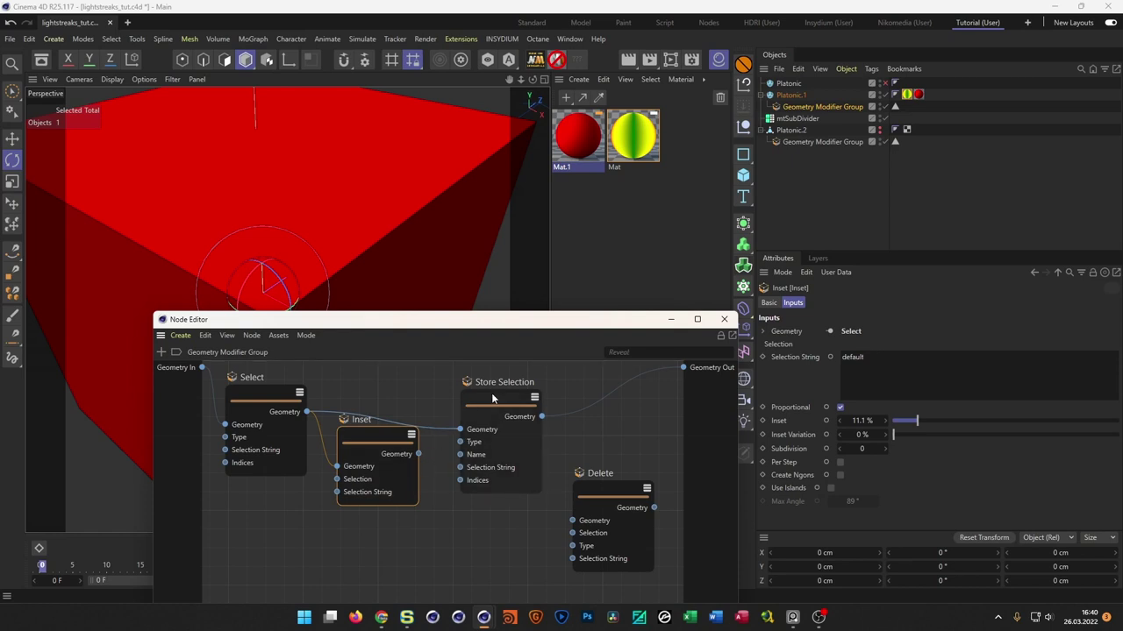
left_click_drag(434, 443, 459, 429)
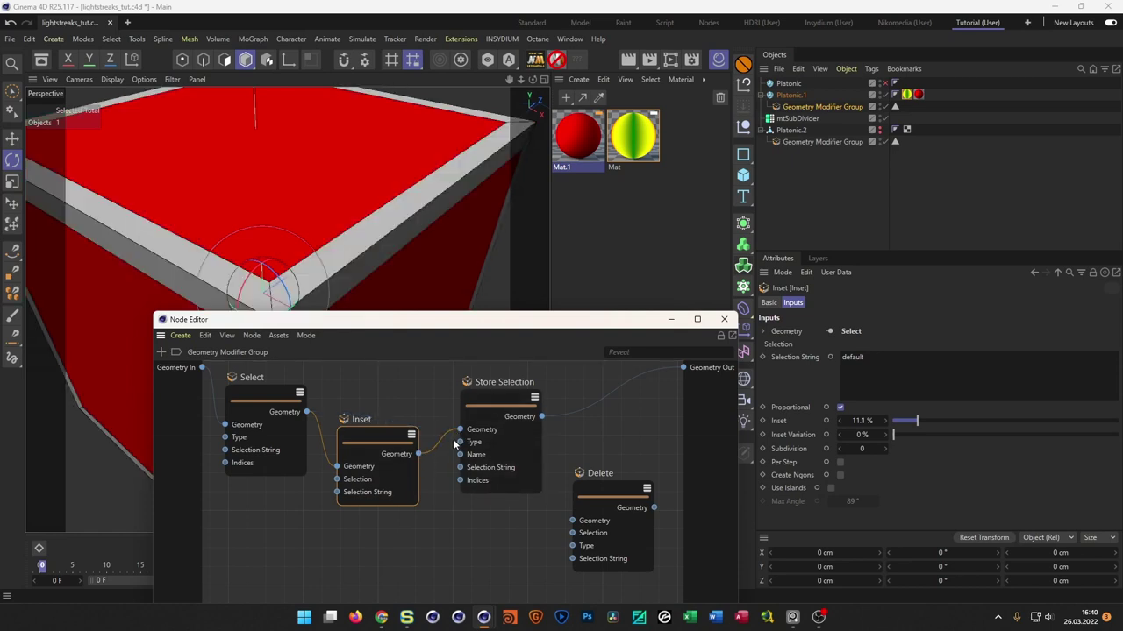
left_click(489, 391)
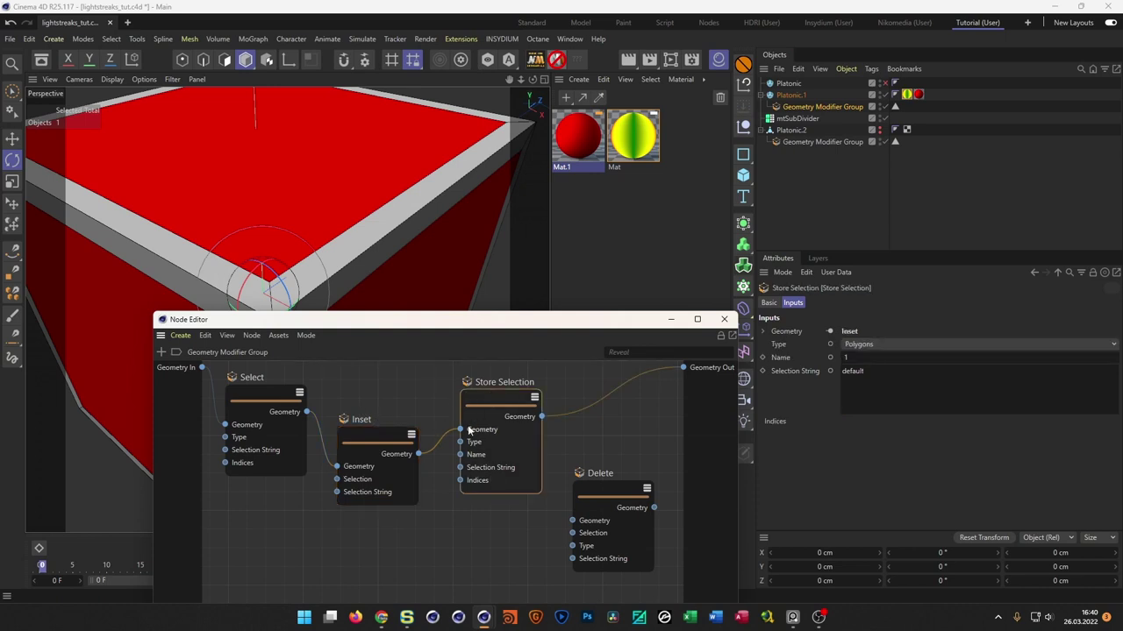
left_click_drag(484, 396, 489, 395)
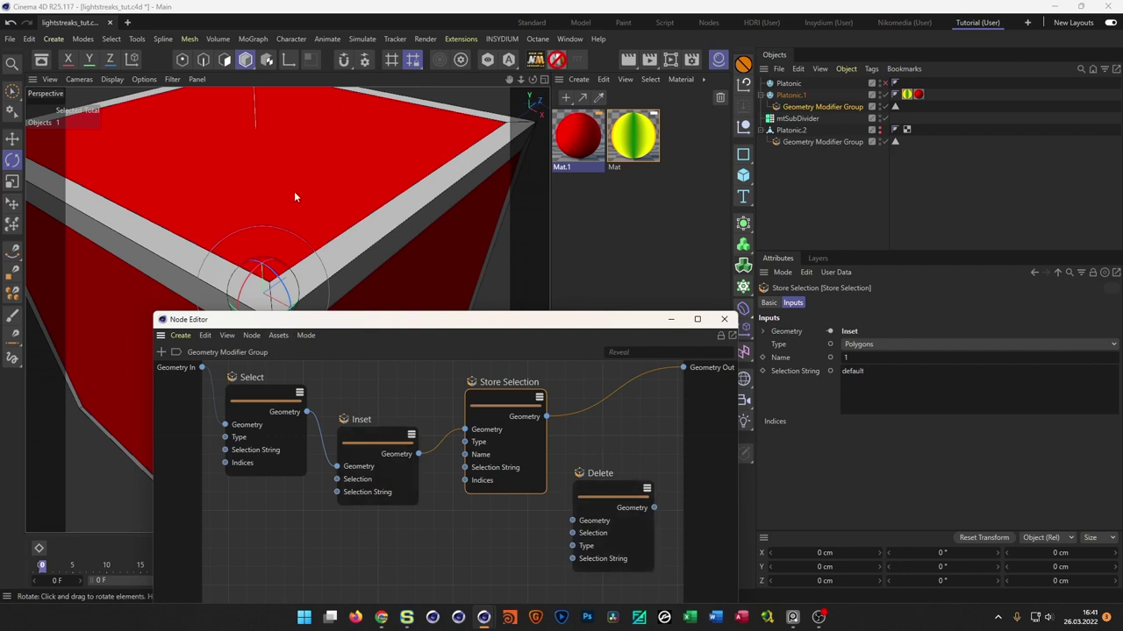
left_click_drag(419, 454, 572, 521)
- Connect Delete to Geometry Out, remove Store Selection, and line up Select, Inset and Delete
left_click_drag(653, 508, 683, 368)
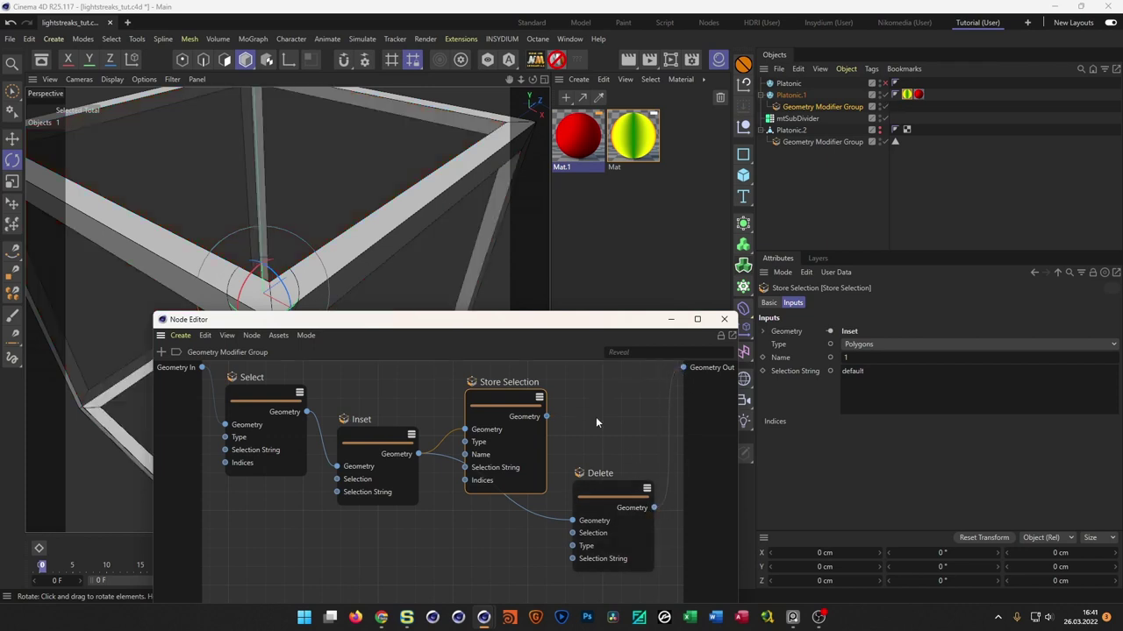
key("Delete")
left_click_drag(614, 472, 525, 382)
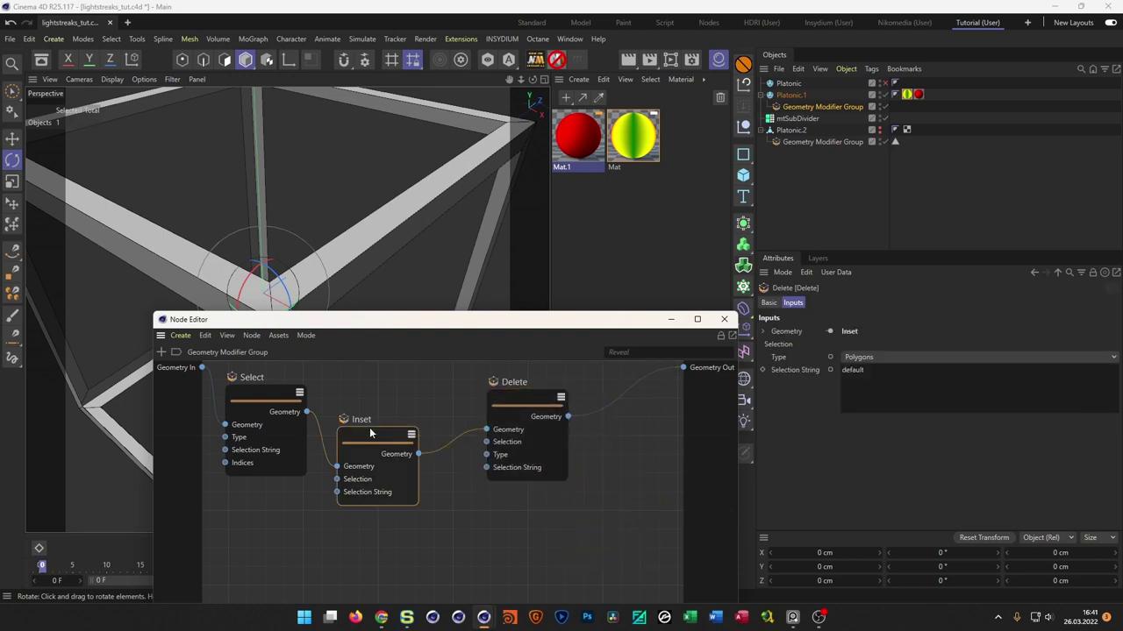
left_click_drag(370, 431, 390, 388)
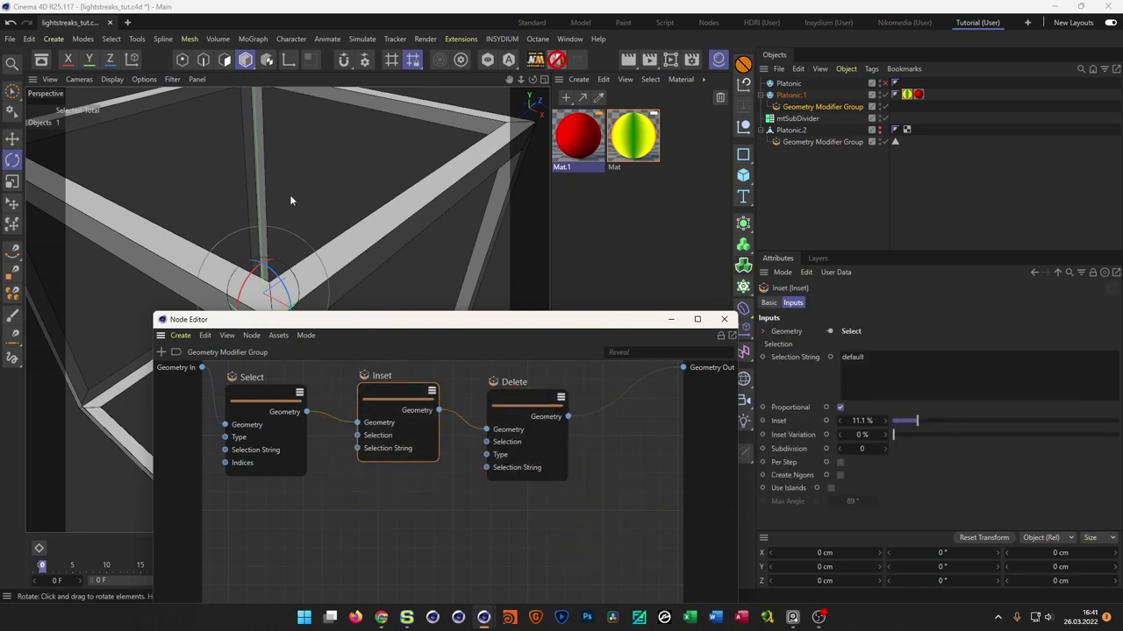
- Set the Inset node's amount back to 0.1 %
left_click(713, 425)
left_click(396, 392)
left_click(864, 421)
type("0.1")
key("Return")
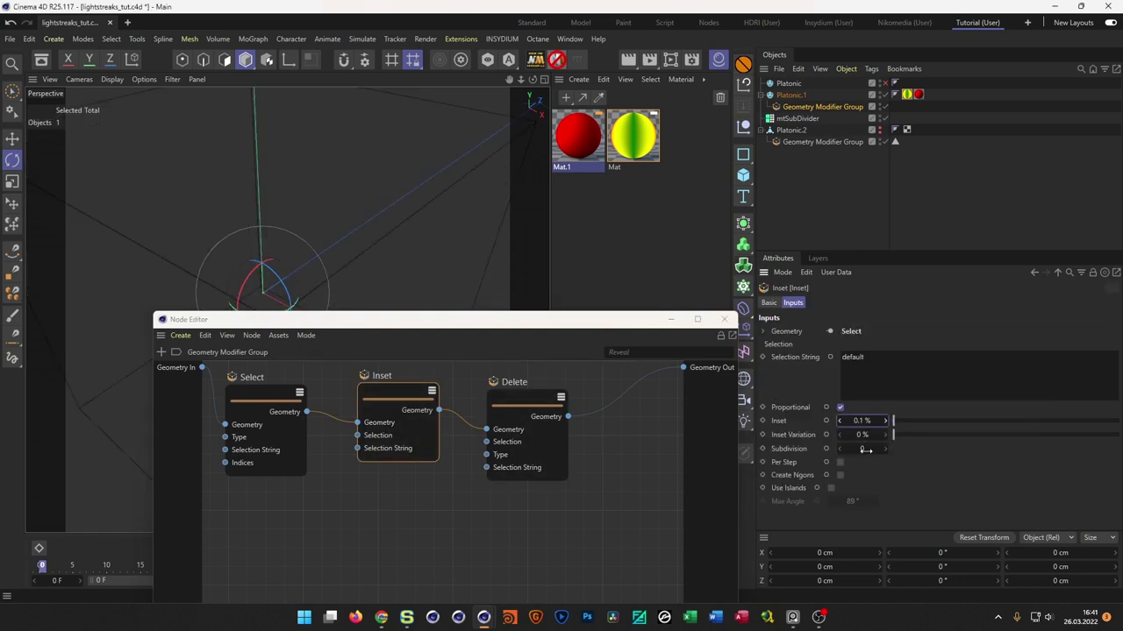
- Close the Node Editor and toggle the modifier group and Platonic.1 visibility to inspect the plain cube
left_click(725, 321)
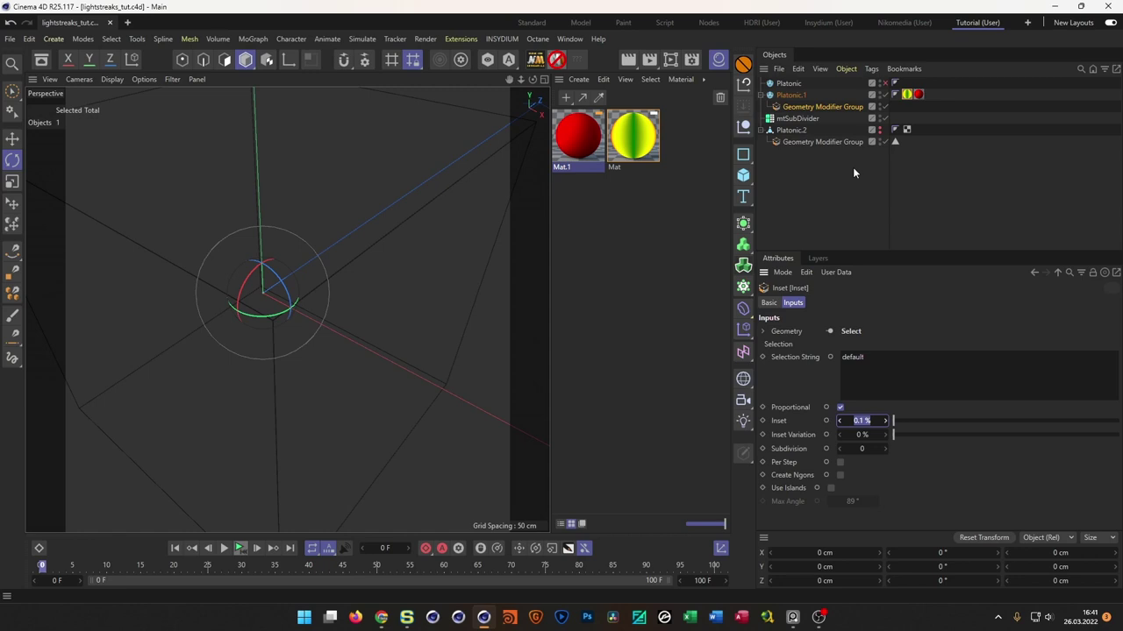
left_click(883, 106)
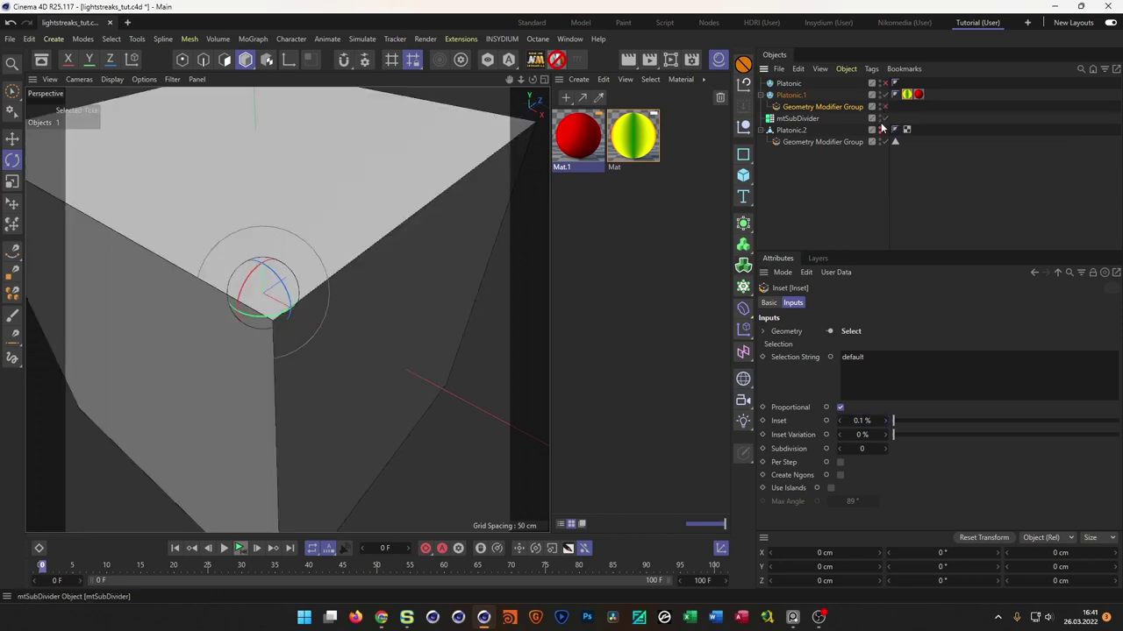
scroll(357, 303, "down", 5)
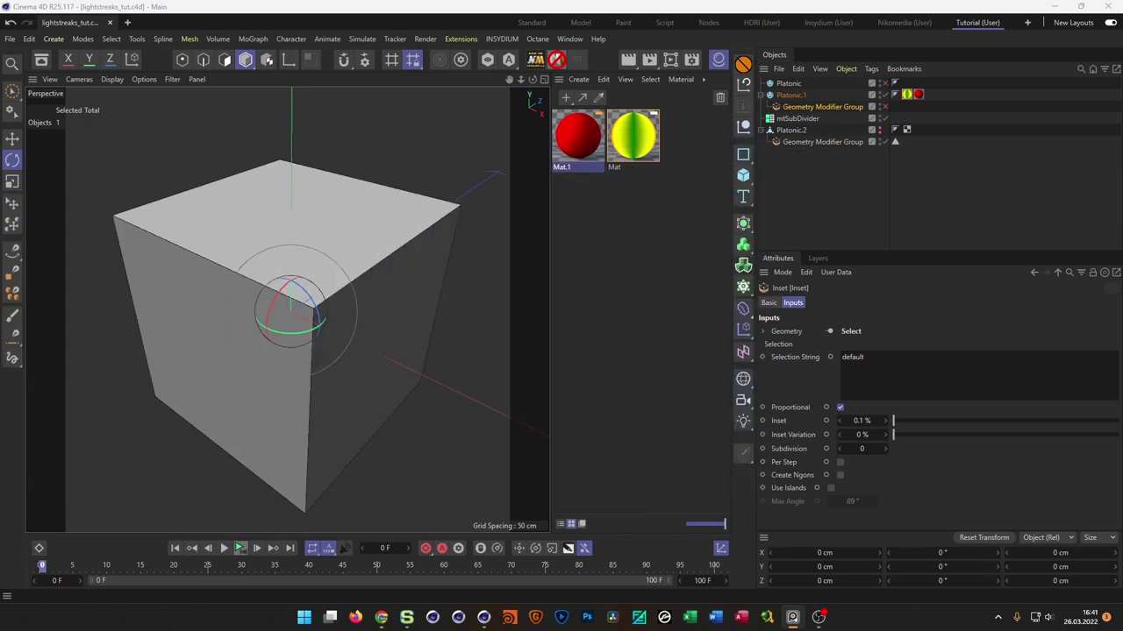
left_click_drag(413, 236, 430, 245, "alt")
left_click(807, 83)
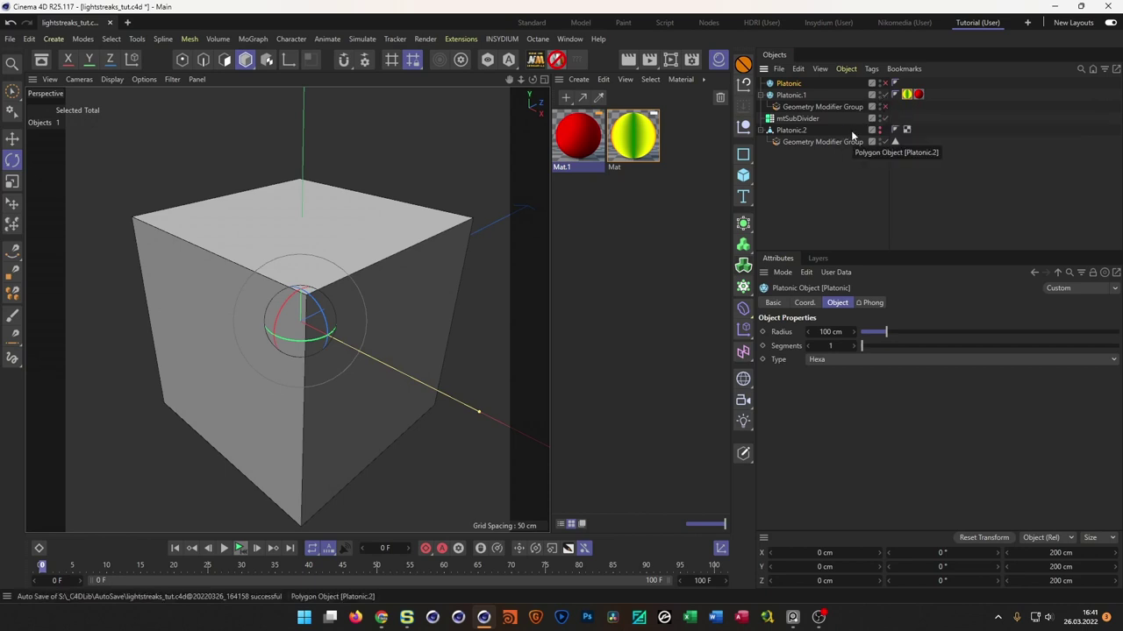
left_click(884, 96)
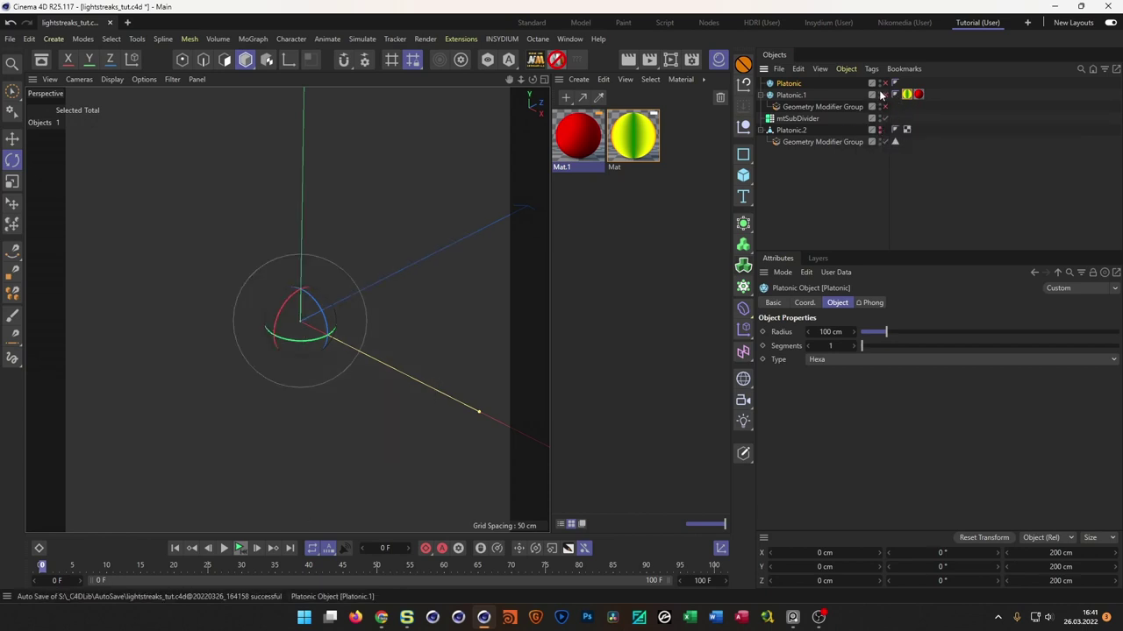
left_click(884, 91)
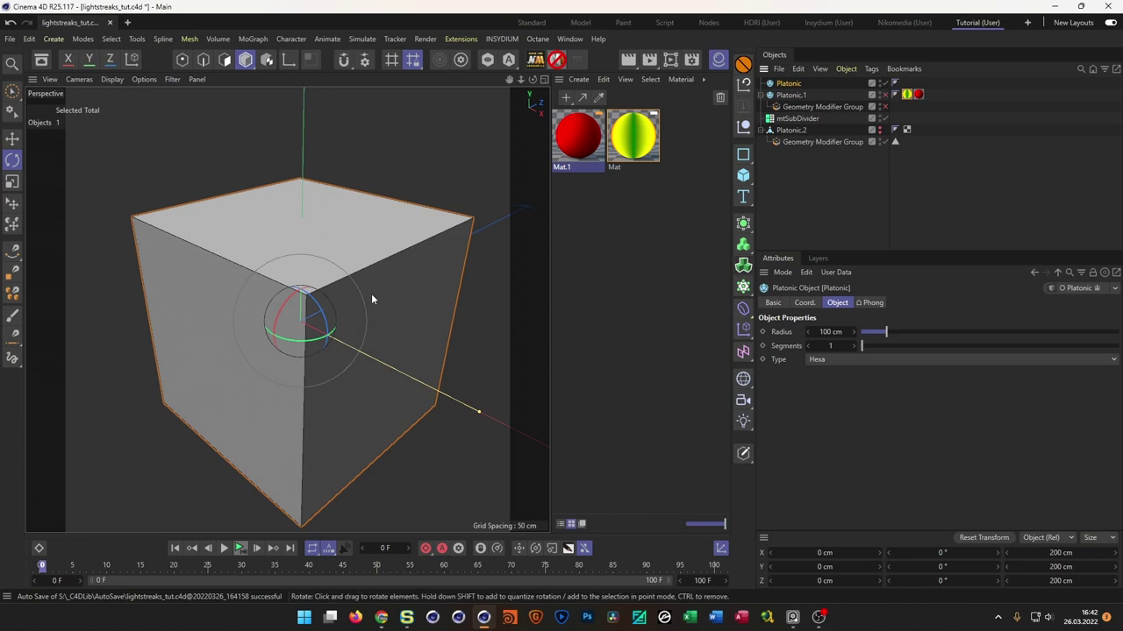
left_click_drag(371, 293, 367, 275, "alt")
- Copy Platonic.1's Geometry Modifier Group onto Platonic and enable the copy
left_click(805, 108)
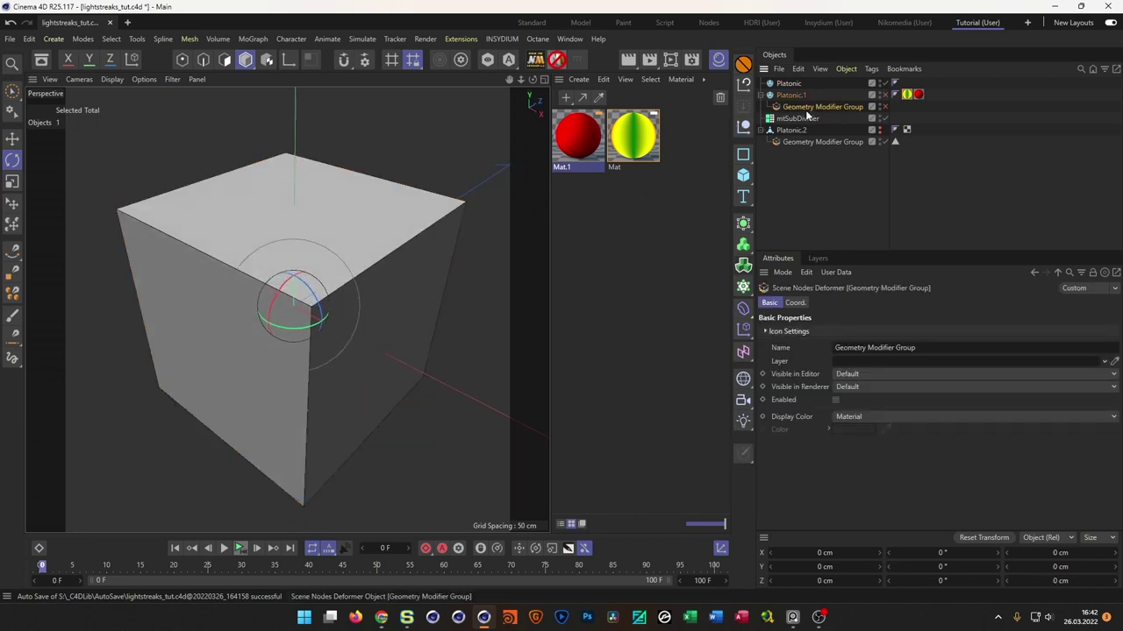
left_click_drag(792, 109, 790, 87)
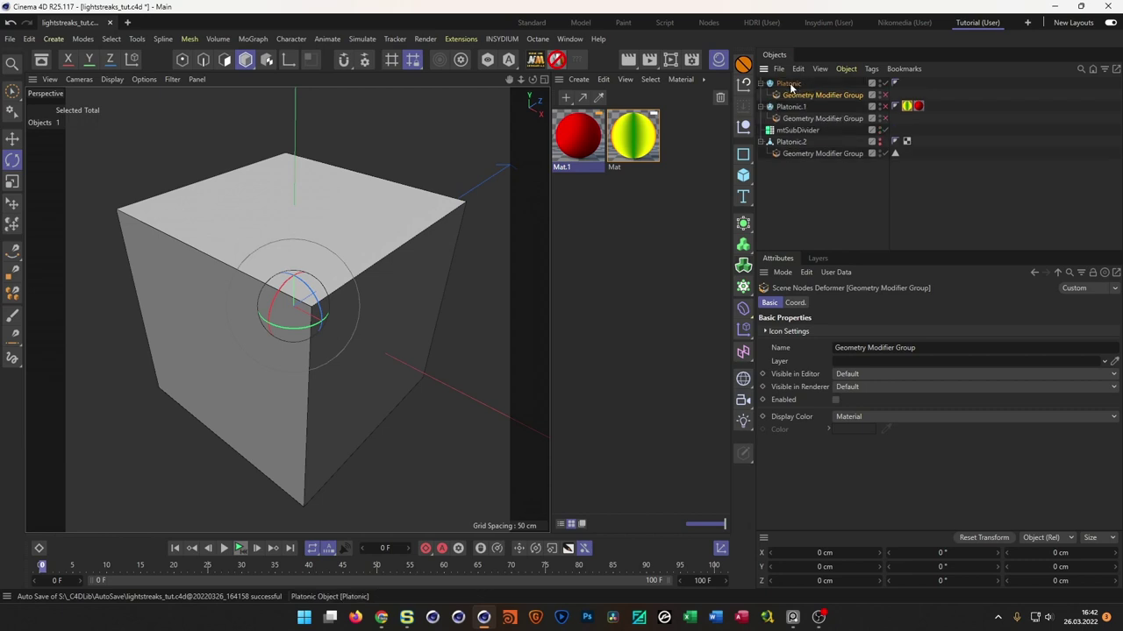
left_click(885, 95)
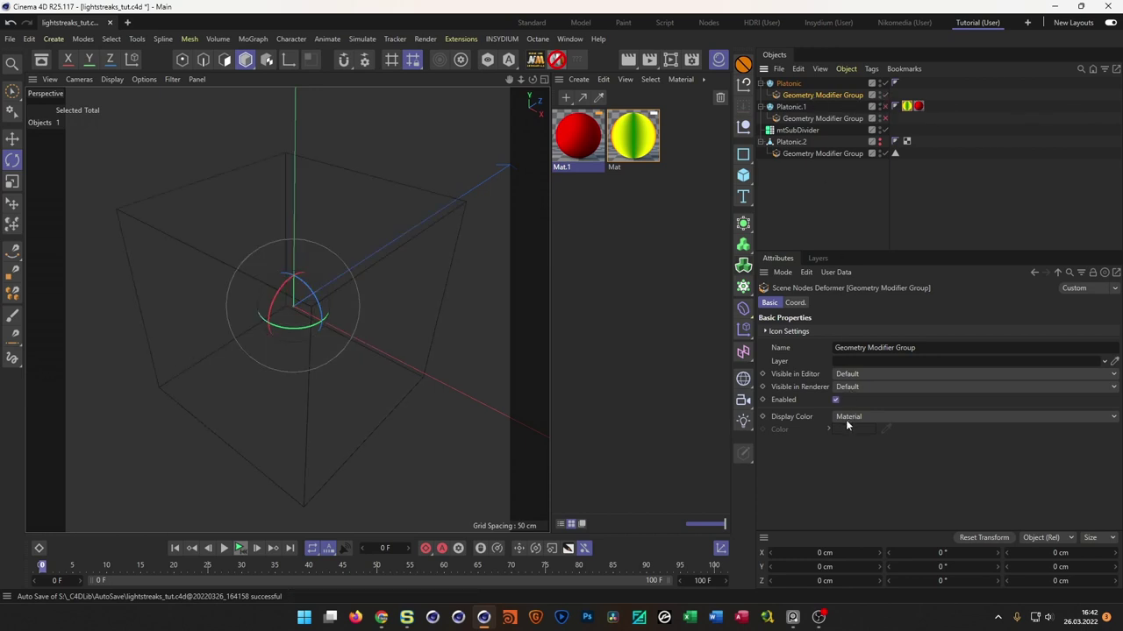
- In the copied group's node graph, set the Inset amount to 10 %, after first trying 5 %
double_click(776, 95)
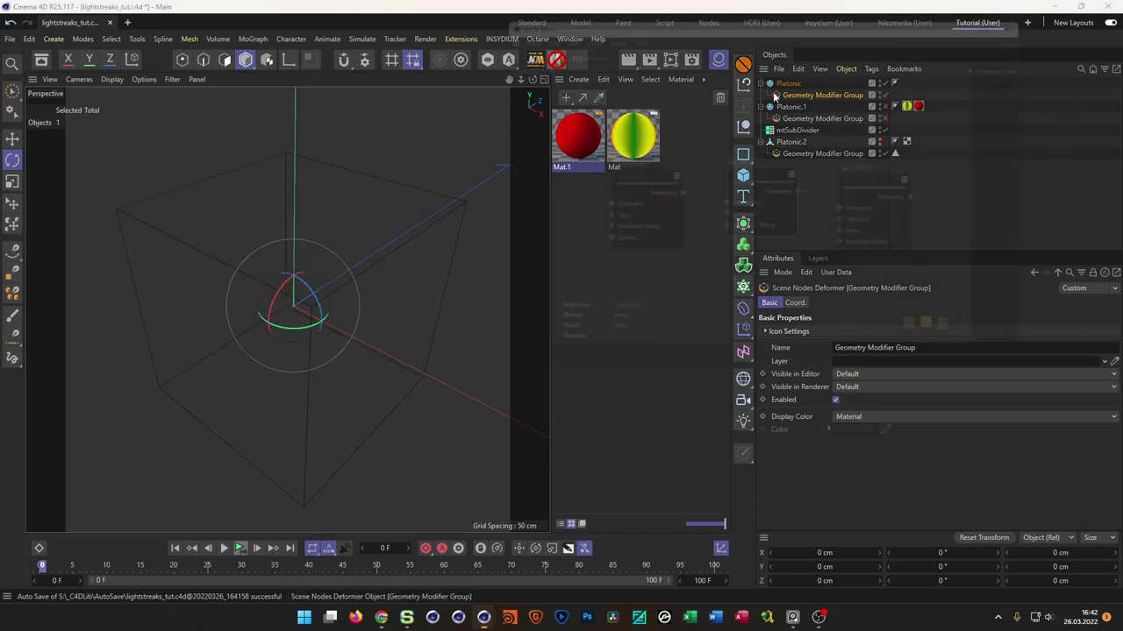
left_click(860, 422)
type("5")
key("Return")
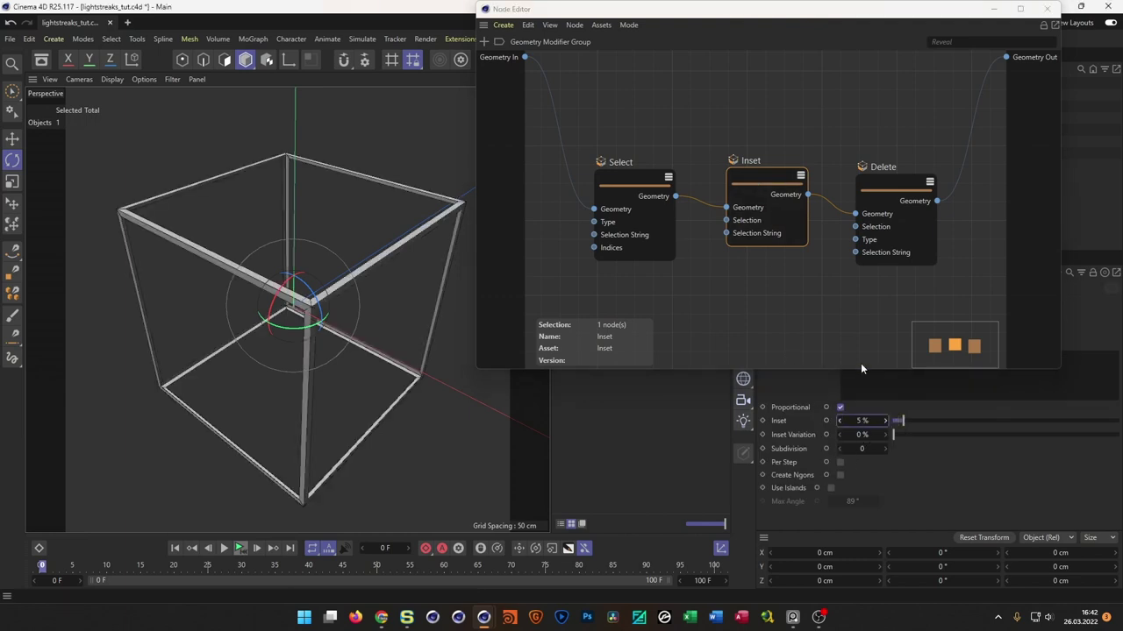
left_click(861, 421)
type("10")
key("Return")
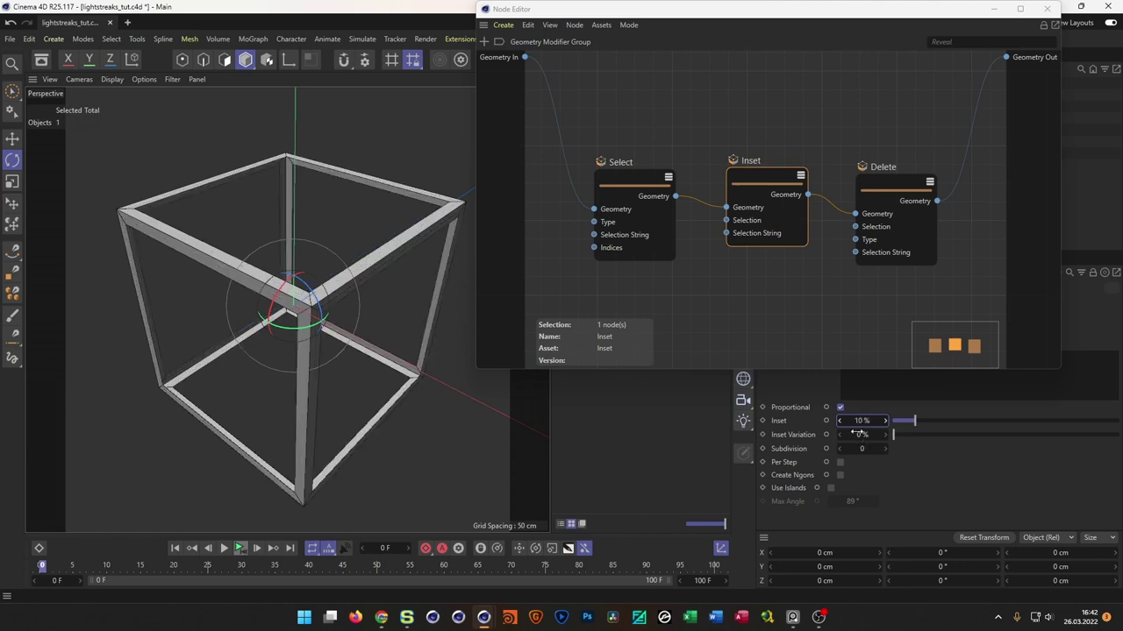
- Rearrange the Select, Inset and Delete nodes into a tidy chain
left_click_drag(885, 16, 851, 185)
left_click(591, 350)
left_click_drag(590, 349, 578, 294)
left_click(714, 349)
left_click_drag(715, 349, 697, 304)
left_click_drag(843, 356, 875, 299)
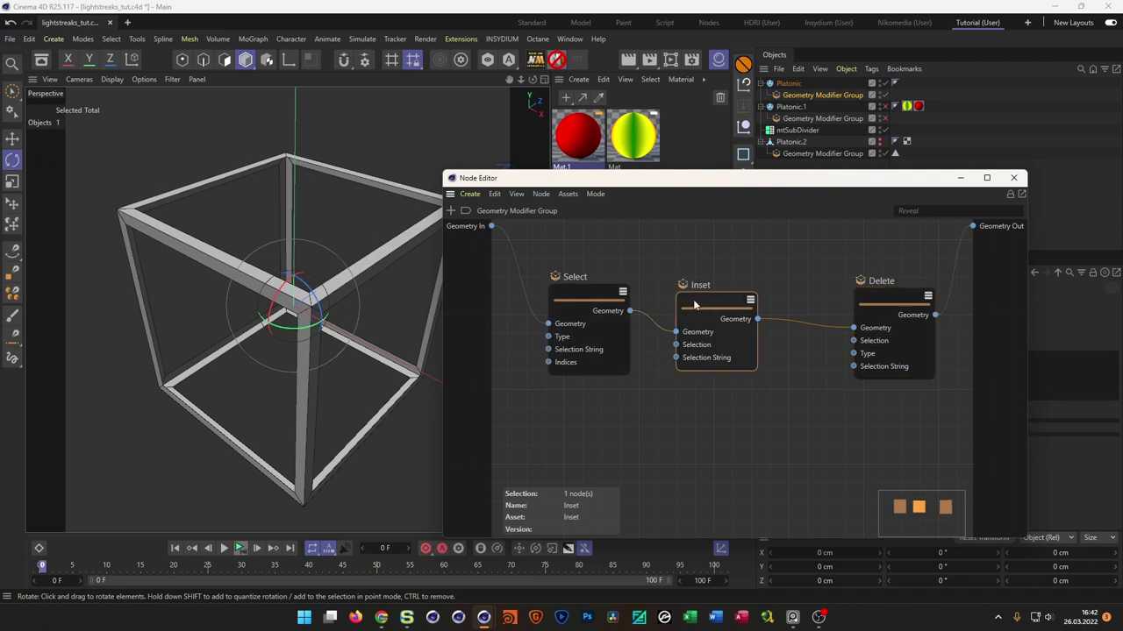
left_click_drag(693, 300, 678, 286)
left_click_drag(585, 291, 538, 263)
left_click_drag(721, 283, 692, 268)
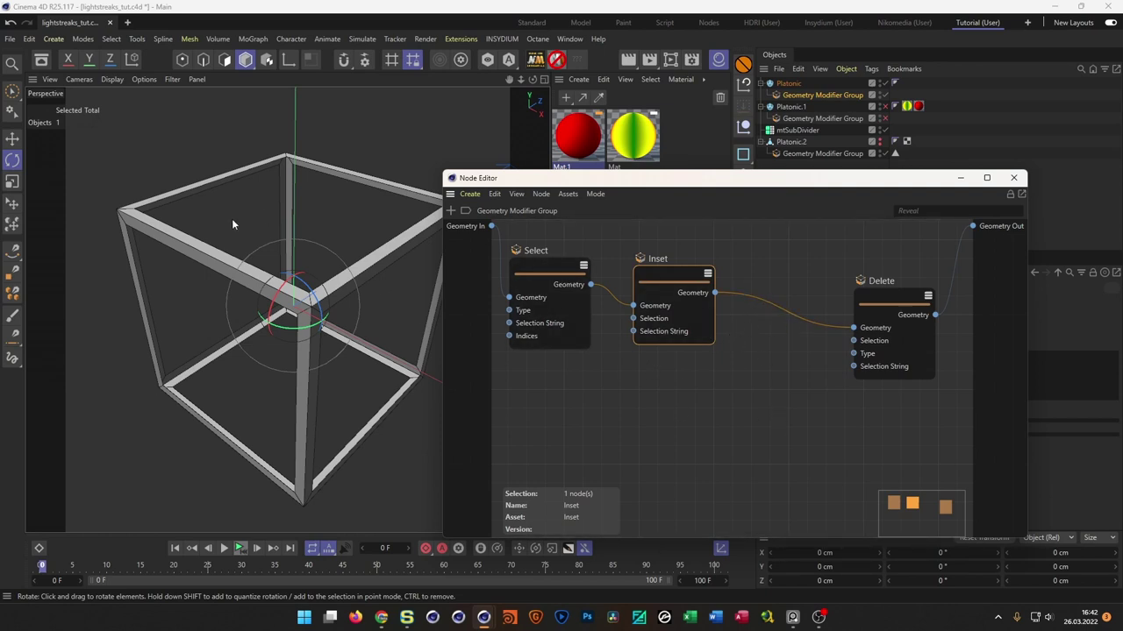
- Insert an Invert Selection node, found by searching 'inver', on the wire between Inset and Delete
left_click(775, 455)
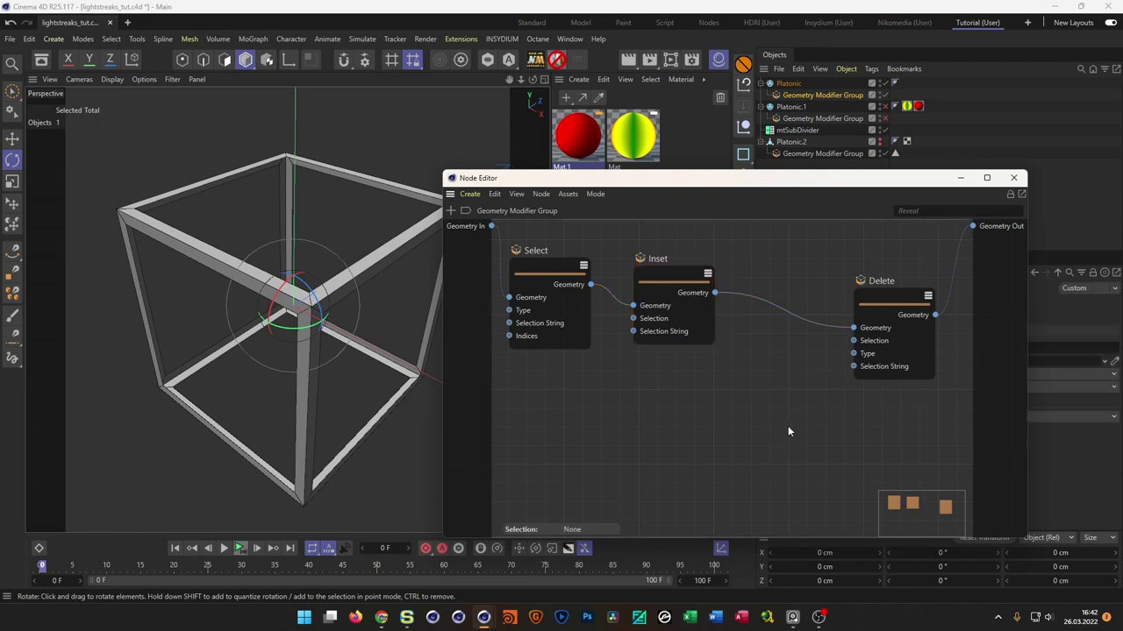
double_click(788, 431)
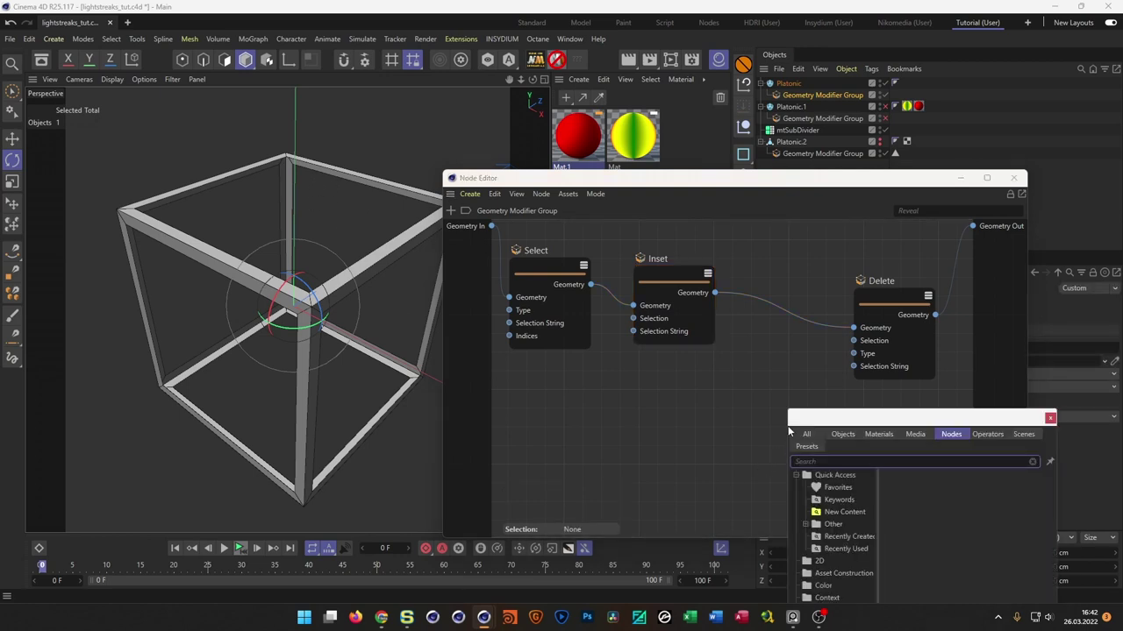
left_click_drag(836, 419, 780, 292)
type("inver")
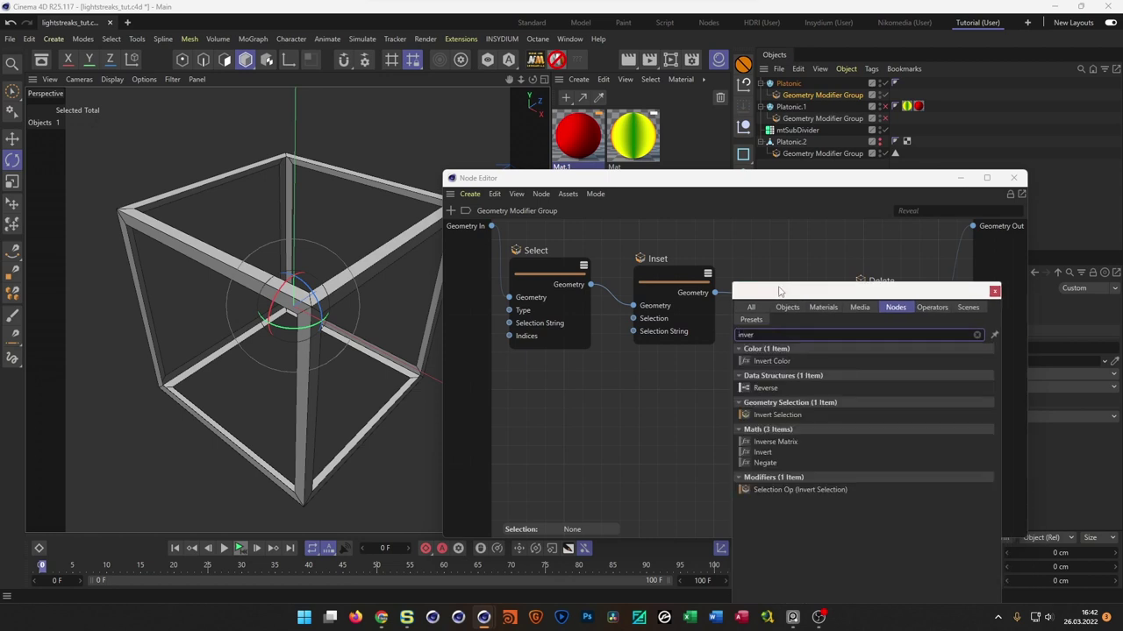
left_click_drag(864, 290, 936, 350)
left_click_drag(847, 475, 775, 283)
left_click(771, 266)
left_click_drag(300, 264, 297, 313, "alt")
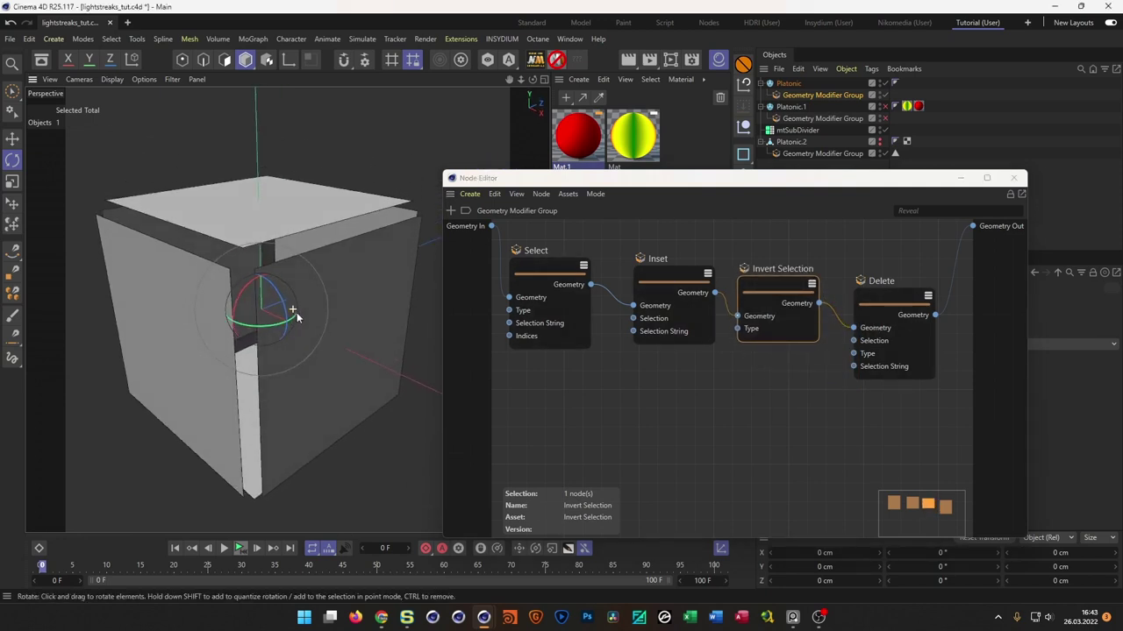
left_click_drag(909, 182, 902, 343)
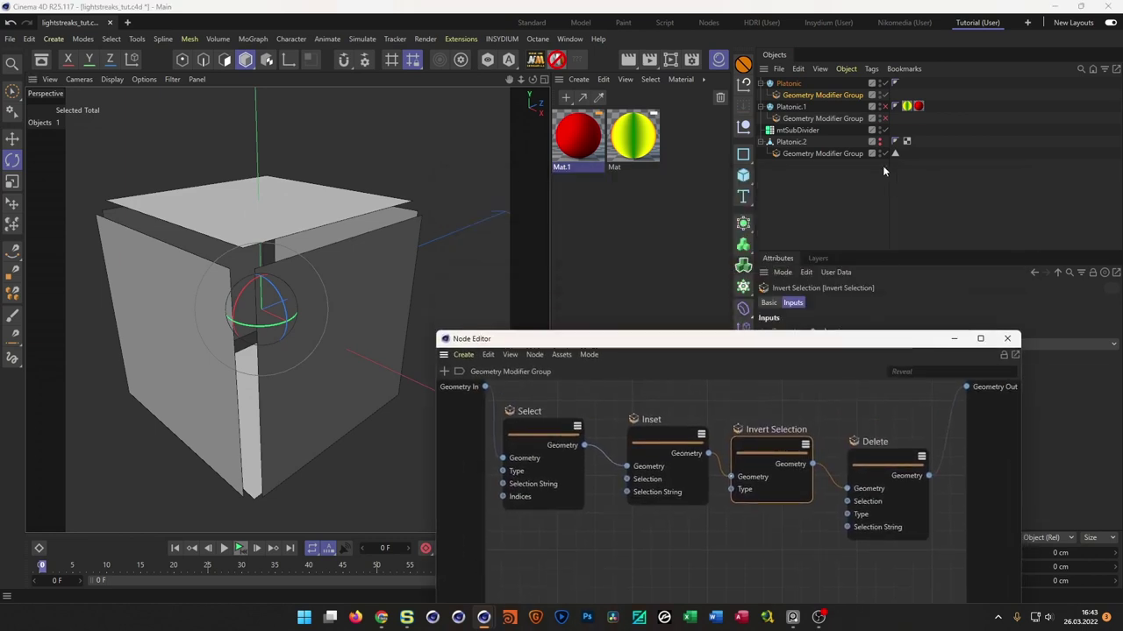
- Rename Platonic to 'Platonic Outer' and set its radius to 105 cm
left_click(861, 181)
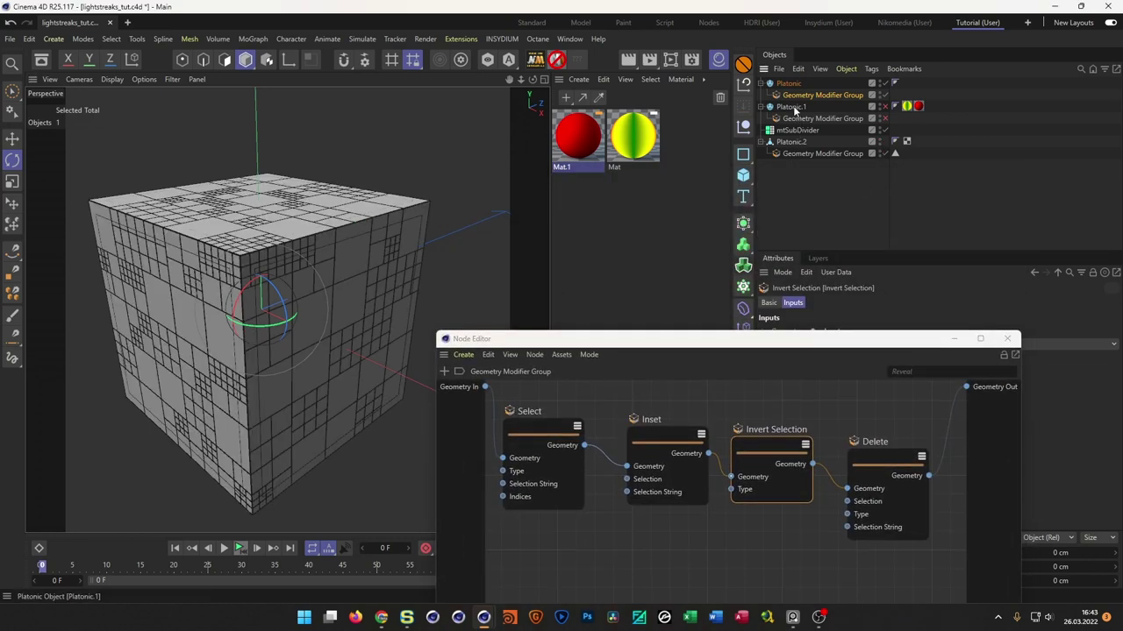
double_click(790, 83)
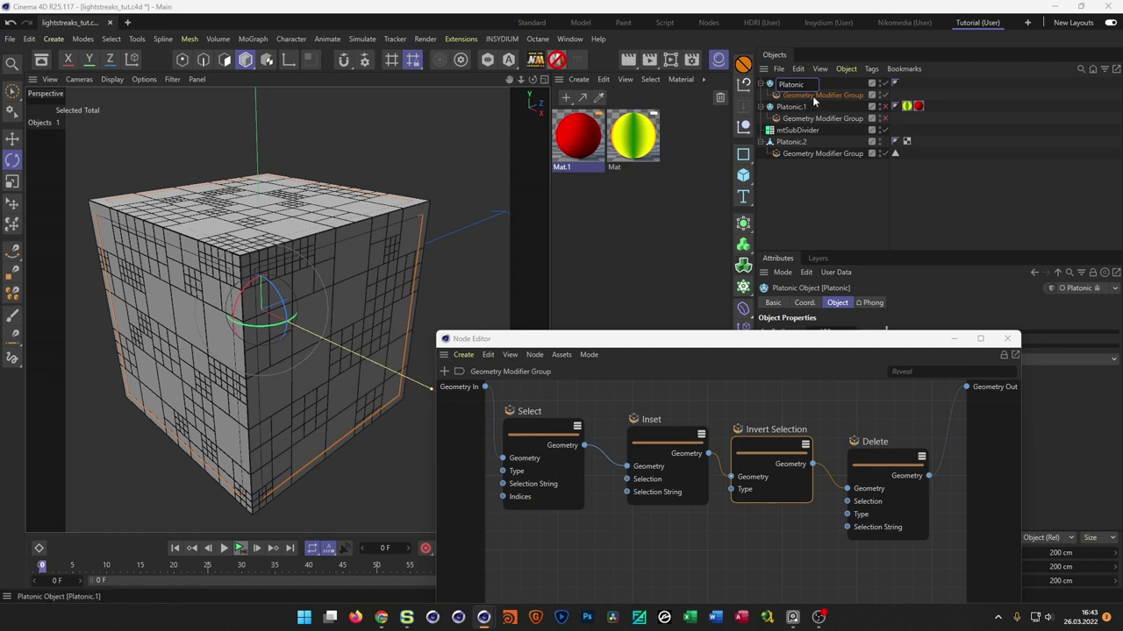
type("Outer")
key("Return")
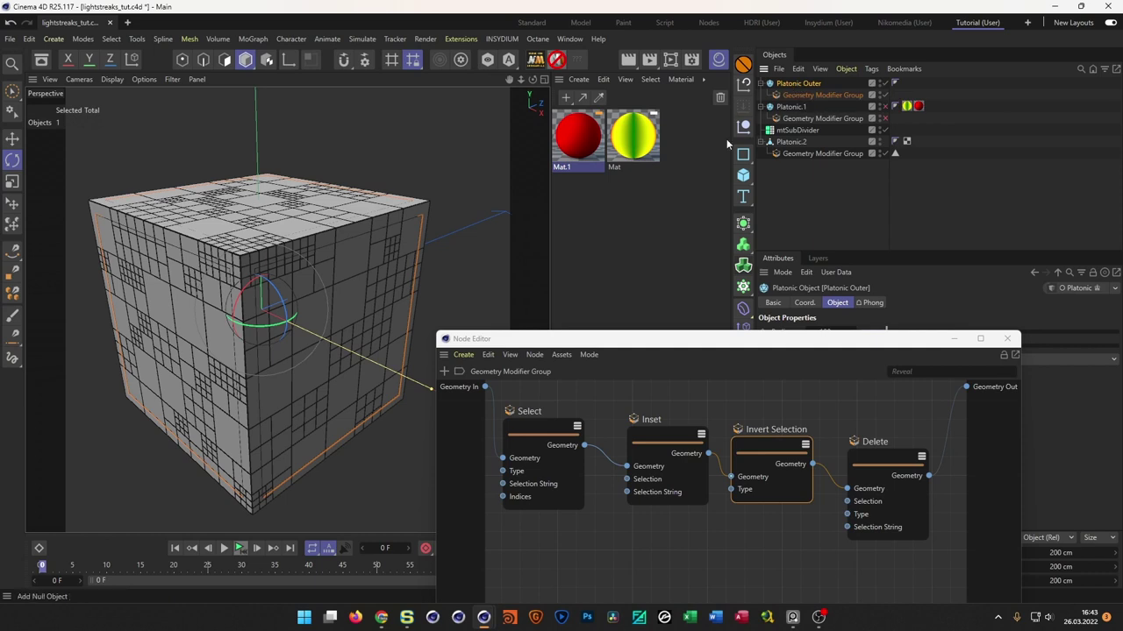
left_click_drag(785, 344, 768, 407)
left_click(830, 332)
type("105")
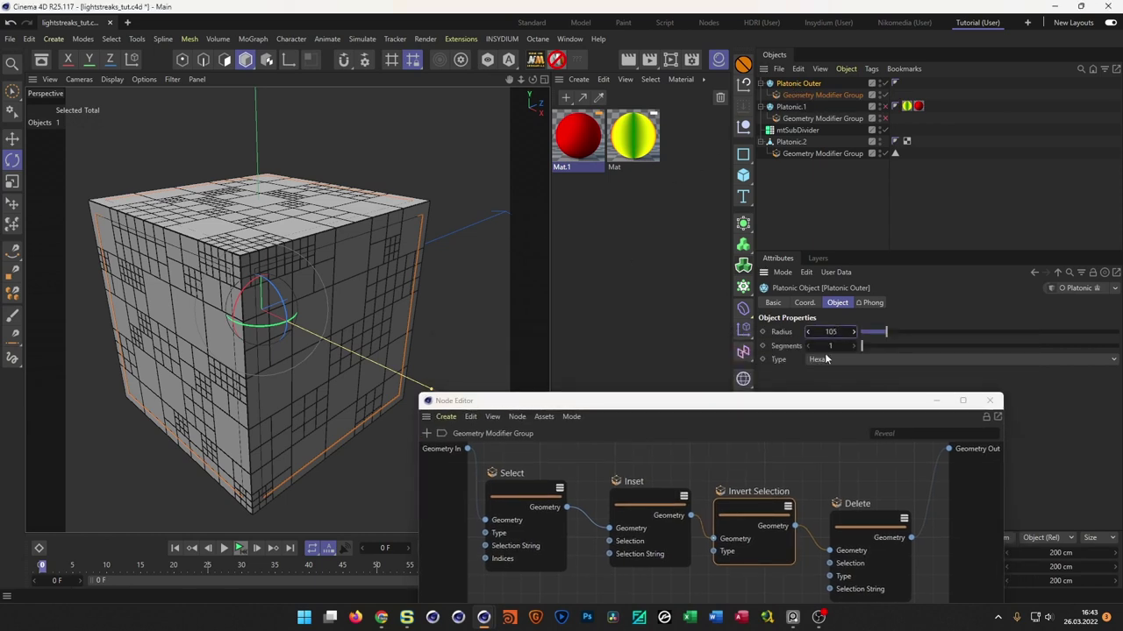
key("Return")
mouse_move(286, 221)
left_mouse_down("alt")
mouse_move(248, 247)
mouse_move(290, 224)
left_mouse_up("alt")
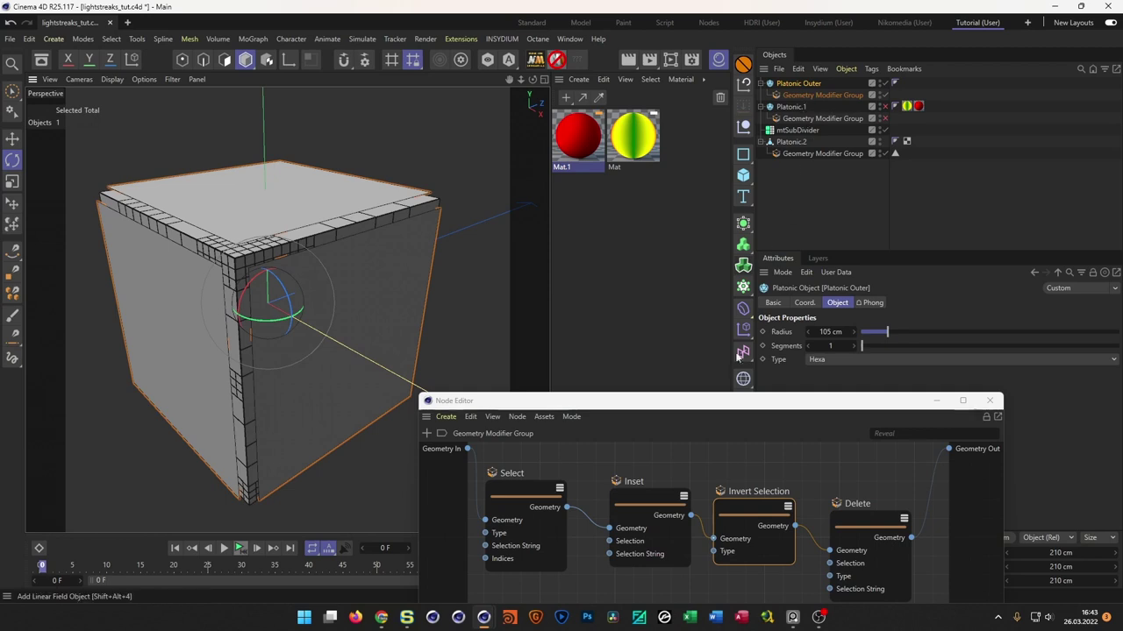
- Set the Inset node's amount to 20 %
left_click(656, 525)
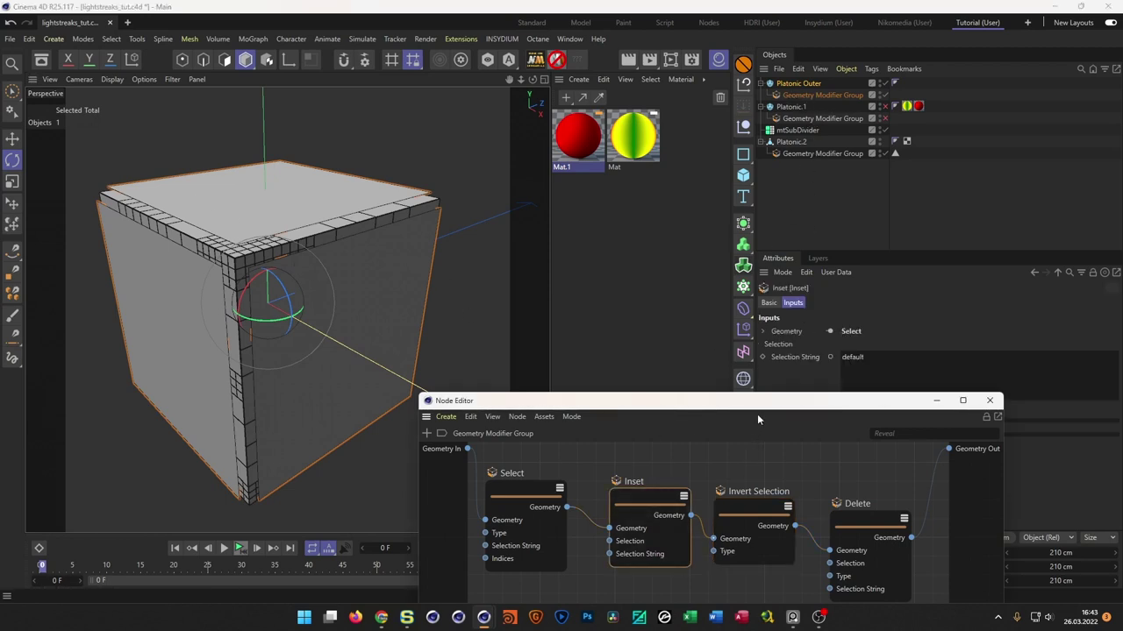
left_click_drag(767, 407, 550, 426)
double_click(861, 421)
type("20")
key("Return")
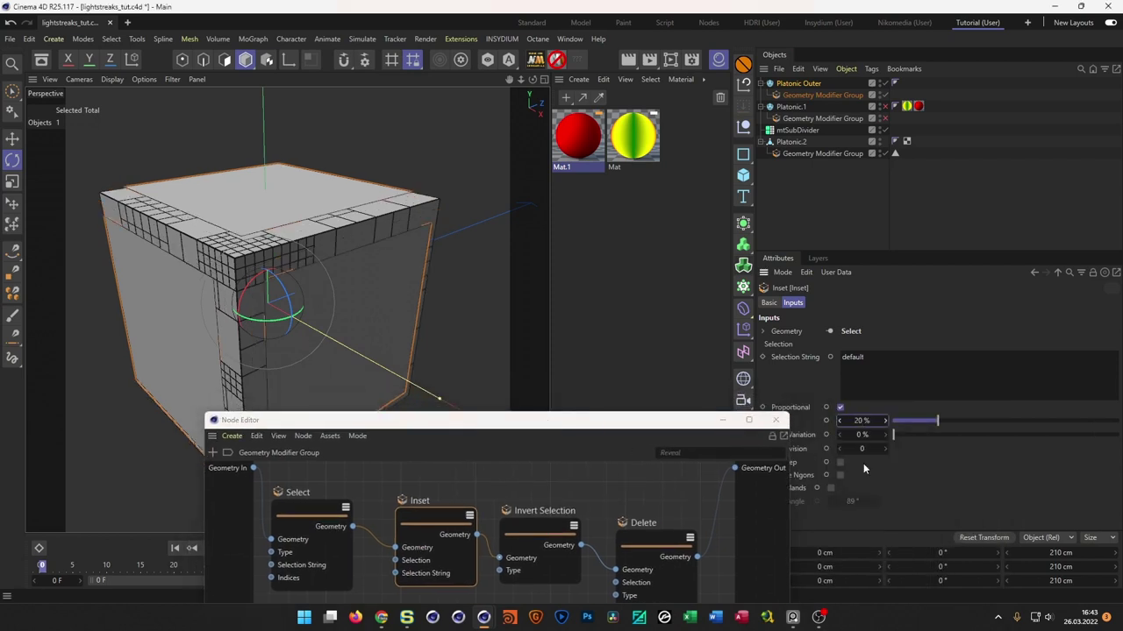
scroll(286, 232, "up", 6)
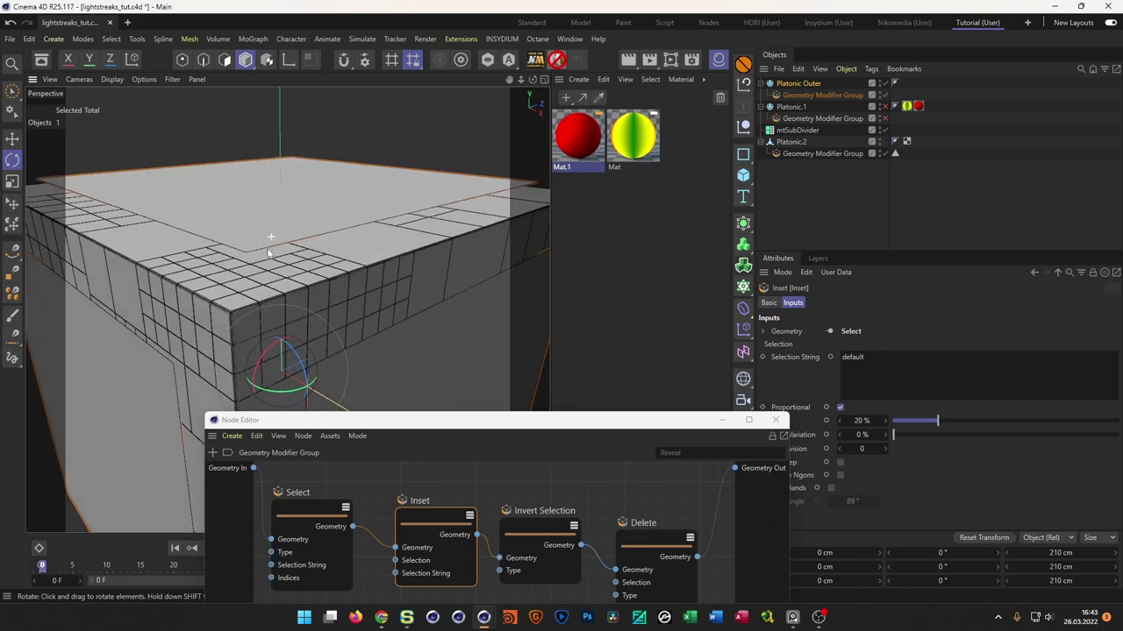
scroll(265, 258, "down", 6)
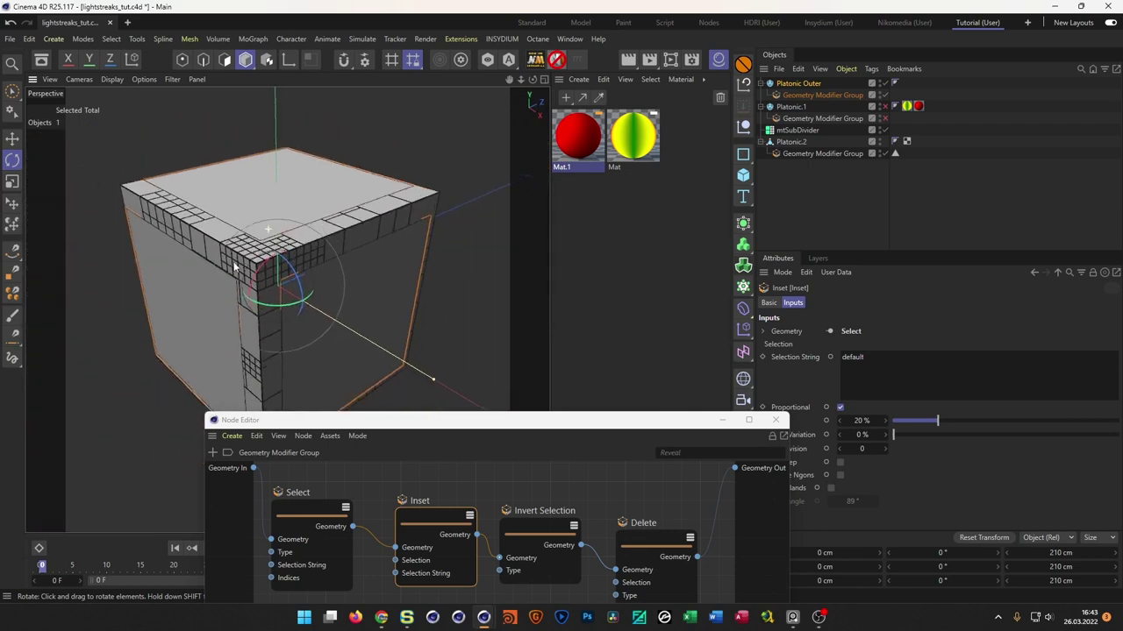
left_click_drag(462, 419, 681, 200)
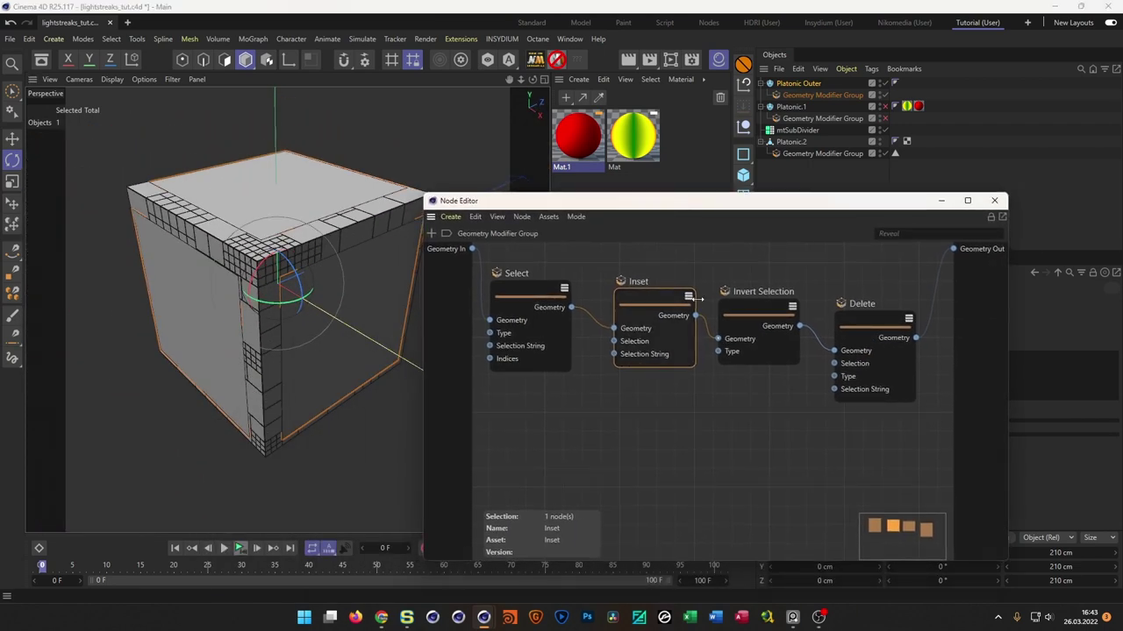
- Add a Solidify node to the graph by searching 'solid'
middle_click_drag(838, 330, 676, 340)
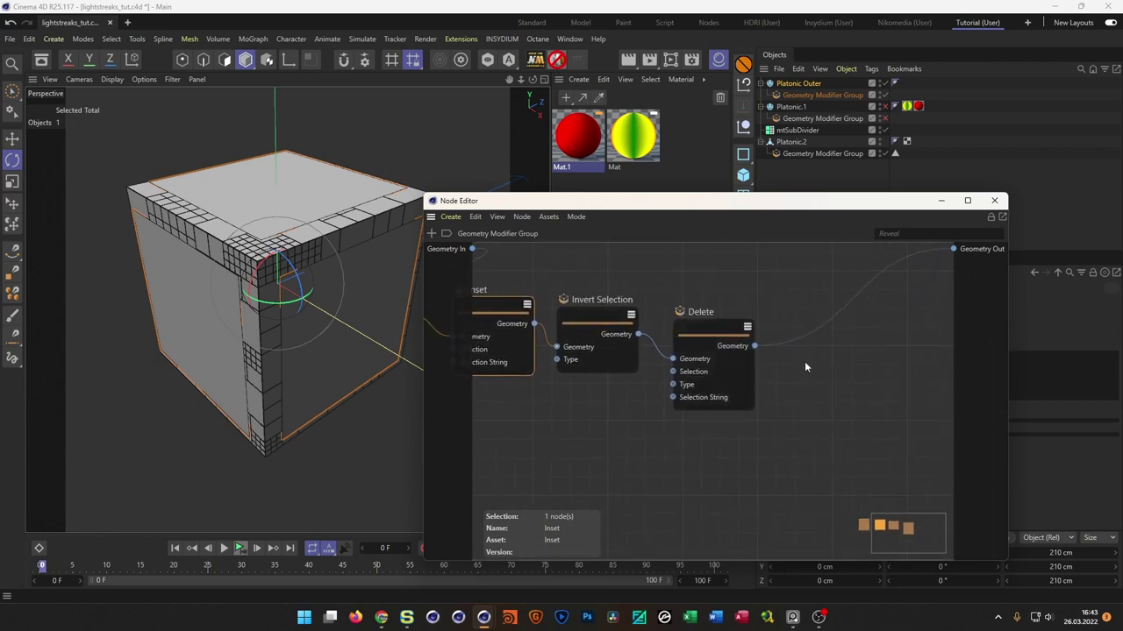
left_click(857, 357)
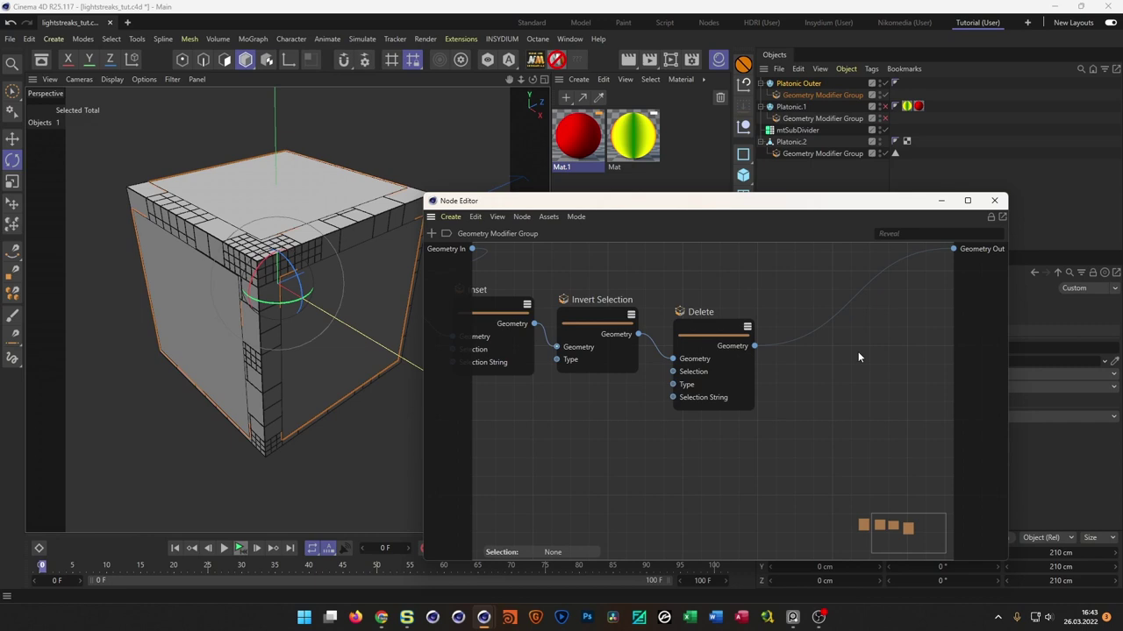
double_click(857, 357)
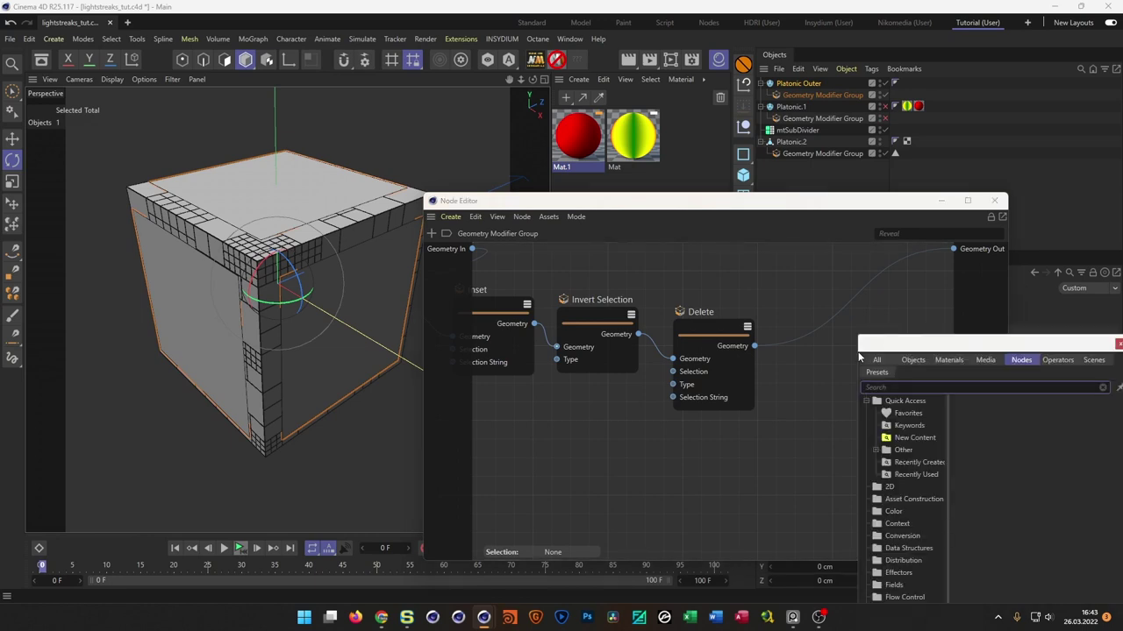
type("solid")
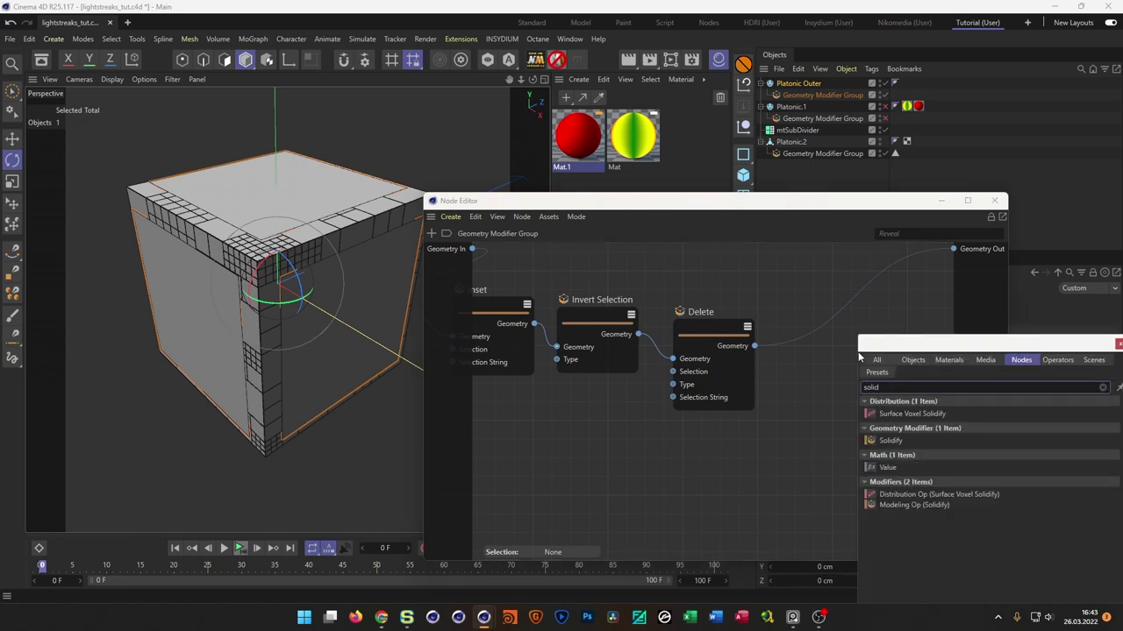
left_click_drag(888, 441, 834, 325)
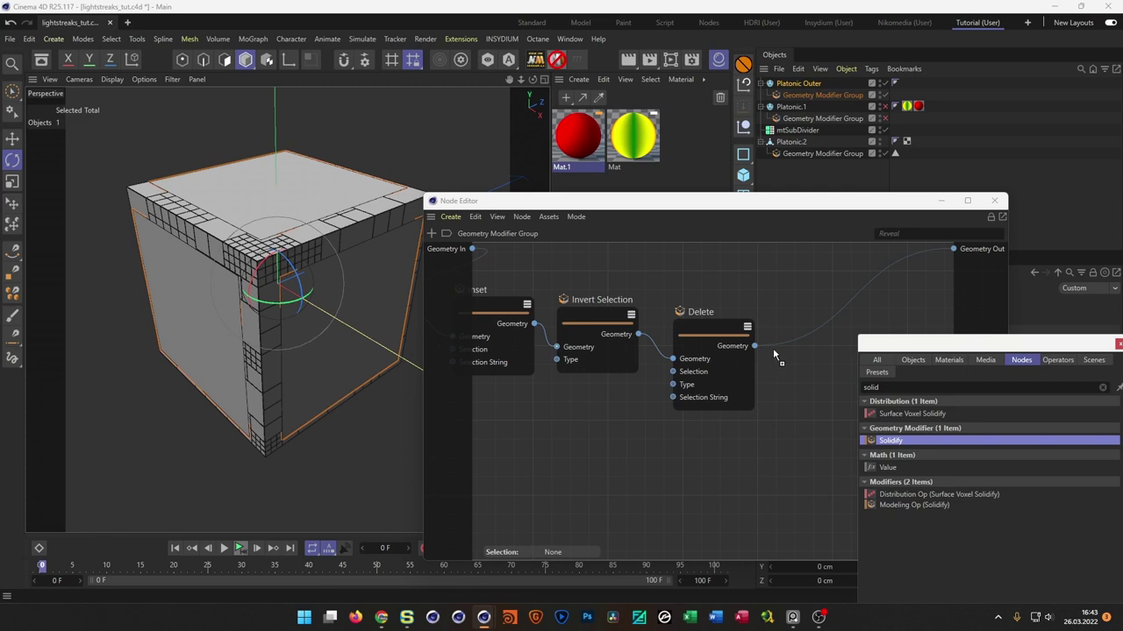
left_click(801, 355)
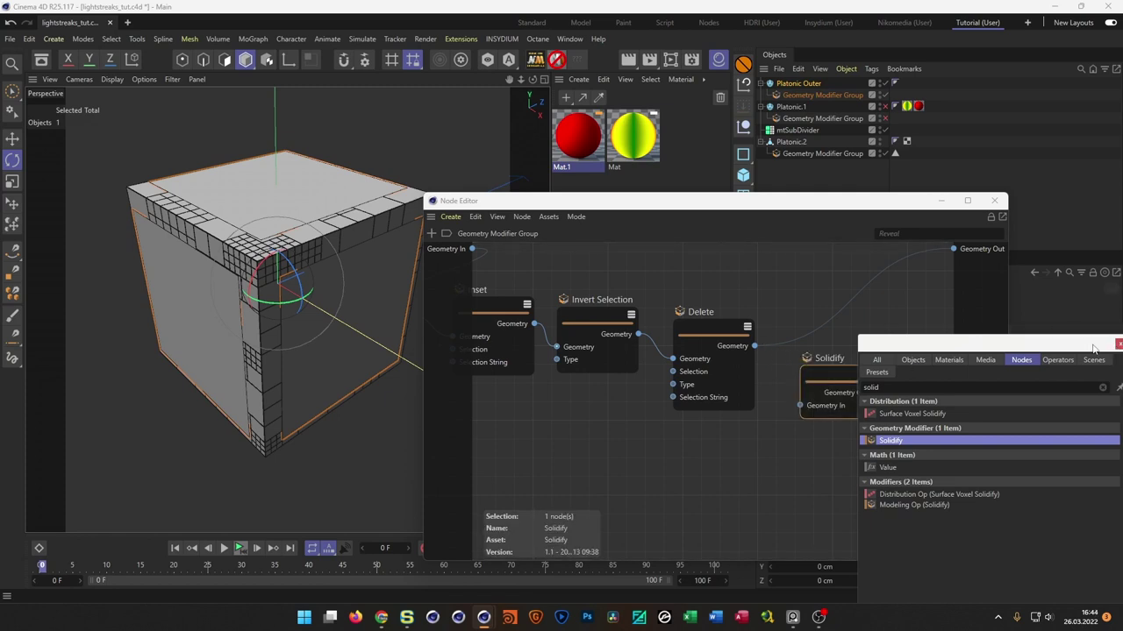
left_click_drag(1093, 349, 963, 358)
left_click(991, 353)
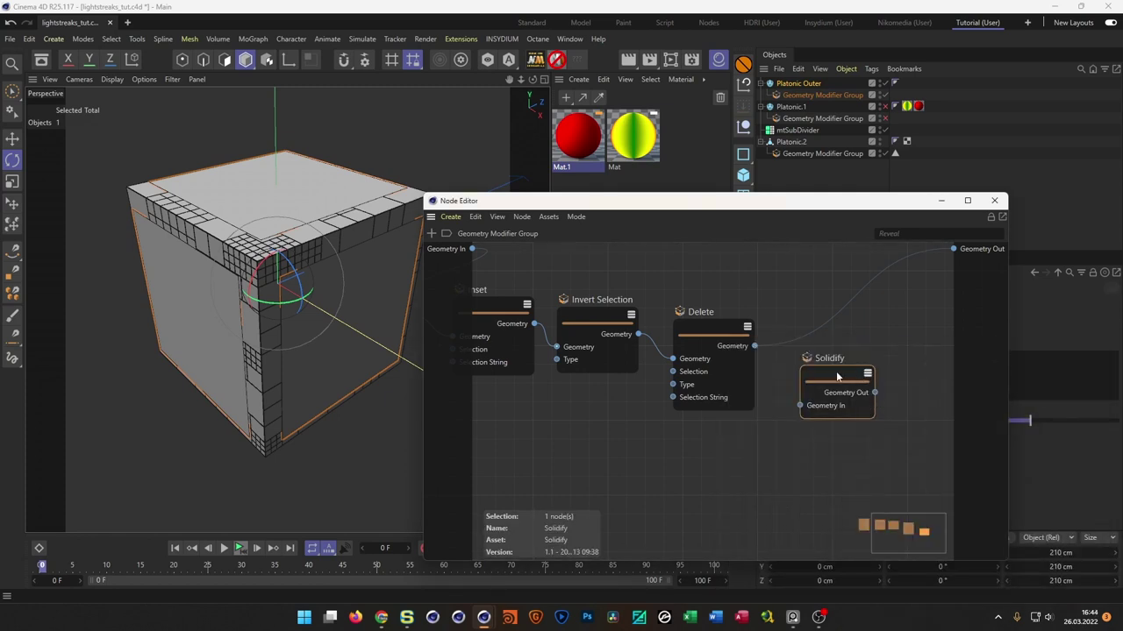
- Wire Delete's output into Solidify and Solidify's output into Geometry Out
left_click_drag(838, 377, 871, 358)
left_click_drag(952, 249, 834, 386)
left_click_drag(910, 376, 954, 250)
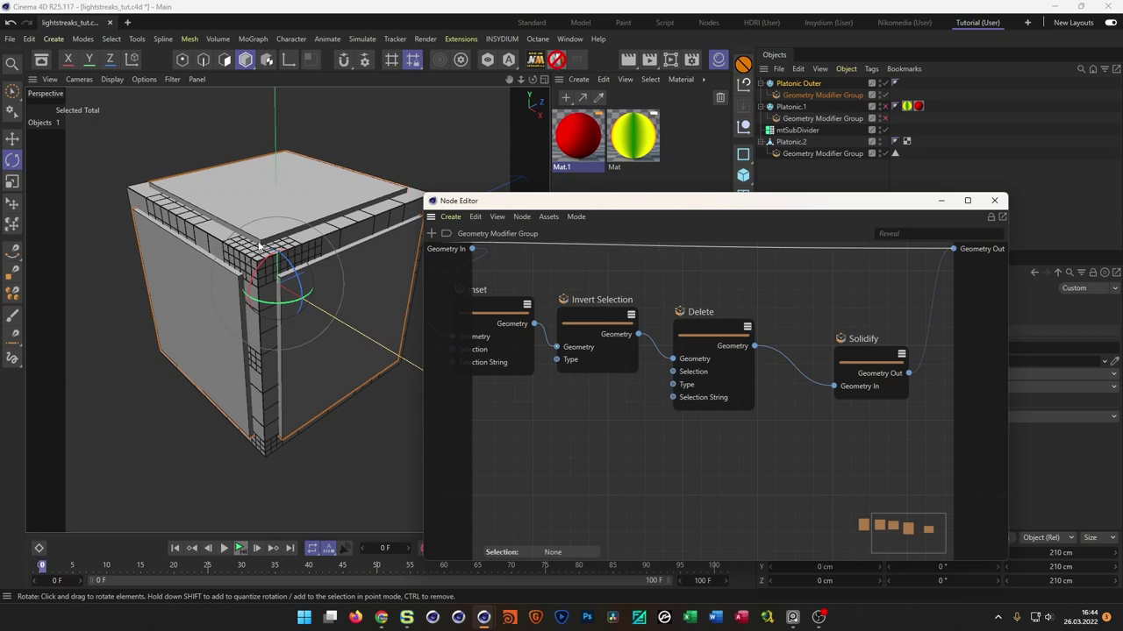
left_click_drag(377, 301, 269, 252, "alt")
scroll(280, 237, "up", 5)
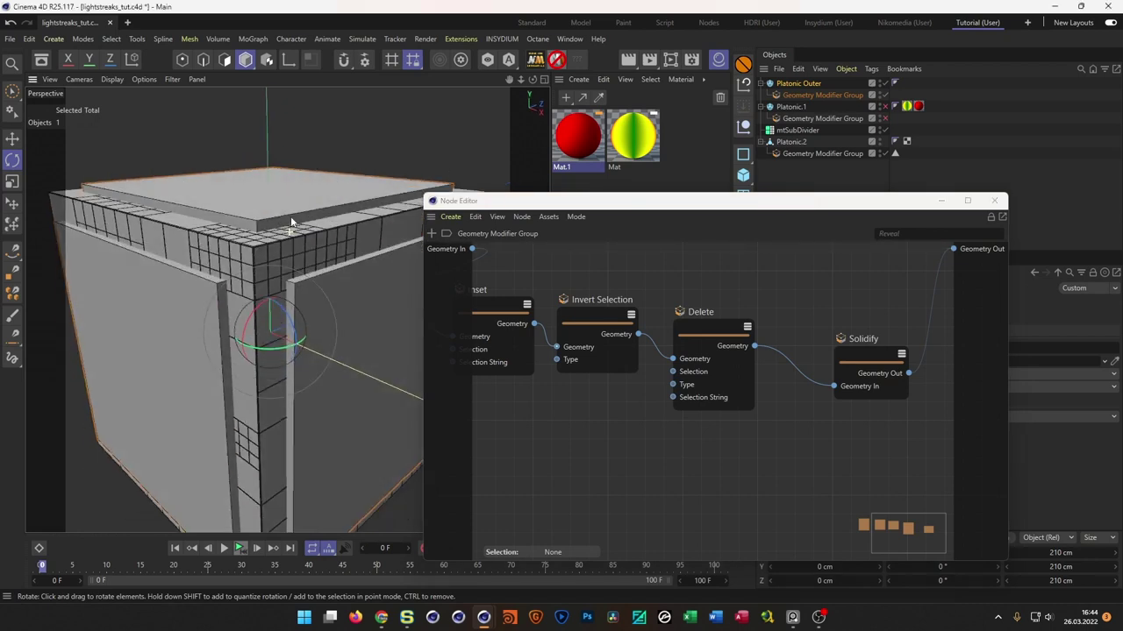
left_click(846, 356)
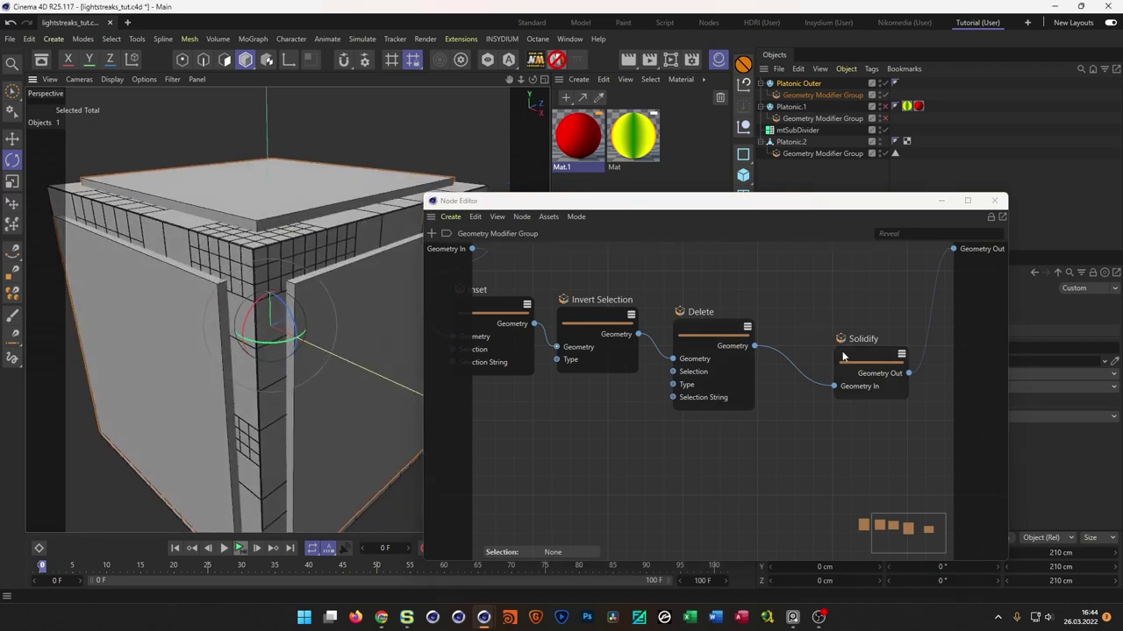
left_click_drag(849, 204, 812, 460)
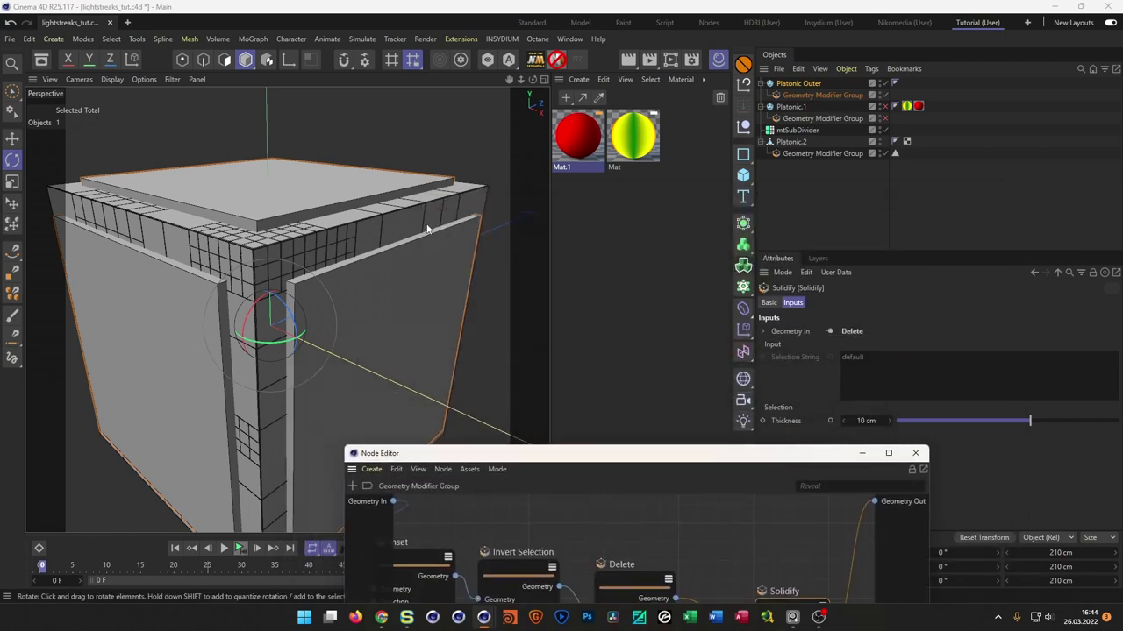
- Set the Solidify thickness to 3 cm
left_click(866, 421)
type("3")
key("Return")
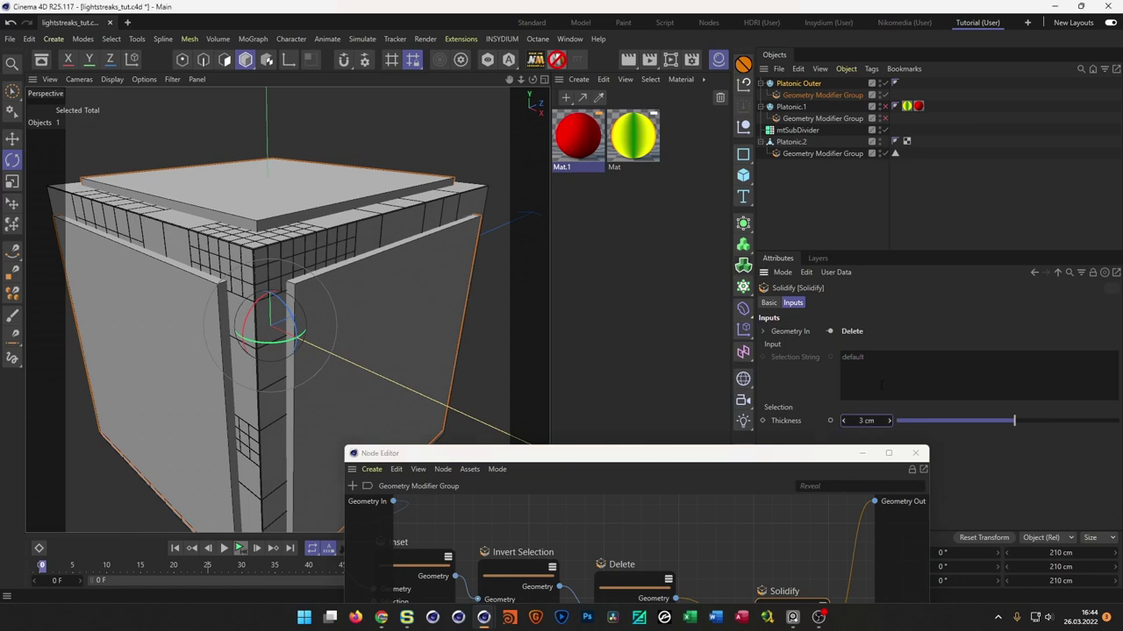
- Set Platonic Outer's radius to 110 cm
left_click(794, 84)
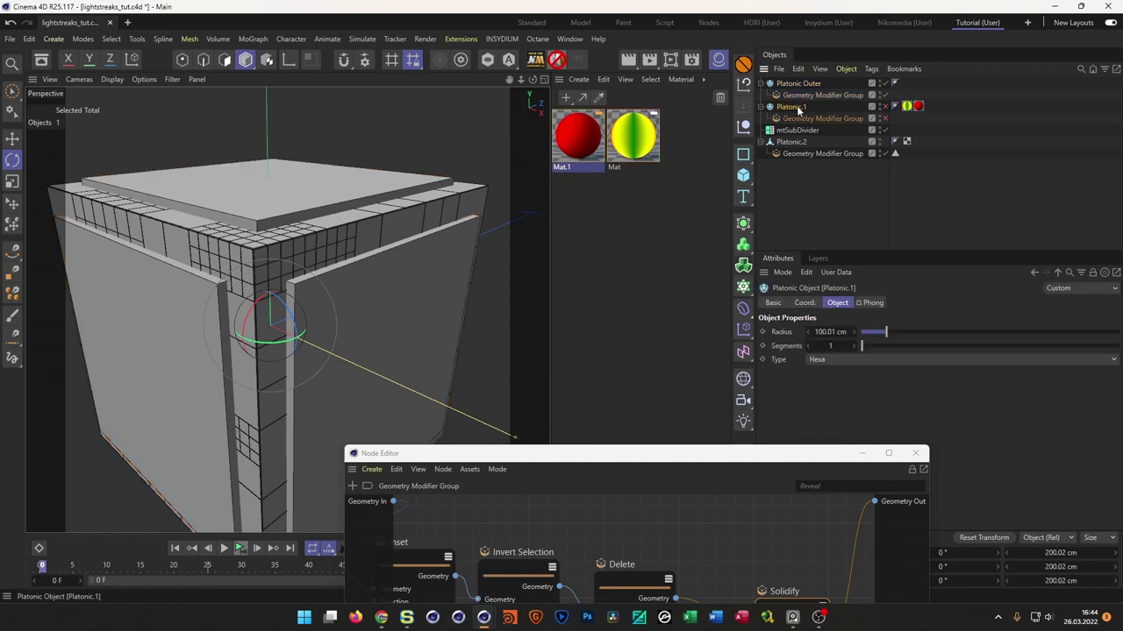
double_click(833, 331)
type("110")
key("Return")
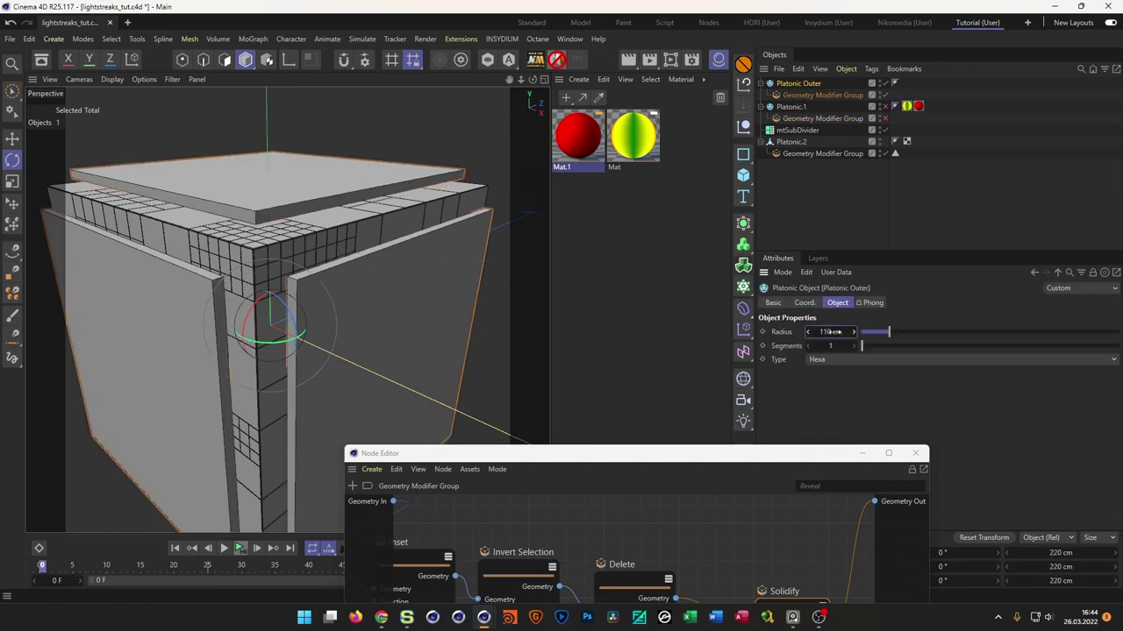
scroll(282, 197, "up", 3)
left_click_drag(282, 197, 303, 215, "alt")
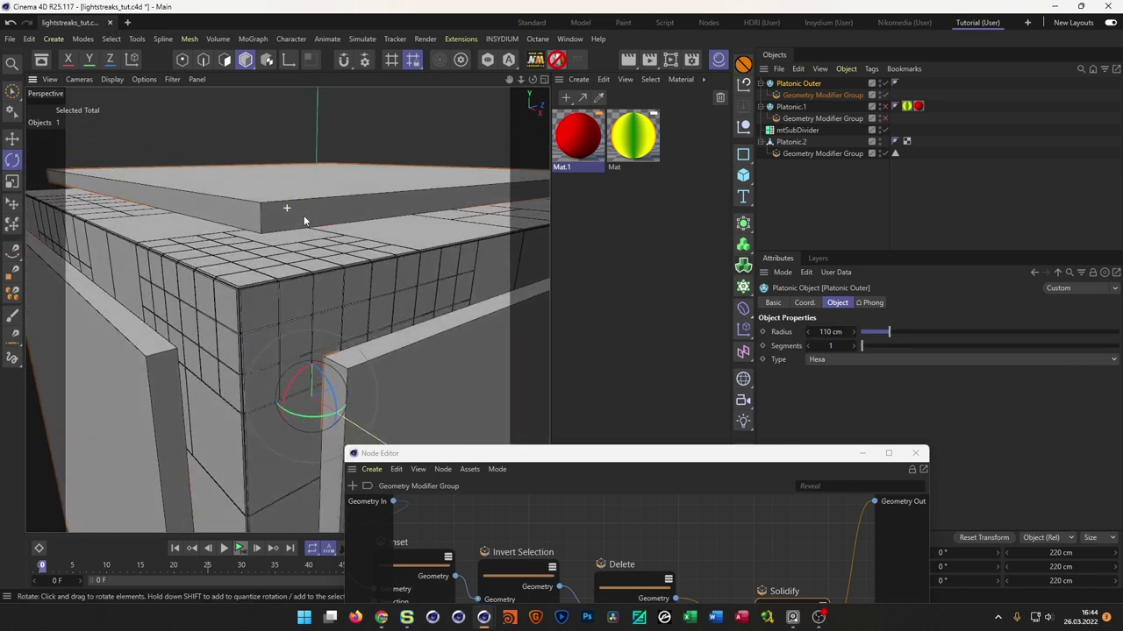
scroll(253, 239, "down", 2)
scroll(252, 262, "up", 3)
left_click_drag(500, 457, 561, 195)
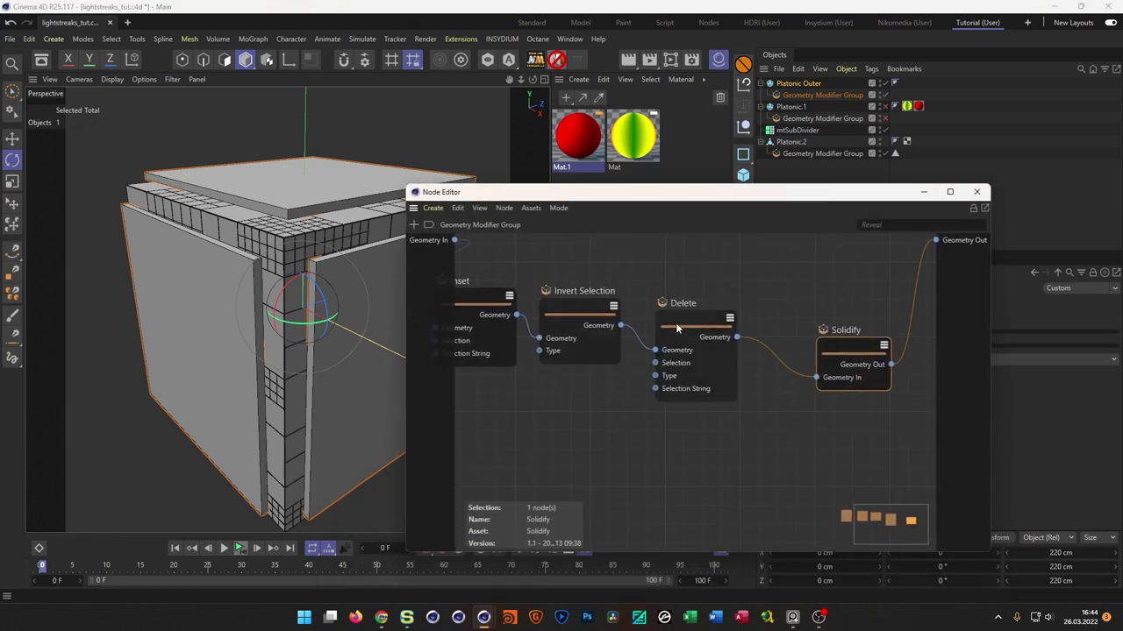
- Tidy the Delete and Solidify nodes and insert a Chamfer node between Solidify and Geometry Out
left_click_drag(840, 348, 791, 319)
left_click_drag(695, 319, 675, 283)
left_click_drag(805, 326, 781, 309)
left_click(857, 406)
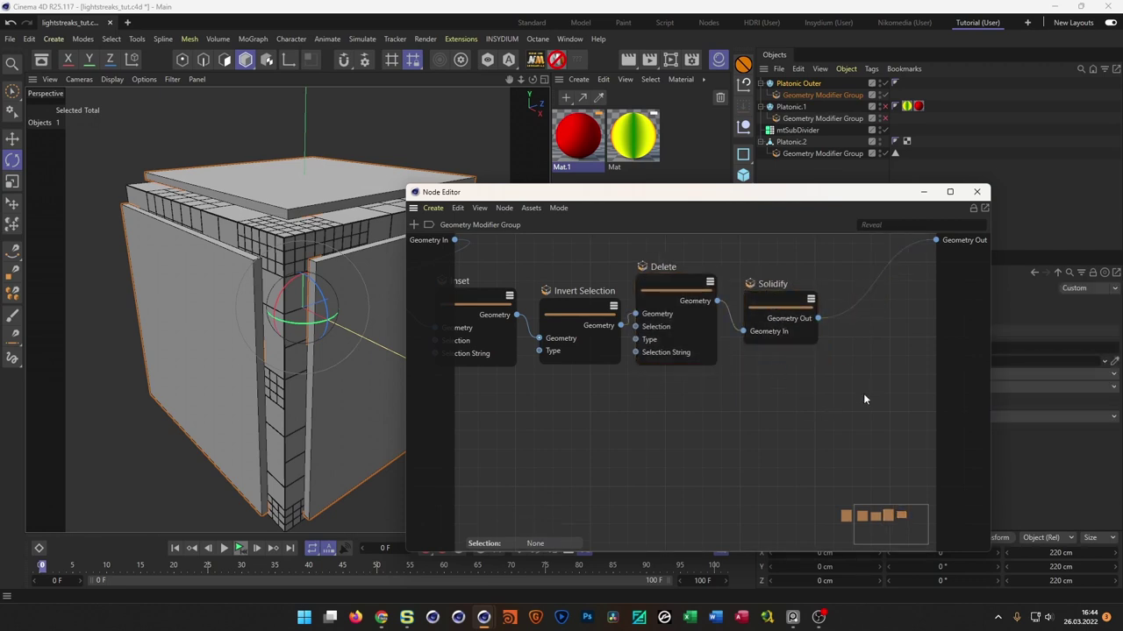
double_click(864, 400)
type("cham")
left_click(895, 456)
left_click_drag(893, 457, 880, 290)
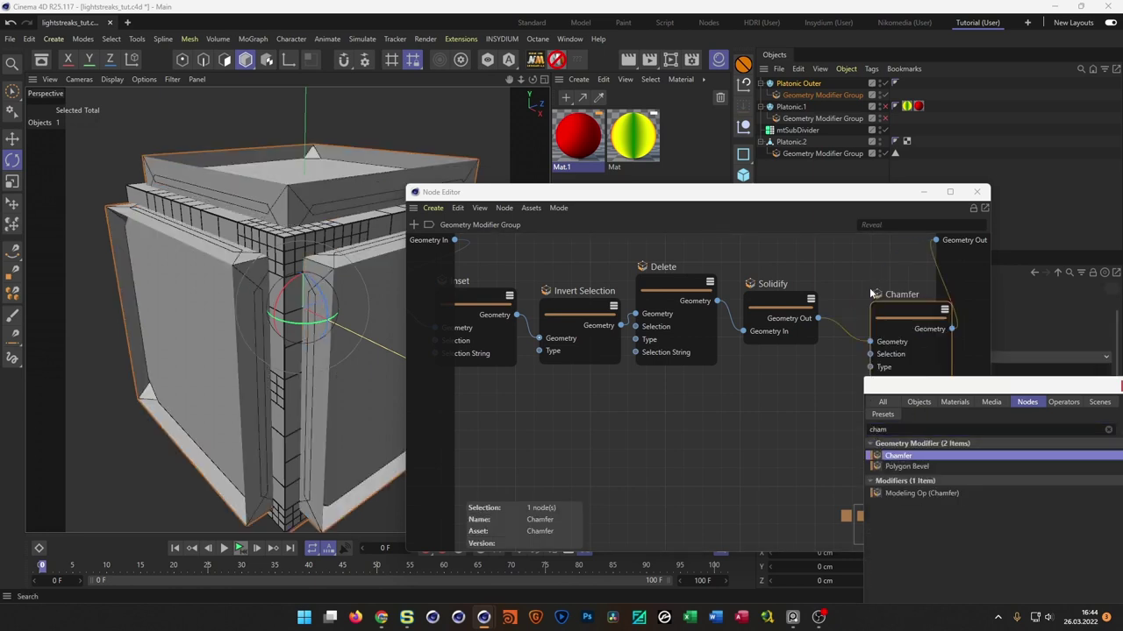
left_click_drag(1119, 386, 987, 379)
left_click_drag(880, 201, 652, 421)
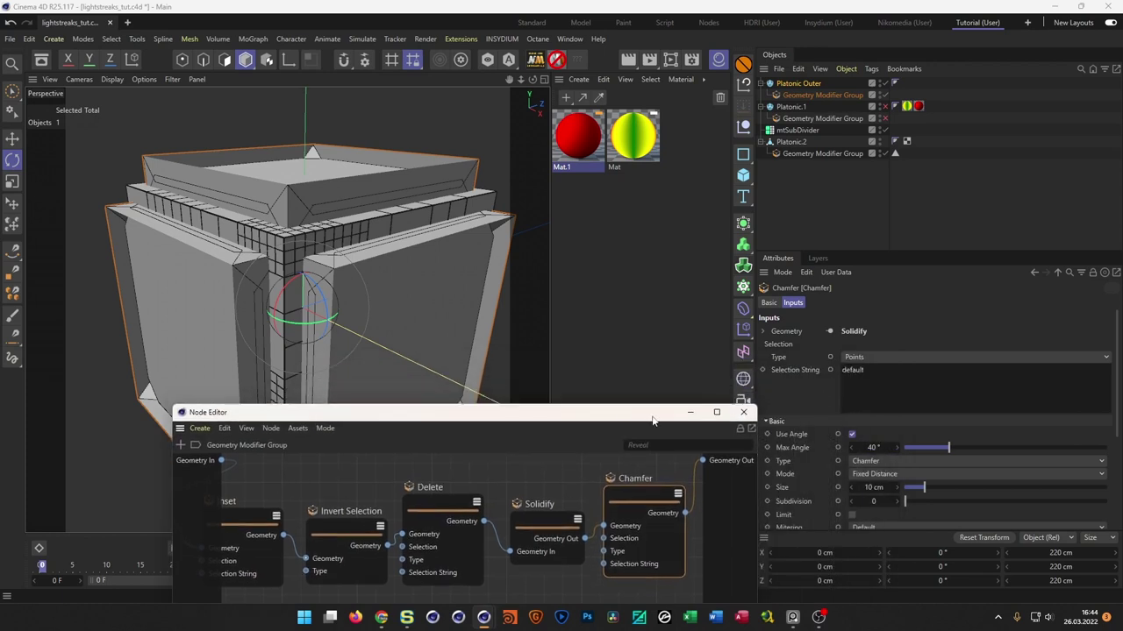
- Set the Chamfer to Edges selection type with 0.2 cm size and 2 subdivisions
left_click(872, 358)
left_click(863, 385)
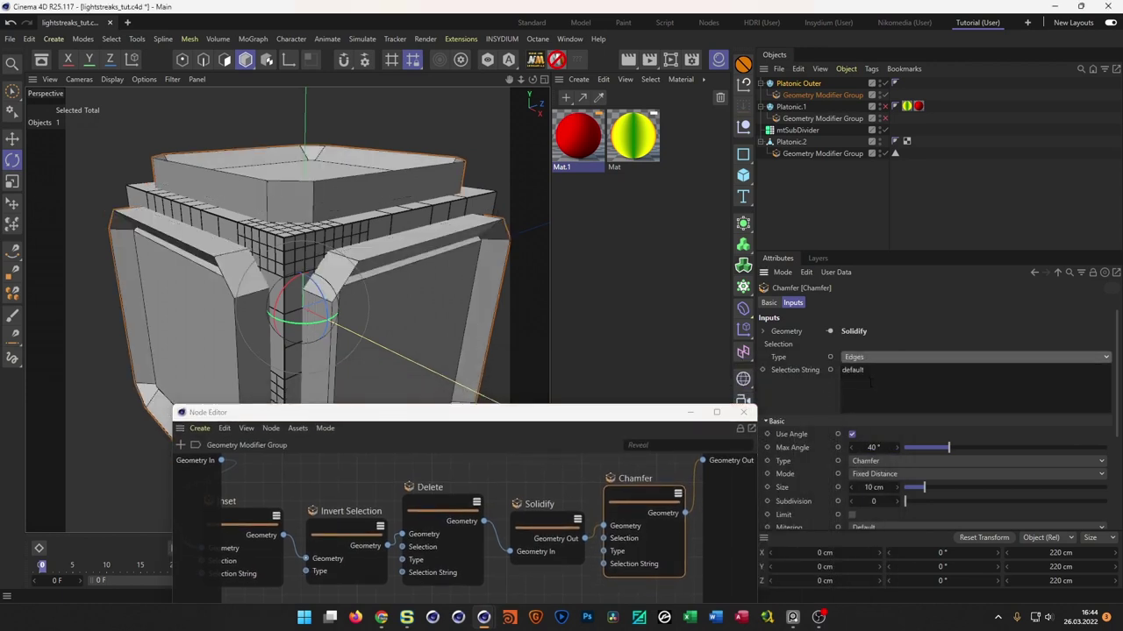
left_click(879, 488)
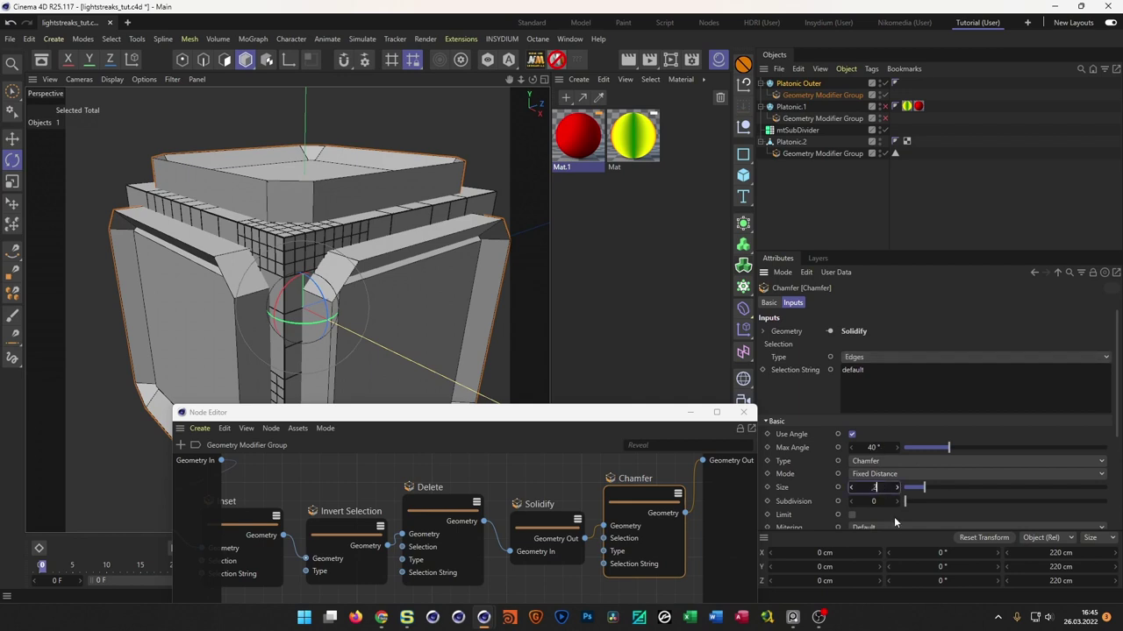
type(".2")
key("Return")
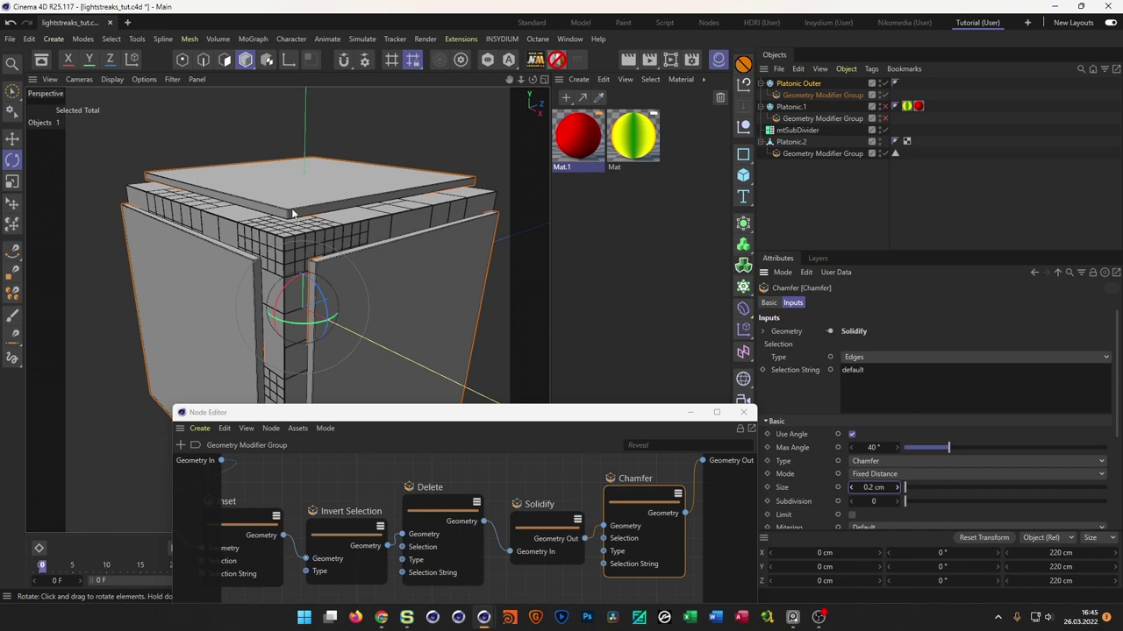
scroll(351, 191, "up", 6)
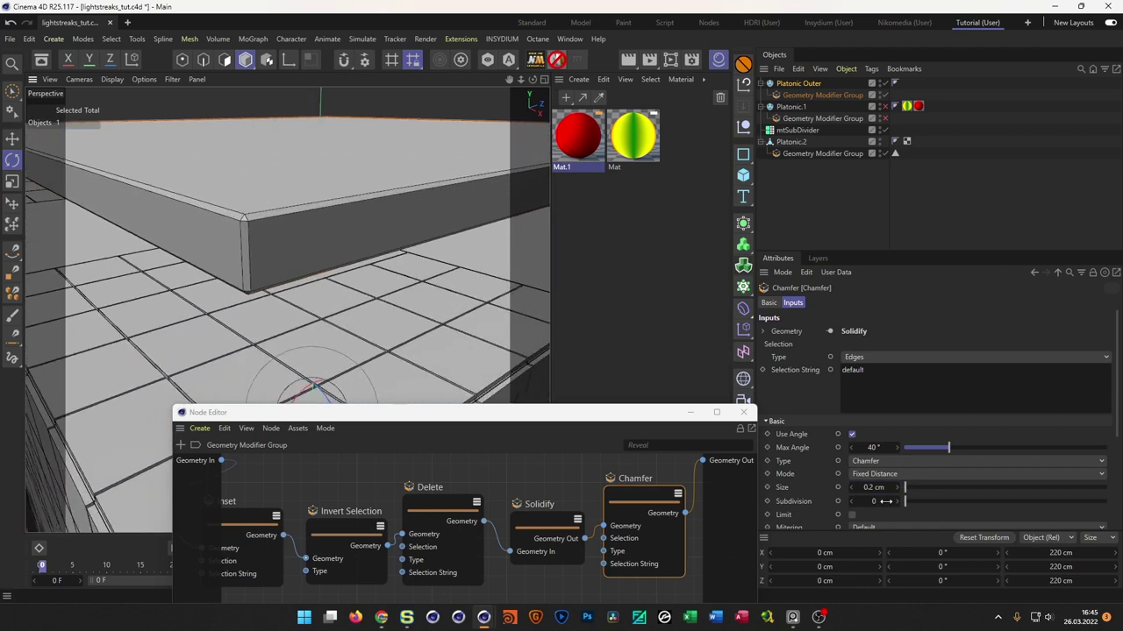
left_click(896, 503)
left_click(897, 502)
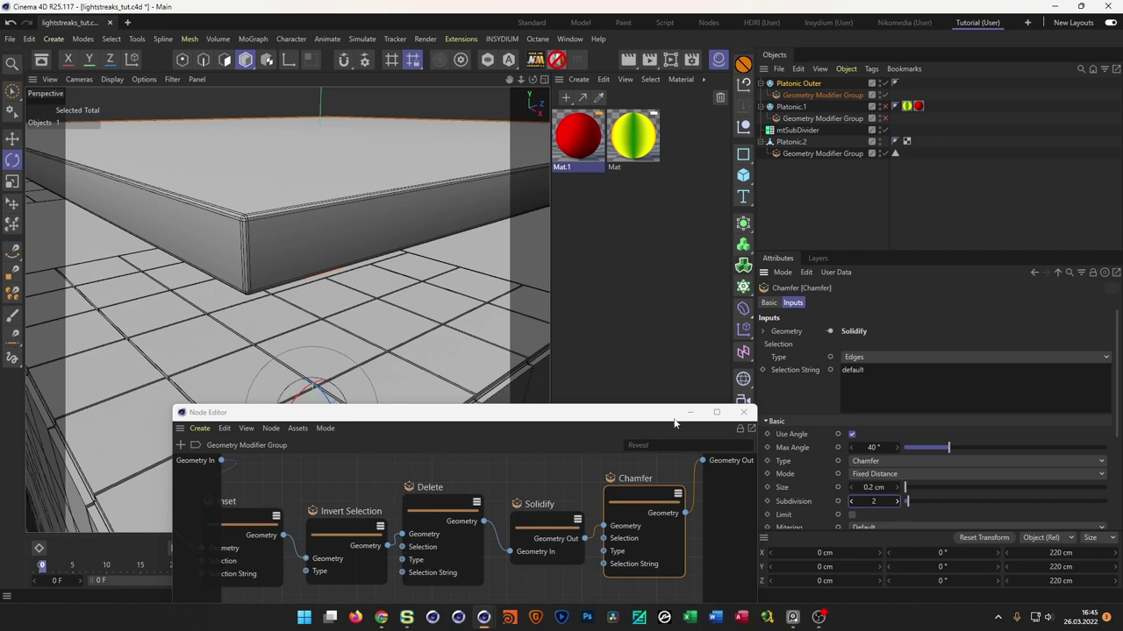
left_click_drag(382, 264, 800, 248, "alt")
left_click_drag(333, 281, 289, 270, "alt")
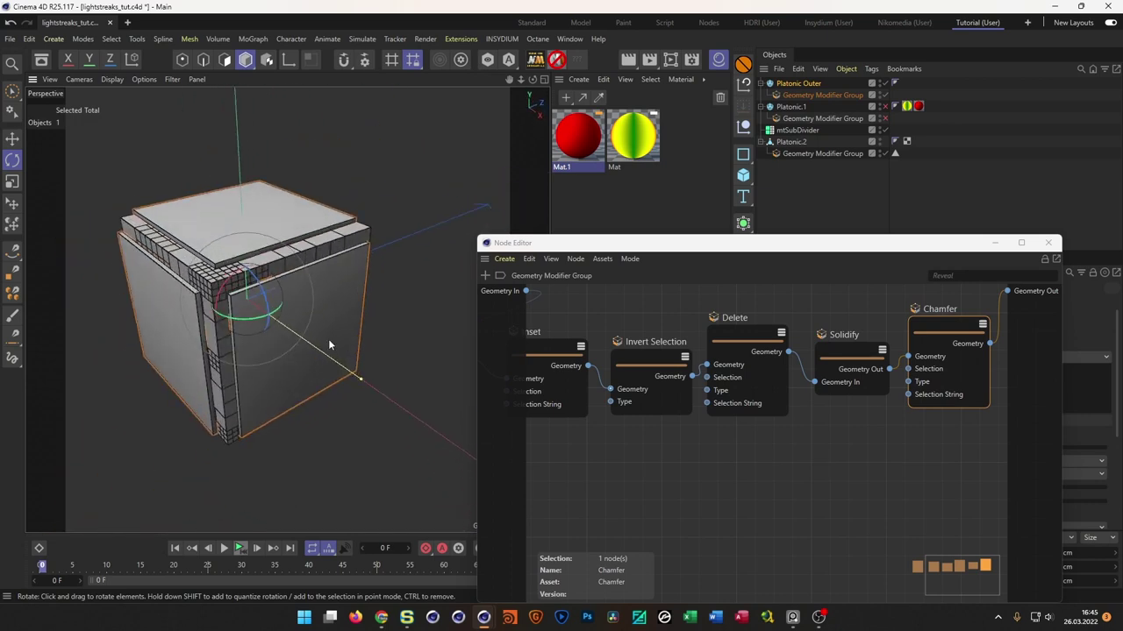
- Raise the Solidify thickness to 5 cm
left_click_drag(328, 339, 343, 310, "alt")
scroll(364, 305, "up", 6)
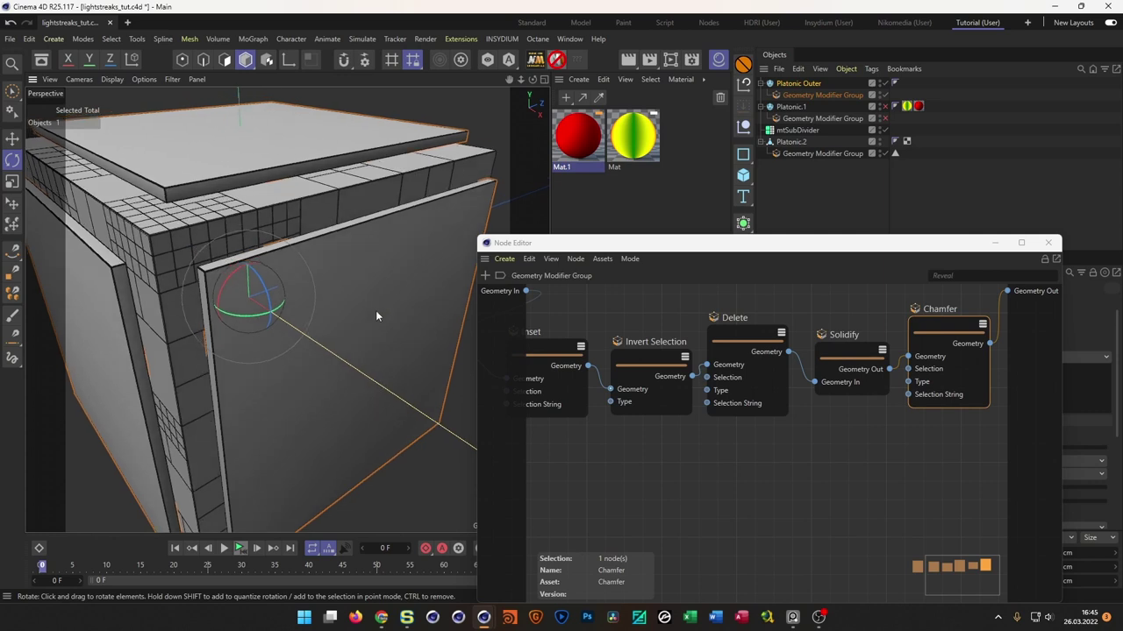
left_click(829, 361)
left_click_drag(882, 246, 635, 414)
left_click(866, 421)
type("5")
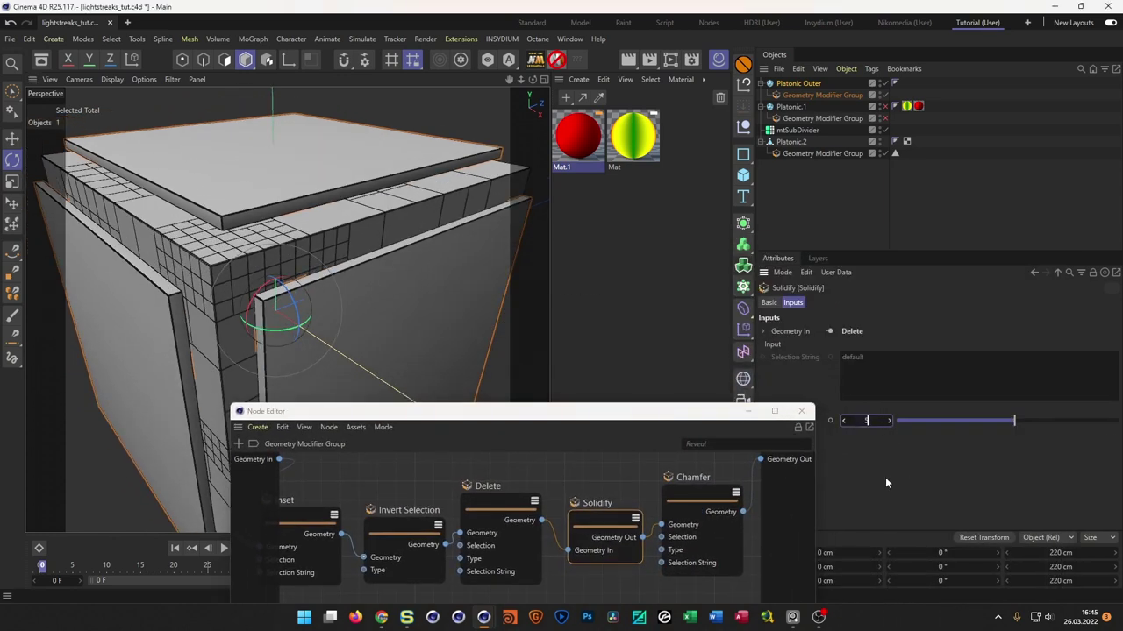
key("Return")
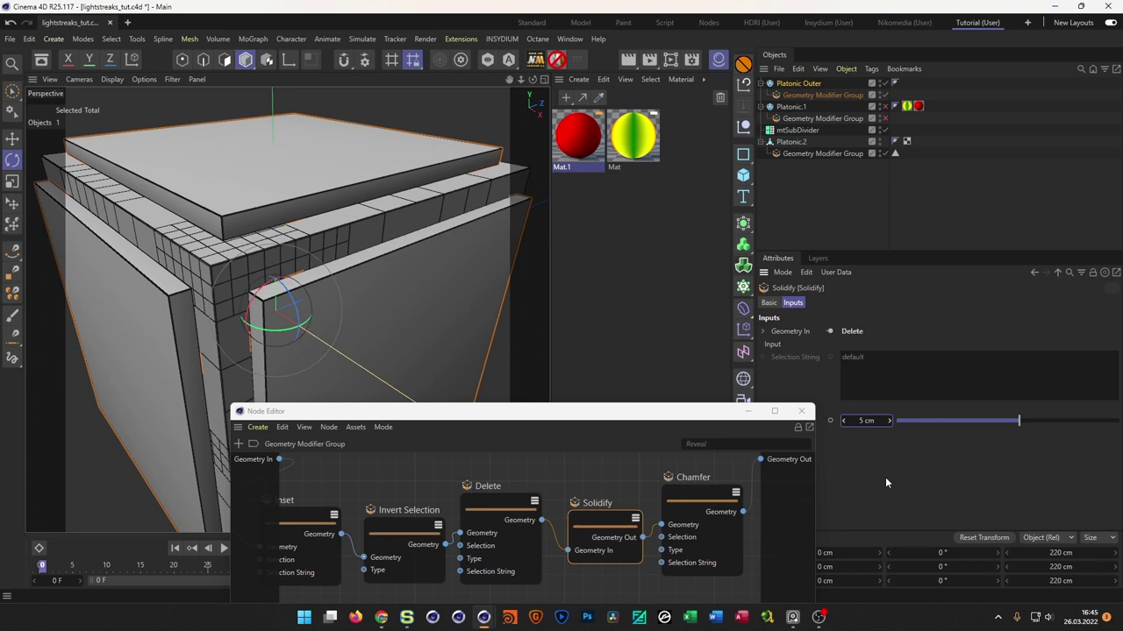
- Set Platonic Outer's radius to 115 cm
left_click(792, 106)
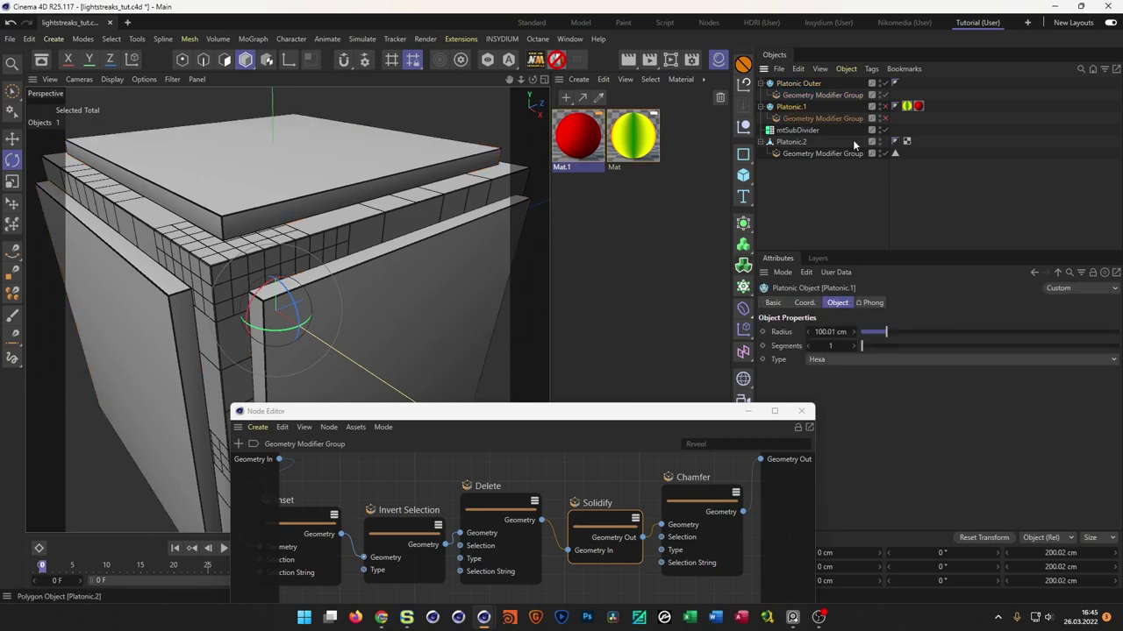
left_click(798, 83)
left_click(824, 332)
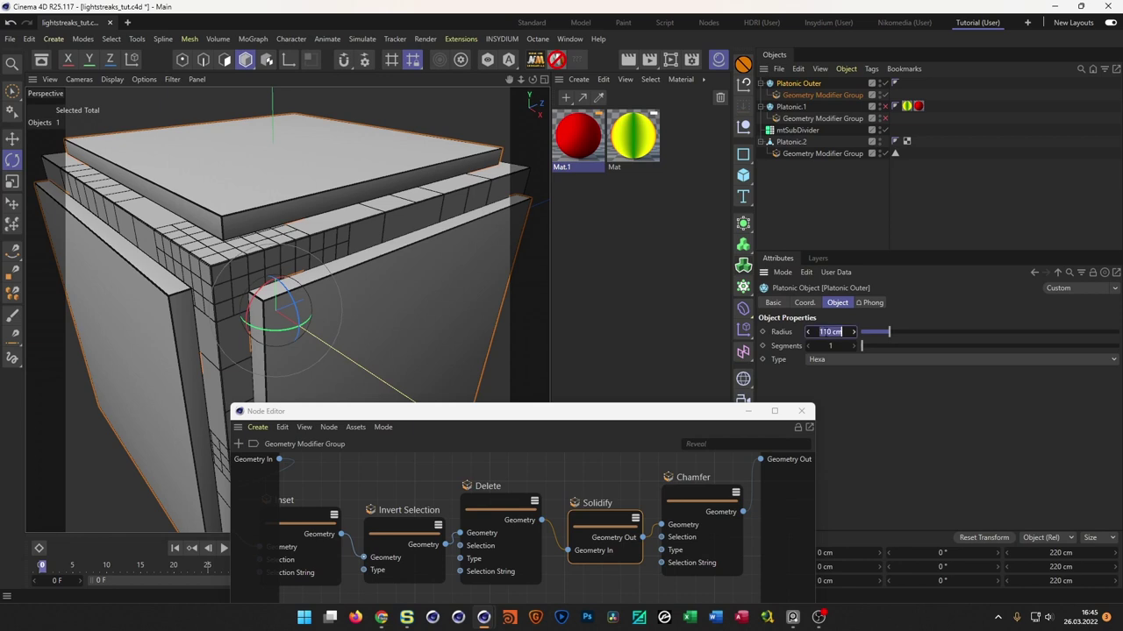
type("115")
key("Return")
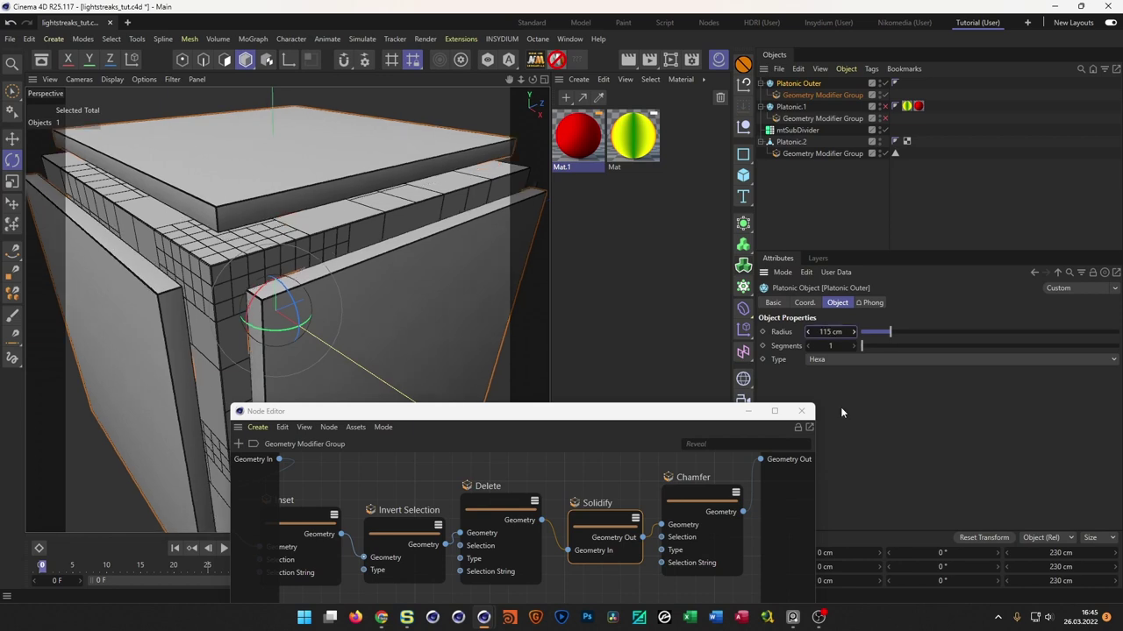
left_click_drag(373, 308, 335, 250, "alt")
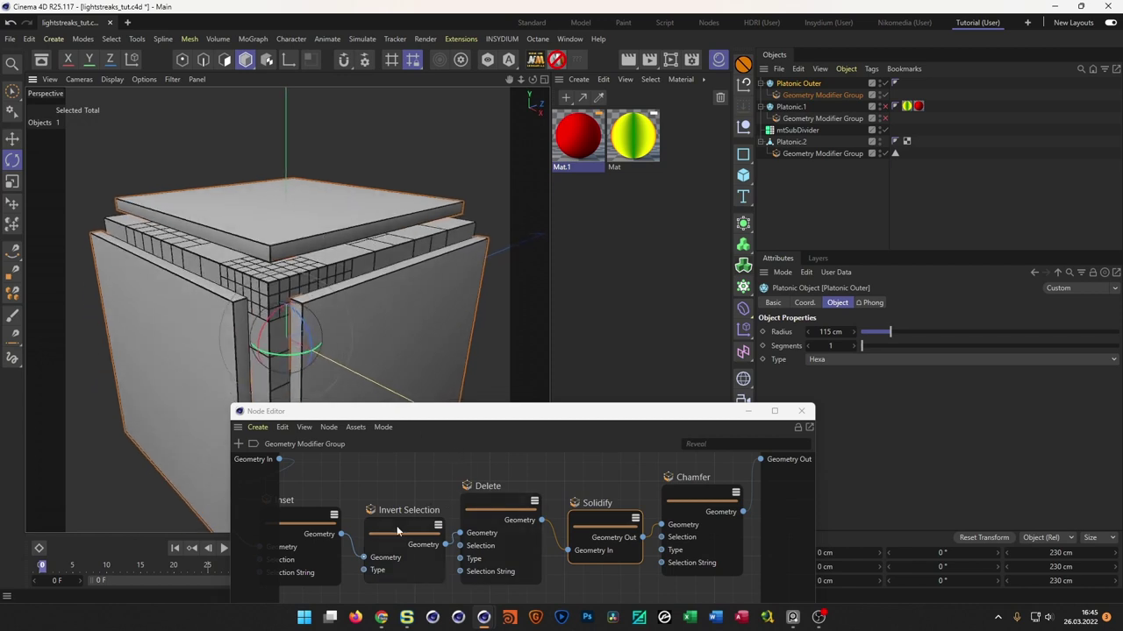
middle_click_drag(391, 523, 481, 506)
- Test a larger Inset amount, save the scene, and set the Inset back to 20 %
left_click(394, 502)
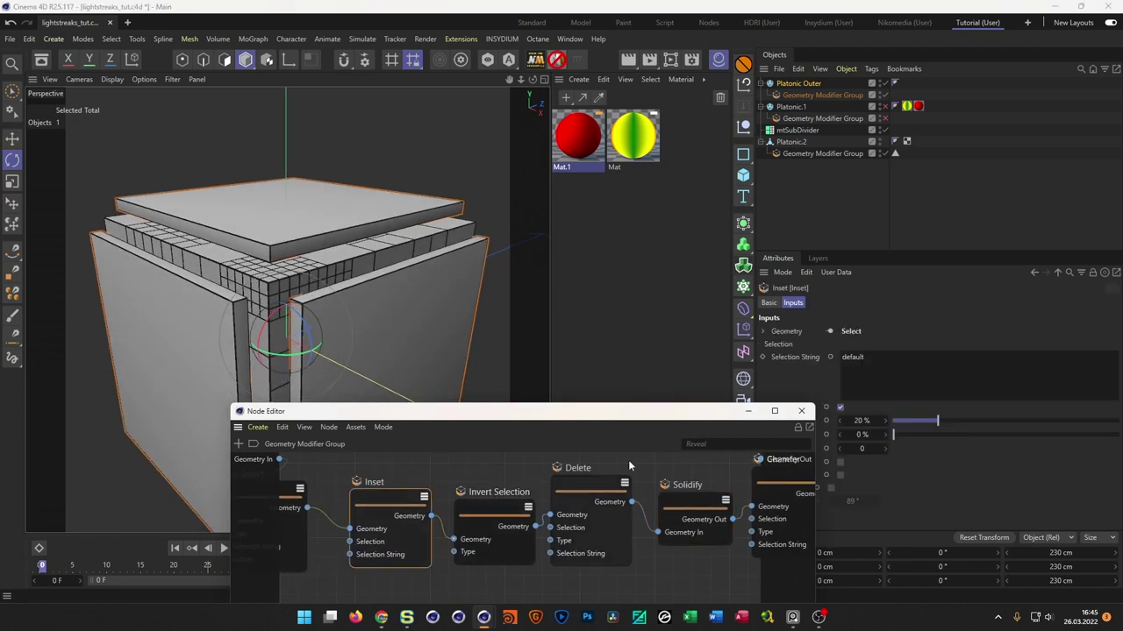
mouse_move(876, 427)
left_mouse_down()
mouse_move(914, 427)
mouse_move(874, 428)
left_mouse_up()
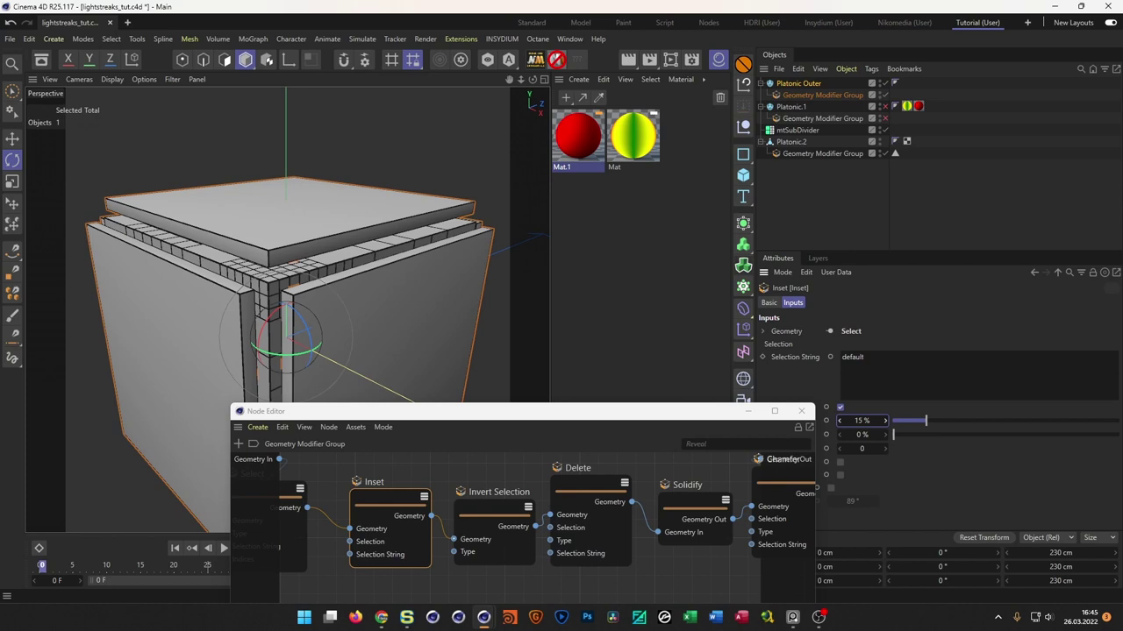
key("ctrl+s")
left_click(880, 428)
type("20")
key("Return")
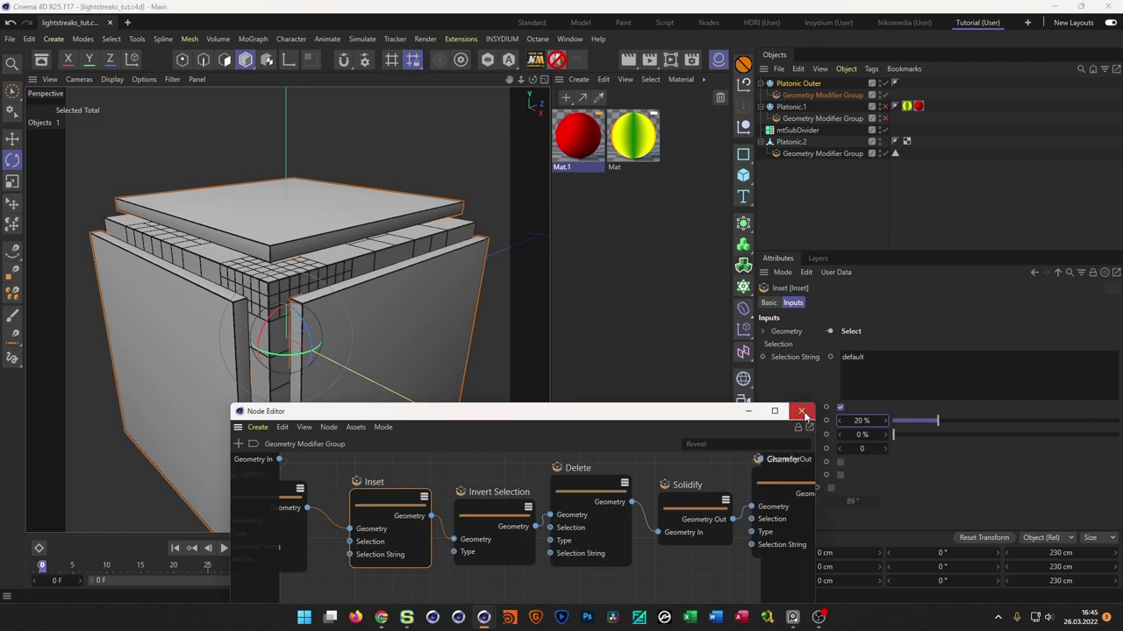
- Close the Node Editor and review the cube in the viewport
left_click(801, 411)
scroll(382, 286, "down", 5)
left_click_drag(334, 299, 357, 251, "alt")
scroll(325, 262, "up", 5)
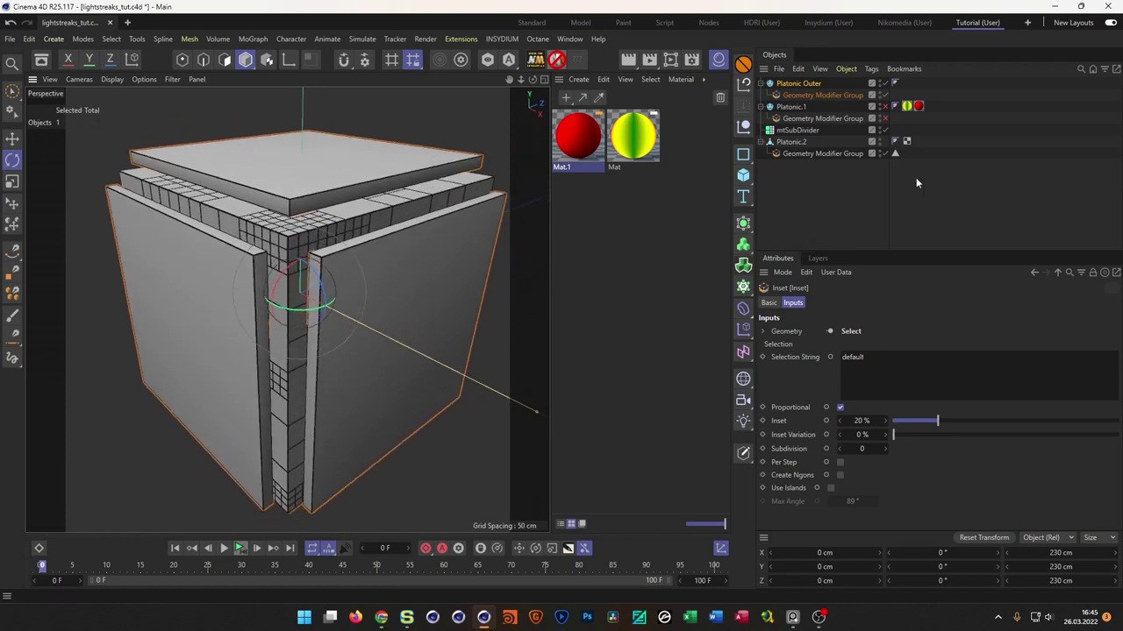
- Delete the red Mat.1 tag from Platonic.1 and clear the remaining Mat tag's Selection field
left_click(917, 106)
key("Delete")
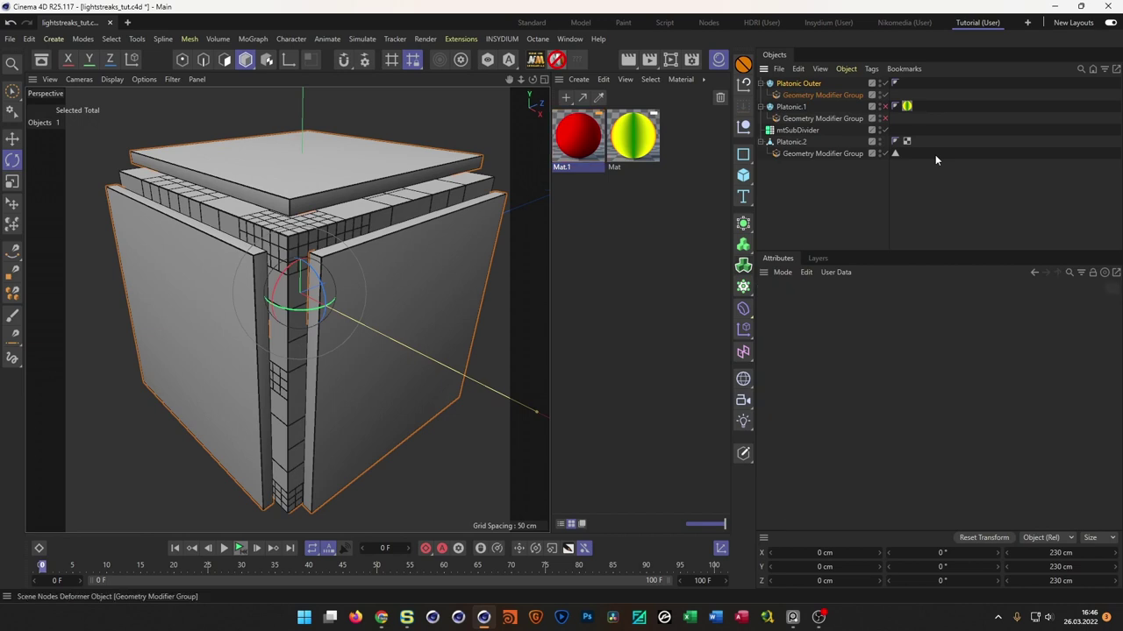
left_click(907, 106)
left_click(877, 345)
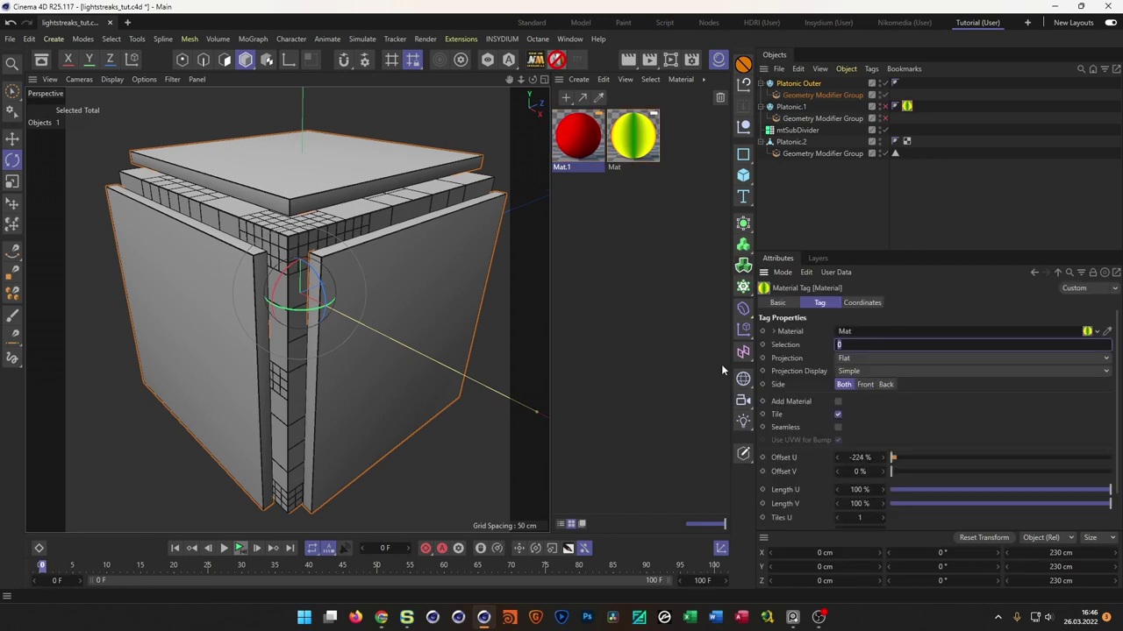
key("Return")
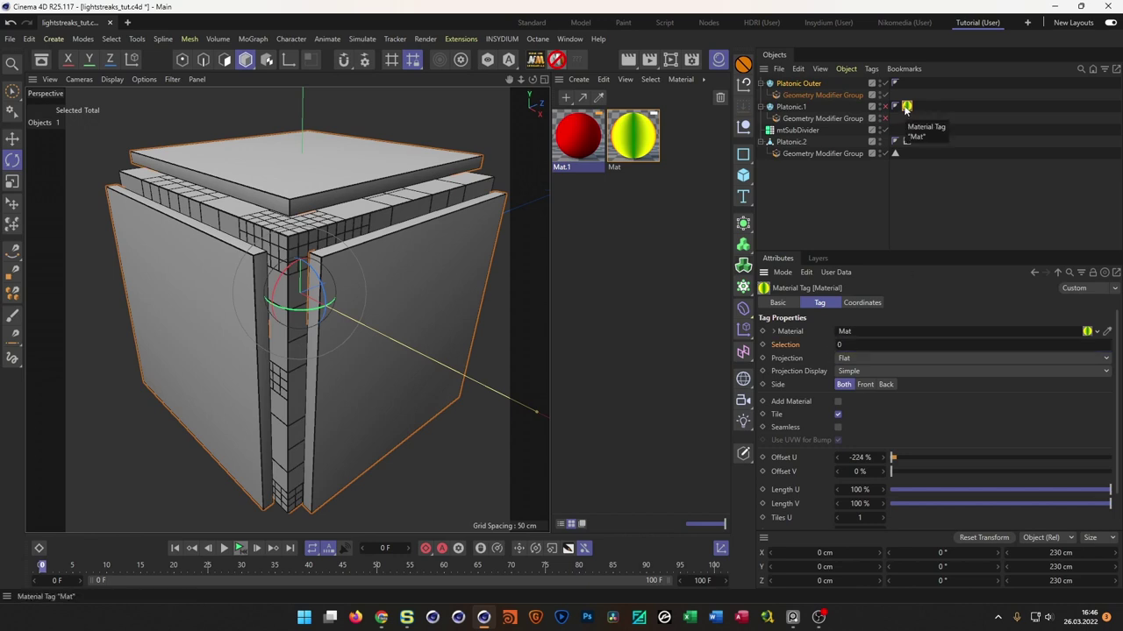
left_click(850, 344)
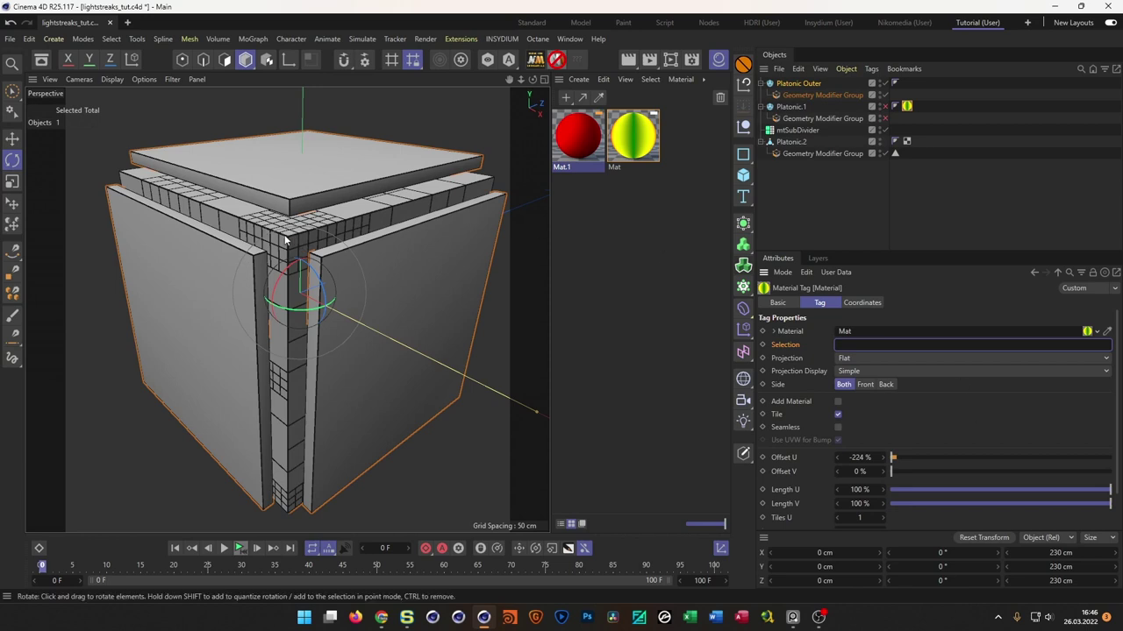
- Reset the Mat tag's Offset U to 0 % and set a keyframe
scroll(281, 238, "up", 8)
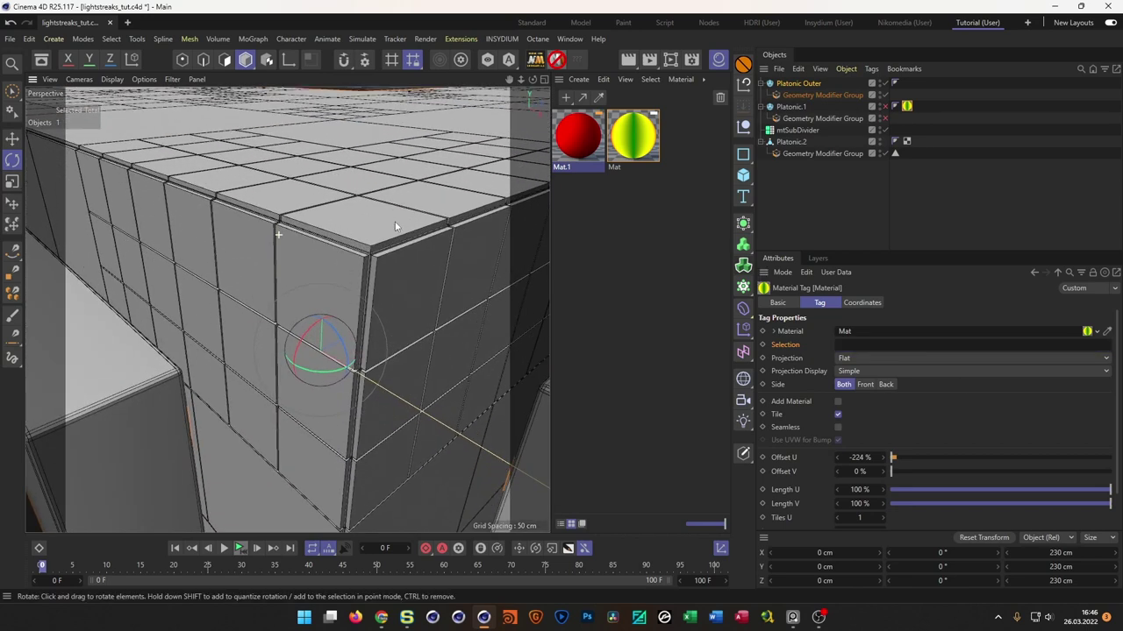
middle_click_drag(392, 251, 306, 237, "alt")
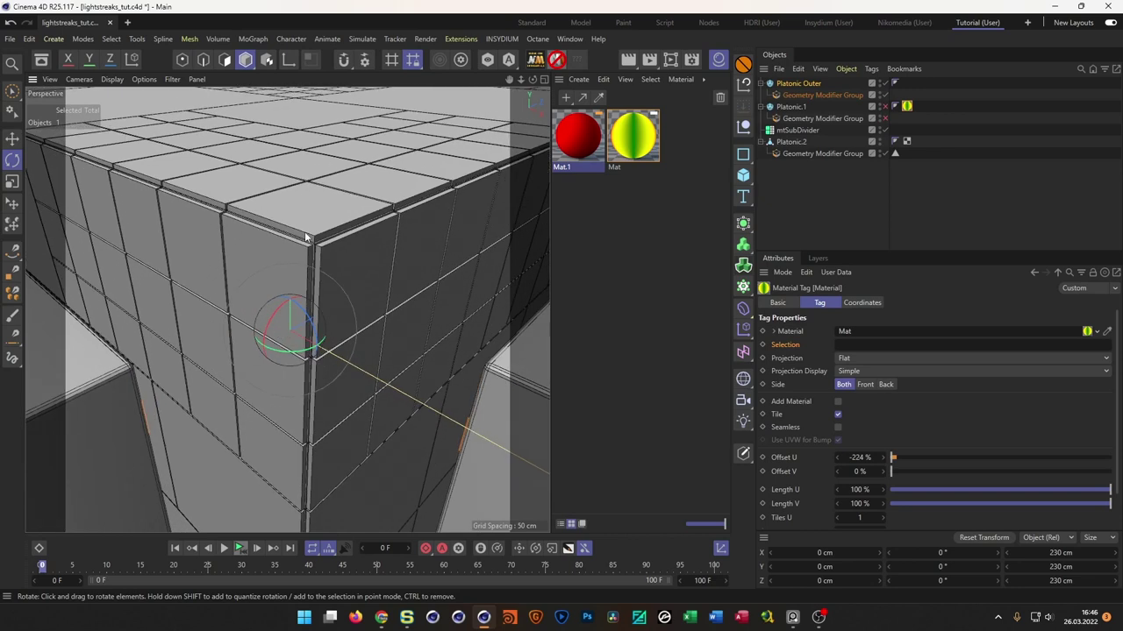
right_click(306, 237)
key("Escape")
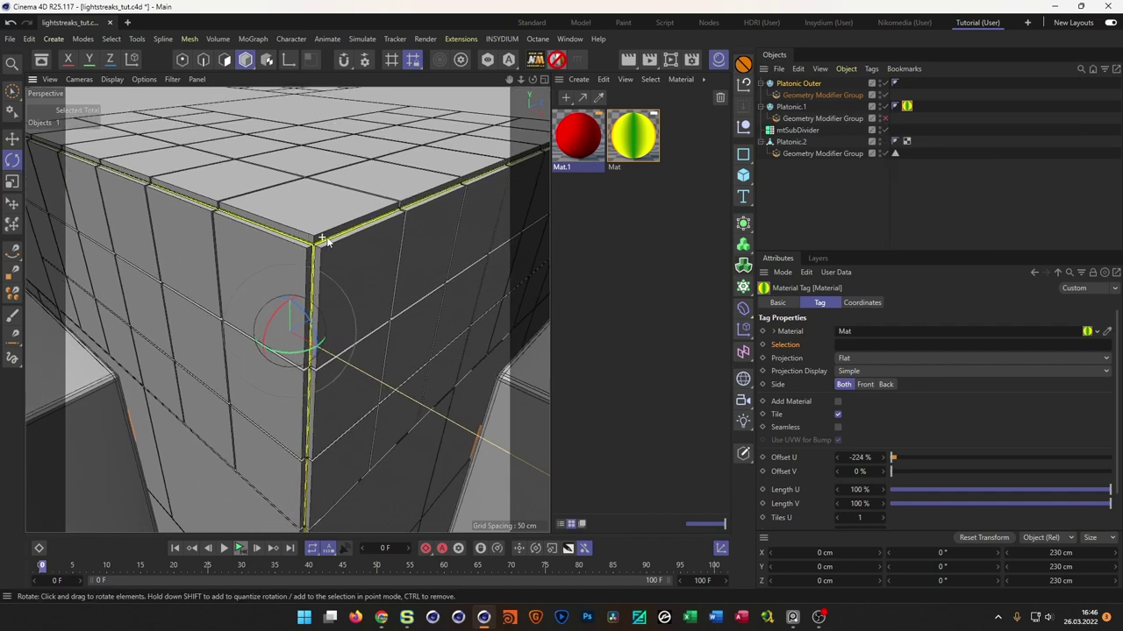
scroll(316, 241, "up", 3)
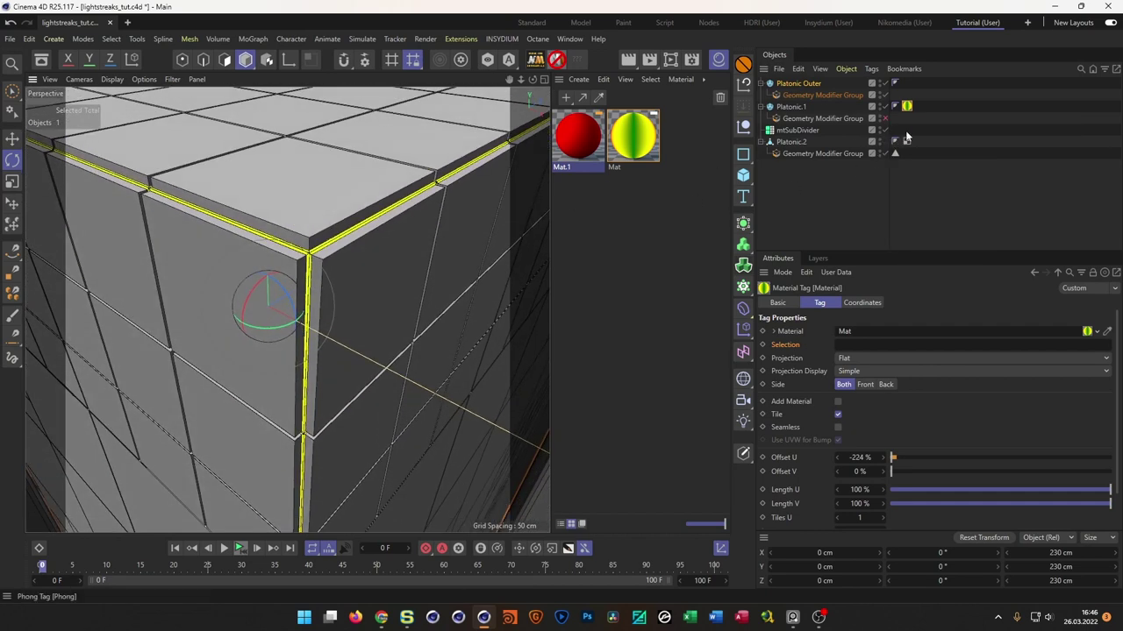
right_click(884, 459)
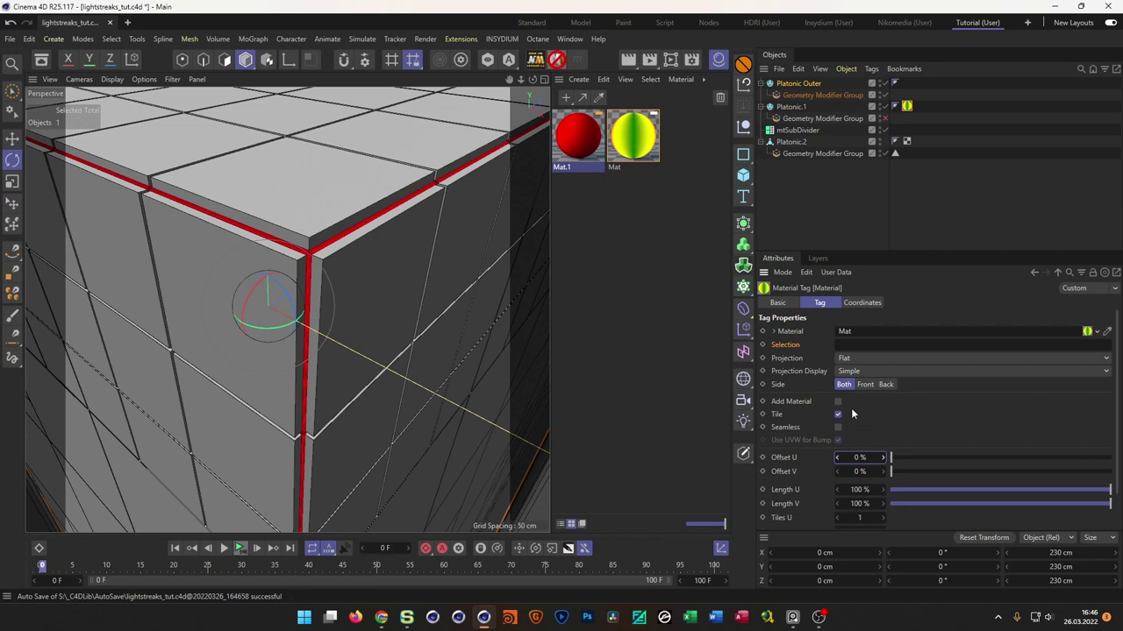
left_click(763, 458)
- Keyframe Offset U at -100 % at frame 100, then preview the streak animation
left_click(865, 457)
type("-100")
key("Return")
left_click(762, 457)
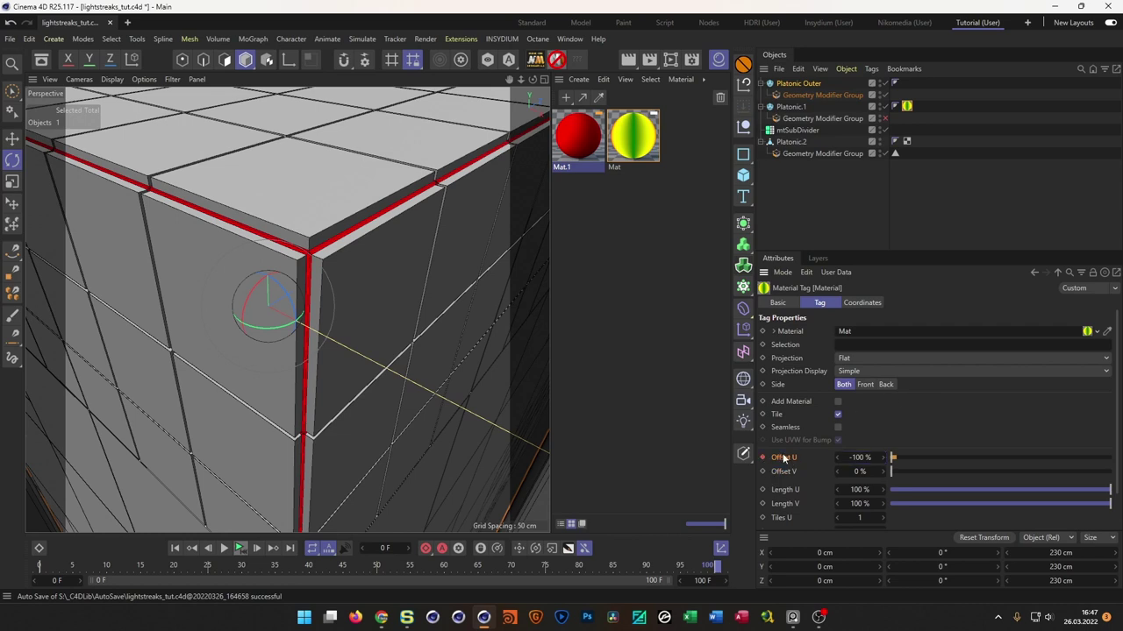
left_click(240, 548)
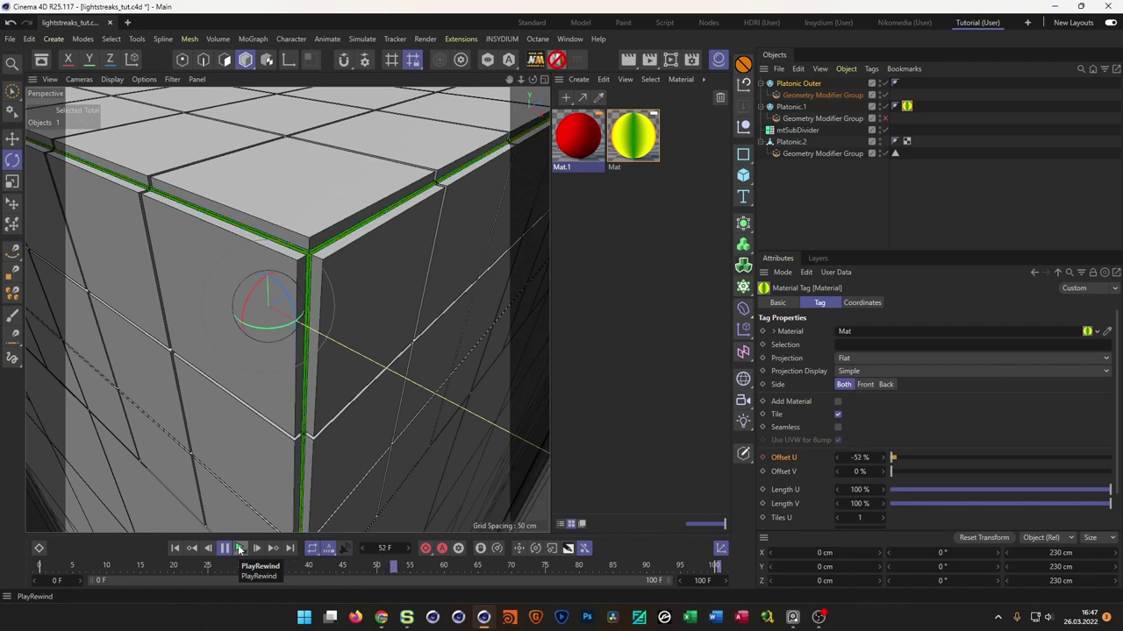
left_click(240, 550)
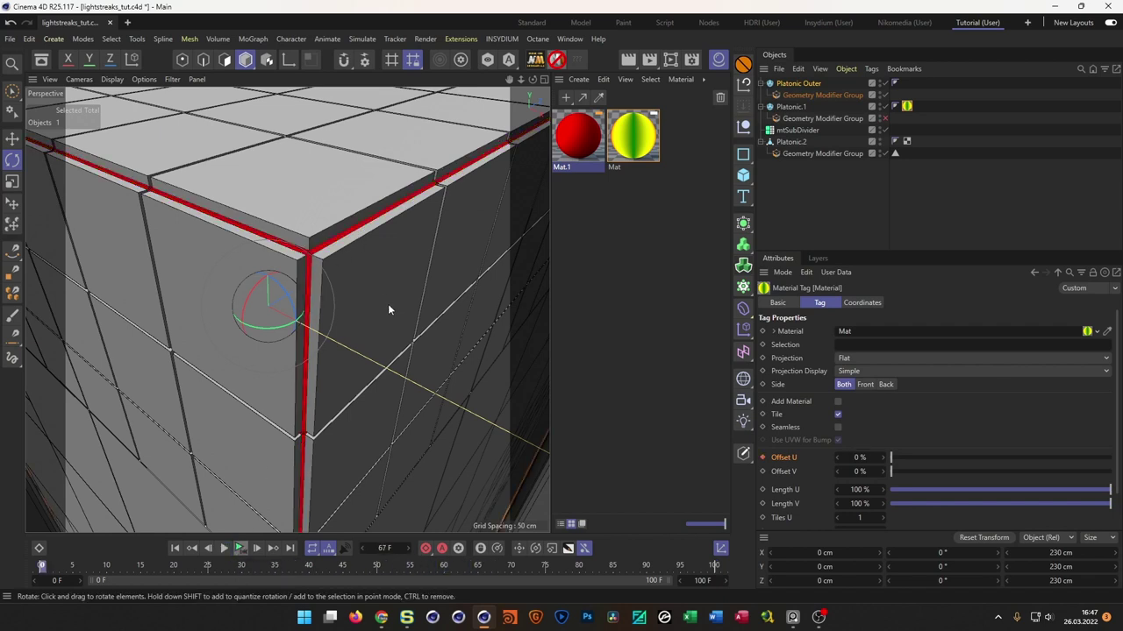
mouse_move(321, 228)
left_mouse_down("alt")
mouse_move(337, 219)
mouse_move(346, 229)
mouse_move(303, 239)
left_mouse_up("alt")
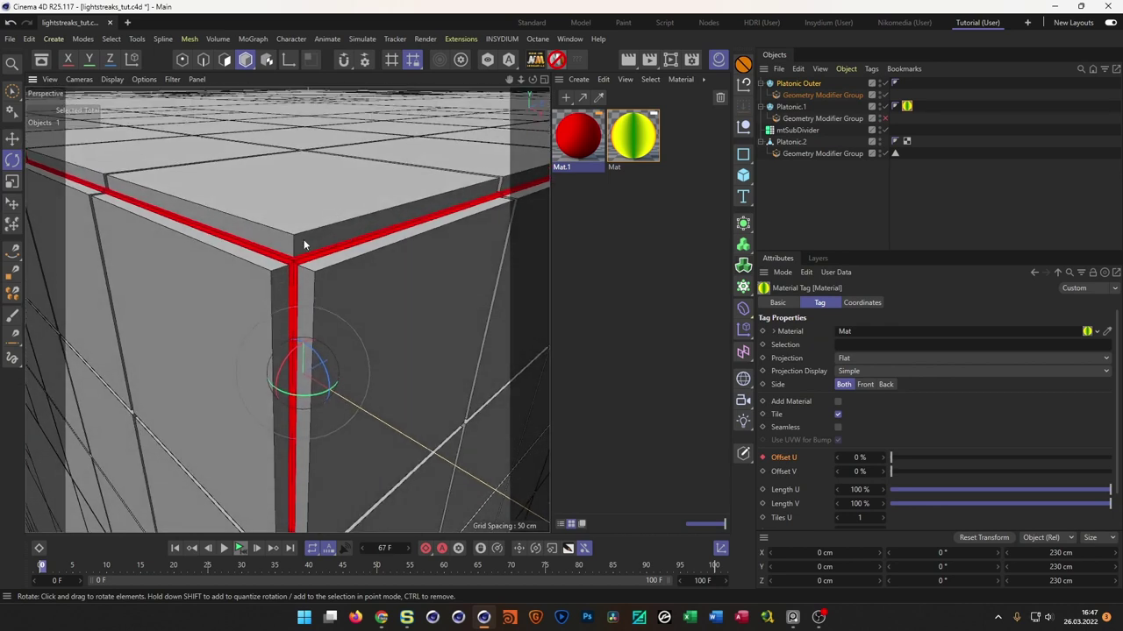
- Open Platonic.2's modifier group in the Node Editor and select the Extrude node
double_click(777, 153)
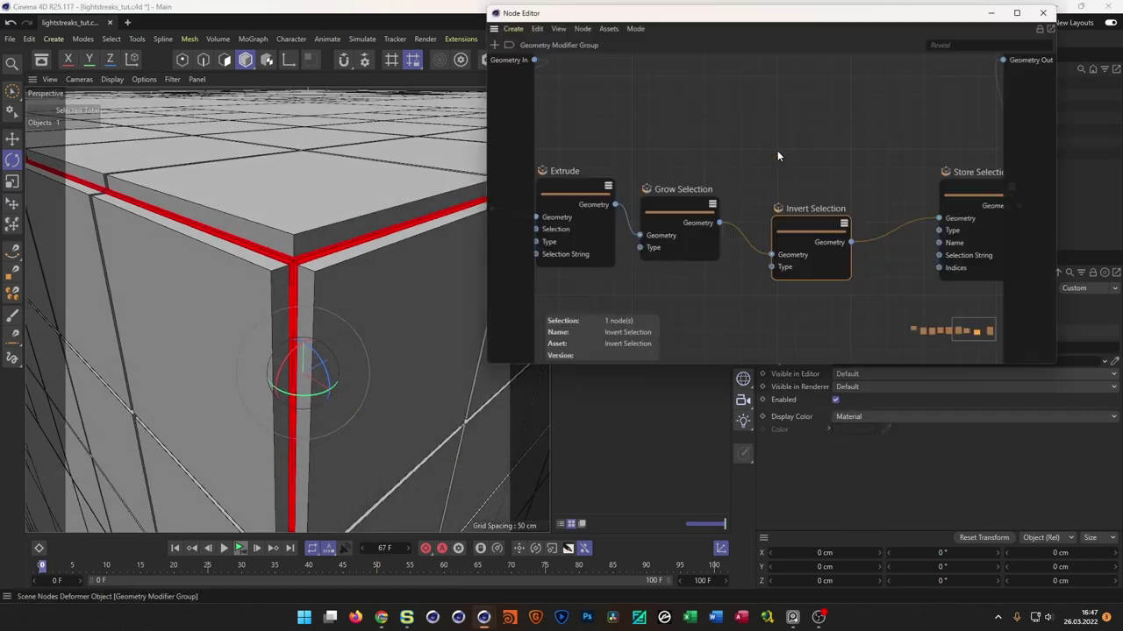
left_click_drag(833, 8, 786, 167)
middle_click_drag(863, 317, 593, 335)
middle_click_drag(528, 358, 916, 298)
left_click(642, 308)
left_click_drag(733, 174, 446, 363)
- Set the Extrude node's Offset to 0.1 cm
double_click(866, 421)
type("0.1")
key("Return")
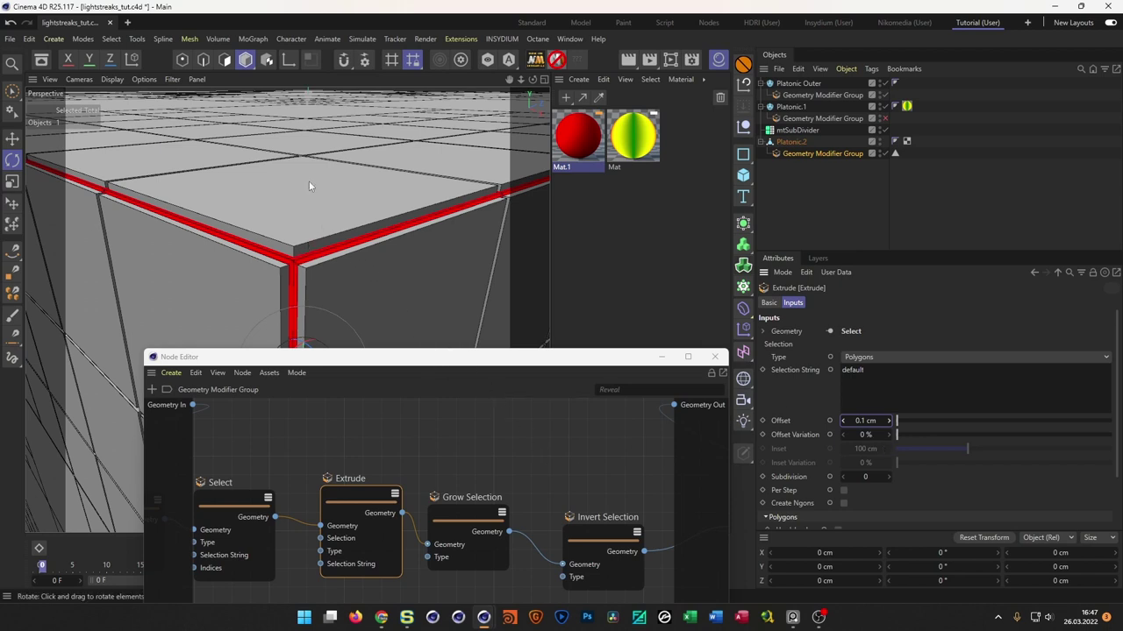
left_click_drag(359, 361, 418, 333)
mouse_move(482, 475)
middle_mouse_down()
mouse_move(258, 449)
mouse_move(319, 445)
mouse_move(470, 479)
middle_mouse_up()
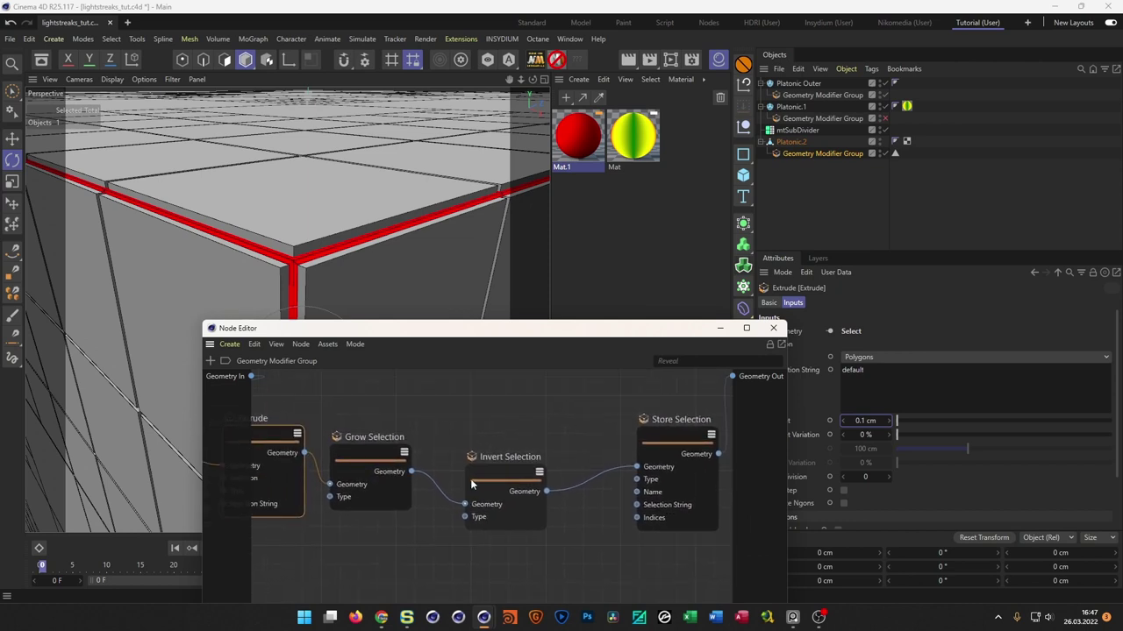
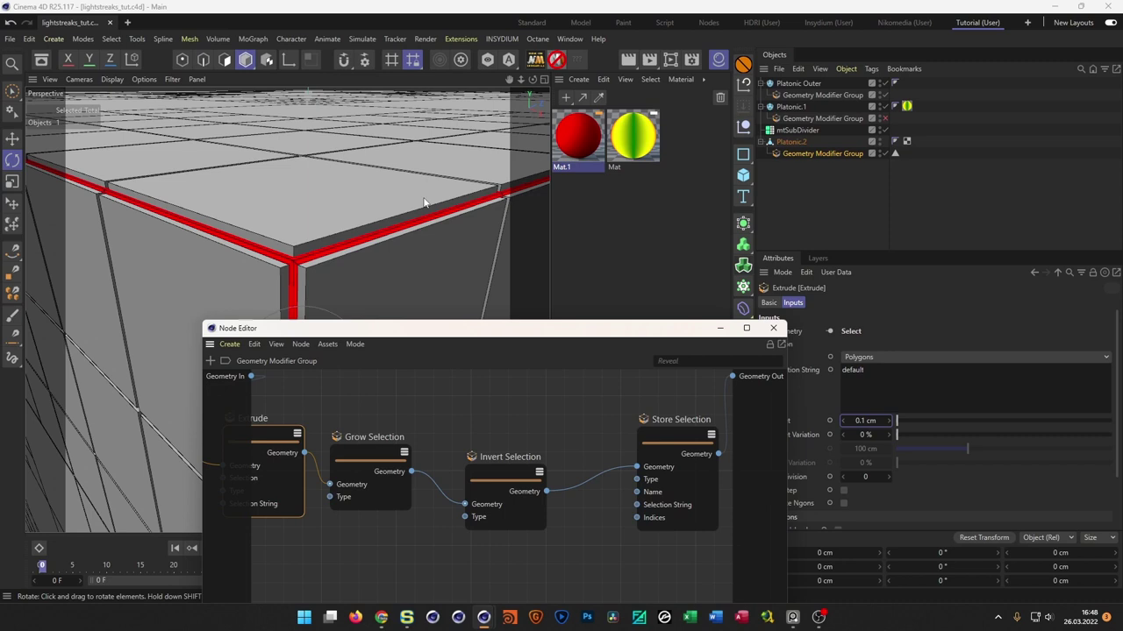
- Orbit and zoom the viewport around the red-edged cube corner
left_click_drag(353, 232, 246, 253, "alt")
scroll(361, 218, "up", 8)
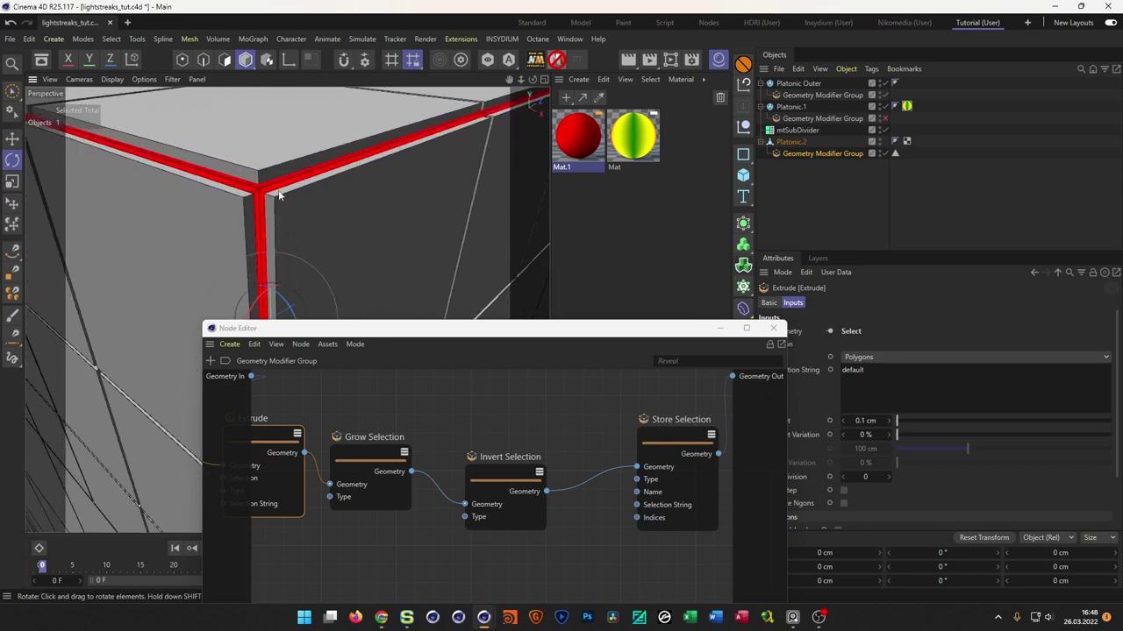
scroll(275, 200, "down", 1)
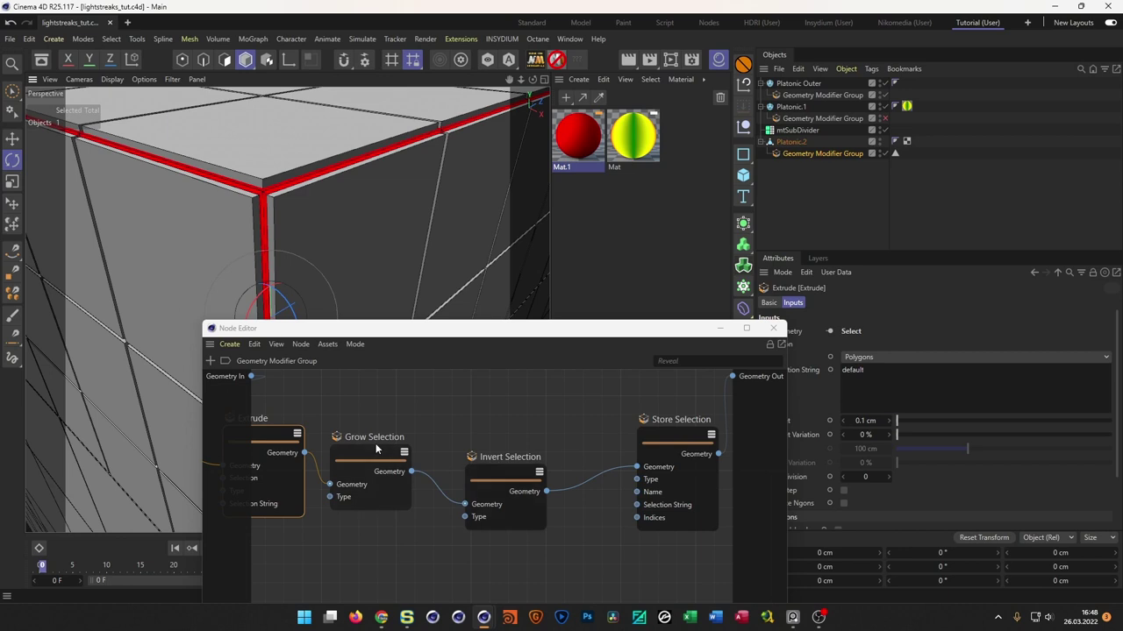
- Frame the whole Select-to-Store Selection node chain, nudge Extrude, and show the Geometry Modifier Group's properties
middle_click_drag(679, 428, 664, 411)
scroll(663, 412, "down", 5)
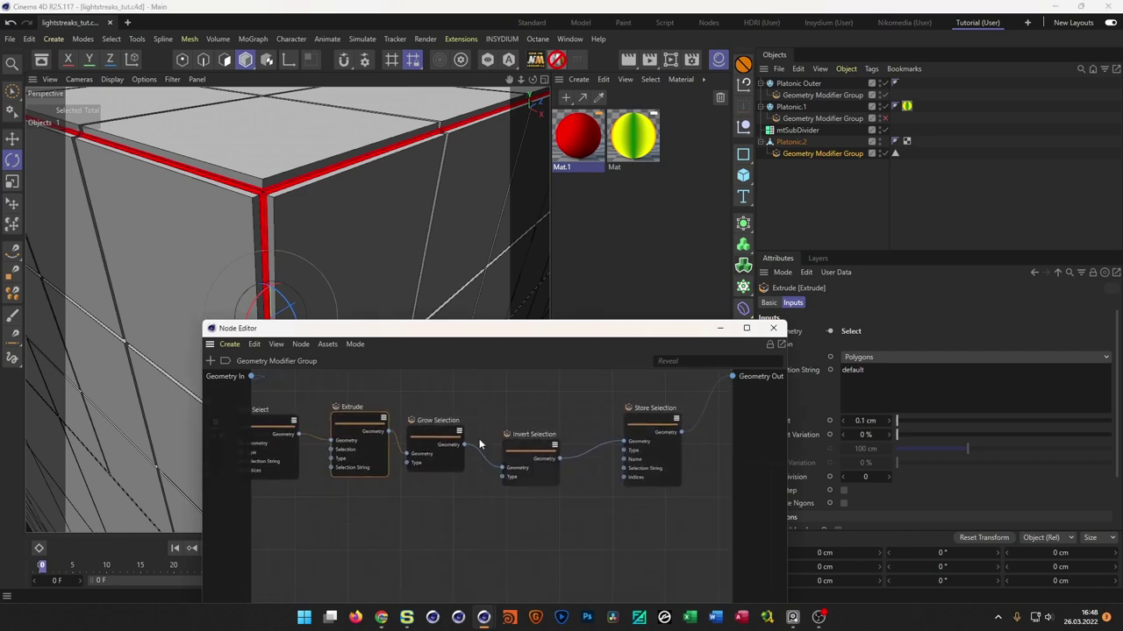
middle_click_drag(414, 409, 483, 411)
middle_click_drag(547, 428, 470, 444)
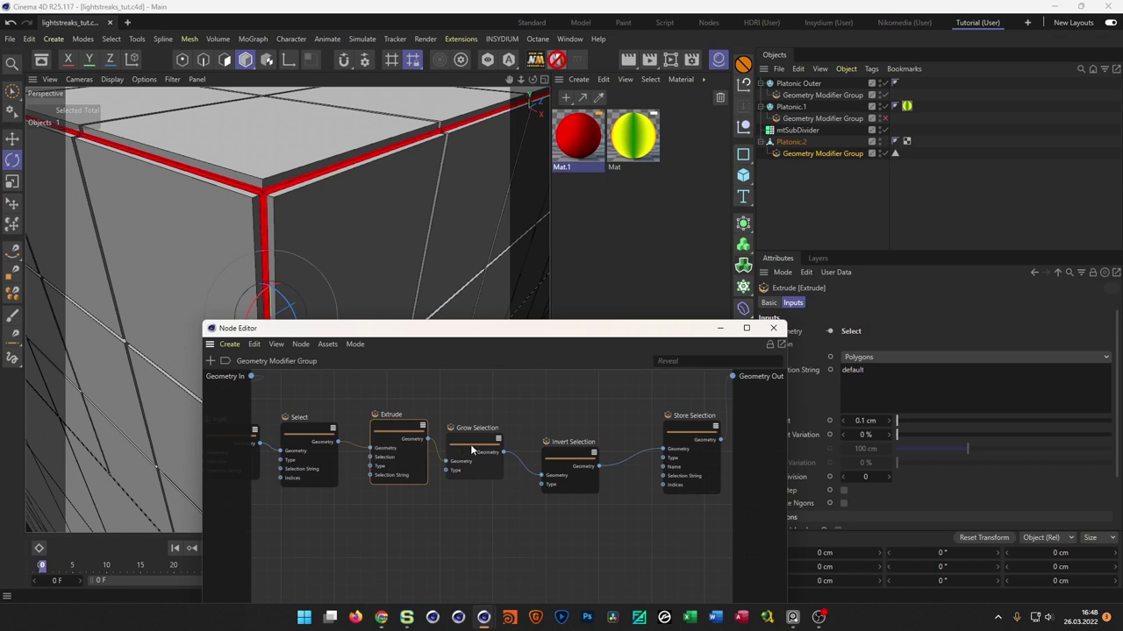
left_click_drag(398, 421, 383, 425)
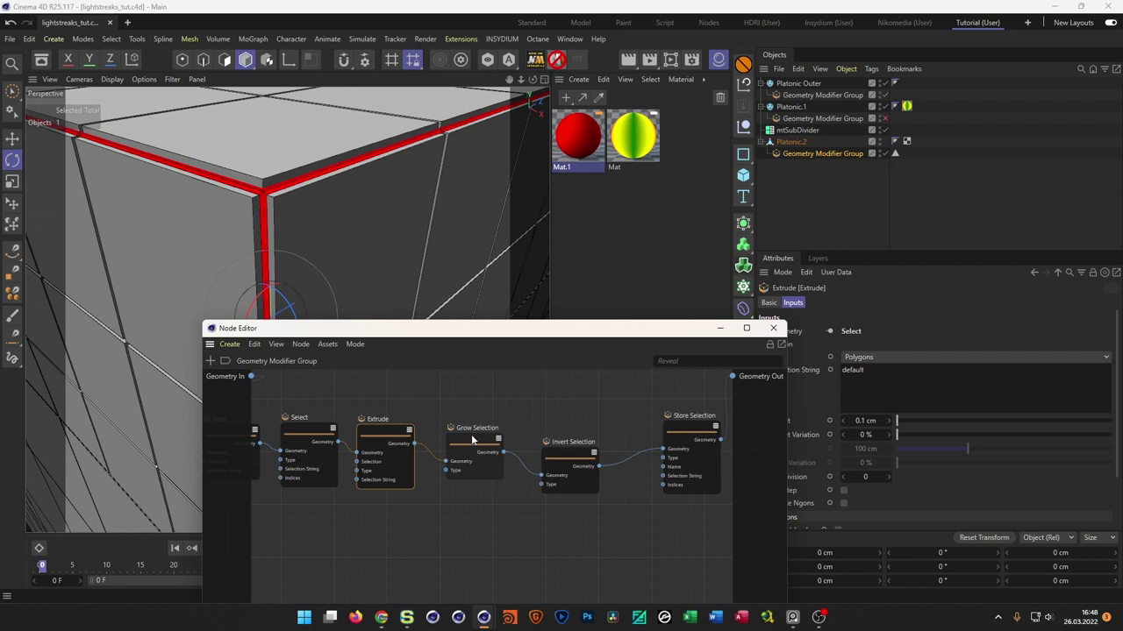
left_click(809, 152)
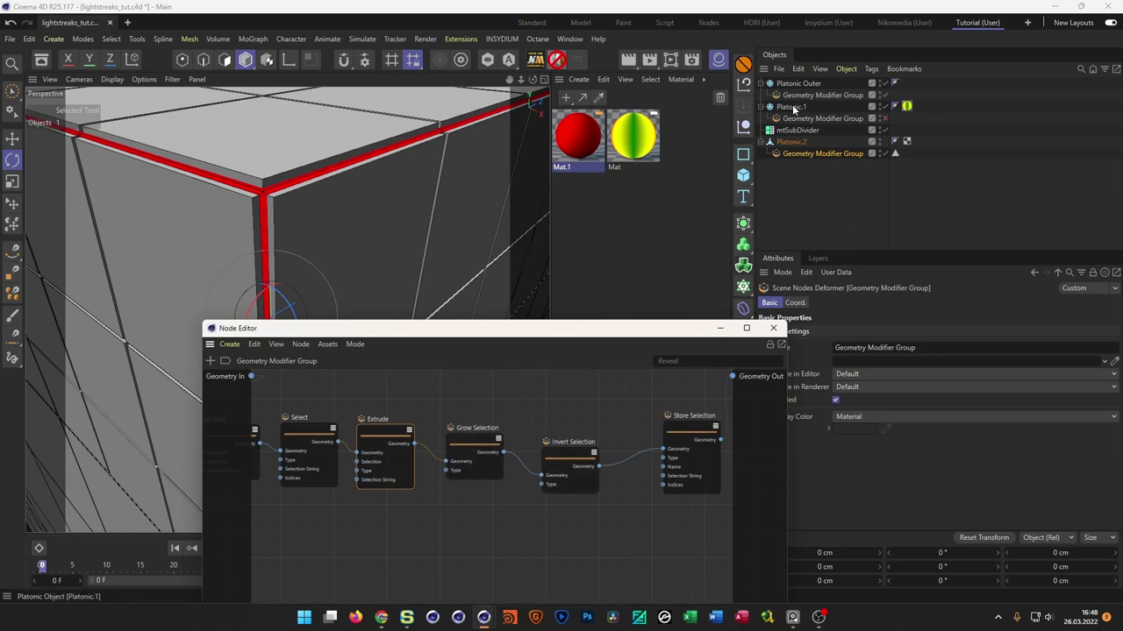
- Delete the Grow Selection and Invert Selection nodes and place Select and Extrude side by side
left_click_drag(460, 538, 583, 429)
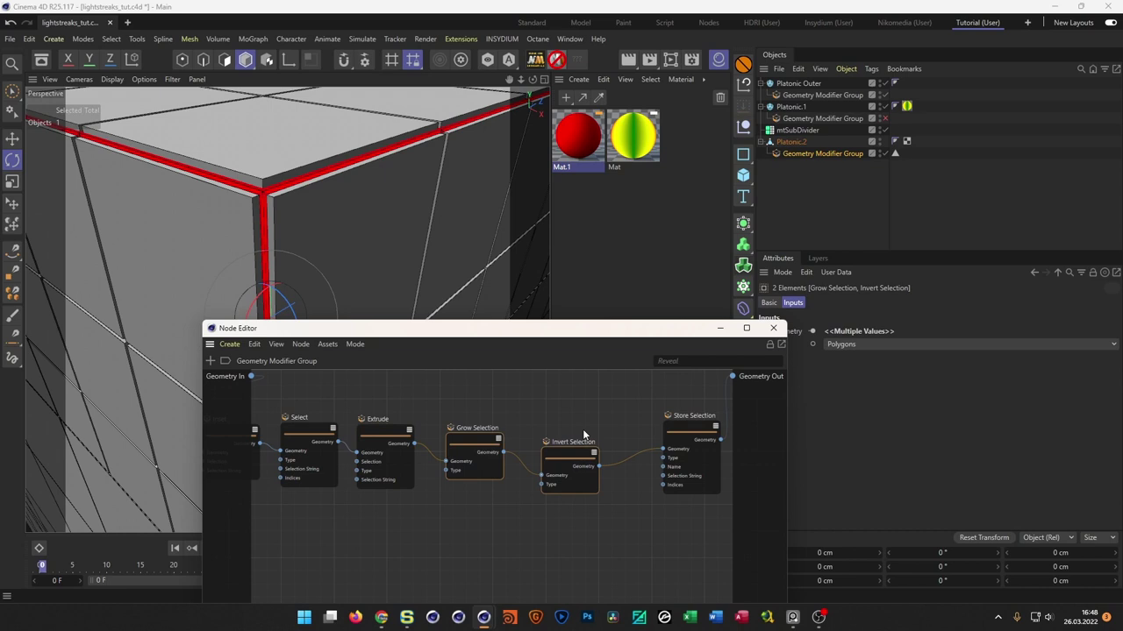
key("Delete")
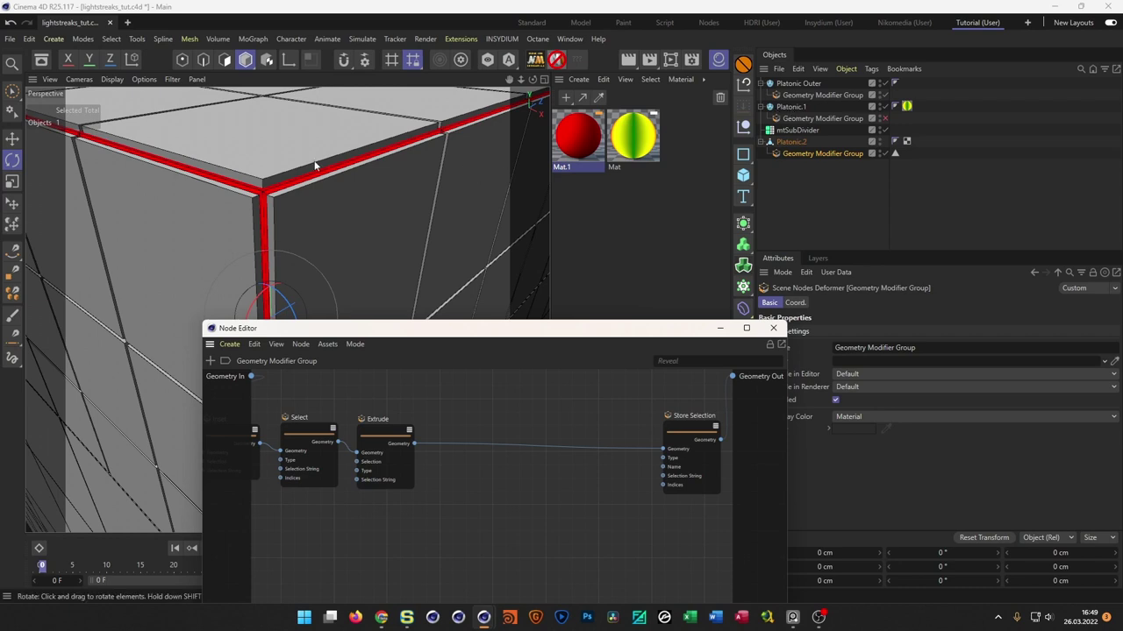
left_click_drag(383, 434, 431, 425)
left_click_drag(325, 428, 350, 423)
middle_click_drag(371, 478, 392, 471)
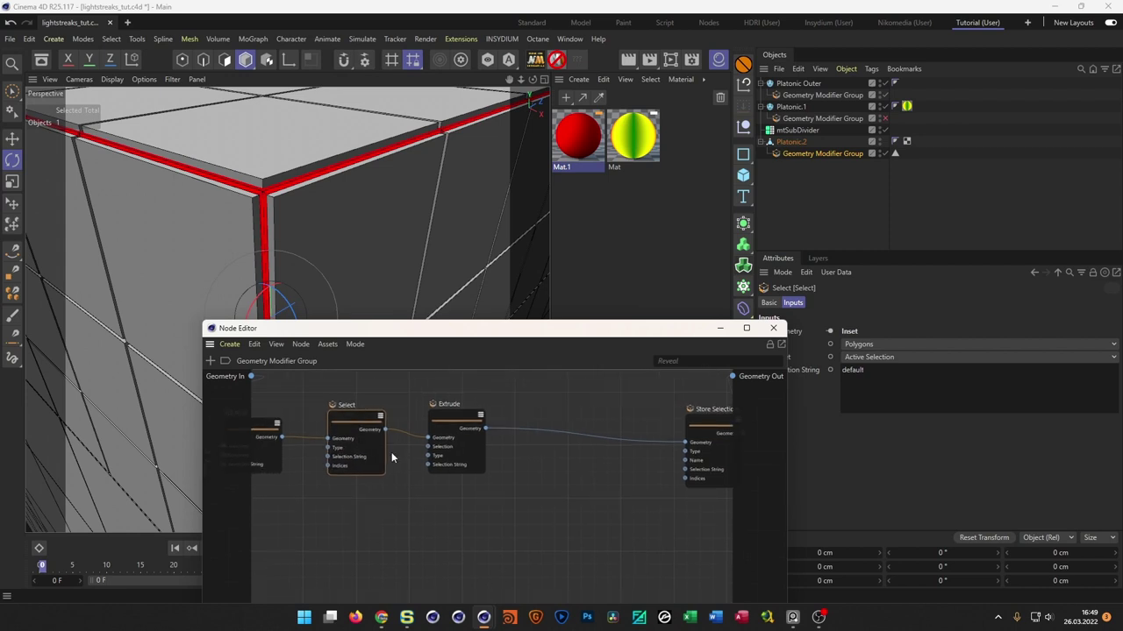
left_click_drag(350, 419, 335, 415)
left_click_drag(452, 419, 419, 414)
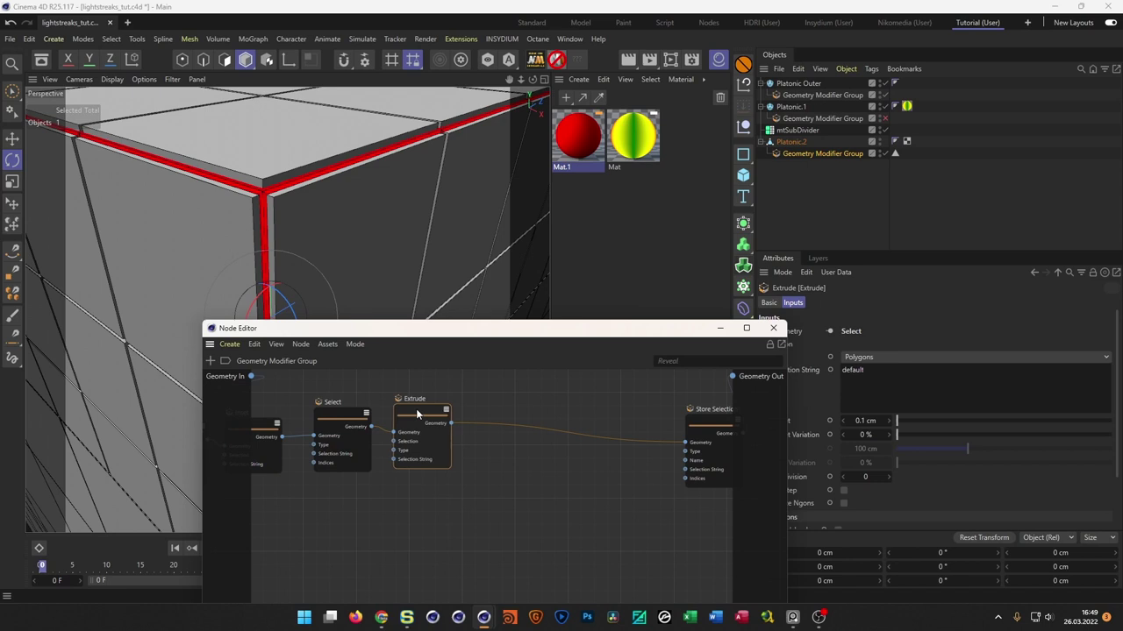
left_click(635, 509)
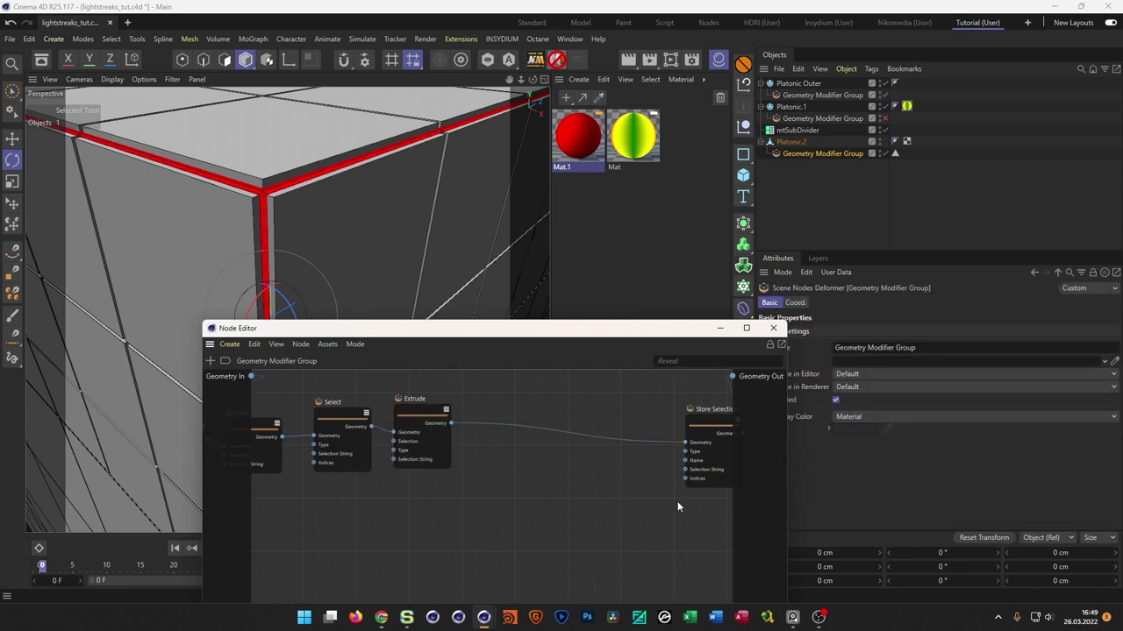
double_click(676, 506)
- Add a Chamfer node to the graph via the 'cham' node search
left_click_drag(759, 491, 855, 307)
type("cham")
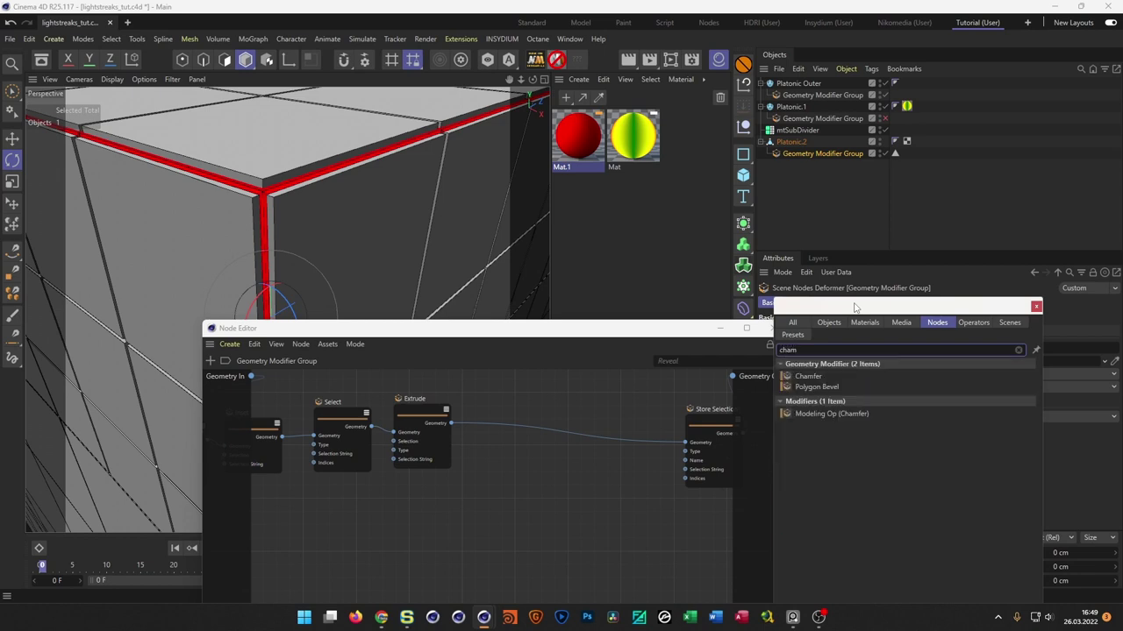
left_click(812, 378)
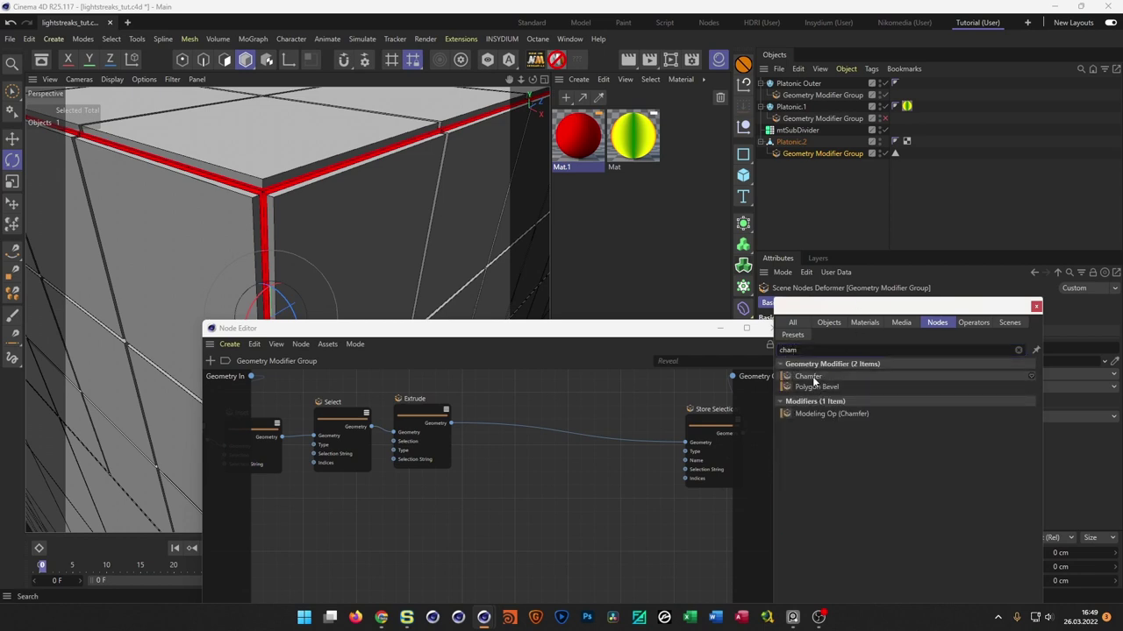
left_click(557, 492)
left_click(1036, 306)
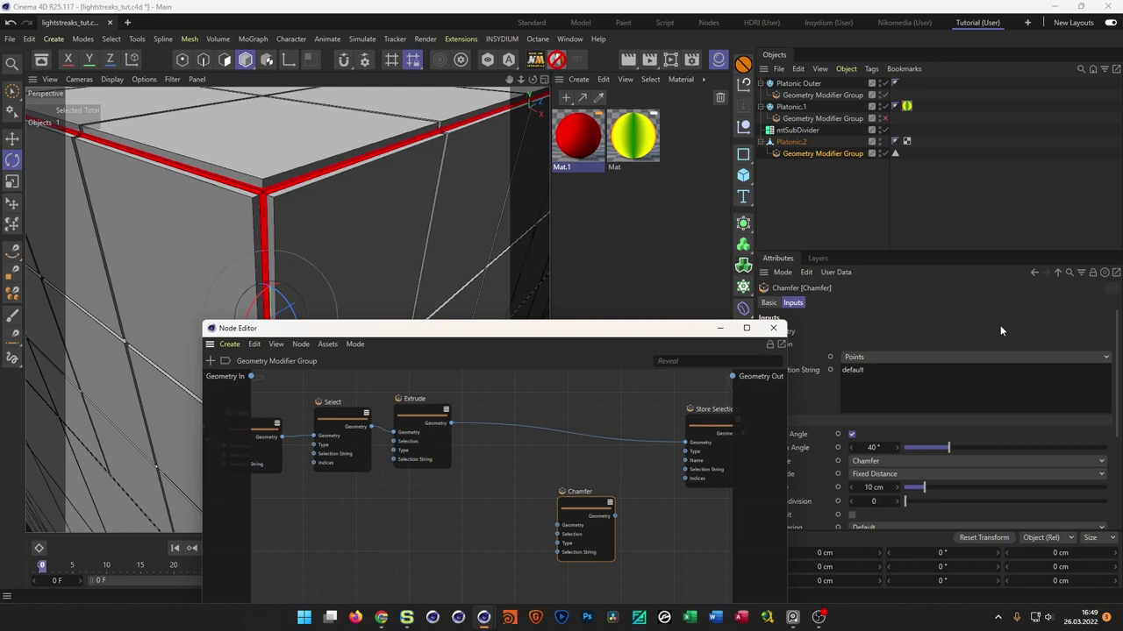
left_click_drag(654, 337, 543, 378)
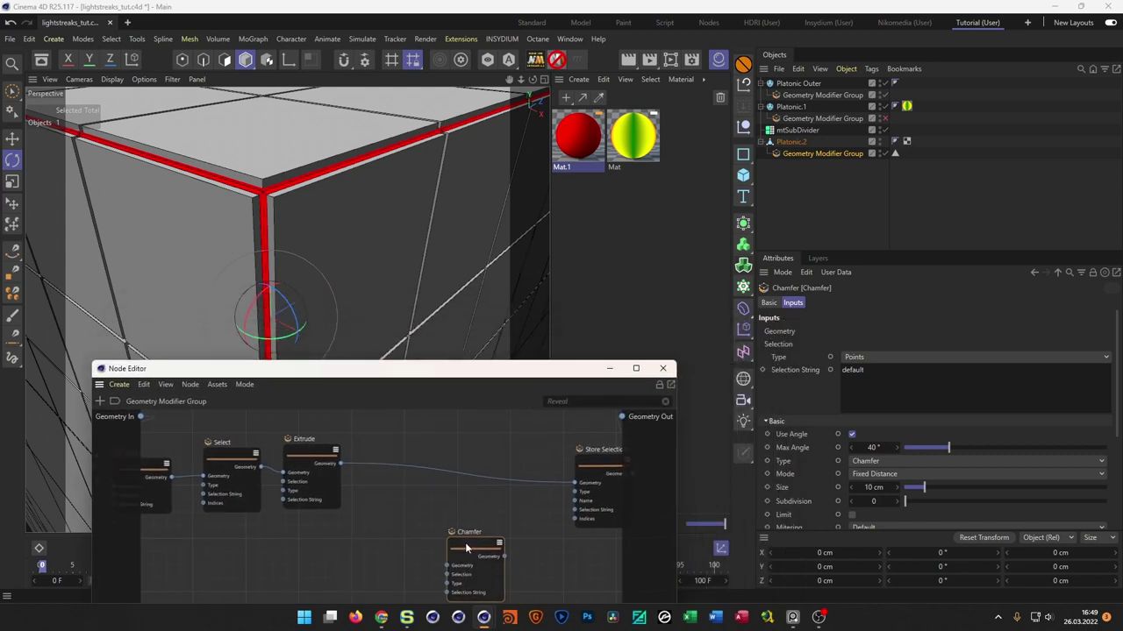
- Set the Chamfer to Edges, 0.05 cm size, subdivision 1, and wire it between Extrude and Store Selection
left_click(863, 358)
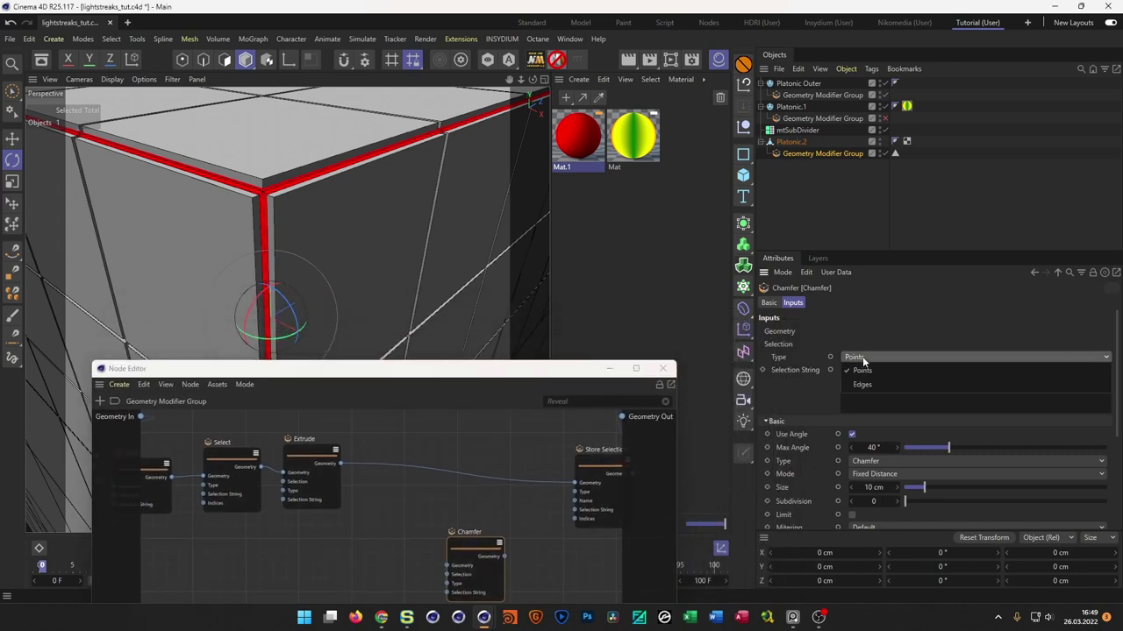
left_click(873, 389)
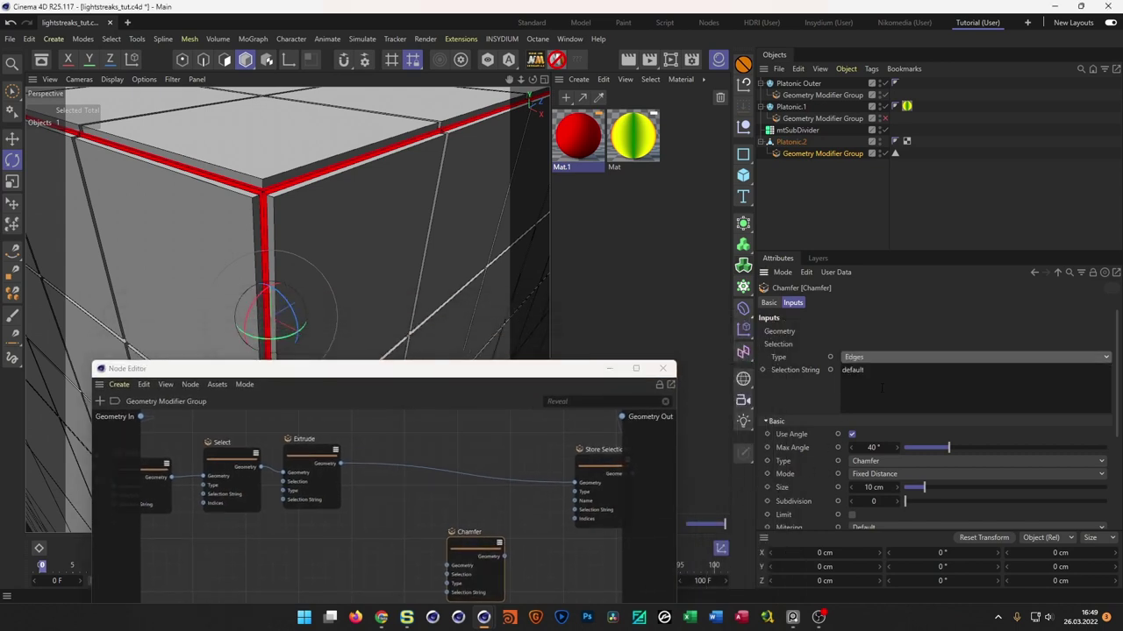
left_click(877, 487)
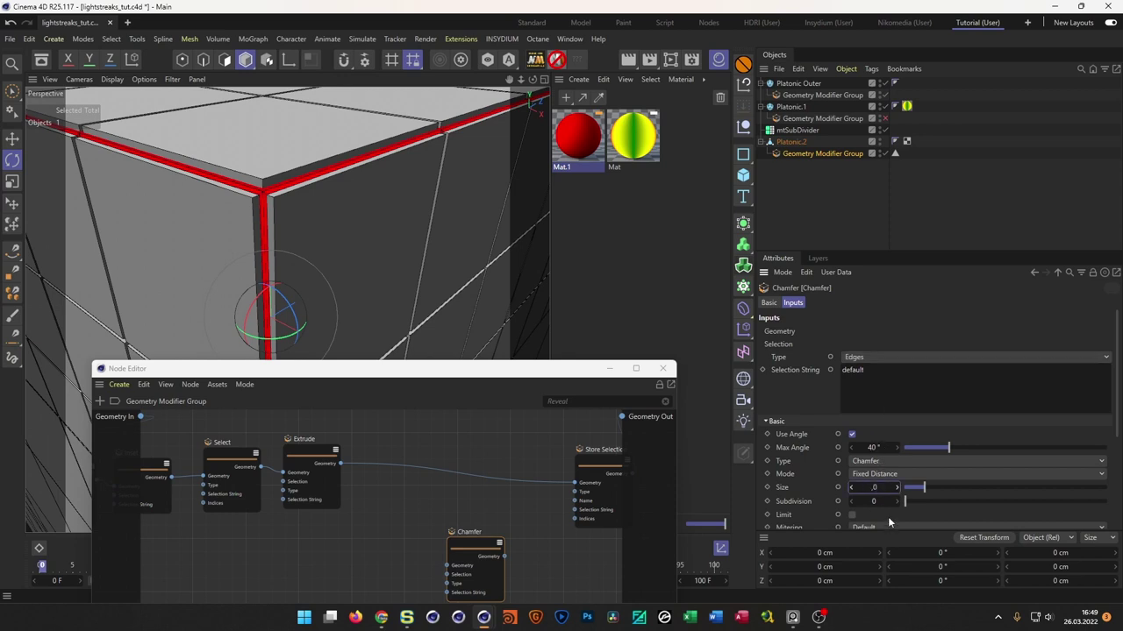
type(",05")
left_click(897, 501)
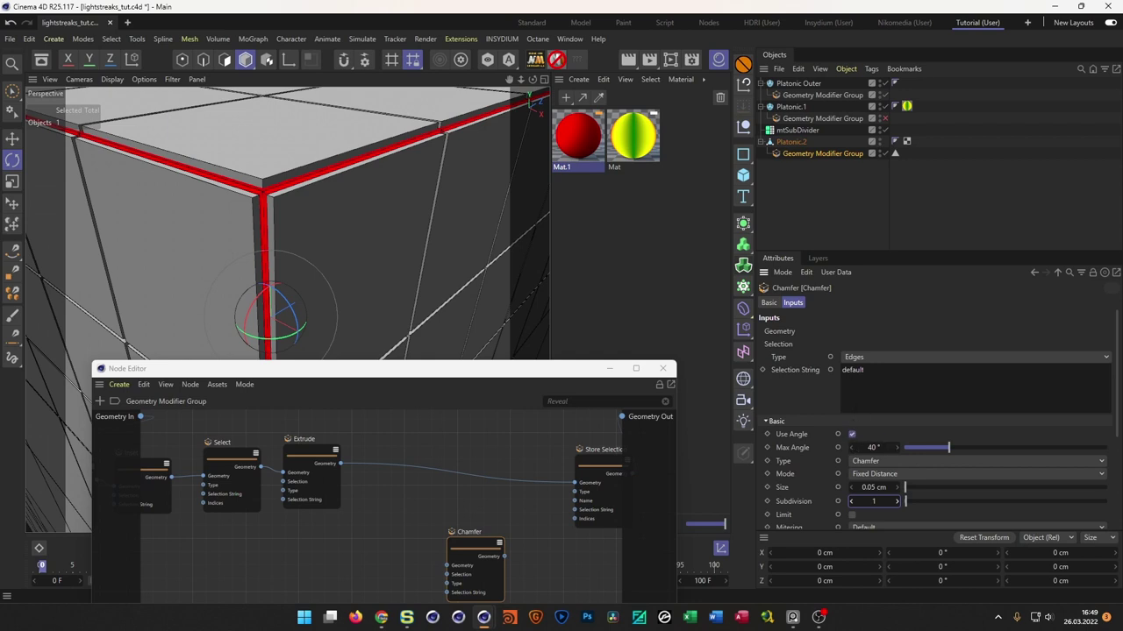
left_click_drag(543, 367, 573, 371)
mouse_move(584, 488)
left_mouse_down()
mouse_move(470, 567)
mouse_move(477, 579)
mouse_move(578, 520)
mouse_move(604, 487)
left_mouse_up()
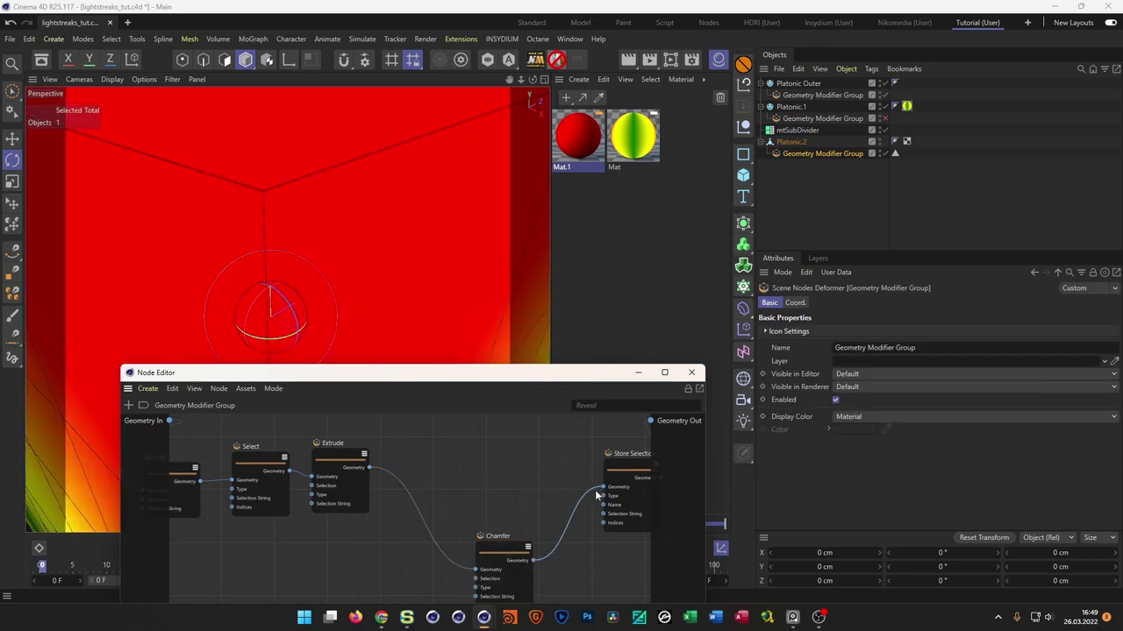
- Change the Chamfer to 0.02 cm size with subdivision 2
left_click_drag(267, 171, 297, 193, "alt")
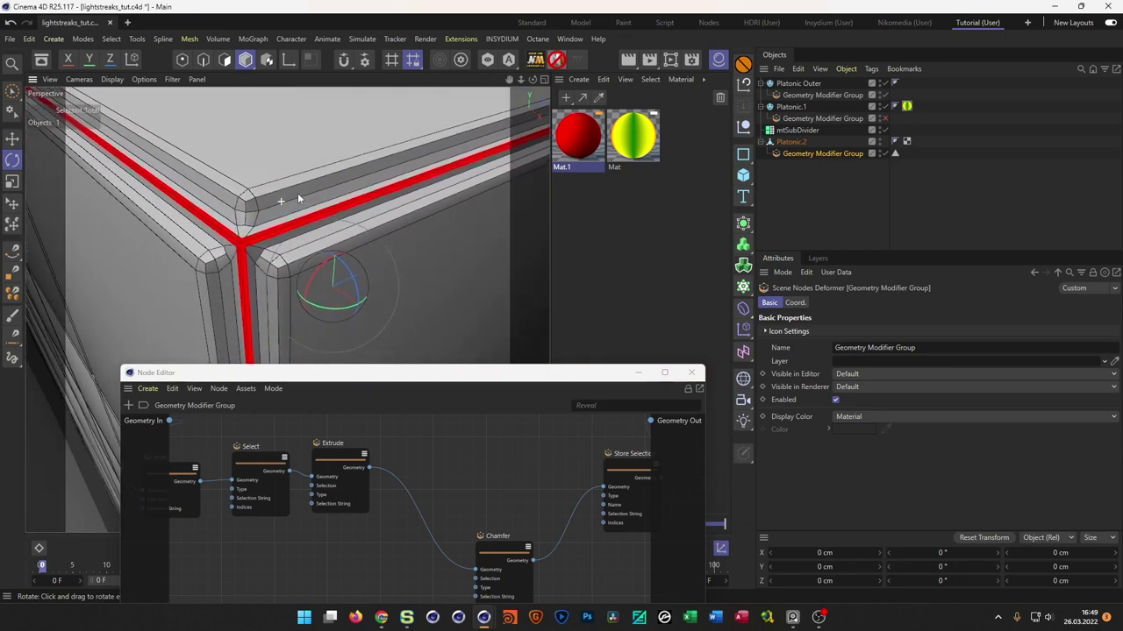
left_click_drag(508, 554, 469, 458)
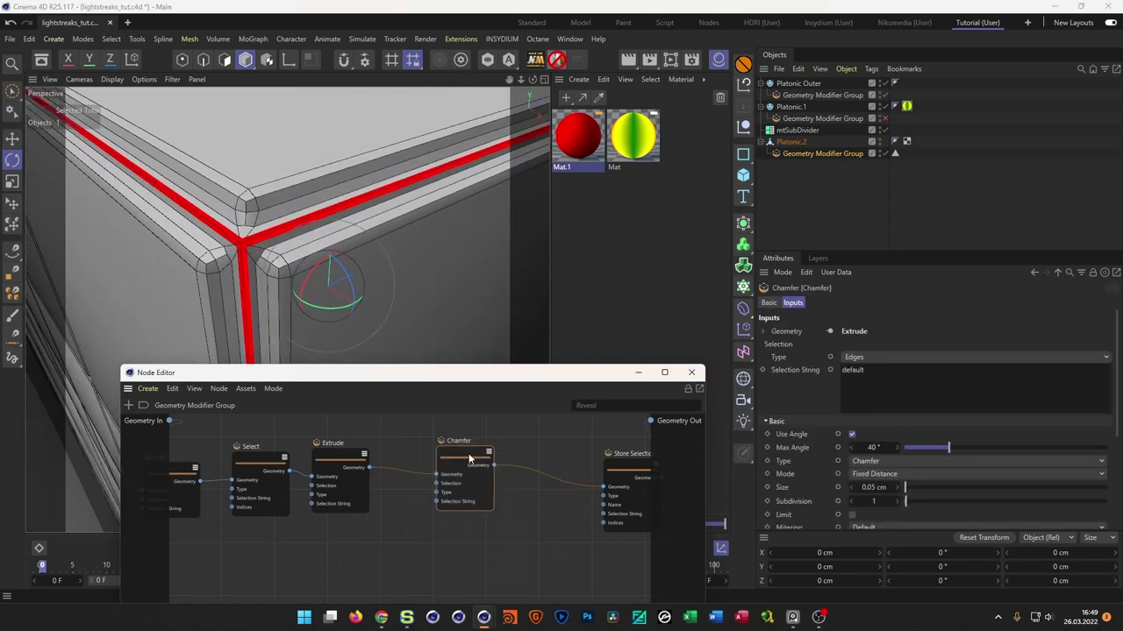
left_click(873, 488)
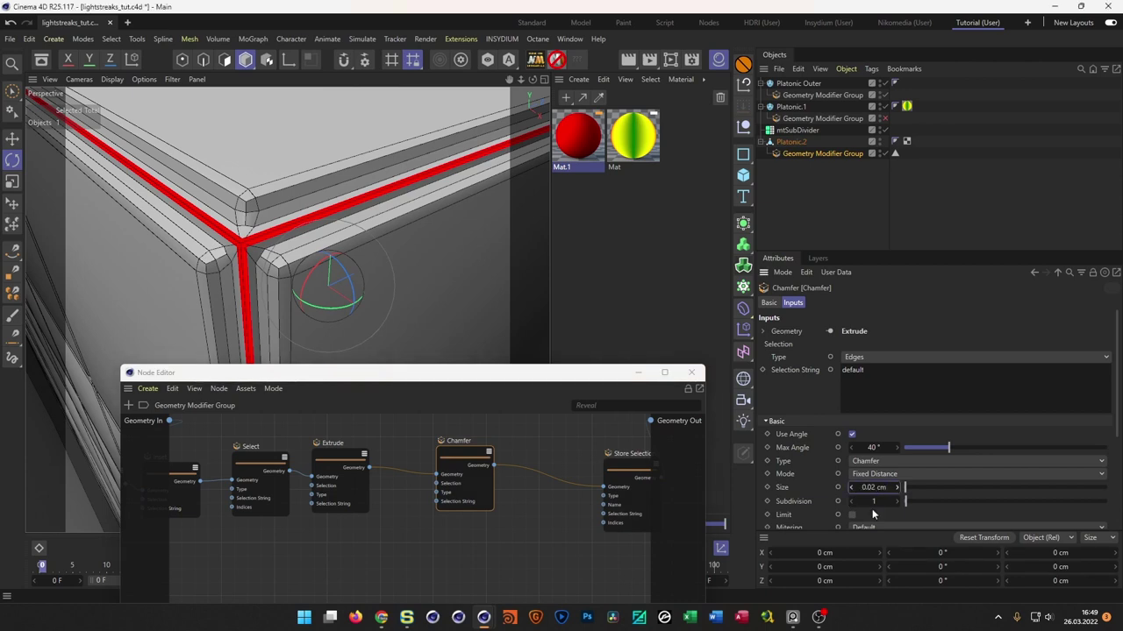
key("Return")
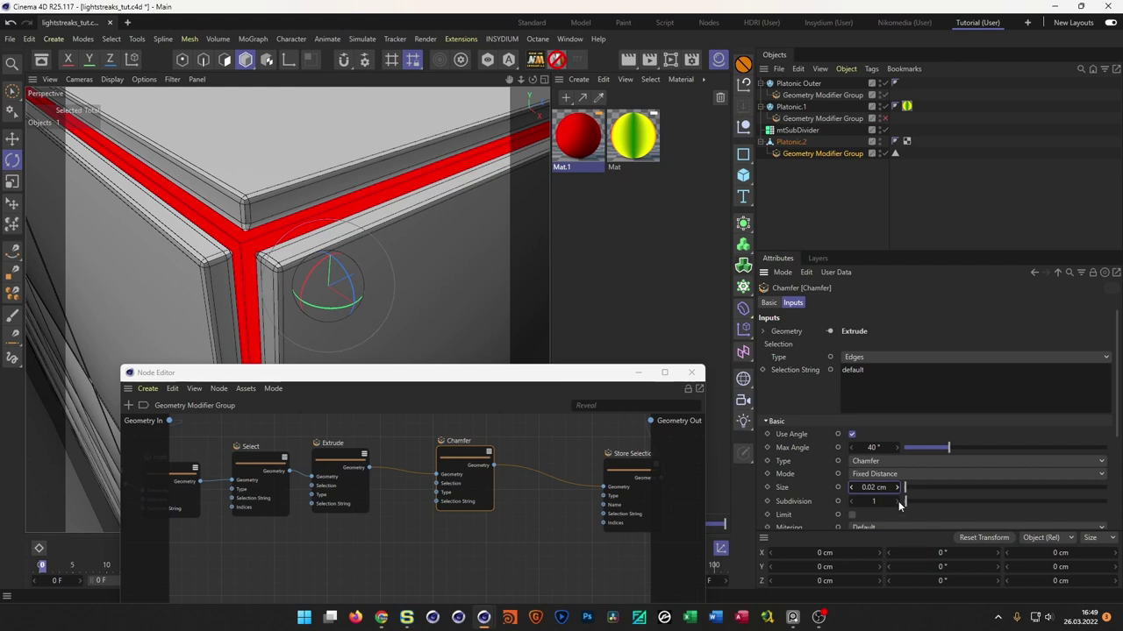
left_click(898, 504)
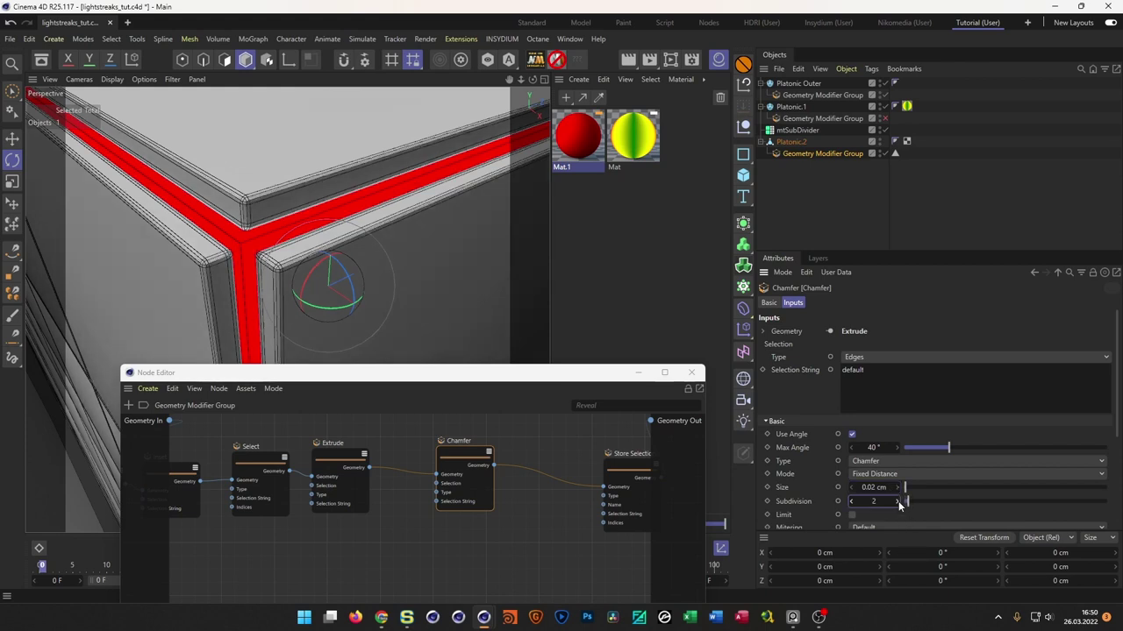
- Turn on Shading Break Rounding in the chamfer's Shaping options
left_click_drag(400, 276, 326, 259, "alt")
mouse_move(396, 216)
left_mouse_down("alt")
mouse_move(444, 199)
mouse_move(392, 216)
mouse_move(411, 210)
left_mouse_up("alt")
left_click_drag(461, 451, 451, 447)
left_click_drag(868, 253, 891, 77)
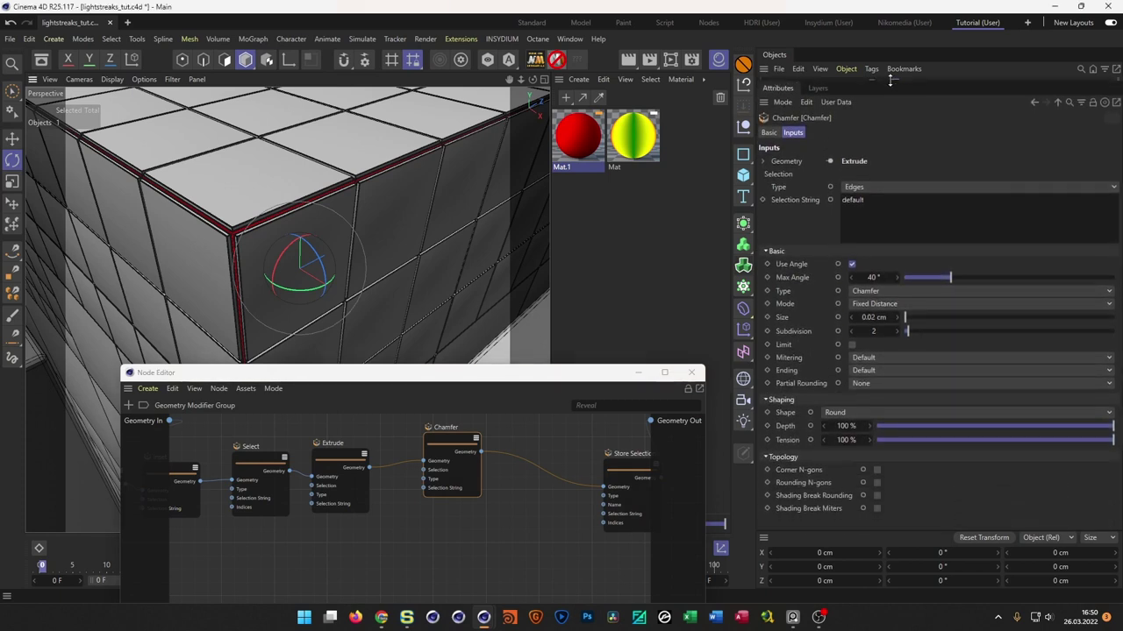
left_click(877, 496)
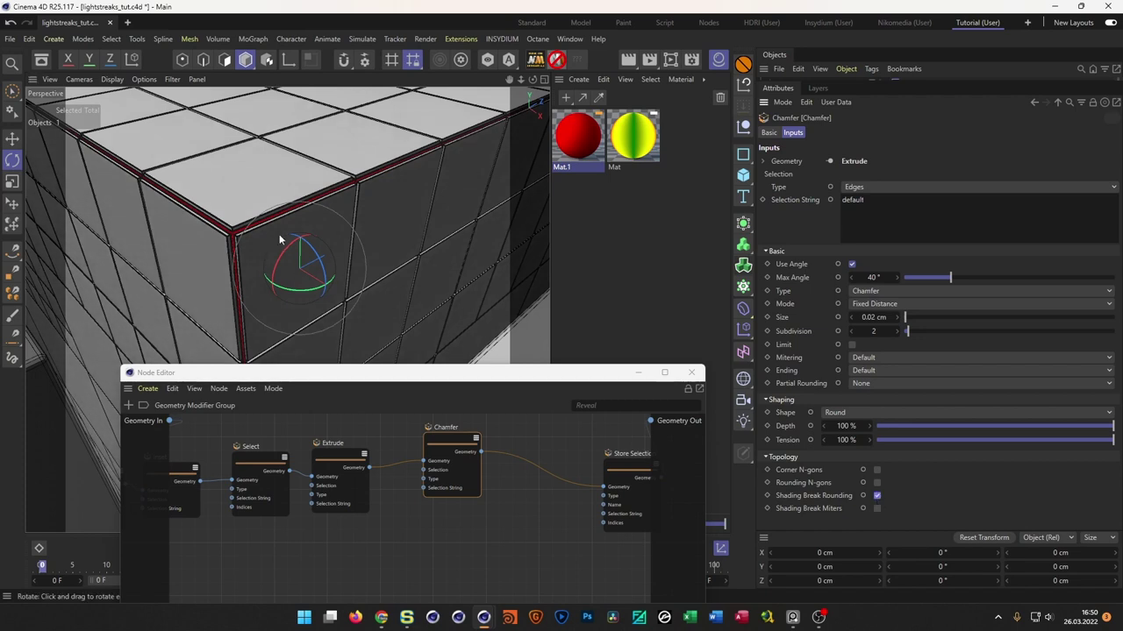
- Close the Node Editor, view the whole chamfered cube corner, and show the object list above the attributes
left_click_drag(358, 244, 476, 294, "alt")
scroll(456, 282, "up", 5)
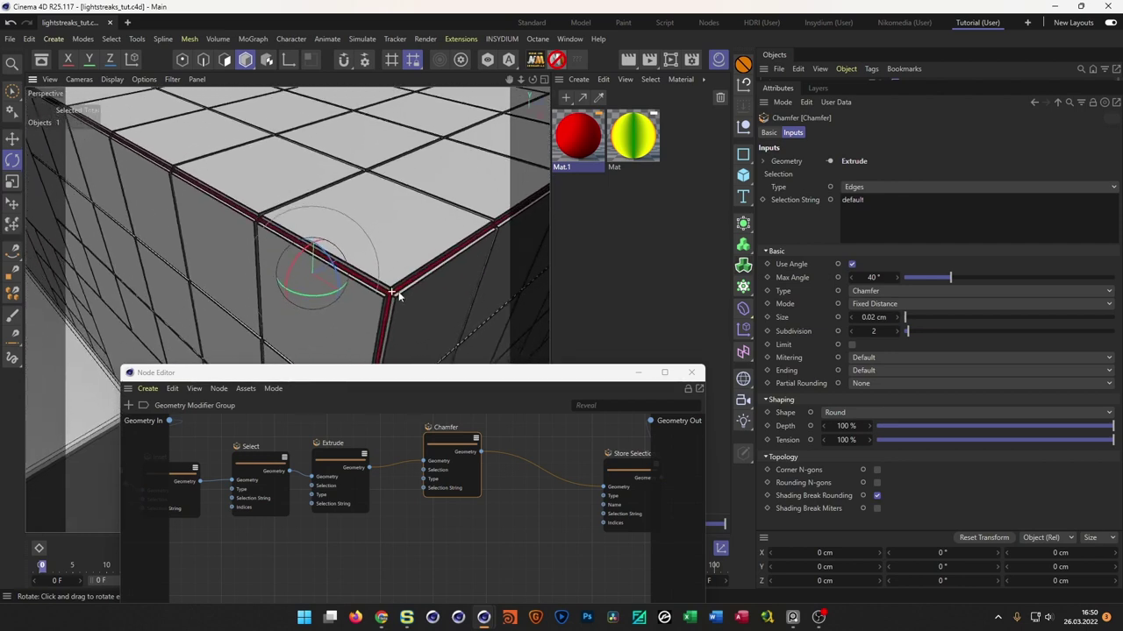
scroll(436, 274, "down", 5)
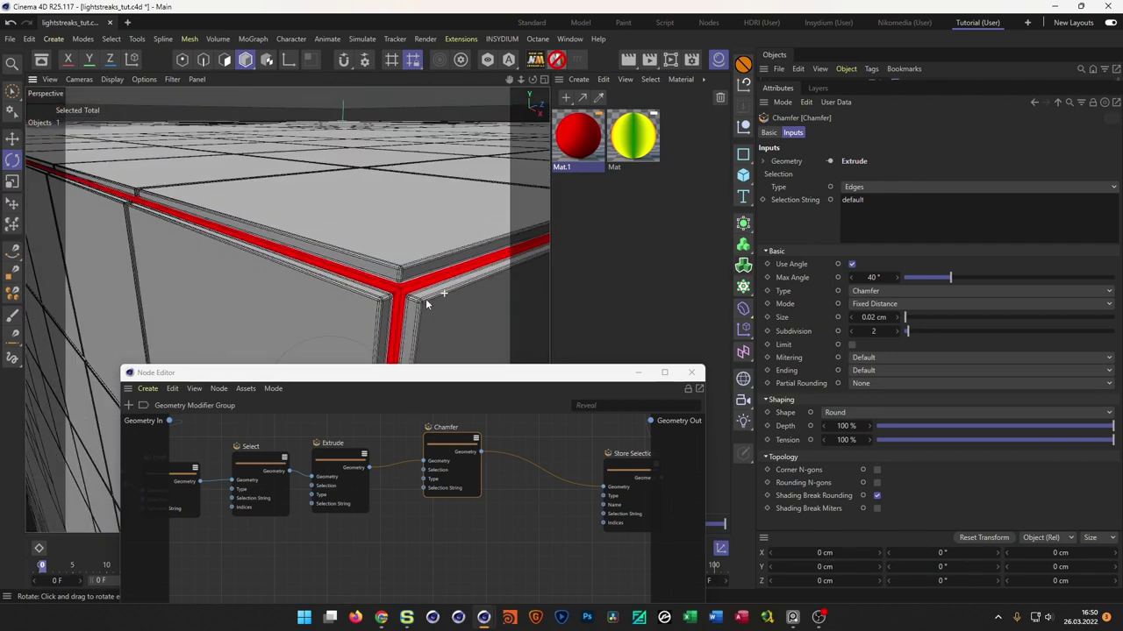
left_click_drag(406, 309, 228, 298, "alt")
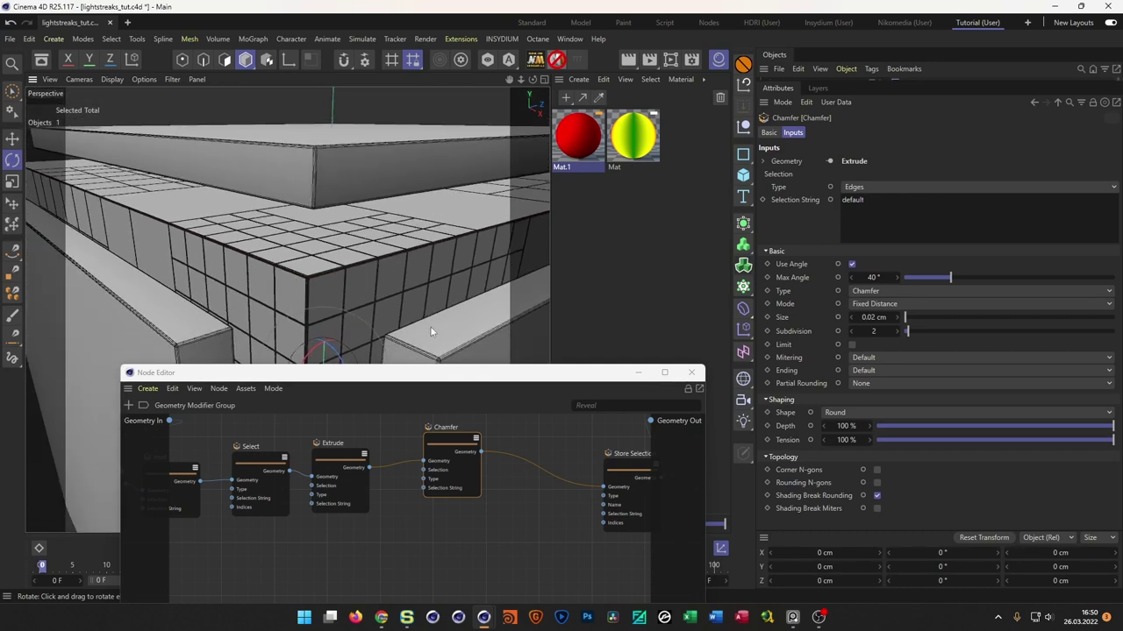
left_click(691, 374)
left_click_drag(354, 279, 269, 266, "alt")
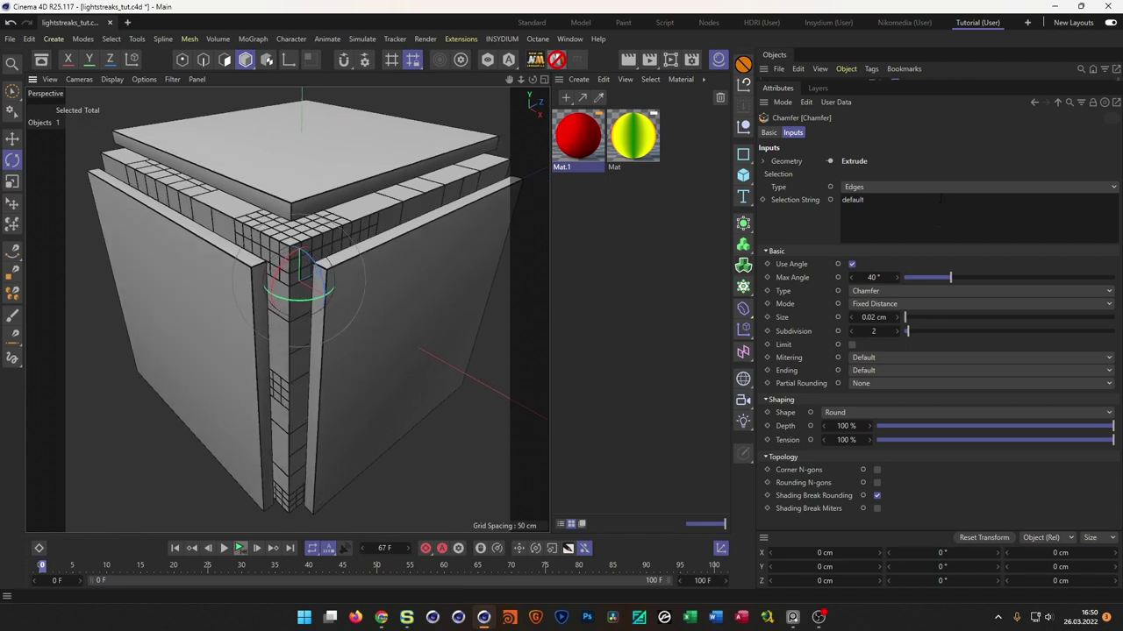
left_click_drag(942, 81, 944, 361)
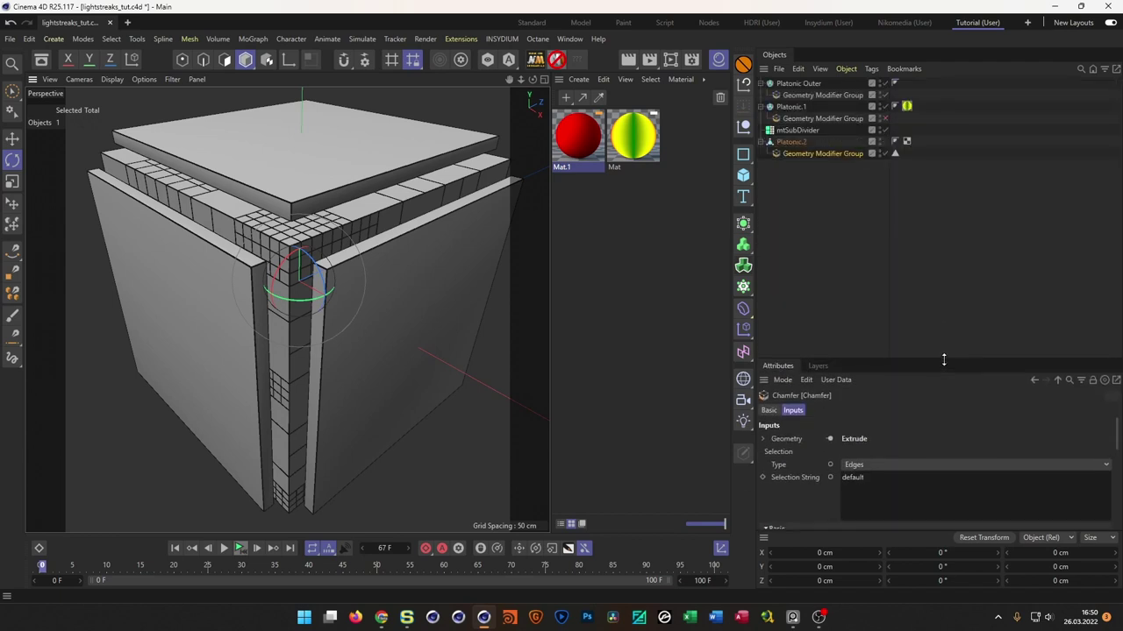
- Add a camera with an 80 mm focal length framing the cube corner
left_click(743, 399)
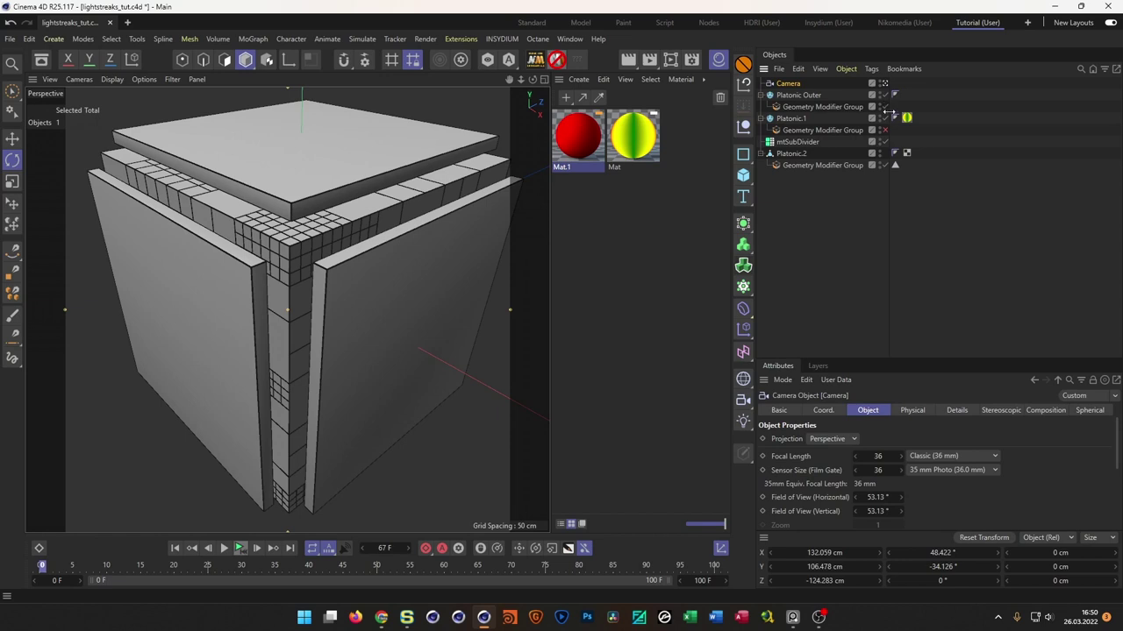
double_click(877, 456)
type("80")
key("Return")
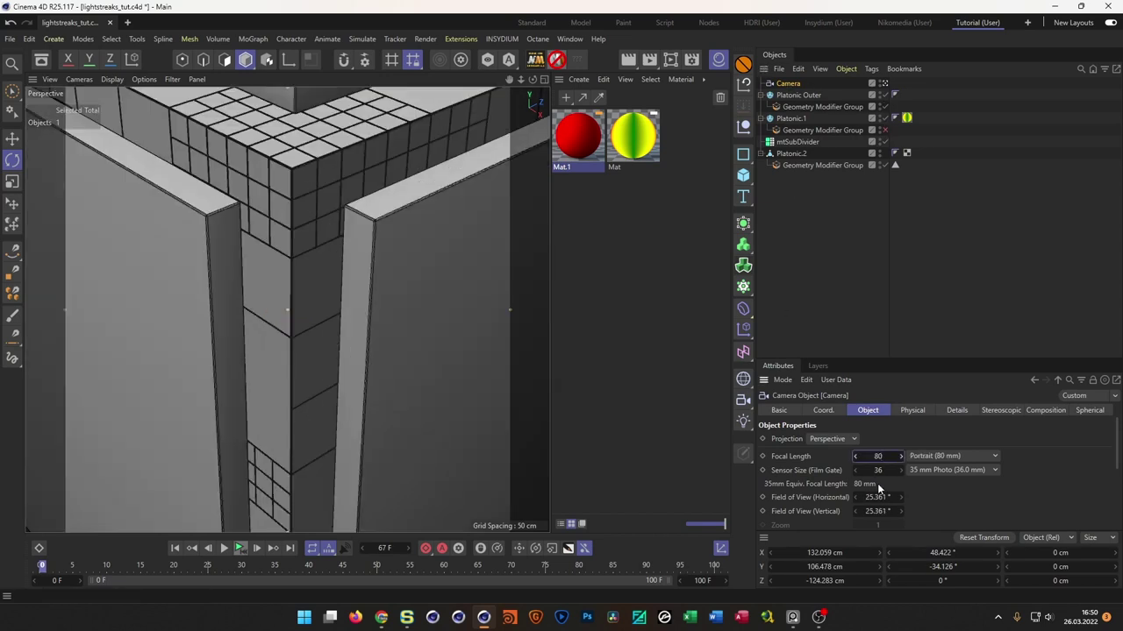
left_click_drag(464, 369, 332, 455, "alt")
left_click_drag(321, 391, 307, 321, "alt")
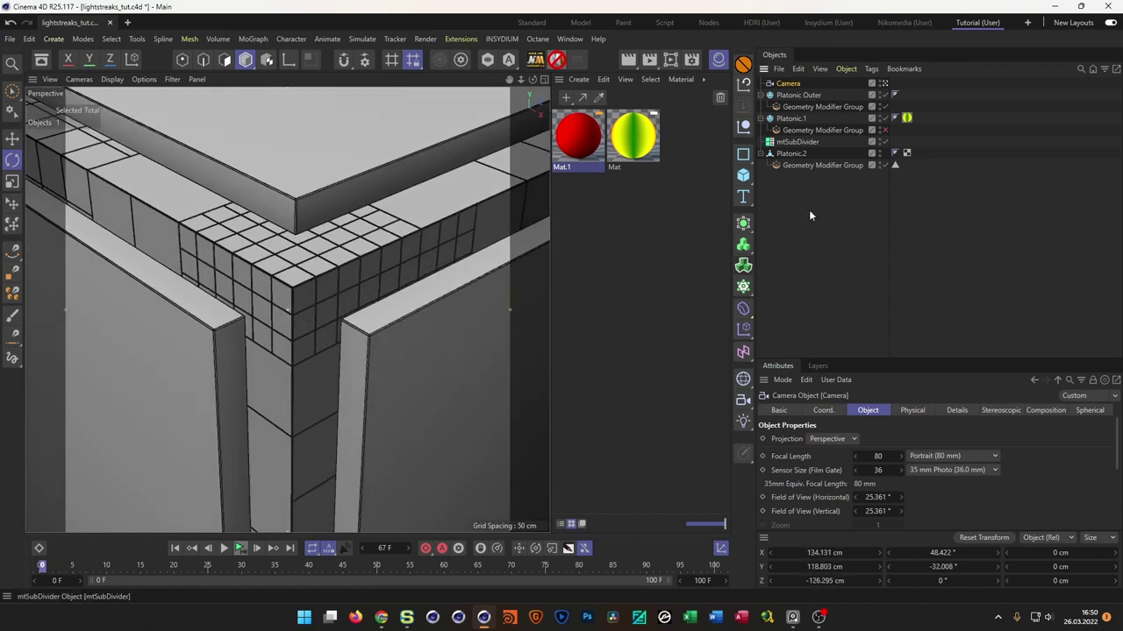
- Enable the camera's composition grid with 4 cells and fit the corner to it
left_click(1032, 411)
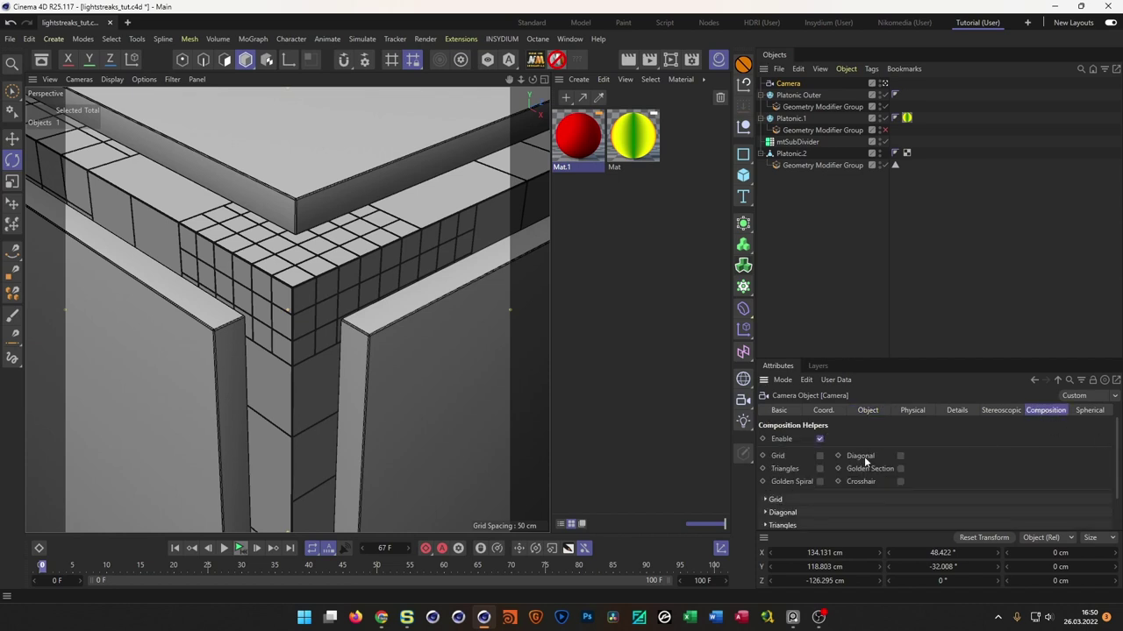
left_click(819, 456)
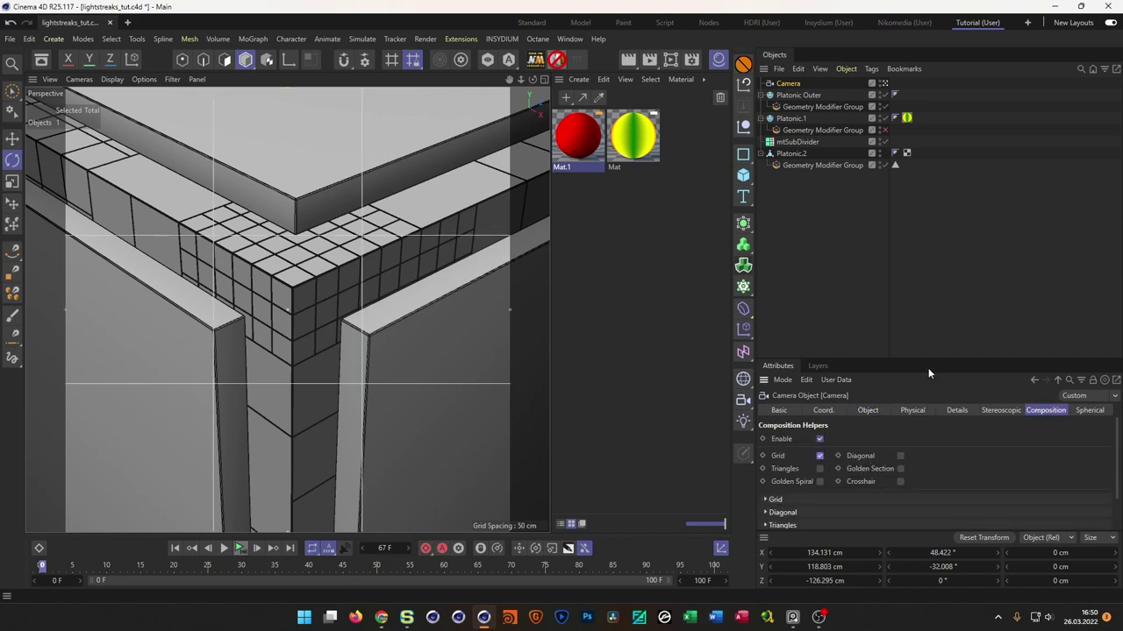
left_click_drag(934, 360, 939, 229)
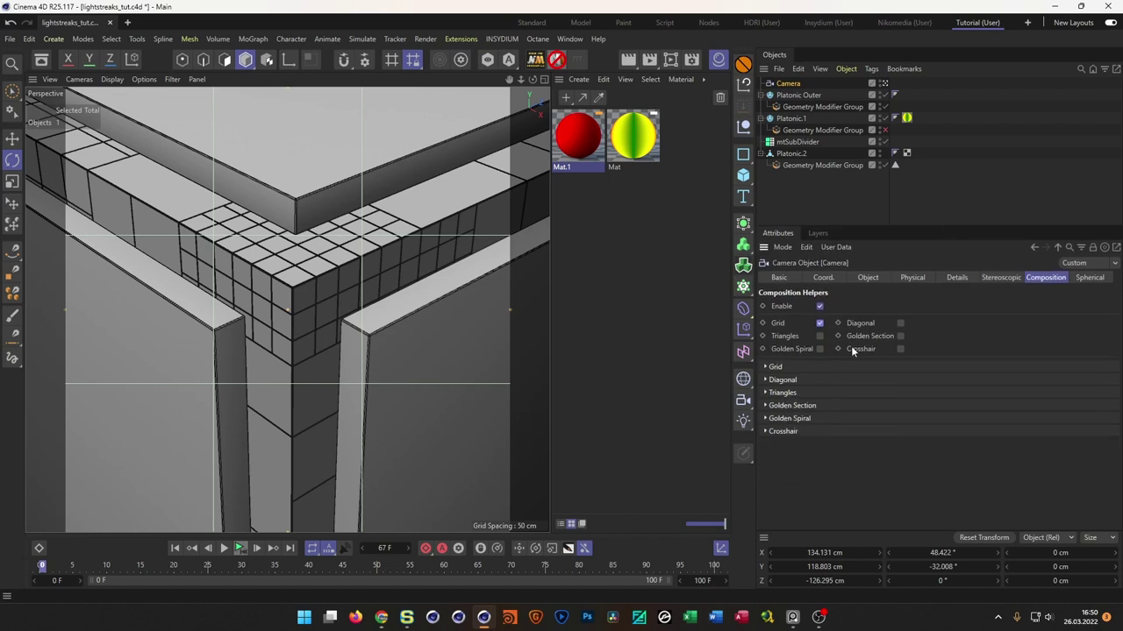
left_click(767, 367)
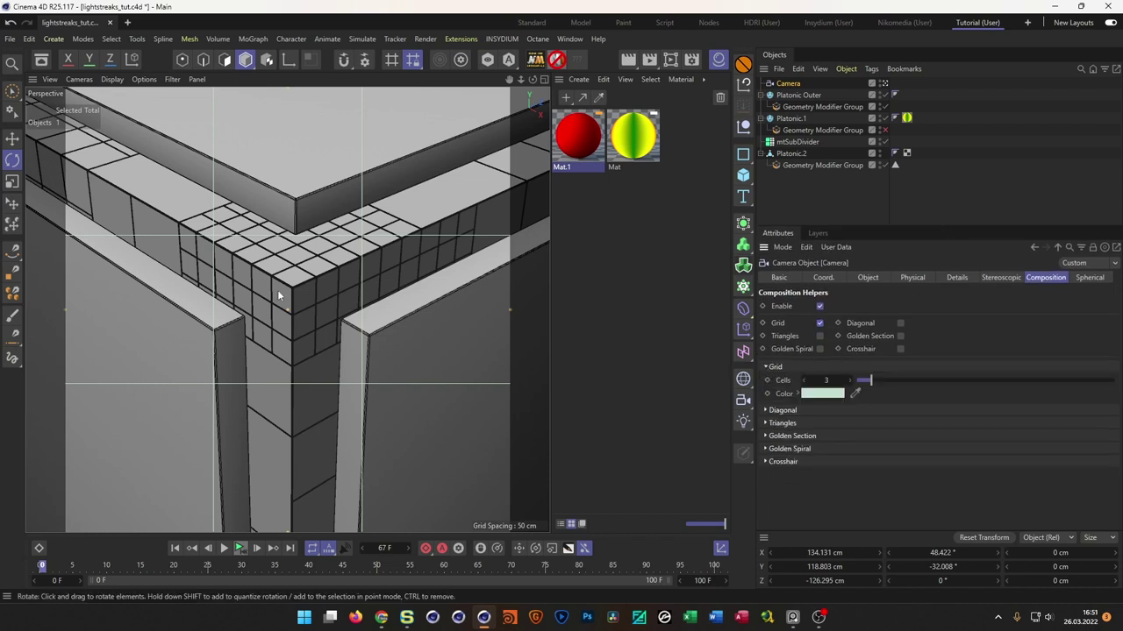
left_click(849, 381)
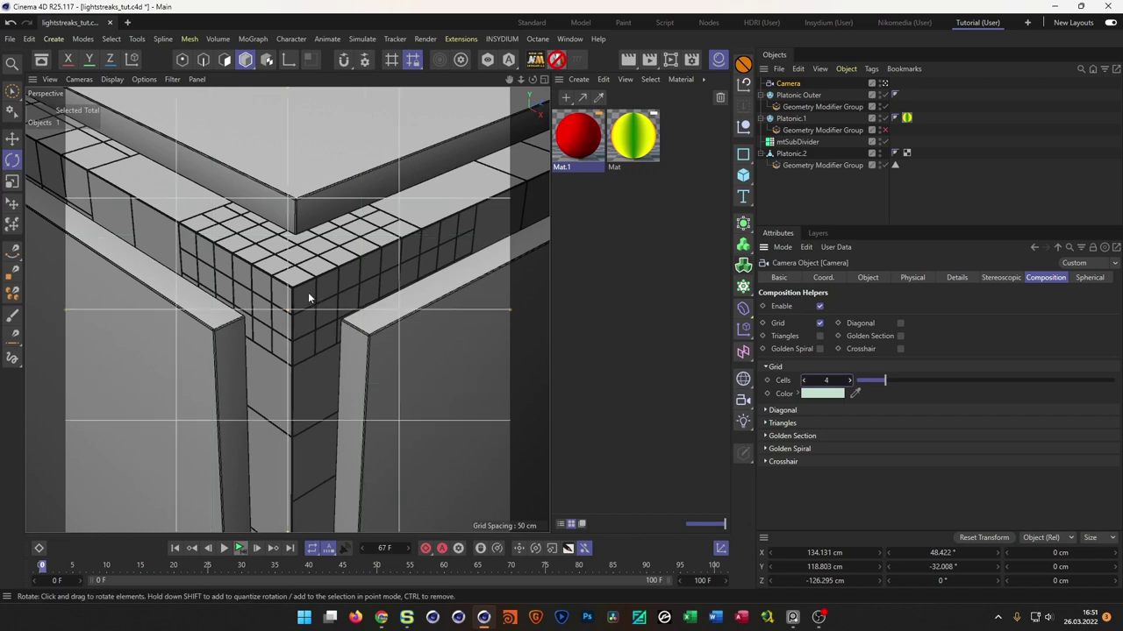
middle_click_drag(321, 326, 310, 325, "alt")
left_click_drag(310, 326, 299, 321, "alt")
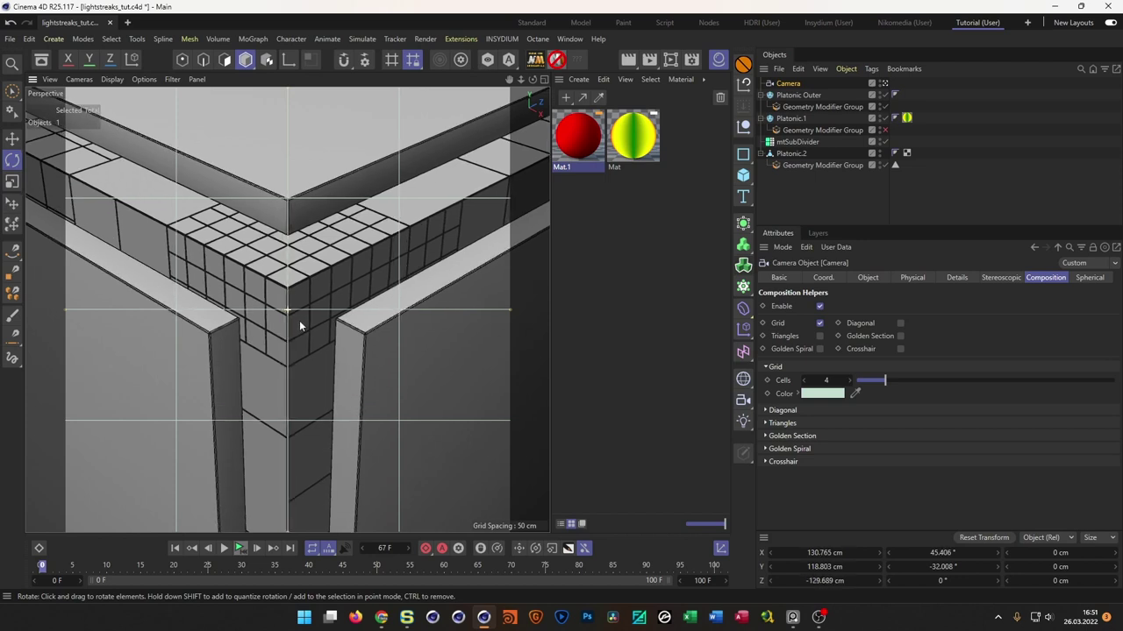
middle_click_drag(299, 320, 300, 345, "alt")
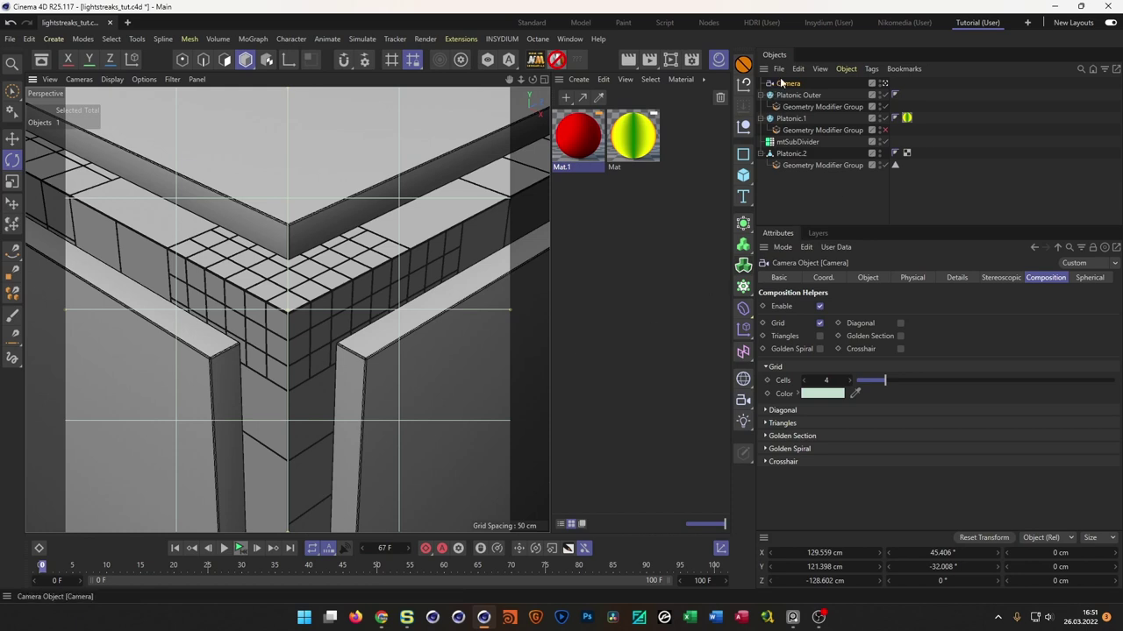
- Add a Protection tag to the camera, save, switch off its composition grid, and delete Mat.1
left_click(894, 82)
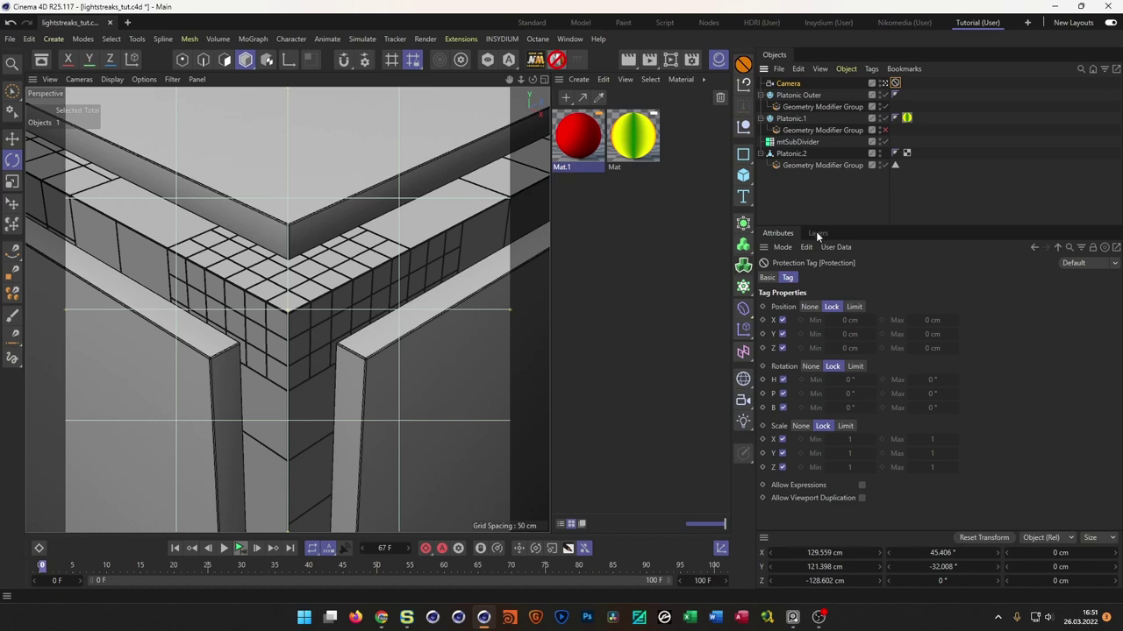
key("ctrl+s")
left_click(788, 85)
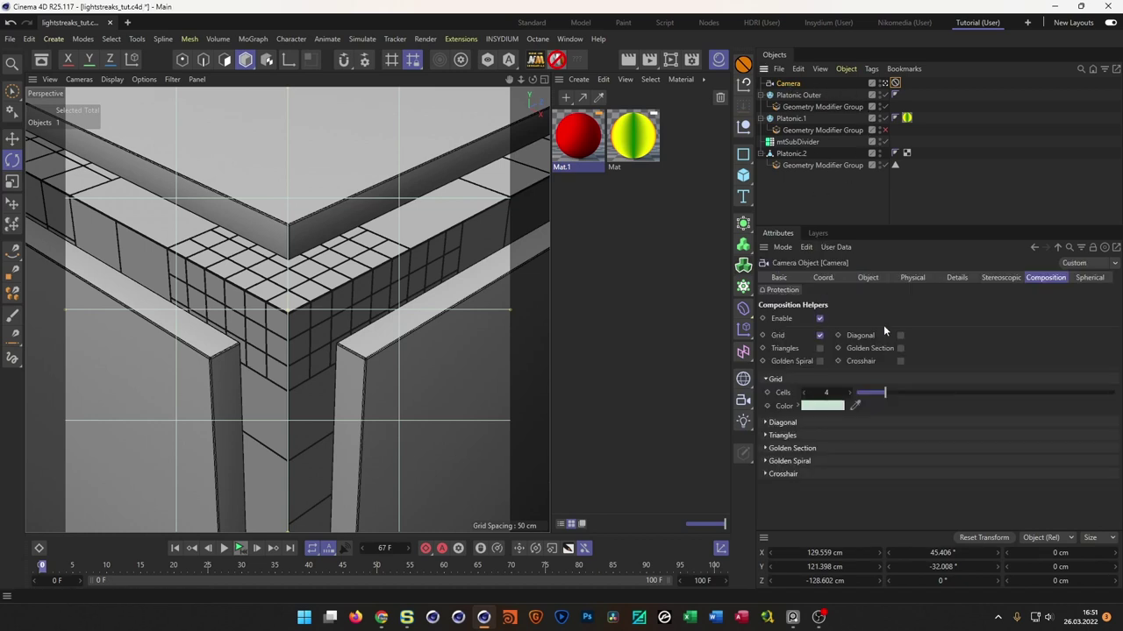
left_click(819, 319)
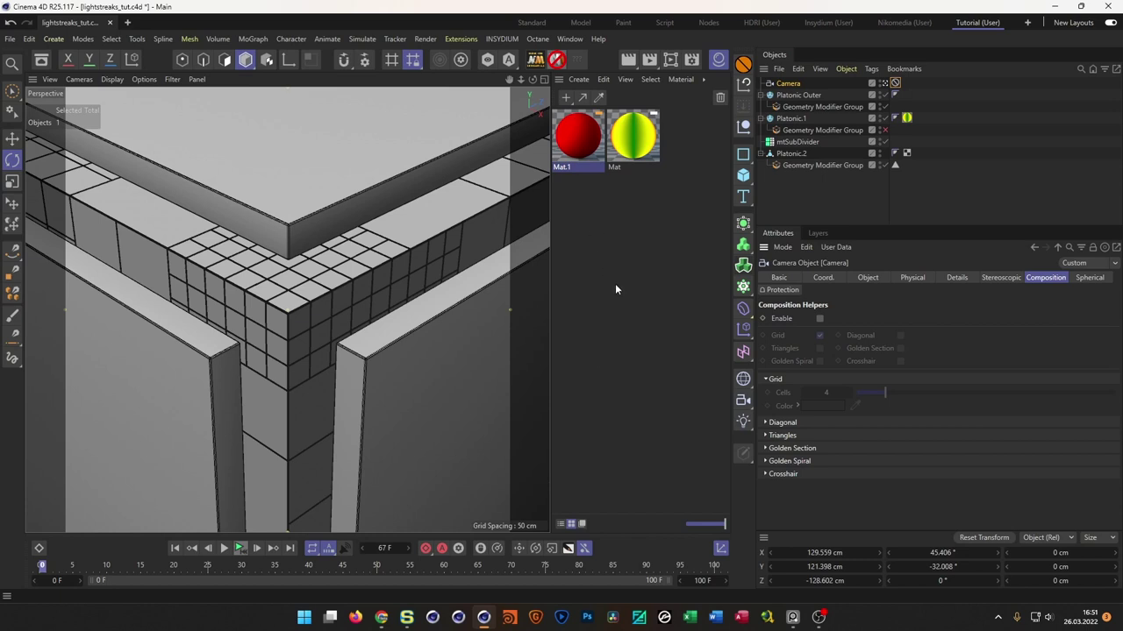
left_click(578, 165)
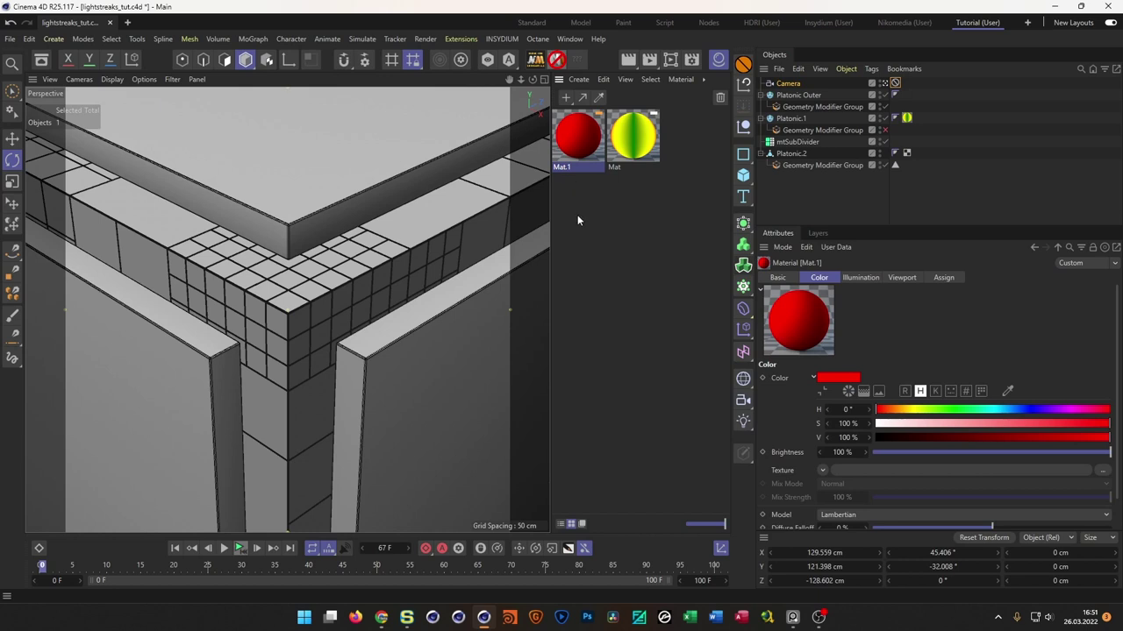
key("Delete")
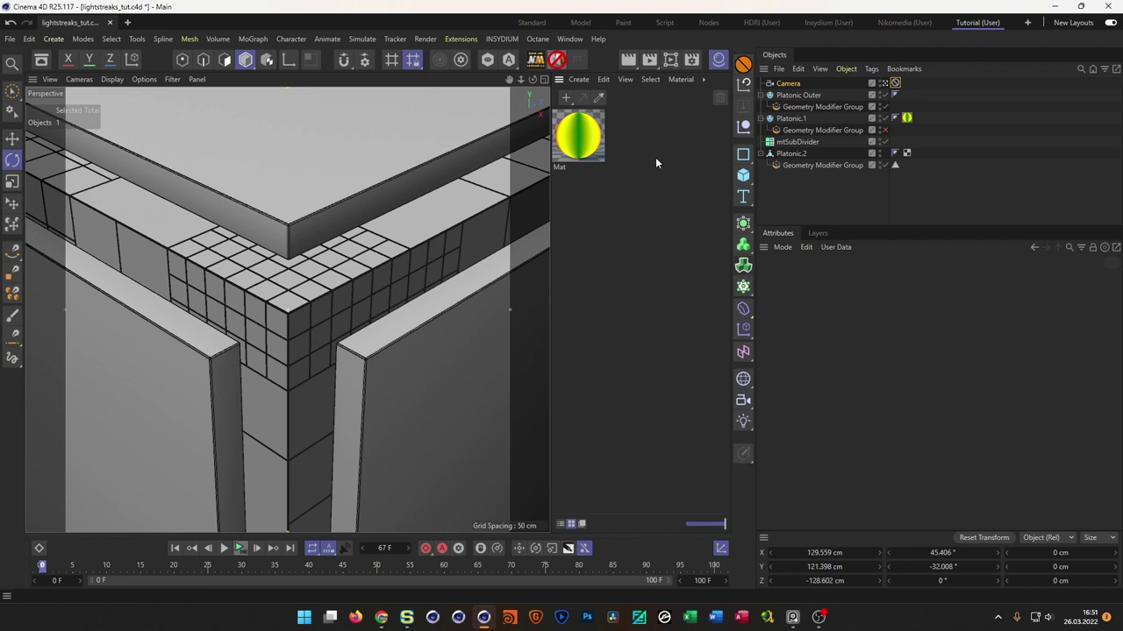
- Open the Octane Dialog, convert Mat to an Octane material, and delete the original standard Mat
left_click(578, 145)
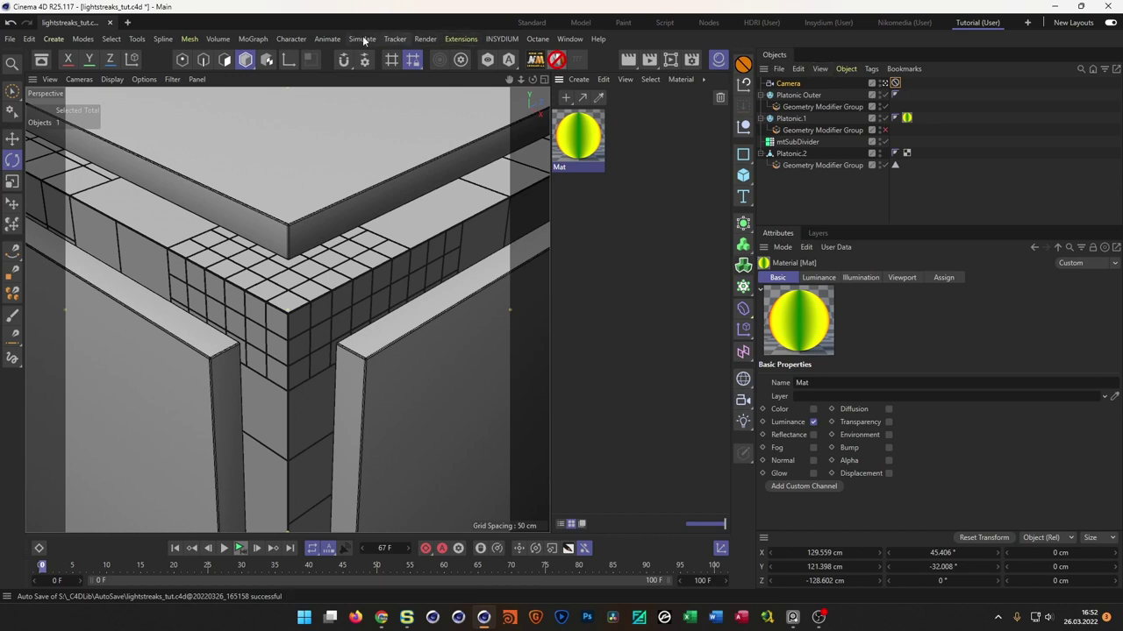
left_click(537, 39)
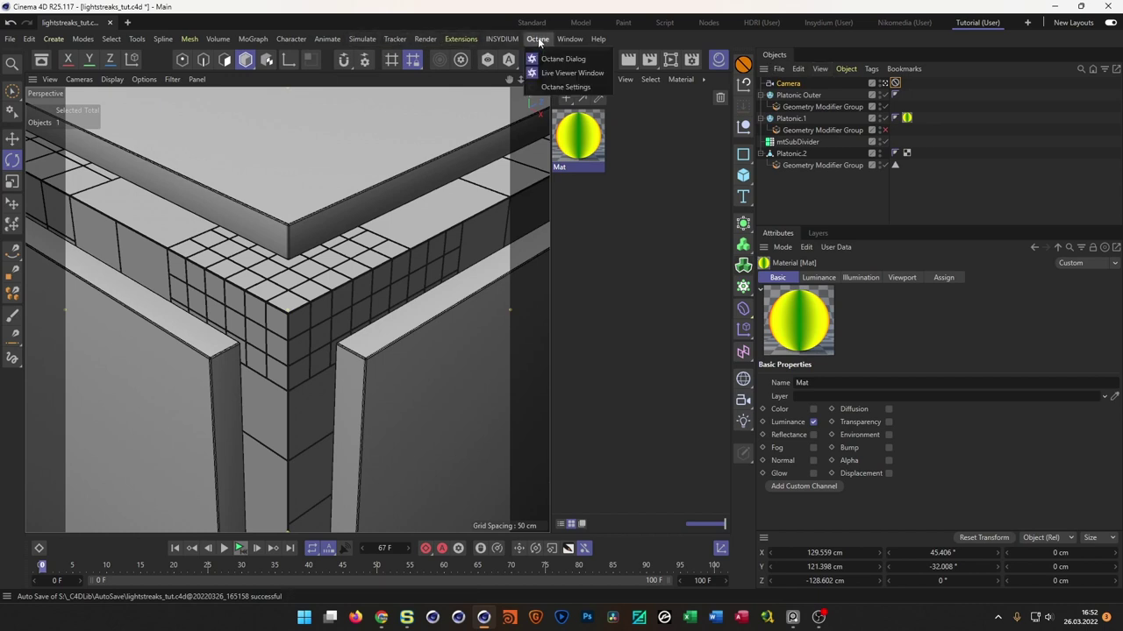
left_click(563, 58)
left_click_drag(509, 243, 304, 395)
left_click(141, 408)
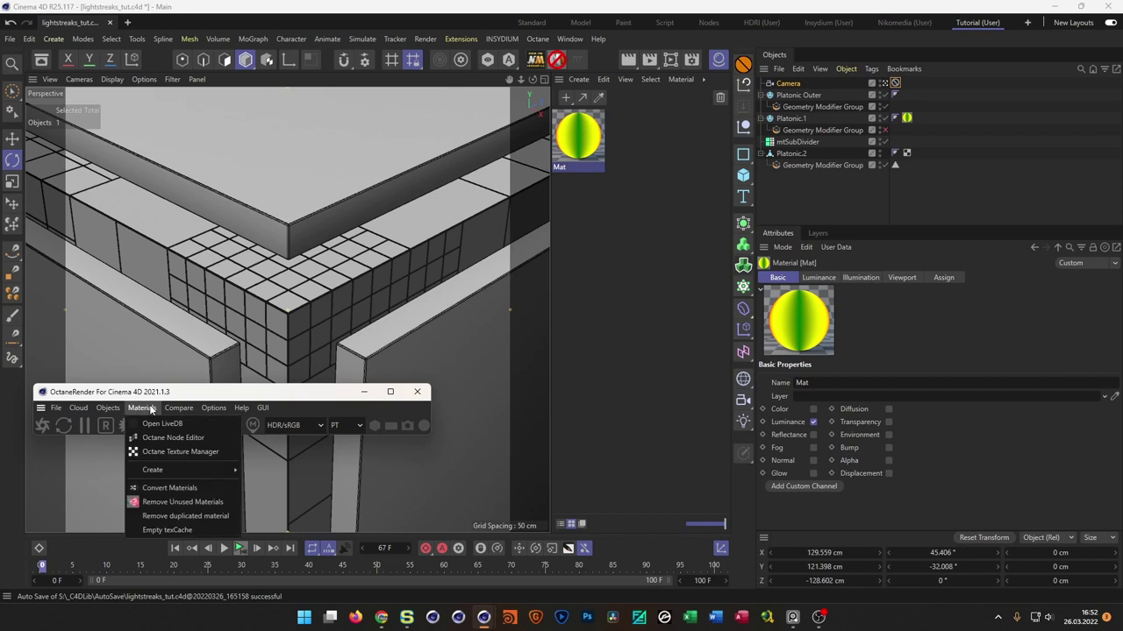
left_click(176, 487)
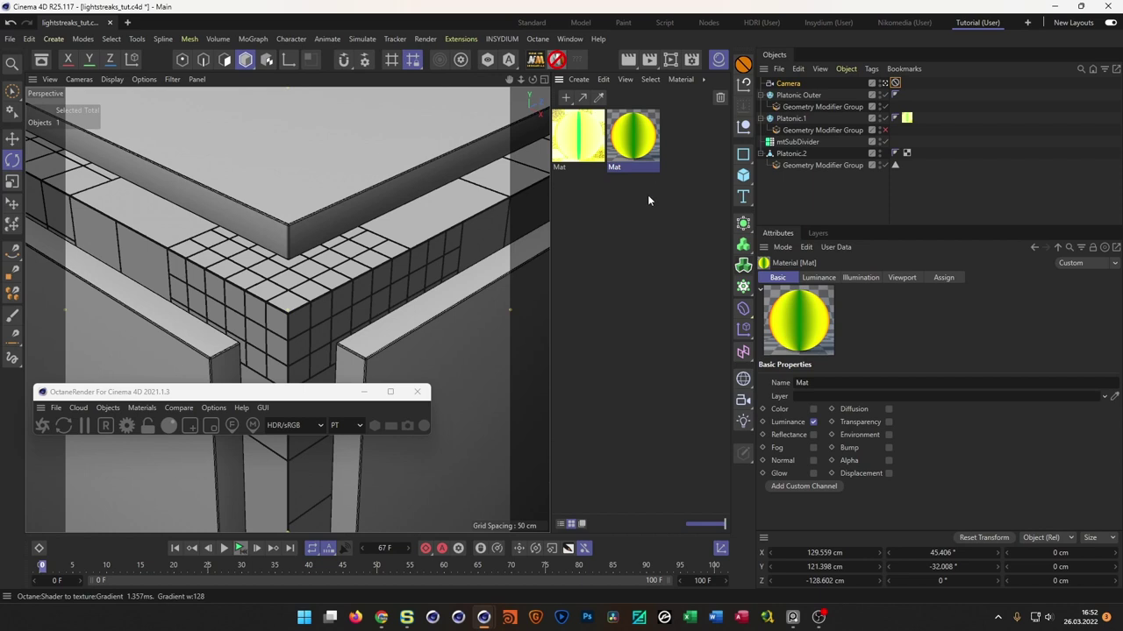
key("Delete")
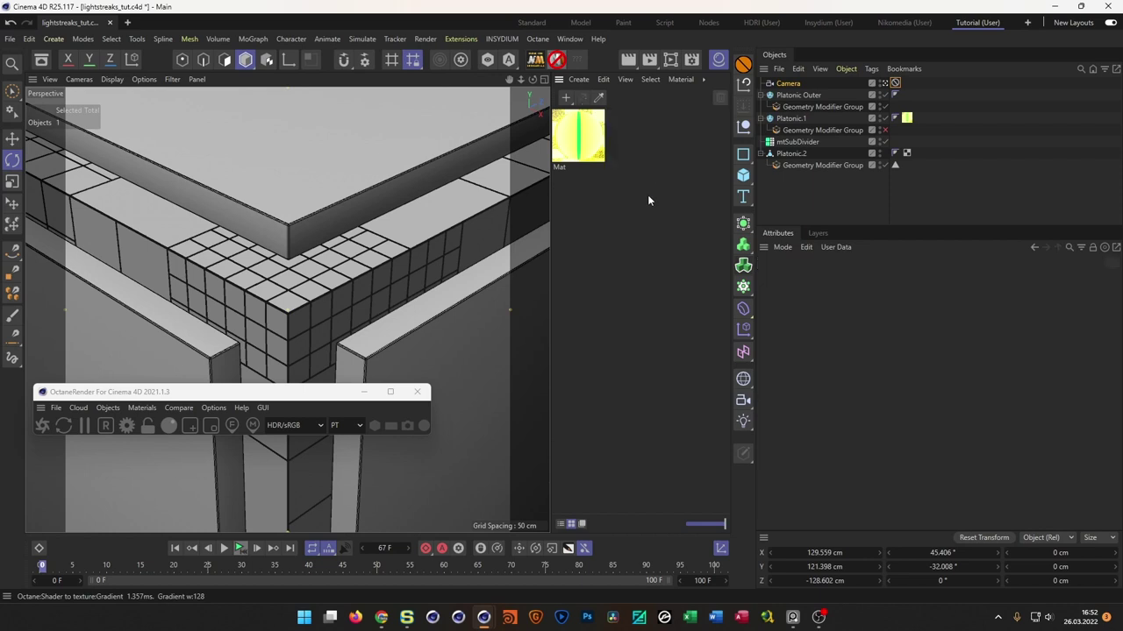
- Open the Octane Node Editor for Mat and arrange the Gradient and Texture Emission nodes
left_click(574, 127)
left_click(141, 408)
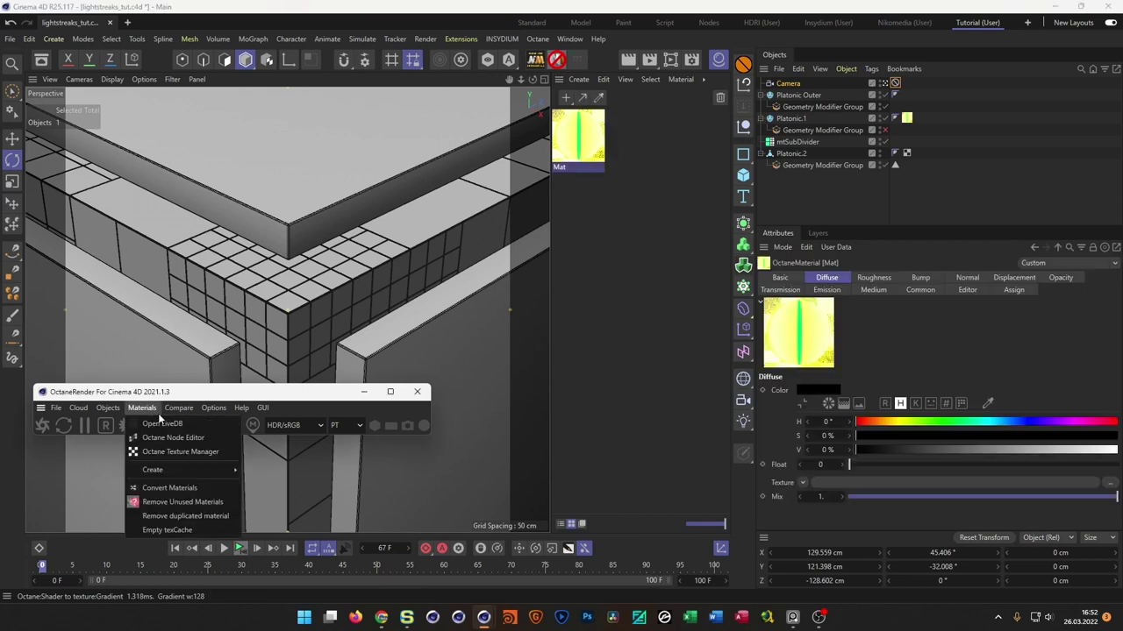
left_click(165, 438)
left_click_drag(427, 257, 326, 110)
left_click_drag(591, 434, 757, 532)
left_click_drag(298, 276, 294, 405)
left_click_drag(372, 412, 369, 401)
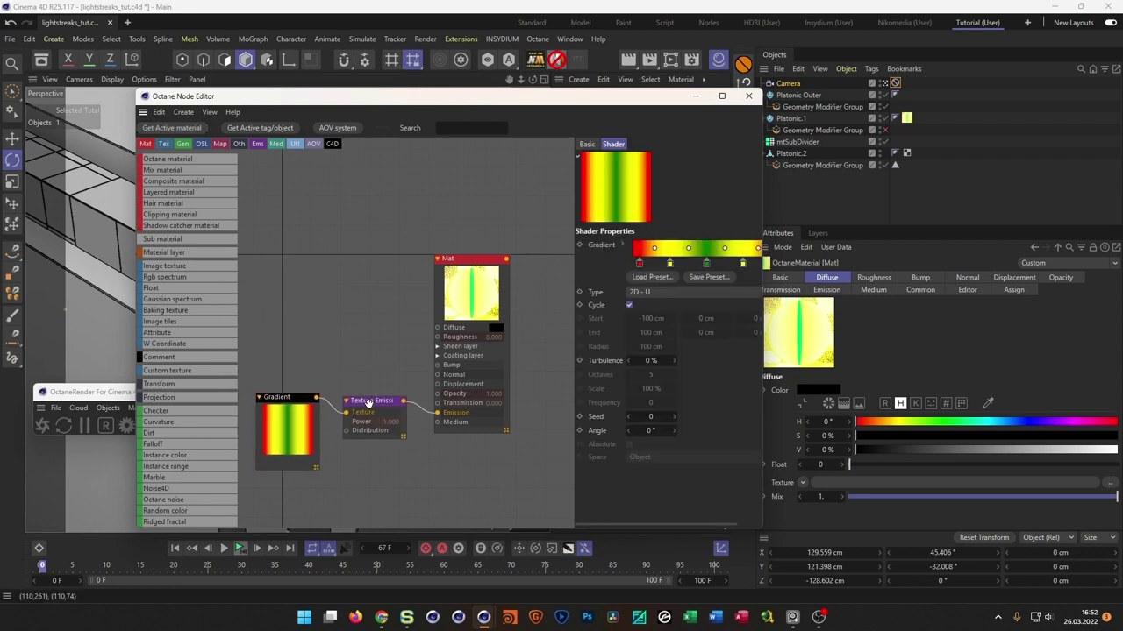
left_click(283, 398)
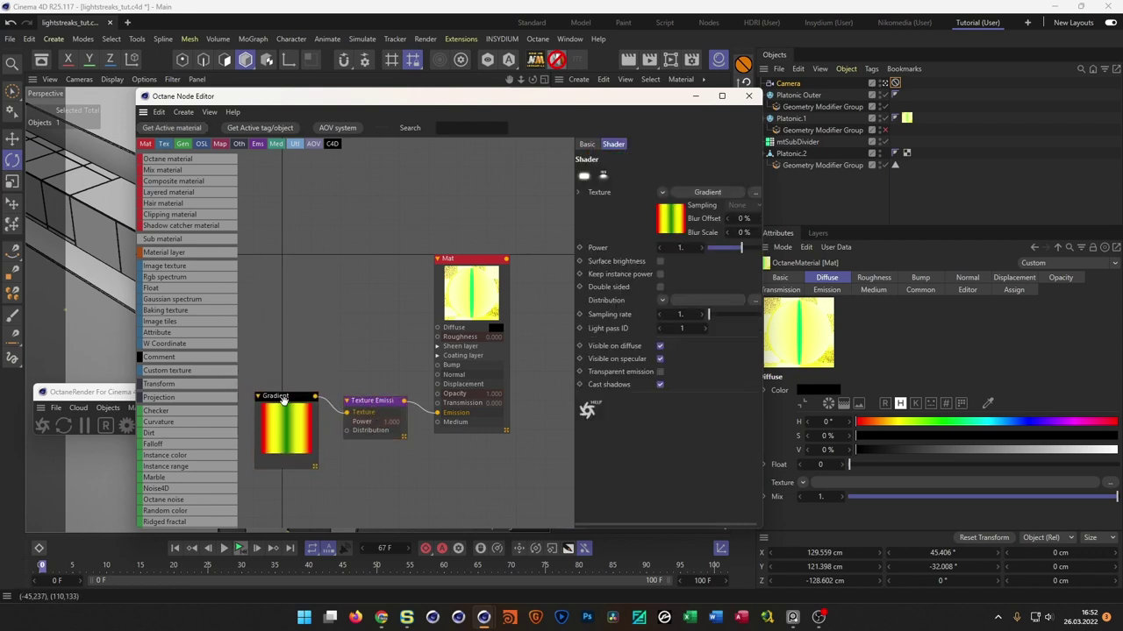
left_click_drag(282, 398, 278, 395)
- Enable Surface brightness on the Texture Emission node and close the Node Editor
left_click(462, 263)
left_click(373, 401)
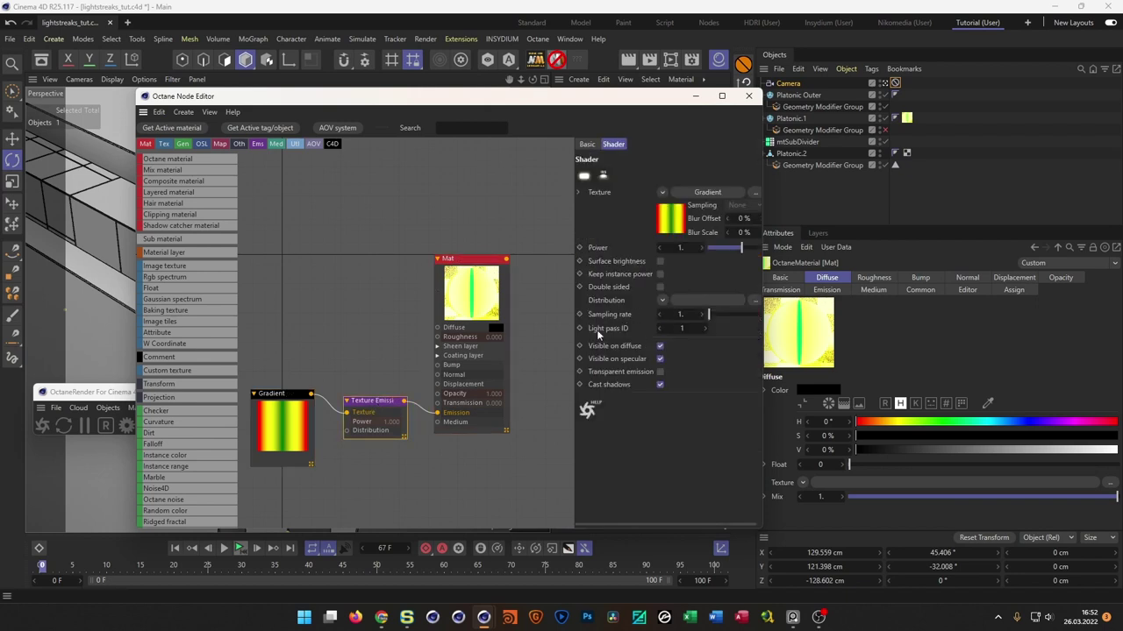
left_click_drag(372, 402, 369, 408)
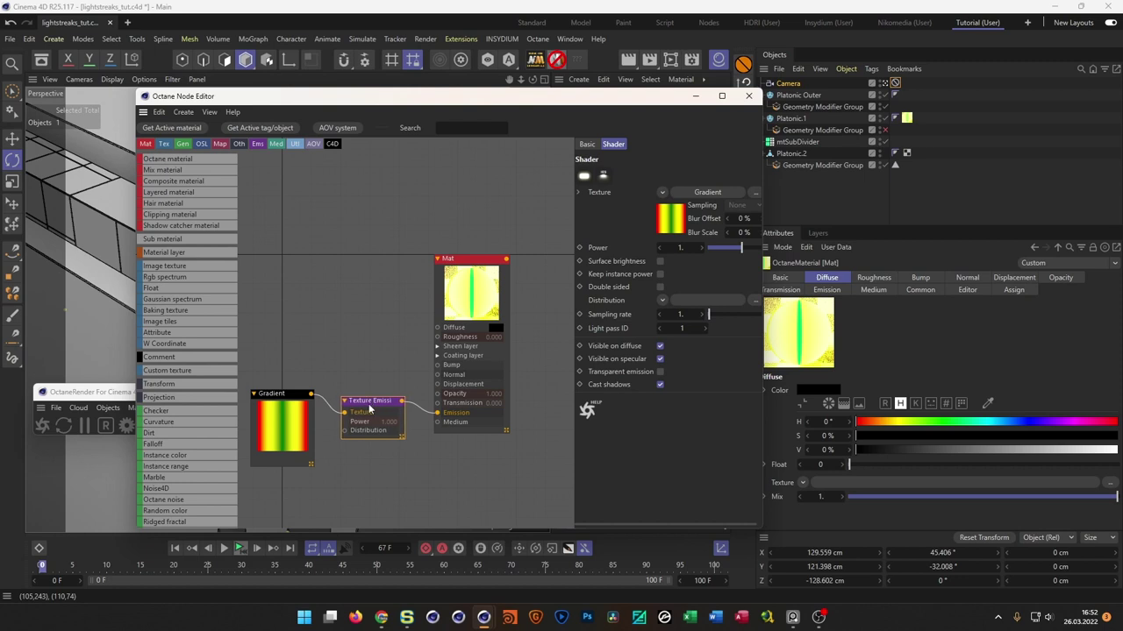
left_click_drag(761, 250, 824, 262)
left_click_drag(619, 244, 538, 249)
left_click(624, 260)
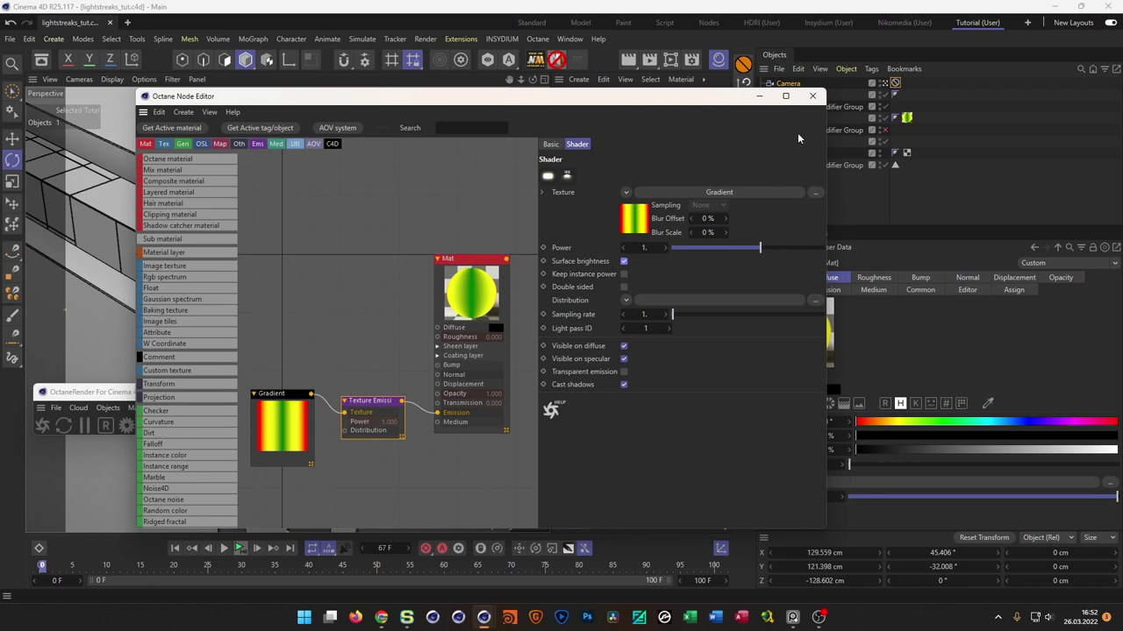
left_click(813, 96)
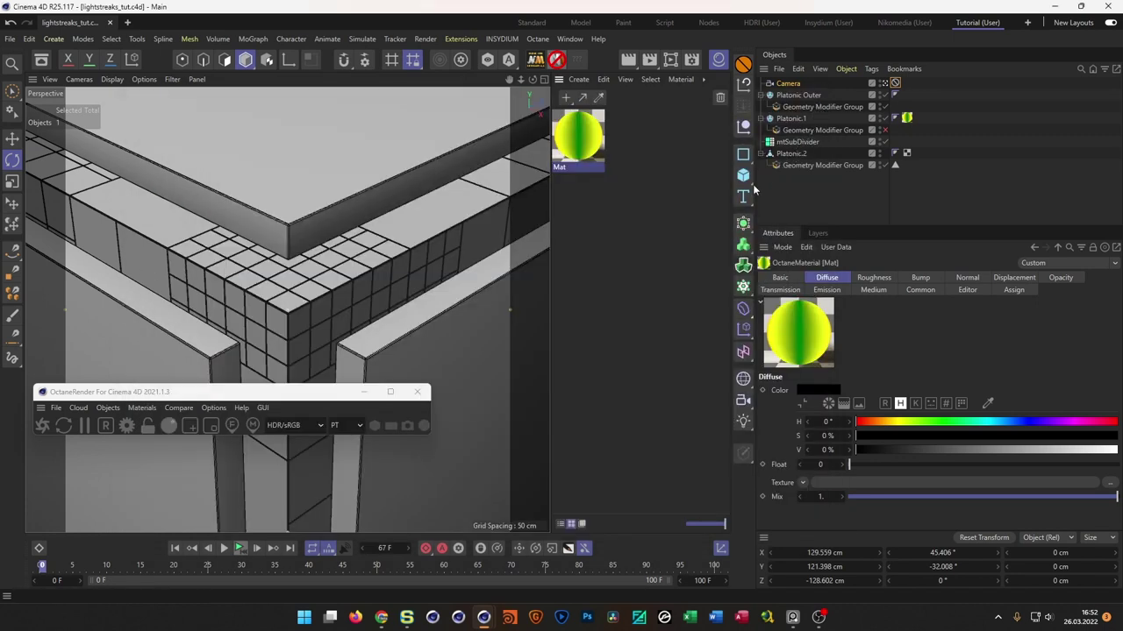
- Rename the Viewport render setting and switch its renderer to Octane Renderer
left_click(692, 60)
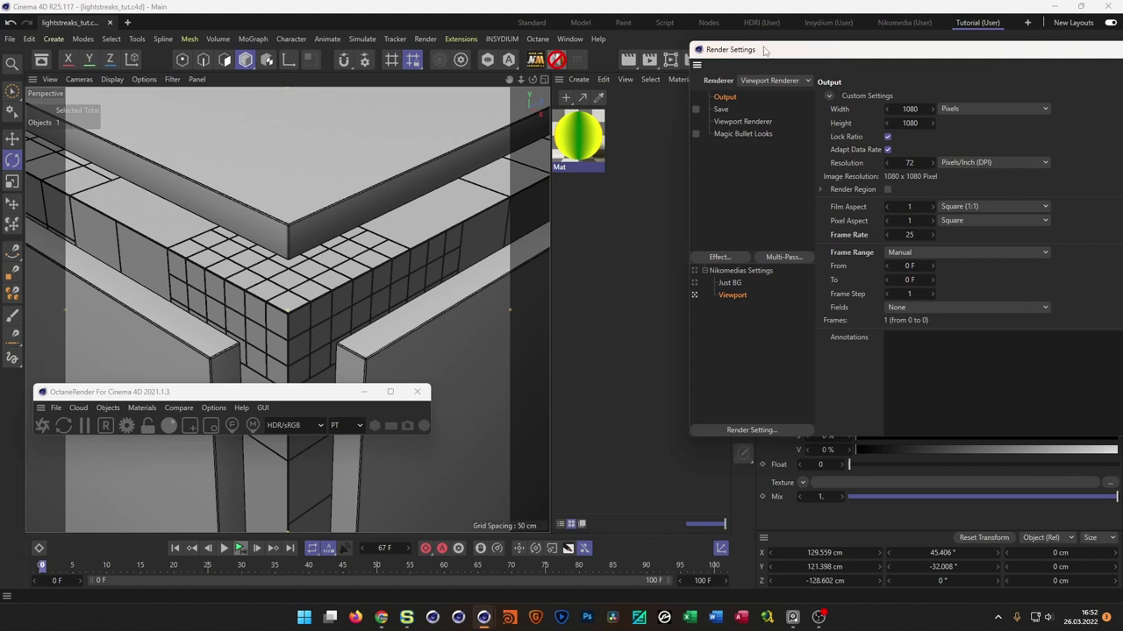
left_click_drag(737, 49, 424, 182)
double_click(427, 360)
type("O")
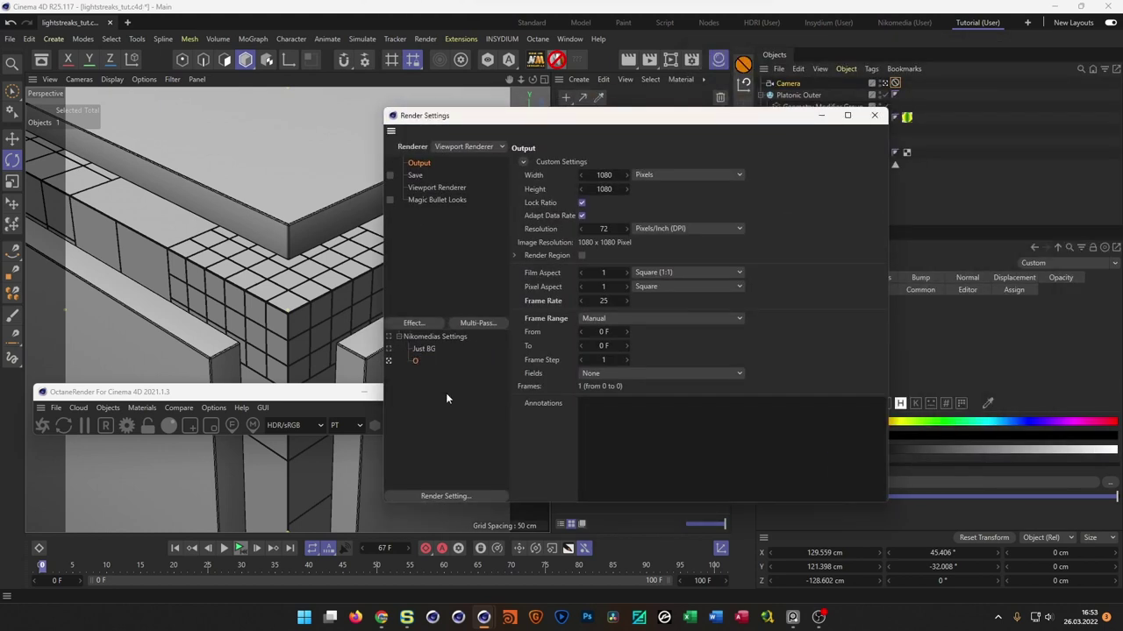
left_click(463, 142)
left_click(461, 200)
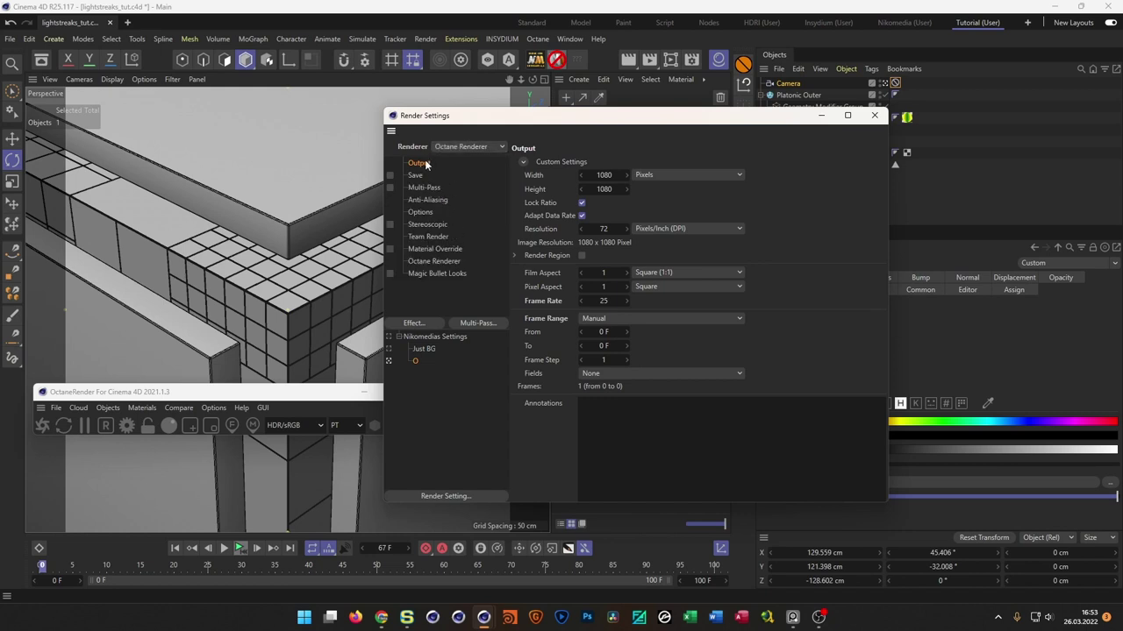
- Set width to 720, frame range to All Frames, and enable the denoised beauty pass
double_click(605, 175)
type("720")
key("Return")
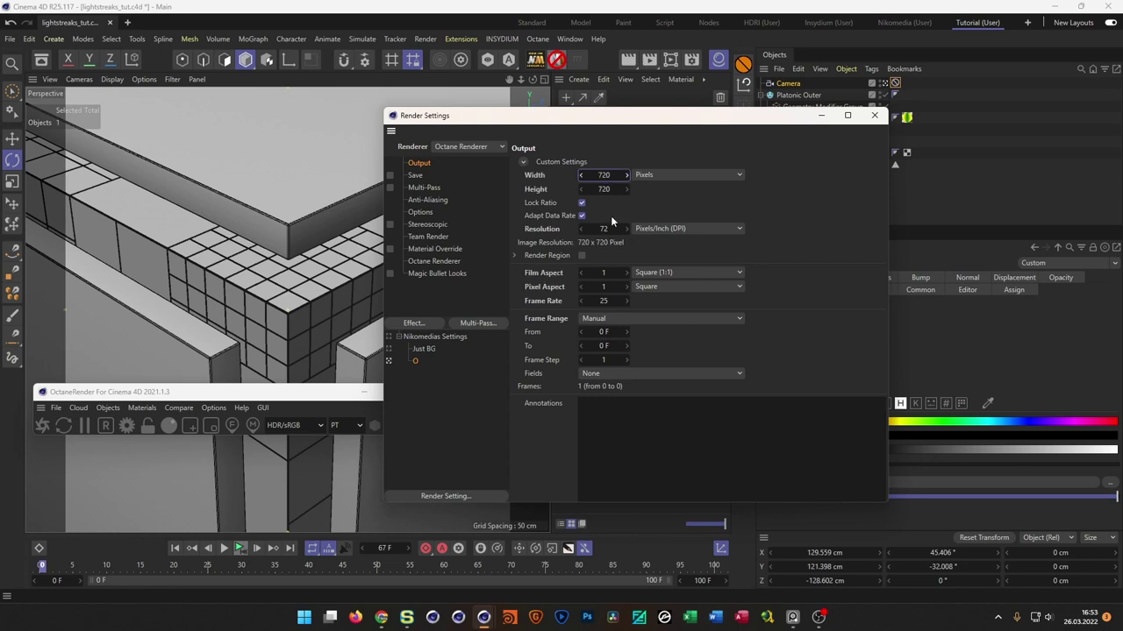
left_click(633, 318)
left_click(679, 363)
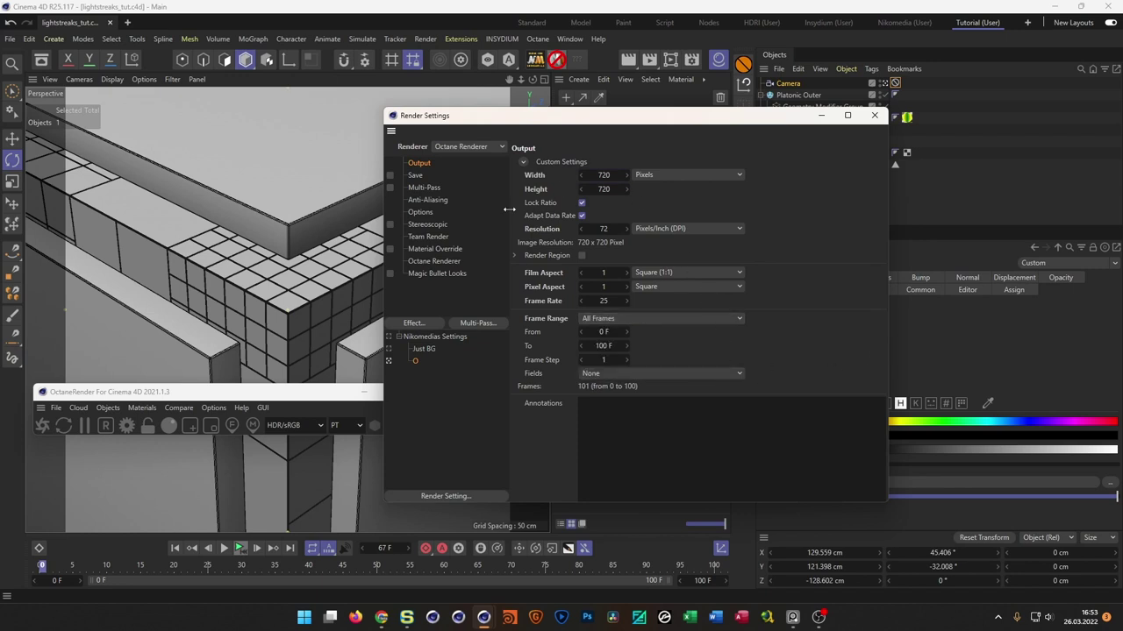
left_click(430, 262)
left_click(614, 329)
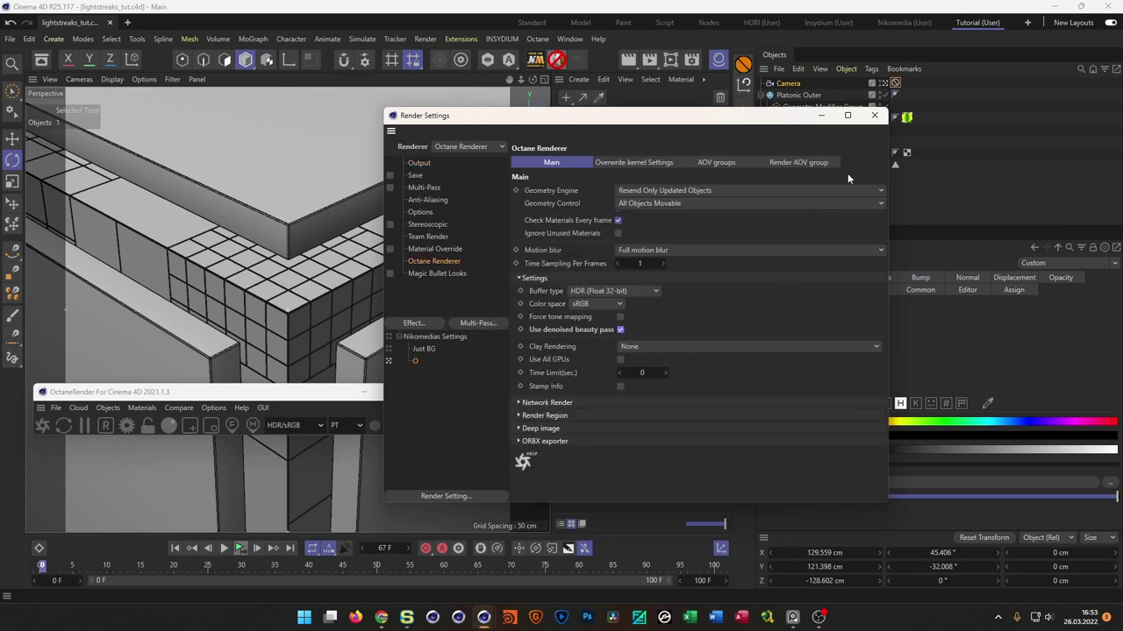
left_click(877, 116)
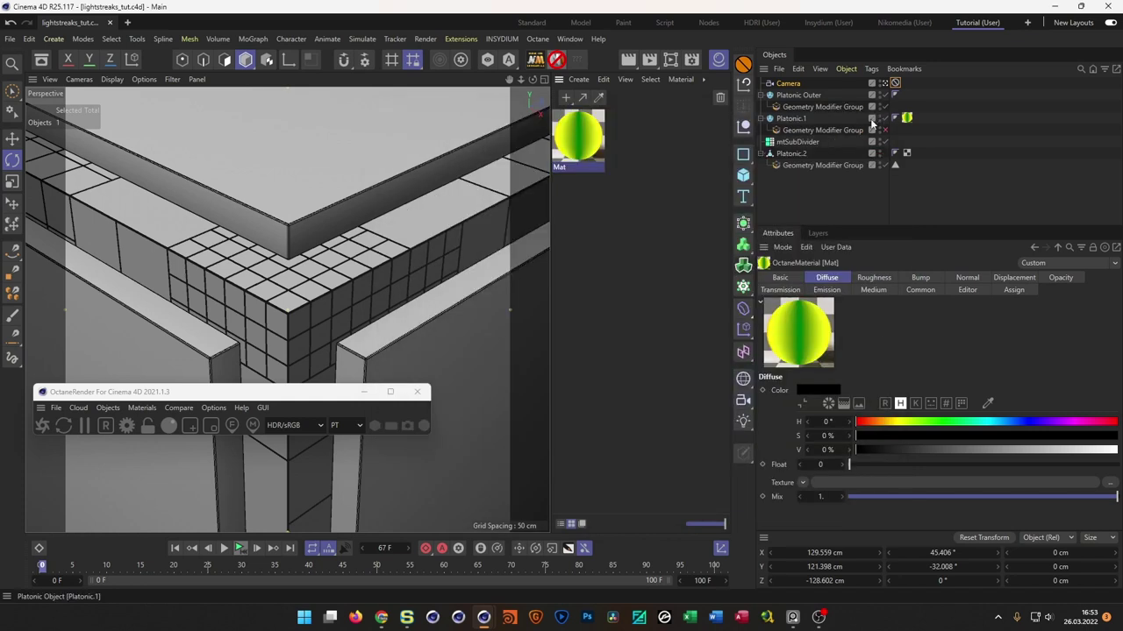
left_click(128, 425)
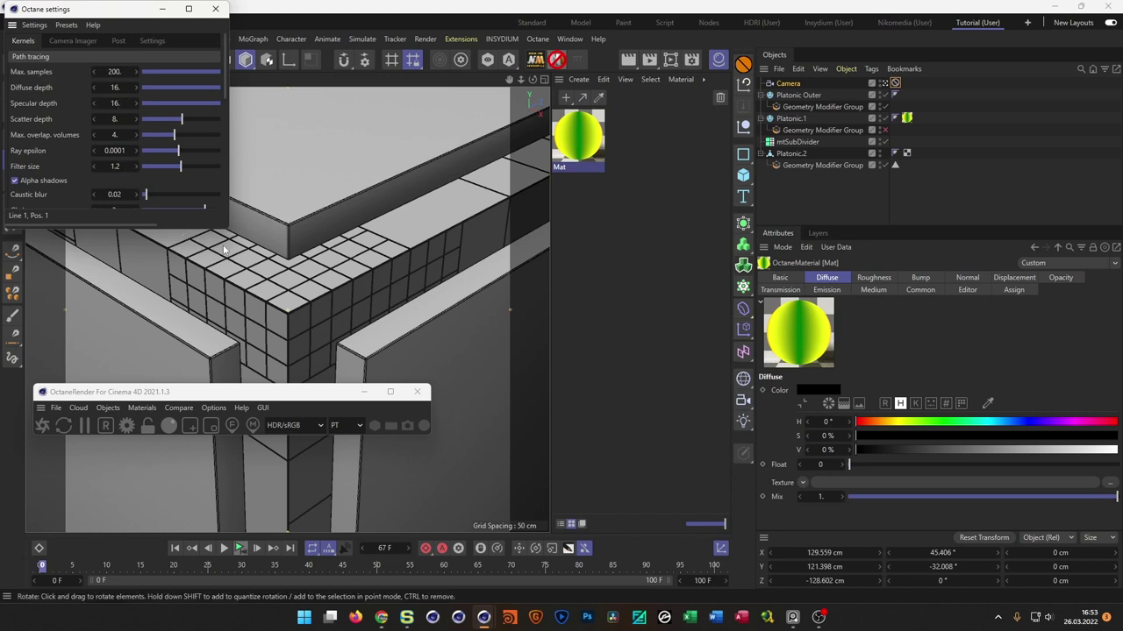
left_click_drag(228, 227, 355, 384)
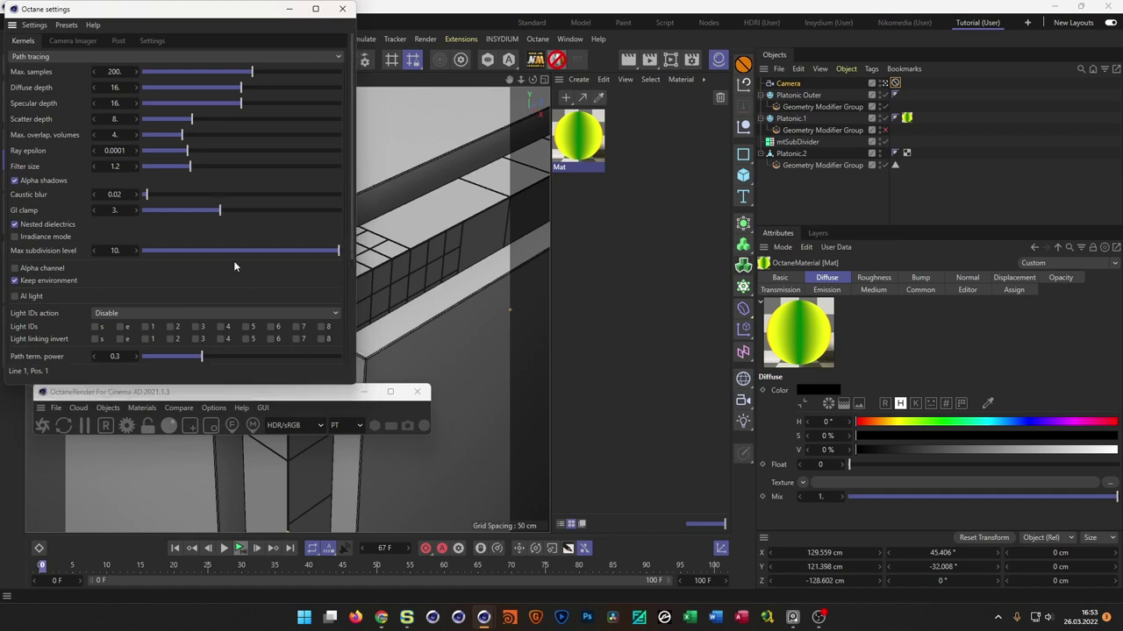
left_click(342, 9)
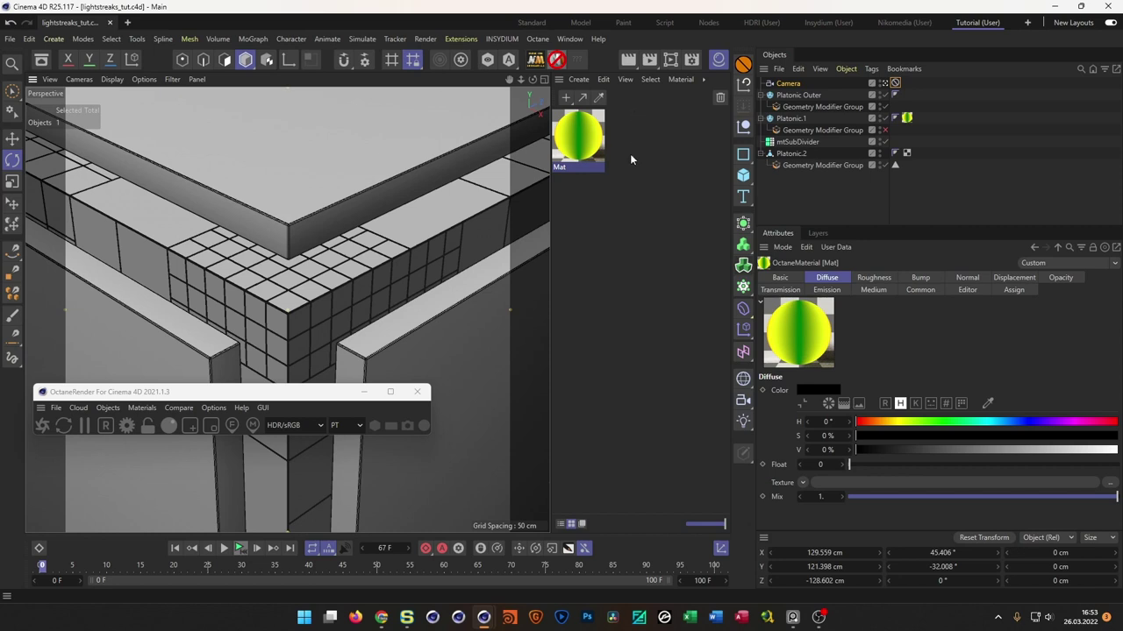
- Create a new Octane material node in the Octane Node Editor, undoing a stray rectangle
left_click(143, 408)
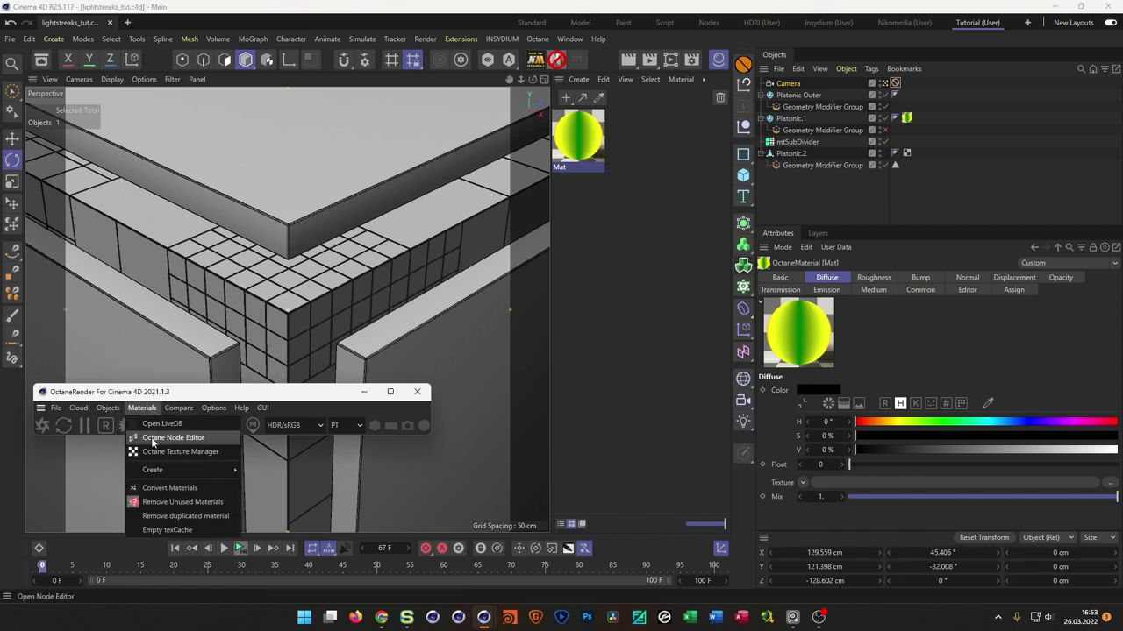
left_click(173, 437)
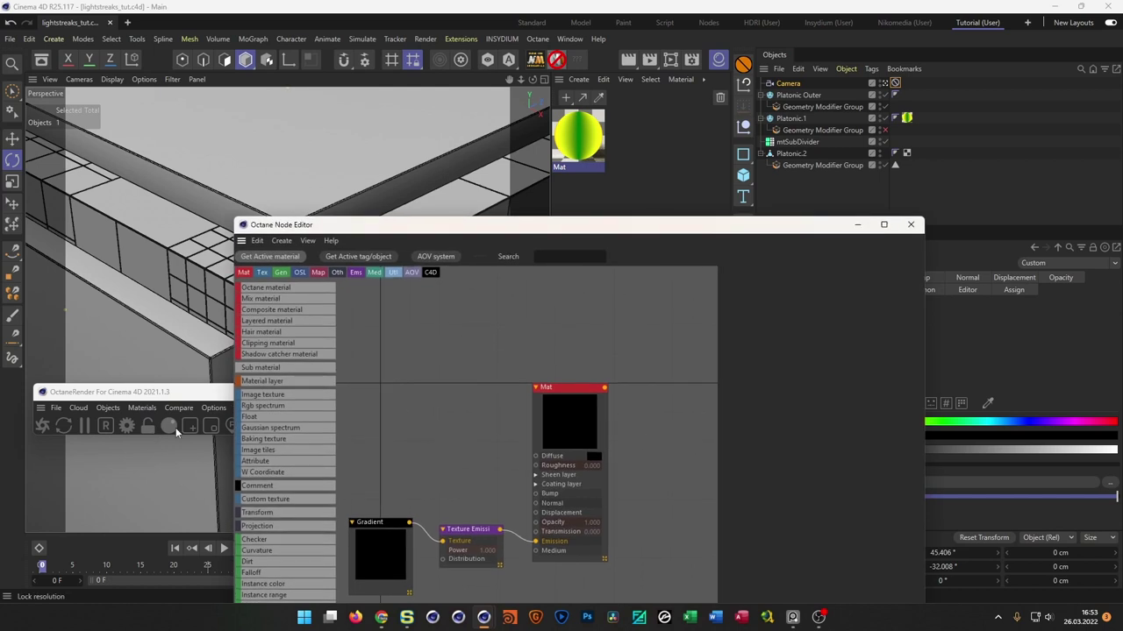
left_click(744, 155)
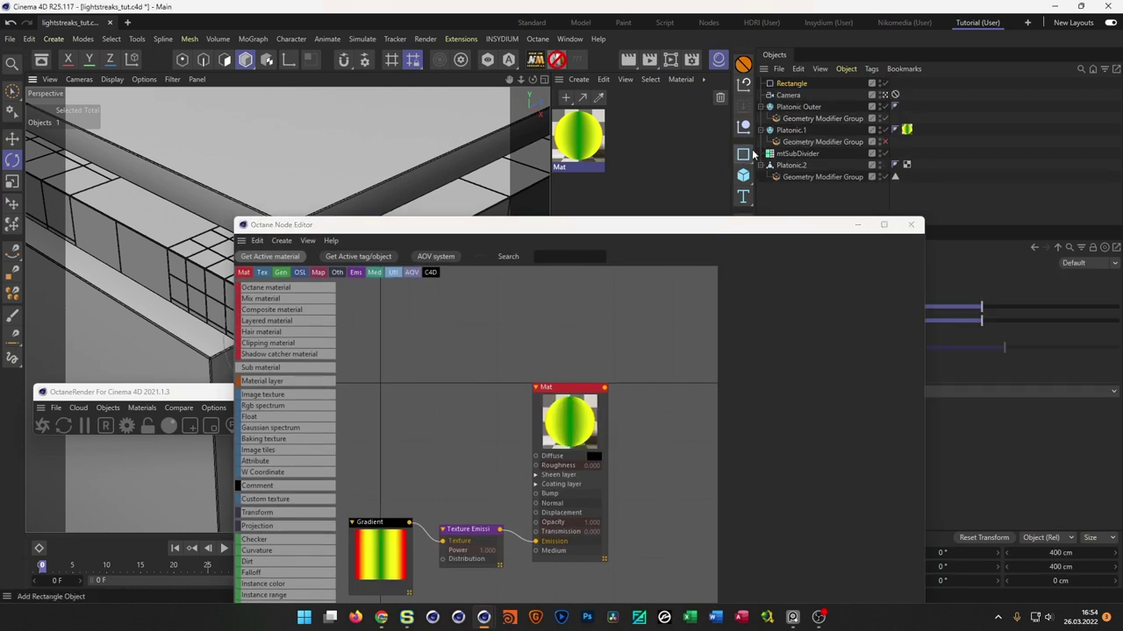
key("ctrl+z")
left_click(685, 177)
left_click_drag(265, 287, 495, 335)
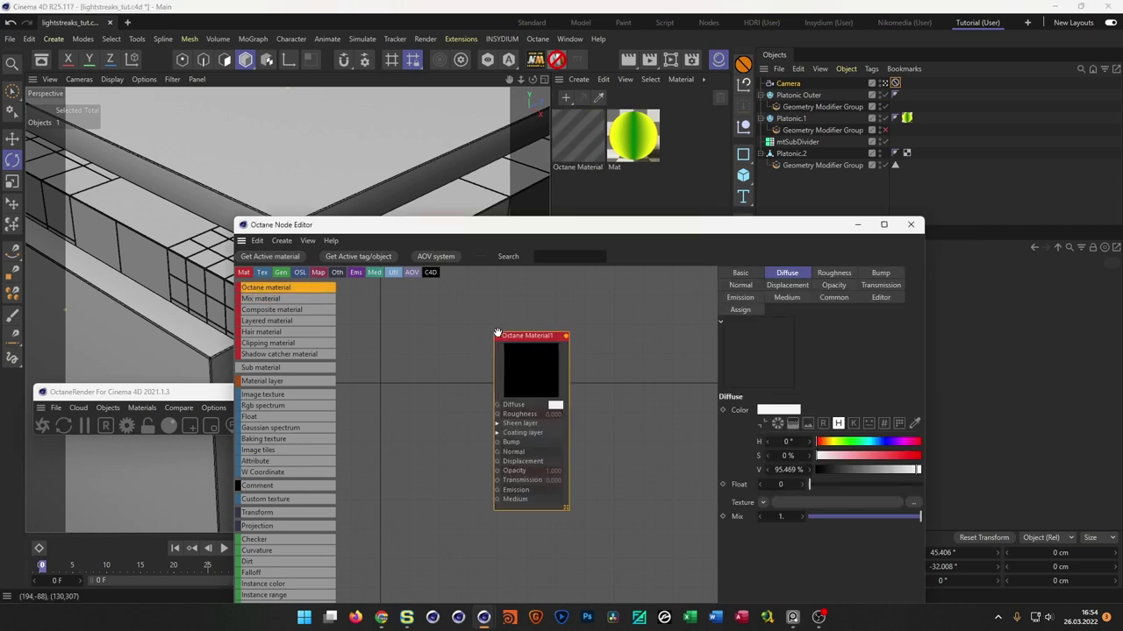
- Set the new material's BRDF to GGX and its type to Universal
left_click(745, 274)
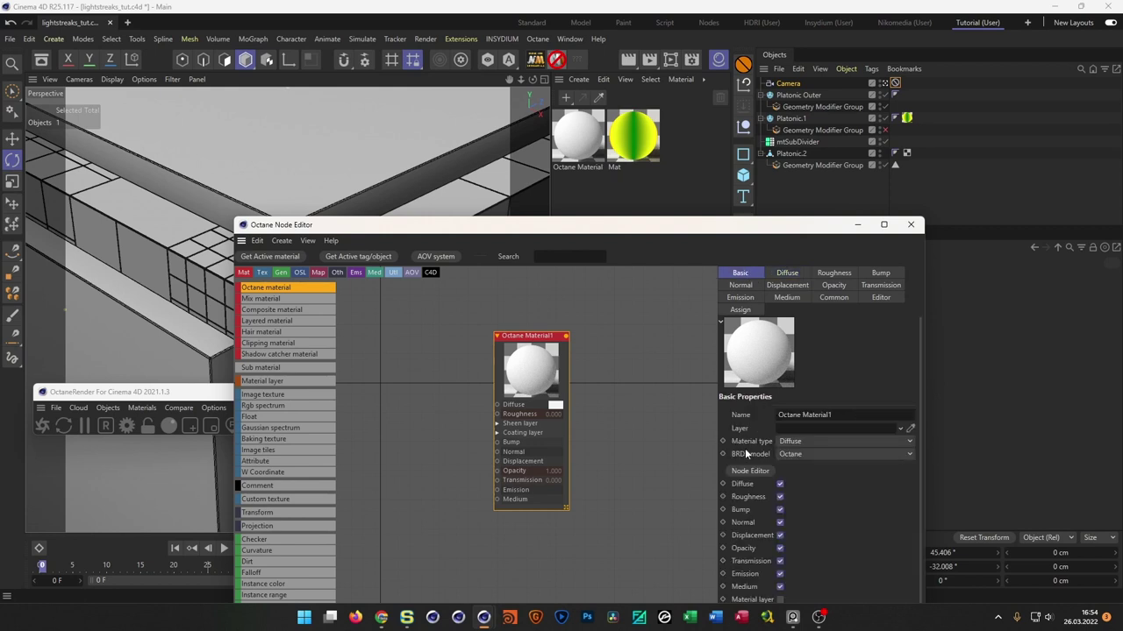
left_click(798, 453)
left_click(823, 509)
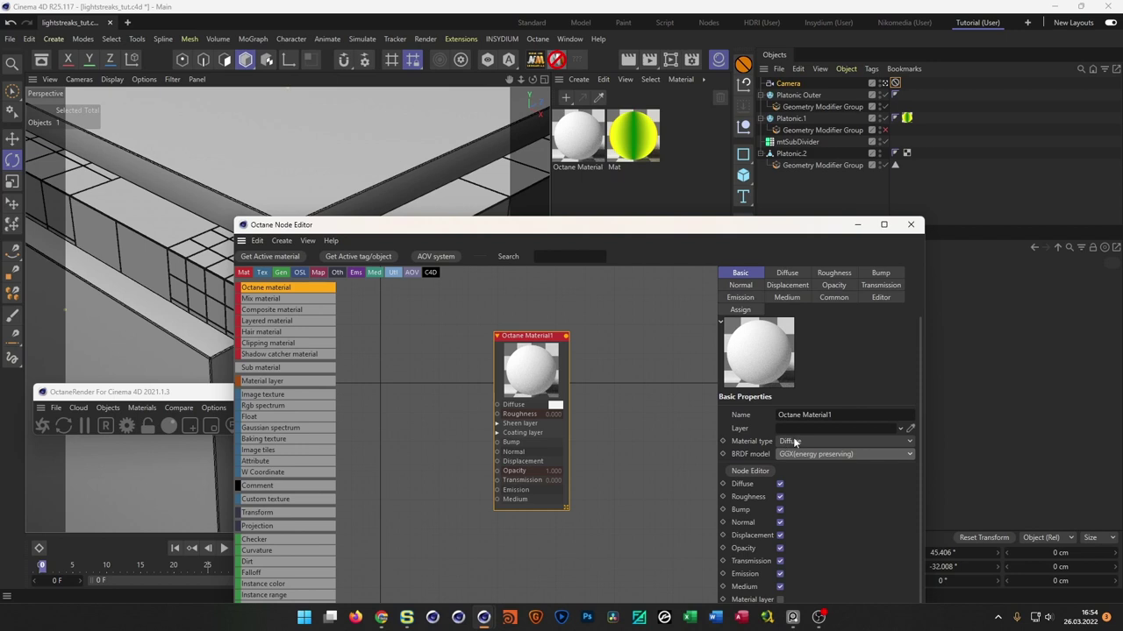
left_click(794, 442)
left_click(805, 526)
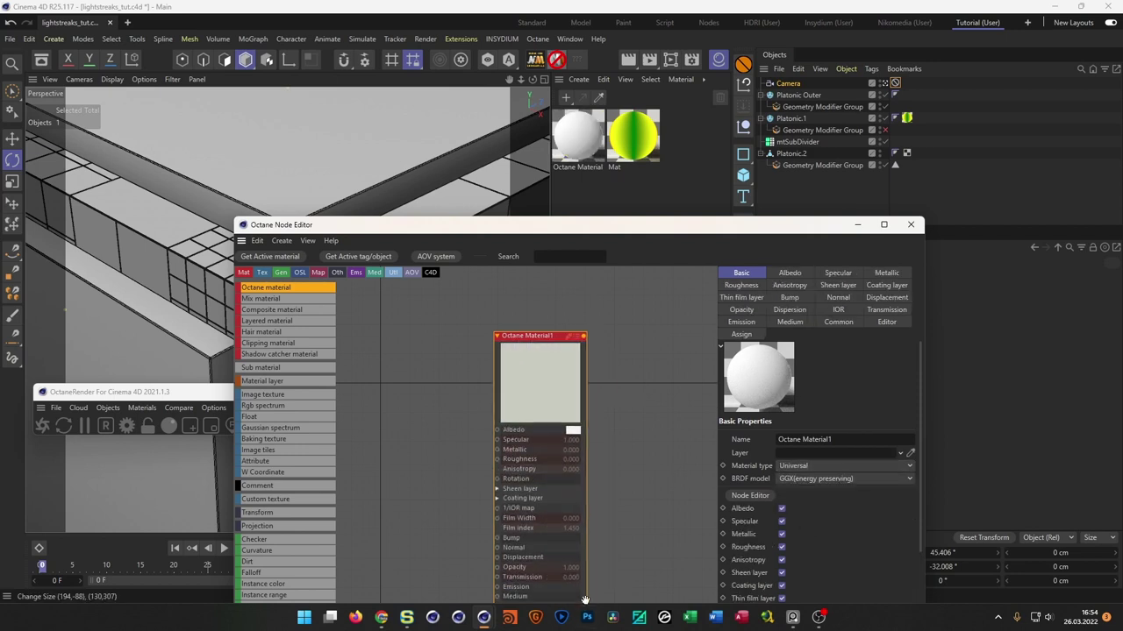
left_click_drag(545, 349, 617, 302)
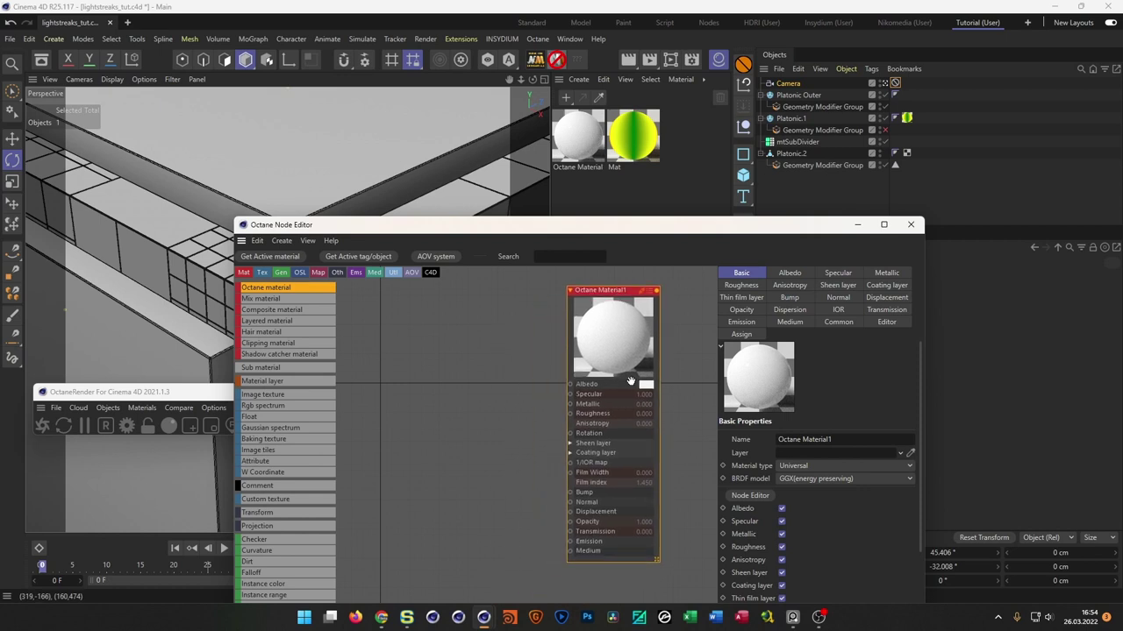
- Give the material a 15% value albedo, roughness 0.180 and metallic 1
left_click(646, 385)
left_click(641, 417)
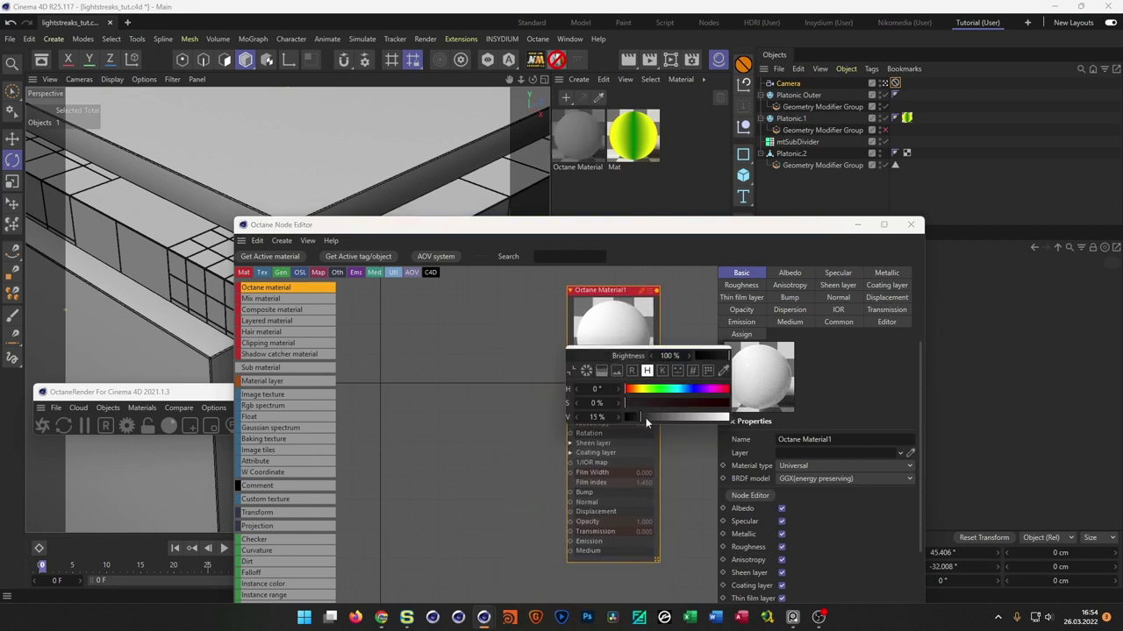
left_click(525, 345)
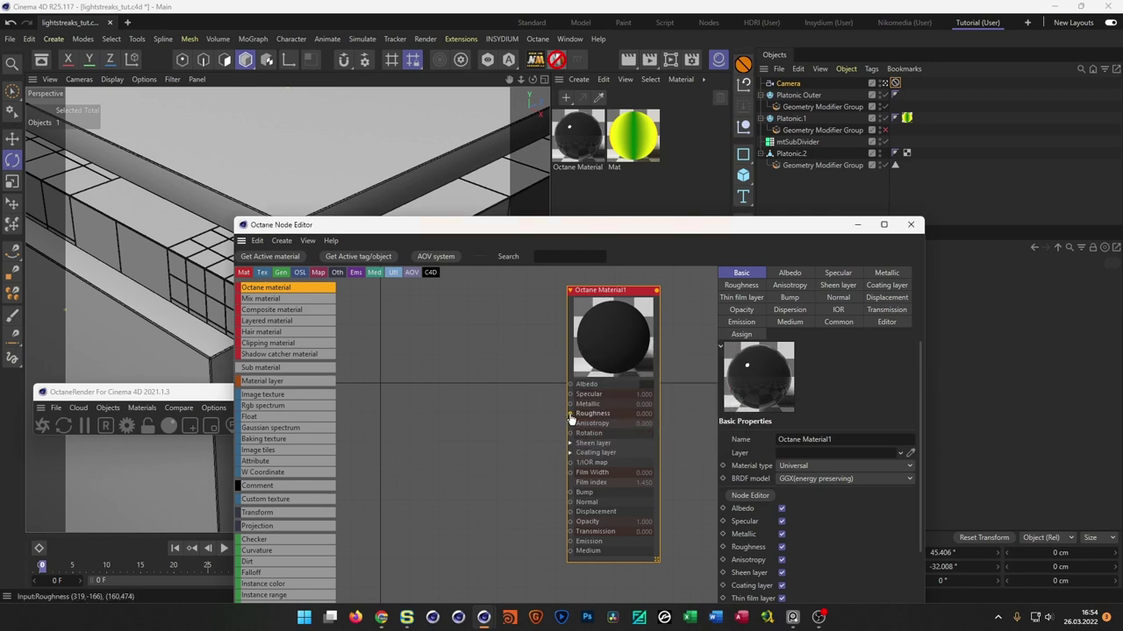
left_click(570, 415)
left_click_drag(638, 415, 652, 416)
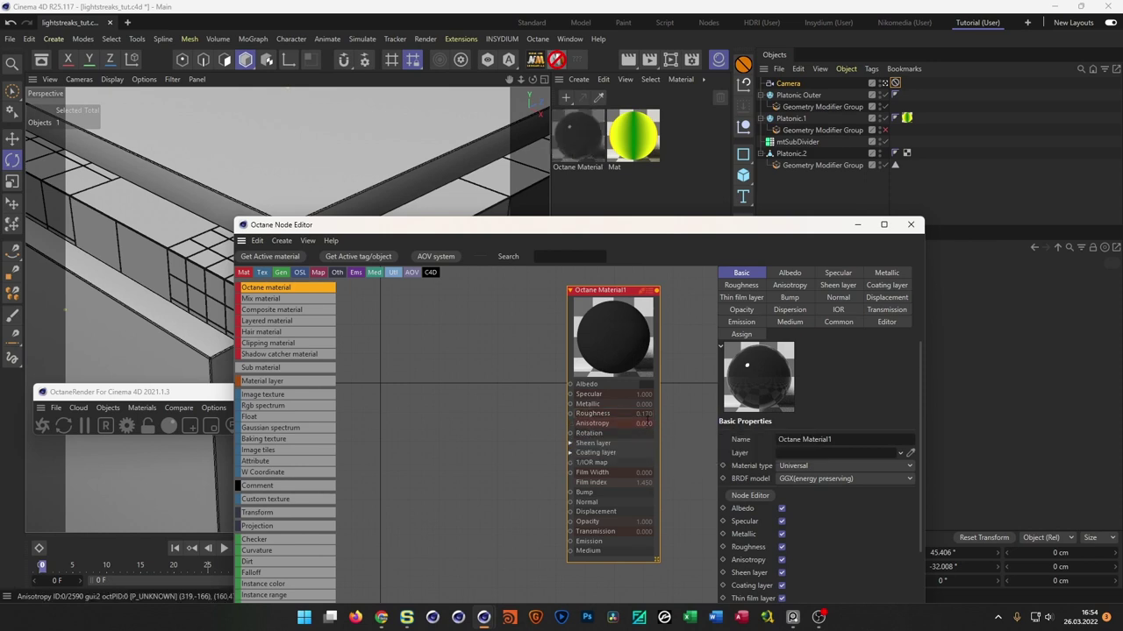
left_click_drag(647, 416, 652, 416)
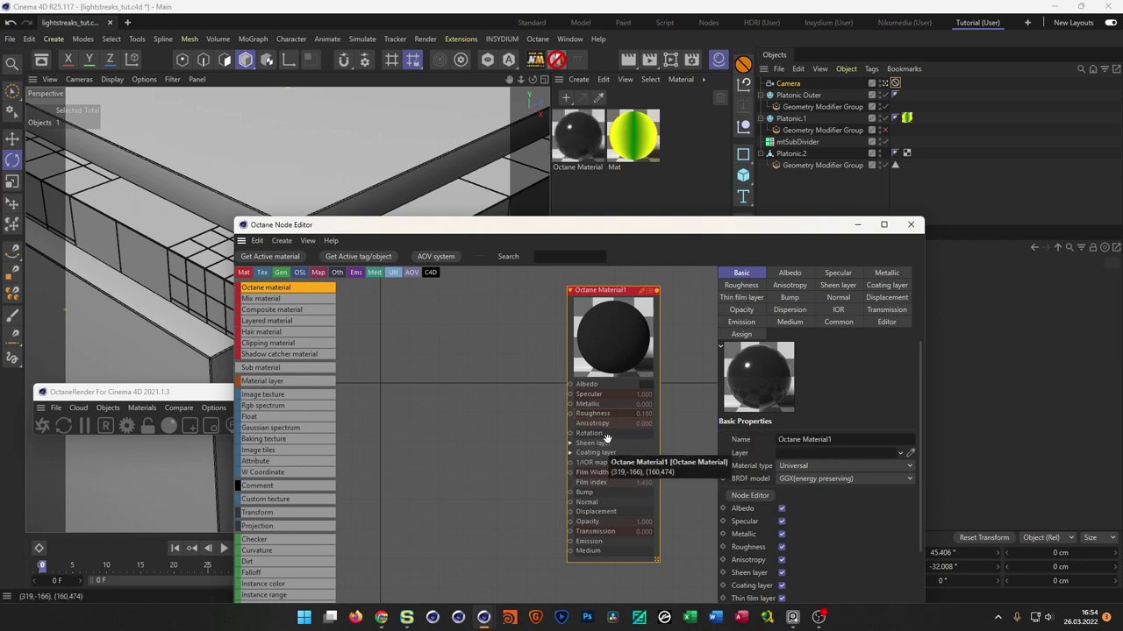
left_click_drag(645, 405, 704, 427)
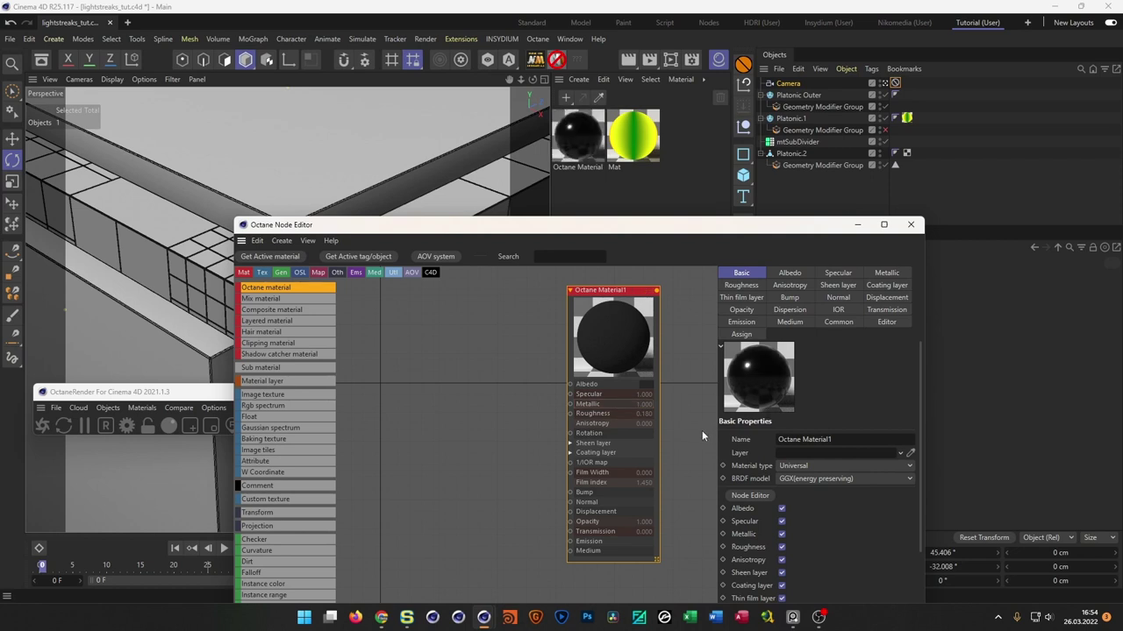
left_click_drag(683, 226, 507, 339)
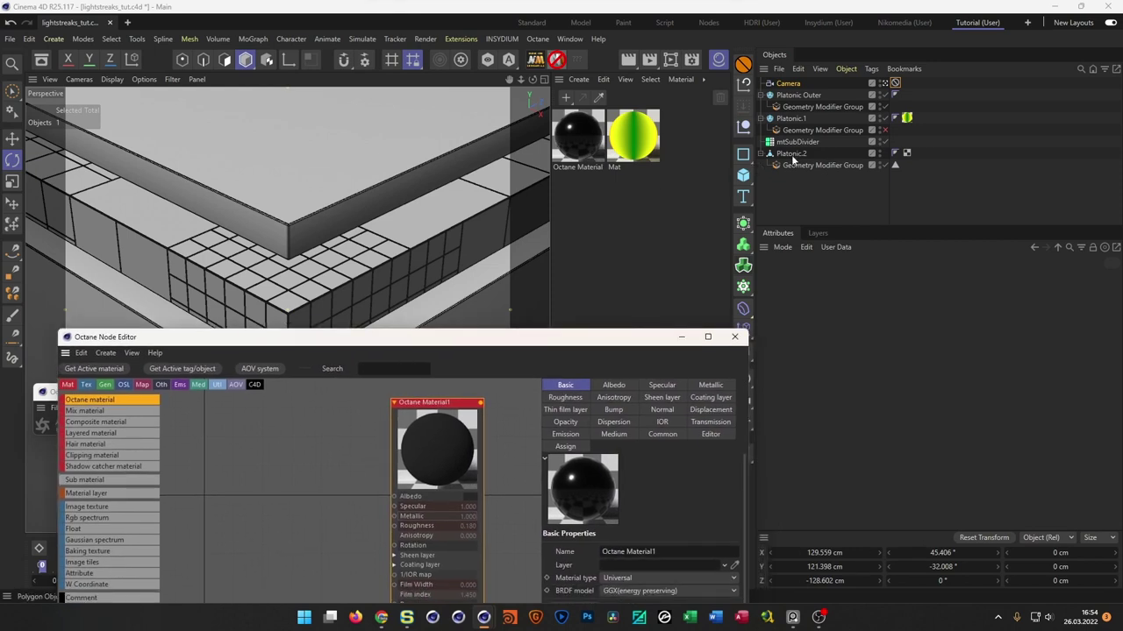
- Apply the dark glossy Octane material to Platonic.2, reselect mtSubDivider, and close the node editor
left_click_drag(587, 139, 790, 156)
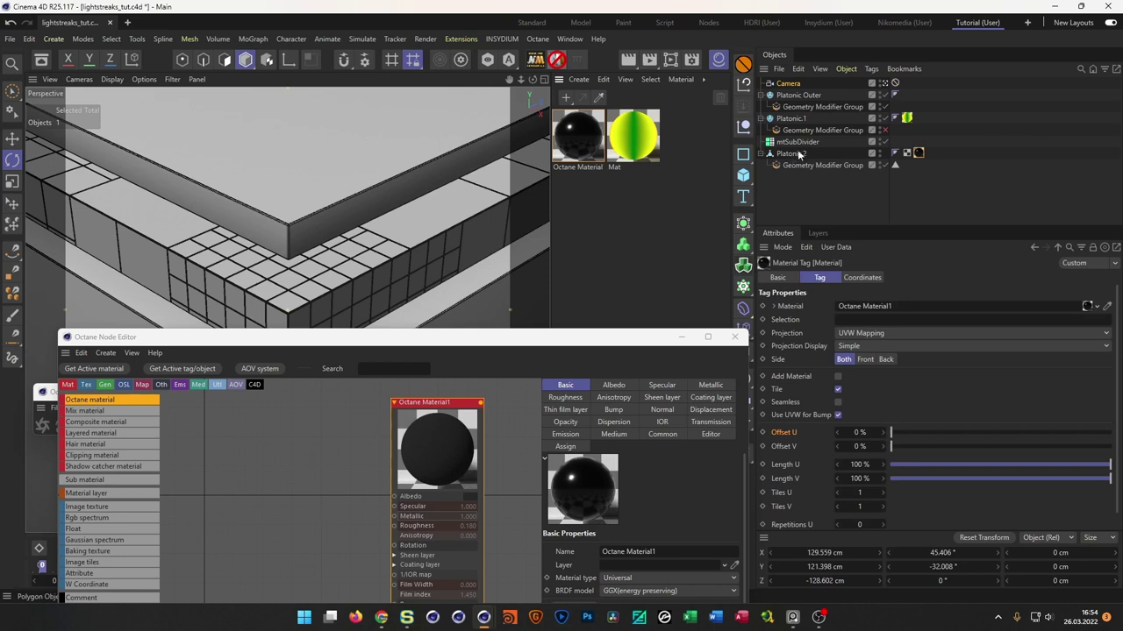
left_click(804, 141)
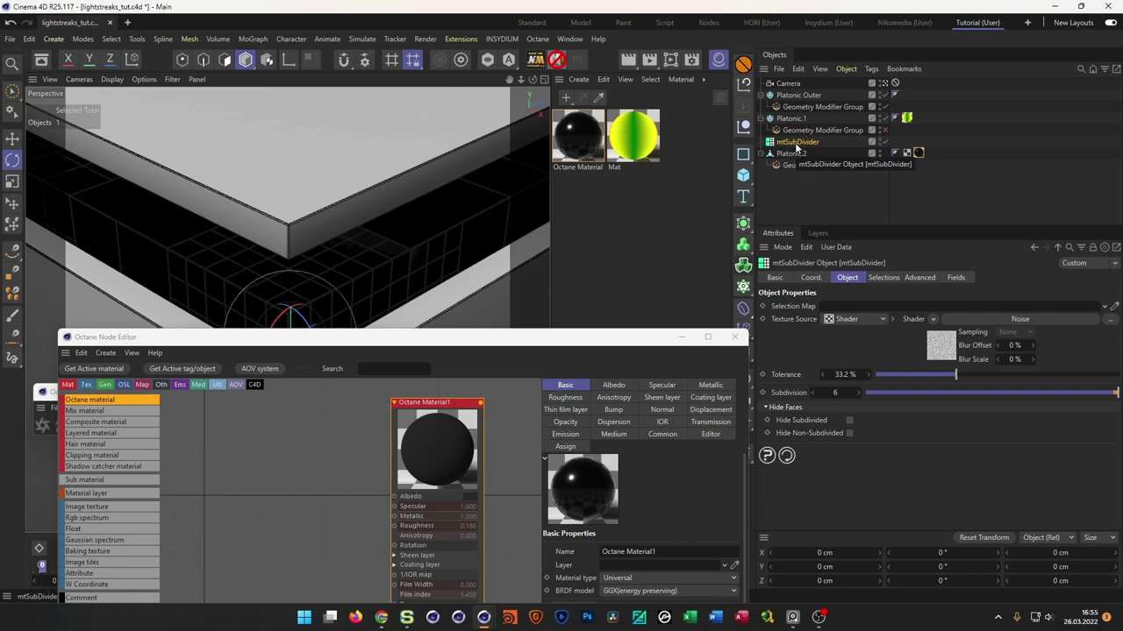
left_click(790, 183)
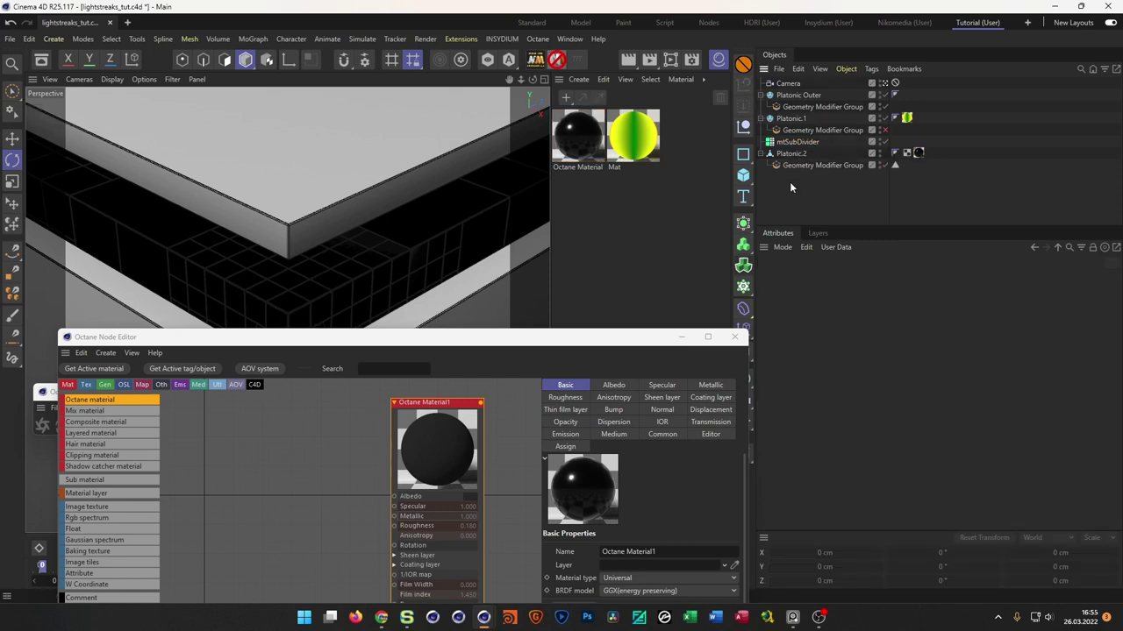
left_click(805, 141)
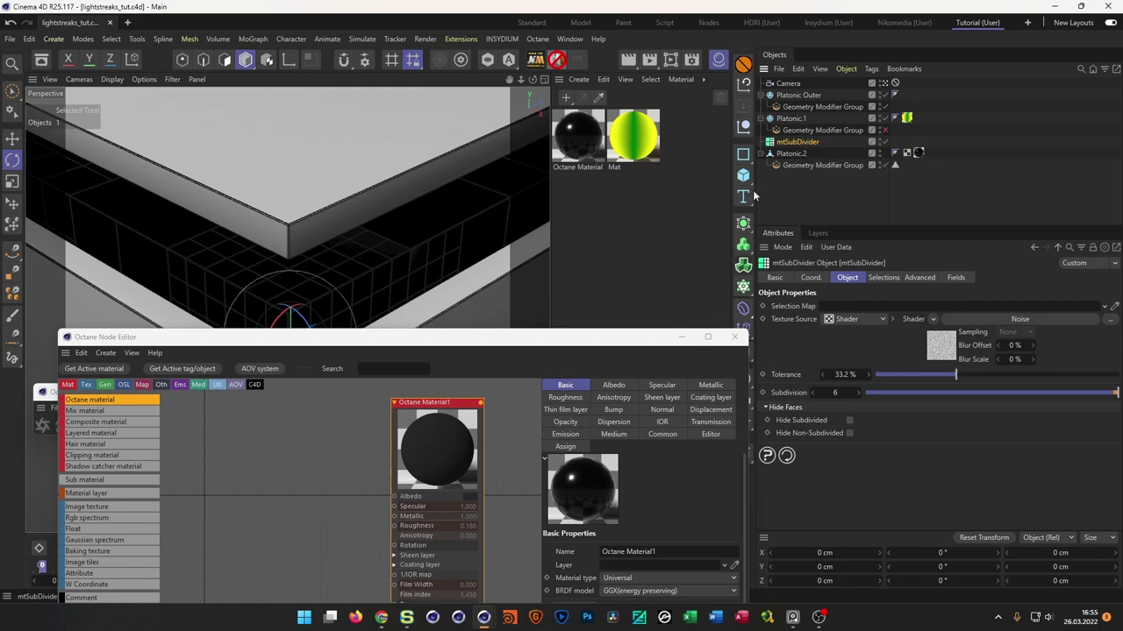
left_click_drag(527, 343, 650, 209)
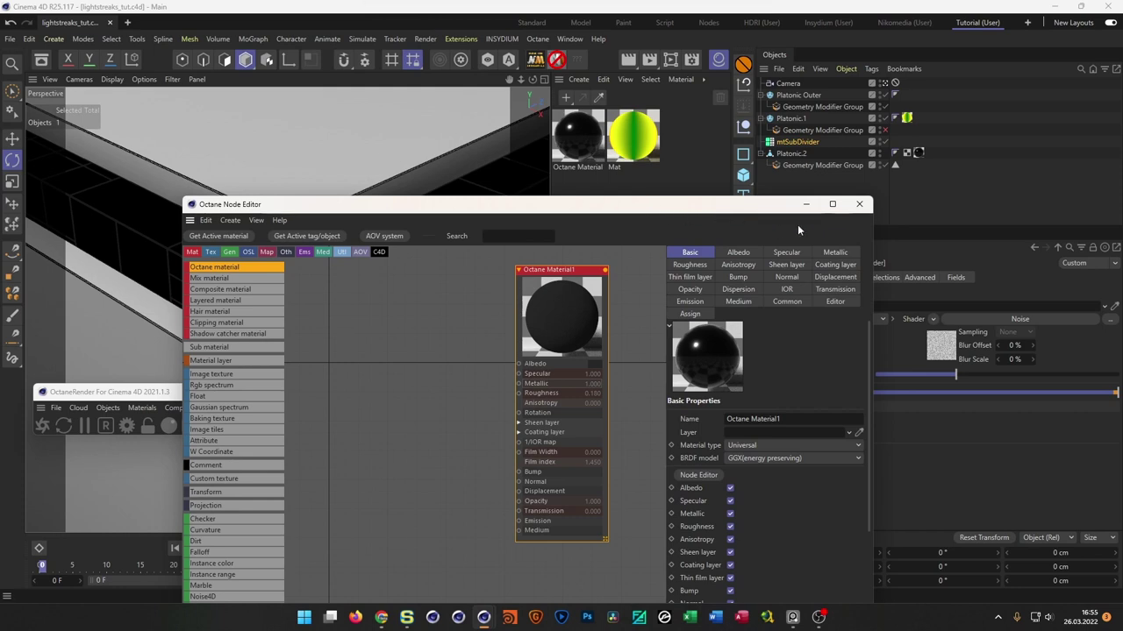
left_click(860, 205)
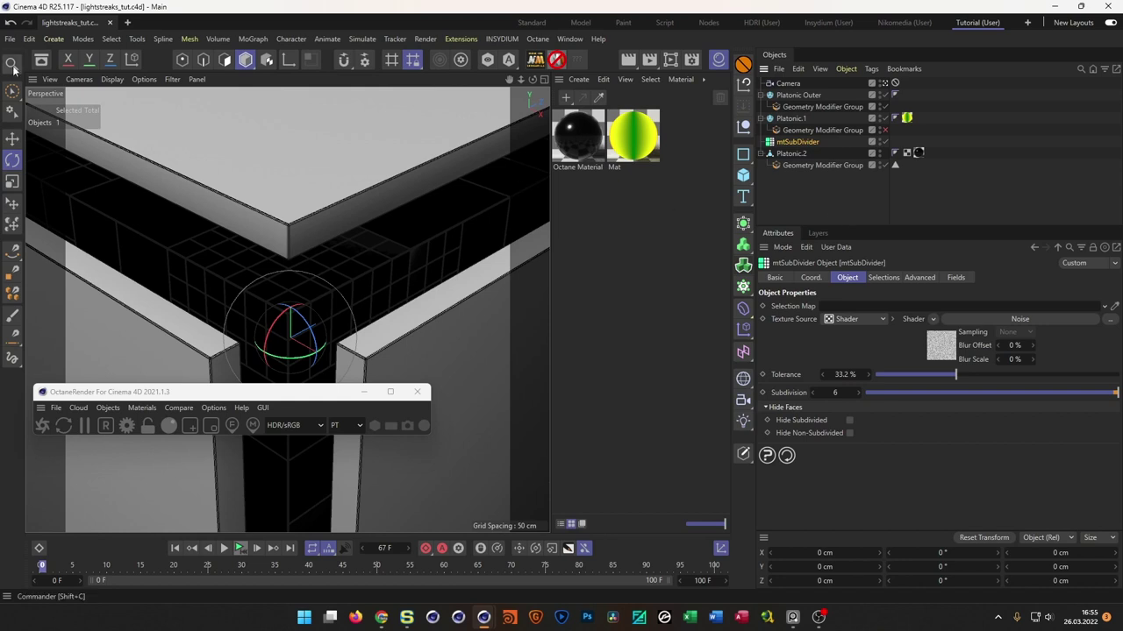
- Start a new empty project and close the Octane render window
left_click(10, 39)
left_click(37, 59)
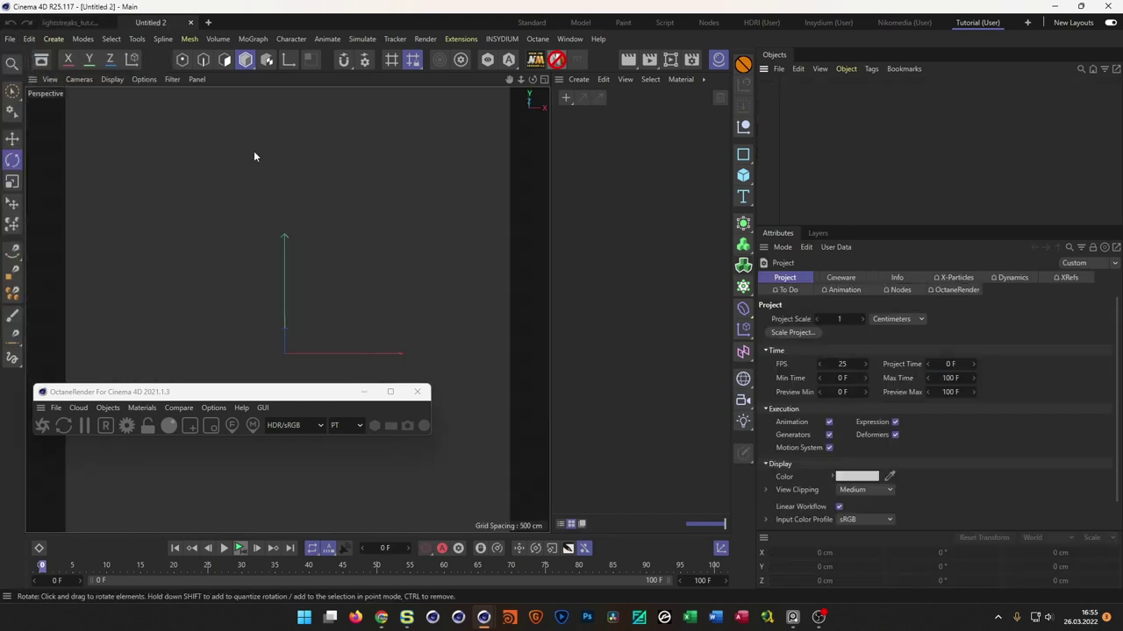
left_click(417, 392)
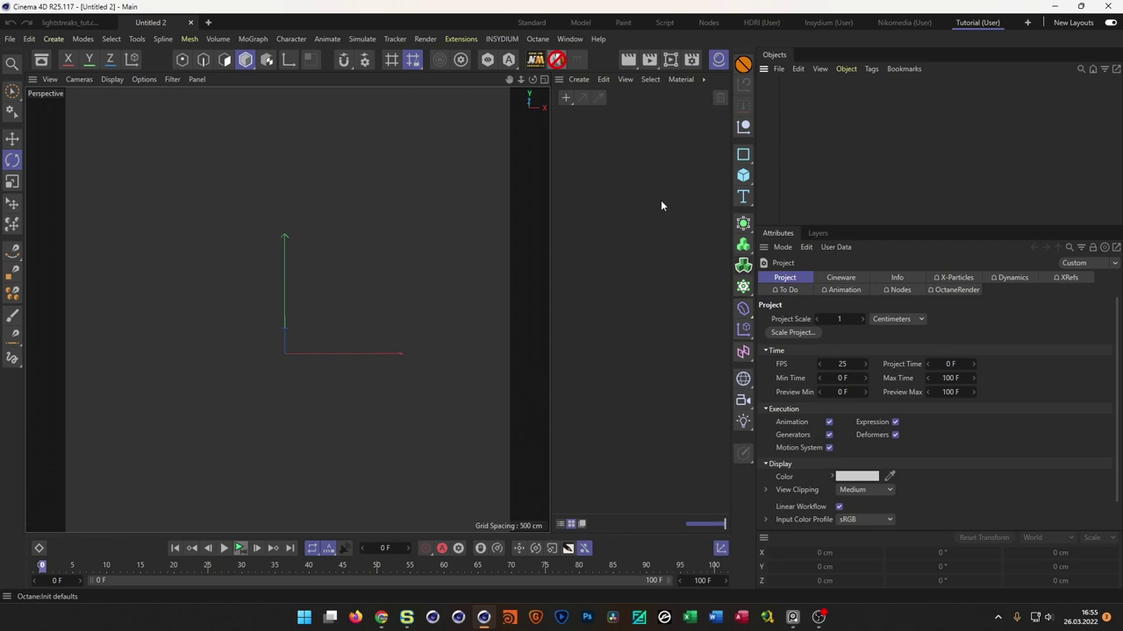
- Add a Platonic object as a 100 cm Hexa cube and frame it in the view
left_click(743, 174)
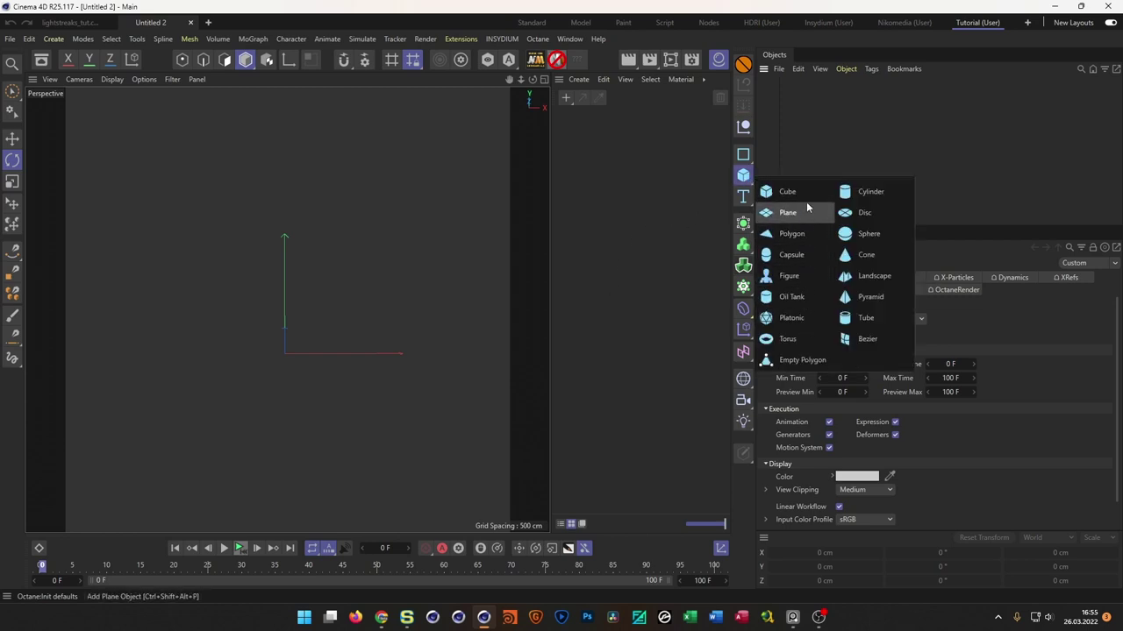
left_click(792, 317)
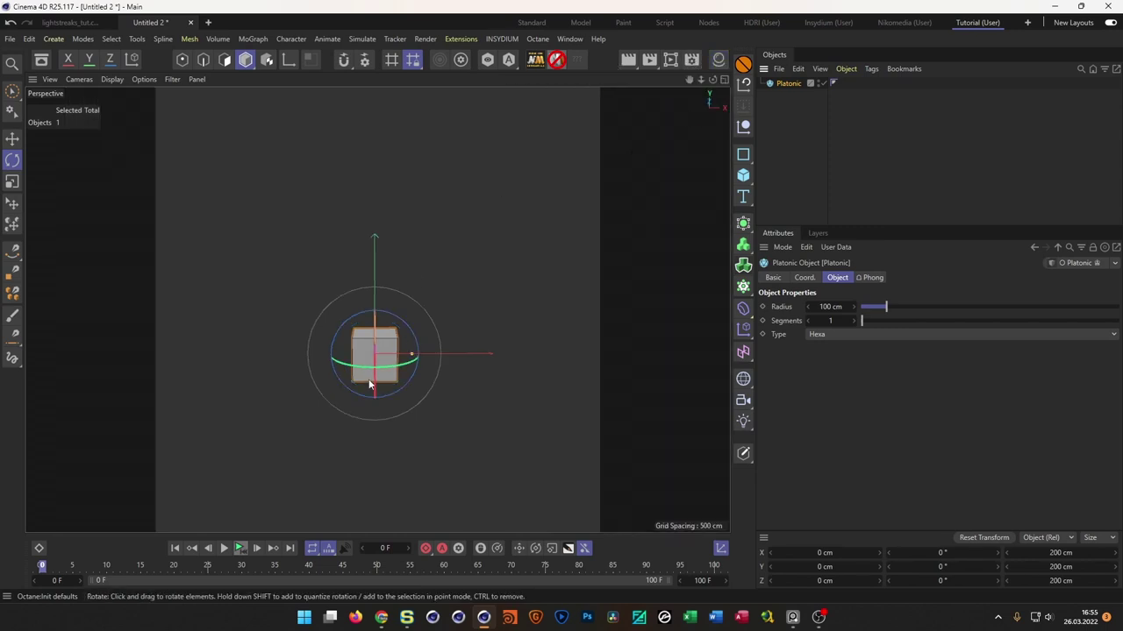
left_click_drag(368, 379, 410, 348)
scroll(450, 306, "up", 6)
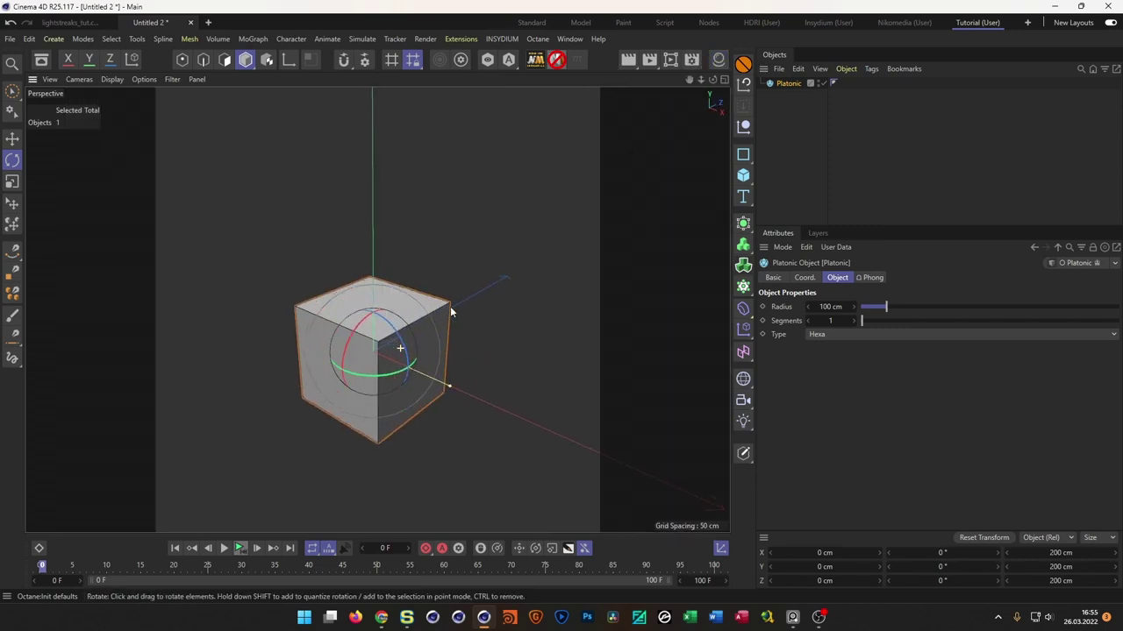
scroll(521, 223, "down", 3)
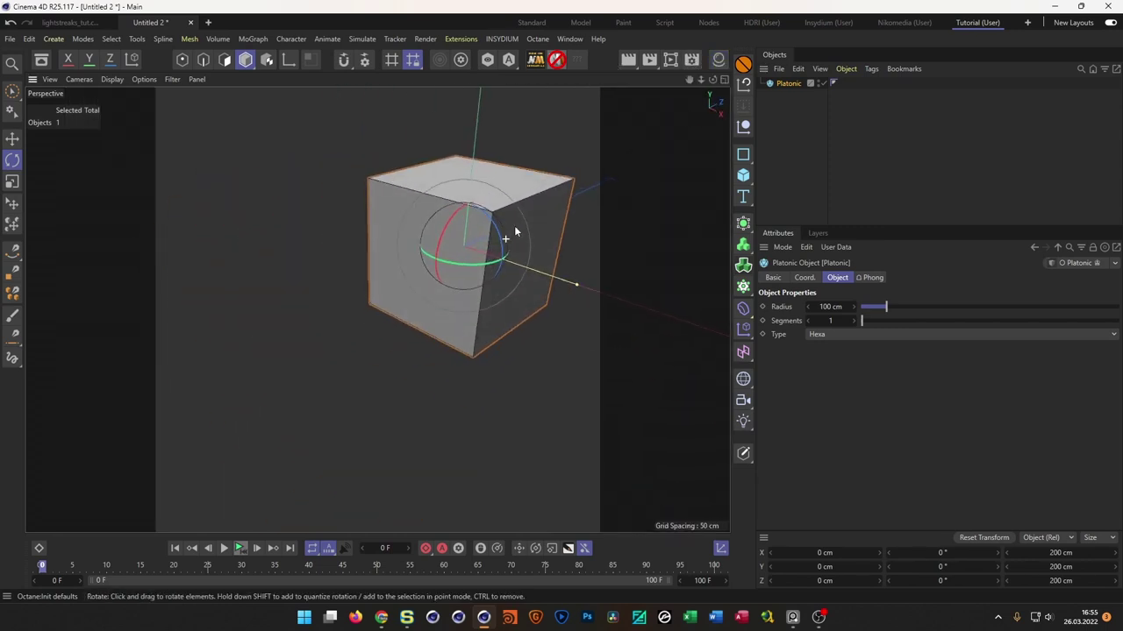
key("h")
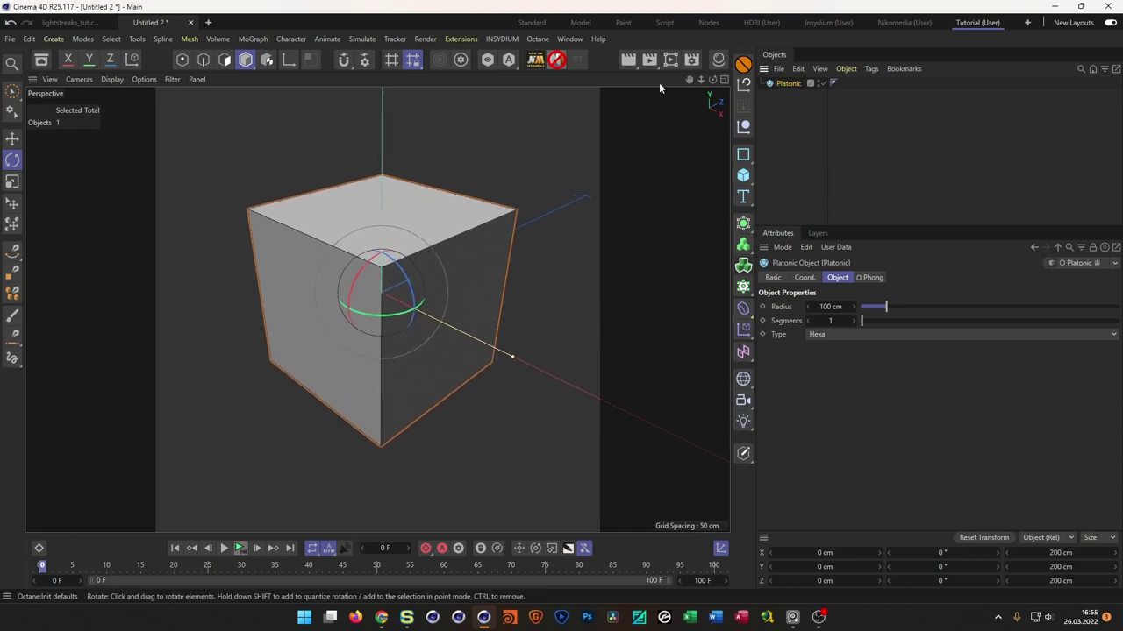
left_click(501, 39)
- Add an mtSubDivider over the cube, using a Noise texture source at 25 % Global Scale
mouse_move(530, 121)
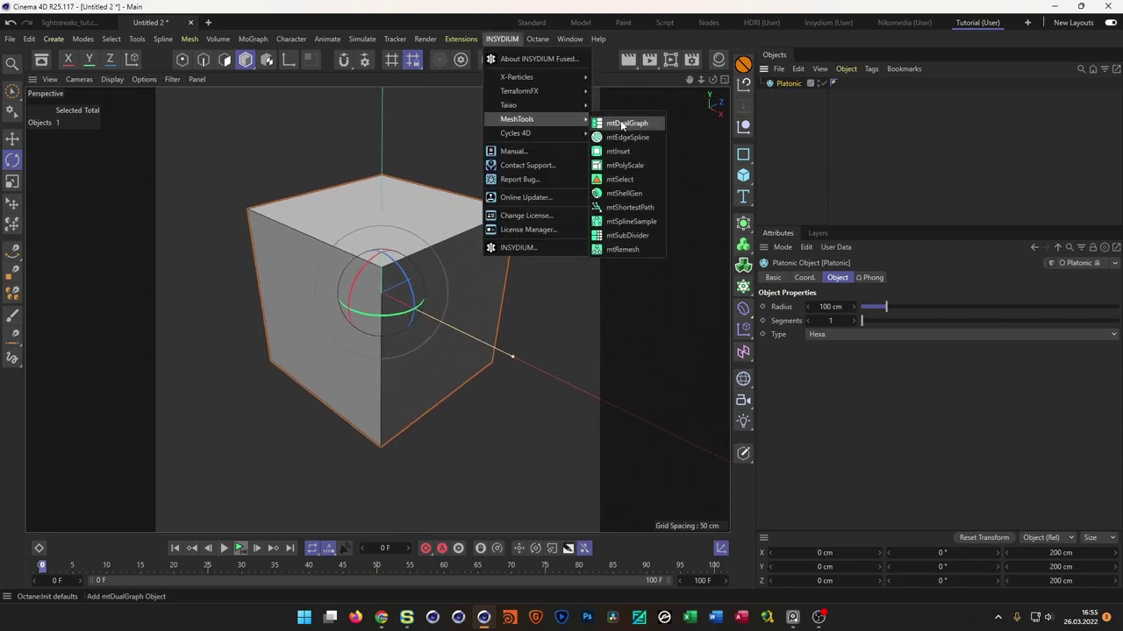
left_click(621, 235)
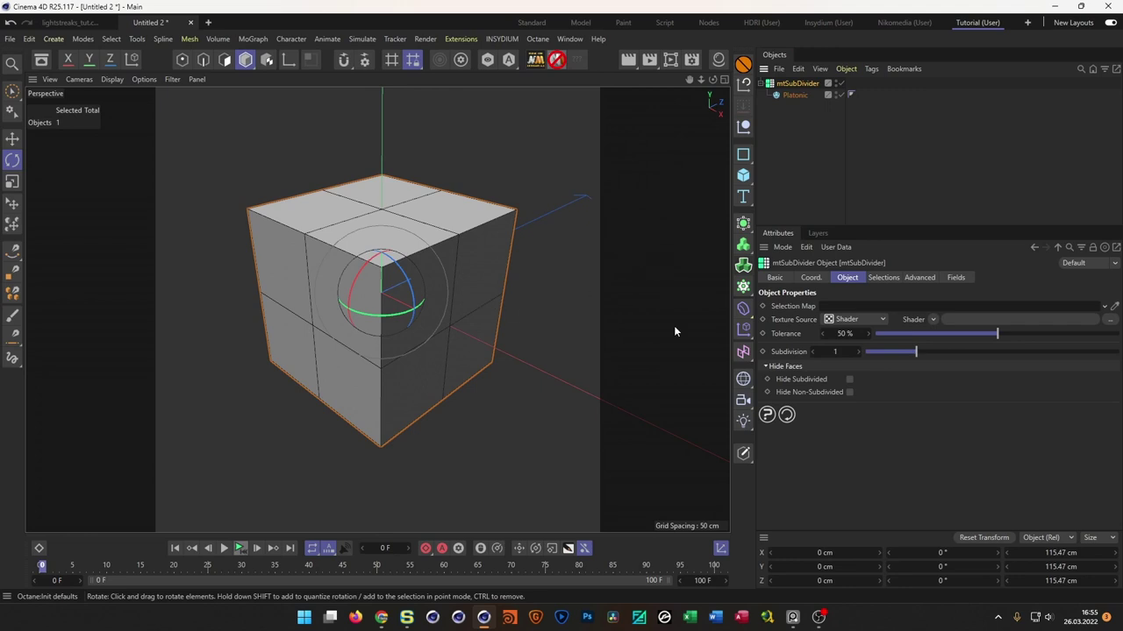
left_click(932, 319)
left_click(950, 383)
left_click(946, 338)
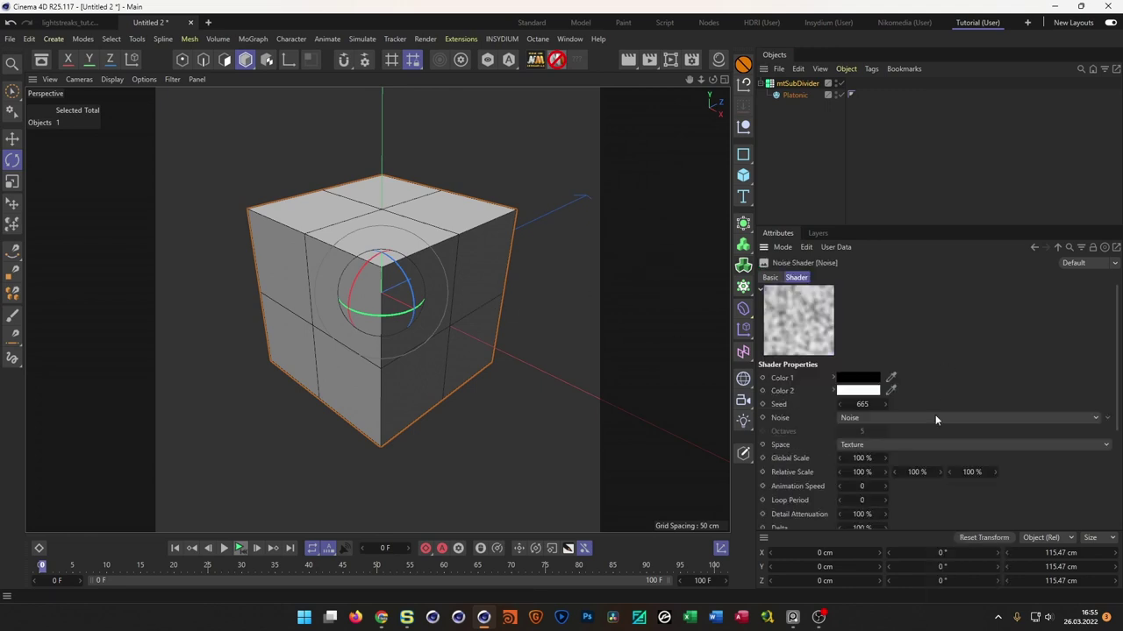
left_click(863, 457)
type("25")
key("Return")
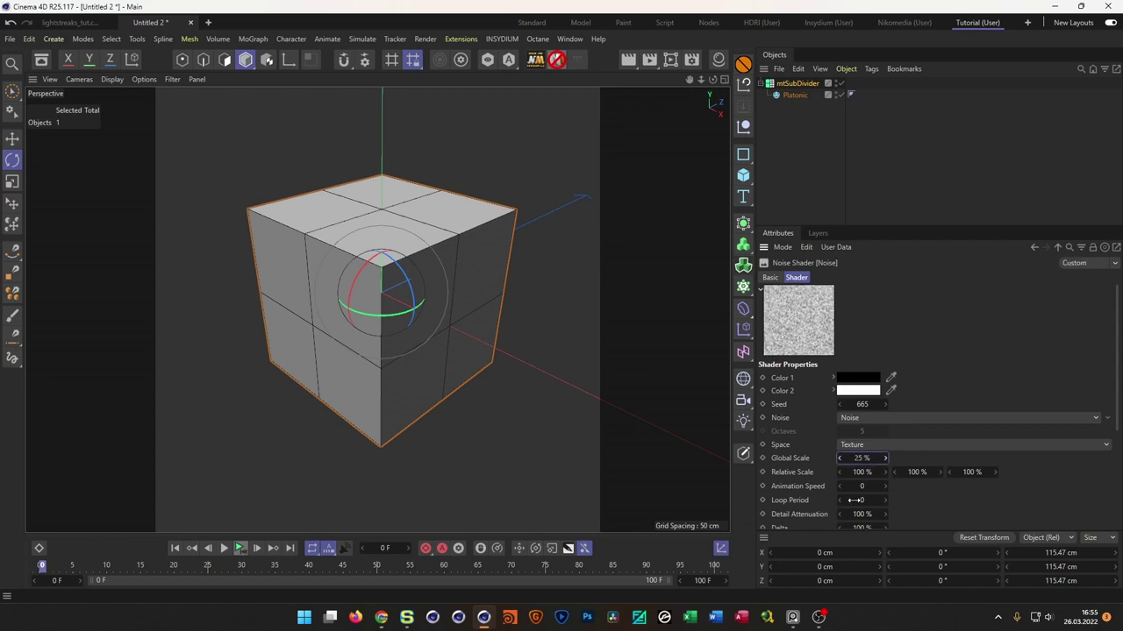
- Set the subdivider to 6 subdivisions and 31.8 % tolerance, then group it under a Null
left_click(794, 84)
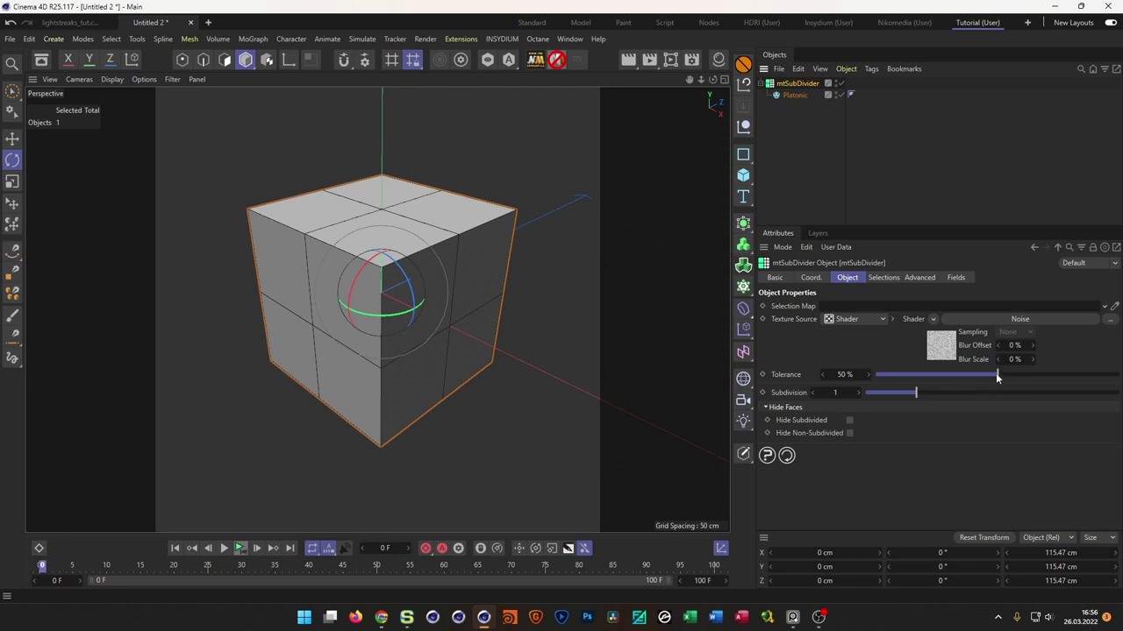
left_click(835, 392)
type("6")
key("Return")
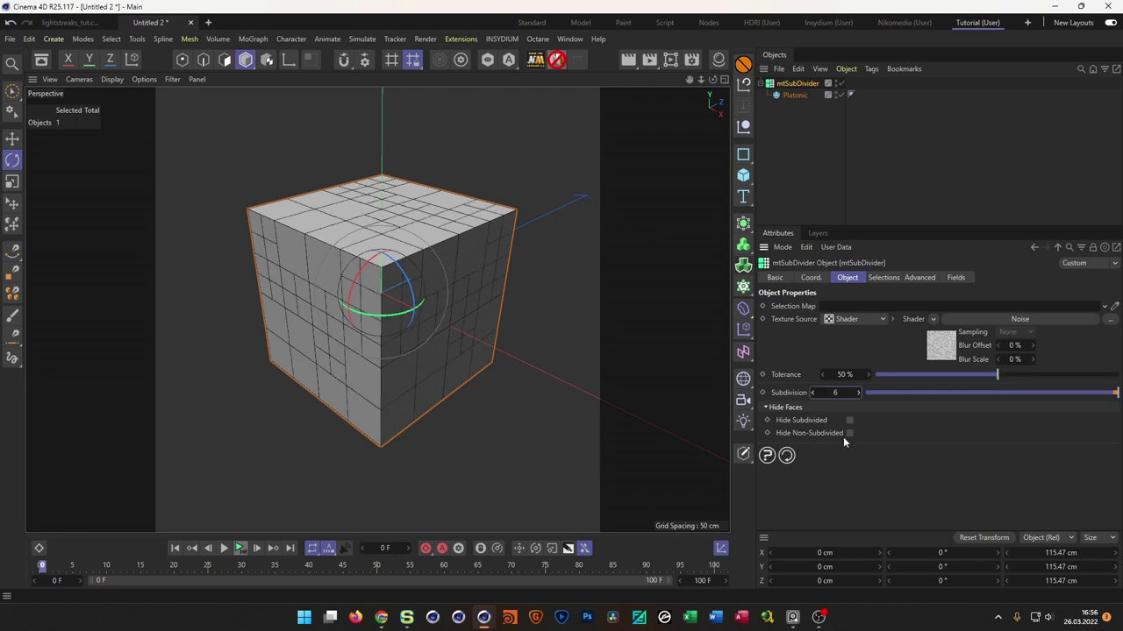
left_click_drag(980, 379, 954, 384)
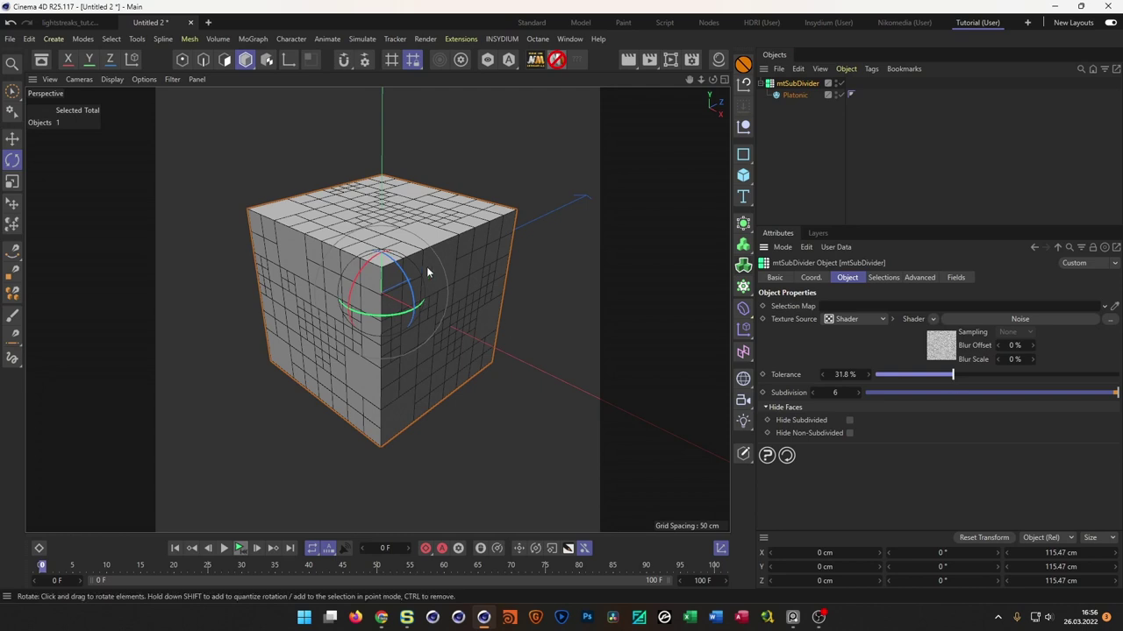
scroll(439, 237, "up", 3)
scroll(444, 228, "up", 2)
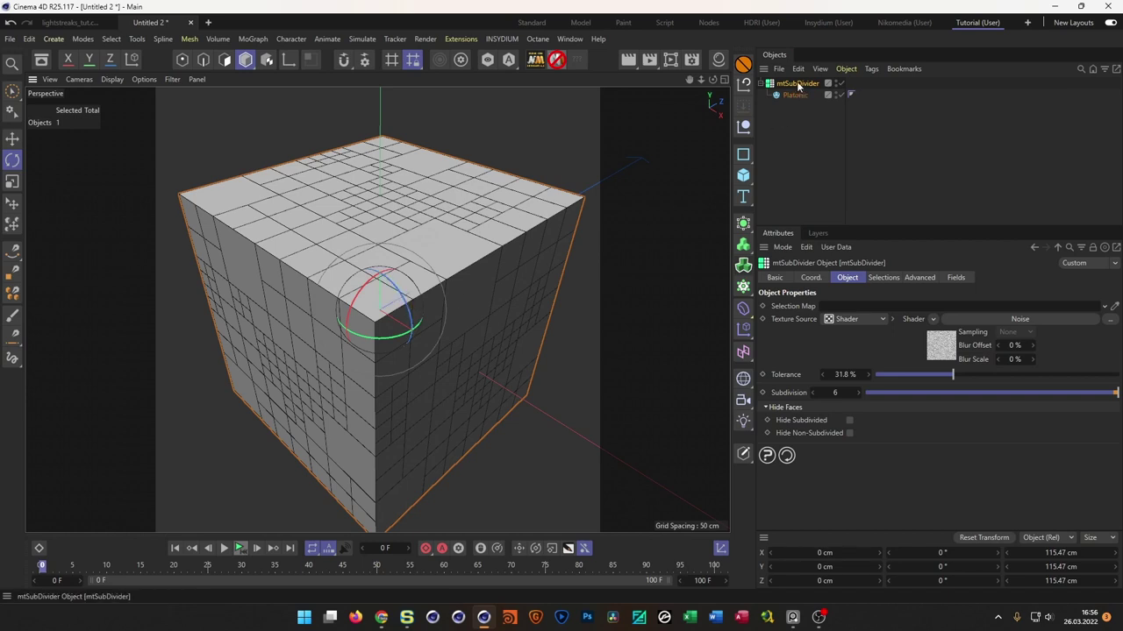
scroll(360, 283, "up", 1)
scroll(368, 295, "up", 2)
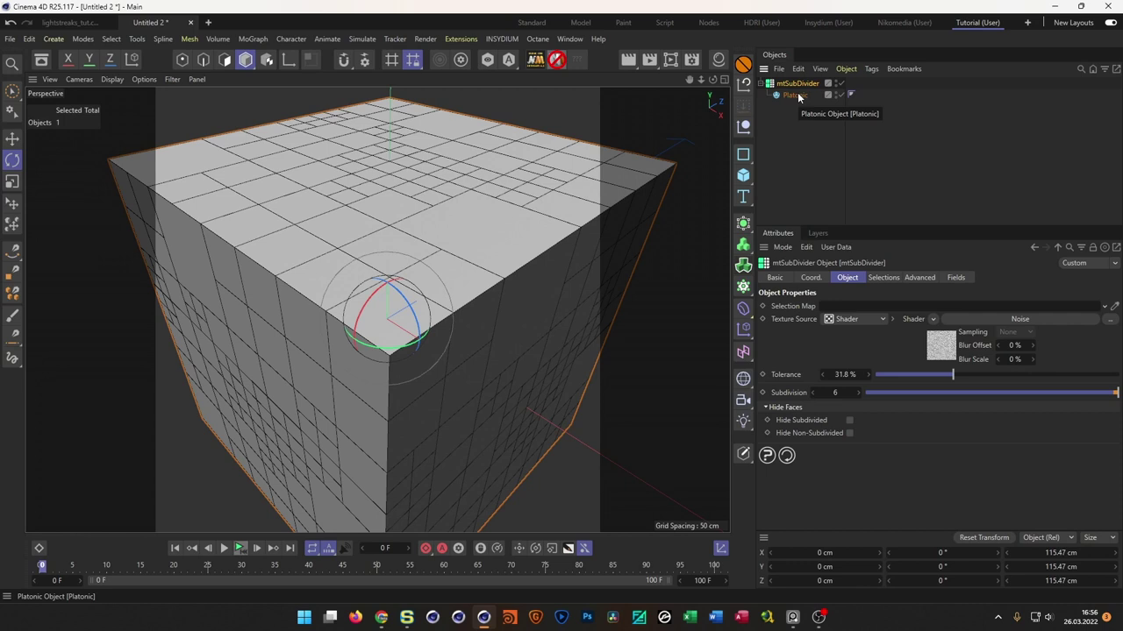
key("alt+g")
- Expand the Null to reveal the mtSubDivider and its Platonic cube
left_click(769, 85)
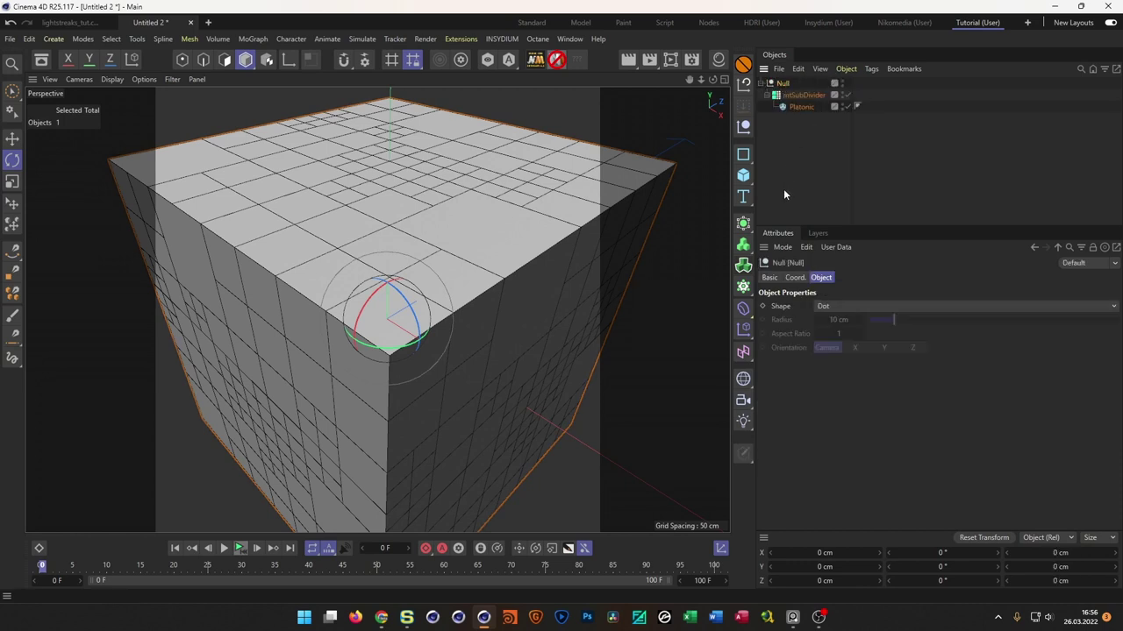
left_click_drag(424, 326, 412, 330)
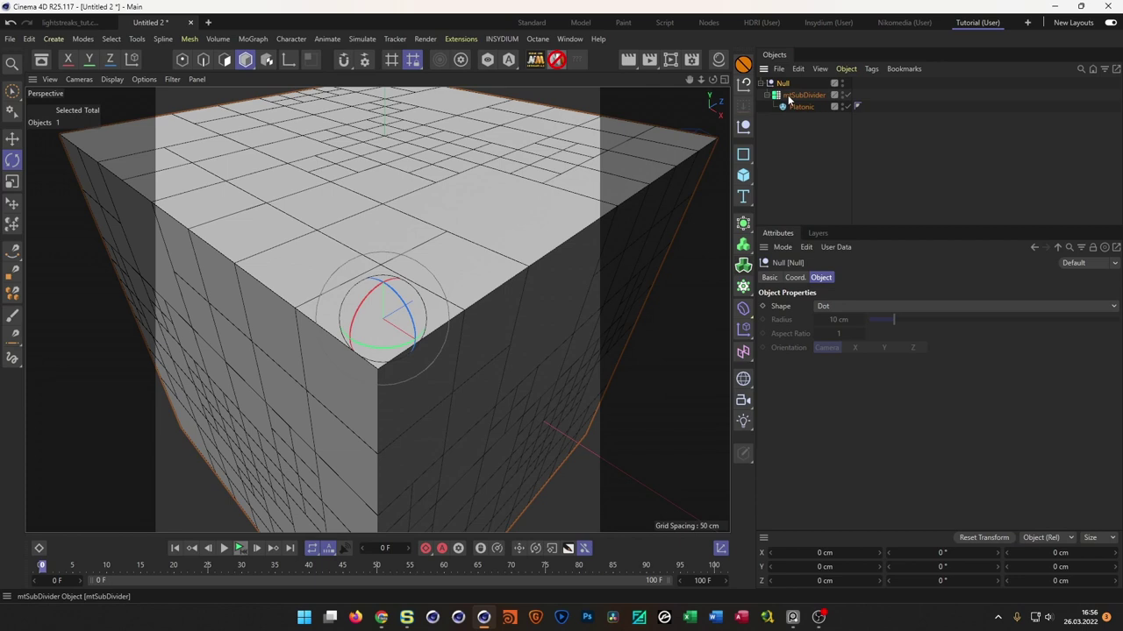
left_click(745, 288)
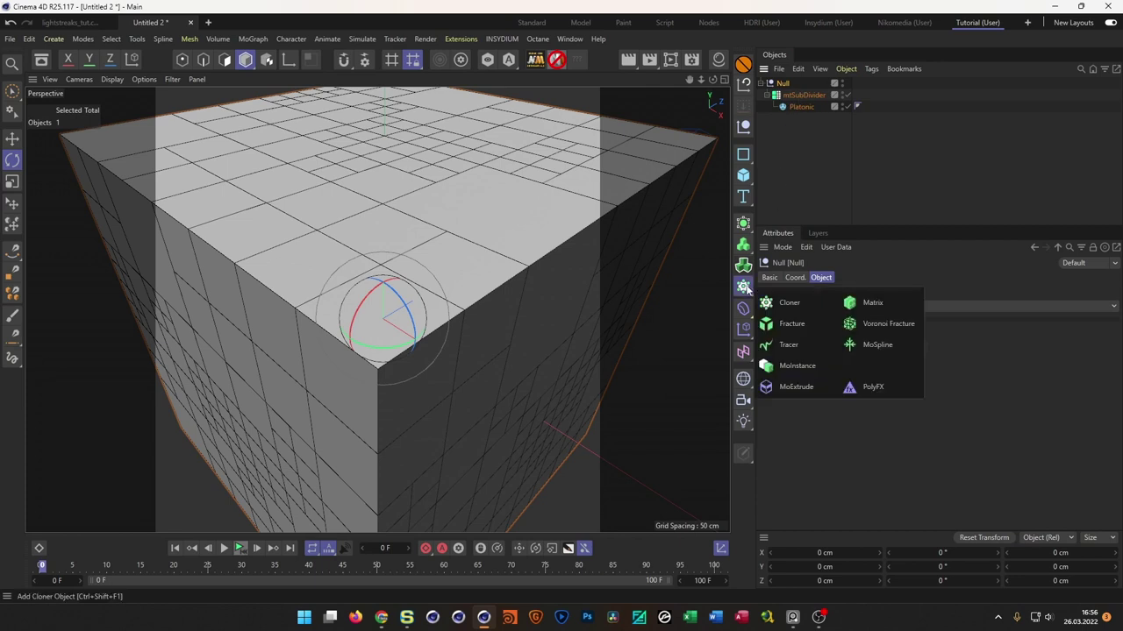
- Add a MoExtrude to the Null and set Extrusion Steps to 1
left_click(796, 388)
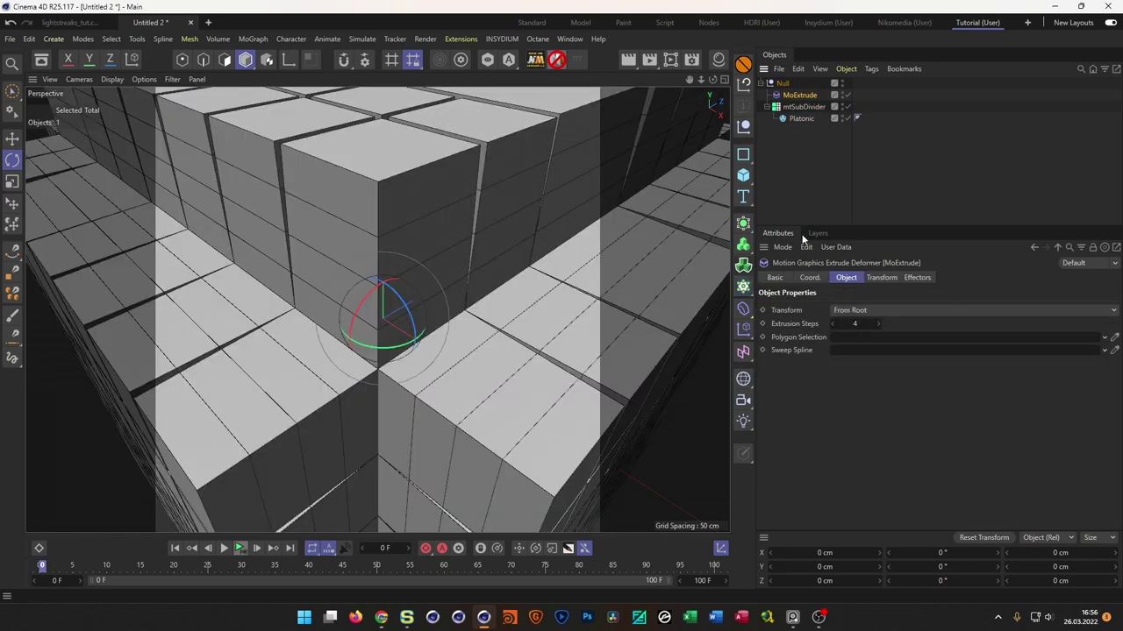
double_click(856, 324)
type("1")
key("Return")
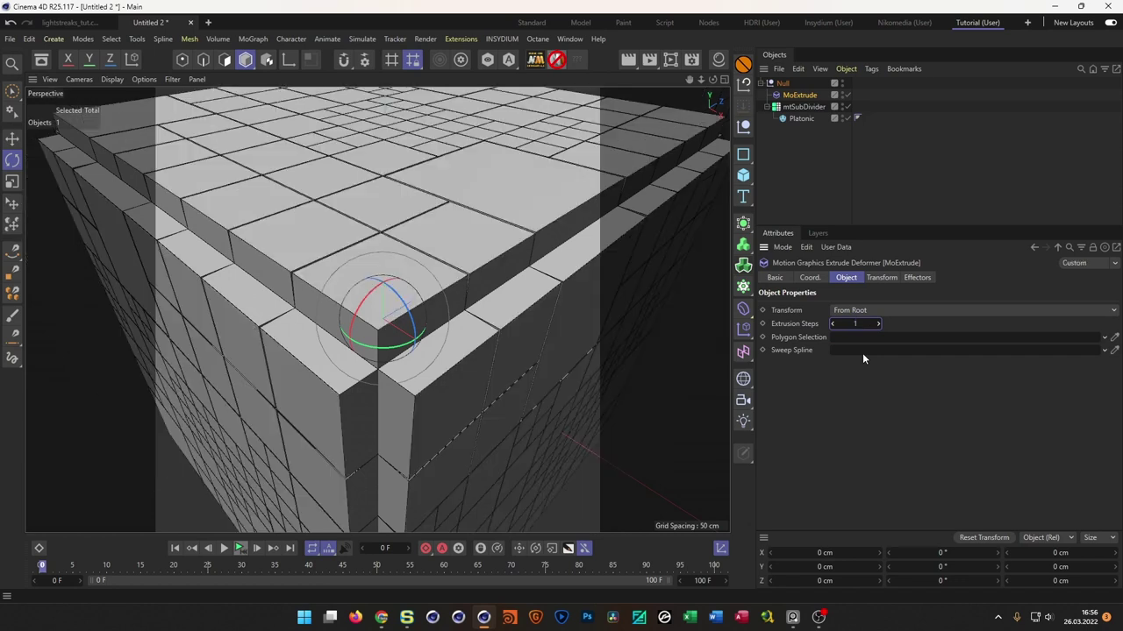
- Give the MoExtrude 0 cm Z offset and linked 0.9 scale, then duplicate it as MoExtrude.1
left_click(879, 277)
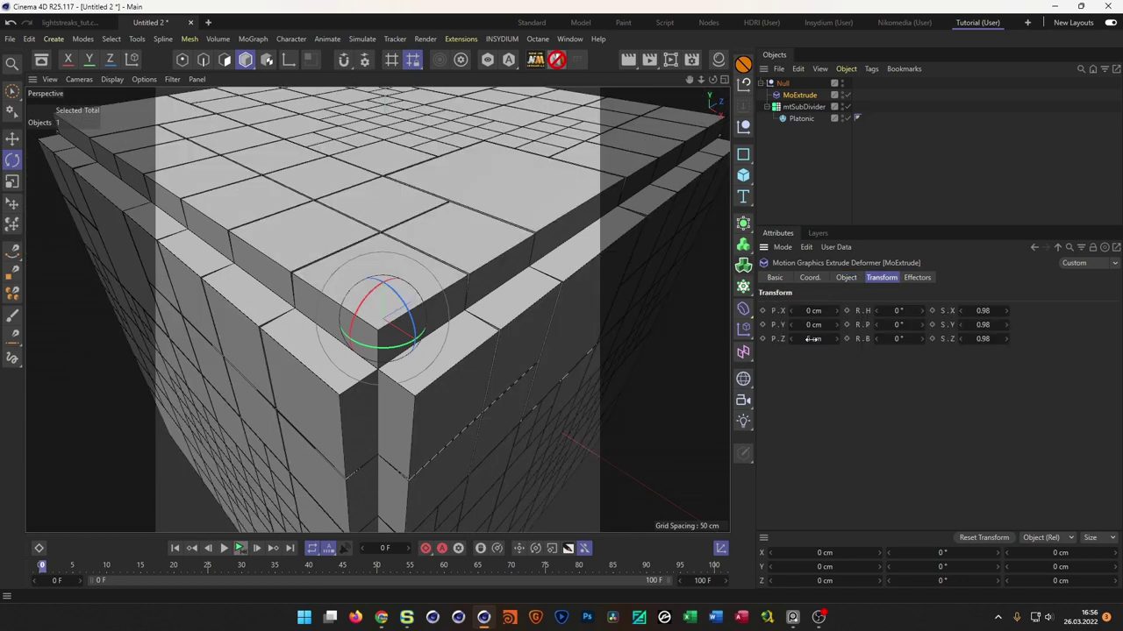
type("0")
key("Return")
left_click(982, 311)
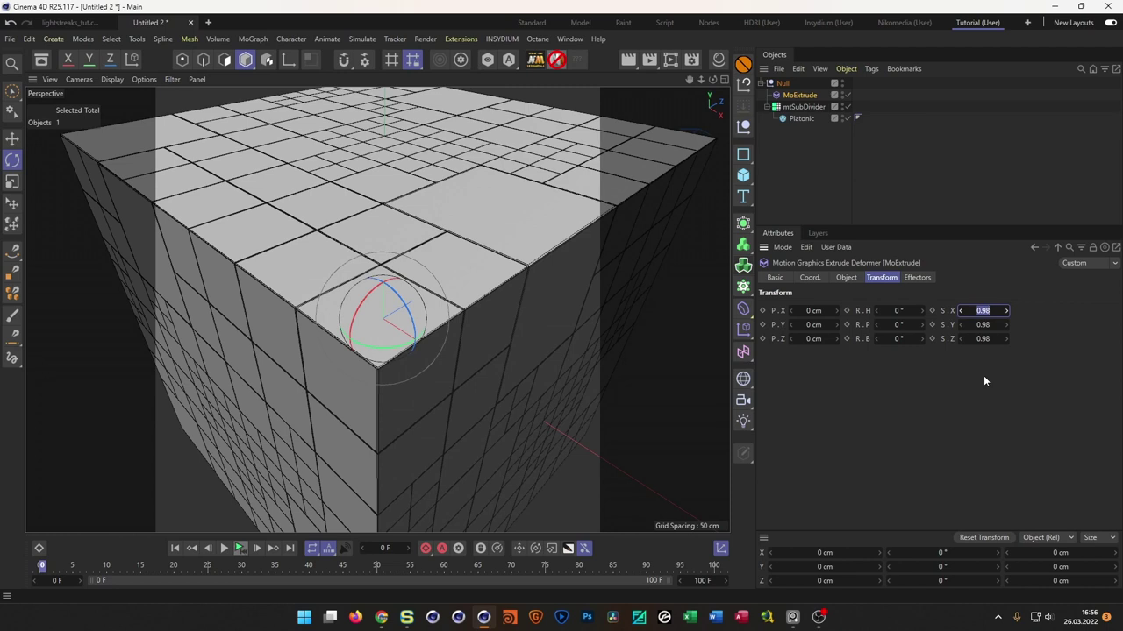
type("1")
left_click(945, 312)
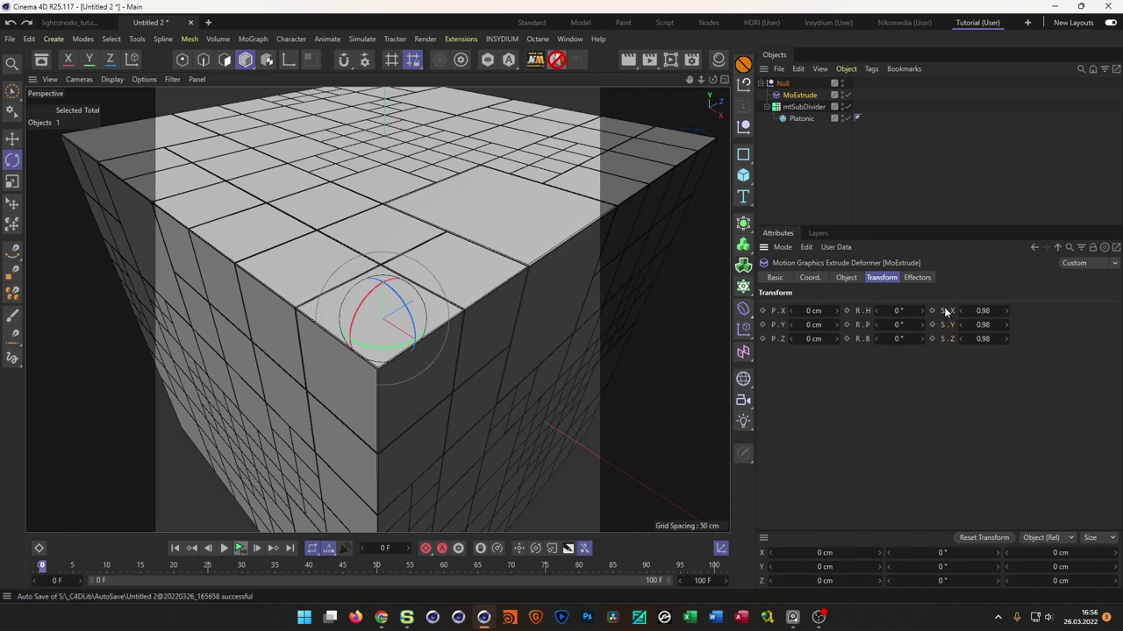
left_click(984, 312)
type("0.9")
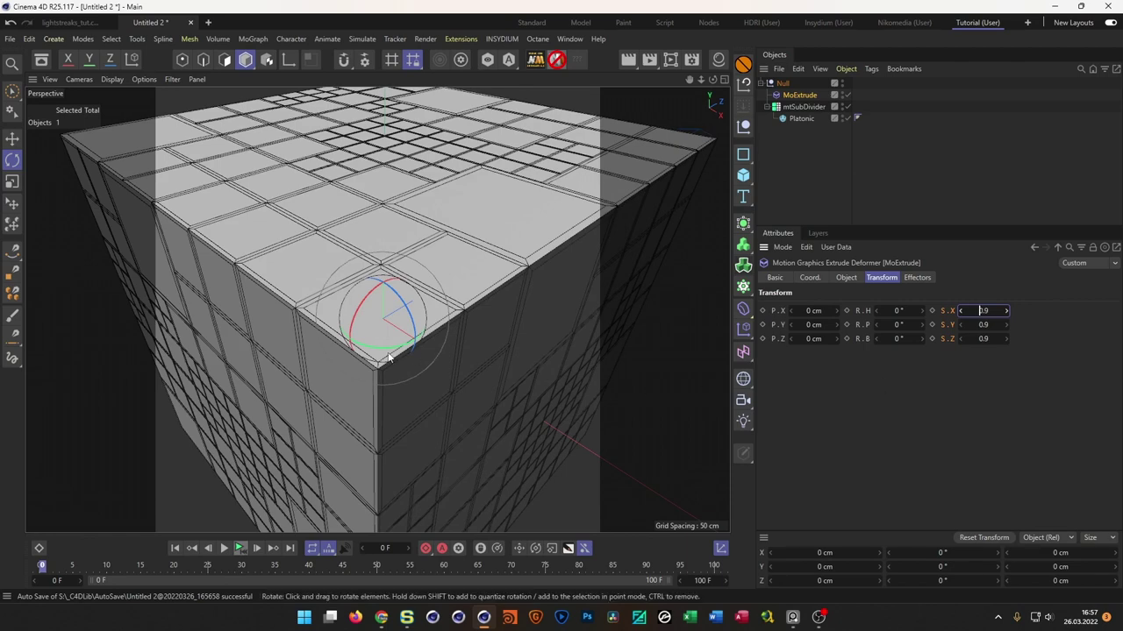
scroll(390, 358, "up", 3)
left_click_drag(421, 369, 546, 301, "alt")
scroll(501, 314, "down", 5)
scroll(476, 318, "up", 5)
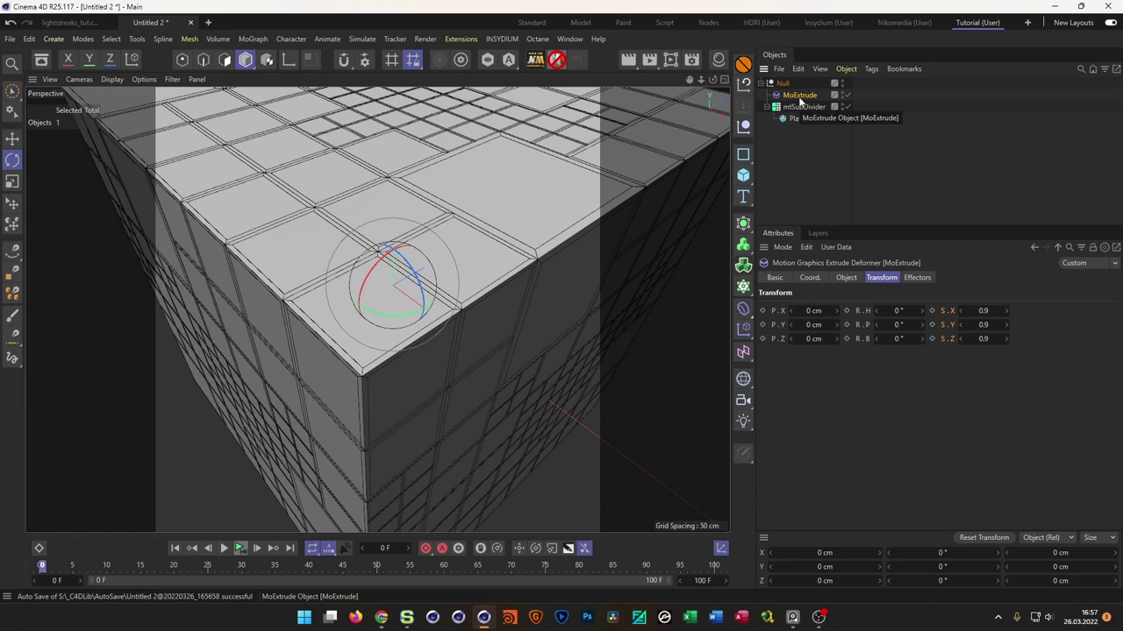
left_click_drag(799, 96, 802, 109, "ctrl")
- Disable MoExtrude.1 and turn on the mtSubDivider's subdivided polygon selection
scroll(421, 319, "up", 5)
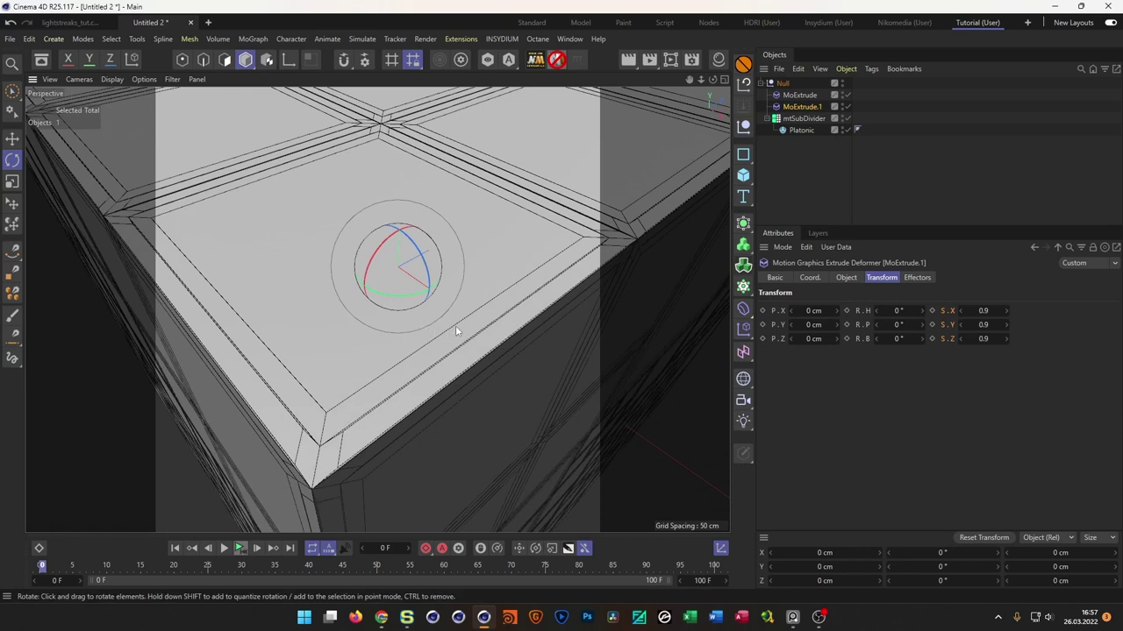
scroll(455, 331, "down", 3)
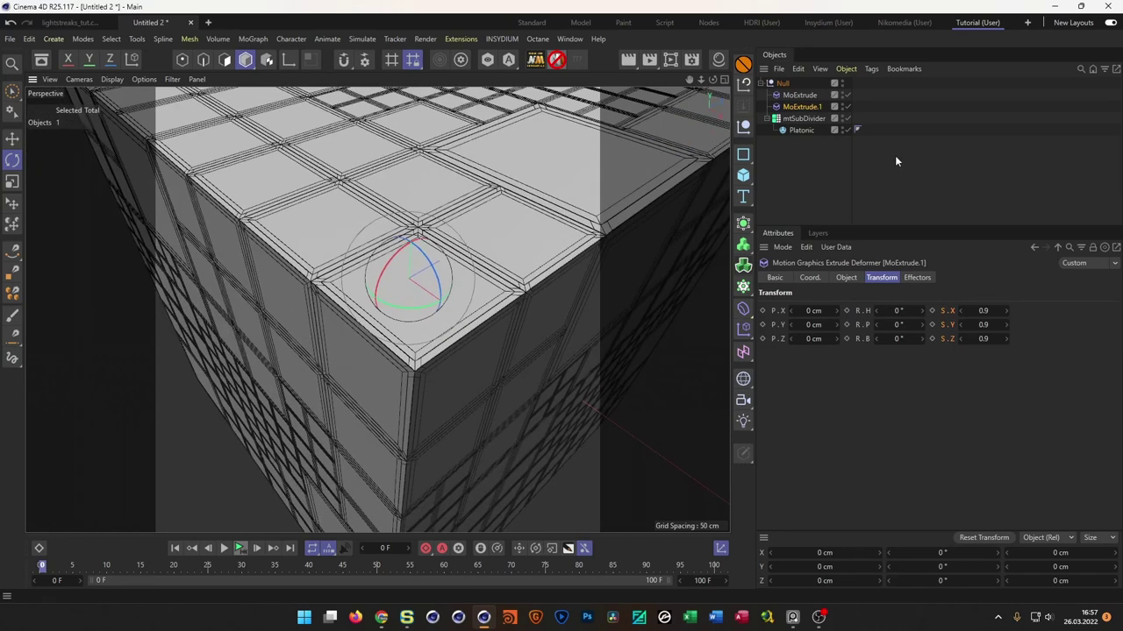
left_click(848, 106)
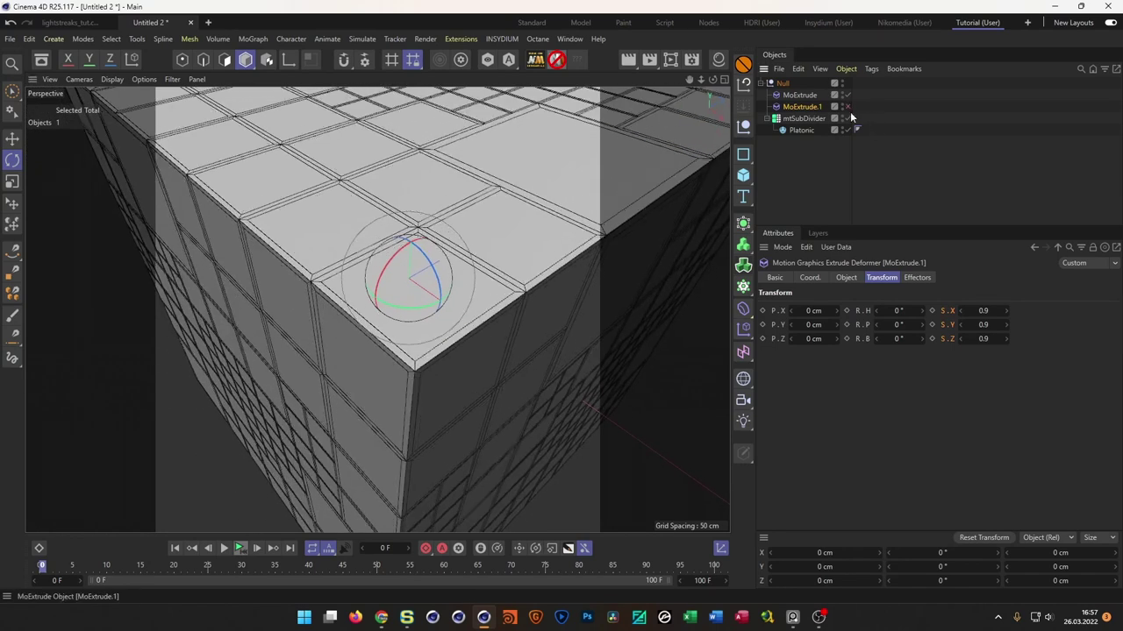
left_click(797, 119)
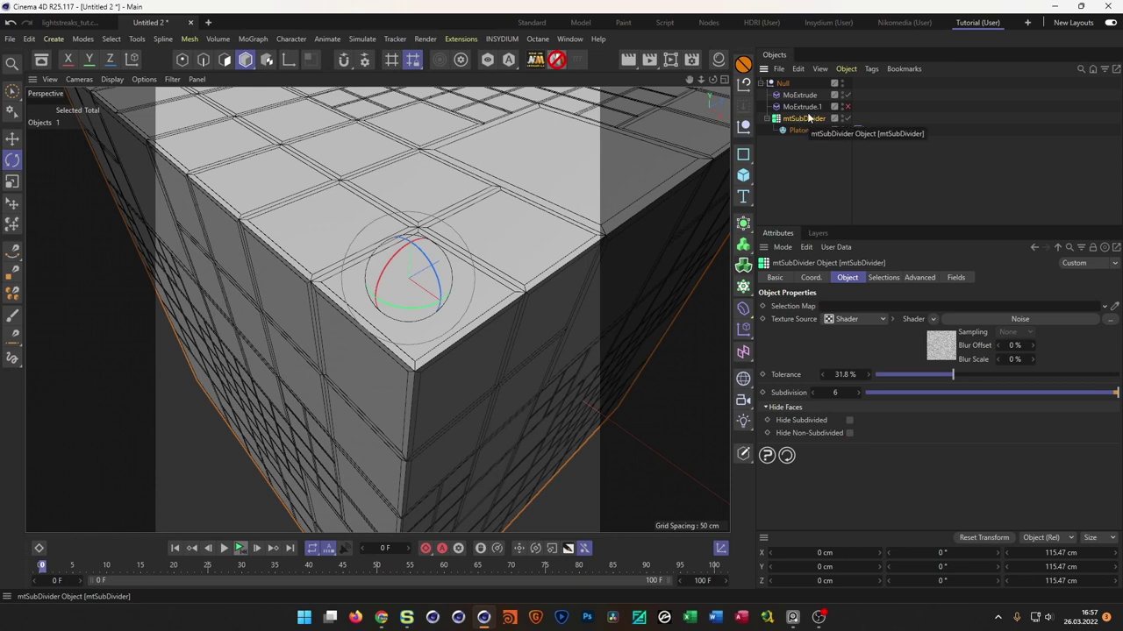
left_click(884, 278)
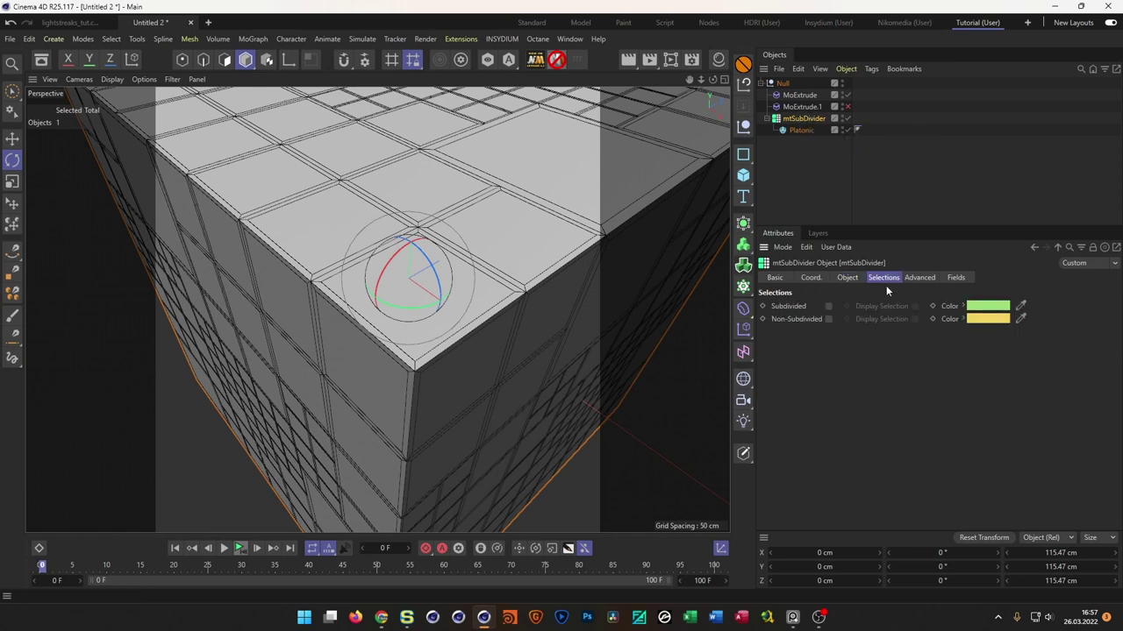
left_click(828, 306)
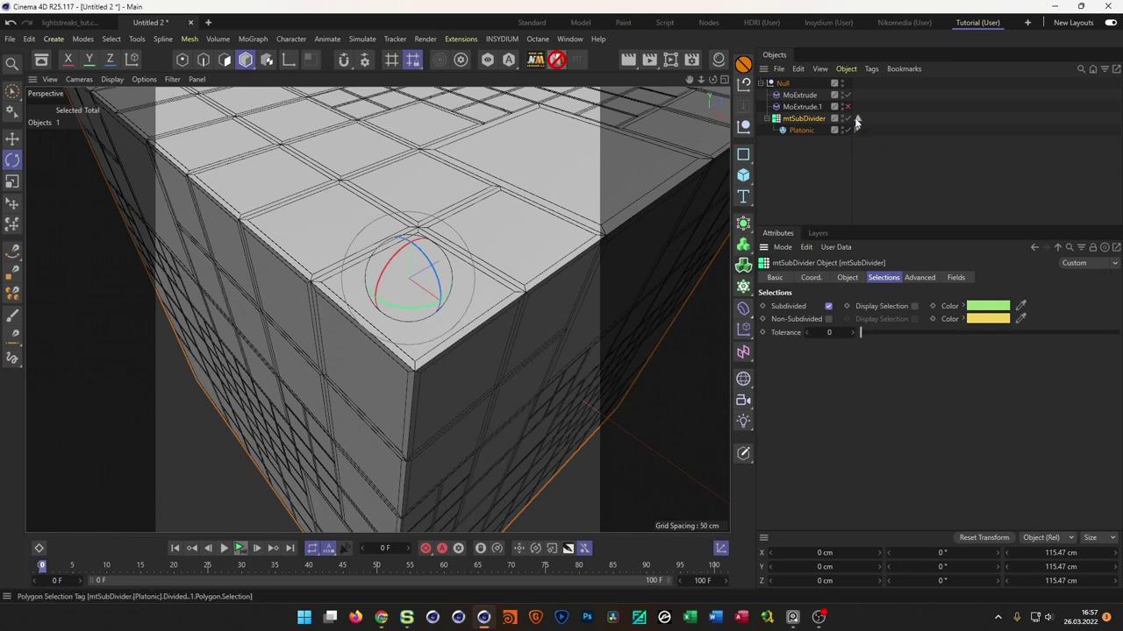
- Re-enable MoExtrude.1 and limit it to the subdivider's polygon selection tag
left_click(848, 107)
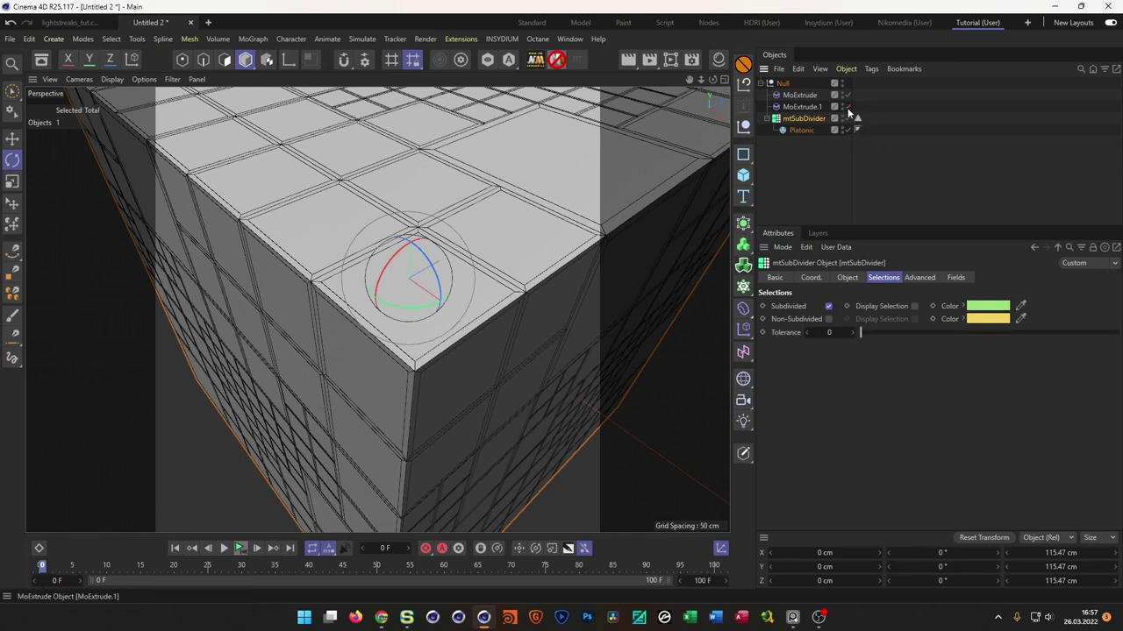
left_click(802, 106)
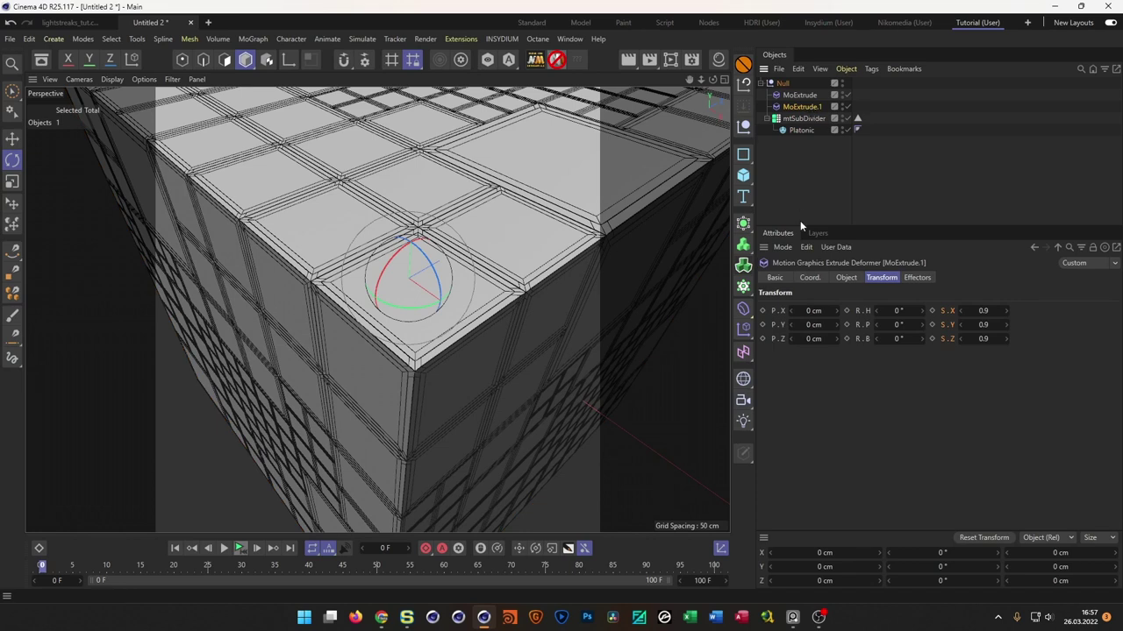
left_click(845, 277)
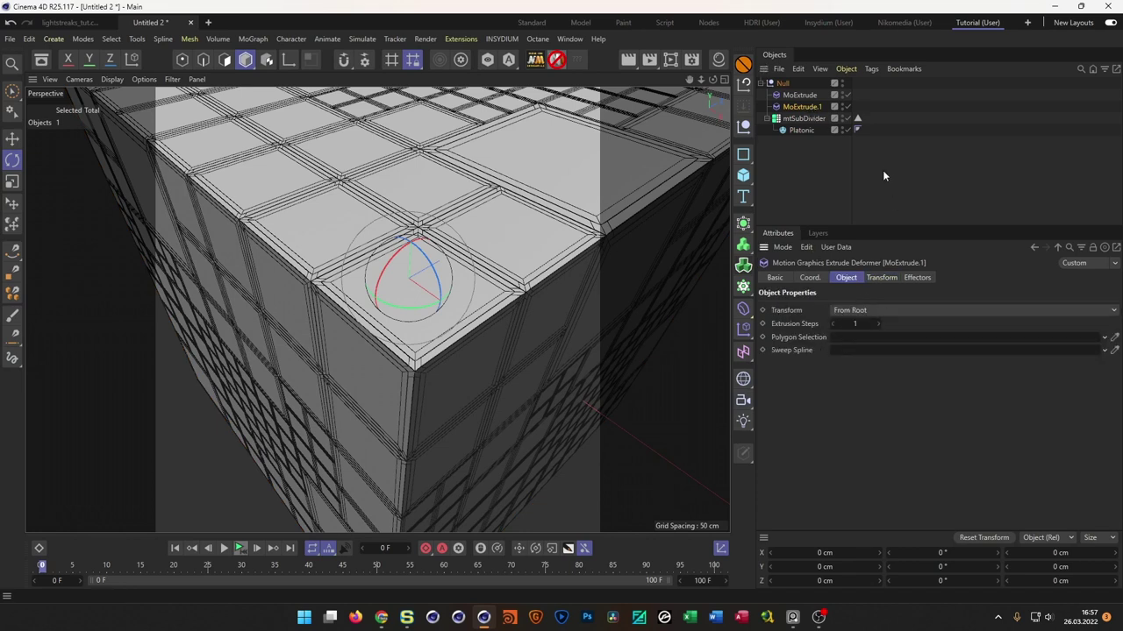
left_click_drag(859, 118, 861, 336)
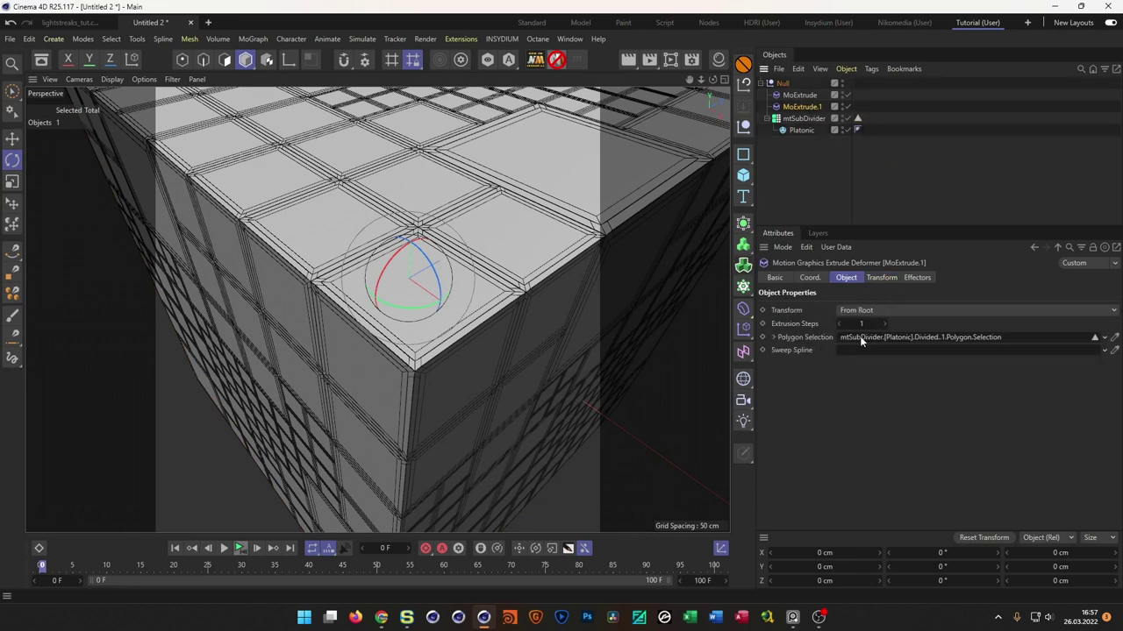
left_click_drag(421, 374, 453, 365, "alt")
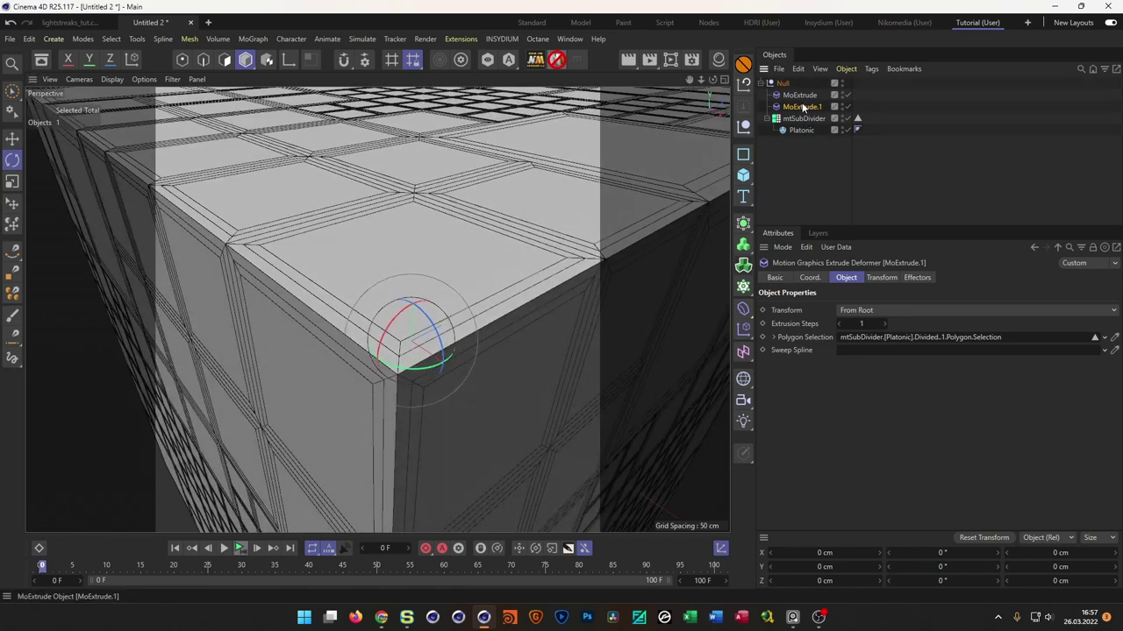
- Set MoExtrude.1 to push the selected panels out 0.5 cm along Z
left_click(882, 277)
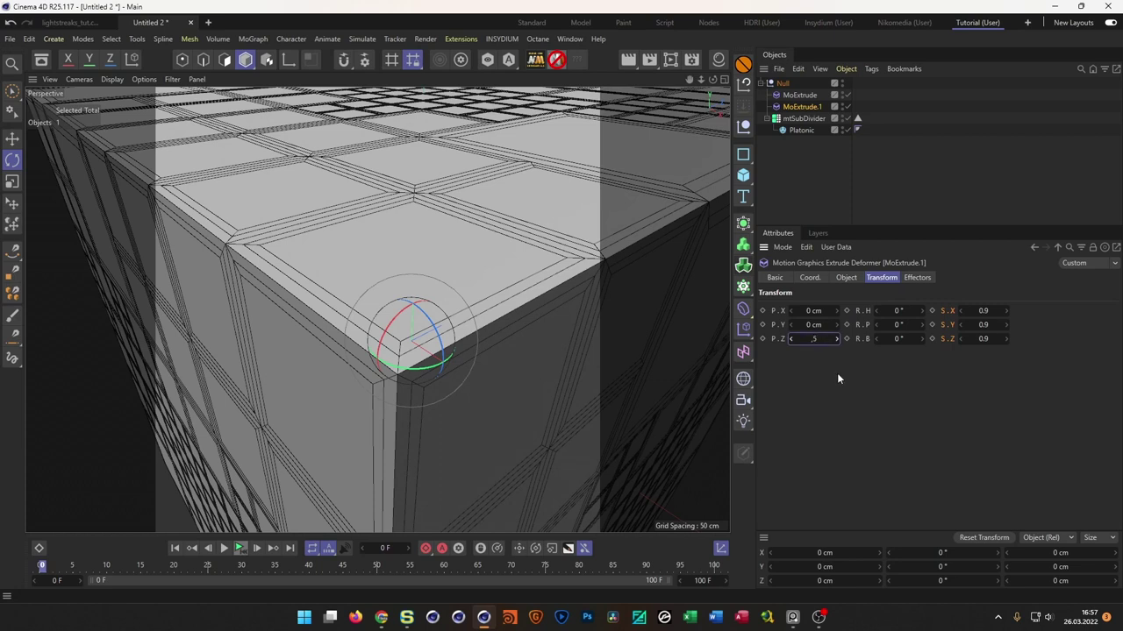
key("Return")
left_click_drag(458, 354, 784, 365, "alt")
left_click(982, 311)
type("0.5")
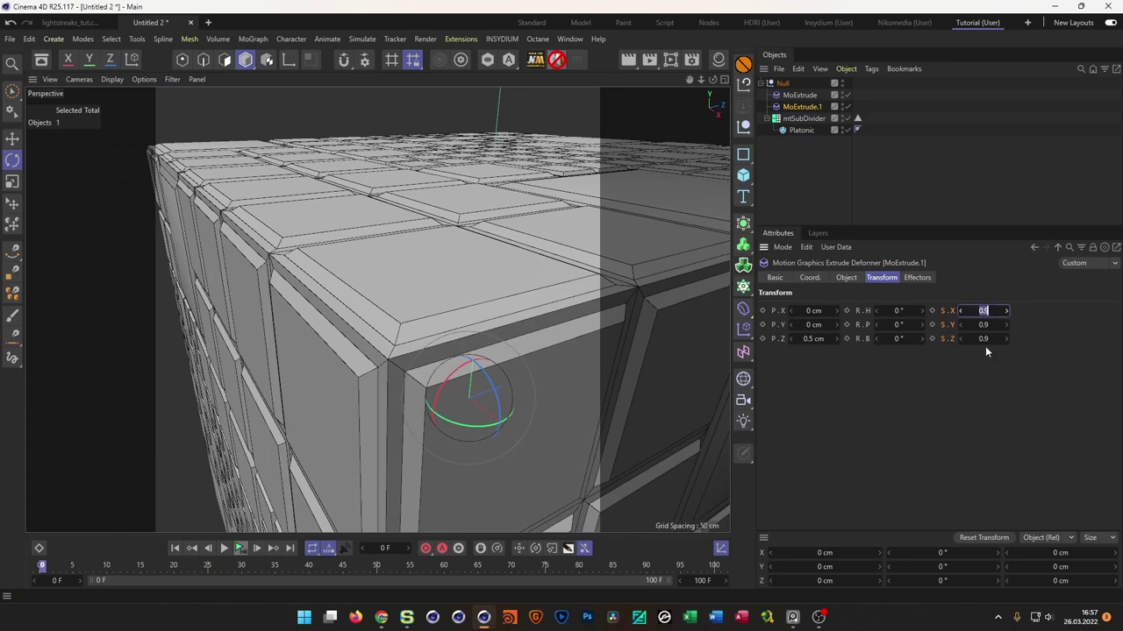
key("Return")
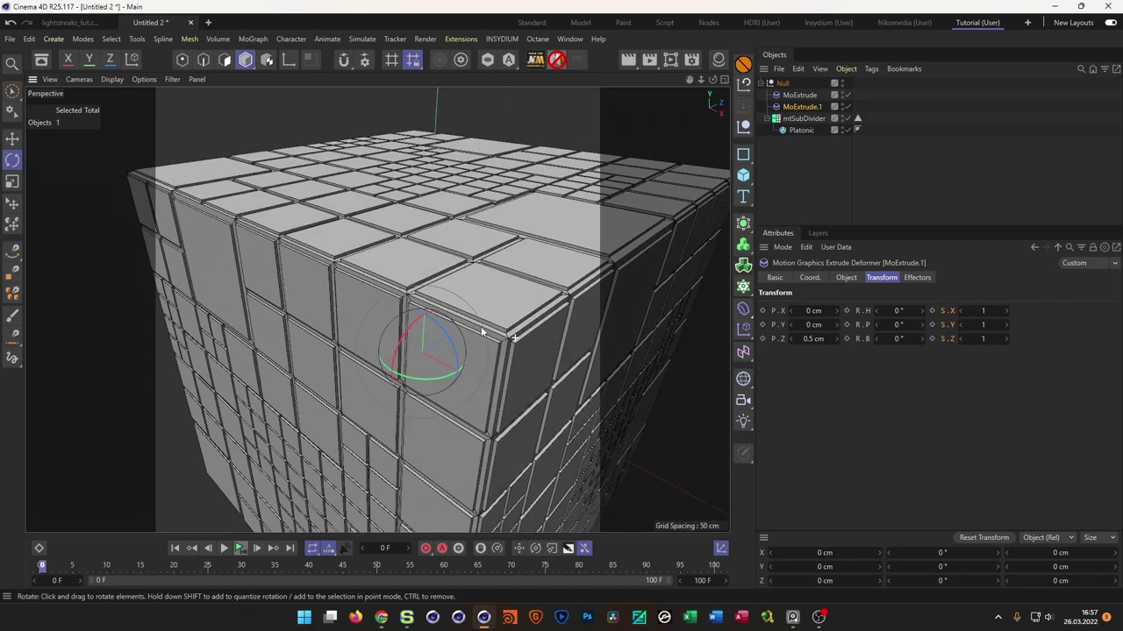
left_click_drag(482, 332, 531, 288, "alt")
left_click_drag(390, 327, 436, 373, "alt")
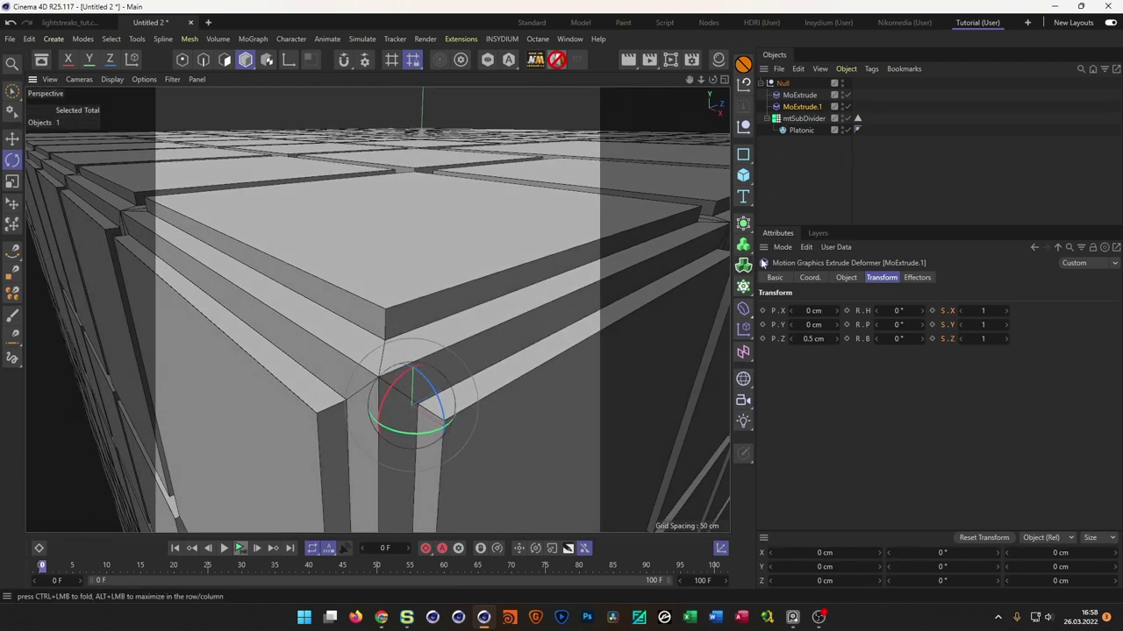
- Create a Bevel deformer through the Commander search for 'beve'
left_click(743, 310)
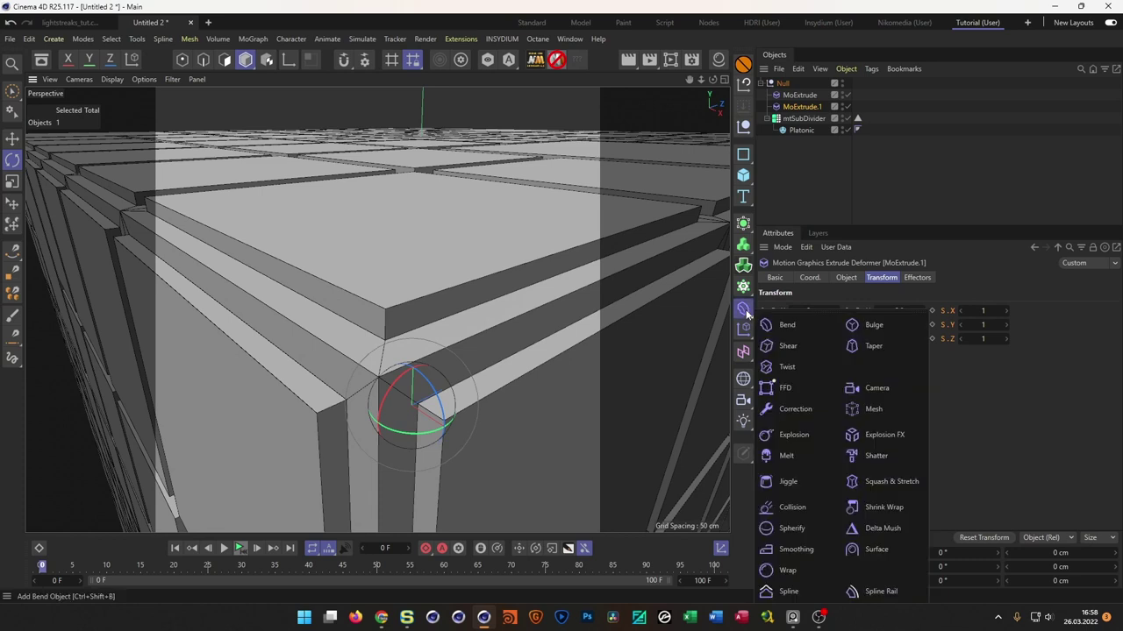
left_click(1026, 468)
left_click(811, 185)
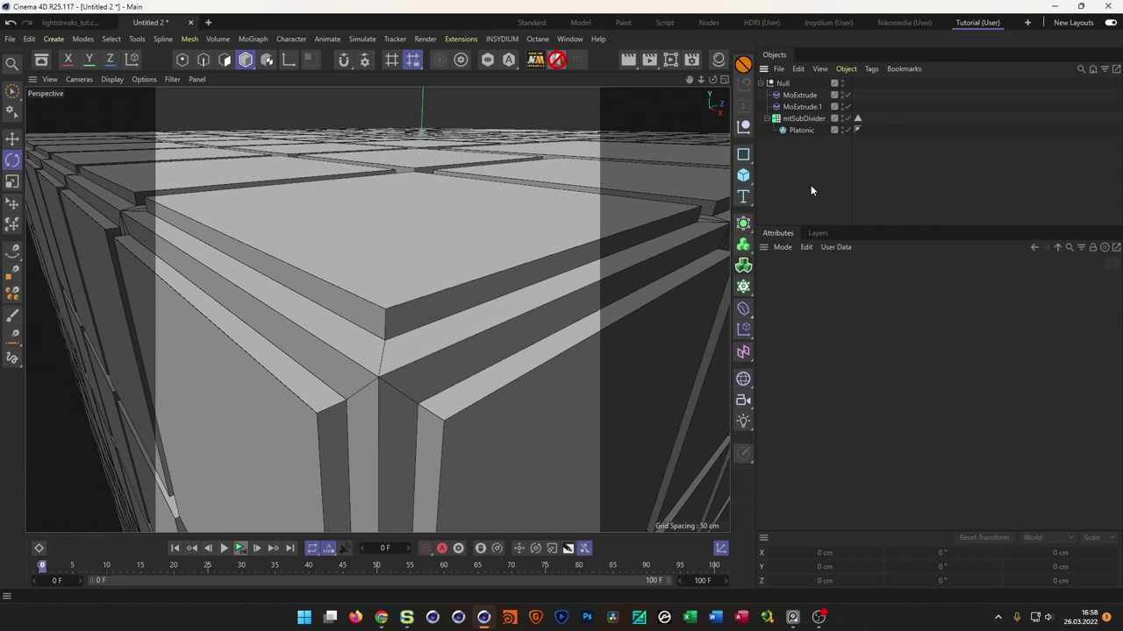
key("shift+c")
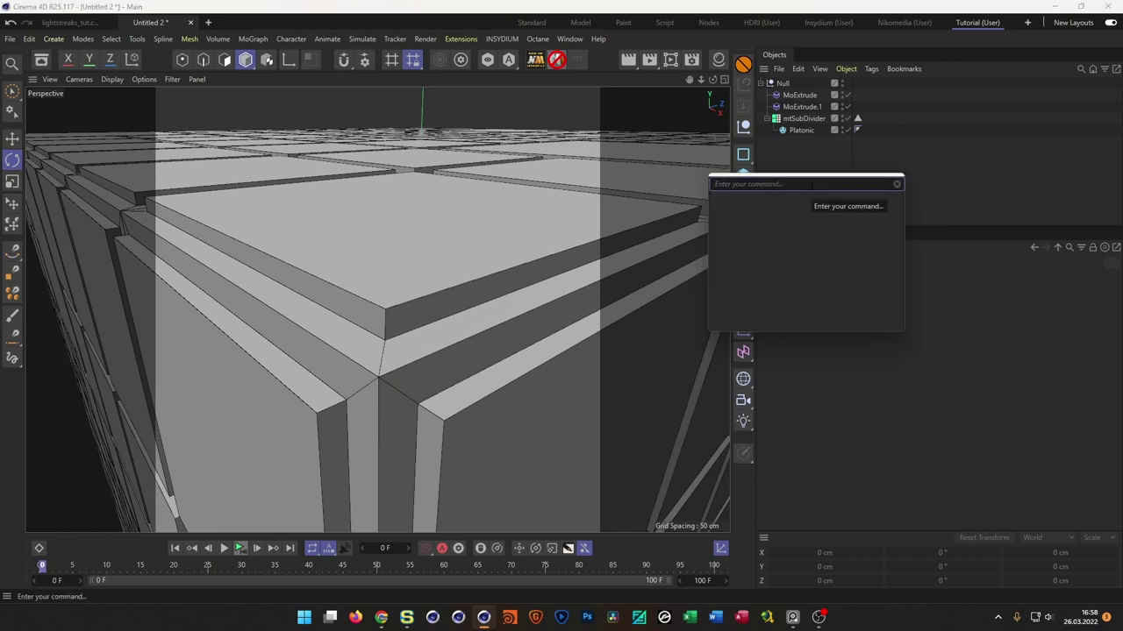
type("beve")
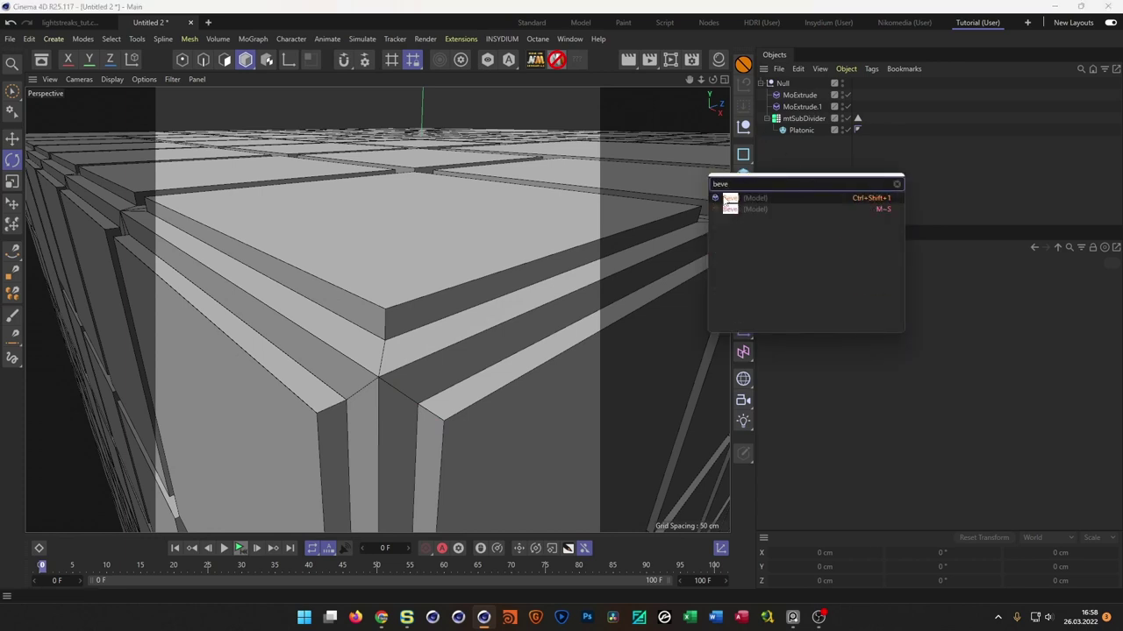
key("Return")
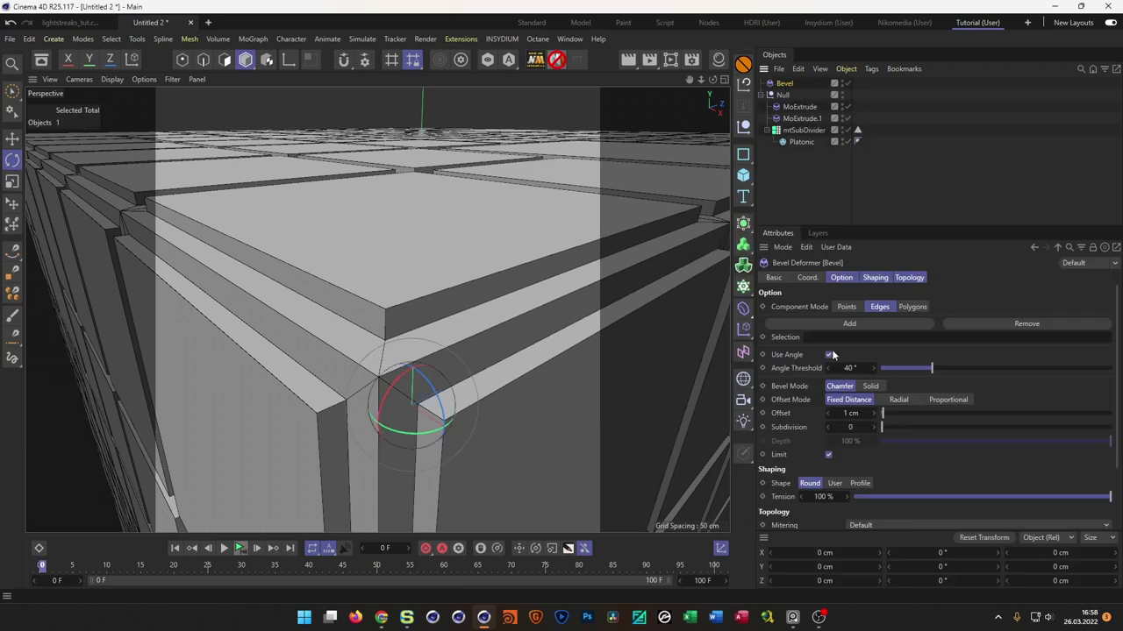
- Set the bevel to 0.1 cm offset and 2 subdivisions, placing it in the Null after MoExtrude.1
left_click(849, 413)
type(",1")
type("2")
key("Return")
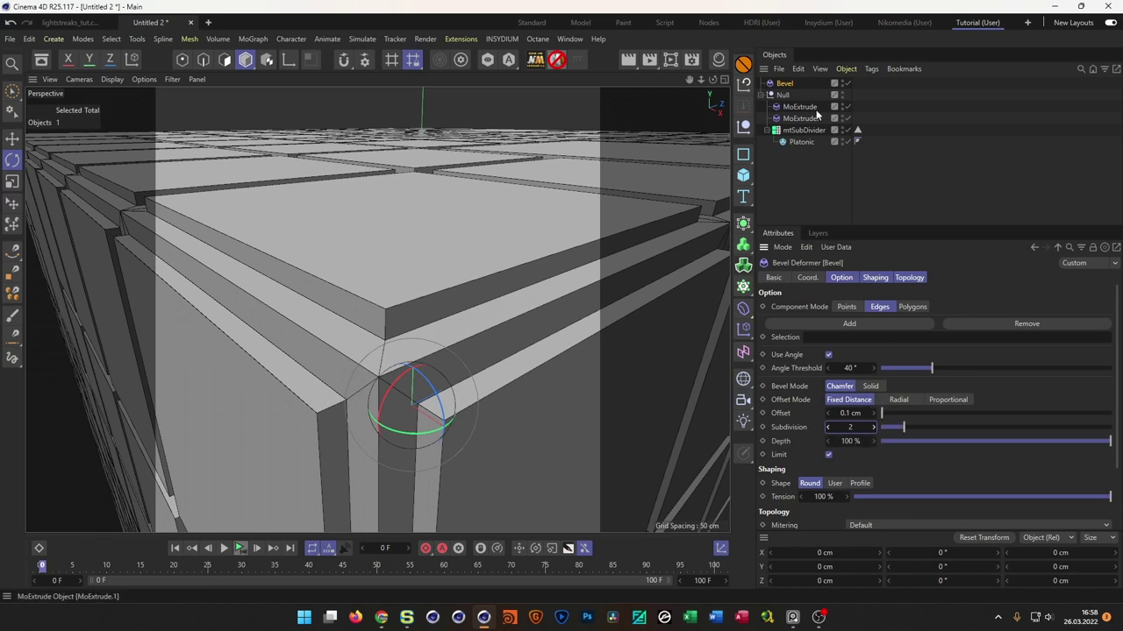
left_click_drag(785, 82, 800, 128)
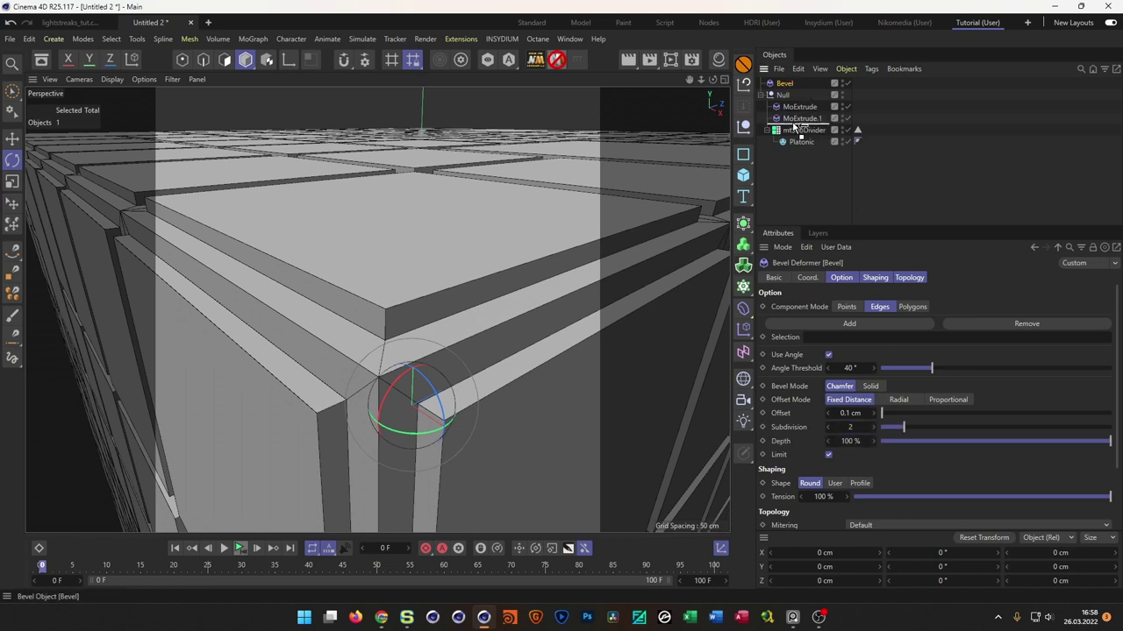
- Check the bevel's topology settings with Phong Break Rounding on while orbiting the cube corner
left_click_drag(397, 332, 363, 418, "alt")
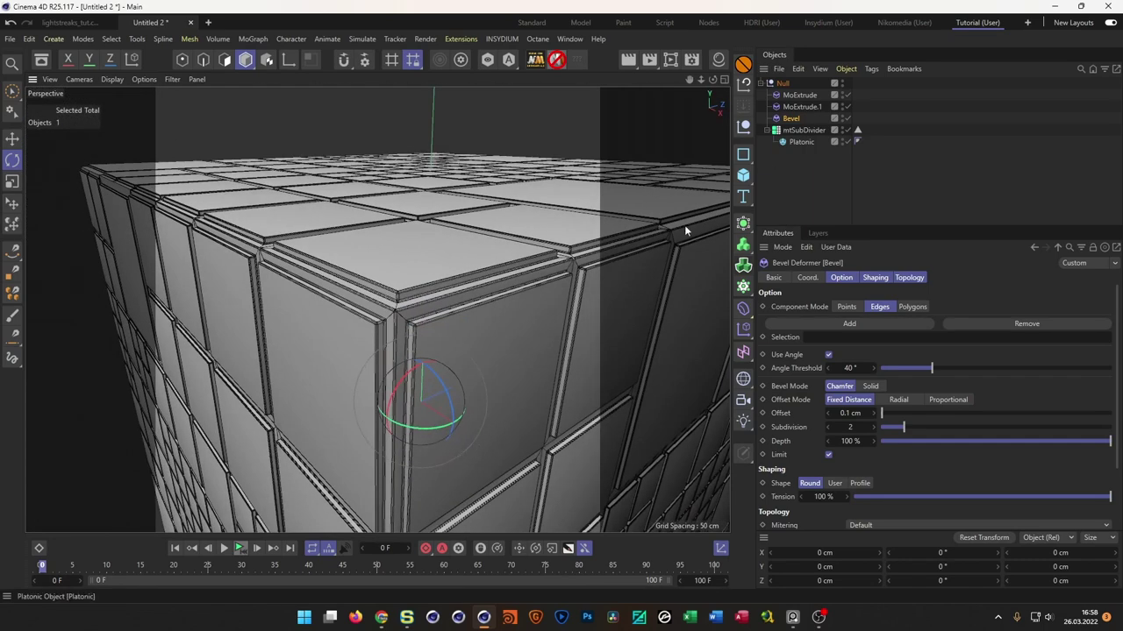
left_click_drag(476, 322, 381, 240, "alt")
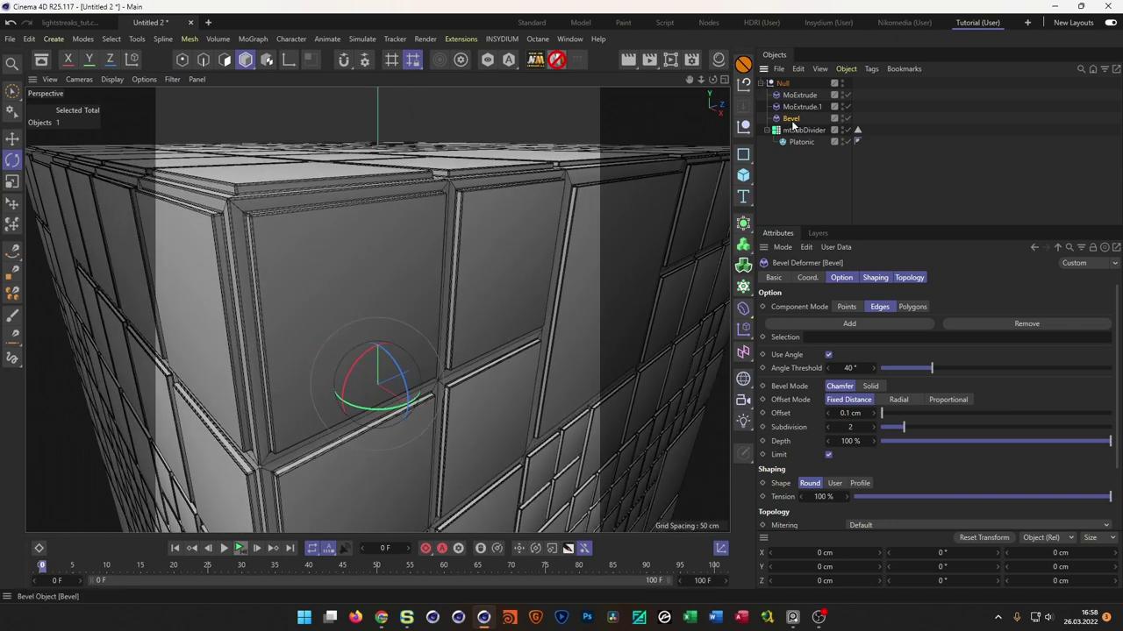
left_click(908, 278)
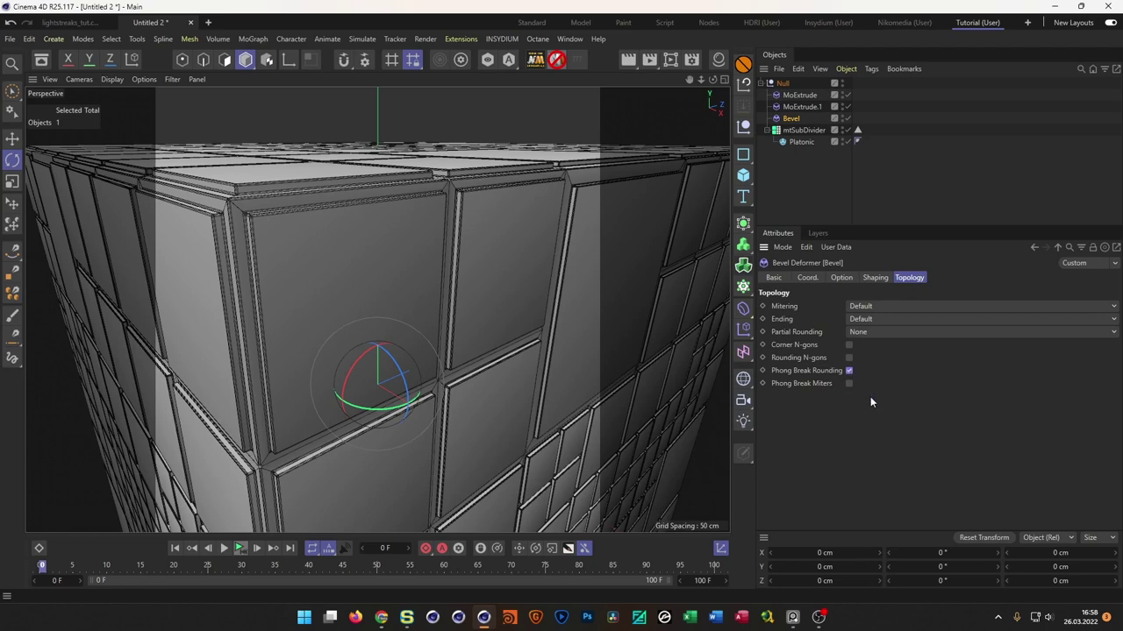
scroll(514, 351, "down", 5)
left_click_drag(438, 325, 437, 313, "alt")
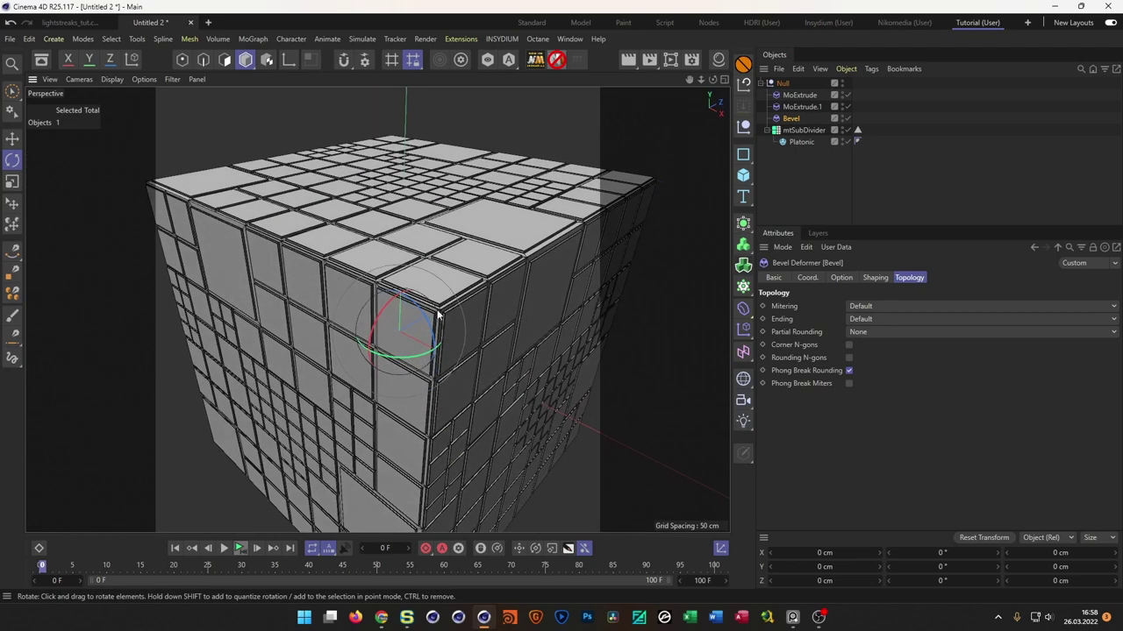
scroll(496, 288, "up", 4)
scroll(500, 284, "down", 2)
scroll(492, 286, "up", 2)
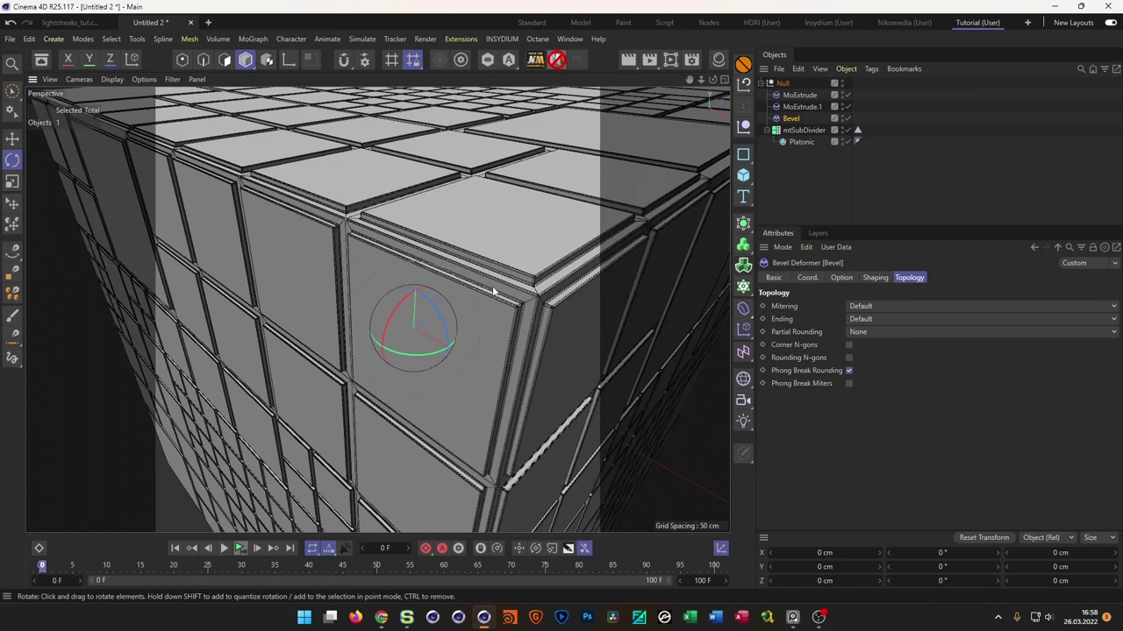
left_click_drag(492, 286, 527, 282, "alt")
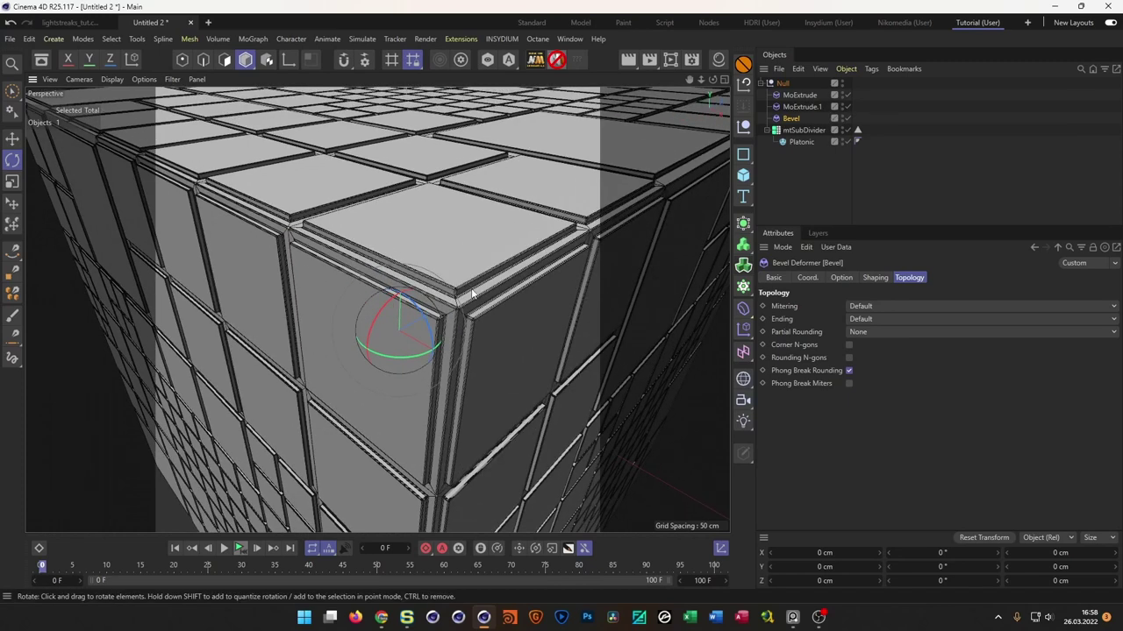
- Change the first MoExtrude's uniform Transform scale from 0.9 to 0.98
left_click(799, 94)
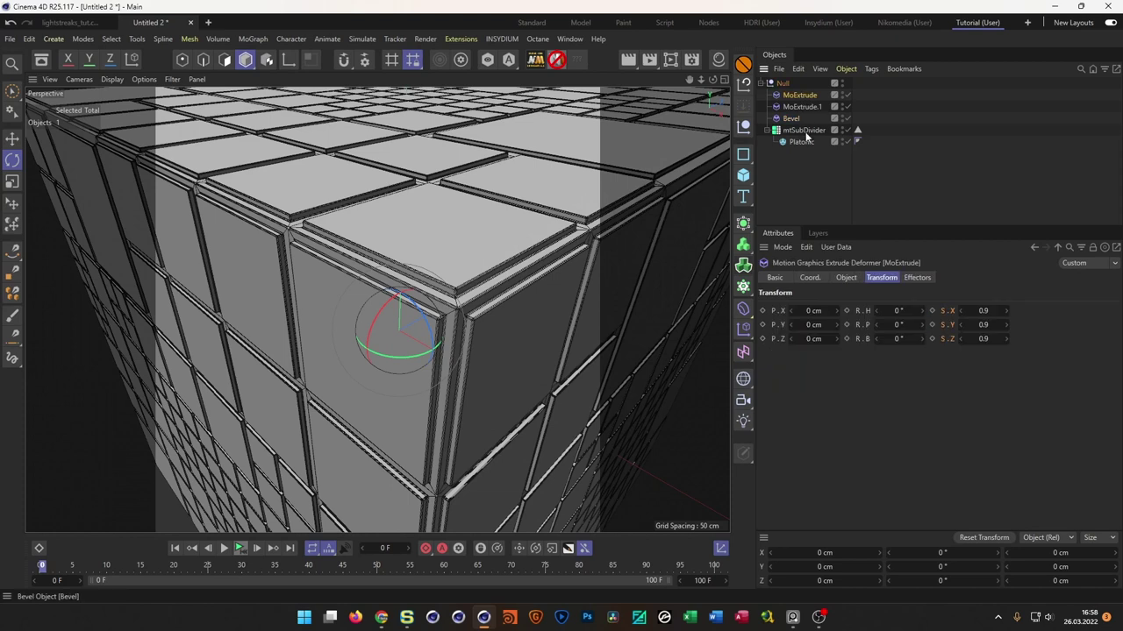
left_click(983, 311)
type(".98")
key("Return")
scroll(477, 307, "up", 6)
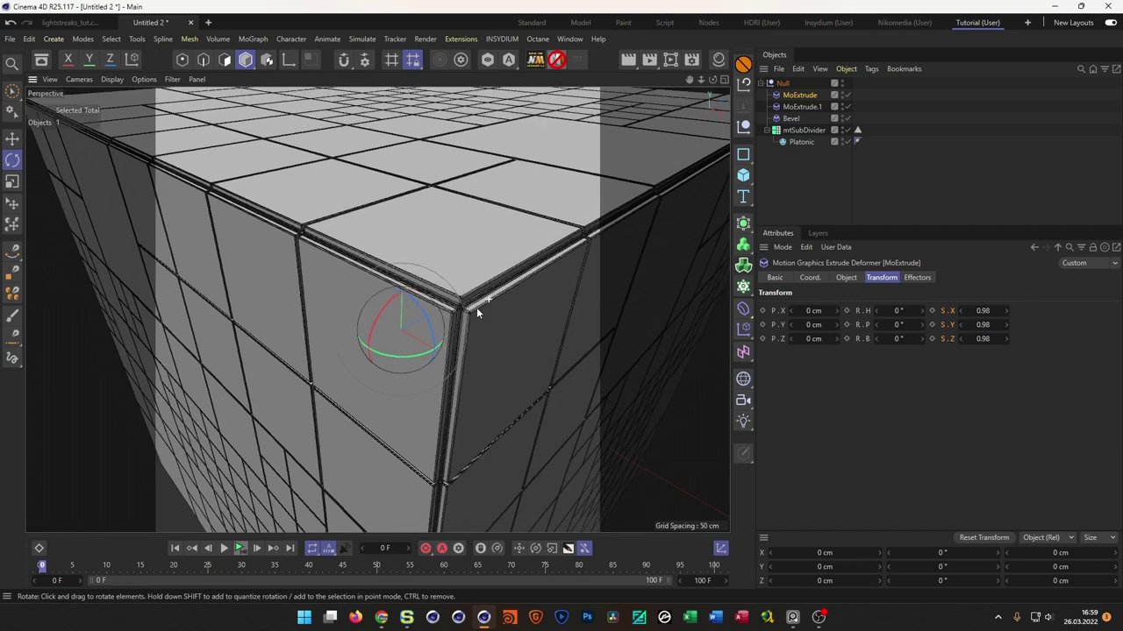
left_click_drag(545, 282, 459, 331, "alt")
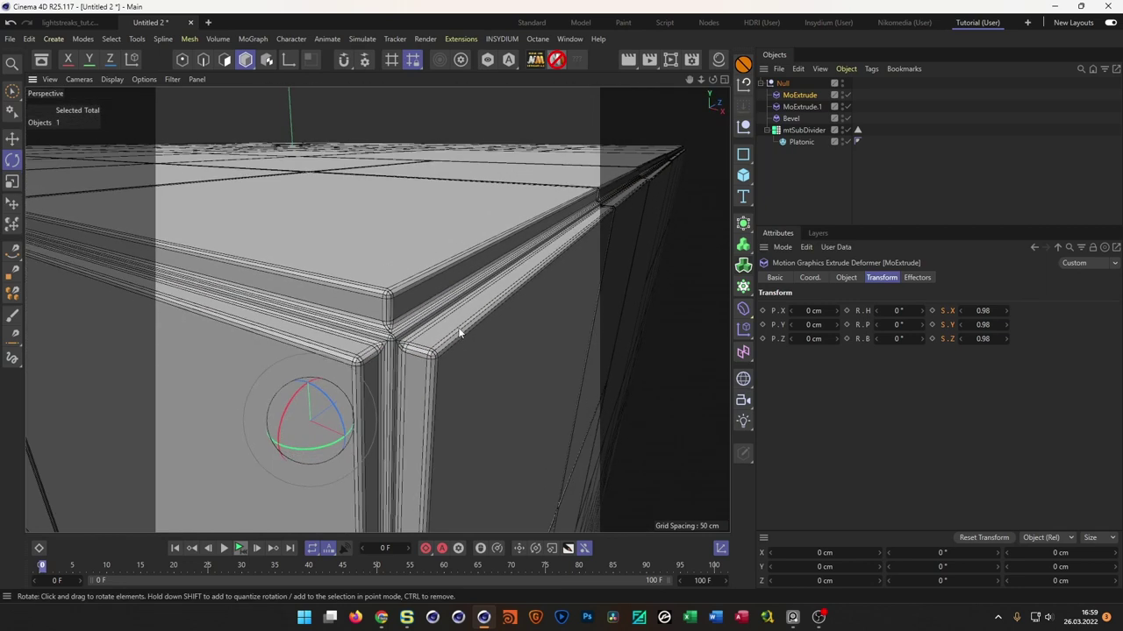
- Reduce the Bevel offset to 0.05 cm, then close the Untitled 2 project
left_click(791, 119)
left_click(841, 278)
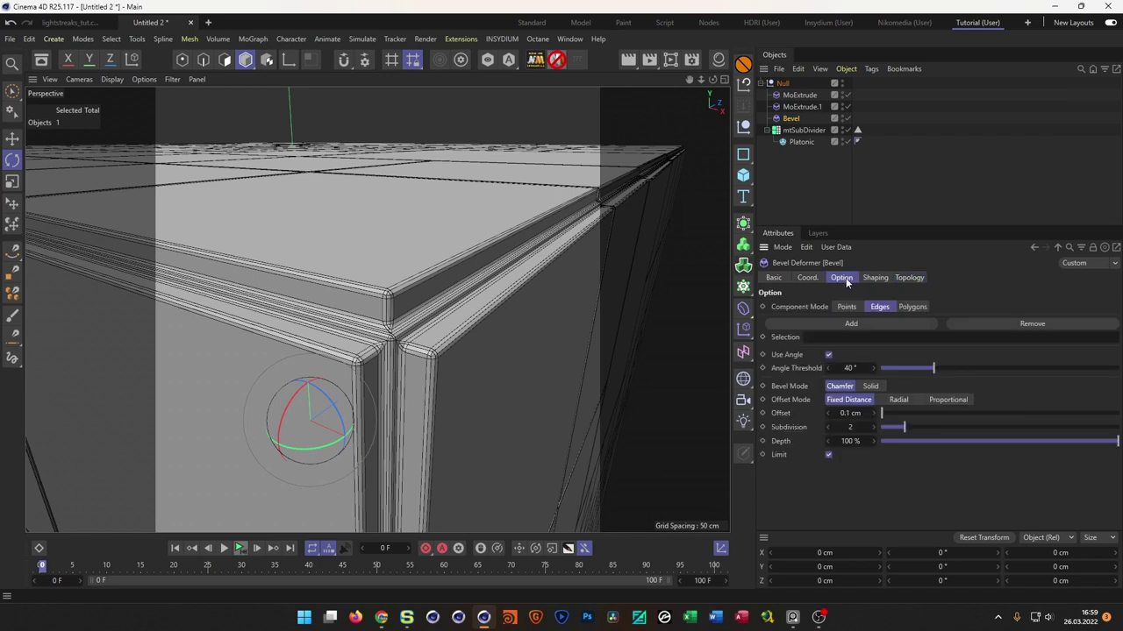
double_click(847, 413)
key("BackSpace")
type(".05")
key("Return")
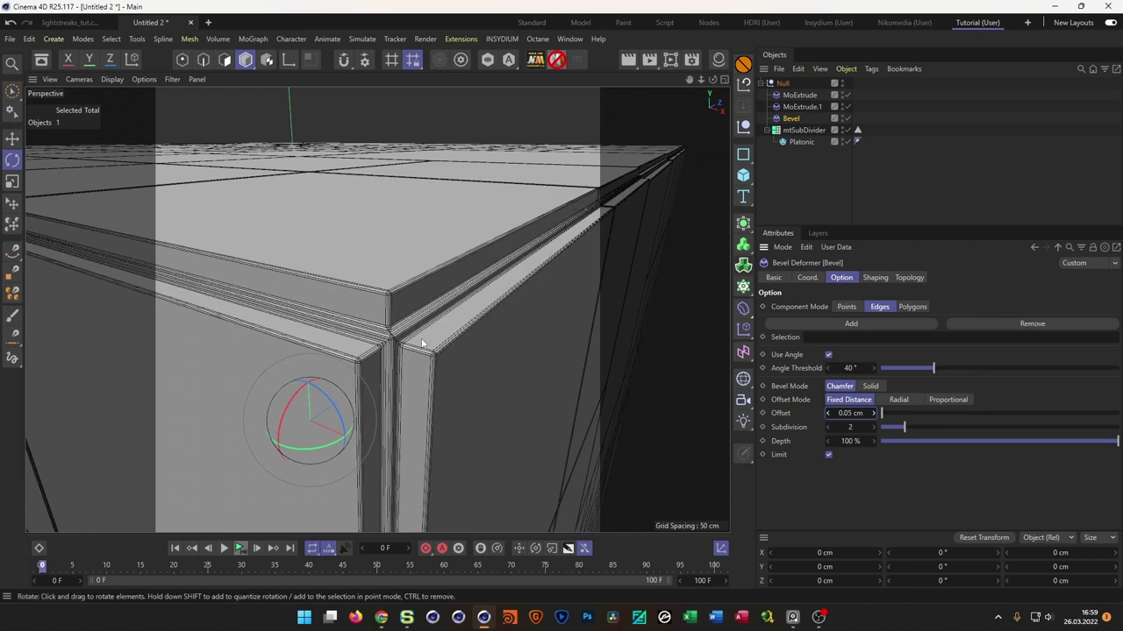
left_click_drag(402, 334, 375, 362, "alt")
scroll(376, 361, "down", 10)
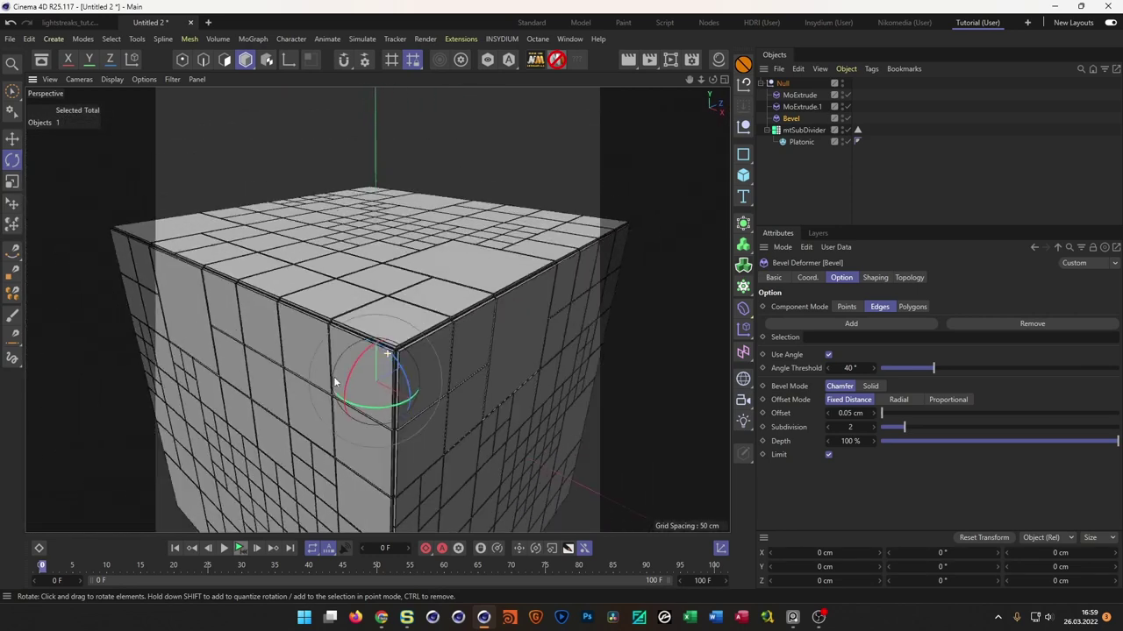
scroll(404, 370, "up", 6)
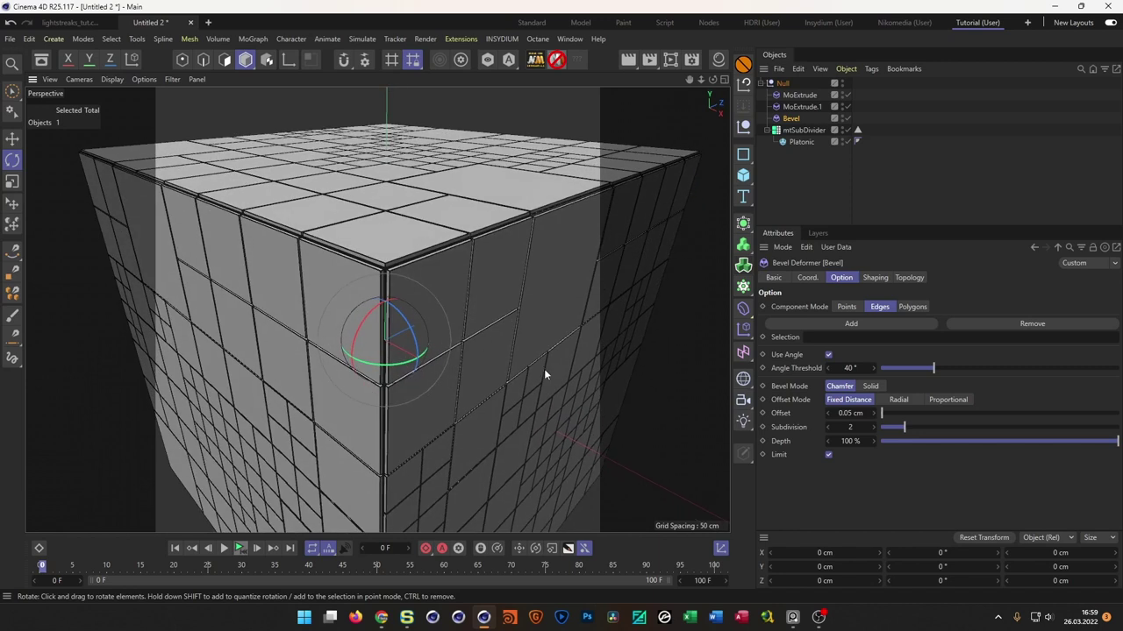
key("ctrl+F4")
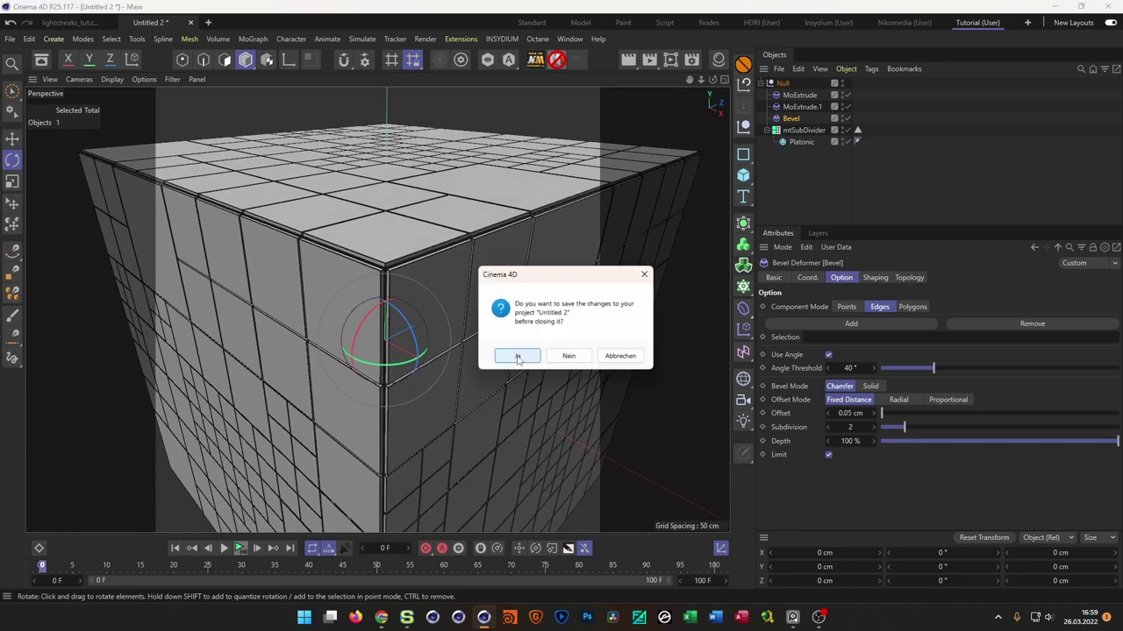
- Confirm the save prompt and zoom into the cube's inner corner in lightstreaks_tut
left_click(516, 357)
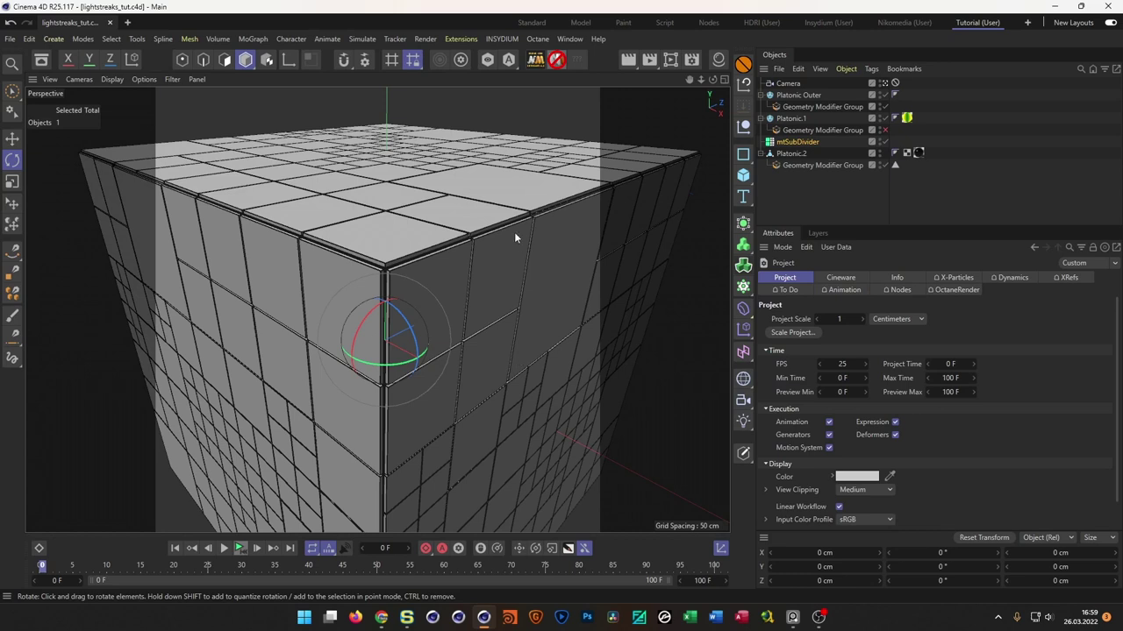
scroll(514, 232, "up", 5)
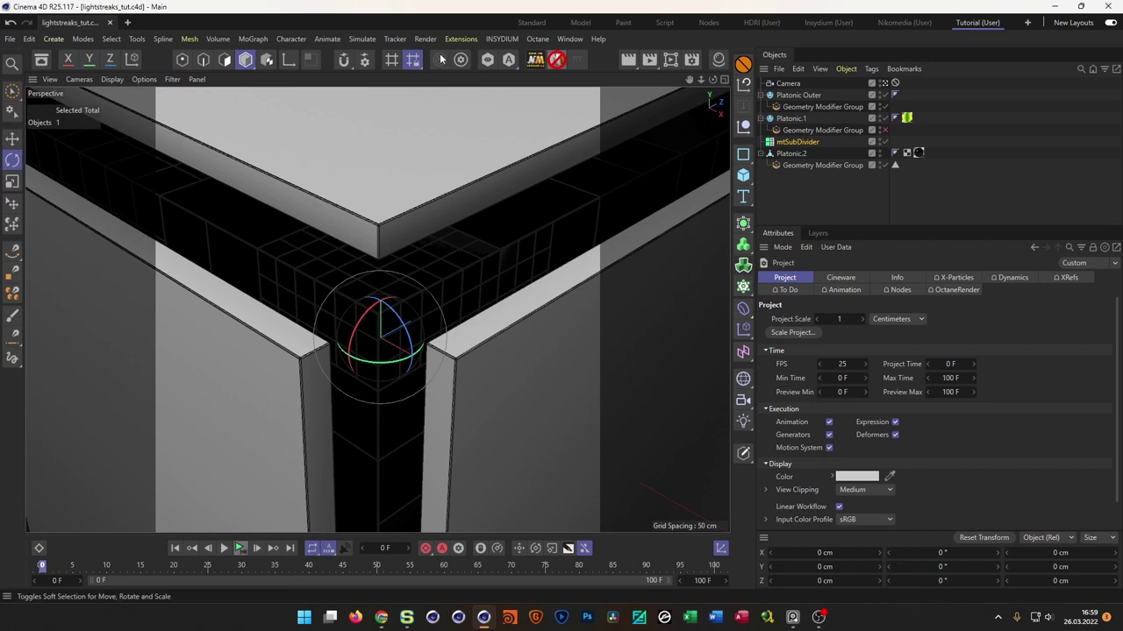
left_click(537, 38)
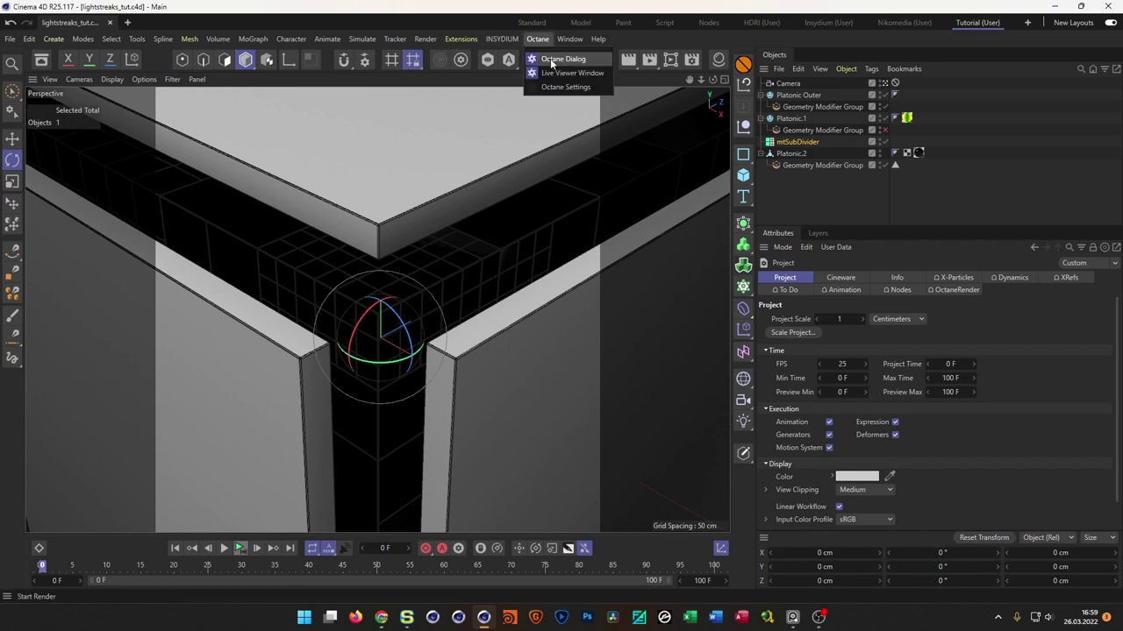
- Open and close the OctaneRender dialog, then switch to the Nikomedia (User) layout
left_click(550, 62)
left_click_drag(494, 227, 518, 282)
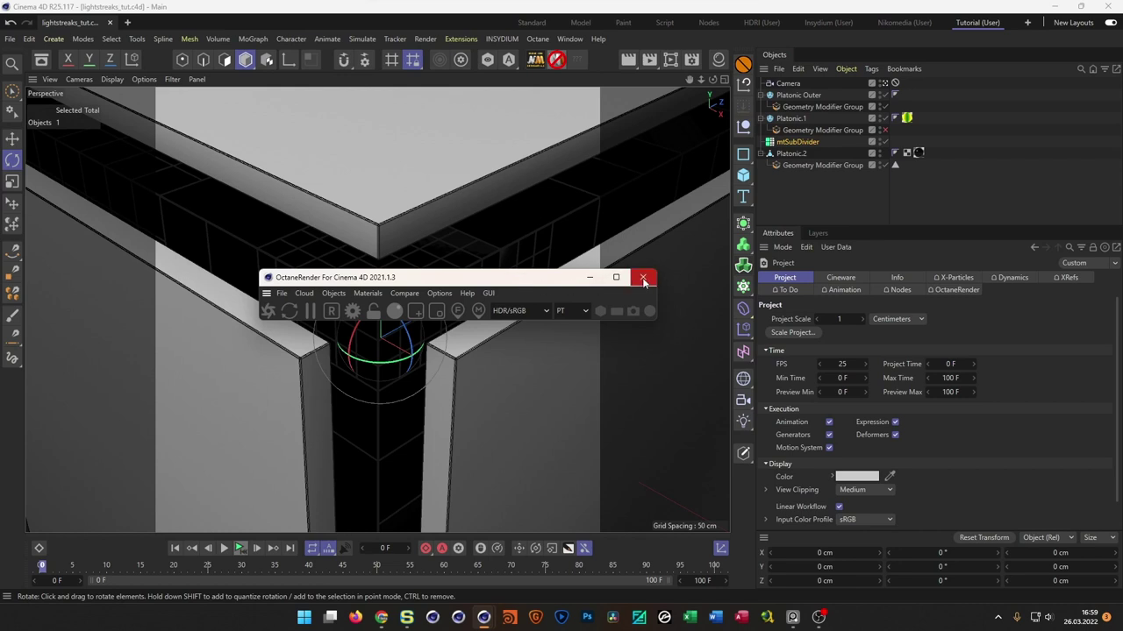
left_click(643, 278)
left_click(899, 23)
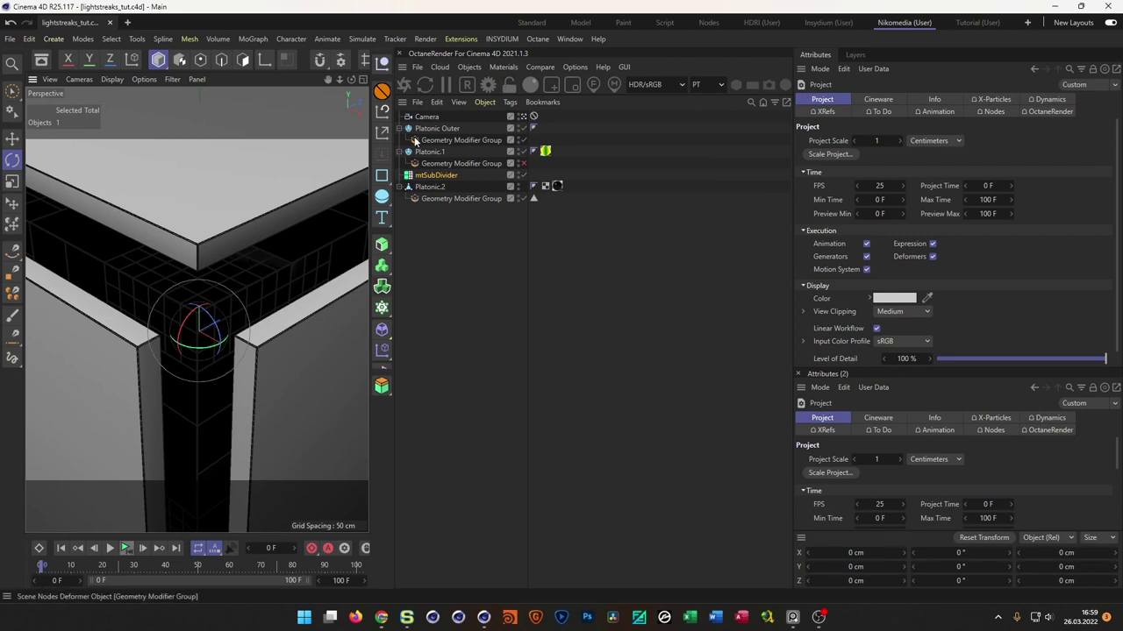
- Restart an Octane test render, check the cube corner in the Live Viewer, and close it
left_click(433, 81)
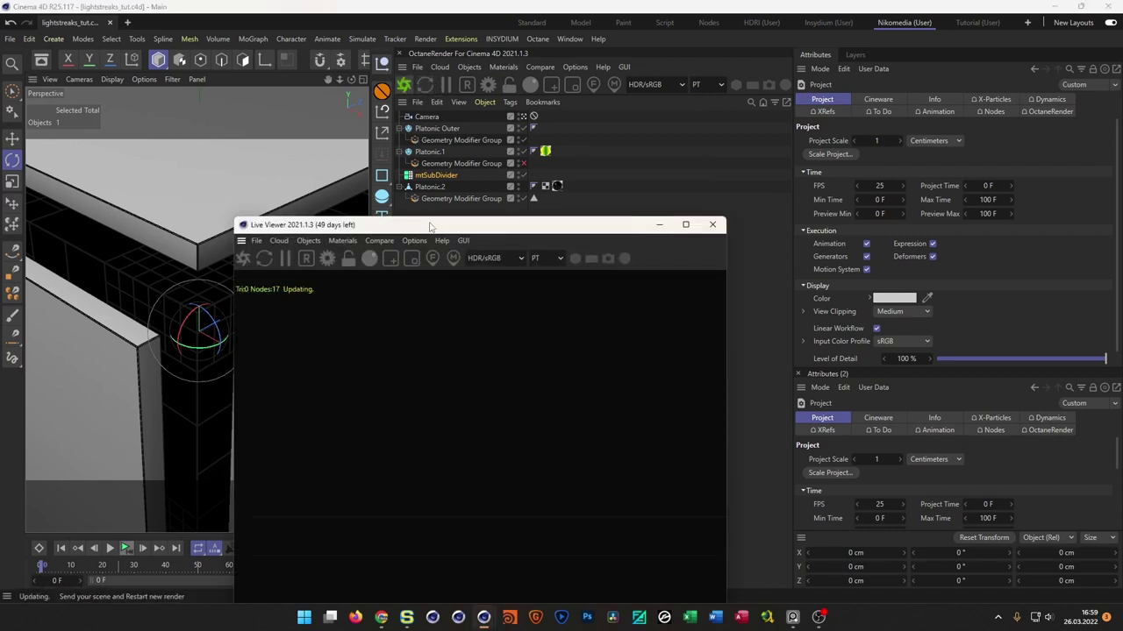
left_click_drag(437, 226, 756, 117)
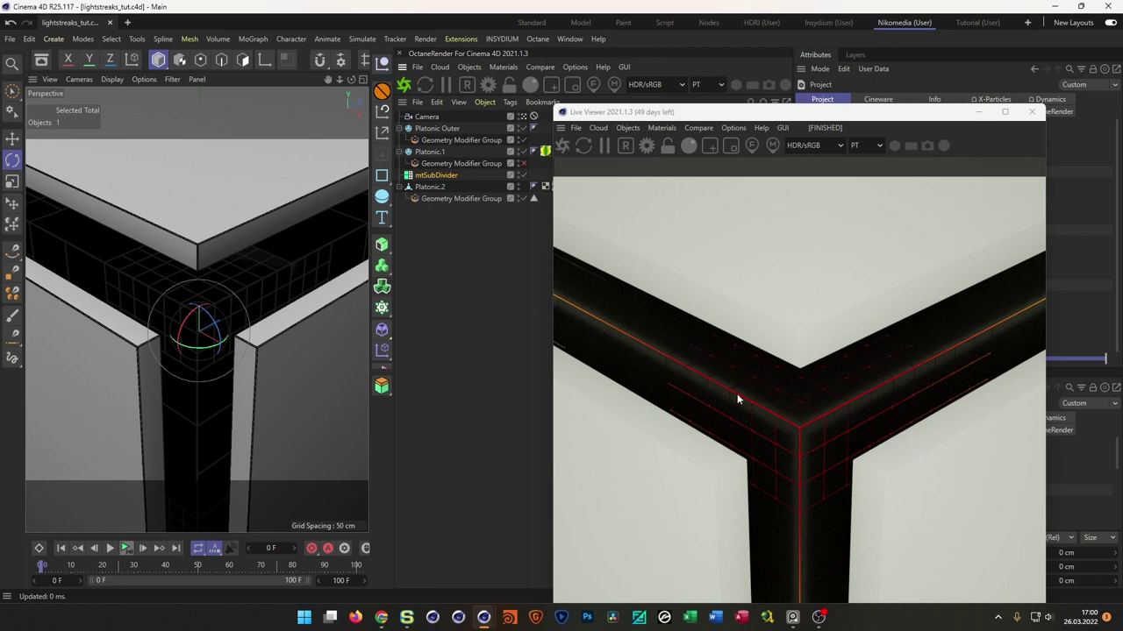
left_click(1030, 113)
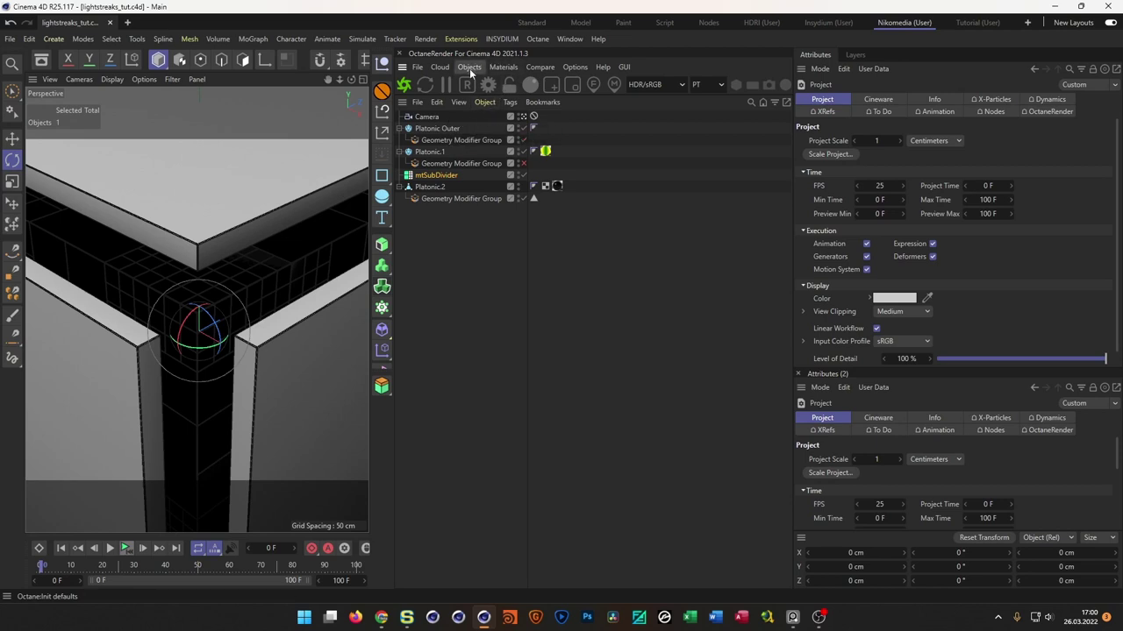
- Add an Octane Rig Pro and uncheck Shadow Catcher ON on its BG & Floor tab
scroll(309, 66, "down", 5)
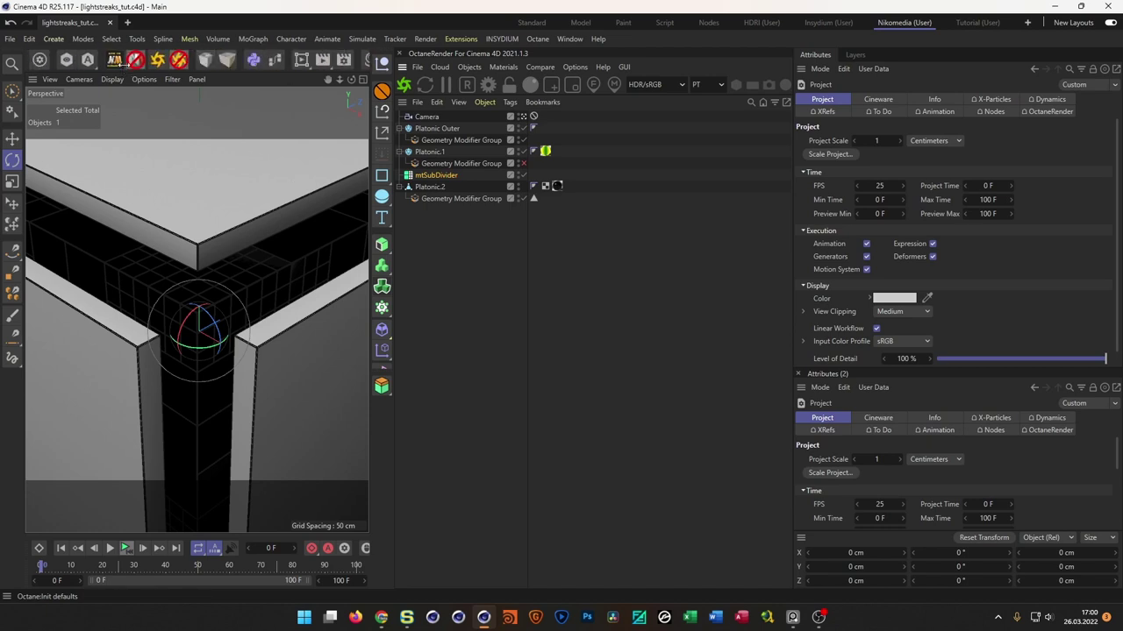
left_click(158, 62)
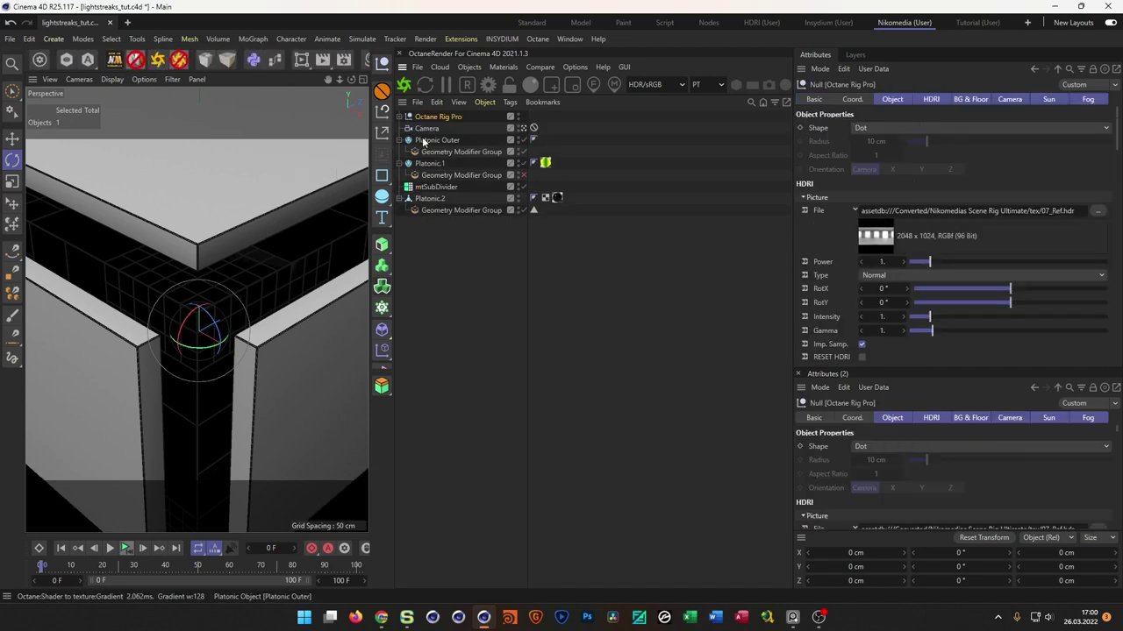
left_click(932, 99)
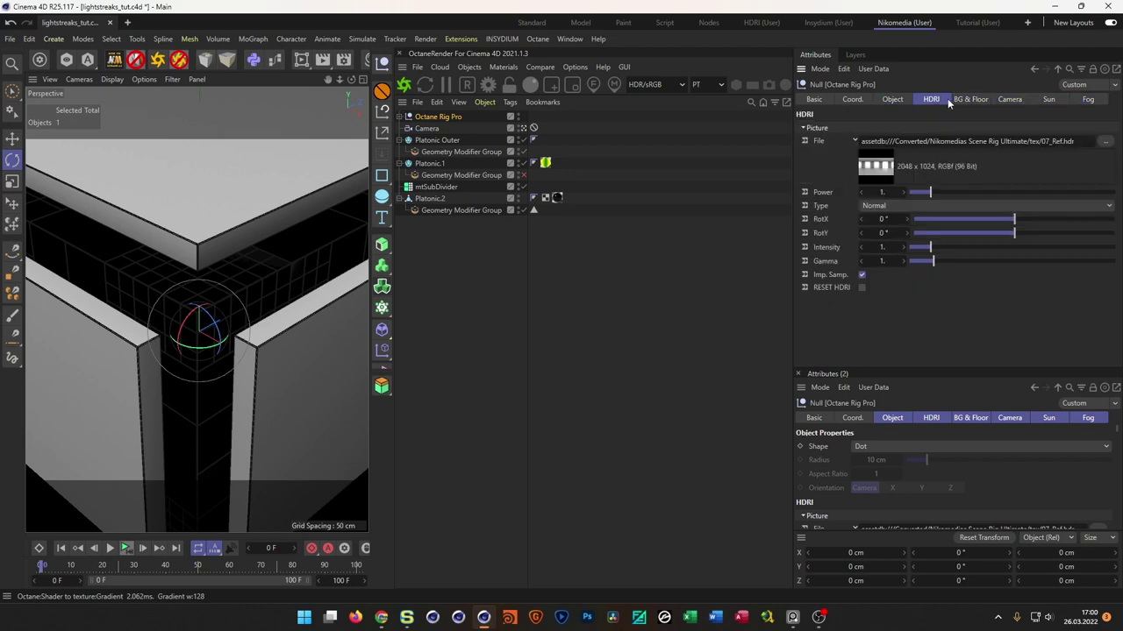
left_click(970, 99)
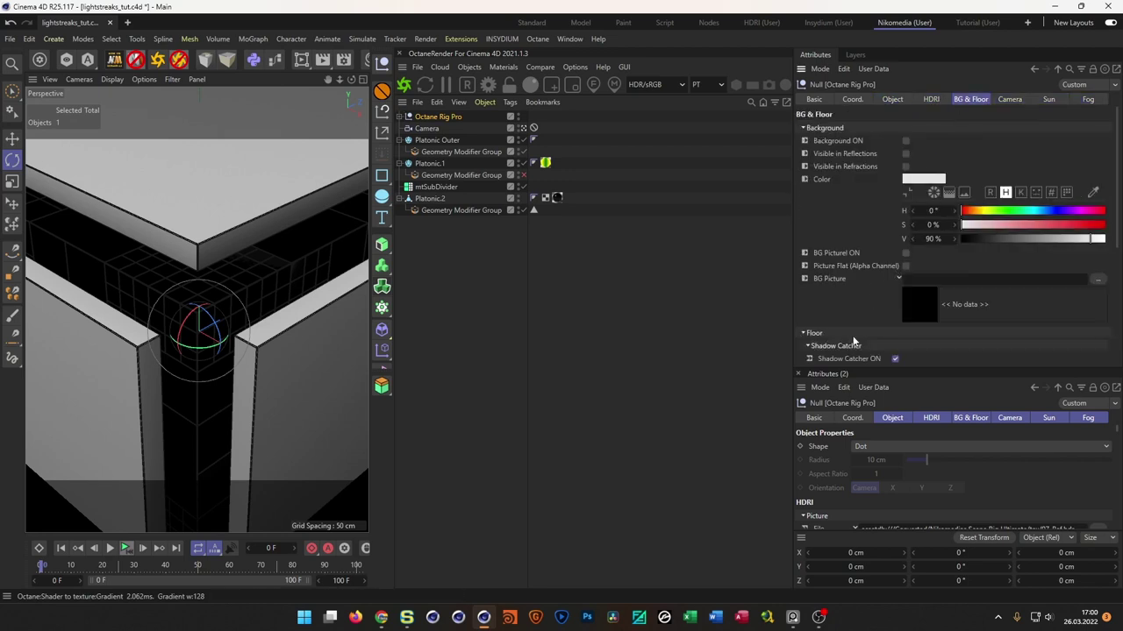
left_click(895, 358)
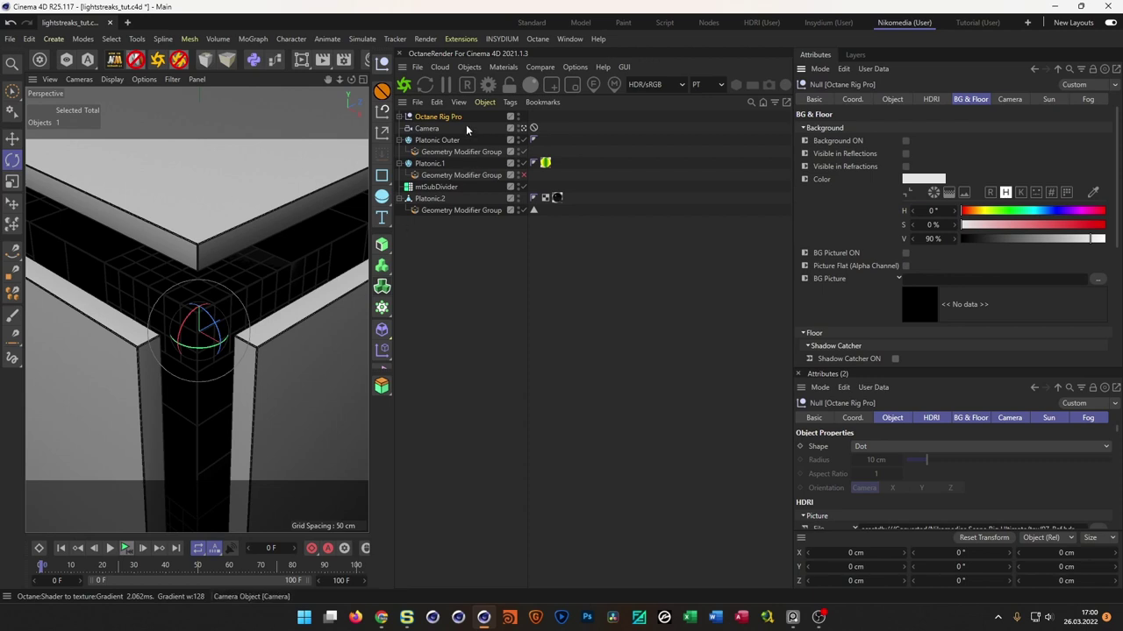
- Return to the rig's HDRI tab and open the Asset Browser with Shift+F8
left_click(931, 100)
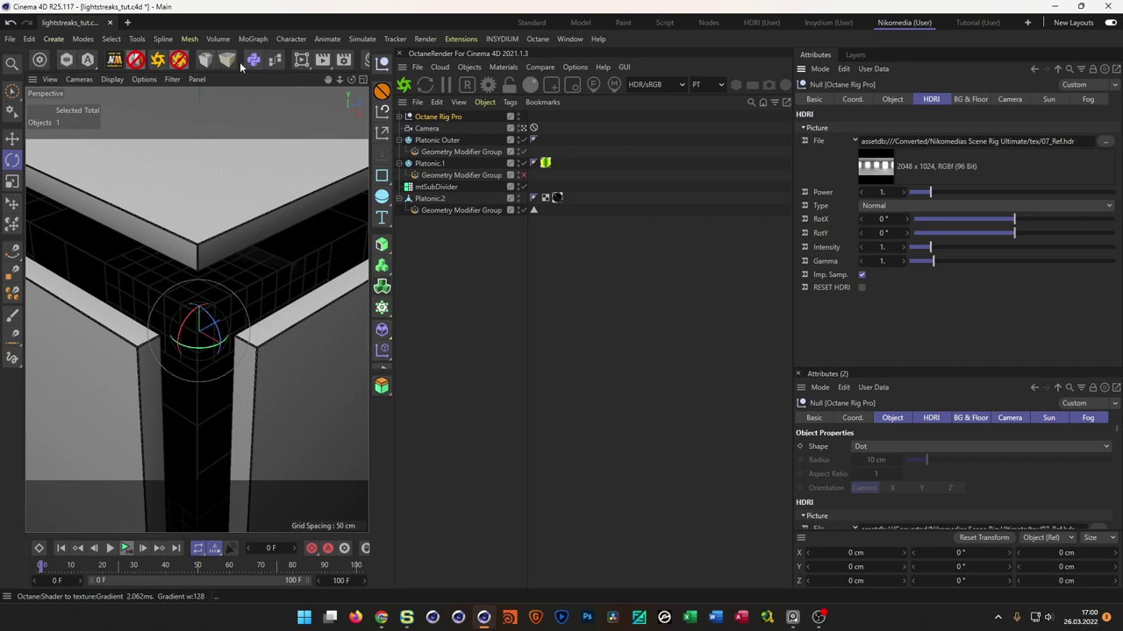
scroll(239, 60, "up", 5)
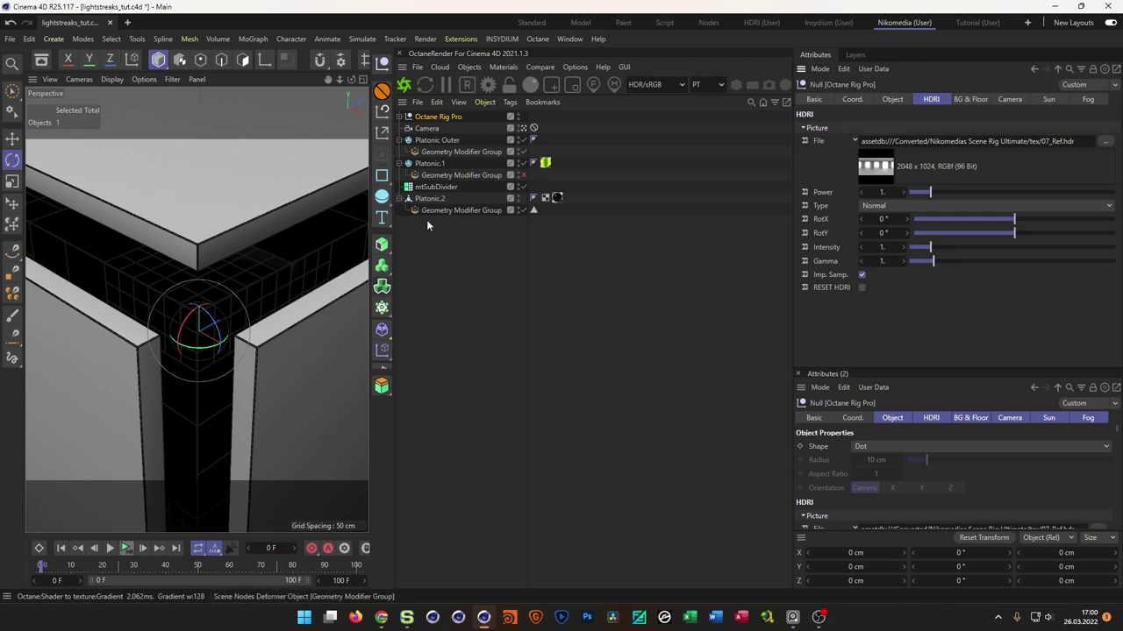
key("shift+F8")
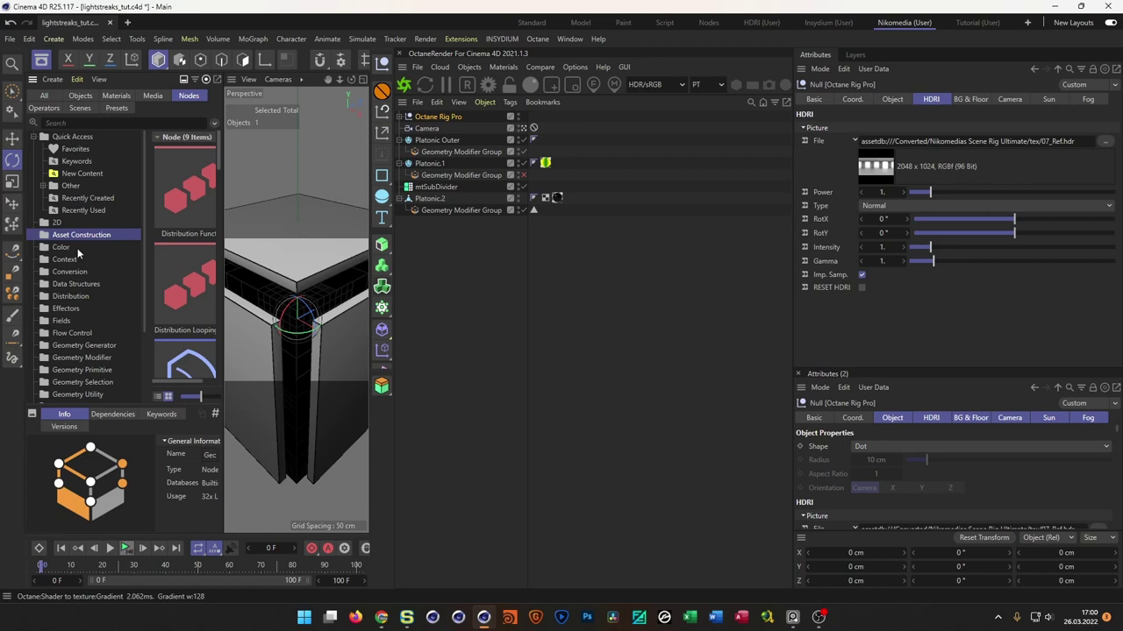
- Replace the rig's 07_Ref.hdr with NatureLab_Bones8k from HDRI > Indoor, then close the Asset Browser
scroll(72, 291, "down", 4)
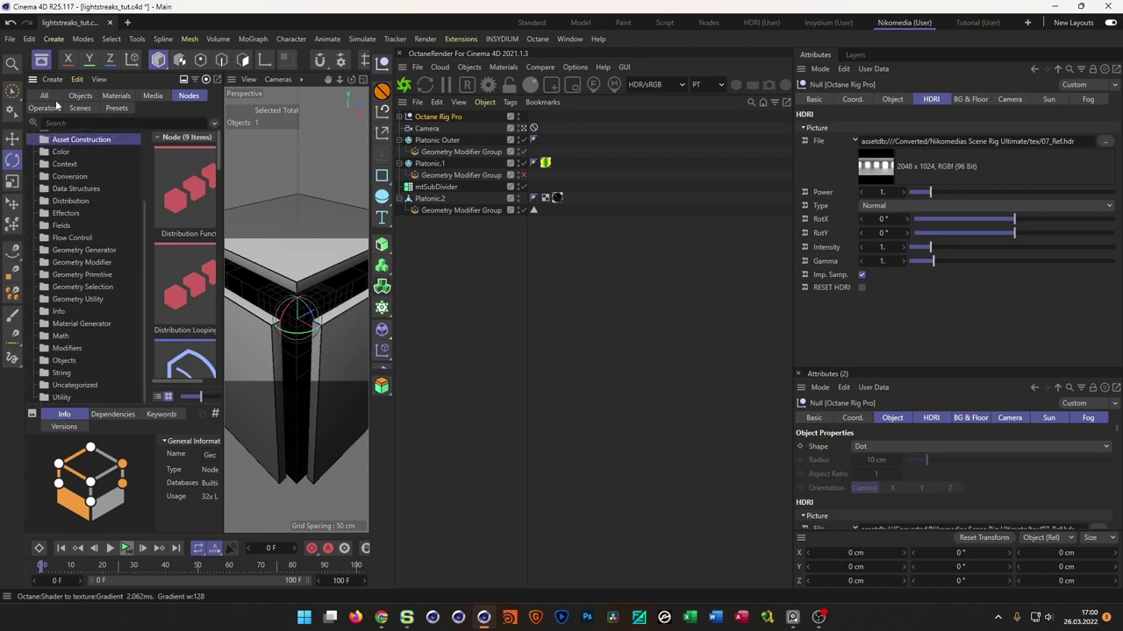
left_click(44, 95)
left_click(35, 311)
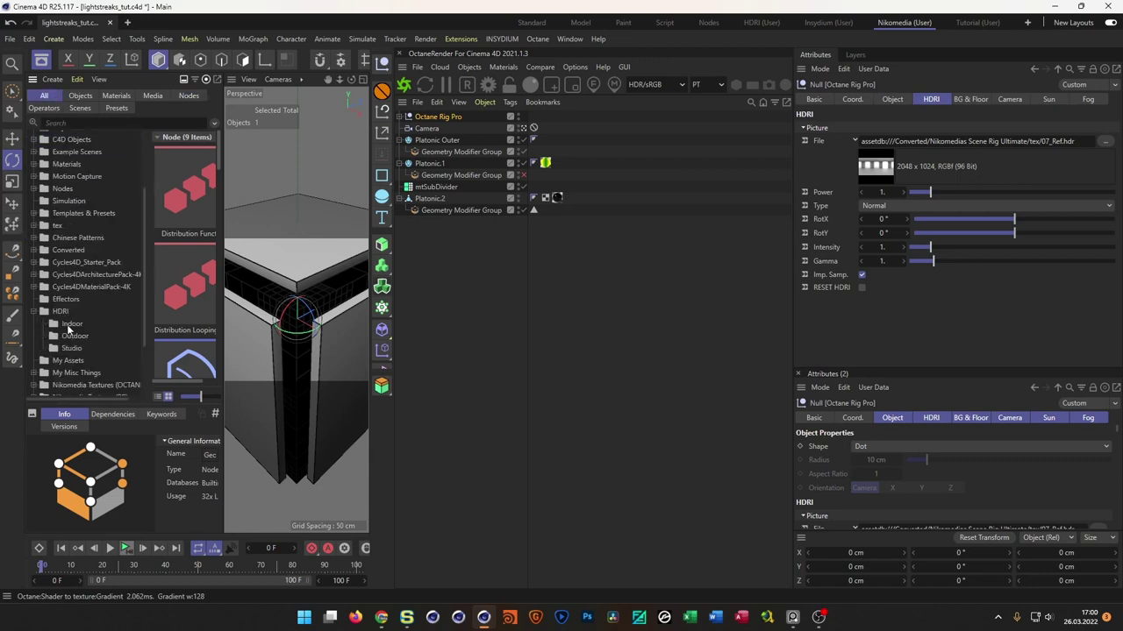
left_click(70, 324)
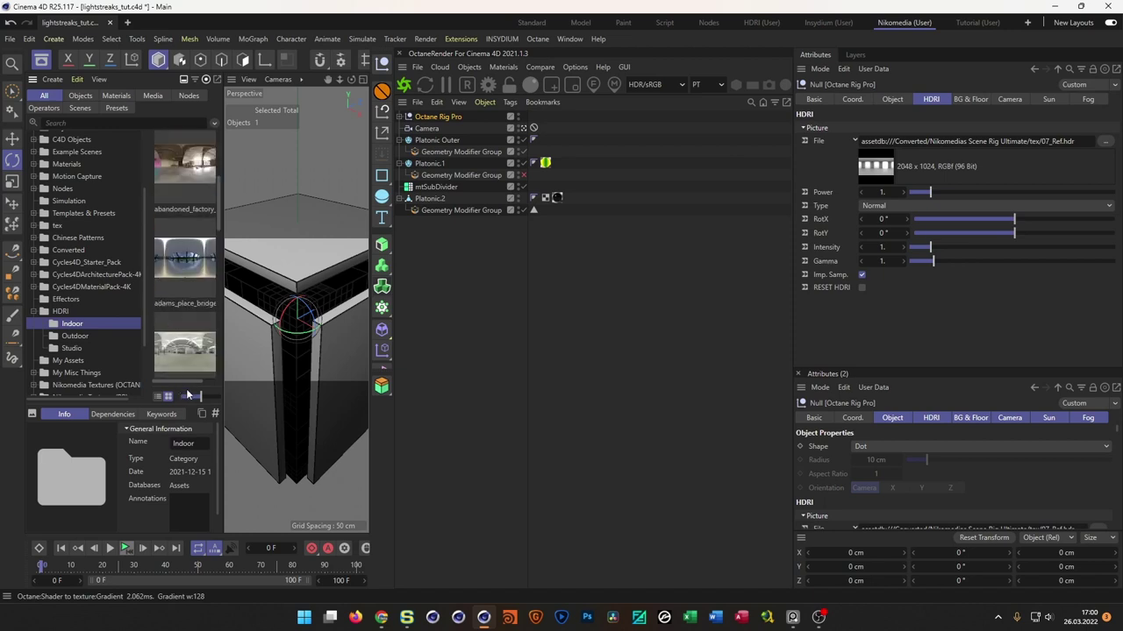
scroll(193, 353, "down", 6)
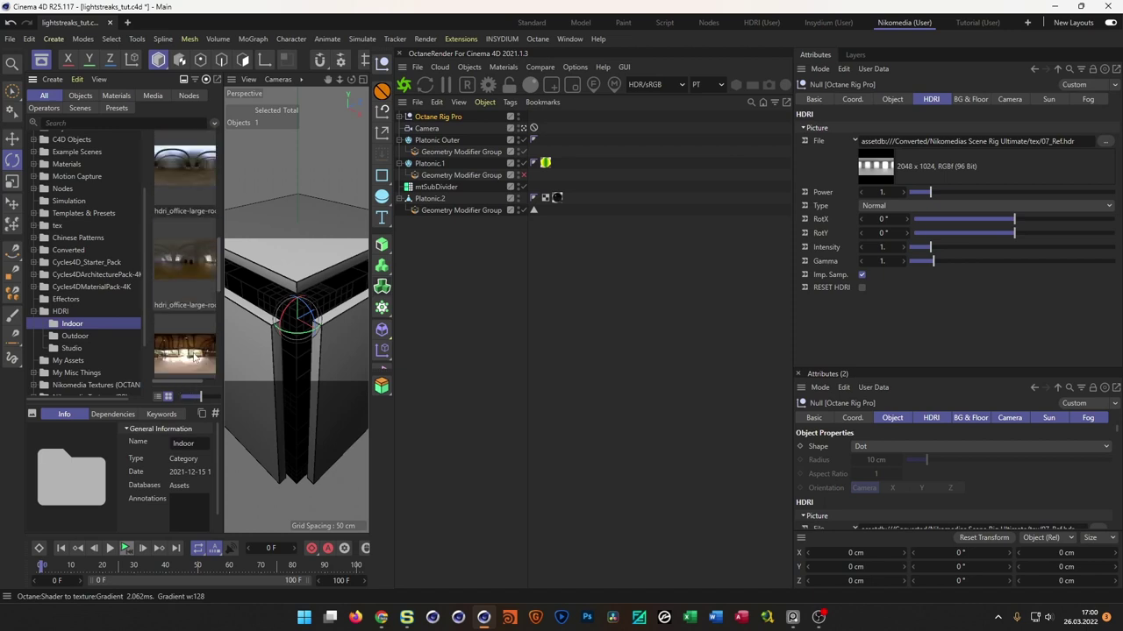
scroll(193, 356, "down", 3)
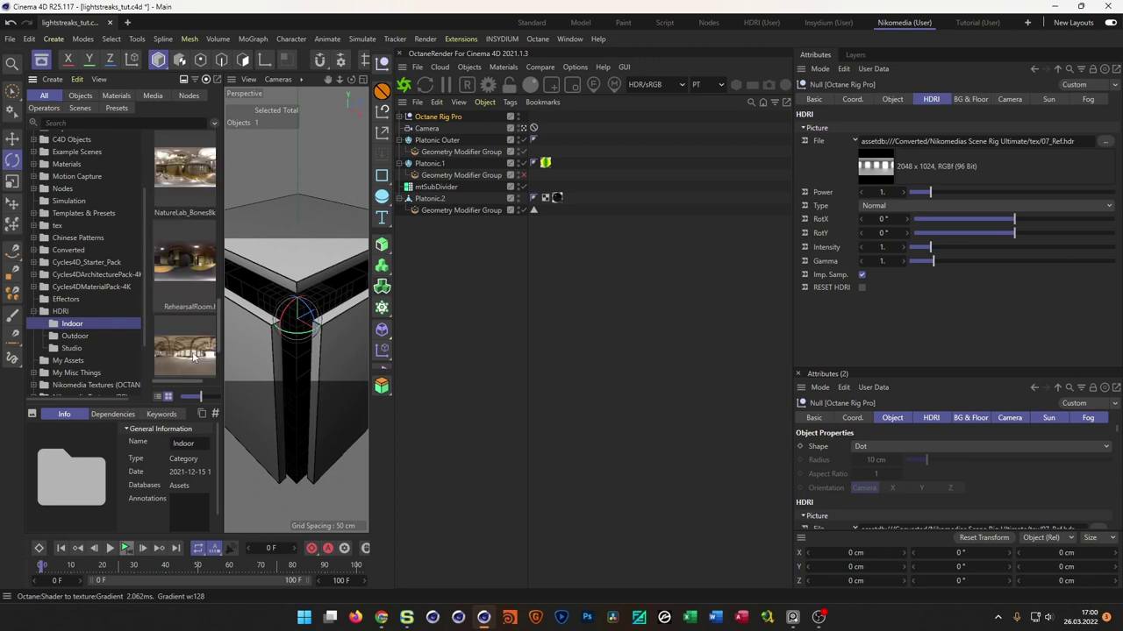
left_click(181, 170)
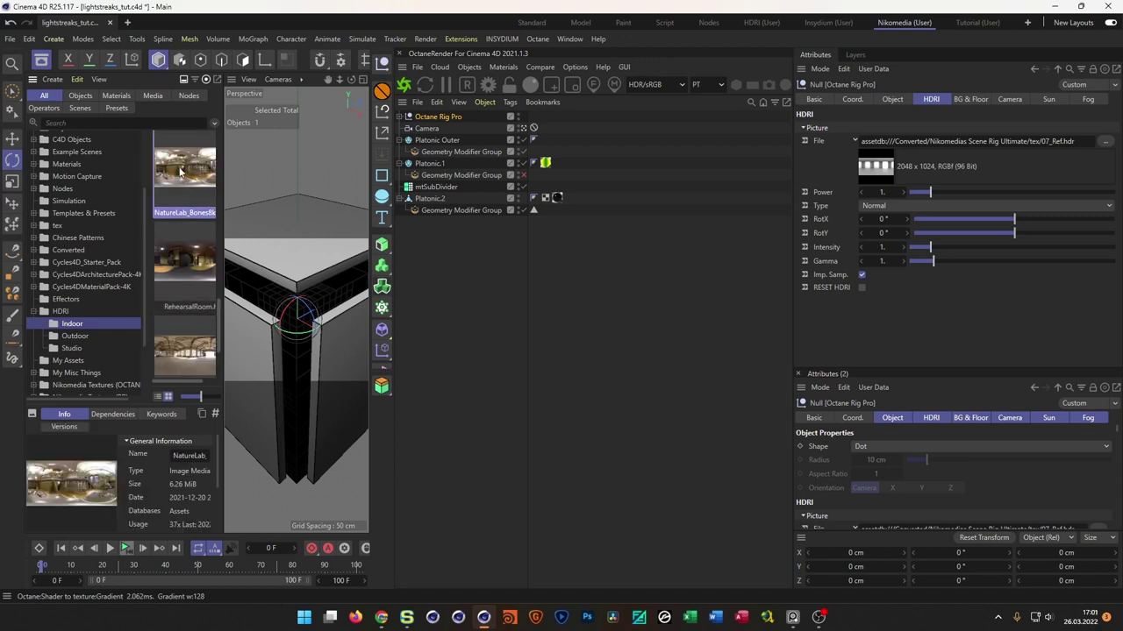
left_click_drag(178, 171, 979, 147)
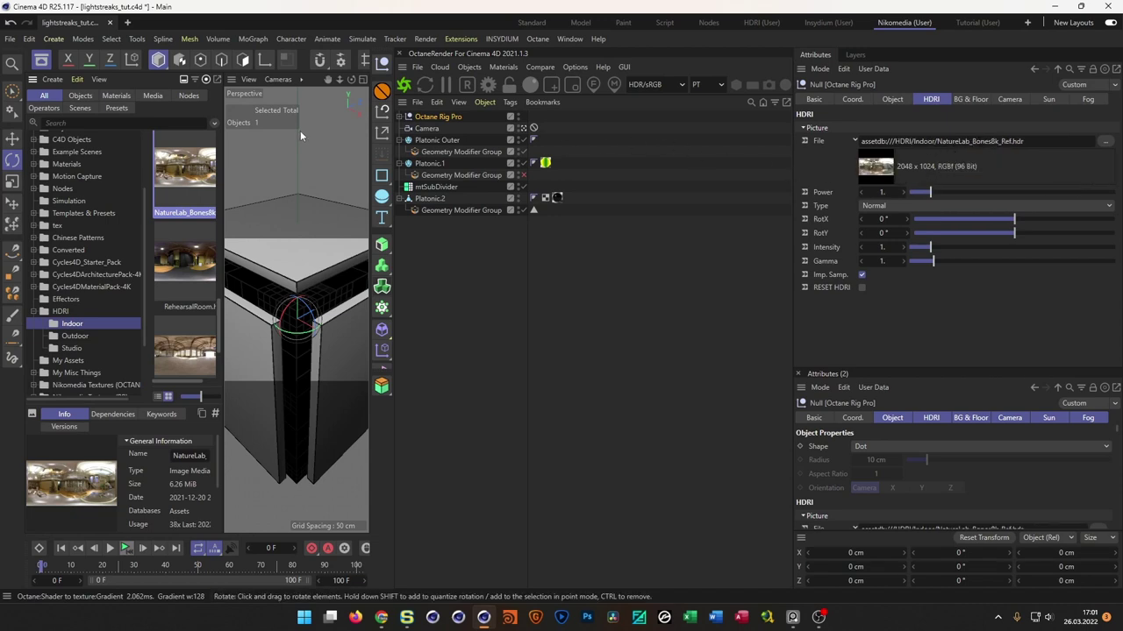
left_click(42, 61)
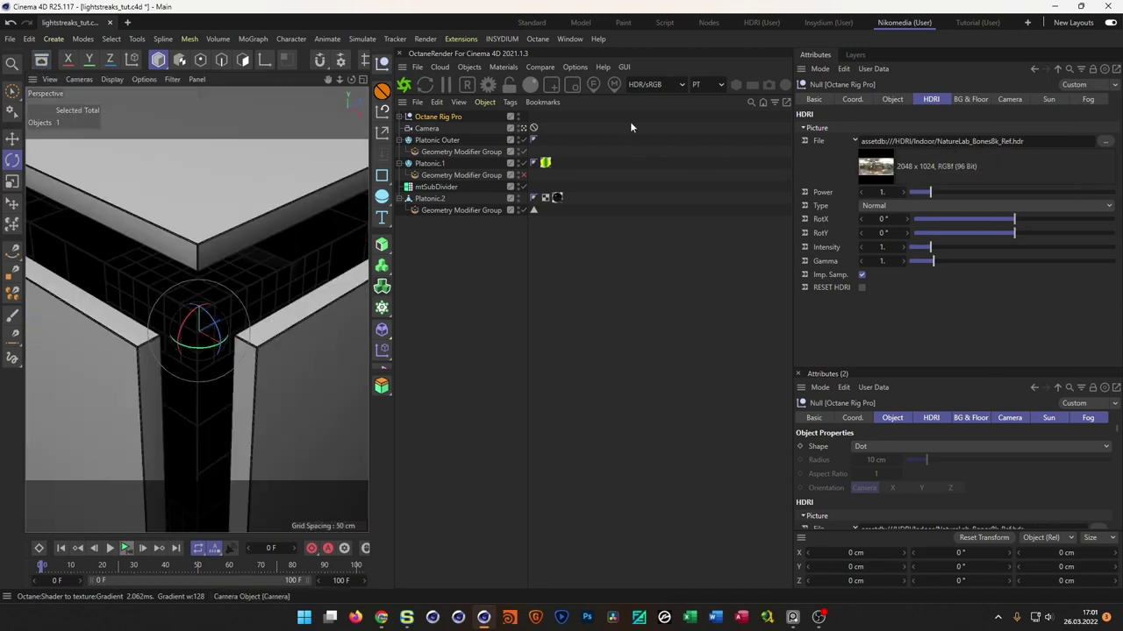
- Re-render with the new HDRI, rotate it to RotX 122°, then close the Live Viewer
left_click(405, 91)
left_click_drag(465, 224, 662, 114)
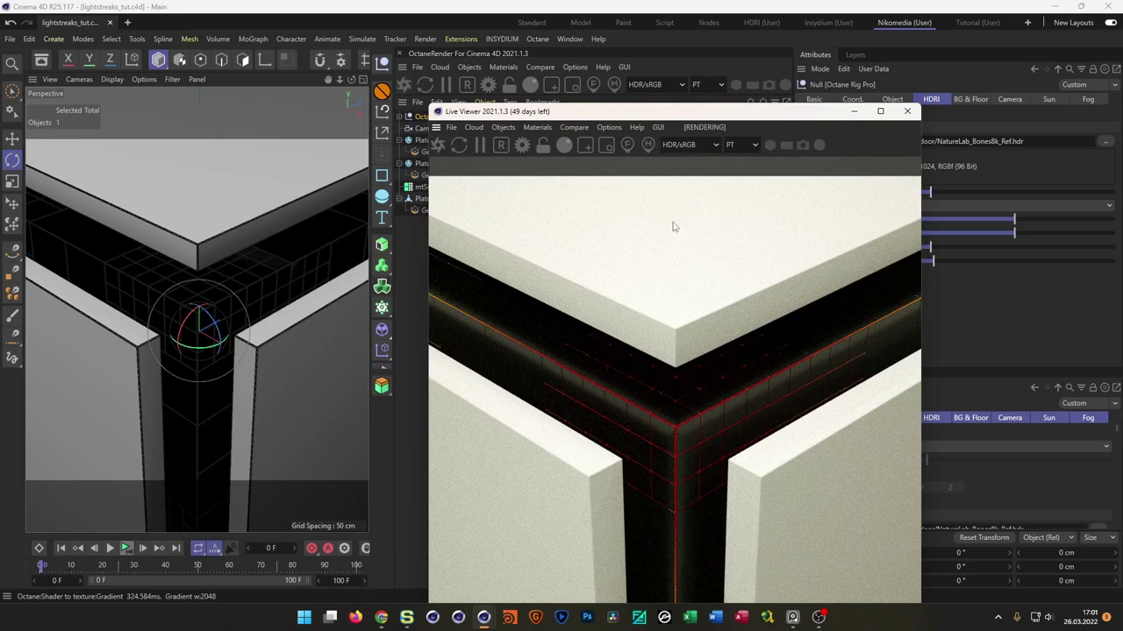
left_click_drag(757, 122, 512, 84)
left_click_drag(1014, 221, 1085, 234)
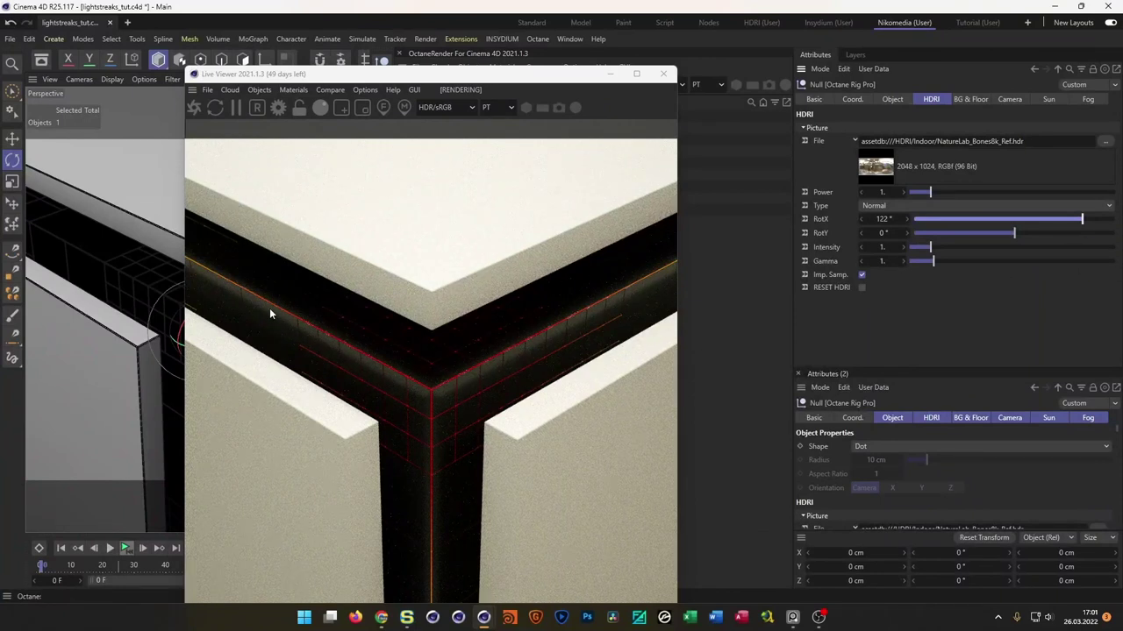
left_click(664, 74)
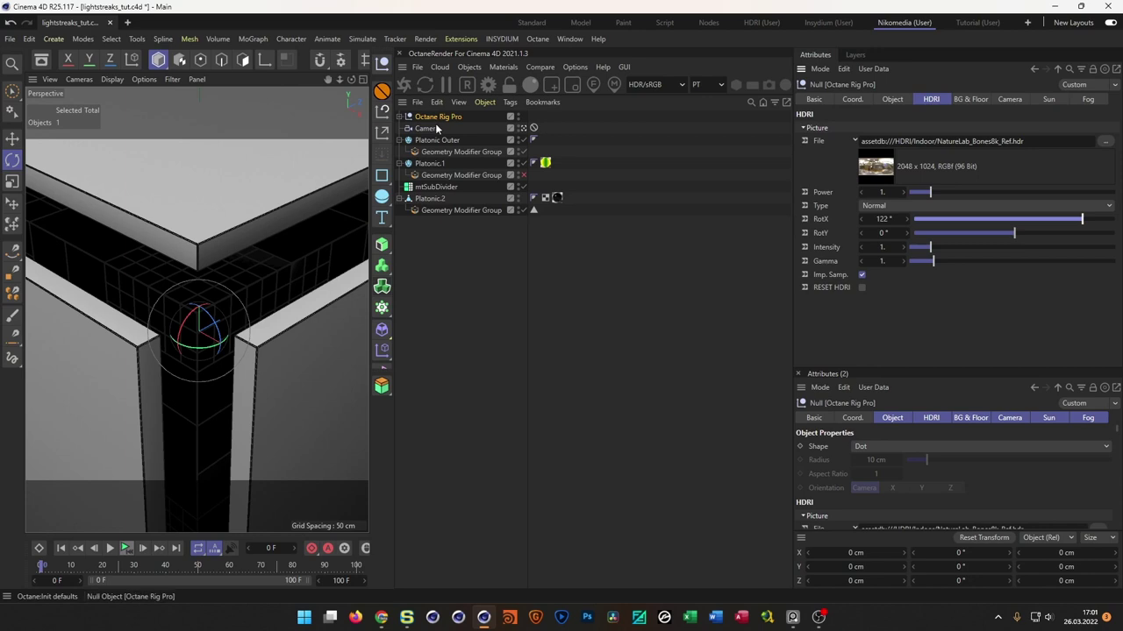
- In the Geometry Modifier Group's node graph, set the Solidify thickness to 3 cm and close the editor
double_click(416, 153)
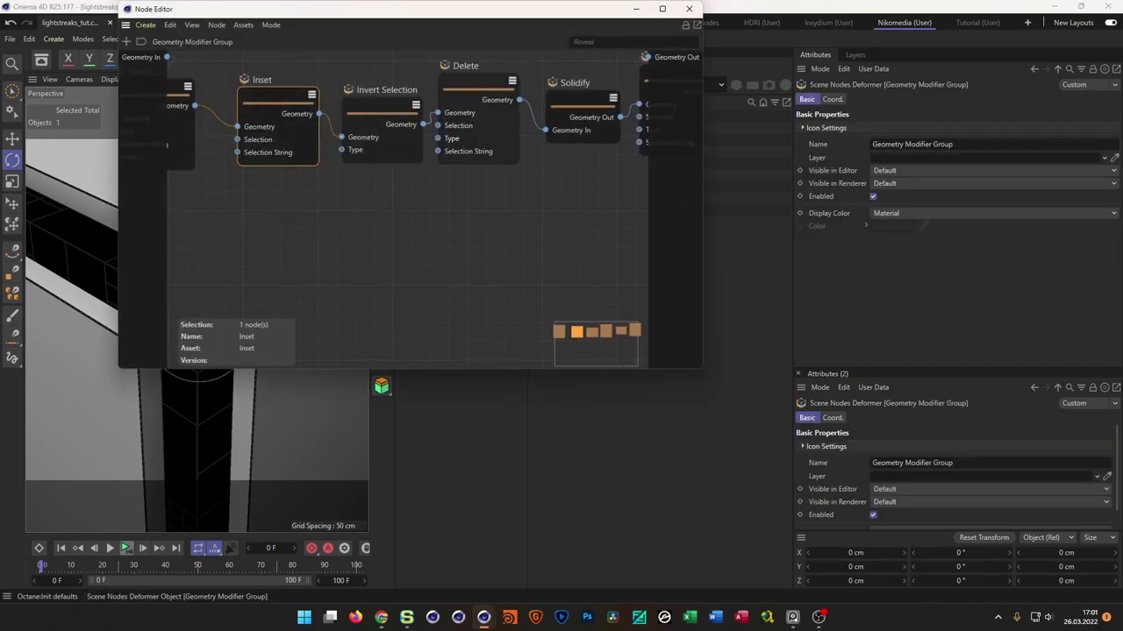
middle_click_drag(377, 119, 238, 177)
middle_click_drag(377, 264, 523, 259)
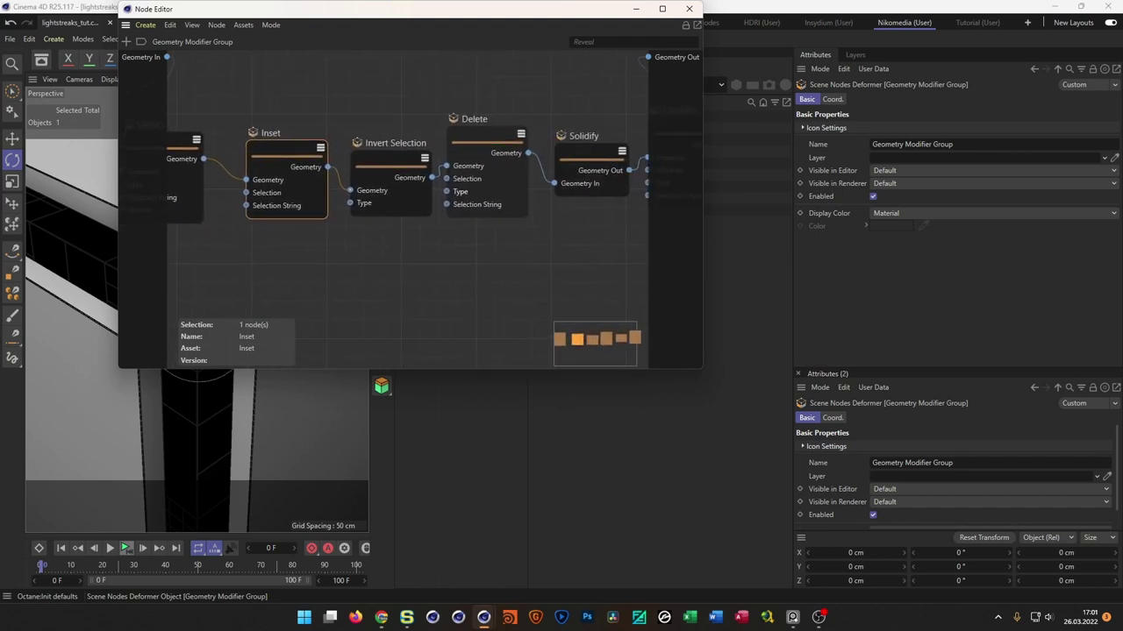
middle_click_drag(594, 157, 514, 156)
left_click(515, 155)
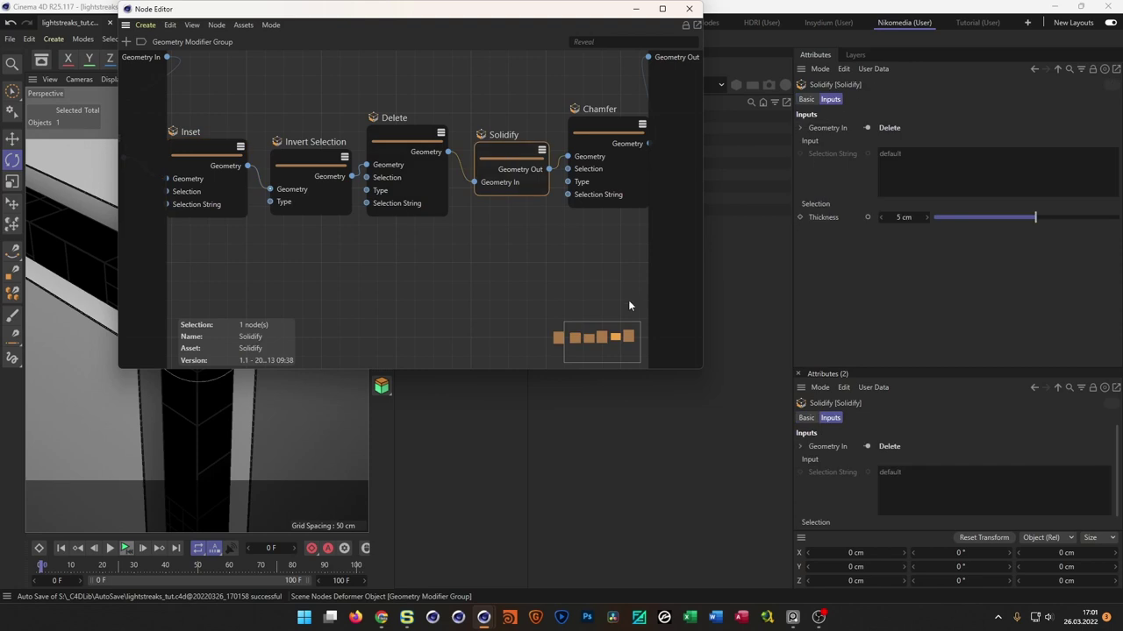
left_click(898, 220)
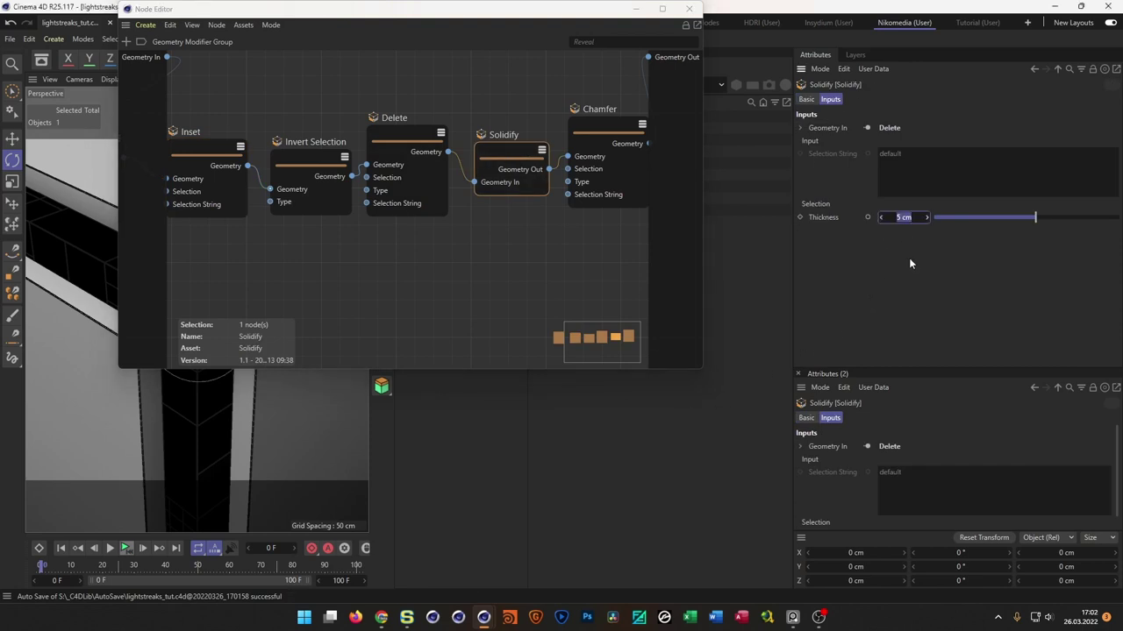
type("3")
key("Return")
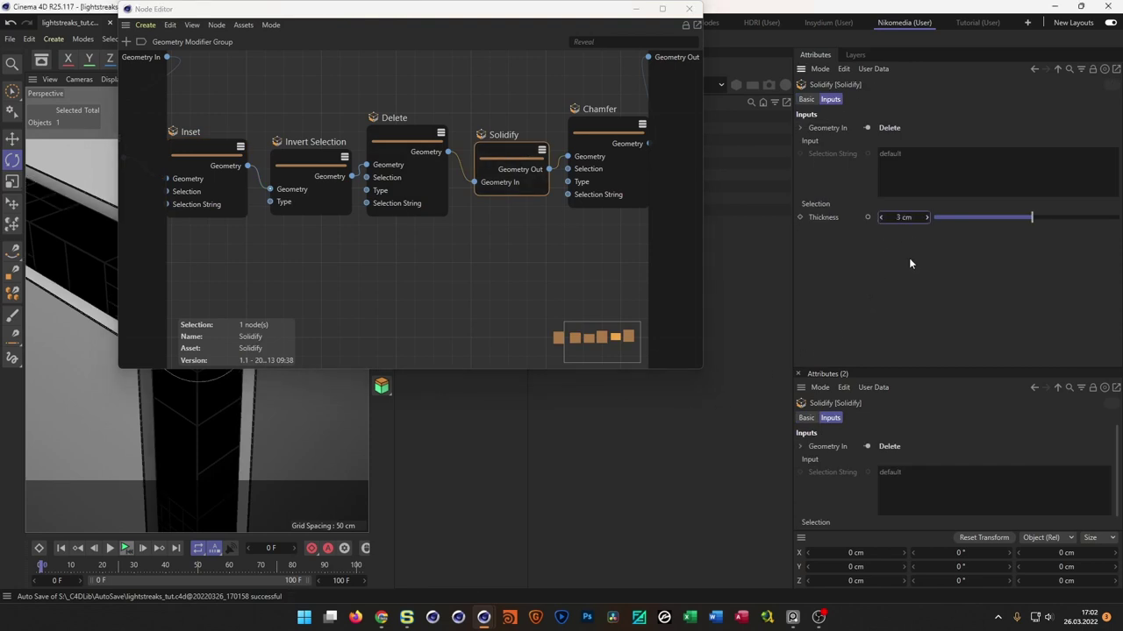
left_click(689, 11)
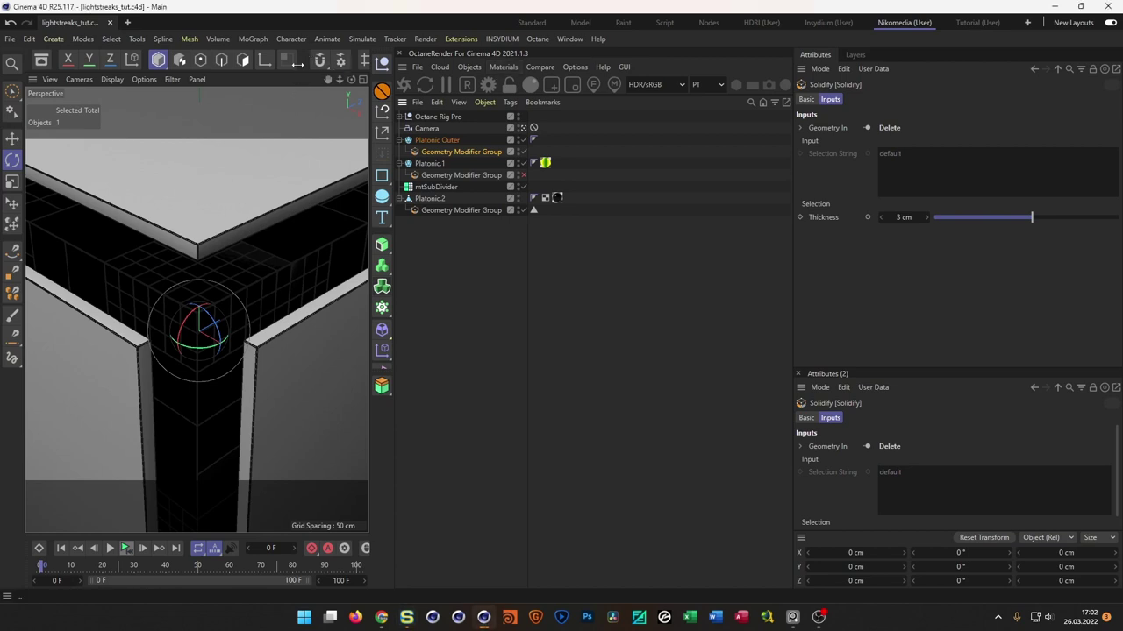
- Create a new Octane Material and open it in the Octane Node Editor
scroll(298, 63, "down", 6)
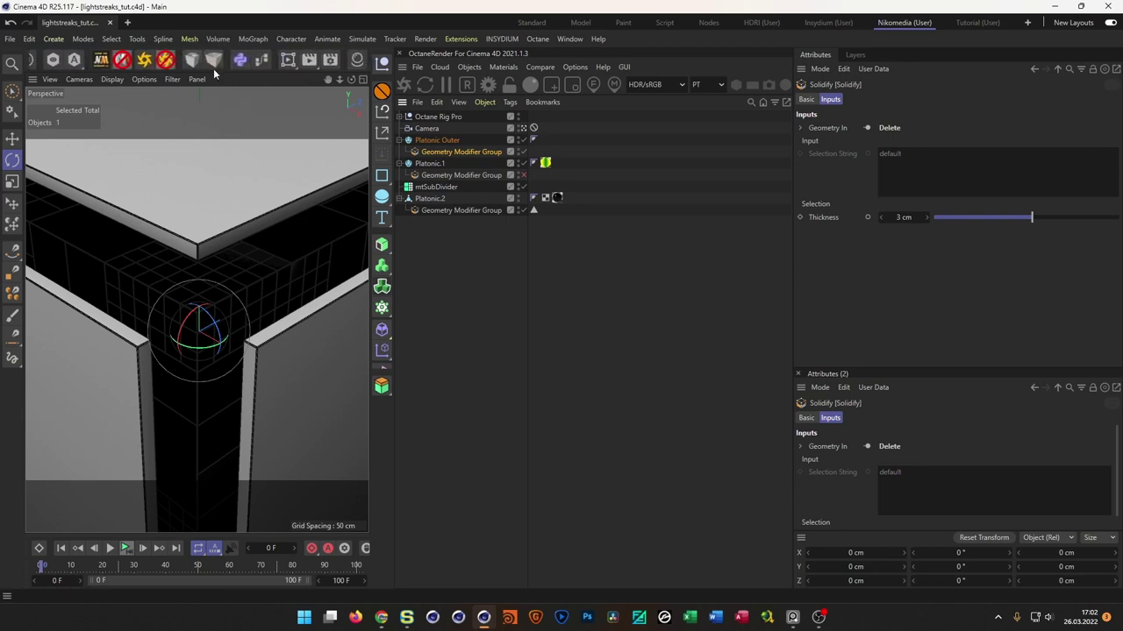
left_click(239, 58)
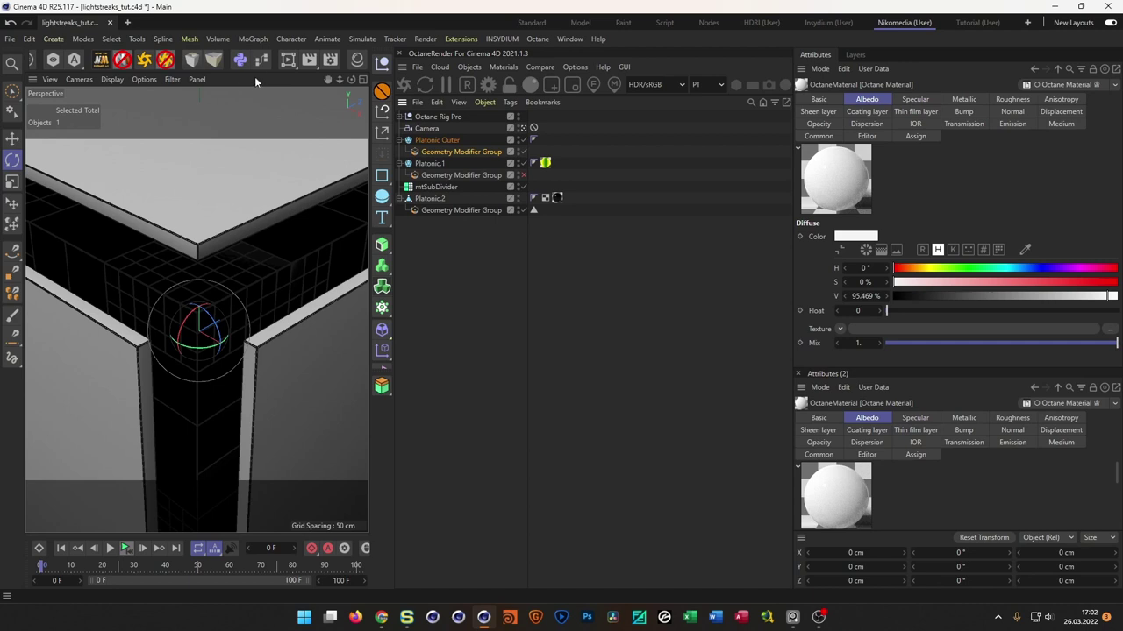
left_click(262, 62)
left_click_drag(480, 225, 355, 95)
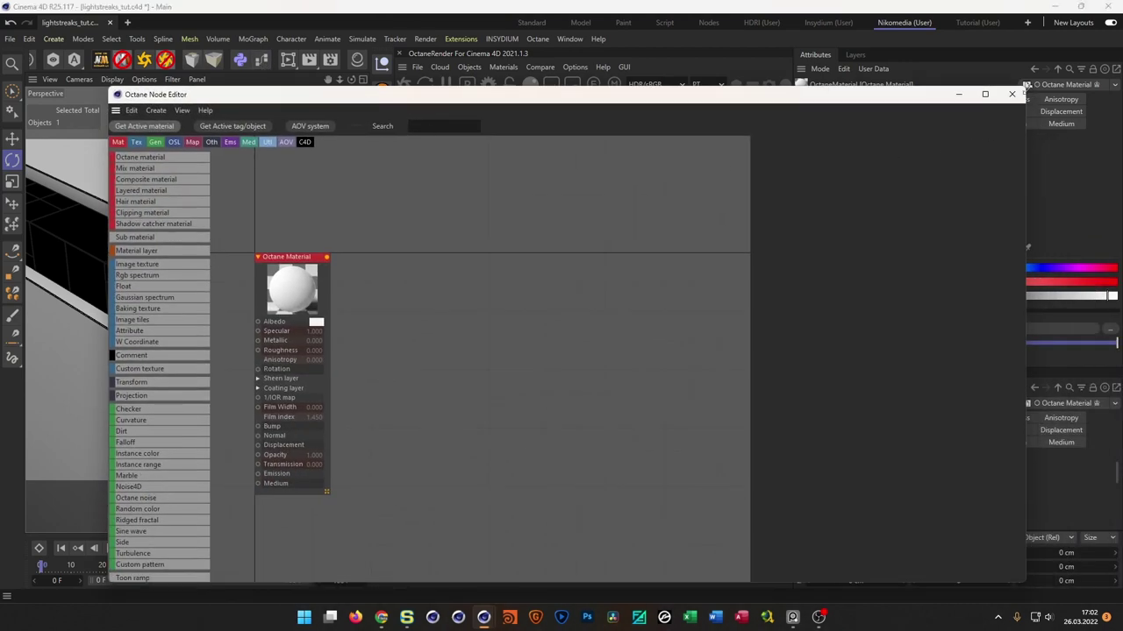
left_click_drag(1026, 86, 689, 248)
left_click_drag(571, 260, 535, 128)
middle_click_drag(278, 336, 409, 237)
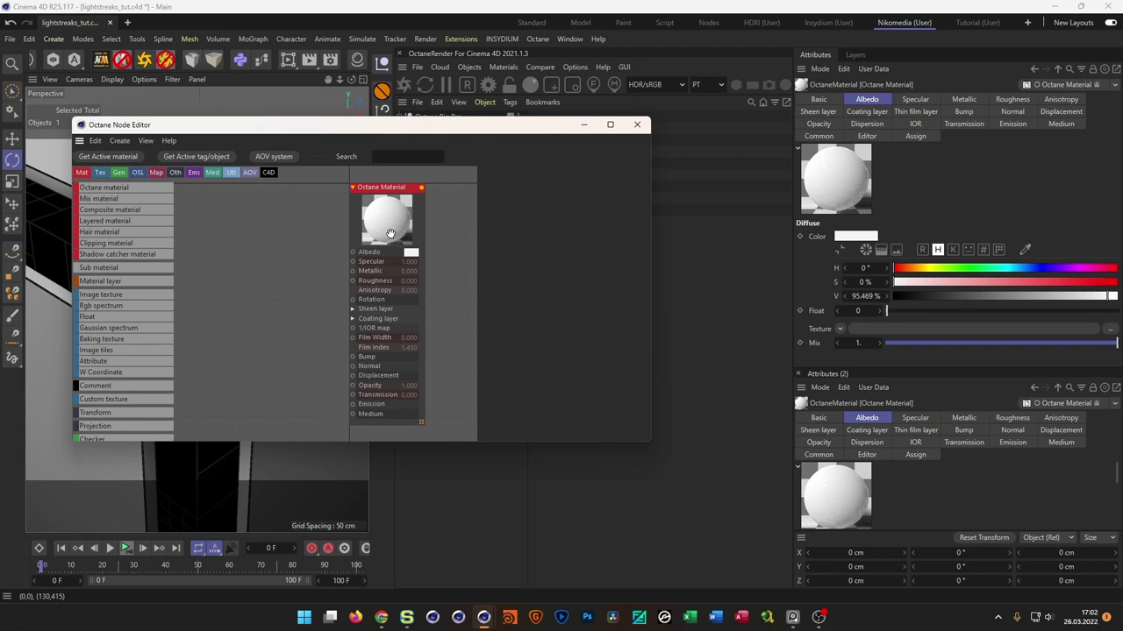
left_click_drag(455, 125, 608, 230)
left_click(531, 298)
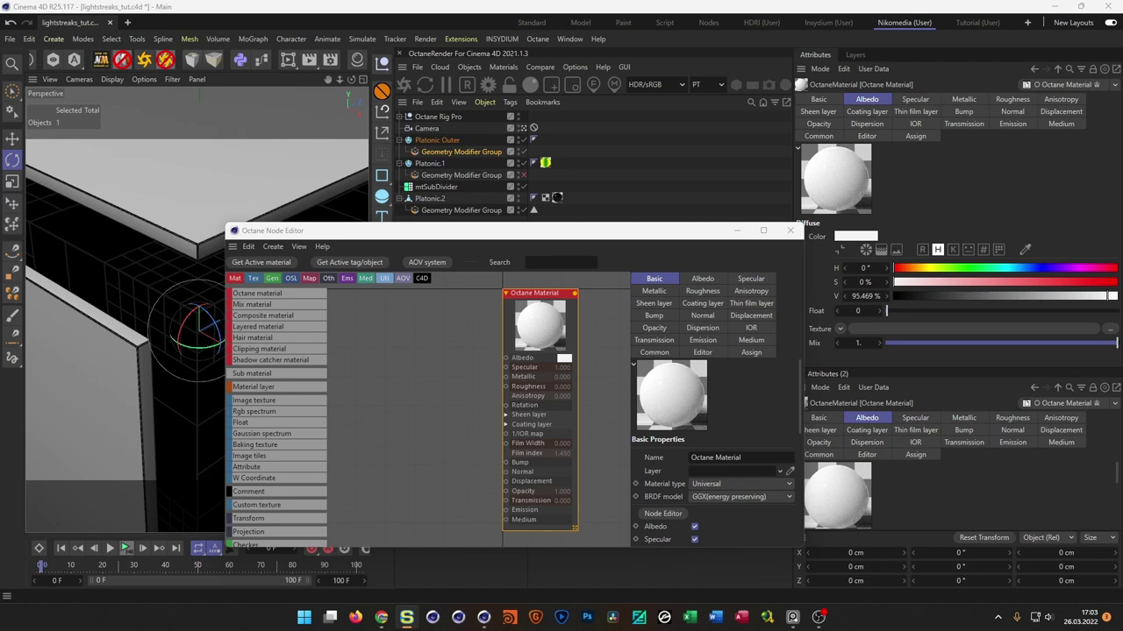
- Open a file browser with Win+E and go to the Techit Pack texture folder
key("super+e")
left_click_drag(537, 33, 0, 79)
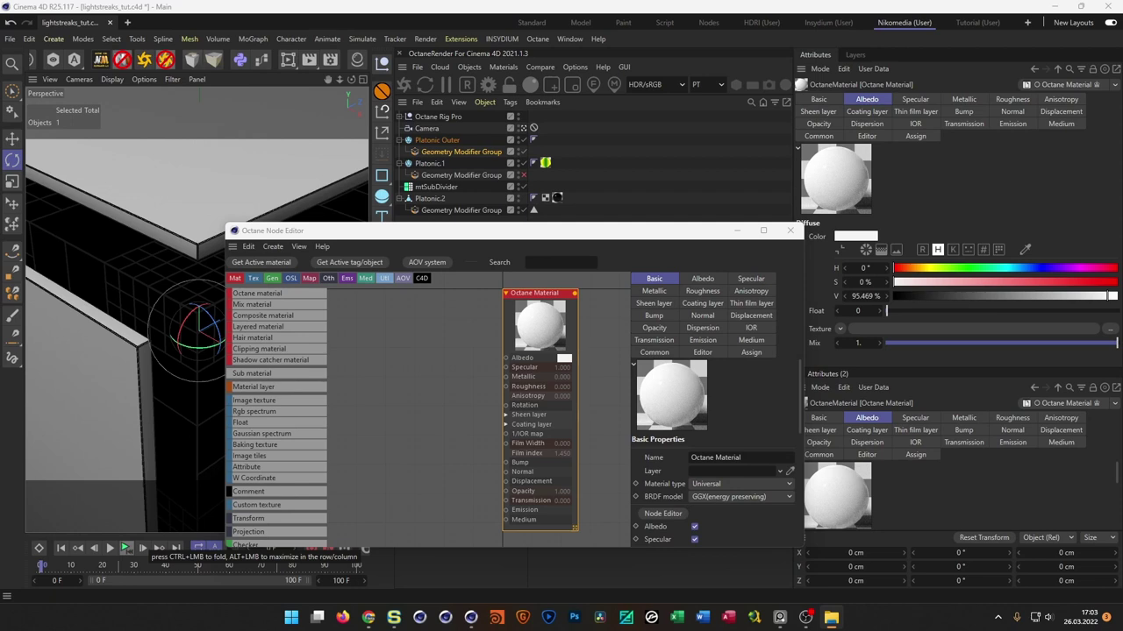
left_click(830, 617)
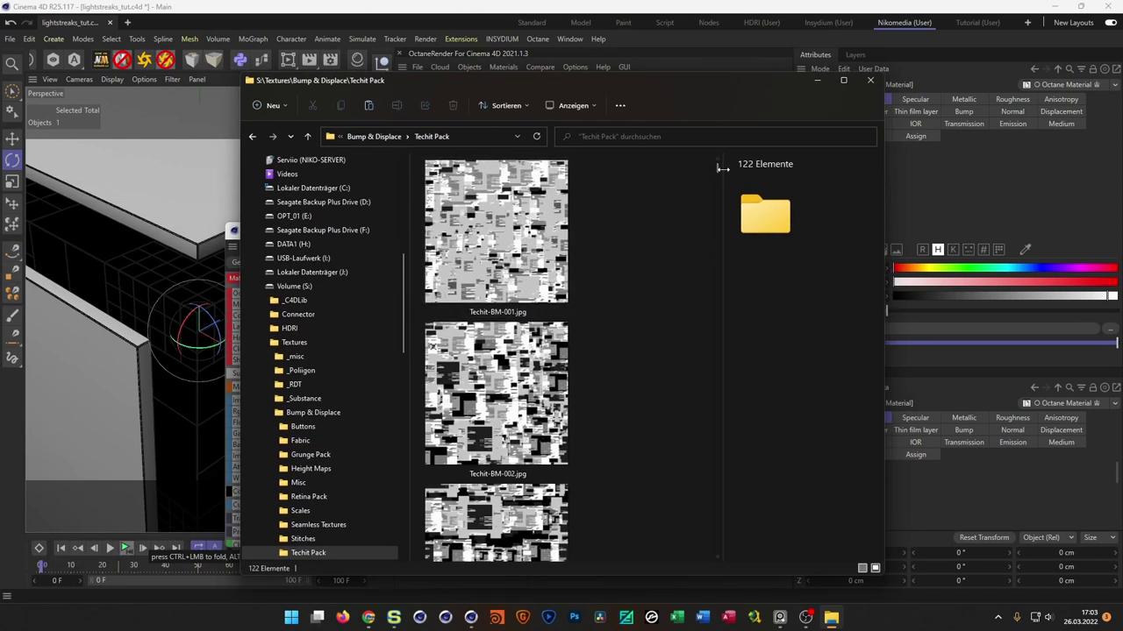
- Select Techit-BM-031.jpg in the Techit Pack folder and drag it into the Octane Node Editor
left_click_drag(717, 166, 720, 259)
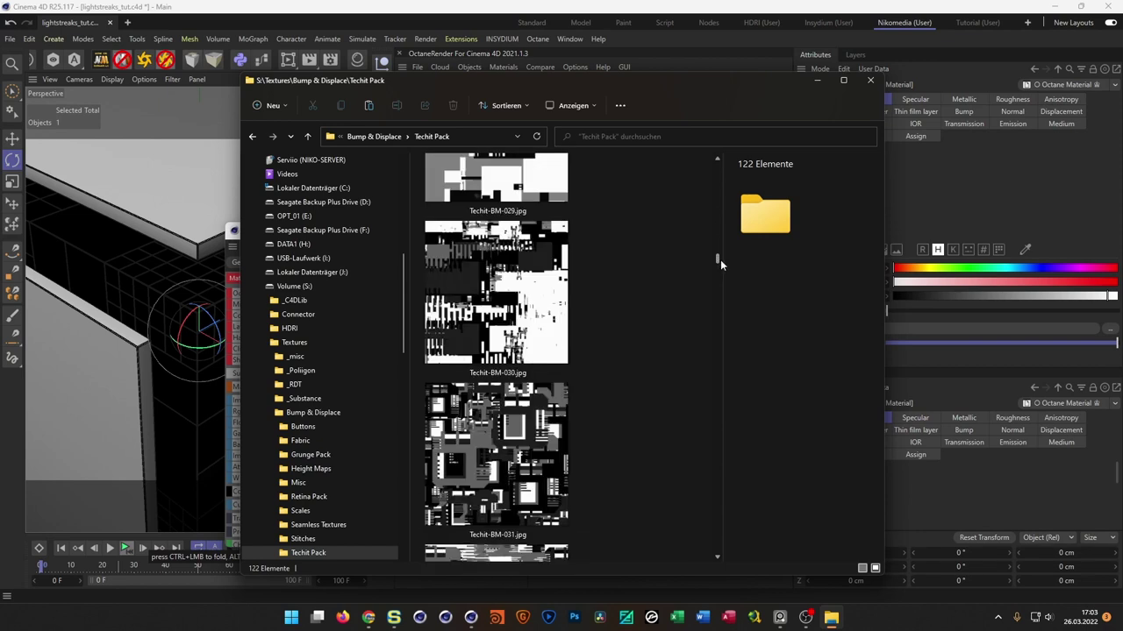
left_click(521, 437)
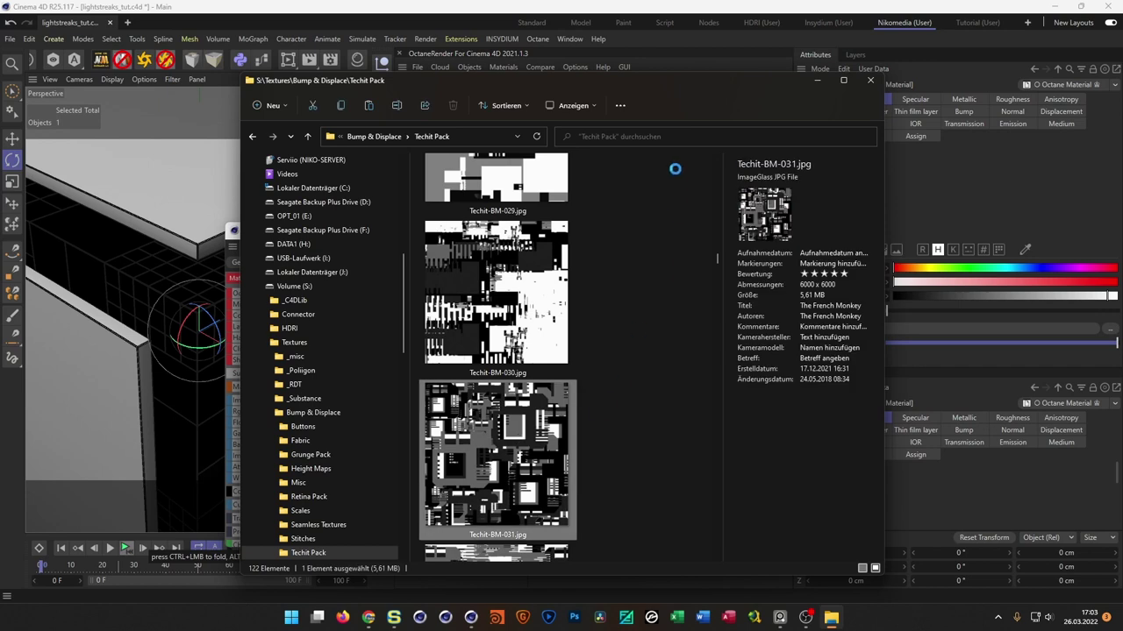
left_click_drag(682, 77, 875, 55)
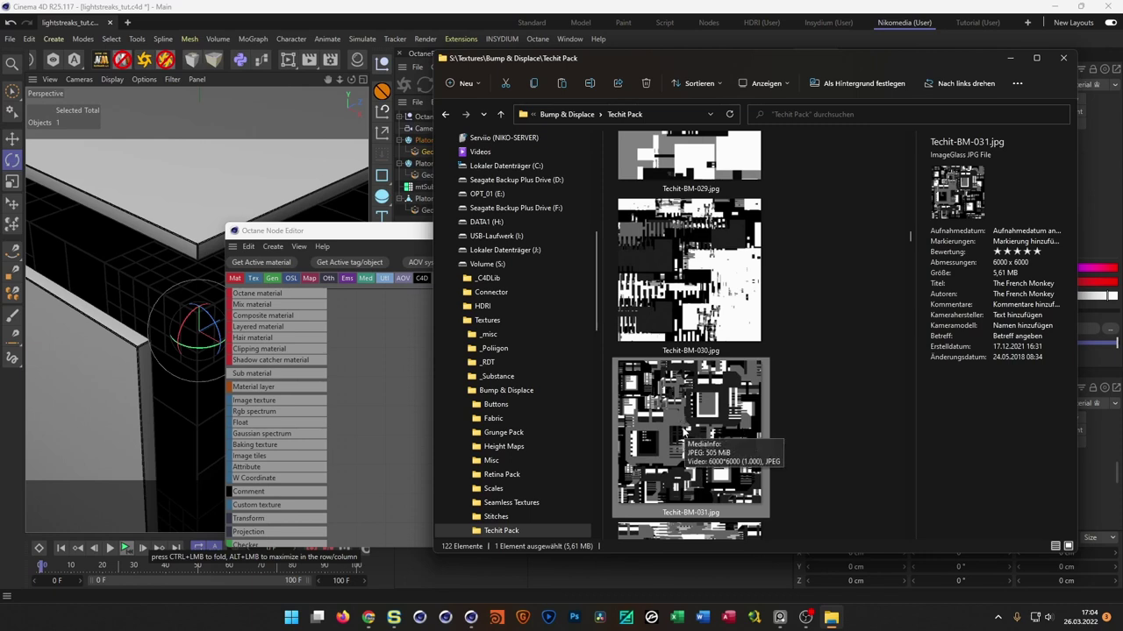
left_click_drag(685, 419, 381, 408)
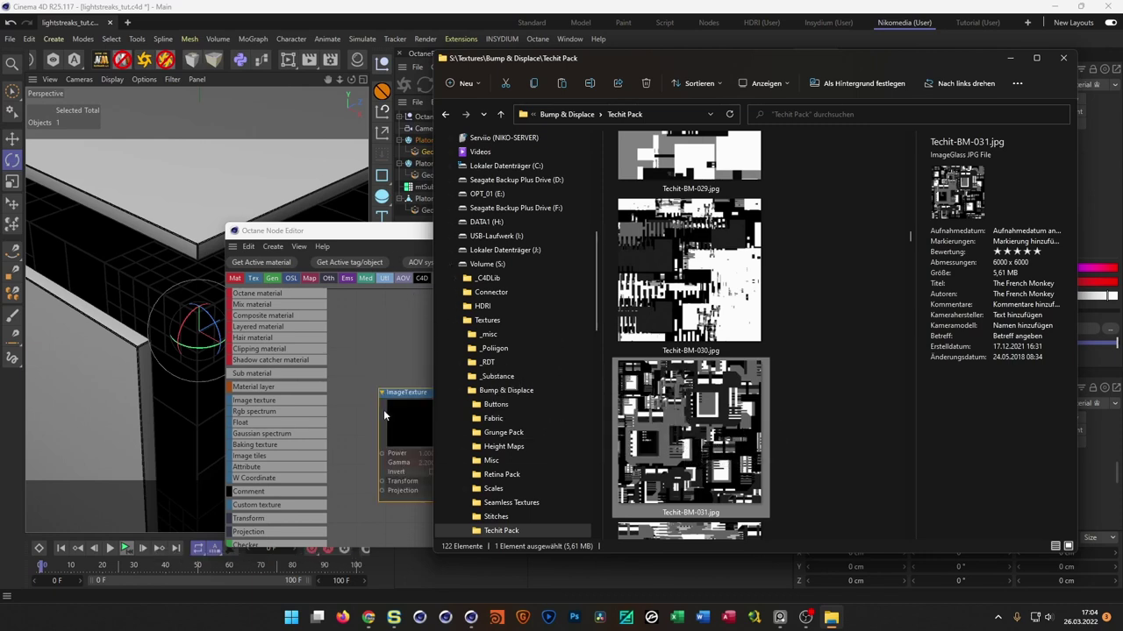
- Add a Displacement node to the Octane Material's Displacement input
left_click(1009, 58)
left_click_drag(521, 238, 417, 245)
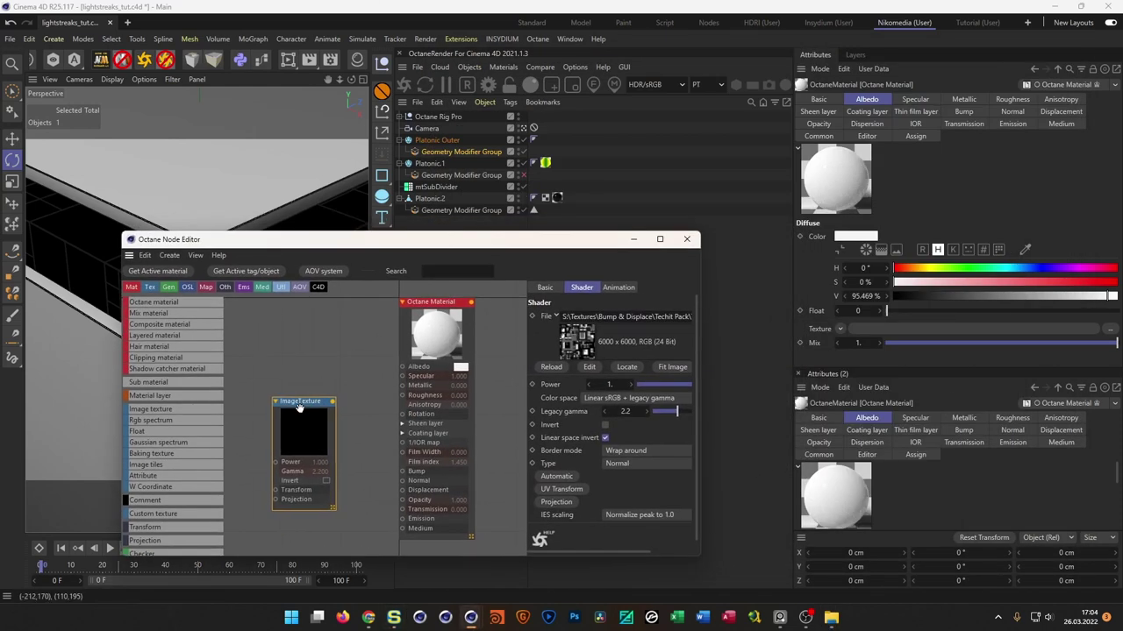
left_click_drag(307, 401, 279, 423)
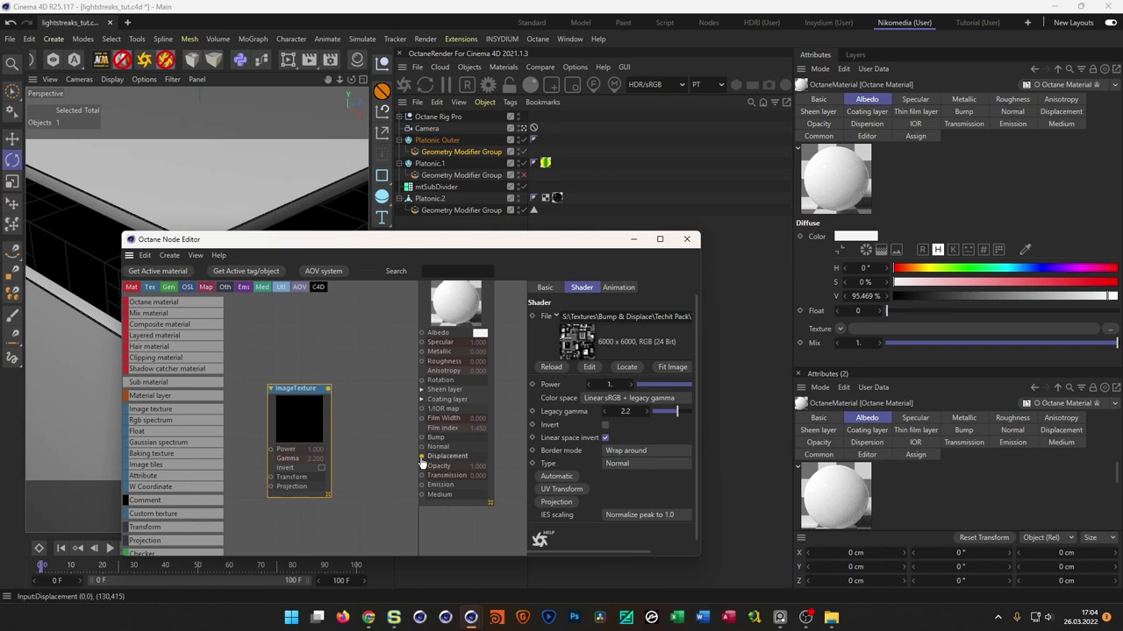
left_click_drag(421, 456, 395, 479)
left_click(464, 431)
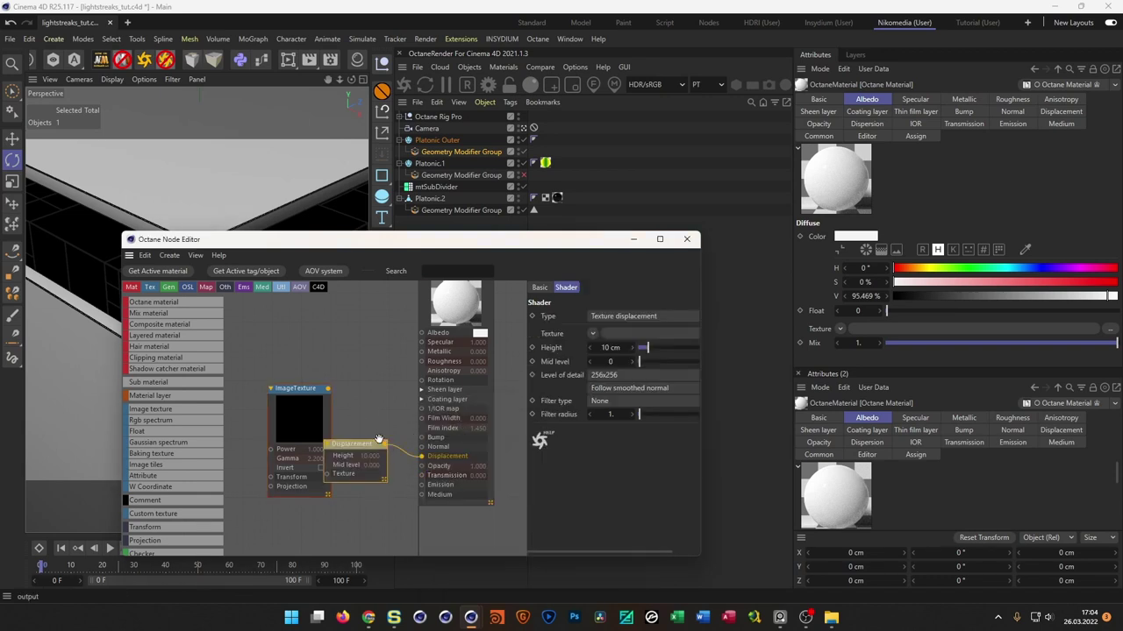
- Set the displacement to 2048x2048 detail, 0.1 cm height and 0.5 mid level
left_click_drag(296, 389, 255, 418)
left_click(350, 445)
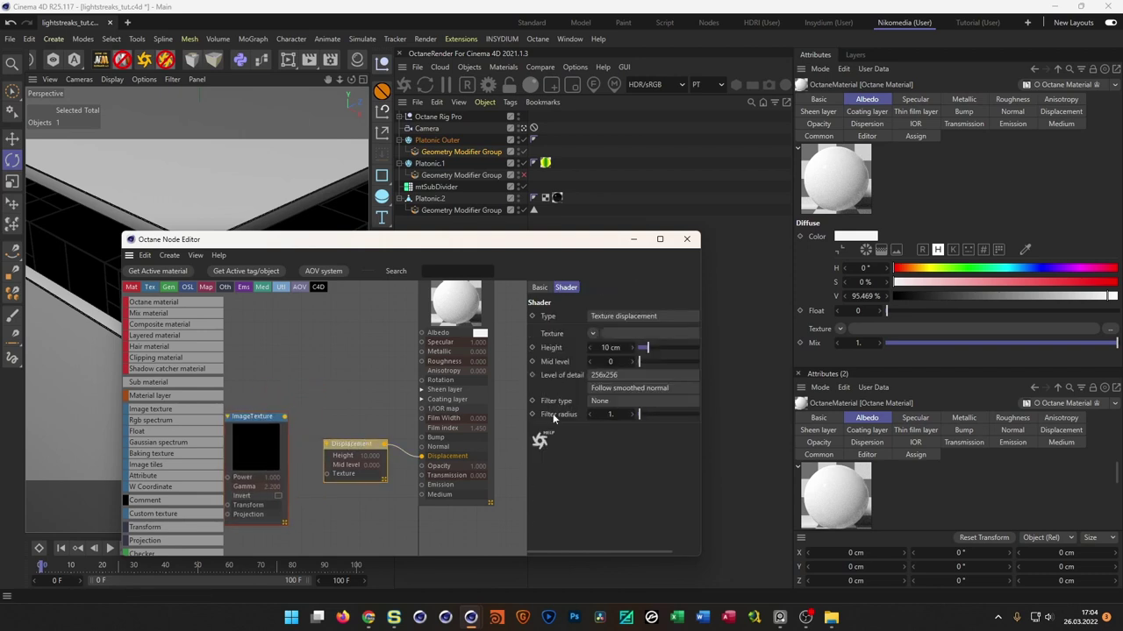
left_click(605, 376)
left_click(668, 431)
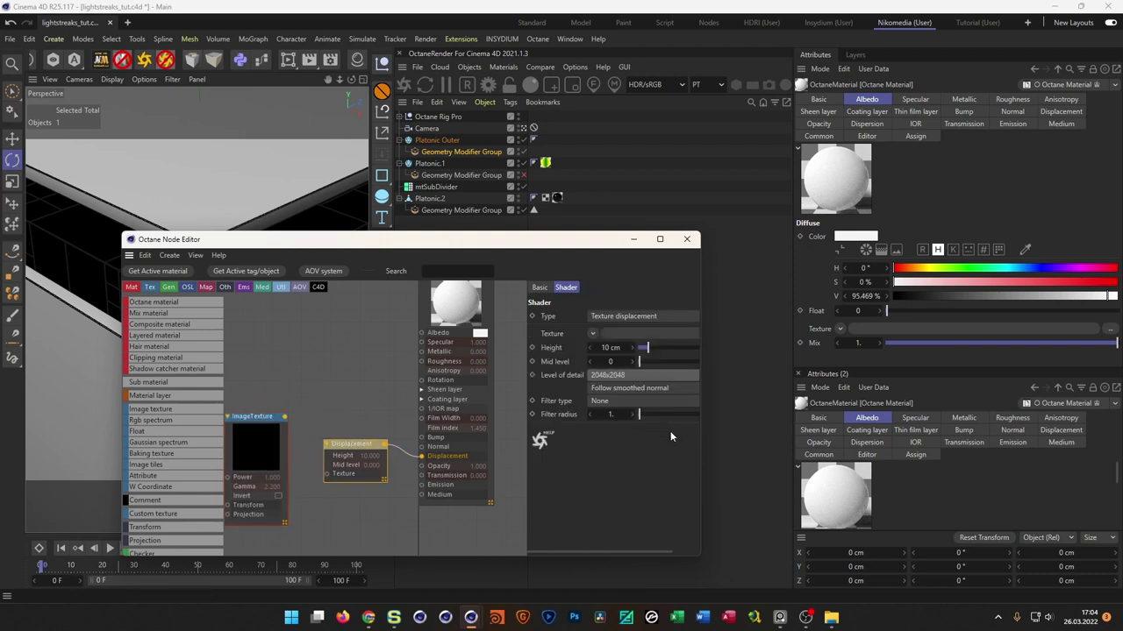
left_click(611, 348)
type(",1")
key("Tab")
type(",85")
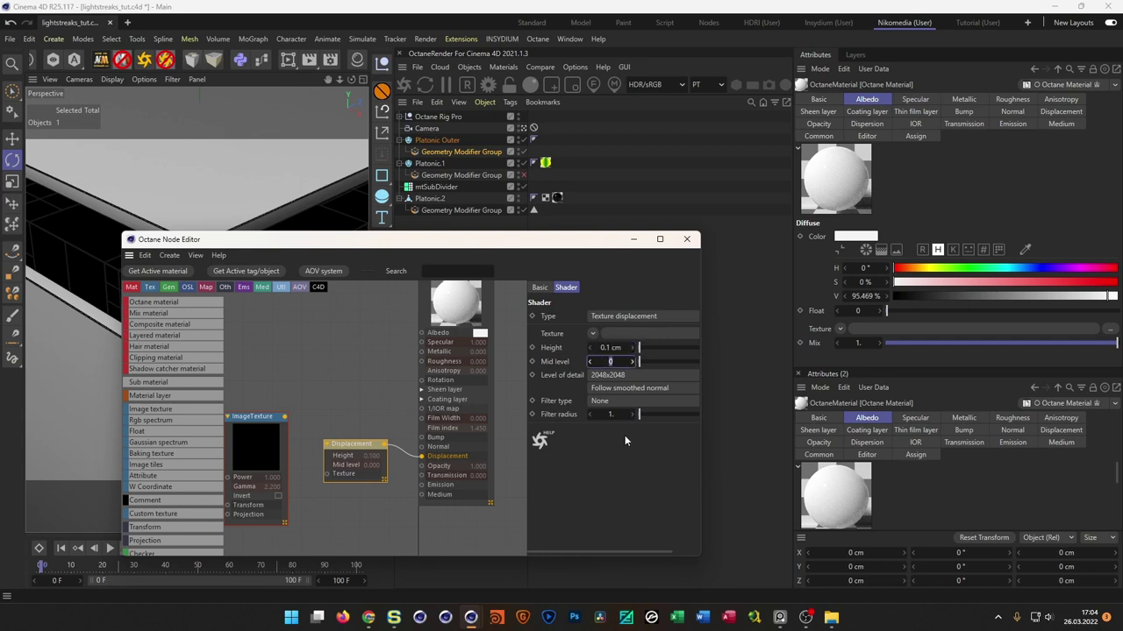
key("BackSpace")
key("BackSpace")
key("BackSpace")
type(",5")
key("Return")
- Wire the Techit-BM-031 ImageTexture into the Displacement node's Texture input
left_click_drag(285, 416, 326, 474)
left_click_drag(259, 443, 261, 492)
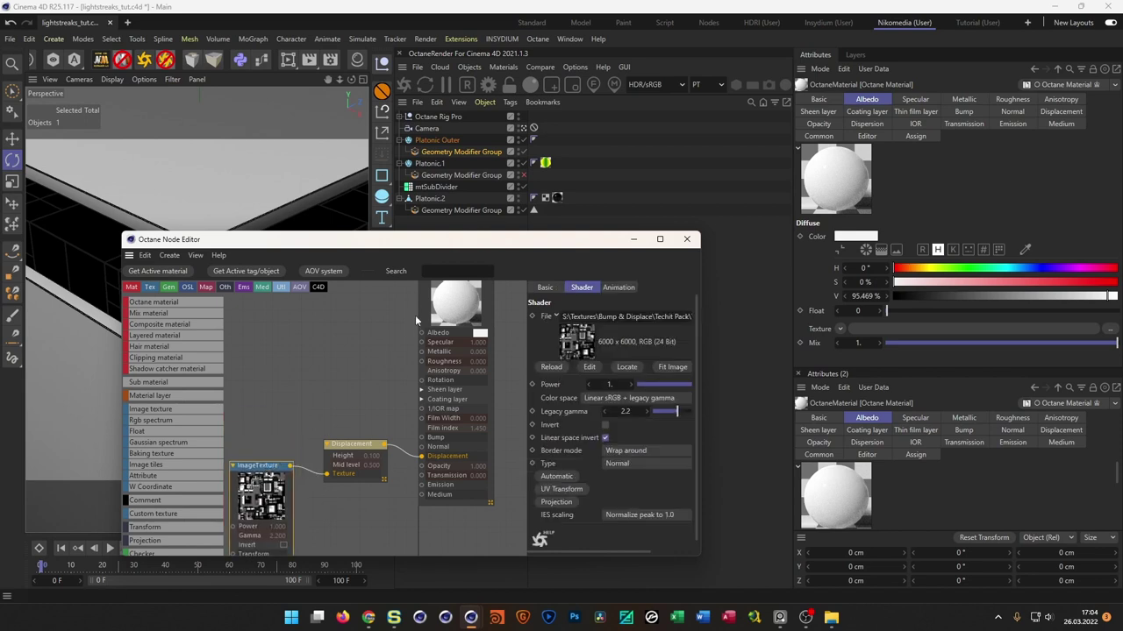
middle_click_drag(414, 343, 391, 402)
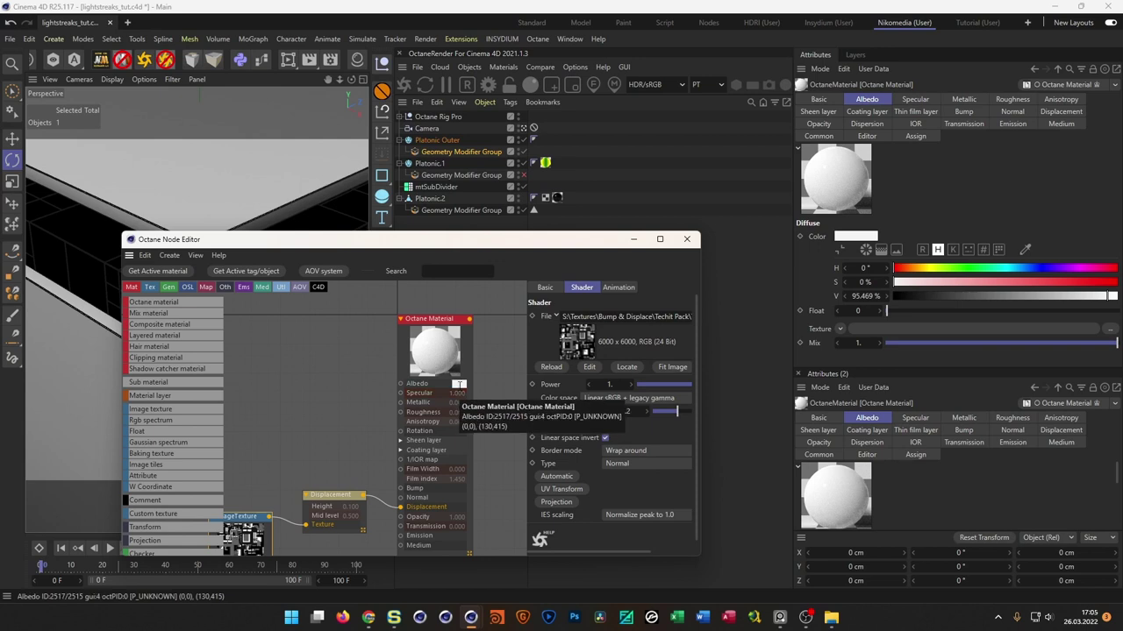
- Darken the albedo to V 21% (H 30°, S 86%) and set roughness to 0.140
left_click(458, 384)
left_click_drag(445, 417, 507, 409)
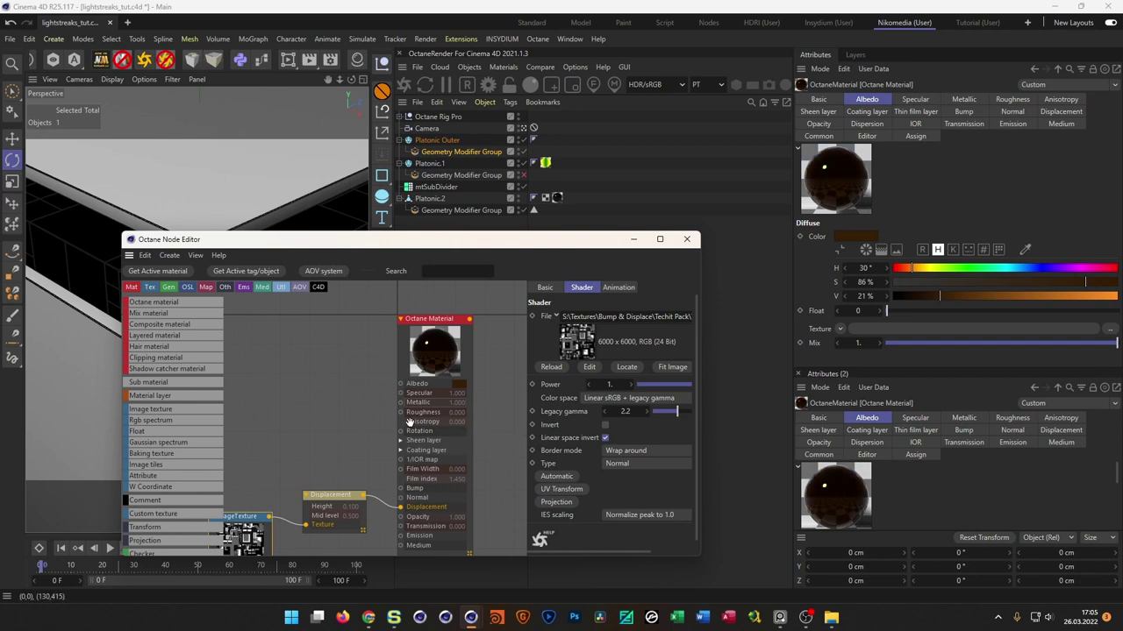
left_click_drag(456, 412, 461, 412)
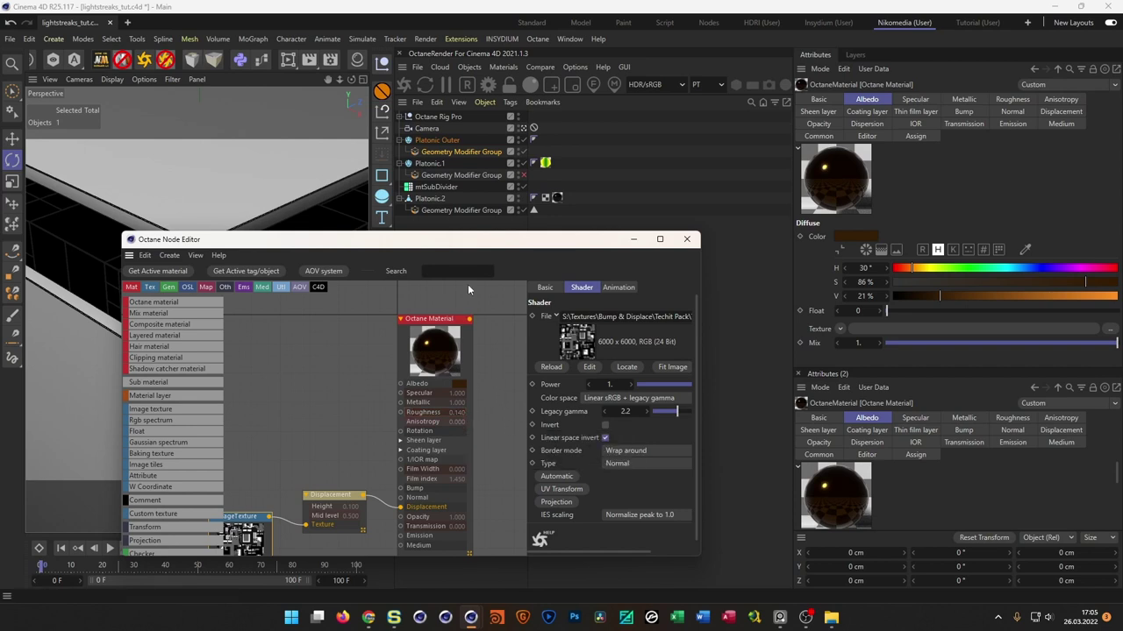
left_click_drag(475, 242, 380, 515)
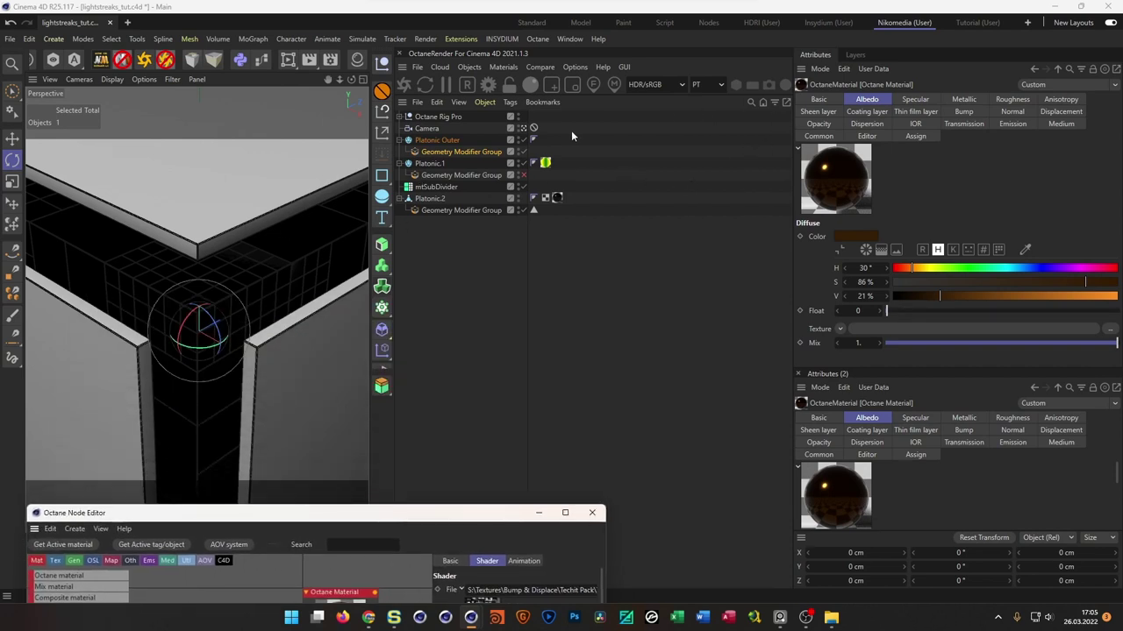
- Apply the Octane Material to Platonic Outer with Cubic projection and start the live render
left_click(357, 59)
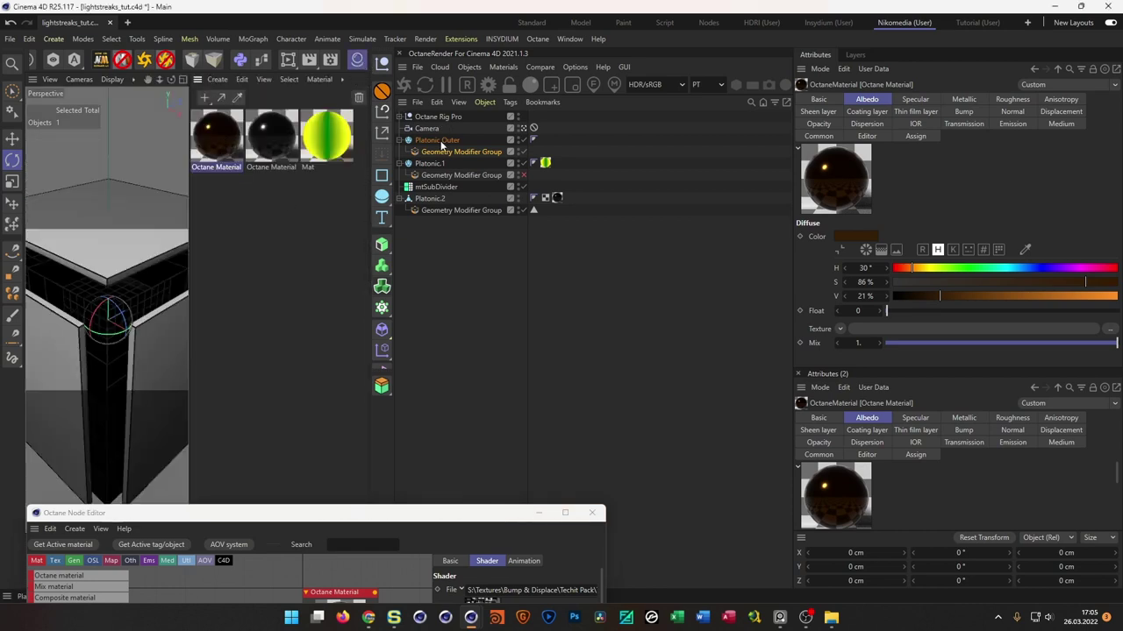
mouse_move(221, 173)
left_mouse_down()
mouse_move(443, 156)
mouse_move(449, 140)
left_mouse_up()
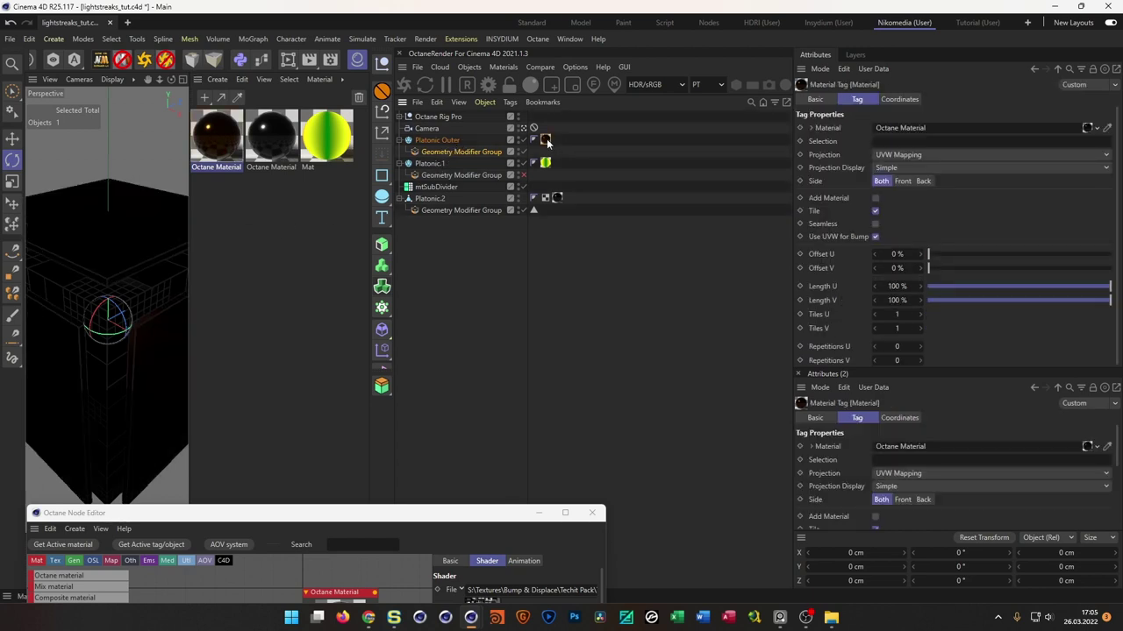
left_click(901, 155)
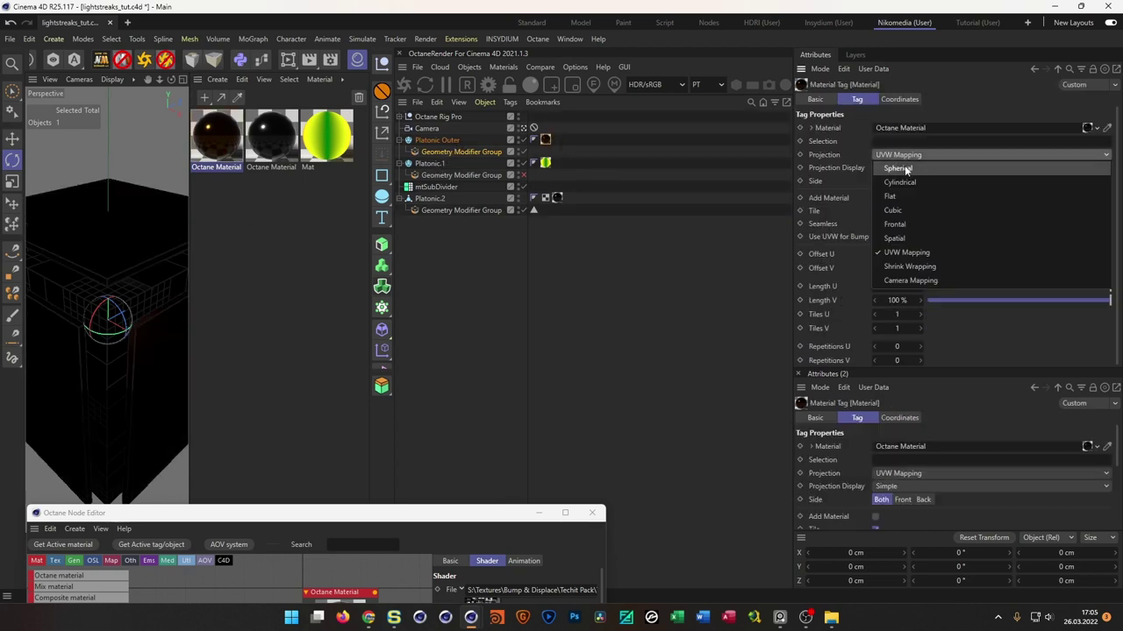
left_click(909, 211)
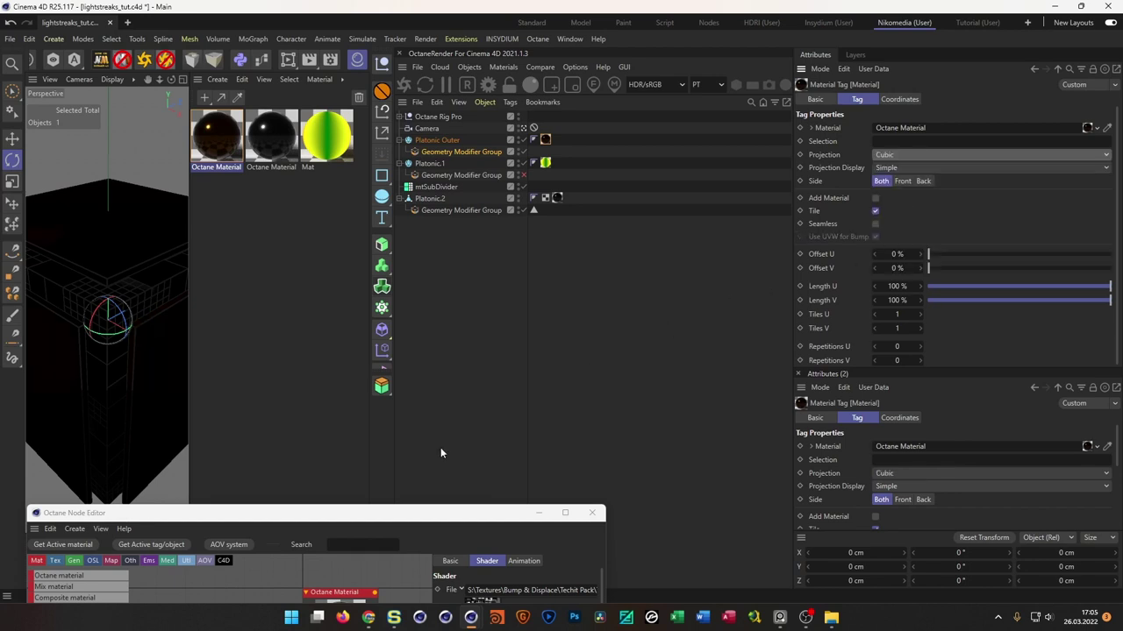
left_click_drag(430, 513, 415, 489)
left_click(403, 85)
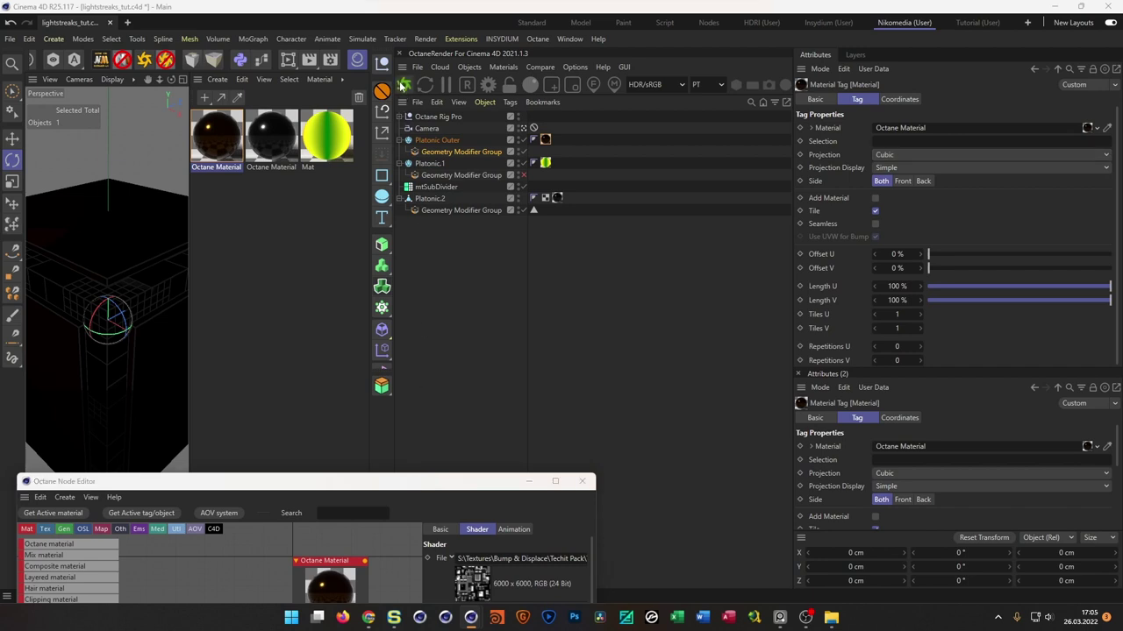
- Add a Transform node to the tech-panel ImageTexture and scale its tiling uniformly to 0.18
left_click_drag(451, 225, 689, 98)
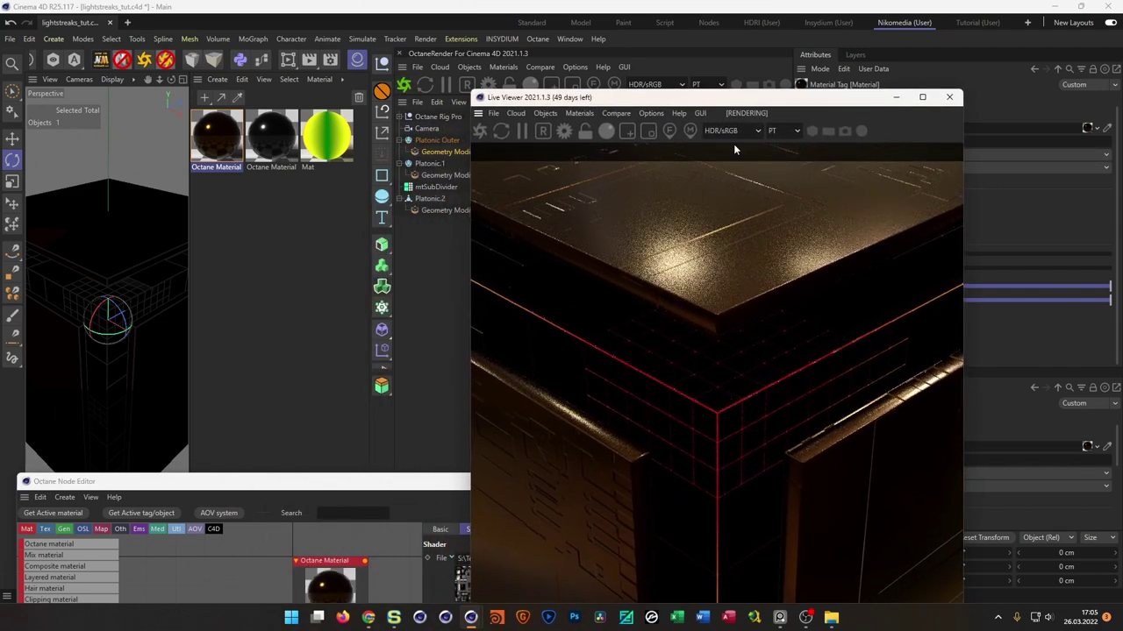
left_click_drag(769, 100, 869, 74)
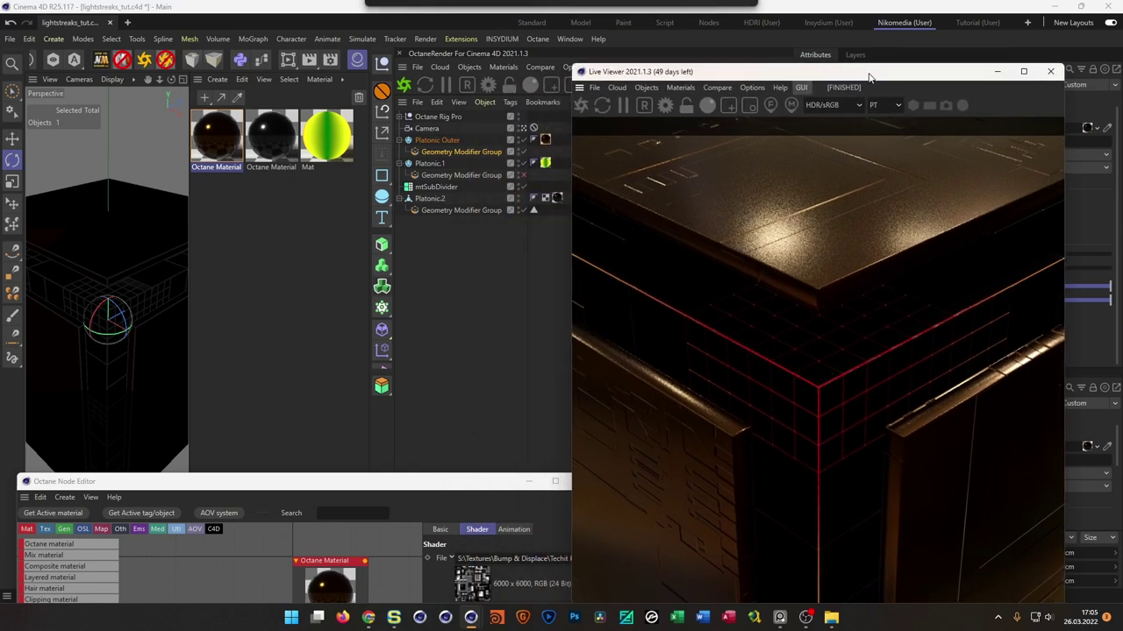
left_click_drag(339, 486, 351, 185)
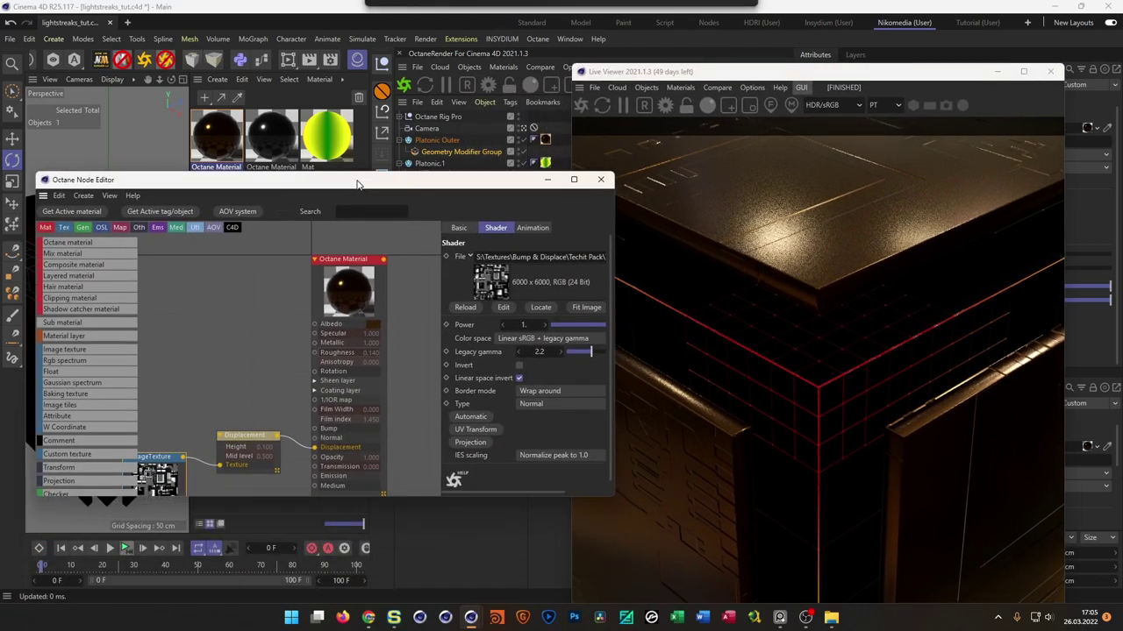
middle_click_drag(253, 447, 318, 317)
left_click_drag(242, 365, 236, 315)
left_click_drag(209, 404, 188, 447)
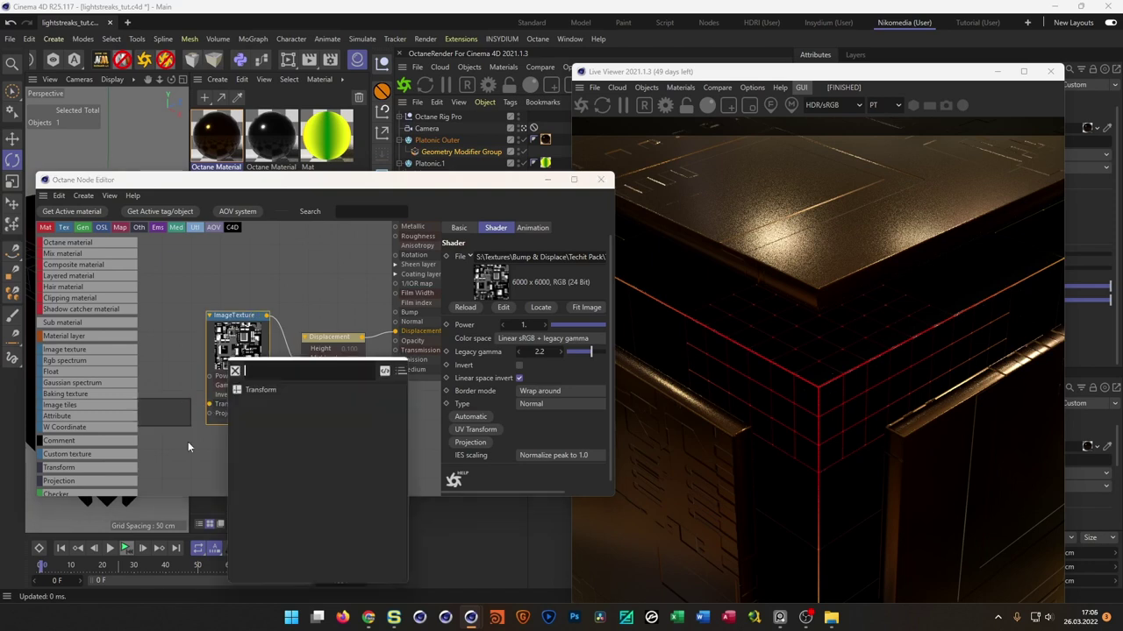
left_click(254, 389)
mouse_move(492, 354)
left_mouse_down()
mouse_move(460, 354)
mouse_move(480, 353)
left_mouse_up()
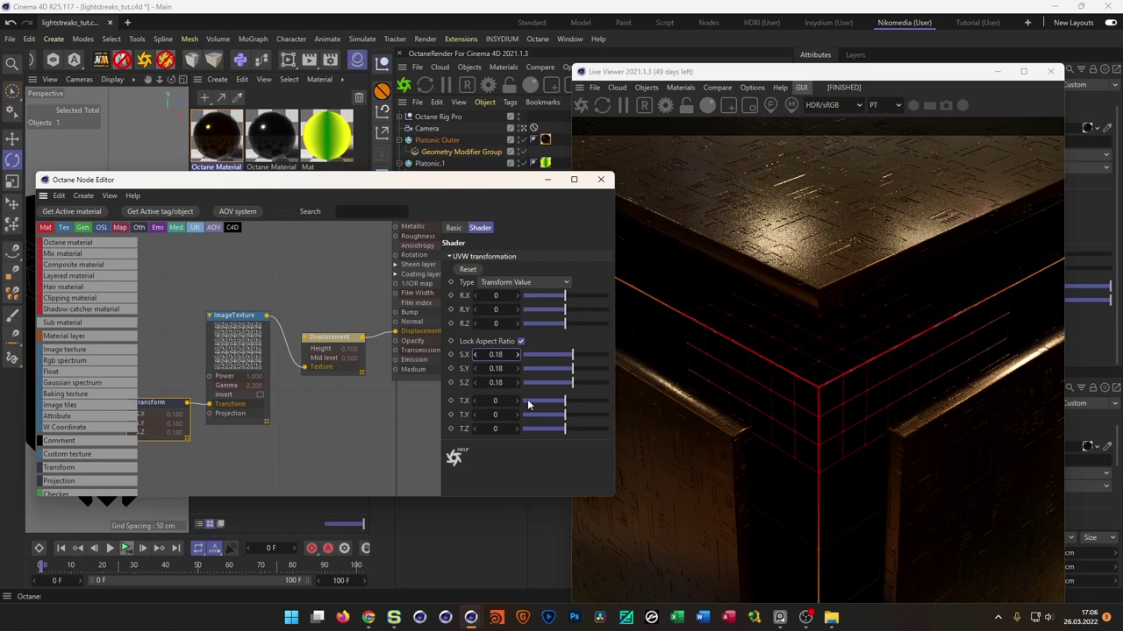
- Set the Displacement node's height to 0.5 cm
left_click(331, 338)
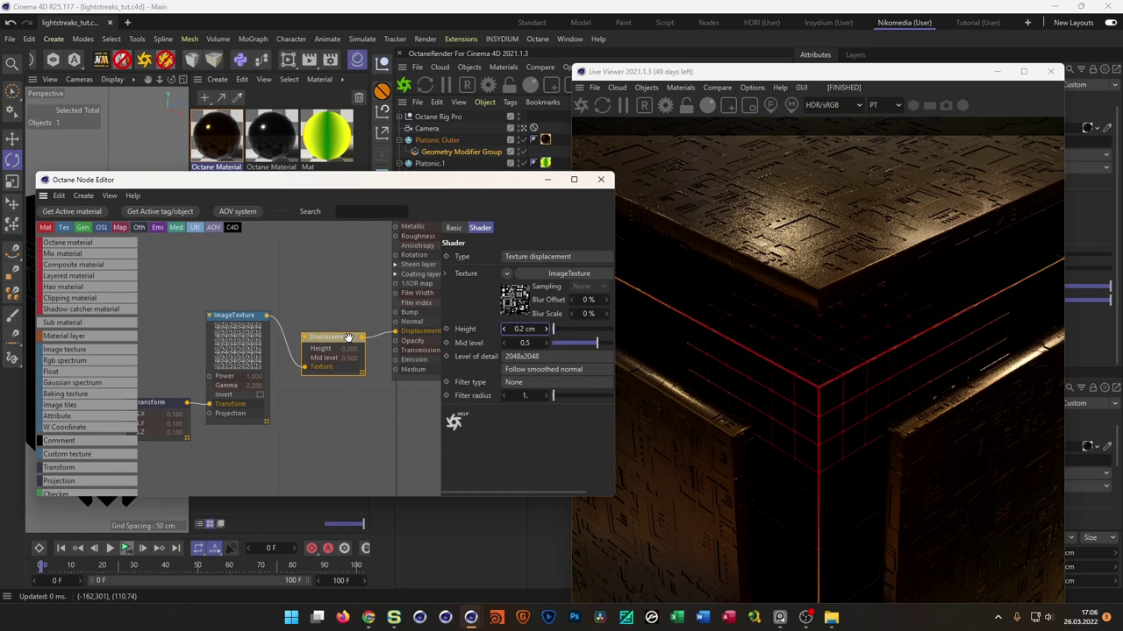
double_click(524, 329)
type("0.5")
key("Return")
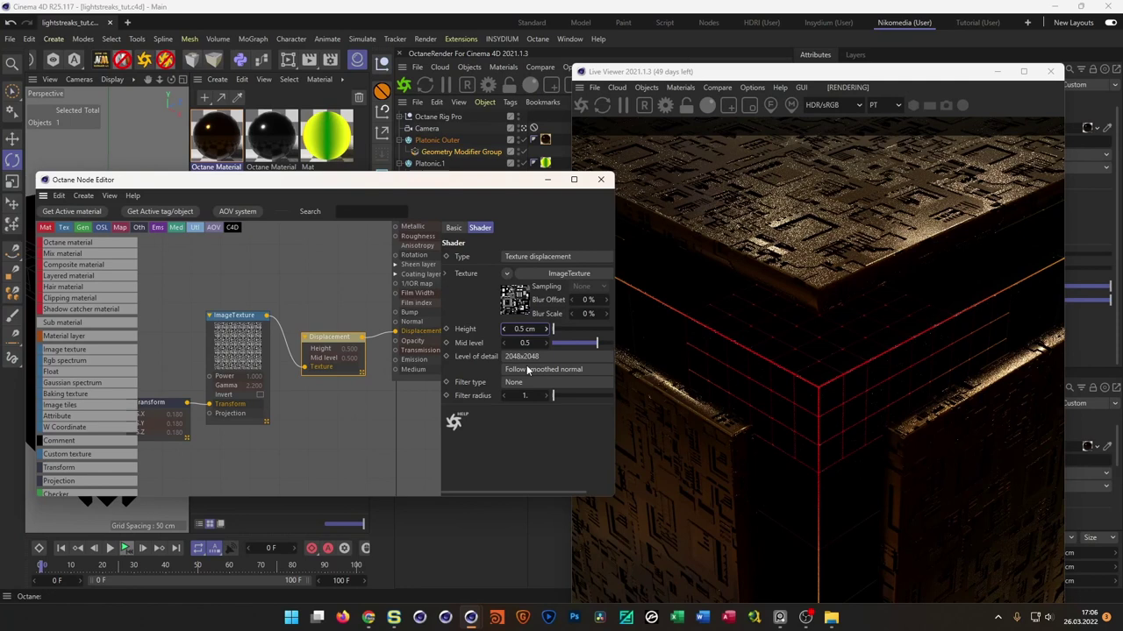
middle_click_drag(334, 347, 278, 419)
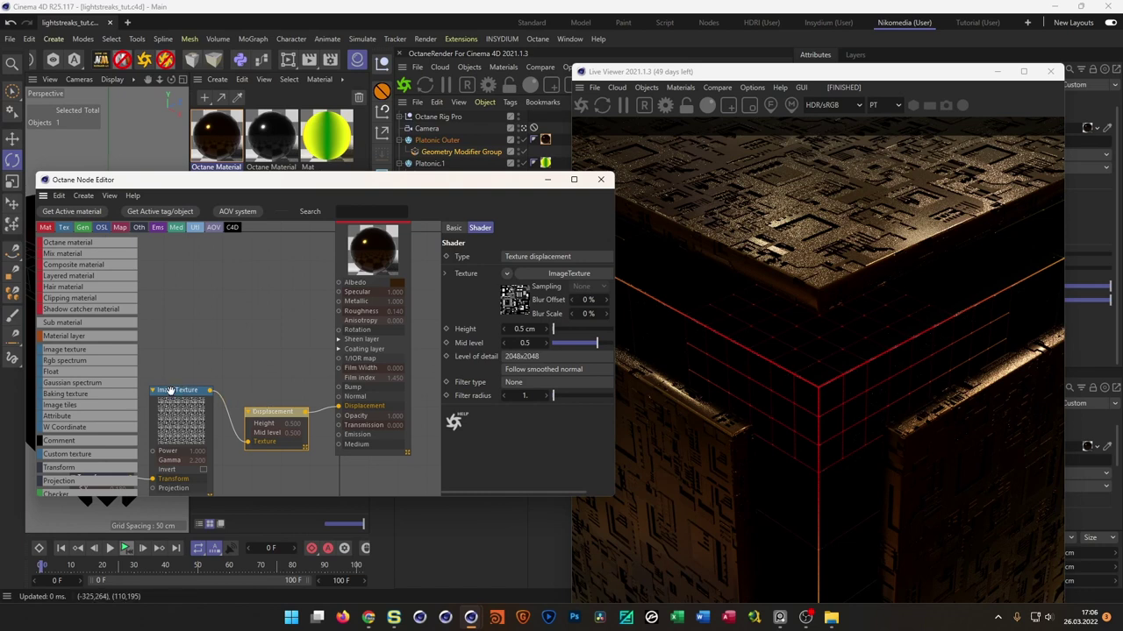
- Rewire the Techit ImageTexture from Roughness to the Octane Material's Albedo input
left_click_drag(210, 395, 337, 312)
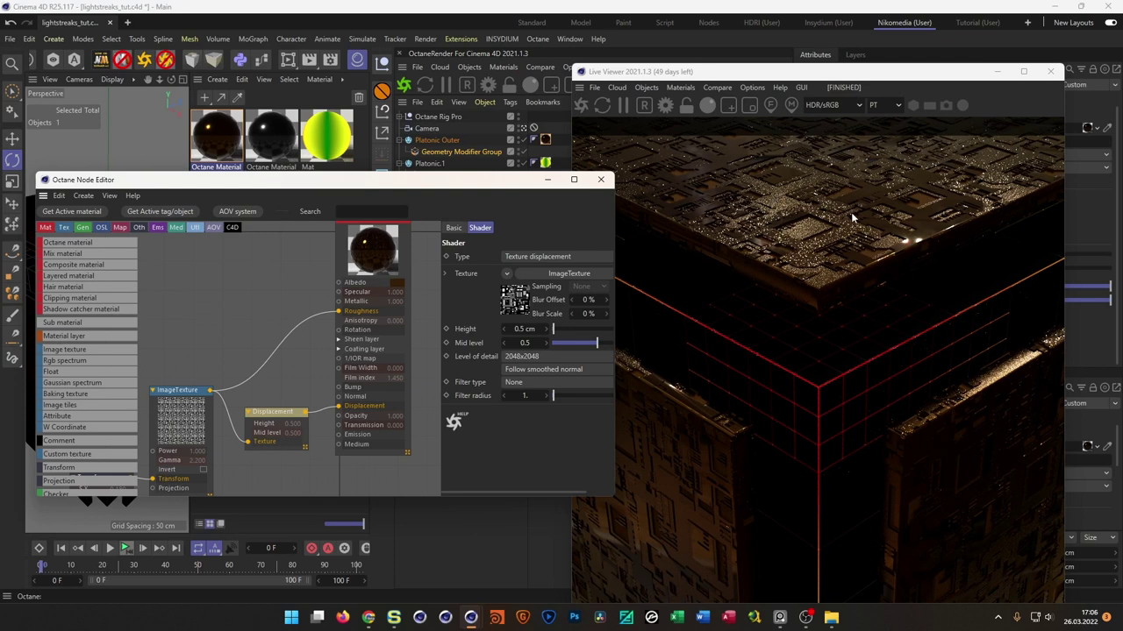
double_click(328, 316)
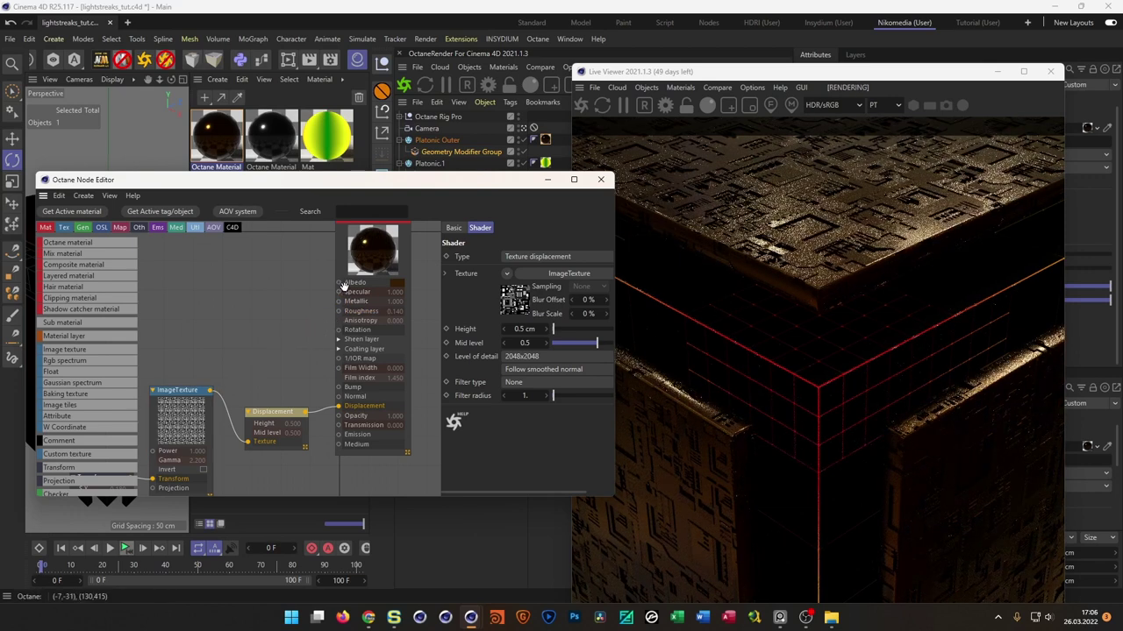
left_click_drag(212, 390, 338, 283)
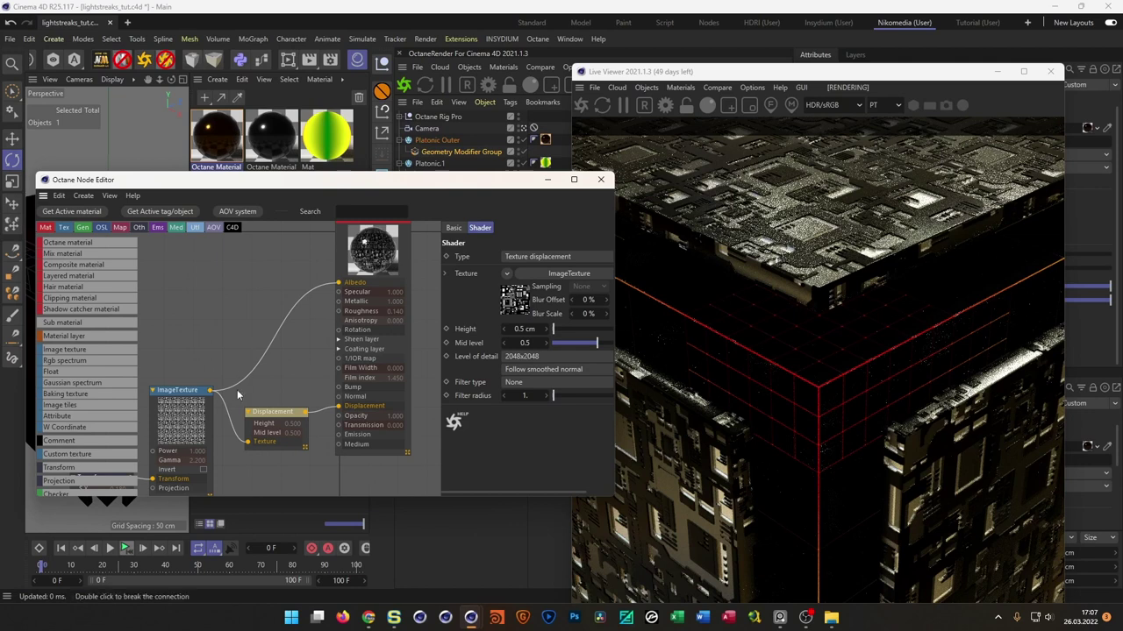
left_click(276, 341)
- Insert a Colorizer on the albedo link and apply the blue-to-orange gradient preset
left_click_drag(489, 333, 484, 506)
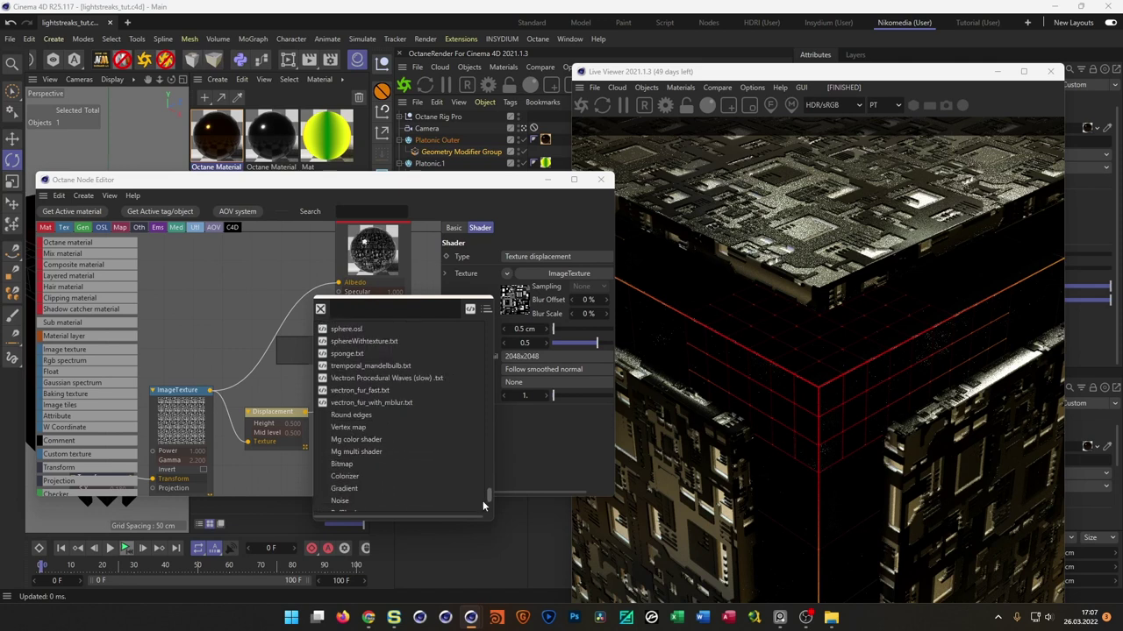
left_click(350, 483)
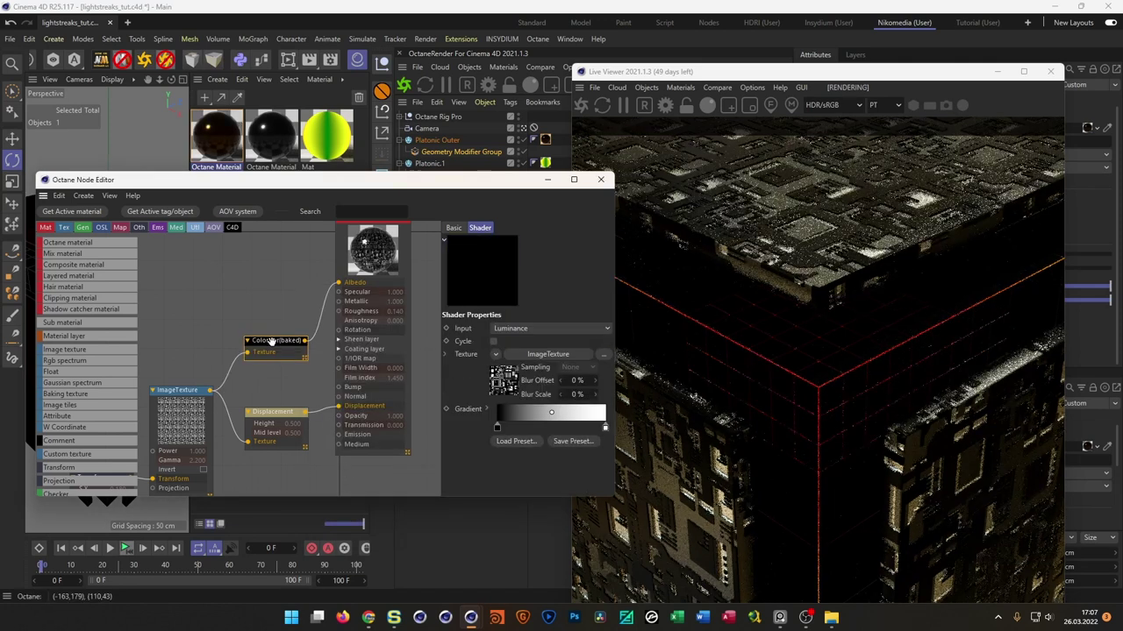
left_click_drag(278, 341, 272, 305)
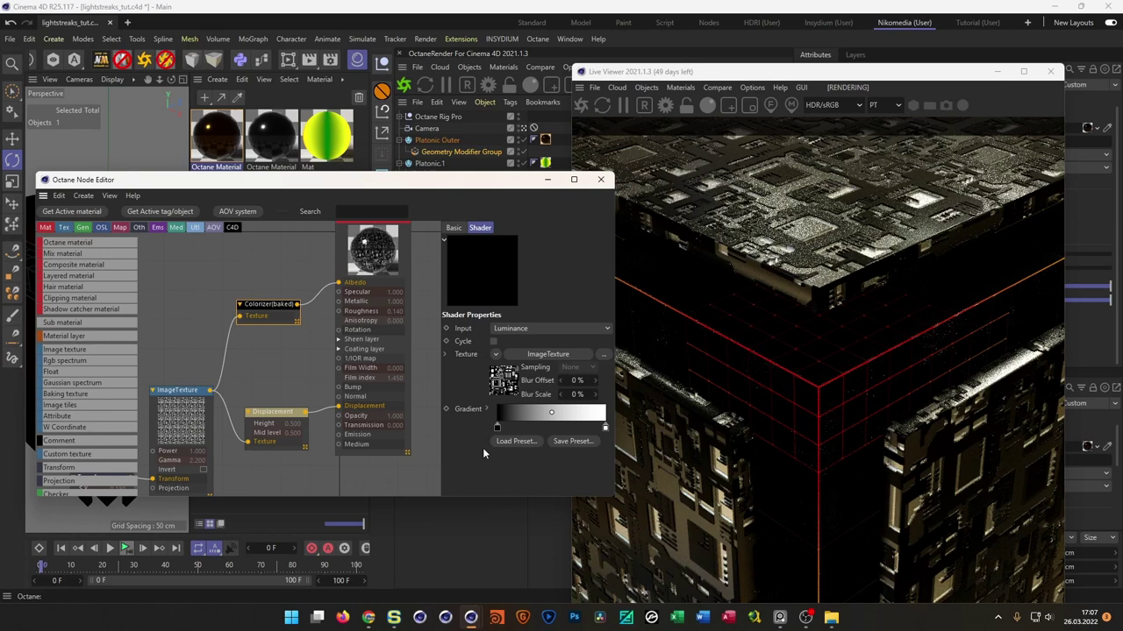
left_click(512, 442)
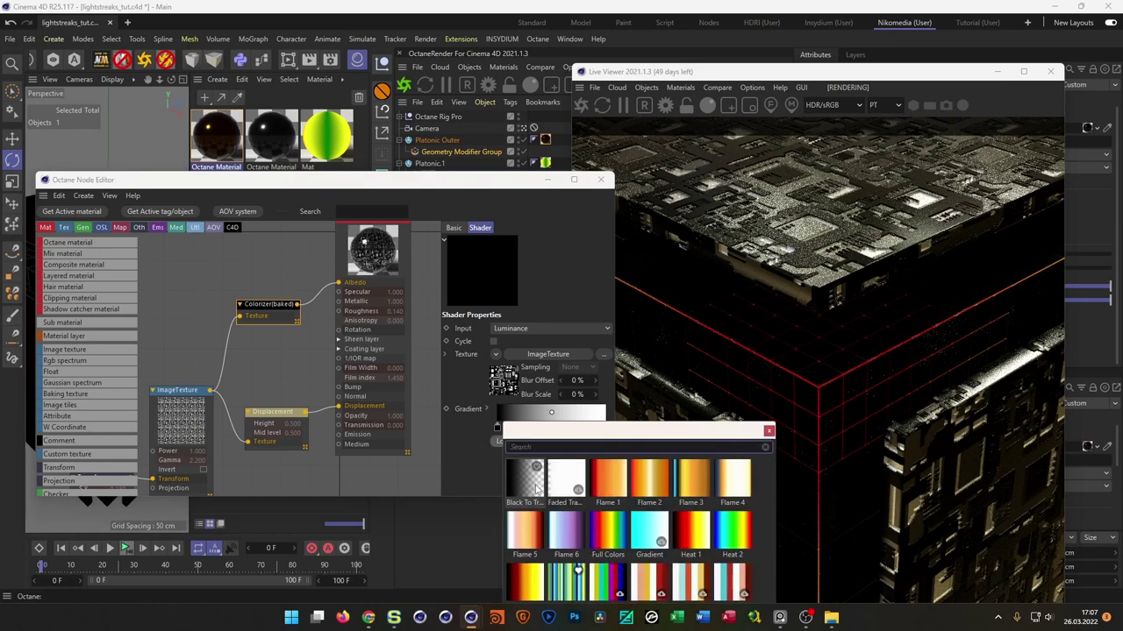
left_click(691, 480)
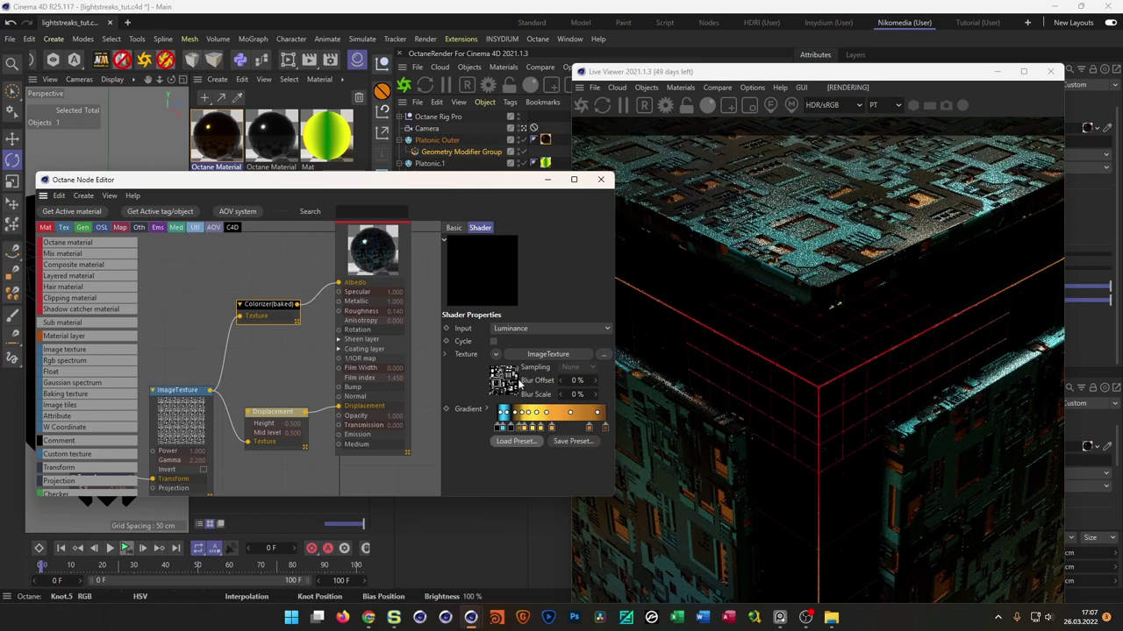
left_click_drag(438, 184, 437, 249)
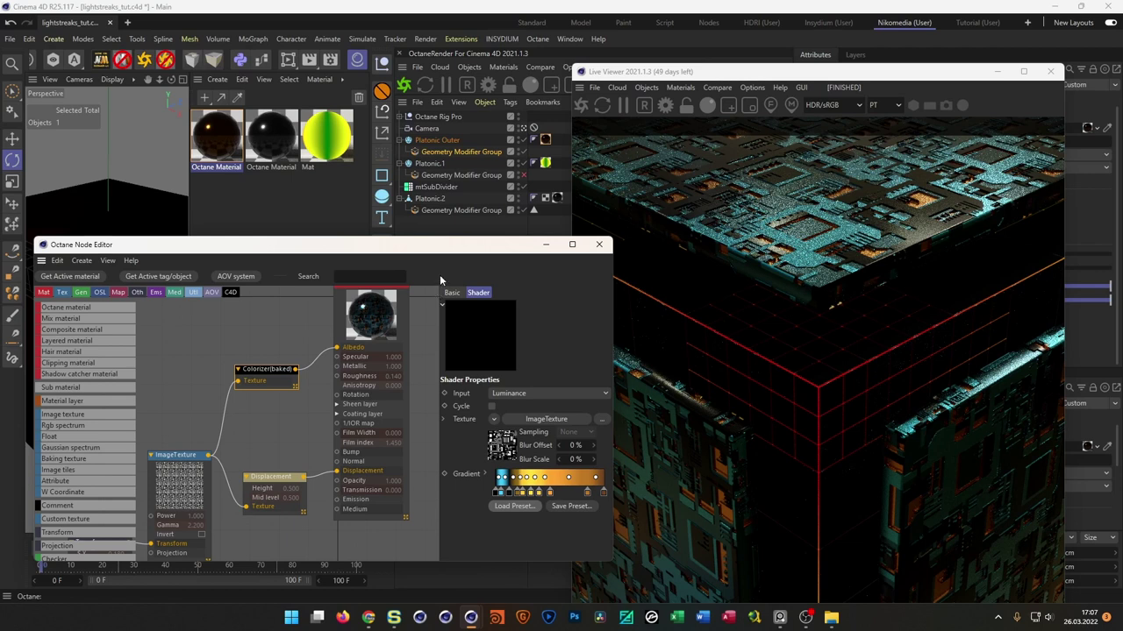
left_click_drag(484, 254, 517, 234)
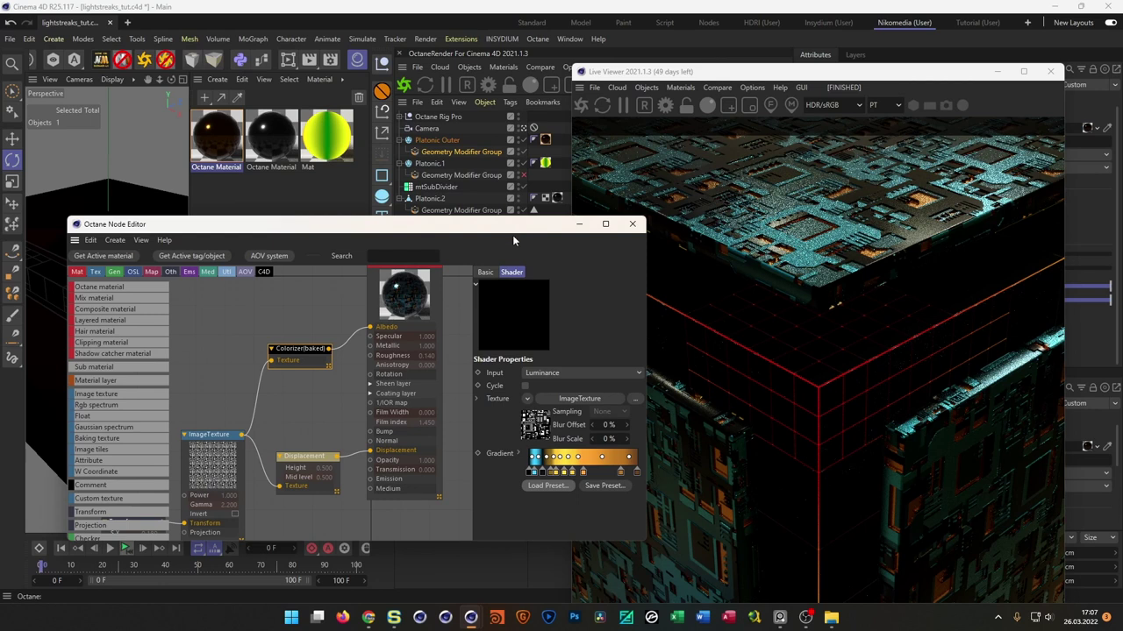
left_click_drag(540, 231, 518, 228)
- Give Octane Material1 roughness 0.110 and raise its grey albedo value from 15% to 60%
left_click(265, 117)
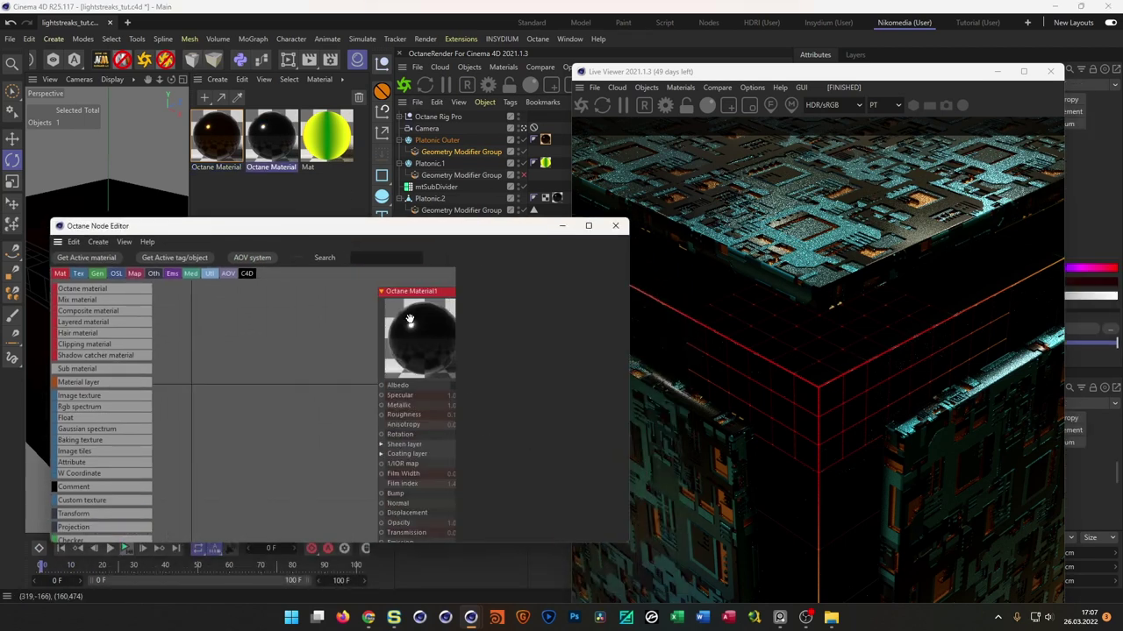
middle_click_drag(434, 328, 352, 292)
middle_click_drag(342, 355, 340, 396)
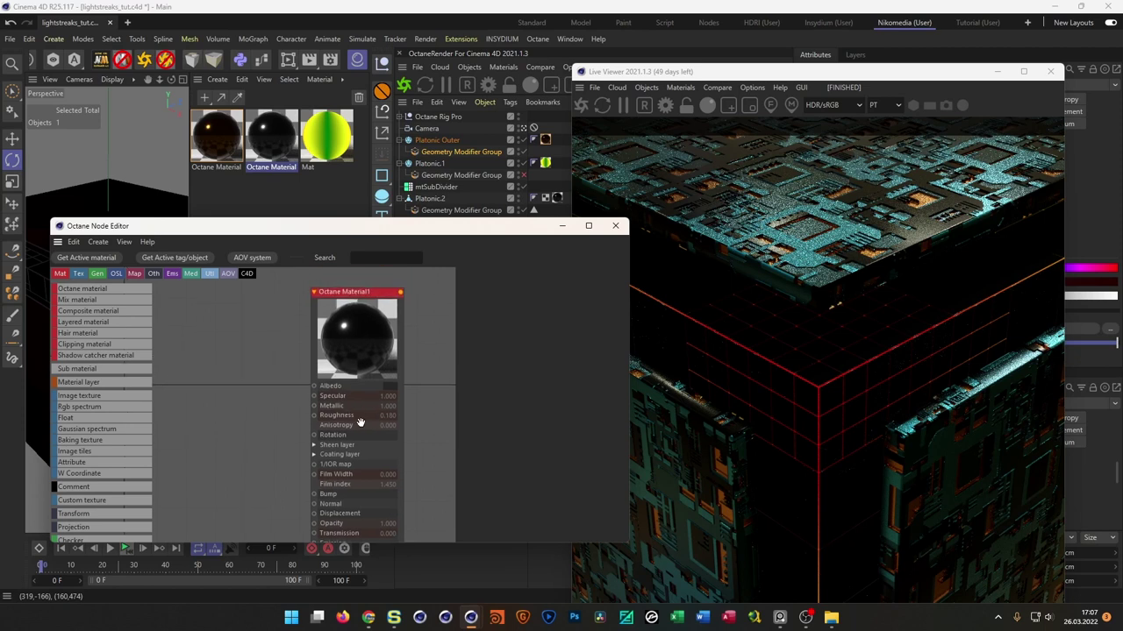
left_click_drag(370, 419, 354, 418)
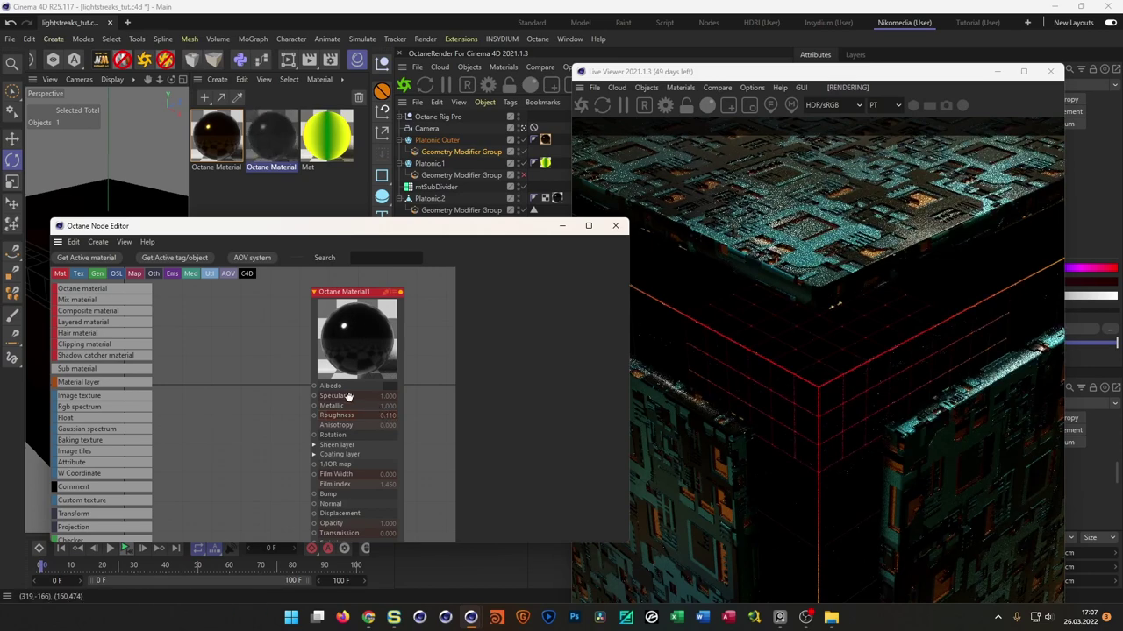
left_click(387, 386)
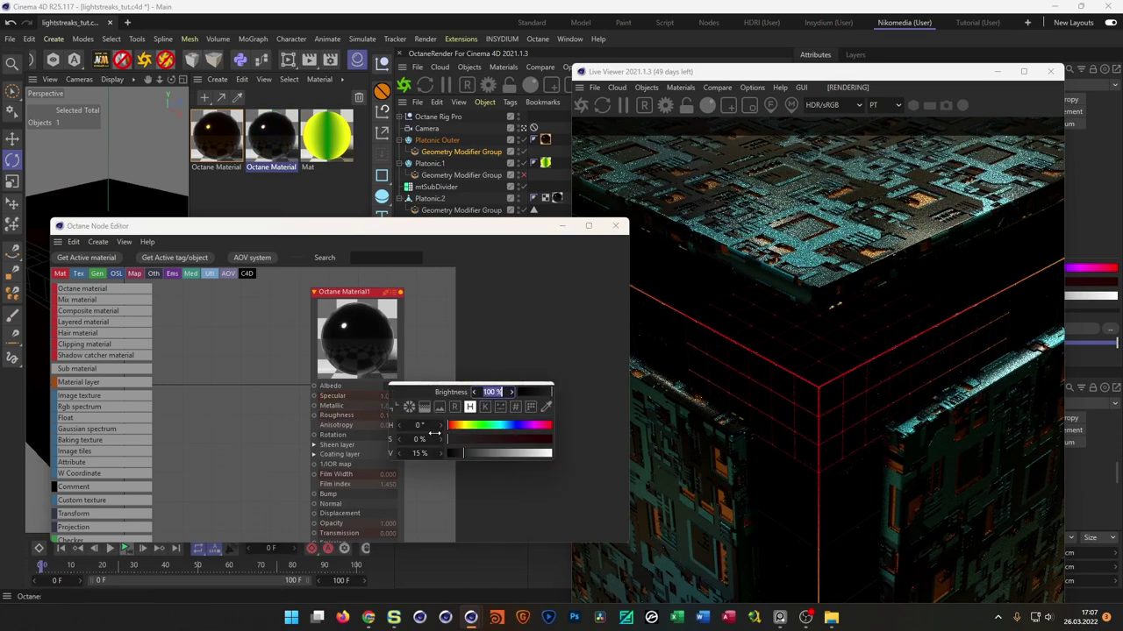
left_click_drag(464, 455, 490, 452)
- Shrink and reposition the Live Viewer and Node Editor windows
left_click_drag(805, 76, 718, 63)
left_click_drag(605, 61, 699, 211)
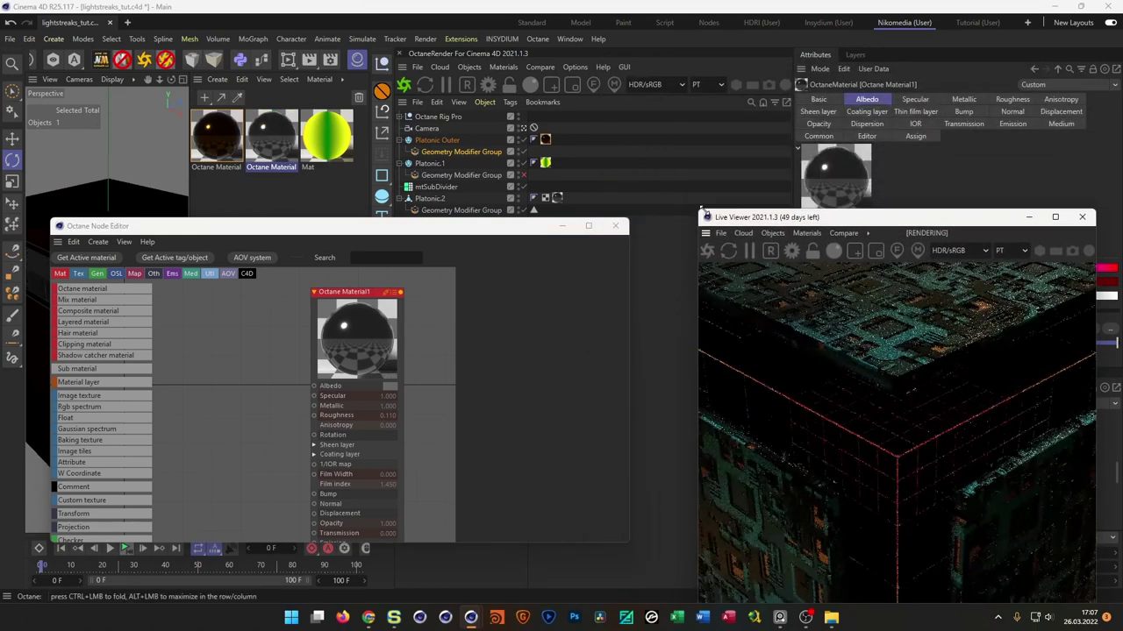
left_click_drag(514, 226, 515, 266)
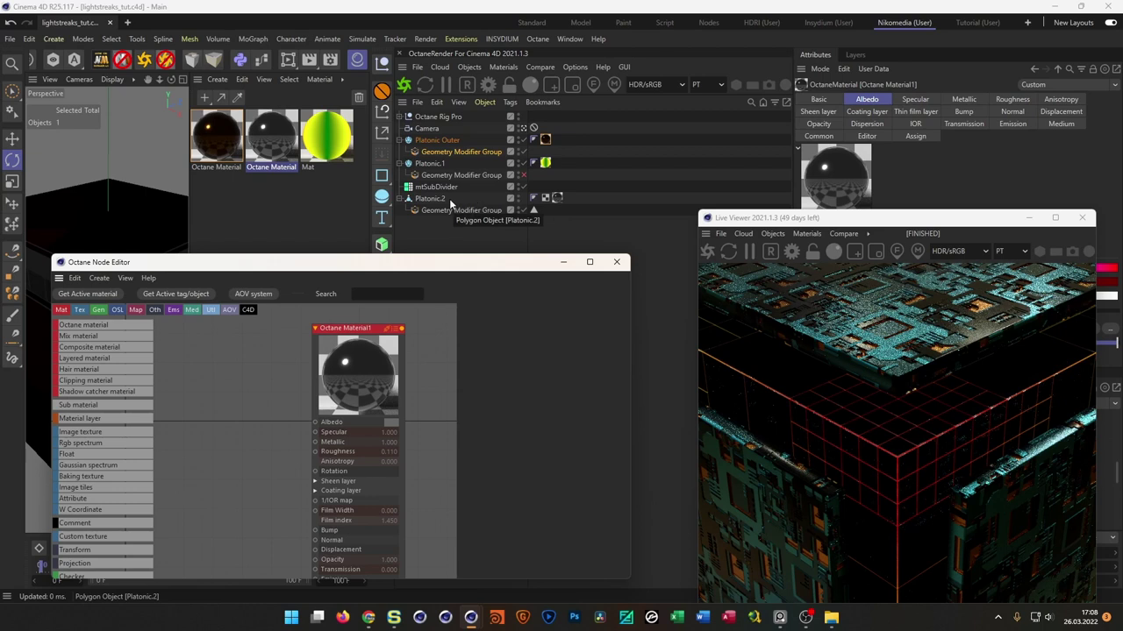
mouse_move(488, 266)
left_mouse_down()
mouse_move(494, 238)
mouse_move(479, 265)
left_mouse_up()
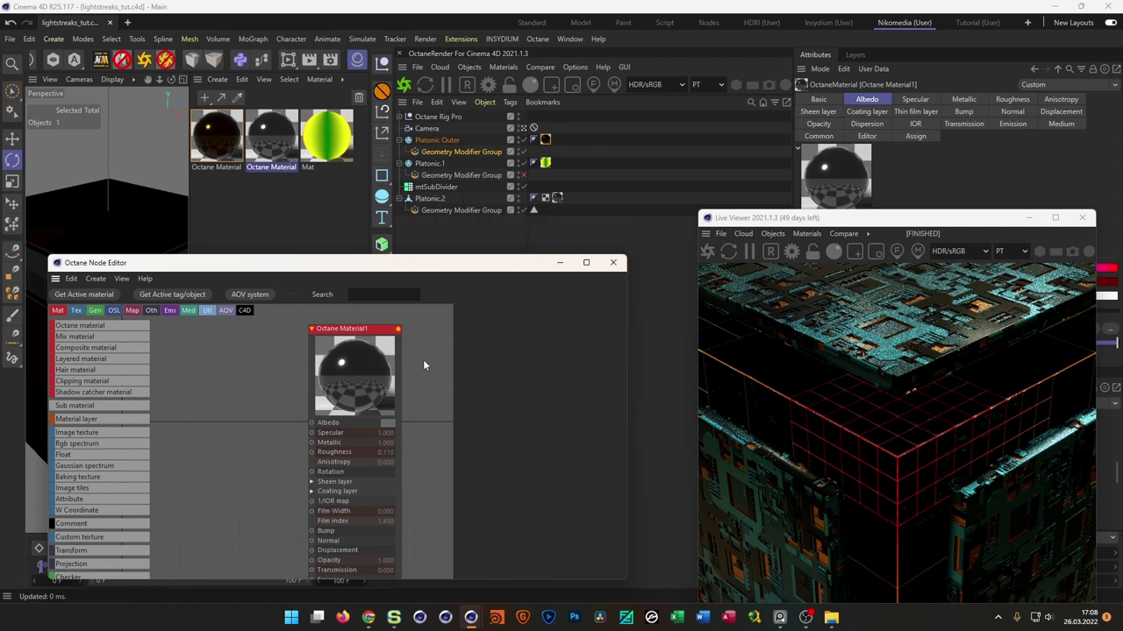
- Raise Octane Material1's albedo colour to full white
mouse_move(348, 339)
left_mouse_down()
mouse_move(373, 342)
mouse_move(346, 323)
left_mouse_up()
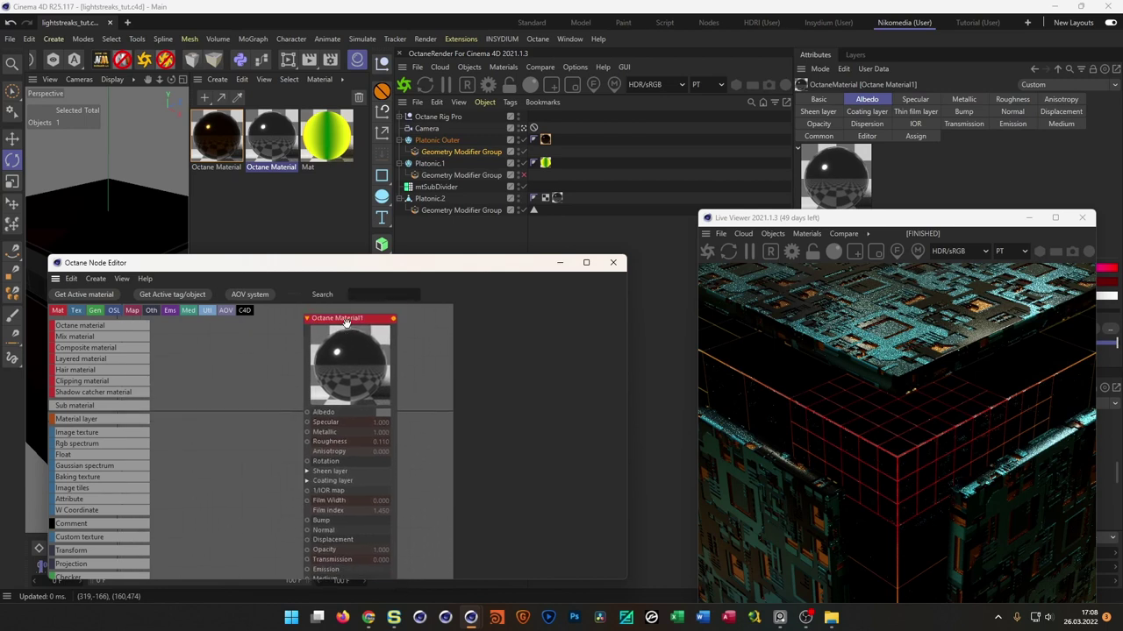
left_click(347, 323)
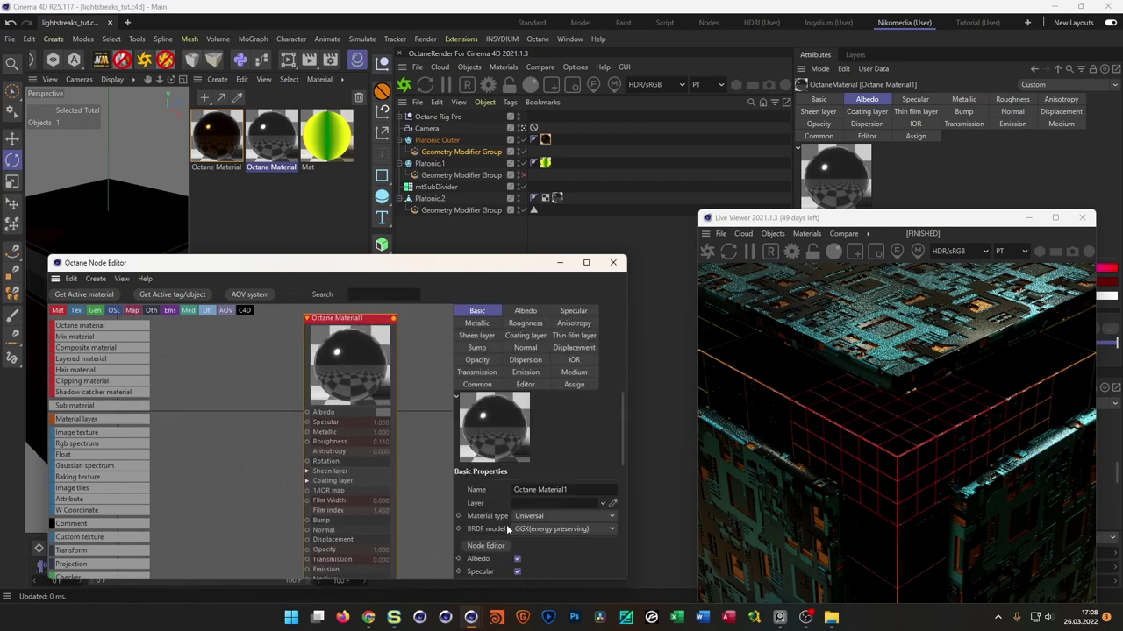
left_click(383, 412)
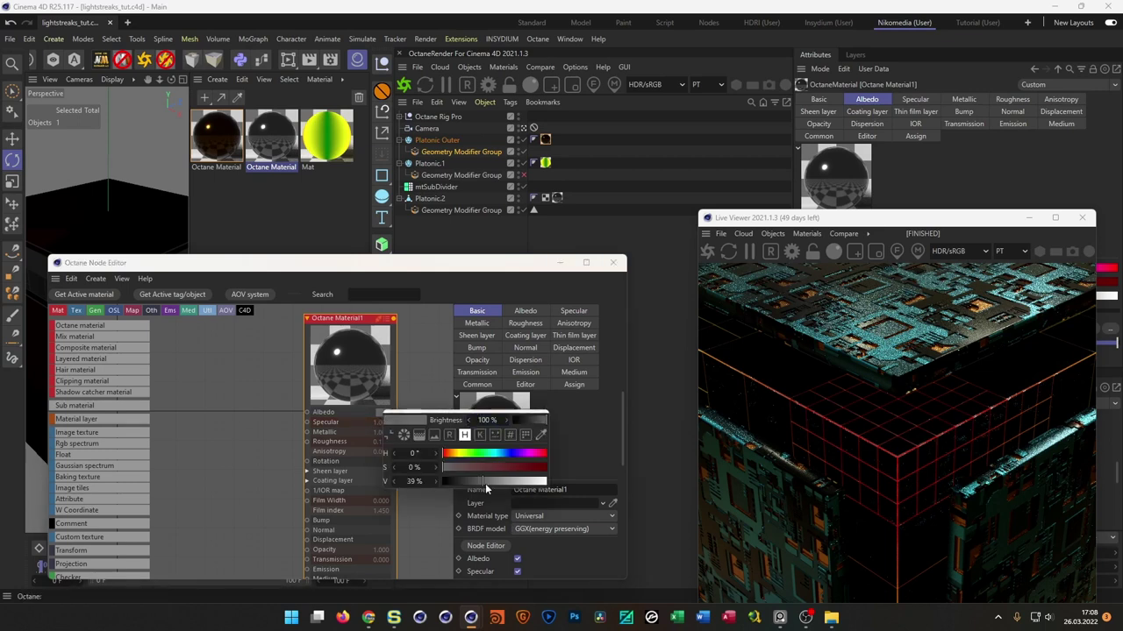
left_click_drag(485, 483, 597, 481)
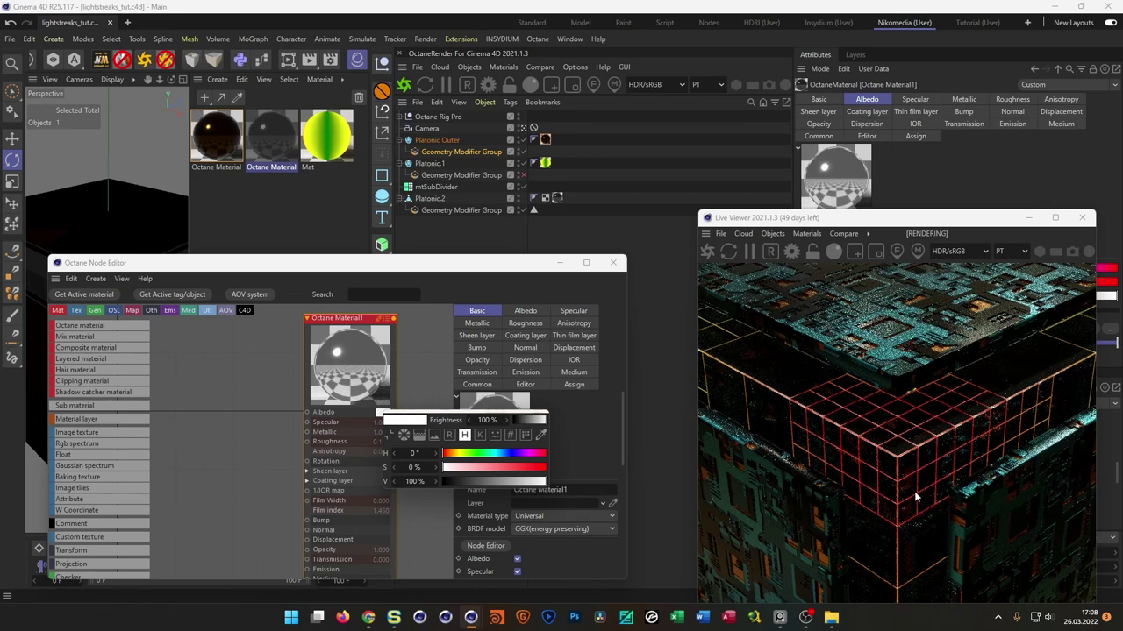
left_click(557, 199)
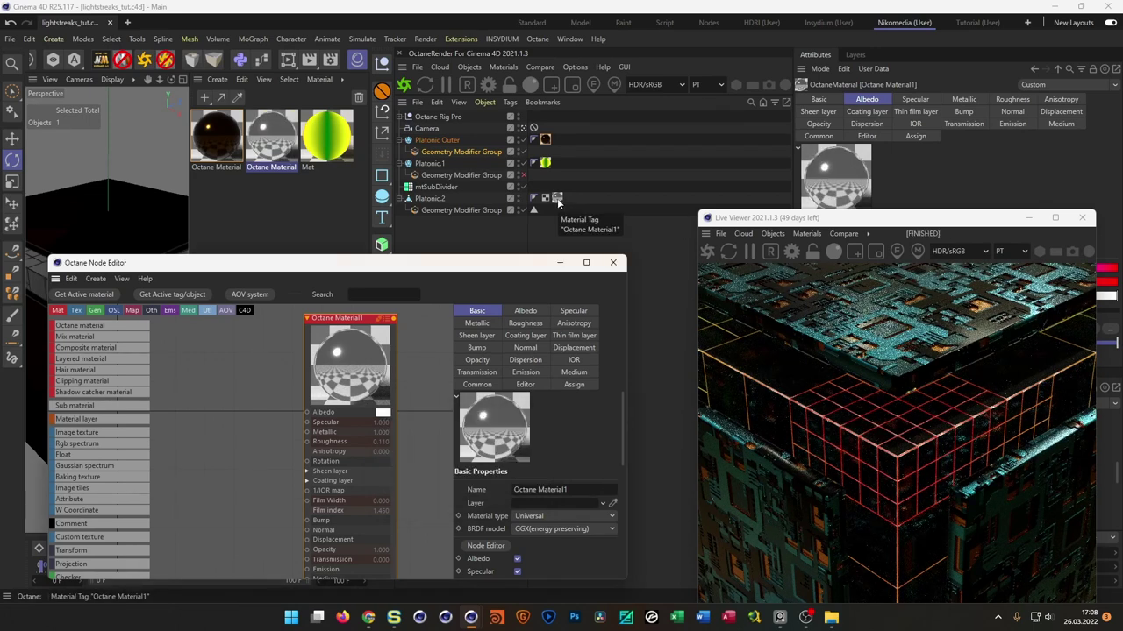
- Darken Octane Material1's albedo to a 22% value
left_click_drag(843, 221, 398, 253)
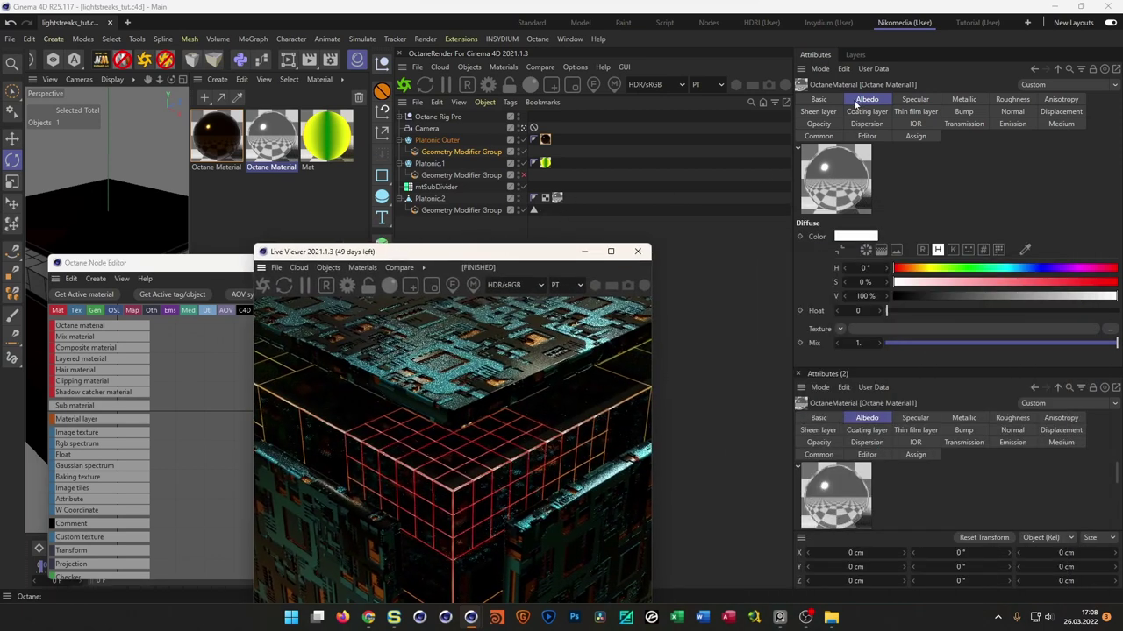
left_click(556, 199)
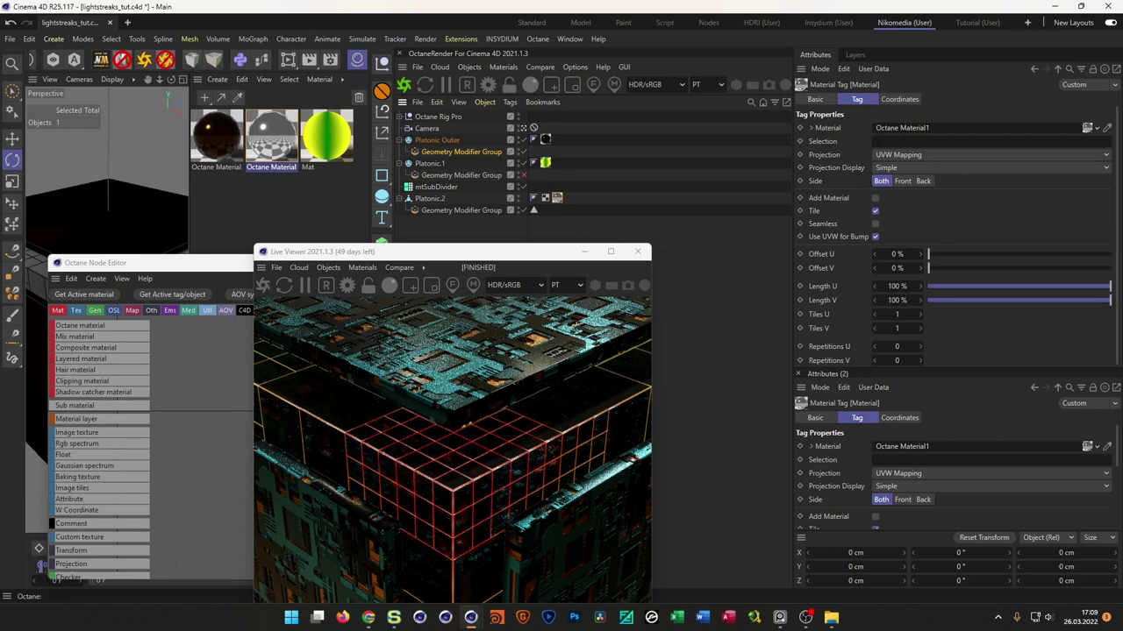
left_click_drag(540, 259, 978, 195)
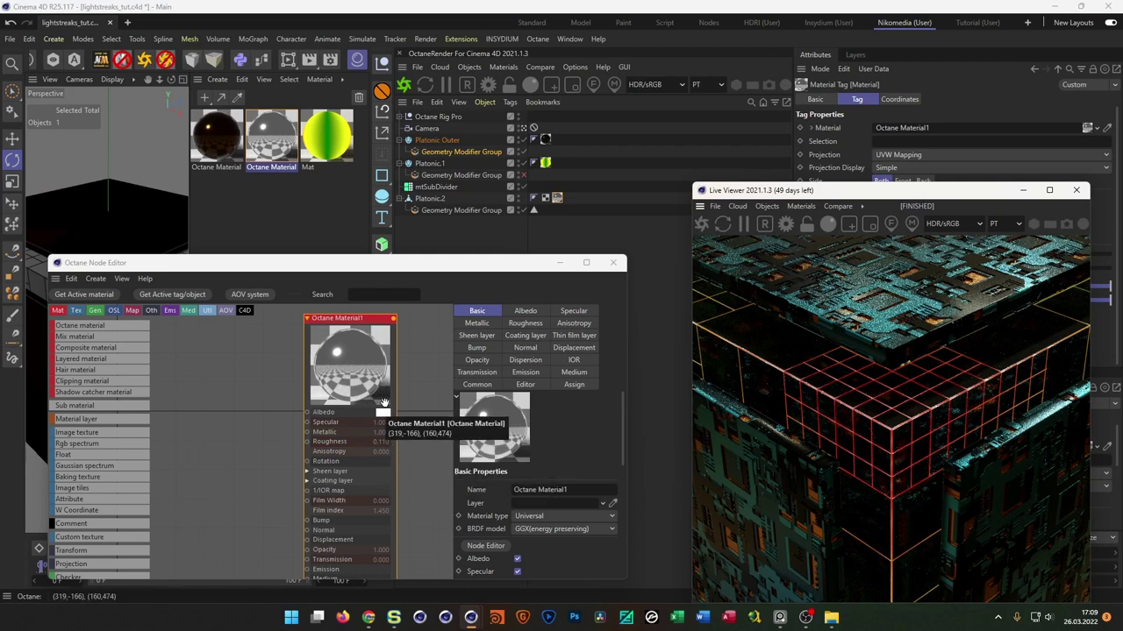
left_click(384, 410)
left_click(455, 484)
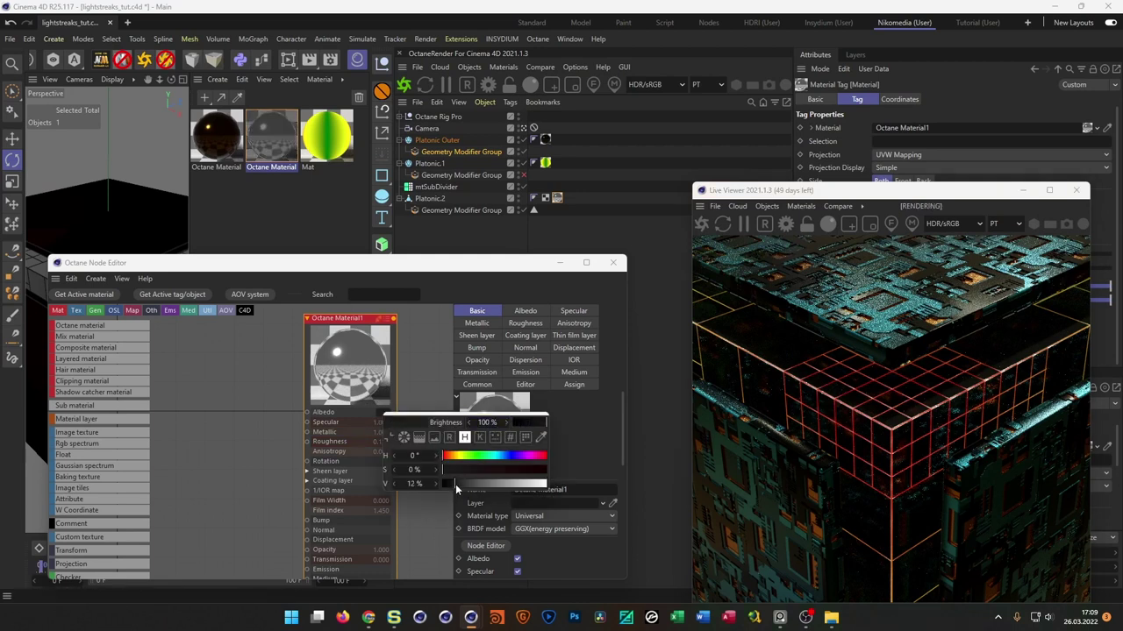
left_click(466, 481)
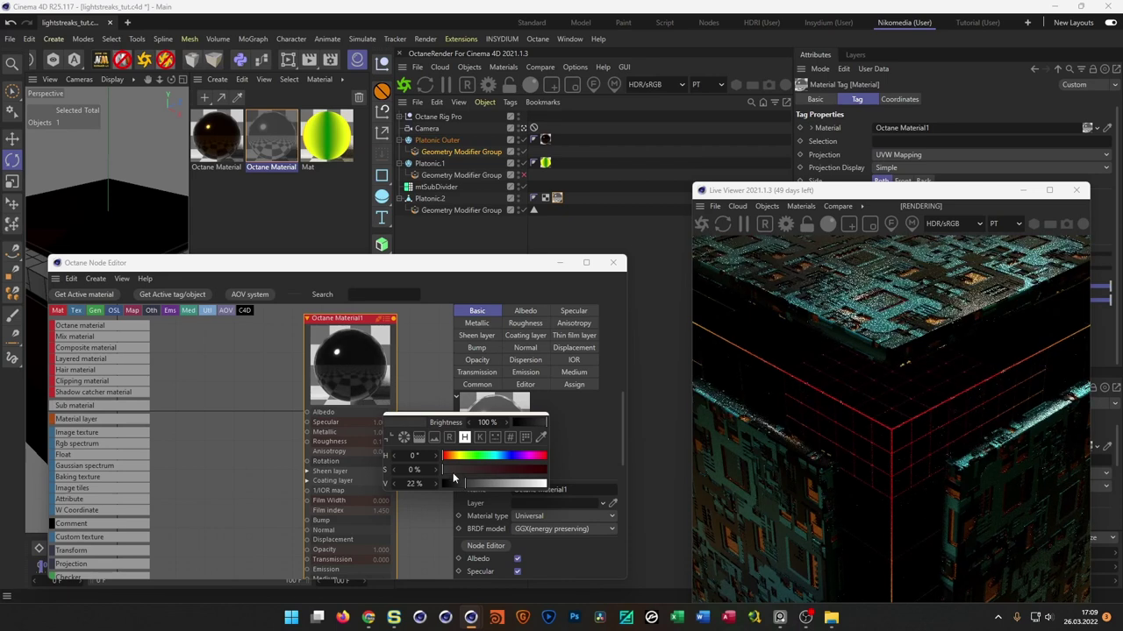
- Wire an RgbSpectrum node into Albedo, then delete it again
left_click(300, 411)
left_click(325, 390)
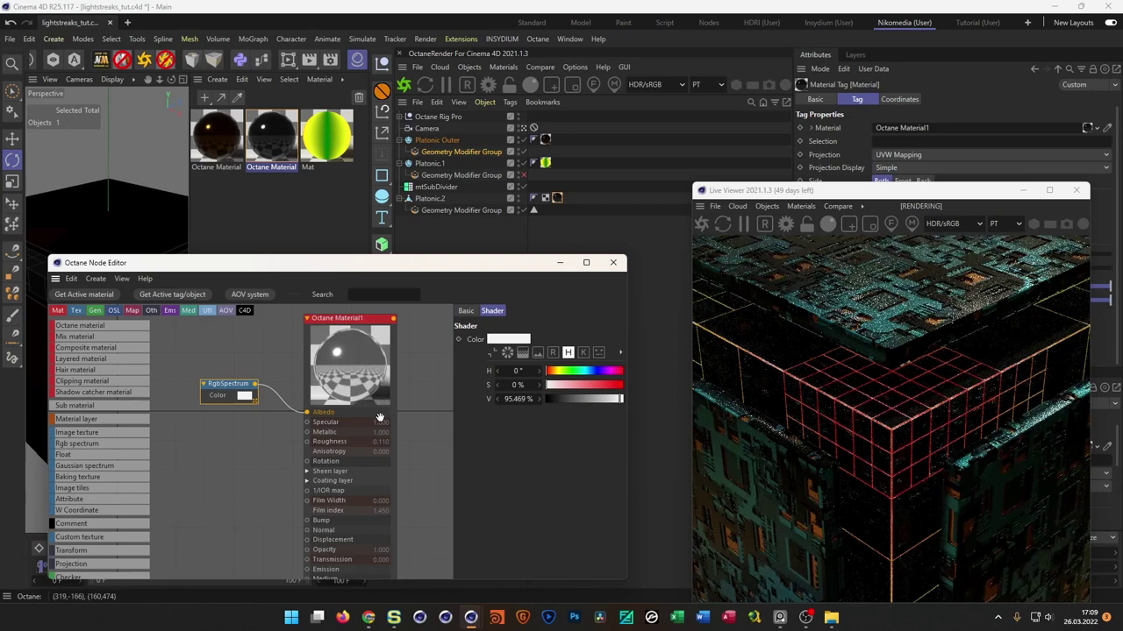
left_click_drag(258, 350, 212, 417)
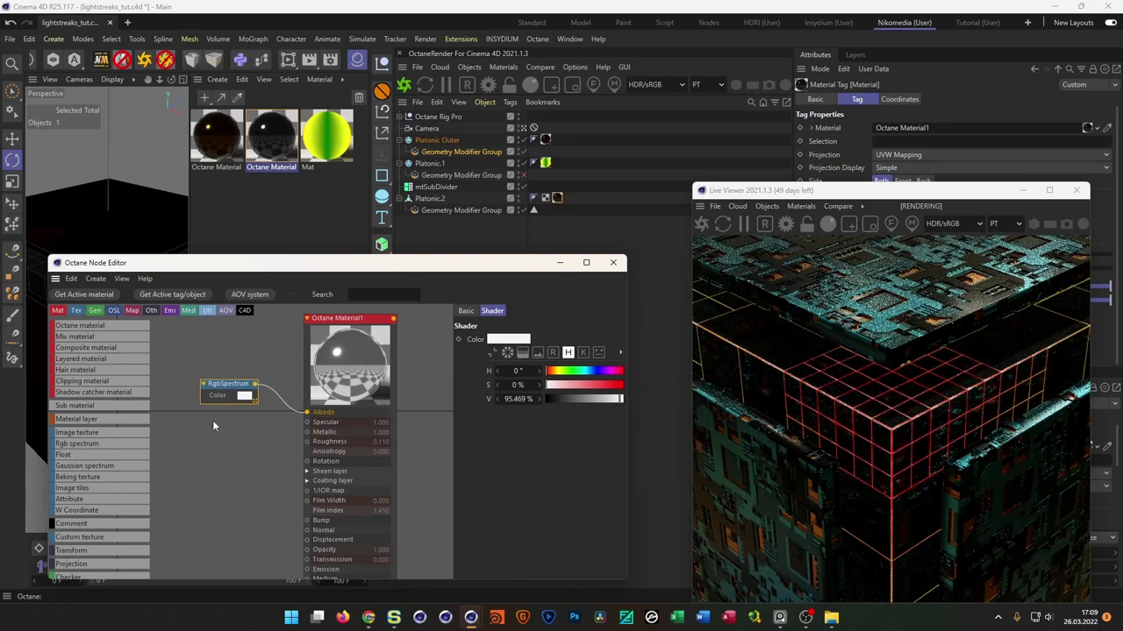
key("Delete")
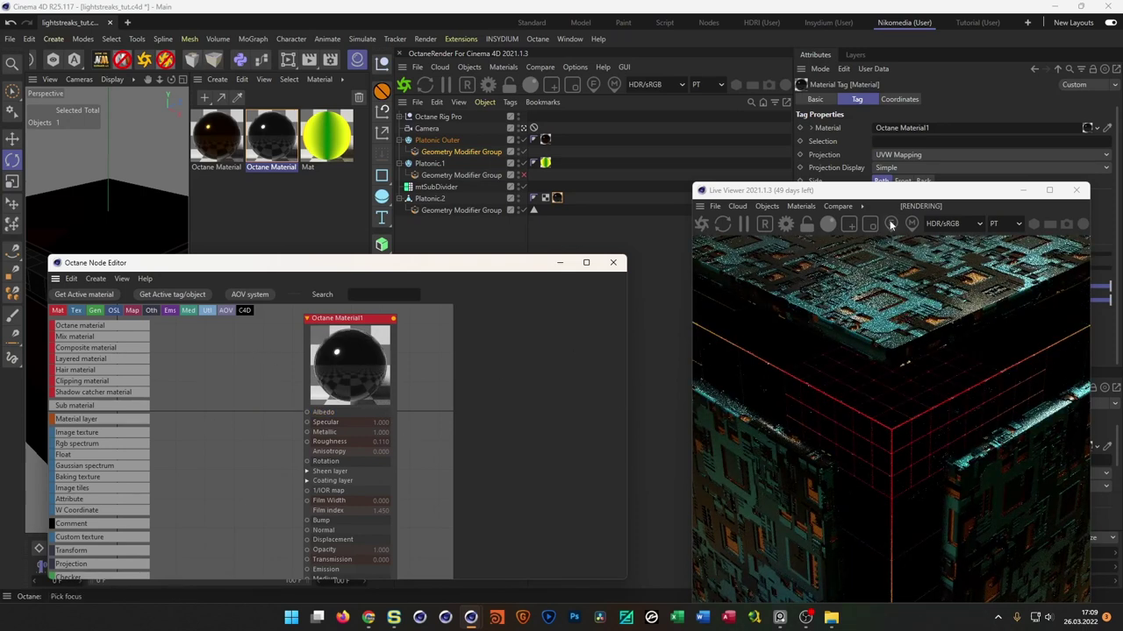
- Rotate the Octane Rig Pro HDRI environment to 115° on X
left_click(450, 117)
left_click_drag(923, 194, 548, 124)
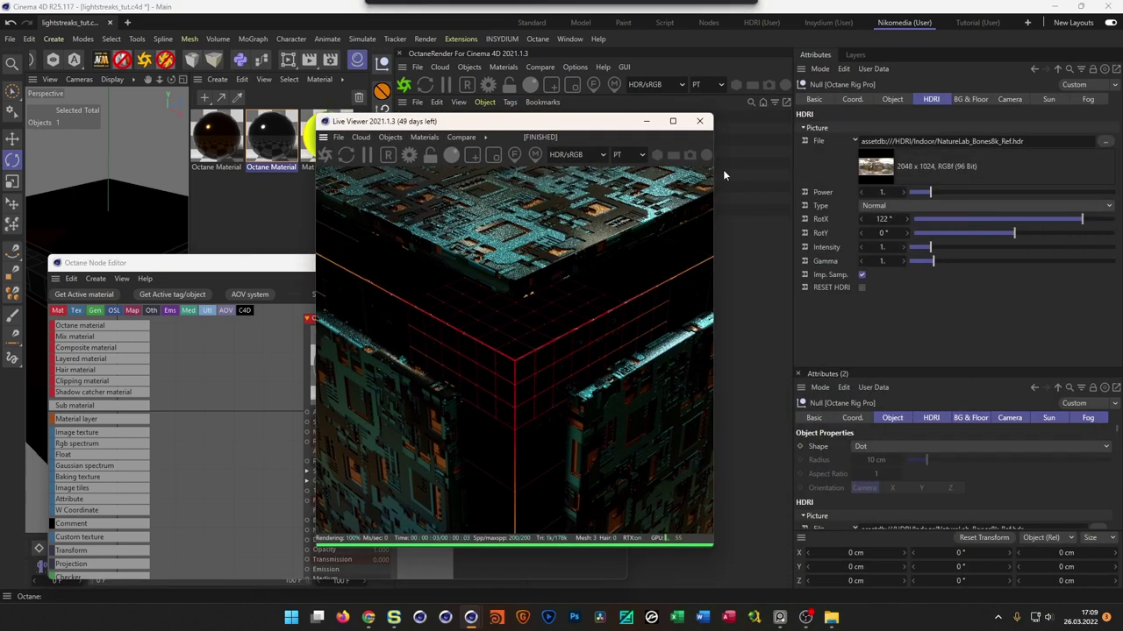
mouse_move(1071, 224)
left_mouse_down()
mouse_move(1081, 219)
mouse_move(969, 212)
mouse_move(1078, 218)
left_mouse_up()
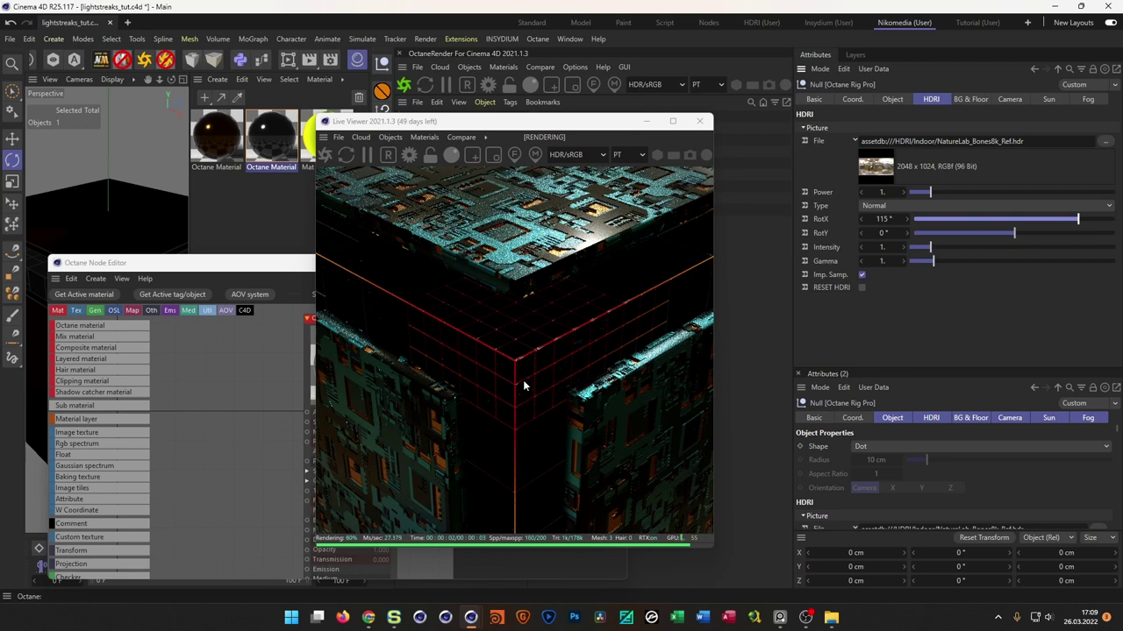
left_click_drag(566, 134, 914, 171)
- Set the Mat Texture Emission power to 5, toggling Surface brightness off and back on
left_click(323, 153)
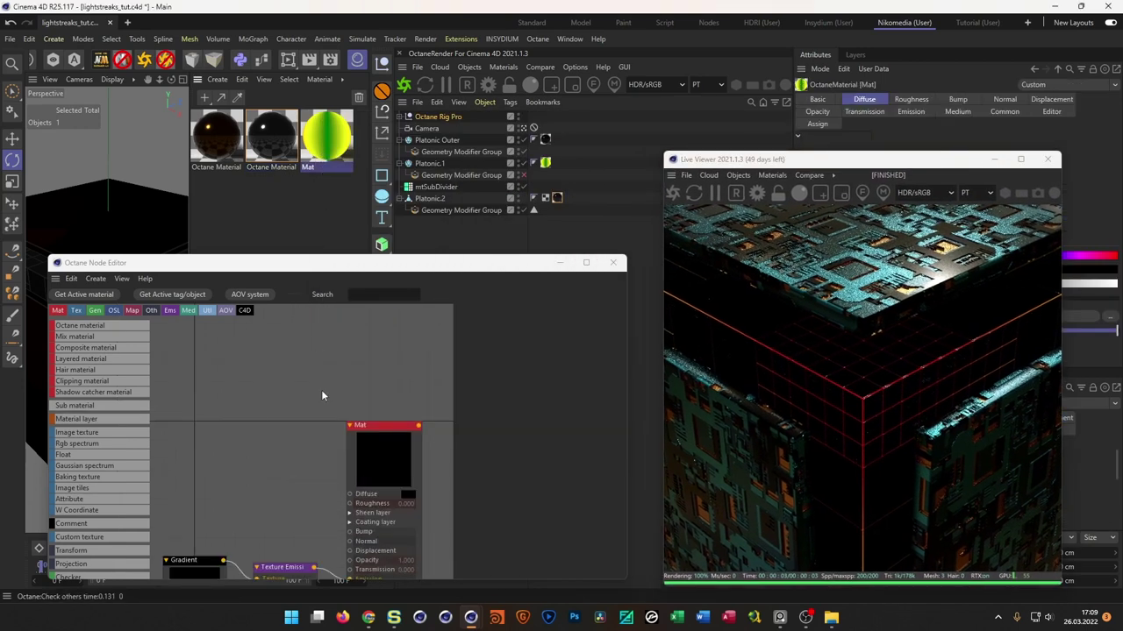
left_click(273, 567)
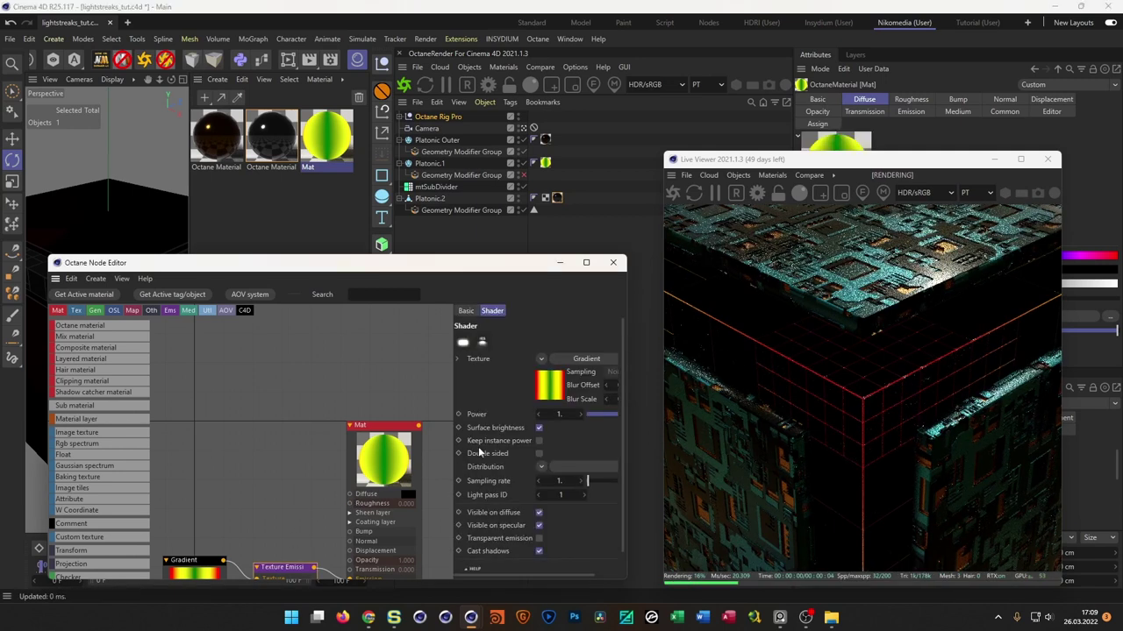
left_click(539, 428)
left_click(538, 428)
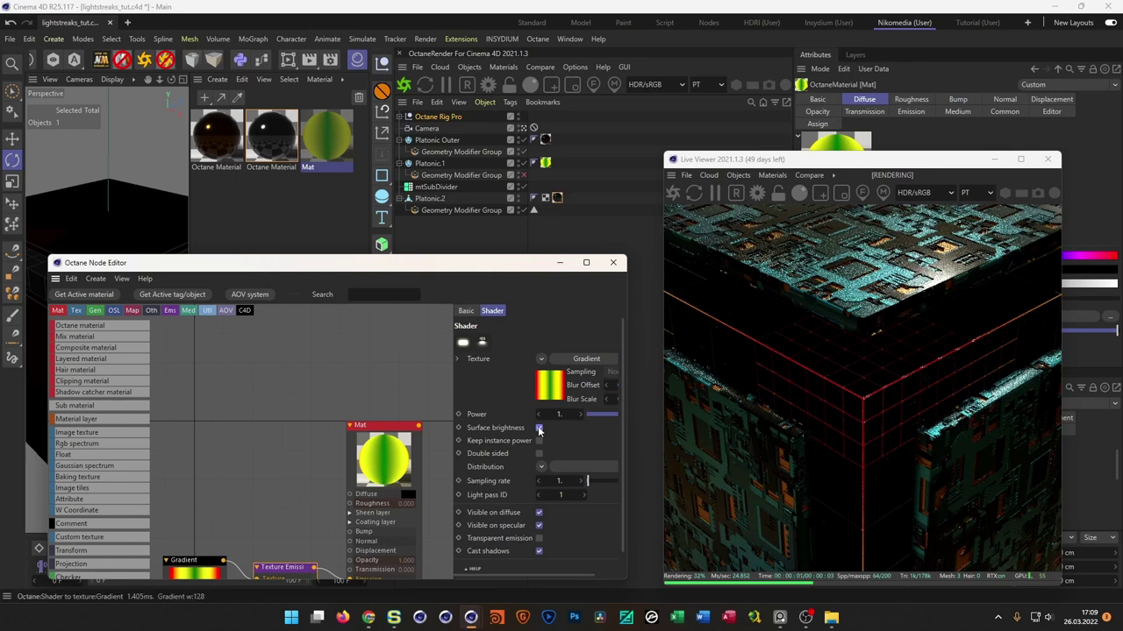
left_click_drag(557, 413, 562, 453)
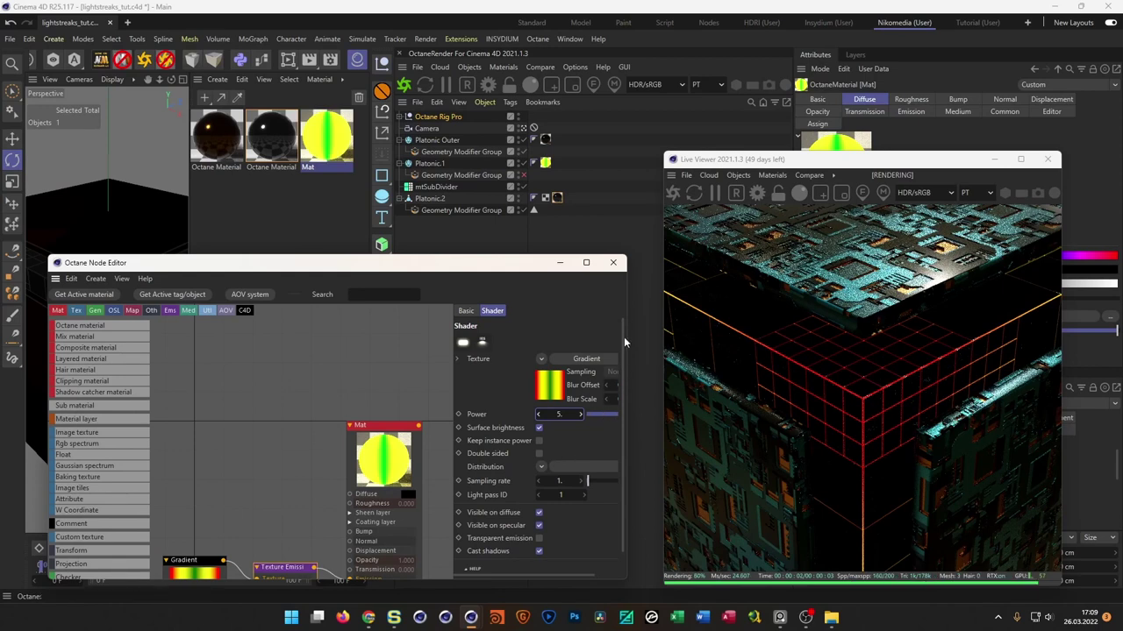
- Close the material node editor and reposition the Live Viewer
left_click(613, 262)
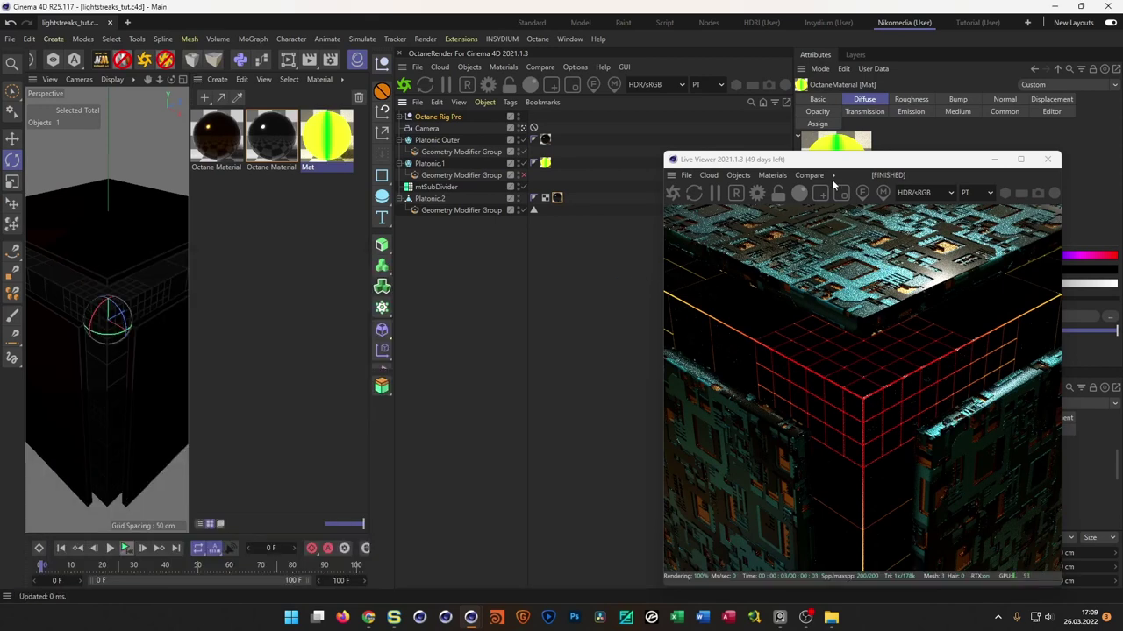
left_click_drag(863, 166, 476, 148)
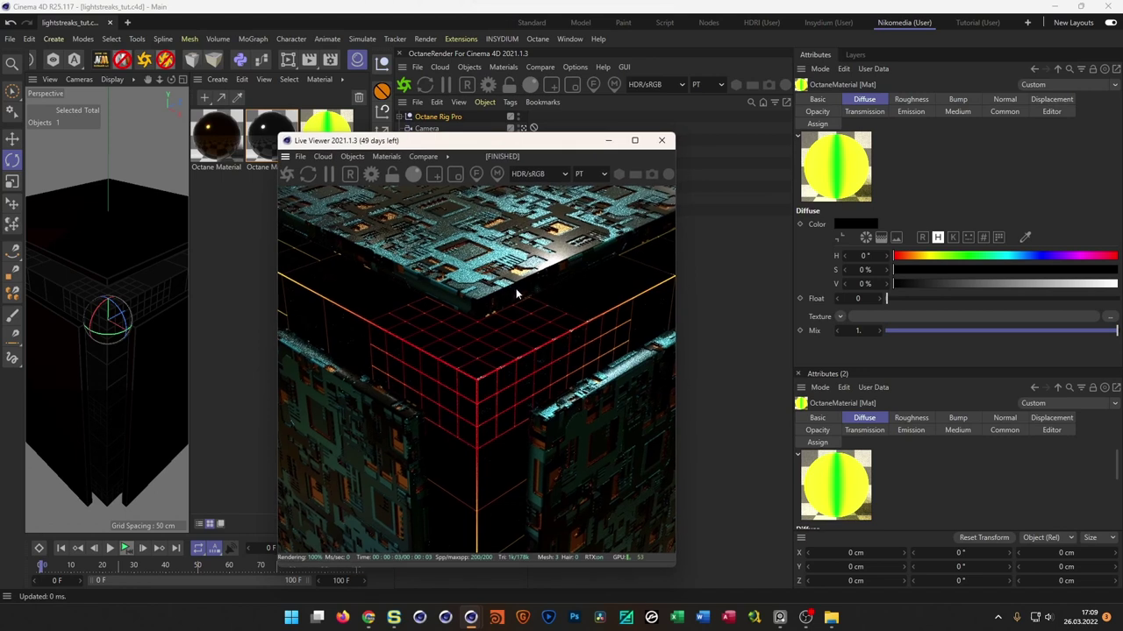
left_click_drag(579, 142, 818, 169)
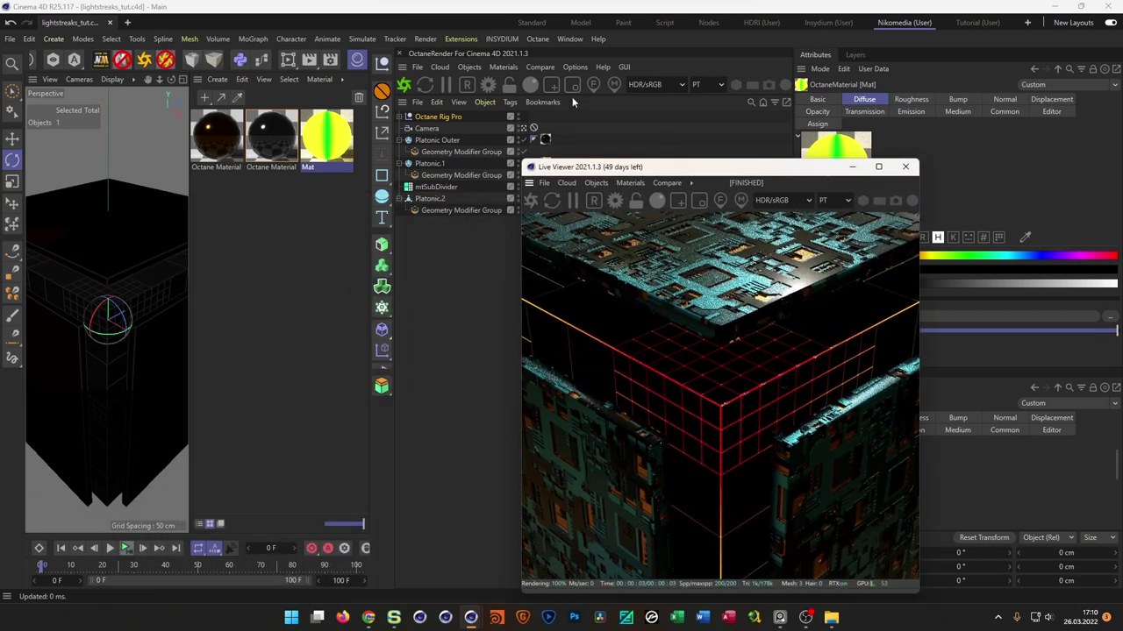
left_click(487, 85)
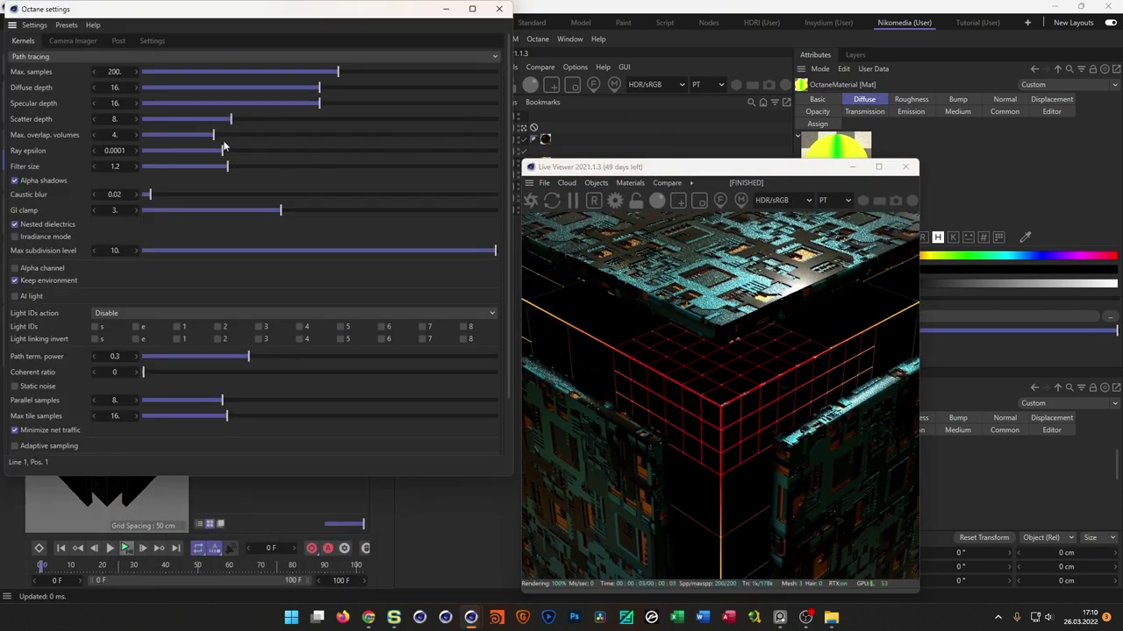
double_click(114, 90)
type("30")
key("Return")
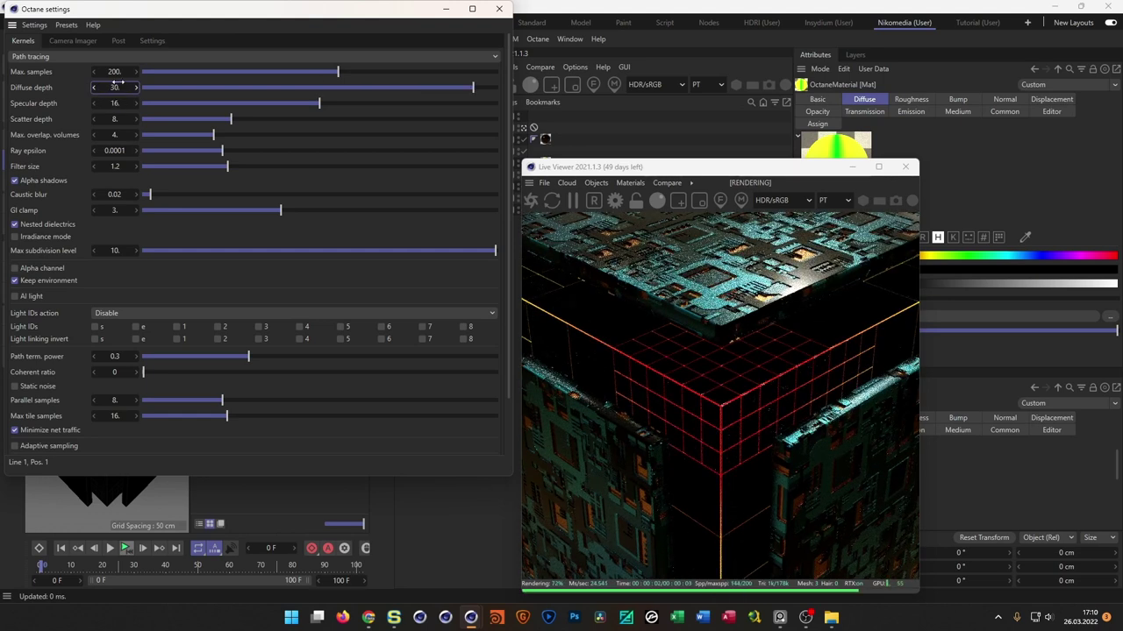
type("16")
key("Return")
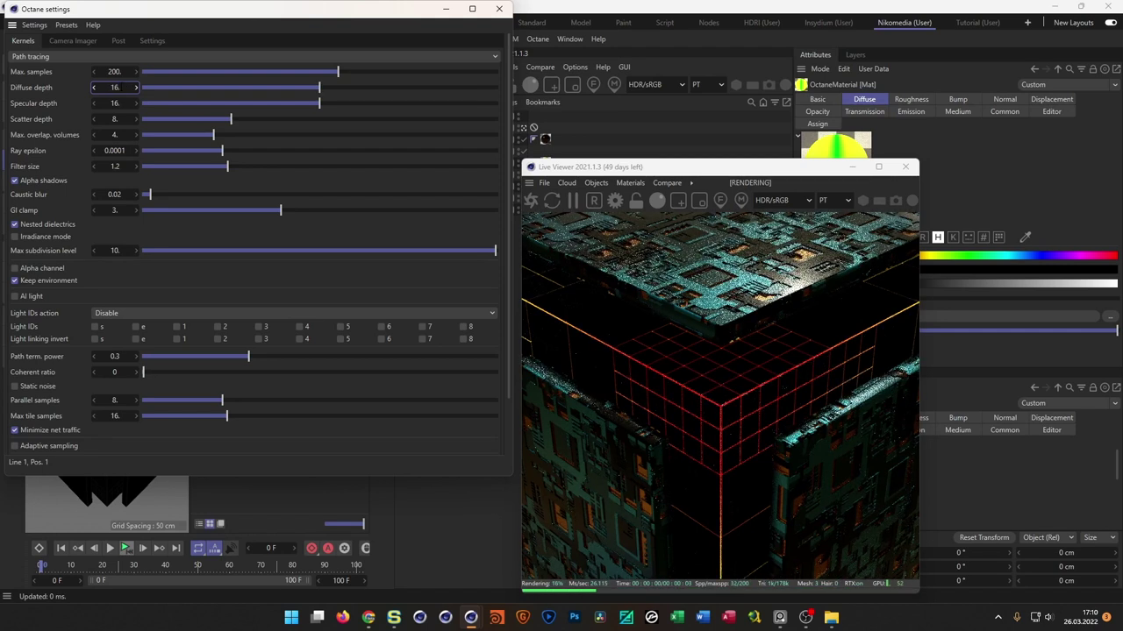
left_click(499, 9)
left_click_drag(668, 170, 808, 178)
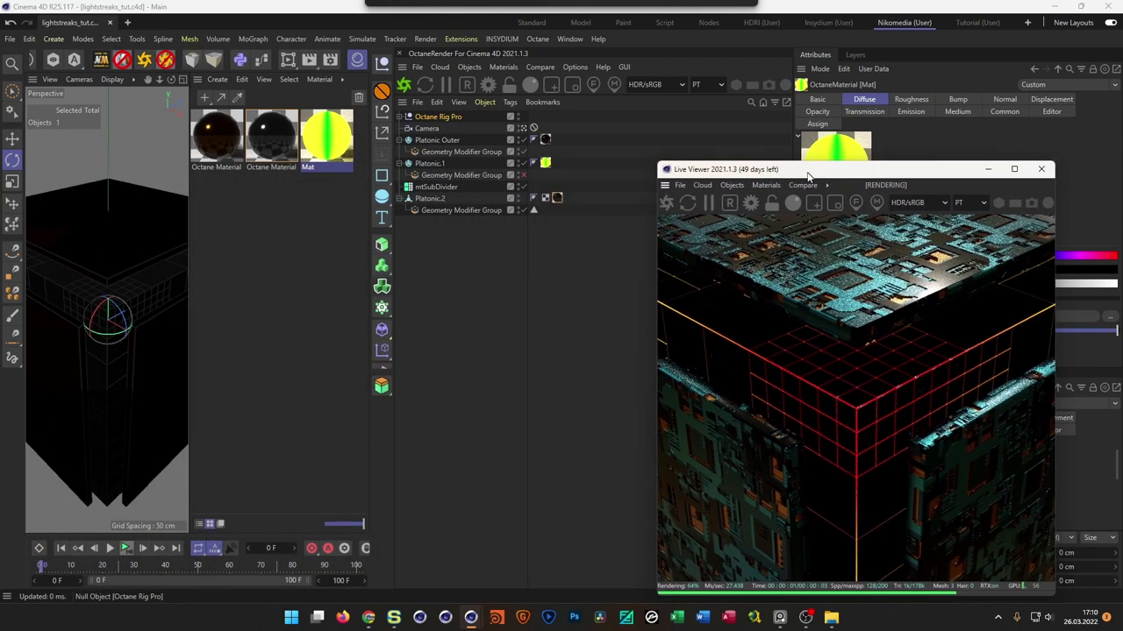
- Open the outer cube's Geometry Modifier Group graph and select its Inset node
left_click(418, 152)
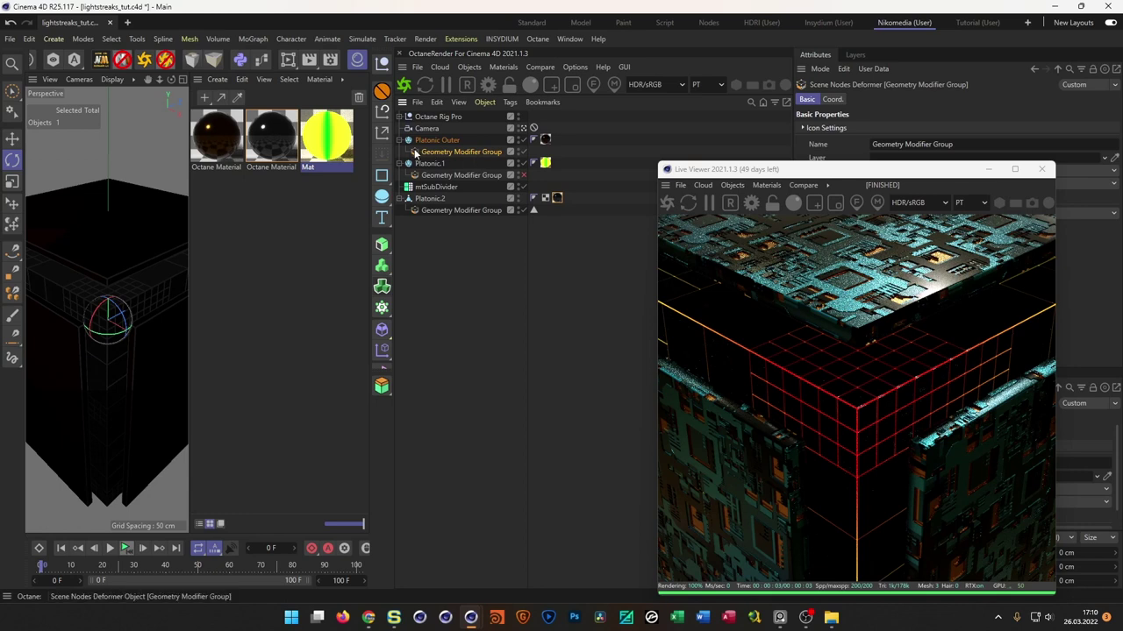
double_click(416, 154)
left_click_drag(438, 17, 347, 98)
left_click(123, 229)
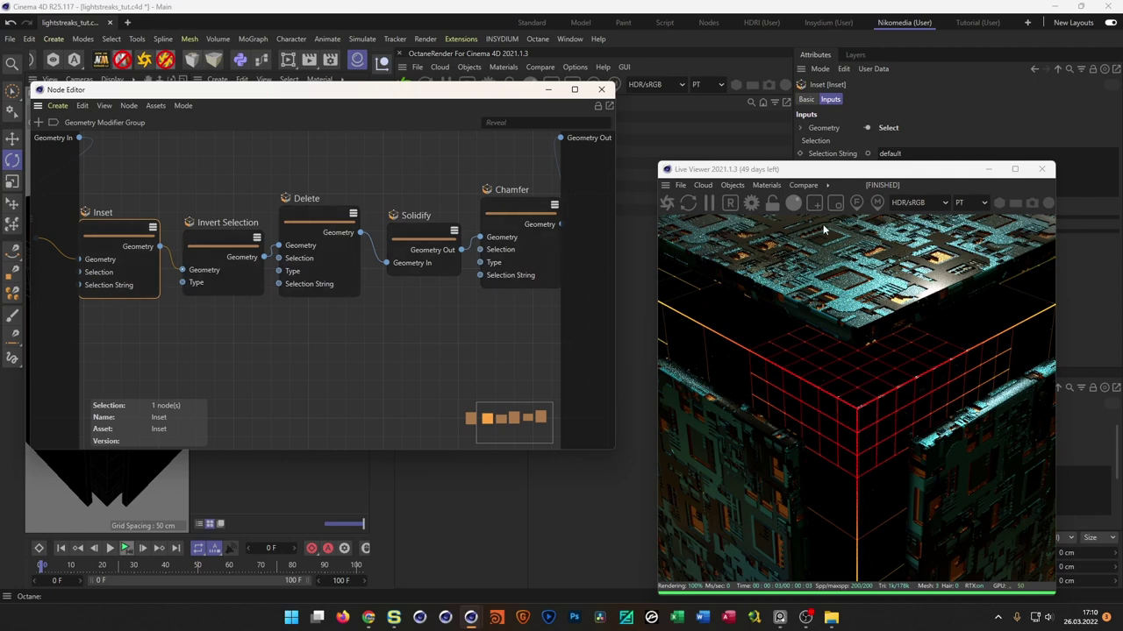
left_click_drag(864, 180, 524, 167)
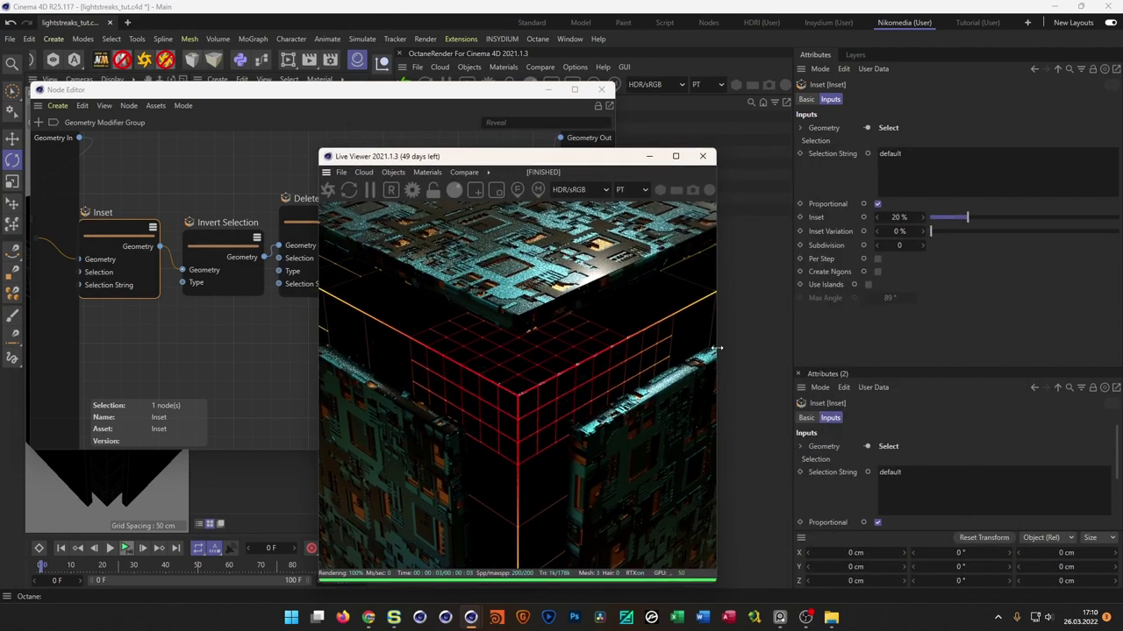
left_click_drag(952, 368, 958, 261)
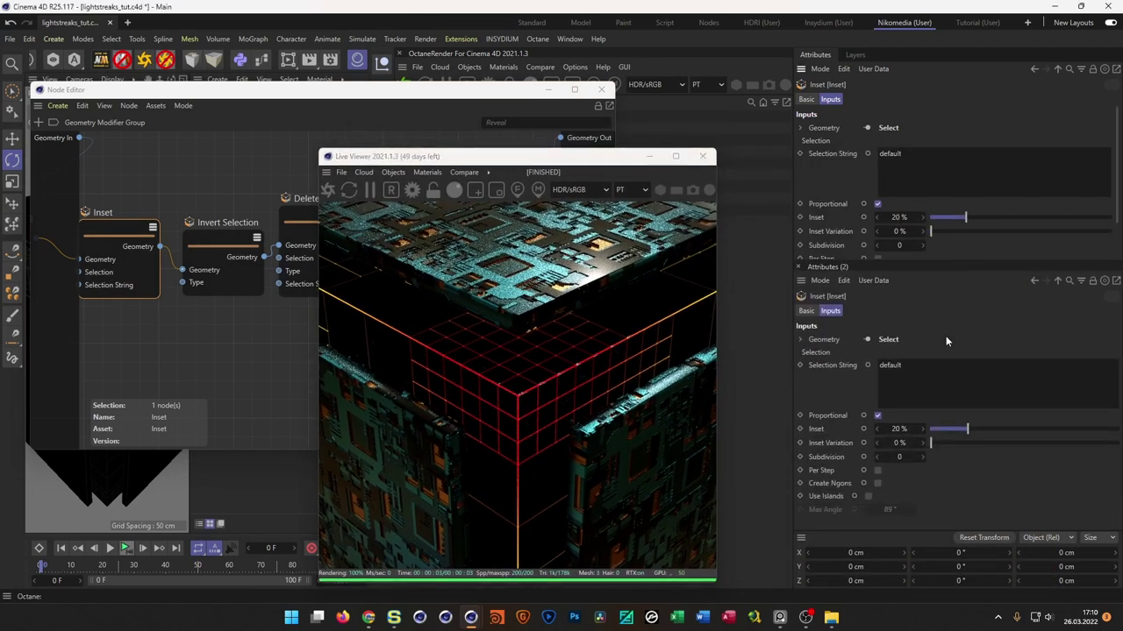
- Try Inset values around 35% and 32%, settle on 28%, and close the graph
left_click_drag(969, 429, 1005, 427)
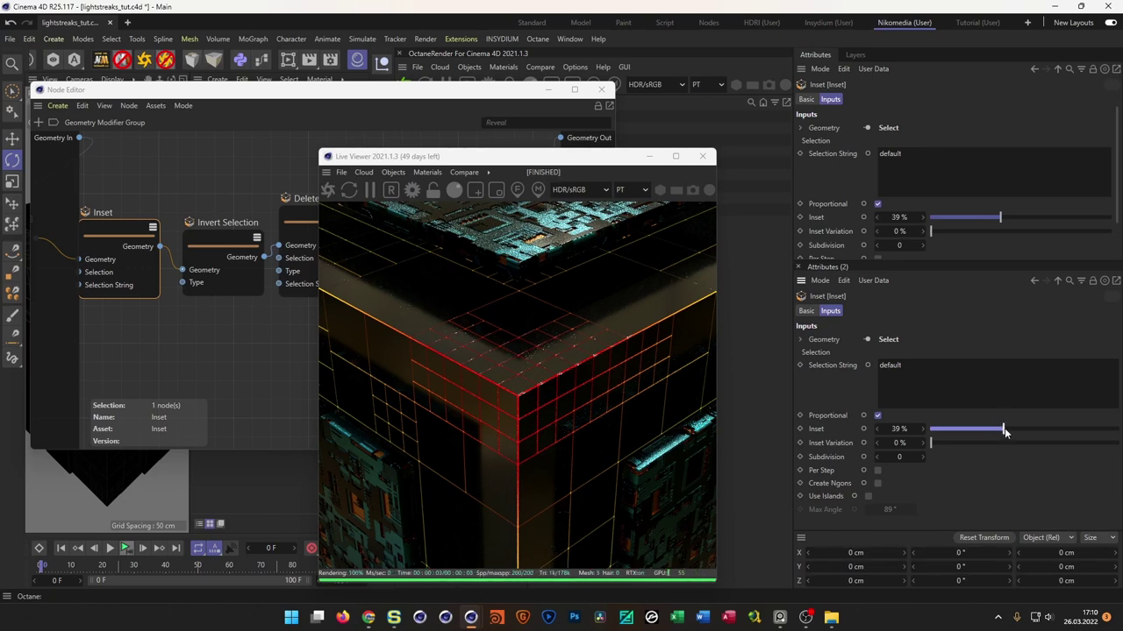
mouse_move(1005, 431)
left_mouse_down()
mouse_move(976, 437)
mouse_move(992, 432)
left_mouse_up()
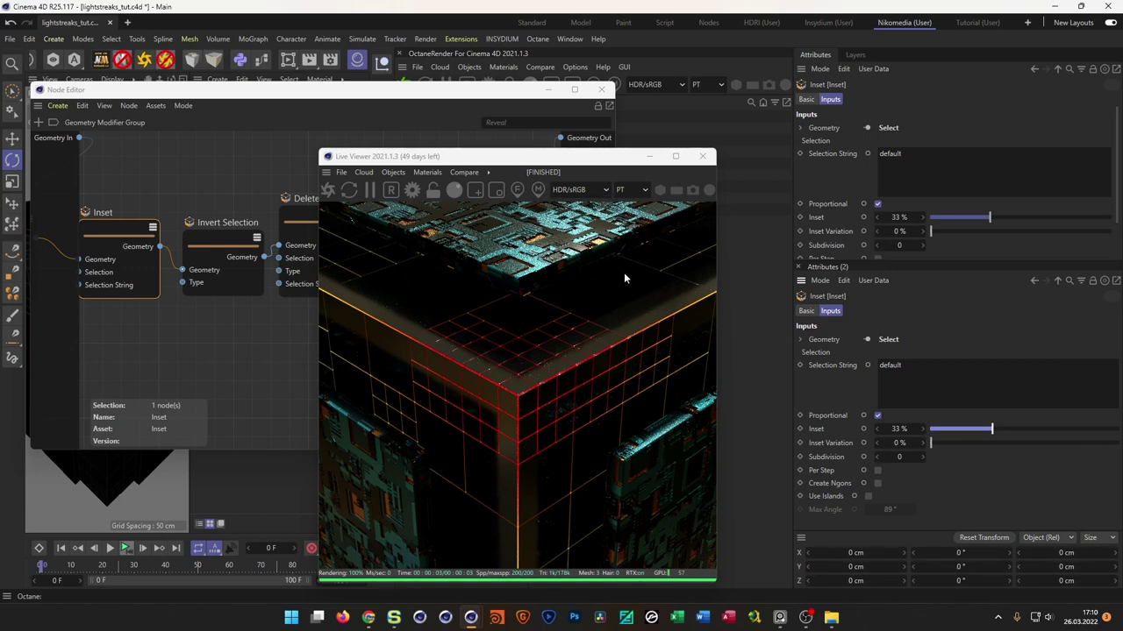
mouse_move(992, 433)
left_mouse_down()
mouse_move(967, 434)
mouse_move(1029, 429)
mouse_move(966, 437)
mouse_move(983, 433)
left_mouse_up()
left_click_drag(585, 165, 951, 154)
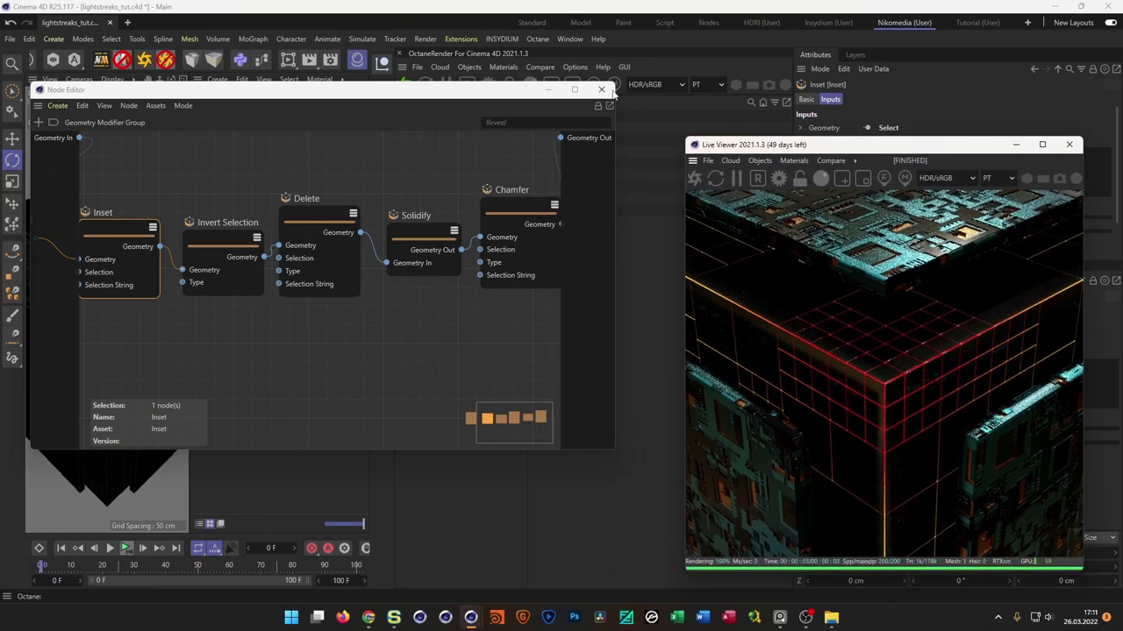
left_click(605, 90)
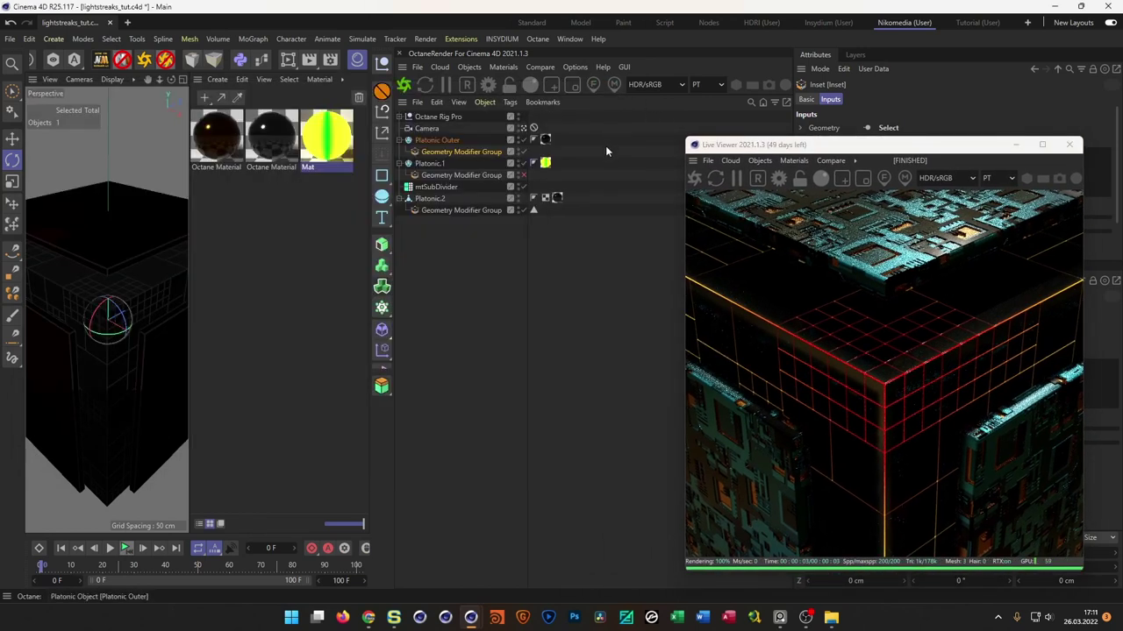
- Open Octane Material1's node, dropping Specular to 0 and Metallic to 0.590
double_click(275, 149)
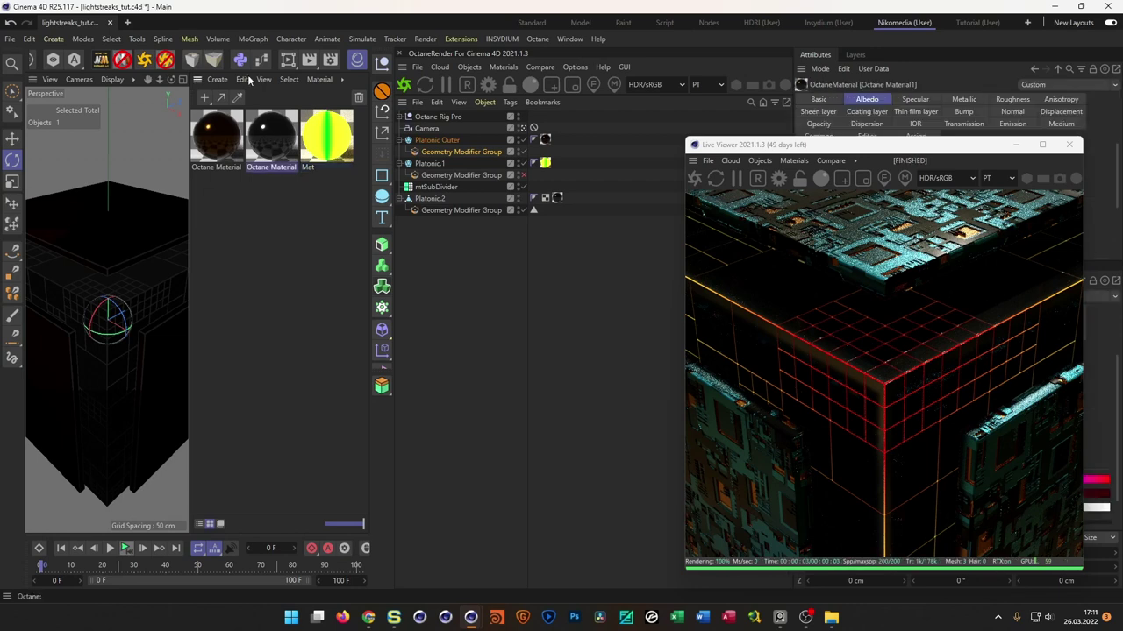
left_click_drag(380, 228, 218, 188)
left_click_drag(342, 386, 355, 351)
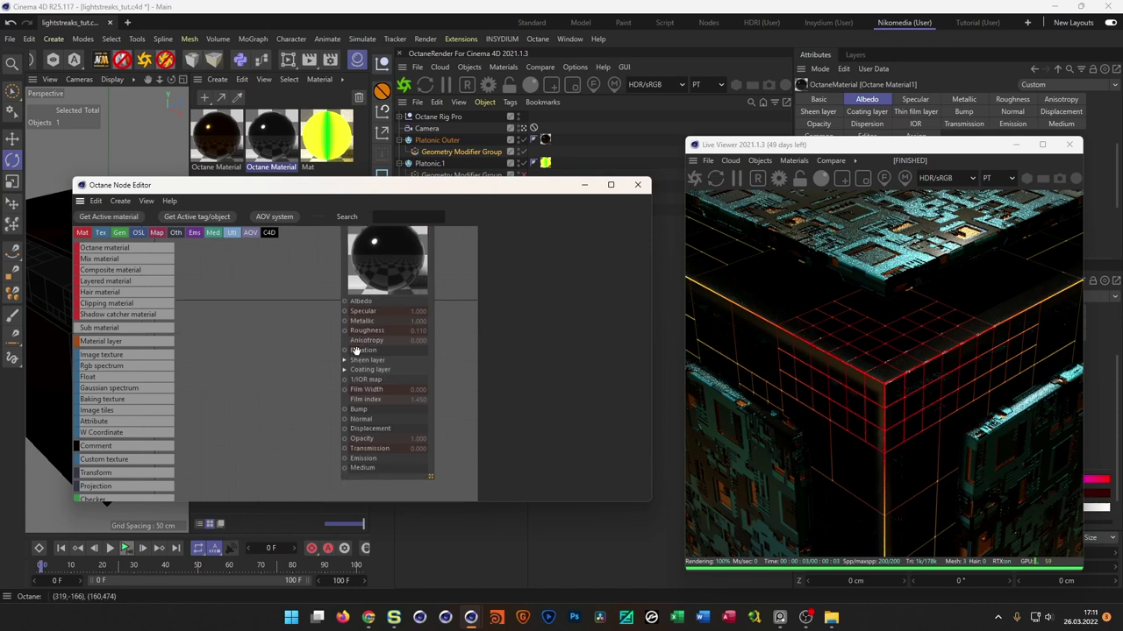
left_click_drag(412, 312, 263, 311)
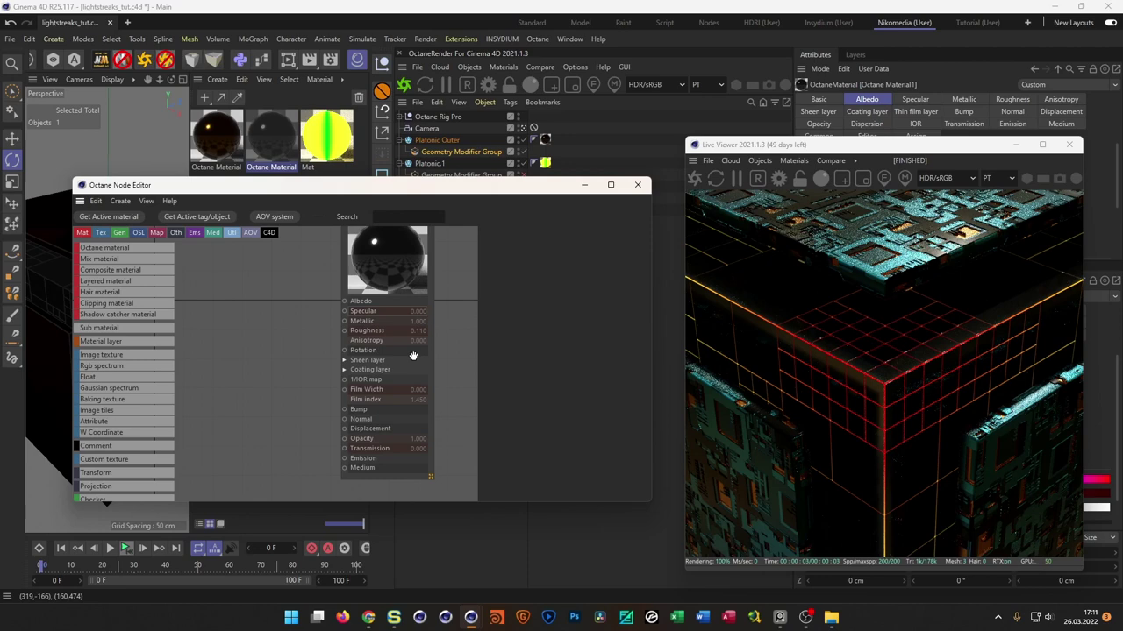
left_click_drag(418, 321, 398, 322)
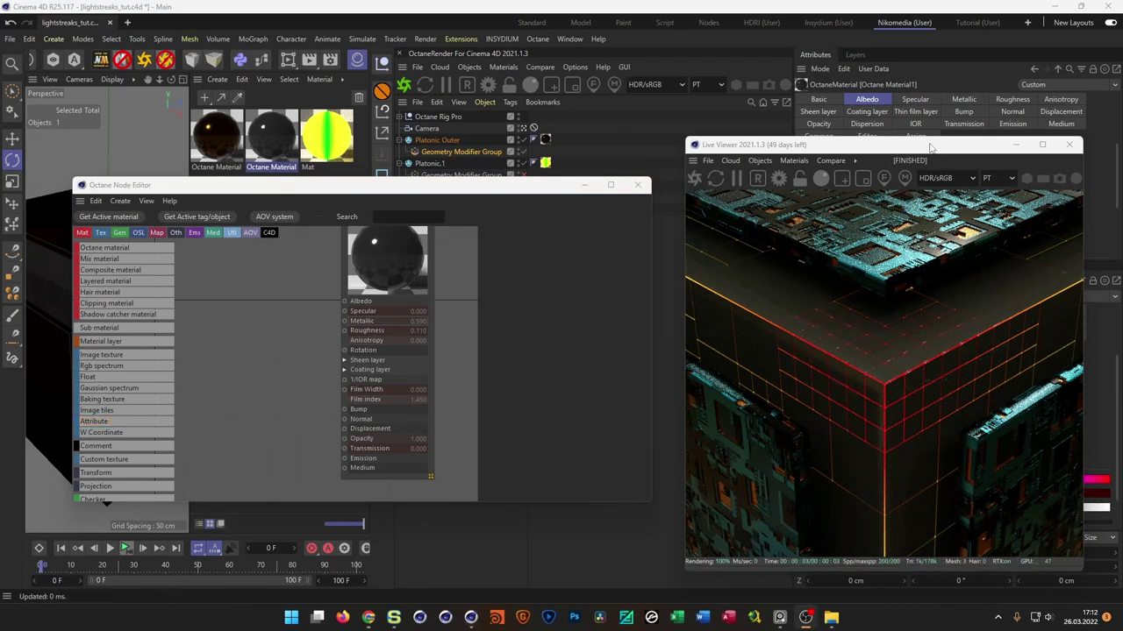
- Set Metallic to 0.79 and Roughness to 0.170, and raise Specular back to 1.000
left_click_drag(930, 147, 929, 162)
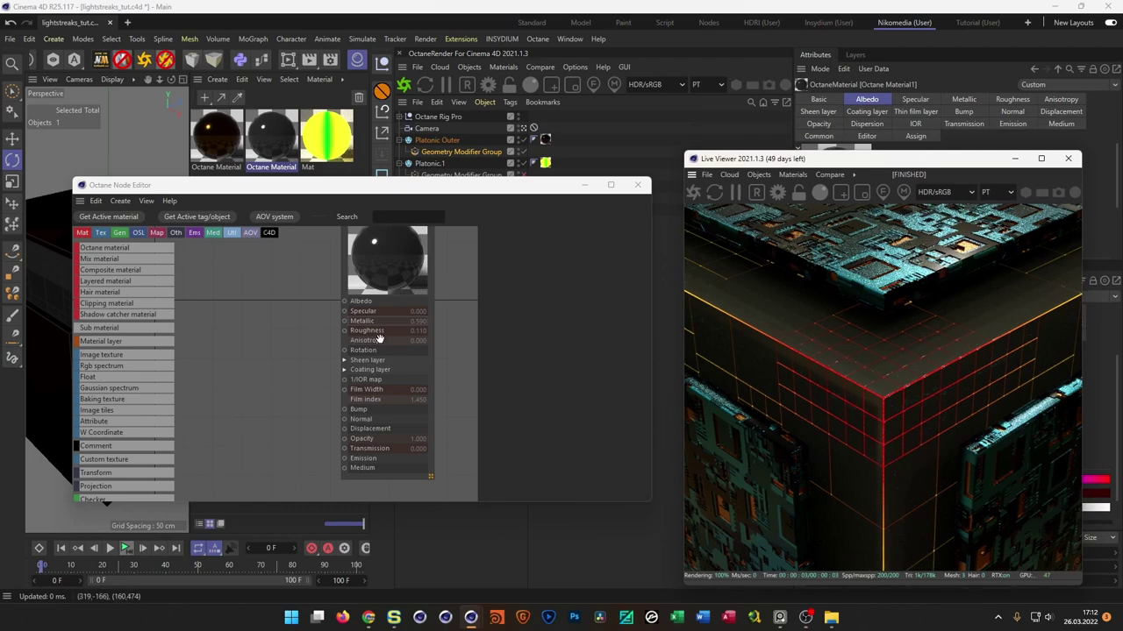
type("0.79")
key("Return")
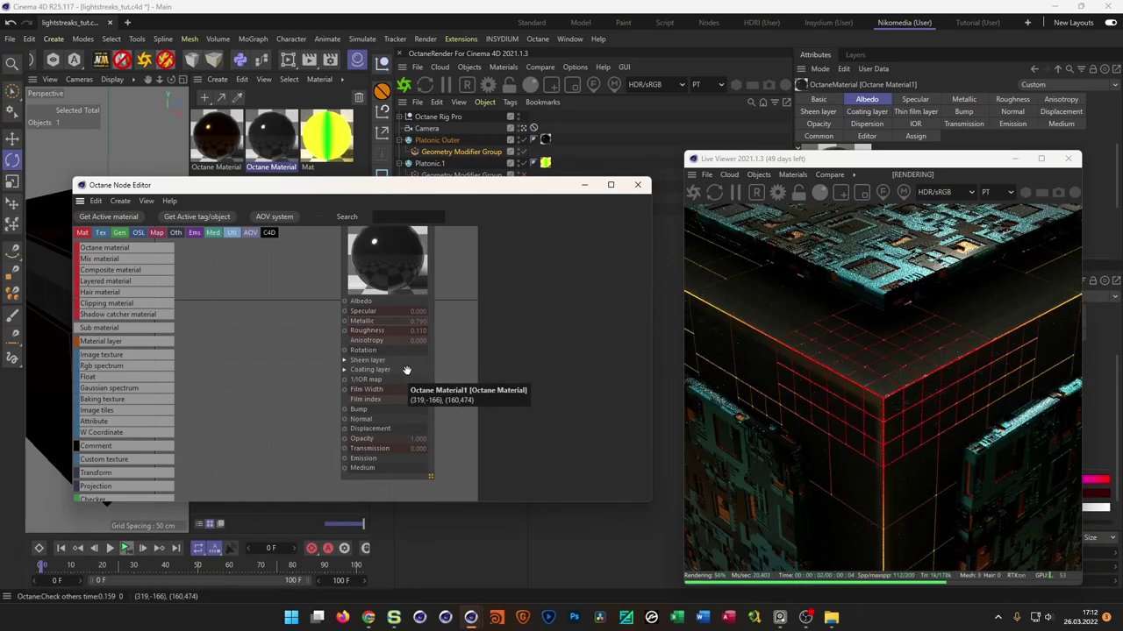
mouse_move(418, 330)
left_mouse_down()
mouse_move(401, 333)
mouse_move(419, 332)
left_mouse_up()
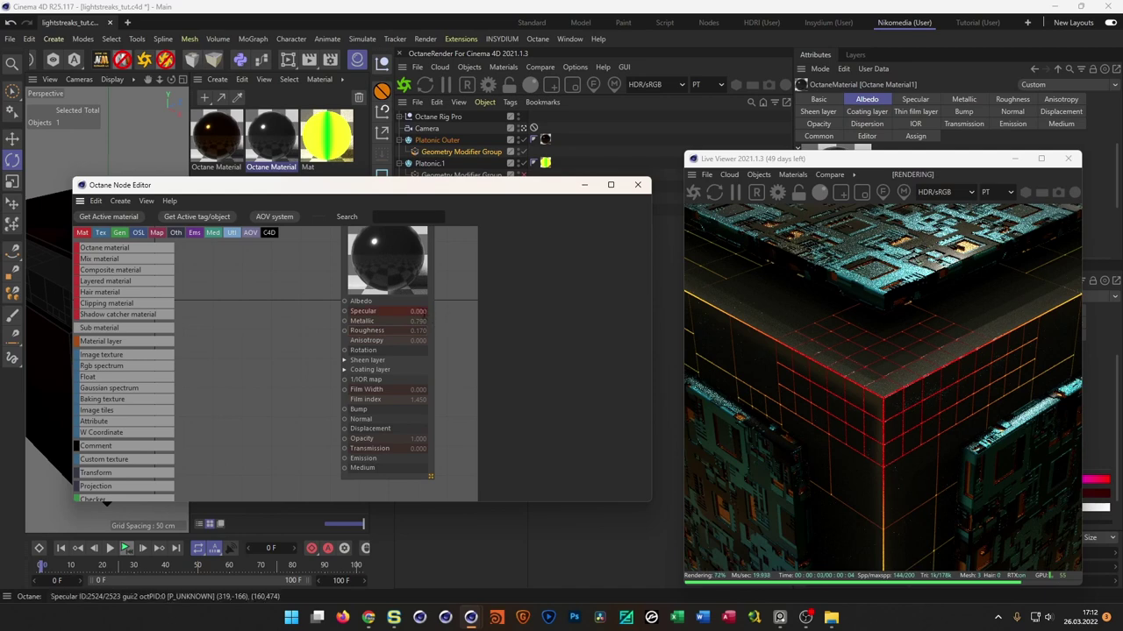
left_click_drag(422, 312, 497, 321)
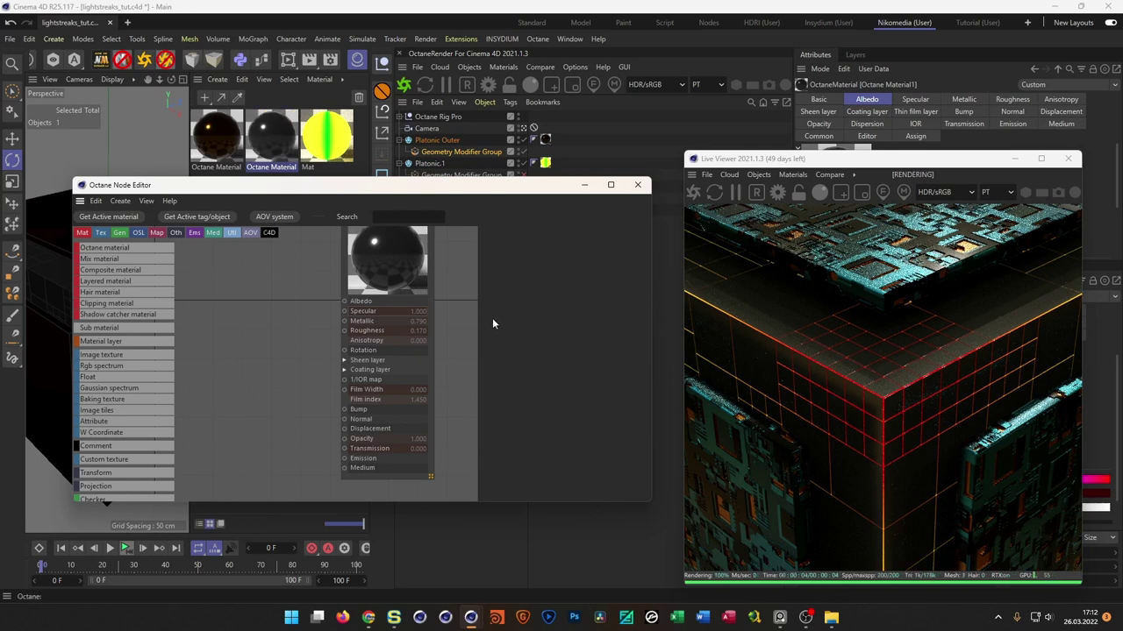
left_click_drag(903, 159, 456, 132)
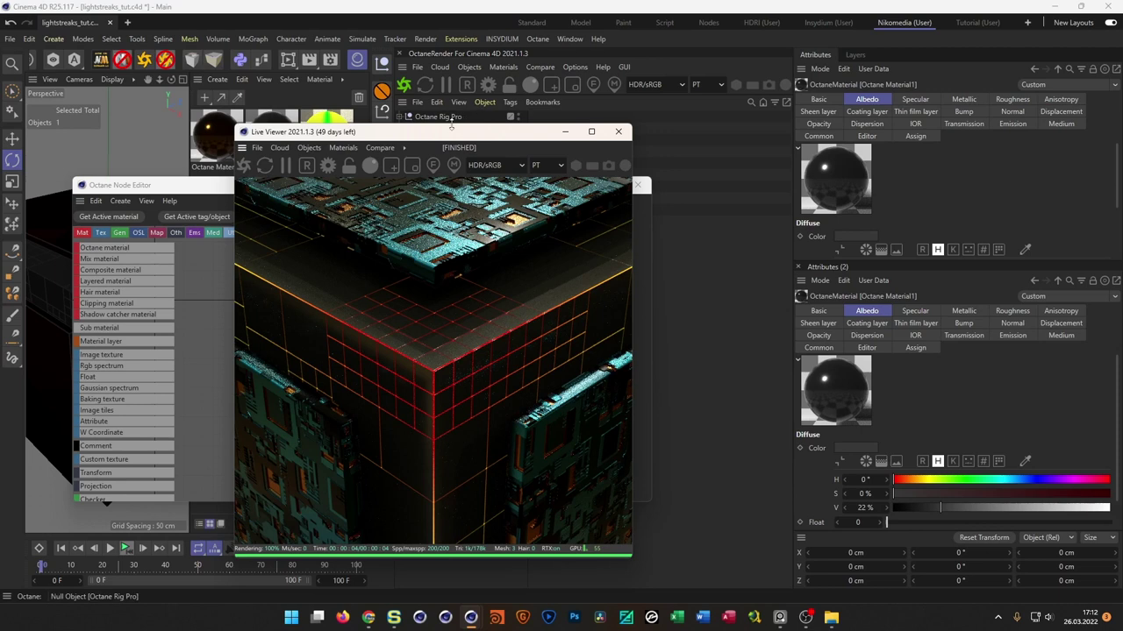
- Lower the Octane Rig Pro HDRI intensity to about 0.24
left_click(443, 117)
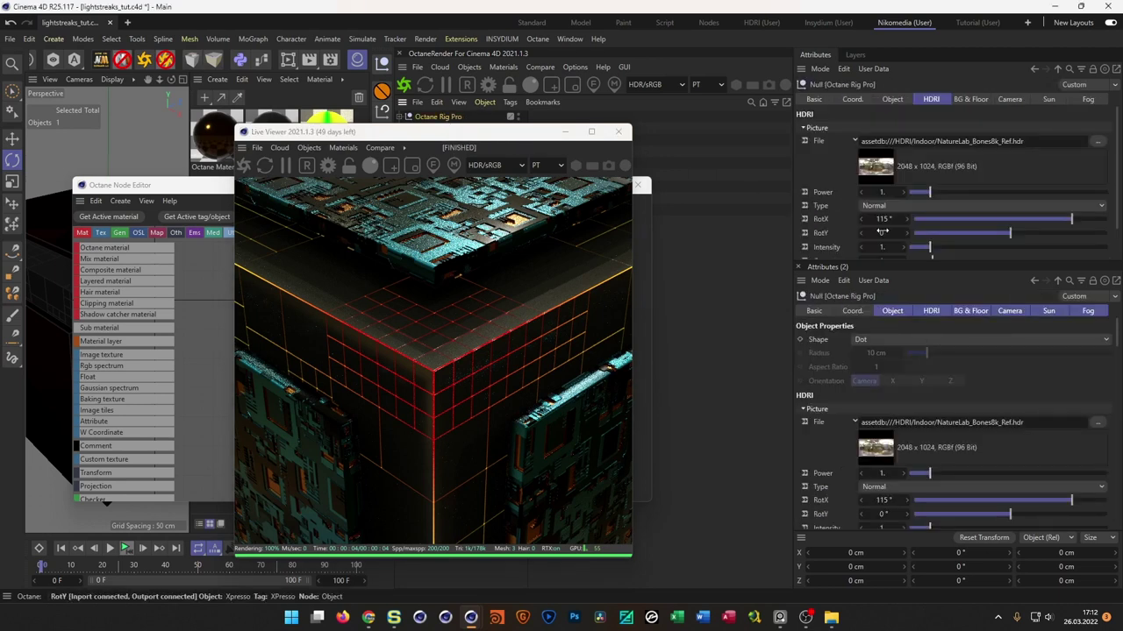
left_click(914, 247)
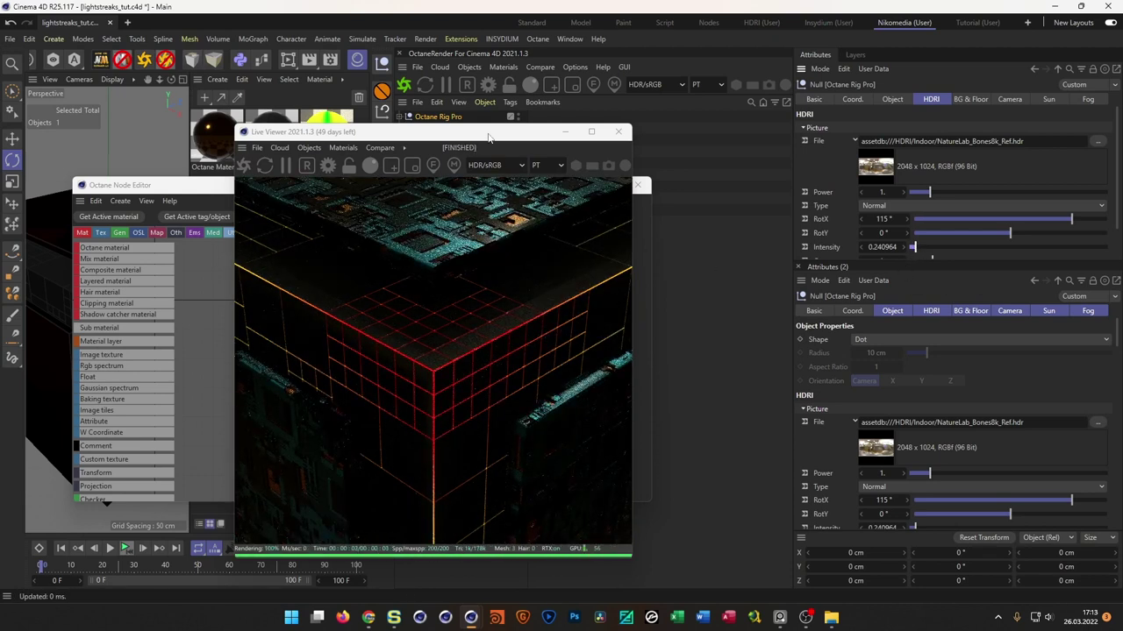
left_click_drag(488, 138, 947, 146)
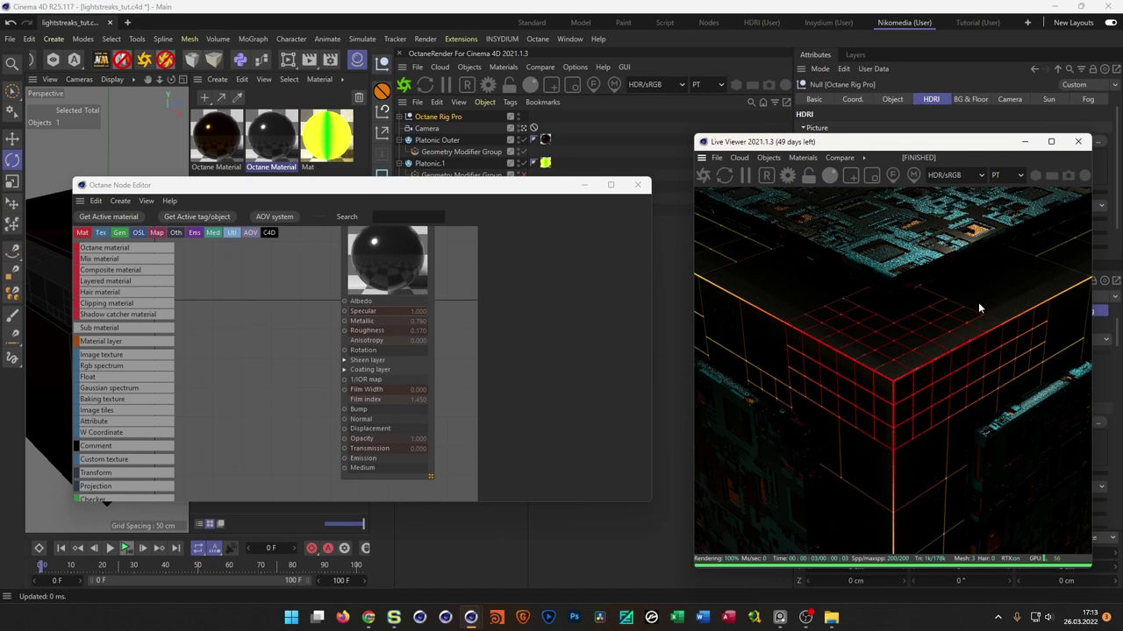
- Close the material node graph and move the Live Viewer left
left_click_drag(913, 146, 882, 181)
left_click_drag(552, 189, 525, 228)
left_click(612, 223)
left_click_drag(797, 176, 648, 177)
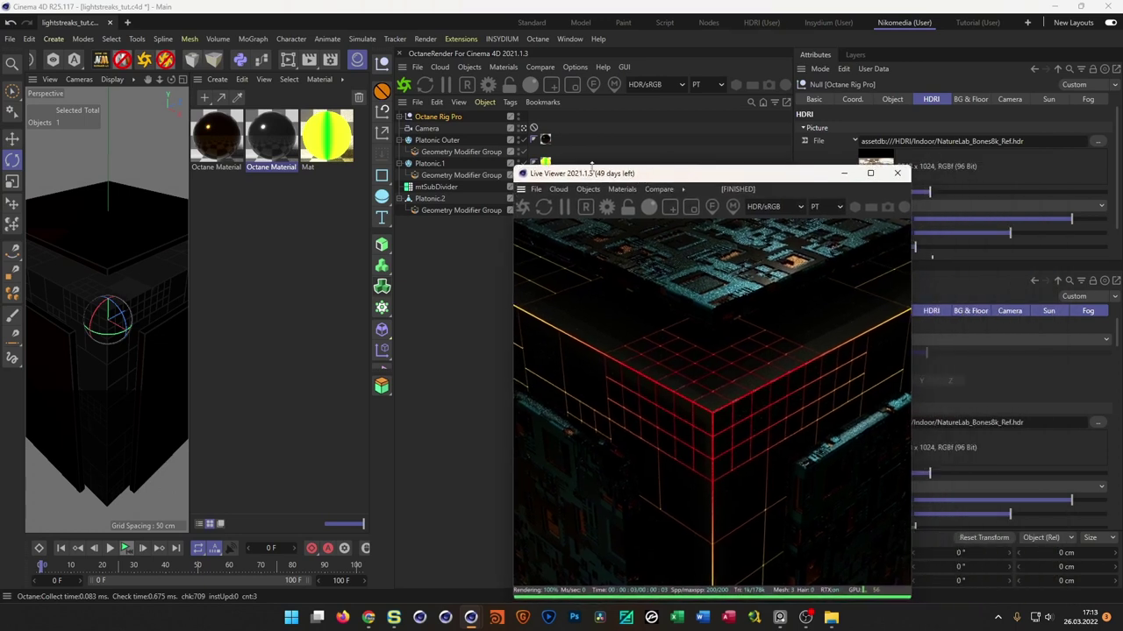
- Add an OctaneCameraTag to the Camera object
right_click(448, 133)
mouse_move(503, 172)
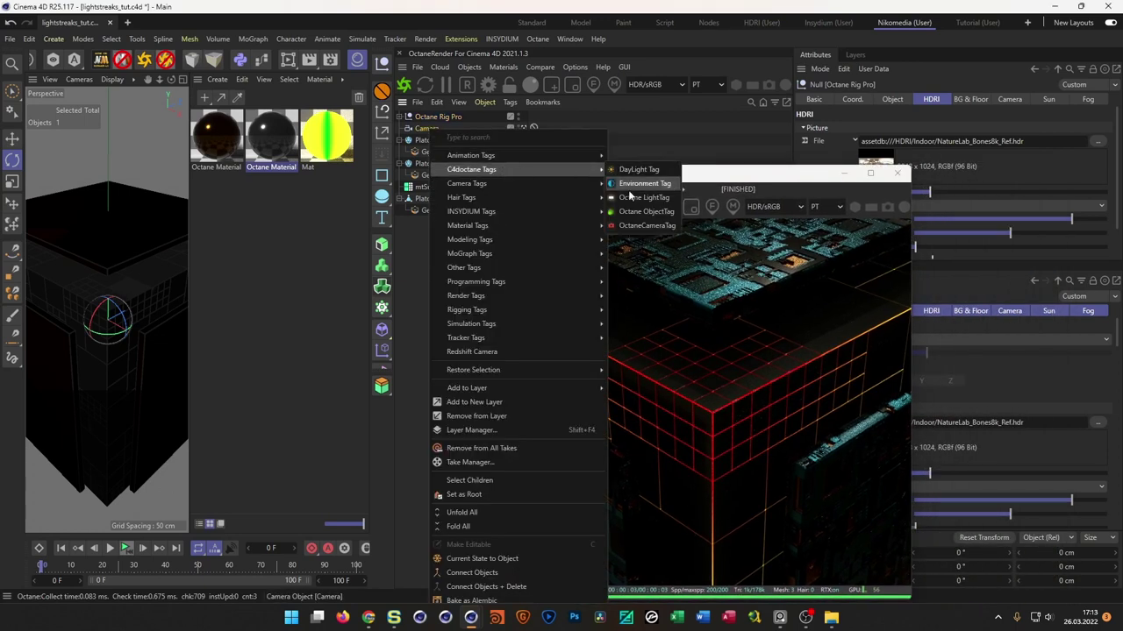
left_click(631, 228)
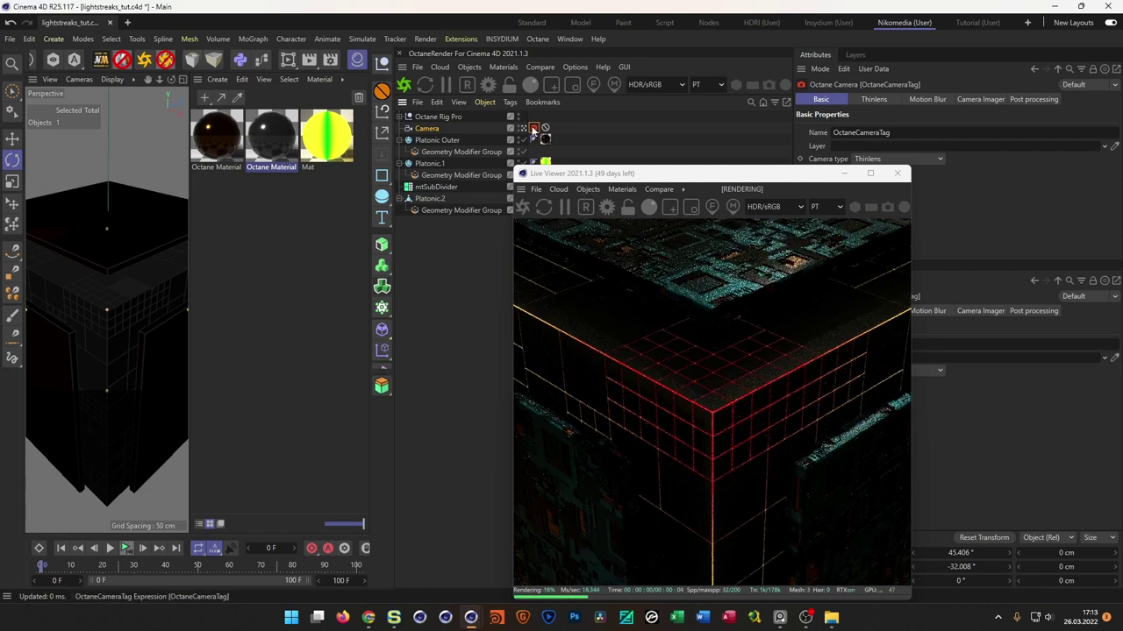
left_click_drag(610, 169, 431, 144)
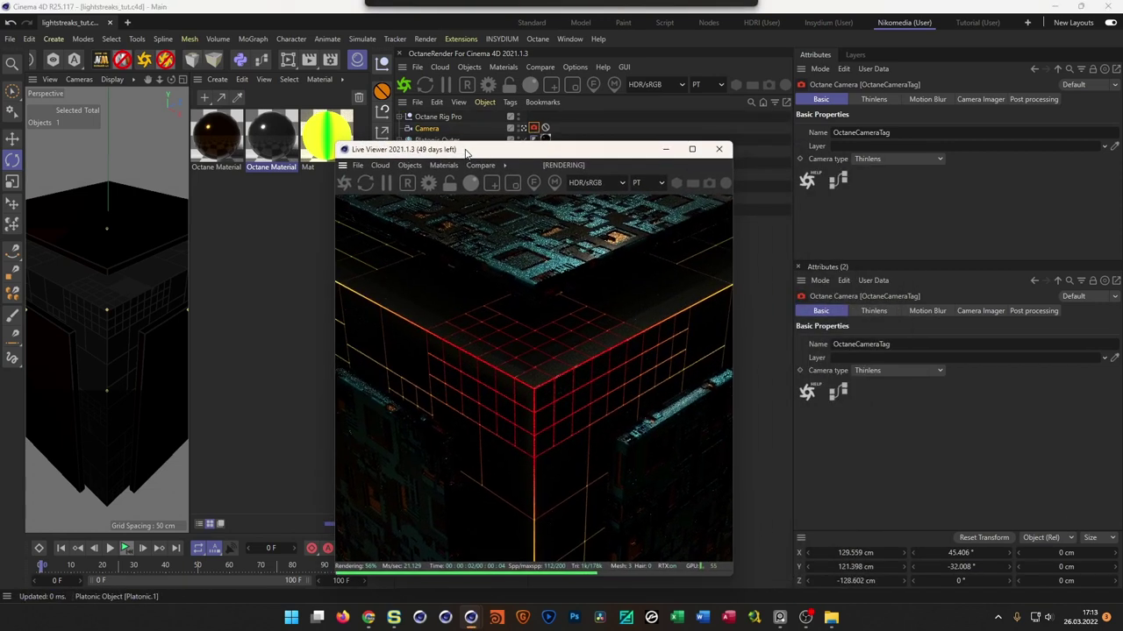
- Enable post processing with bloom power about 87.5 and cutoff about 0.33
left_click(1034, 99)
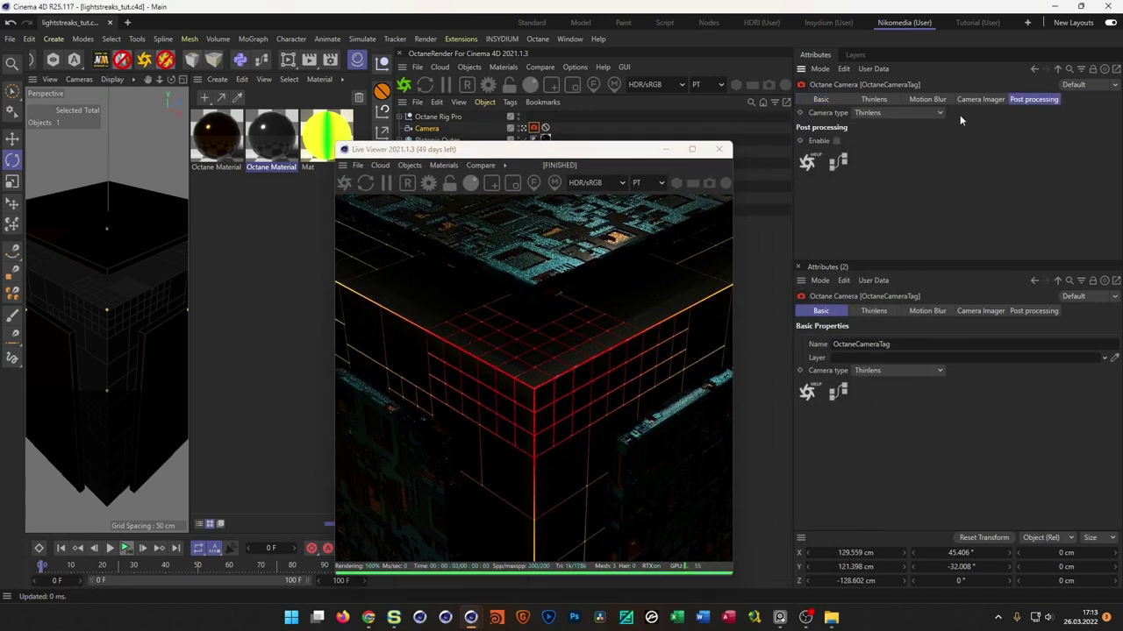
left_click(836, 141)
left_click_drag(1017, 155, 1077, 156)
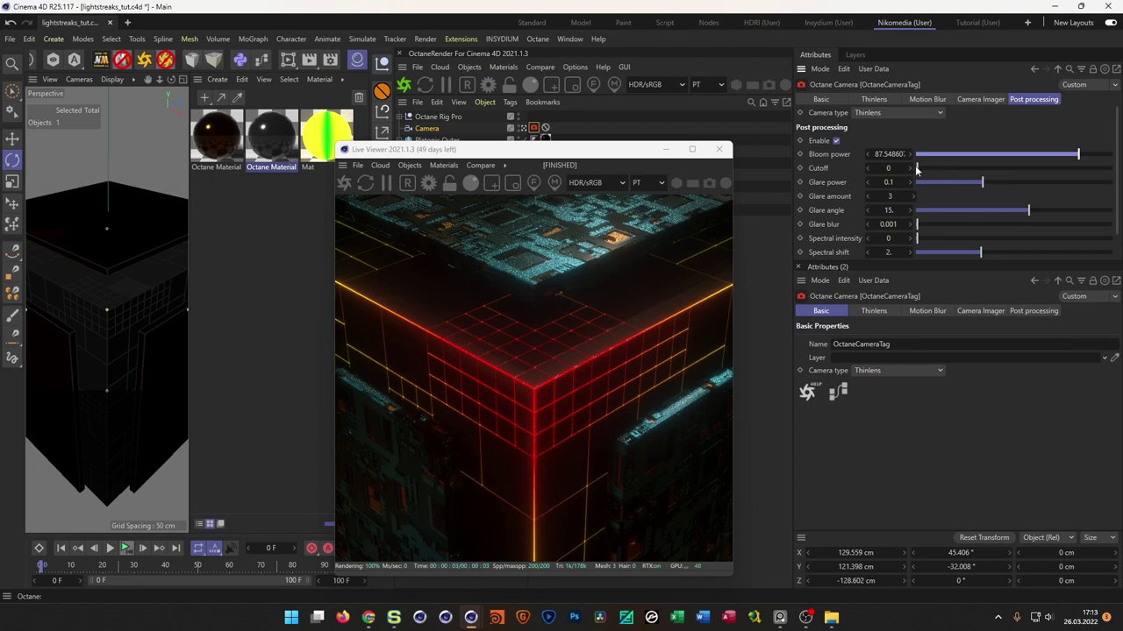
left_click_drag(919, 170, 921, 169)
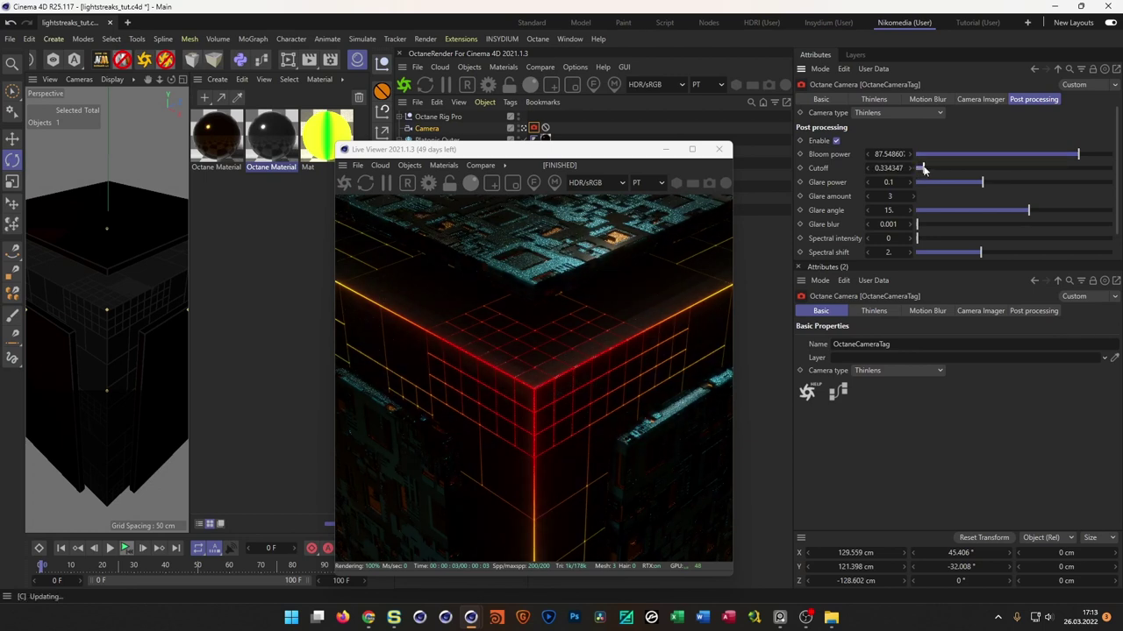
left_click_drag(609, 150, 920, 142)
- Open the Mat material's node graph and select its Texture Emission node
left_click(326, 138)
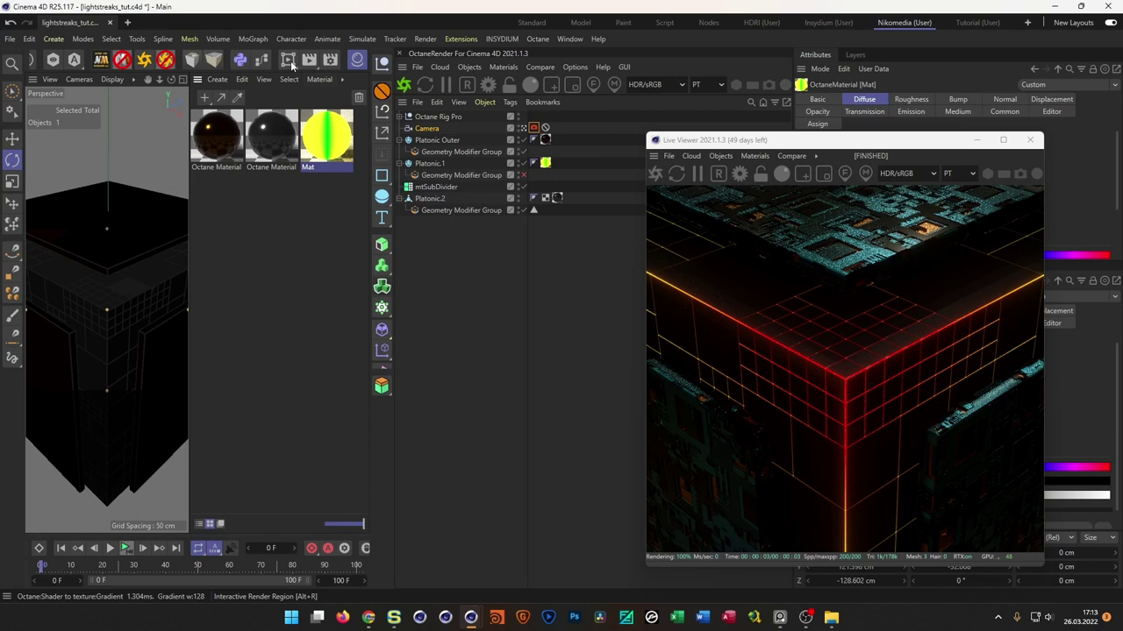
left_click(259, 63)
left_click_drag(392, 261, 225, 171)
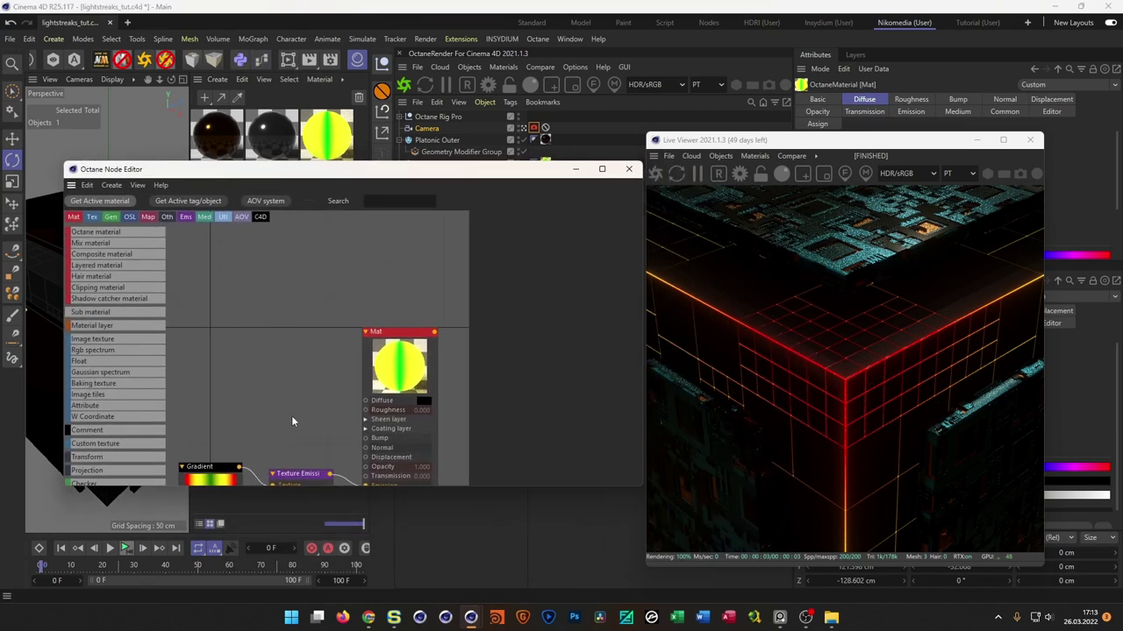
scroll(346, 354, "down", 3)
left_click(302, 366)
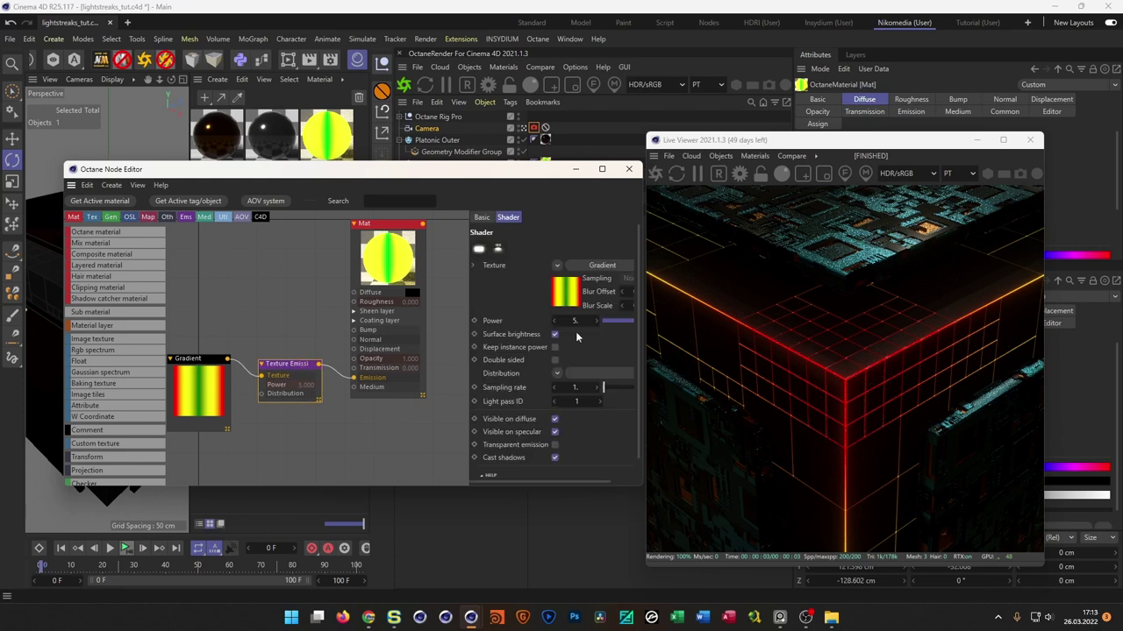
- Set the emission Power to 20, toggling Surface brightness off and back on
left_click_drag(573, 321, 566, 322)
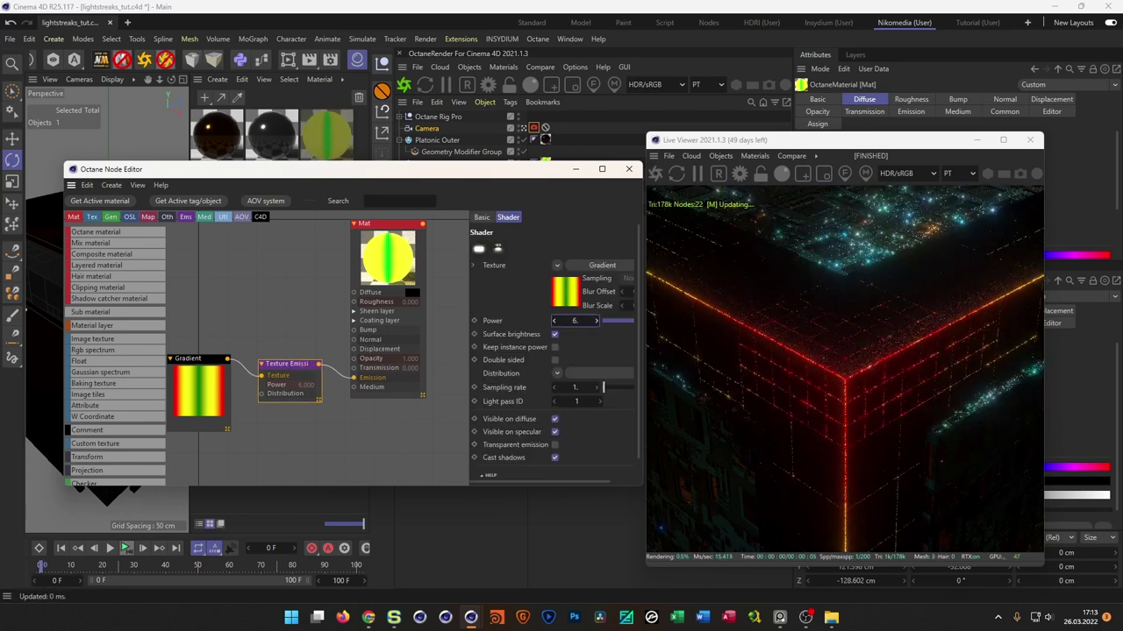
left_click(565, 322)
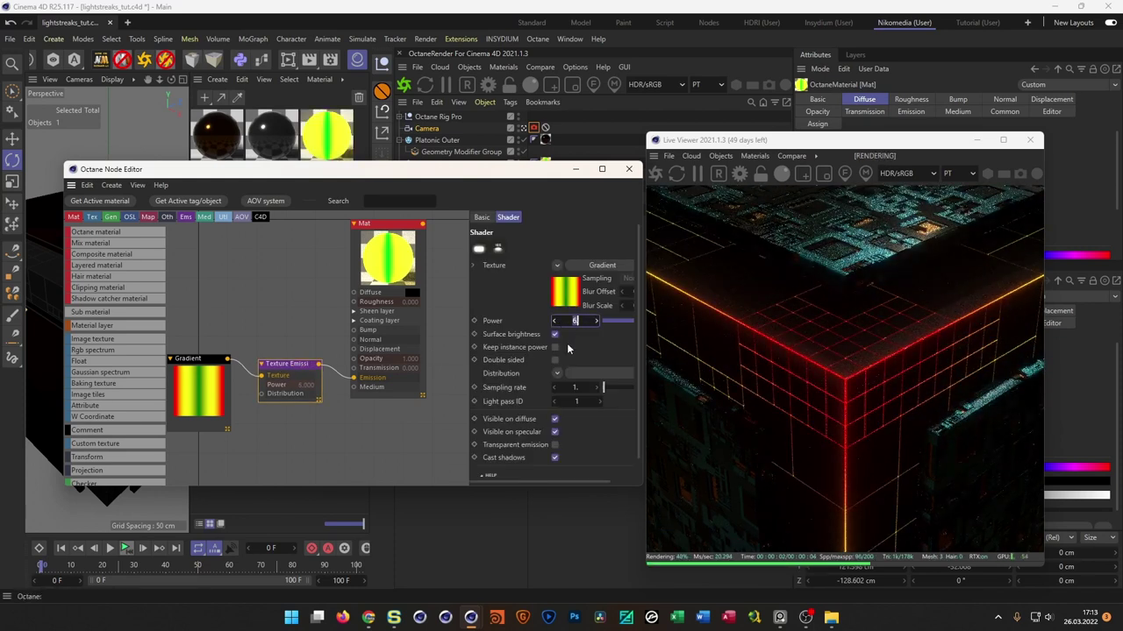
type("20")
key("Return")
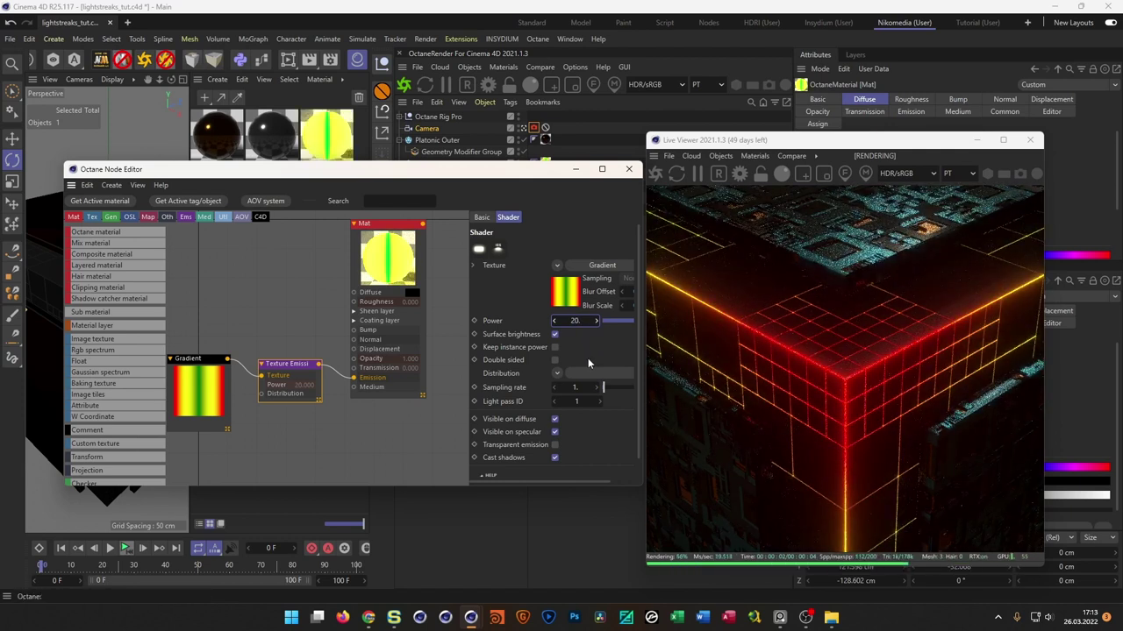
left_click(554, 333)
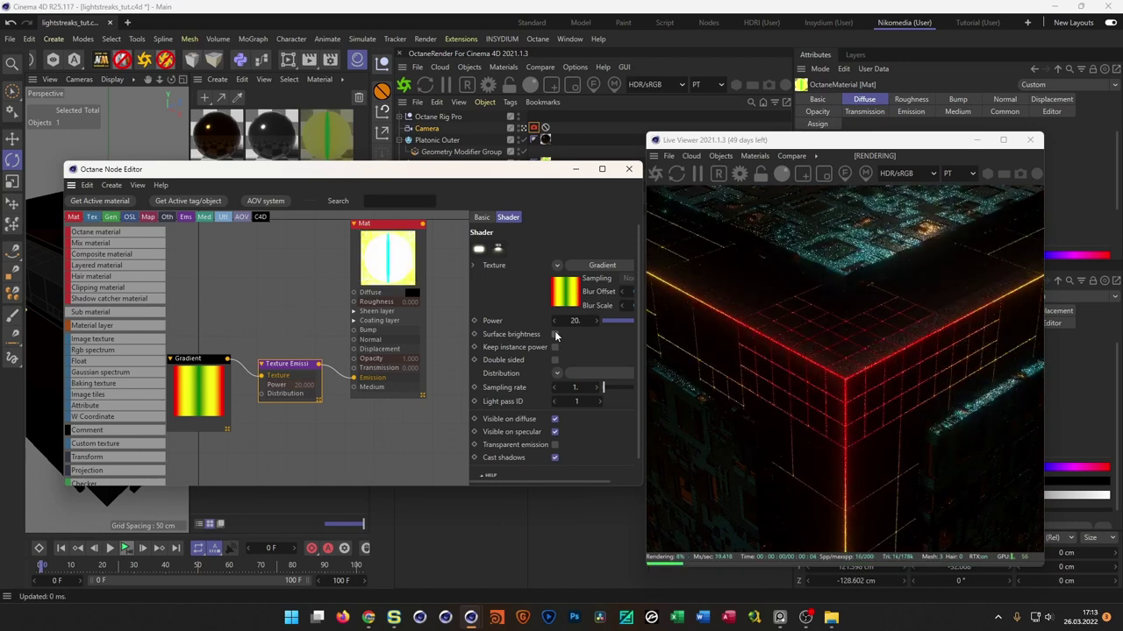
left_click(555, 334)
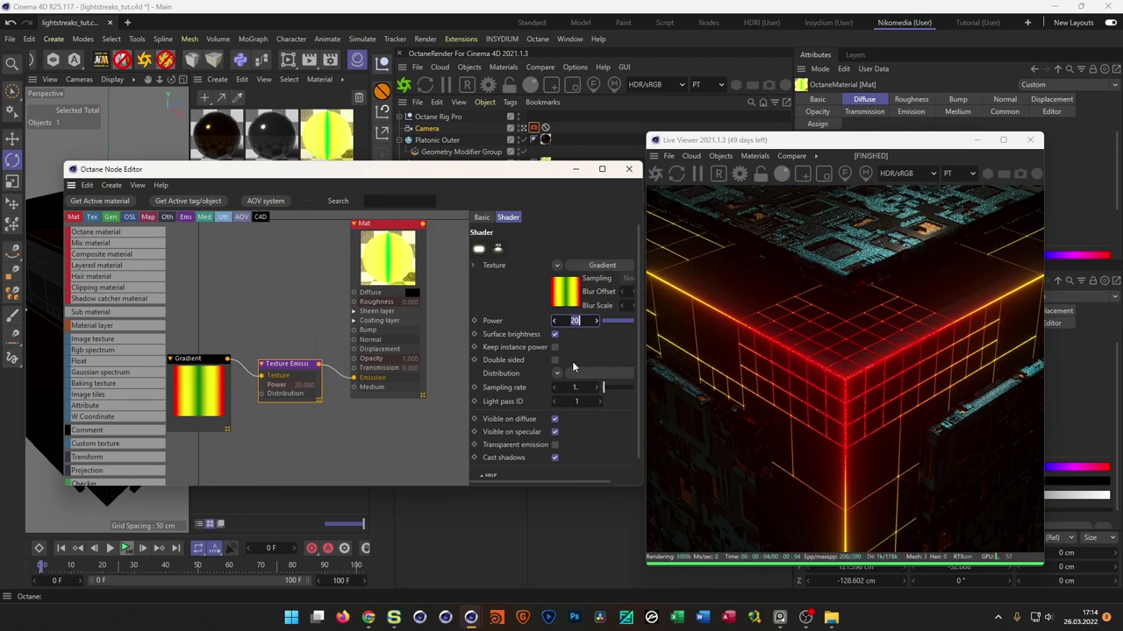
left_click_drag(859, 155, 564, 169)
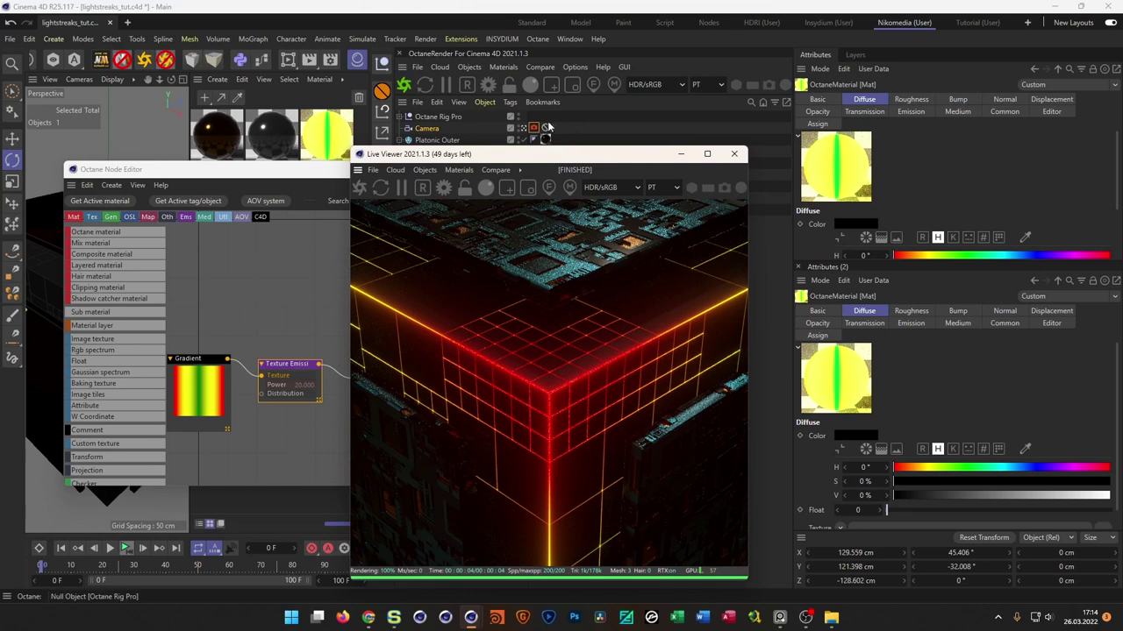
- Retune the Octane camera bloom to power about 44.7 and cutoff about 0.49
left_click(544, 128)
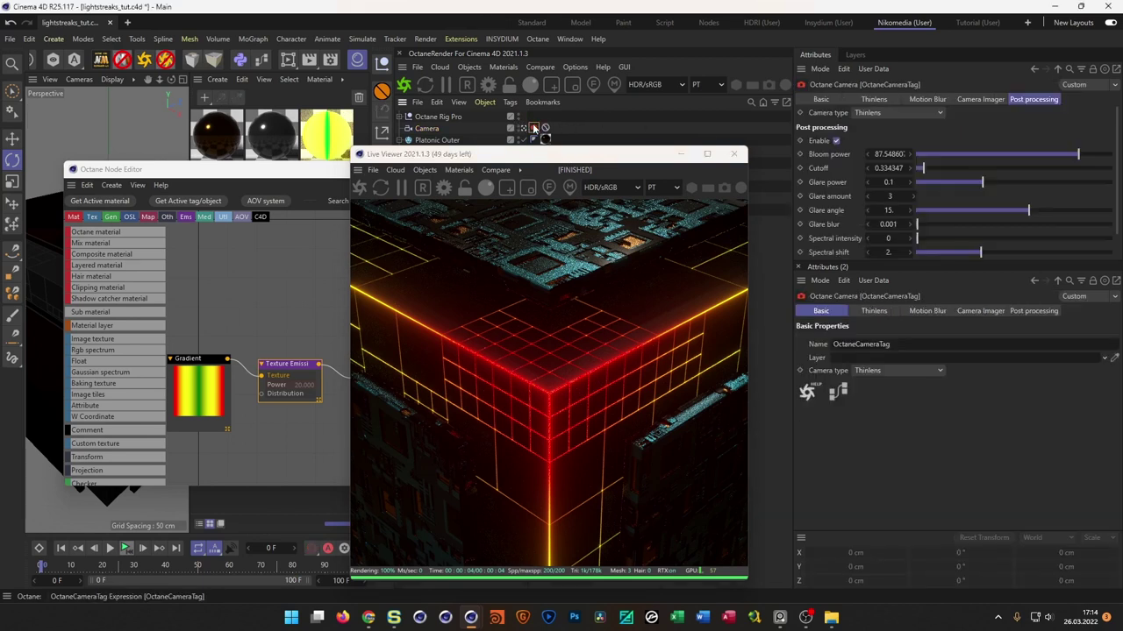
left_click_drag(1022, 155, 1048, 153)
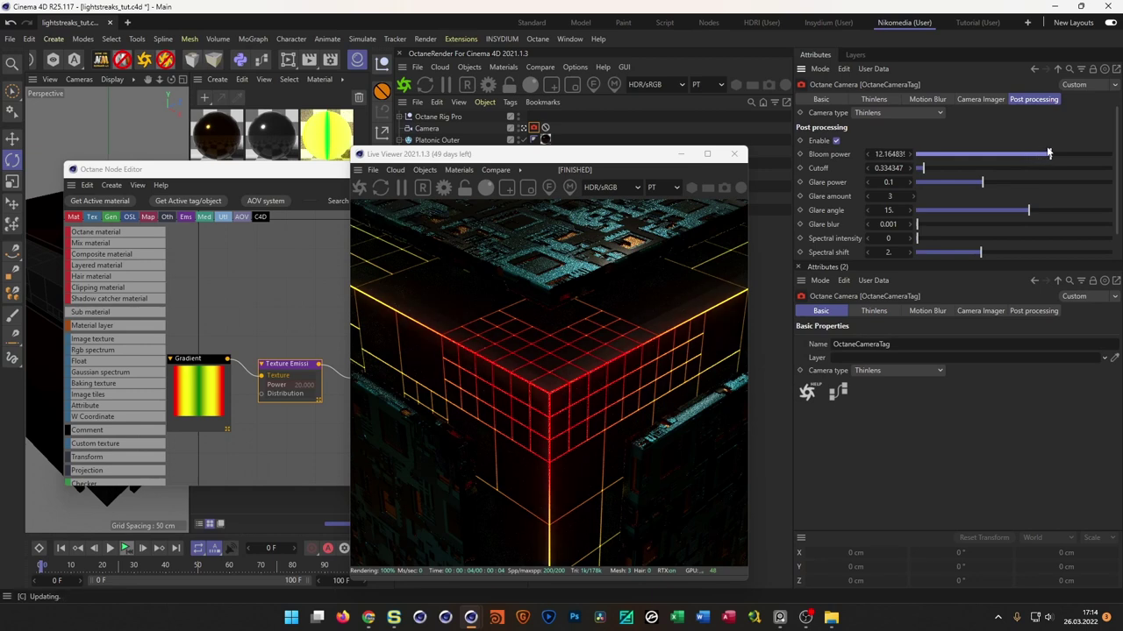
left_click_drag(923, 167, 914, 174)
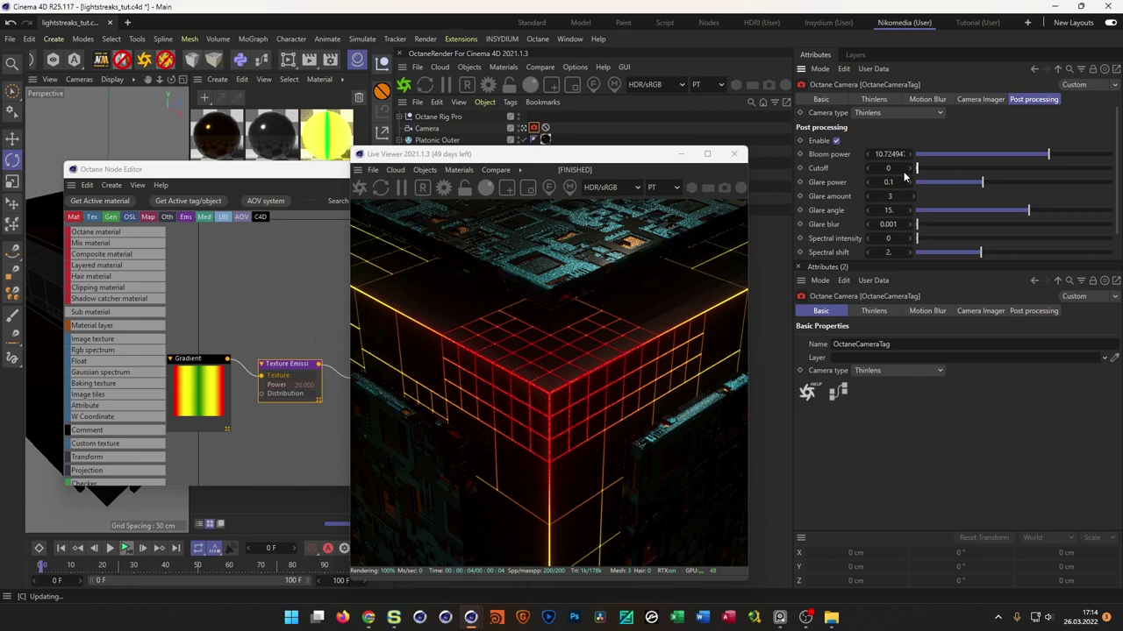
left_click_drag(1050, 154, 1061, 155)
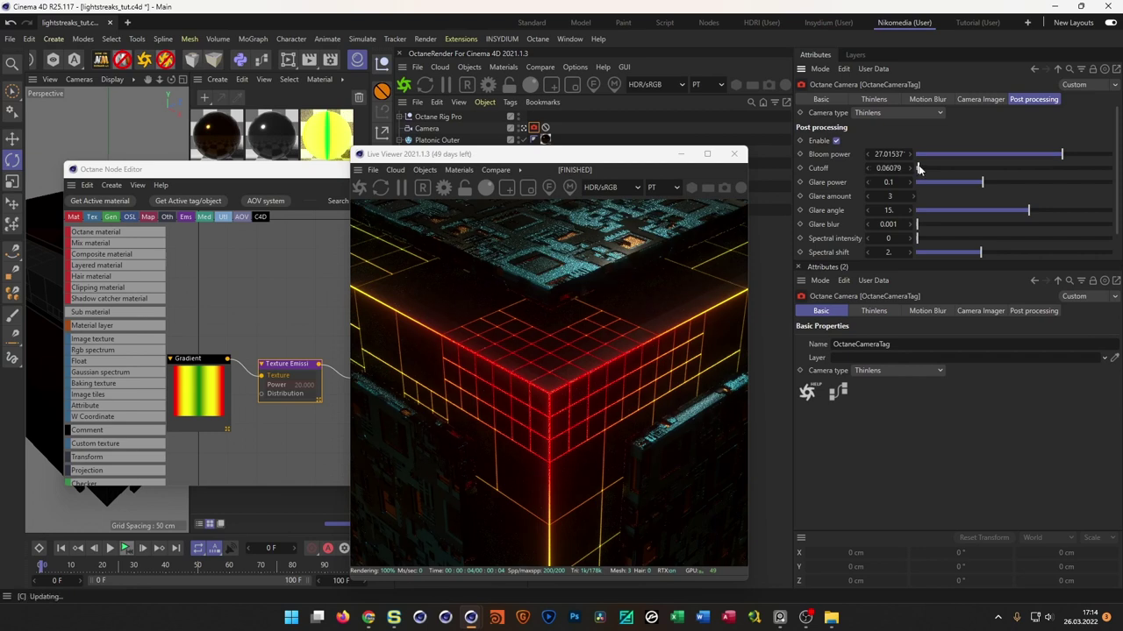
left_click_drag(920, 167, 926, 168)
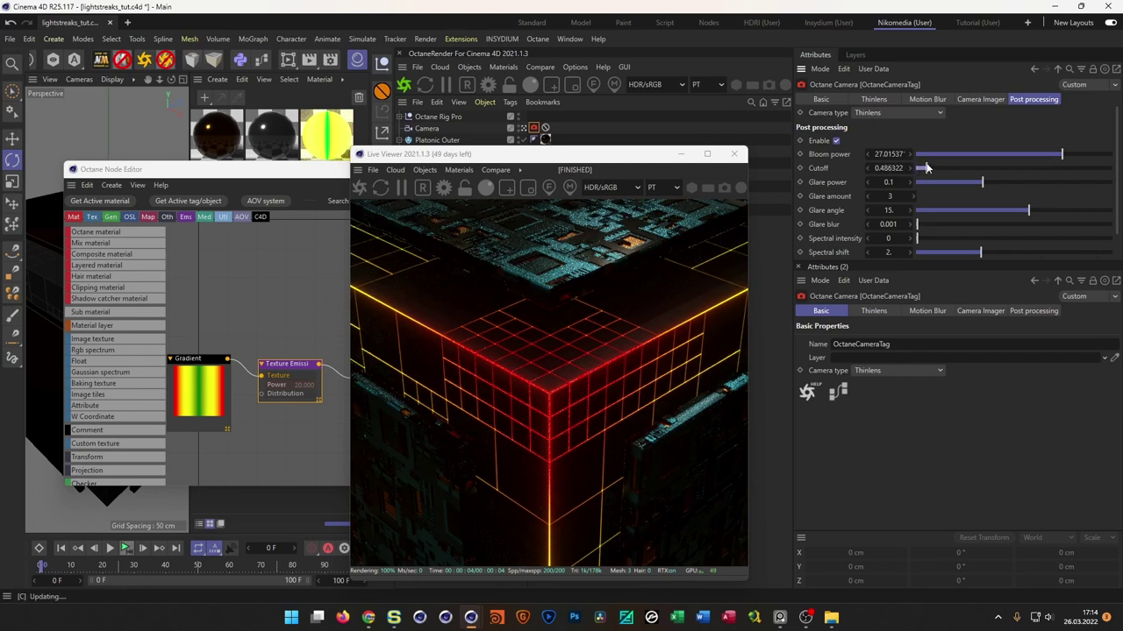
left_click_drag(1063, 153, 1068, 160)
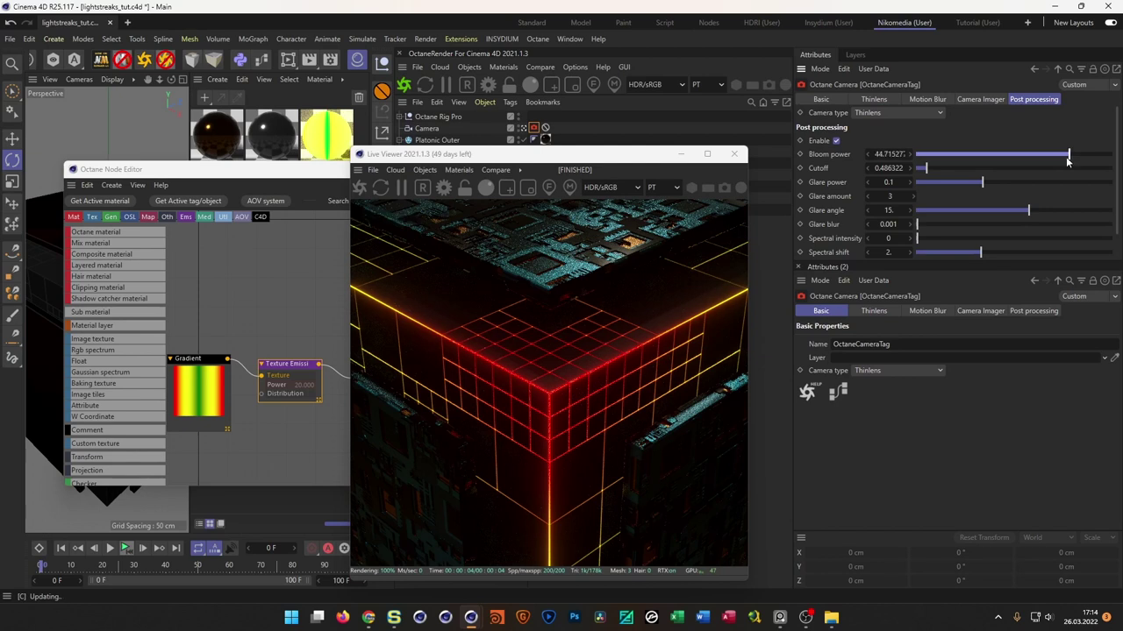
left_click_drag(638, 156, 988, 128)
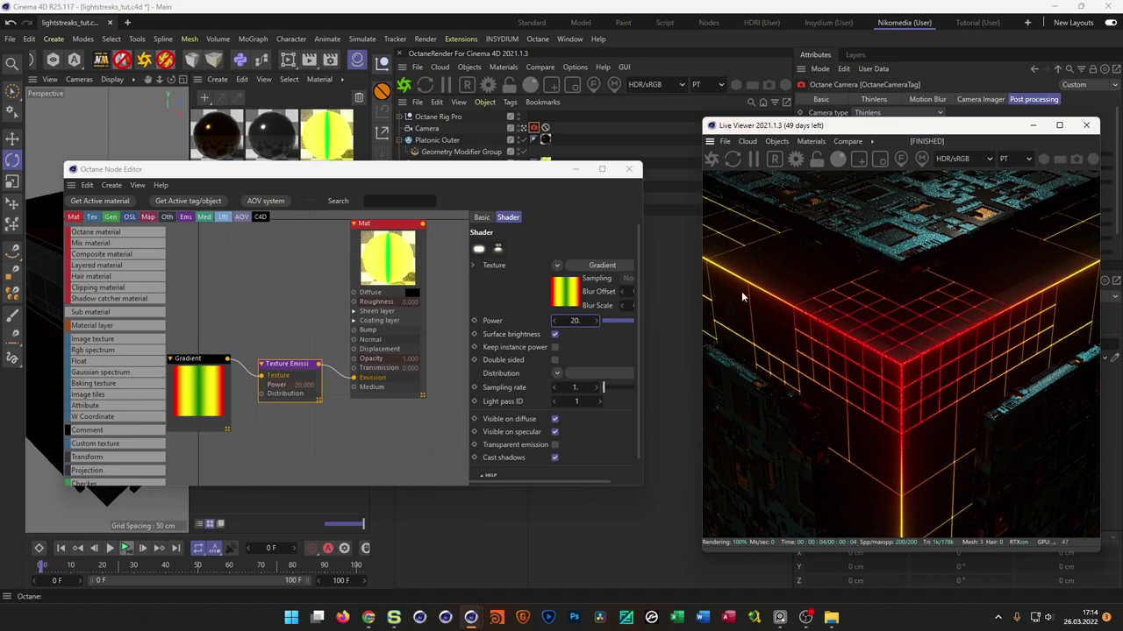
- Set the outer cube's Inset node to 22% in its geometry graph, then close it
left_click(629, 170)
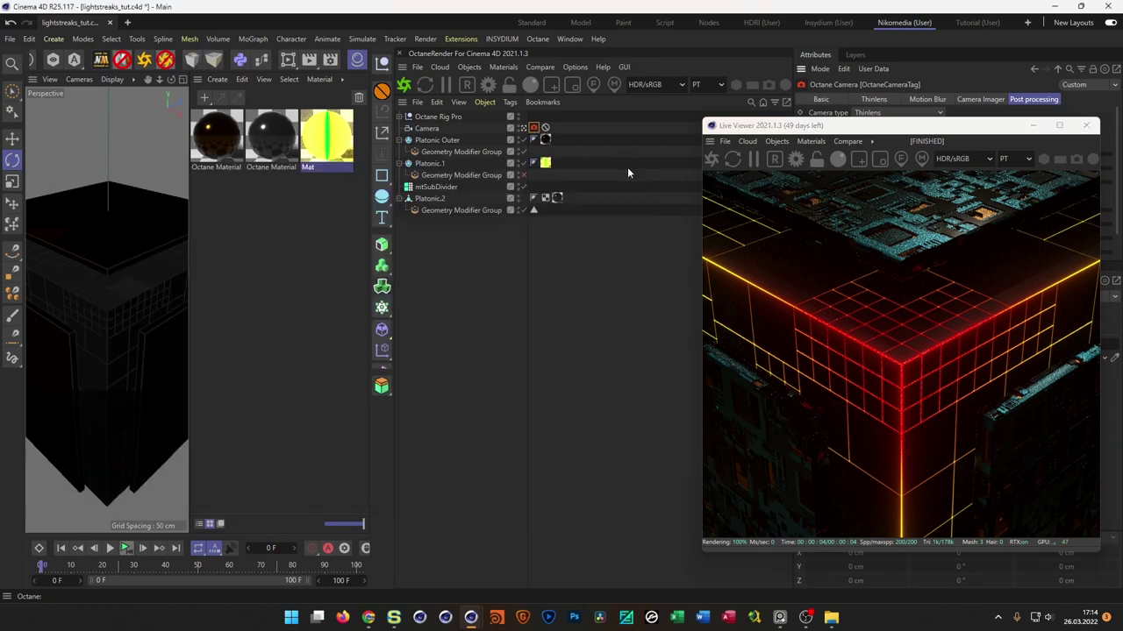
double_click(415, 153)
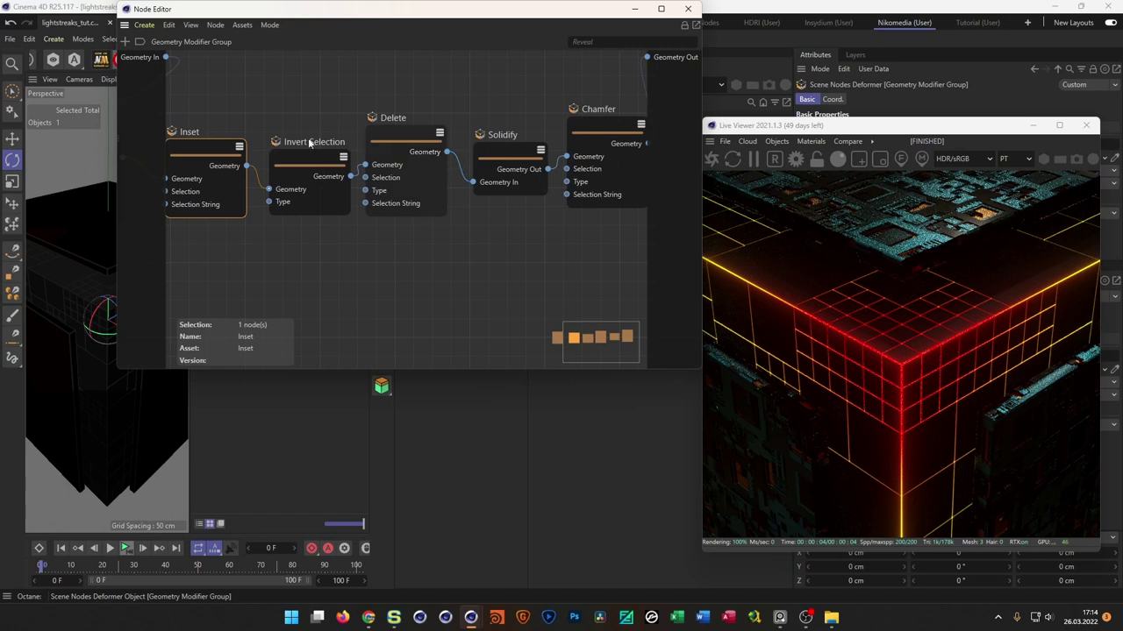
left_click(197, 147)
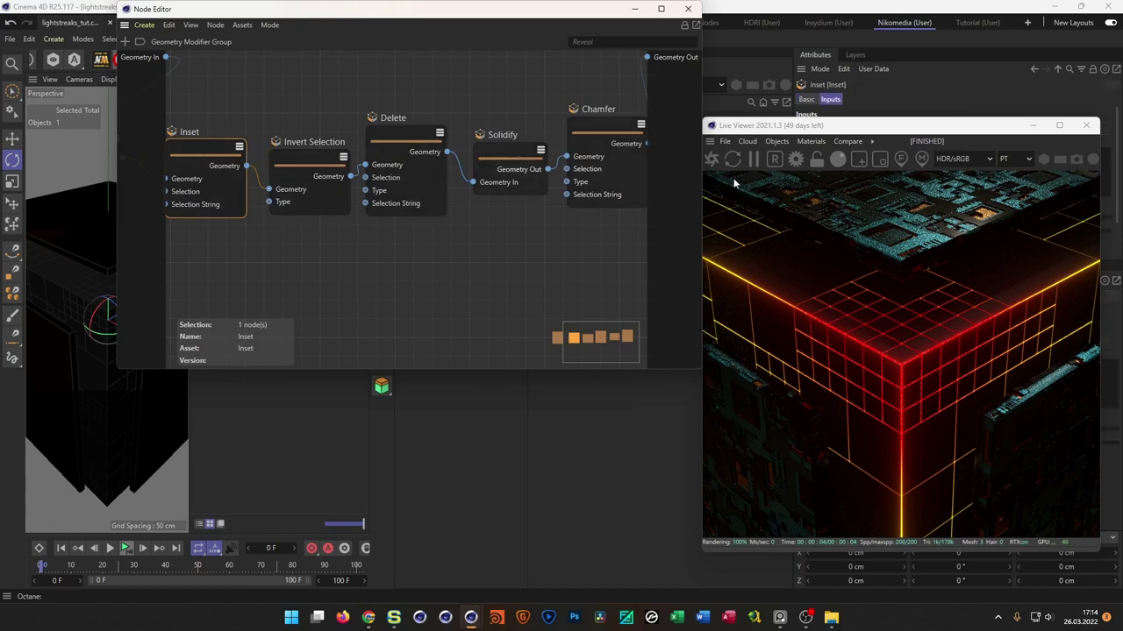
left_click_drag(907, 133, 451, 171)
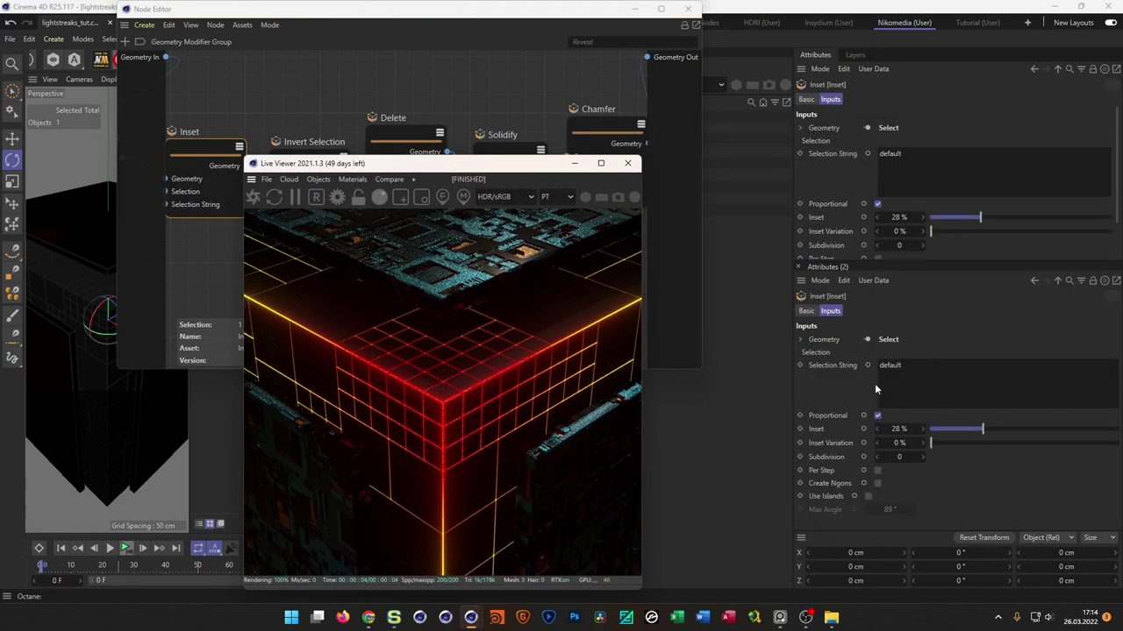
left_click_drag(899, 429, 896, 429)
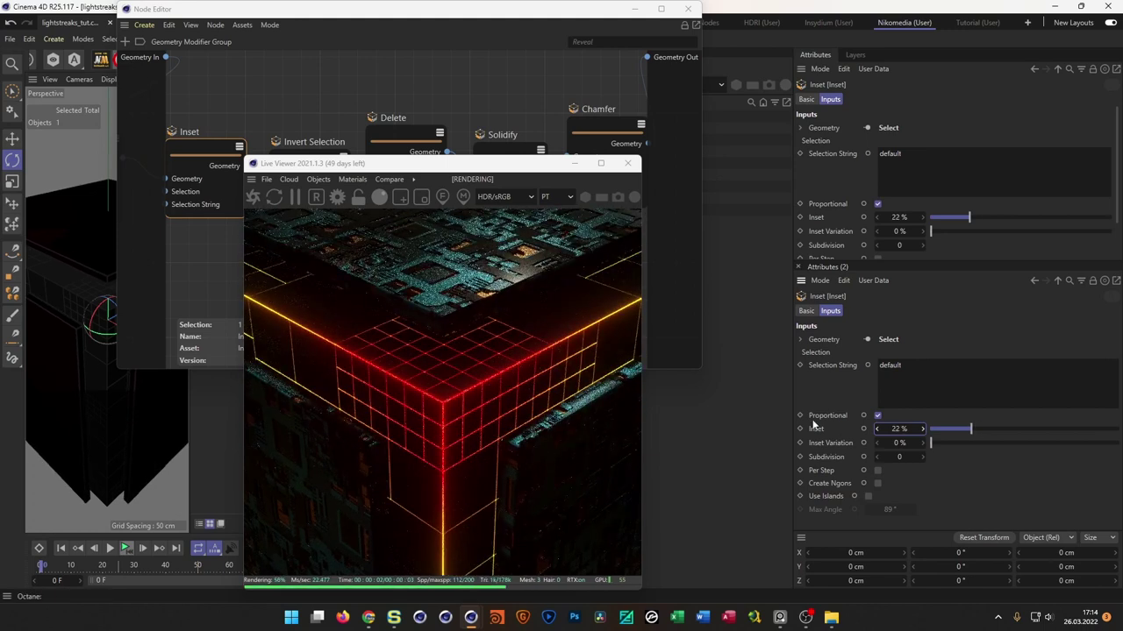
left_click_drag(522, 165, 919, 150)
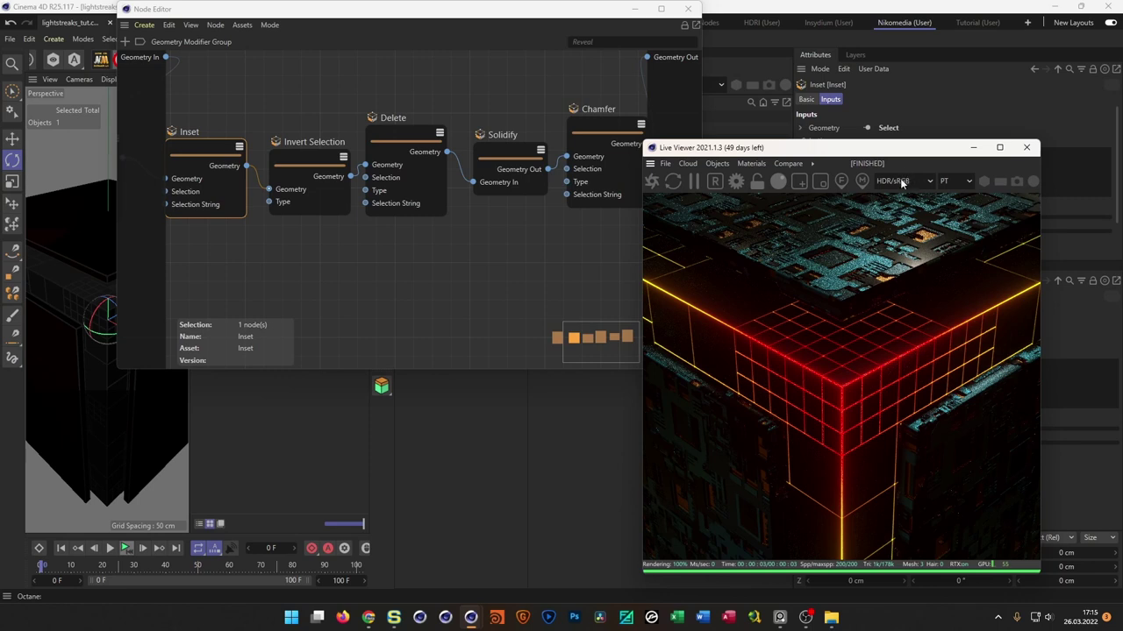
left_click_drag(915, 151, 951, 184)
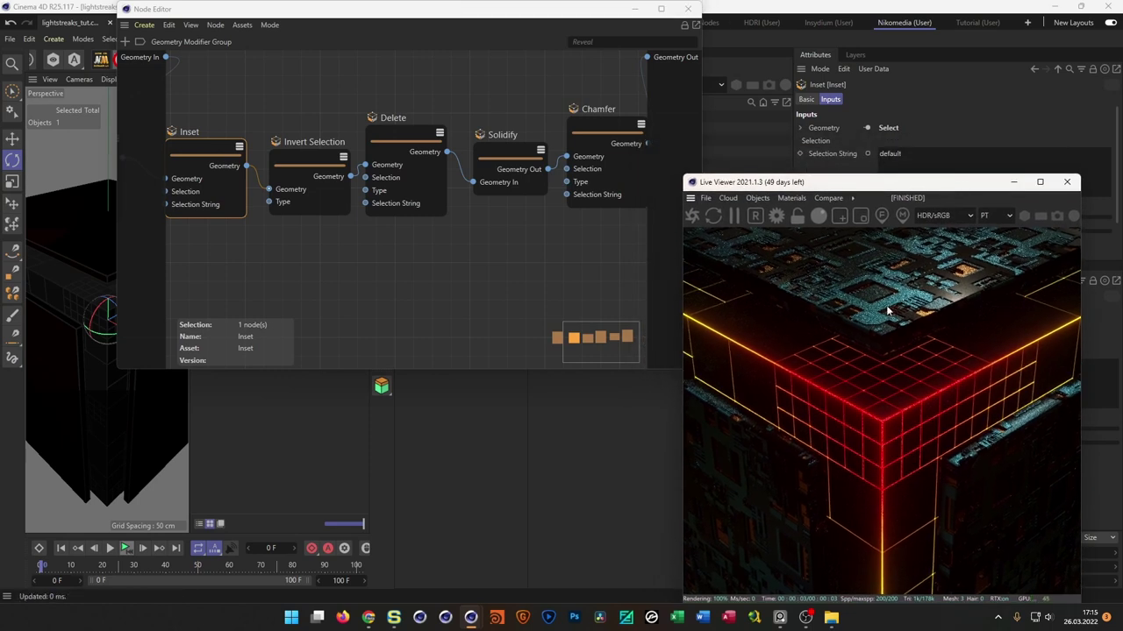
left_click(688, 8)
- Rotate the Octane Rig Pro HDRI environment to 159° on X
left_click_drag(885, 189, 344, 174)
left_click(443, 117)
left_click_drag(1070, 219, 1094, 226)
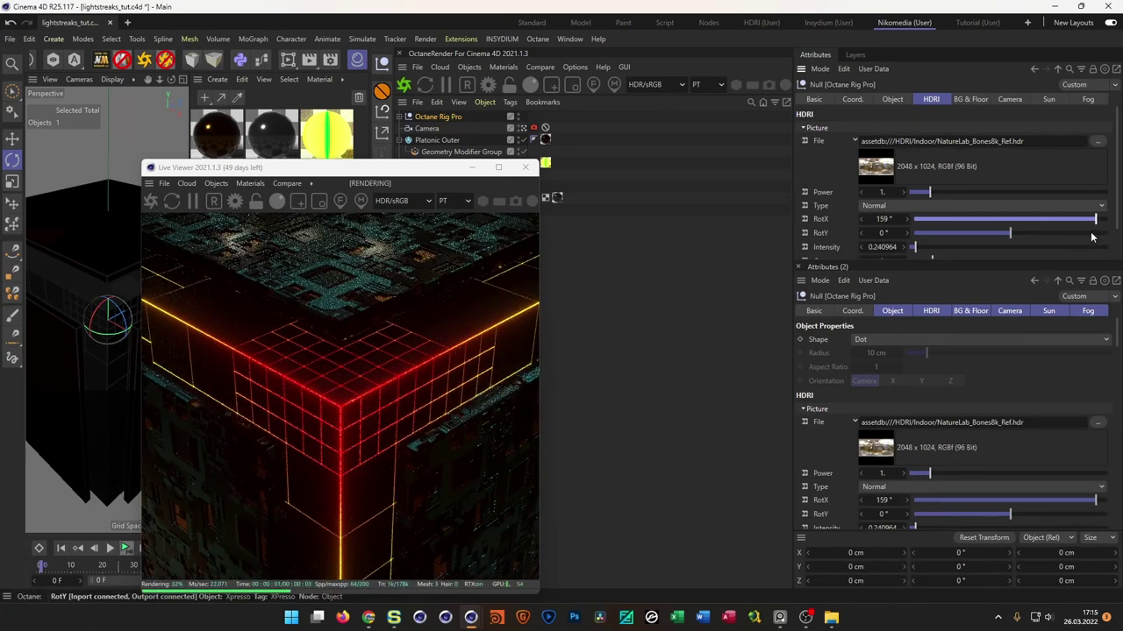
- Reset the HDRI Y rotation to 0° and set its X rotation to 58°
left_click_drag(1008, 233, 1106, 227)
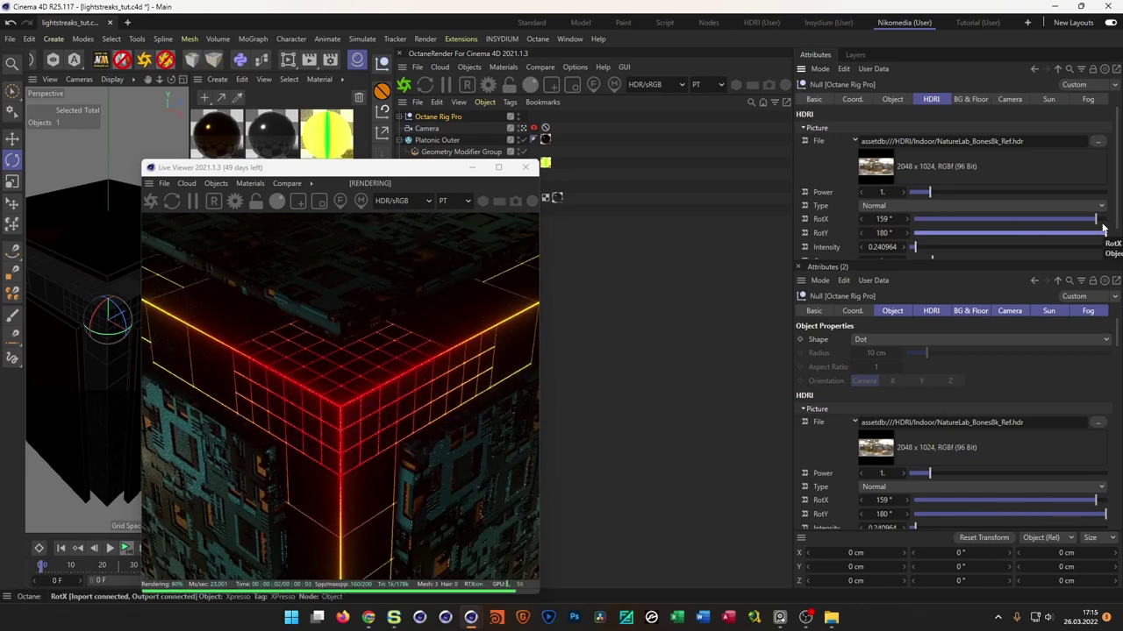
right_click(905, 234)
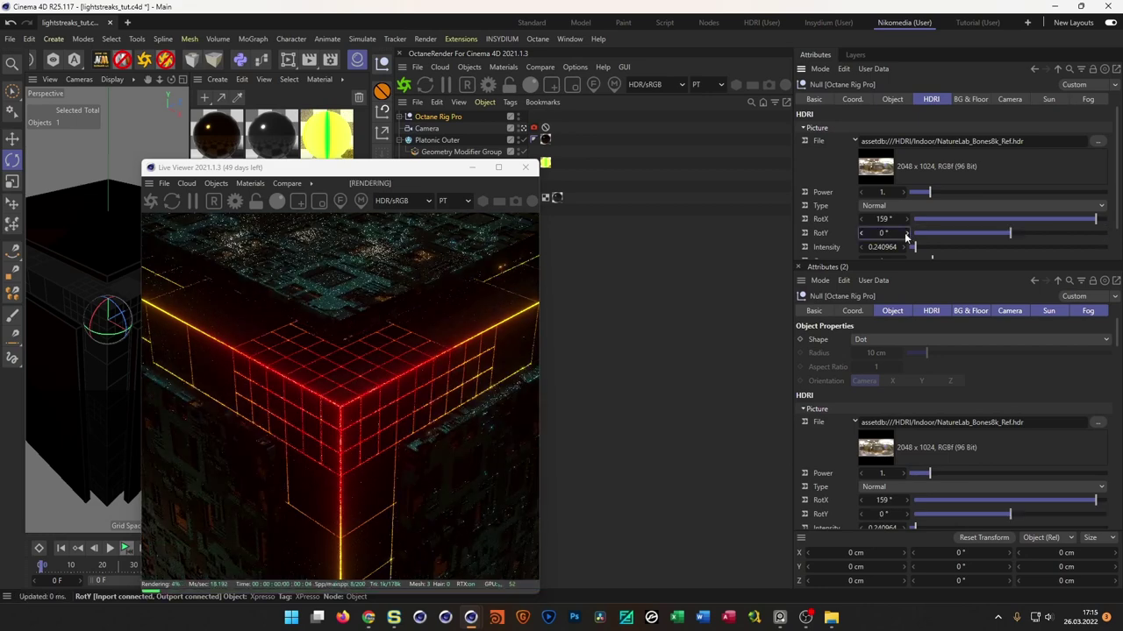
left_click(1084, 220)
left_click(1067, 223)
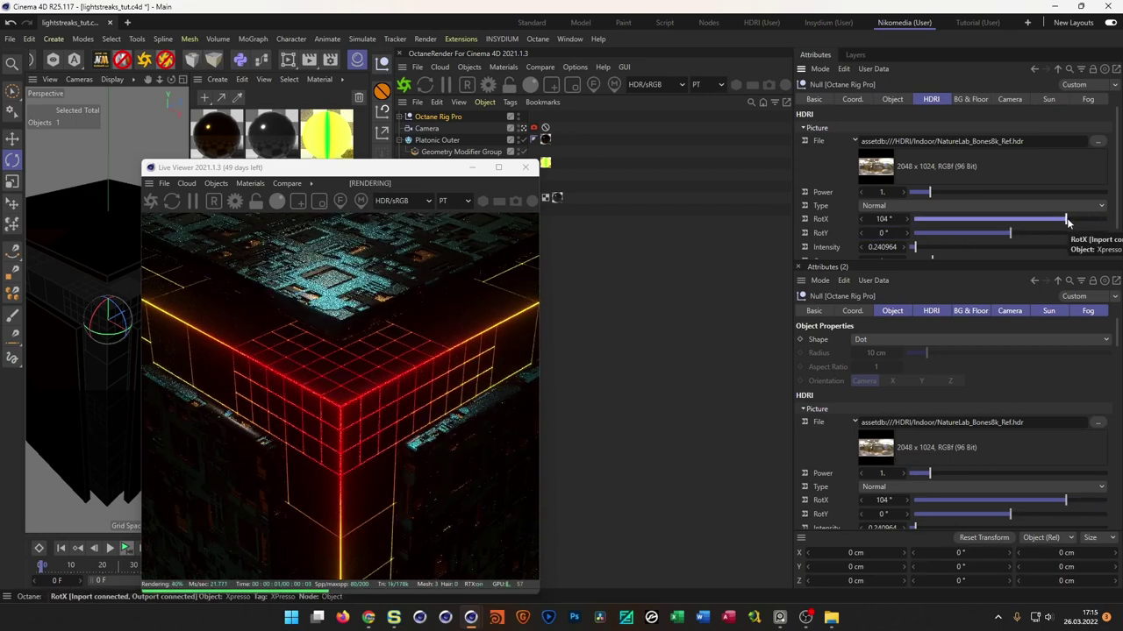
left_click(1046, 223)
left_click(1041, 223)
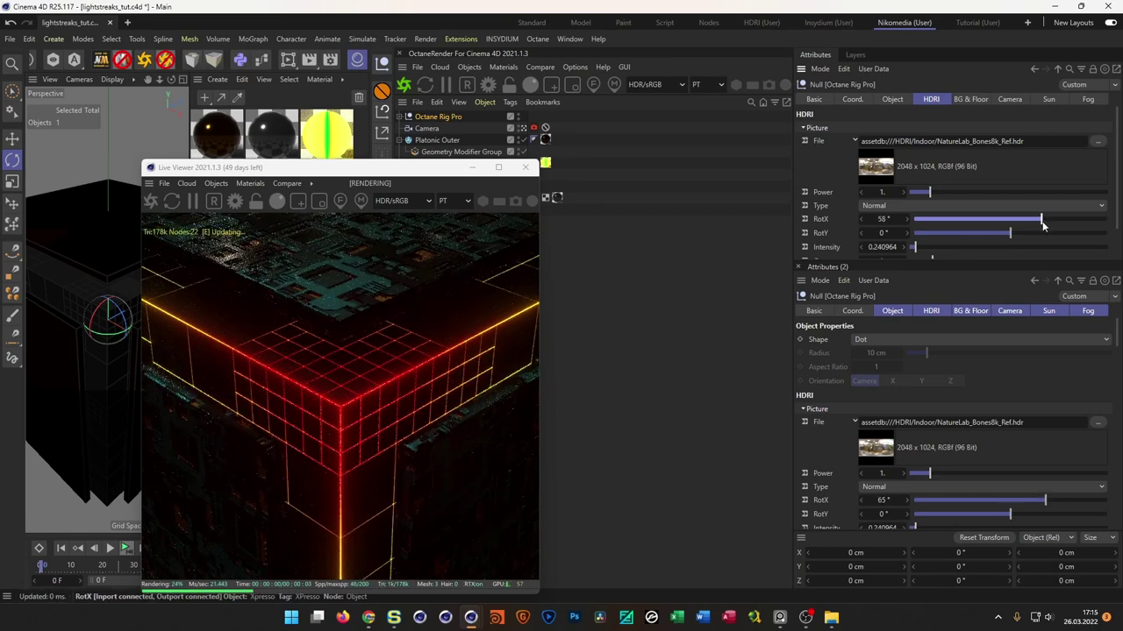
- Move the render preview aside and briefly inspect Platonic.1's geometry node graph
left_click_drag(441, 167, 963, 176)
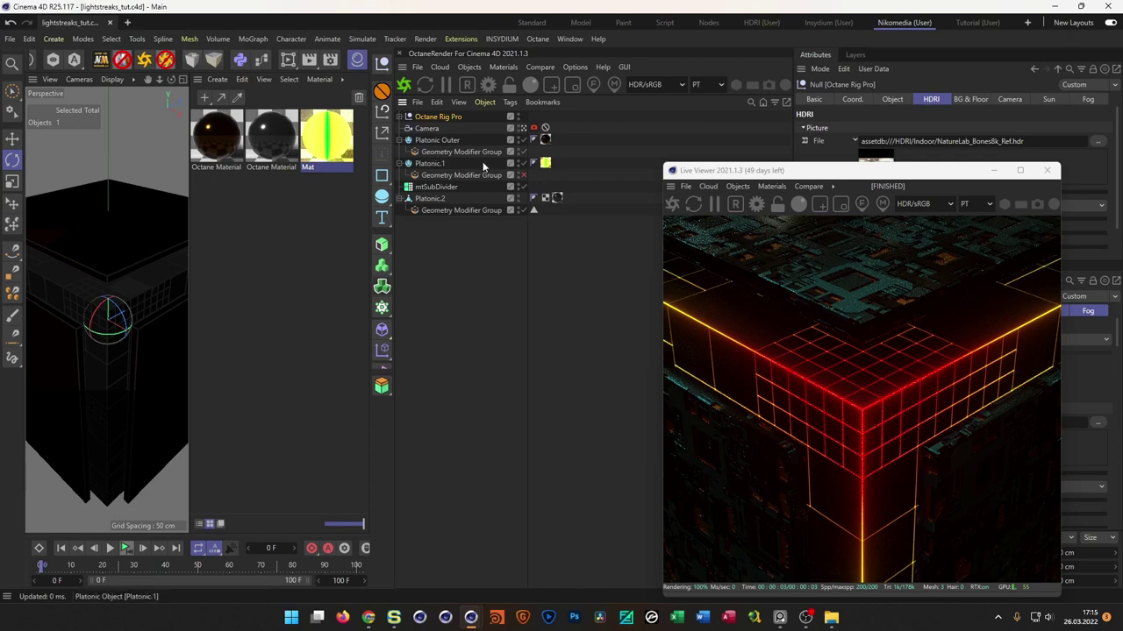
double_click(416, 175)
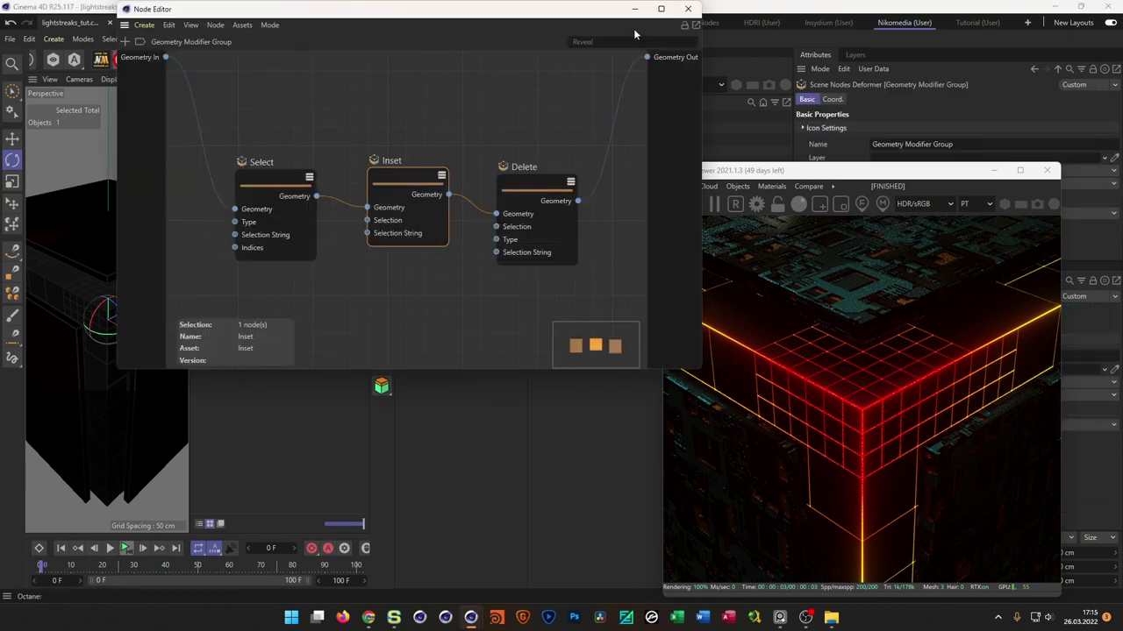
left_click(689, 10)
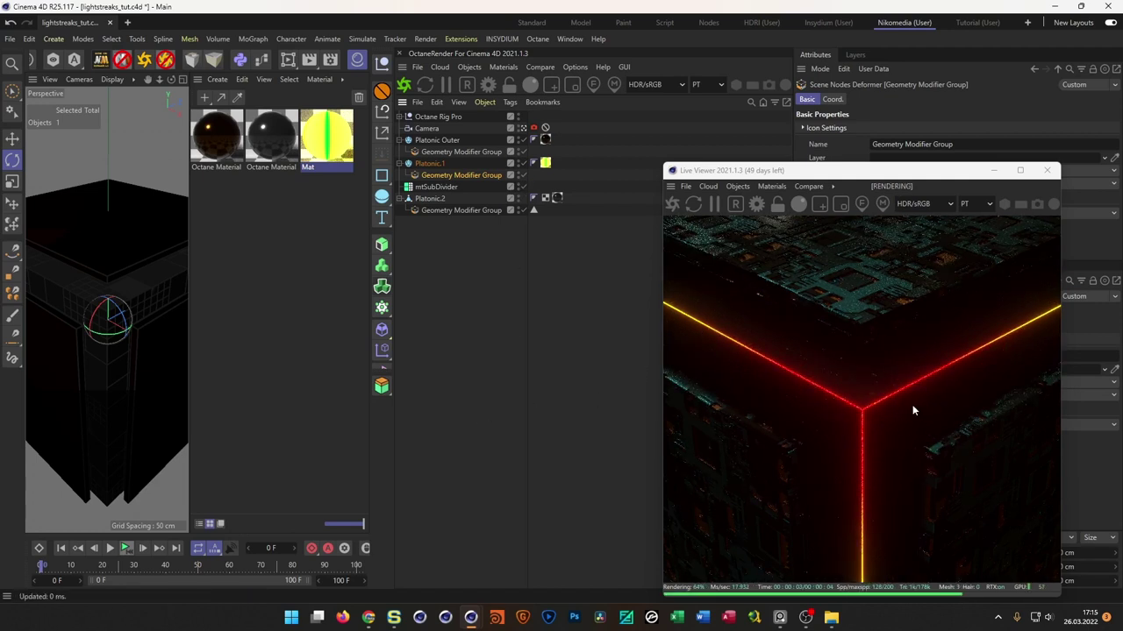
- Brighten the Octane Rig Pro HDRI intensity to about 1.81 and reposition the Live Viewer
left_click_drag(907, 172, 521, 178)
left_click(454, 119)
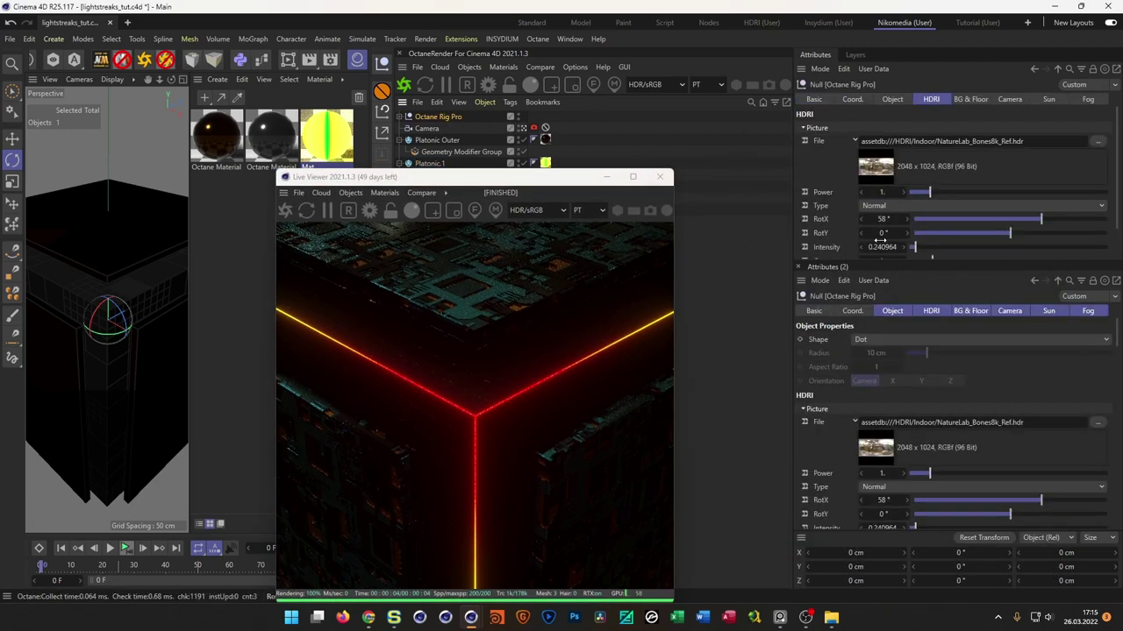
left_click_drag(926, 250, 942, 249)
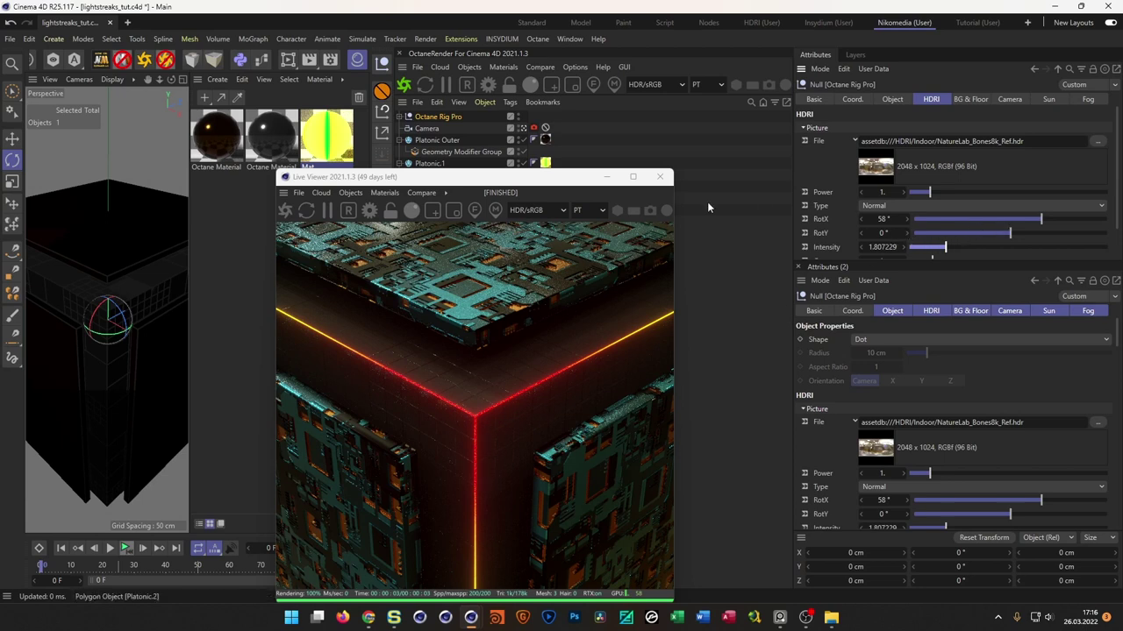
left_click_drag(571, 178, 578, 218)
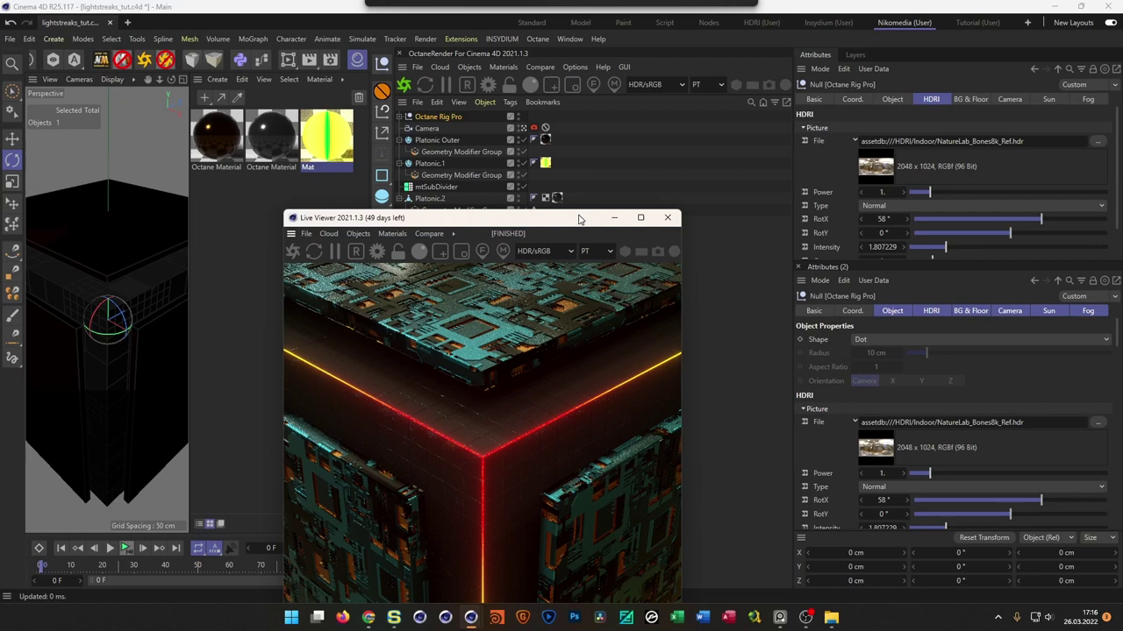
- Disable Platonic.1's geometry modifier group and set HDRI intensity to 1
left_click(523, 175)
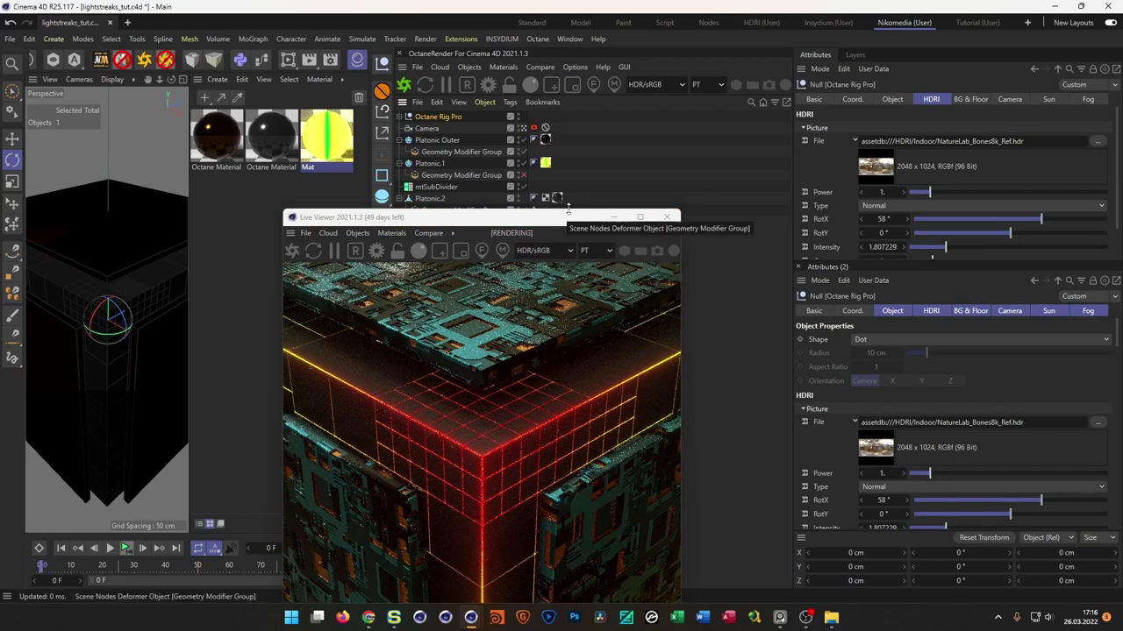
left_click(884, 246)
type("1")
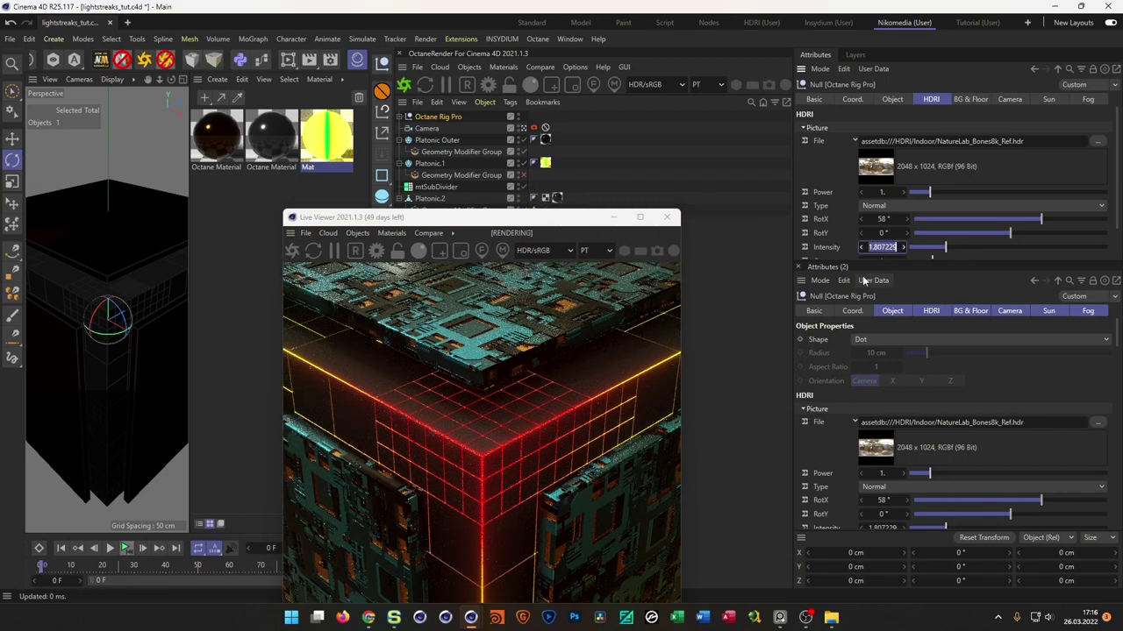
key("Return")
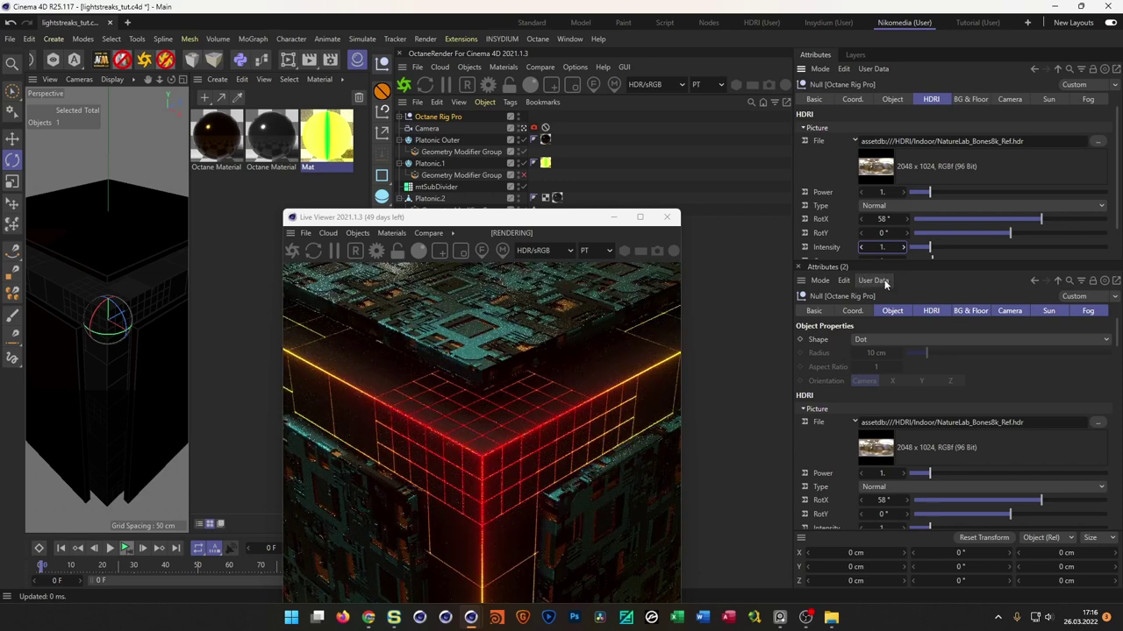
- Lower the HDRI intensity to about 0.41, keeping gamma unchanged, and move the Live Viewer aside
left_click_drag(915, 261, 915, 334)
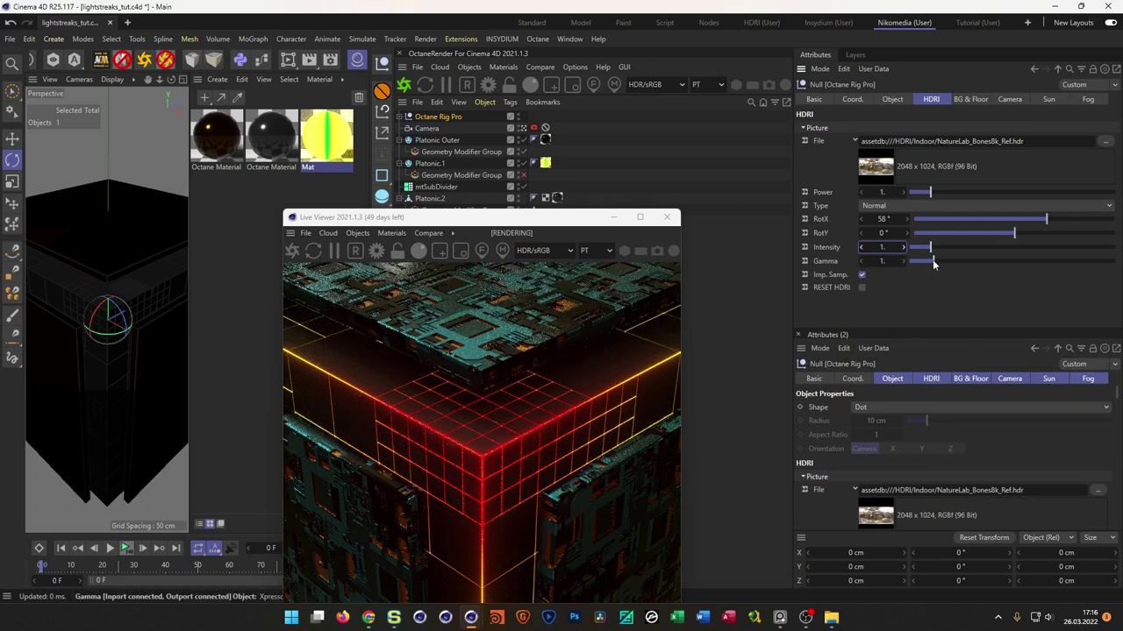
left_click_drag(939, 260, 936, 263)
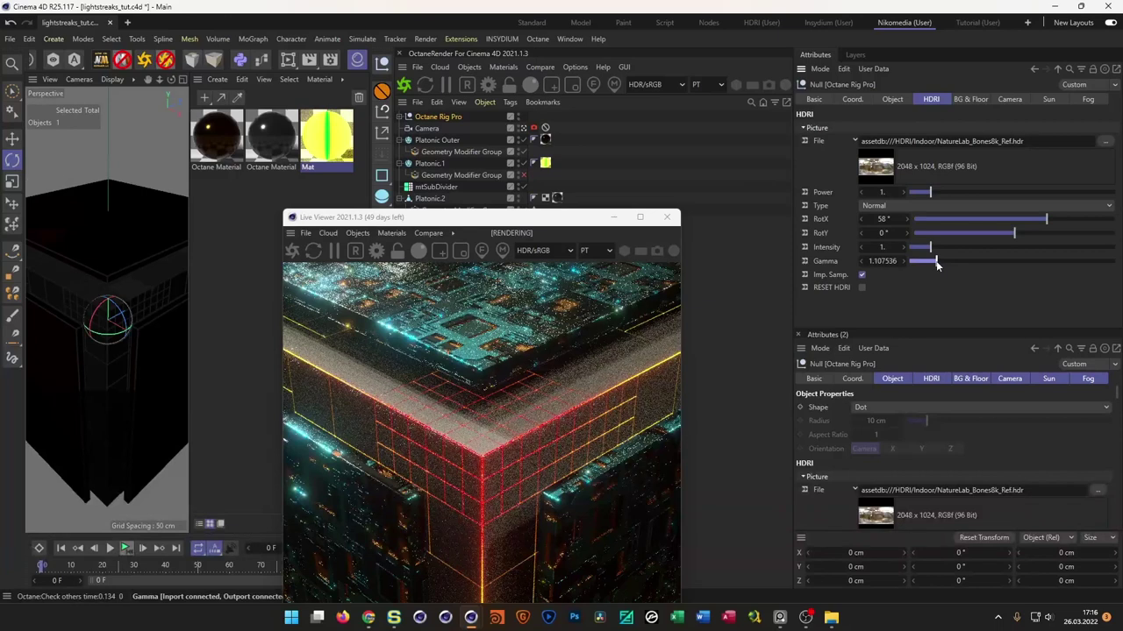
key("ctrl+z")
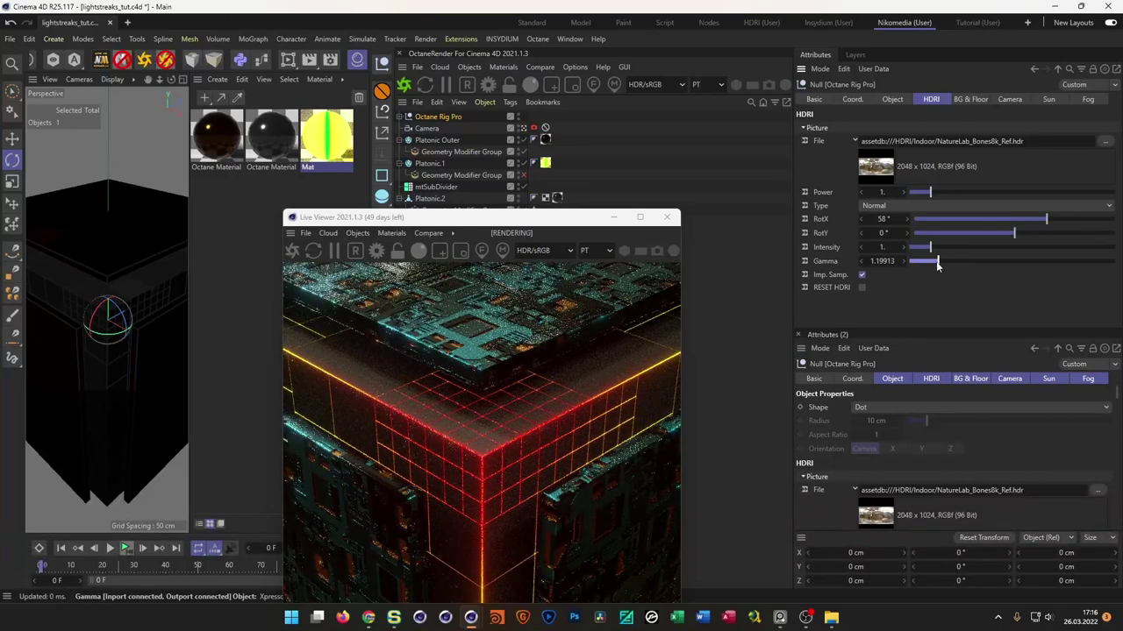
left_click_drag(918, 250, 921, 251)
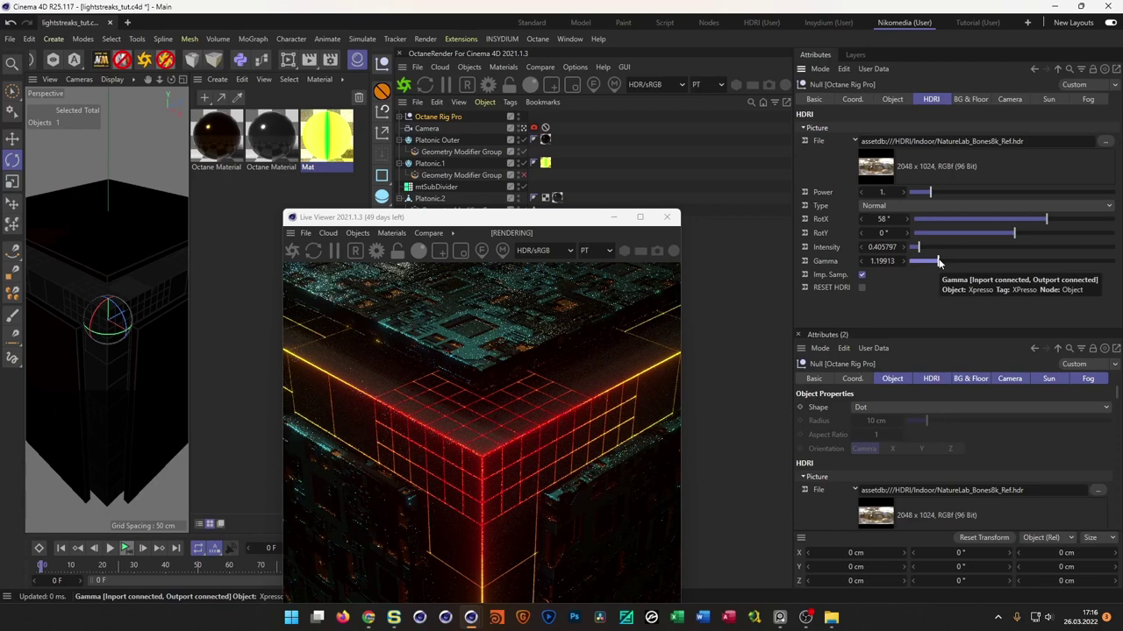
left_click_drag(554, 221, 943, 119)
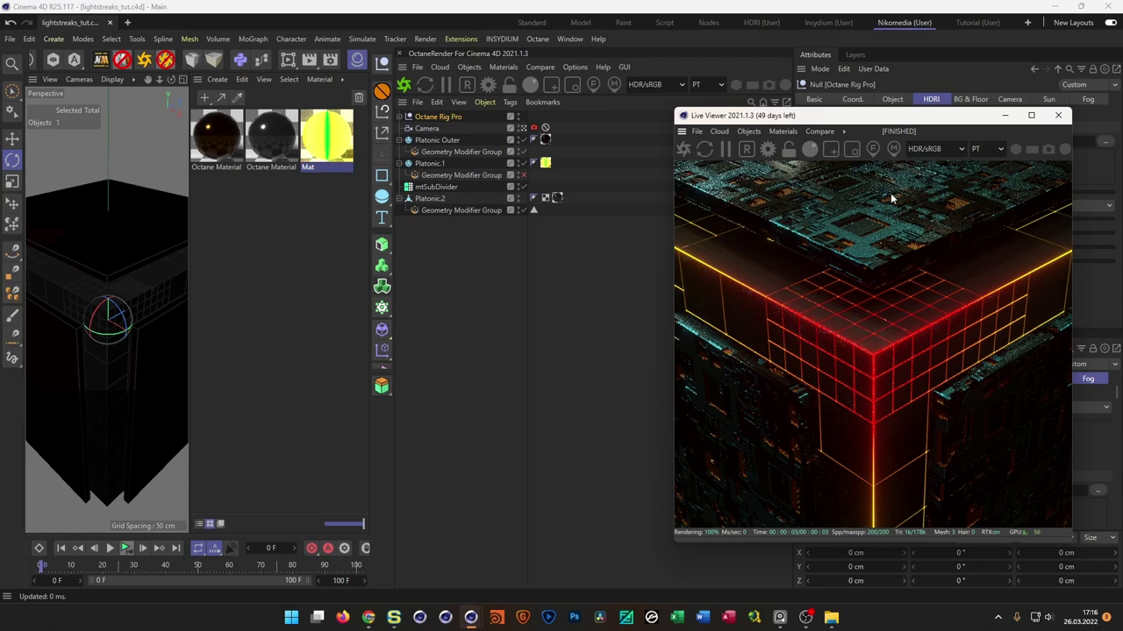
left_click_drag(898, 125, 913, 191)
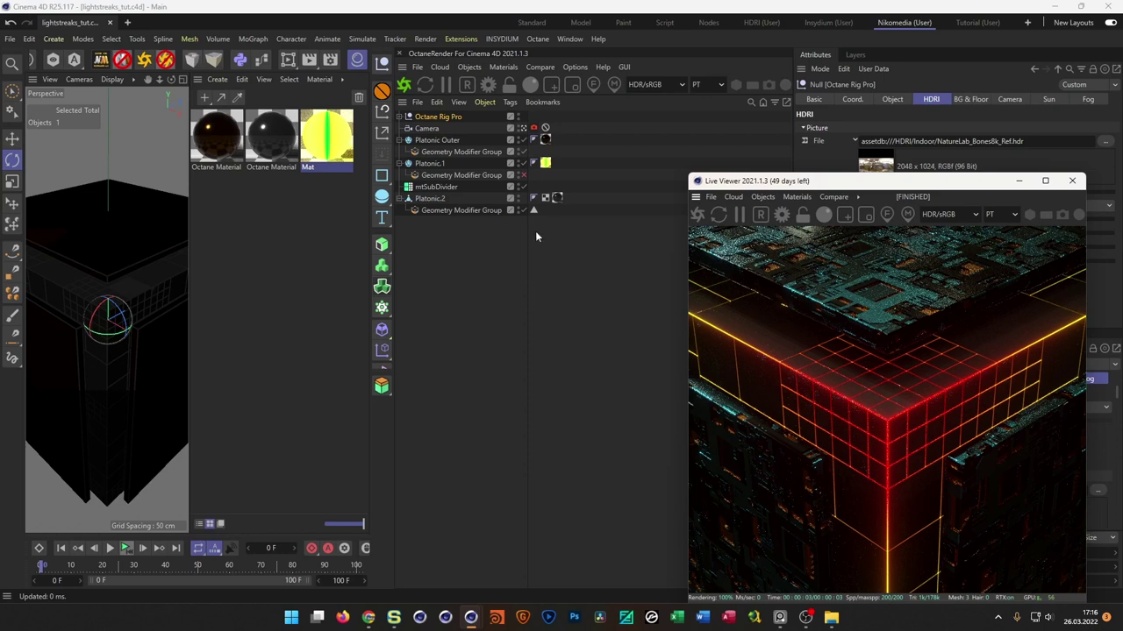
- Open the first Octane Material in the Node Editor and tidy the Colorizer node's position
left_click(221, 133)
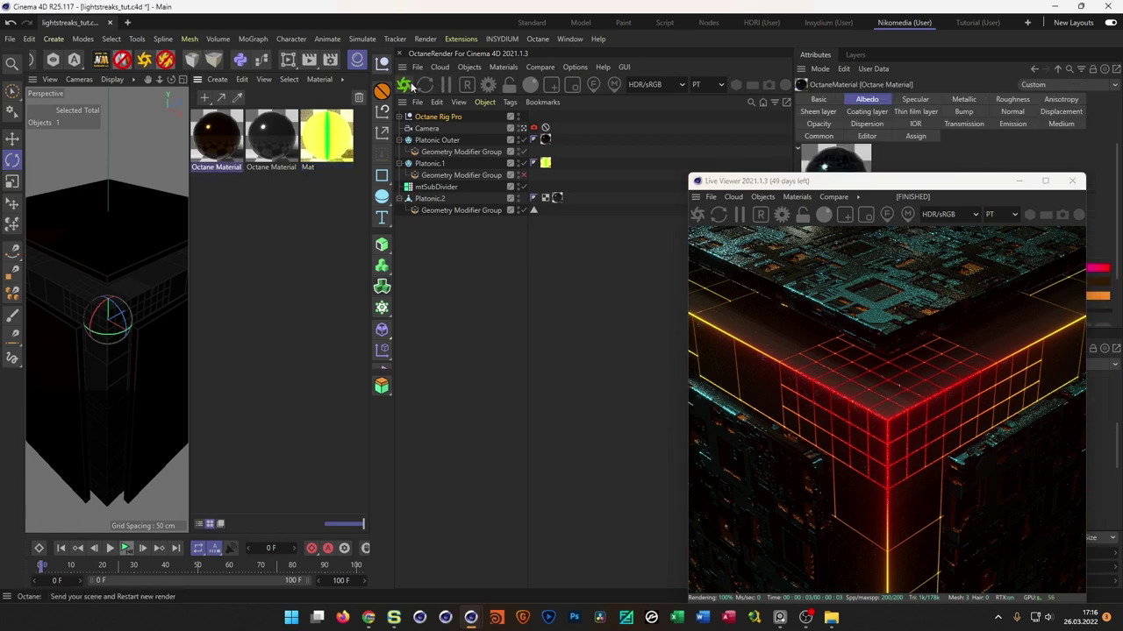
left_click(262, 62)
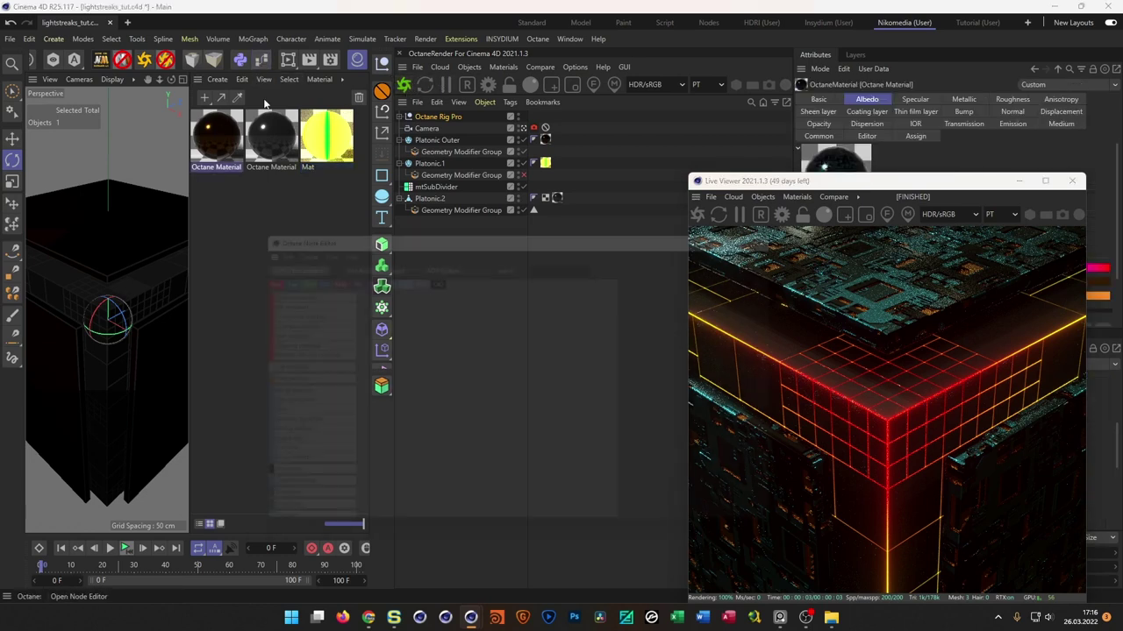
left_click_drag(368, 222, 203, 171)
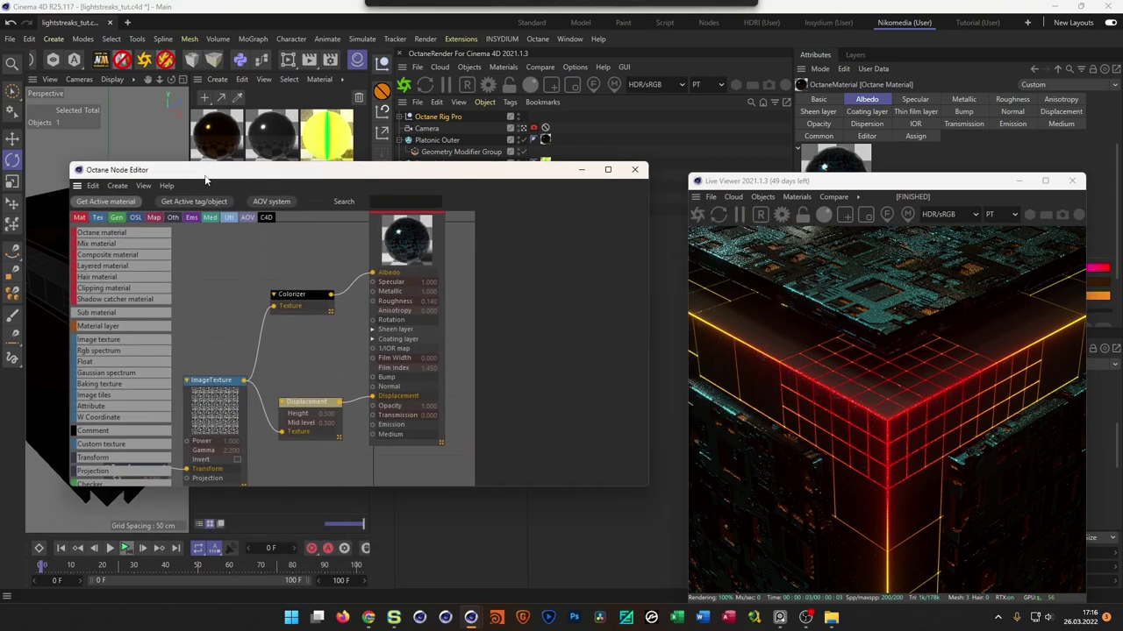
left_click_drag(292, 301, 279, 270)
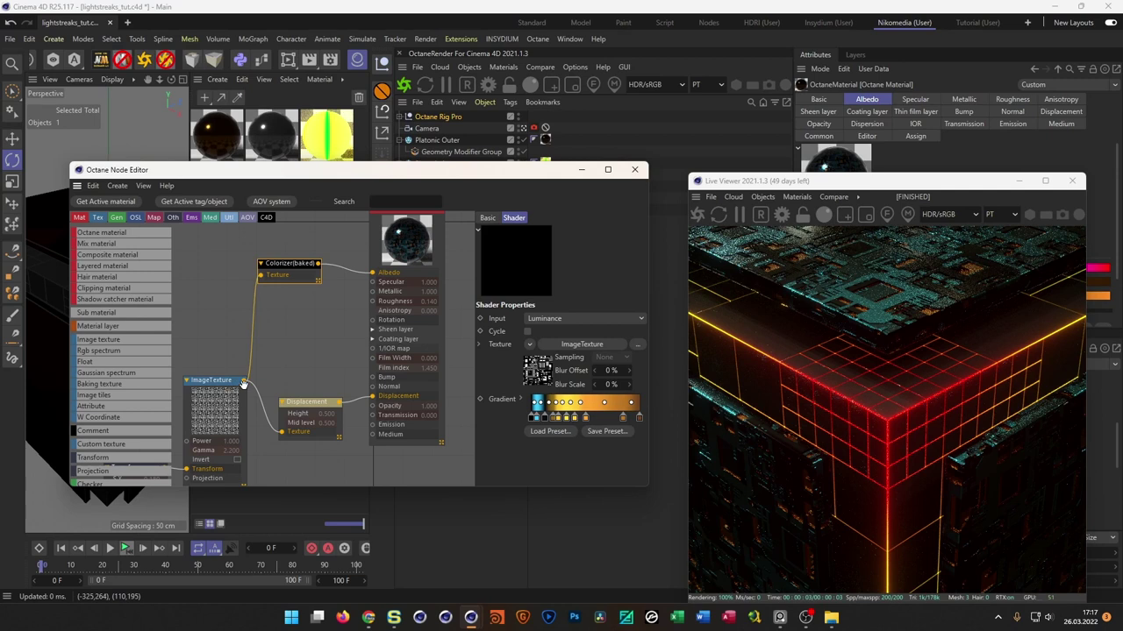
- Rewire the ImageTexture output from Metallic into the material's Roughness input
left_click_drag(244, 384, 371, 295)
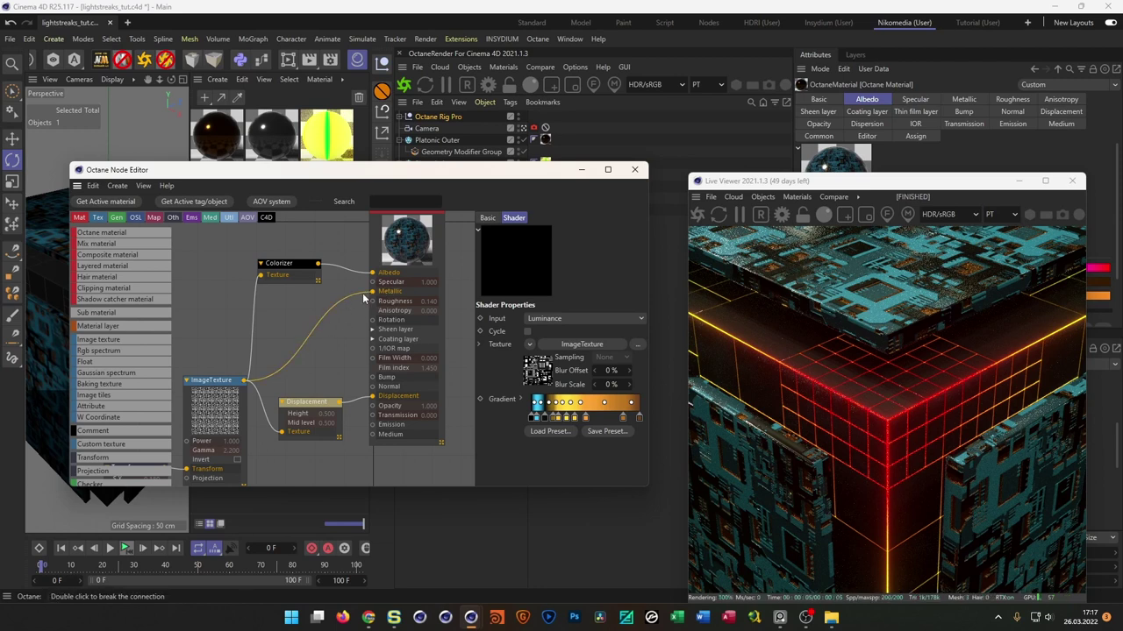
double_click(301, 338)
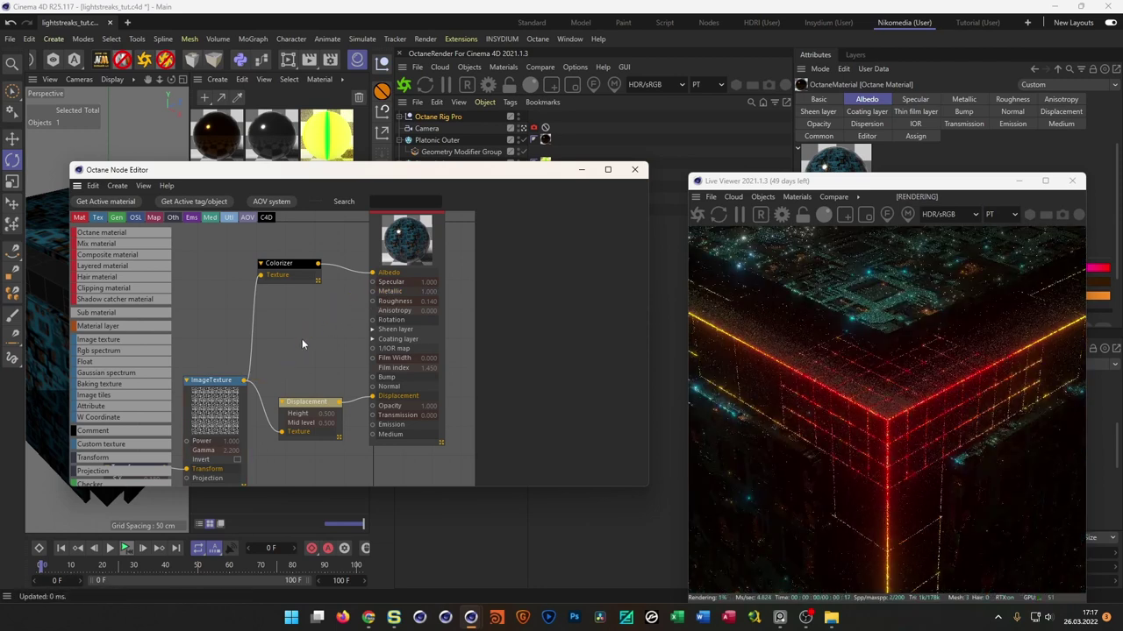
left_click_drag(247, 382, 374, 306)
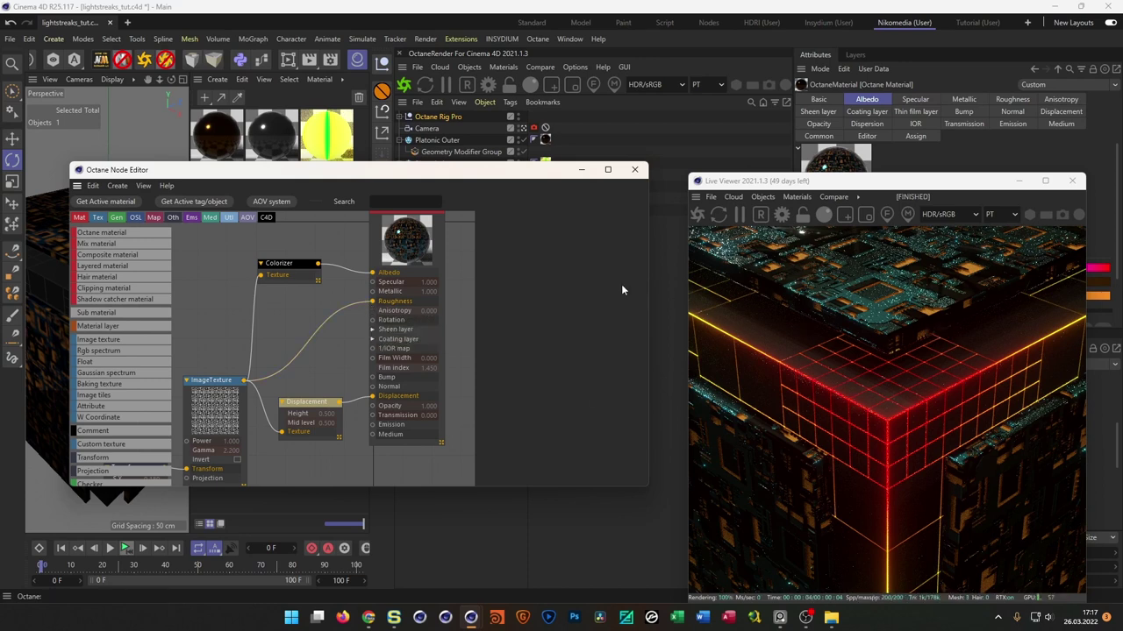
left_click_drag(865, 185, 537, 158)
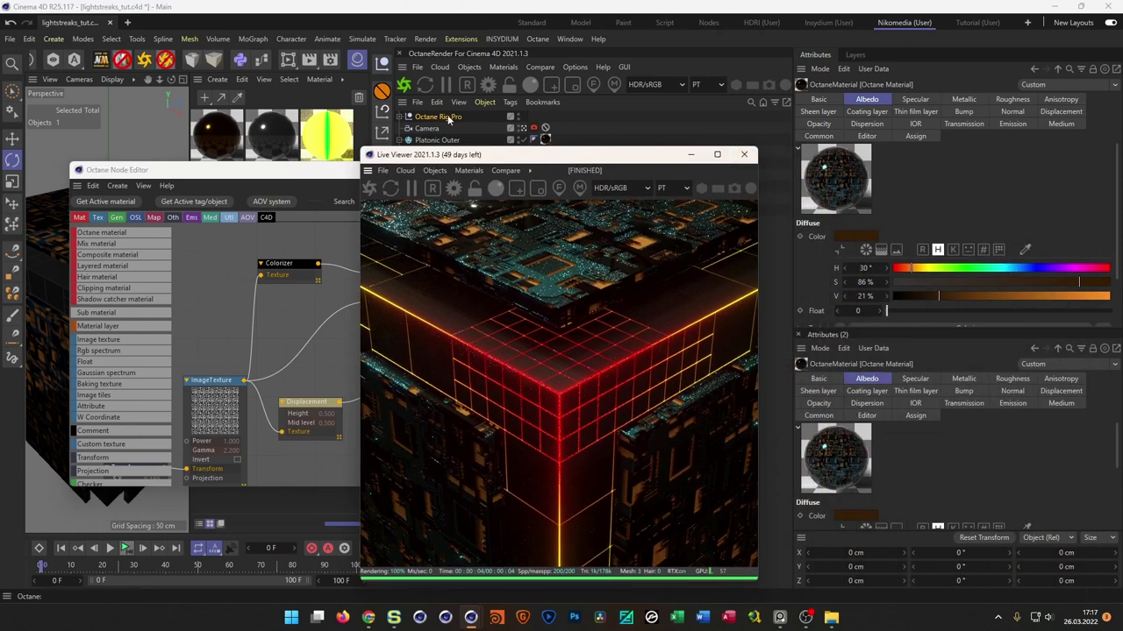
- Set the Octane Rig Pro HDRI gamma to 1, then to 1.2
left_click(437, 117)
left_click(885, 262)
type("1")
key("Return")
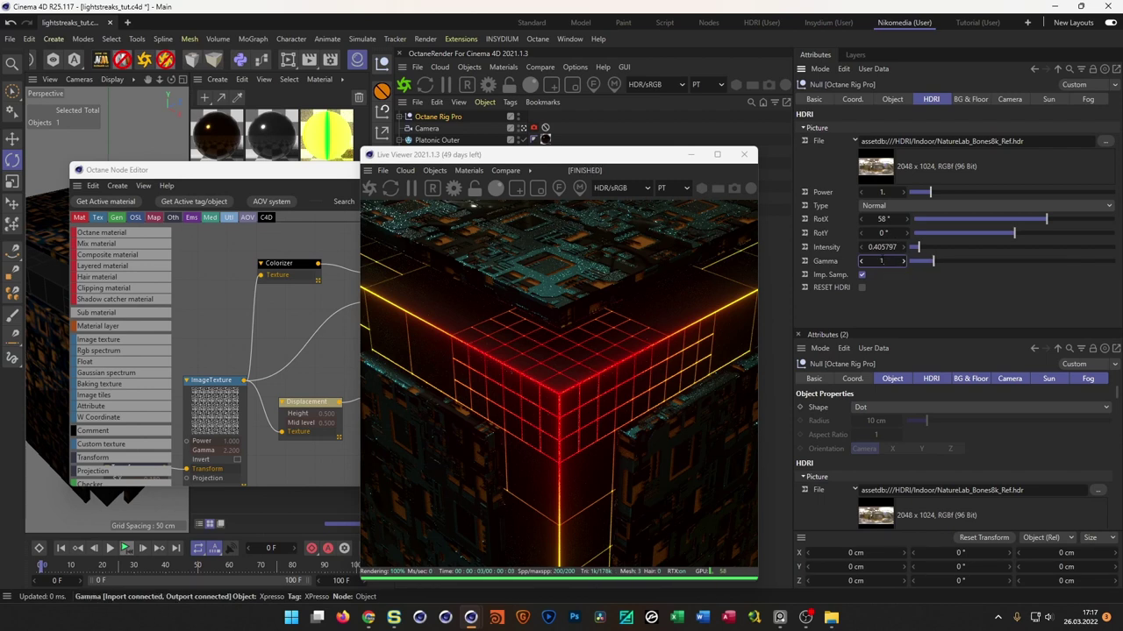
type("2")
key("Return")
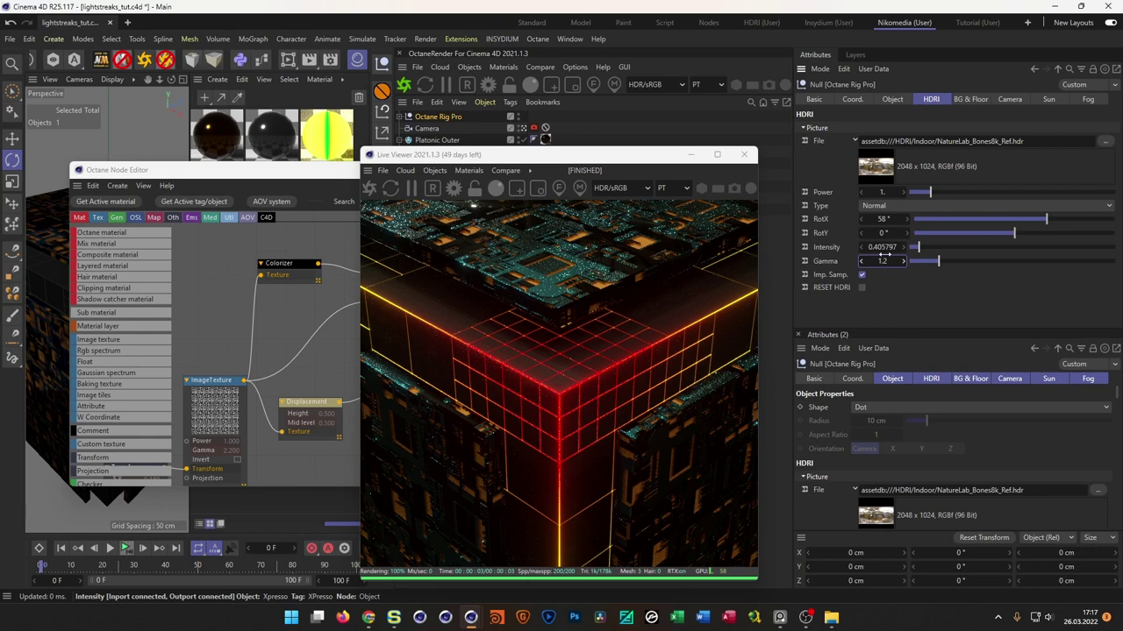
- Set both HDRI gamma and HDRI intensity to 0.5
double_click(882, 247)
type("1")
key("Return")
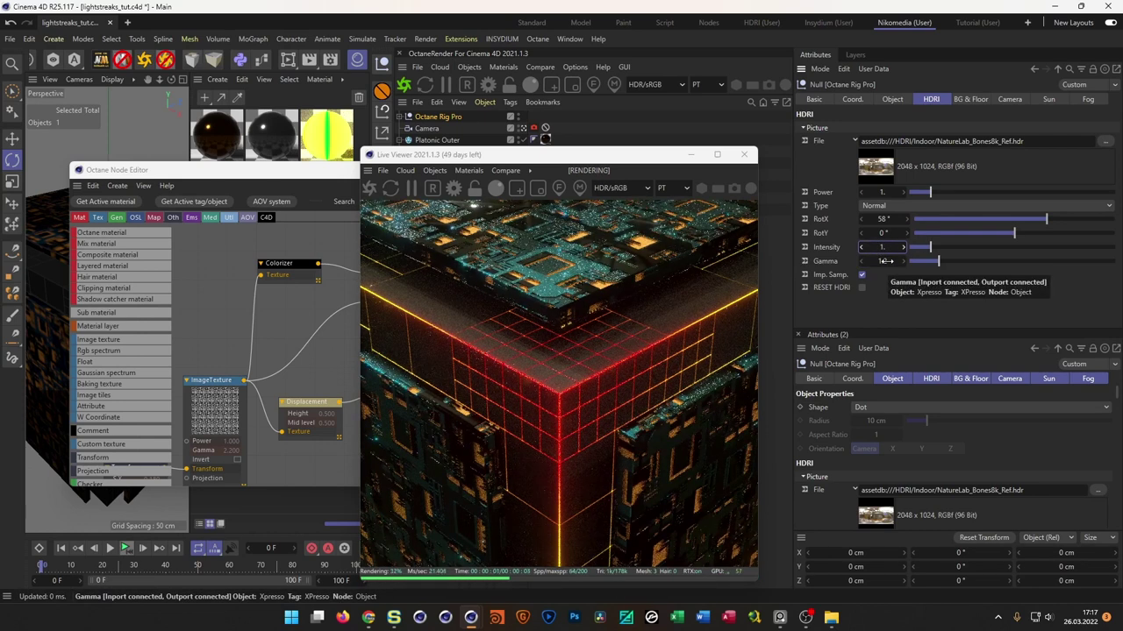
left_click_drag(886, 261, 884, 263)
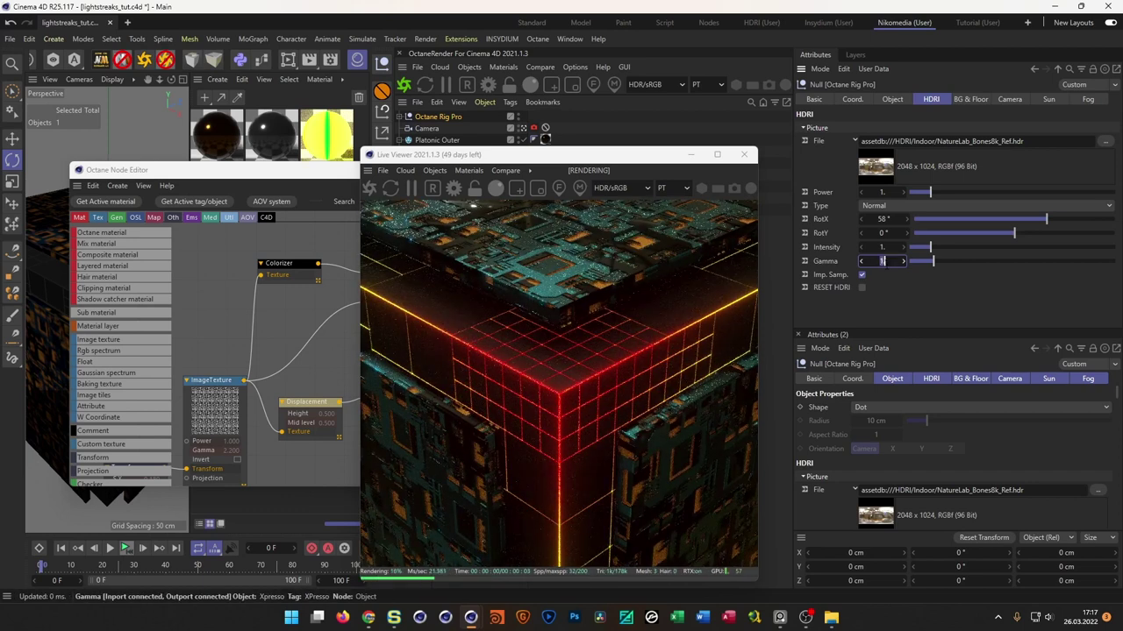
type("0.5")
key("Return")
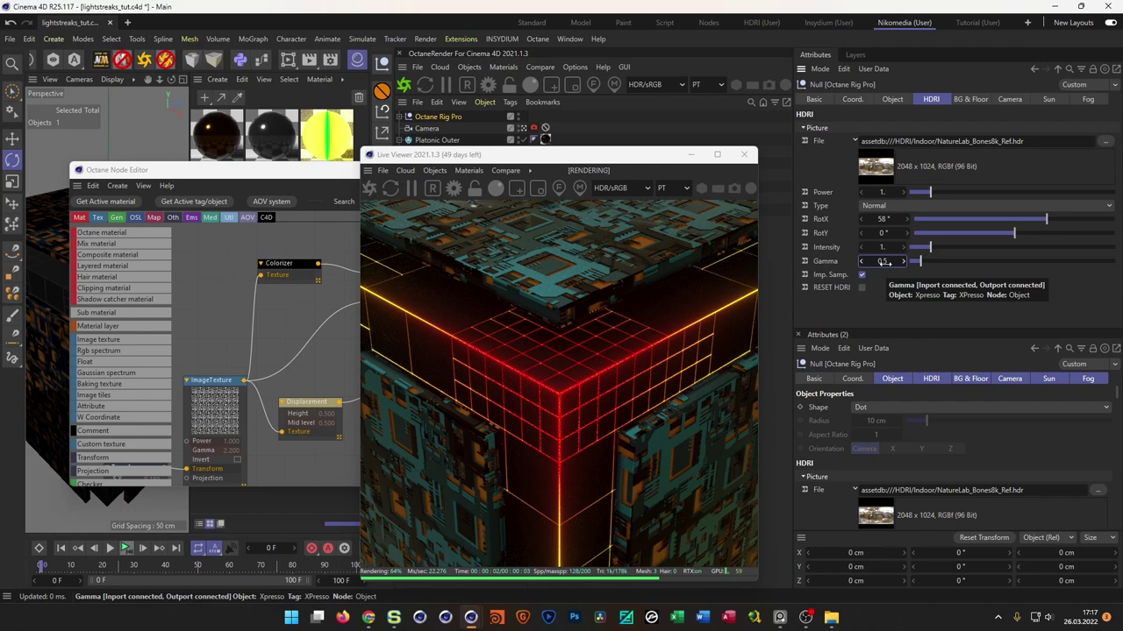
left_click(885, 246)
type("0.5")
key("Return")
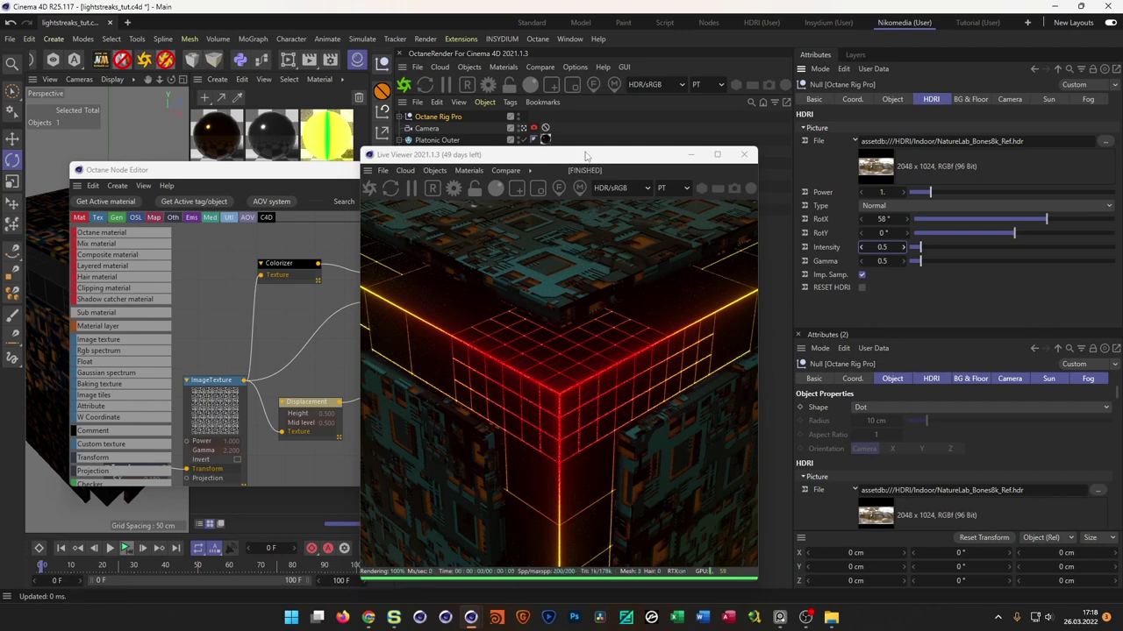
- Disconnect the ImageTexture from Roughness and Metallic so Metallic falls back to 1.000
left_click_drag(588, 156, 901, 160)
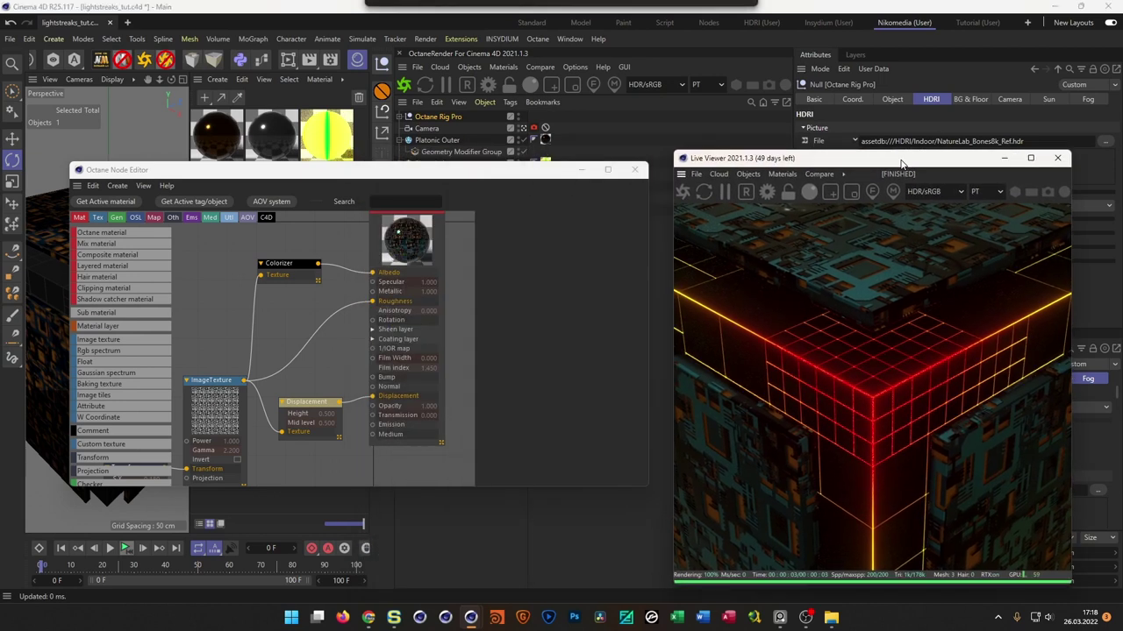
left_click(372, 304)
left_click_drag(373, 306, 363, 306)
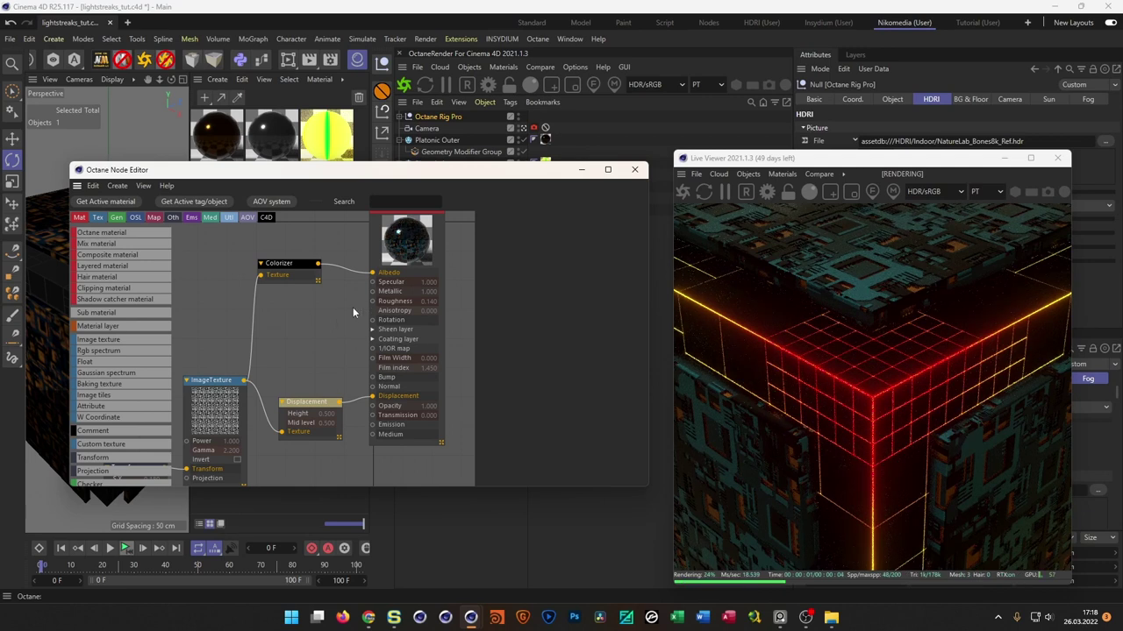
left_click(429, 301)
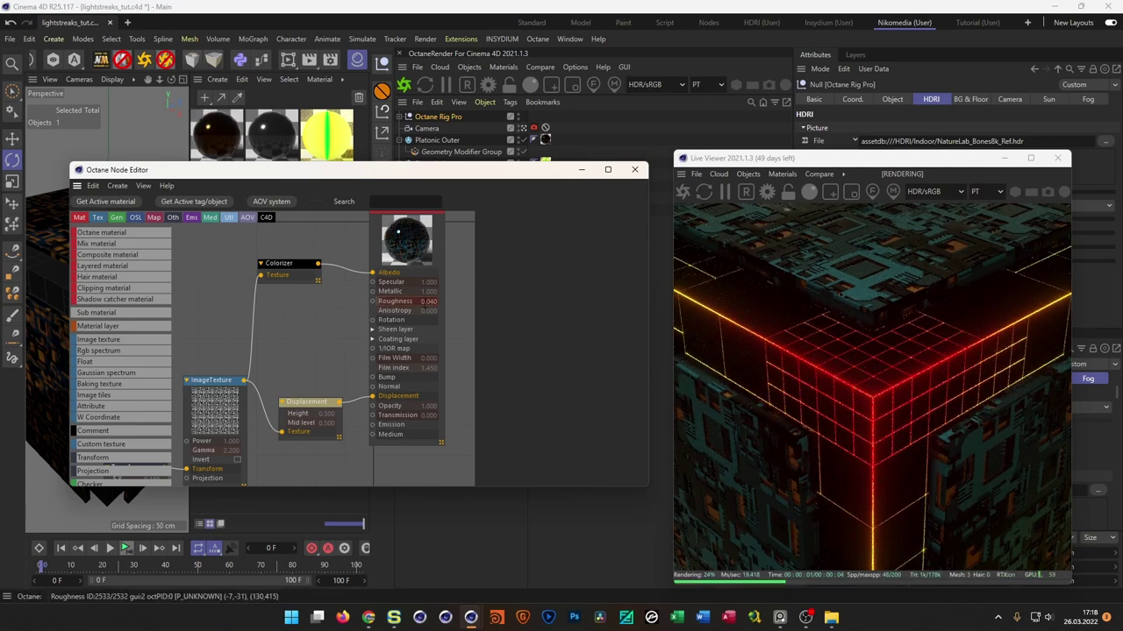
left_click(283, 263)
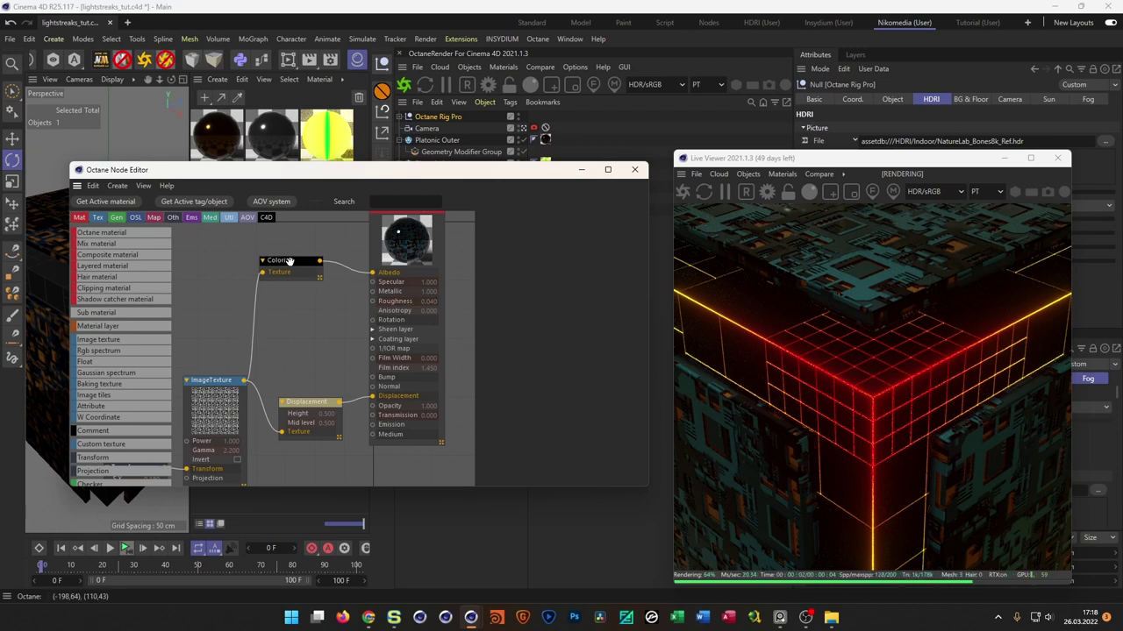
left_click_drag(245, 381, 371, 296)
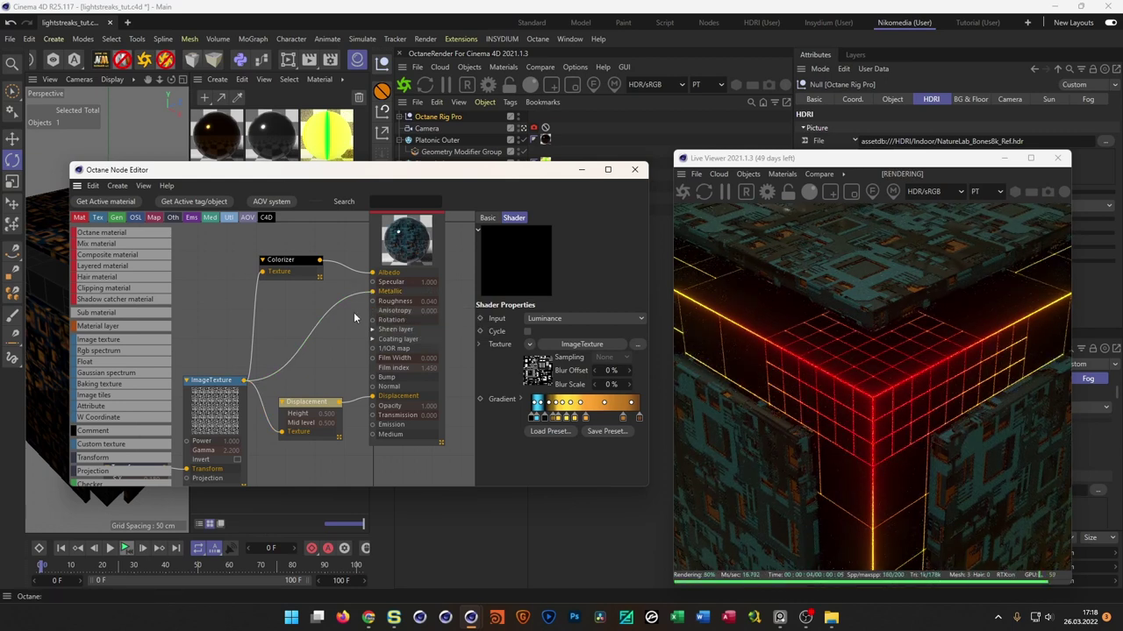
left_click(357, 295)
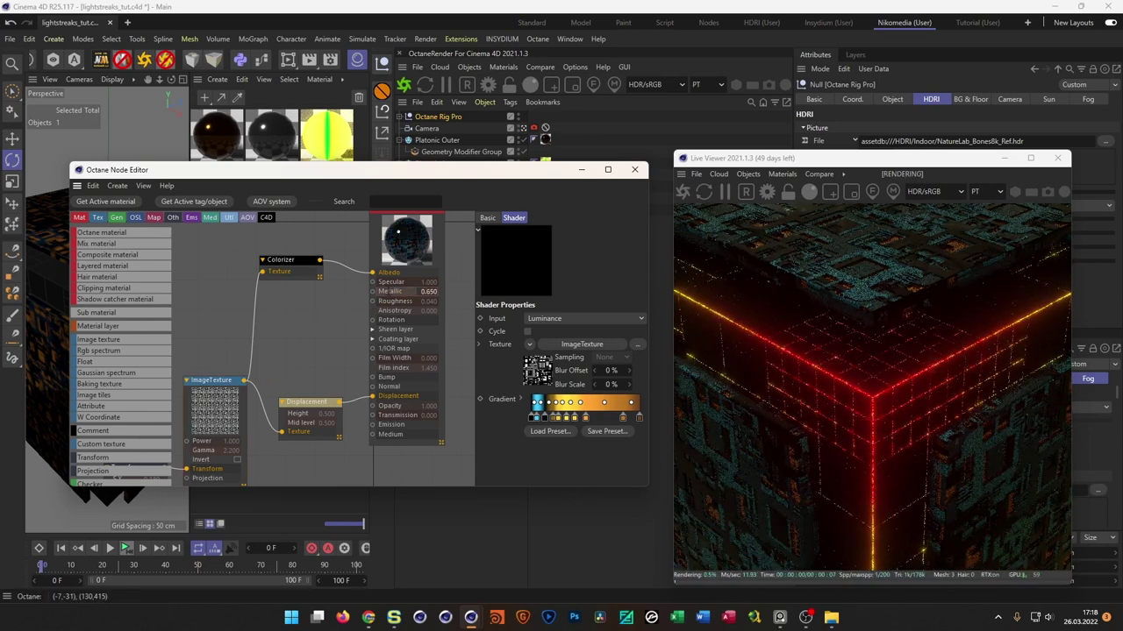
left_click(459, 324)
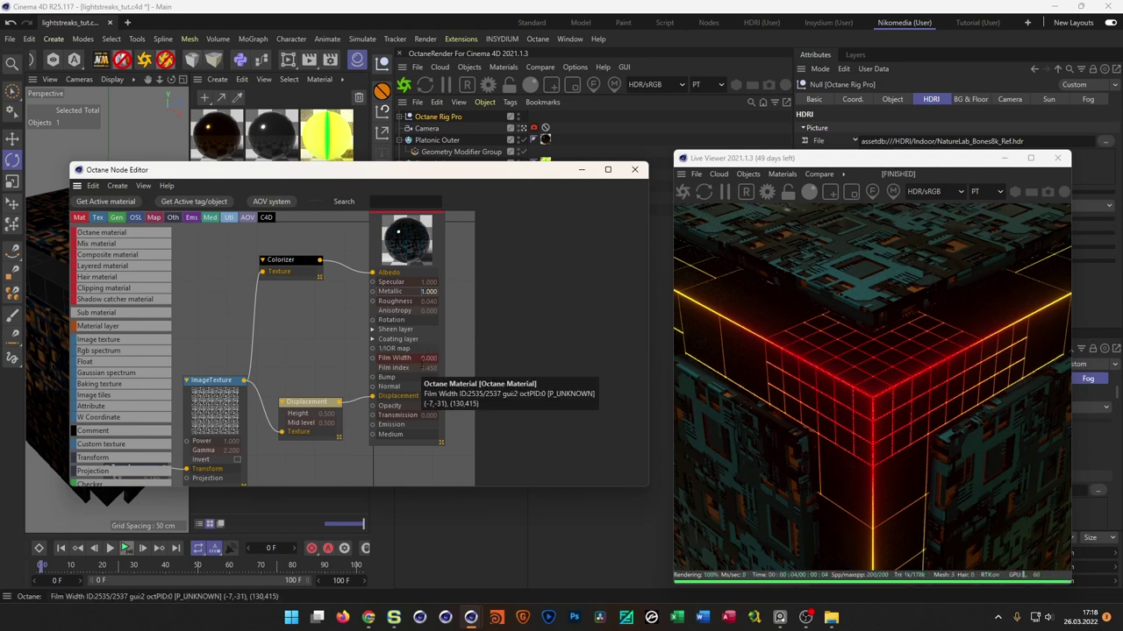
left_click_drag(365, 173, 317, 178)
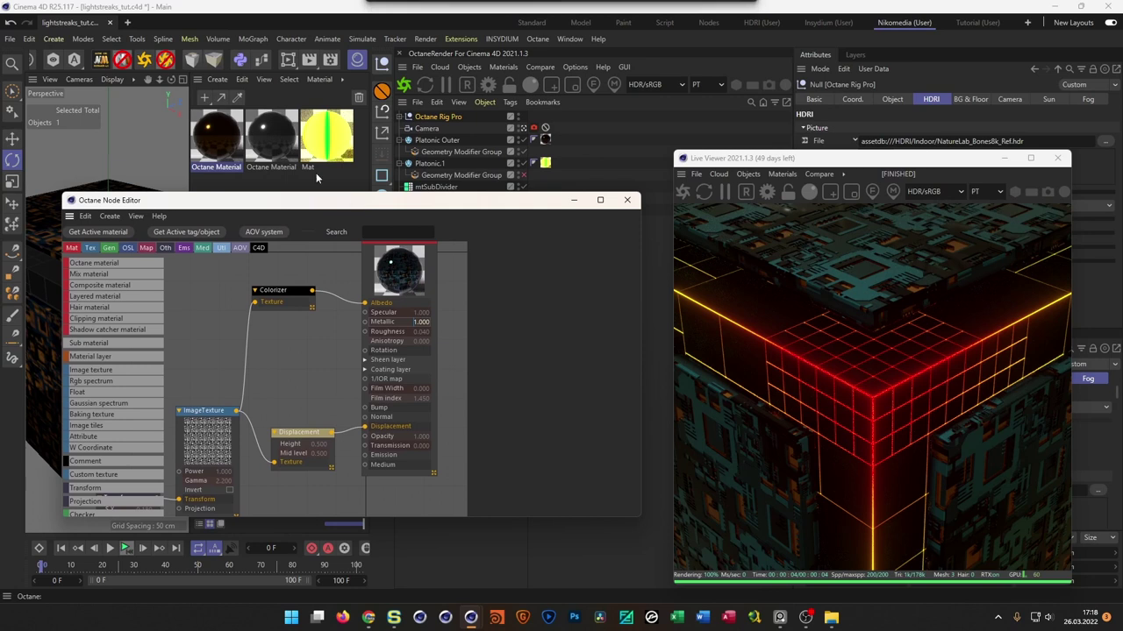
- On the second Octane material, try Coating at 1.000, then return it to 0
left_click(273, 140)
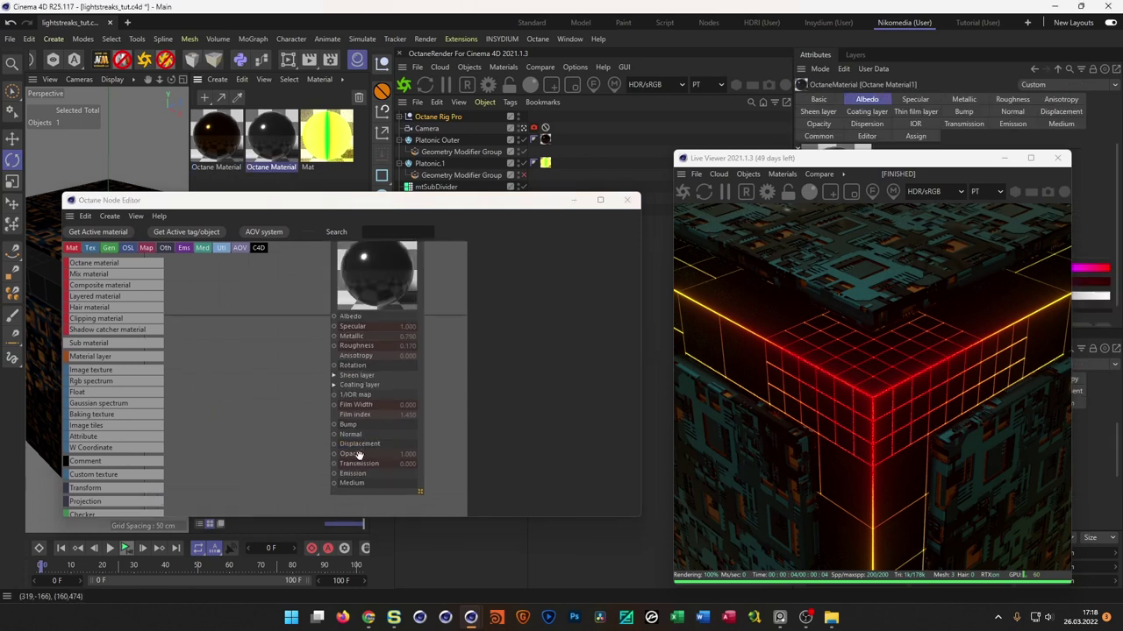
left_click(335, 386)
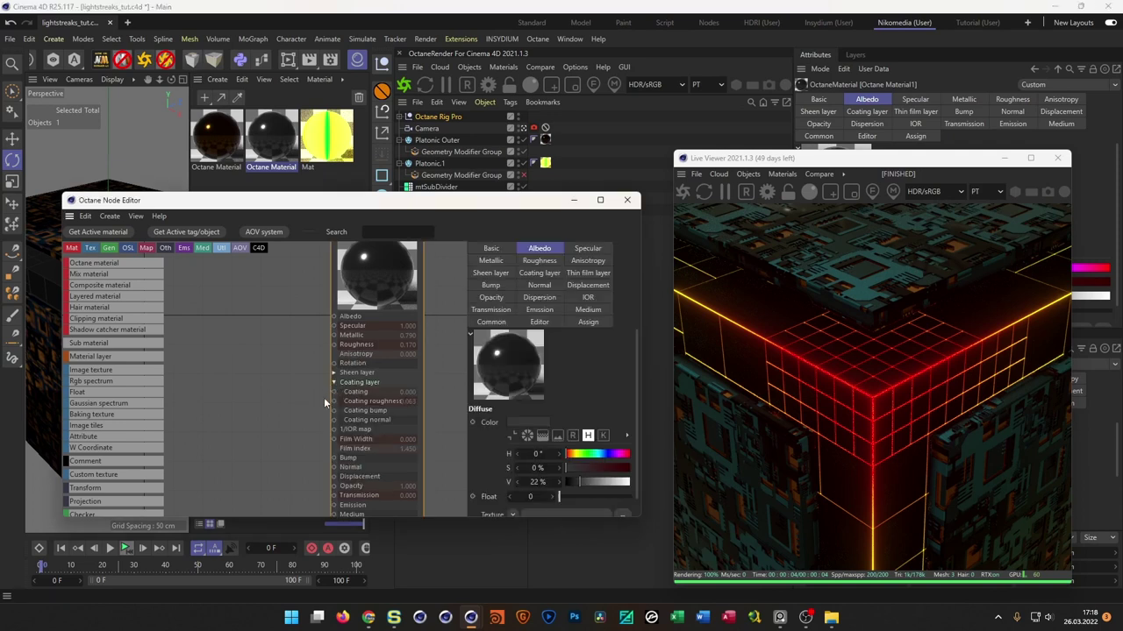
left_click(361, 392)
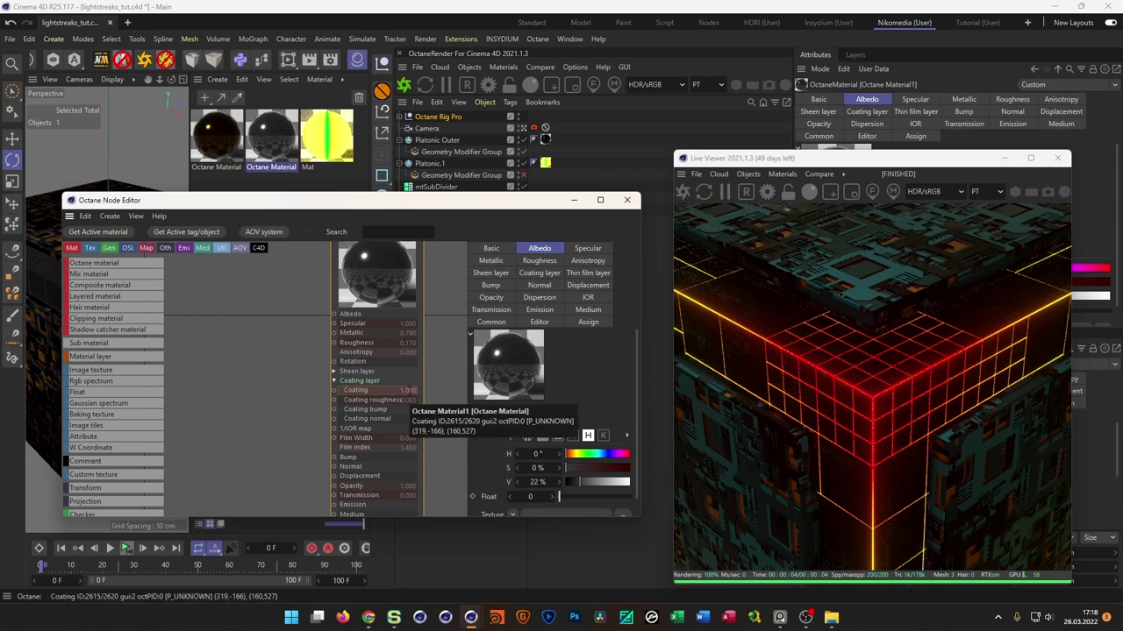
left_click_drag(406, 390, 282, 404)
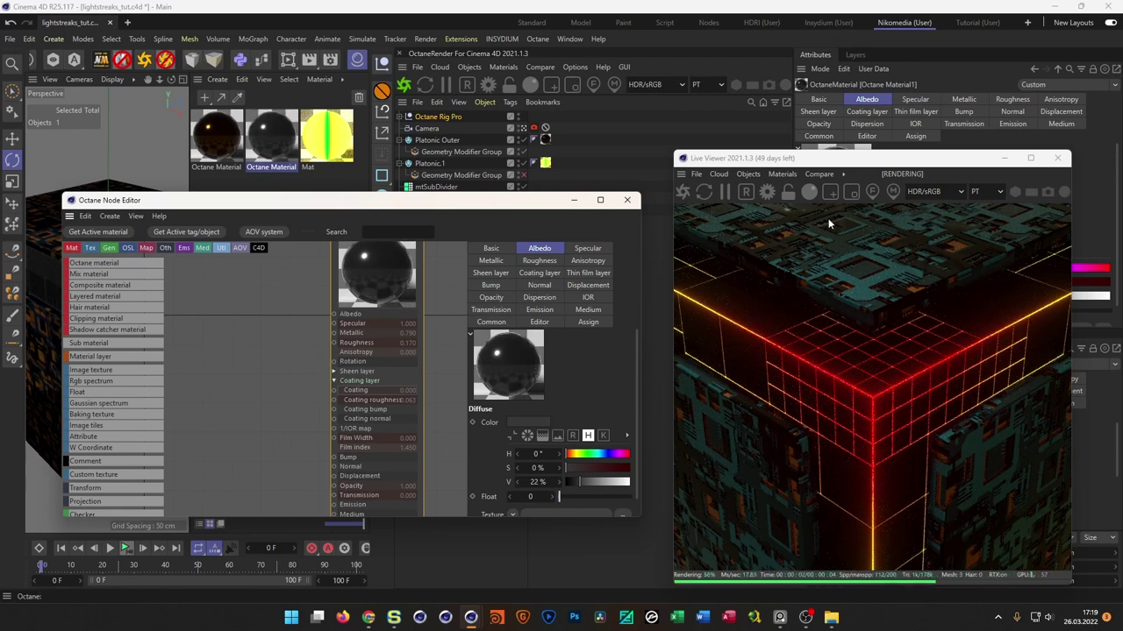
- Add an Rgb spectrum node feeding Albedo and set its value to 47% grey
left_click(366, 303)
scroll(298, 362, "down", 2)
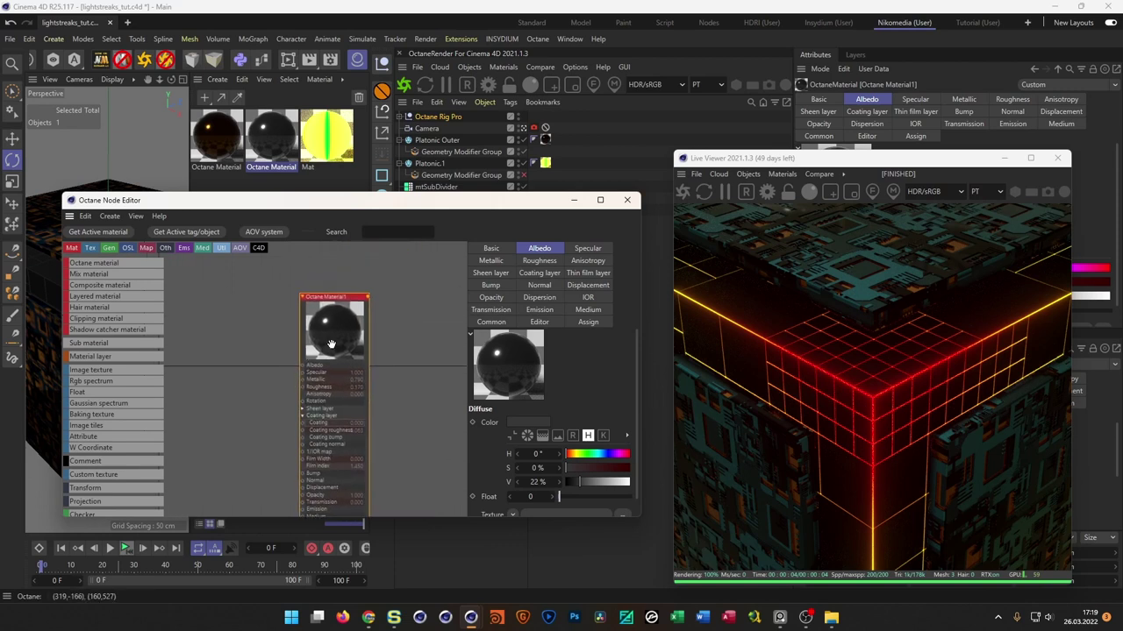
left_click_drag(343, 297, 361, 259)
left_click_drag(391, 487, 402, 515)
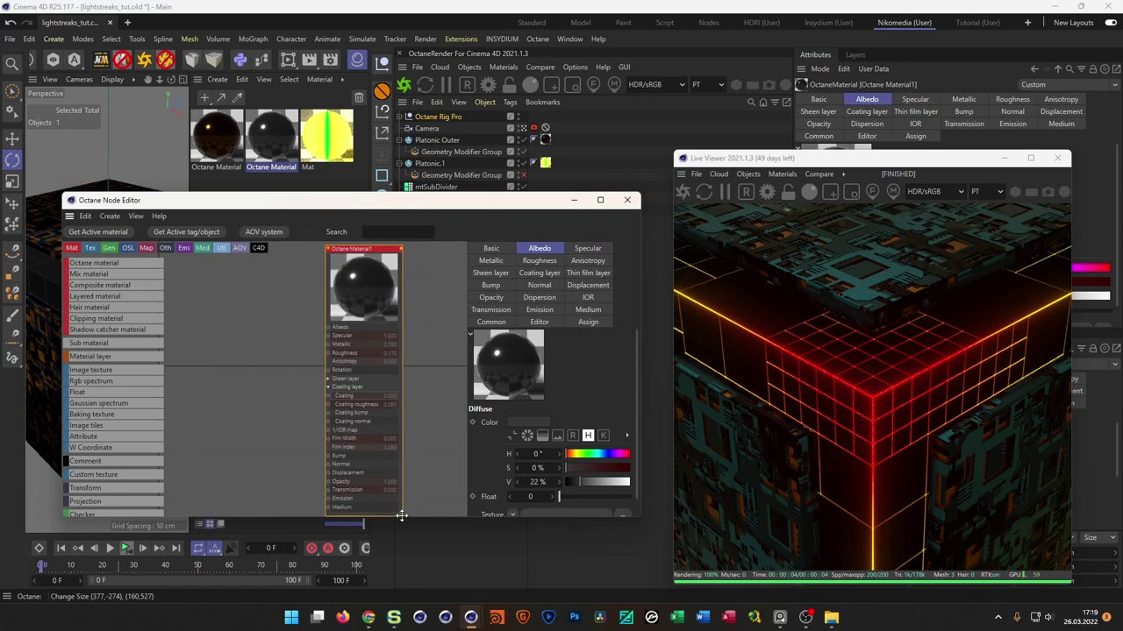
right_click(329, 336)
left_click(347, 318)
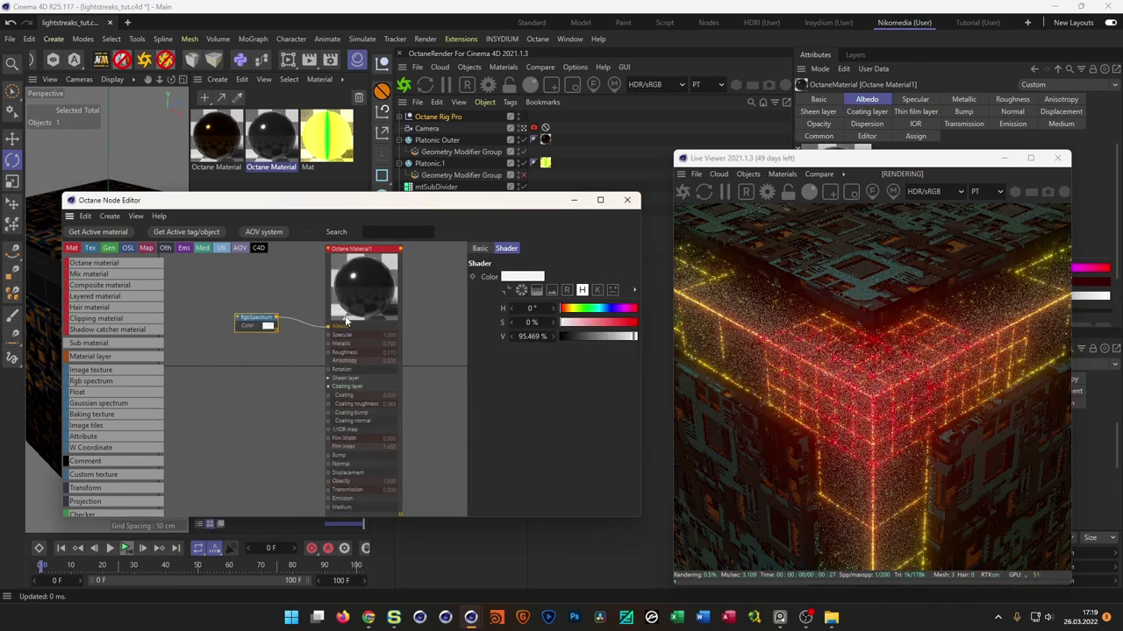
left_click_drag(258, 318, 263, 296)
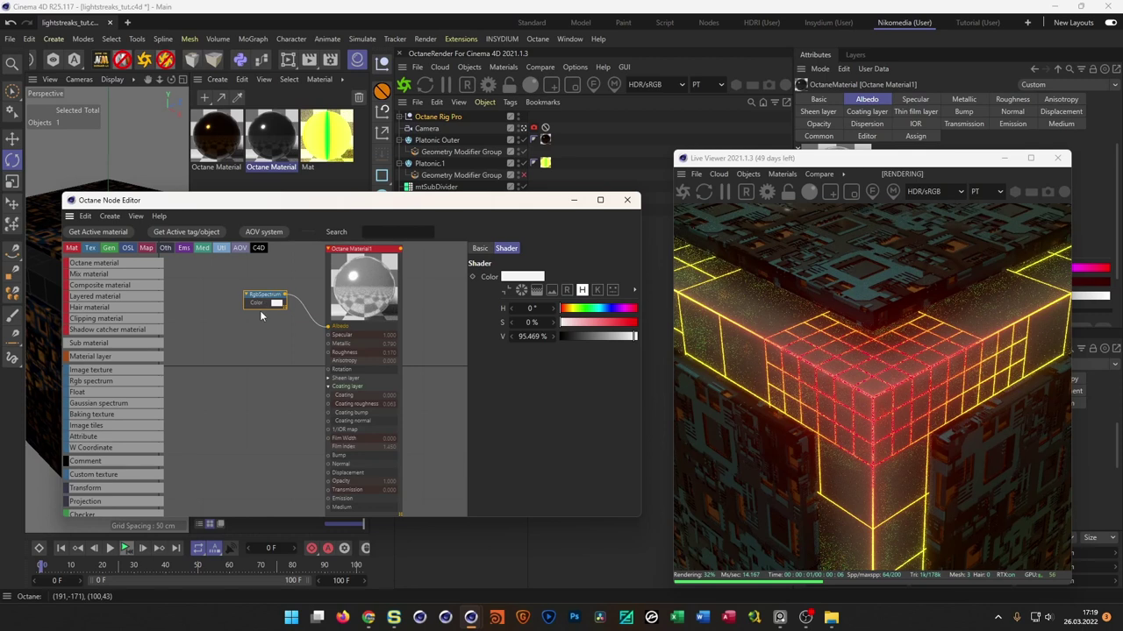
left_click(585, 337)
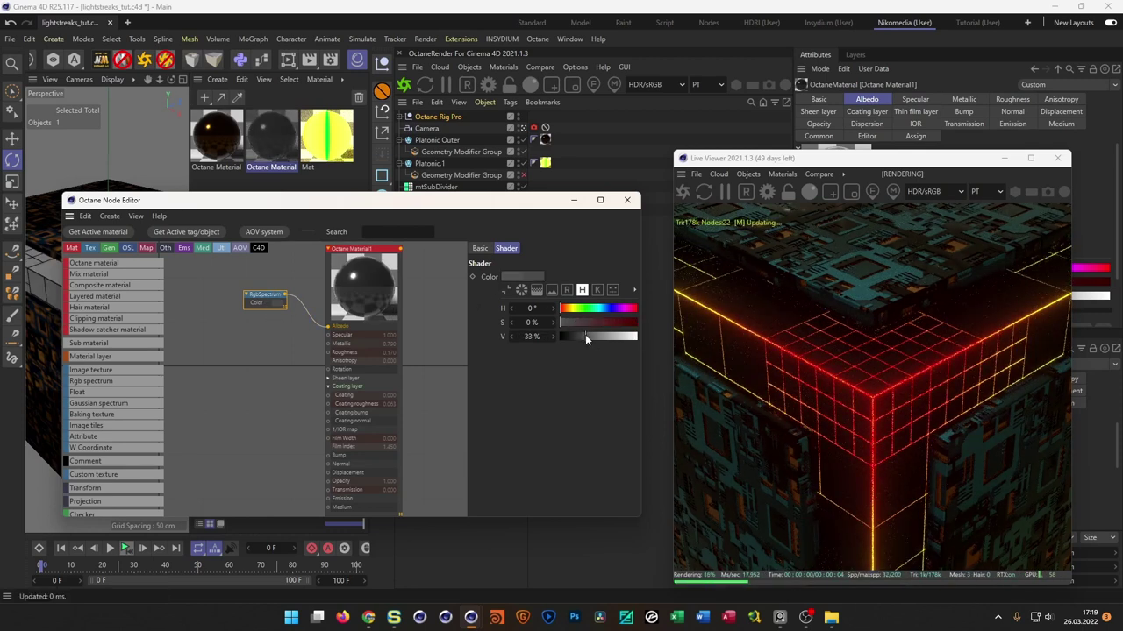
left_click(595, 337)
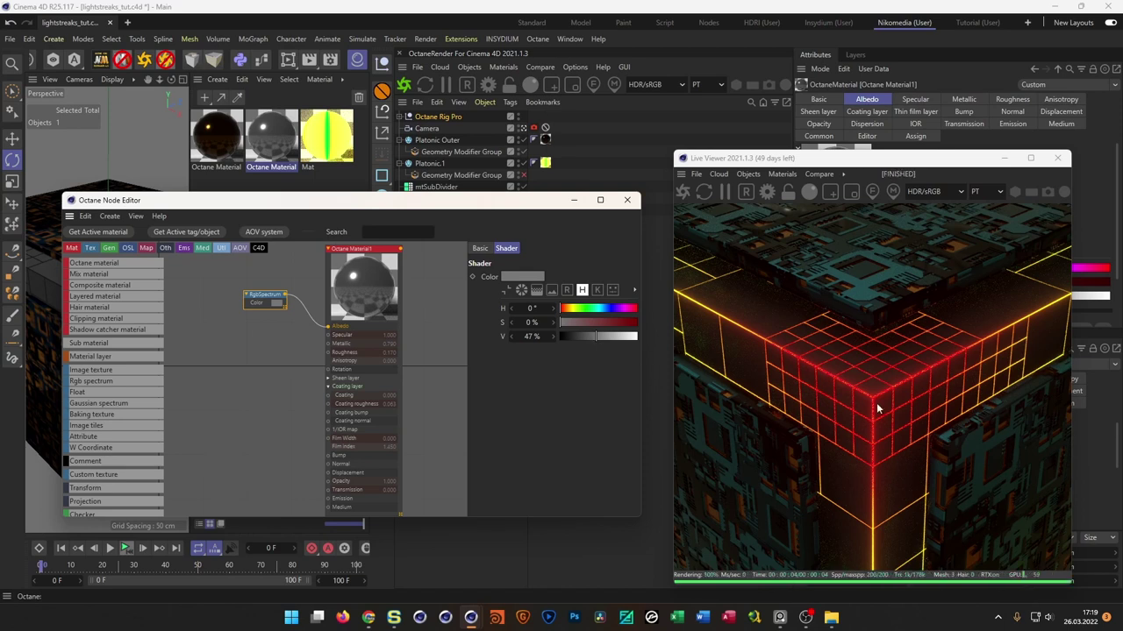
left_click_drag(521, 206, 488, 241)
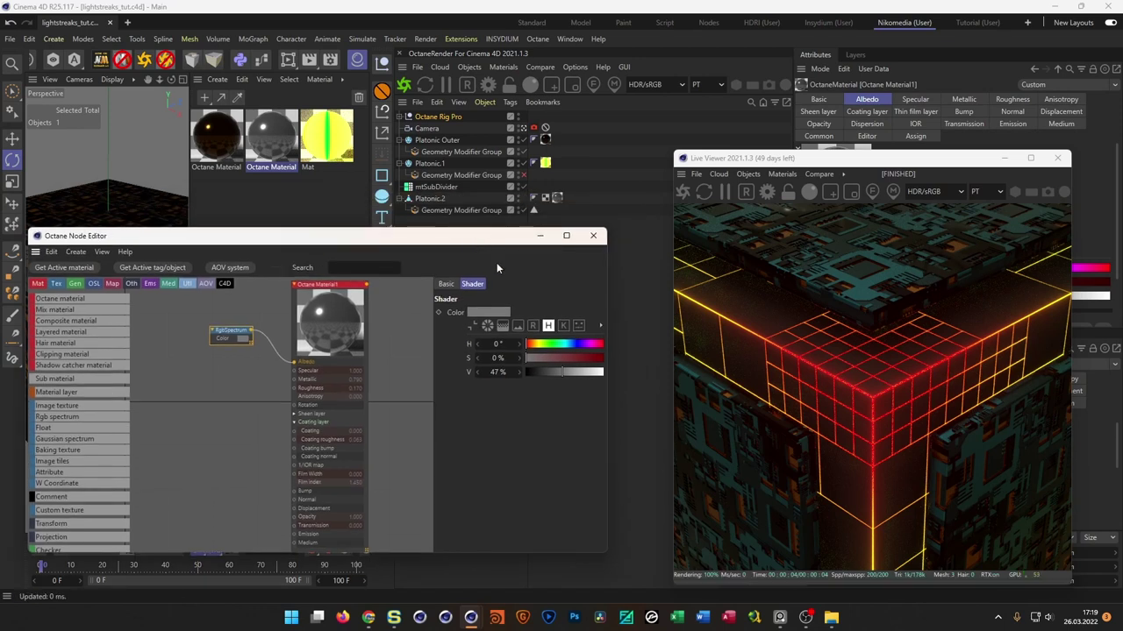
- In Platonic.2's modifier group graph, set the Inset node amount to 0.02 cm
double_click(417, 211)
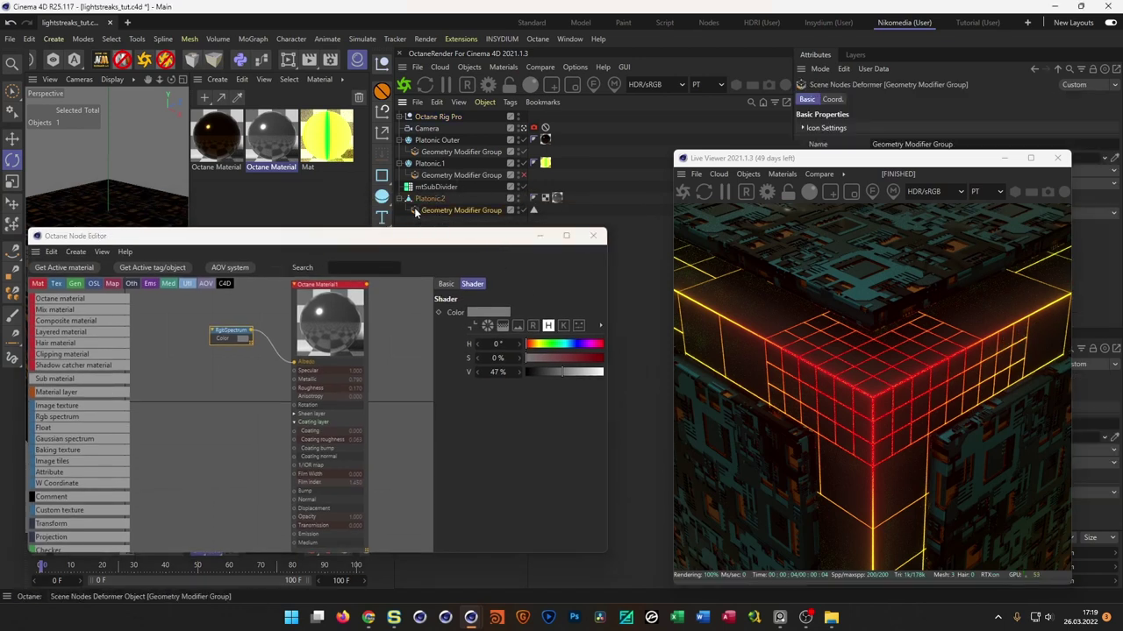
middle_click_drag(446, 179, 687, 260)
middle_click_drag(463, 200, 322, 187)
left_click(263, 173)
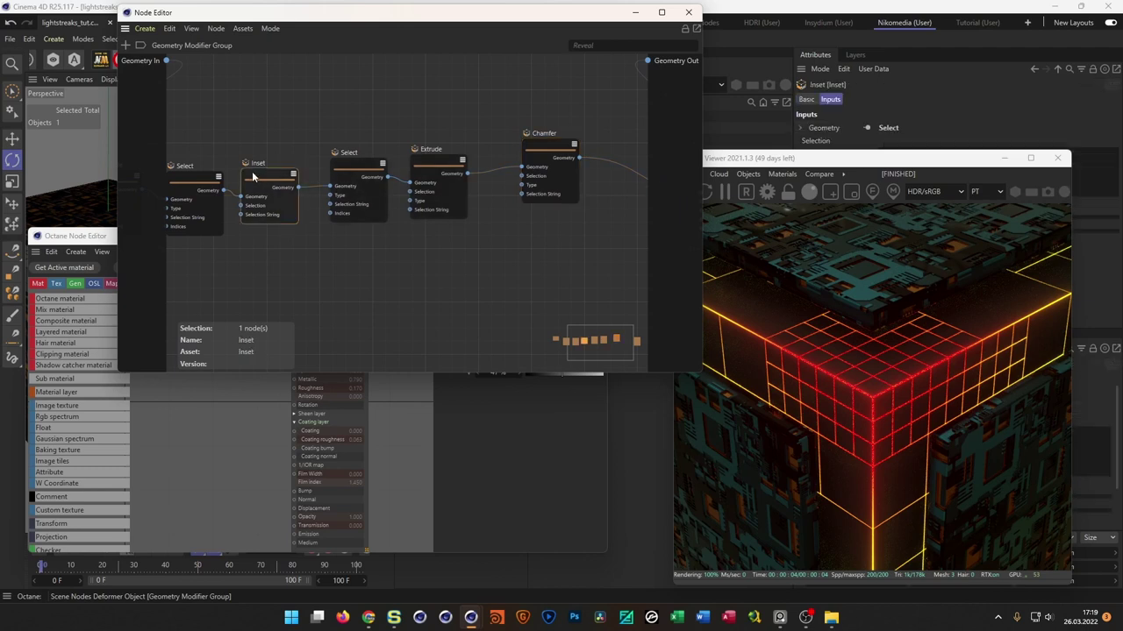
left_click_drag(893, 162, 610, 165)
left_click(900, 497)
type("0.02")
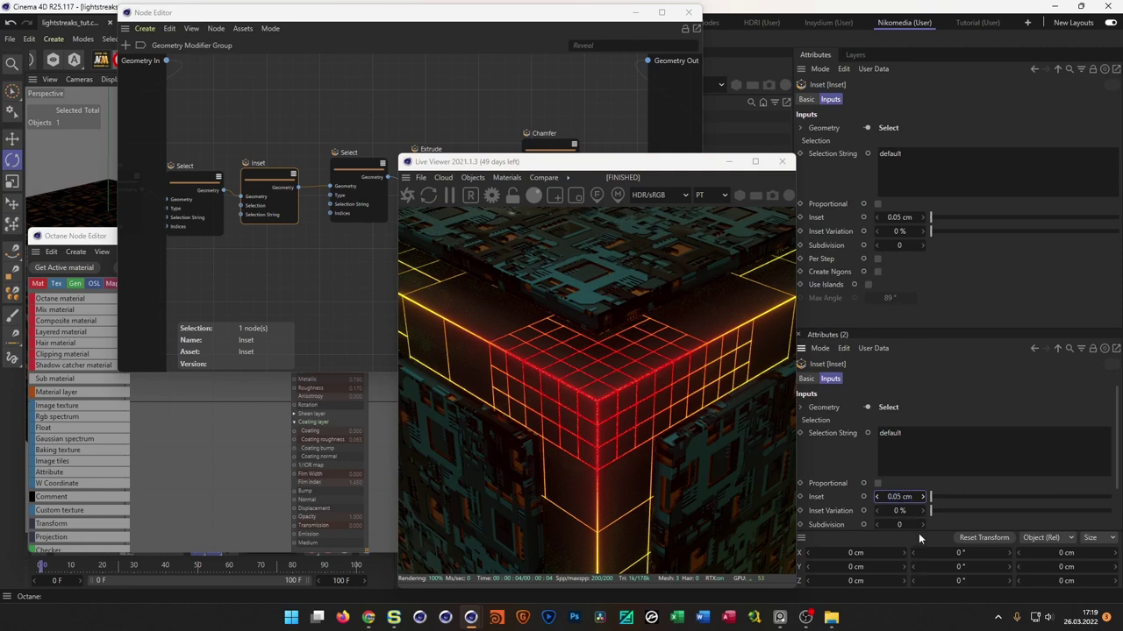
key("Return")
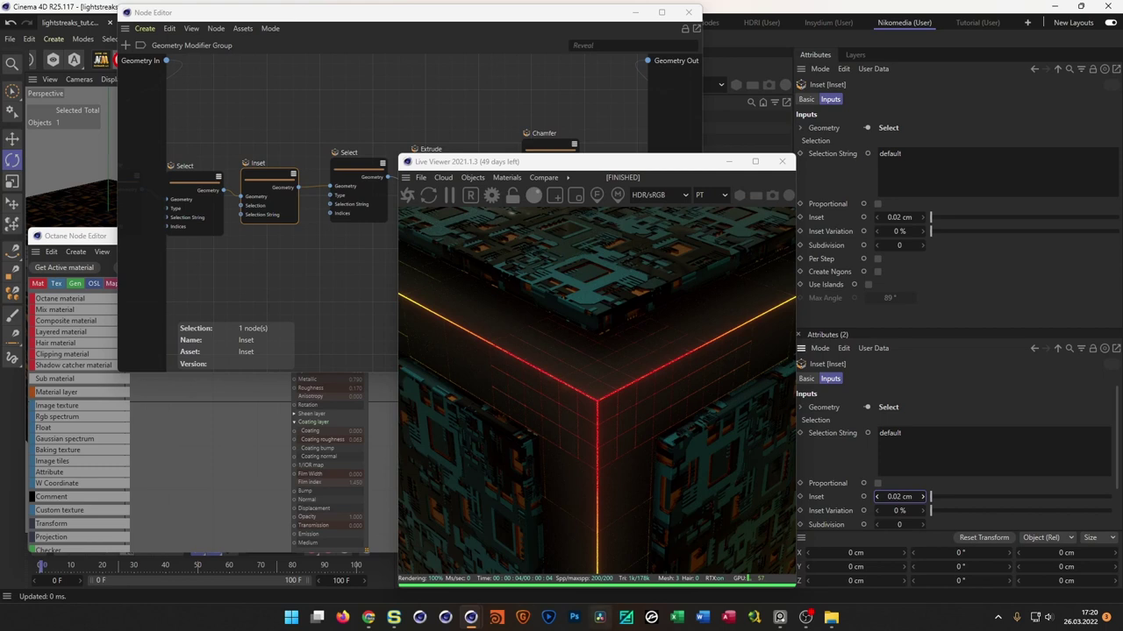
- Compare the render with the neon cube reference image, then close the geometry node graph
left_click(780, 617)
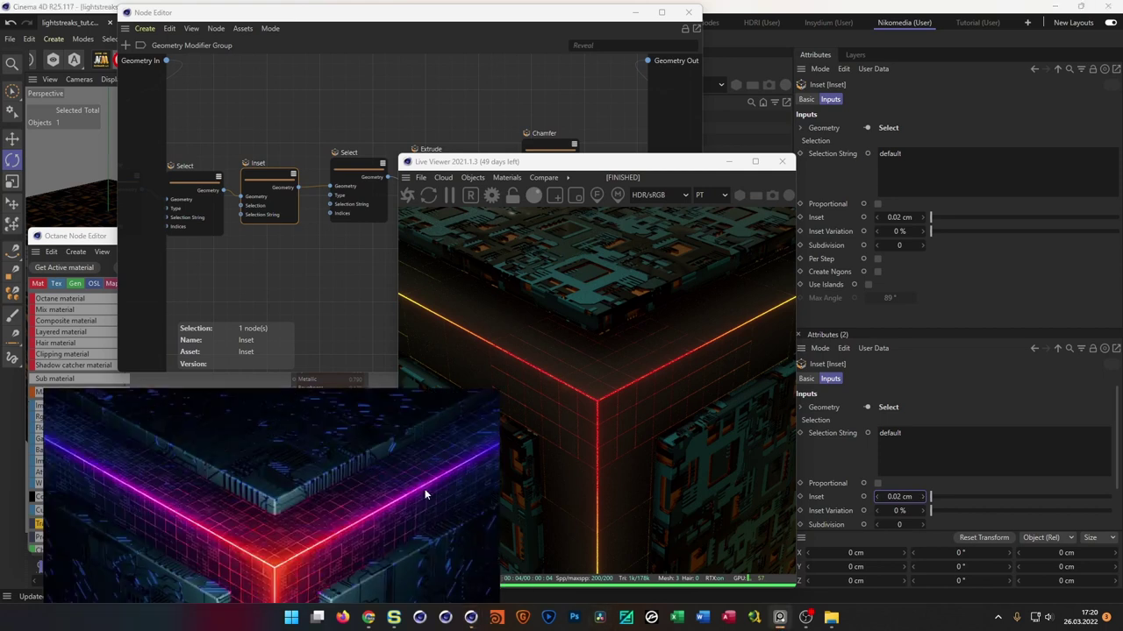
left_click_drag(907, 330, 927, 320)
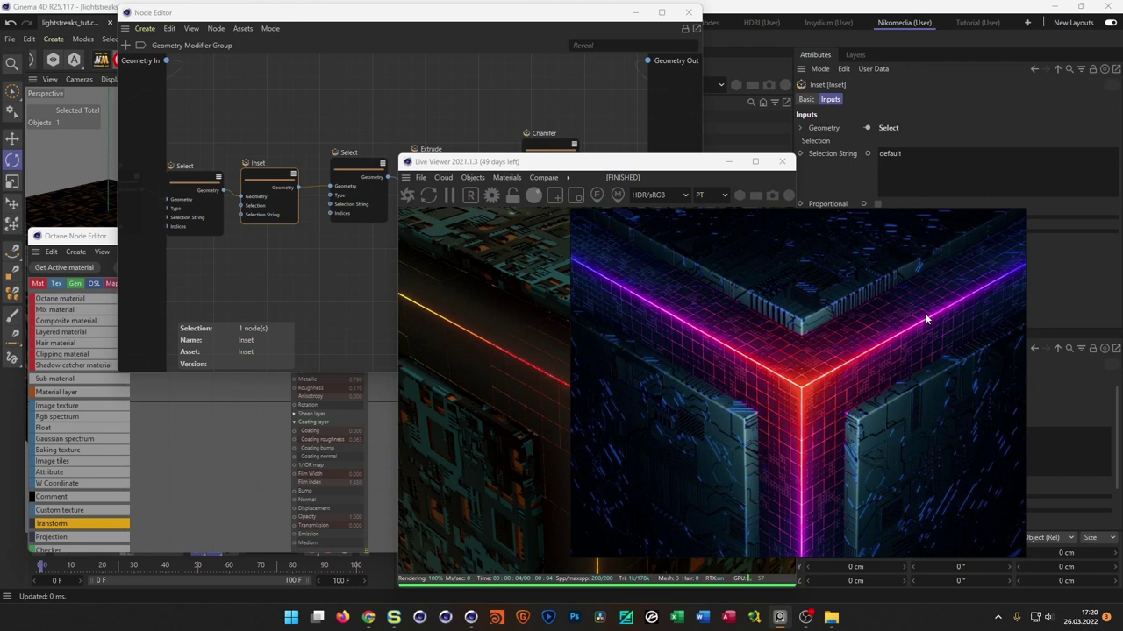
key("Escape")
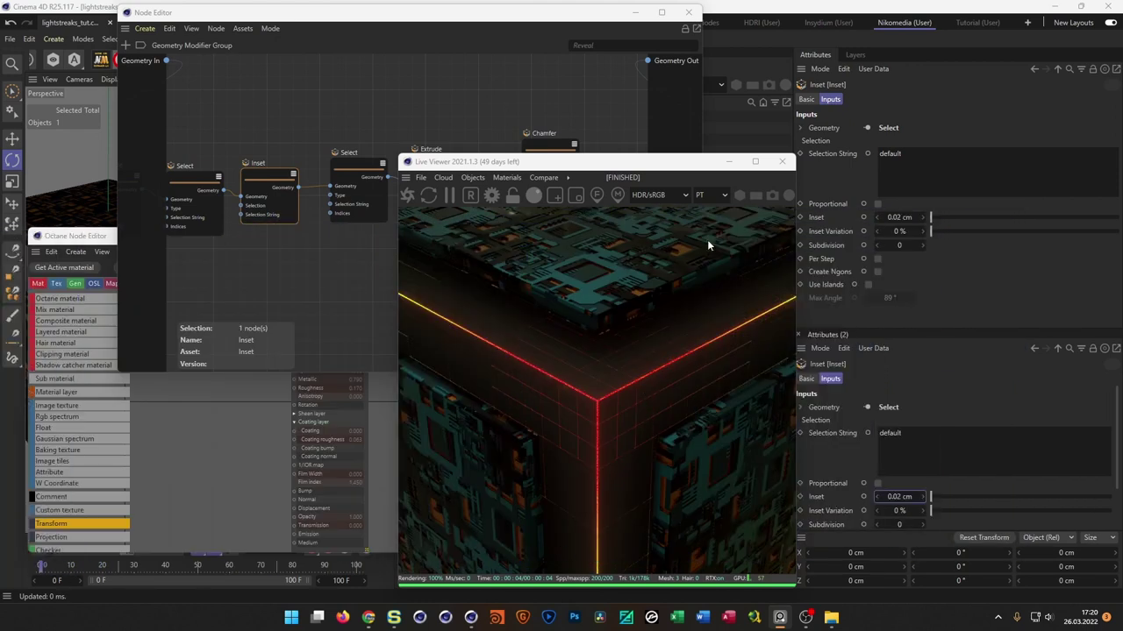
left_click_drag(689, 162, 870, 160)
left_click(688, 12)
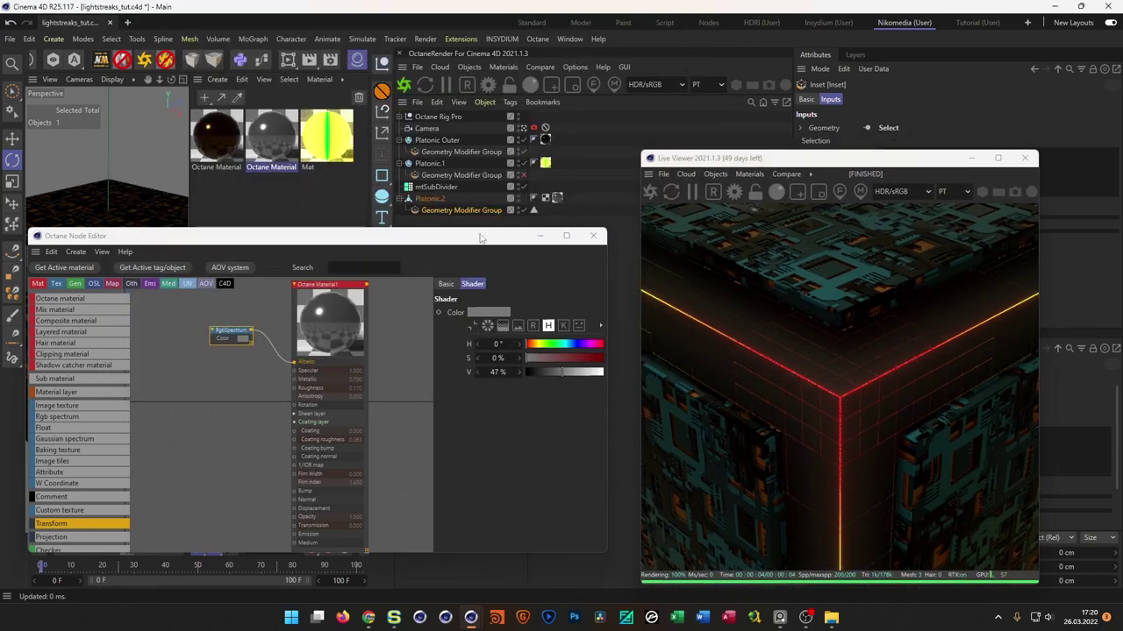
- Test Metallic values between 0 and 1 and a darker albedo, settling Metallic at 0.010
left_click_drag(229, 330, 219, 335)
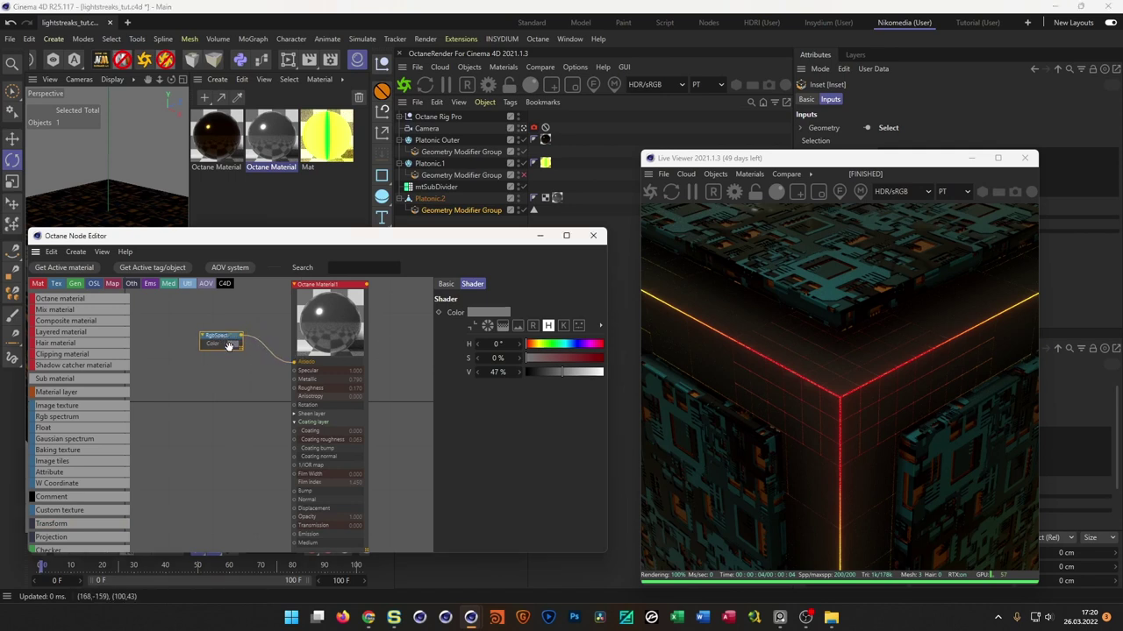
left_click_drag(338, 379, 442, 387)
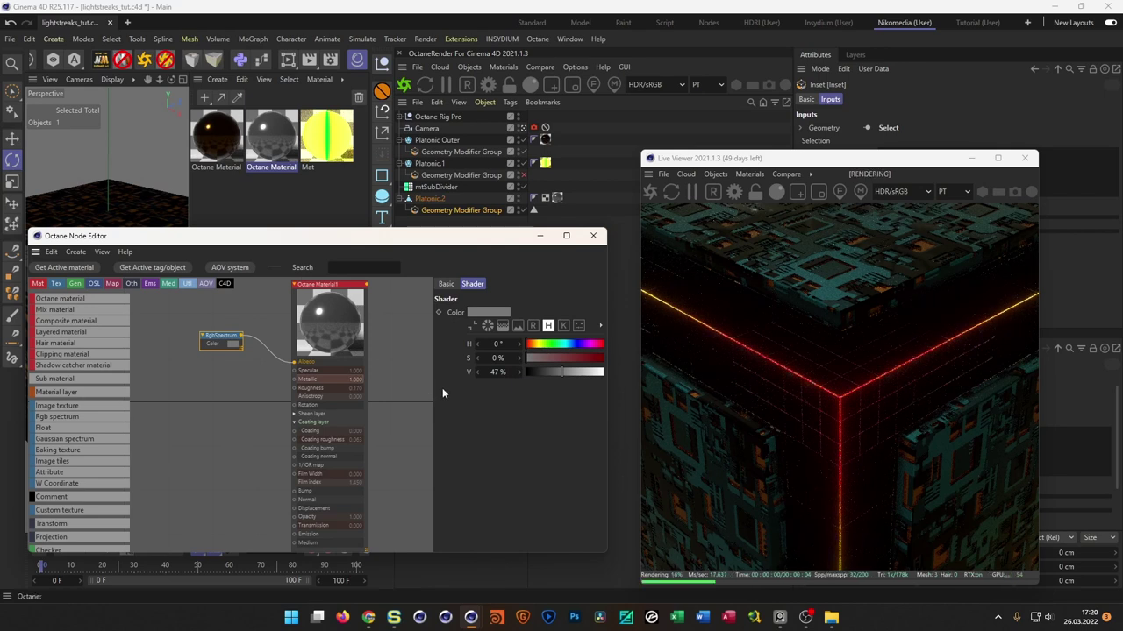
left_click_drag(357, 380, 226, 385)
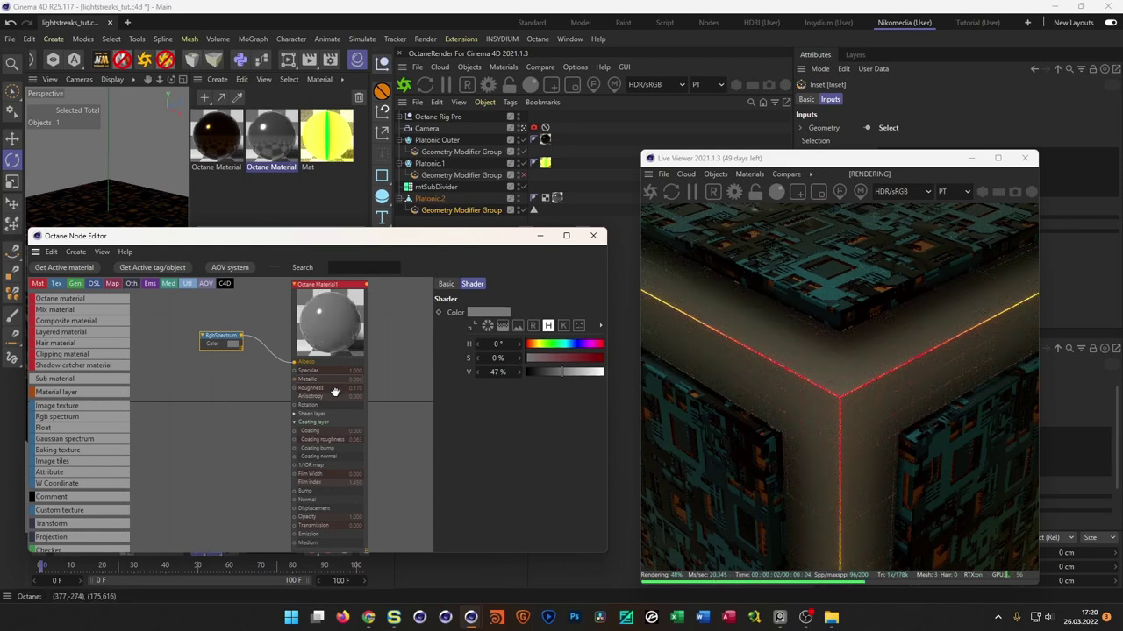
left_click_drag(338, 388, 359, 389)
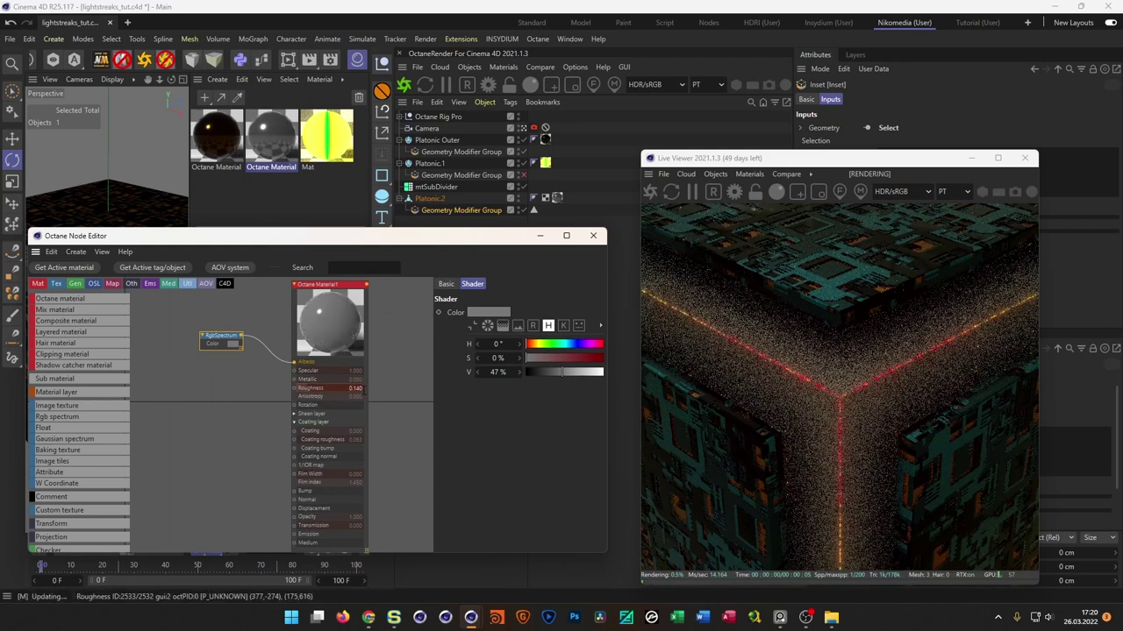
left_click(534, 372)
left_click_drag(534, 371, 537, 376)
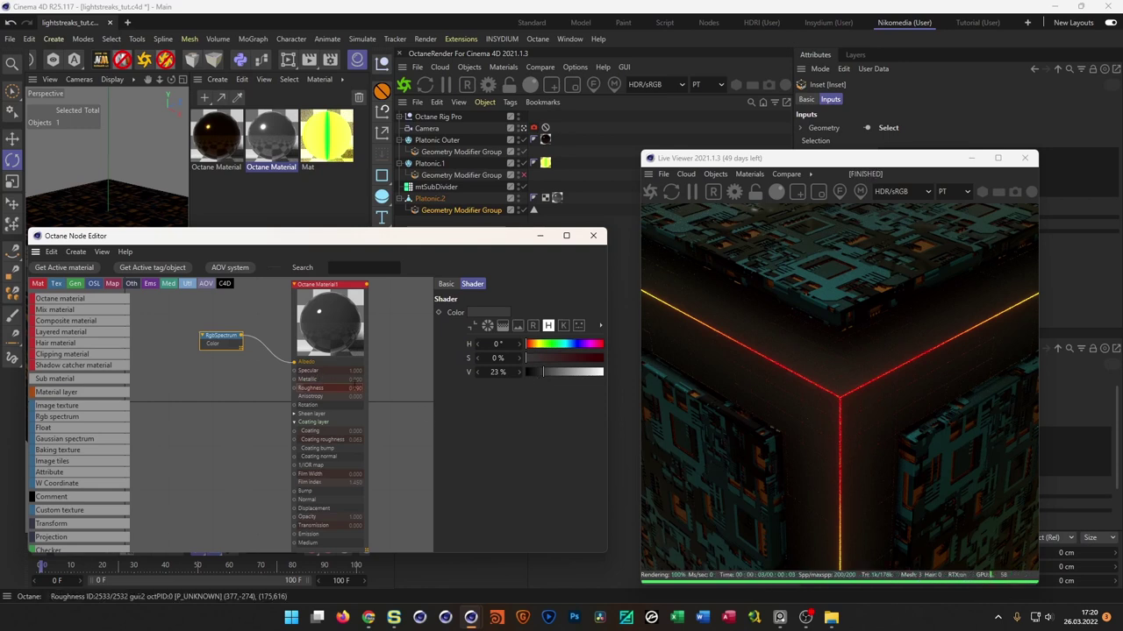
left_click_drag(325, 378, 411, 402)
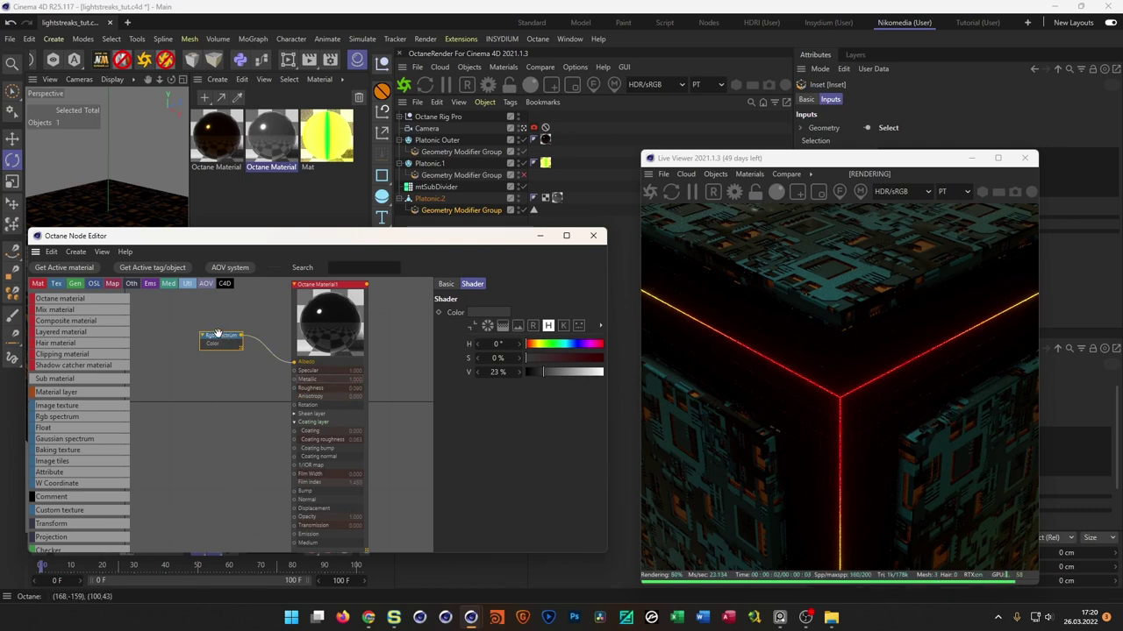
middle_click_drag(219, 376, 225, 368)
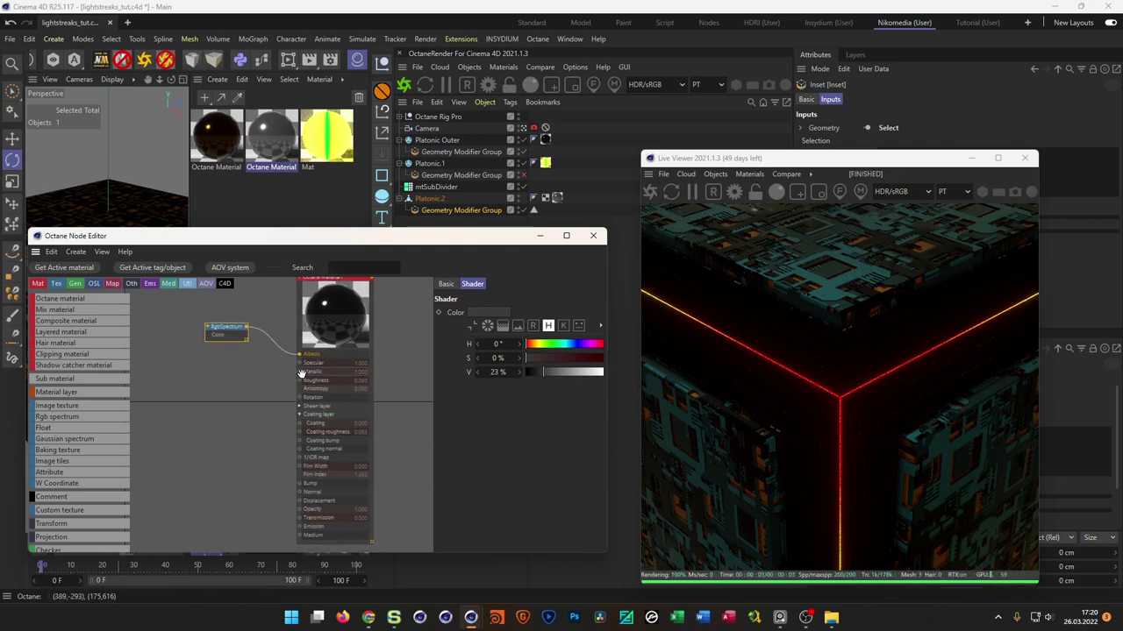
left_click_drag(358, 372, 147, 360)
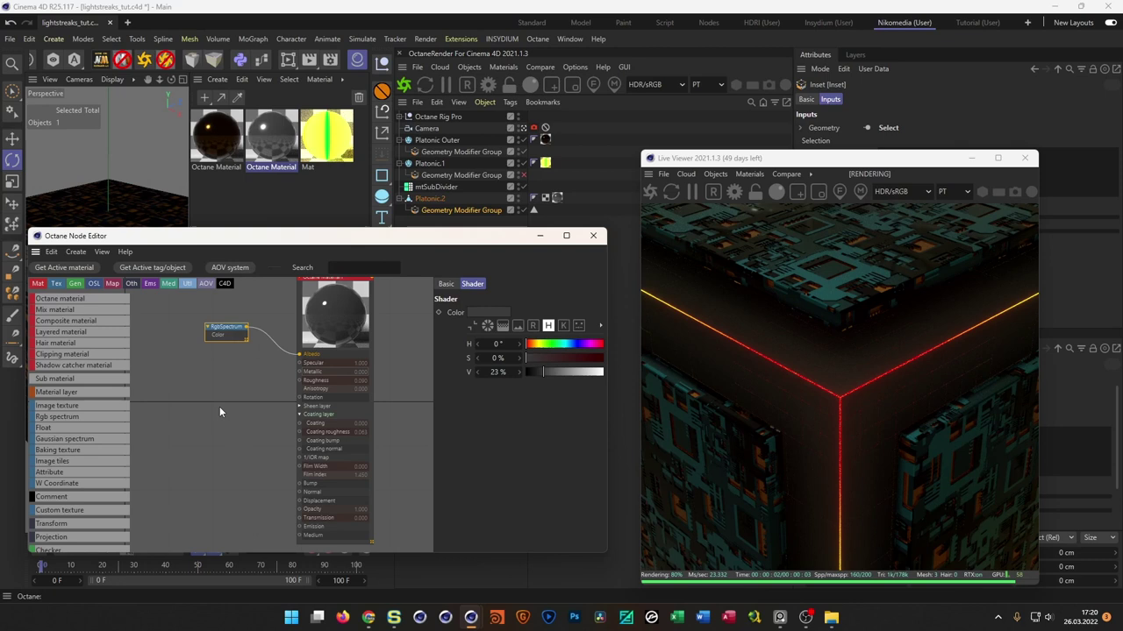
left_click_drag(356, 372, 360, 372)
- Set Specular to 0 and roughness to 0.080, and lighten the albedo to 70% grey
left_click(360, 362)
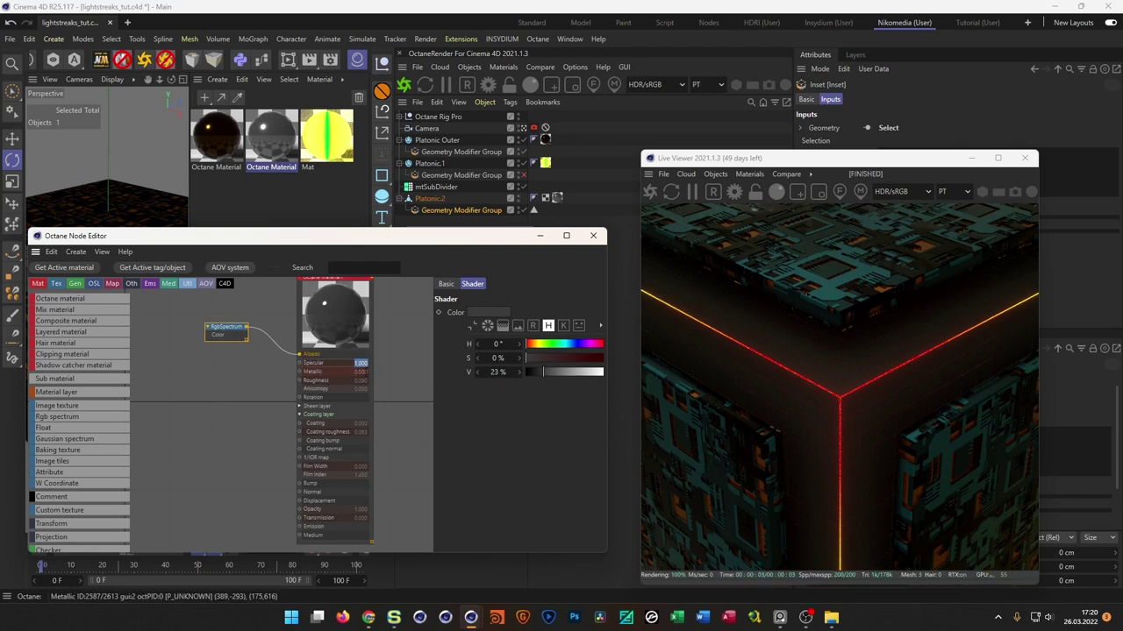
type("0")
key("Return")
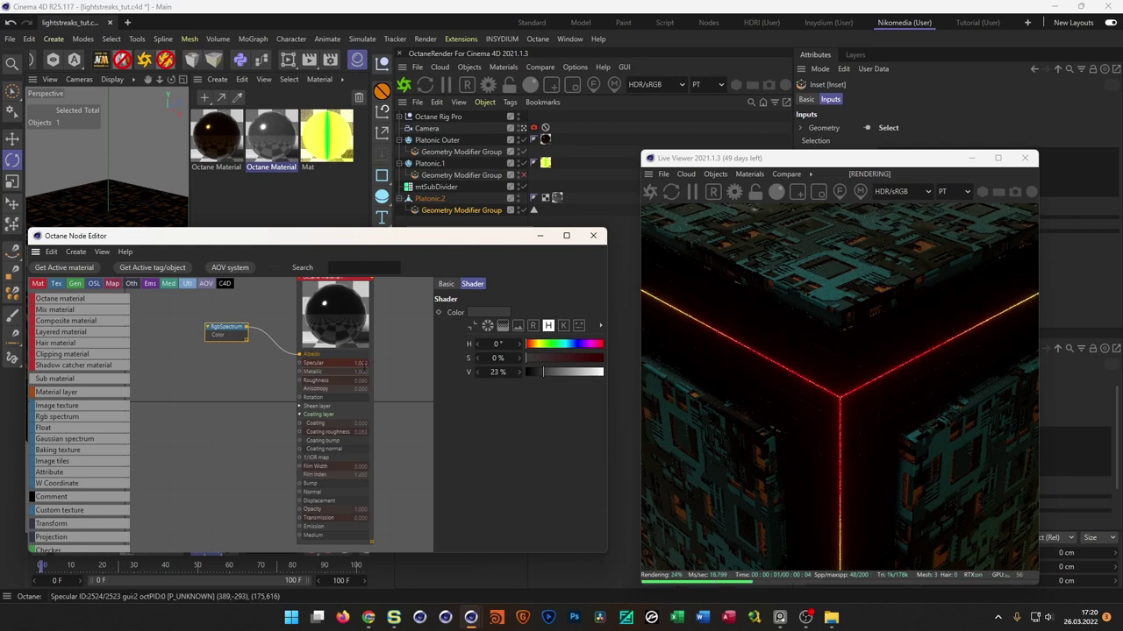
left_click_drag(358, 381, 330, 379)
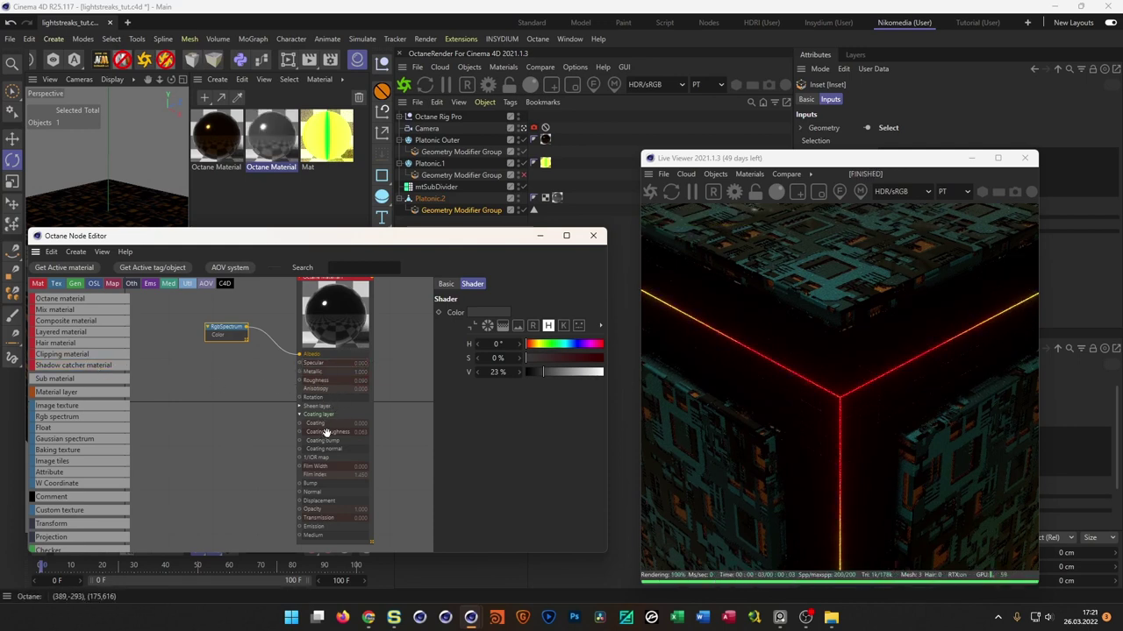
left_click(325, 516)
left_click_drag(562, 371, 579, 373)
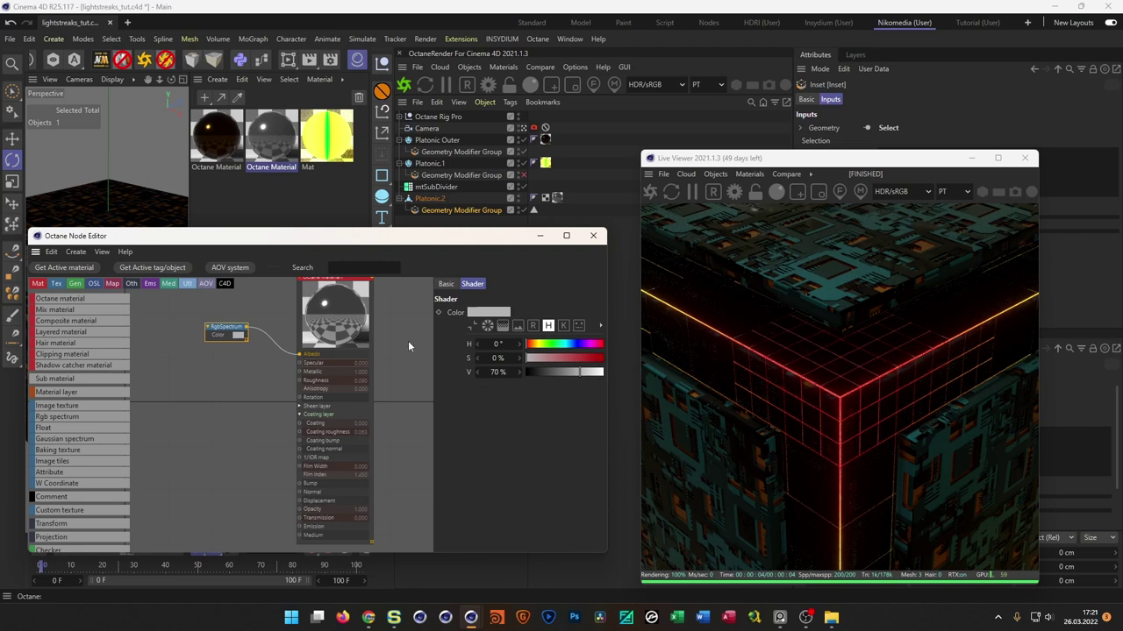
middle_click_drag(334, 360, 318, 380)
left_click(336, 312)
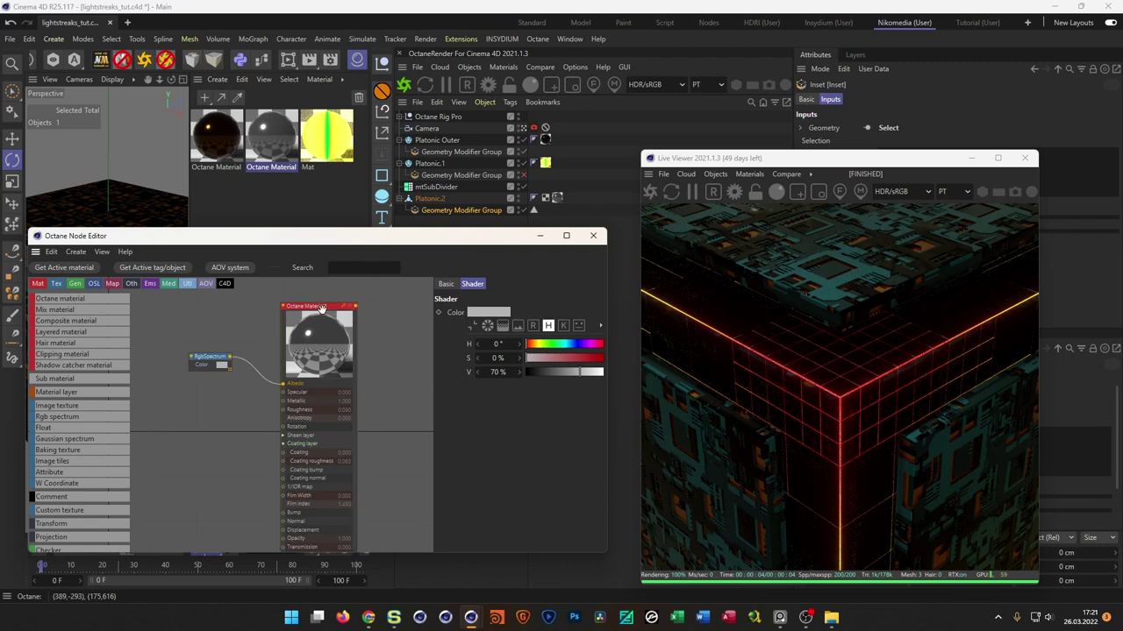
- Change the Octane material type to Glossy
left_click(459, 283)
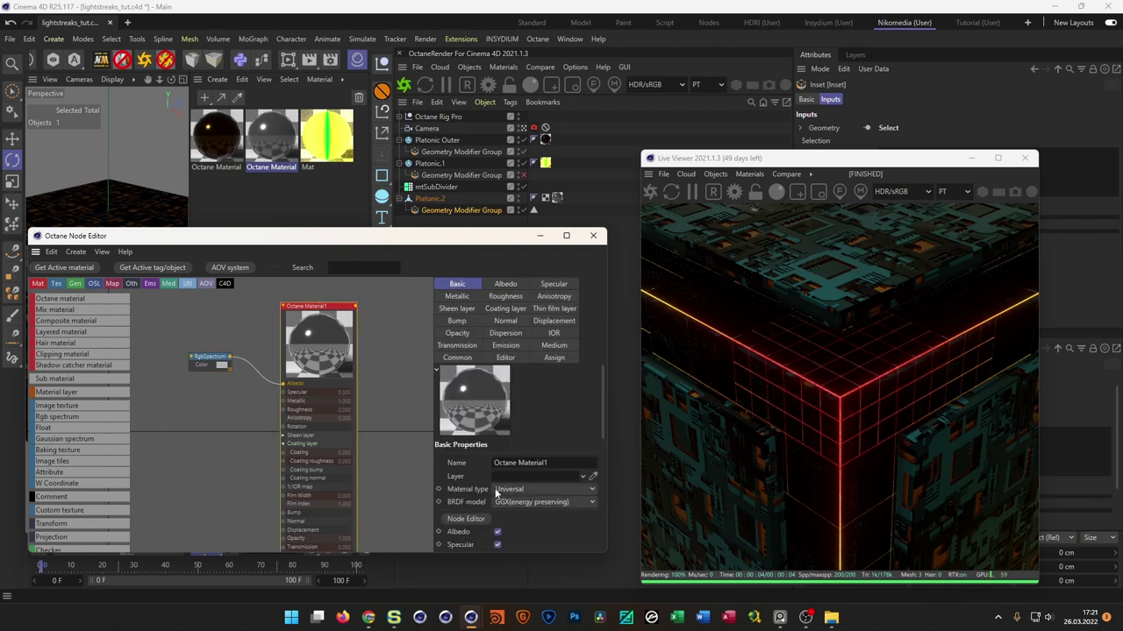
left_click(539, 488)
left_click(522, 517)
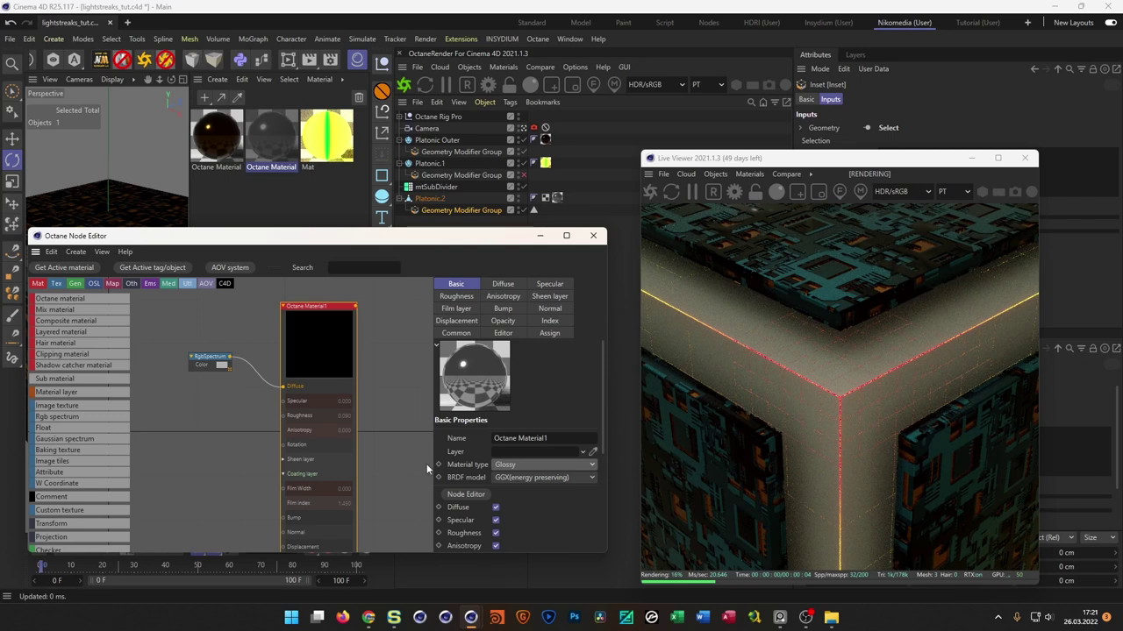
- Drop the RgbSpectrum diffuse colour back to a dark 23% grey
left_click(209, 360)
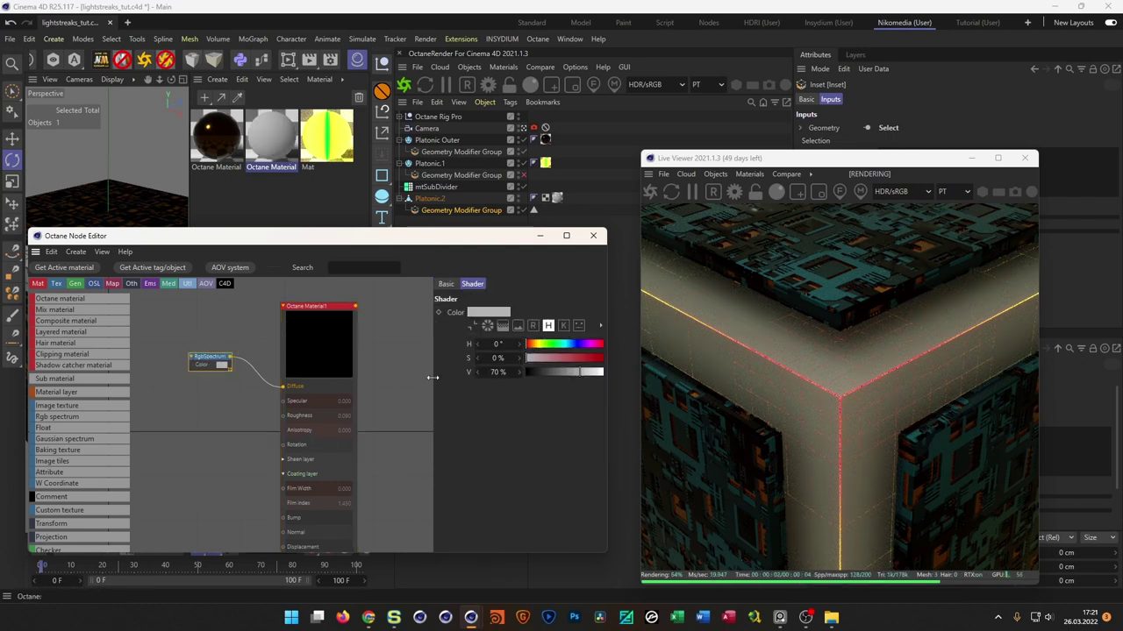
left_click(535, 372)
left_click_drag(536, 373, 543, 373)
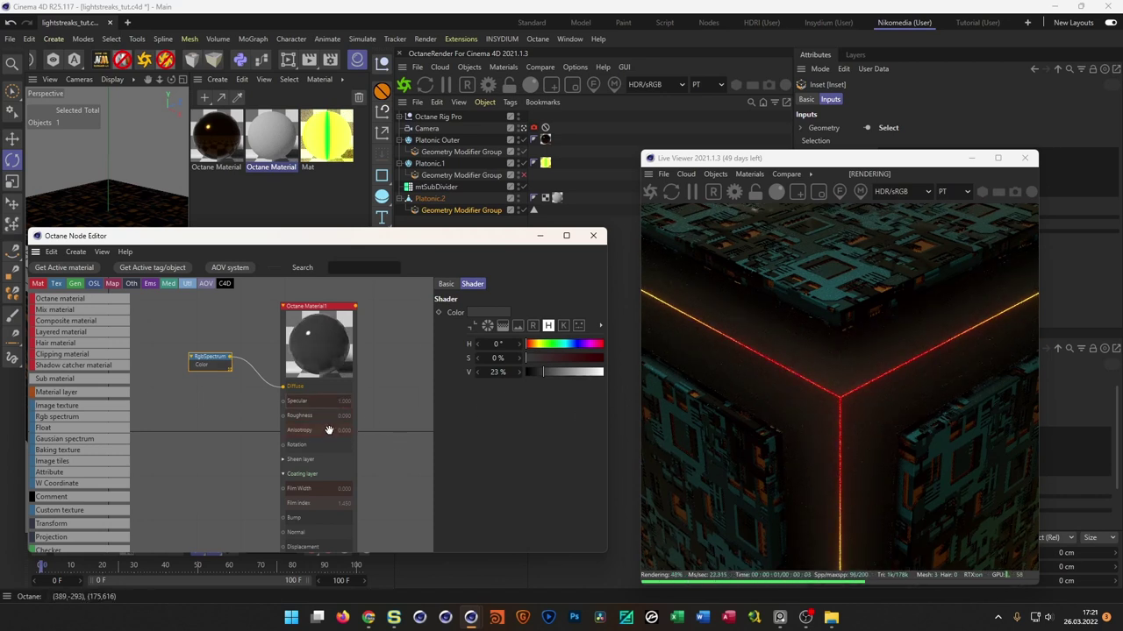
middle_click_drag(324, 352, 349, 327)
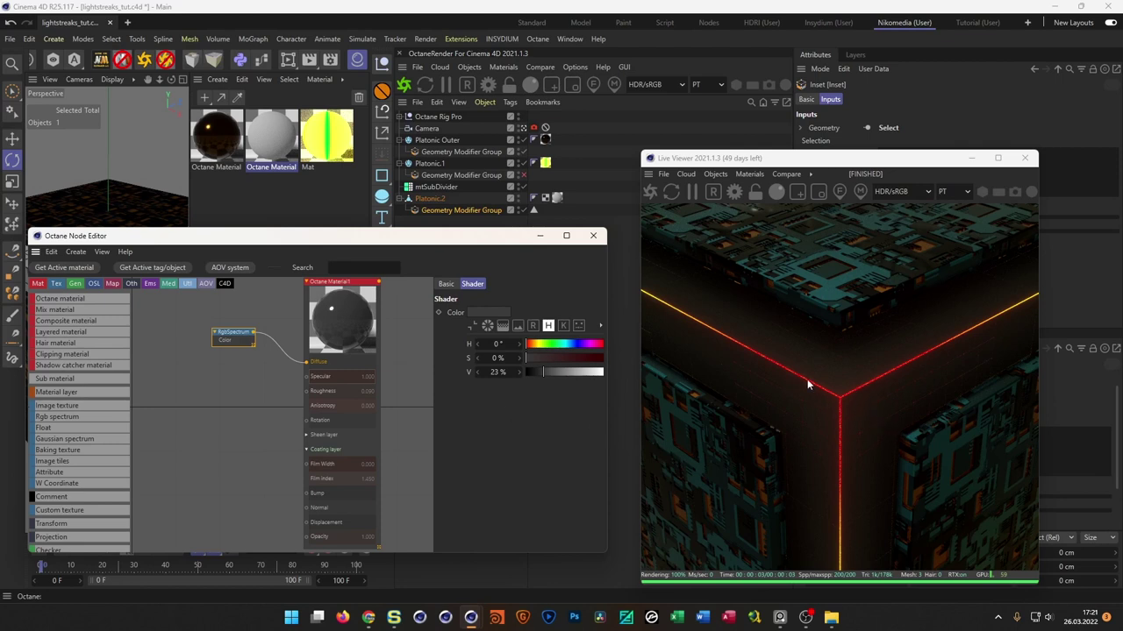
left_click_drag(481, 237, 479, 258)
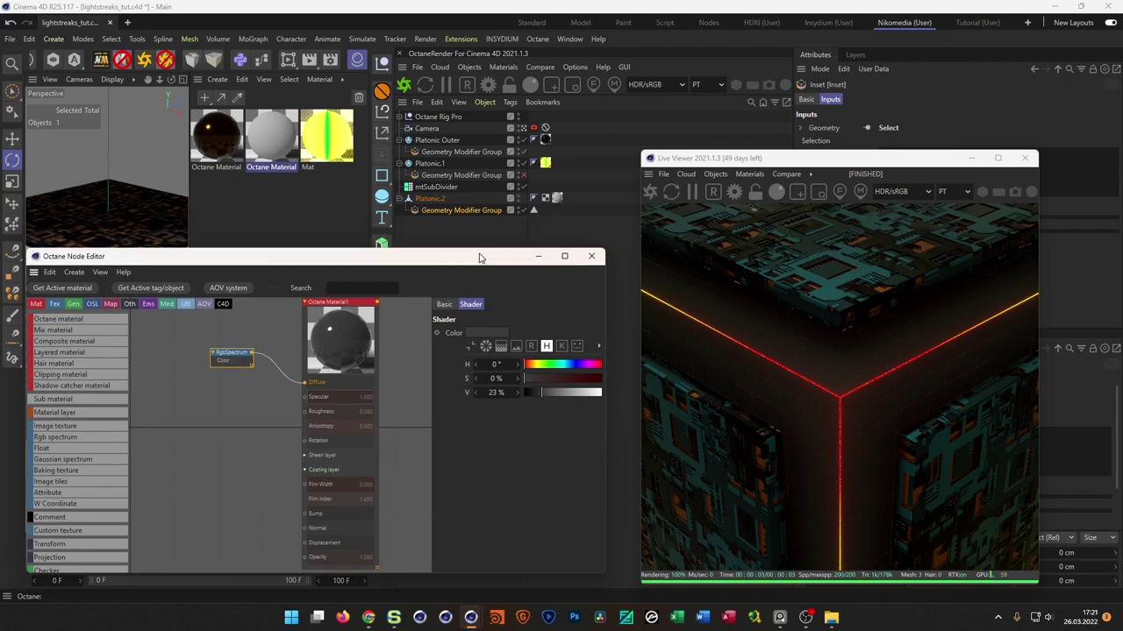
left_click(419, 212)
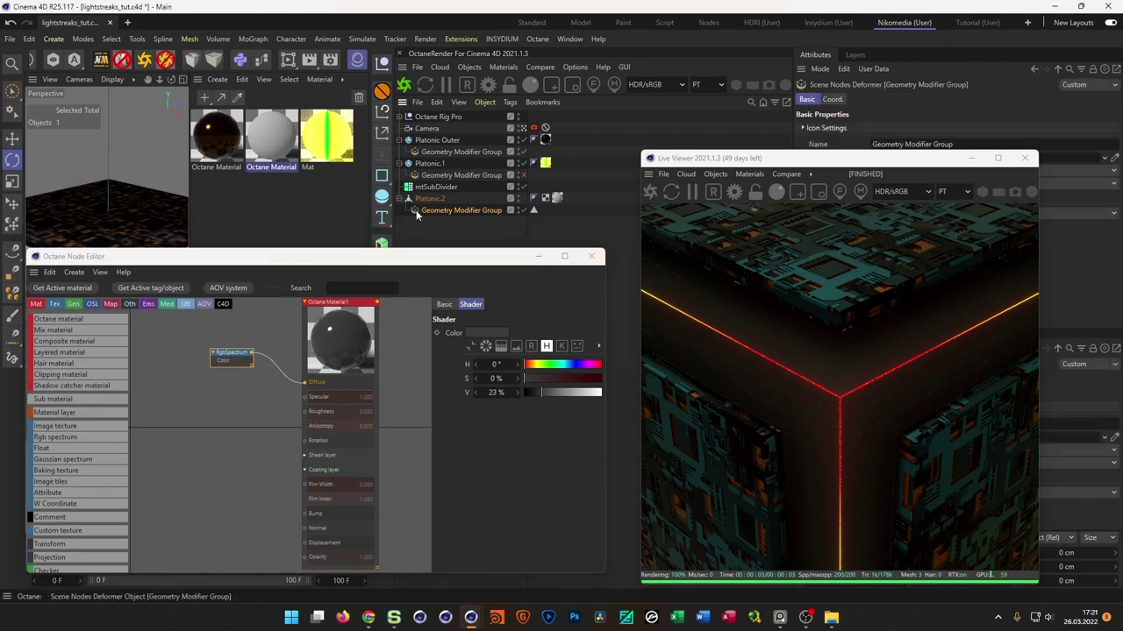
- Open the Geometry Modifier Group's graph and set the Extrude offset to 0.2 cm
double_click(419, 212)
left_click(439, 168)
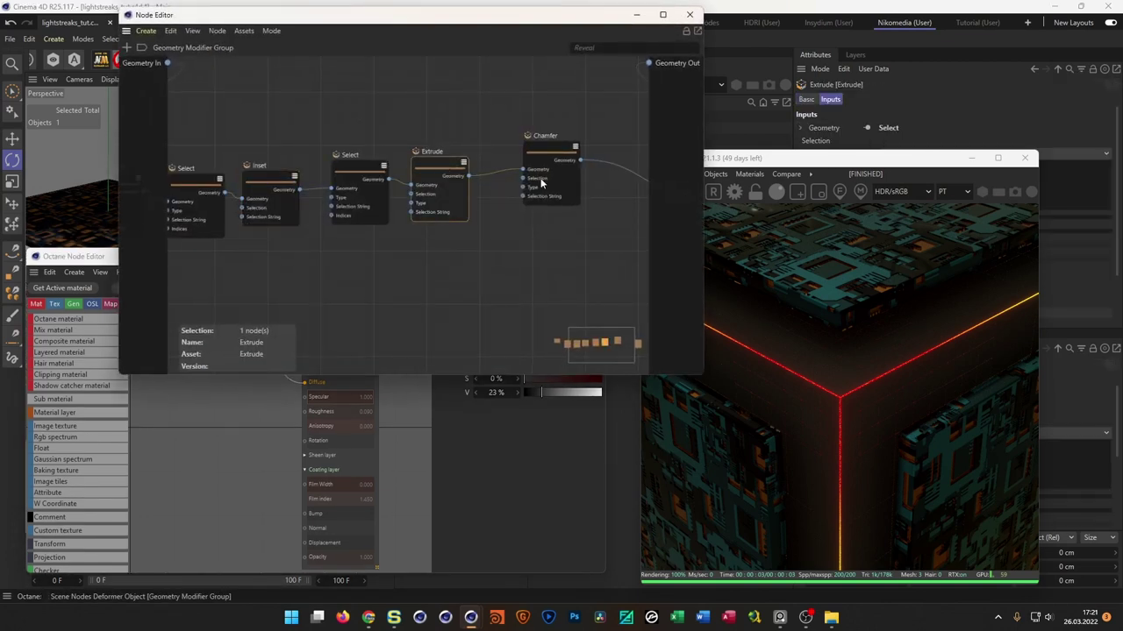
left_click_drag(831, 161, 451, 239)
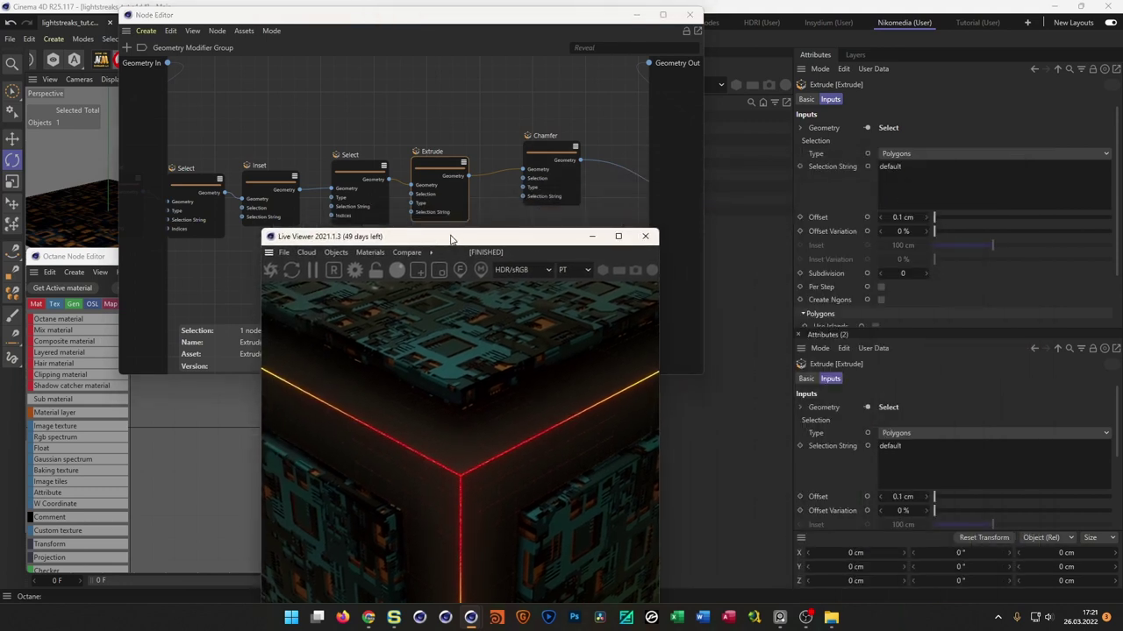
left_click(903, 497)
type("0.2")
key("Return")
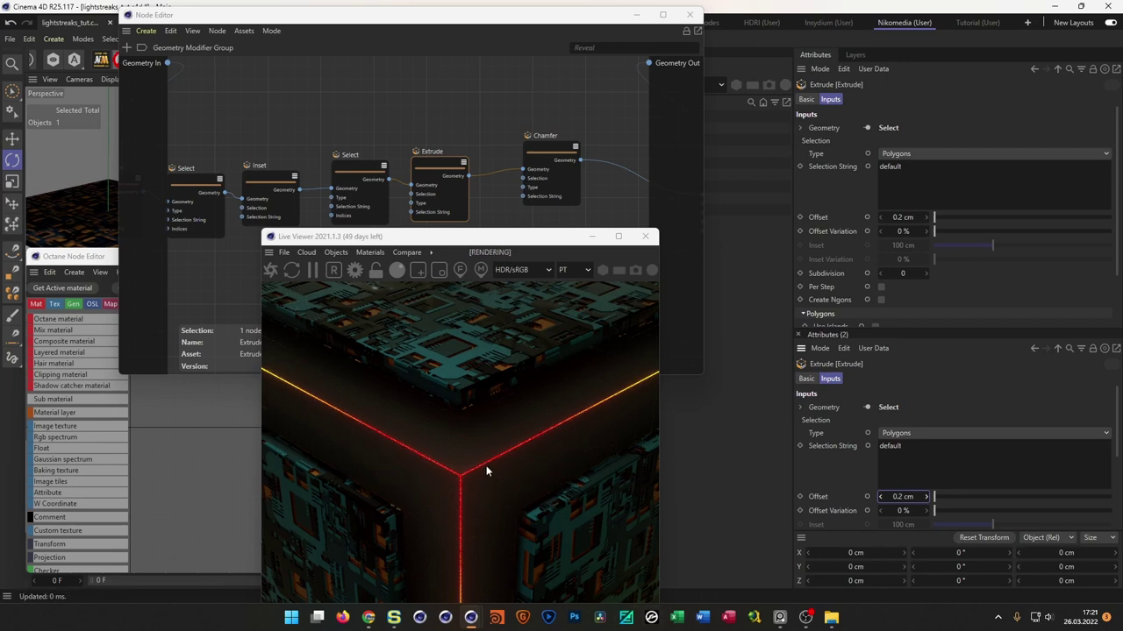
- Set the Inset node's inset amount to 0.05 cm
left_click(267, 182)
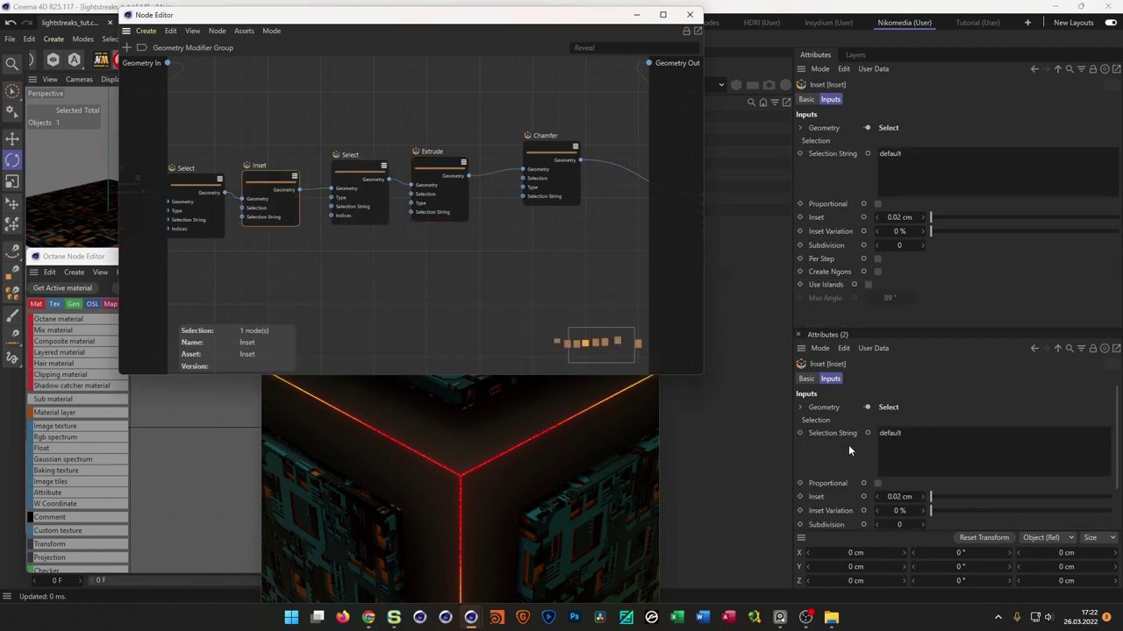
left_click(899, 498)
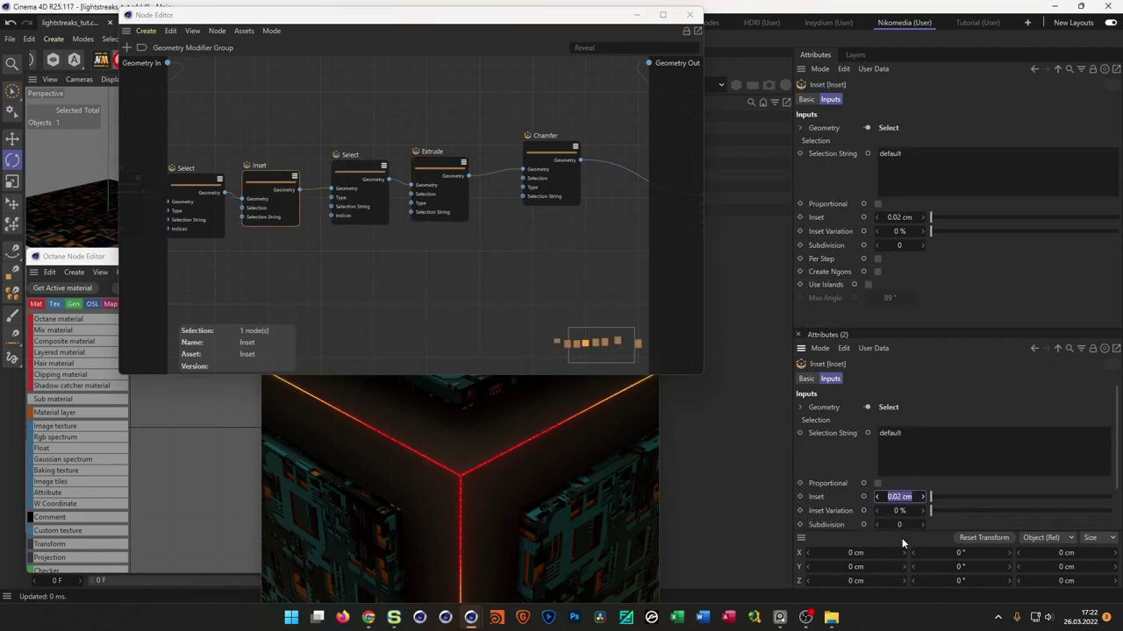
type("0.05")
key("Return")
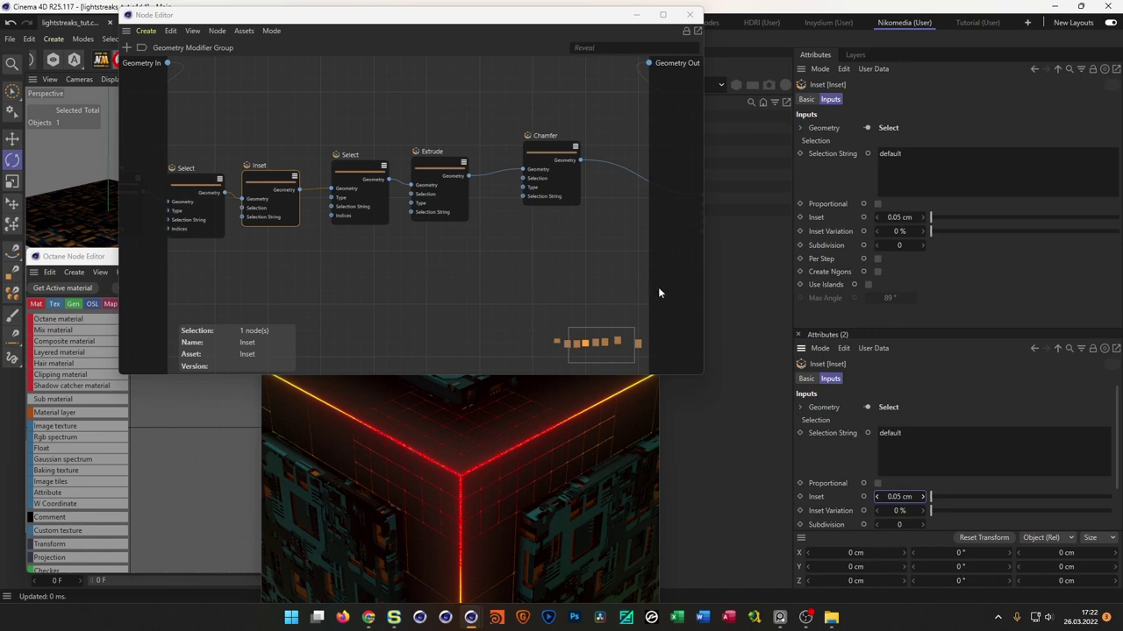
- Change the Extrude offset to 0.5 cm with 50% offset variation, then close the node graph
left_click(433, 160)
double_click(908, 497)
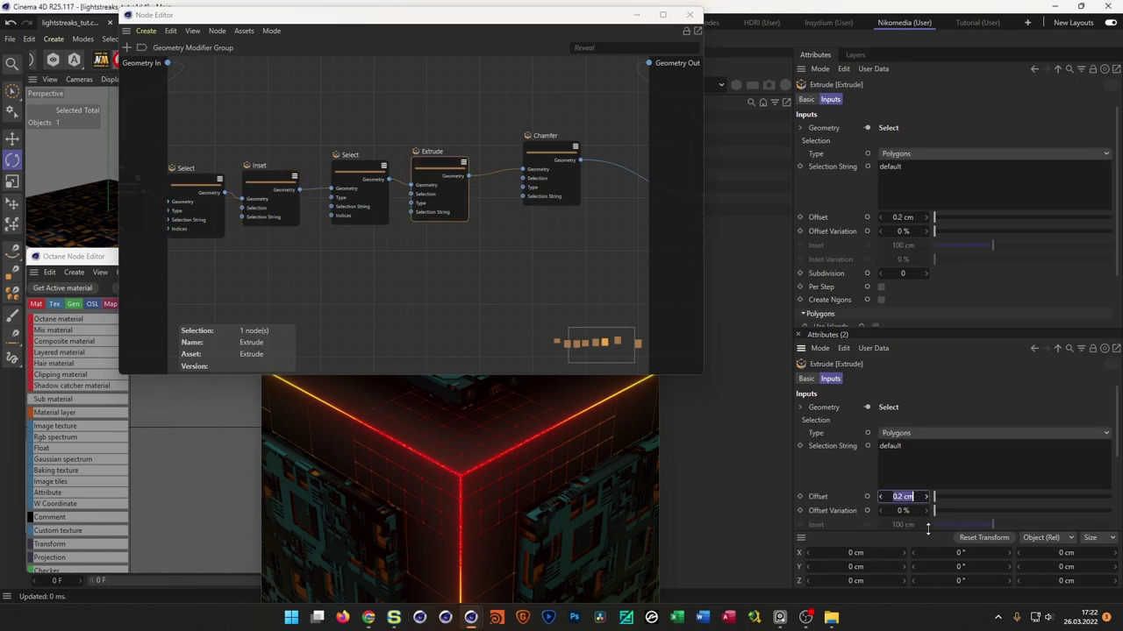
type("0.5")
key("Return")
key("Tab")
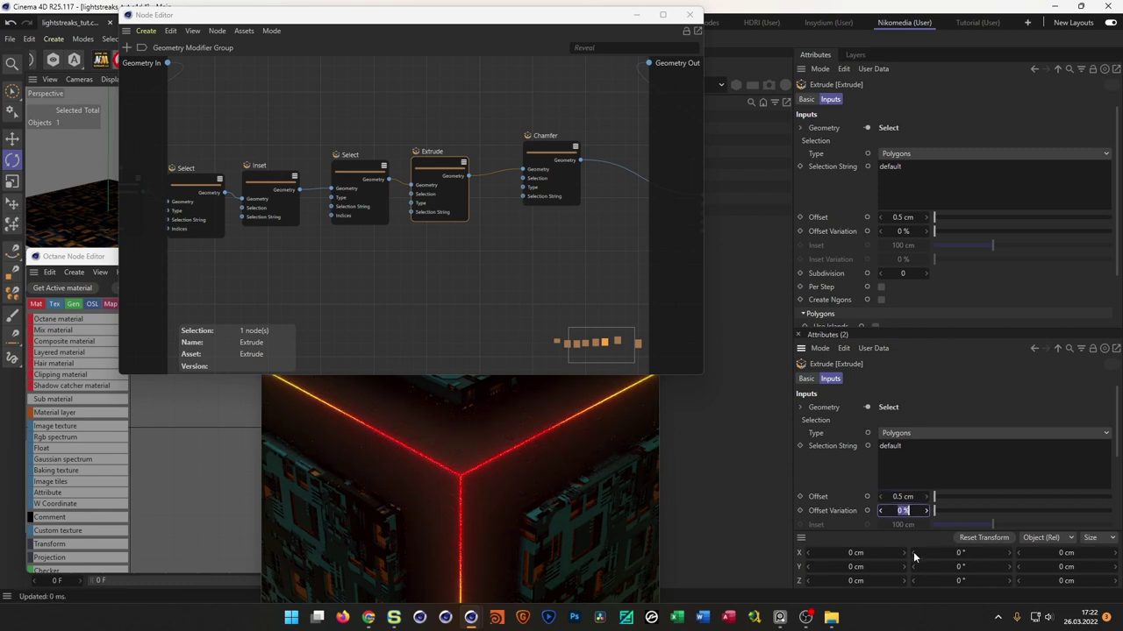
type("50")
key("Return")
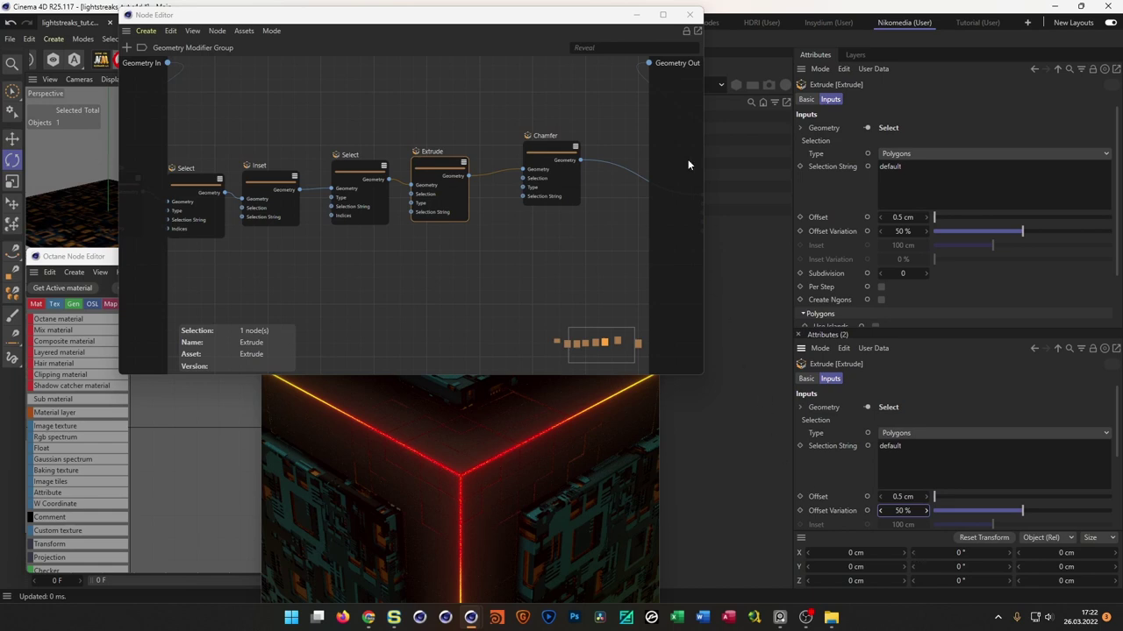
left_click(689, 15)
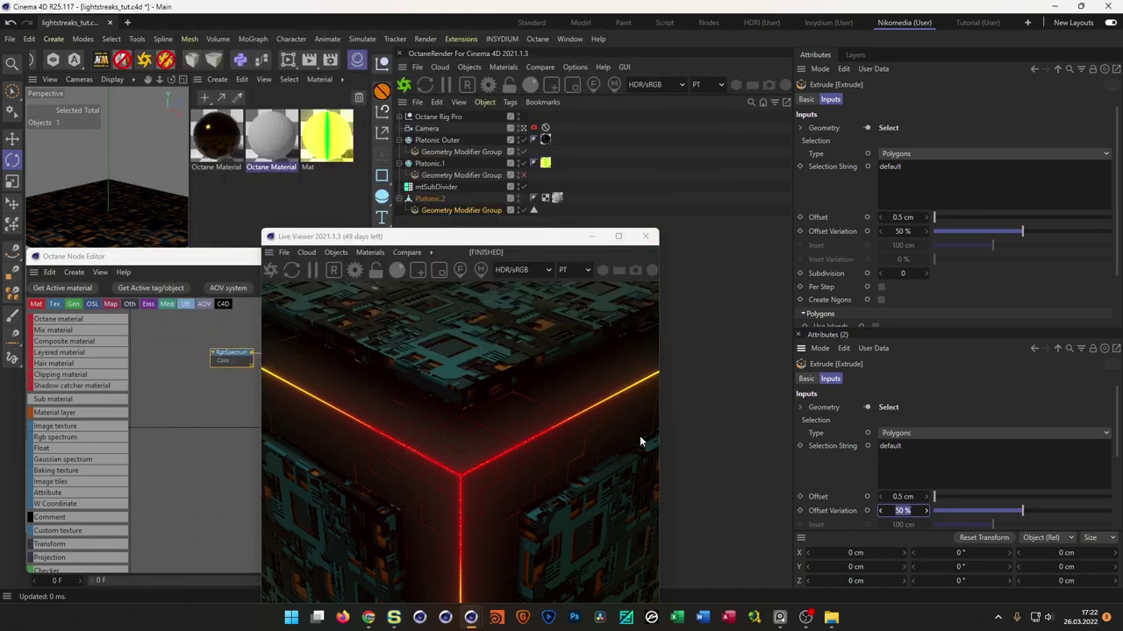
left_click_drag(568, 251, 932, 152)
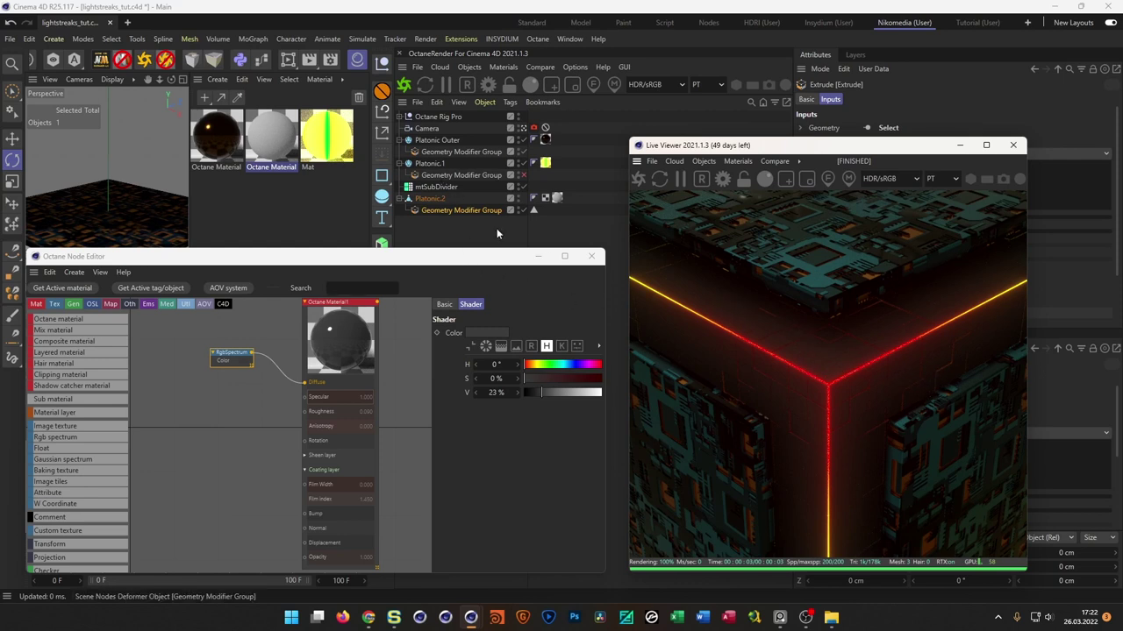
- Make Octane Material1 Metallic and lower its diffuse colour brightness to 21%
left_click(341, 303)
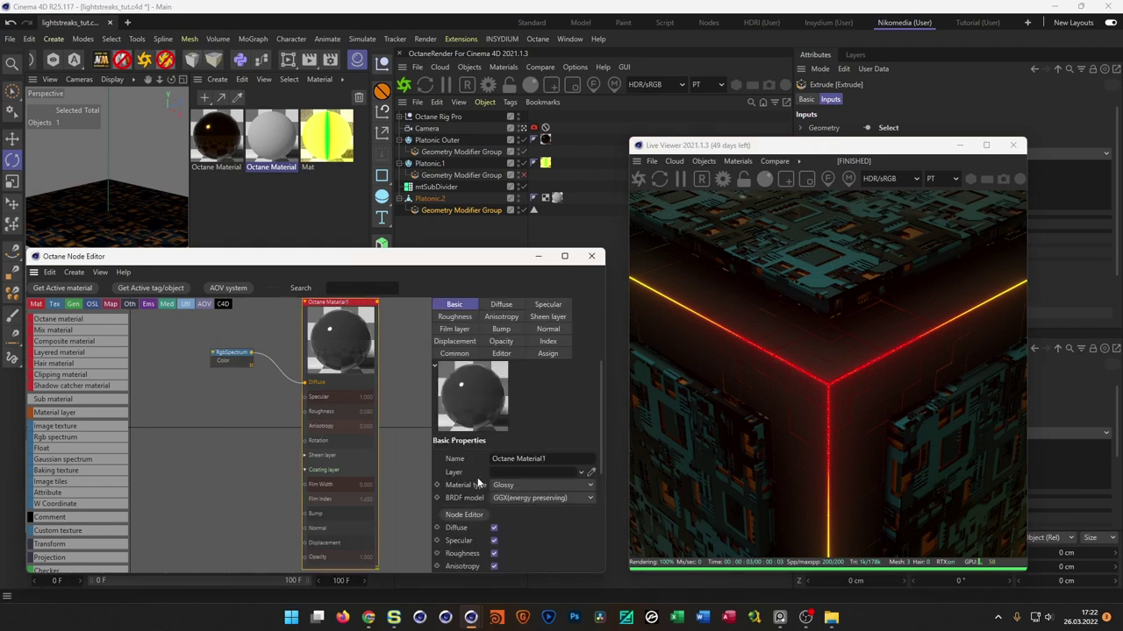
left_click(520, 484)
left_click(529, 542)
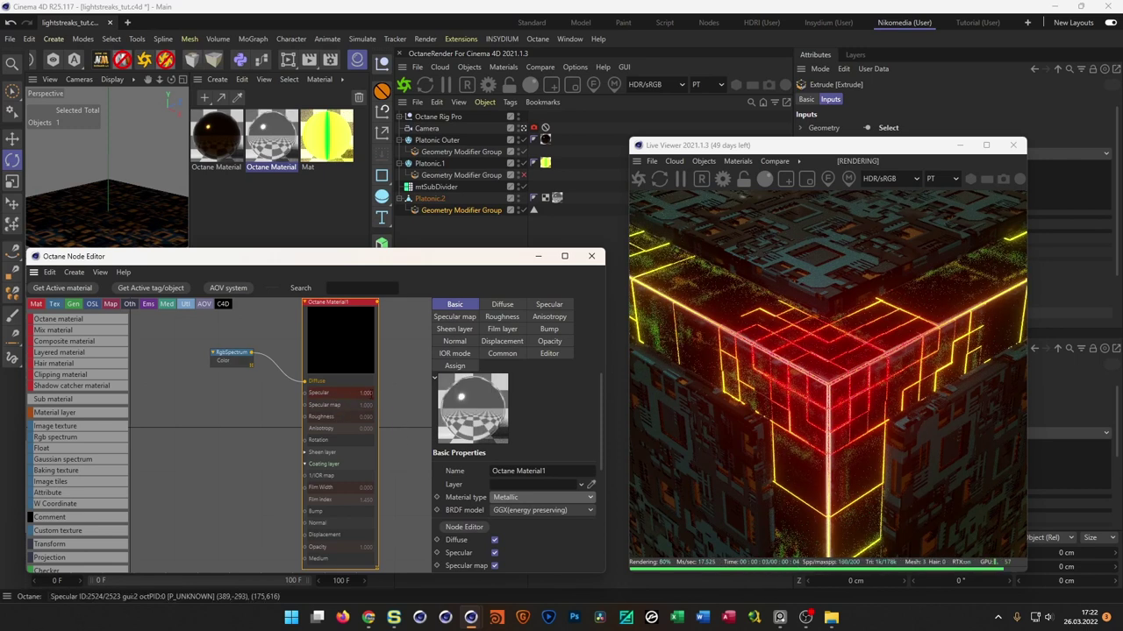
left_click(231, 355)
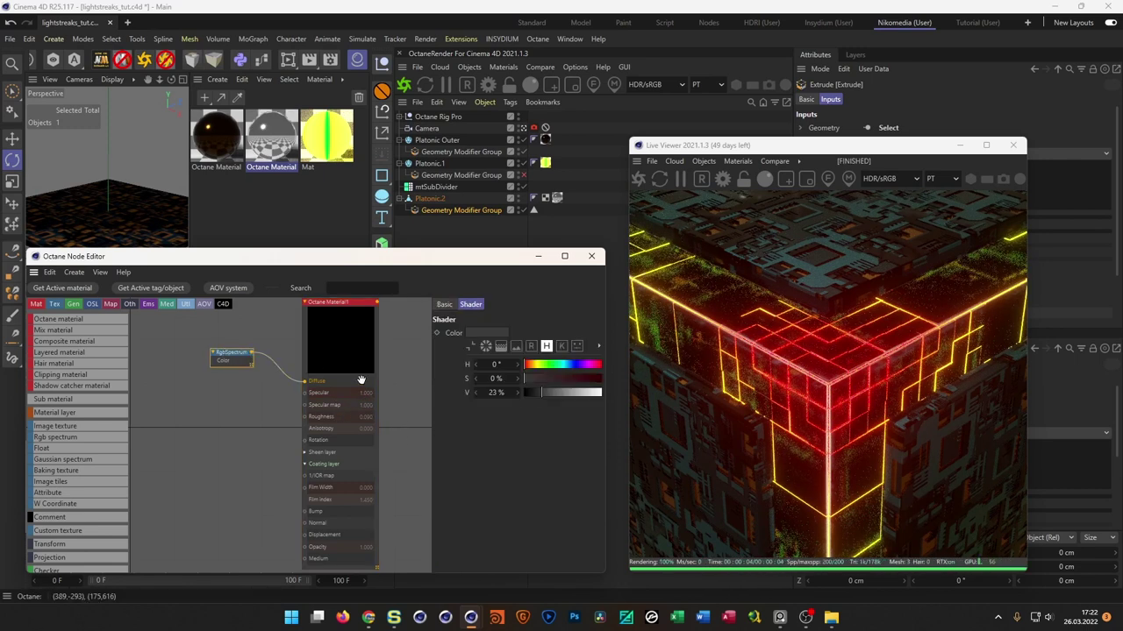
left_click(539, 393)
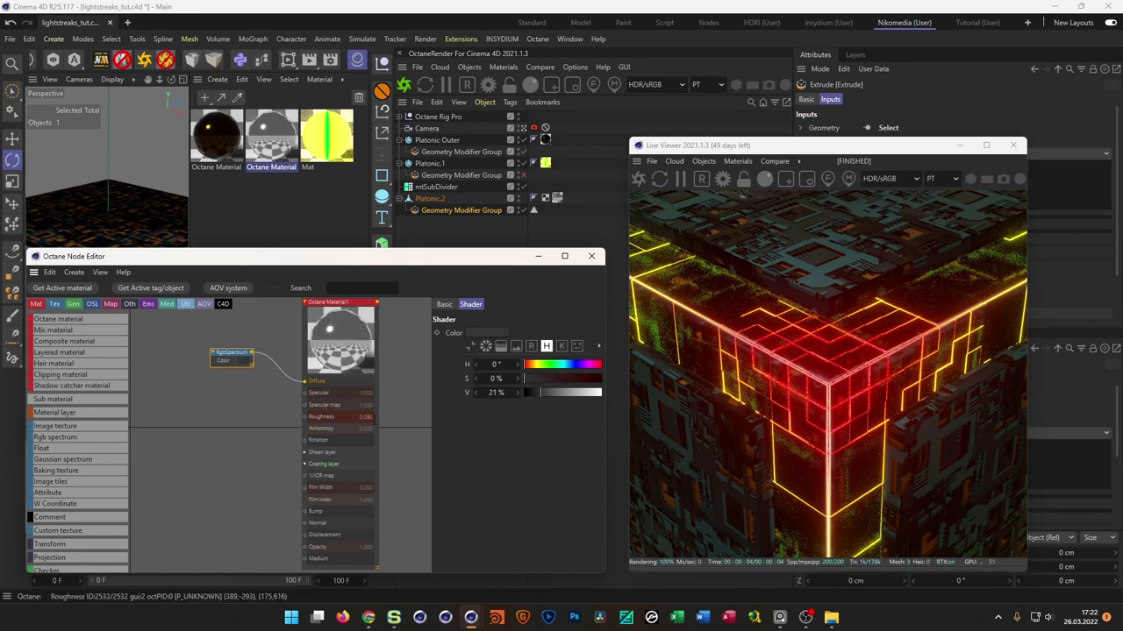
- Switch the material type to Universal, then back to Metallic
left_click(335, 313)
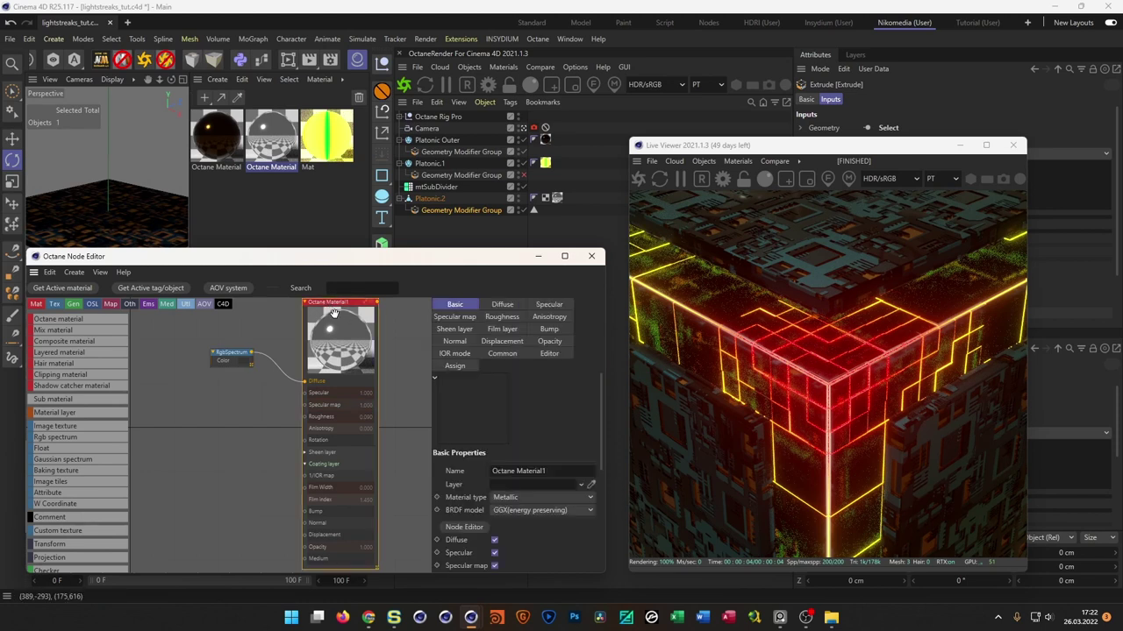
left_click(515, 499)
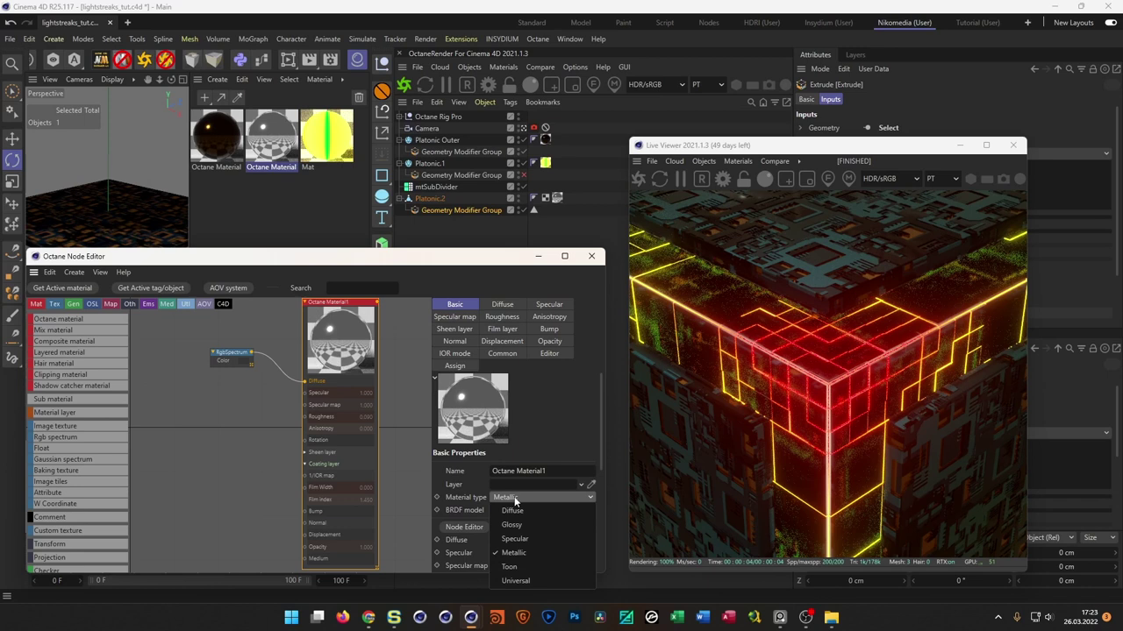
left_click(524, 581)
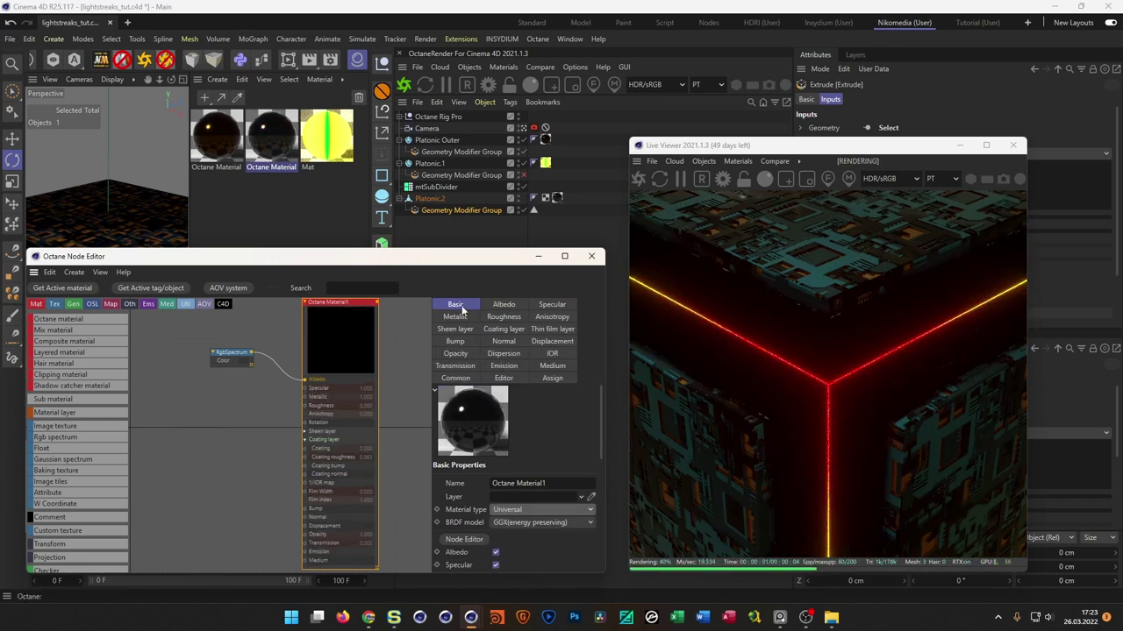
left_click(525, 511)
left_click(521, 567)
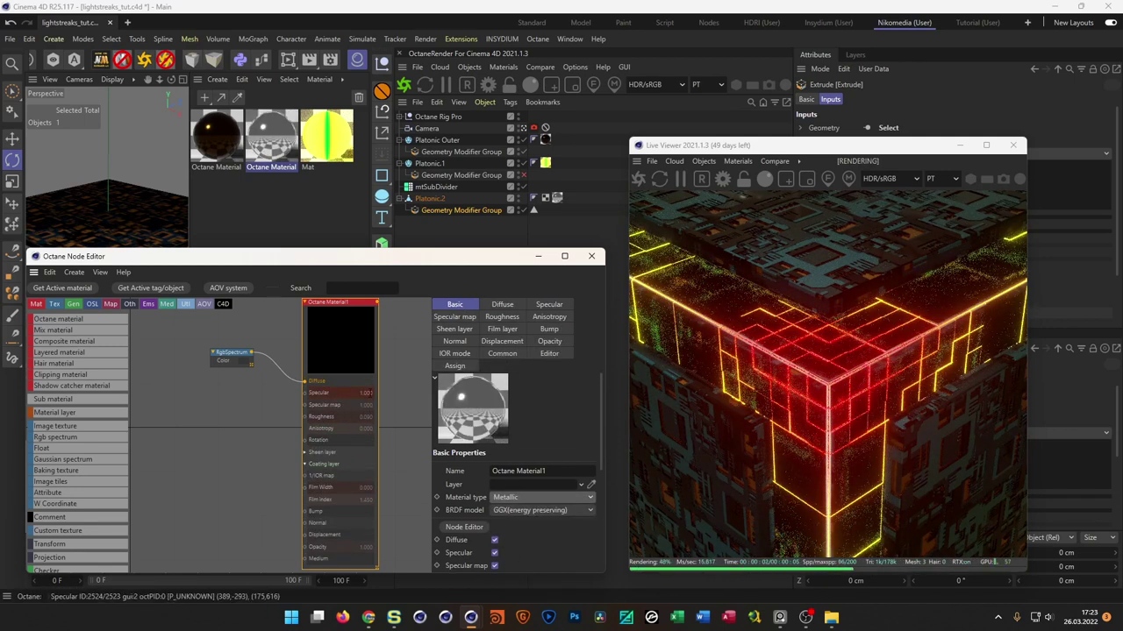
- Set Specular to 1.000 and the Specular map to about 0.35
left_click_drag(361, 408, 313, 393)
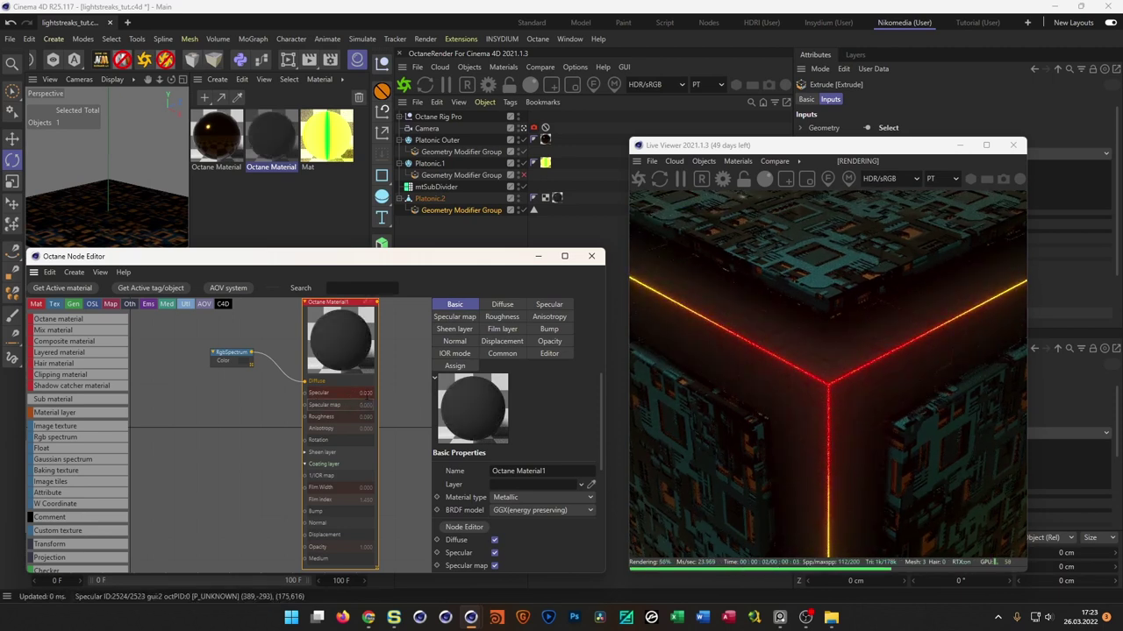
mouse_move(408, 396)
left_mouse_down()
mouse_move(421, 396)
mouse_move(395, 409)
left_mouse_up()
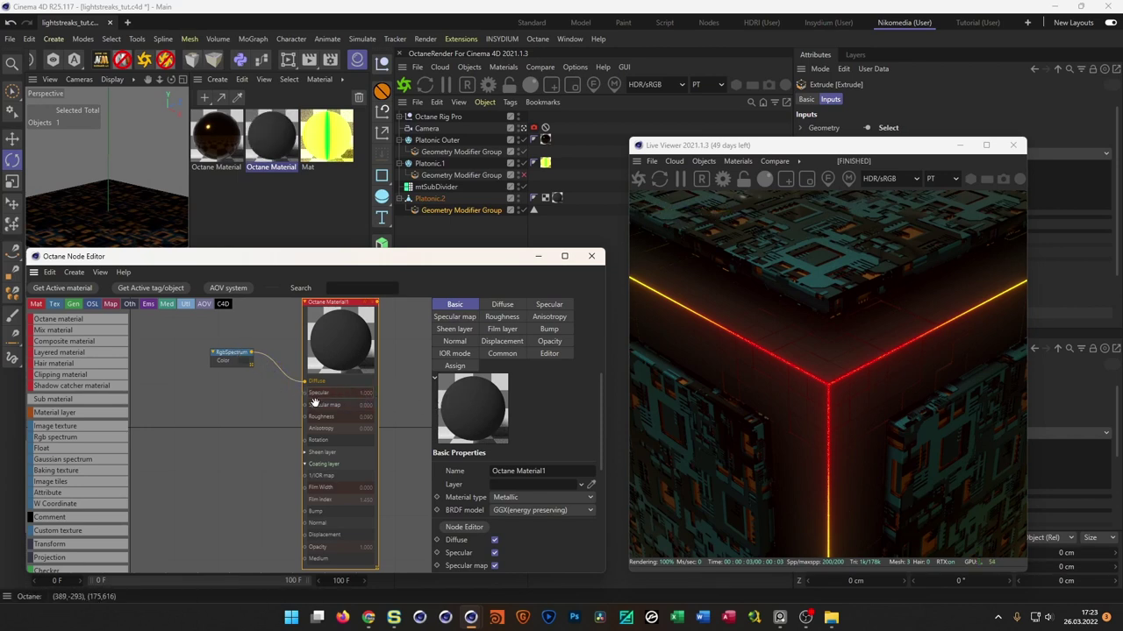
left_click_drag(360, 405, 381, 413)
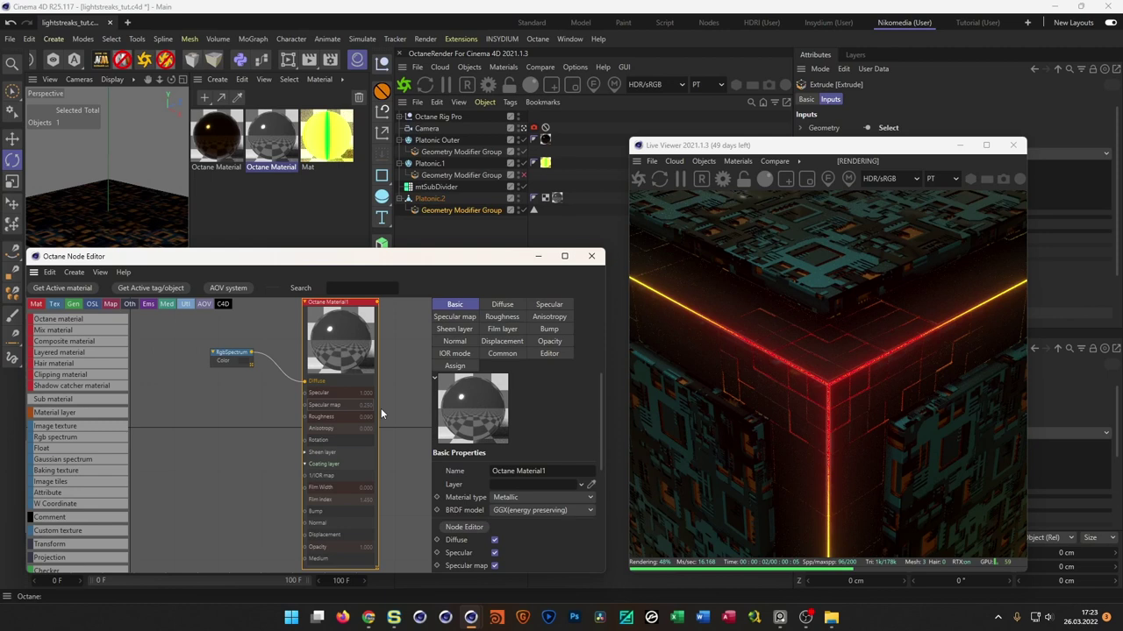
mouse_move(385, 408)
left_mouse_down()
mouse_move(397, 408)
mouse_move(372, 409)
left_mouse_up()
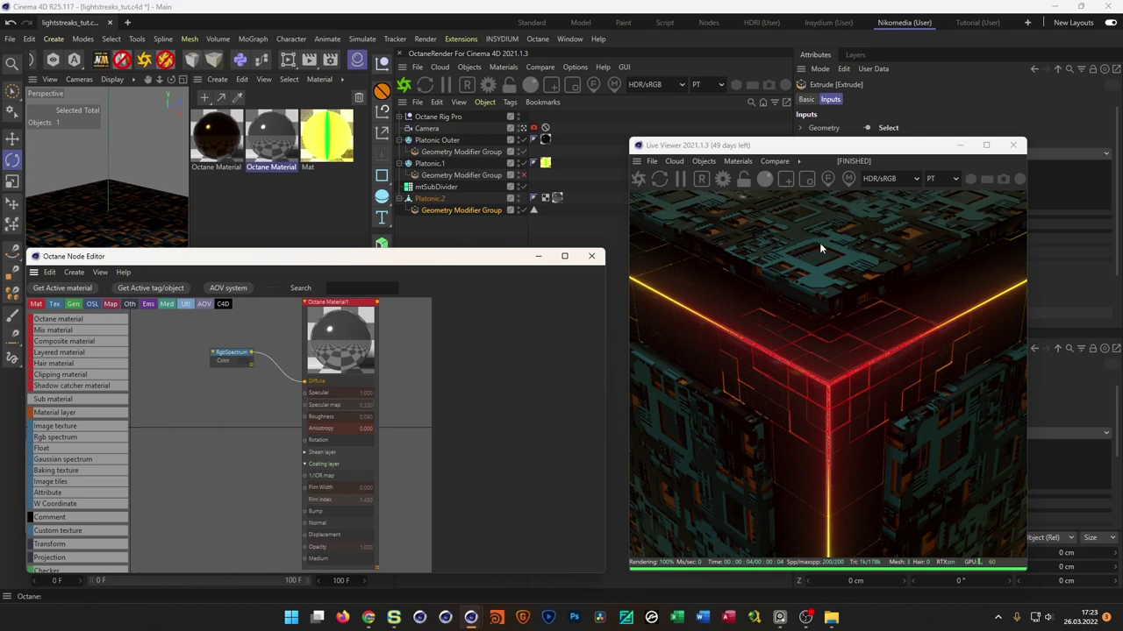
- Raise the outer cube's Inset node value from 22% to 33%
left_click(414, 153)
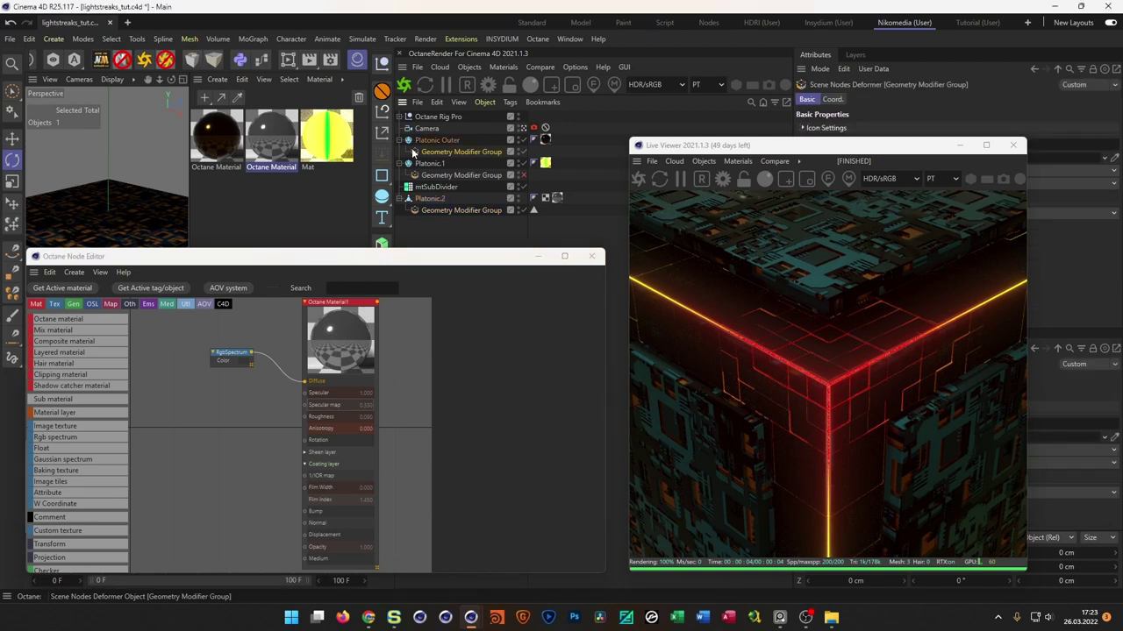
double_click(416, 154)
left_click(209, 149)
left_click_drag(878, 146, 538, 186)
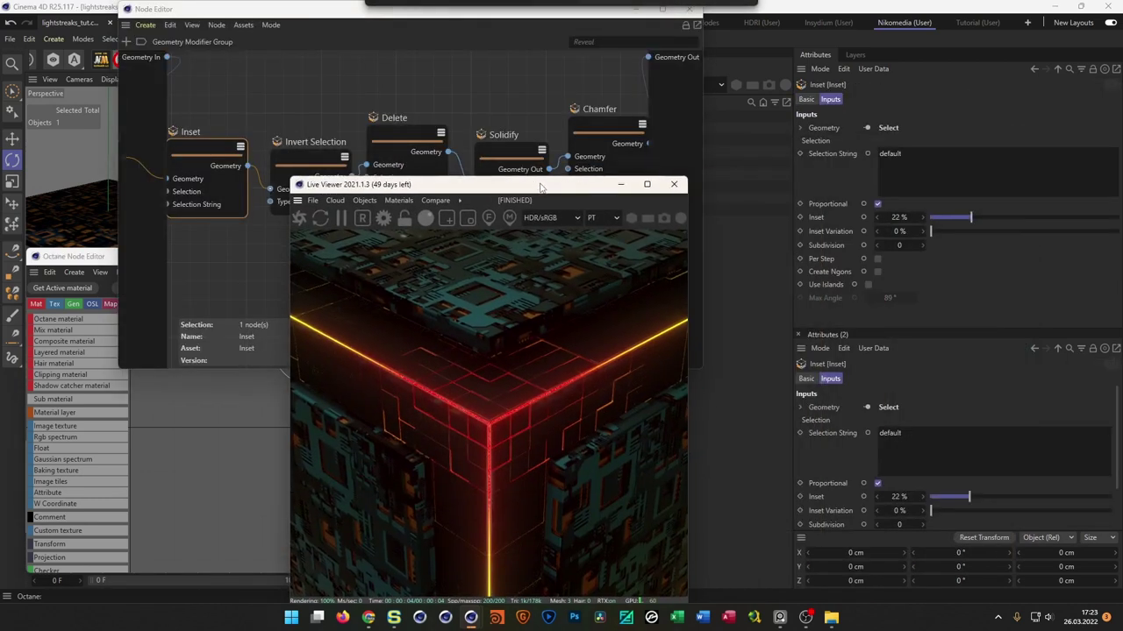
left_click_drag(898, 497, 932, 496)
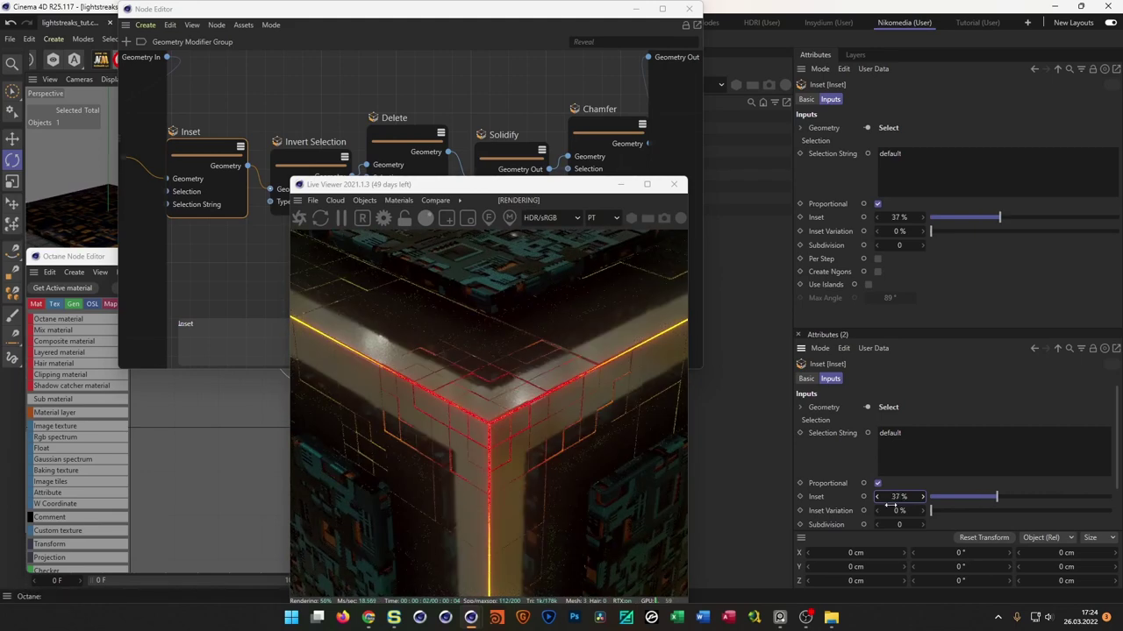
double_click(899, 496)
type("33")
key("Return")
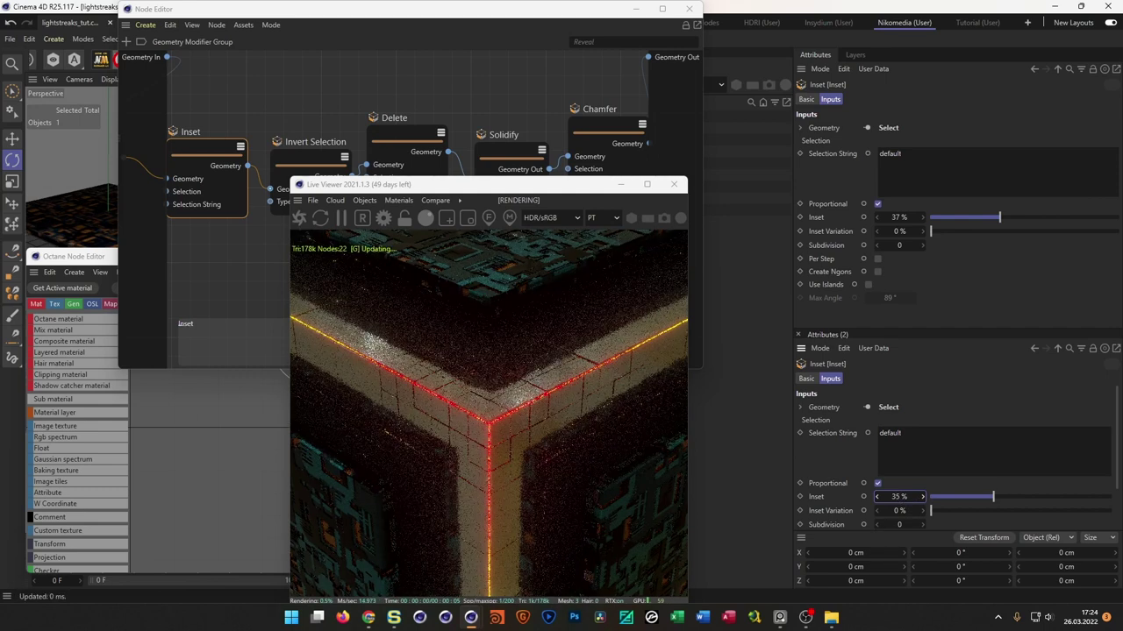
left_click_drag(560, 191, 934, 162)
- Change Octane Material1's type from Metallic to Universal and close the material node editor
left_click(690, 14)
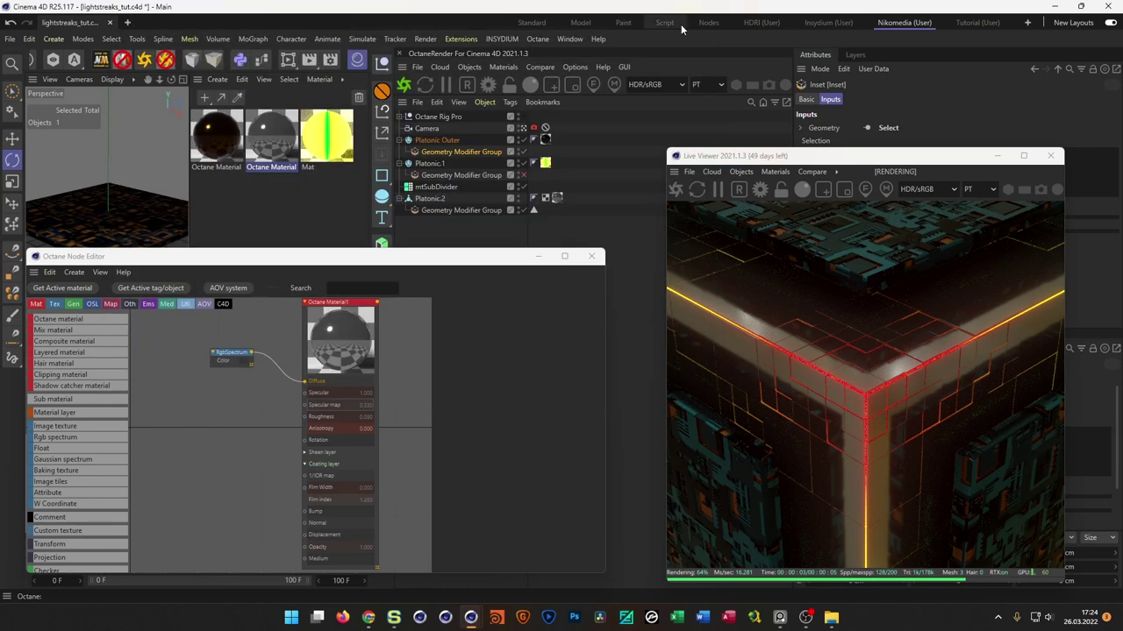
left_click(225, 353)
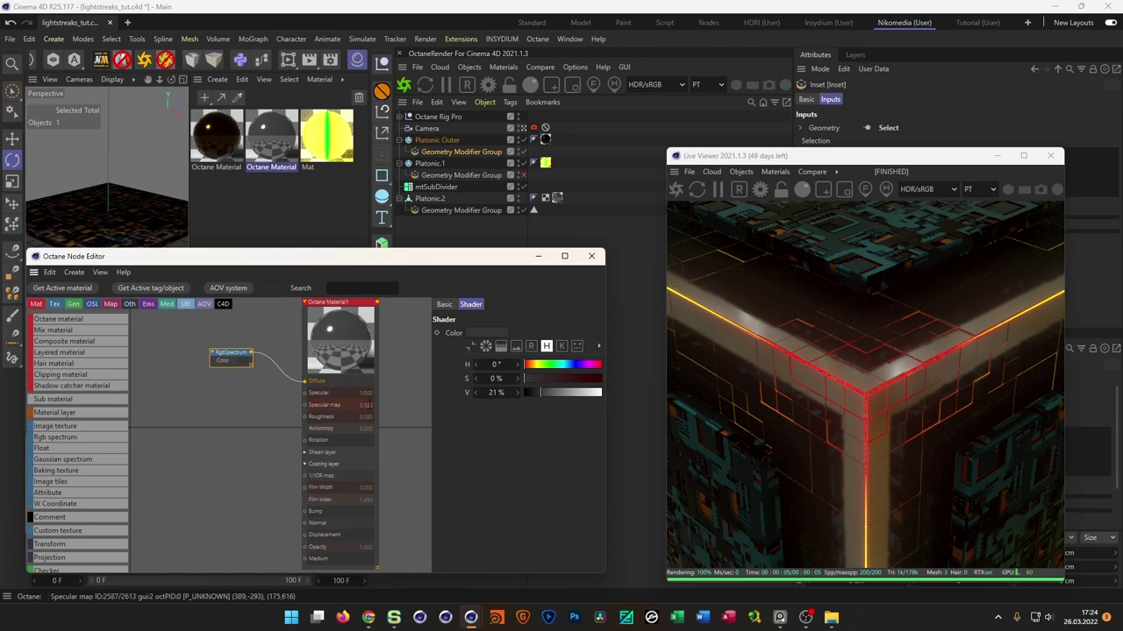
left_click(340, 309)
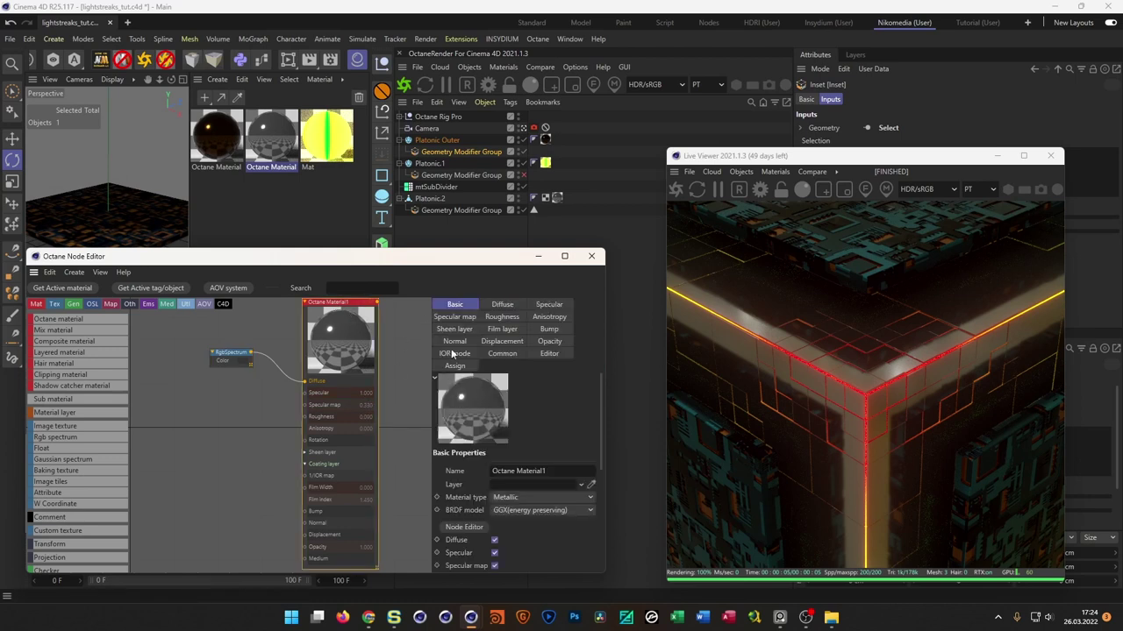
left_click(515, 499)
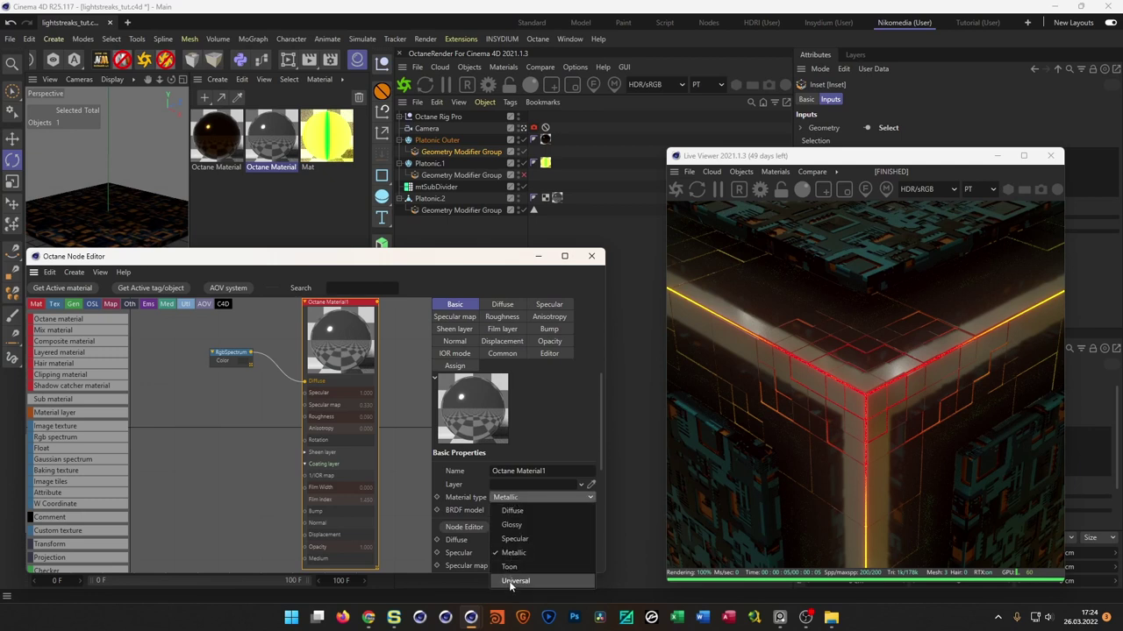
left_click(509, 581)
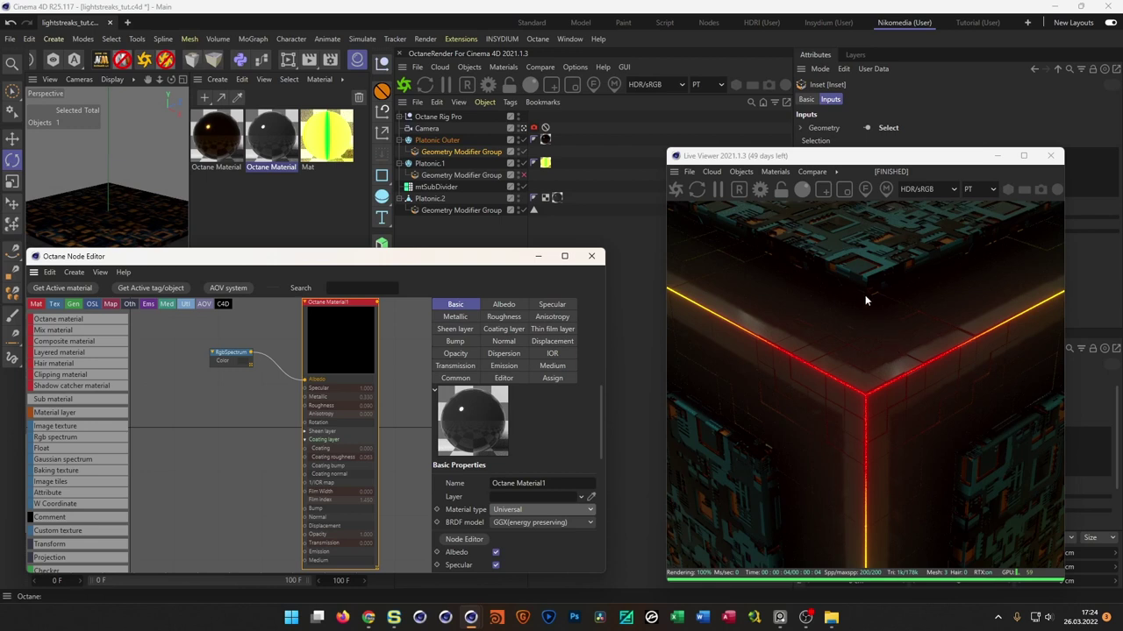
left_click(890, 157)
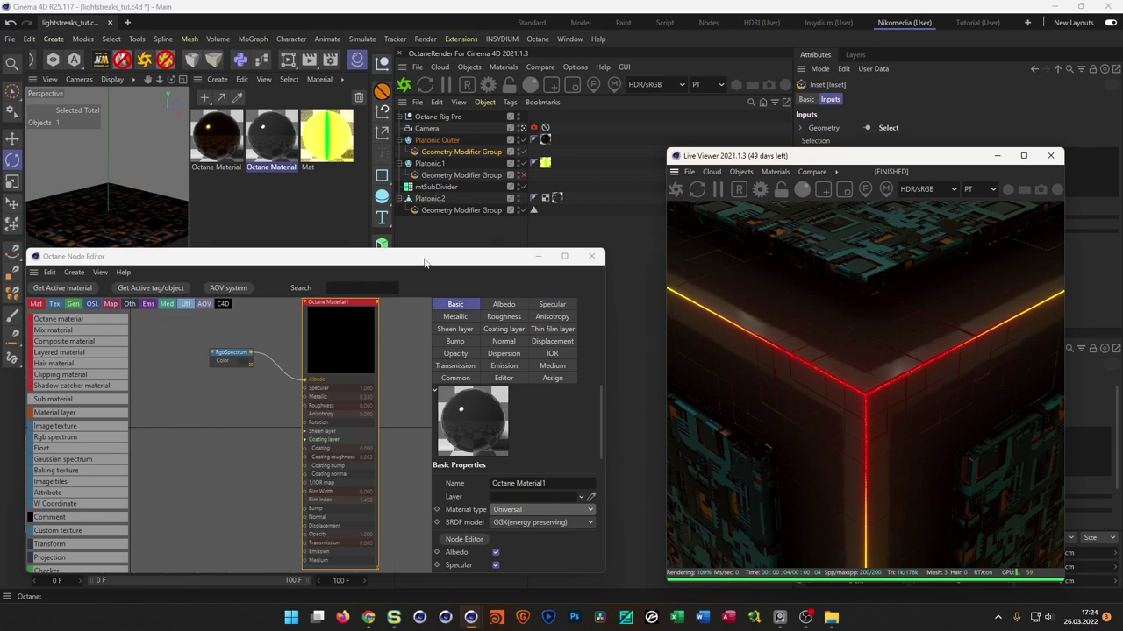
left_click_drag(424, 264, 425, 252)
left_click(590, 246)
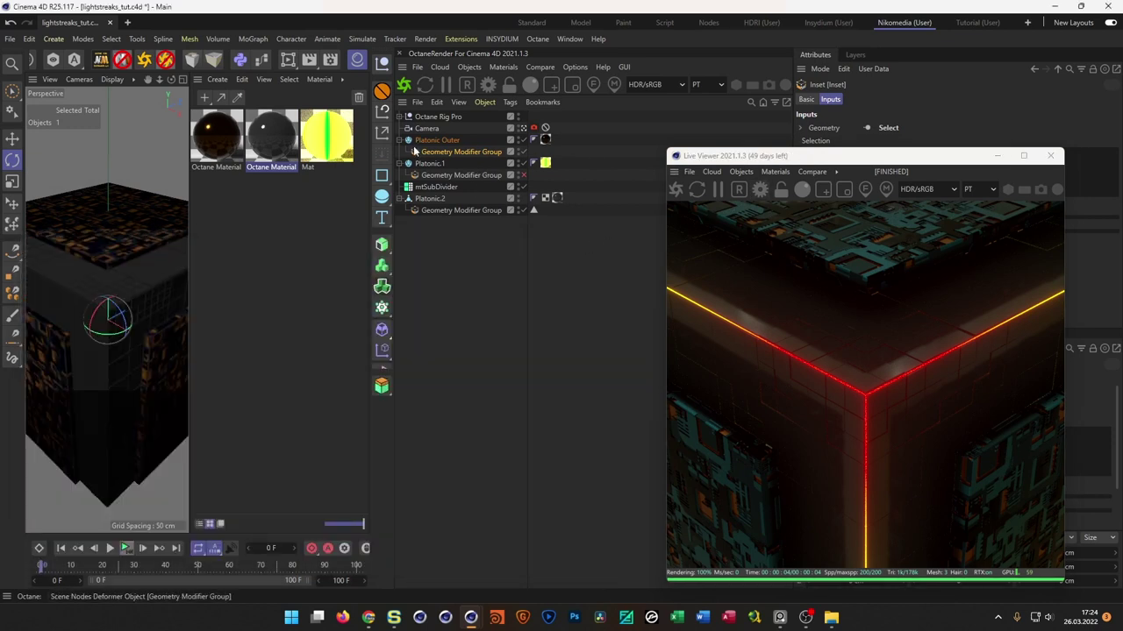
- Open the outer cube's geometry graph and scrub the Inset node down from 33% to 15%
double_click(414, 152)
left_click_drag(537, 11, 437, 206)
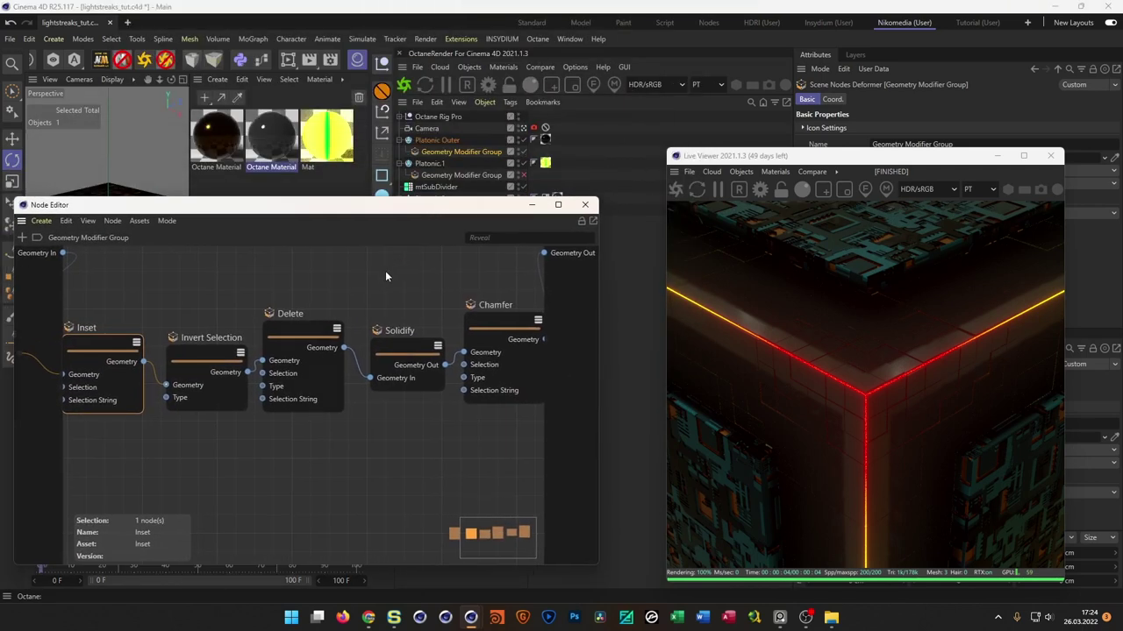
middle_click_drag(173, 368, 230, 375)
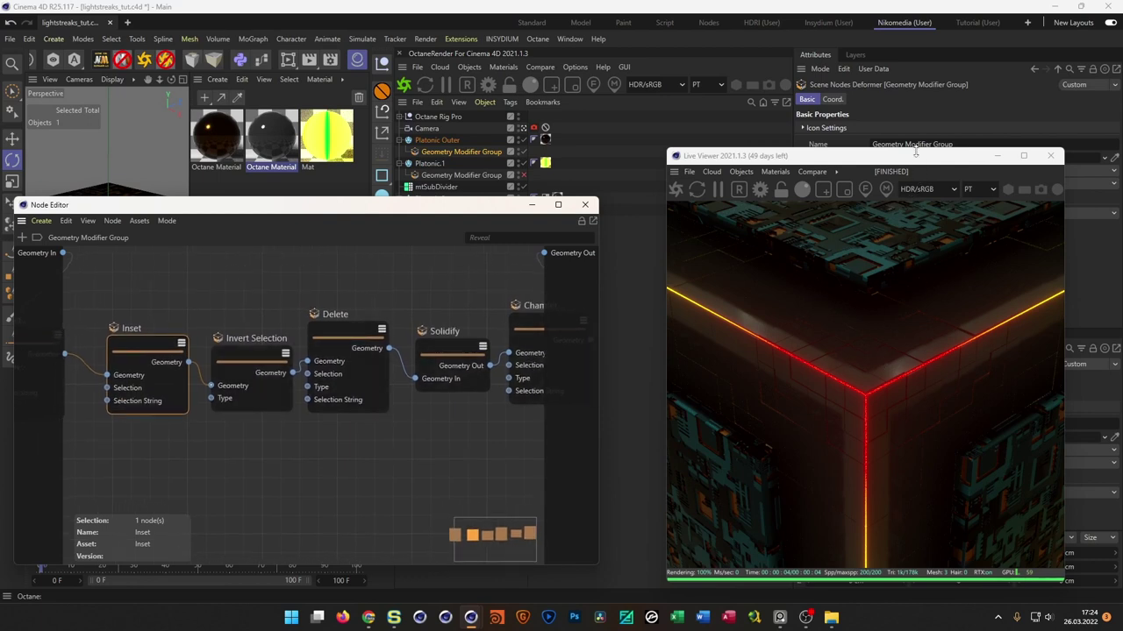
left_click_drag(913, 156, 848, 172)
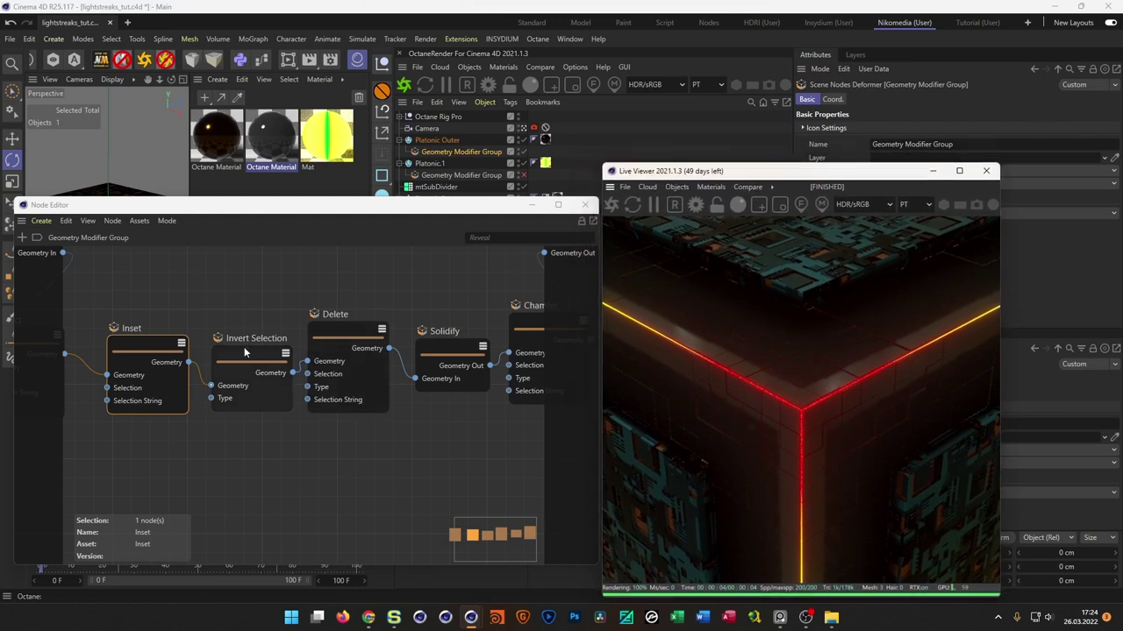
left_click(144, 347)
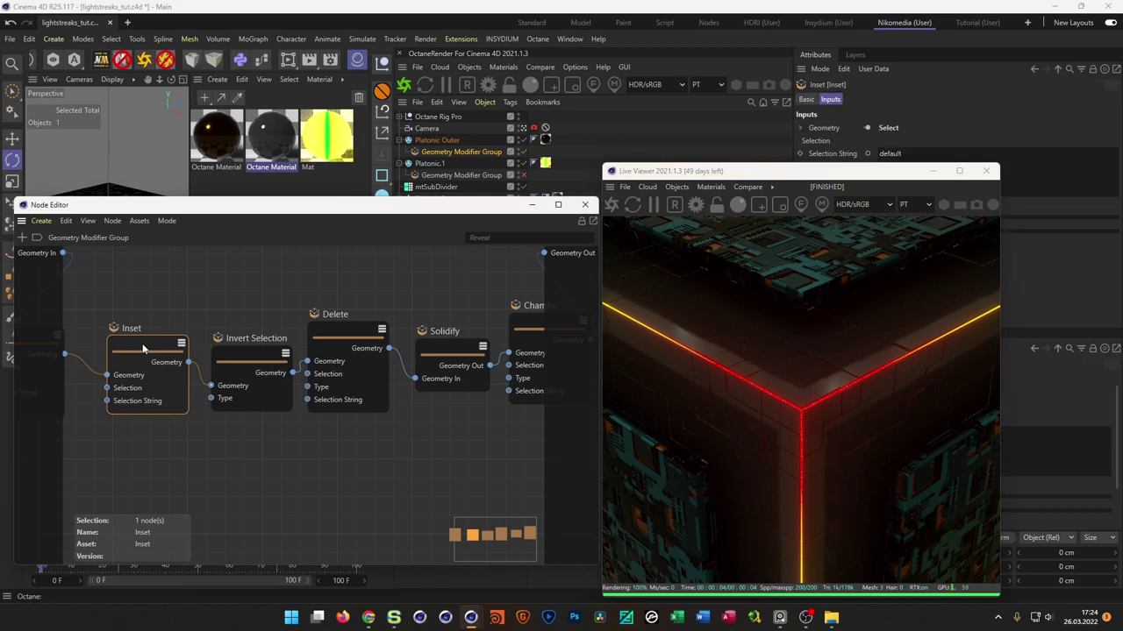
left_click_drag(799, 177, 512, 163)
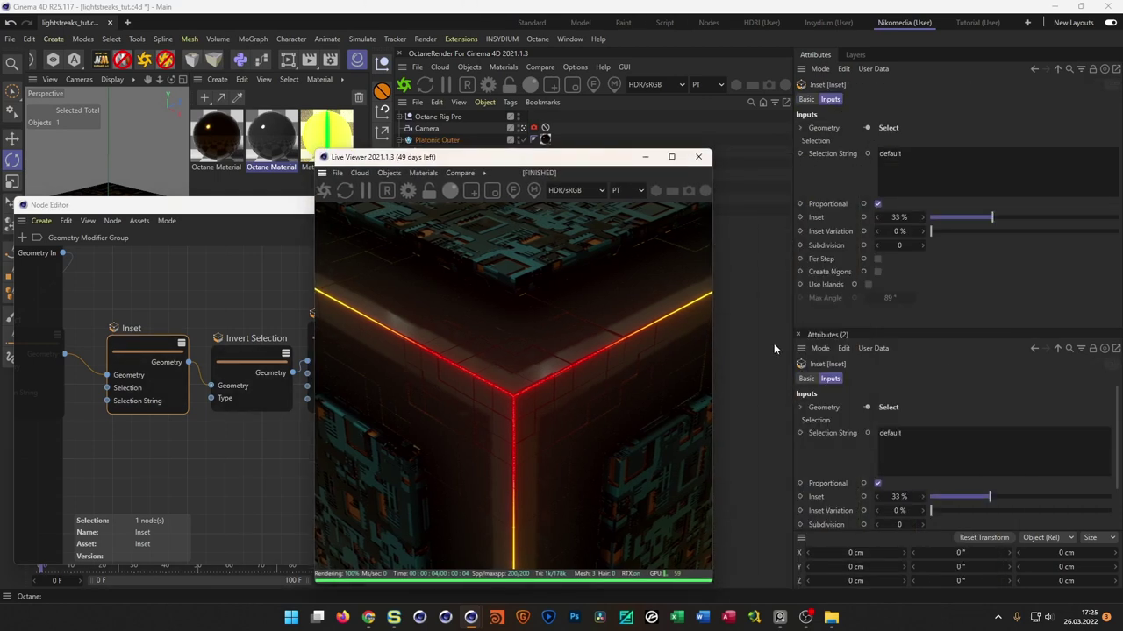
left_click_drag(899, 497, 861, 496)
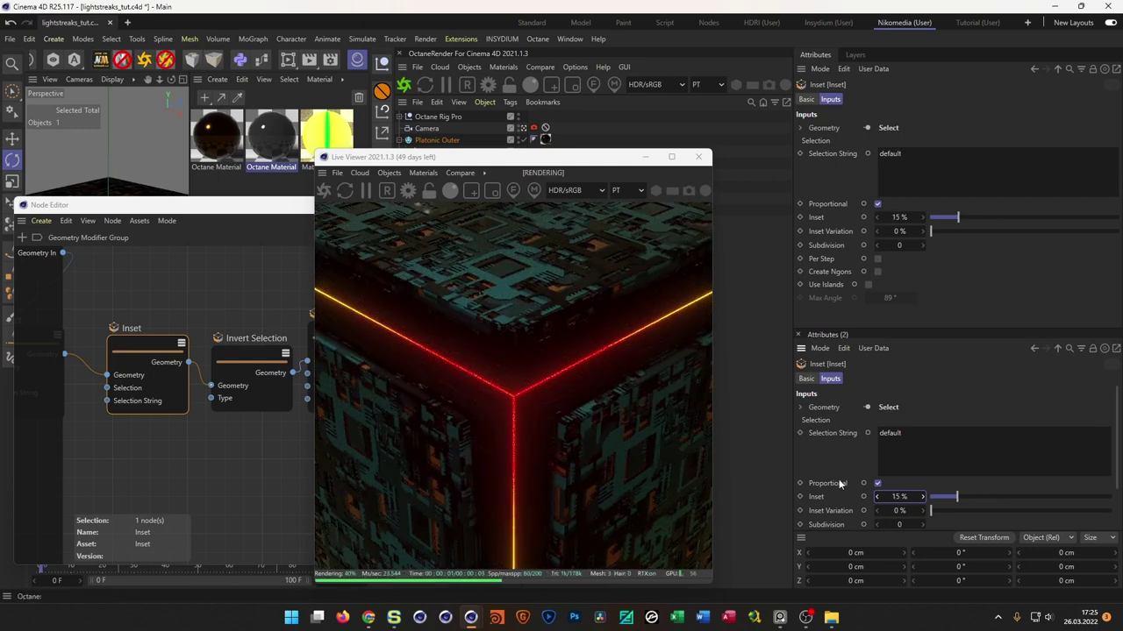
left_click_drag(596, 162, 616, 190)
- Adjust Platonic Outer's radius, settling at 151 cm
left_click(439, 140)
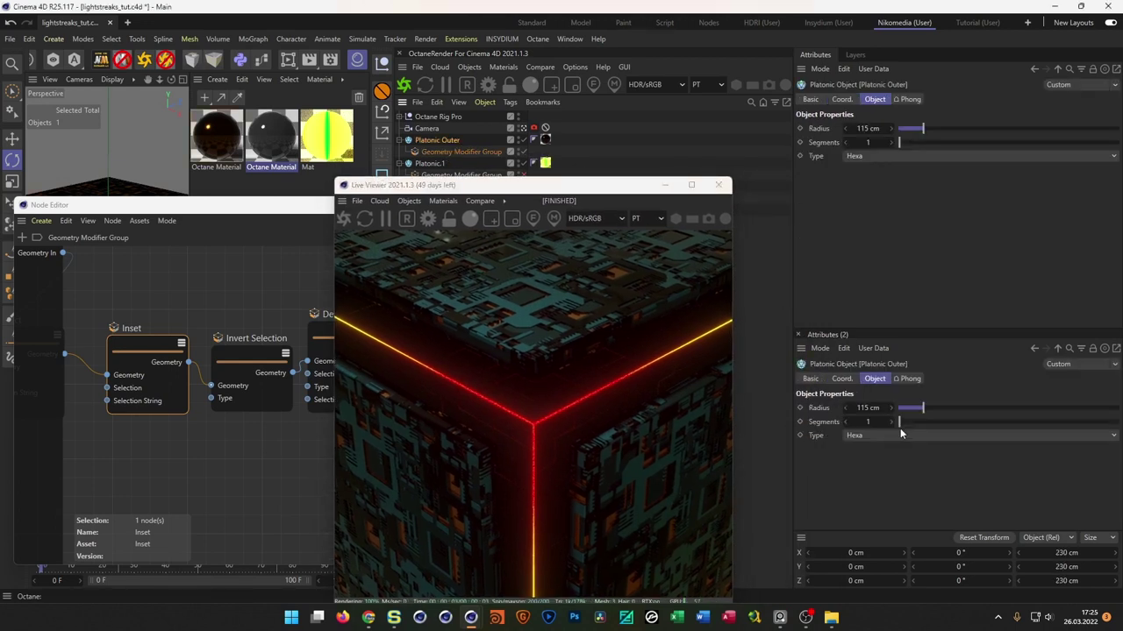
mouse_move(867, 408)
left_mouse_down()
mouse_move(907, 408)
mouse_move(864, 411)
left_mouse_up()
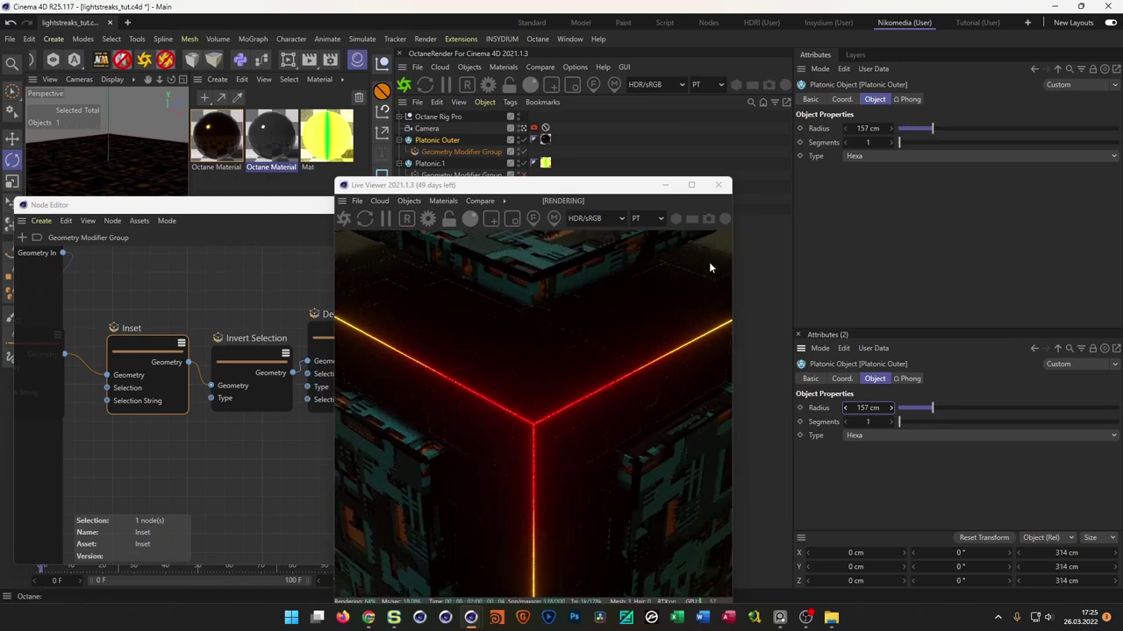
left_click_drag(871, 409, 866, 409)
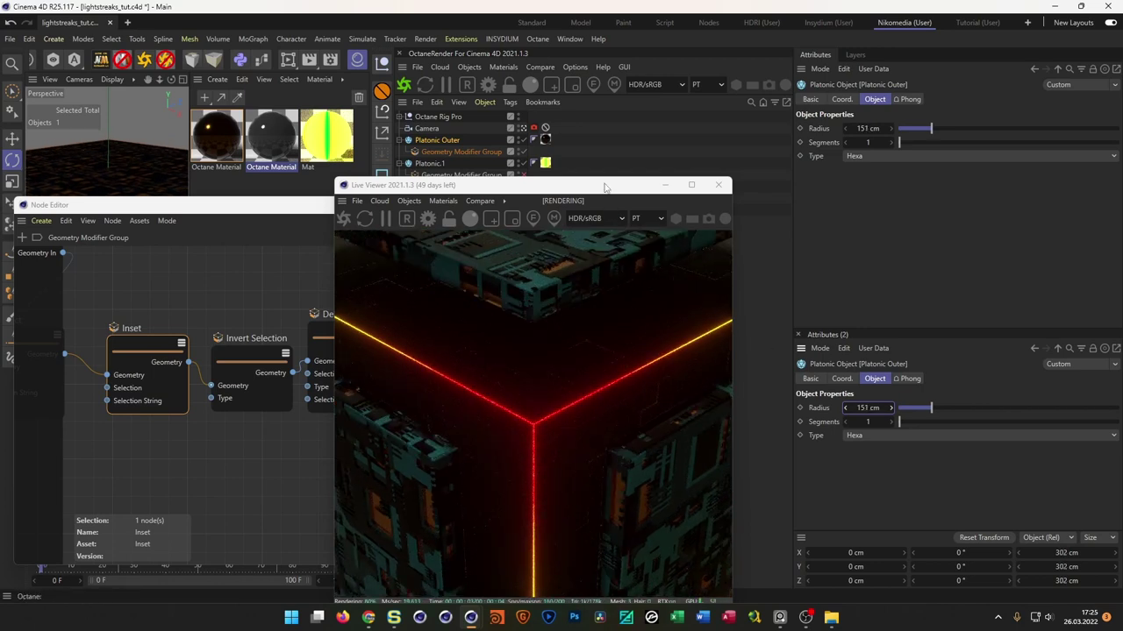
- Set the Solidify node's thickness to 1 cm, then to 2 cm
left_click_drag(606, 186, 800, 184)
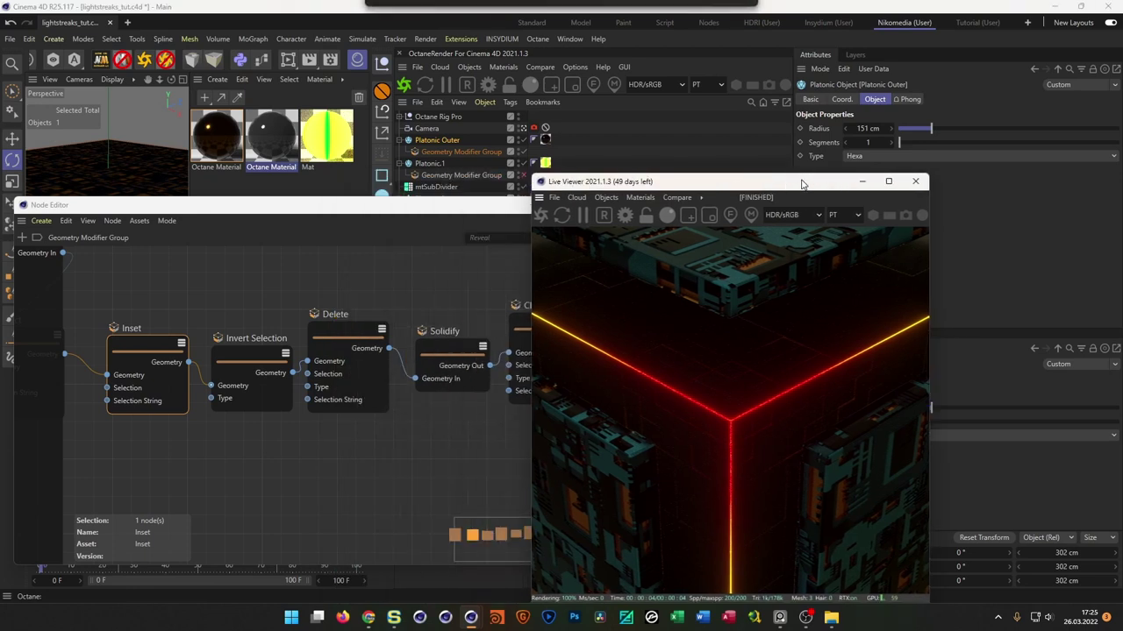
left_click(444, 351)
left_click_drag(702, 182, 477, 177)
left_click(906, 497)
type("1")
key("Return")
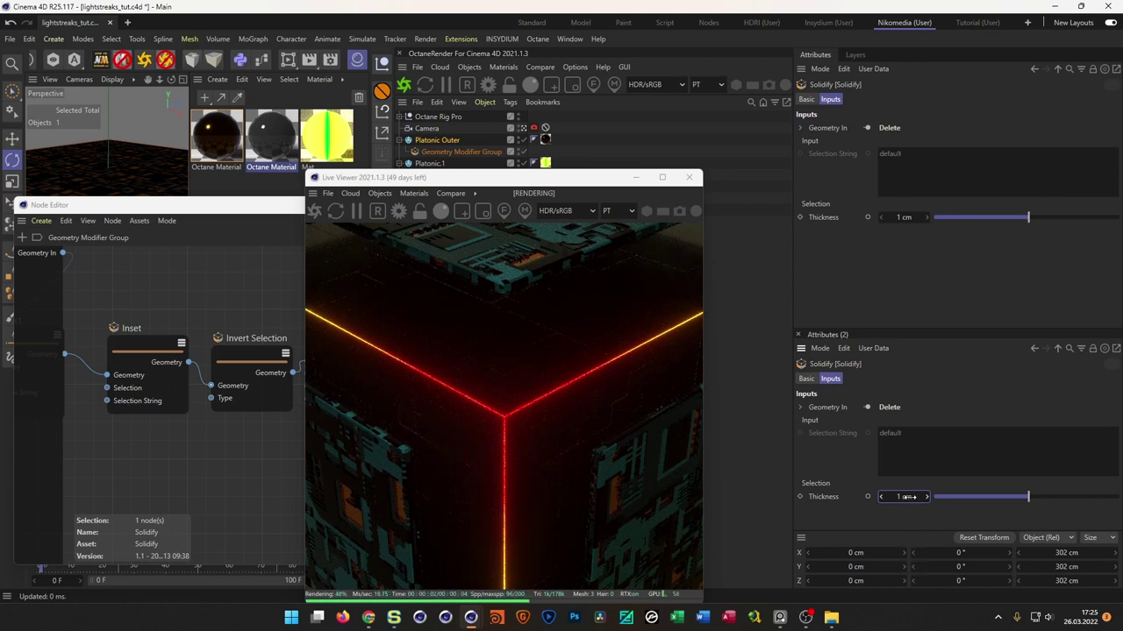
type("2")
key("Return")
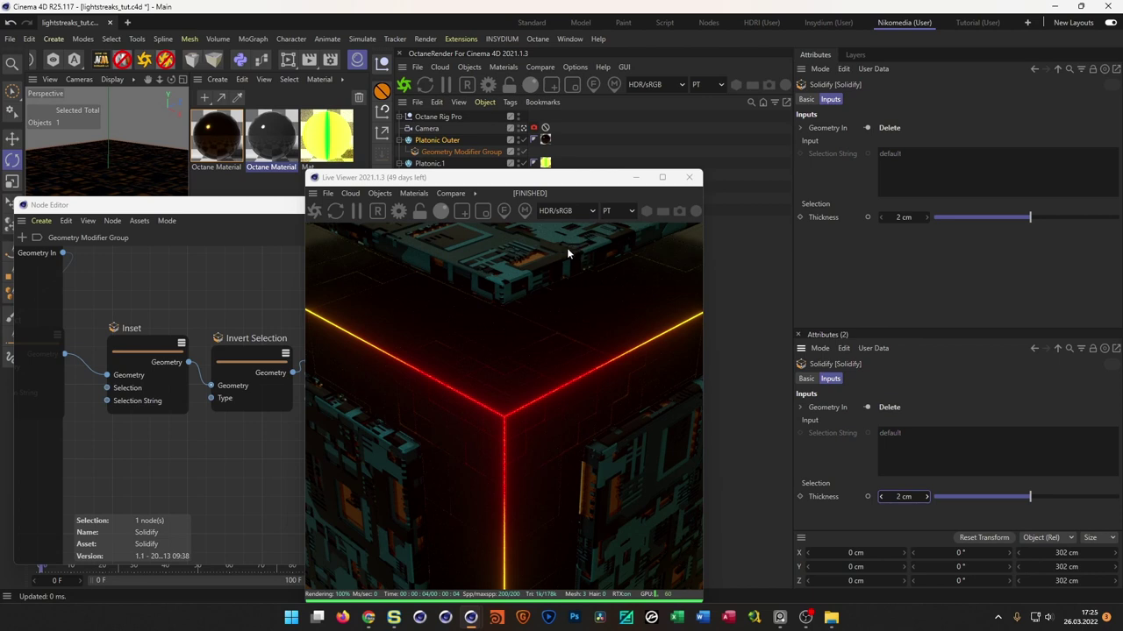
- Shrink the outer cube's radius to 139 cm and raise the panel Inset to 22%
left_click(443, 141)
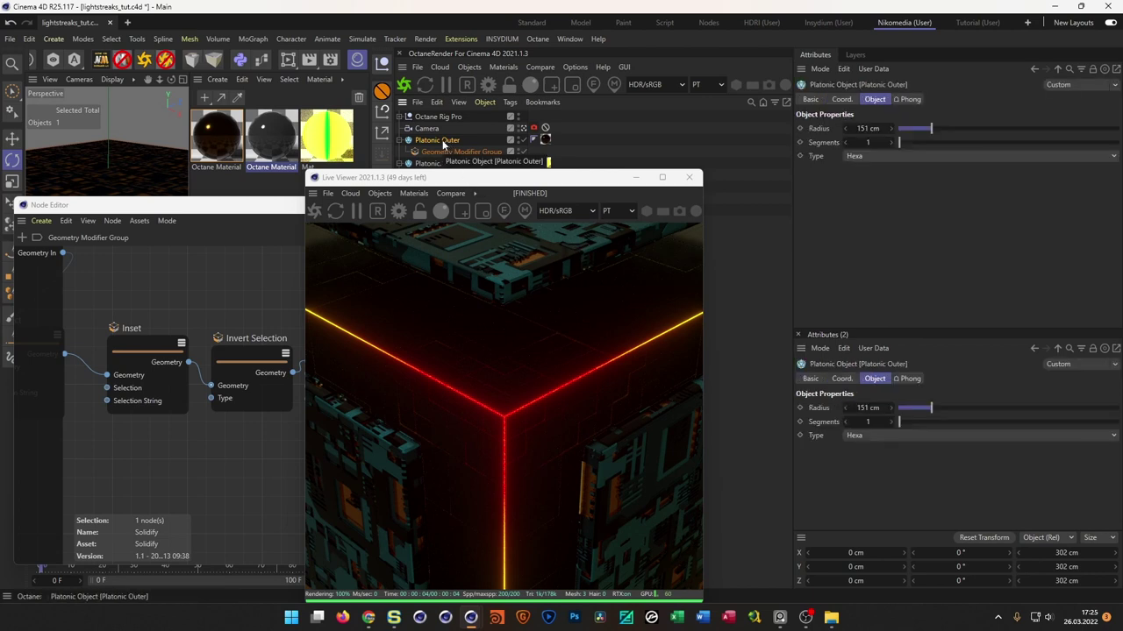
left_click_drag(882, 412, 869, 412)
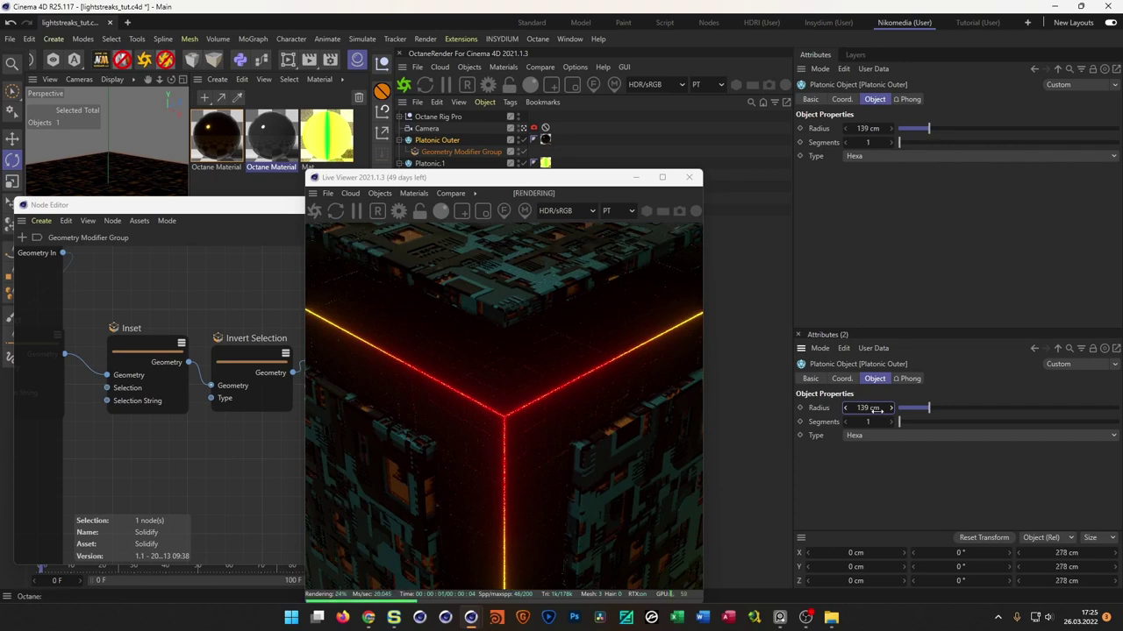
left_click(159, 343)
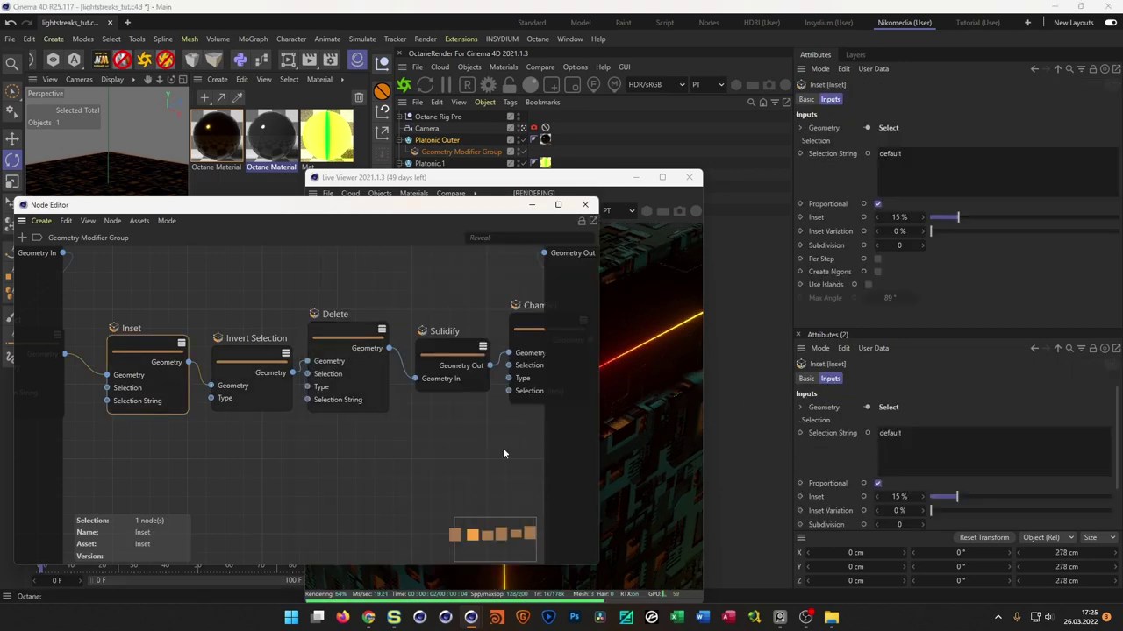
mouse_move(895, 496)
left_mouse_down()
mouse_move(930, 496)
mouse_move(897, 499)
mouse_move(907, 497)
left_mouse_up()
left_click(572, 215)
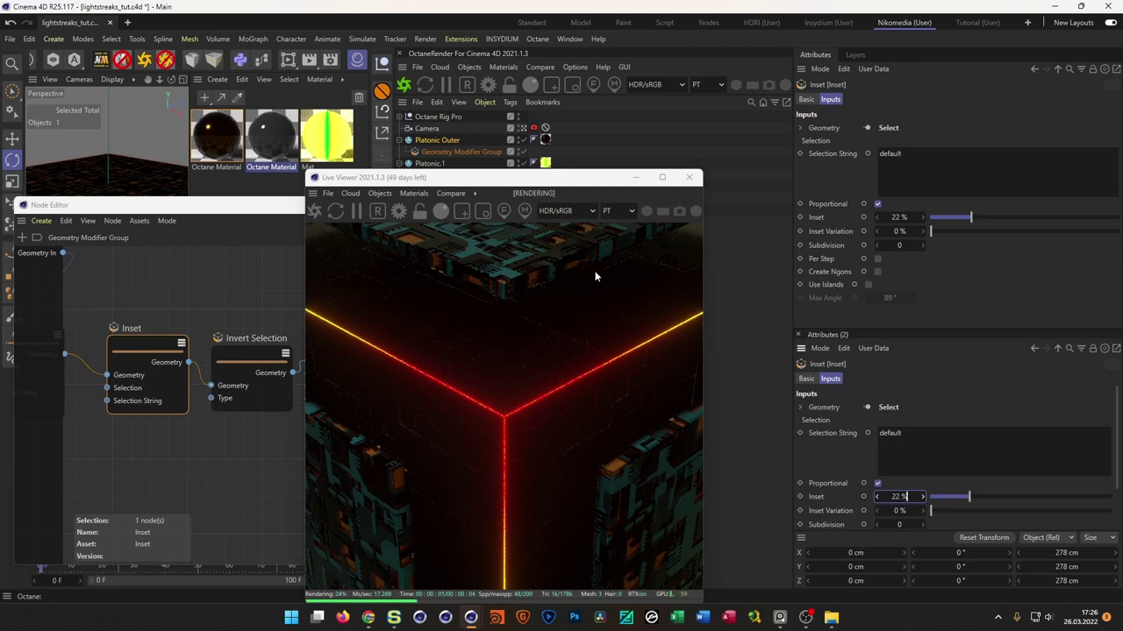
left_click_drag(592, 184, 943, 173)
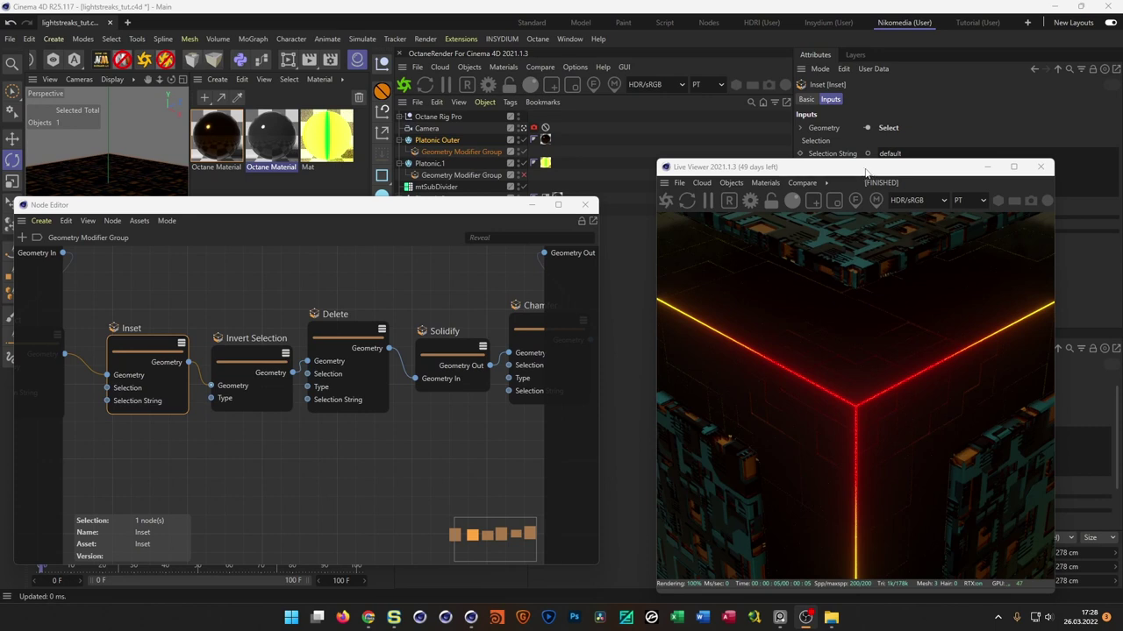
left_click_drag(868, 172, 874, 165)
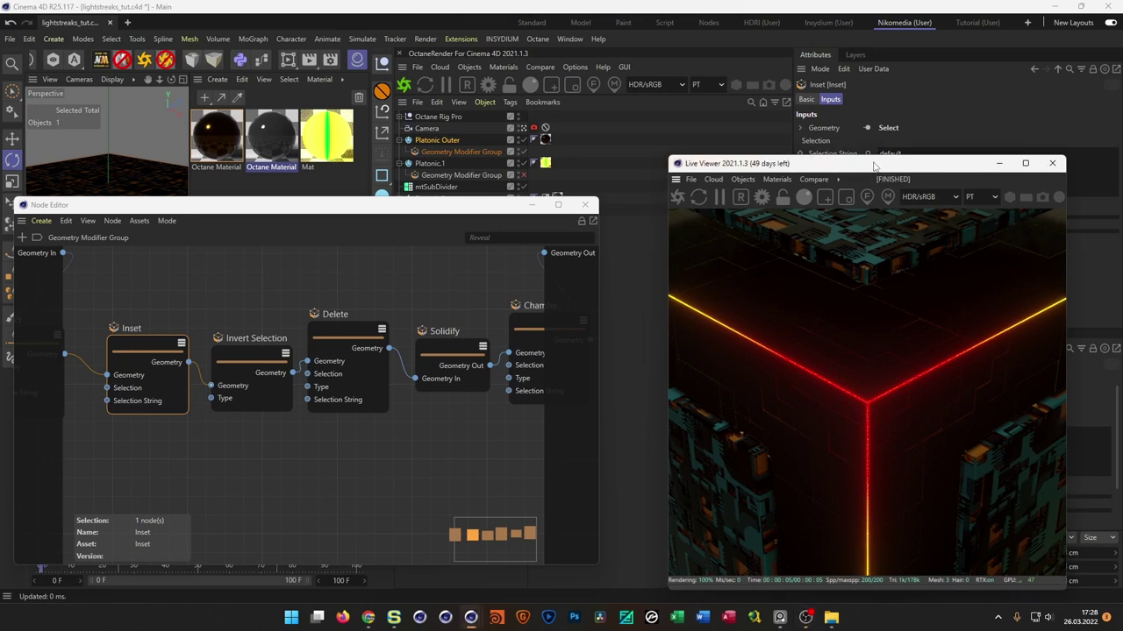
- Start rotating Octane Rig Pro's HDRI and set its intensity to 1
left_click_drag(837, 169, 519, 166)
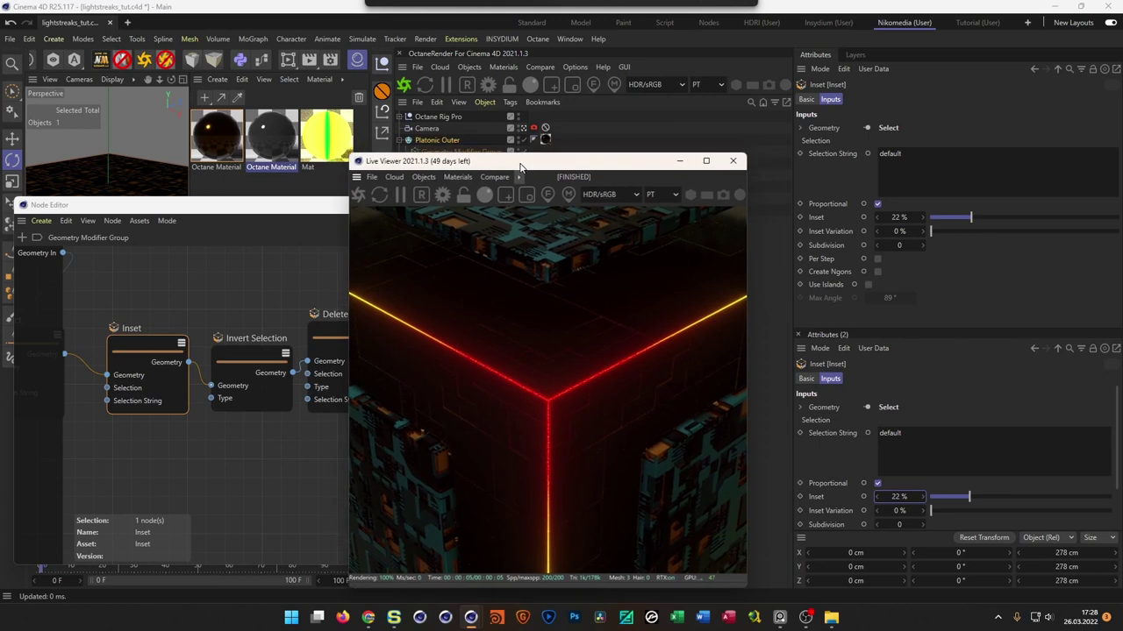
left_click(449, 117)
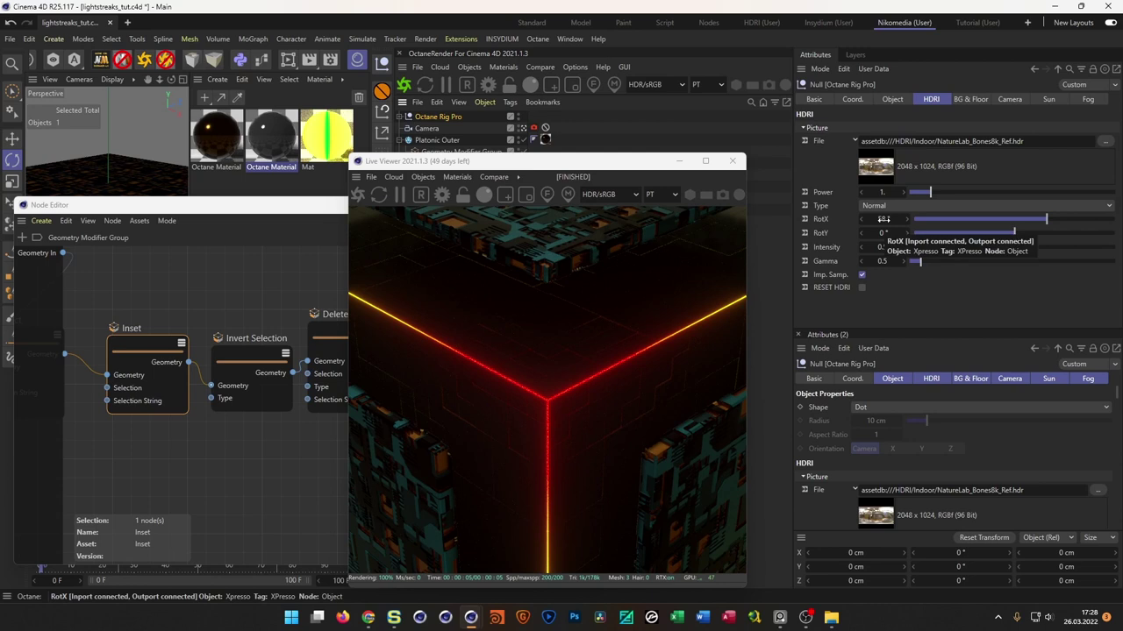
left_click_drag(1048, 220, 1082, 225)
left_click(882, 248)
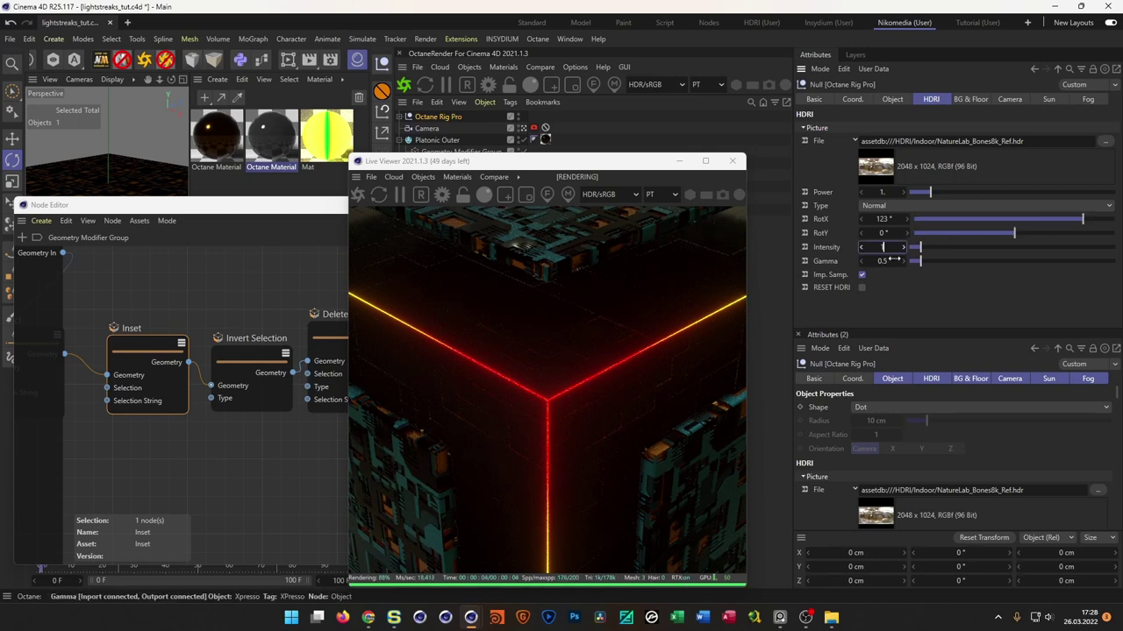
type("1")
key("Return")
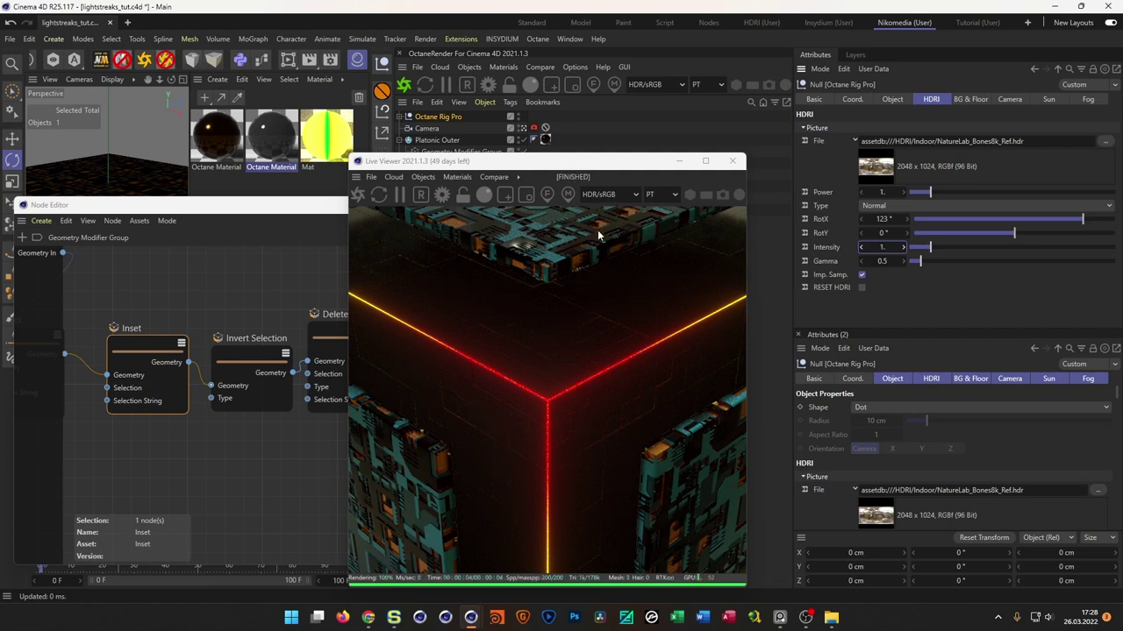
- Rotate the HDRI to 132° on X and minimise the node editor to show the viewport
left_click_drag(1082, 220, 1088, 220)
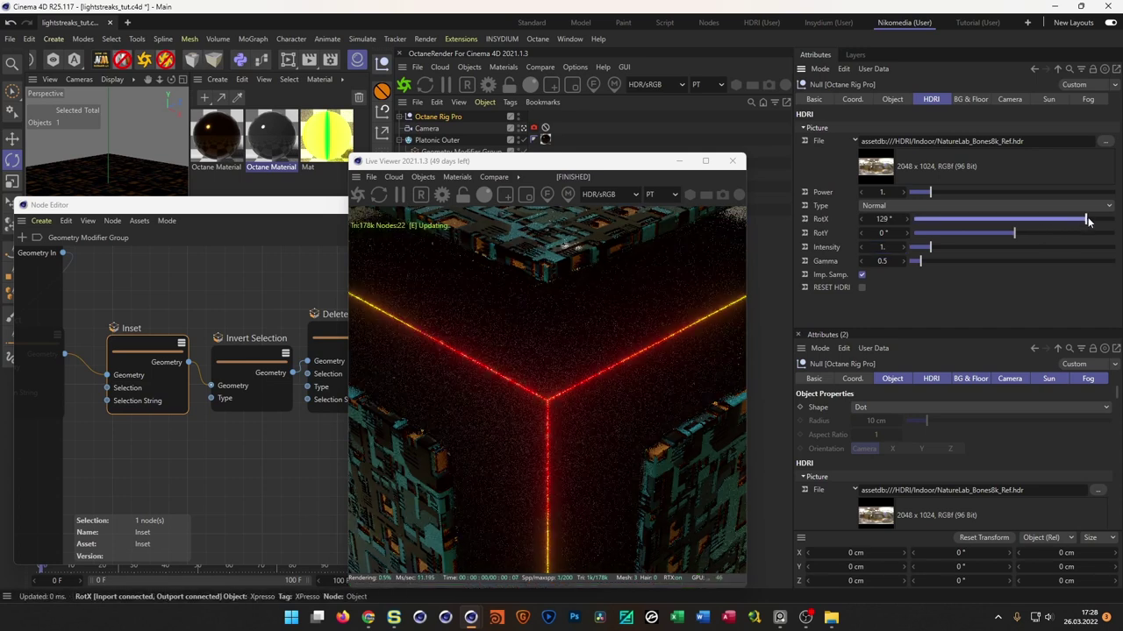
left_click_drag(630, 162, 692, 158)
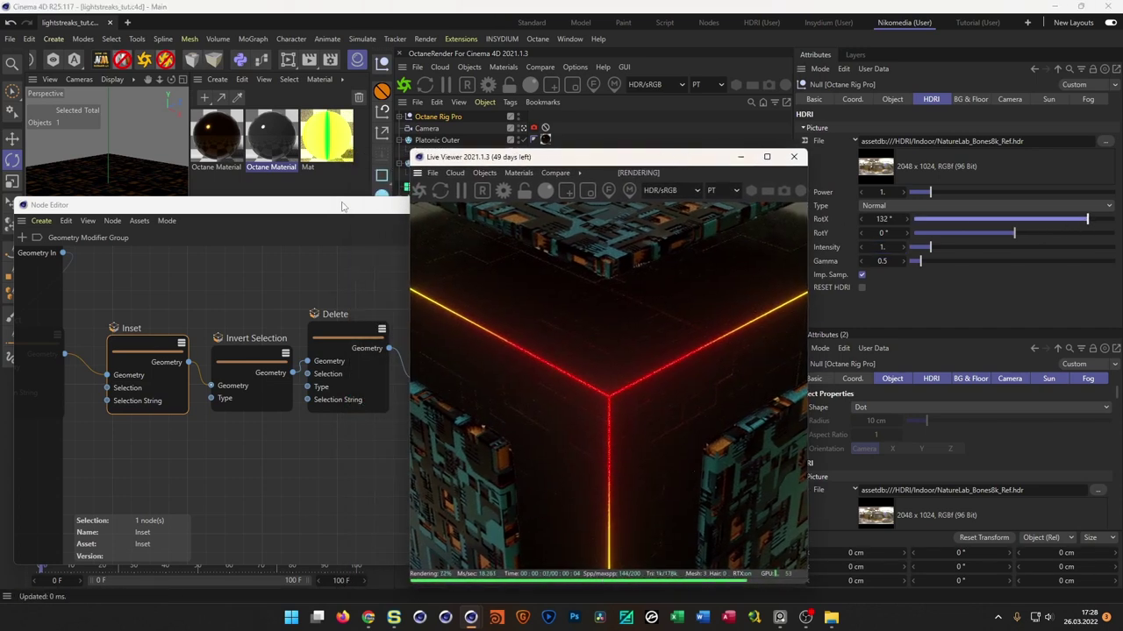
left_click(345, 207)
left_click(533, 206)
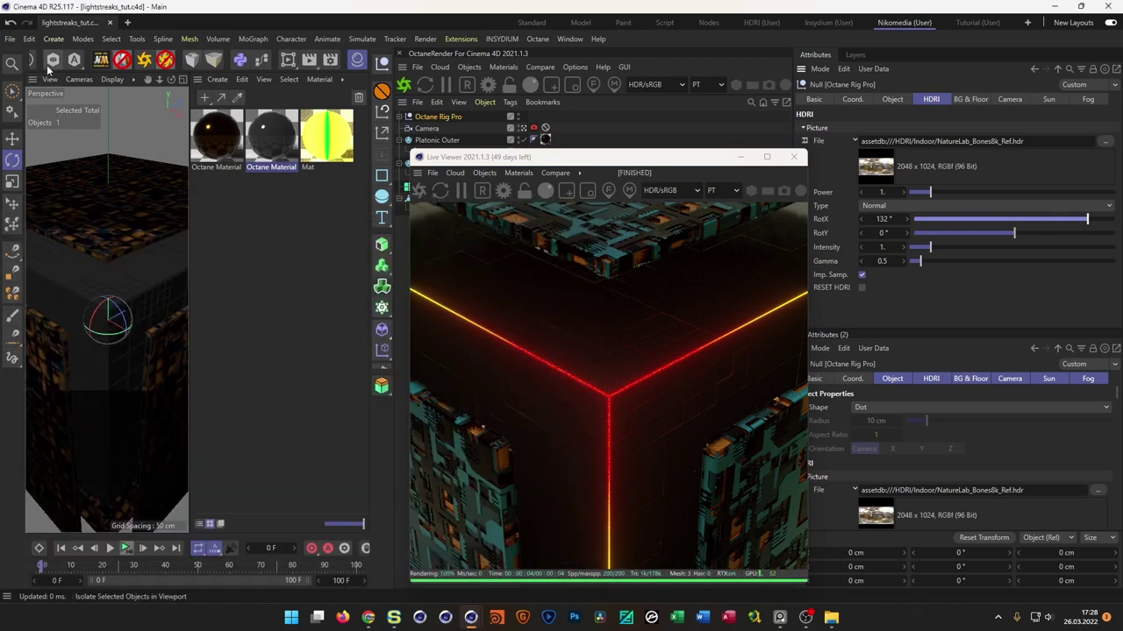
scroll(86, 60, "up", 5)
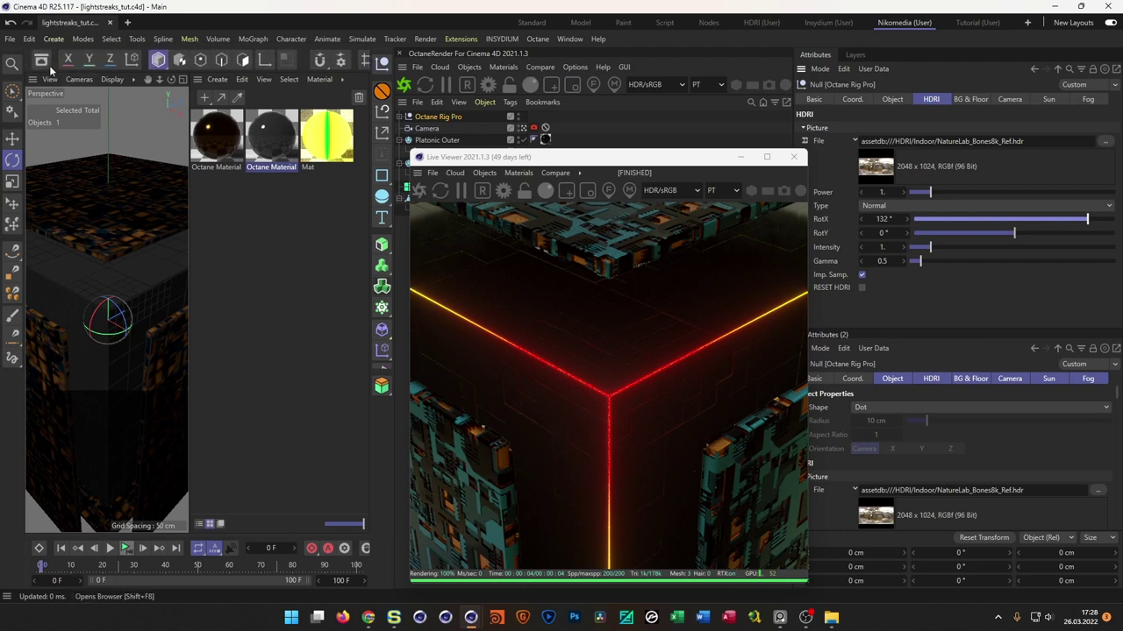
- Open the asset browser and try the abandoned_factory HDRI as the environment, rotated slightly
left_click(41, 60)
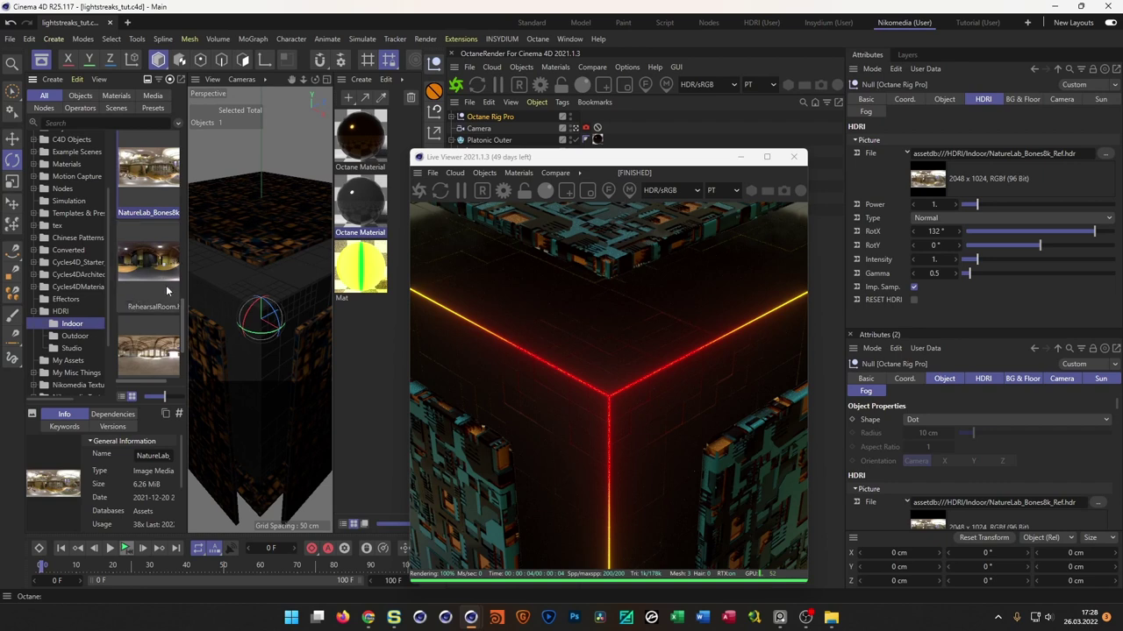
left_click(176, 346)
scroll(179, 368, "down", 1)
left_click_drag(179, 368, 207, 179)
left_click(145, 301)
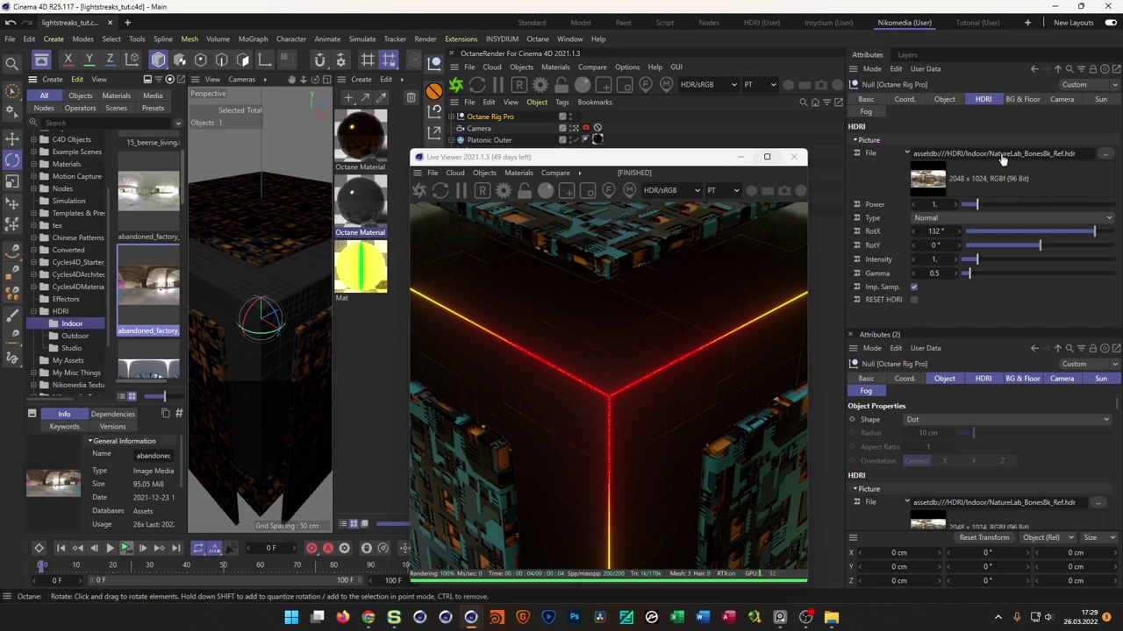
left_click_drag(1003, 159, 1002, 158)
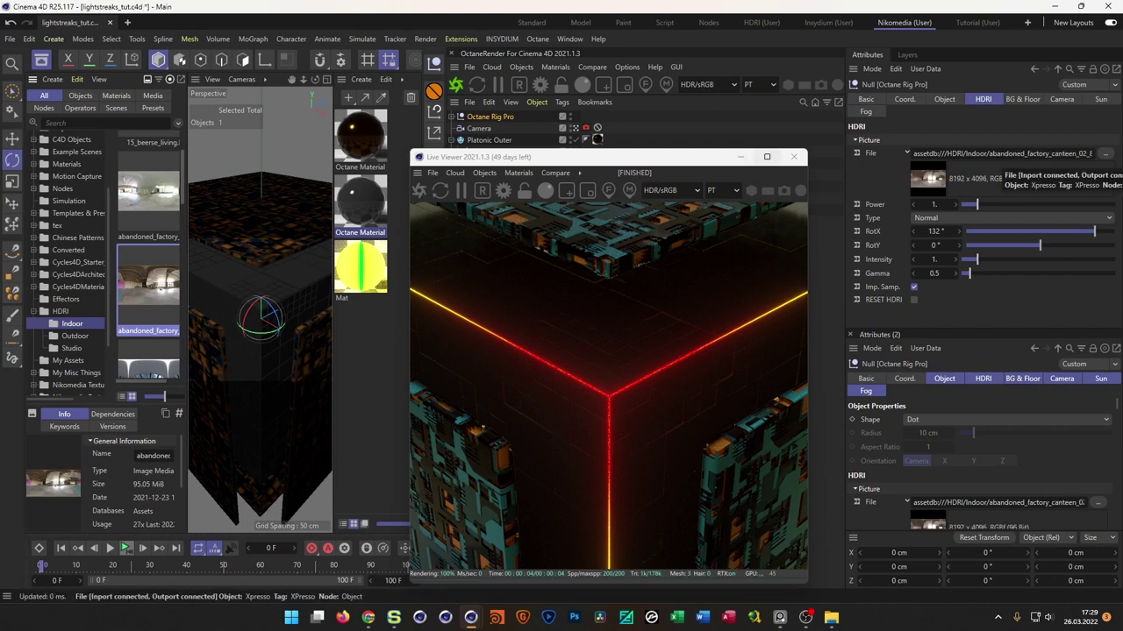
left_click_drag(1096, 231, 1009, 235)
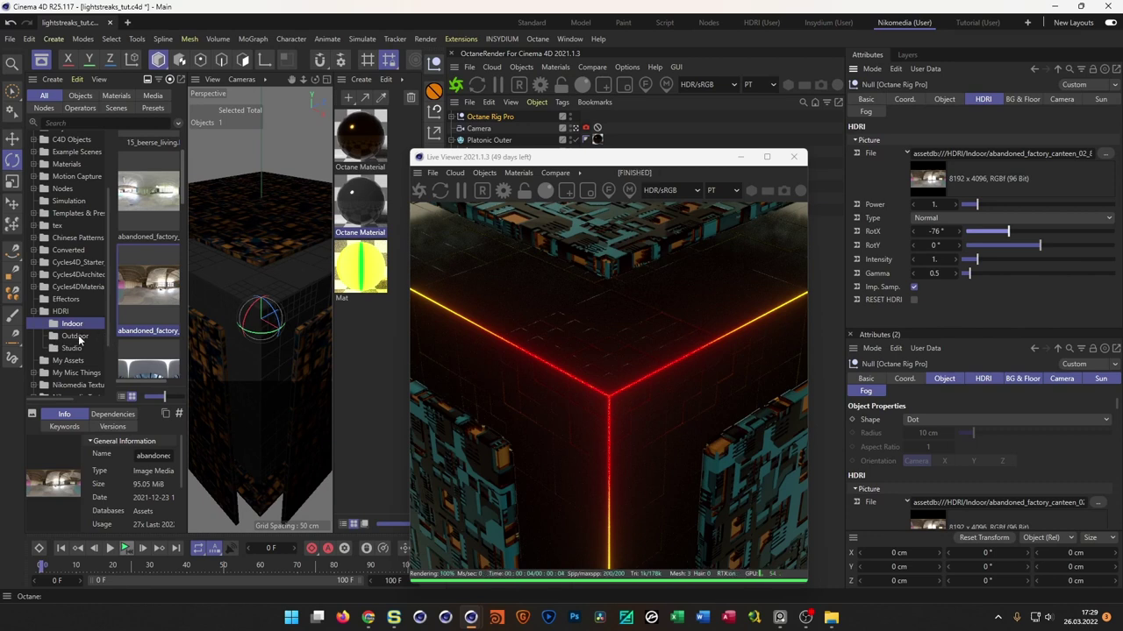
- Apply the BackLight_4K_35 studio HDRI and rotate it to 74°
left_click(75, 337)
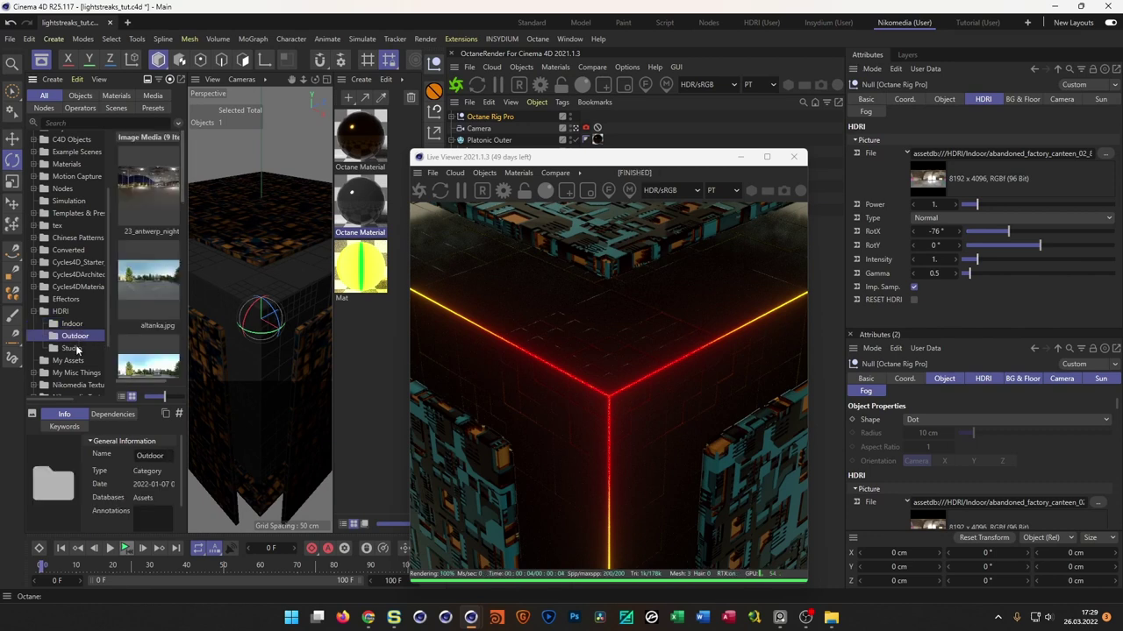
left_click(77, 349)
left_click(160, 189)
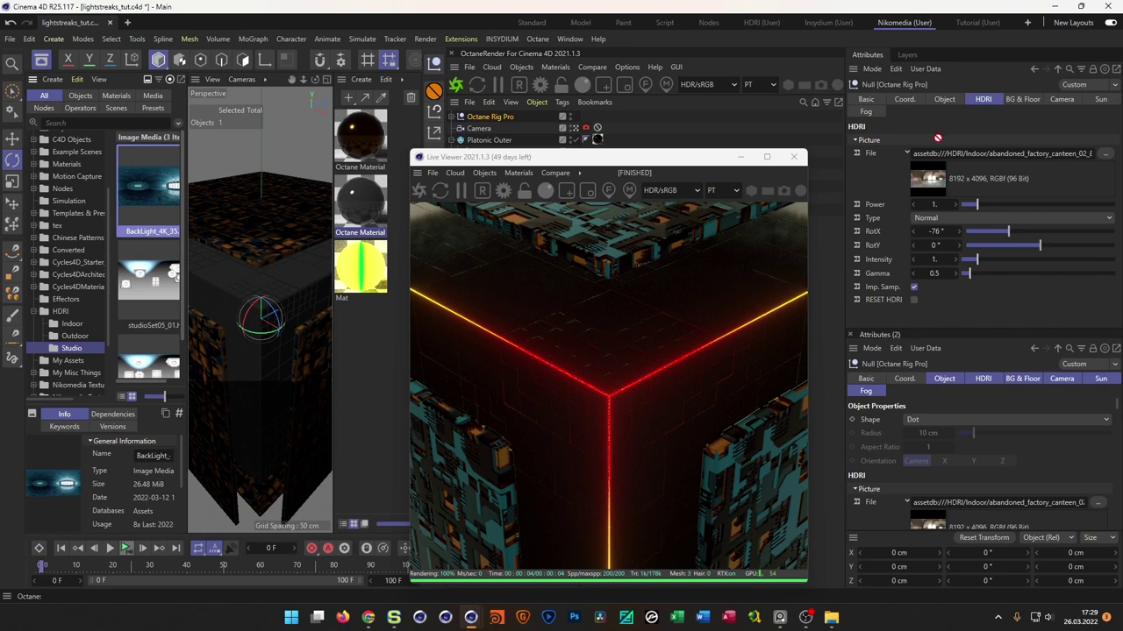
left_click_drag(965, 154, 966, 154)
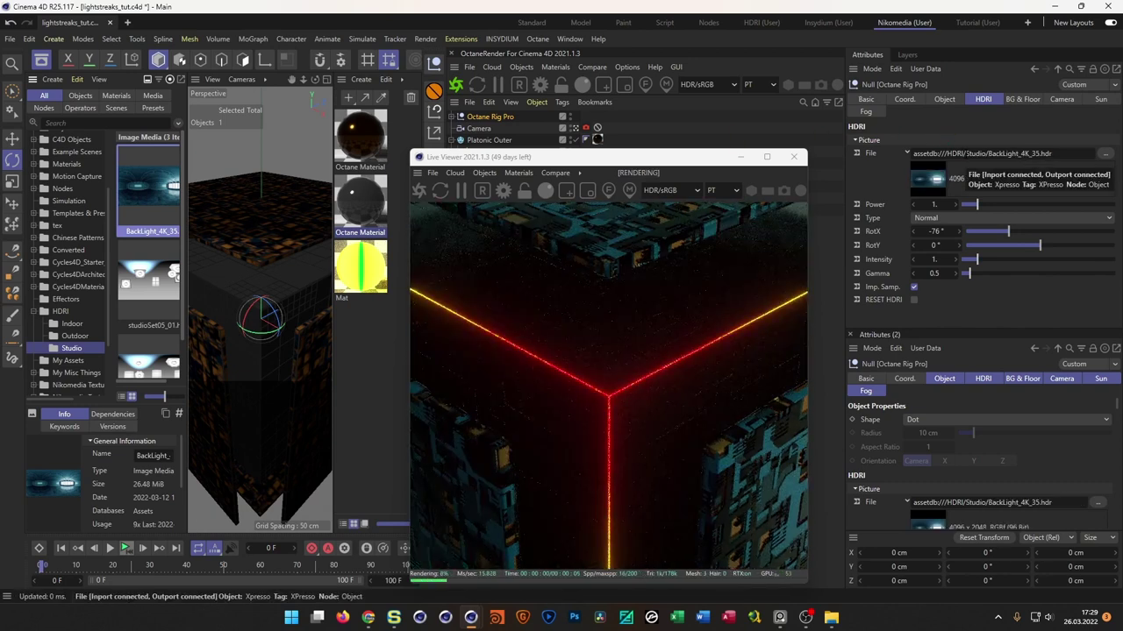
left_click_drag(1013, 231, 1070, 234)
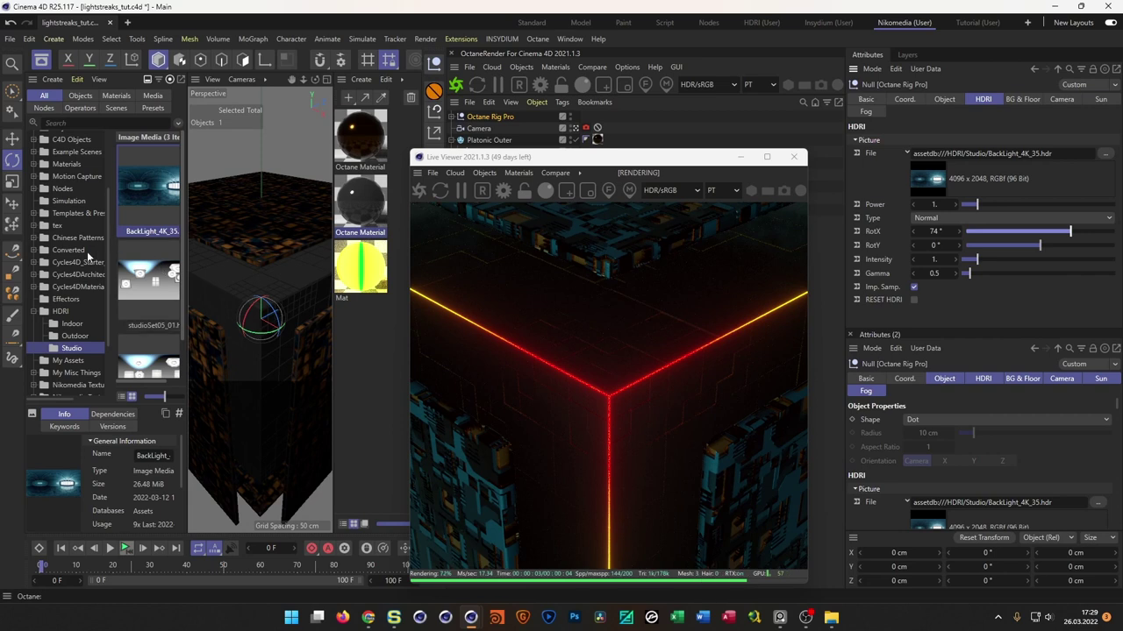
left_click(75, 336)
left_click_drag(179, 211, 172, 388)
left_click(72, 323)
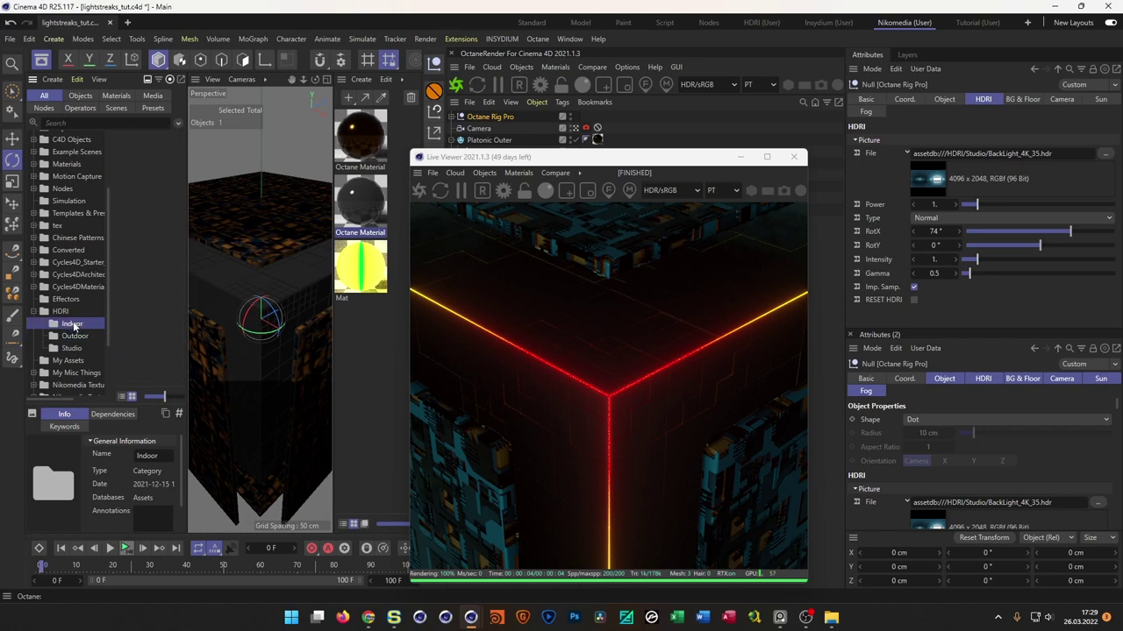
left_click(145, 290)
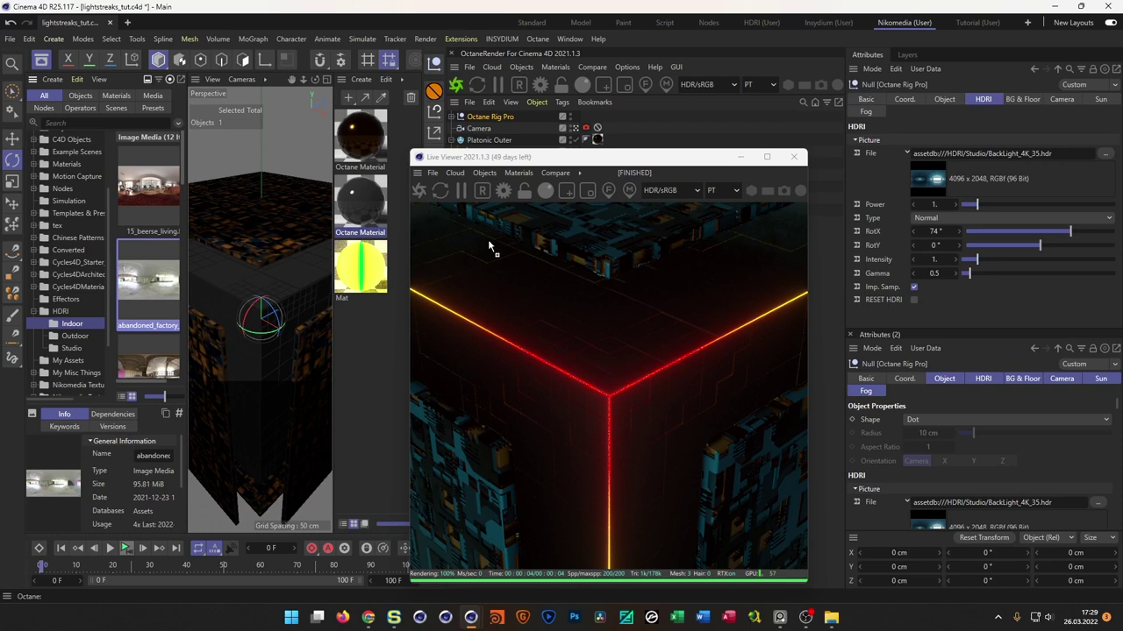
left_click_drag(957, 140, 975, 156)
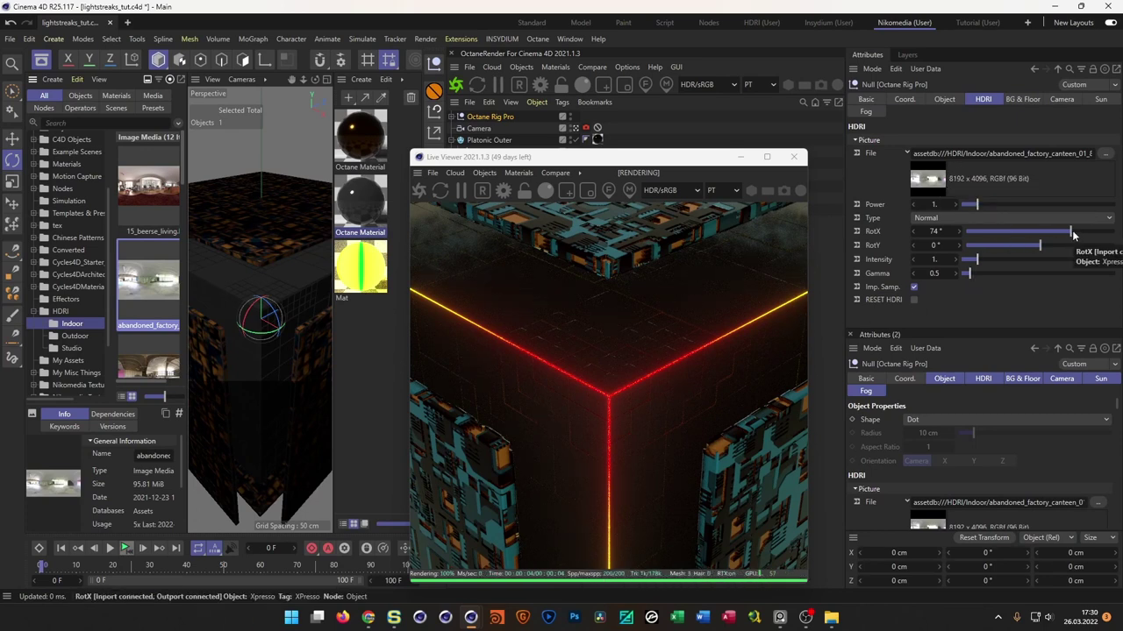
left_click(934, 273)
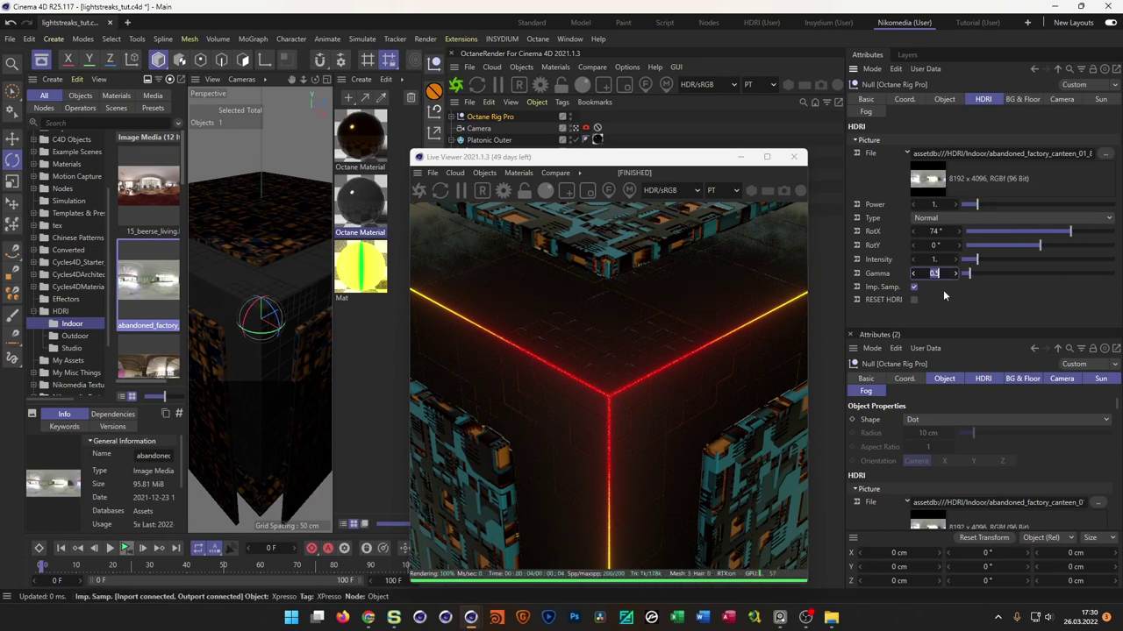
type("1")
key("Return")
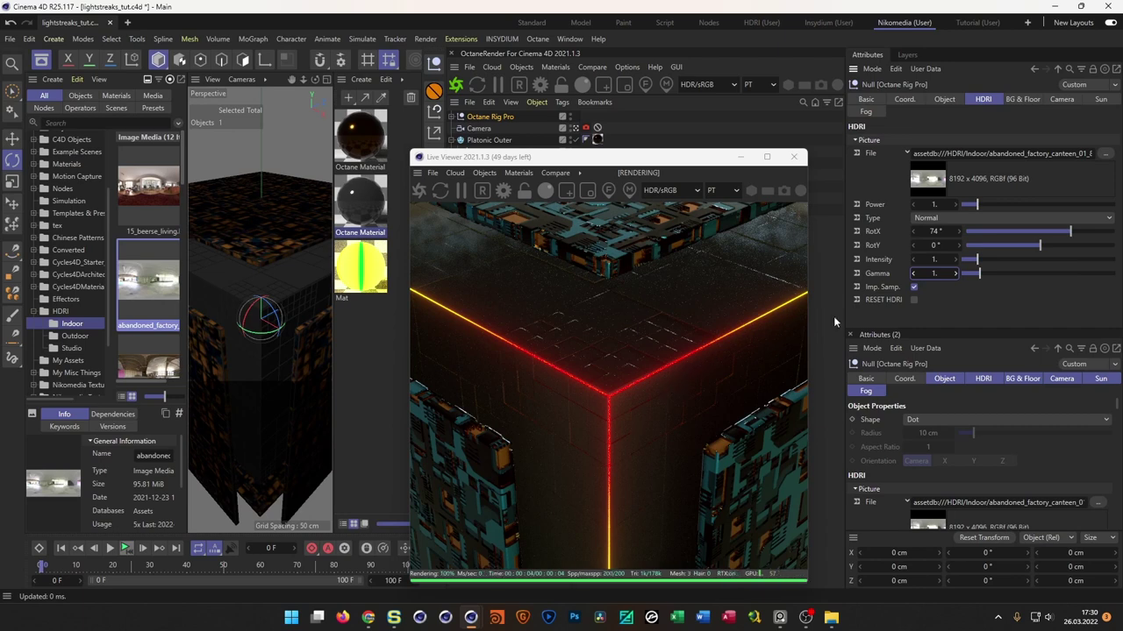
left_click_drag(1067, 235, 1083, 237)
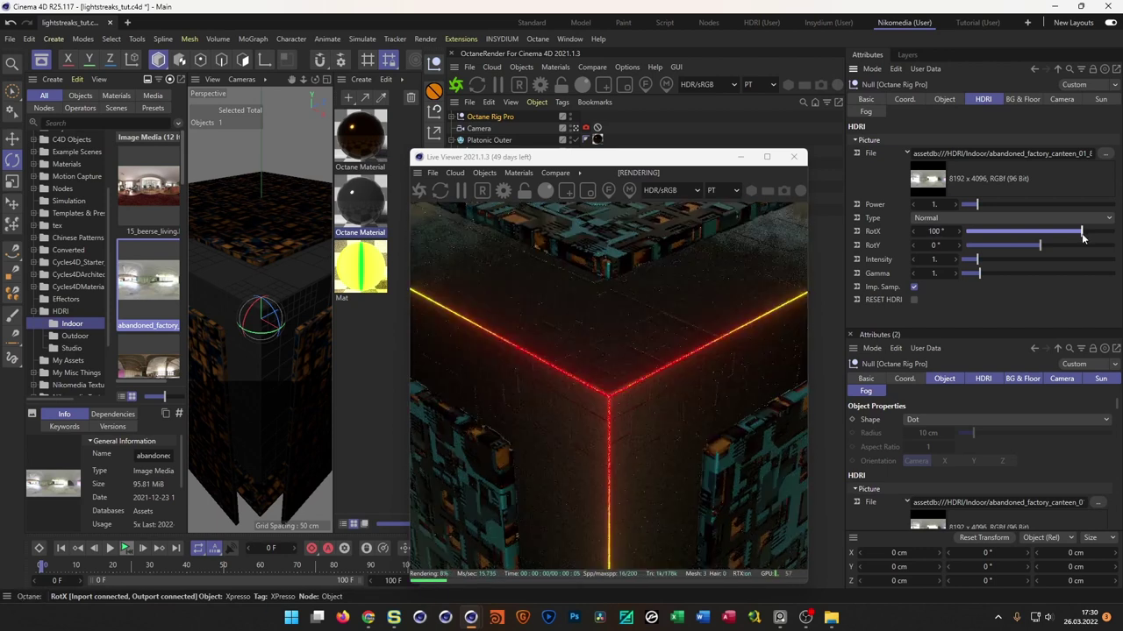
left_click_drag(685, 161, 940, 147)
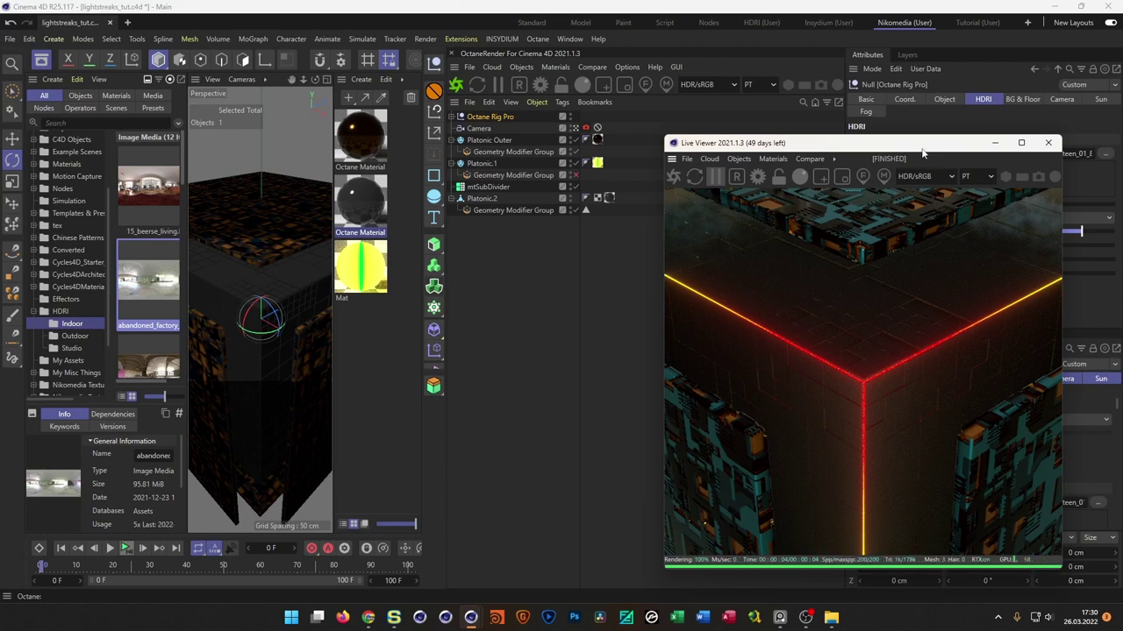
left_click_drag(939, 153, 884, 165)
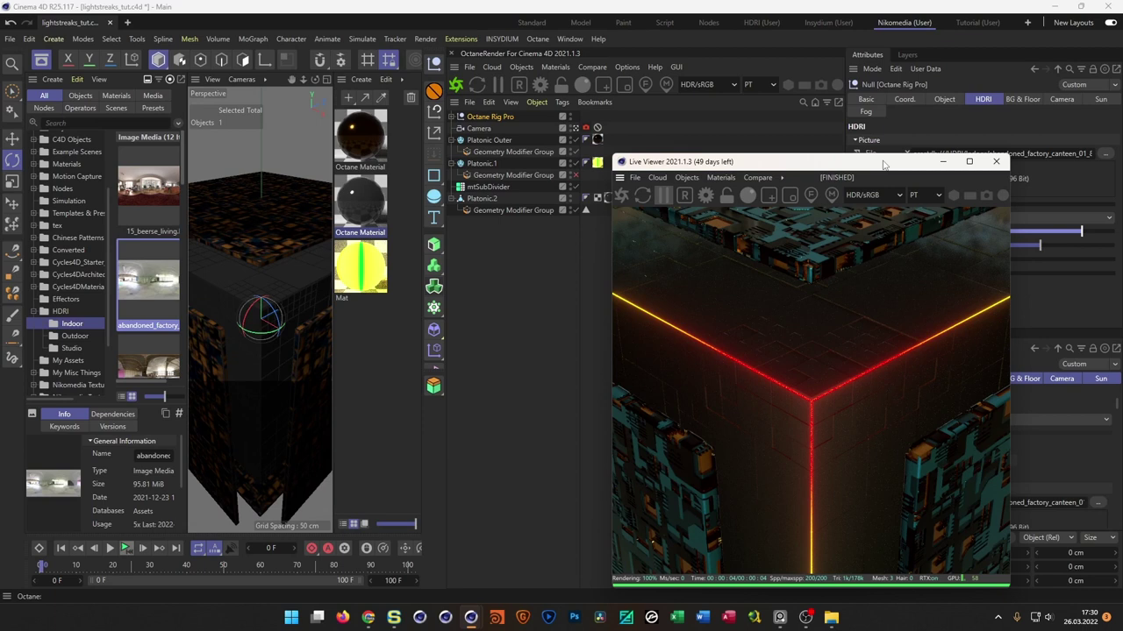
left_click_drag(857, 164, 741, 168)
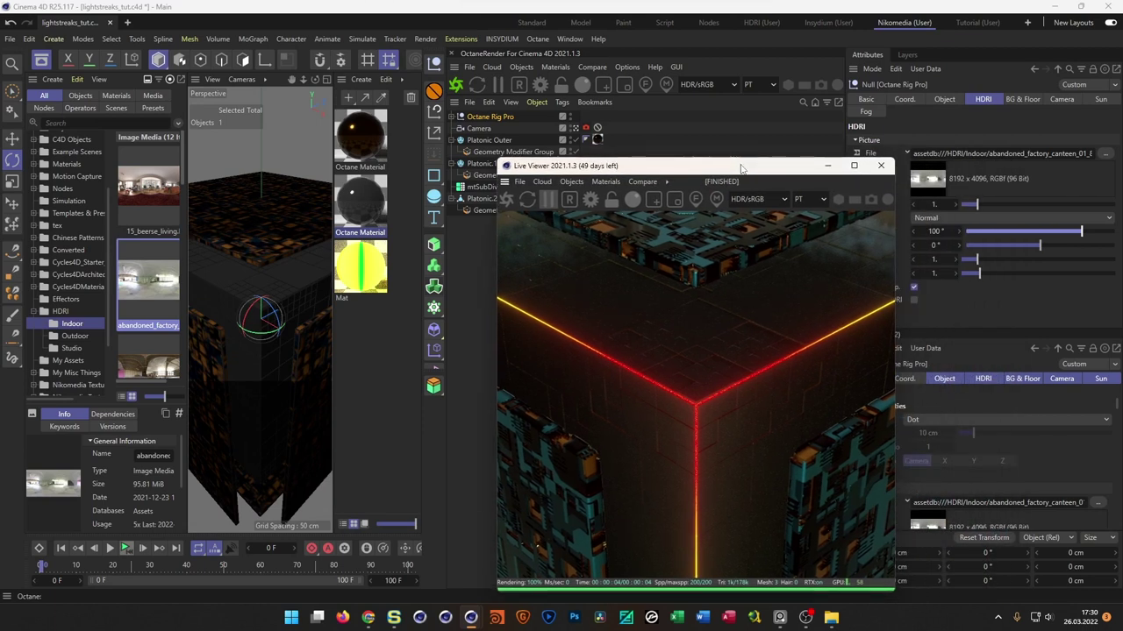
left_click_drag(741, 168, 914, 165)
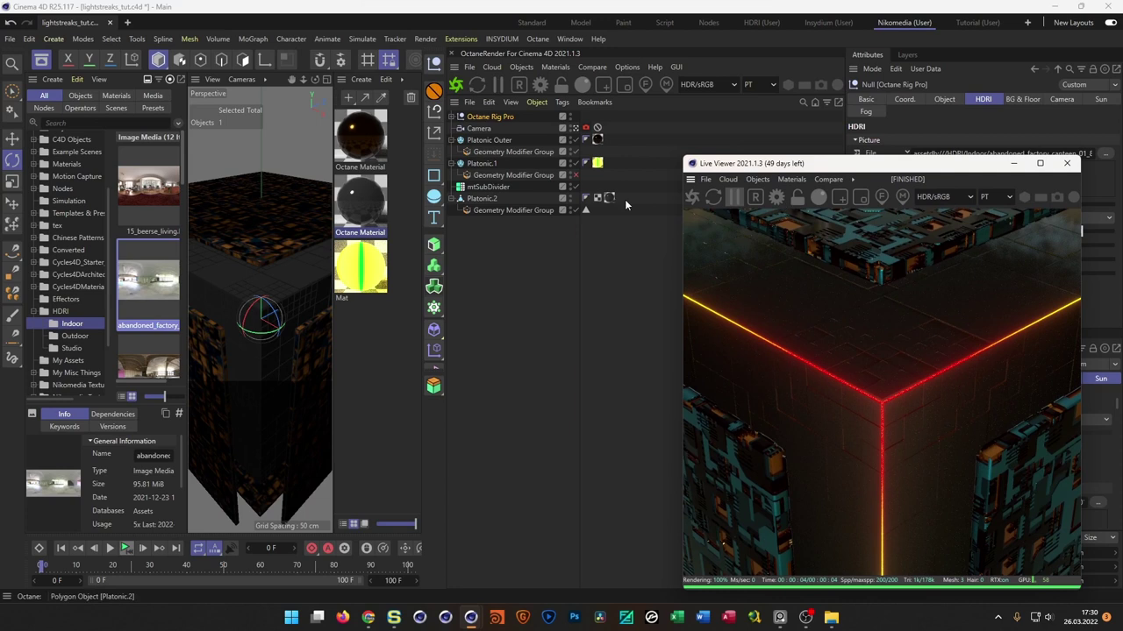
- Give Platonic.2's Extrude node 0% offset variation and a 0.2 cm offset, then close the graph
double_click(469, 215)
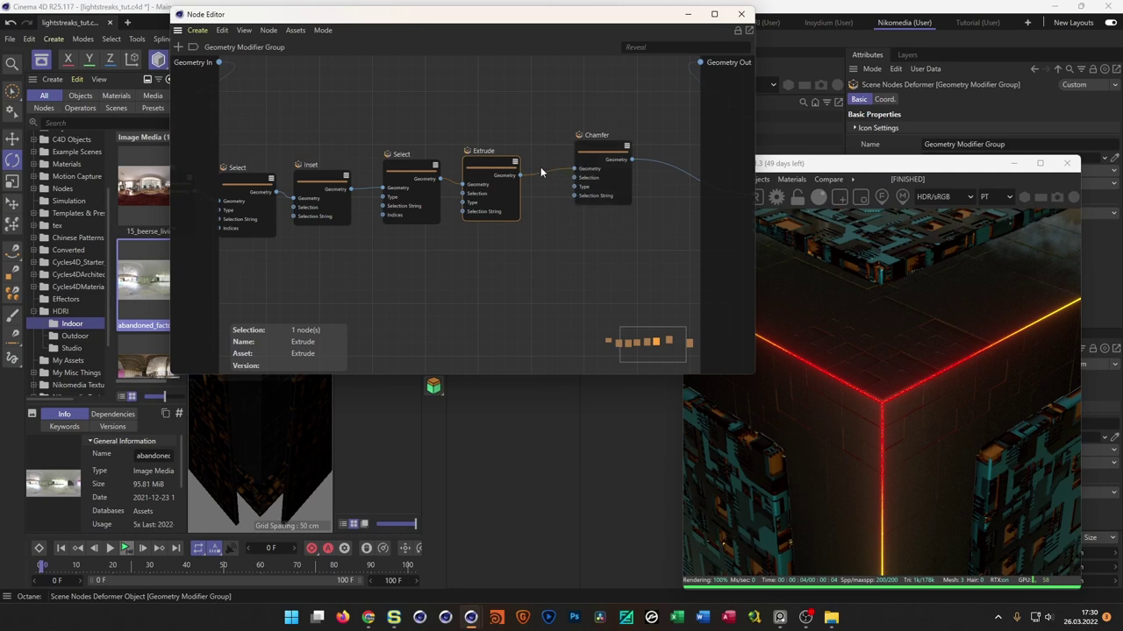
left_click(515, 177)
left_click_drag(814, 167, 524, 188)
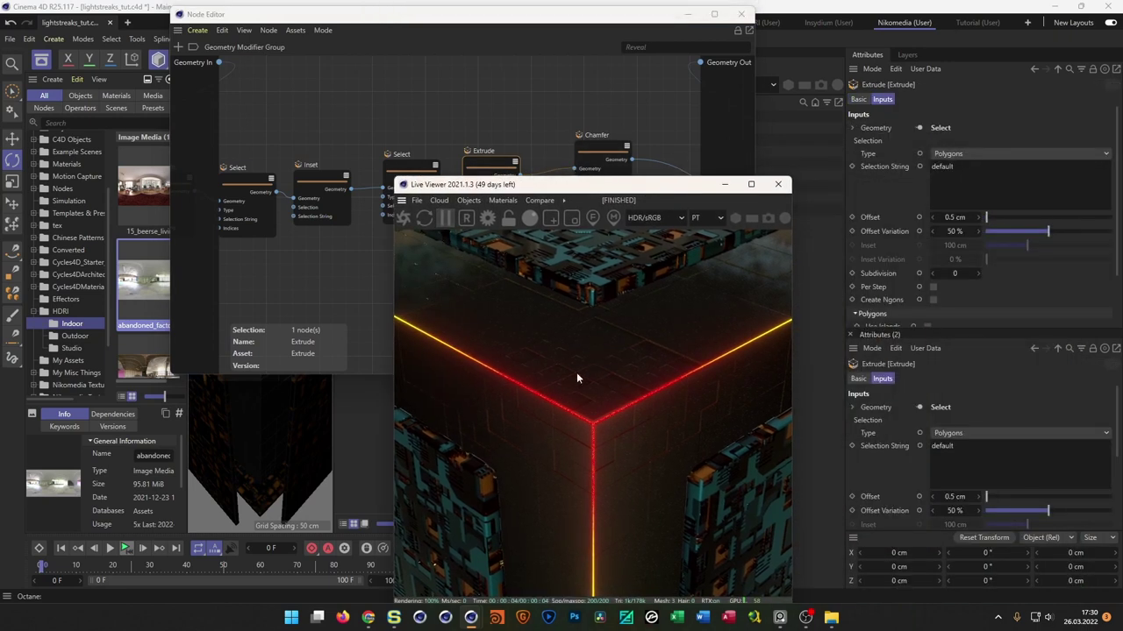
left_click(958, 510)
type("0")
key("Return")
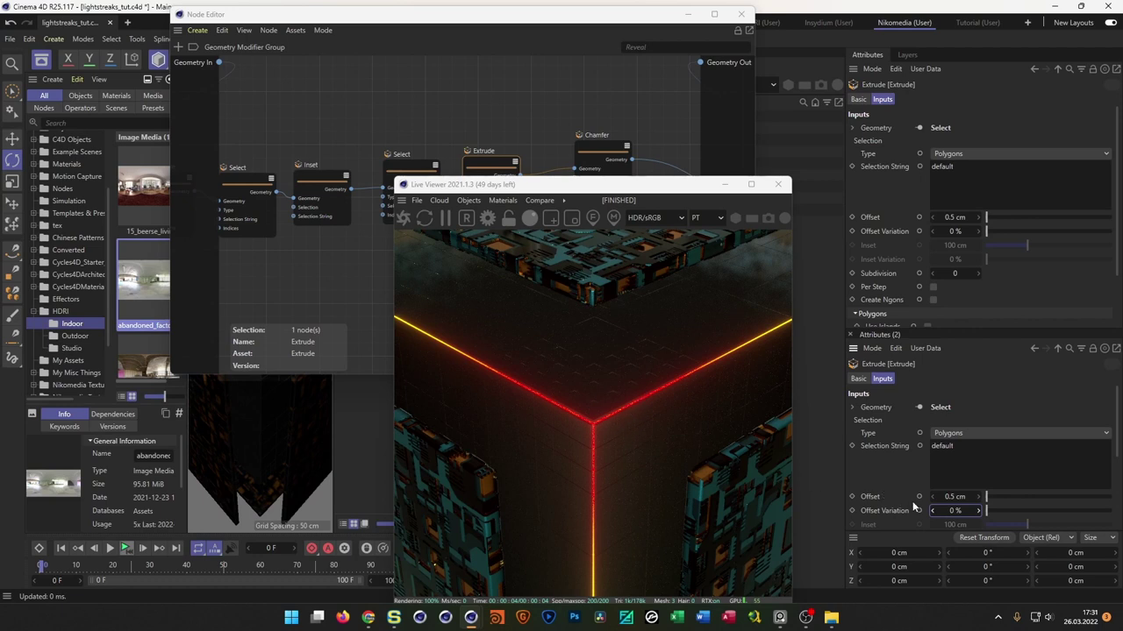
left_click(954, 497)
type("0.2")
key("Return")
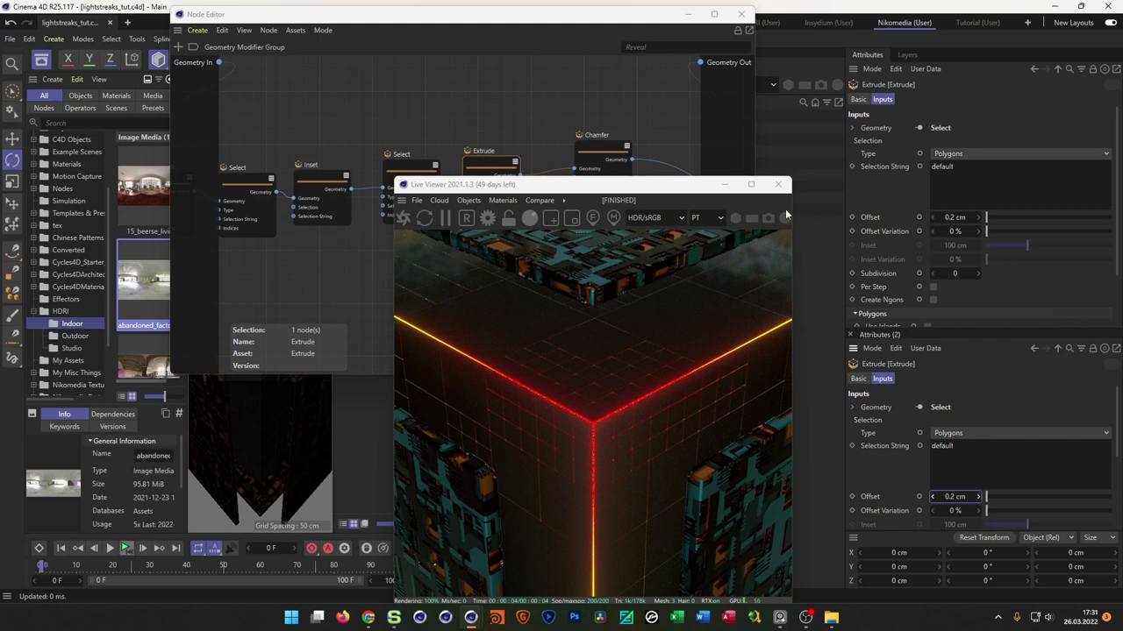
left_click_drag(713, 186, 963, 157)
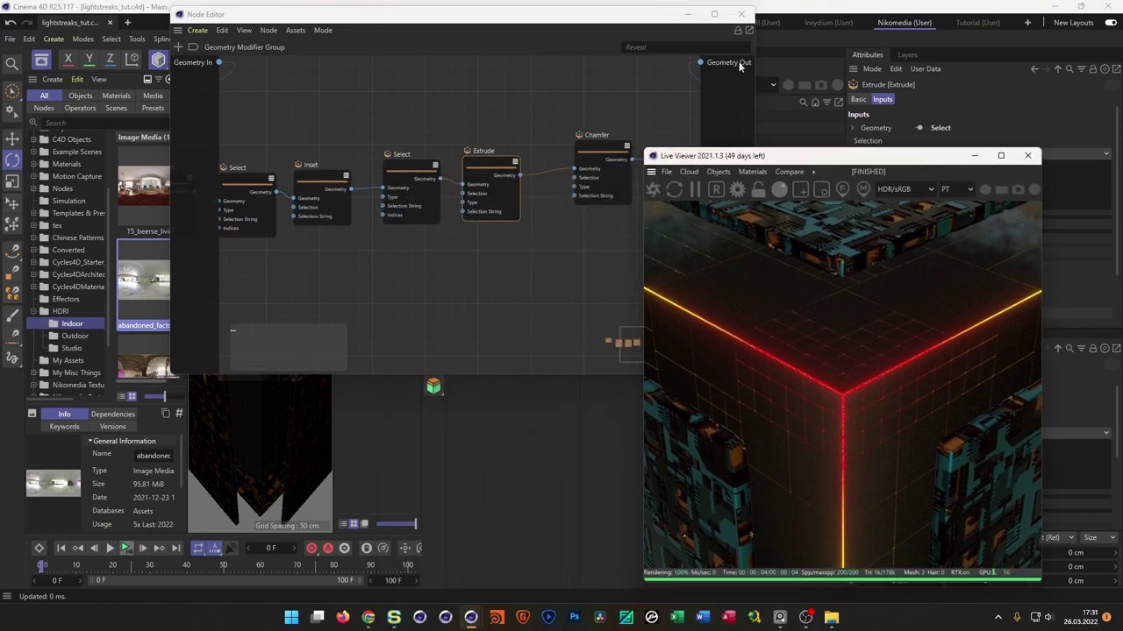
left_click(741, 14)
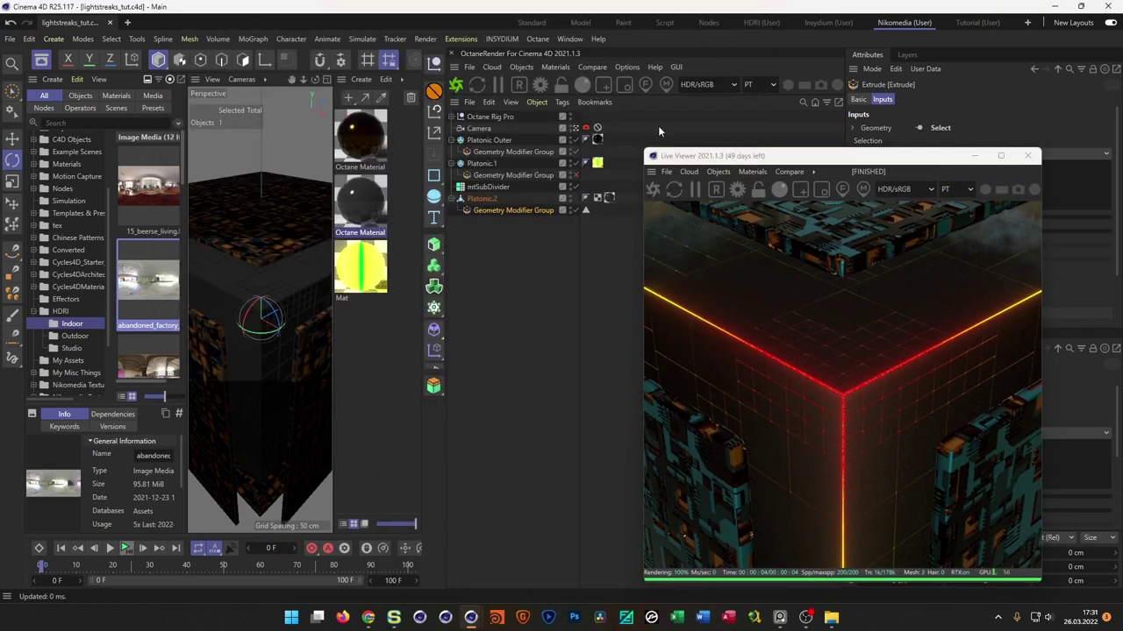
- Raise the Mat material's texture emission Power from 20 to 50
left_click(368, 263)
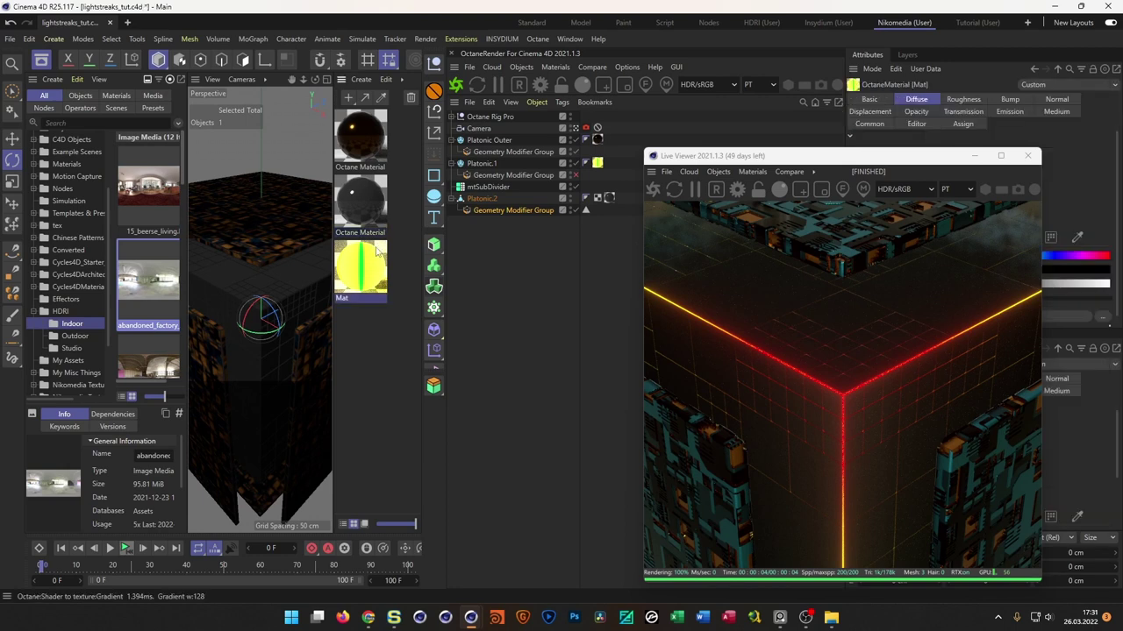
scroll(303, 61, "down", 5)
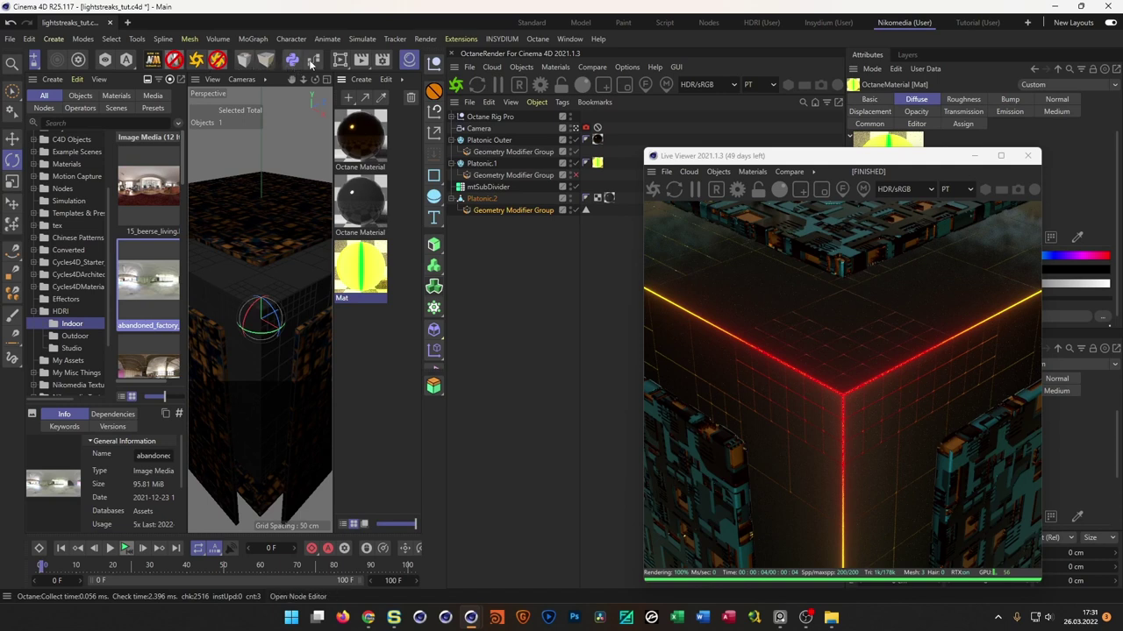
left_click(313, 61)
left_click_drag(387, 221, 196, 156)
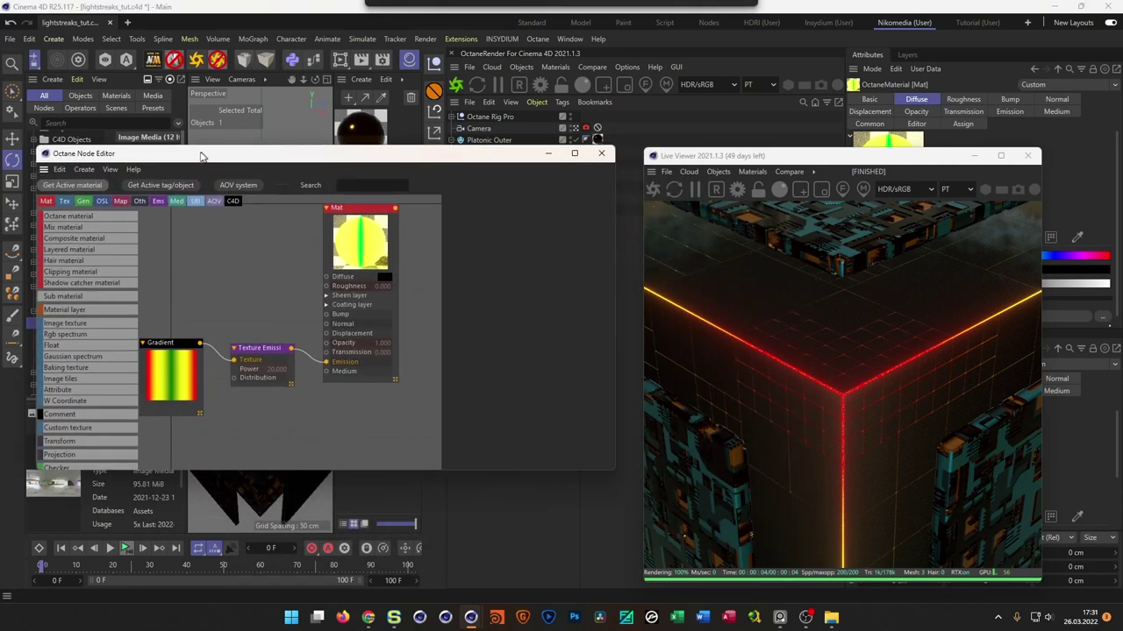
left_click(545, 306)
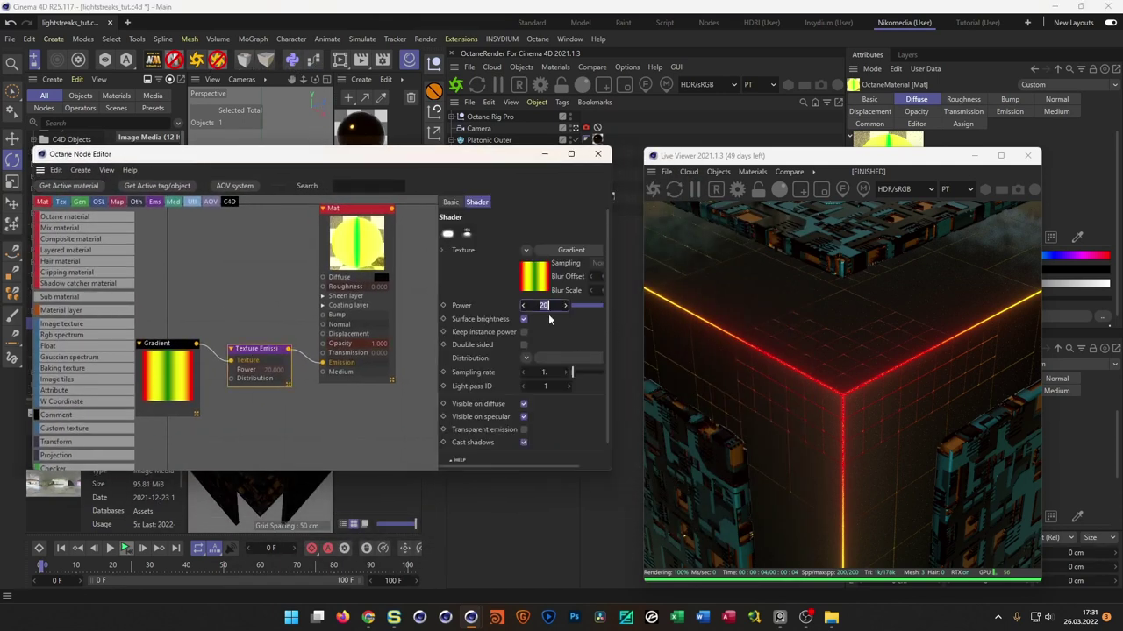
type("50")
key("Return")
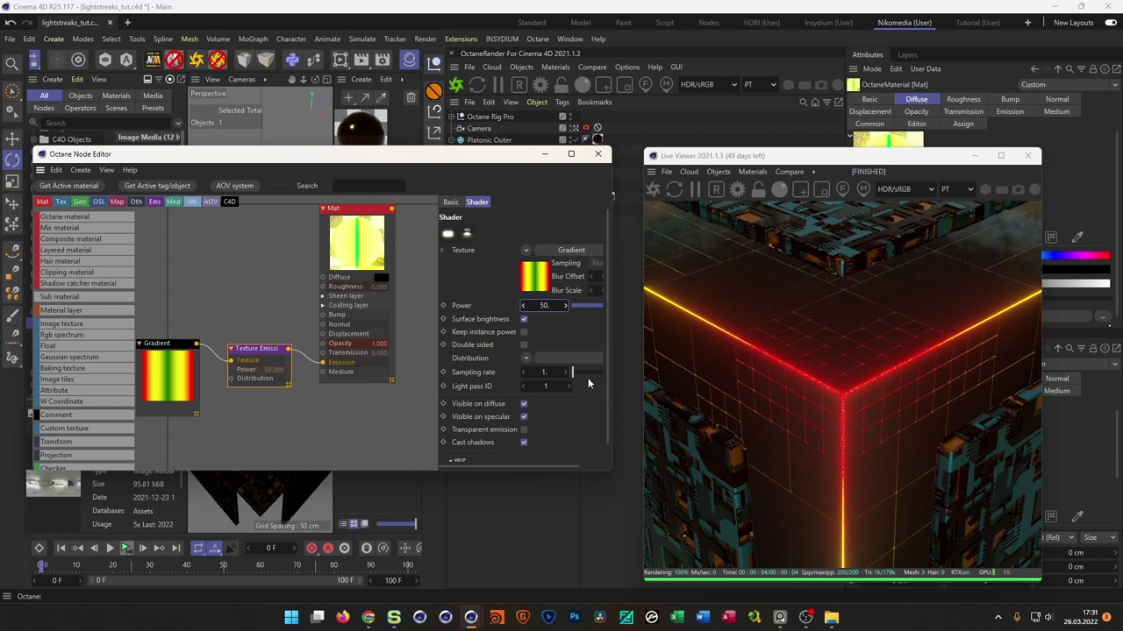
- Experiment with the emission sampling rate, reset it to 1, and close the node graph
left_click(544, 372)
type("50")
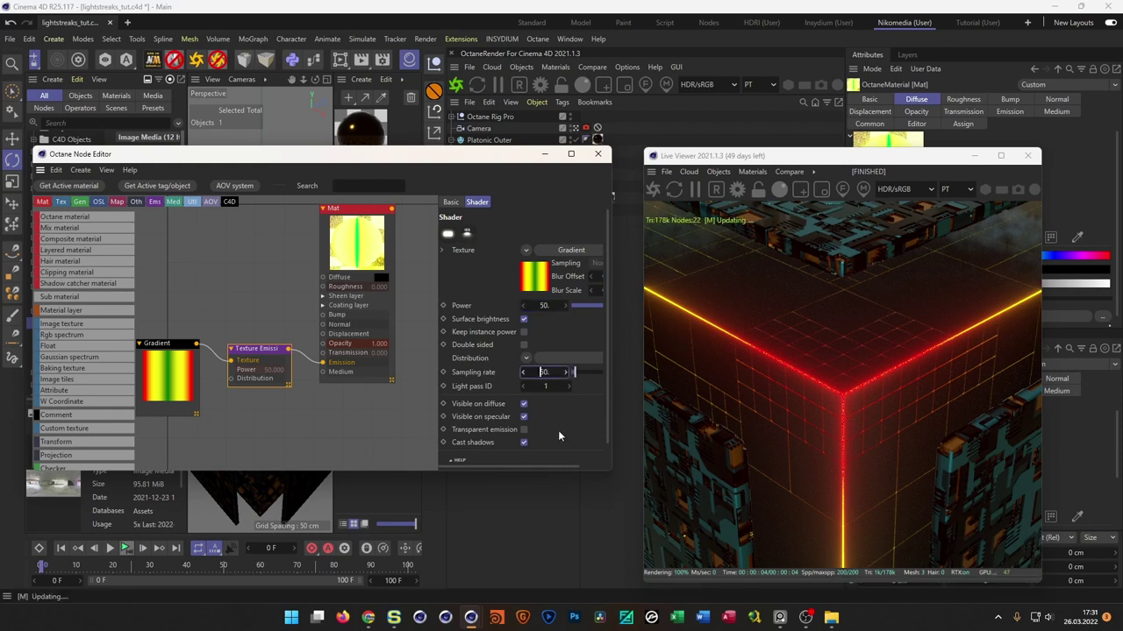
left_click_drag(577, 374, 585, 375)
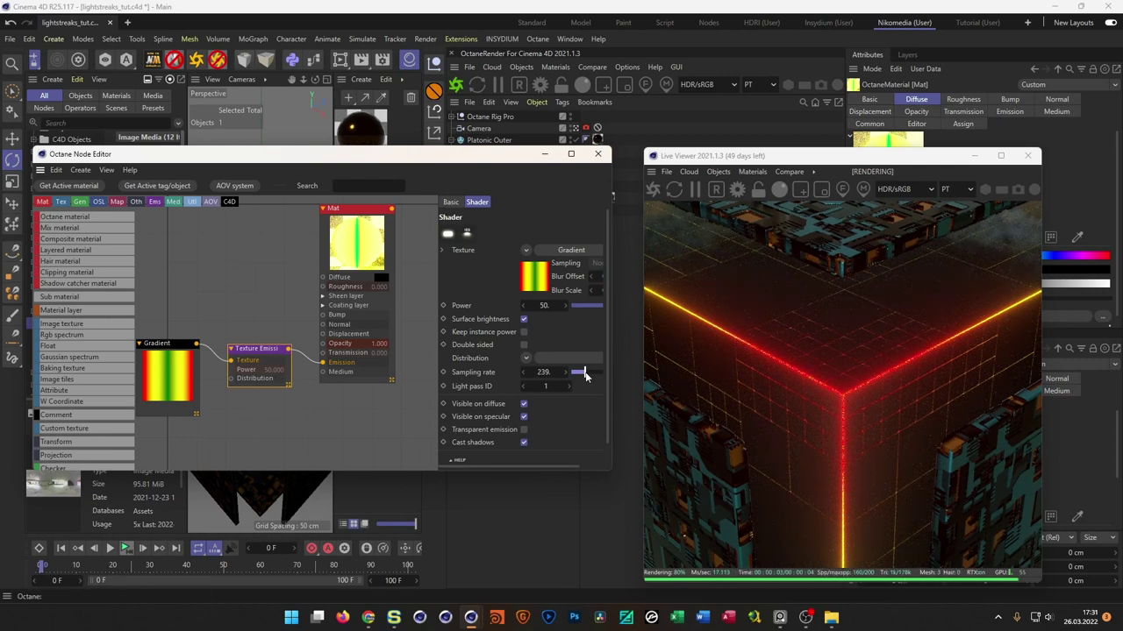
double_click(544, 371)
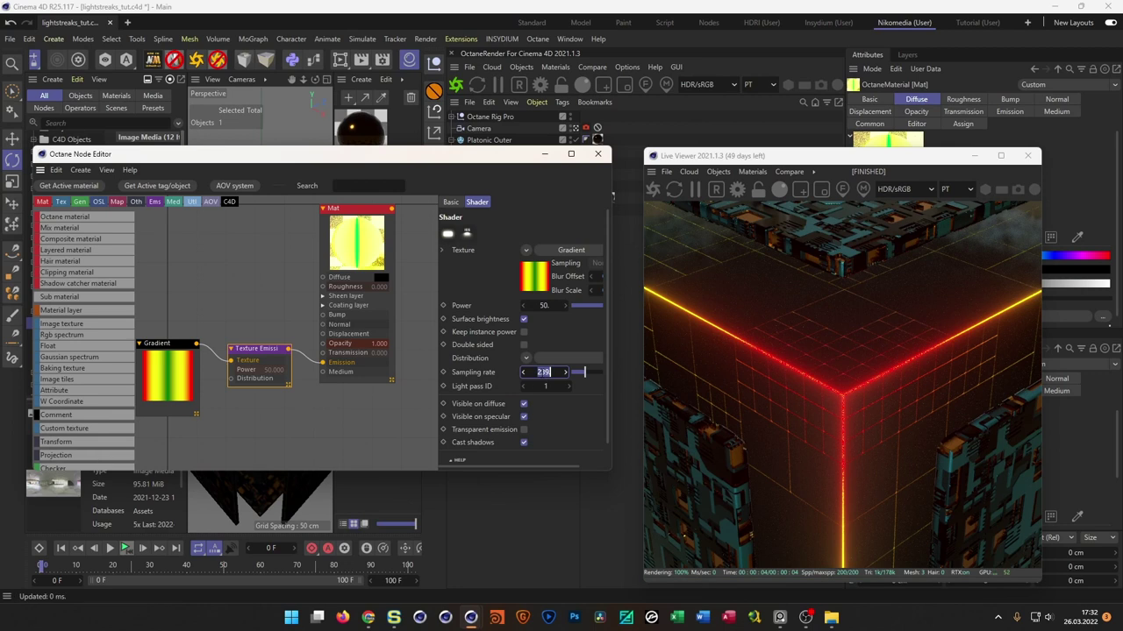
type("1")
key("Return")
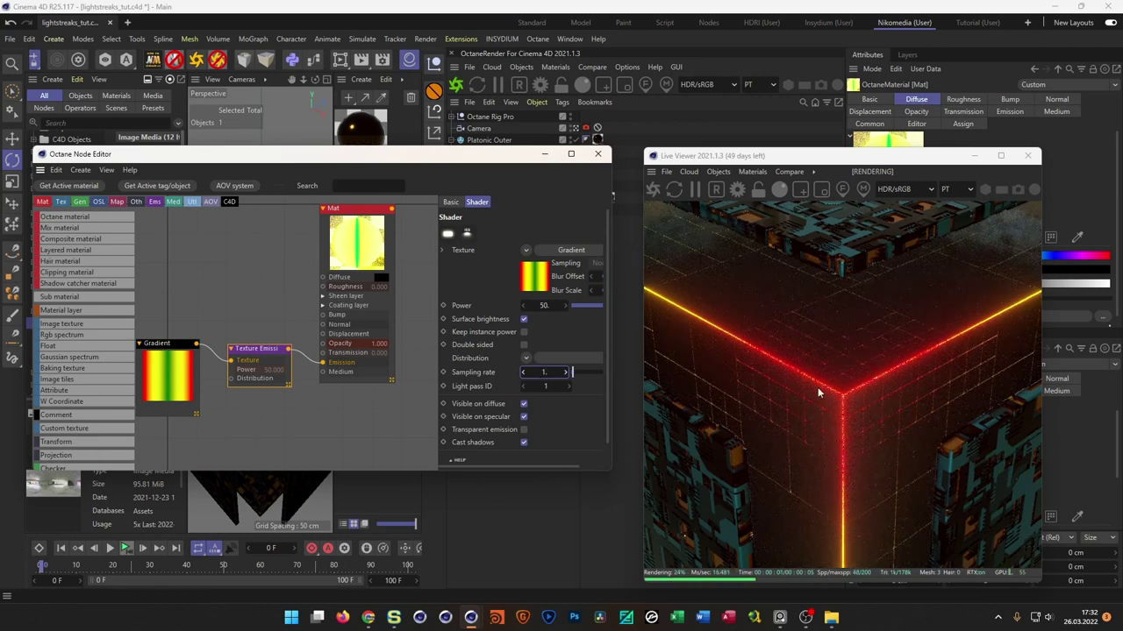
left_click(599, 155)
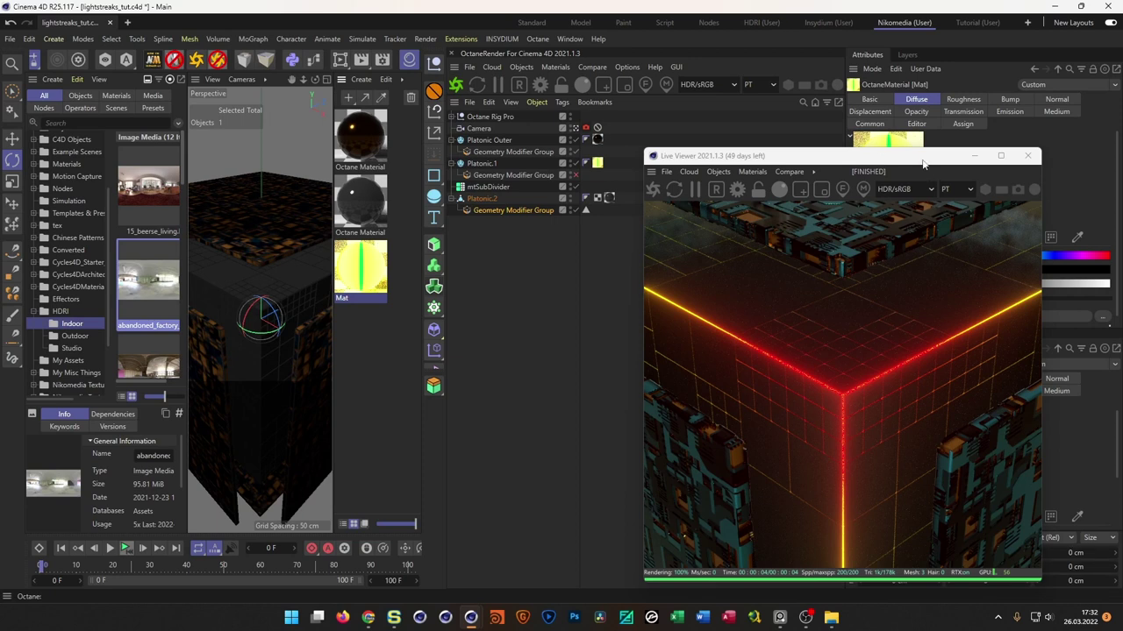
- Shrink Platonic Outer's radius from 139 cm toward 115 cm
left_click(474, 140)
left_click_drag(754, 157, 454, 155)
left_click_drag(918, 407, 897, 408)
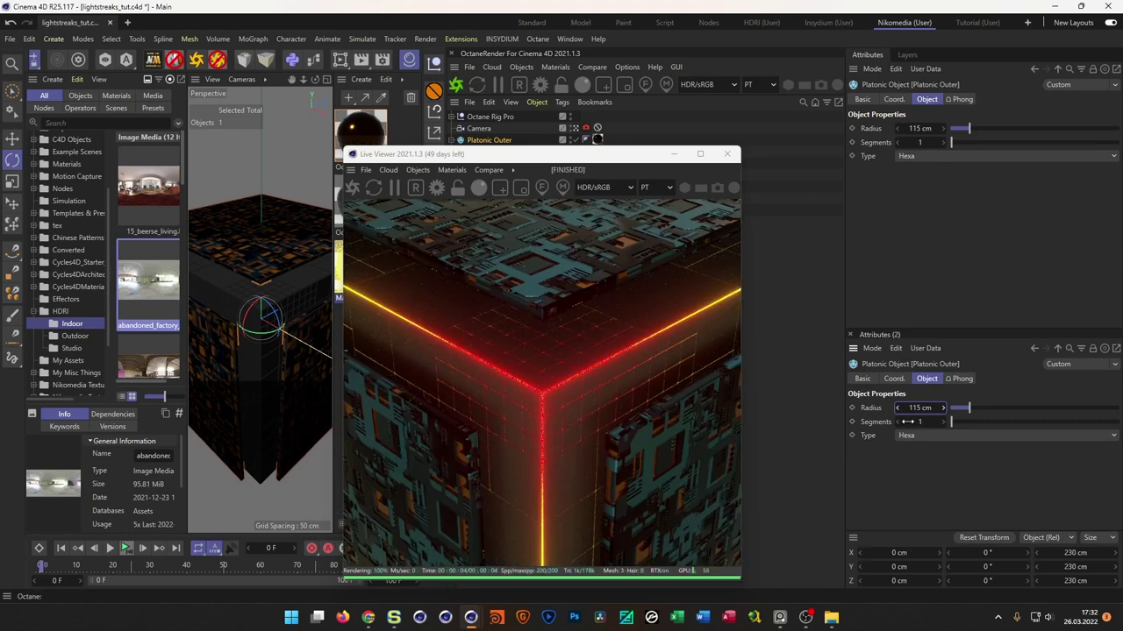
- Open Platonic Outer's geometry modifier node graph and select the Solidify node
left_click_drag(606, 161, 911, 156)
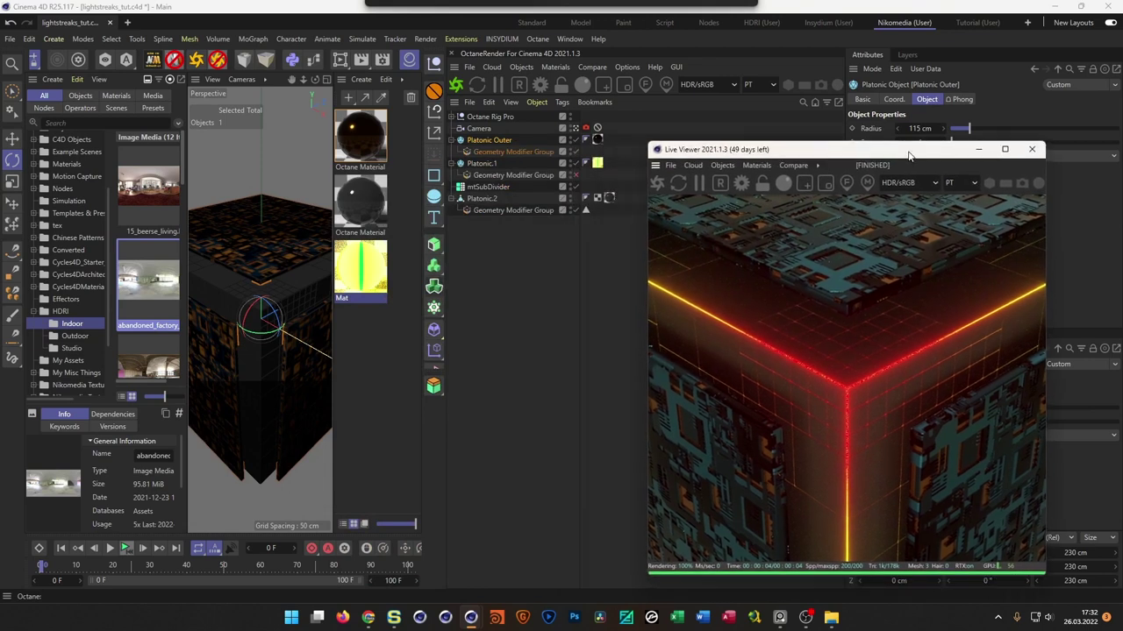
double_click(469, 152)
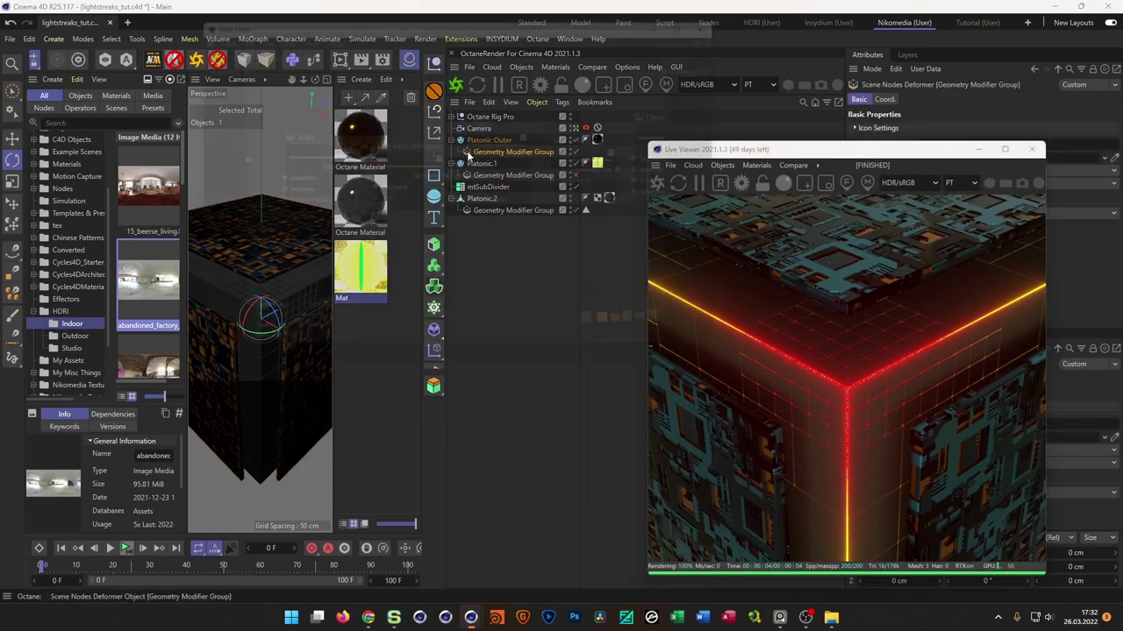
left_click(606, 149)
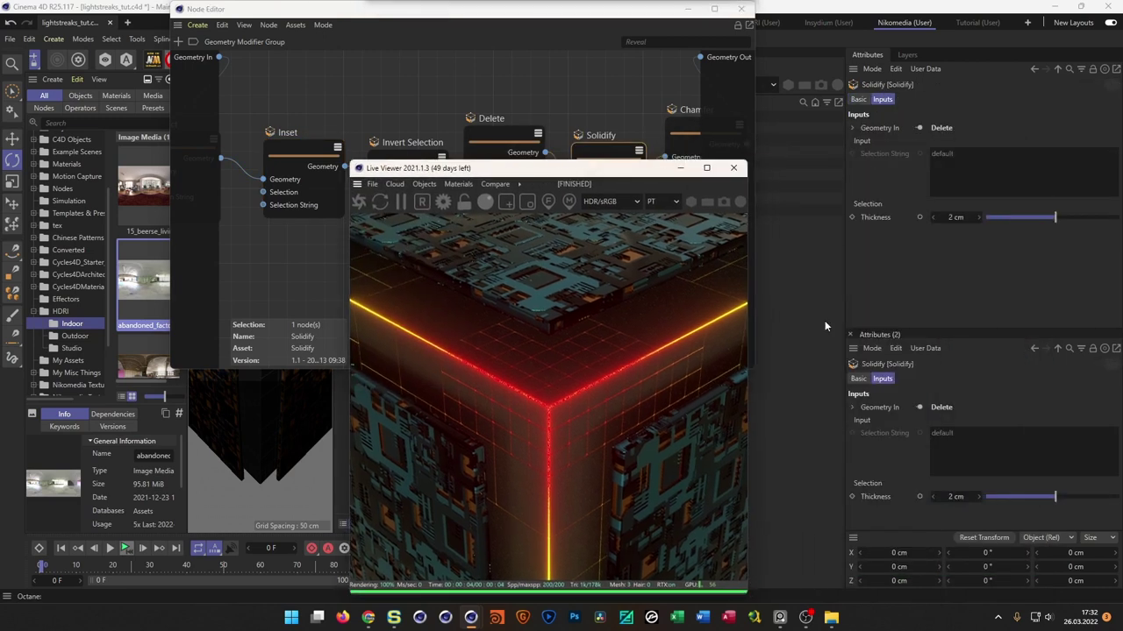
- Set the Solidify thickness to 4 cm, after trying 52 and 5 cm, and close the graph
left_click(956, 498)
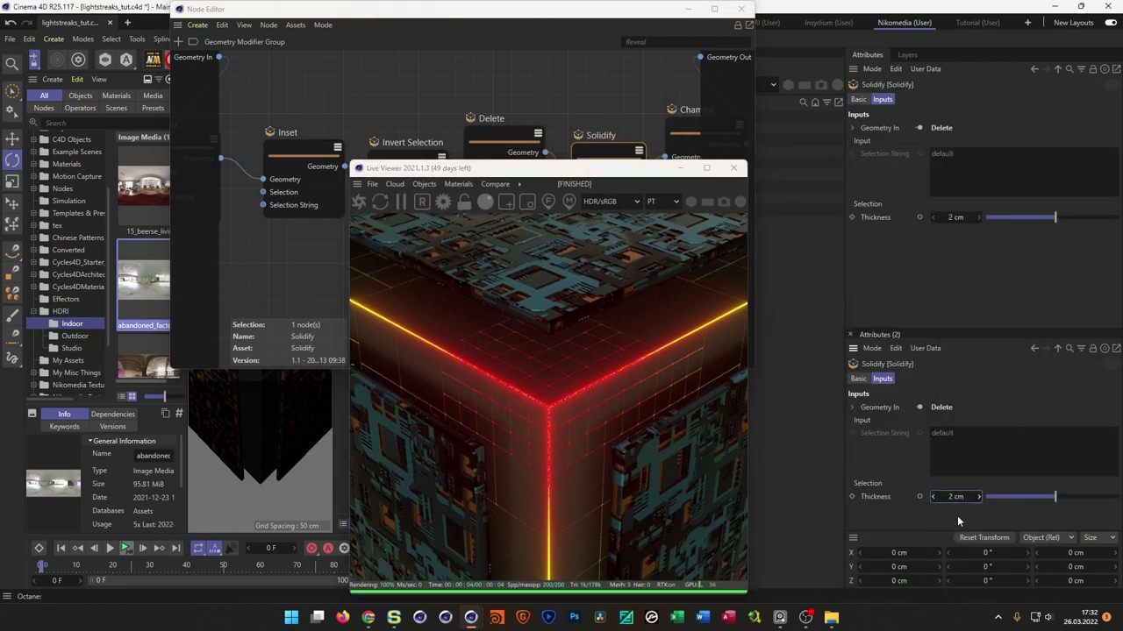
type("52")
key("Return")
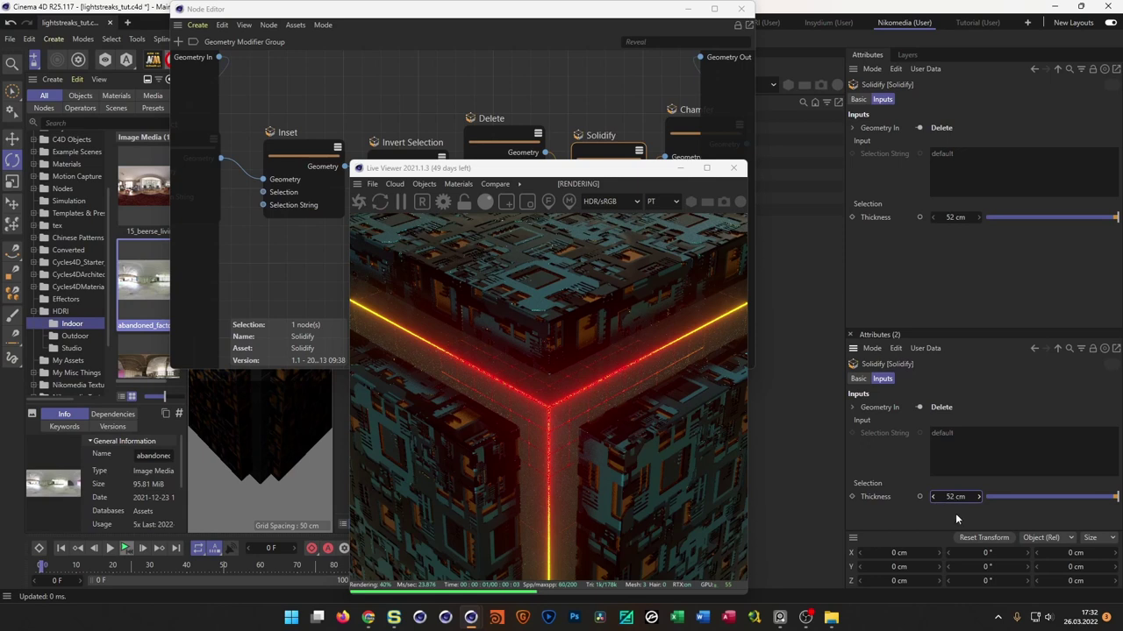
double_click(956, 497)
type("5")
key("Return")
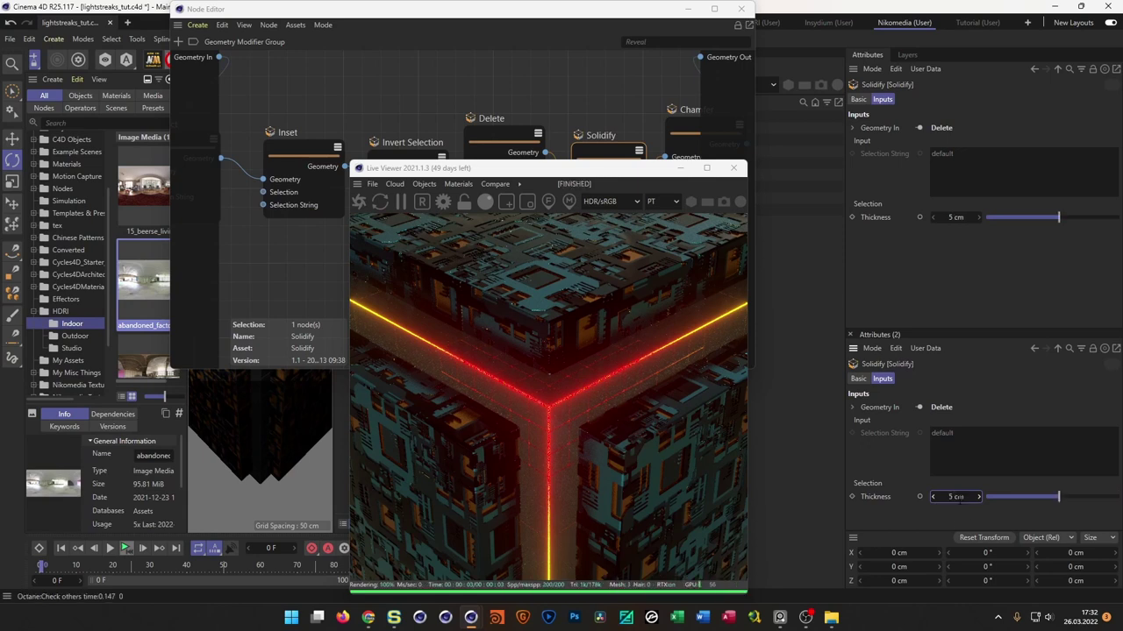
double_click(956, 497)
type("4")
key("Return")
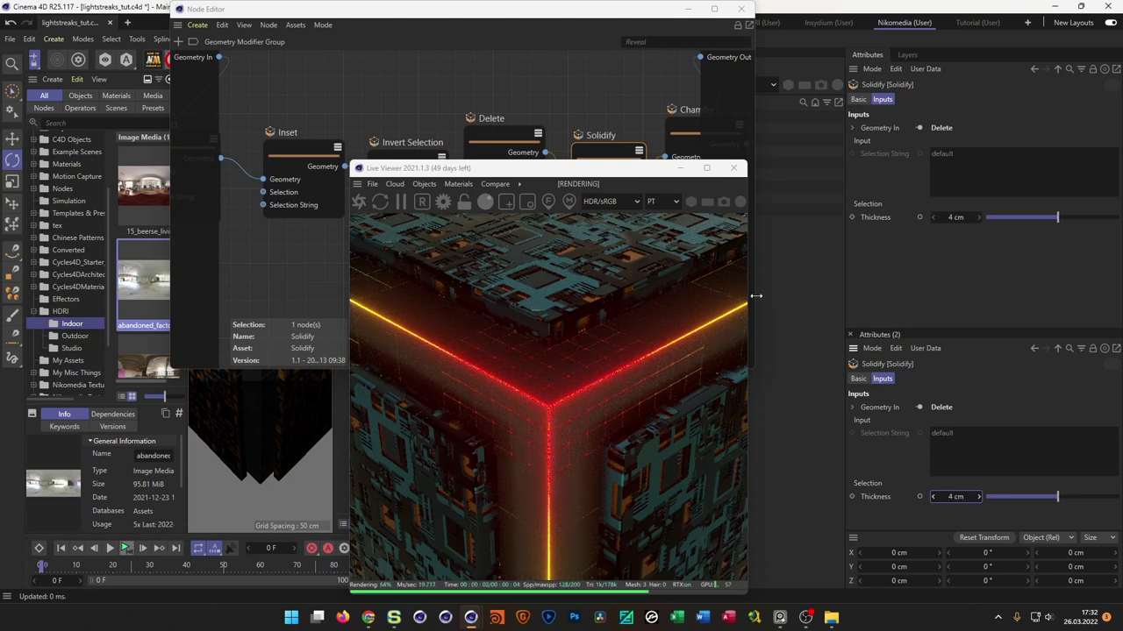
left_click_drag(640, 168, 945, 167)
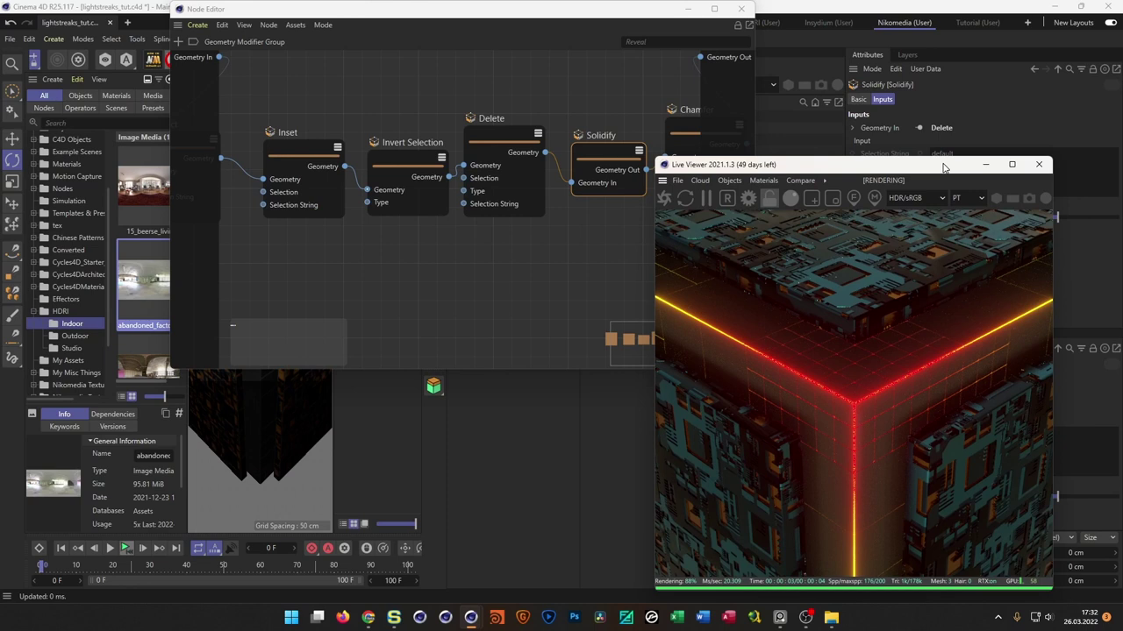
left_click(741, 9)
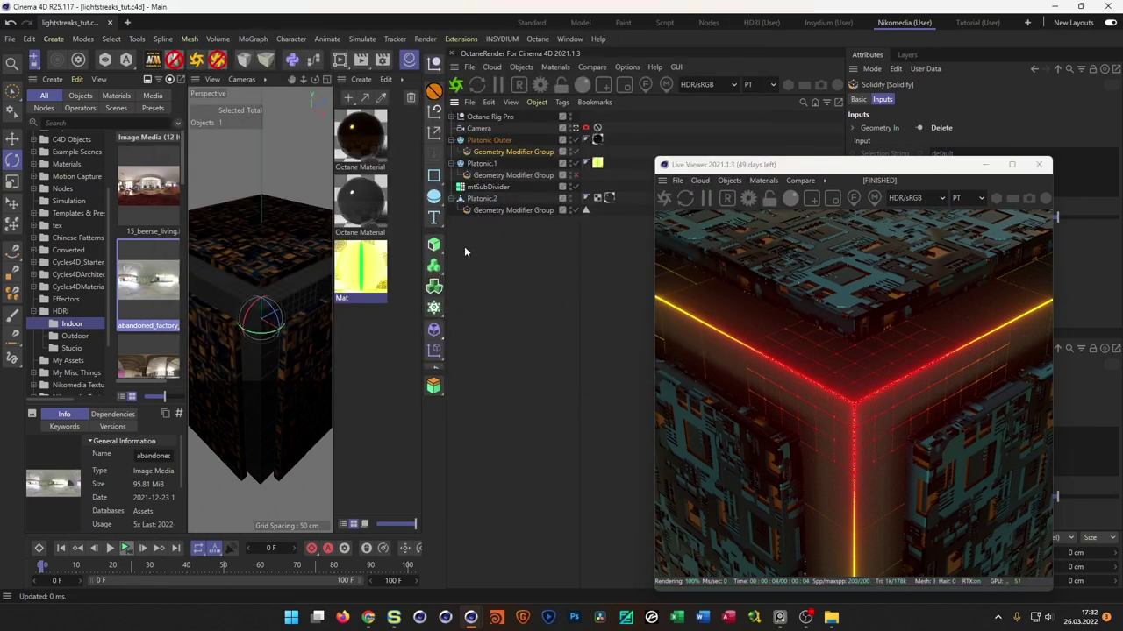
- Darken the second Octane material's RgbSpectrum albedo colour to a 15% value
double_click(372, 206)
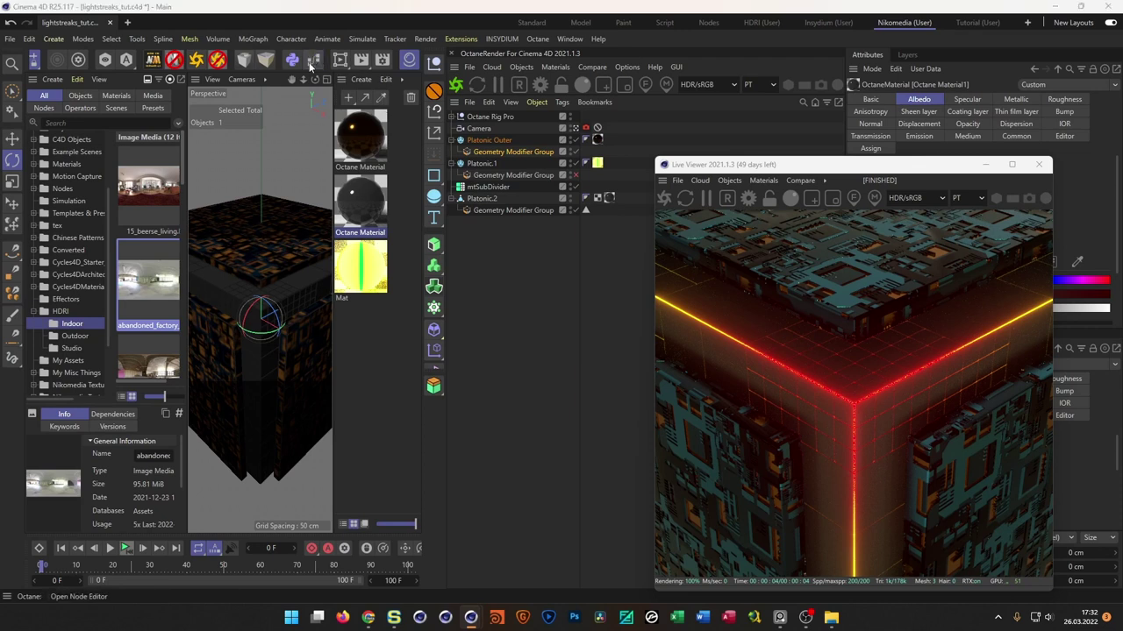
left_click_drag(402, 230, 249, 181)
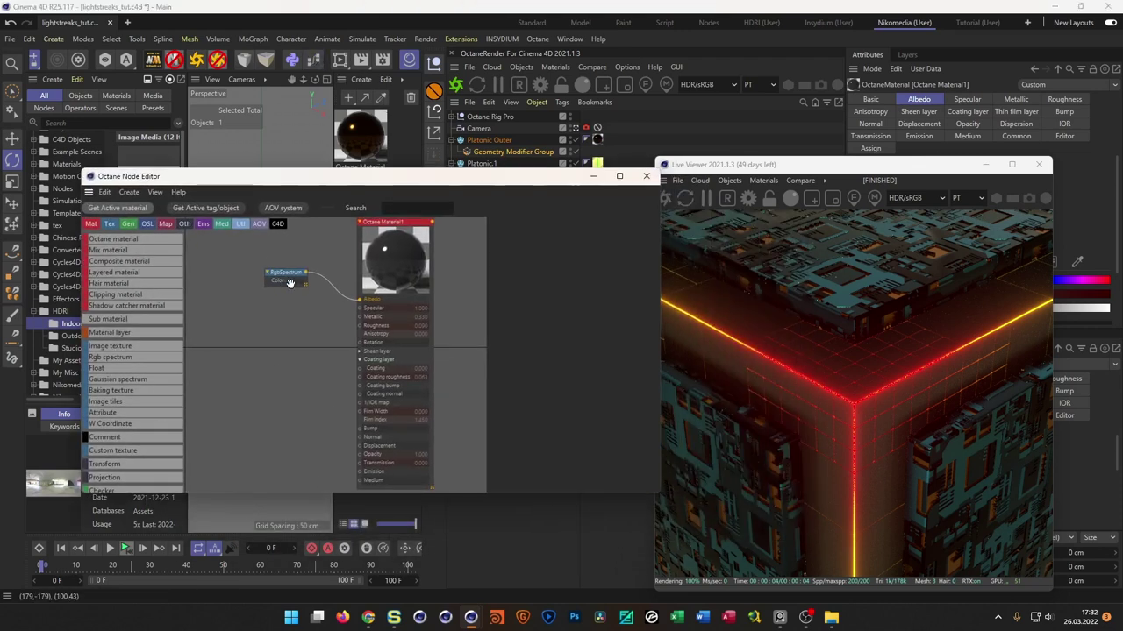
left_click(286, 275)
left_click(590, 313)
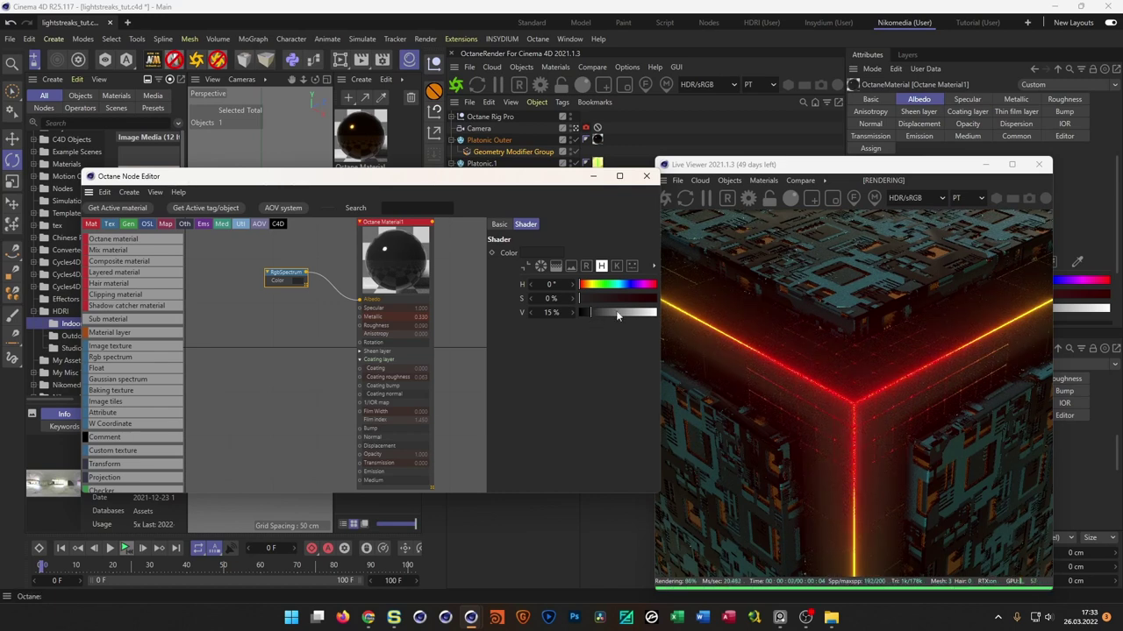
left_click(647, 176)
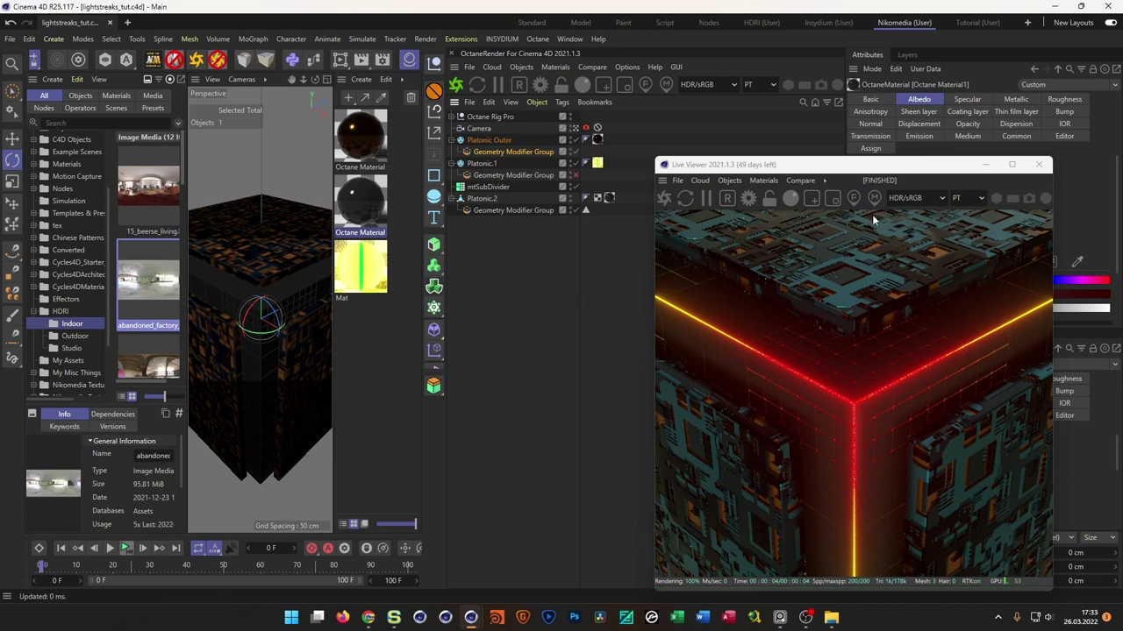
left_click_drag(885, 168, 520, 156)
- Enable the camera imager's Spectral AI denoiser and view the DeNoise render pass
left_click(585, 129)
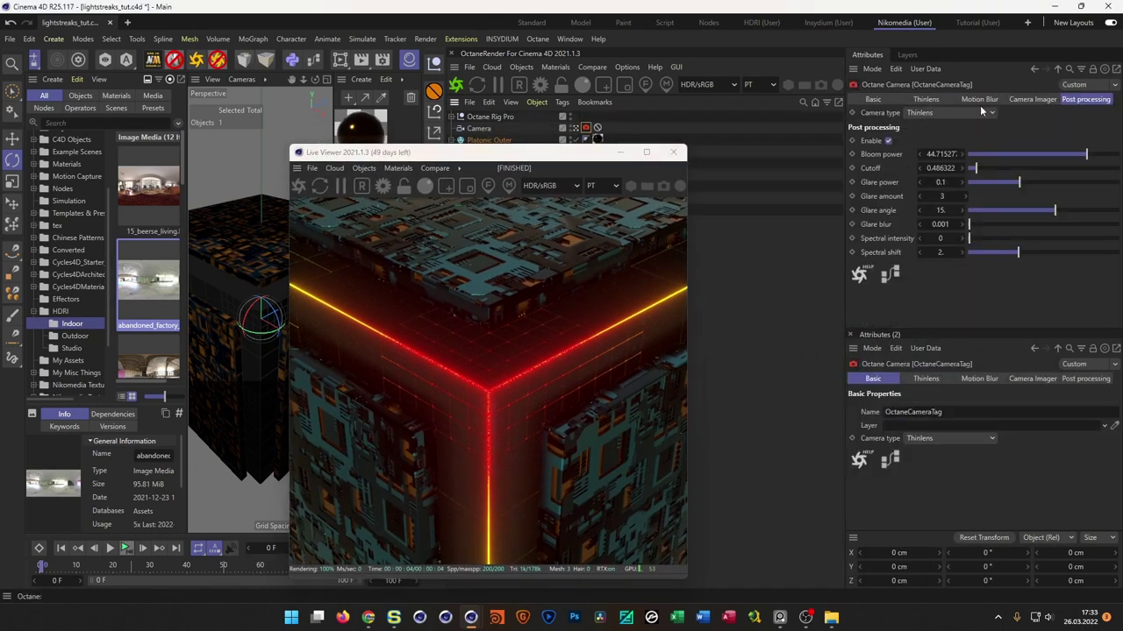
left_click(1021, 100)
left_click(936, 141)
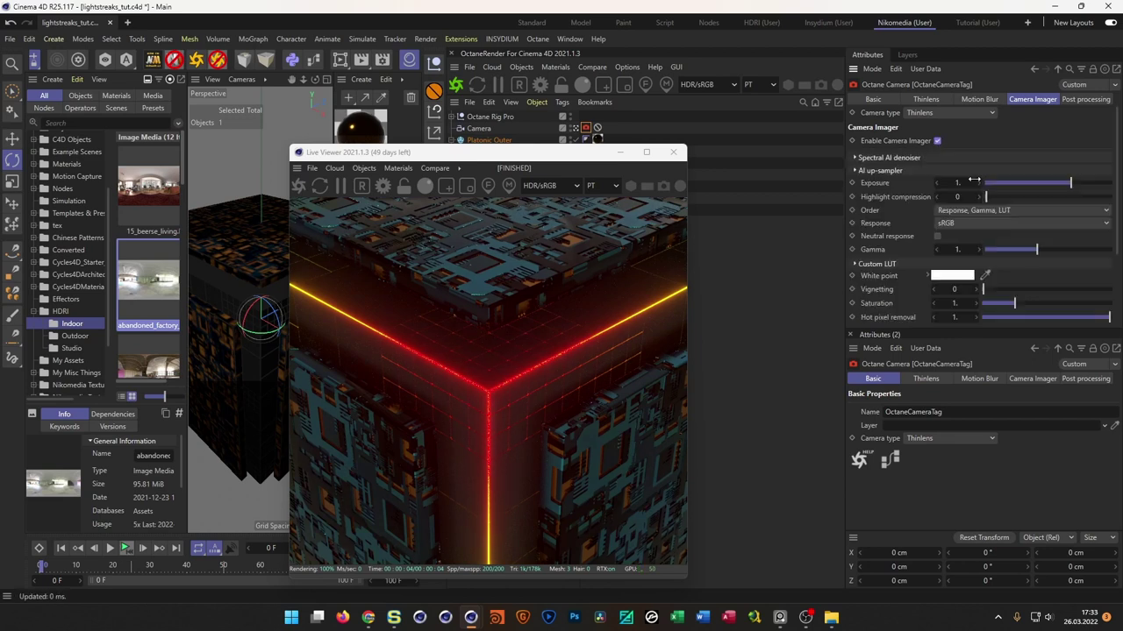
left_click(923, 160)
left_click(944, 171)
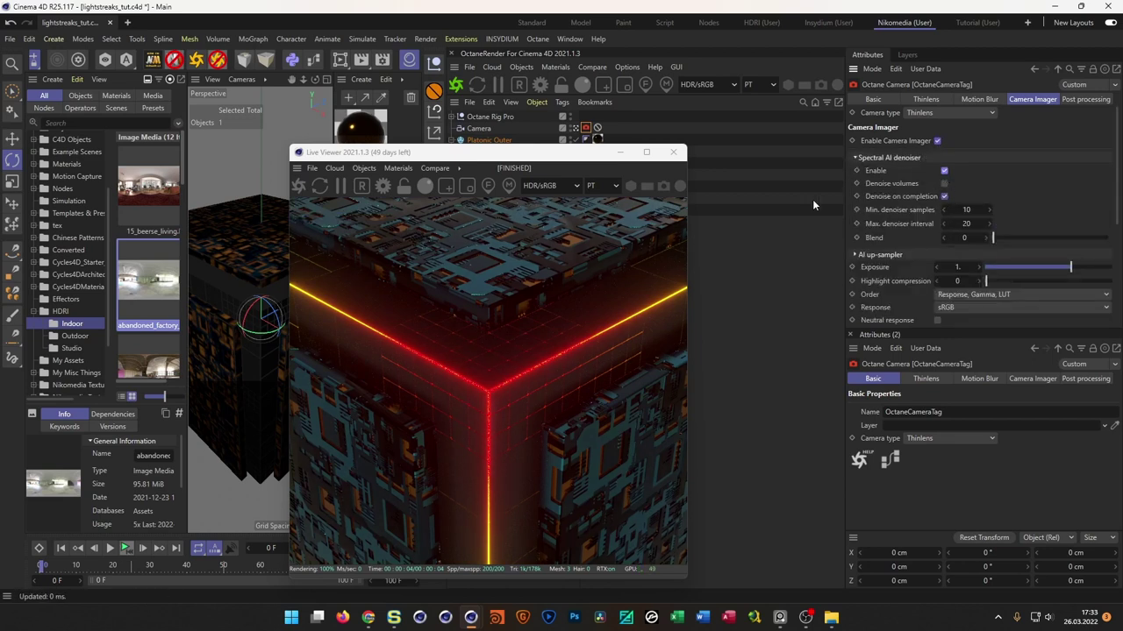
left_click_drag(573, 156, 938, 141)
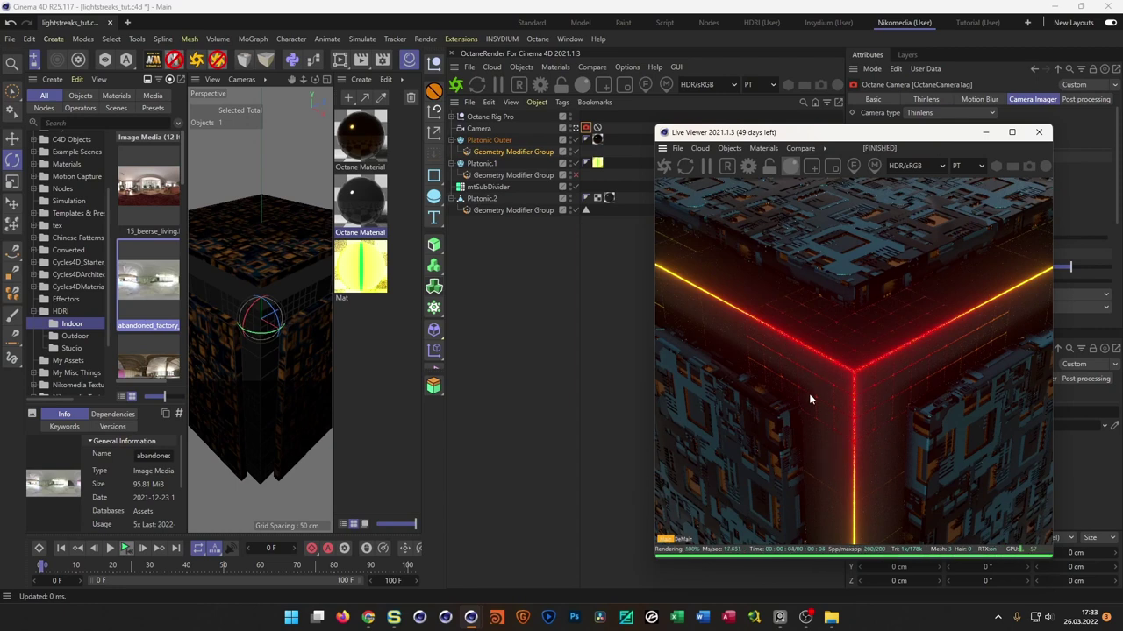
left_click(683, 539)
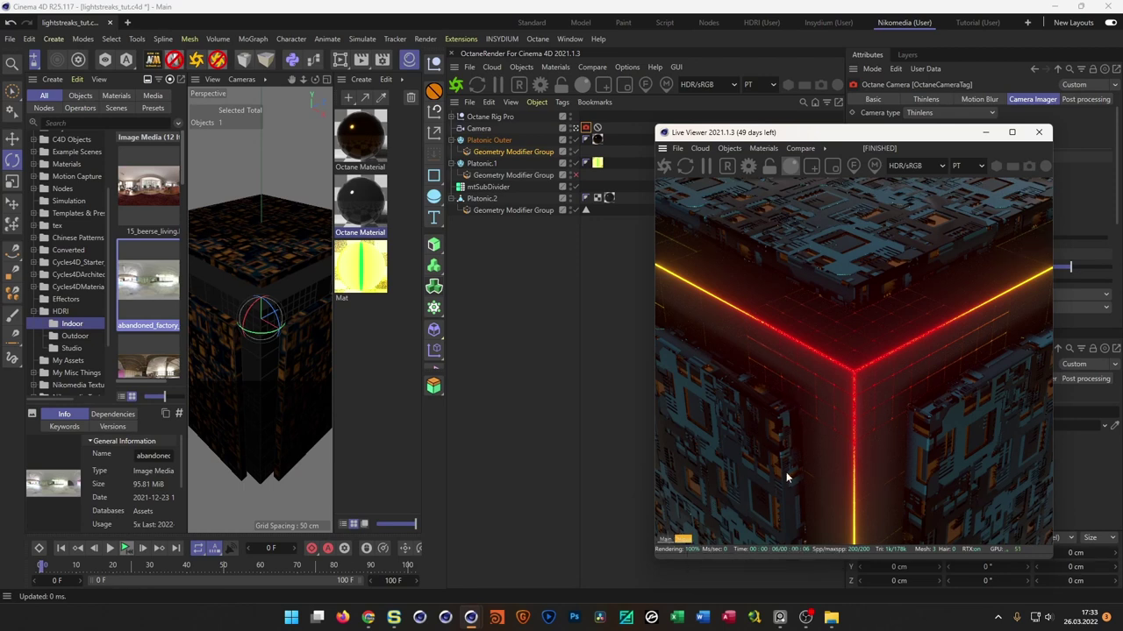
left_click_drag(935, 136, 979, 169)
left_click(939, 155)
- Lower camera bloom power to about 35.76 and raise bloom cutoff to about 1.19
left_click(1084, 100)
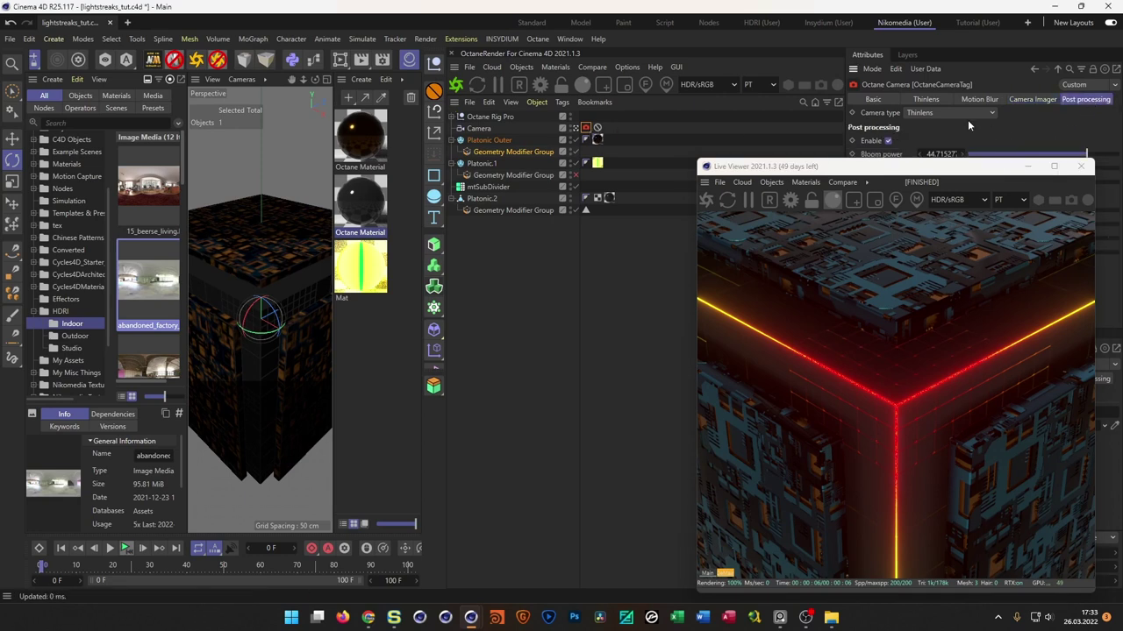
left_click_drag(947, 166, 712, 136)
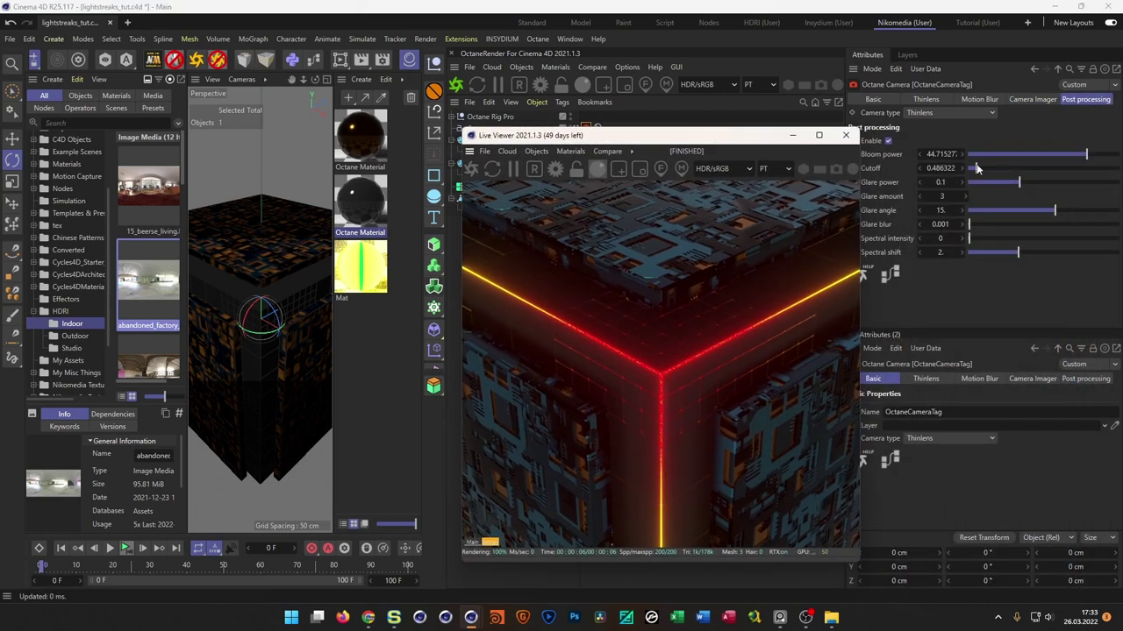
left_click(973, 170)
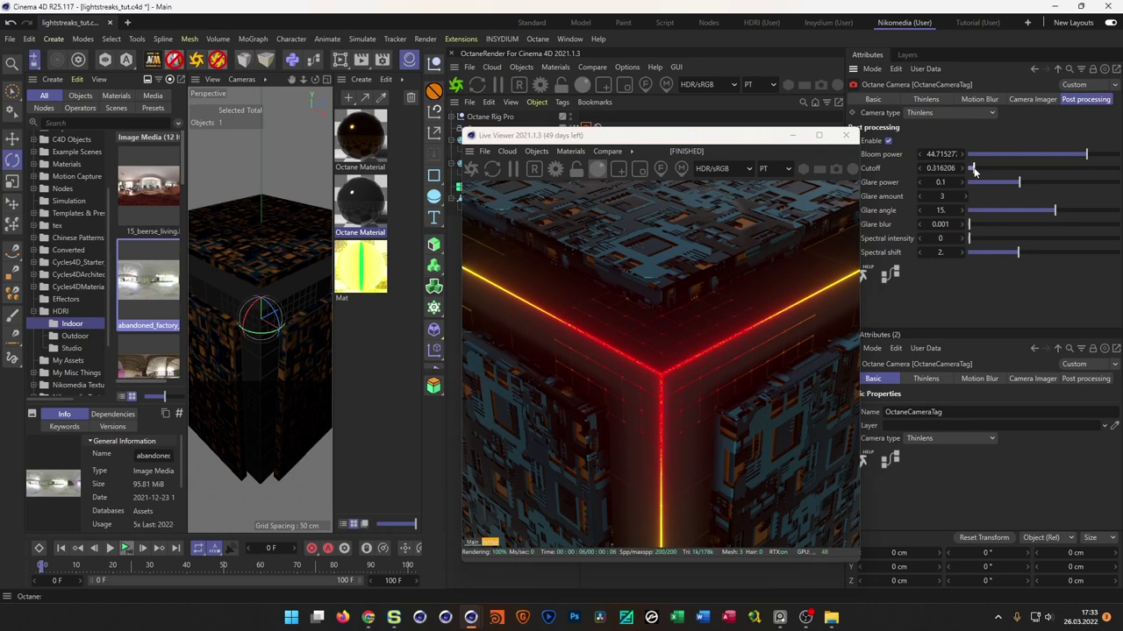
left_click_drag(1035, 156, 1082, 154)
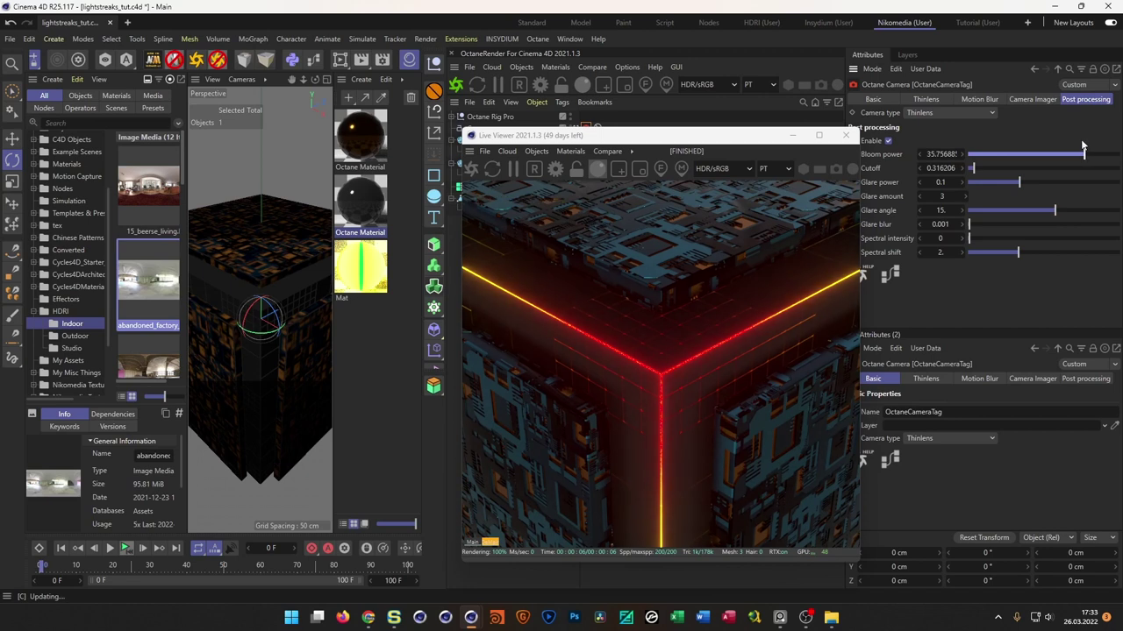
left_click_drag(973, 168, 987, 168)
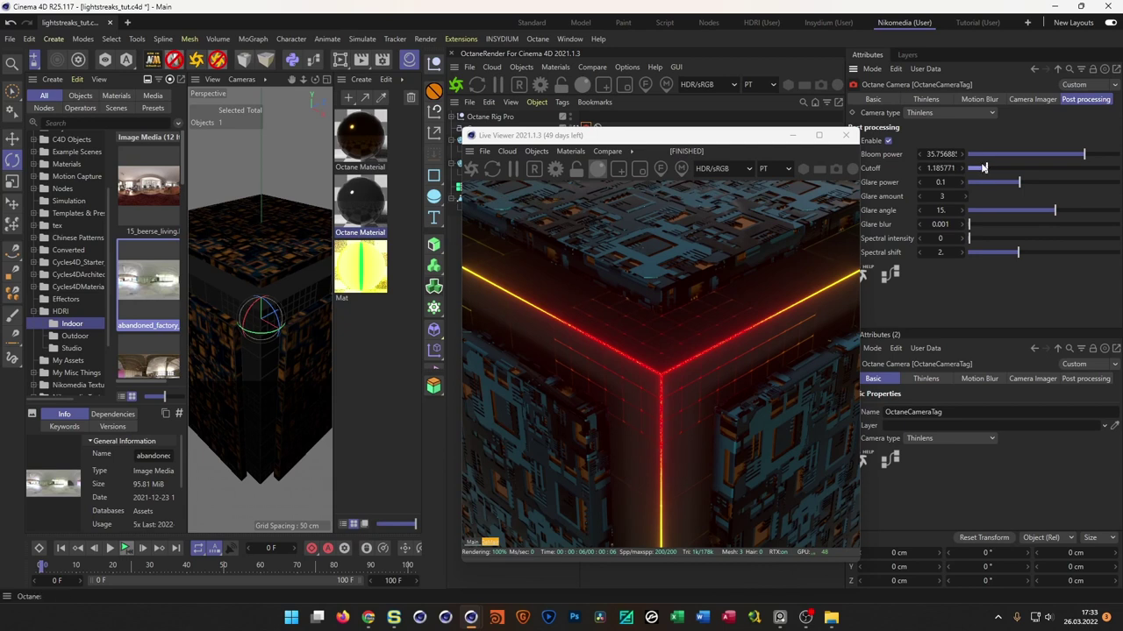
left_click_drag(744, 139, 959, 152)
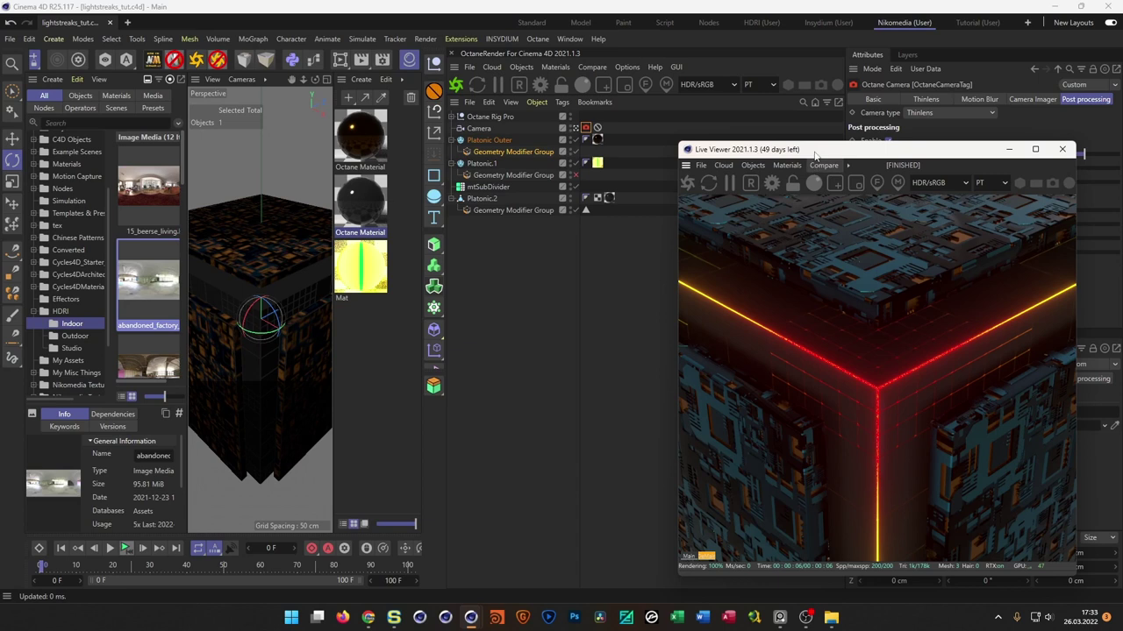
- Raise Octane render max samples from 200 to 500
left_click(771, 182)
double_click(113, 71)
type("500")
key("Return")
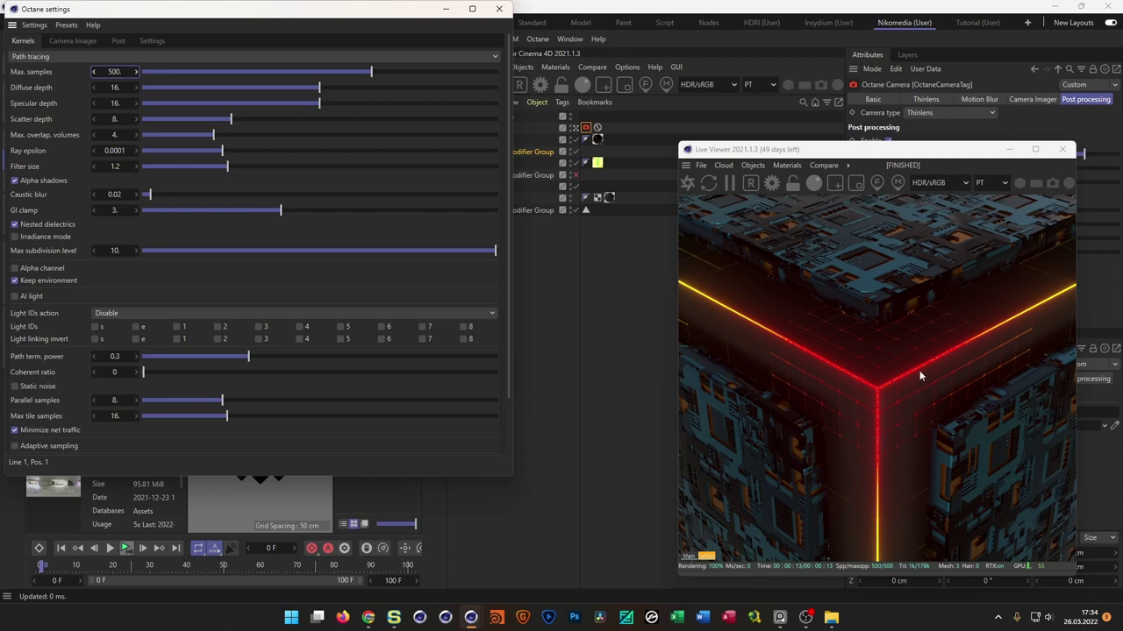
- Close the Live Viewer and the Octane Settings window
left_click(1063, 151)
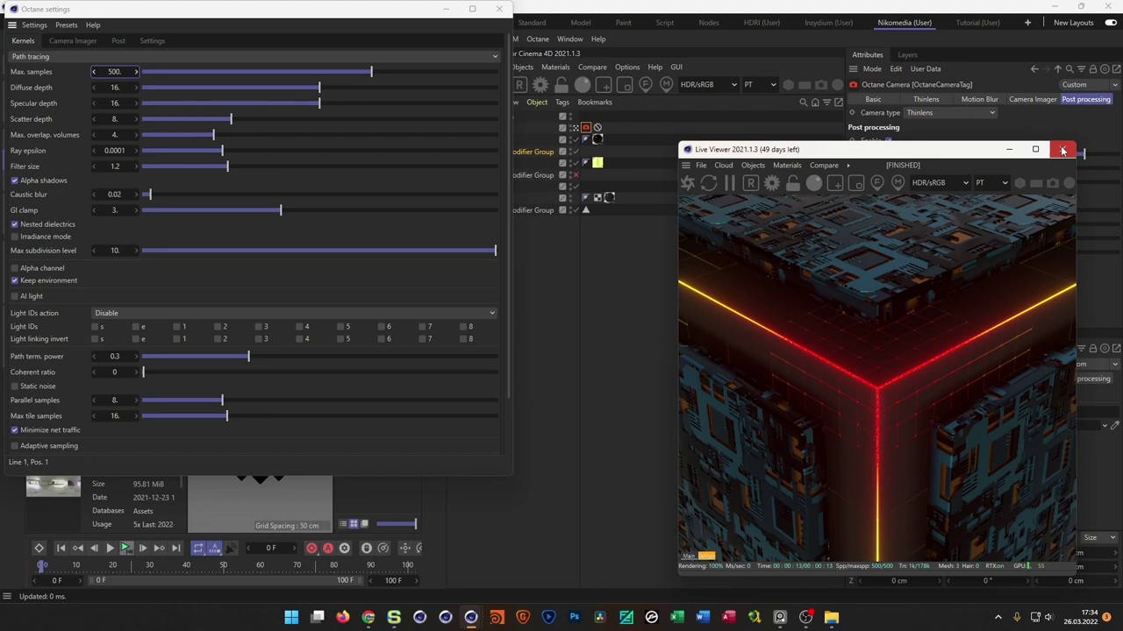
left_click(1063, 150)
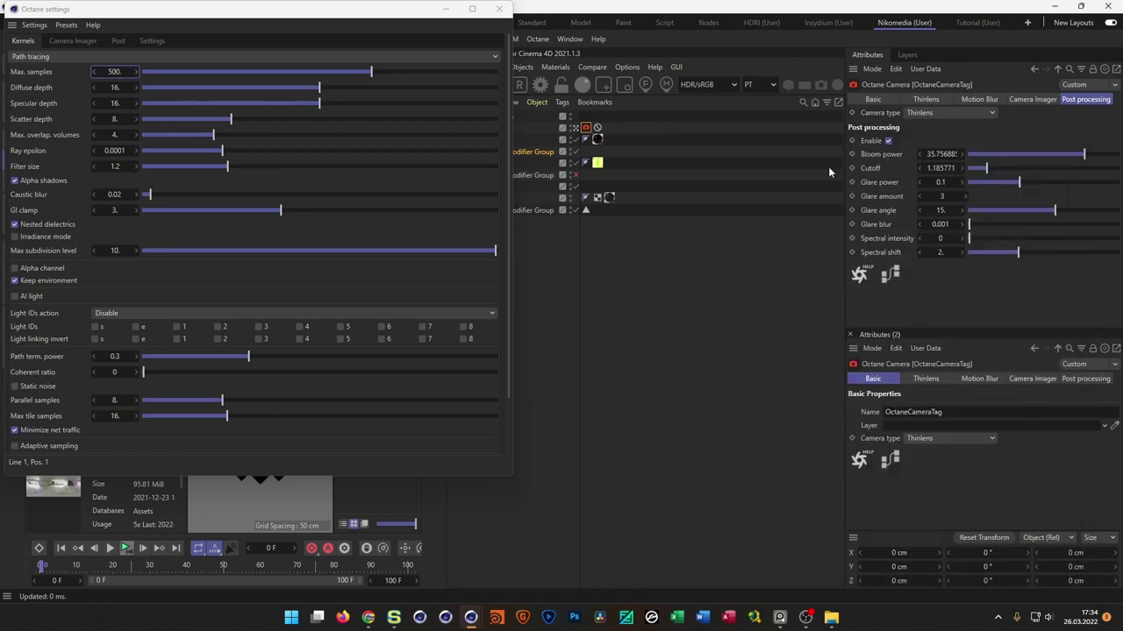
left_click(500, 9)
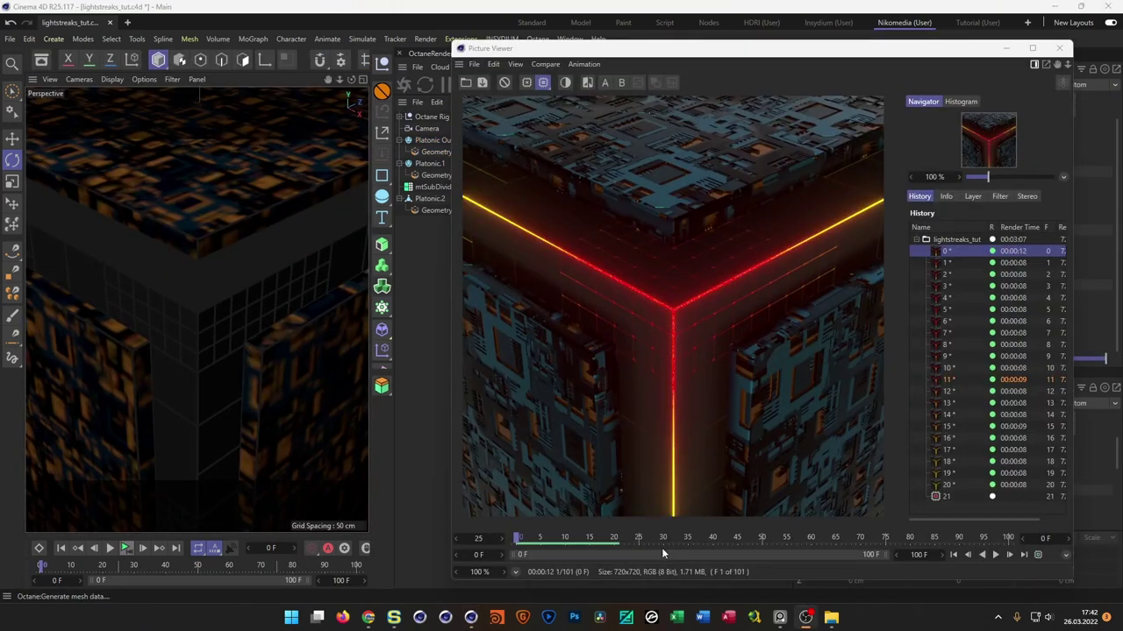
- Play back the rendered frames in the Picture Viewer, then stop the animation render
left_click(995, 556)
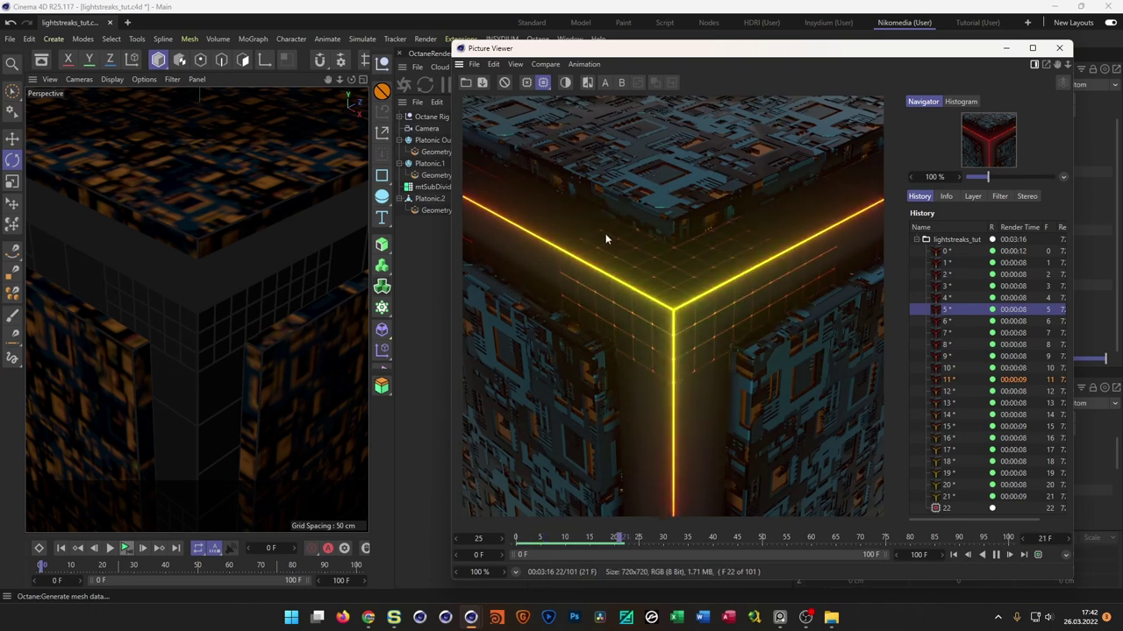
left_click_drag(751, 54, 748, 105)
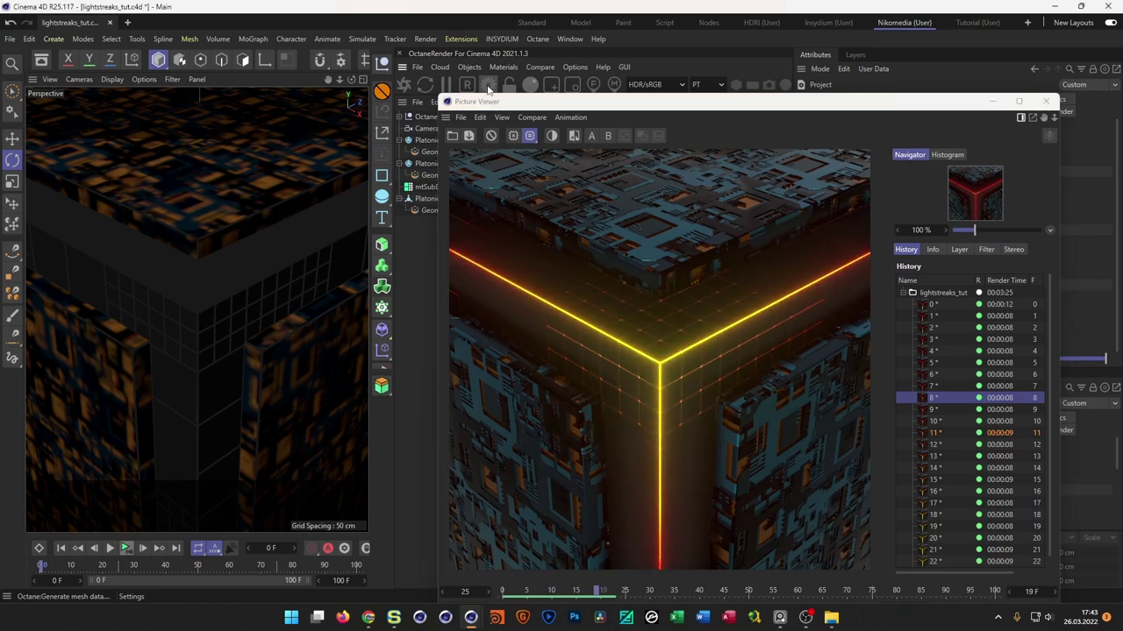
left_click_drag(599, 105, 597, 73)
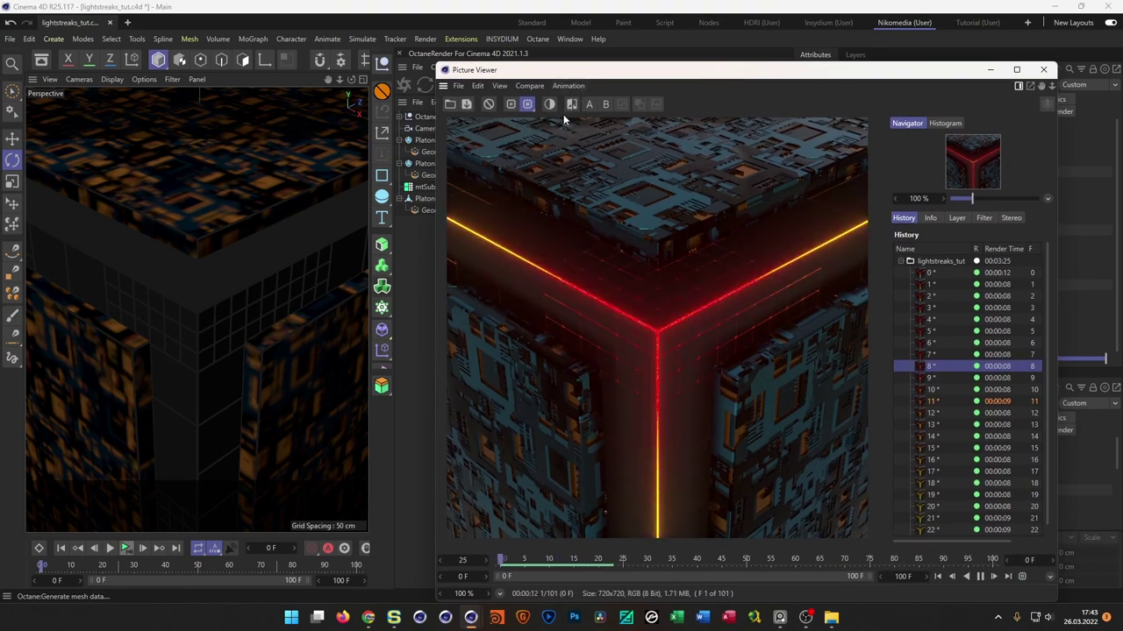
left_click(488, 104)
left_click(578, 355)
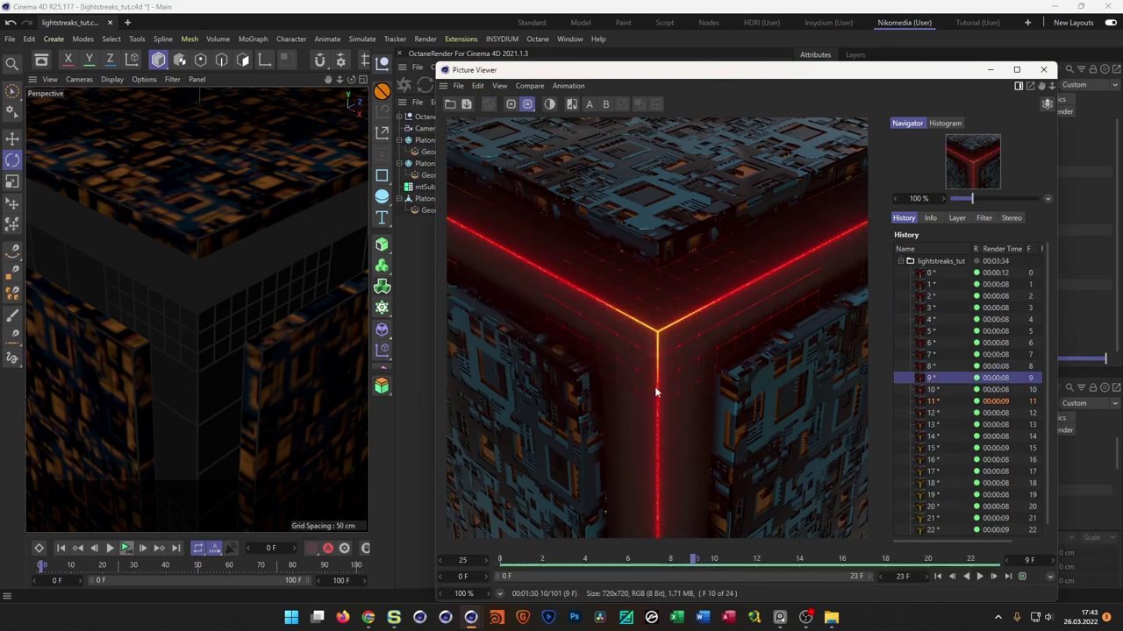
- Enable Static noise in Octane Settings, then play the rendered sequence and stop it
left_click_drag(497, 77, 501, 99)
left_click(488, 84)
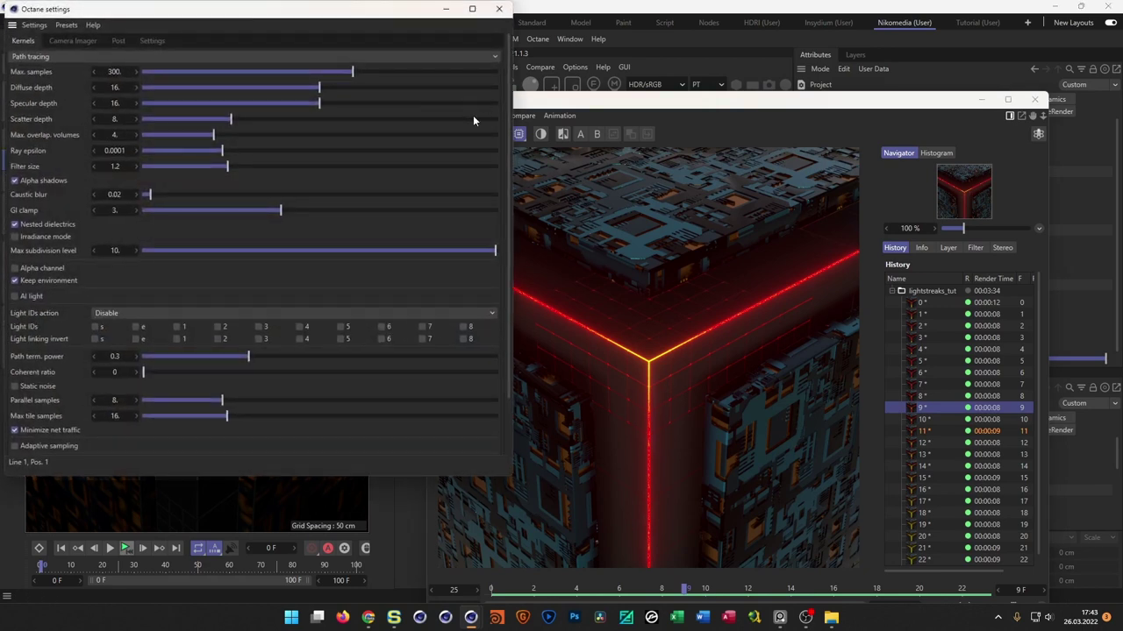
left_click(36, 388)
left_click(499, 9)
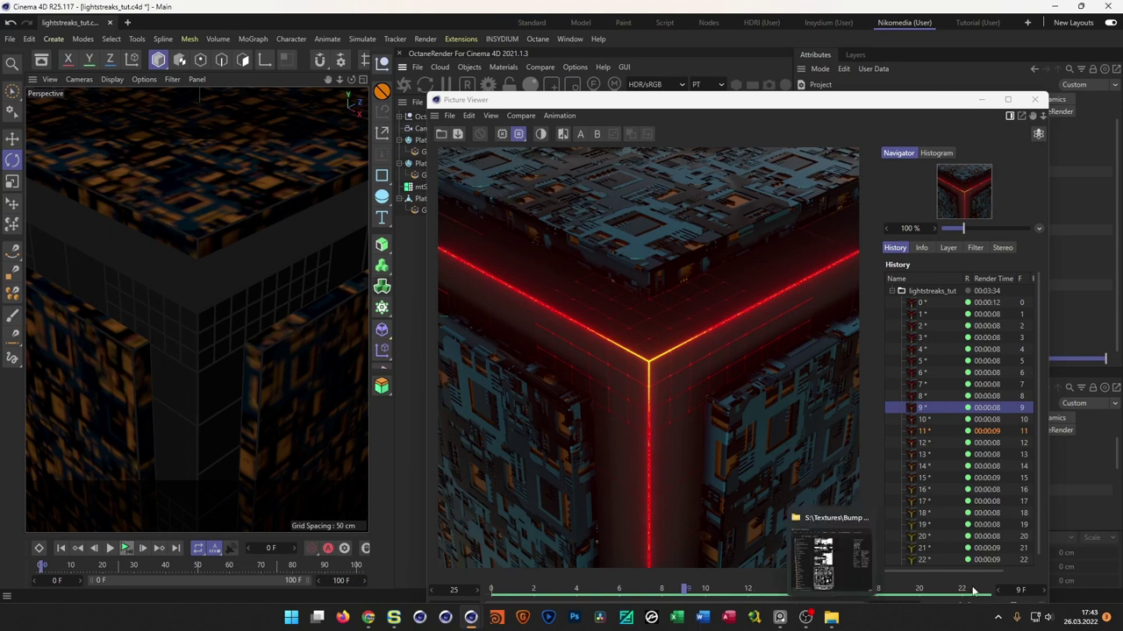
left_click_drag(834, 100, 852, 66)
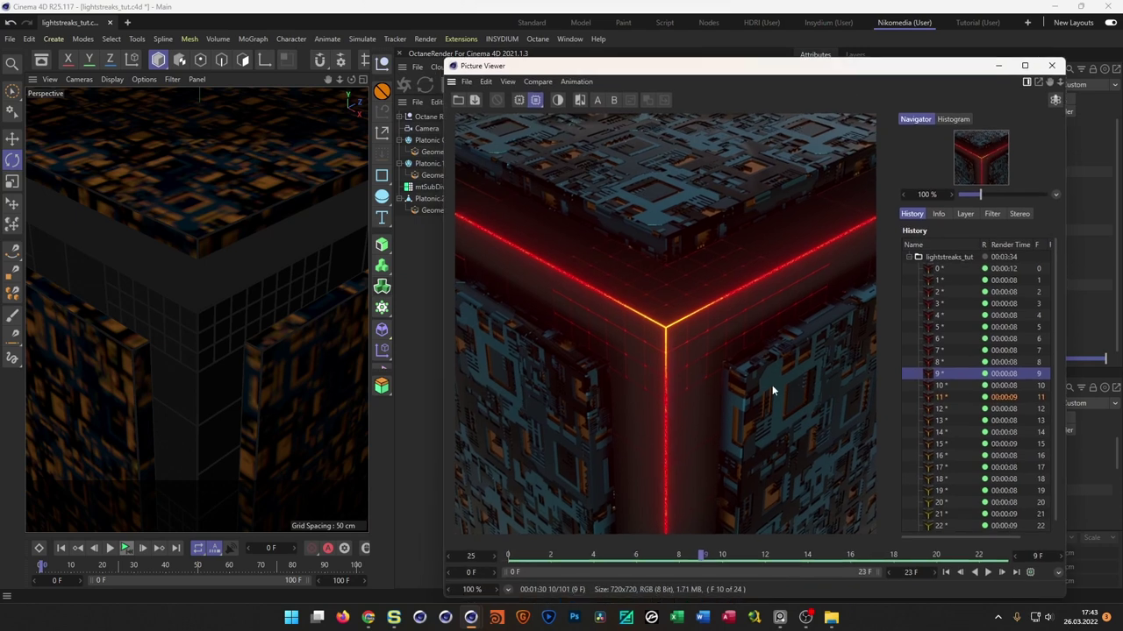
left_click(986, 573)
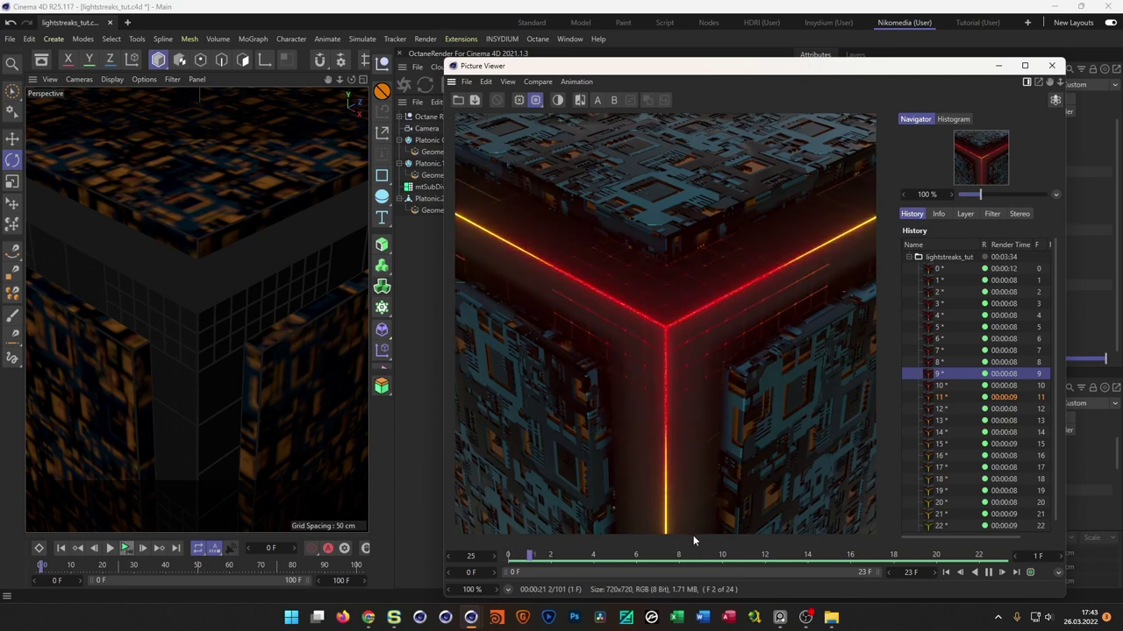
left_click(988, 572)
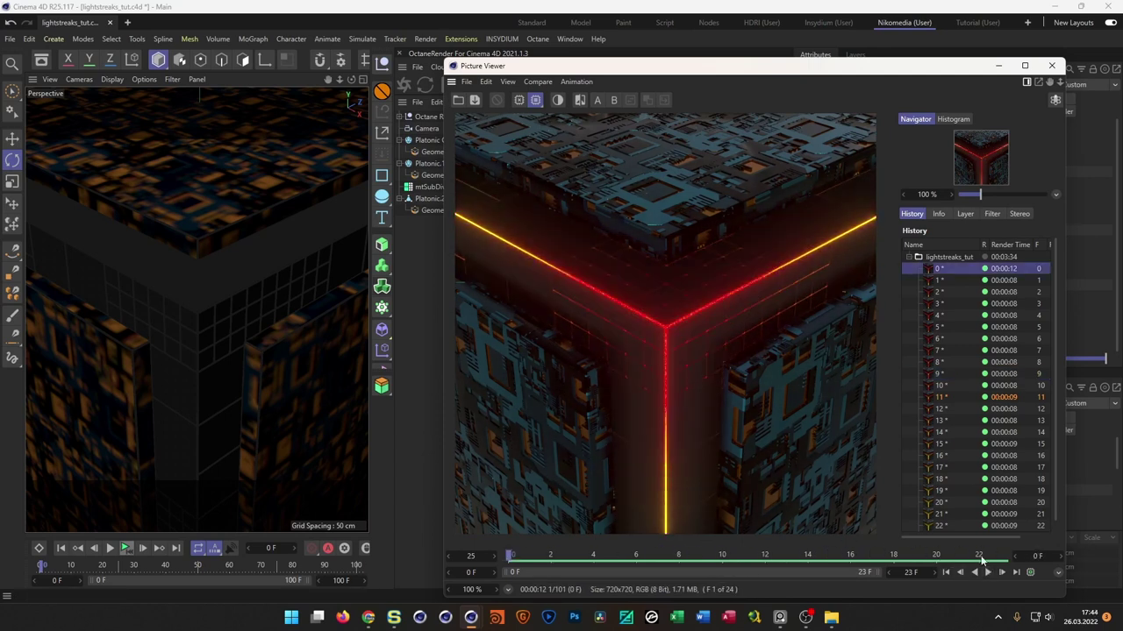